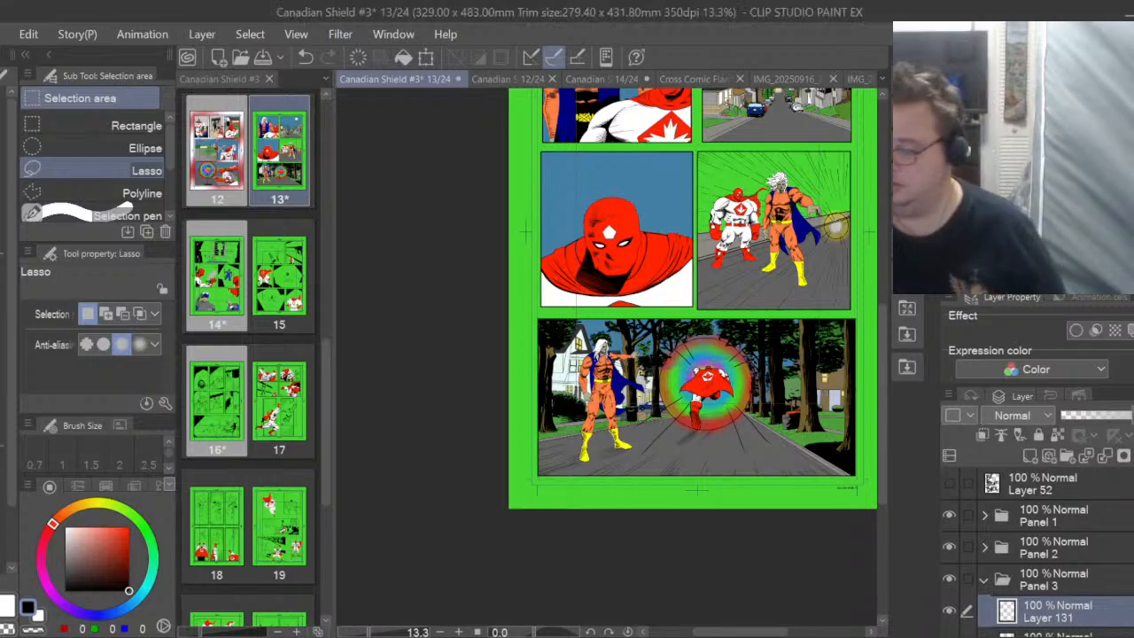
Examine the coloured panels on page 13, especially the two heroes on the road and the rainbow portal panel
left_click_drag(741, 632, 750, 632)
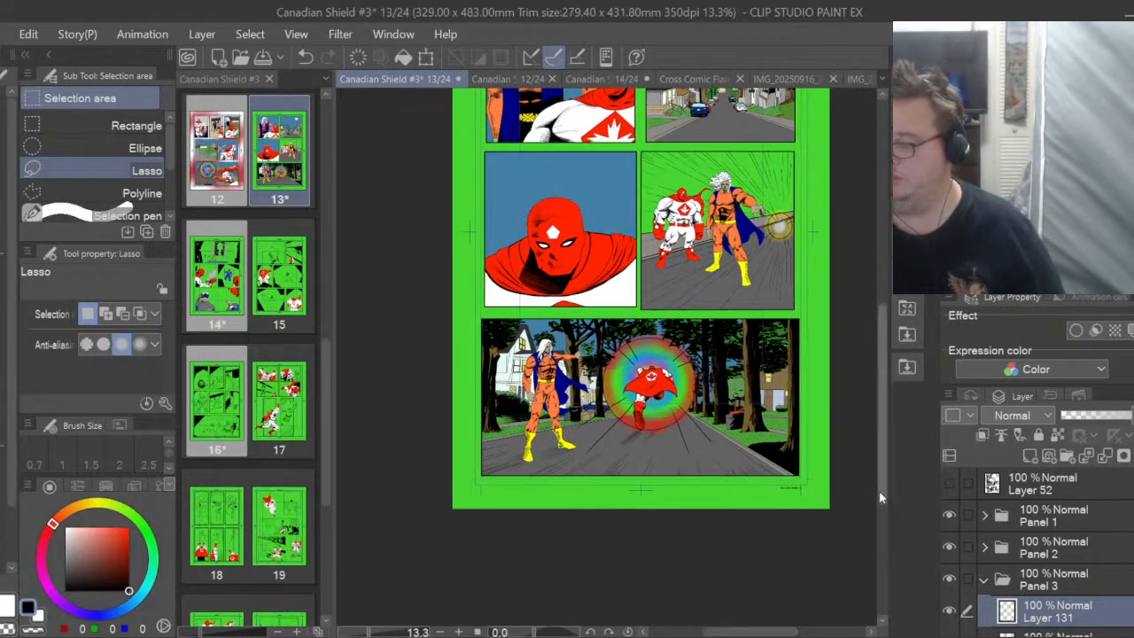
scroll(842, 408, "up", 3)
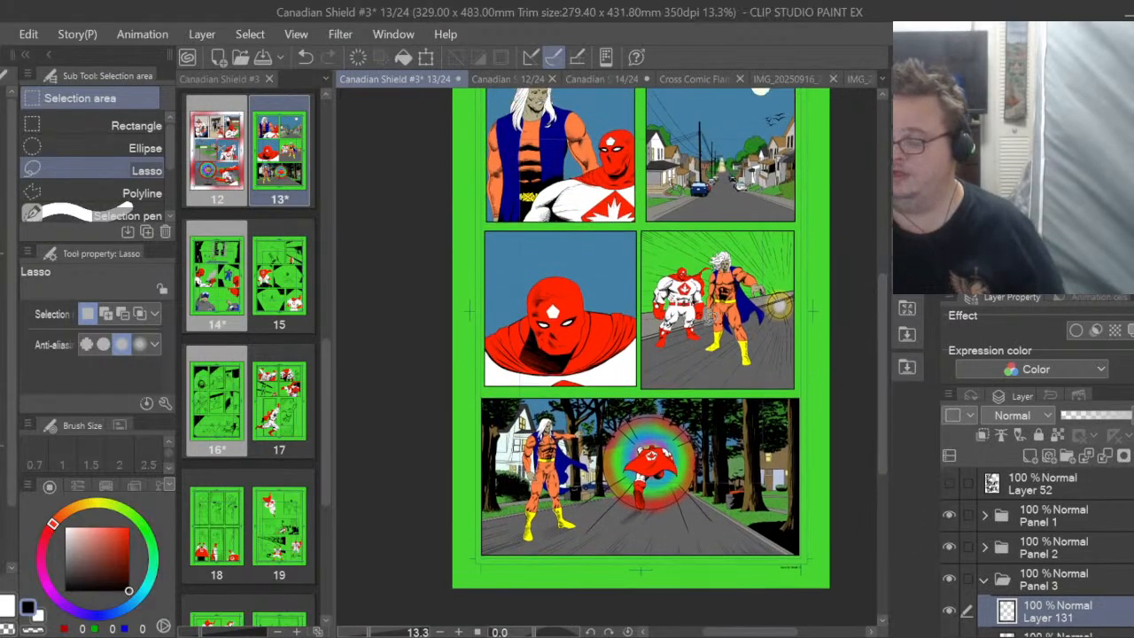
scroll(709, 319, "up", 5)
scroll(709, 319, "up", 2)
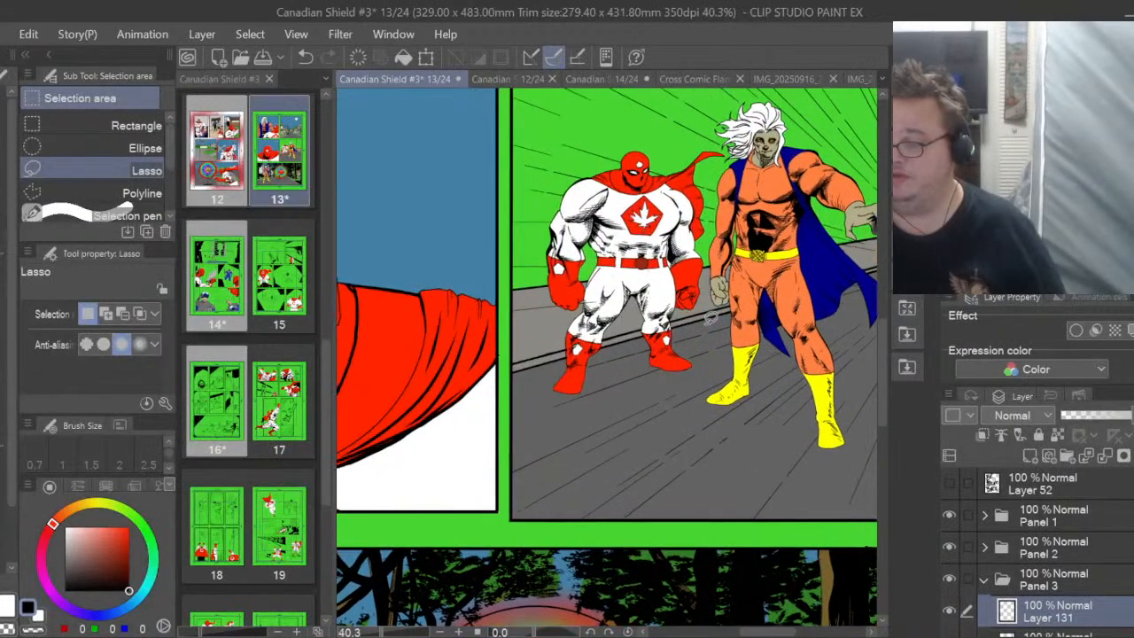
scroll(710, 317, "down", 2)
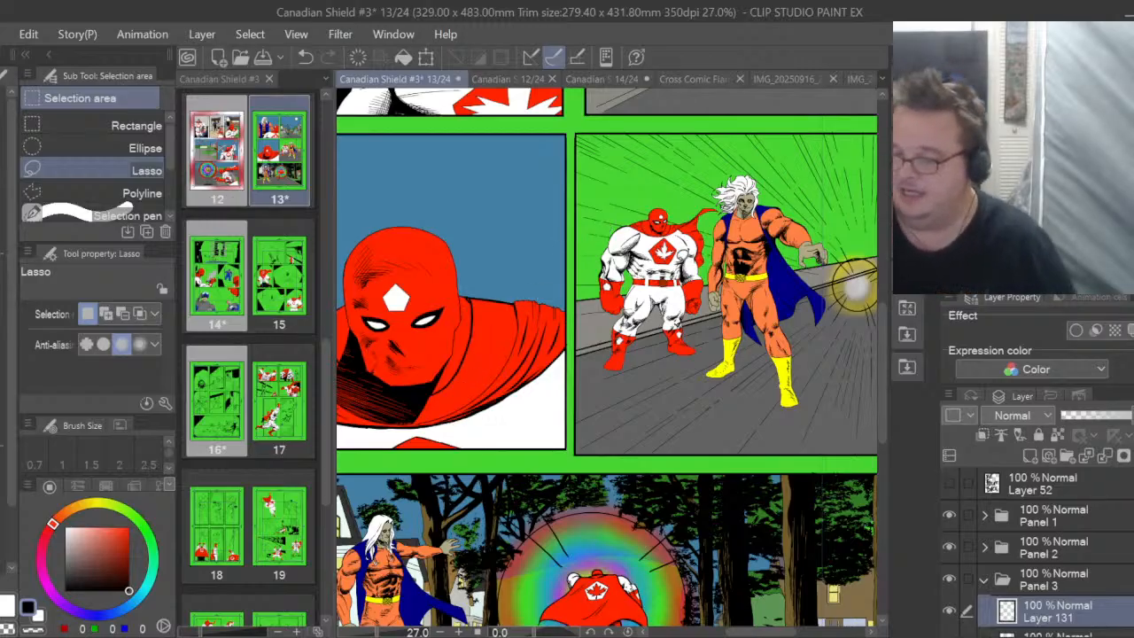
scroll(568, 248, "down", 1)
scroll(681, 265, "down", 2)
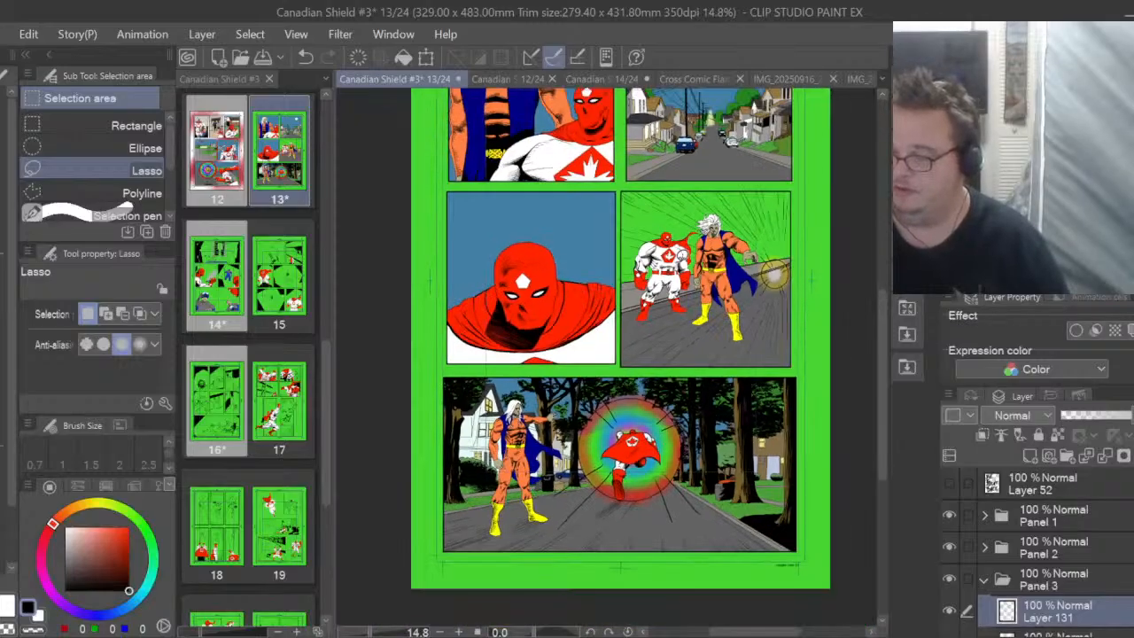
scroll(644, 282, "up", 1)
scroll(644, 282, "down", 1)
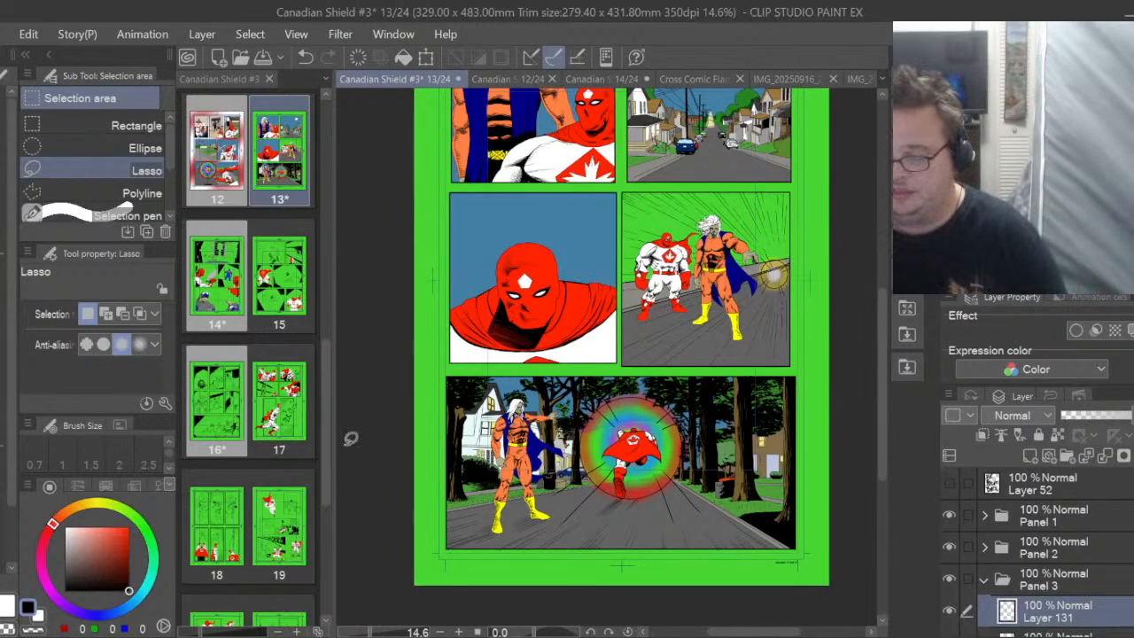
Find page 14 among the Canadian Shield #3 pages and open it
left_click_drag(325, 451, 332, 473)
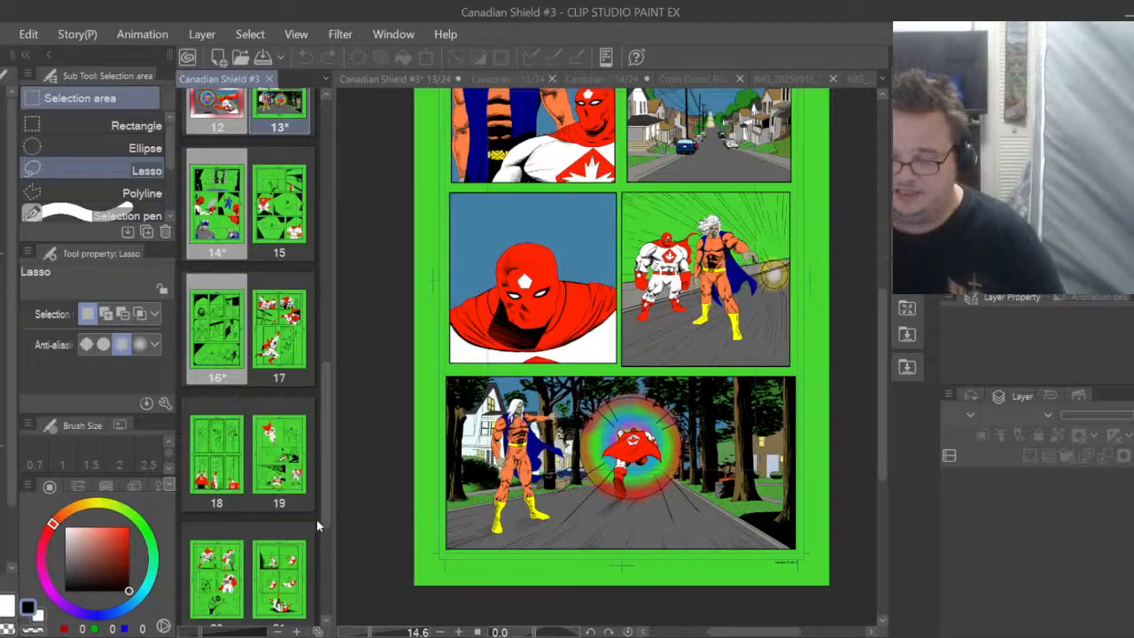
left_click_drag(323, 513, 331, 436)
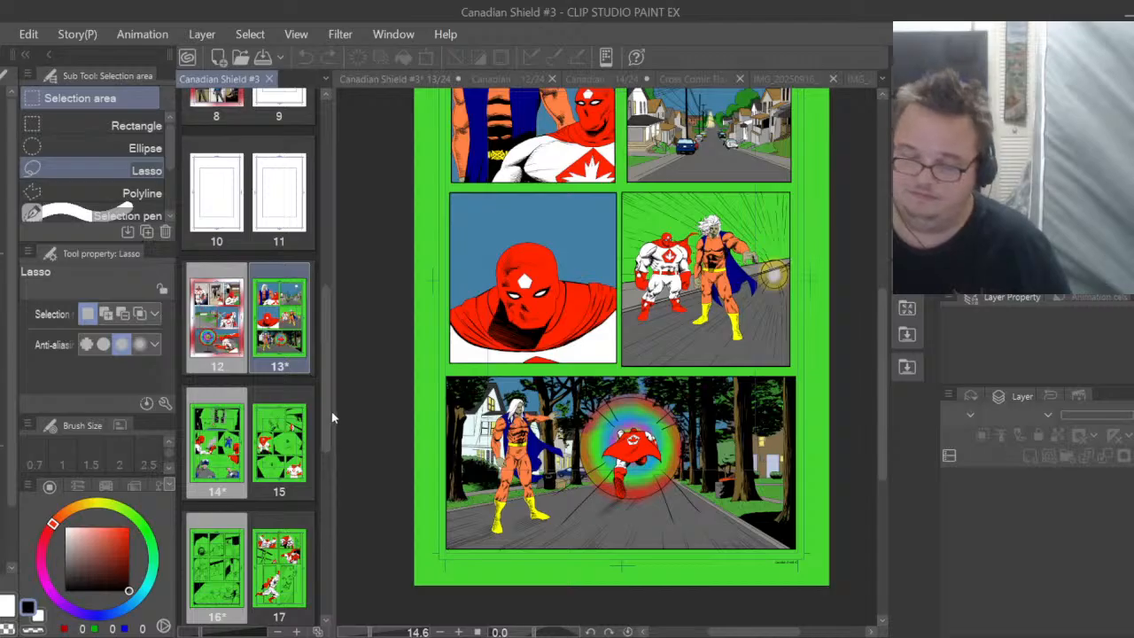
left_click(284, 429)
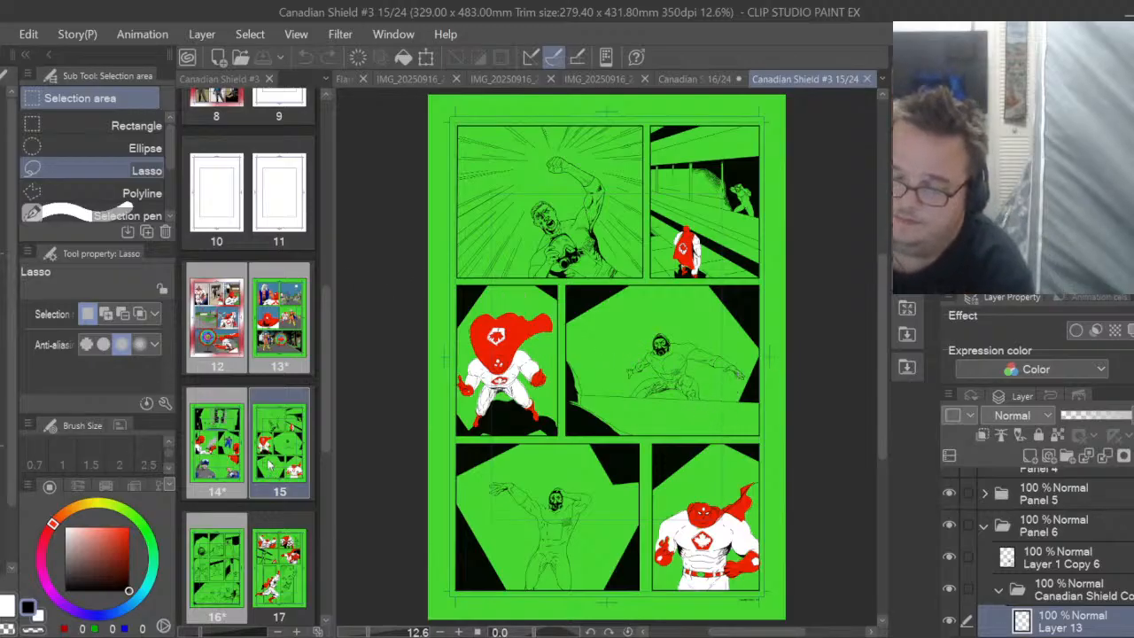
double_click(226, 470)
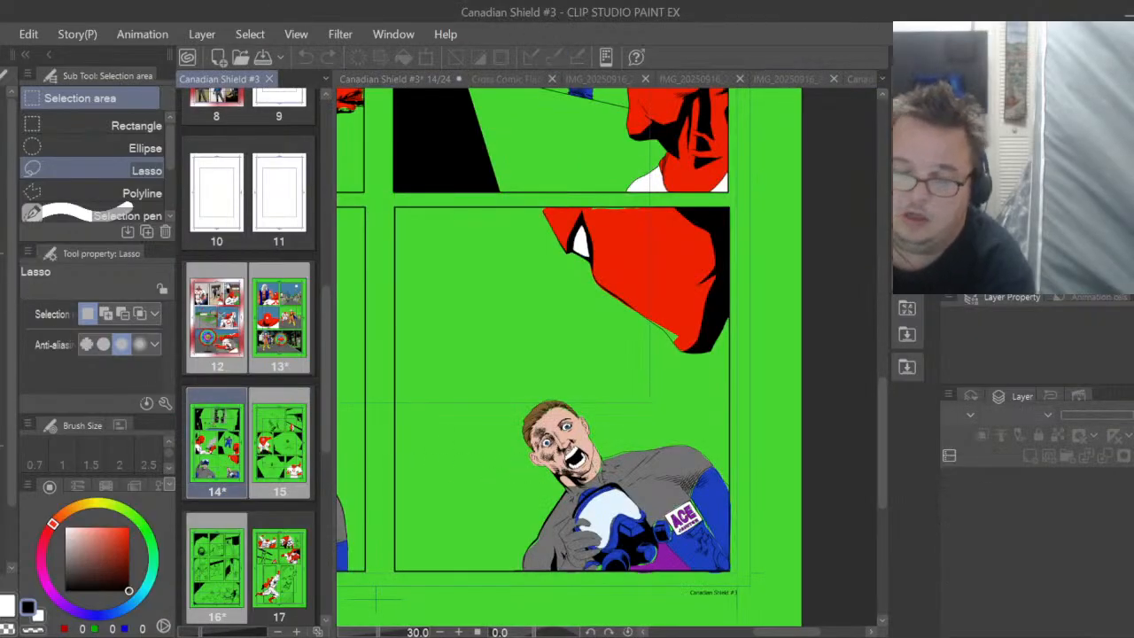
Sample the man's suit grey (114, 114, 114) as the secondary colour and its blue (29, 63, 189) as the main colour
key("i")
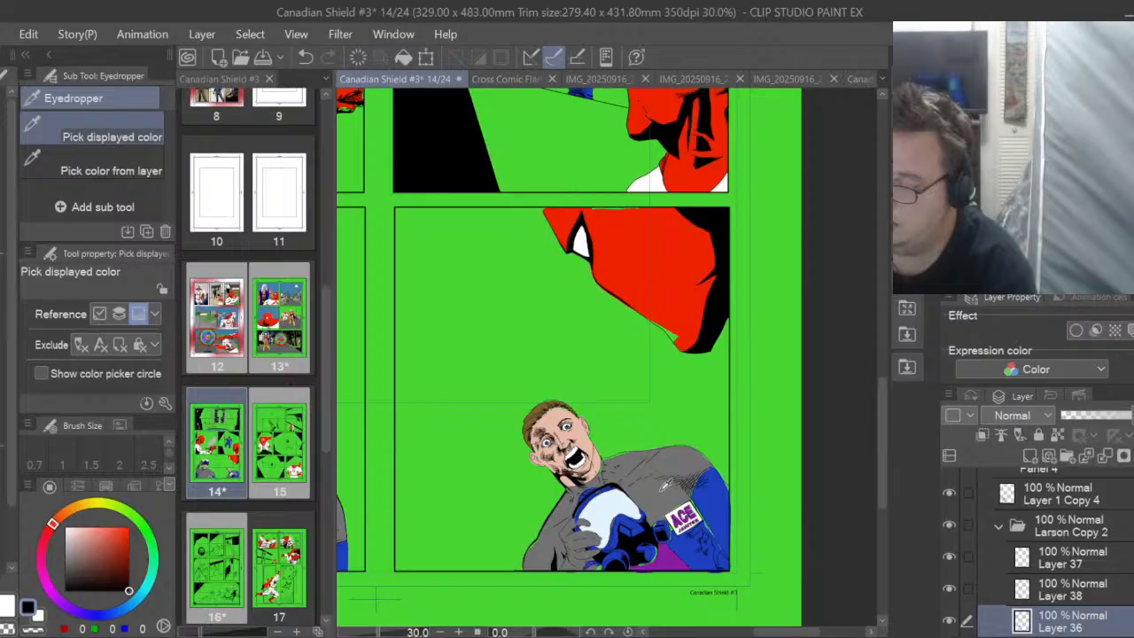
left_click(660, 490)
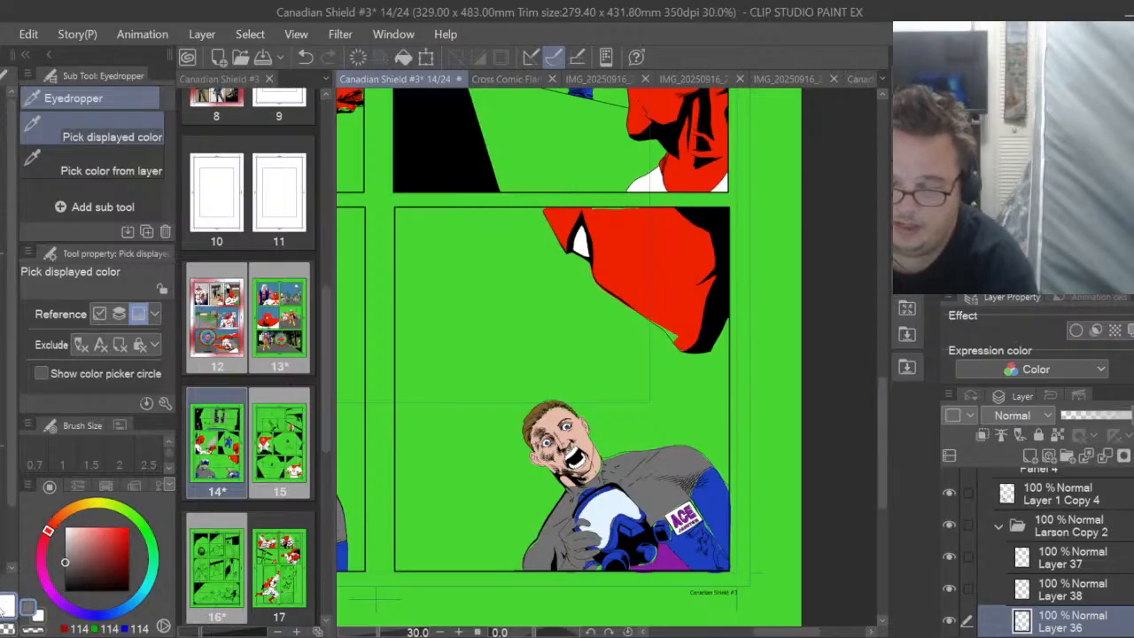
left_click(7, 605)
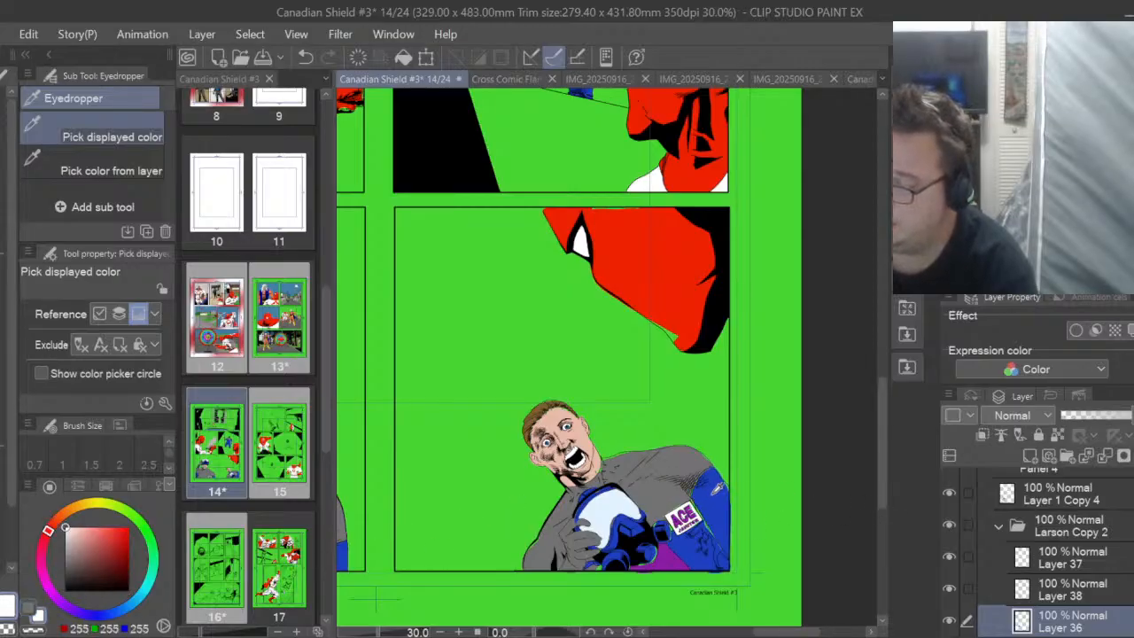
left_click(715, 490)
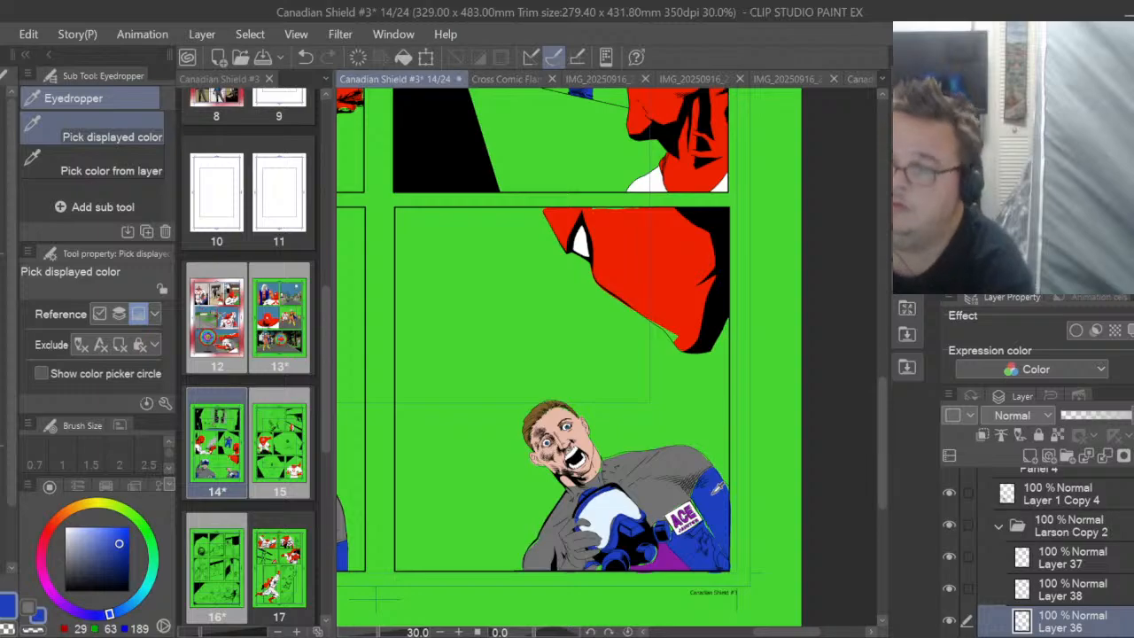
Look over page 16 and the pencil background sketch image, and switch to page 15
left_click(853, 80)
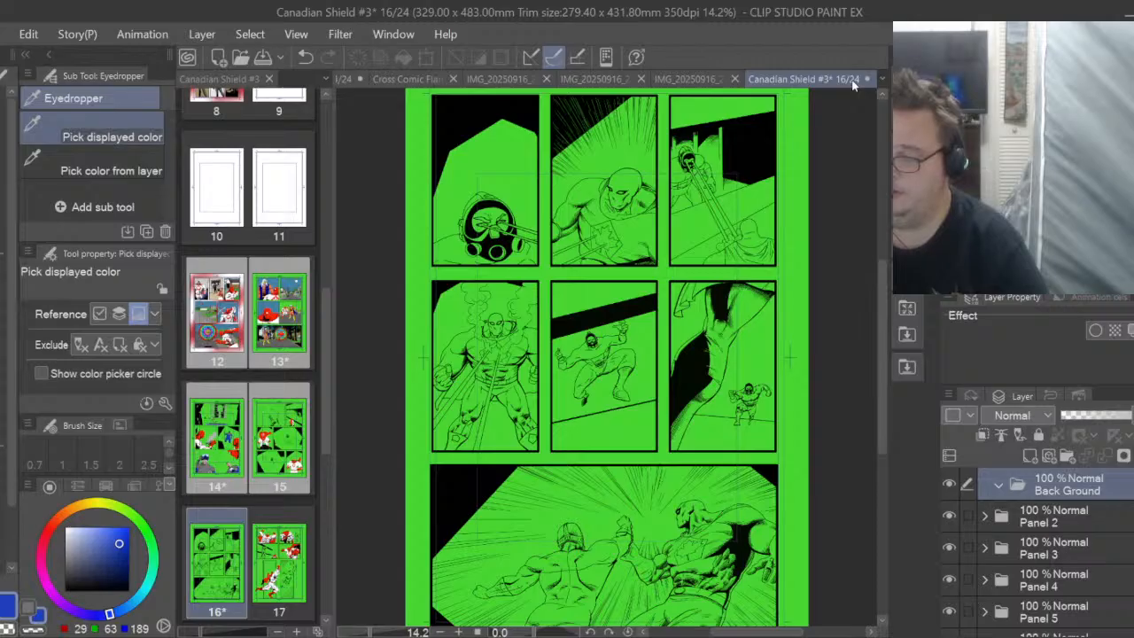
left_click(696, 80)
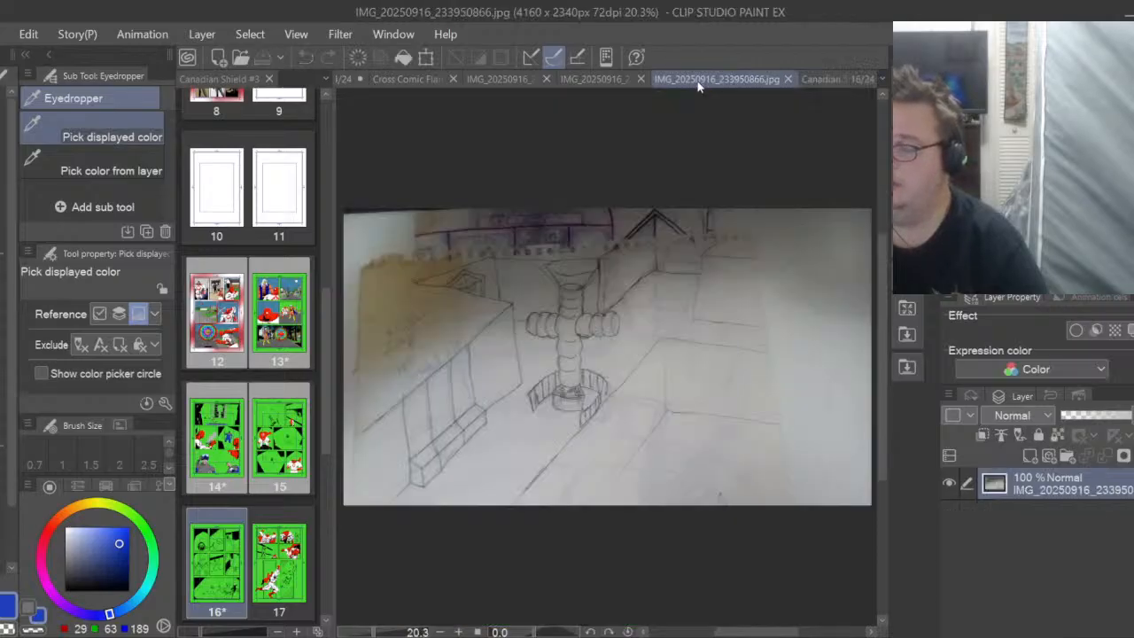
left_click(811, 82)
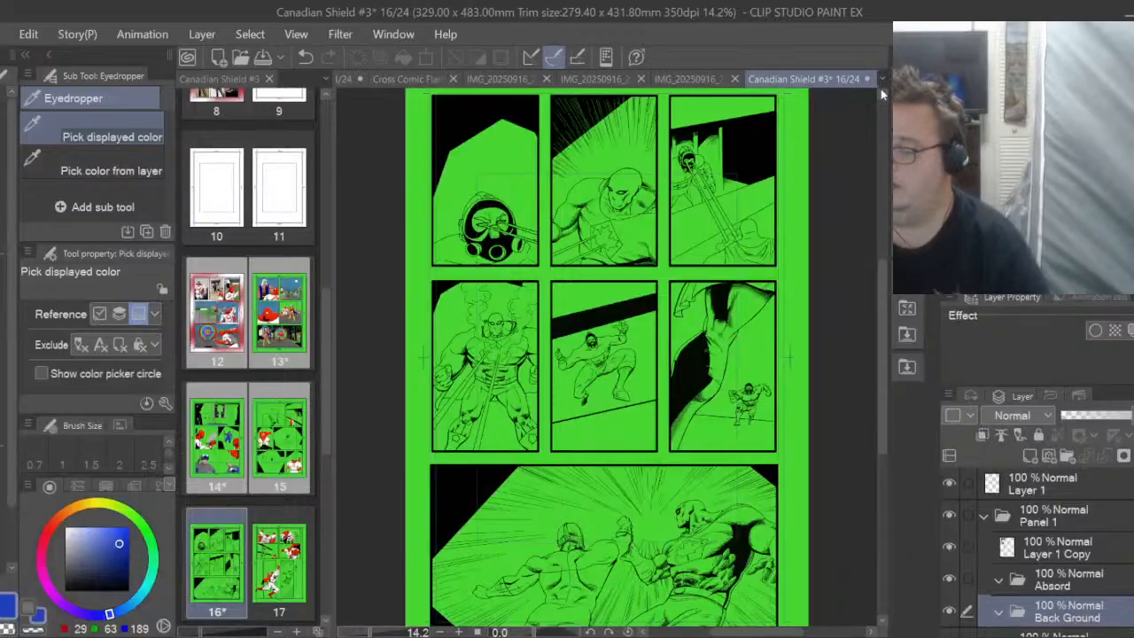
key("ctrl+Tab")
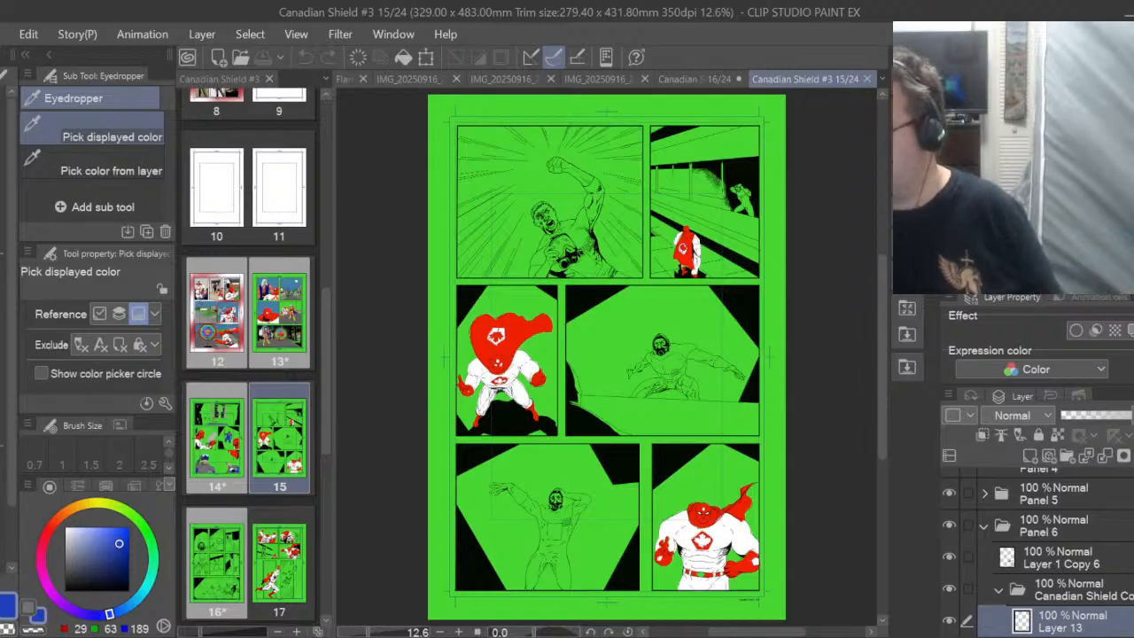
Add a new layer inside the Absorb Copy folder of the Panel 1 folder
scroll(1037, 550, "up", 3)
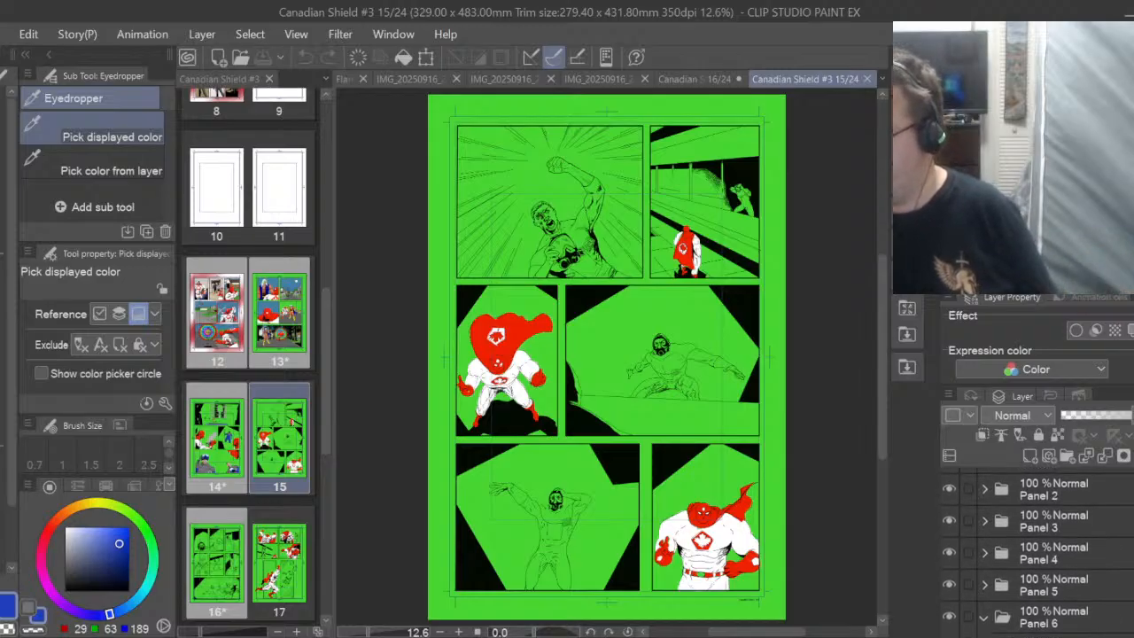
scroll(1037, 549, "up", 1)
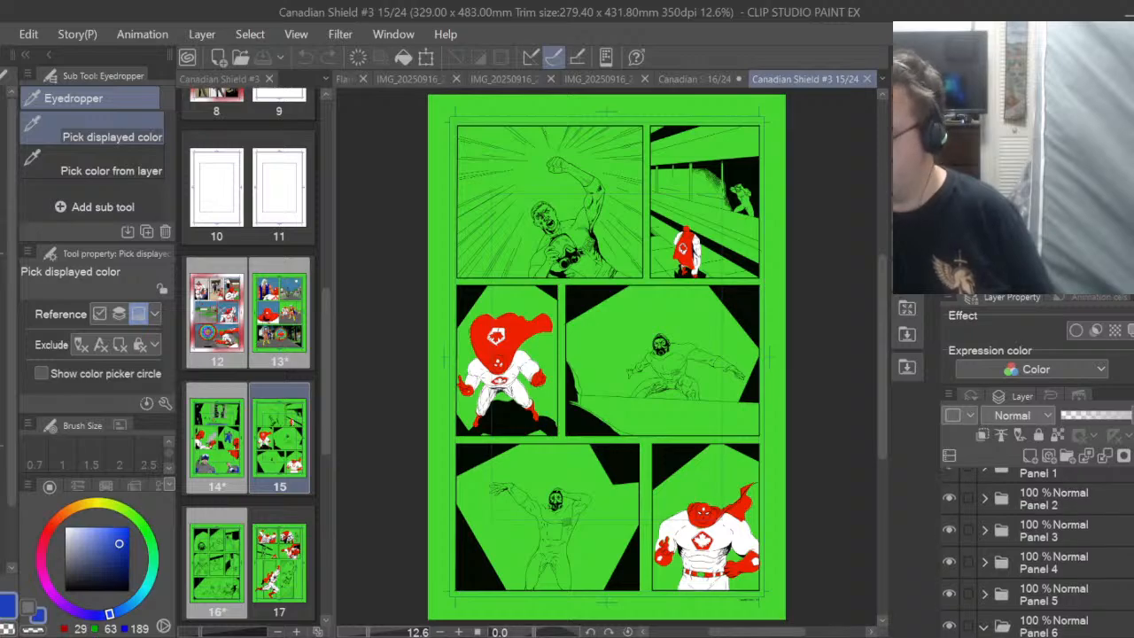
scroll(1037, 550, "up", 1)
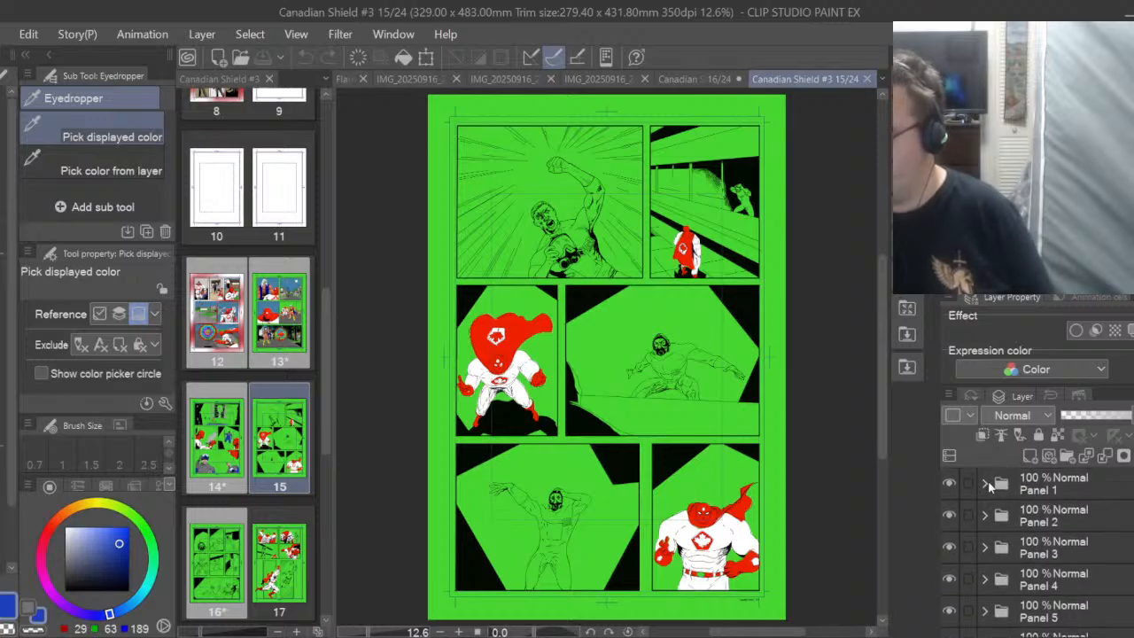
left_click(985, 483)
left_click(1058, 552)
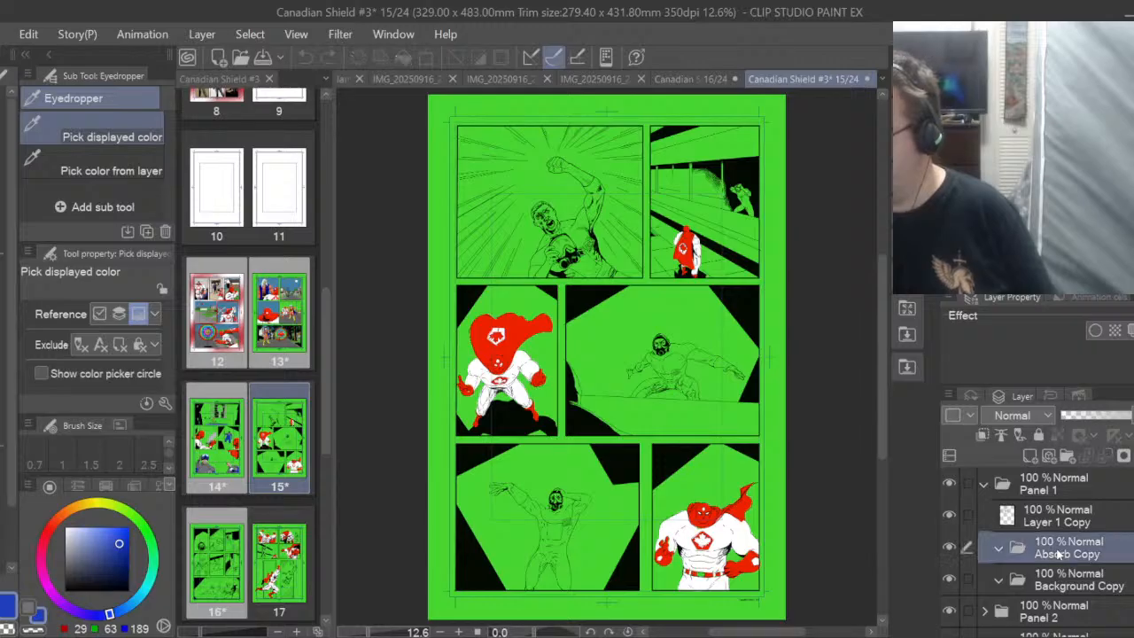
left_click(1030, 455)
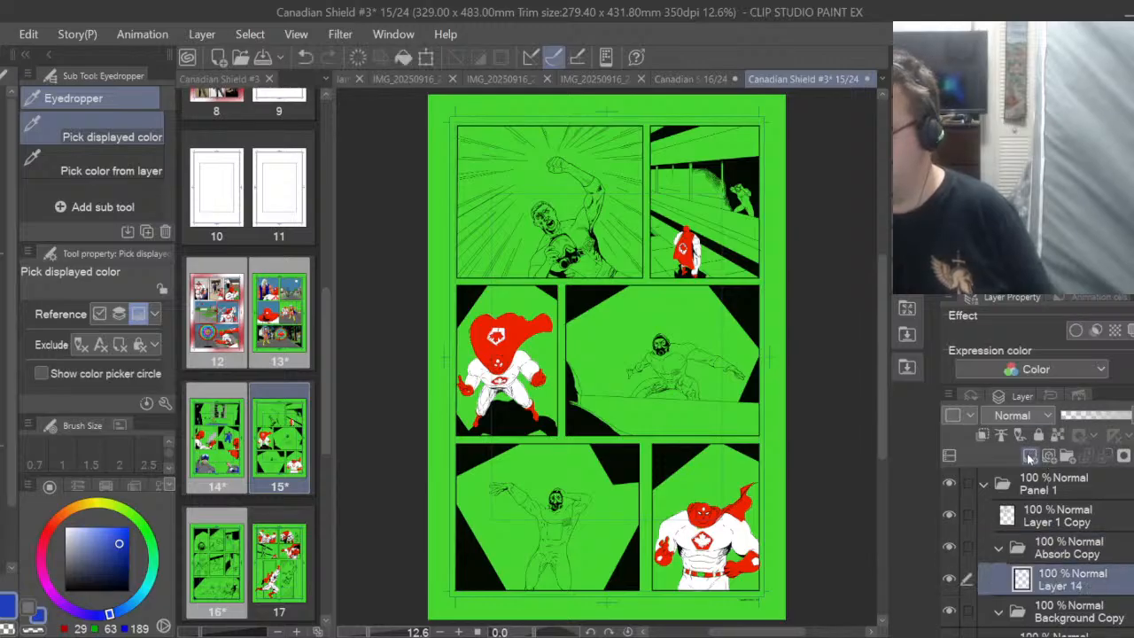
Lasso fill the suit's side below the ACE badge, the waist under the mask and the bent arm's elbow in blue
scroll(572, 246, "up", 5)
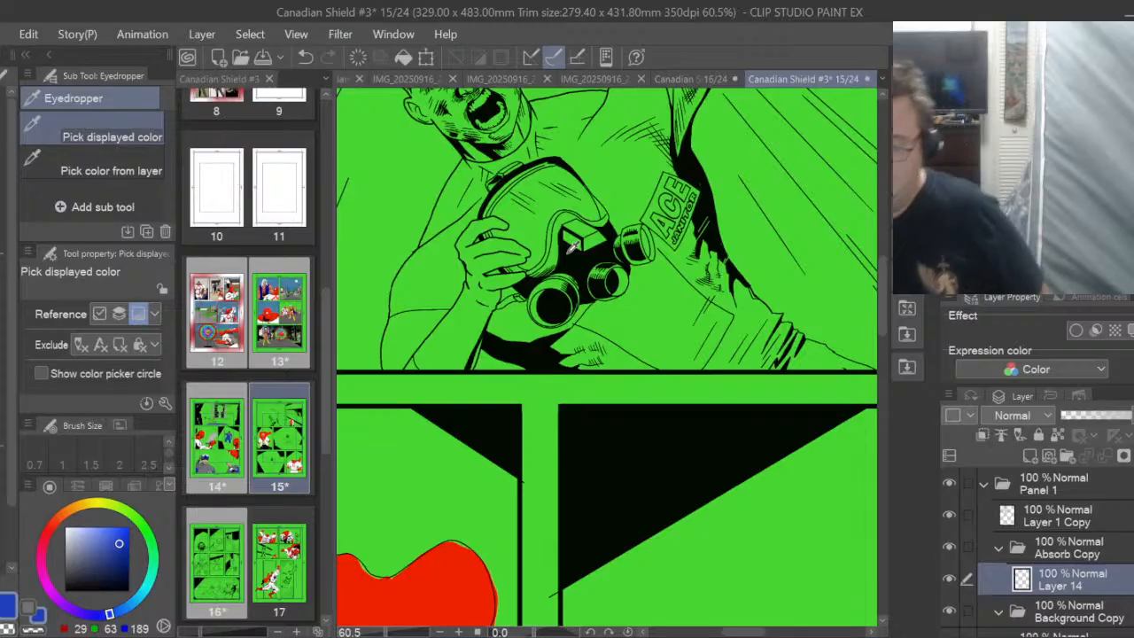
left_click(6, 499)
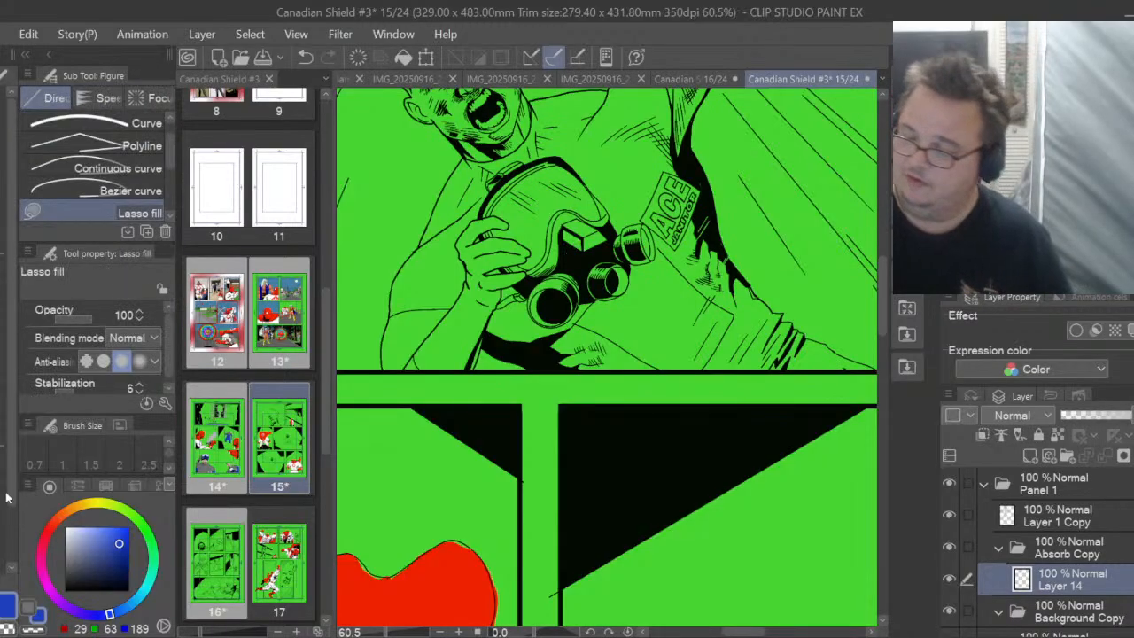
mouse_move(823, 368)
left_mouse_down()
mouse_move(868, 369)
mouse_move(742, 259)
mouse_move(707, 160)
mouse_move(682, 140)
mouse_move(682, 170)
mouse_move(703, 190)
mouse_move(686, 229)
left_mouse_up()
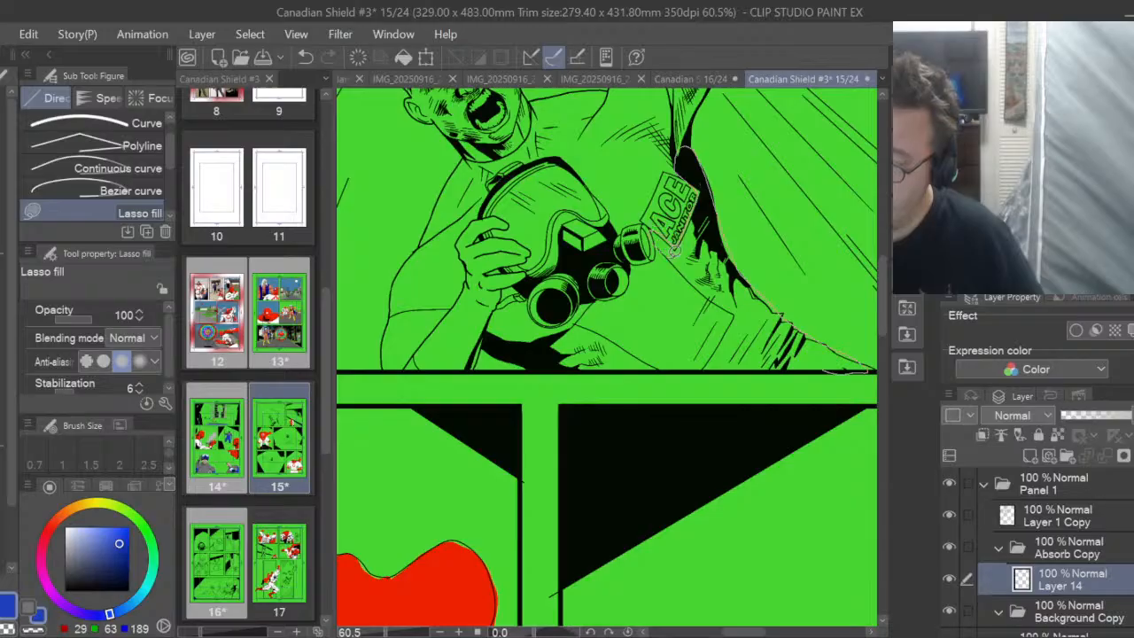
mouse_move(732, 317)
left_mouse_down()
mouse_move(711, 369)
mouse_move(803, 360)
left_mouse_up()
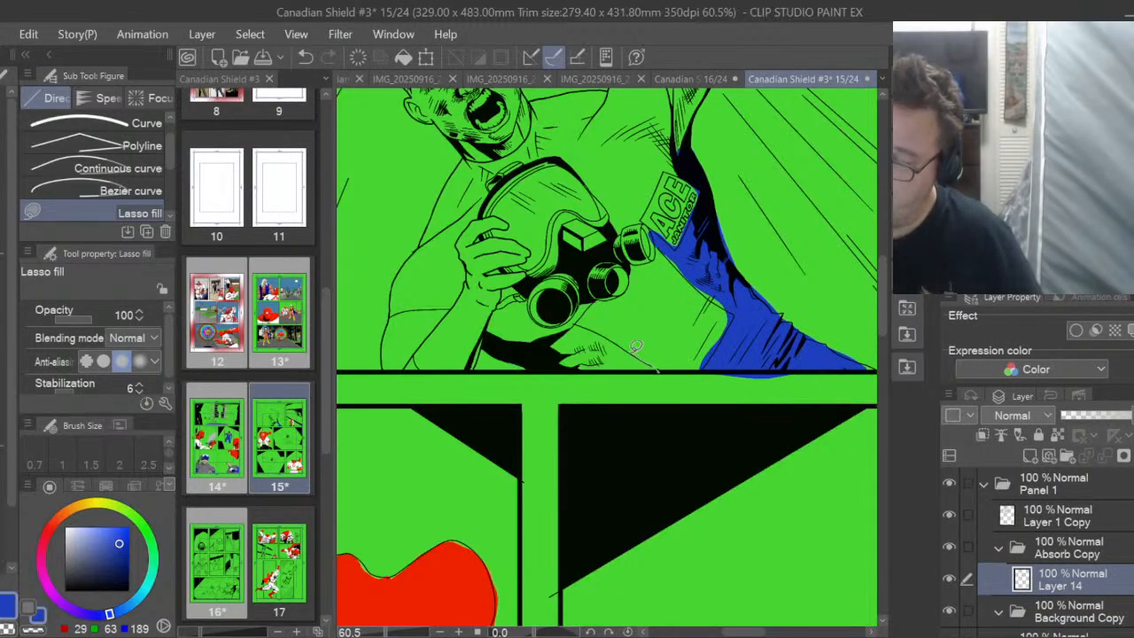
mouse_move(568, 325)
left_mouse_down()
mouse_move(529, 354)
mouse_move(655, 404)
left_mouse_up()
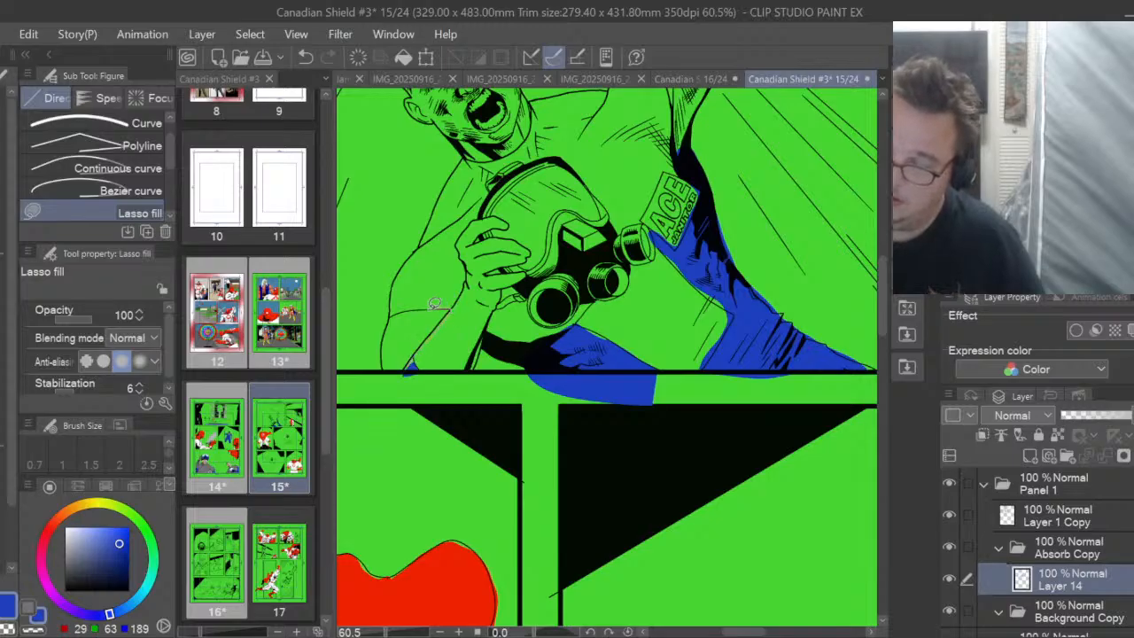
left_click_drag(382, 353, 417, 358)
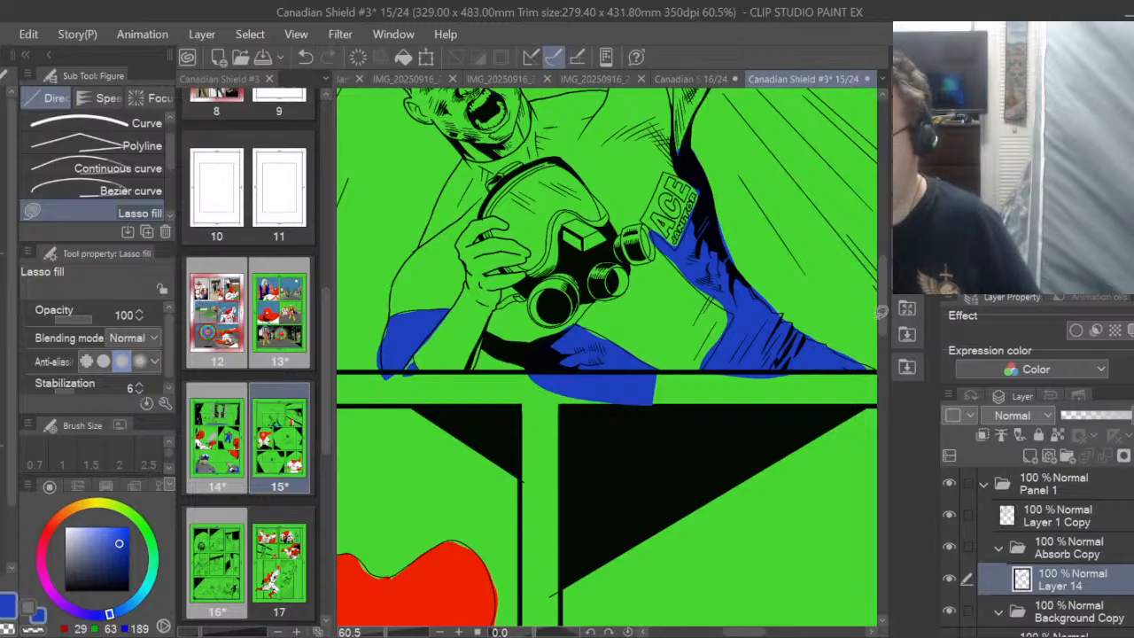
Lasso fill the sleeve of the man's raised arm in Panel 1, from armpit to elbow, in blue
scroll(884, 310, "up", 2)
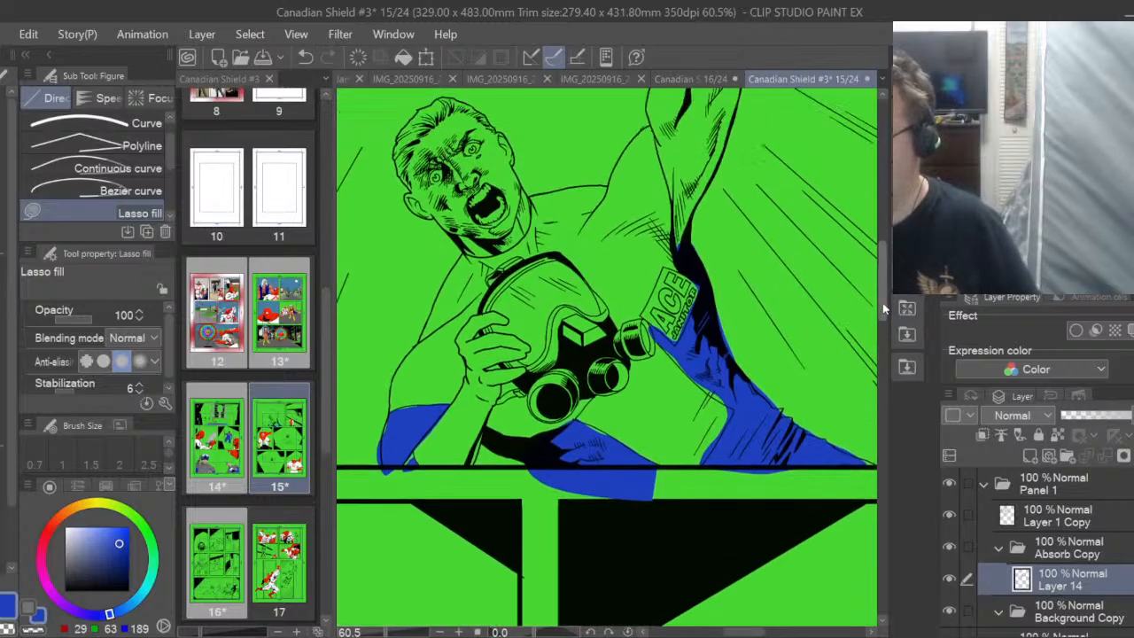
scroll(884, 310, "up", 3)
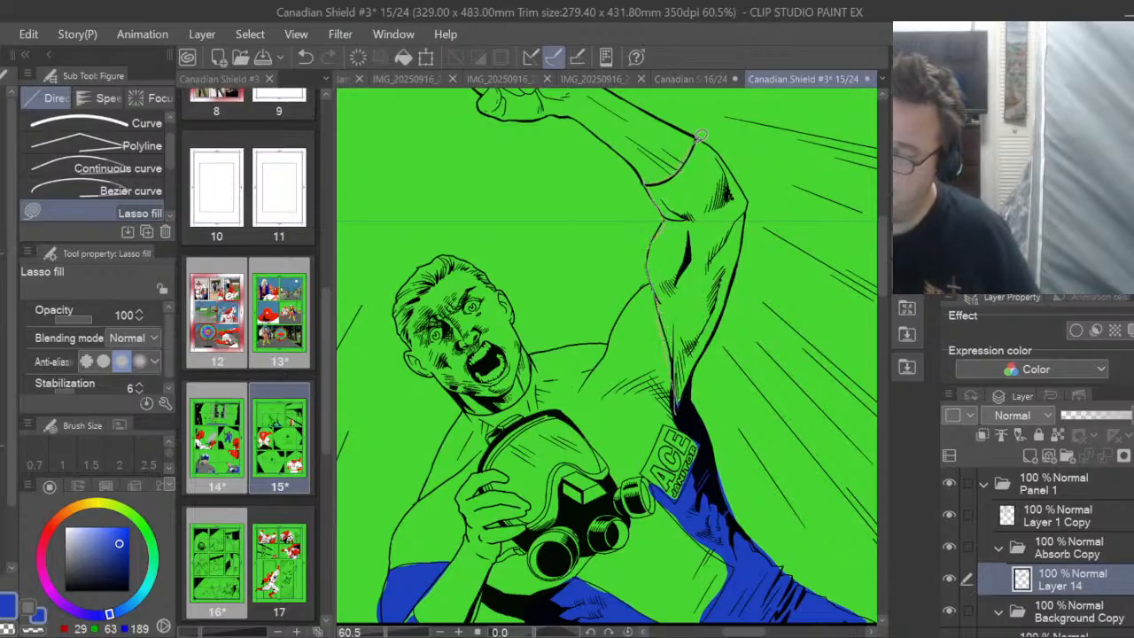
mouse_move(741, 176)
left_mouse_down()
mouse_move(747, 222)
mouse_move(700, 408)
mouse_move(711, 433)
left_mouse_up()
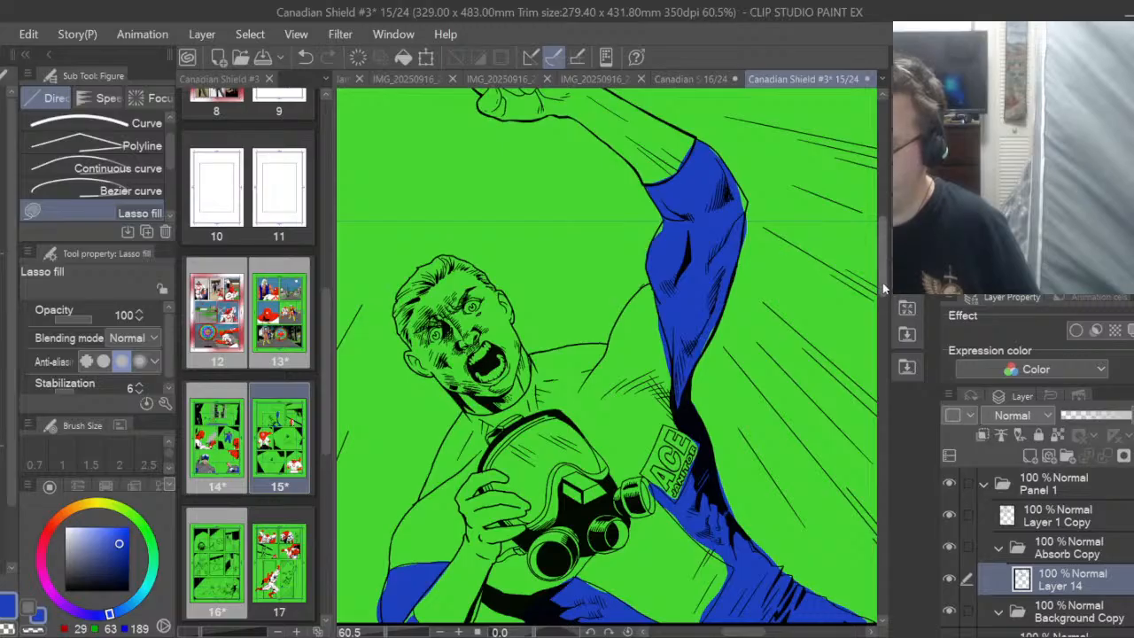
On a new layer in the Absorb Copy folder, lasso fill the man's mask-holding hand and forearm in grey (RGB 114, 114, 114)
left_click_drag(882, 283, 887, 303)
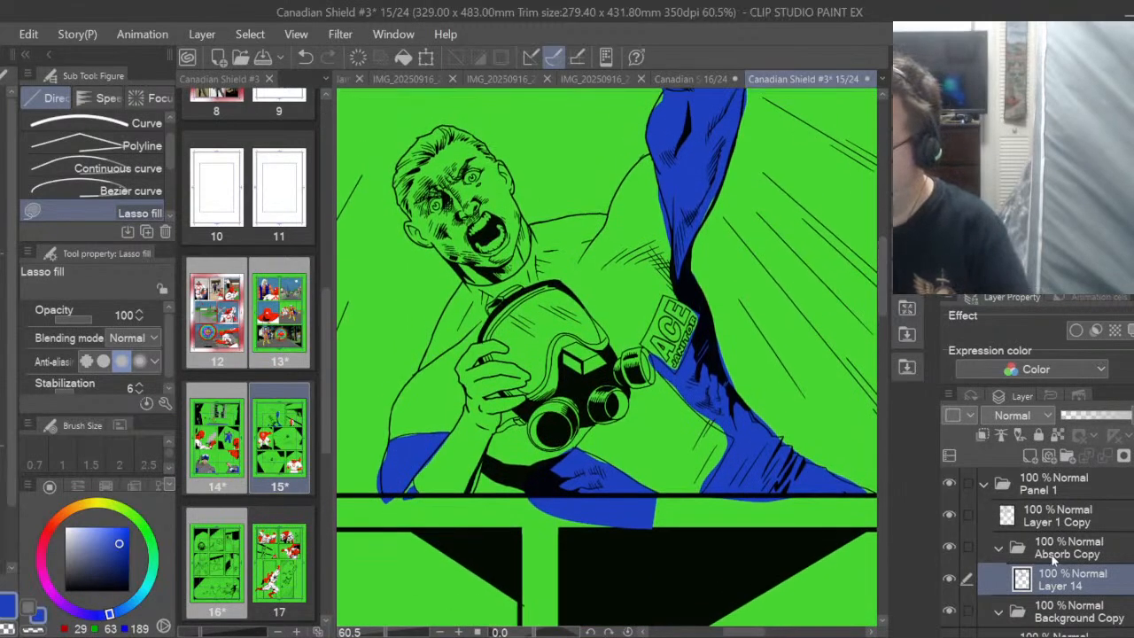
left_click(1029, 455)
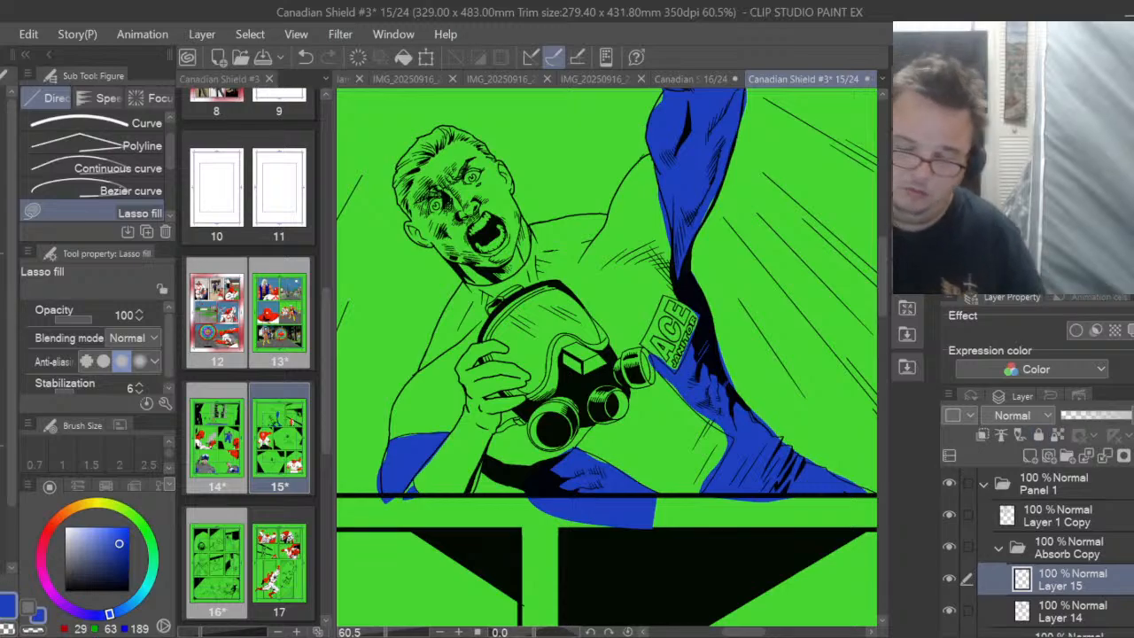
left_click(29, 610)
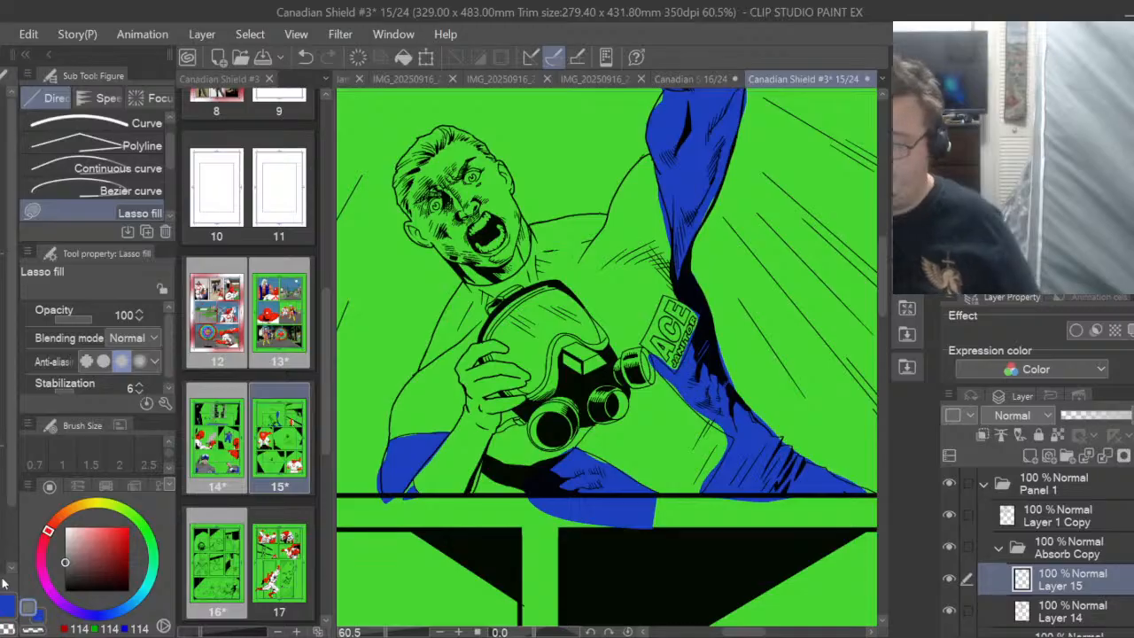
mouse_move(431, 476)
left_mouse_down()
mouse_move(457, 496)
mouse_move(476, 492)
mouse_move(500, 418)
mouse_move(529, 390)
mouse_move(503, 394)
left_mouse_up()
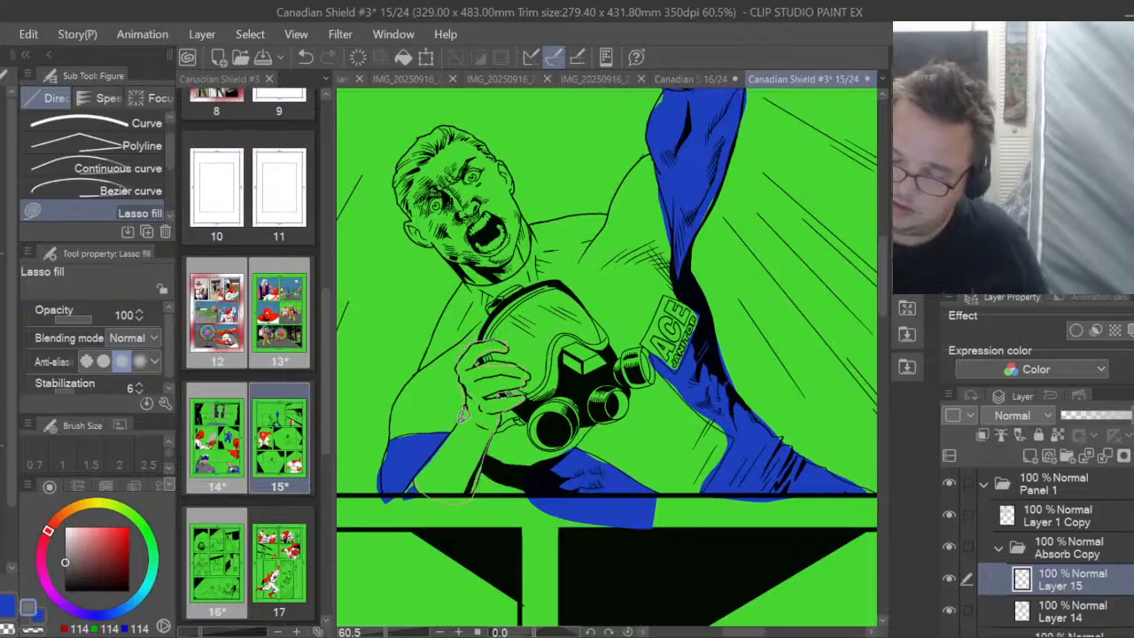
left_click_drag(462, 416, 466, 419)
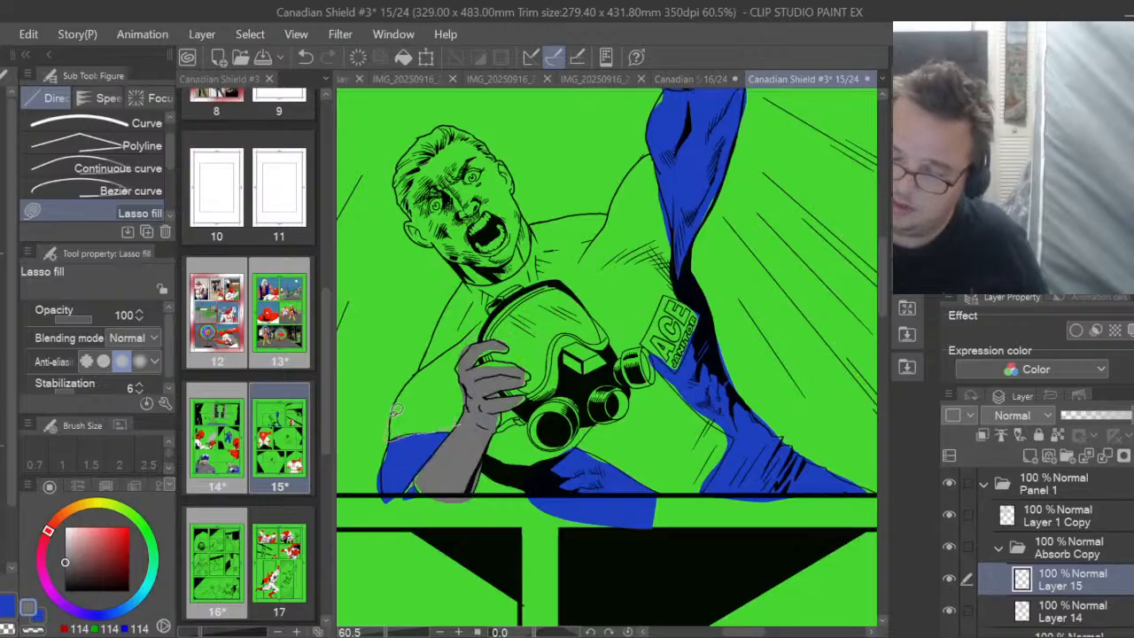
Lasso fill the man's bent upper arm, both shoulders, chest and the visor of the held mask in grey
left_click_drag(460, 288, 524, 276)
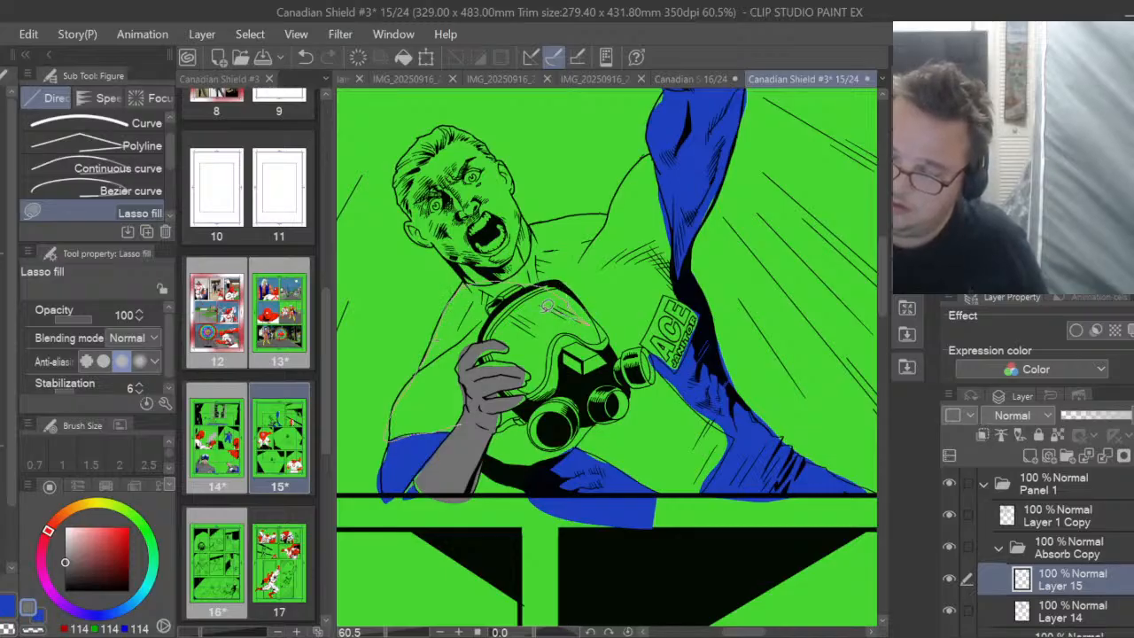
left_click_drag(510, 314, 496, 328)
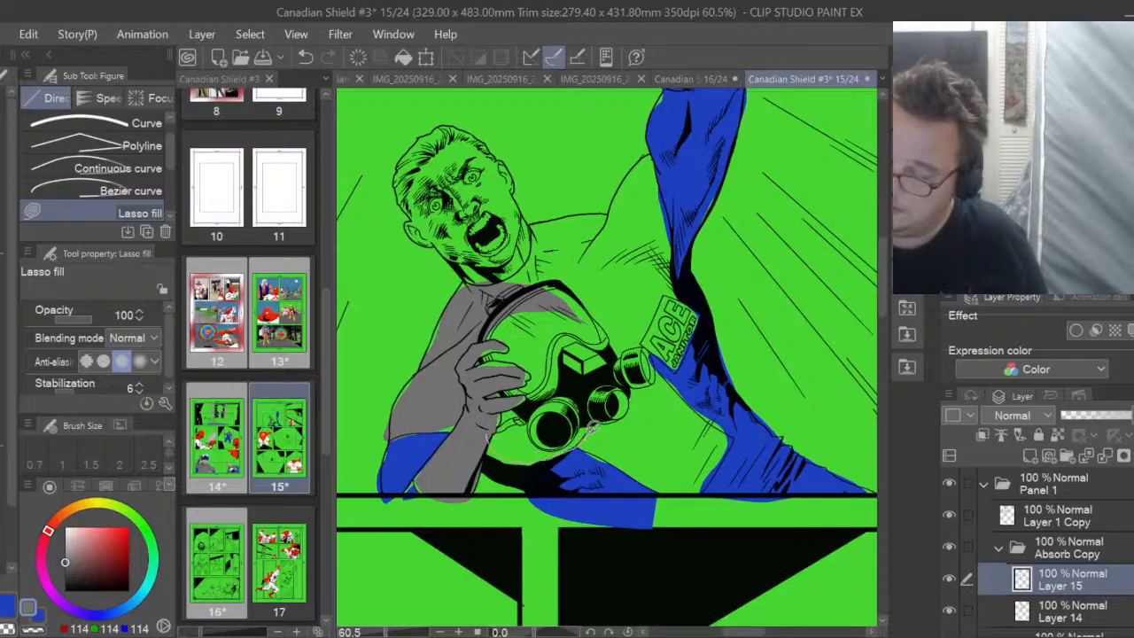
mouse_move(584, 423)
left_mouse_down()
mouse_move(542, 446)
mouse_move(494, 406)
left_mouse_up()
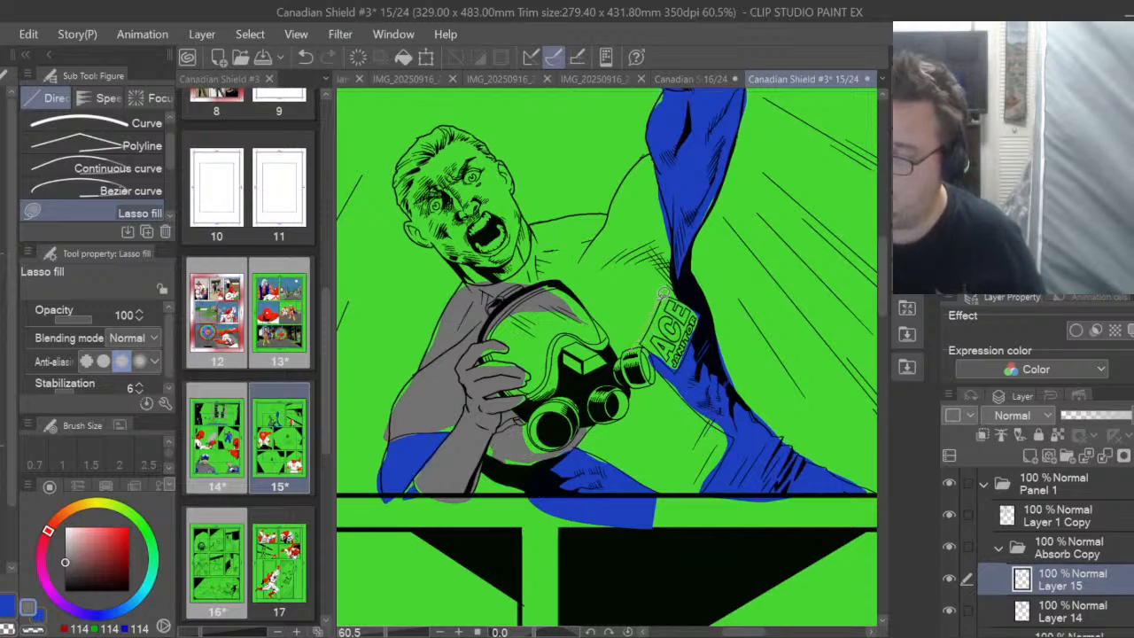
mouse_move(663, 294)
left_mouse_down()
mouse_move(676, 264)
mouse_move(652, 149)
left_mouse_up()
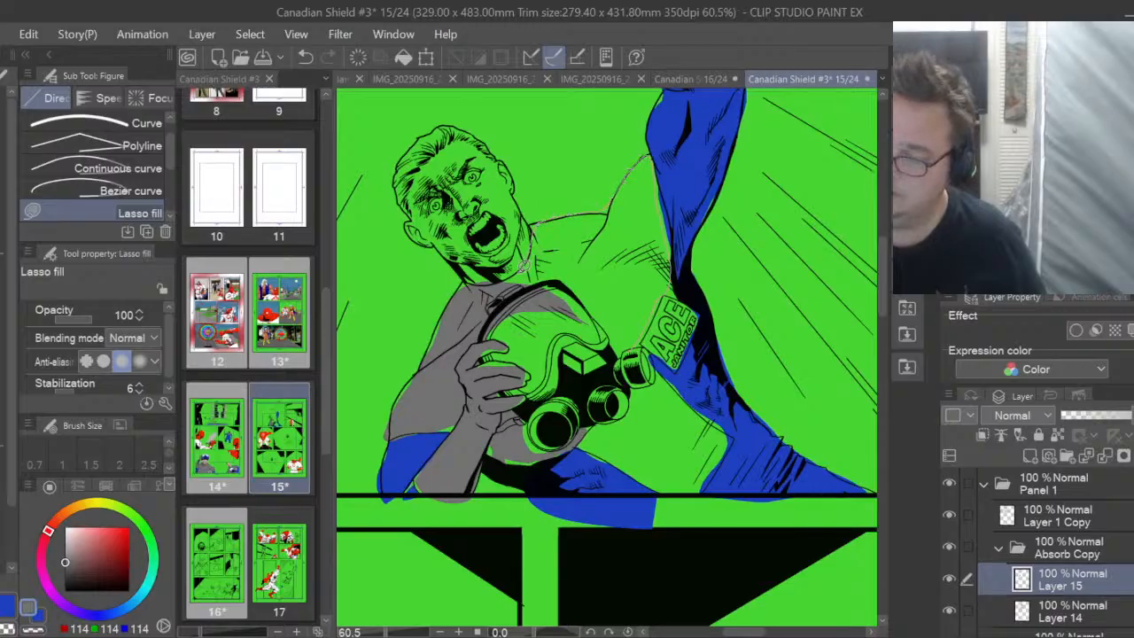
left_click_drag(522, 265, 514, 285)
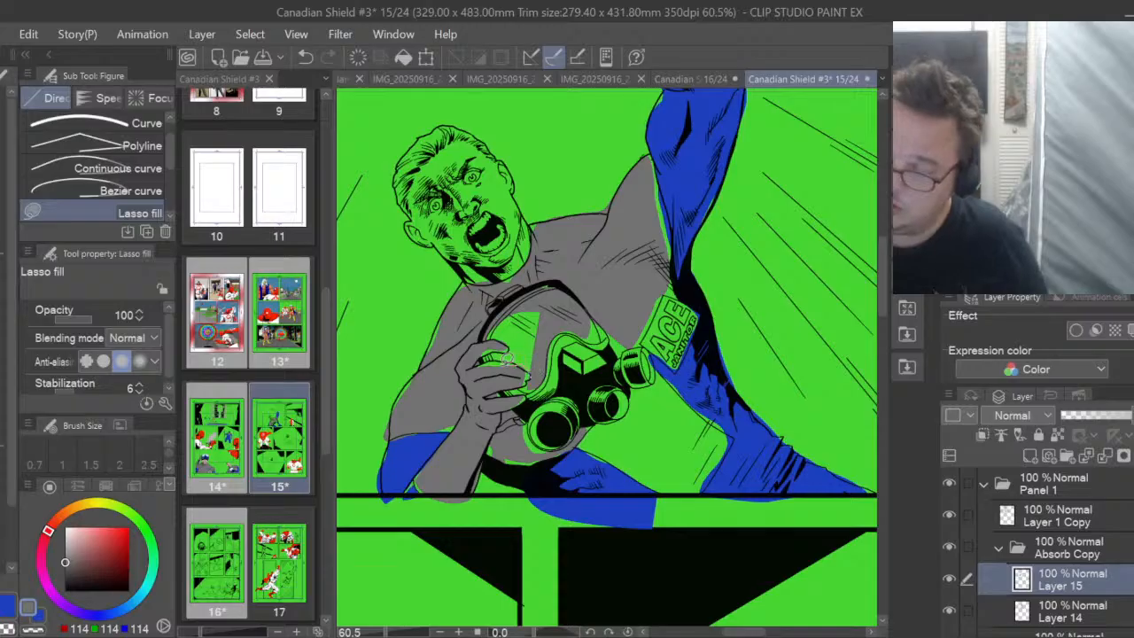
mouse_move(502, 324)
left_mouse_down()
mouse_move(539, 302)
mouse_move(543, 332)
left_mouse_up()
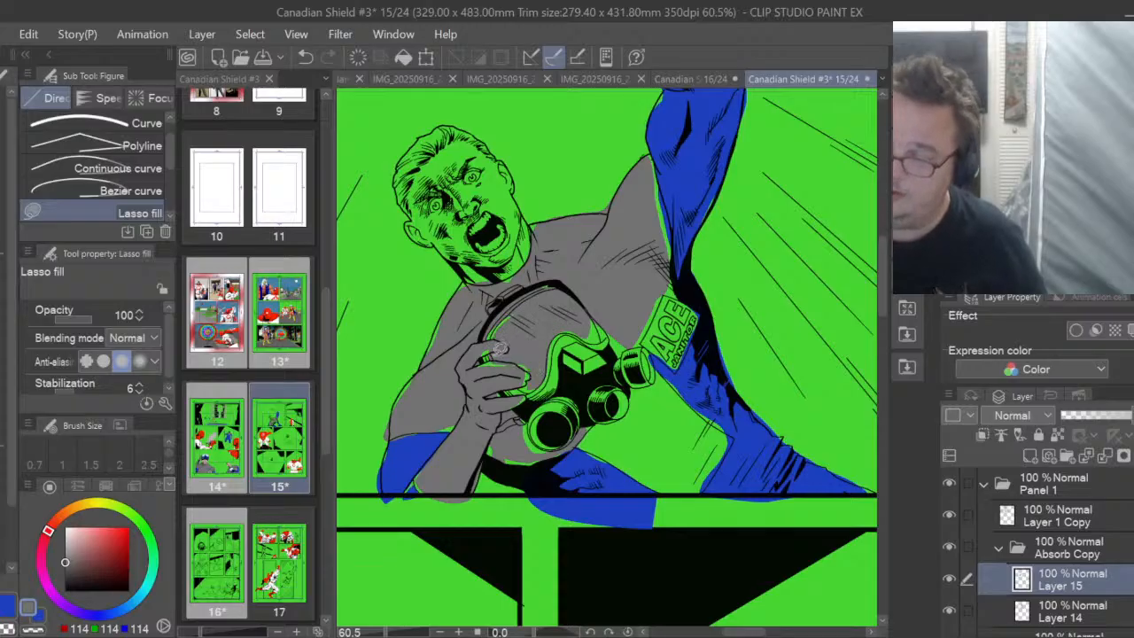
Lasso fill the man's raised fist and forearm in grey, down to the blue sleeve at the elbow
scroll(621, 284, "up", 5)
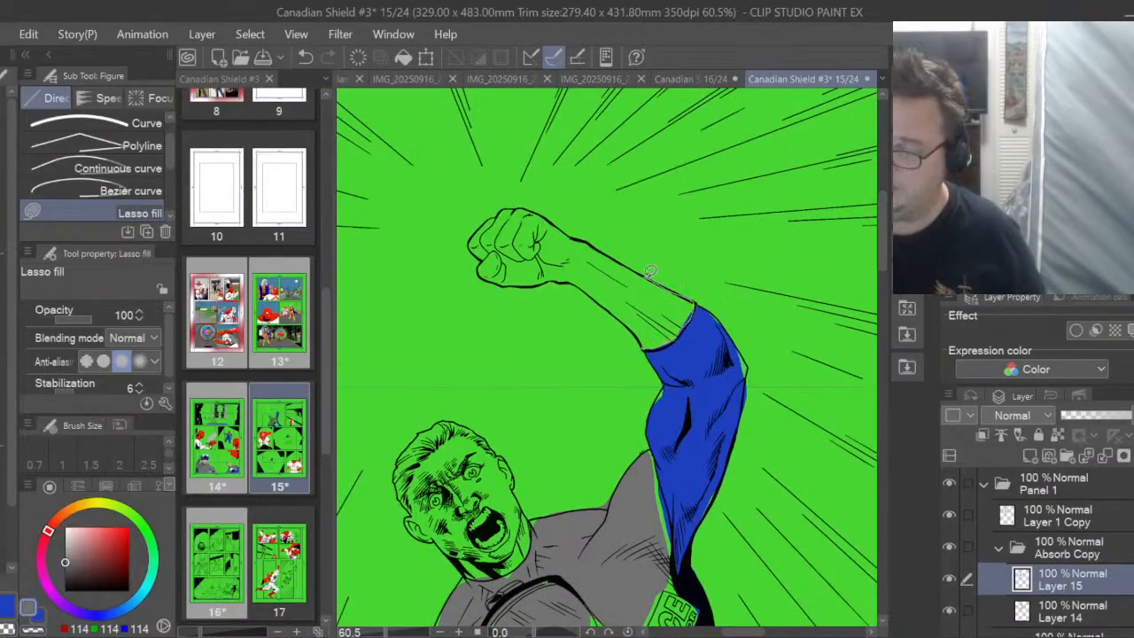
left_click_drag(612, 246, 584, 233)
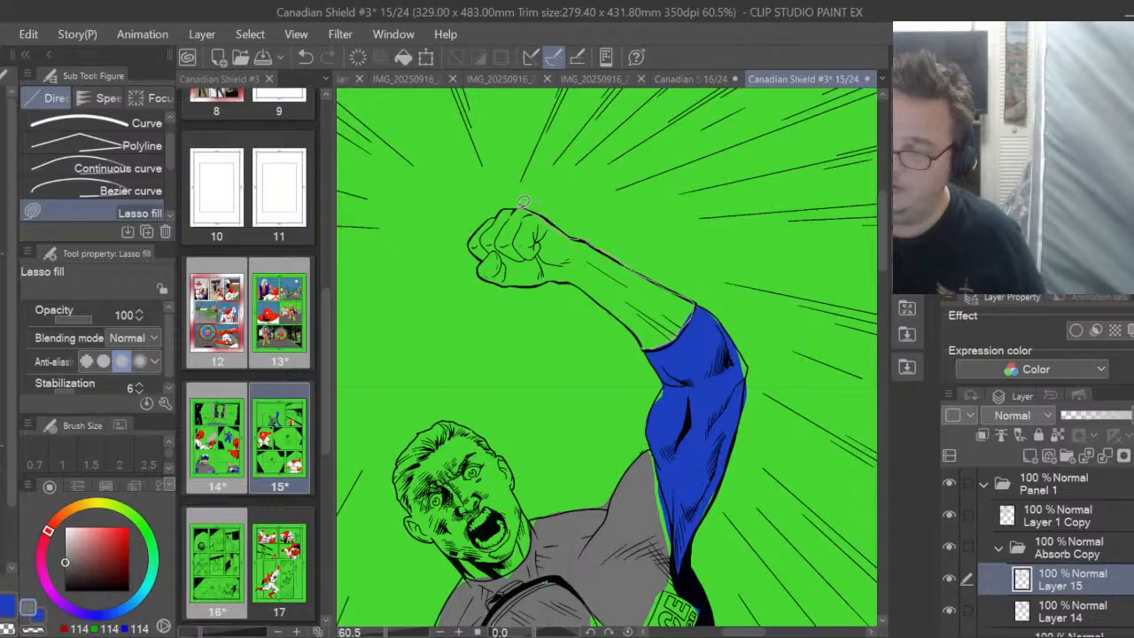
left_click_drag(506, 206, 489, 215)
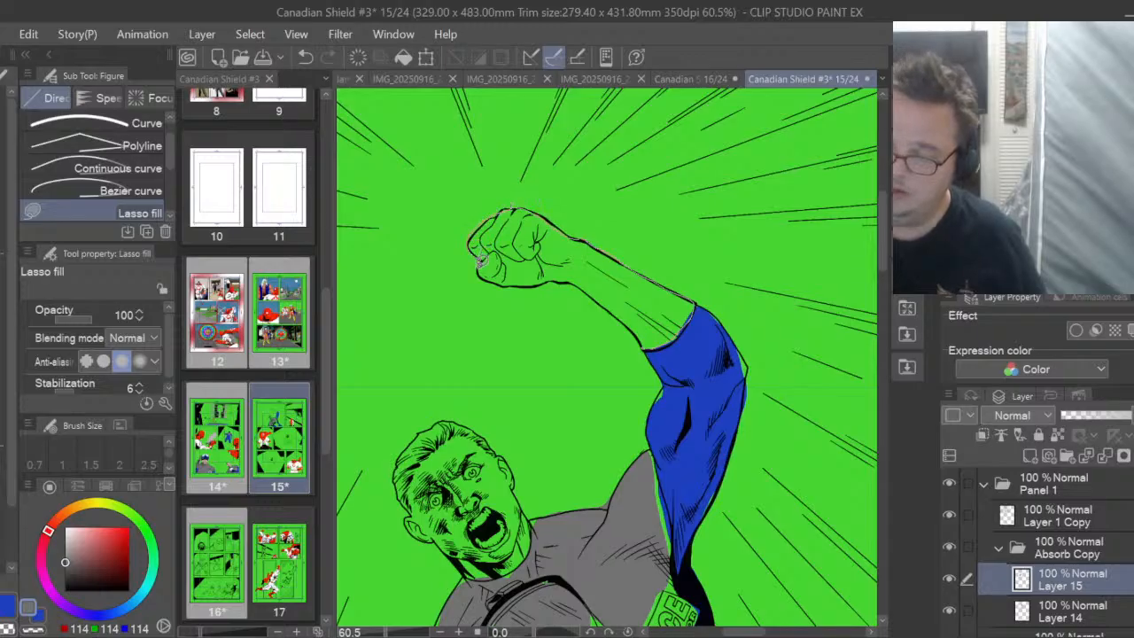
mouse_move(481, 259)
left_mouse_down()
mouse_move(575, 284)
mouse_move(656, 334)
left_mouse_up()
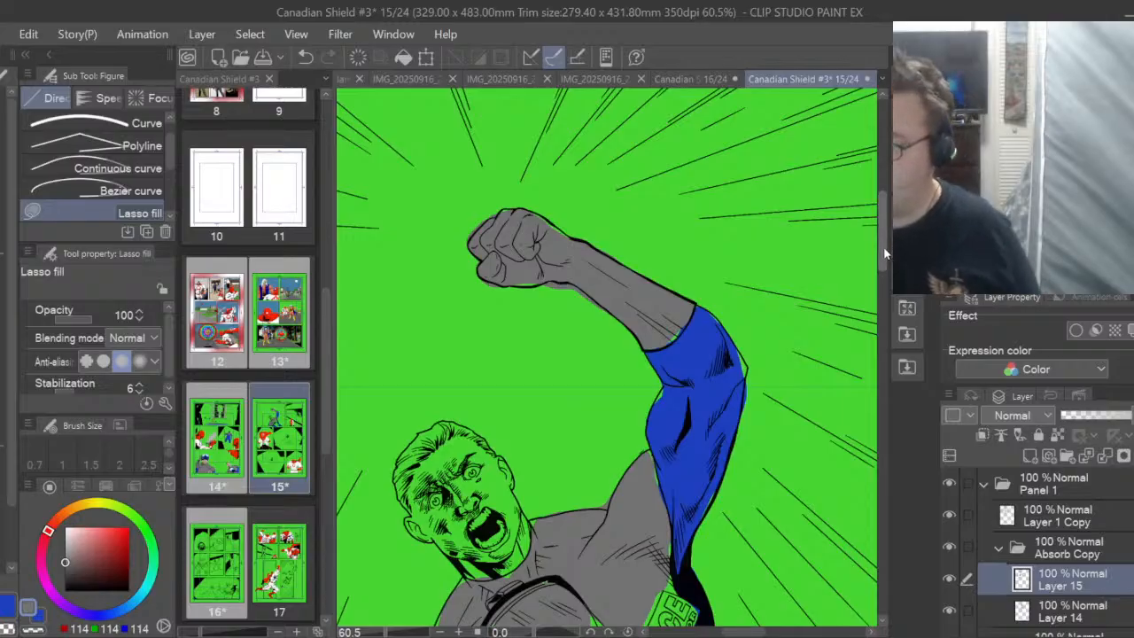
Collapse the Absorb Copy and Panel 1 layer folders
left_click_drag(884, 253, 881, 304)
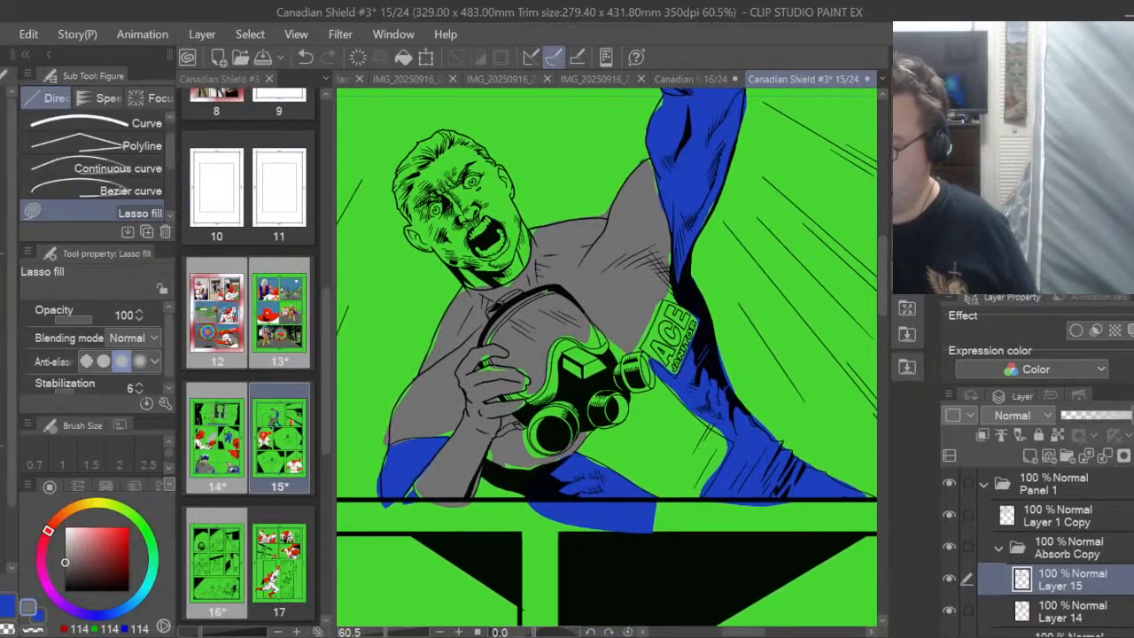
left_click(1001, 546)
left_click(985, 484)
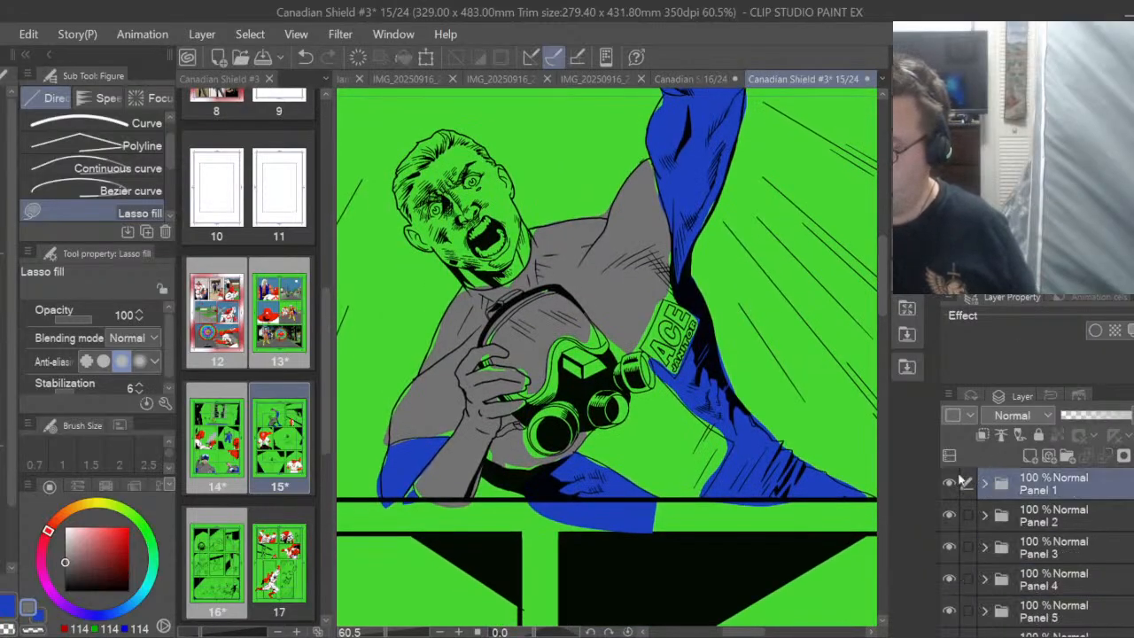
Expand the Panel 2 folder, collapse its Canadian Shield folder, and add a new layer inside its Absorb folder
left_click_drag(744, 632, 807, 634)
left_click_drag(883, 312, 886, 278)
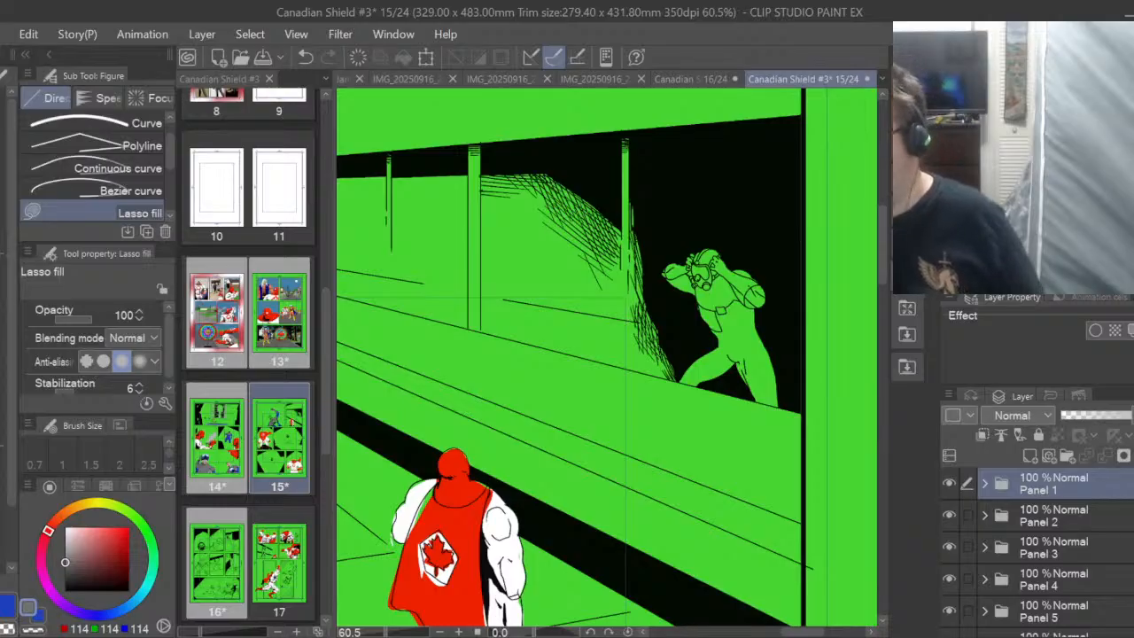
left_click(984, 515)
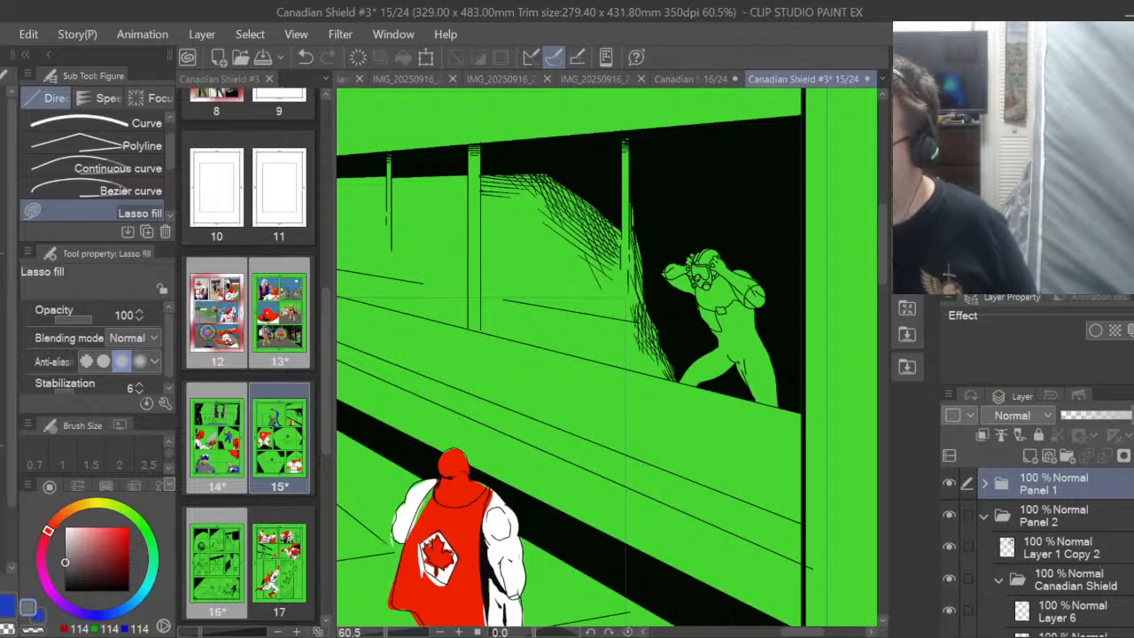
left_click(999, 585)
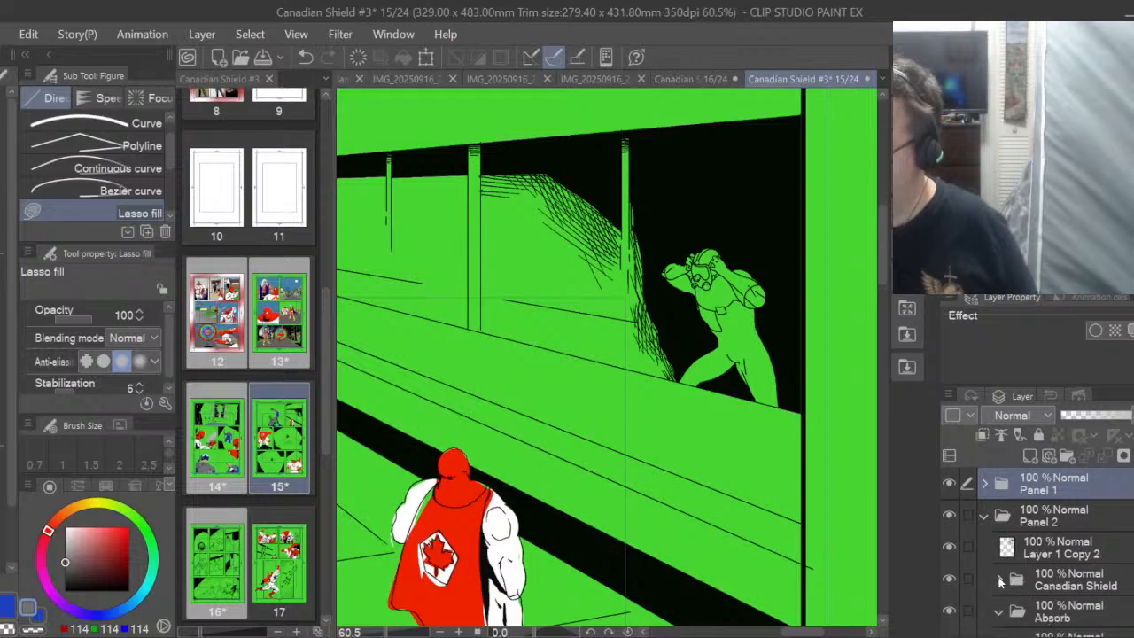
left_click(1057, 612)
scroll(1045, 558, "down", 2)
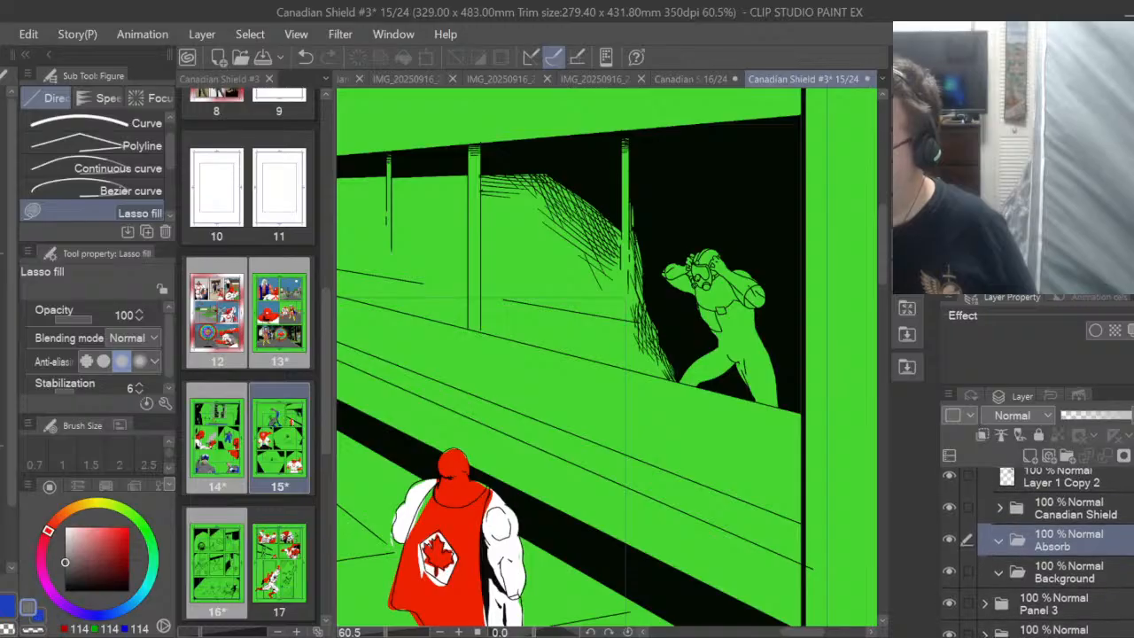
left_click(1030, 456)
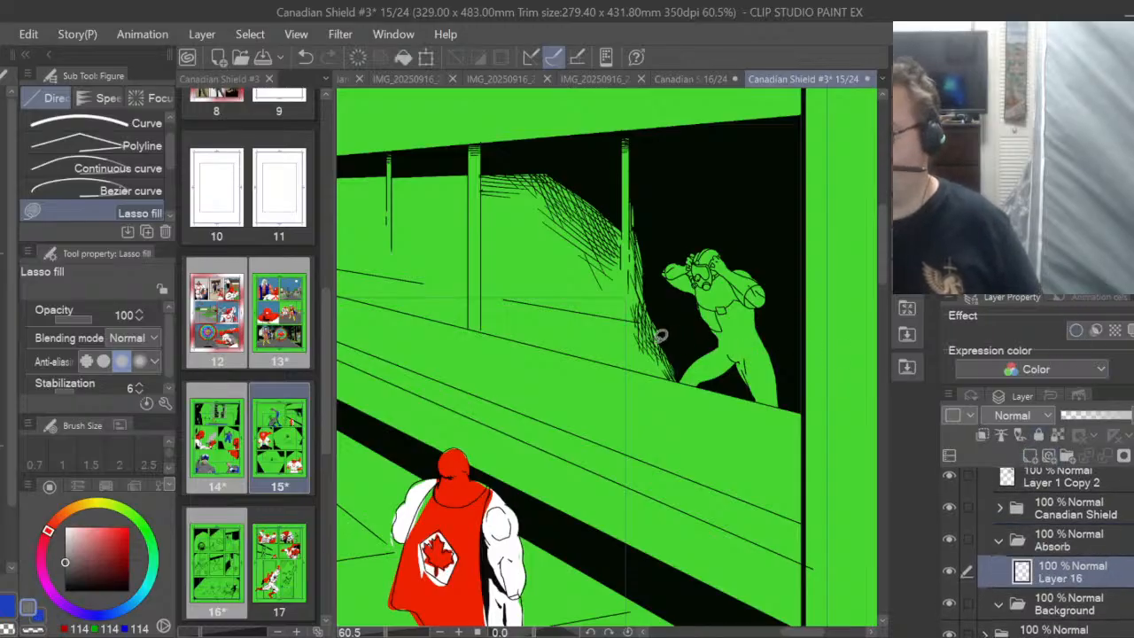
Lasso fill the masked figure's waist, legs, elbow and the underside of the far arm in Panel 2 in blue (RGB 29, 63, 189)
scroll(766, 282, "up", 3)
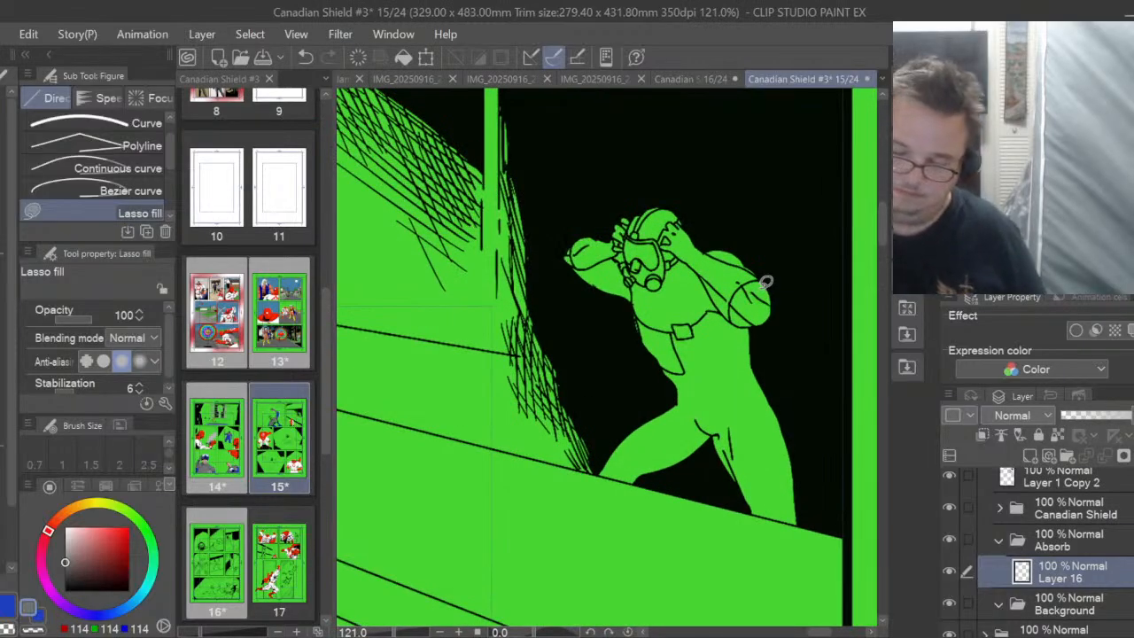
key("c")
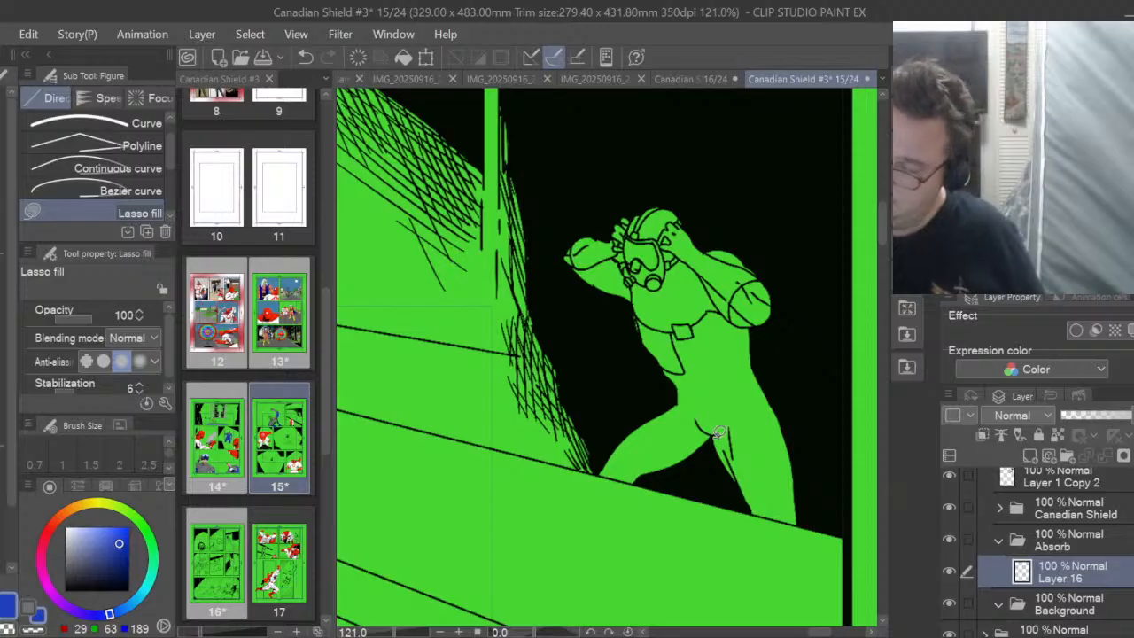
mouse_move(785, 519)
left_mouse_down()
mouse_move(789, 461)
mouse_move(761, 325)
mouse_move(772, 296)
mouse_move(751, 279)
left_mouse_up()
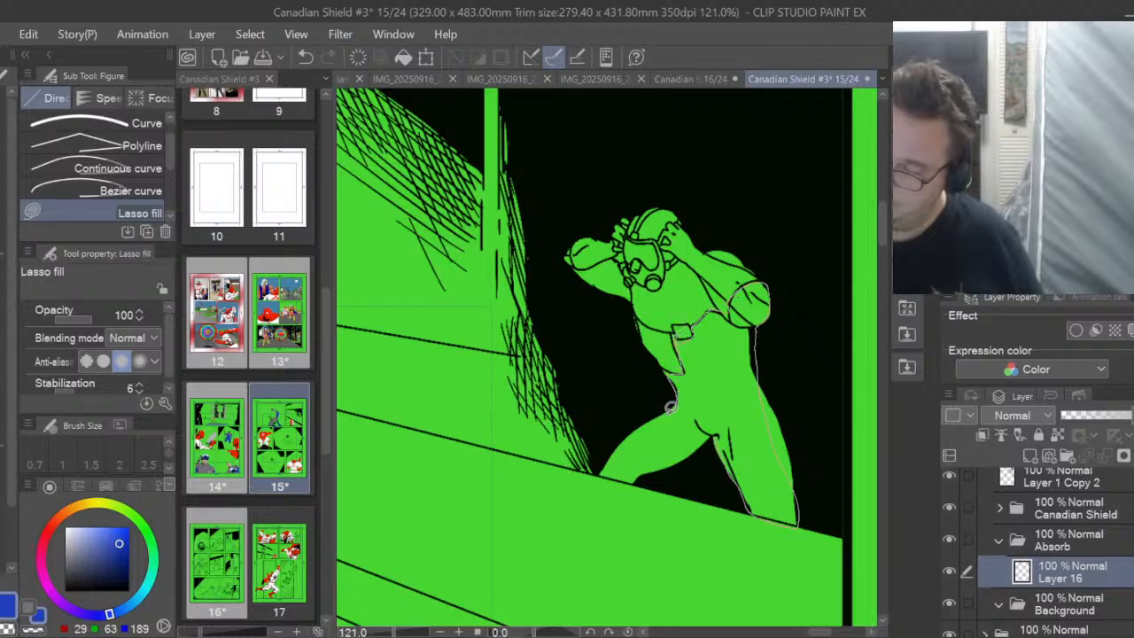
mouse_move(671, 406)
left_mouse_down()
mouse_move(621, 445)
mouse_move(607, 477)
mouse_move(652, 481)
mouse_move(711, 438)
left_mouse_up()
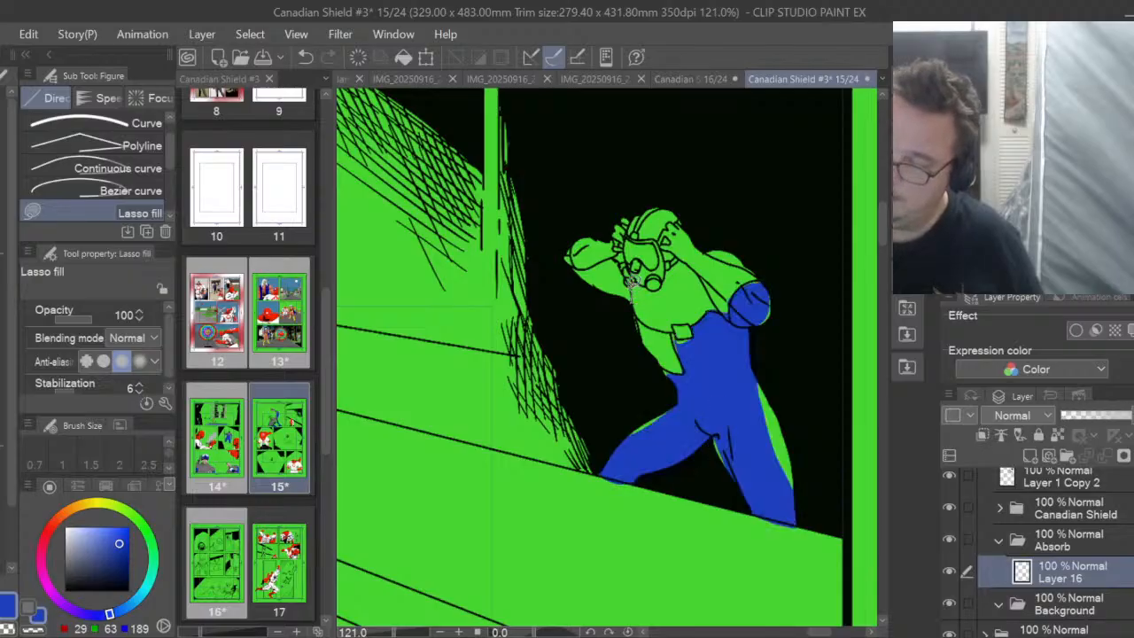
left_click_drag(578, 265, 582, 278)
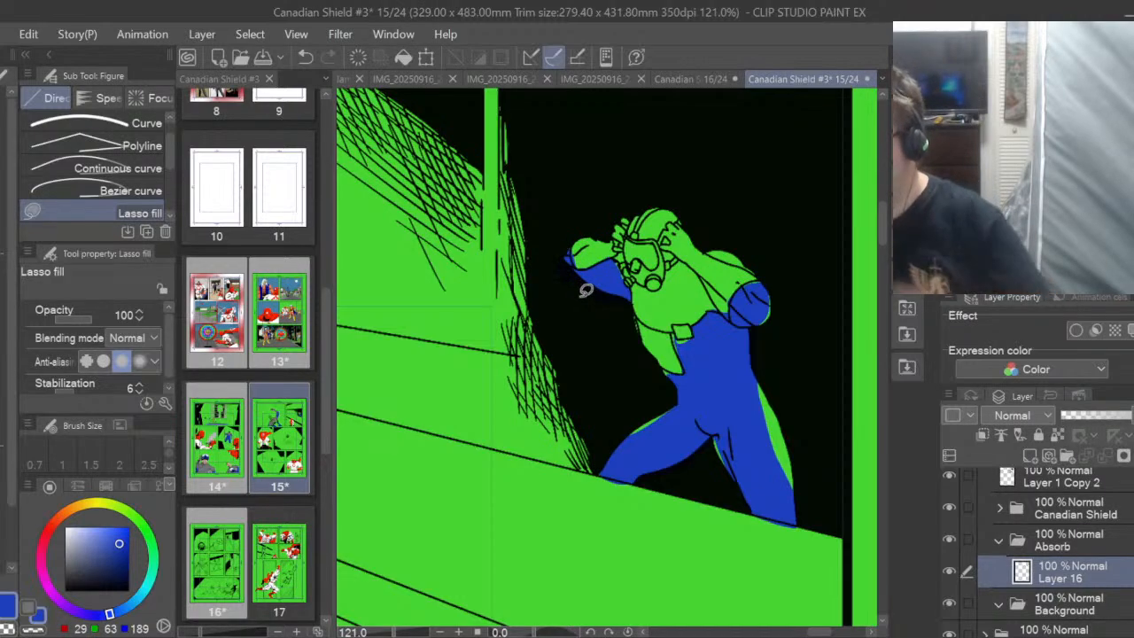
On another new layer in the Absorb folder, lasso fill the masked figure's arms, hands, shoulders and chest in grey (RGB 114, 114, 114)
left_click(1028, 453)
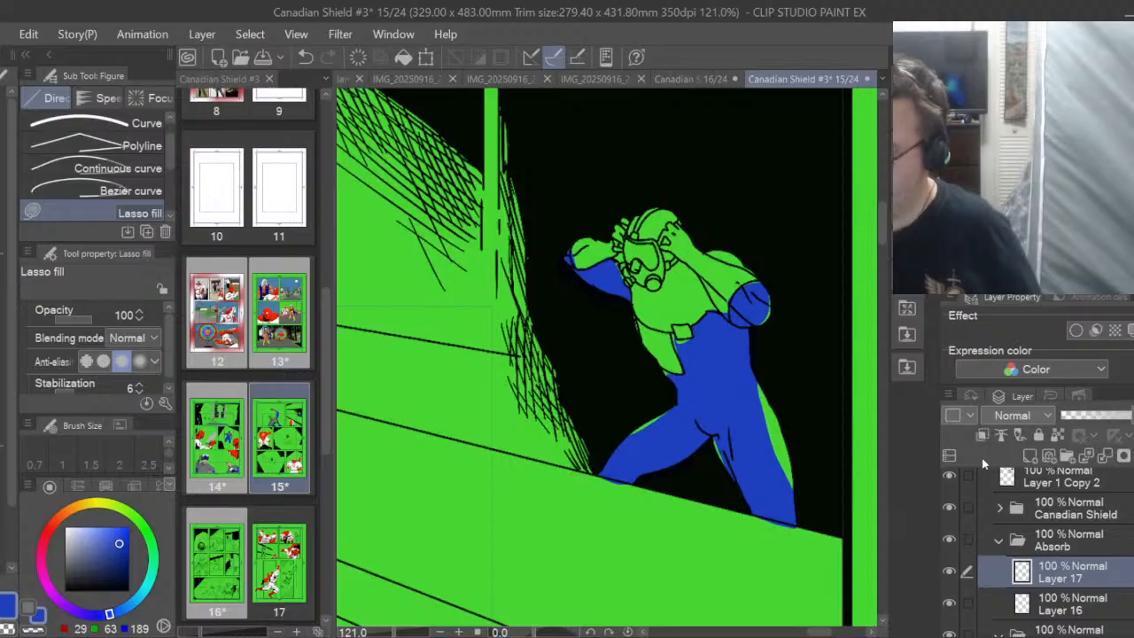
key("x")
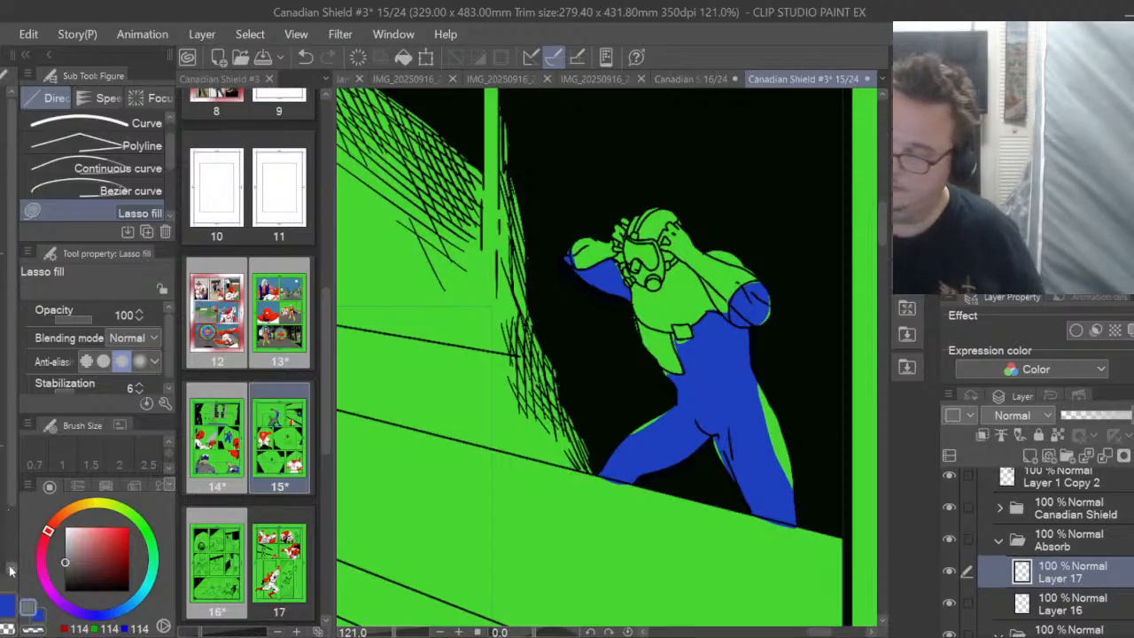
left_click_drag(755, 271, 682, 220)
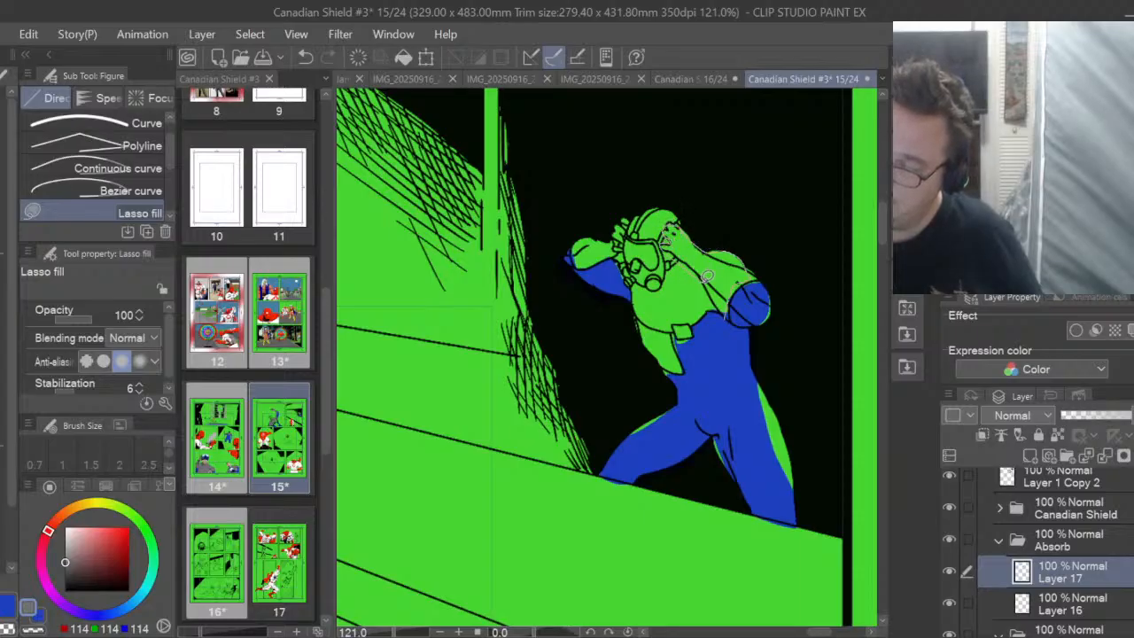
left_click_drag(716, 286, 729, 301)
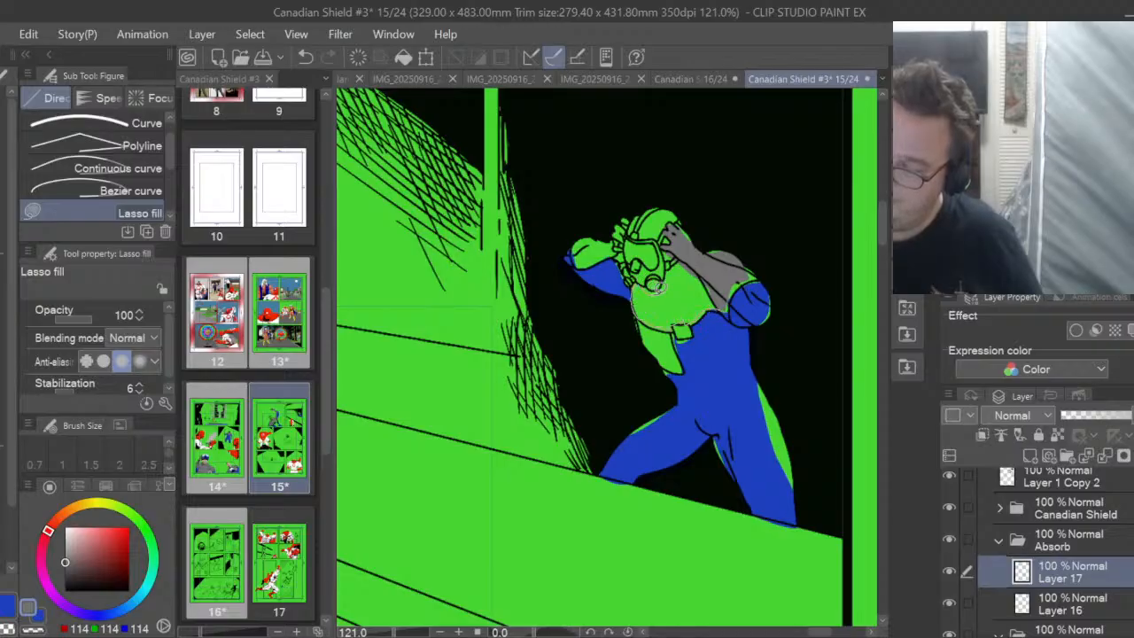
mouse_move(656, 285)
left_mouse_down()
mouse_move(682, 262)
mouse_move(722, 266)
left_mouse_up()
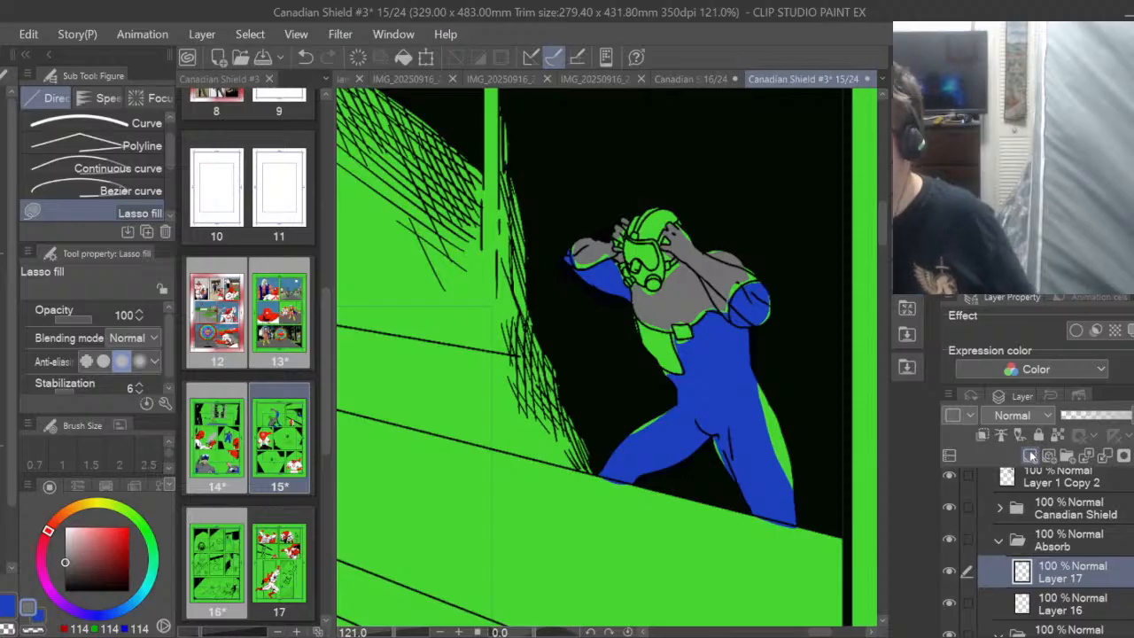
Add another layer in the Absorb folder and lasso fill the lower part of the figure's gas mask in blue (RGB 29, 63, 189)
left_click(1031, 456)
key("x")
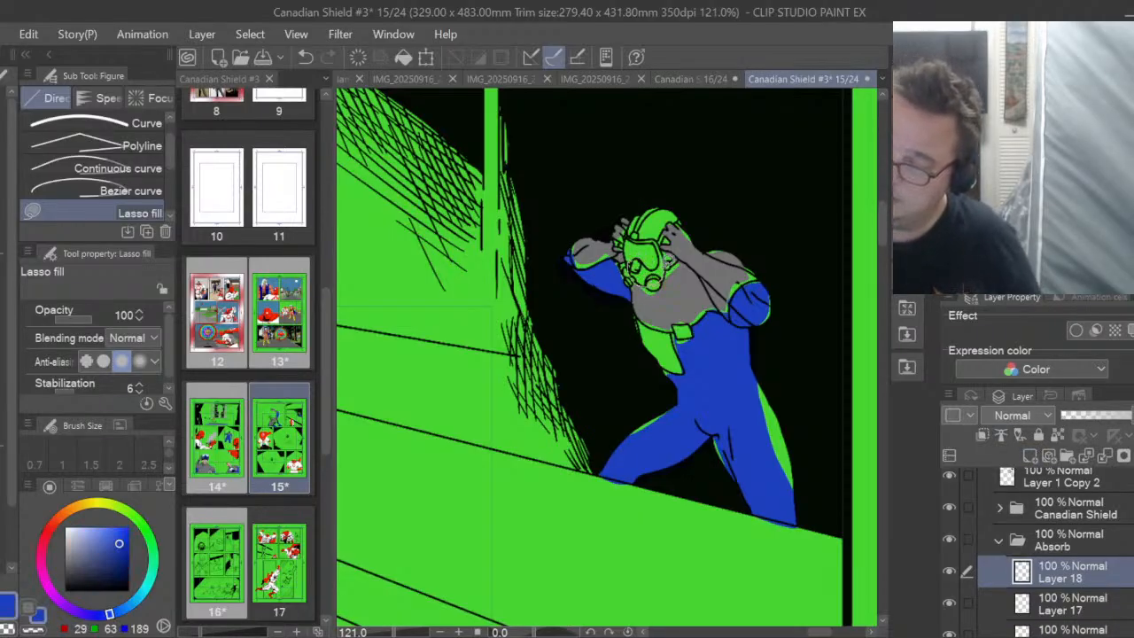
left_click_drag(666, 258, 668, 243)
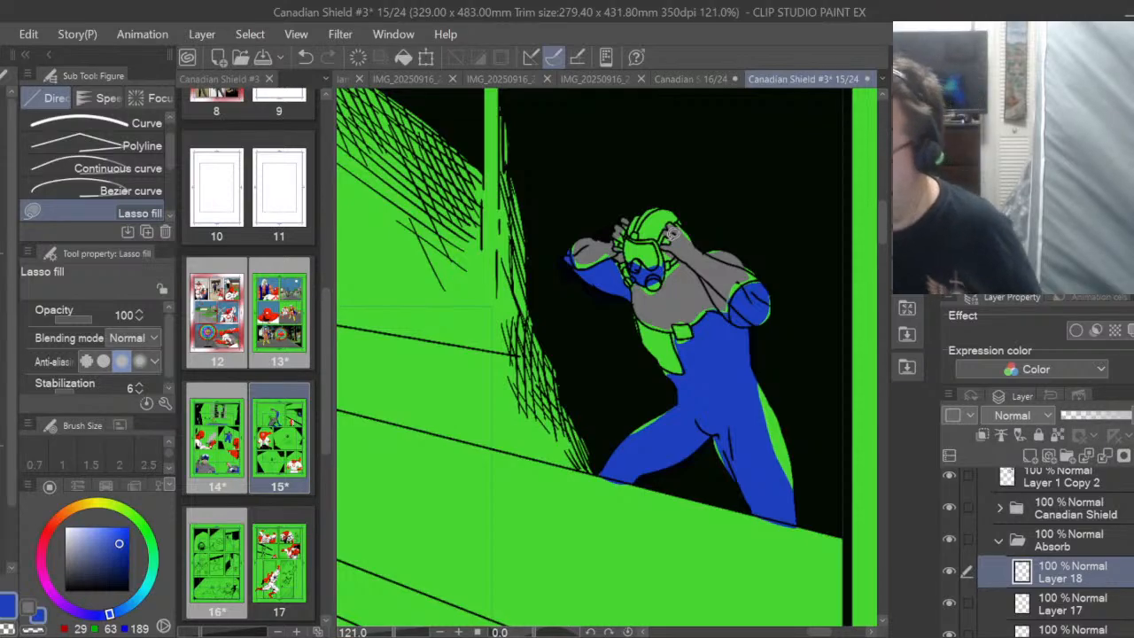
scroll(1037, 550, "down", 3)
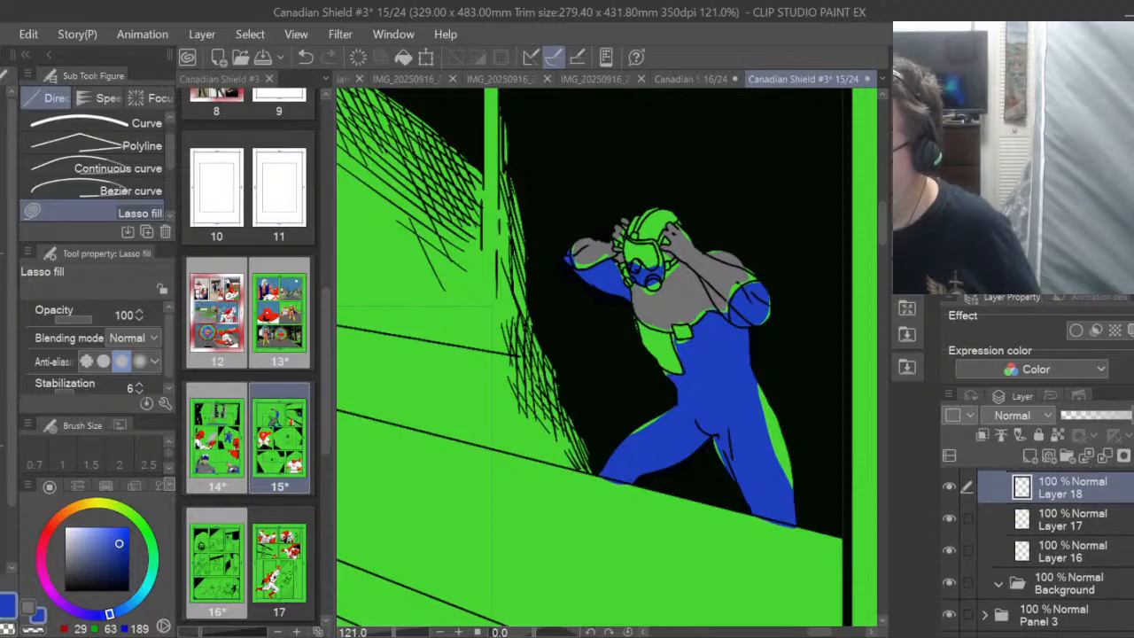
On Layer 16, lasso fill the top of the masked figure's head and the unfilled outer thigh in blue (RGB 29, 63, 189)
left_click(1083, 551)
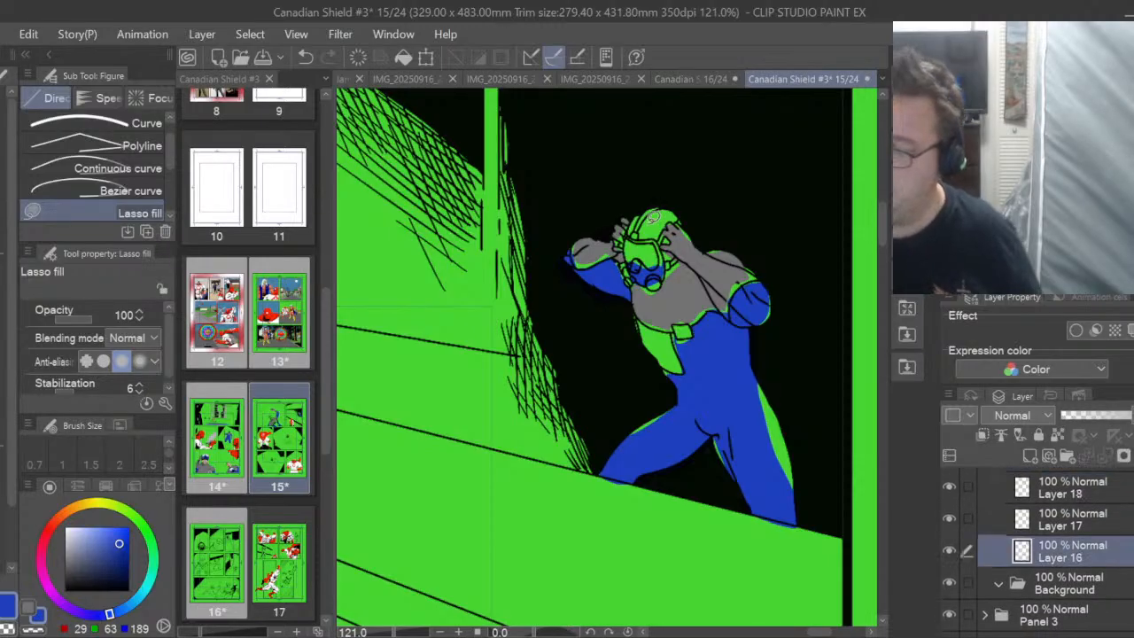
mouse_move(672, 221)
left_mouse_down()
mouse_move(666, 199)
mouse_move(645, 209)
left_mouse_up()
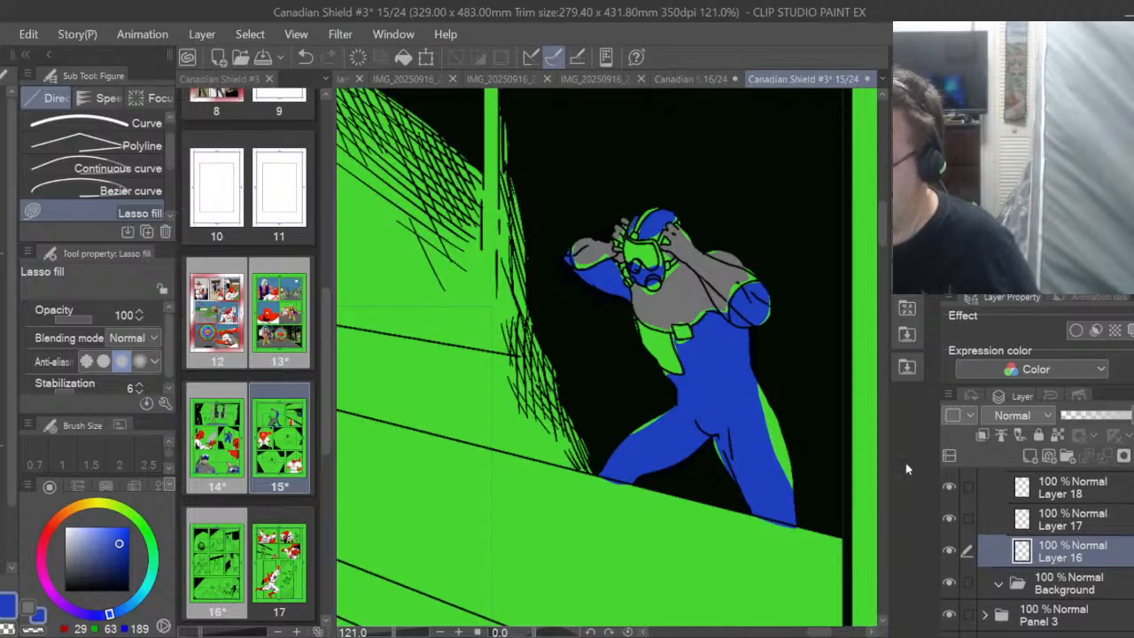
mouse_move(778, 403)
left_mouse_down()
mouse_move(795, 438)
mouse_move(758, 381)
left_mouse_up()
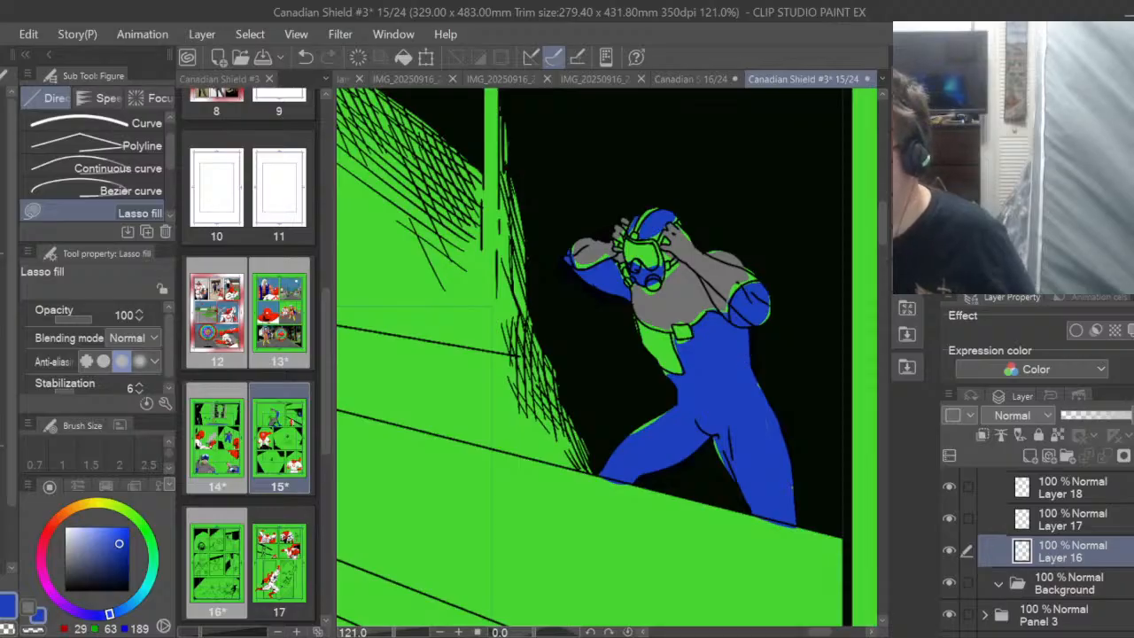
Collapse the finished Panel 2 folder
scroll(1045, 549, "up", 3)
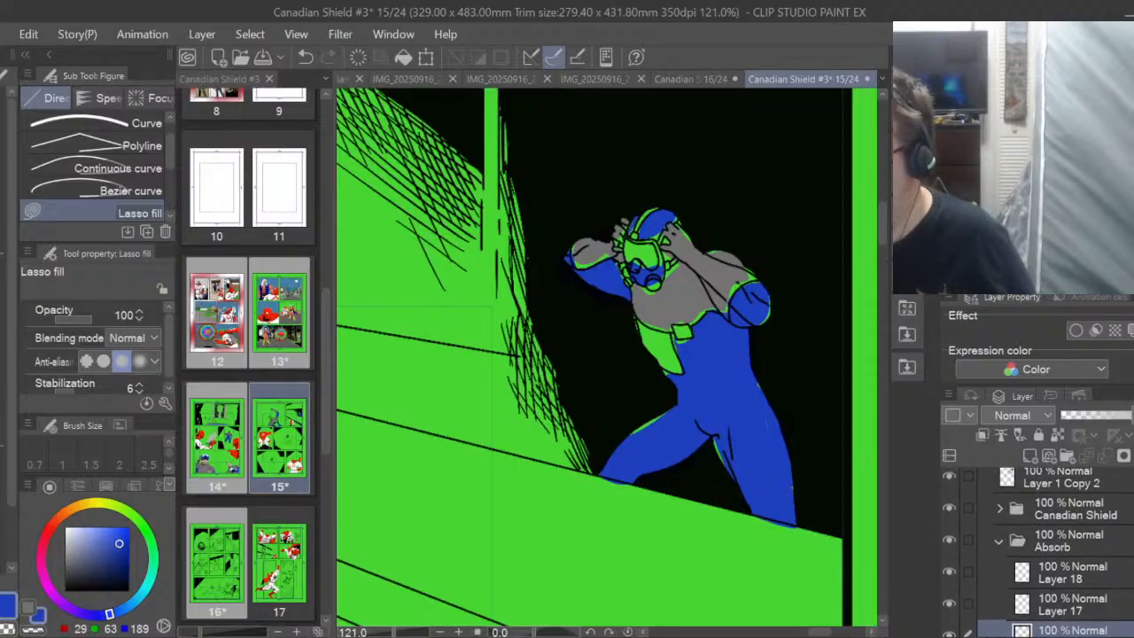
left_click(1000, 547)
left_click(1000, 547)
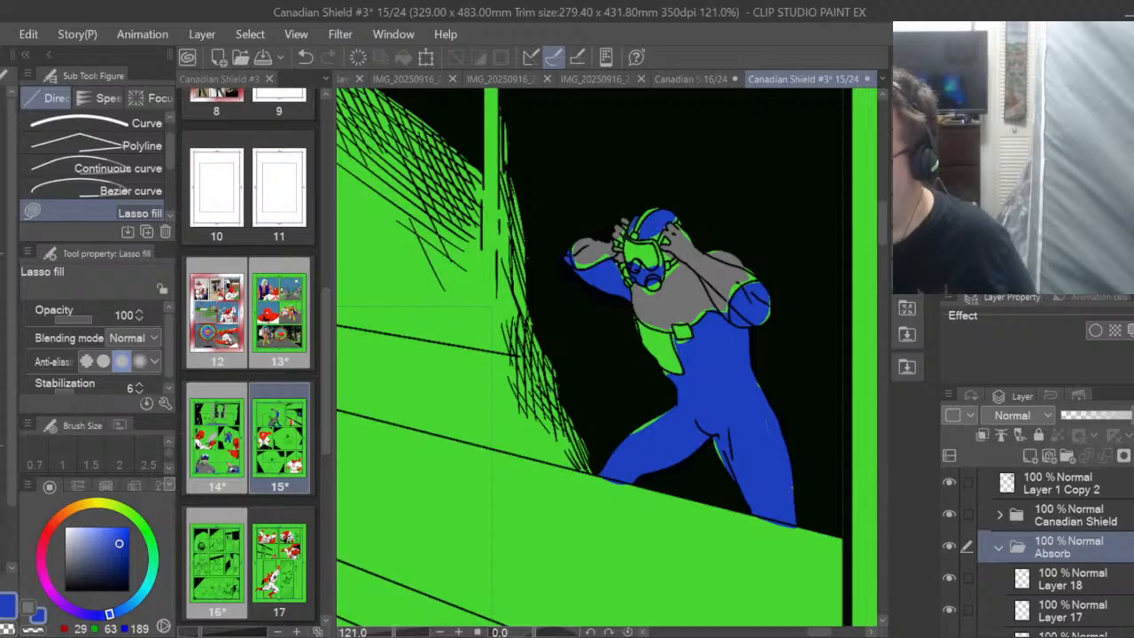
scroll(1011, 550, "up", 2)
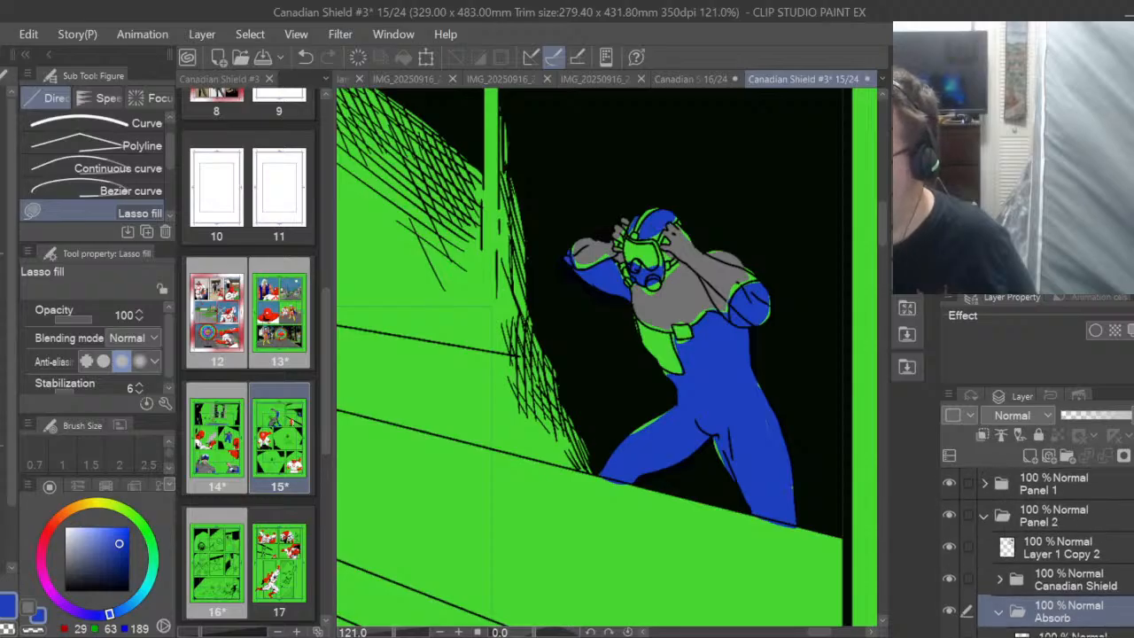
left_click(984, 516)
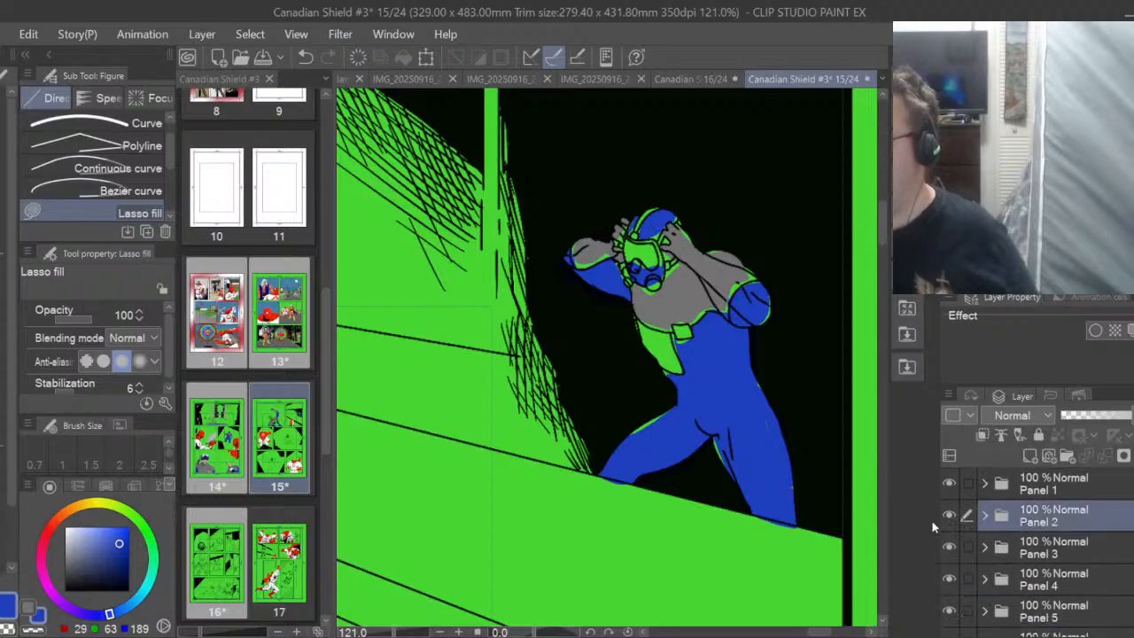
Expand the Panel 4 folder and add a new layer inside its Absorb Copy 2 folder
left_click_drag(883, 229, 868, 368)
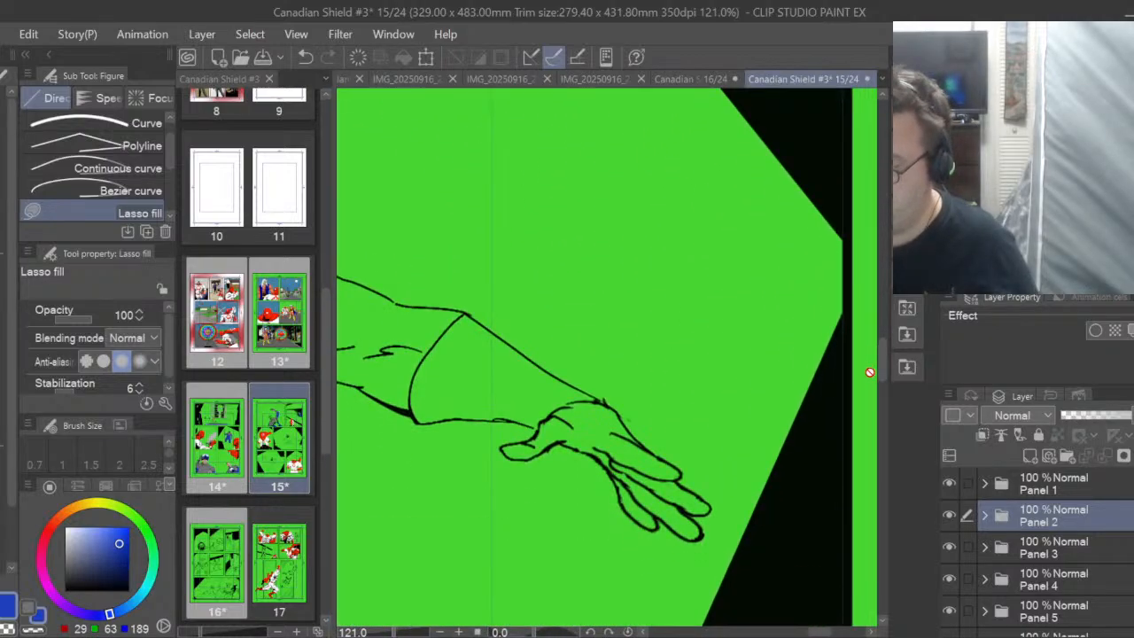
left_click_drag(819, 632, 790, 633)
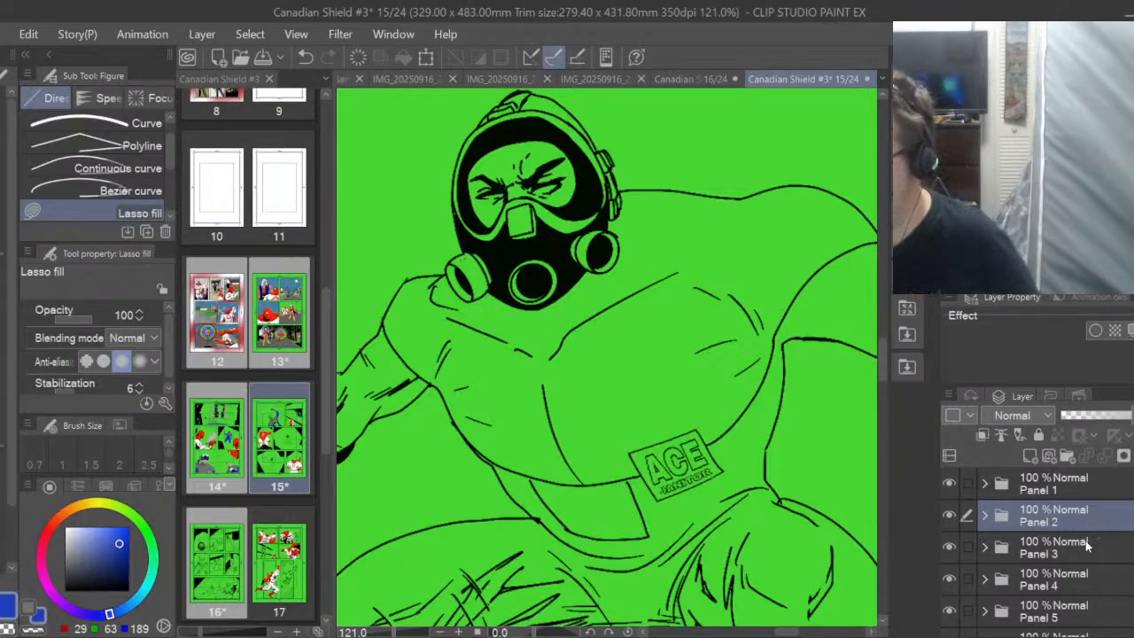
left_click(984, 578)
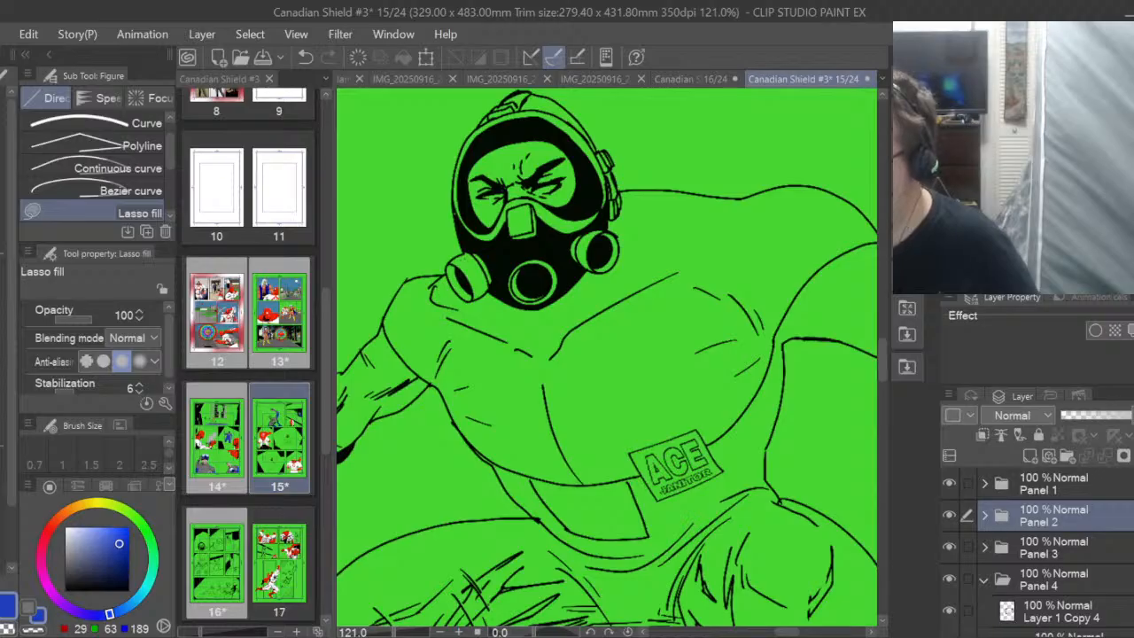
scroll(1019, 549, "down", 2)
scroll(1037, 549, "down", 1)
left_click(1092, 514)
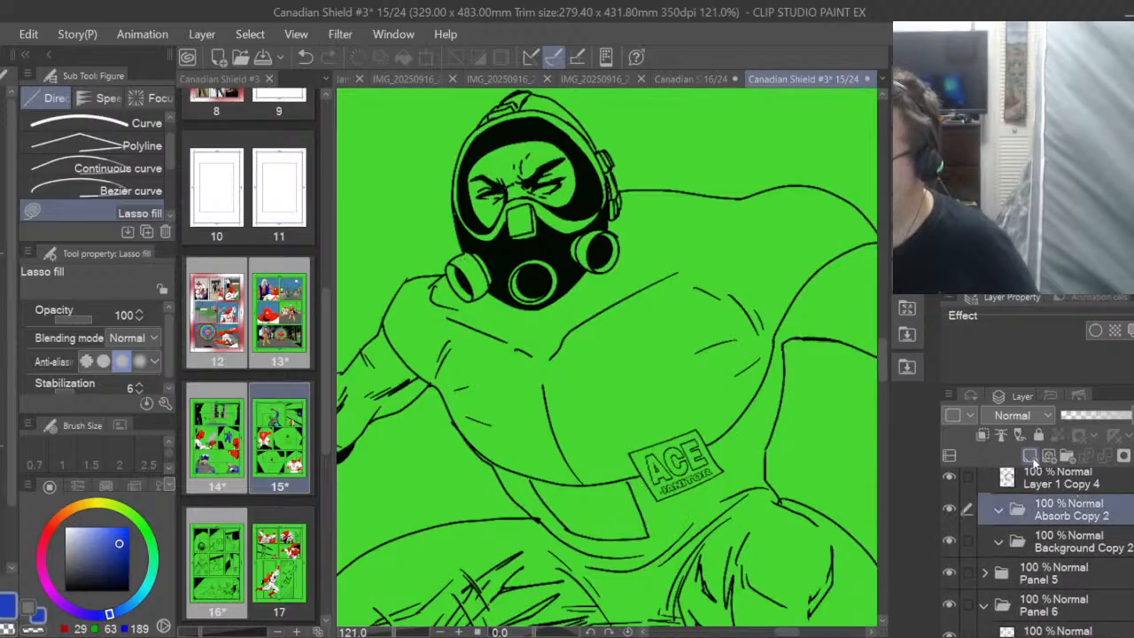
left_click(1032, 454)
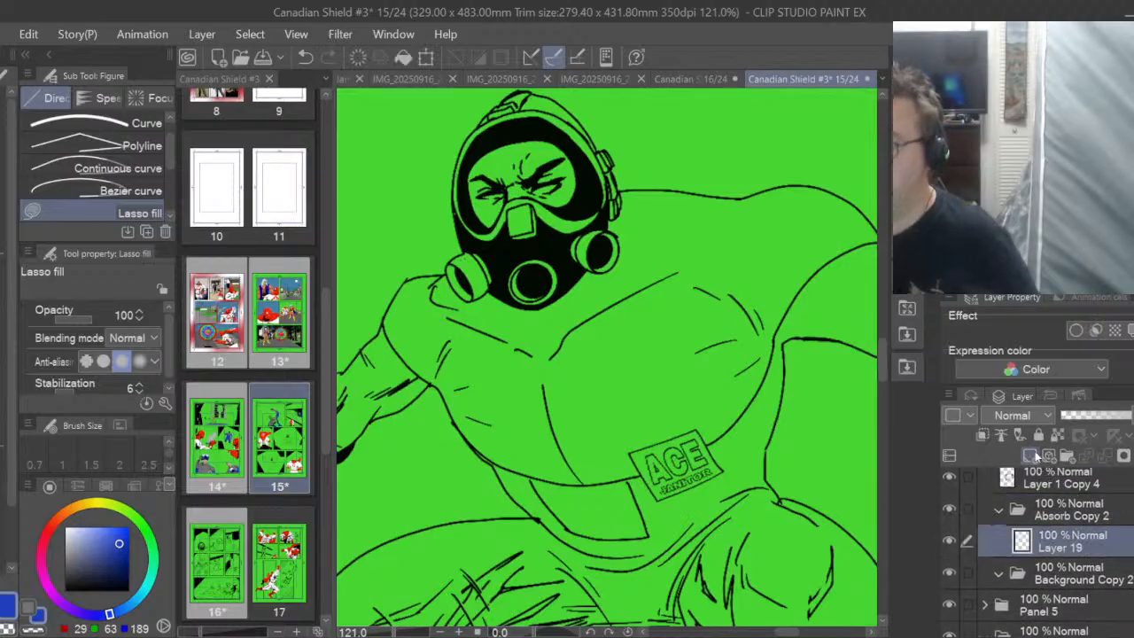
Lasso fill the Panel 4 figure's side and hips around the ACE JANITOR patch and the bent leg below it in blue (RGB 29, 63, 189)
left_click_drag(883, 354, 879, 386)
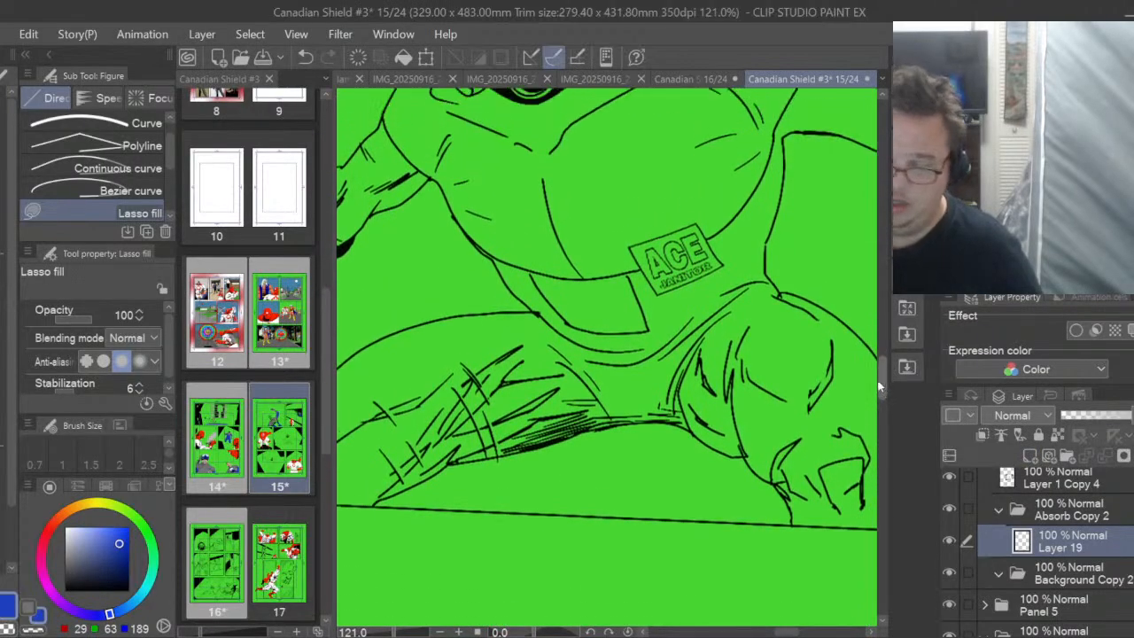
left_click_drag(654, 422, 714, 421)
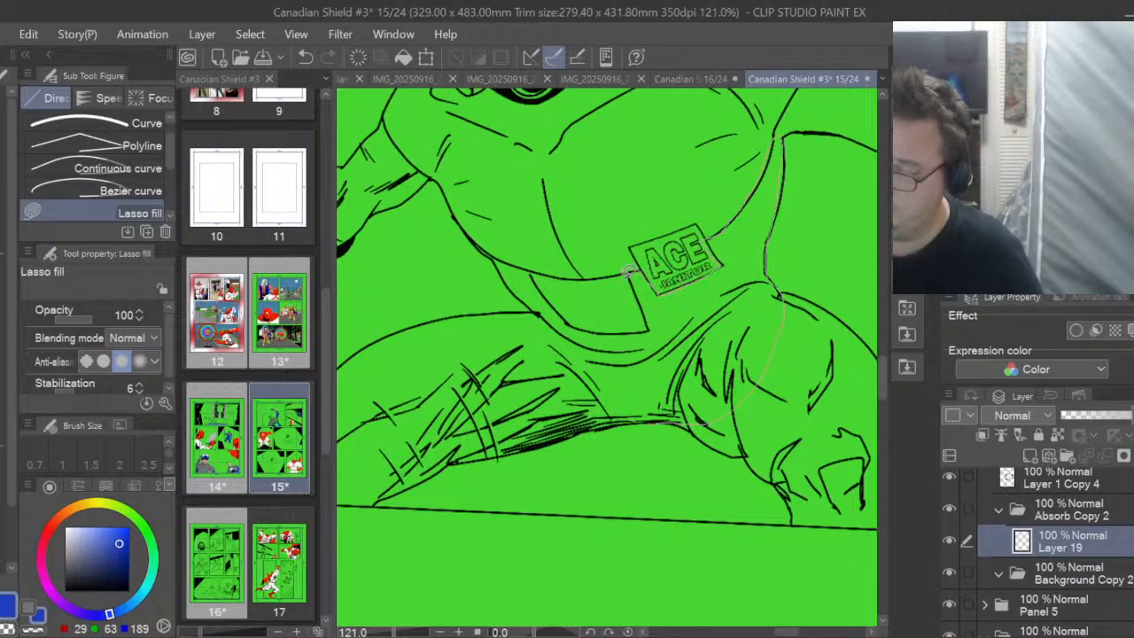
left_click_drag(616, 387, 620, 397)
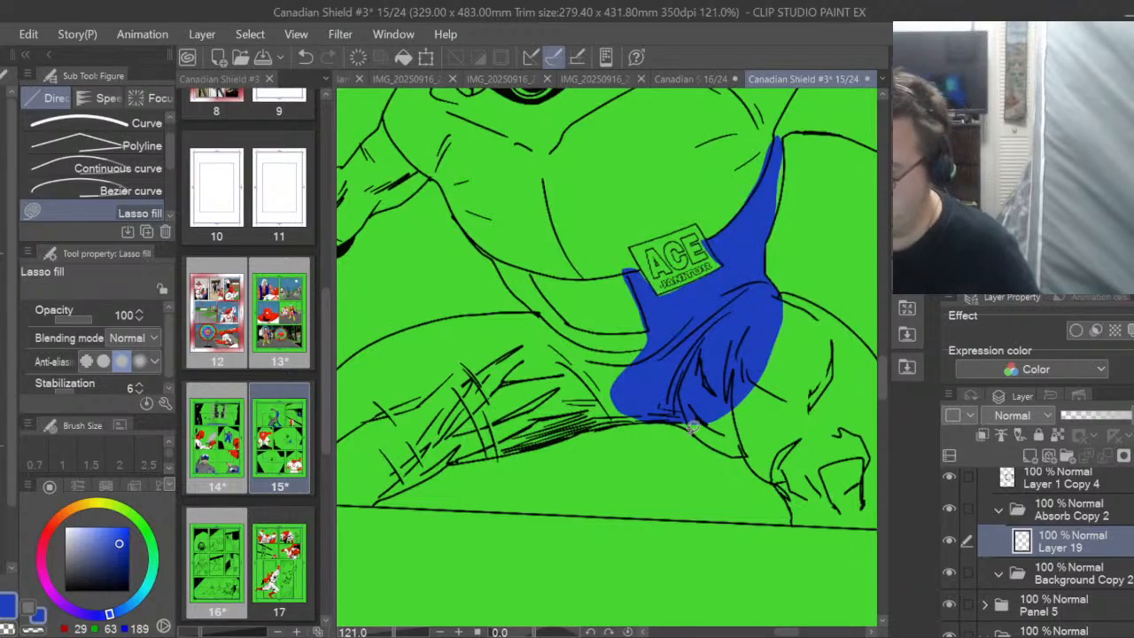
left_click_drag(785, 632, 799, 635)
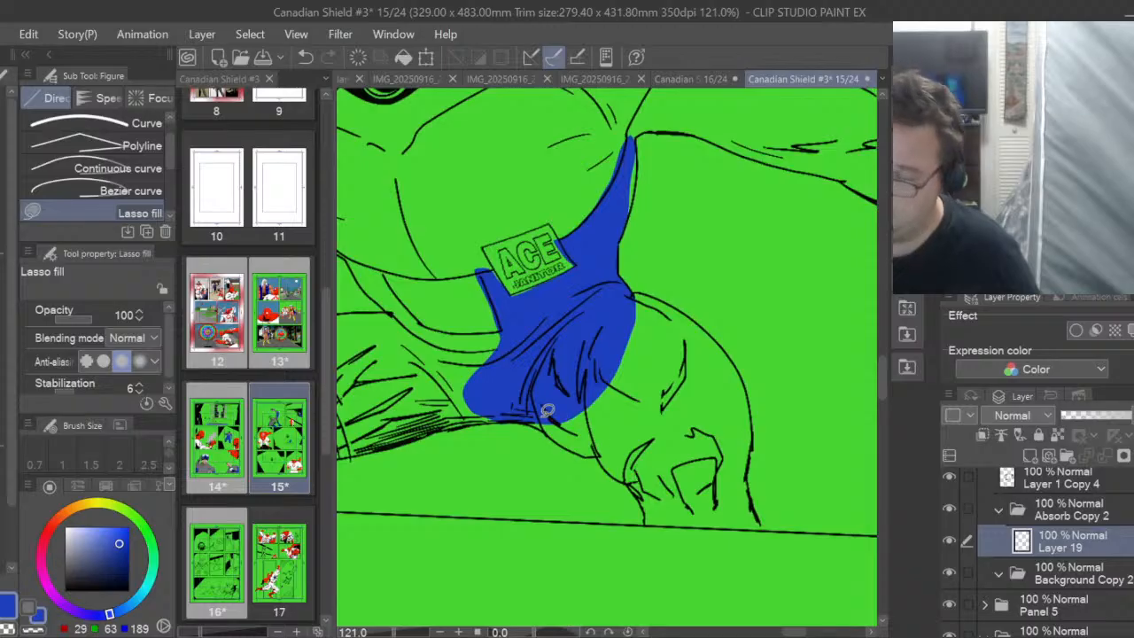
mouse_move(530, 411)
left_mouse_down()
mouse_move(598, 448)
mouse_move(652, 519)
left_mouse_up()
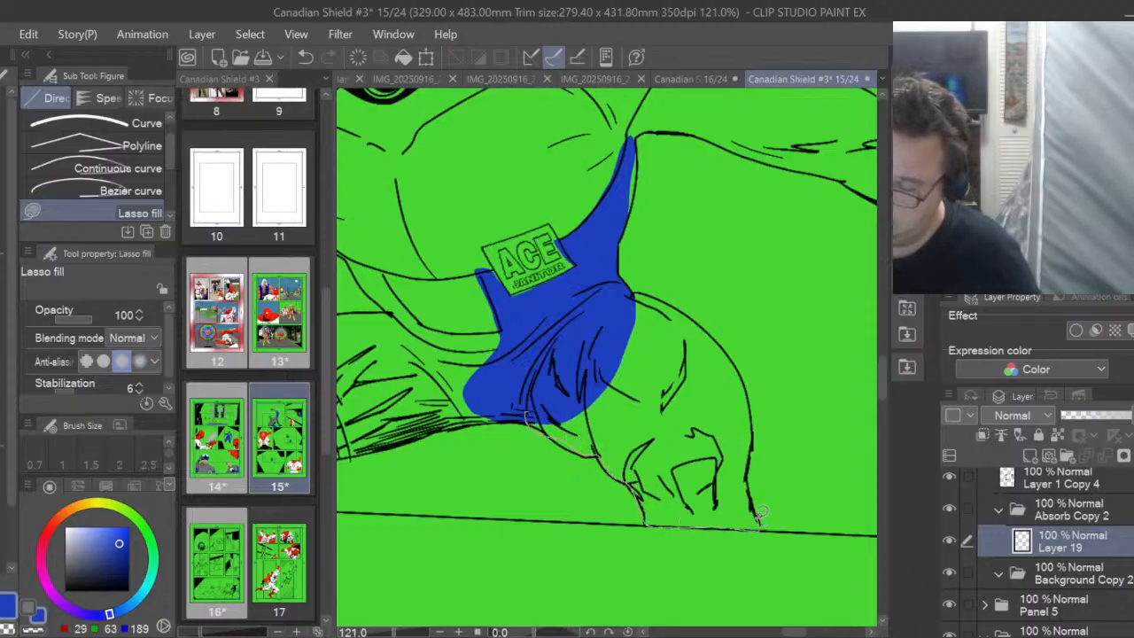
left_click_drag(752, 386, 707, 324)
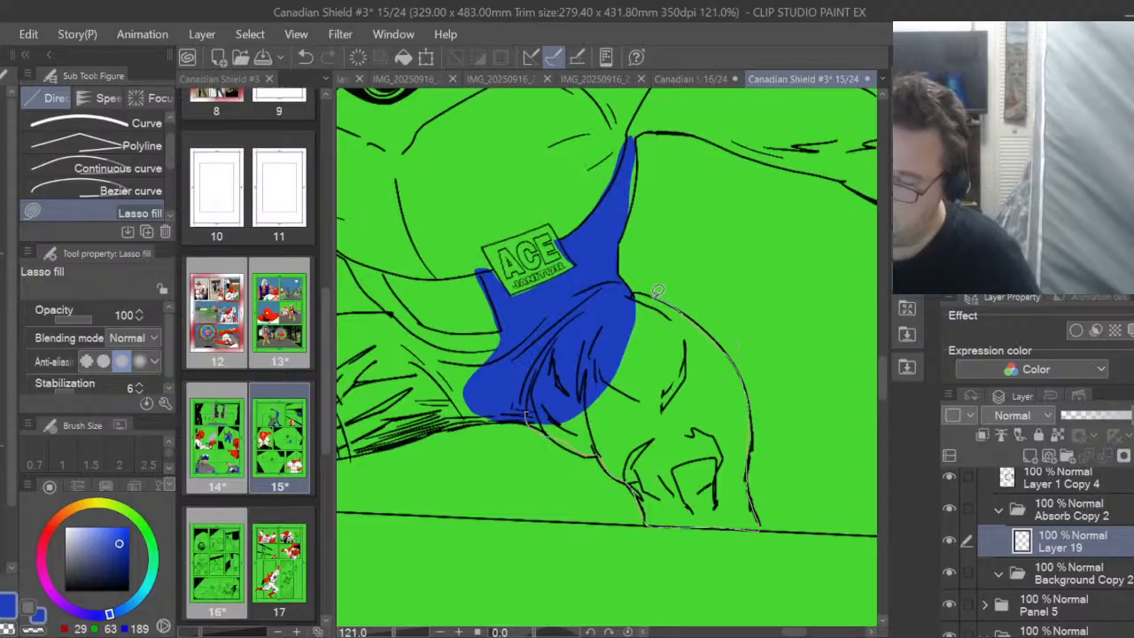
left_click_drag(657, 291, 600, 300)
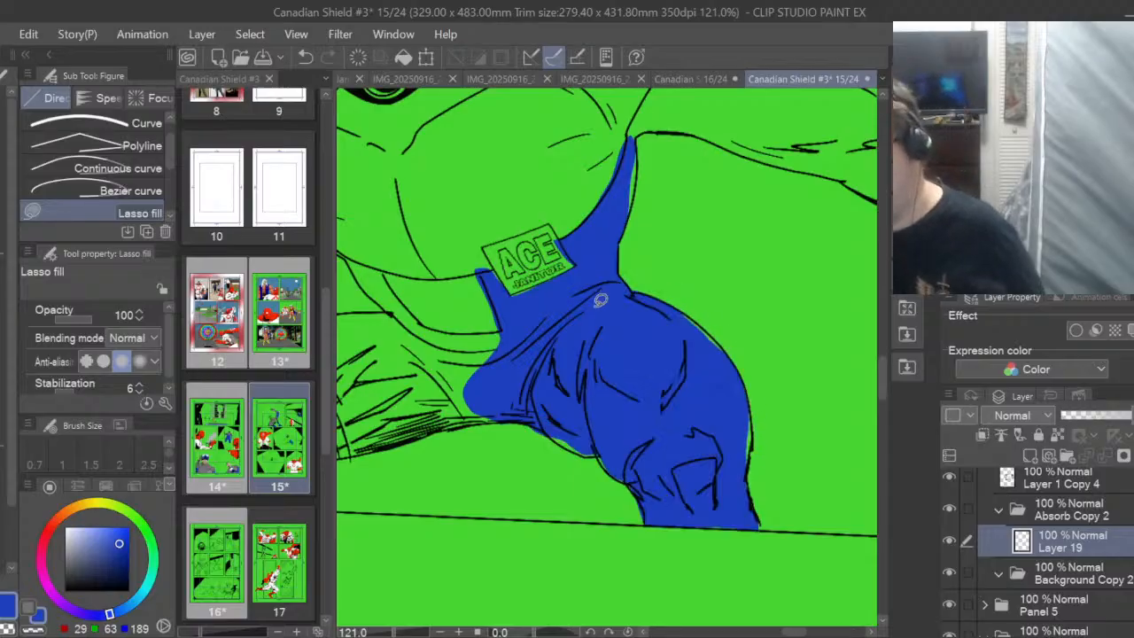
Lasso fill the figure's outstretched leg and the remaining waist in the same blue, leaving the belly pouch unfilled
left_click_drag(799, 632, 781, 633)
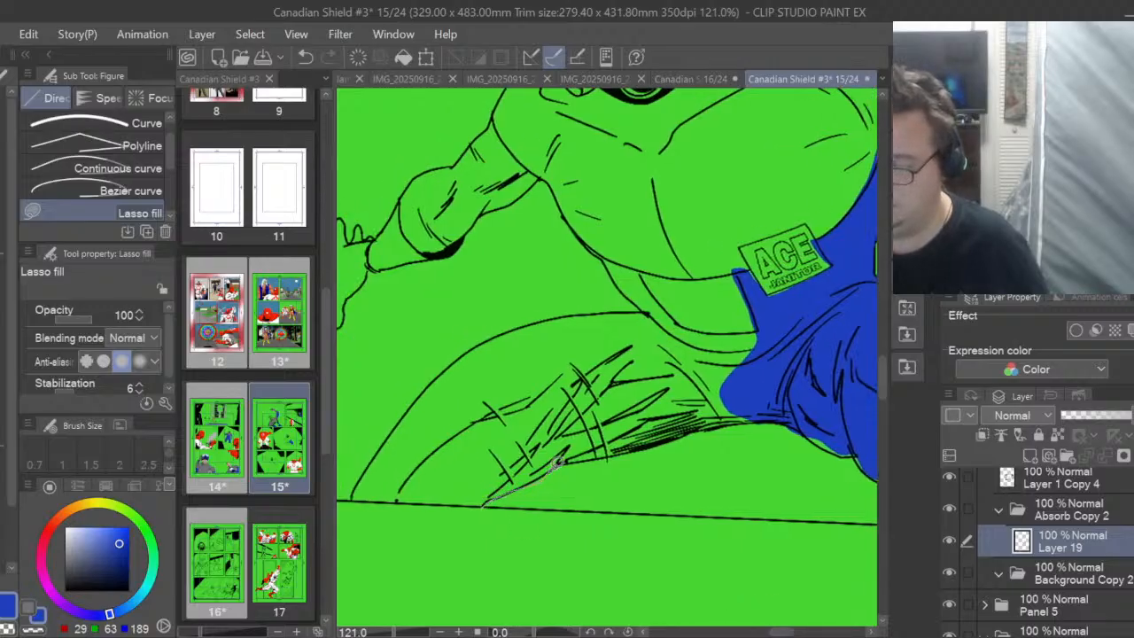
mouse_move(557, 462)
left_mouse_down()
mouse_move(758, 416)
mouse_move(776, 378)
mouse_move(777, 338)
mouse_move(716, 328)
left_mouse_up()
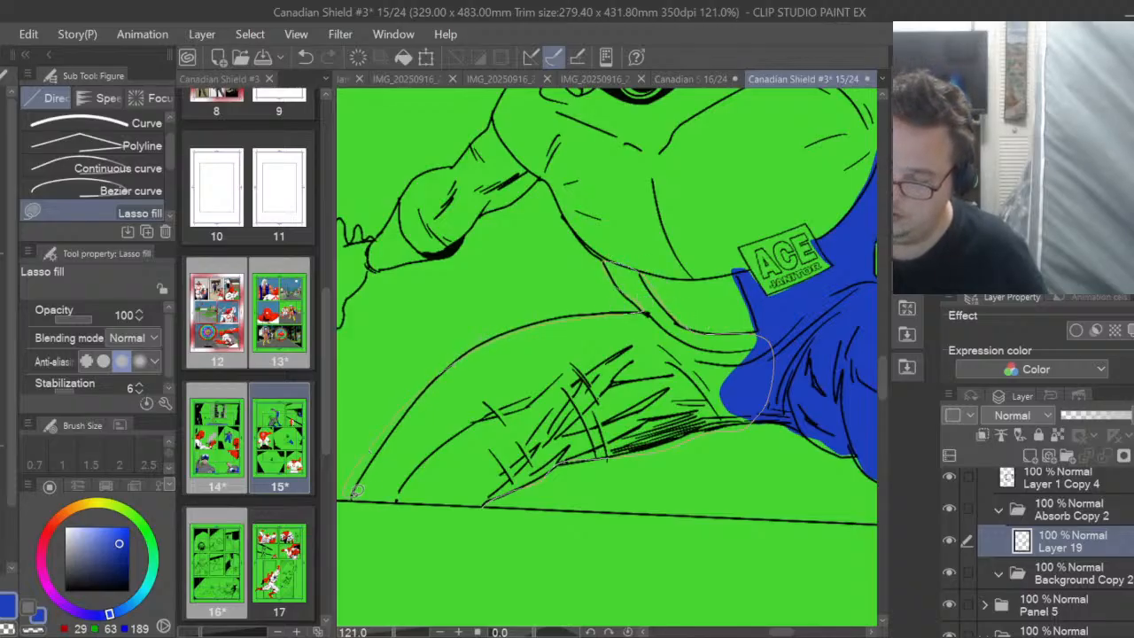
left_click_drag(354, 491, 483, 503)
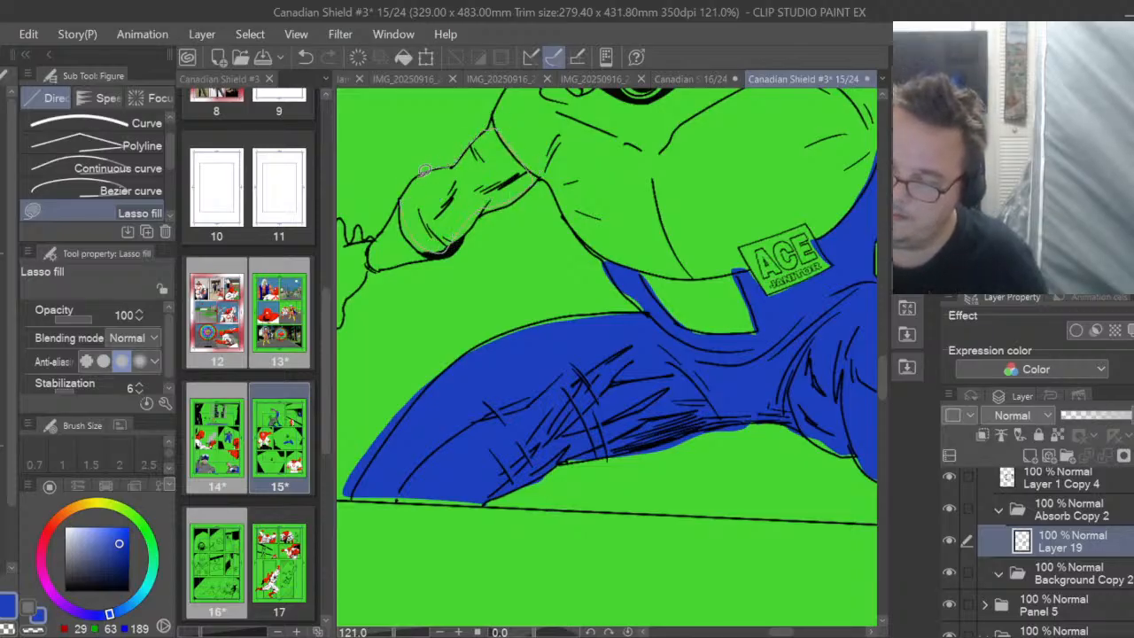
Lasso fill both of the figure's upper arms in blue, from the shoulder seams to the glove cuffs
left_click_drag(425, 170, 405, 228)
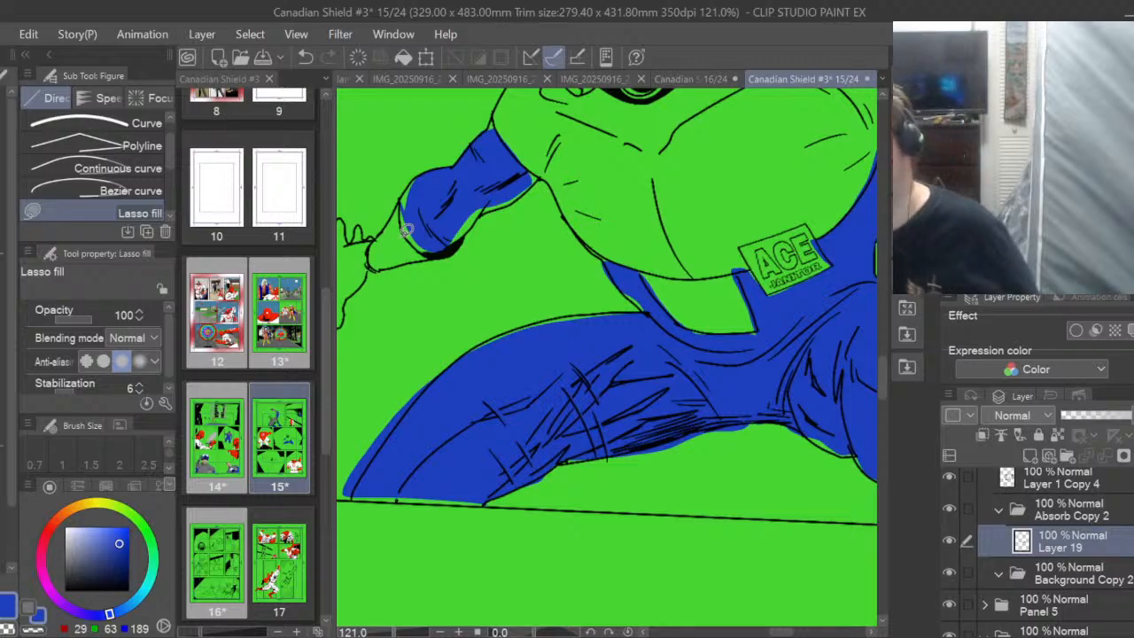
left_click_drag(781, 631, 800, 632)
left_click_drag(882, 397, 883, 377)
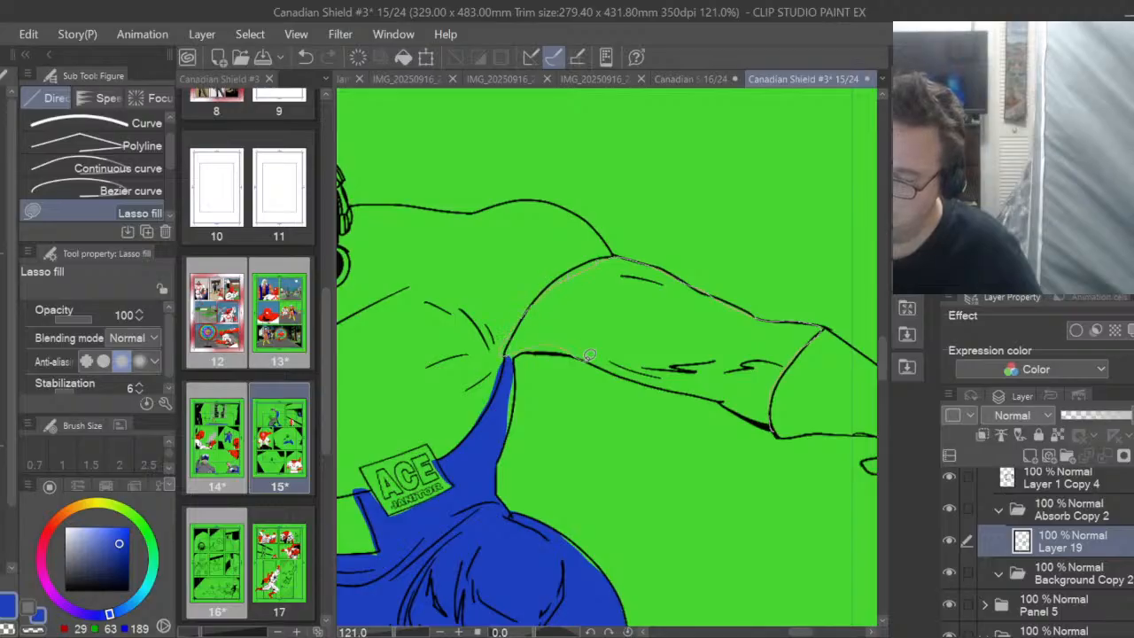
left_click_drag(658, 381, 708, 391)
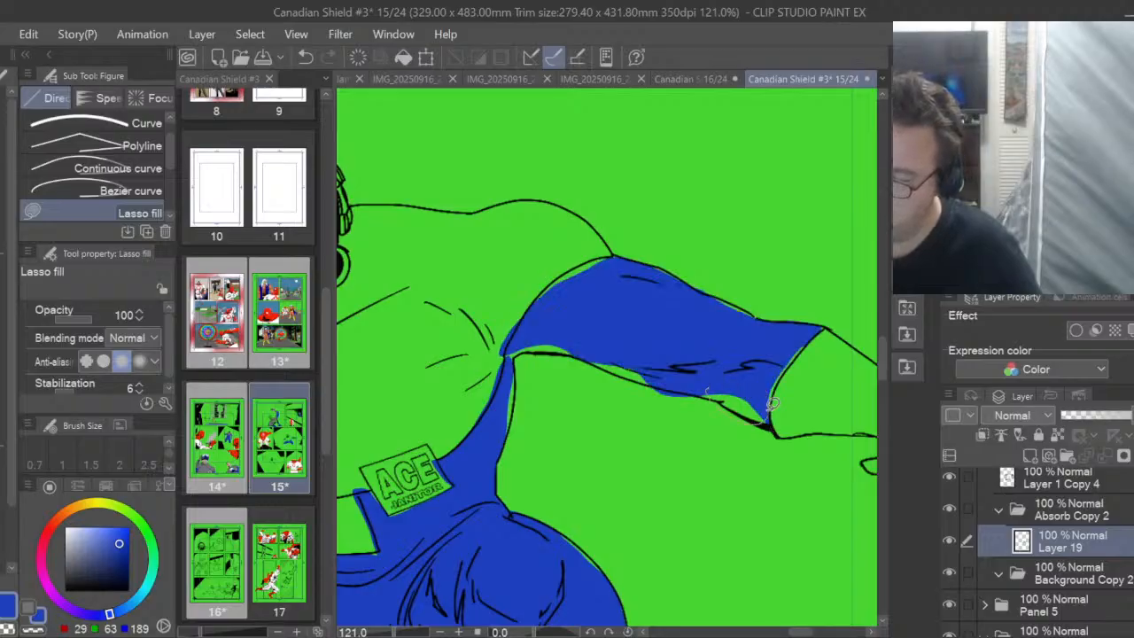
On another new layer in Absorb Copy 2, lasso fill the shoulder and chest side above the ACE patch in grey (RGB 114, 114, 114)
left_click(1030, 456)
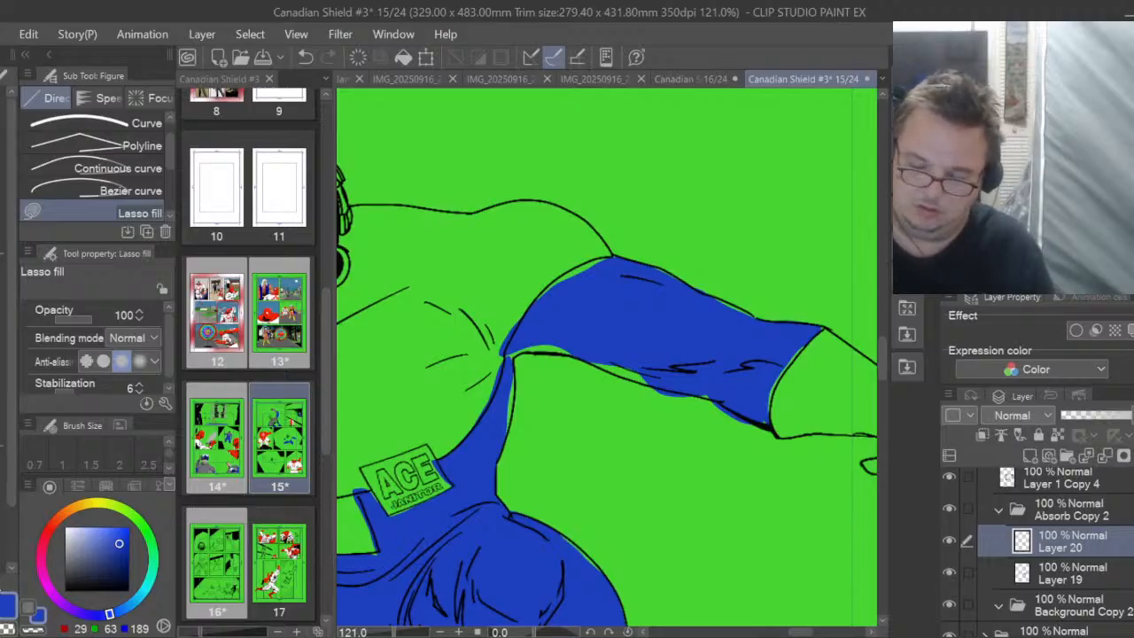
left_click(5, 592)
left_click_drag(448, 456, 470, 429)
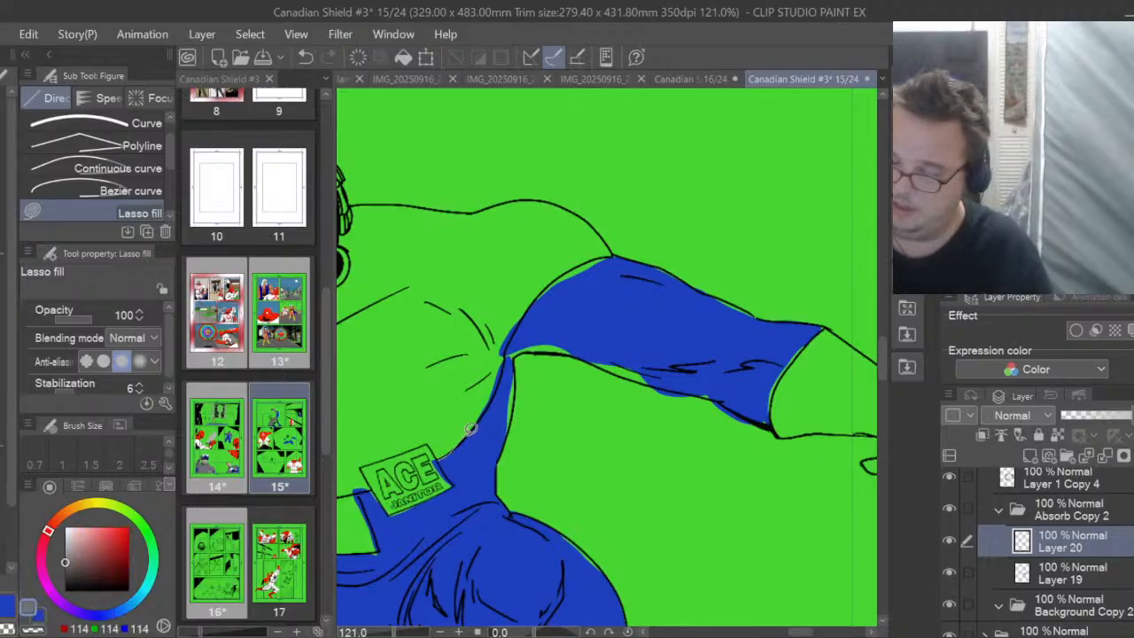
left_click_drag(501, 360, 532, 299)
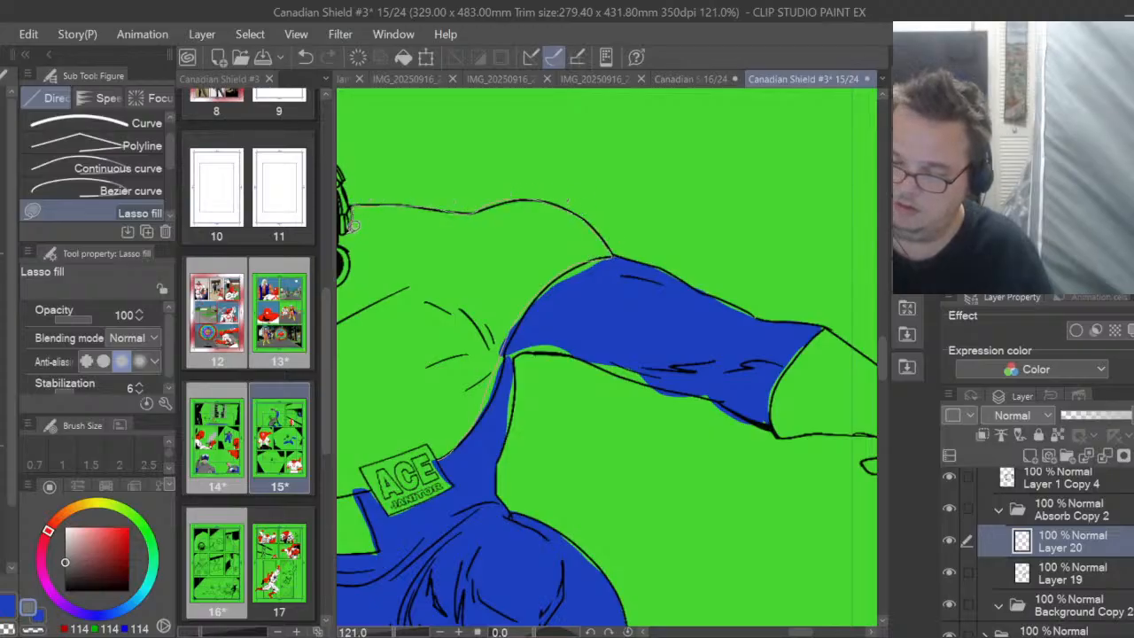
left_click_drag(412, 415, 429, 439)
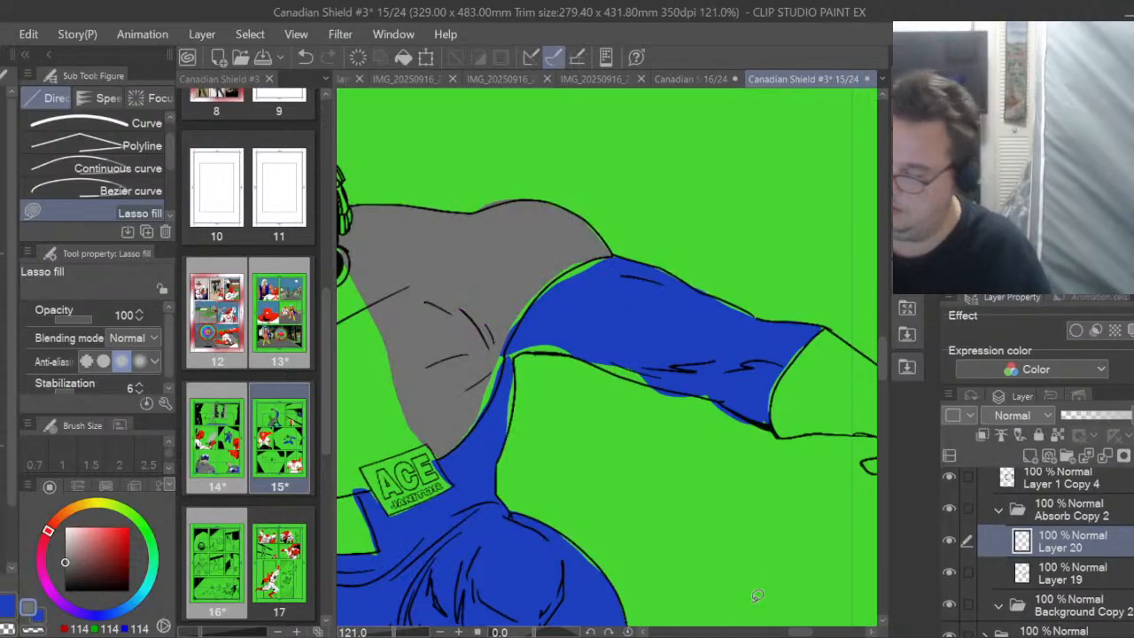
Lasso fill the open hand and glove cuff of the outstretched arm near the panel's edge in grey (RGB 114, 114, 114)
left_click_drag(798, 631, 824, 632)
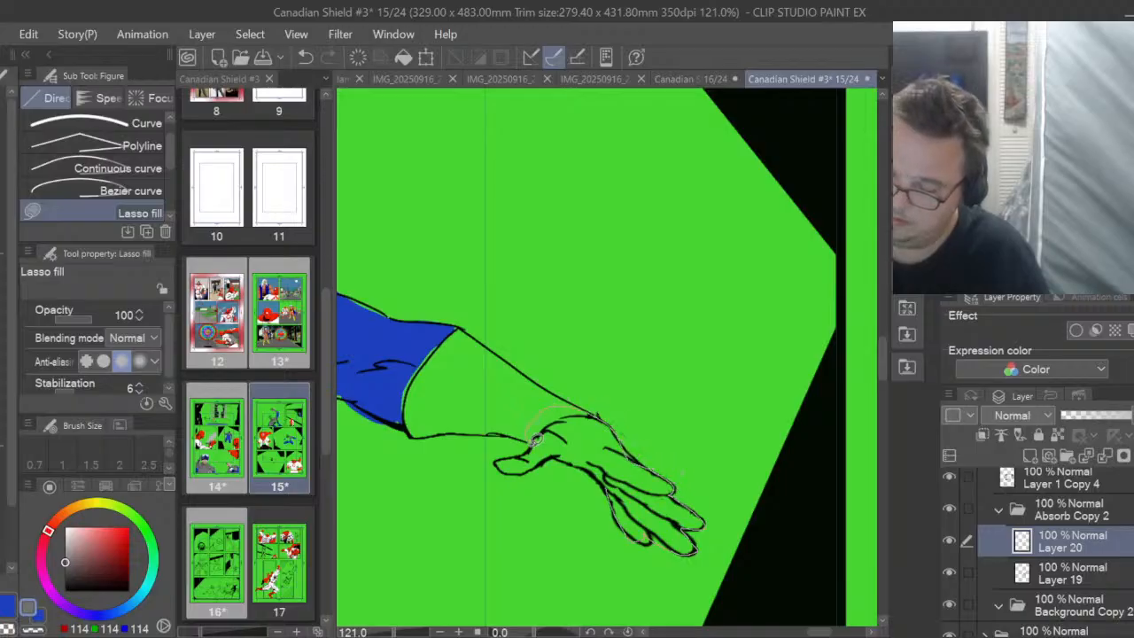
left_click_drag(570, 456, 562, 423)
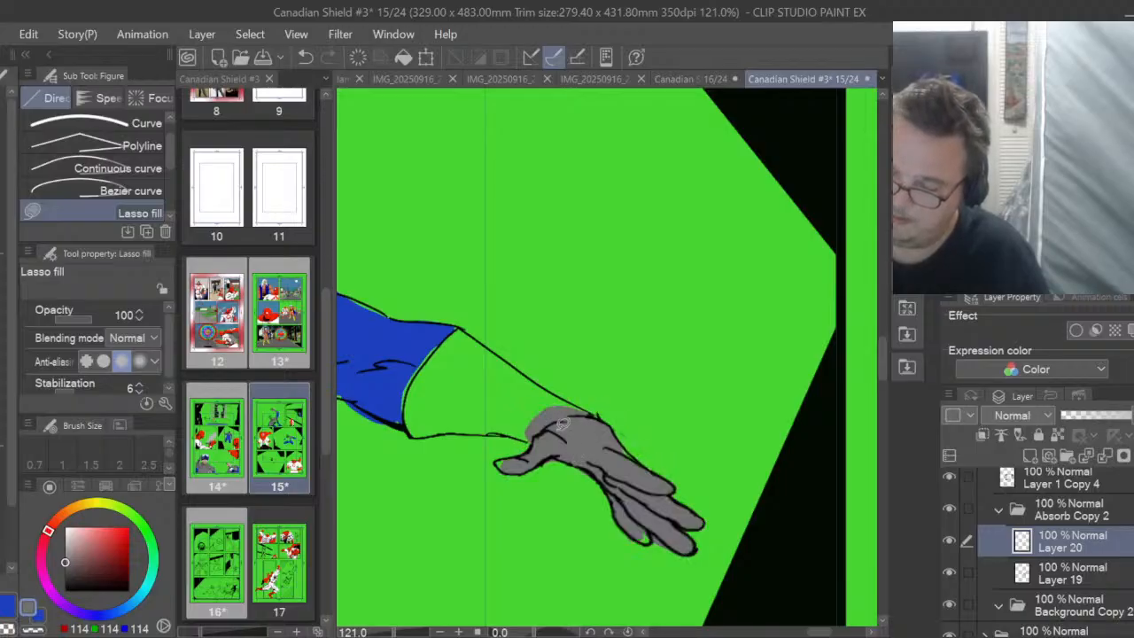
mouse_move(408, 405)
left_mouse_down()
mouse_move(429, 352)
mouse_move(452, 328)
left_mouse_up()
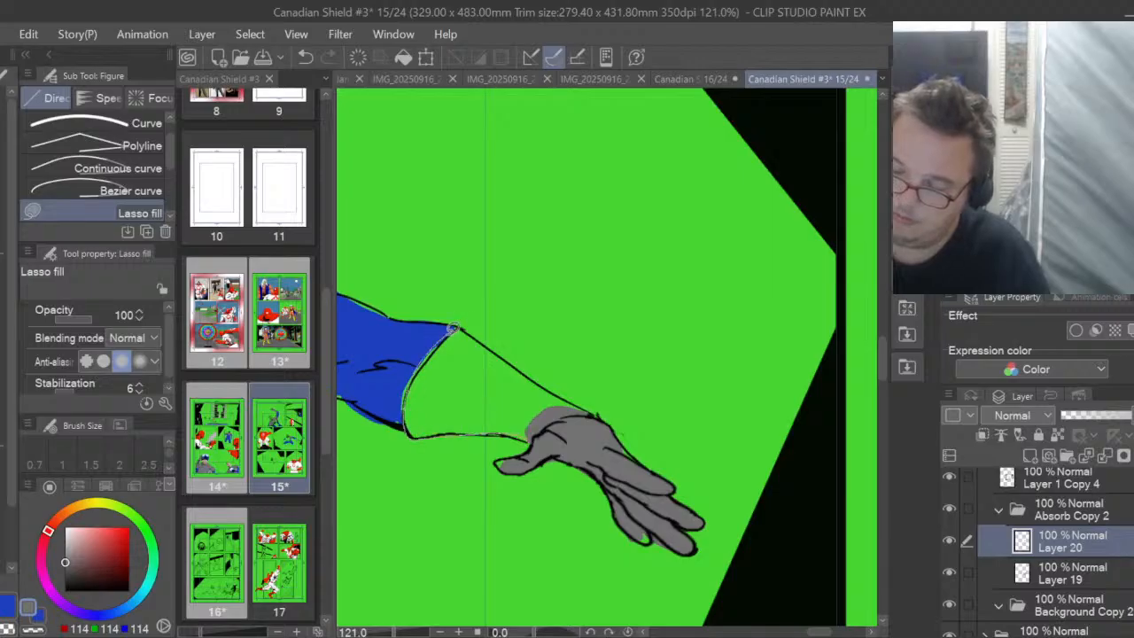
left_click_drag(568, 391, 594, 415)
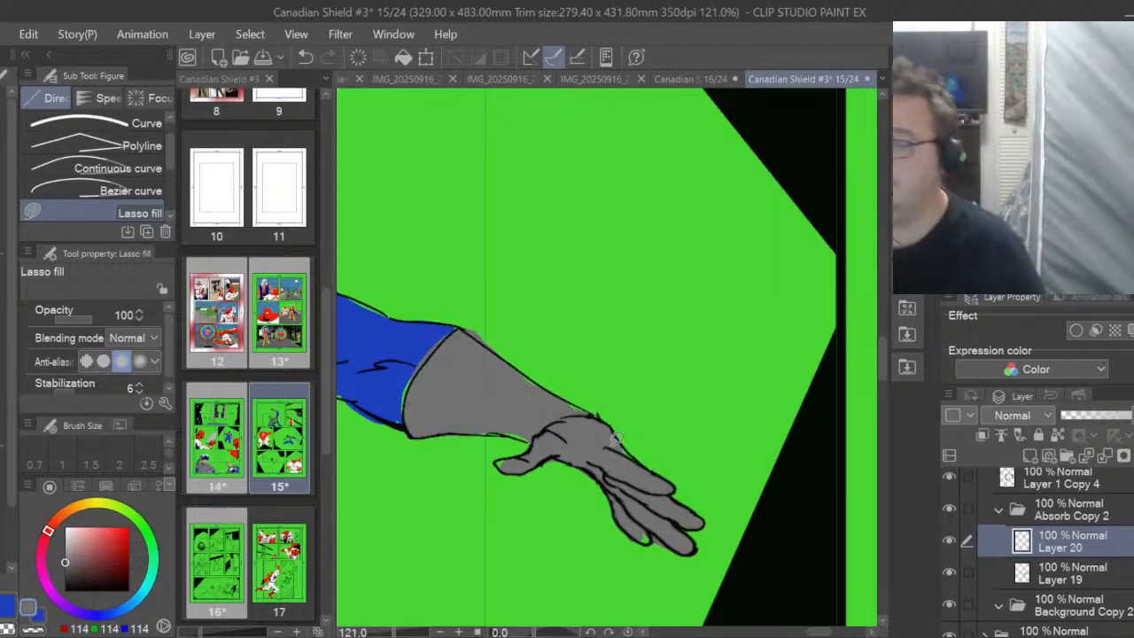
Lasso fill the rest of the chest below the gas mask and the remaining shoulder in grey (RGB 114, 114, 114)
left_click_drag(819, 633, 785, 633)
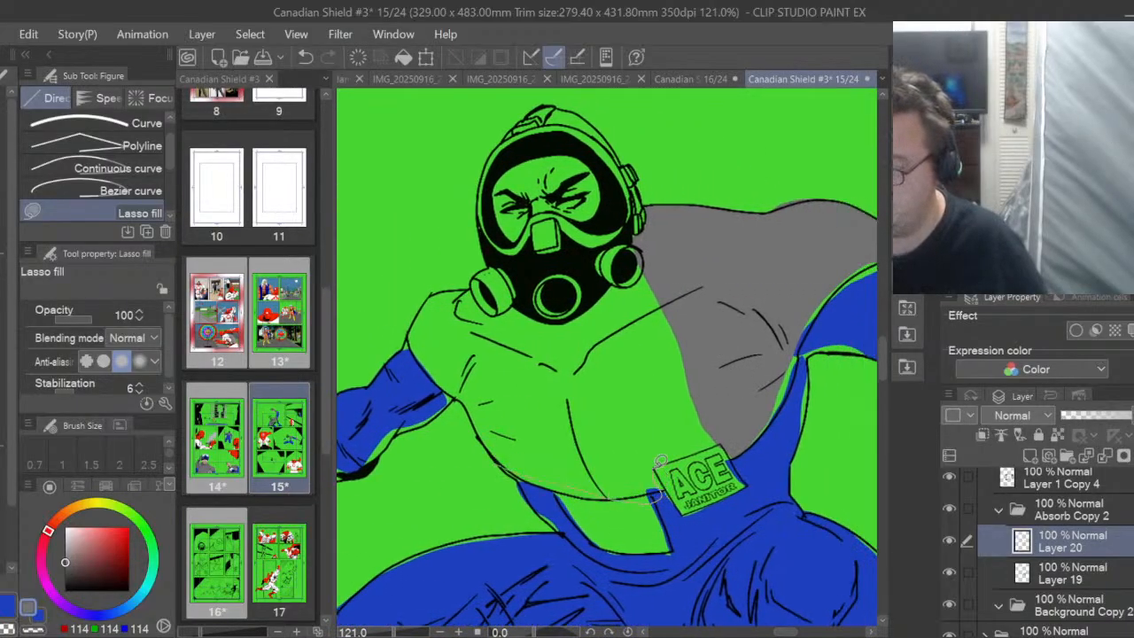
mouse_move(724, 408)
left_mouse_down()
mouse_move(708, 318)
mouse_move(669, 271)
mouse_move(649, 266)
mouse_move(563, 316)
mouse_move(499, 311)
left_mouse_up()
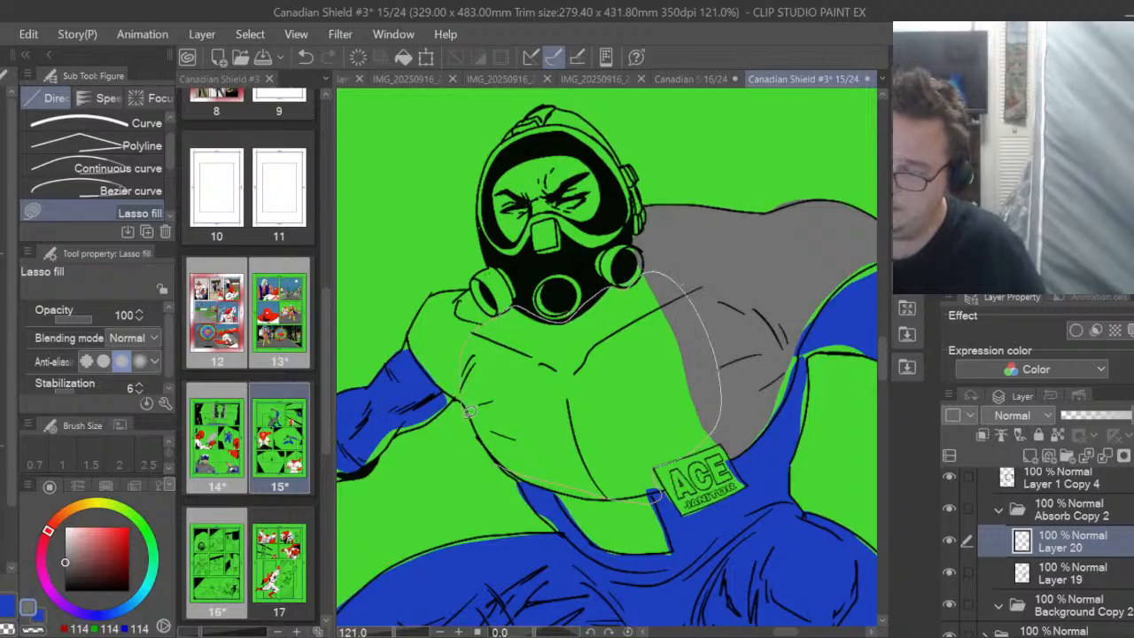
left_click_drag(470, 409, 475, 412)
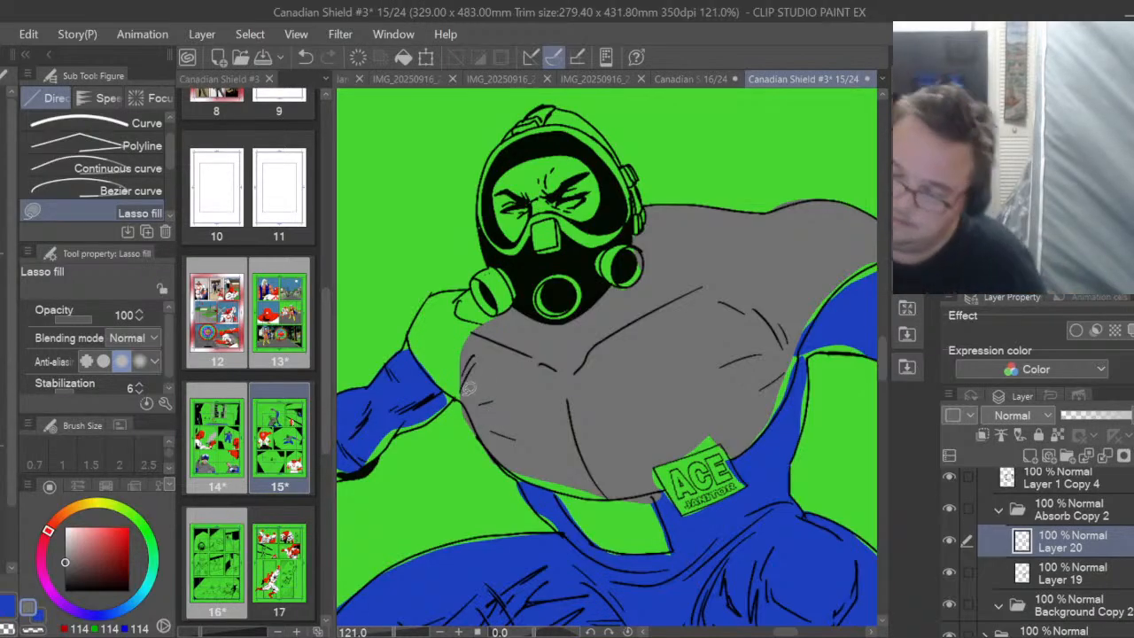
left_click_drag(460, 400, 419, 339)
mouse_move(441, 292)
left_mouse_down()
mouse_move(465, 285)
mouse_move(492, 310)
mouse_move(482, 375)
left_mouse_up()
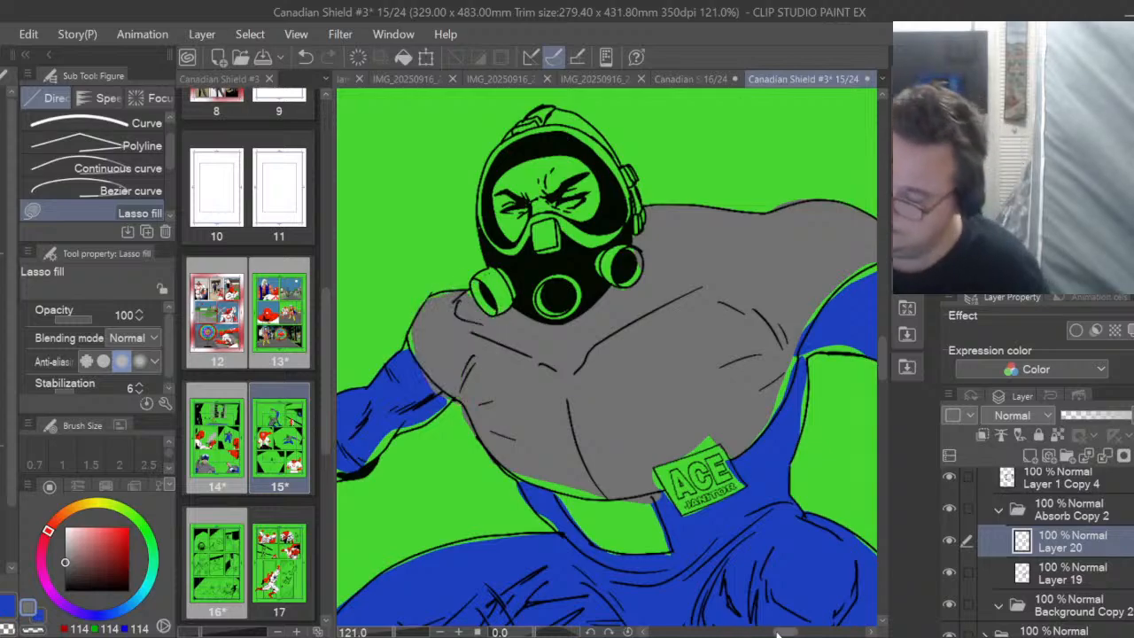
Lasso fill the other arm's glove cuff and spread-fingered hand in the same grey
left_click_drag(786, 632, 774, 632)
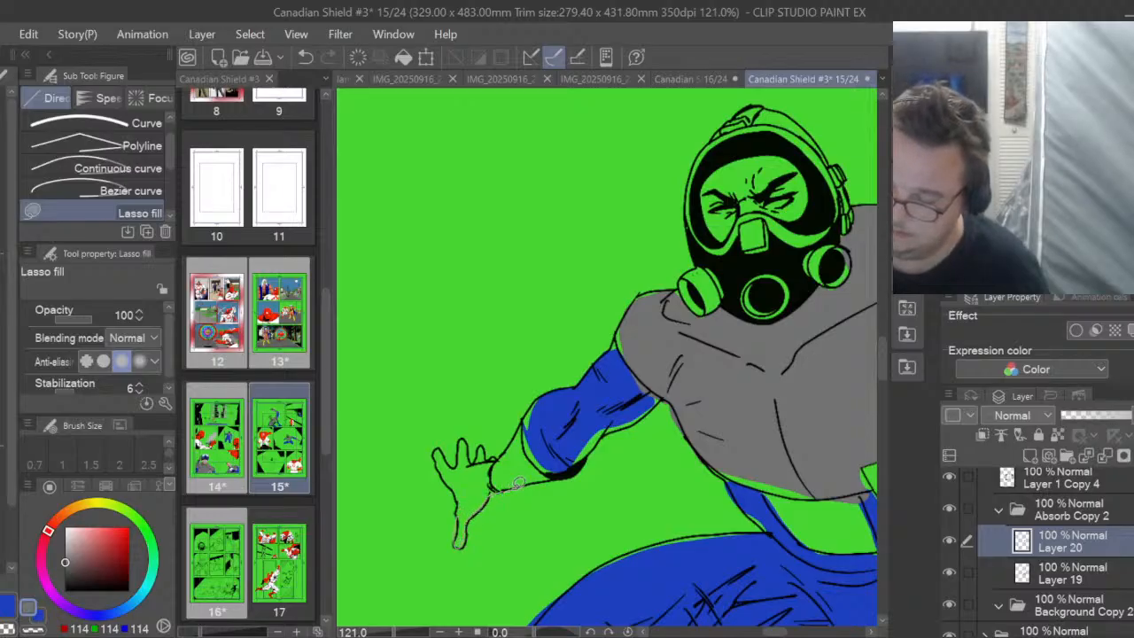
mouse_move(518, 483)
left_mouse_down()
mouse_move(561, 470)
mouse_move(534, 444)
mouse_move(526, 411)
left_mouse_up()
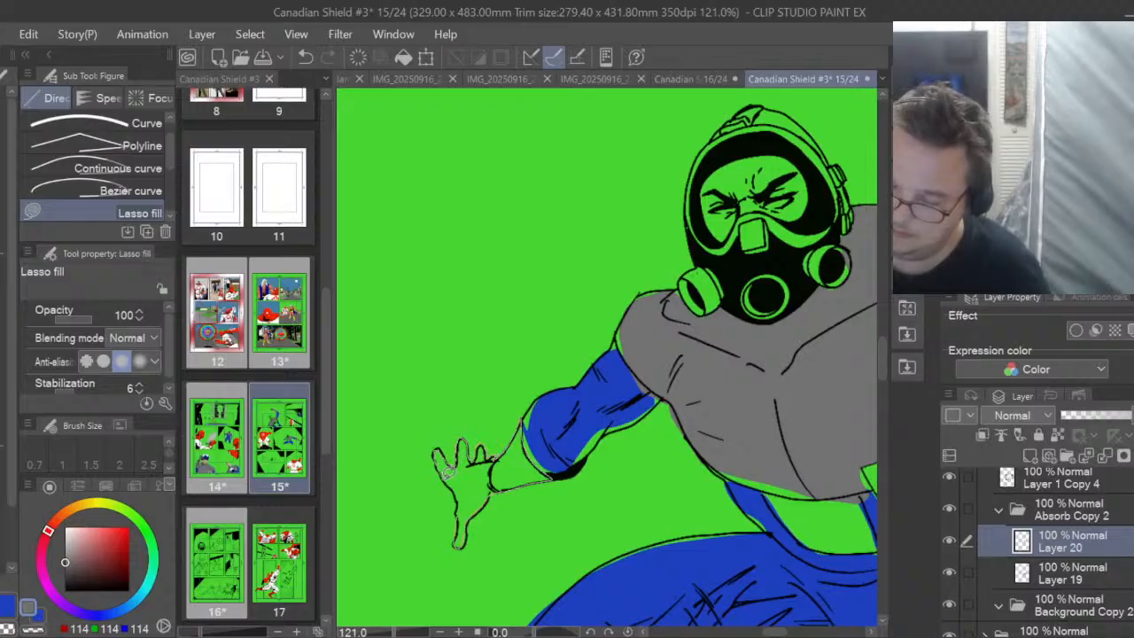
left_click_drag(461, 529, 462, 545)
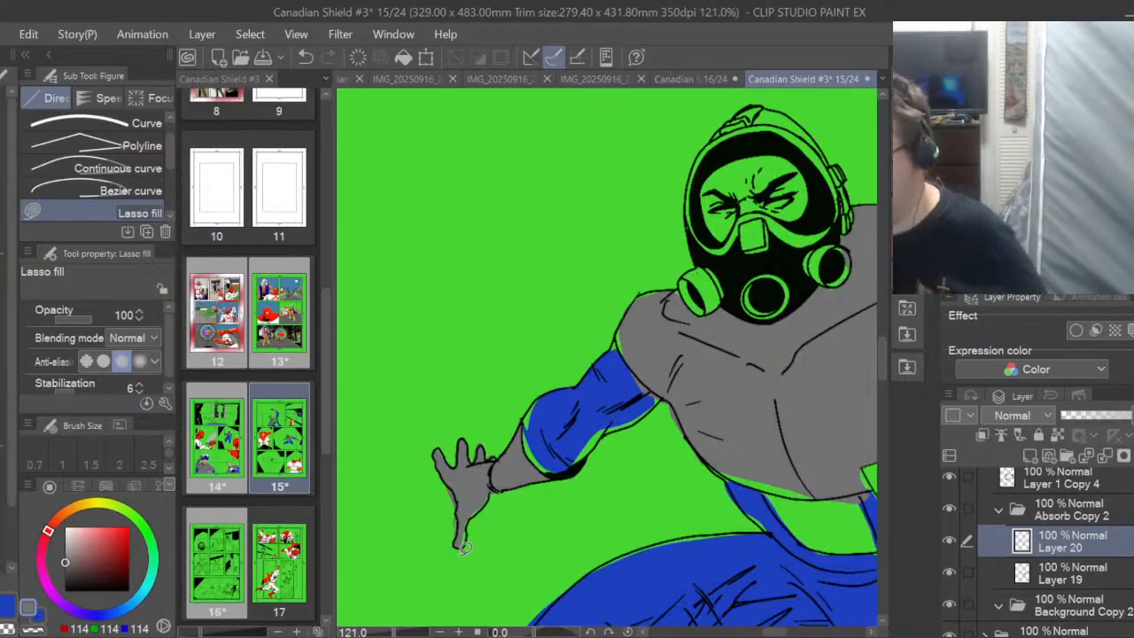
Add a new layer at the top of Absorb Copy 2 and lasso fill the gas mask's three round filters in blue (RGB 29, 63, 189)
left_click(1067, 578)
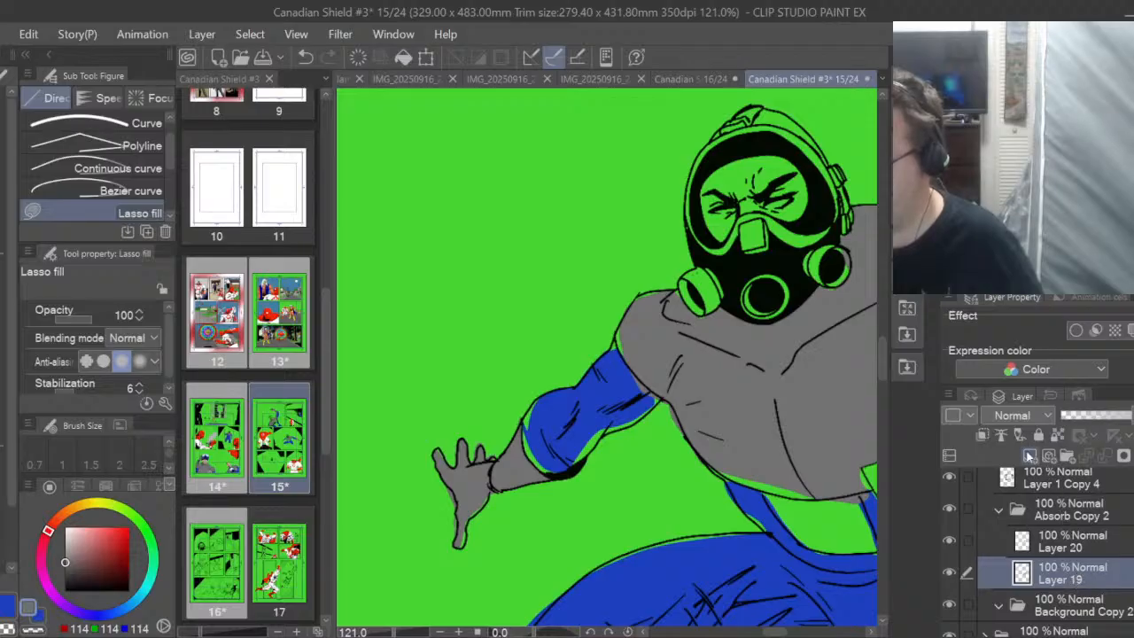
left_click(1030, 456)
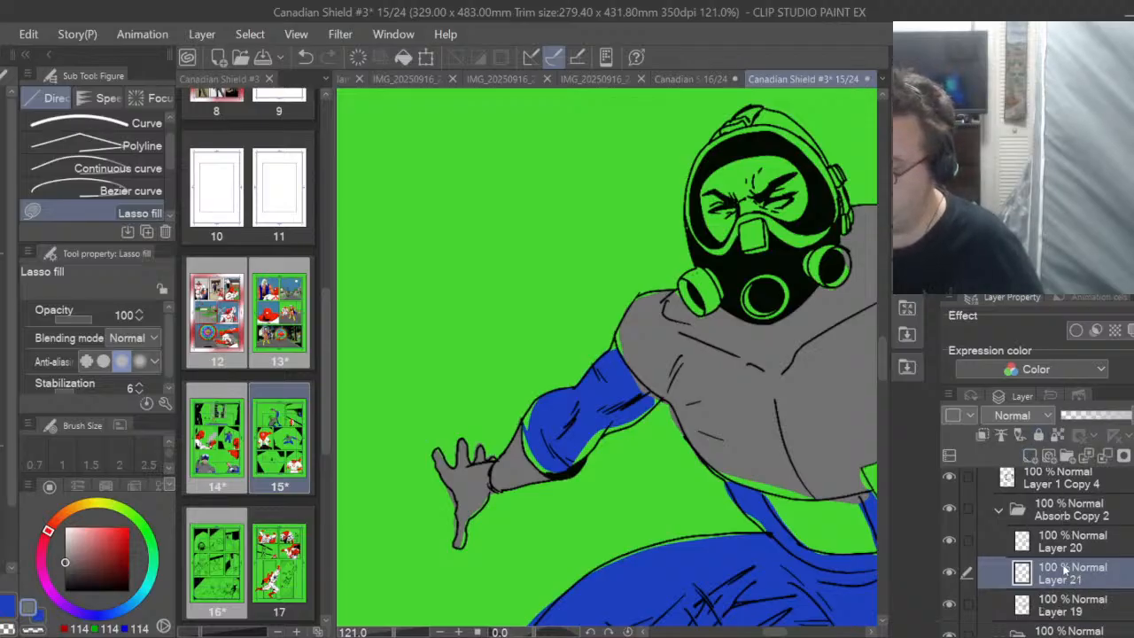
left_click_drag(1064, 568, 1074, 536)
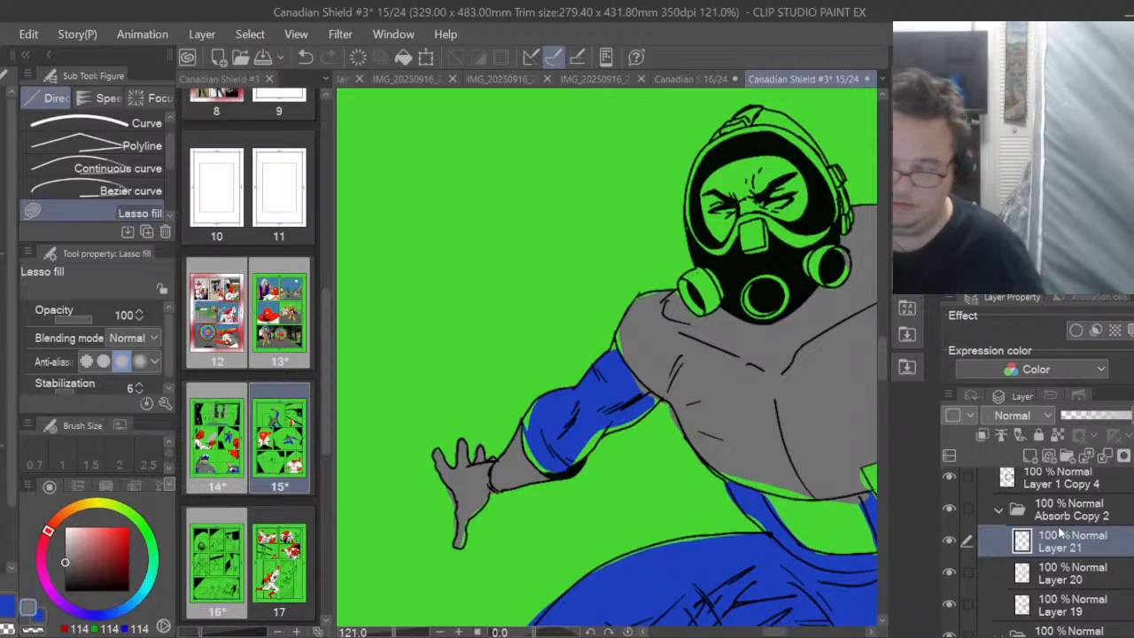
left_click(9, 608)
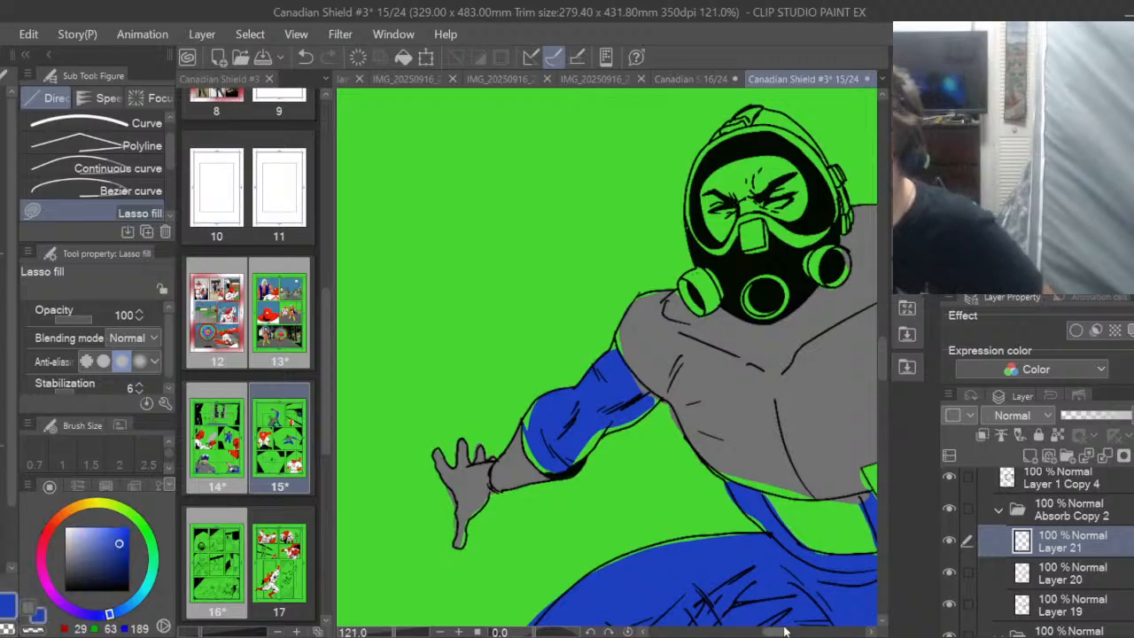
left_click_drag(784, 630, 793, 631)
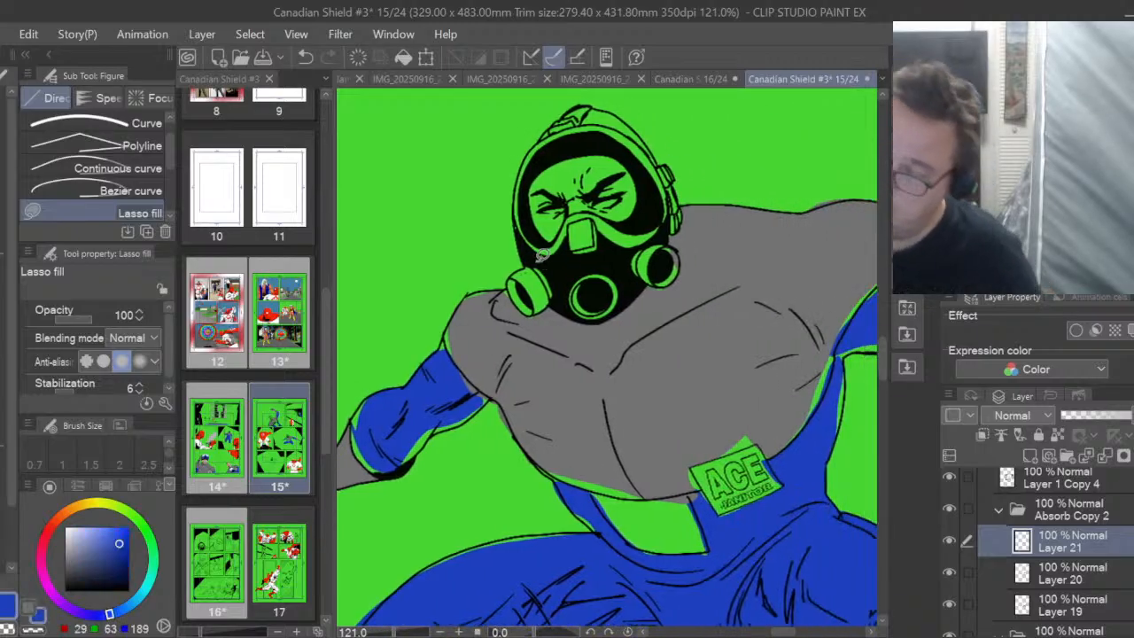
mouse_move(529, 306)
left_mouse_down()
mouse_move(543, 266)
mouse_move(592, 312)
mouse_move(613, 264)
left_mouse_up()
mouse_move(586, 304)
left_mouse_down()
mouse_move(615, 264)
mouse_move(652, 284)
mouse_move(663, 245)
left_mouse_up()
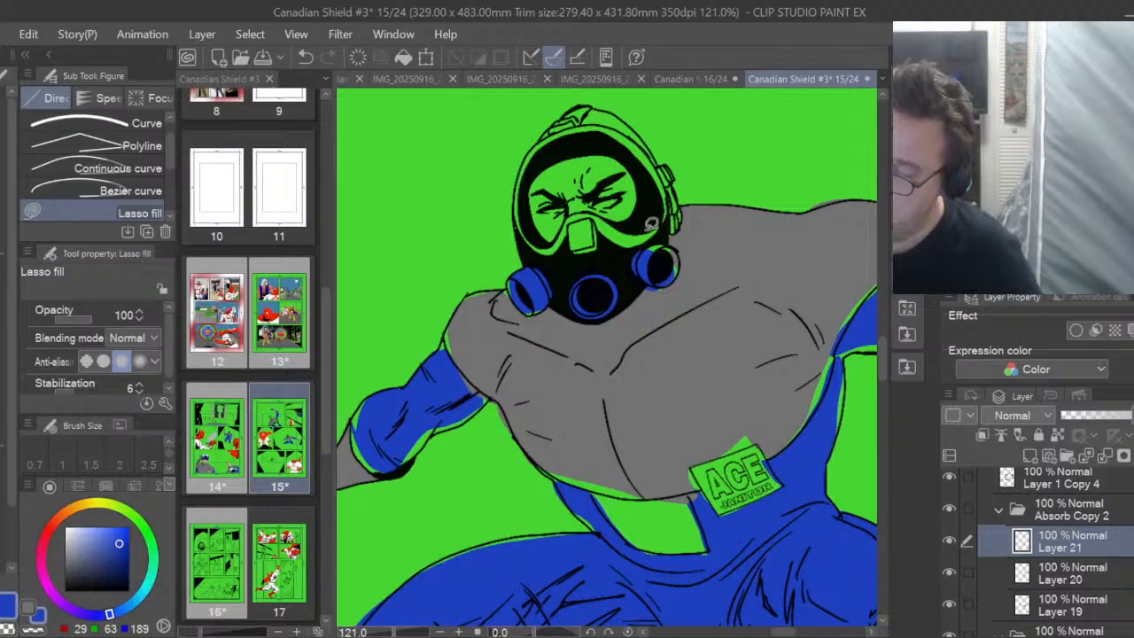
Lasso fill the mask's nose piece, lower visor rim and outer hood with its side buckles in the same blue
mouse_move(574, 211)
left_mouse_down()
mouse_move(663, 221)
mouse_move(654, 168)
mouse_move(596, 111)
left_mouse_up()
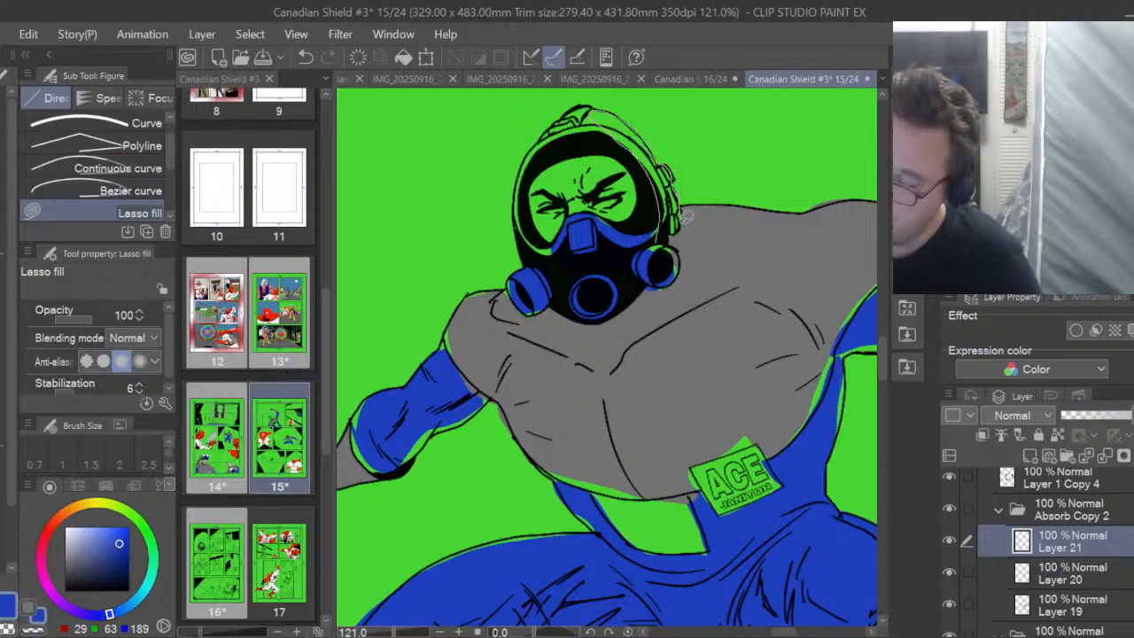
left_click_drag(687, 216, 664, 229)
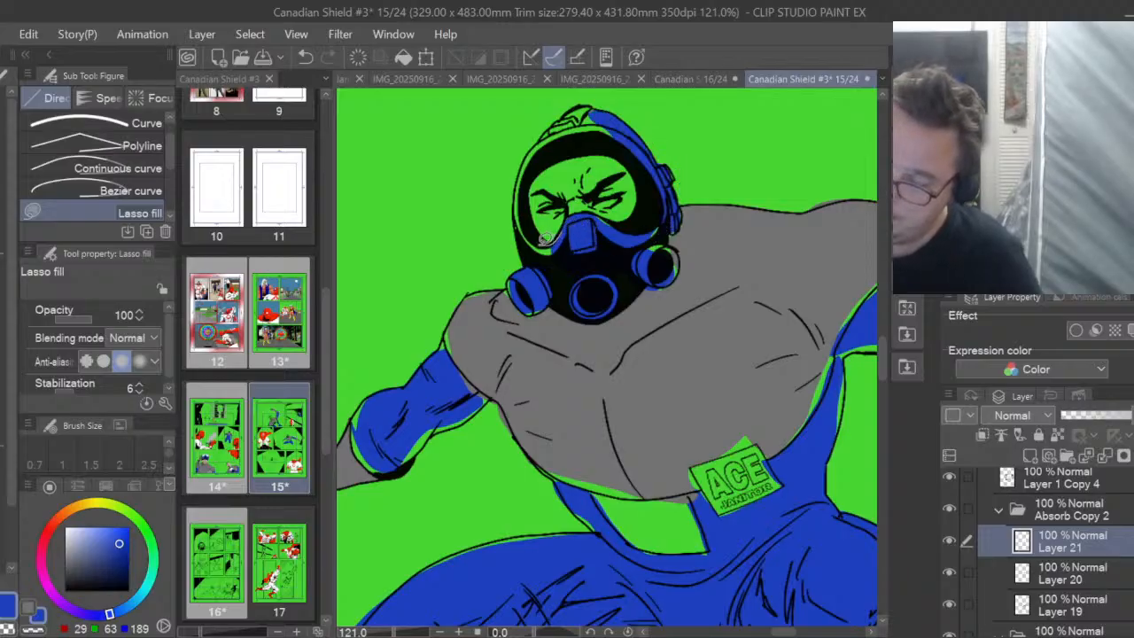
mouse_move(546, 237)
left_mouse_down()
mouse_move(525, 184)
mouse_move(517, 214)
mouse_move(557, 266)
left_mouse_up()
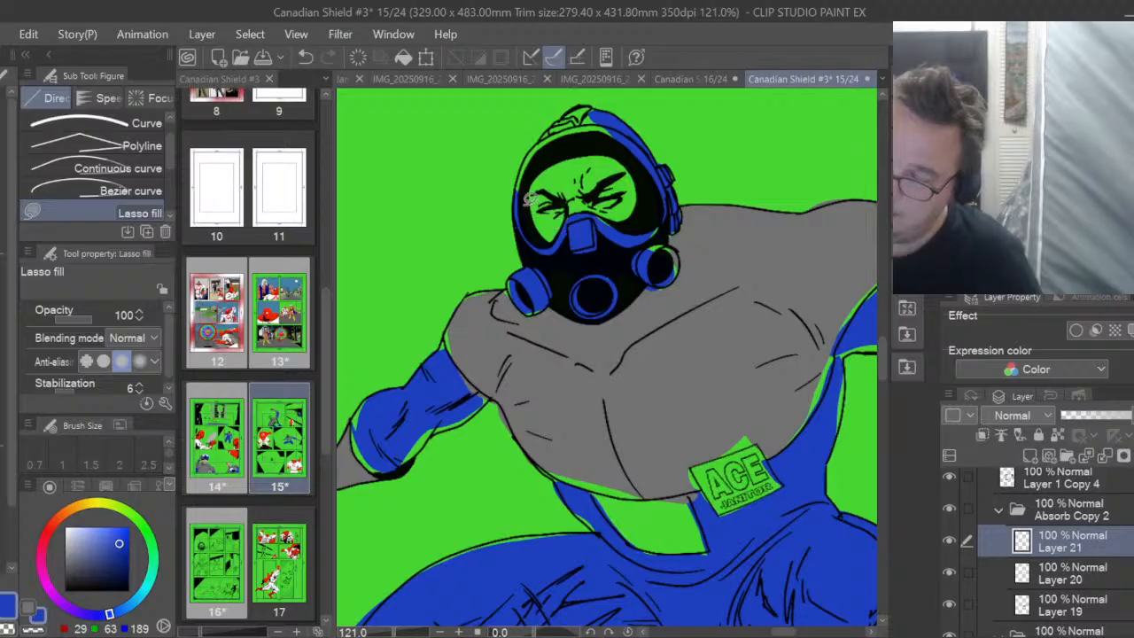
mouse_move(528, 199)
left_mouse_down()
mouse_move(573, 130)
mouse_move(611, 122)
mouse_move(605, 104)
mouse_move(574, 101)
mouse_move(527, 177)
left_mouse_up()
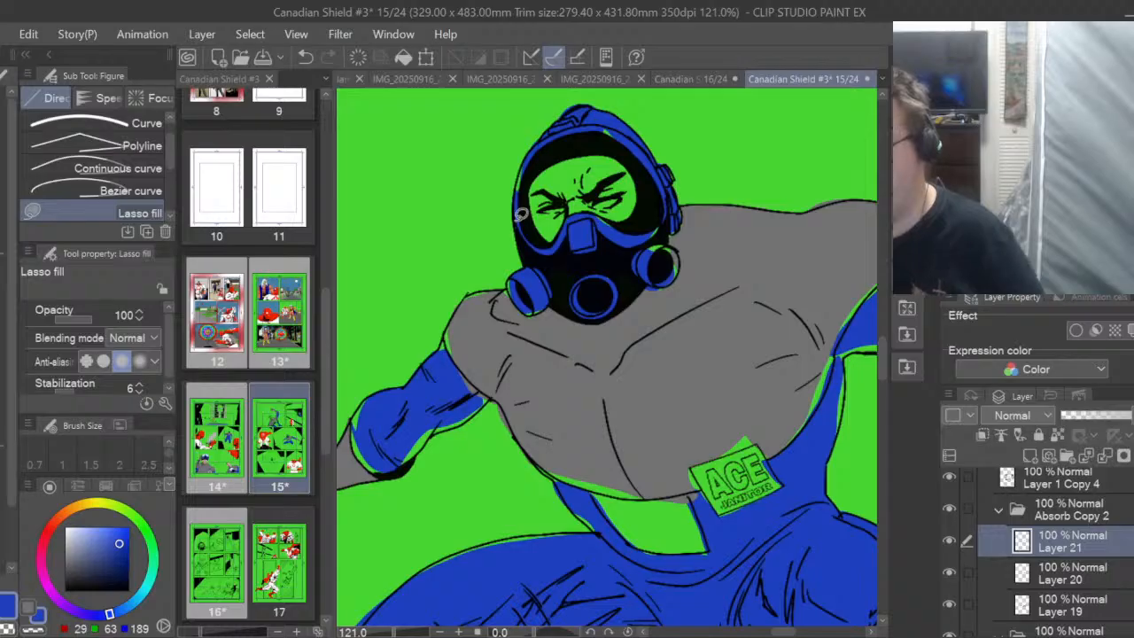
Collapse the Panel 4 and Panel 6 layer folders and expand the Panel 5 folder
scroll(521, 213, "down", 2)
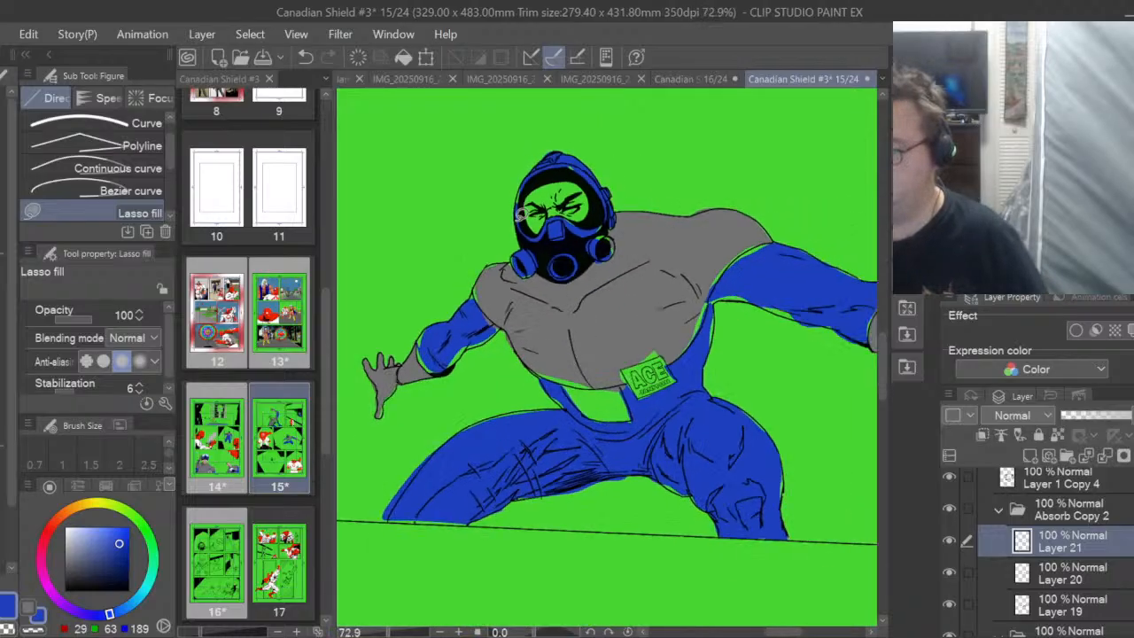
scroll(521, 212, "down", 5)
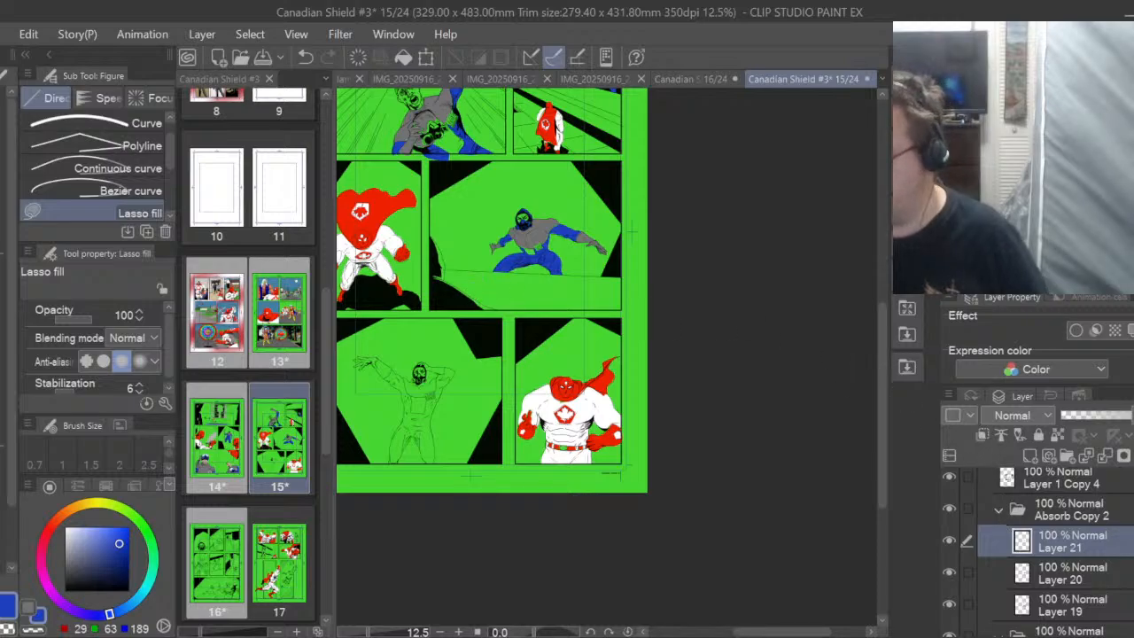
scroll(1037, 550, "up", 3)
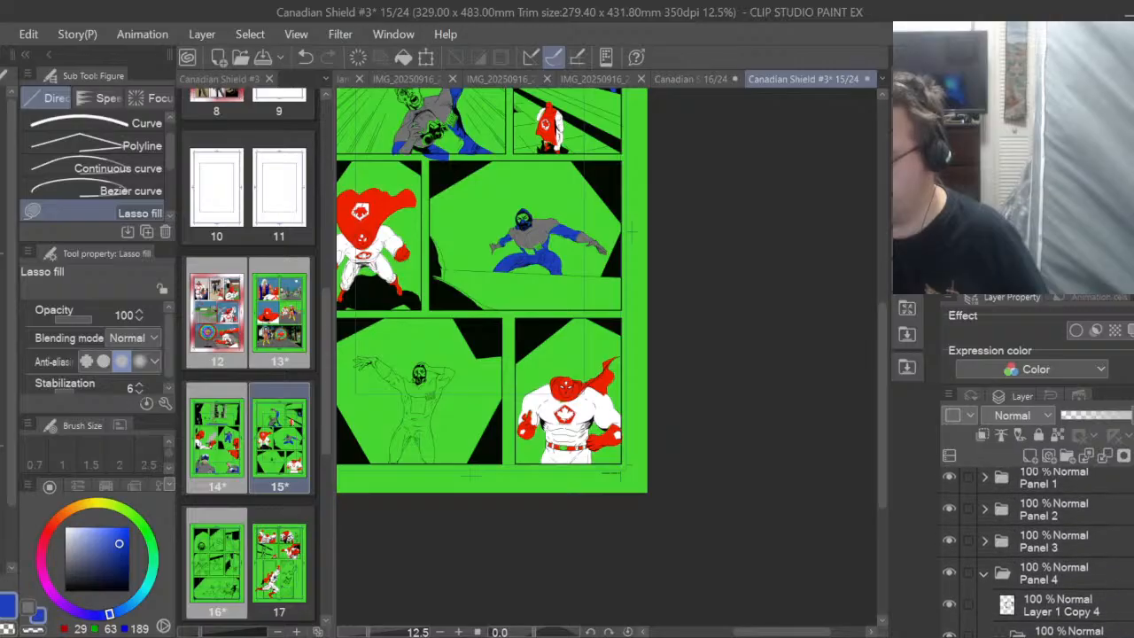
left_click(985, 575)
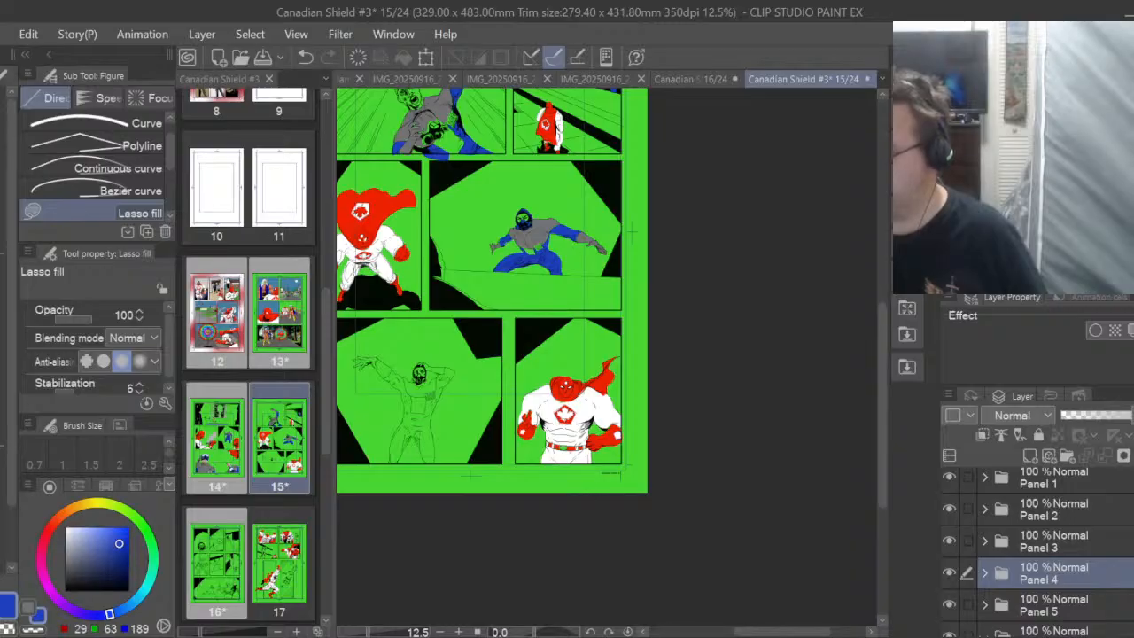
scroll(1037, 549, "down", 3)
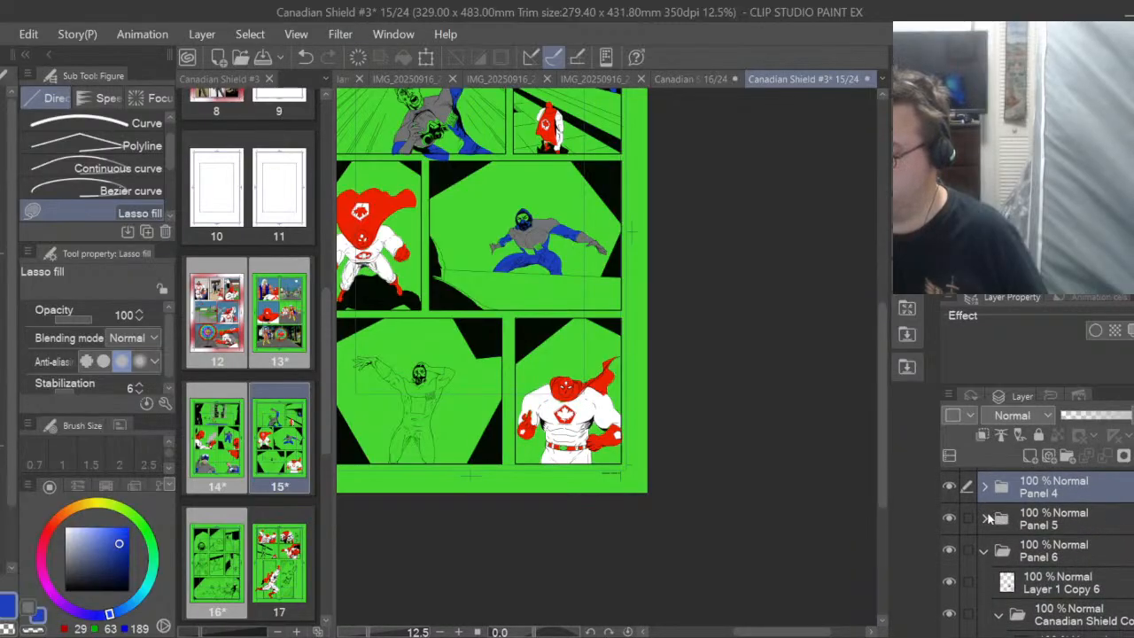
left_click(984, 550)
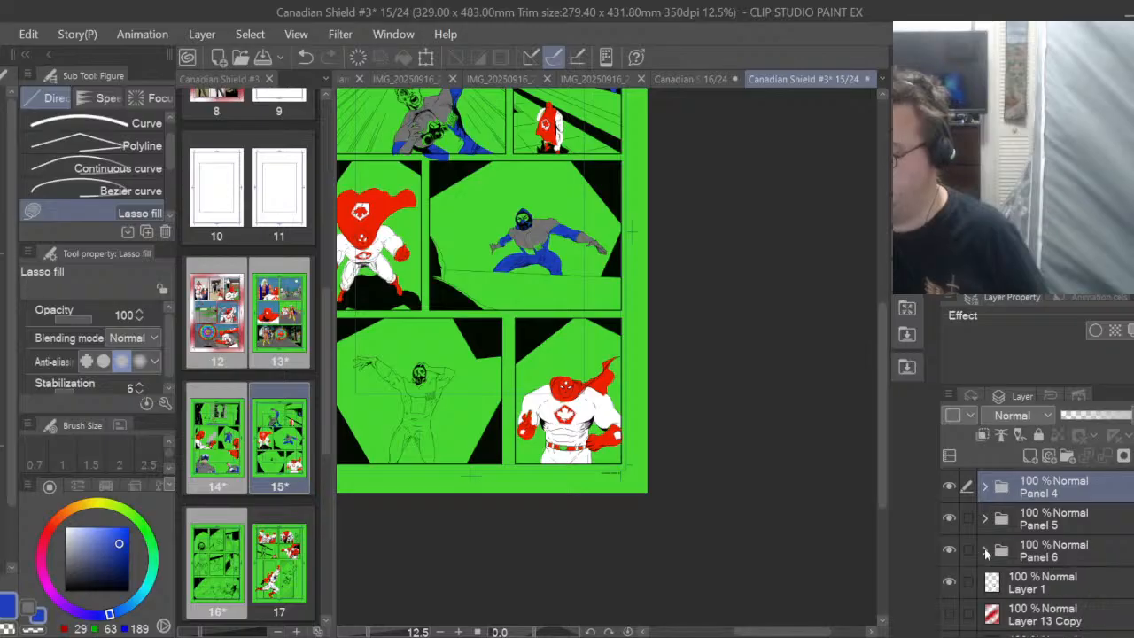
left_click(984, 519)
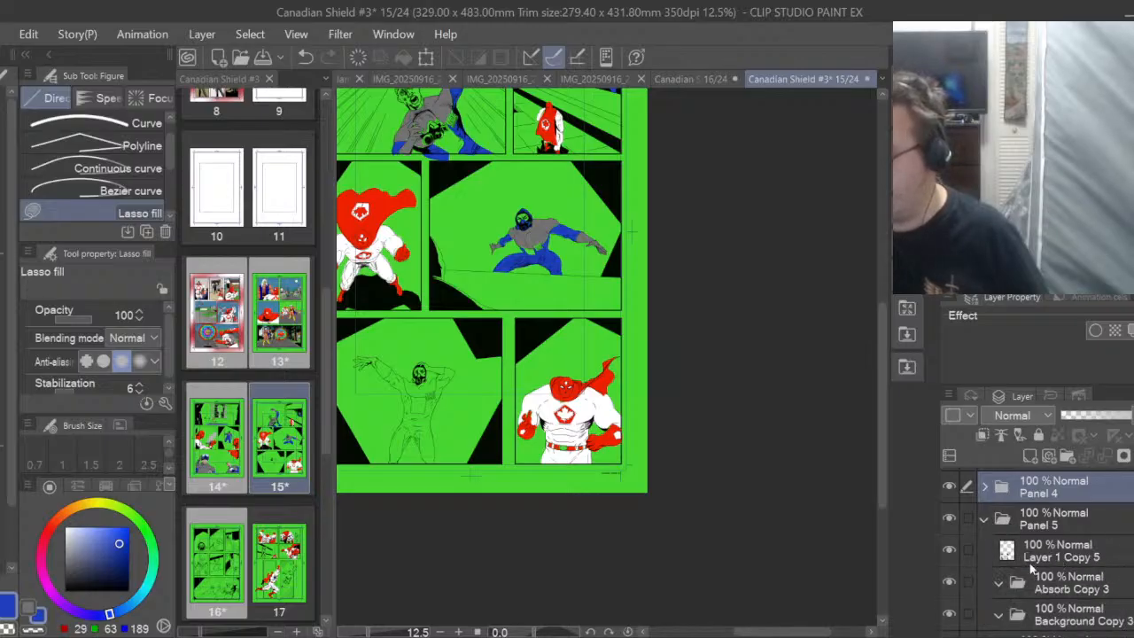
Add two new layers inside the Absorb Copy 3 folder and make the lower one active
left_click(1006, 583)
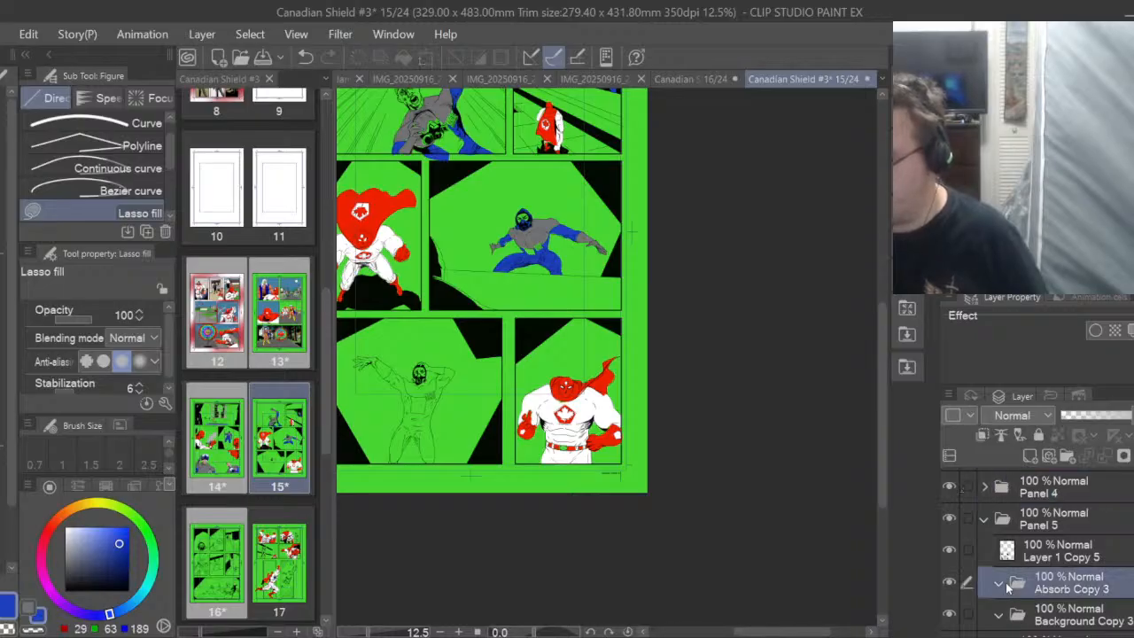
left_click(1030, 457)
left_click(1029, 457)
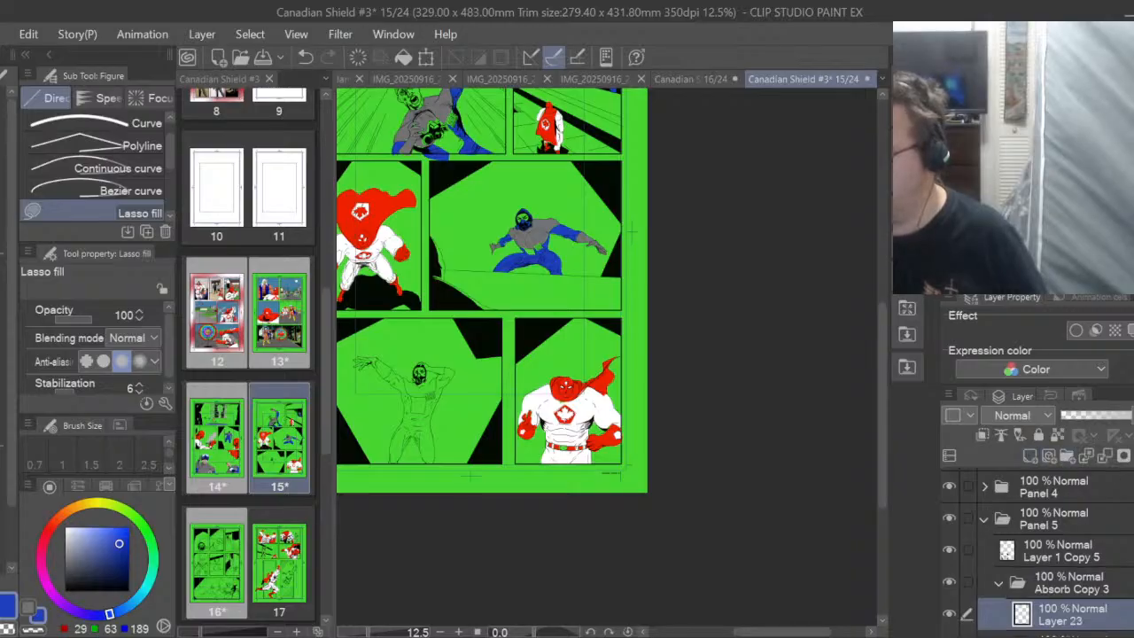
scroll(1124, 554, "down", 2)
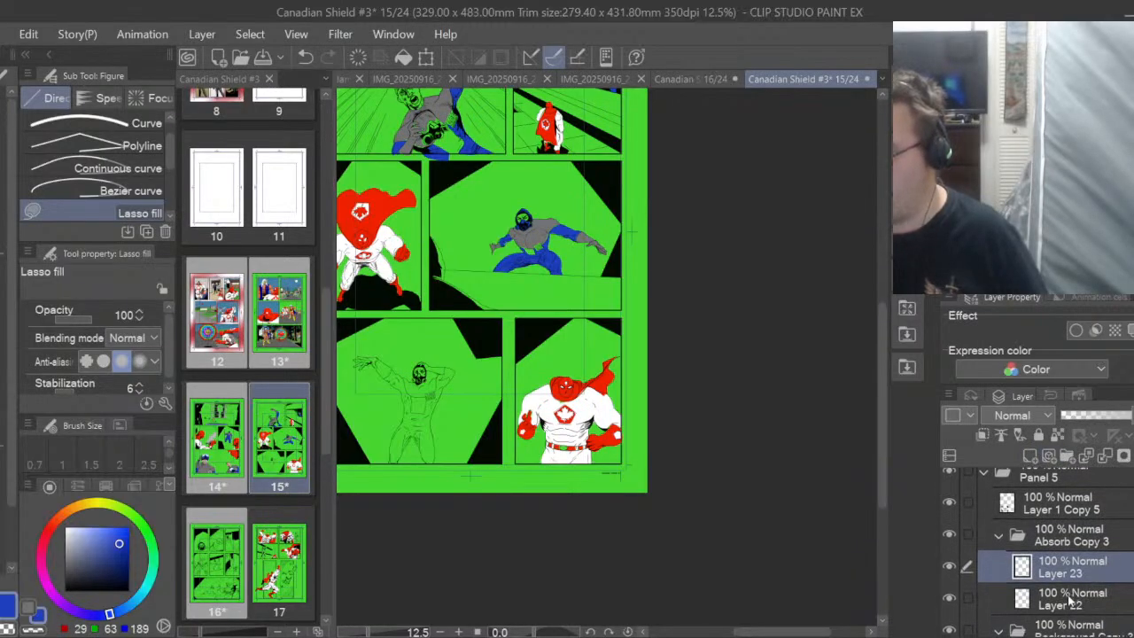
left_click(1072, 601)
Lasso fill the kneeling Panel 5 figure's hips and both legs in blue (RGB 29, 63, 189)
left_click_drag(805, 634, 788, 635)
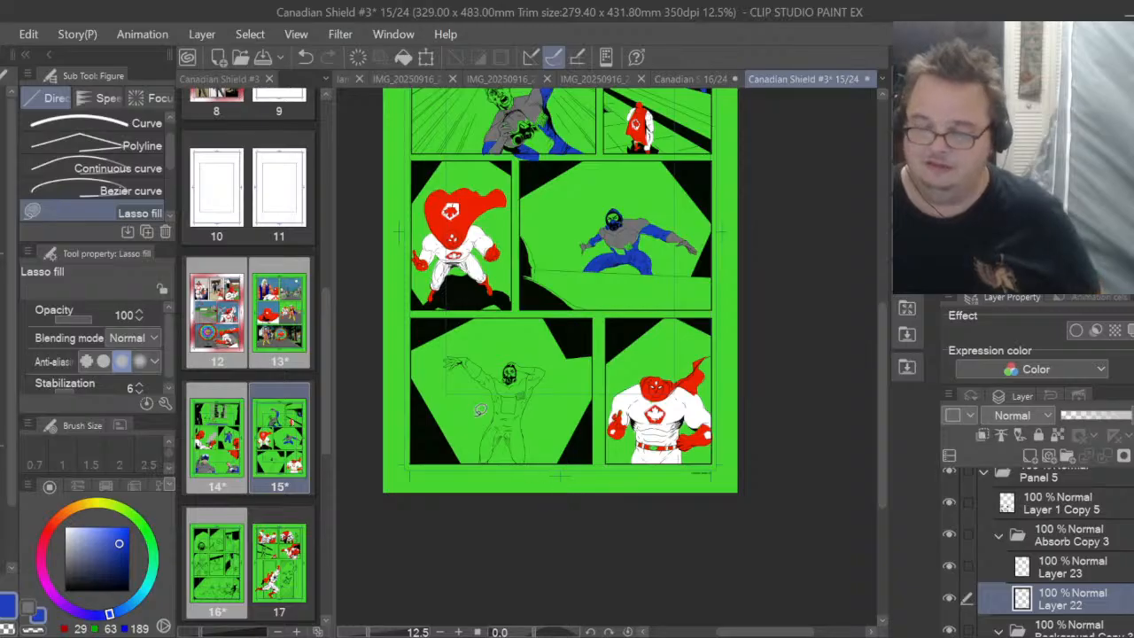
scroll(467, 403, "up", 2)
scroll(496, 467, "up", 4)
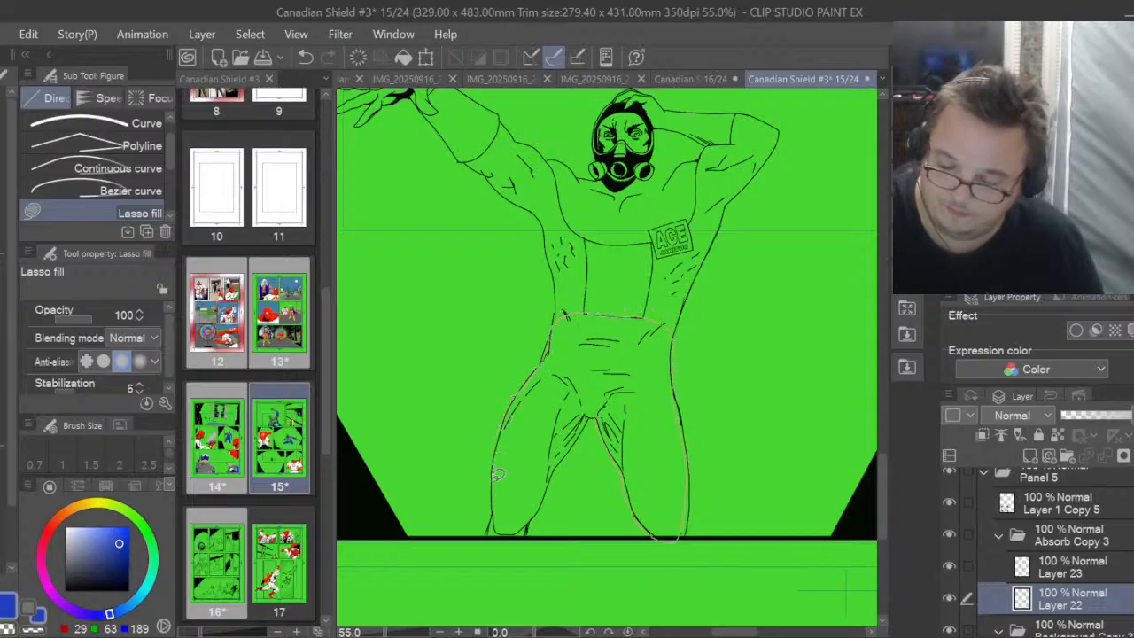
left_click_drag(498, 474, 492, 514)
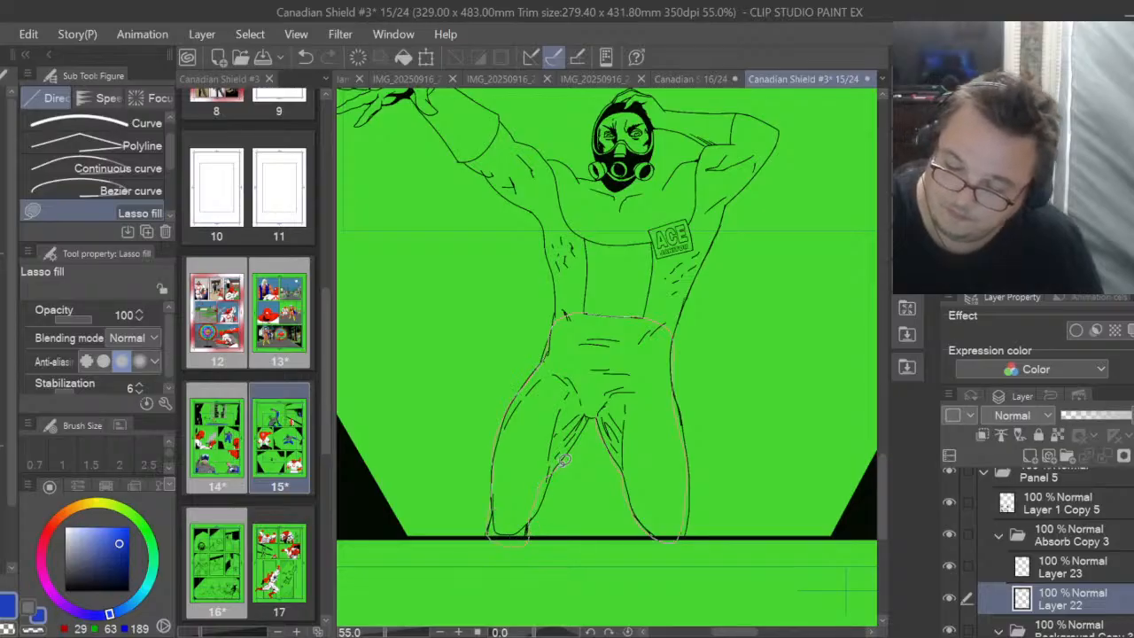
left_click_drag(586, 420, 590, 419)
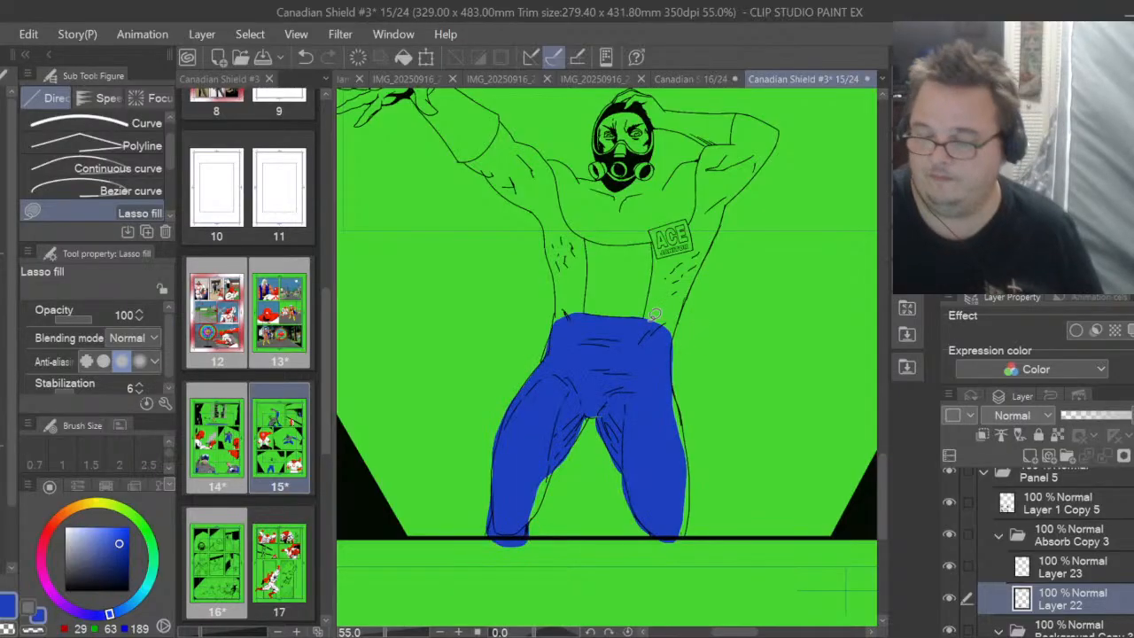
Lasso fill the torso side below the ACE patch and the bent arm's upper half in the same blue
mouse_move(654, 279)
left_mouse_down()
mouse_move(655, 242)
mouse_move(703, 240)
mouse_move(680, 329)
left_mouse_up()
left_click_drag(884, 494, 884, 458)
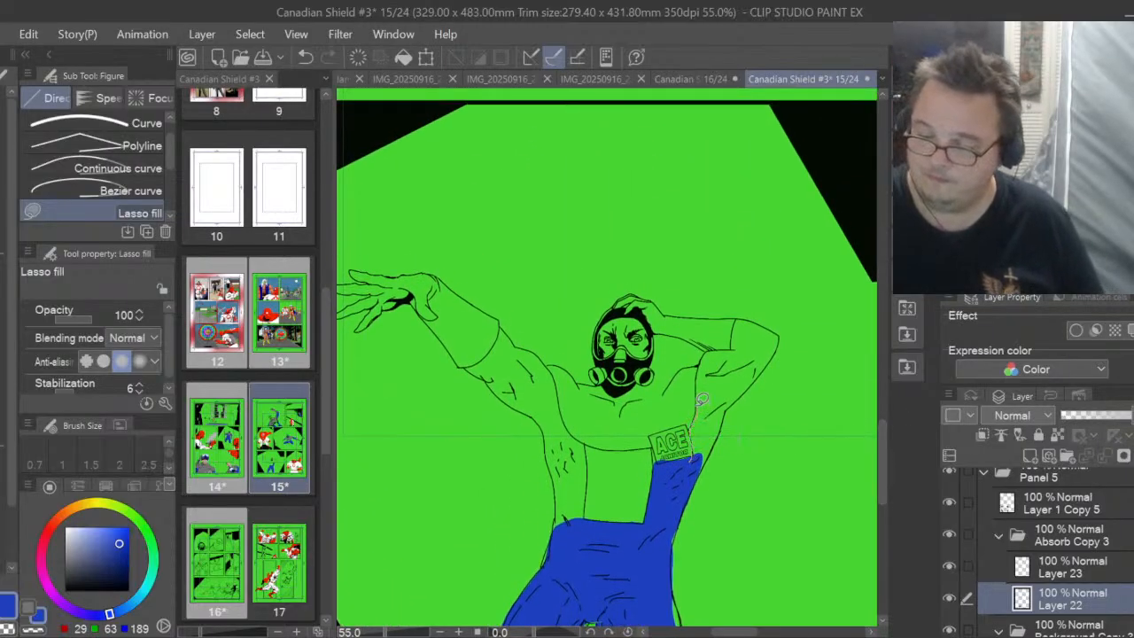
left_click_drag(701, 400, 700, 361)
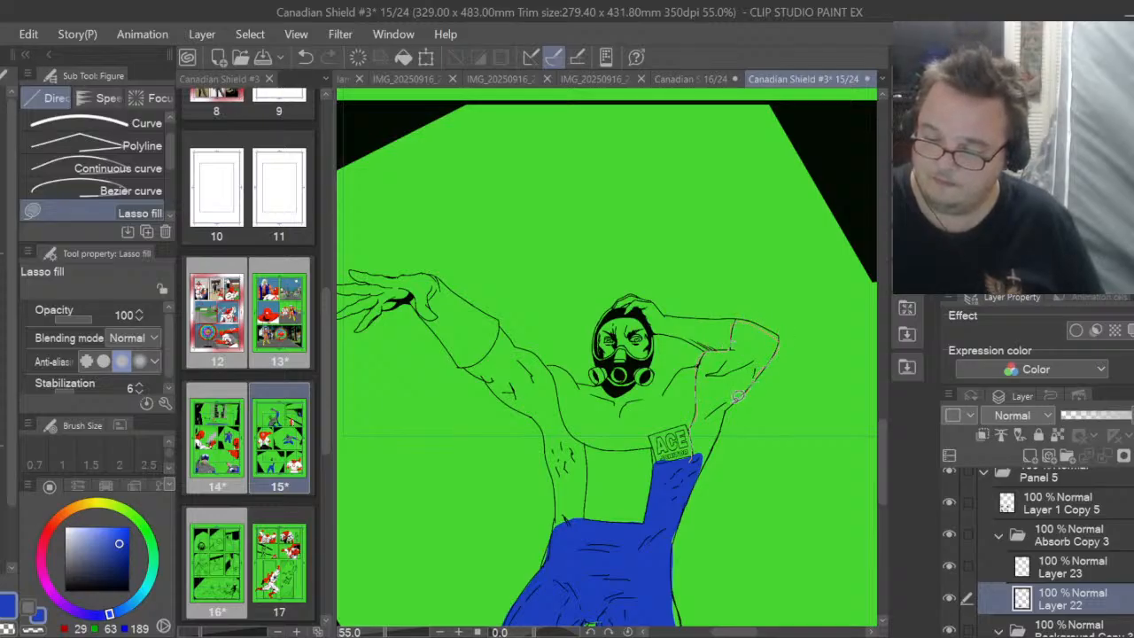
left_click_drag(727, 432, 699, 454)
Lasso fill the opposite torso side and the outstretched arm's upper half in blue, up to the glove edge
mouse_move(569, 516)
left_mouse_down()
mouse_move(589, 438)
mouse_move(574, 431)
mouse_move(556, 444)
mouse_move(564, 523)
left_mouse_up()
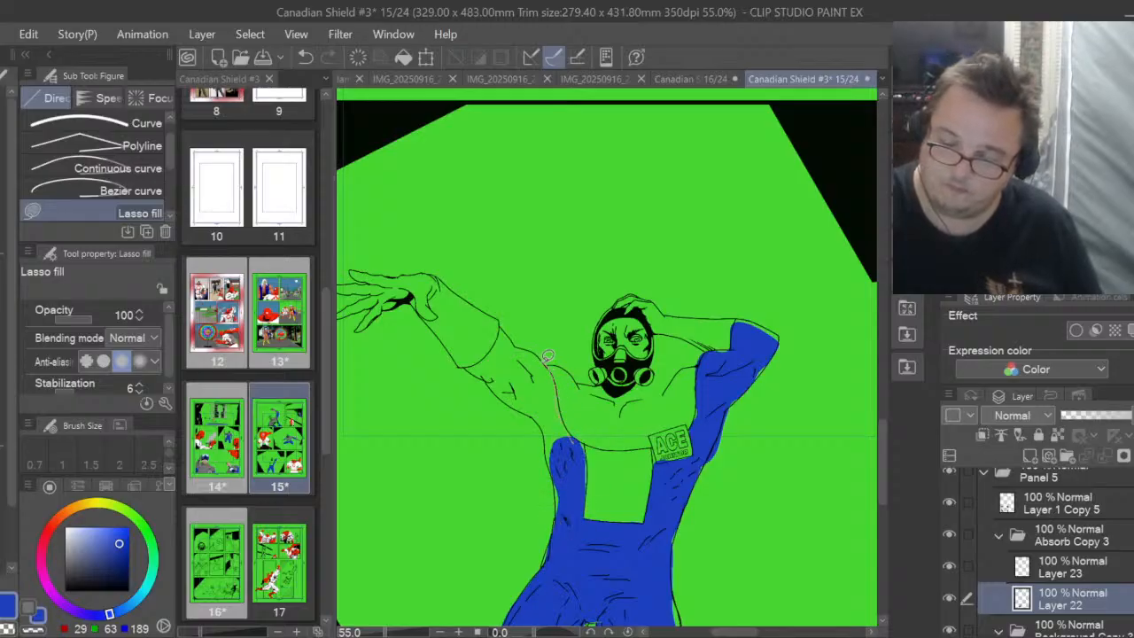
left_click_drag(549, 355, 519, 345)
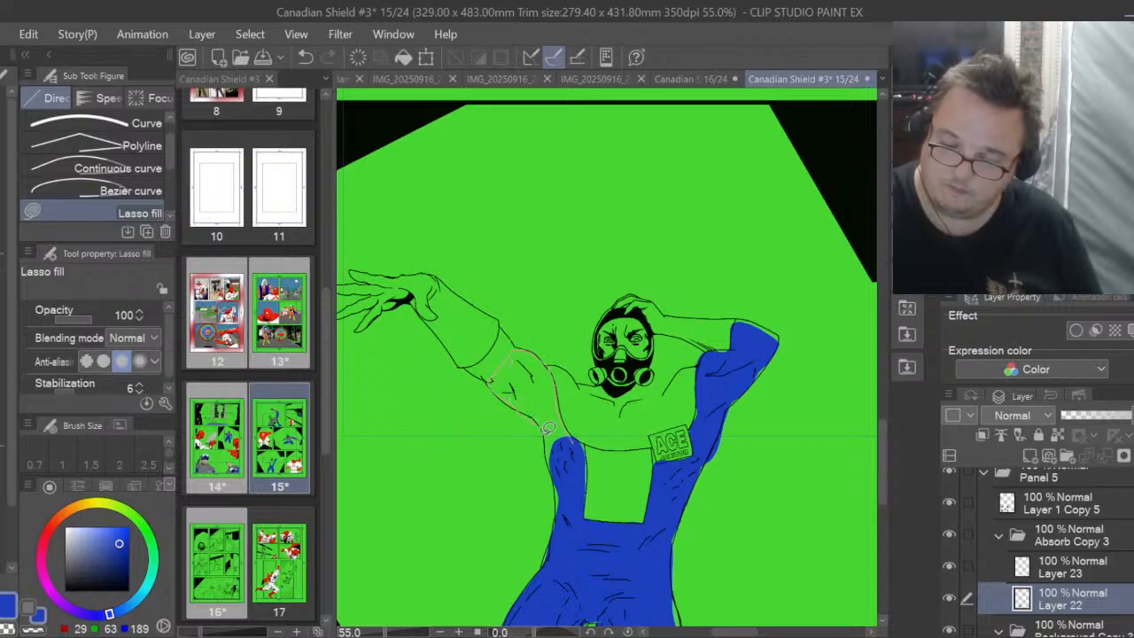
left_click_drag(549, 427, 565, 475)
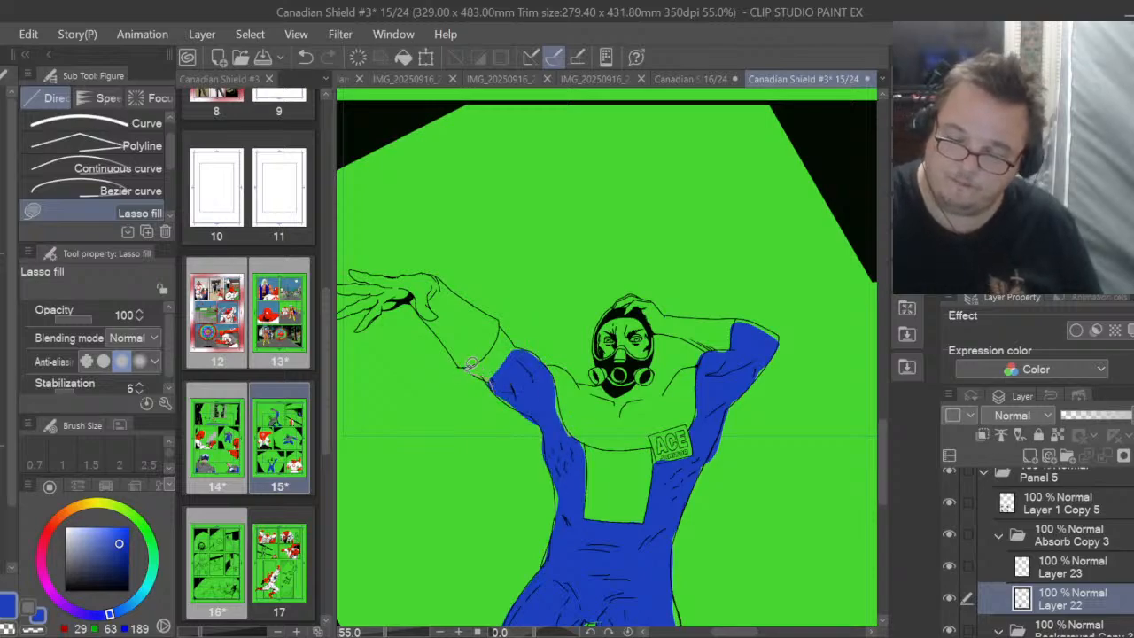
left_click_drag(504, 323, 534, 371)
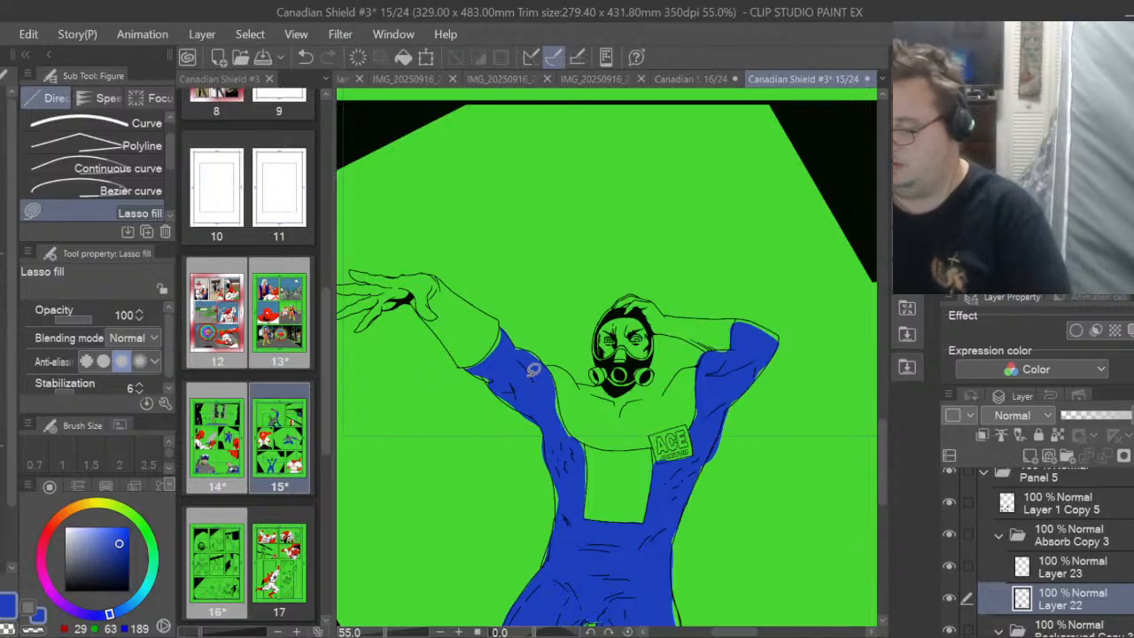
On Layer 23, lasso fill the kneeling figure's chest and shoulders in grey (RGB 114, 114, 114)
left_click(1049, 570)
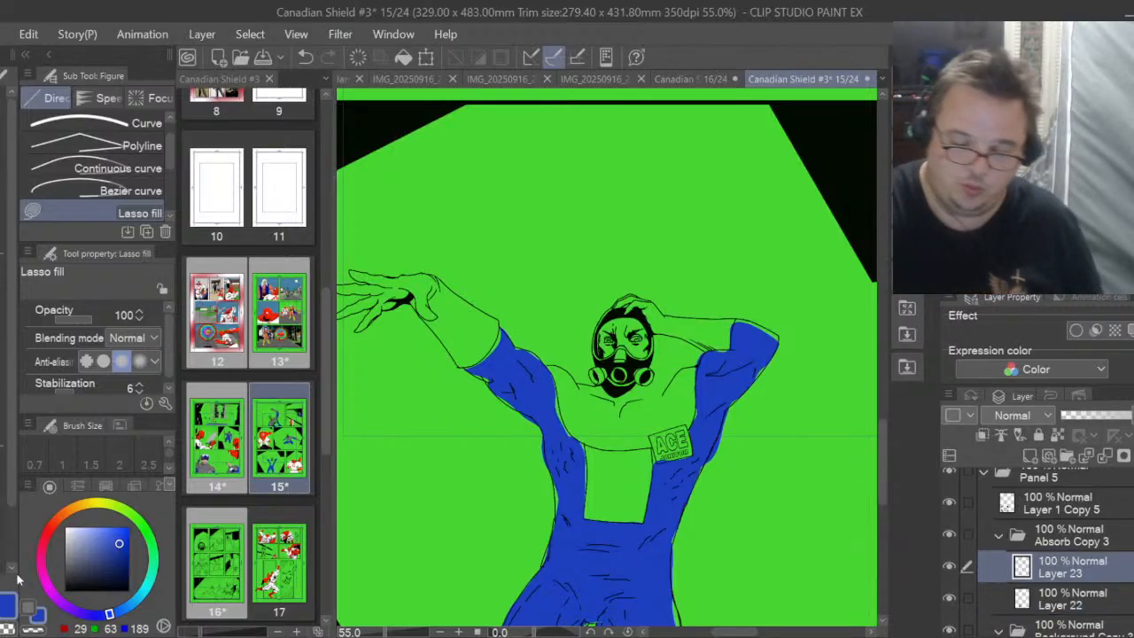
left_click(26, 607)
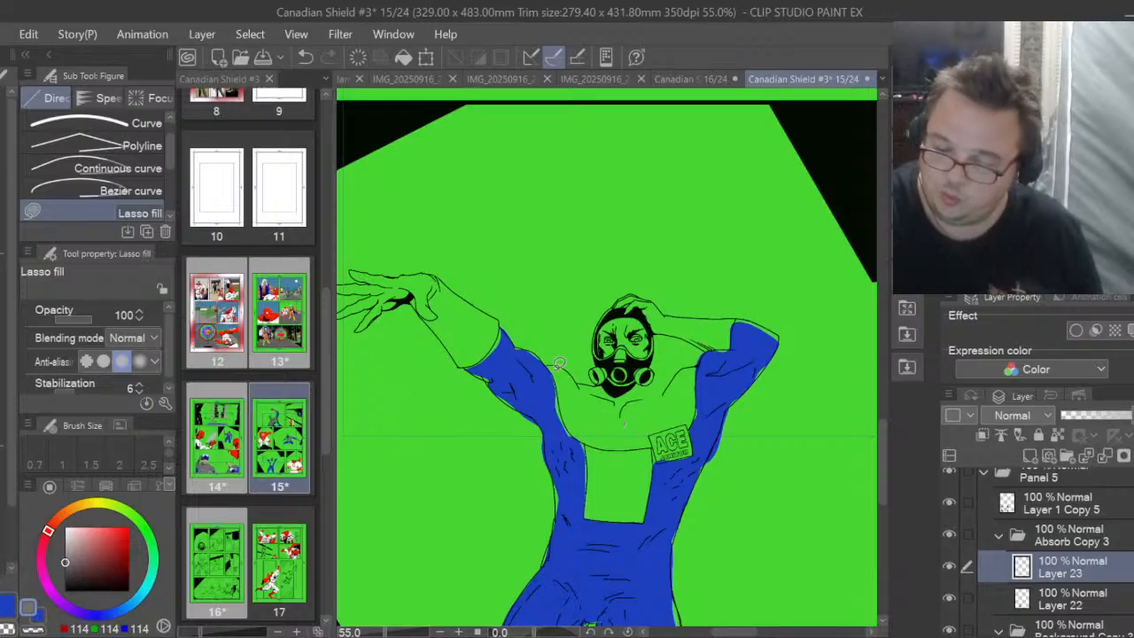
left_click_drag(555, 361, 570, 418)
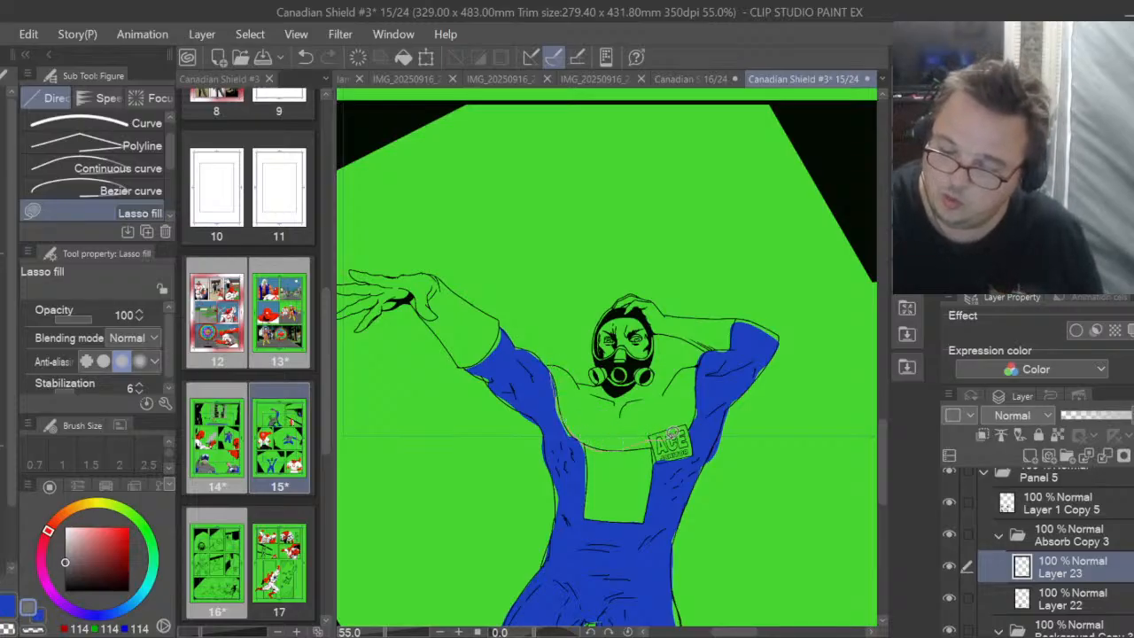
mouse_move(674, 433)
left_mouse_down()
mouse_move(699, 403)
mouse_move(700, 361)
left_mouse_up()
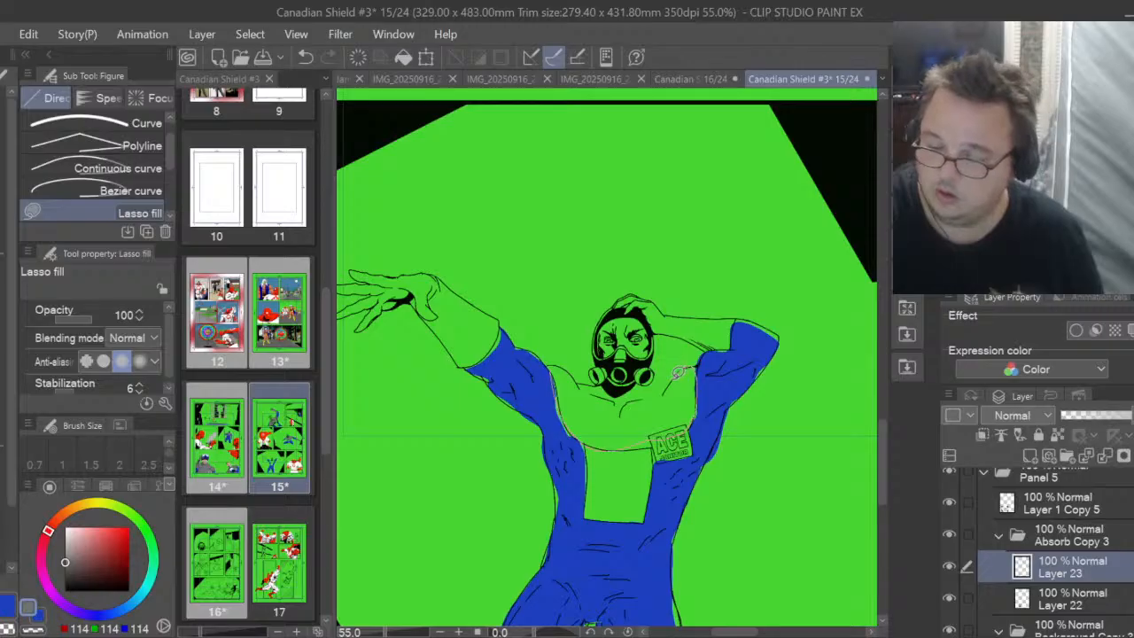
mouse_move(647, 376)
left_mouse_down()
mouse_move(627, 386)
mouse_move(556, 362)
left_mouse_up()
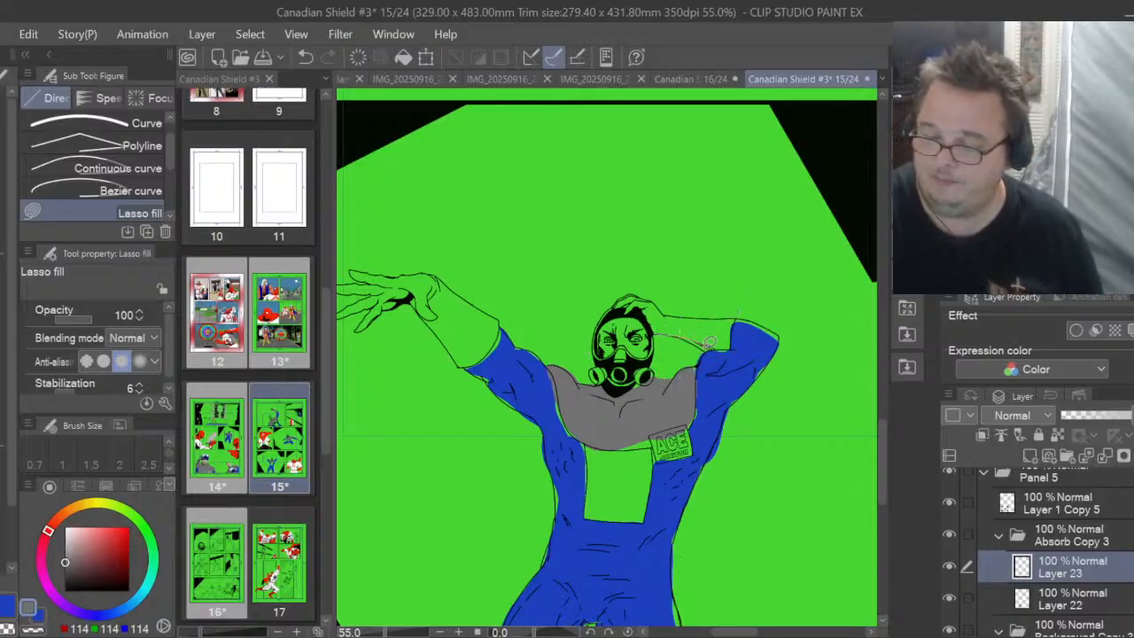
Lasso fill both forearms and hands of the Panel 5 figure in the same grey
mouse_move(722, 344)
left_mouse_down()
mouse_move(729, 312)
mouse_move(695, 312)
left_mouse_up()
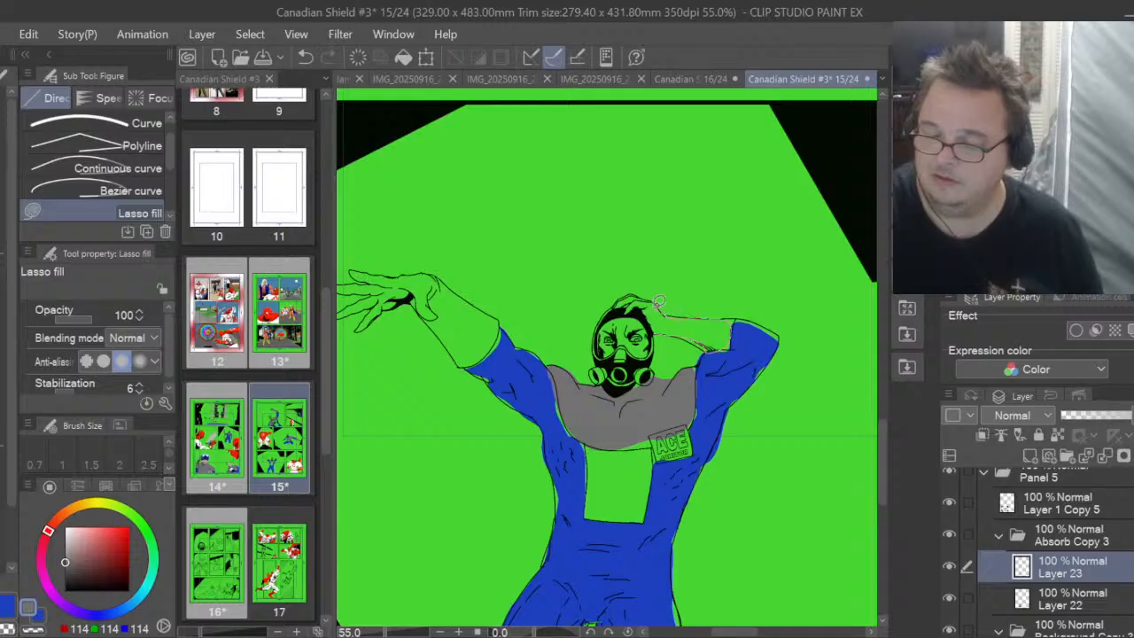
mouse_move(630, 290)
left_mouse_down()
mouse_move(618, 307)
mouse_move(662, 307)
left_mouse_up()
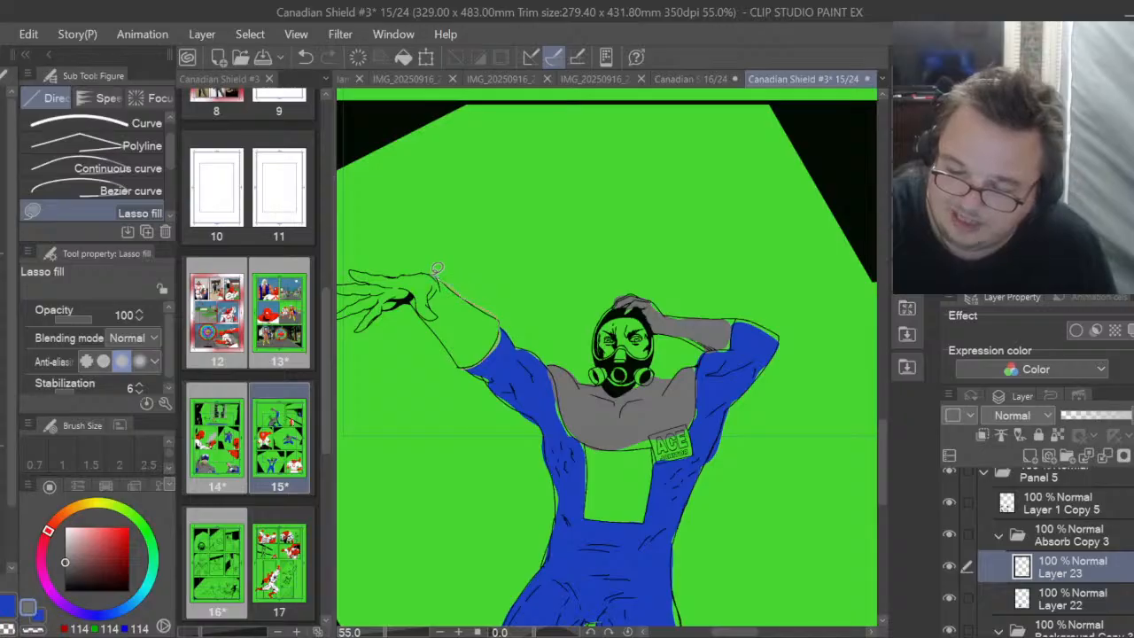
mouse_move(412, 284)
left_mouse_down()
mouse_move(432, 321)
mouse_move(470, 344)
left_mouse_up()
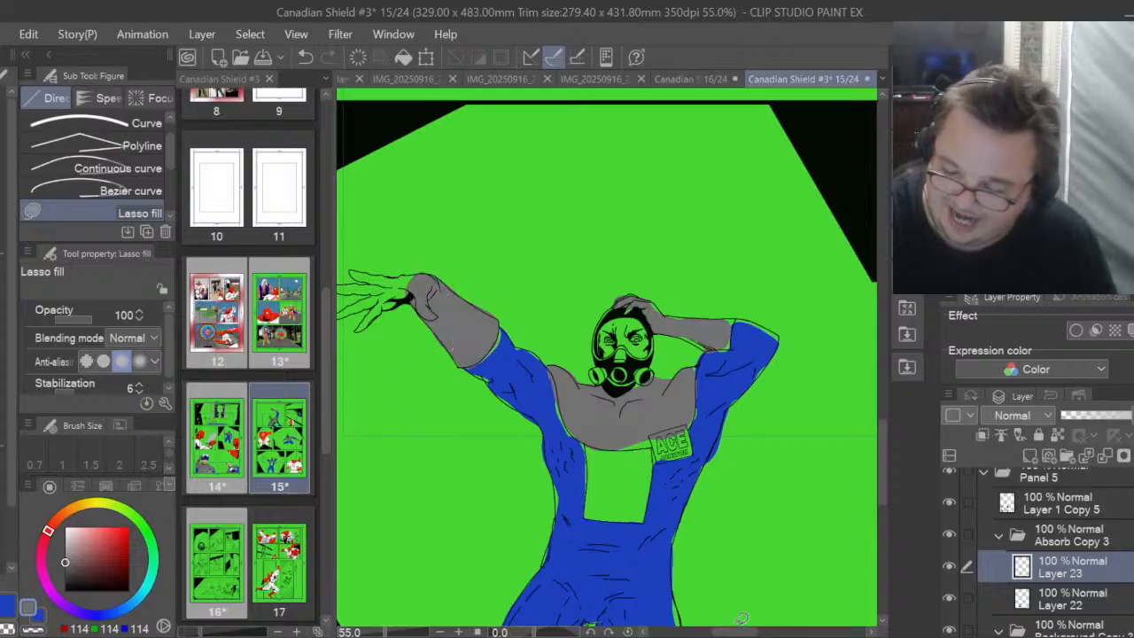
left_click_drag(749, 631, 742, 632)
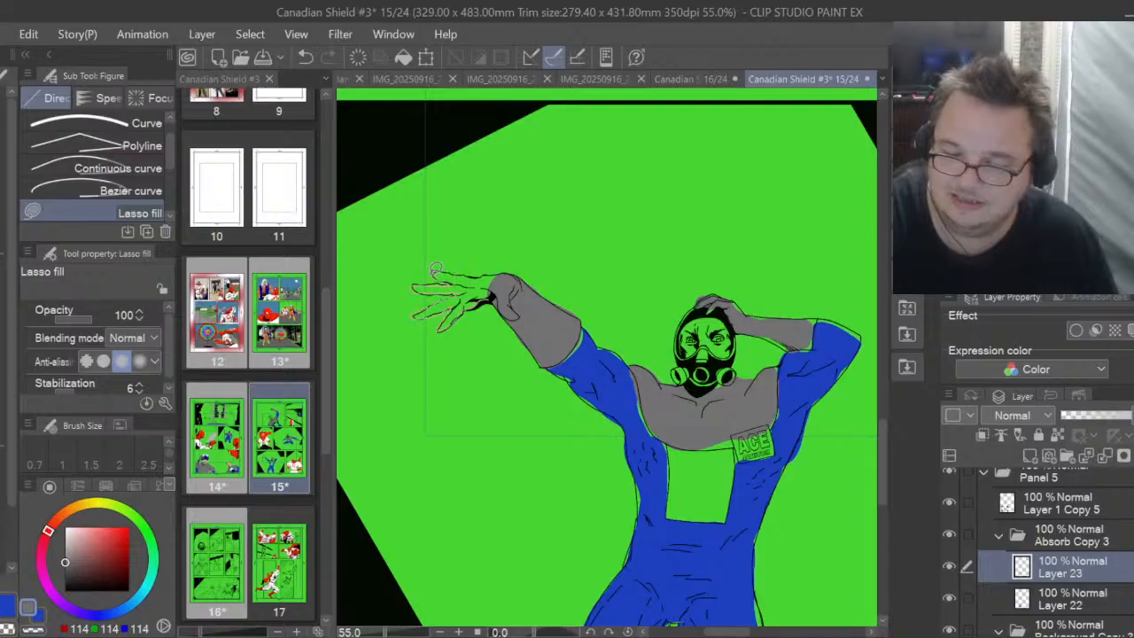
left_click_drag(493, 273, 496, 290)
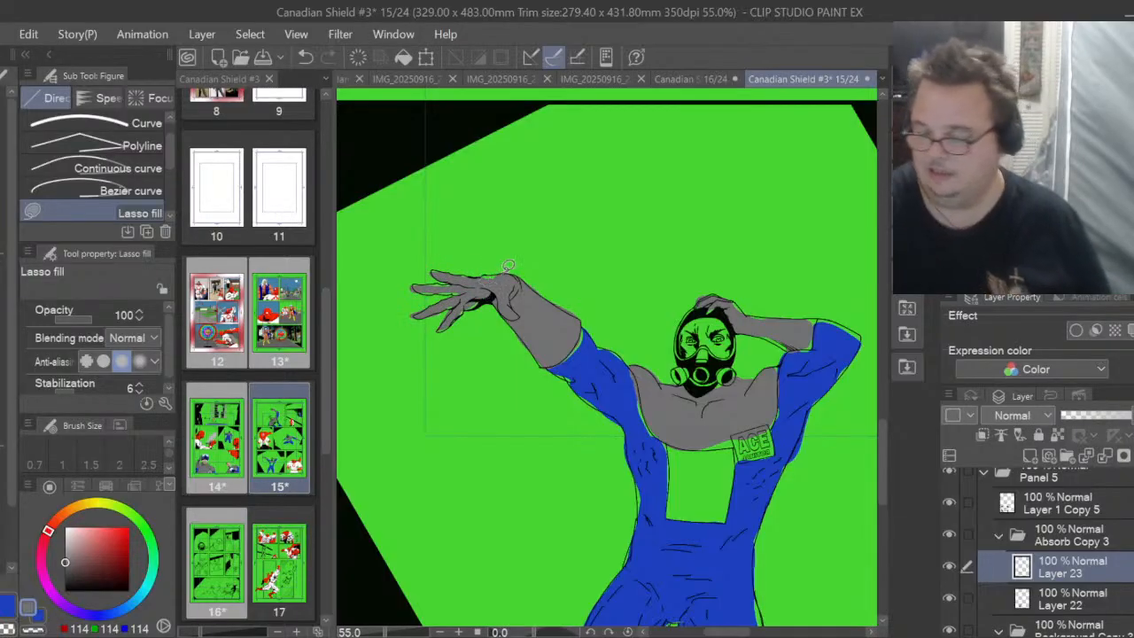
Add a layer above Layer 23 and lasso fill the gas mask's round filters in blue (RGB 29, 63, 189)
left_click(1031, 457)
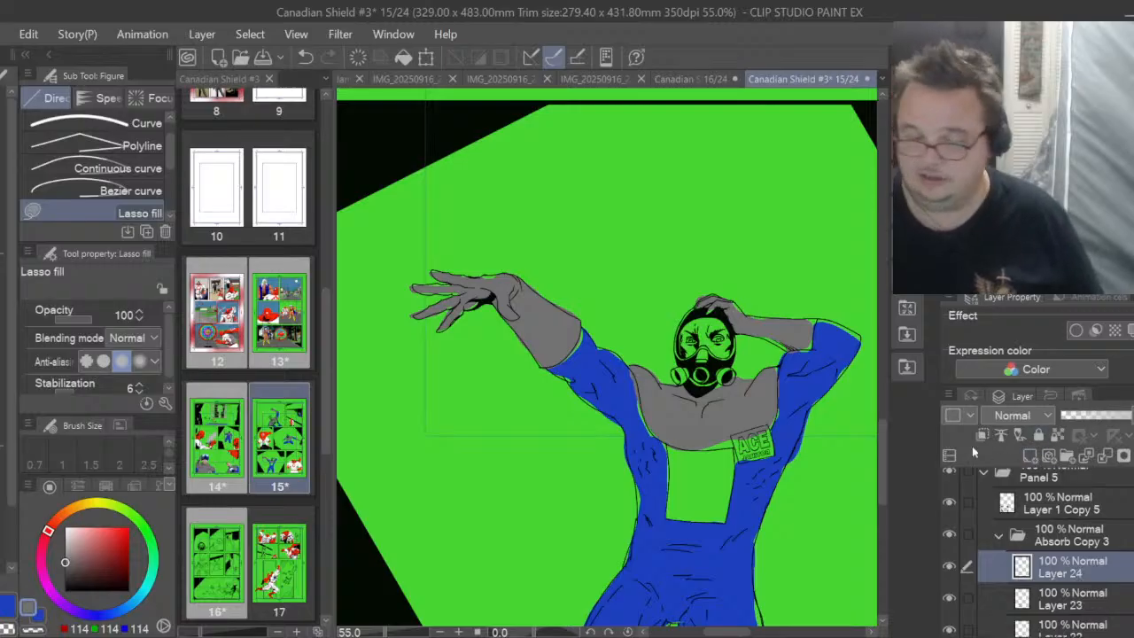
left_click(13, 606)
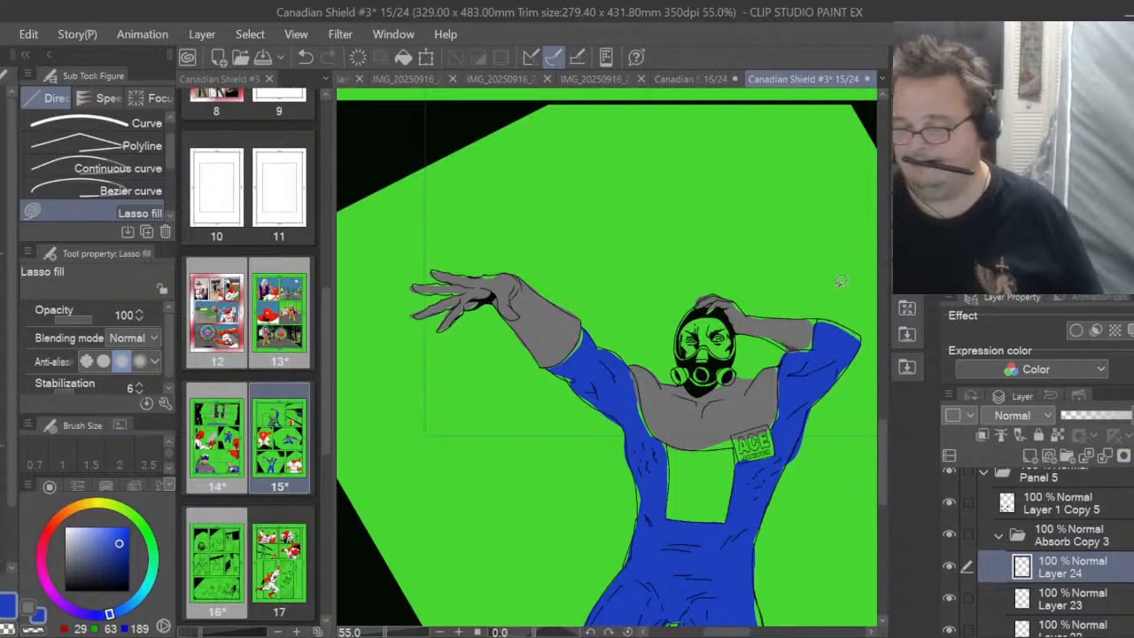
scroll(839, 281, "up", 1)
scroll(696, 354, "up", 4)
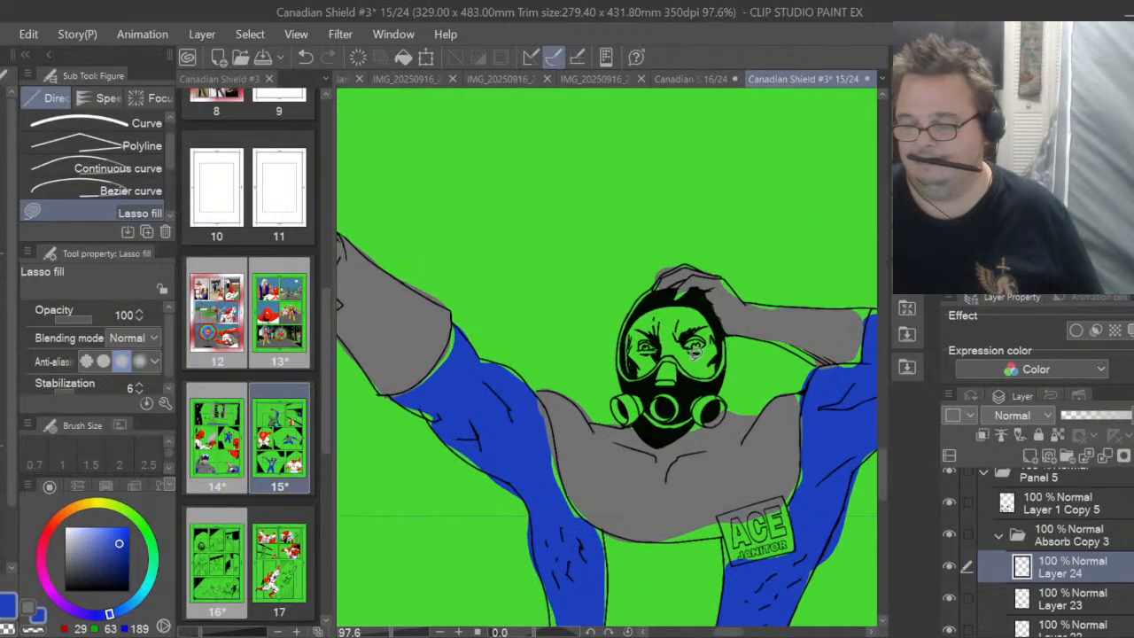
scroll(697, 355, "up", 1)
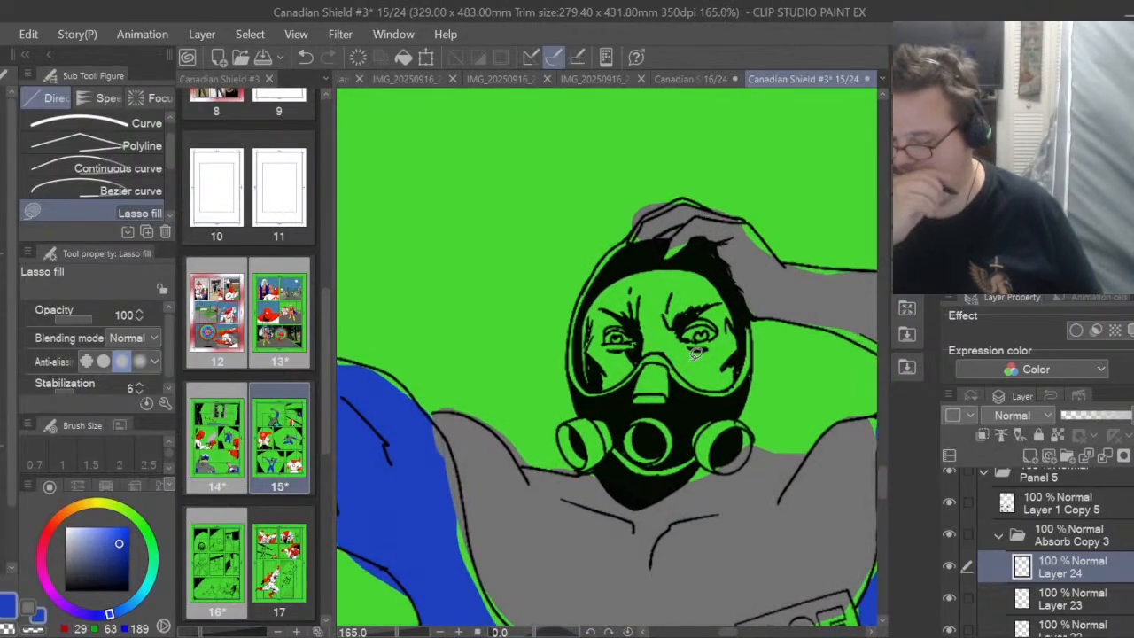
mouse_move(588, 410)
left_mouse_down()
mouse_move(572, 417)
mouse_move(567, 447)
mouse_move(612, 443)
mouse_move(599, 409)
mouse_move(646, 470)
mouse_move(670, 405)
left_mouse_up()
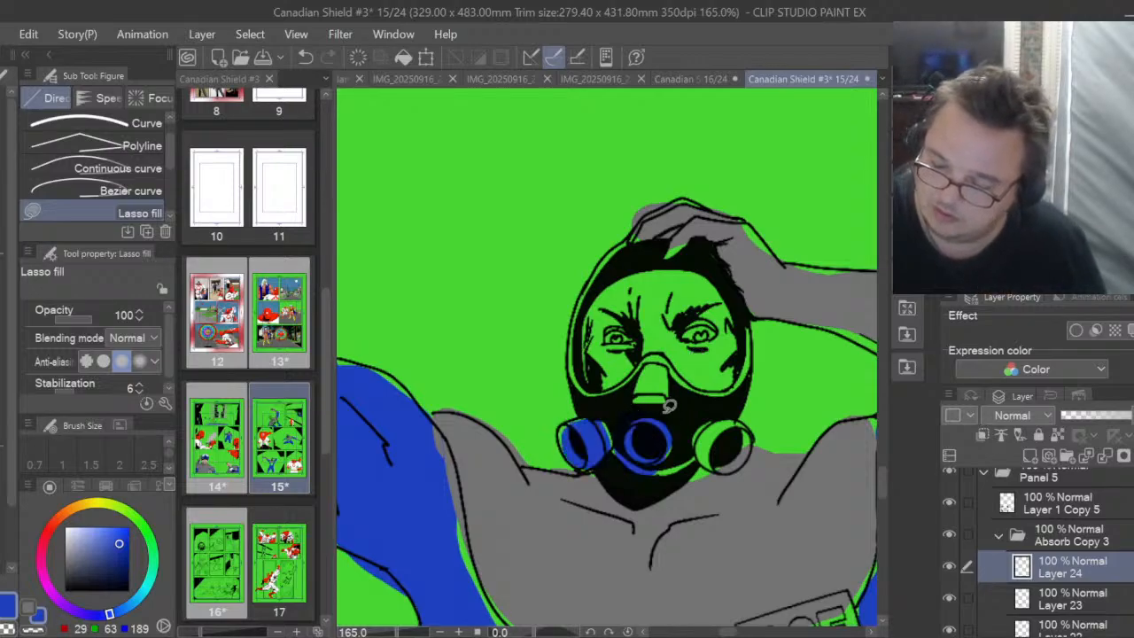
mouse_move(638, 466)
left_mouse_down()
mouse_move(693, 460)
mouse_move(693, 421)
mouse_move(739, 462)
mouse_move(755, 441)
mouse_move(729, 413)
left_mouse_up()
Lasso fill the gas mask's visor rim and nose piece in the same blue
mouse_move(745, 395)
left_mouse_down()
mouse_move(683, 443)
mouse_move(748, 343)
mouse_move(750, 315)
mouse_move(754, 371)
mouse_move(729, 400)
mouse_move(734, 380)
mouse_move(699, 381)
mouse_move(654, 347)
mouse_move(642, 402)
mouse_move(725, 389)
left_mouse_up()
mouse_move(644, 352)
left_mouse_down()
mouse_move(609, 383)
mouse_move(593, 381)
mouse_move(574, 350)
mouse_move(574, 385)
mouse_move(637, 389)
left_mouse_up()
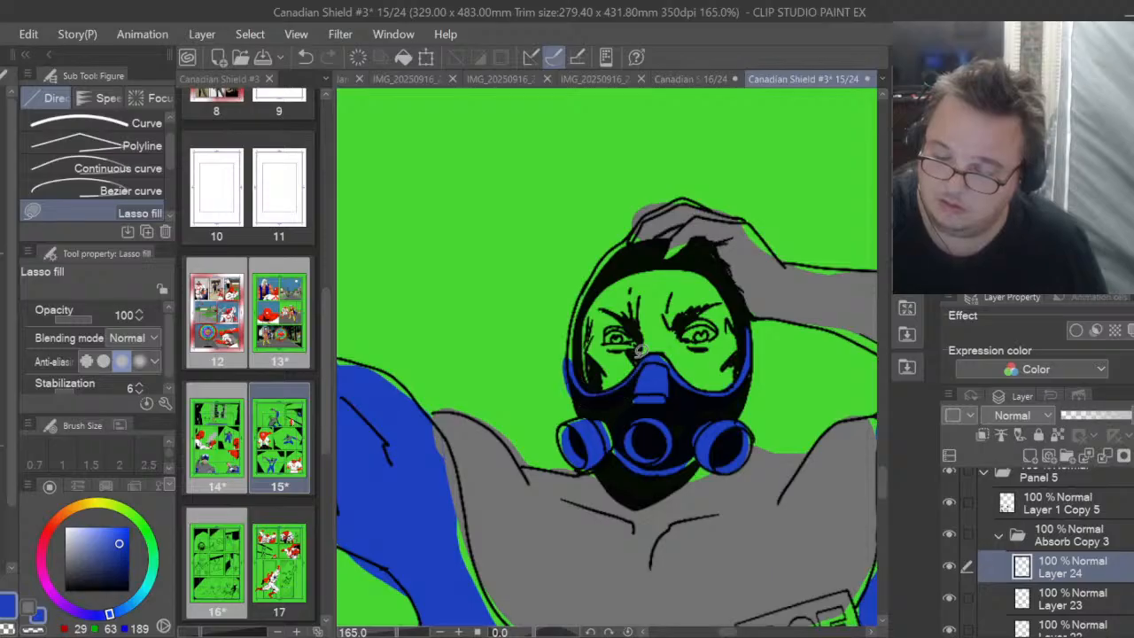
mouse_move(577, 336)
left_mouse_down()
mouse_move(637, 237)
mouse_move(610, 251)
mouse_move(581, 294)
mouse_move(581, 385)
left_mouse_up()
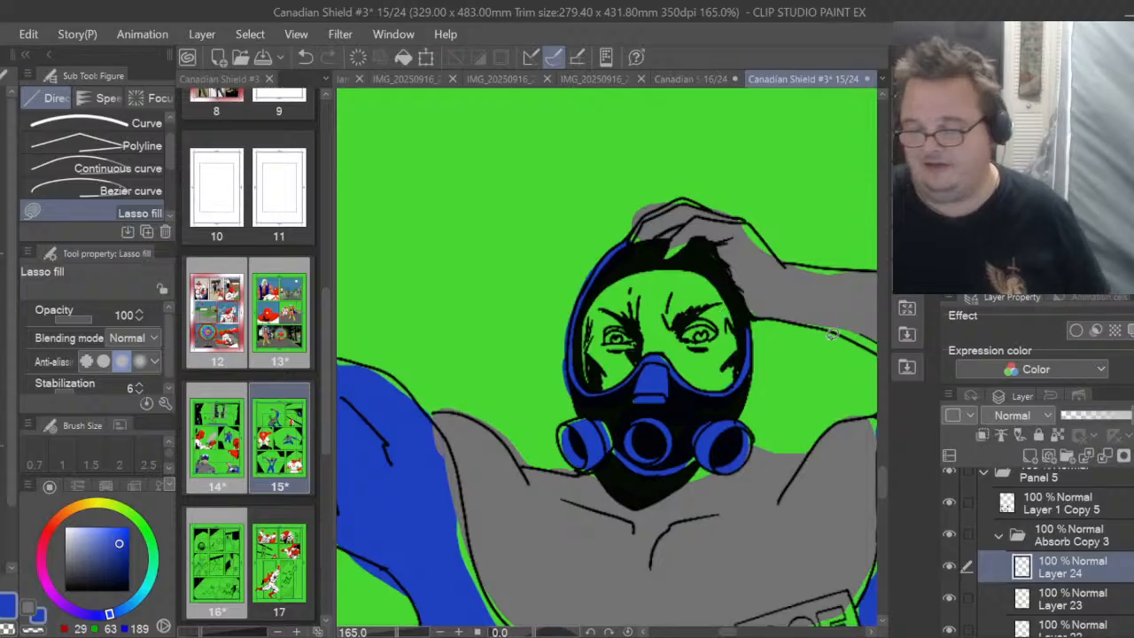
scroll(762, 349, "down", 6)
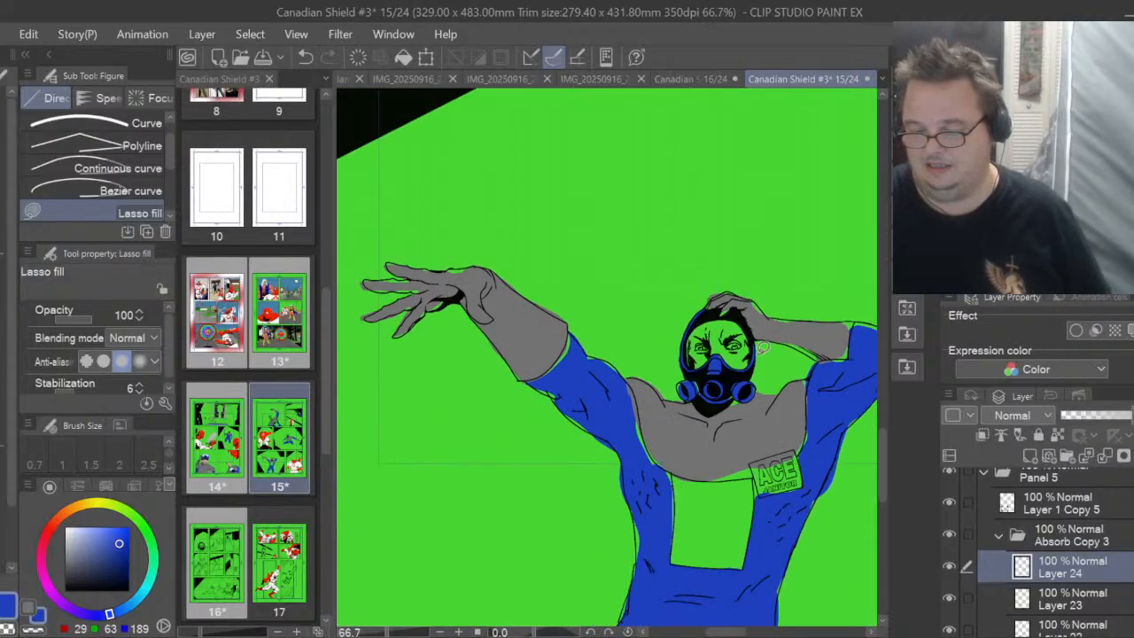
scroll(761, 348, "down", 2)
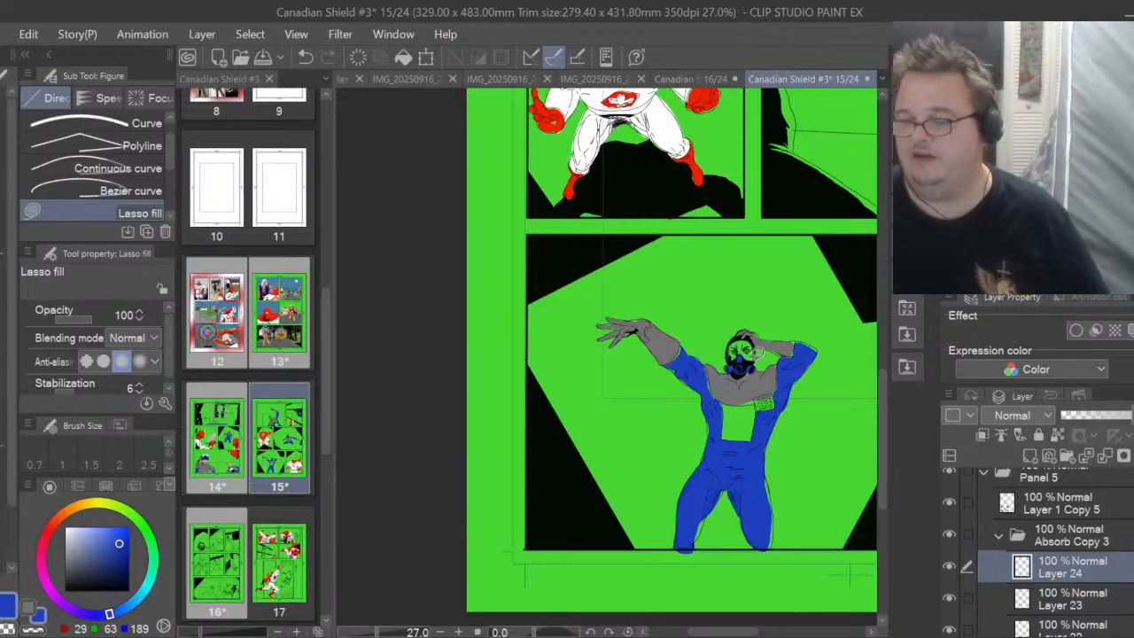
Look through the open reference images and open page 14 of Canadian Shield #3
left_click(680, 79)
left_click(602, 77)
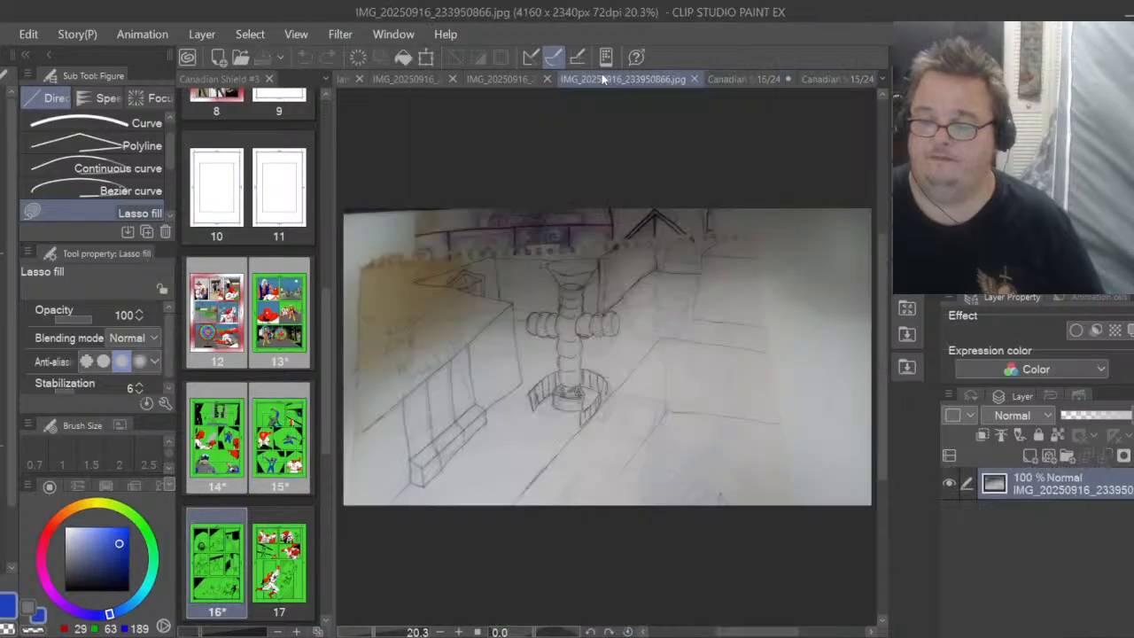
left_click(503, 79)
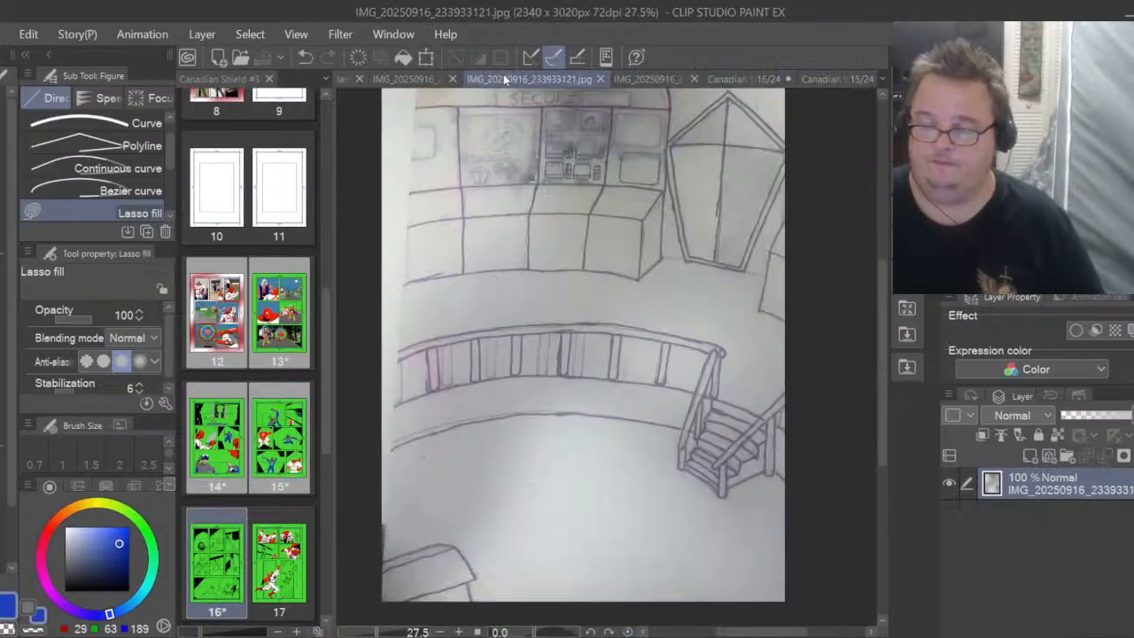
left_click(396, 74)
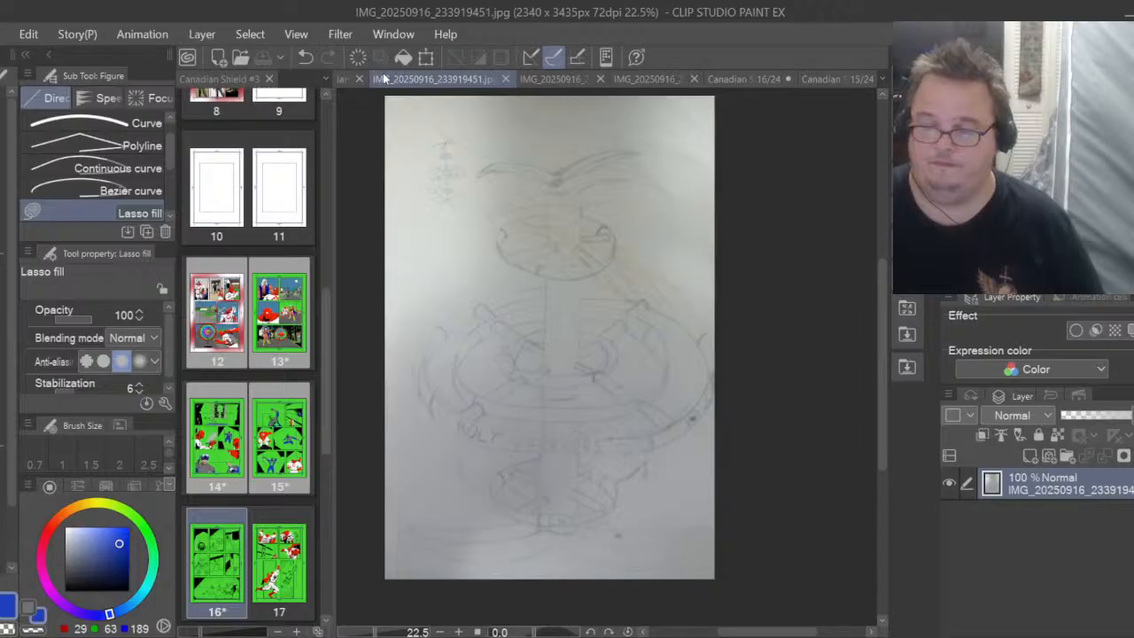
left_click(345, 80)
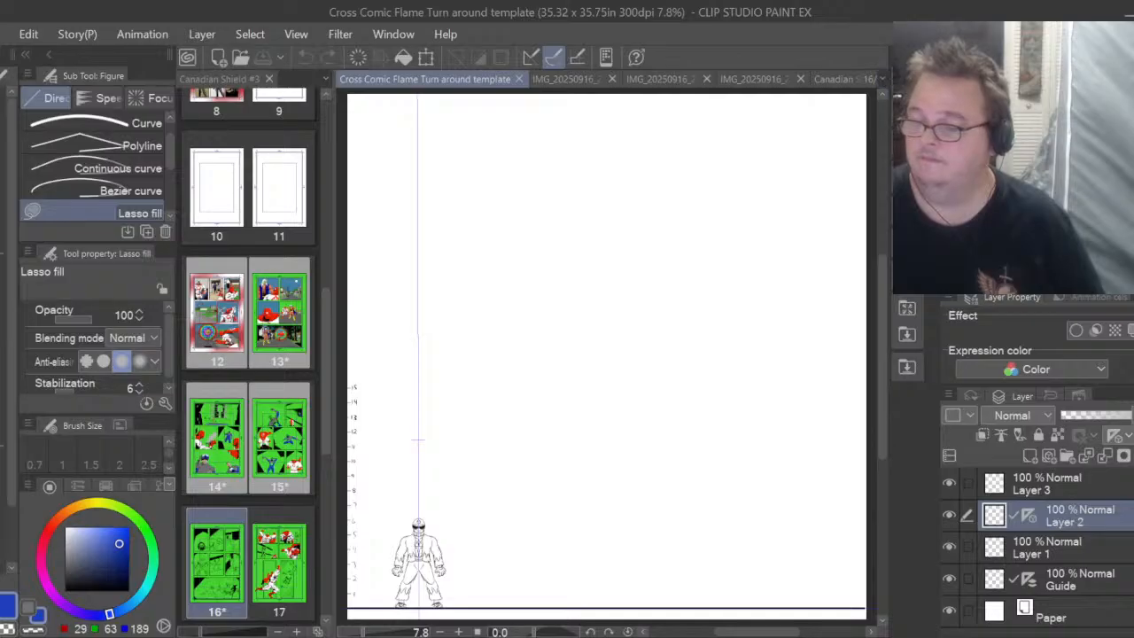
double_click(216, 436)
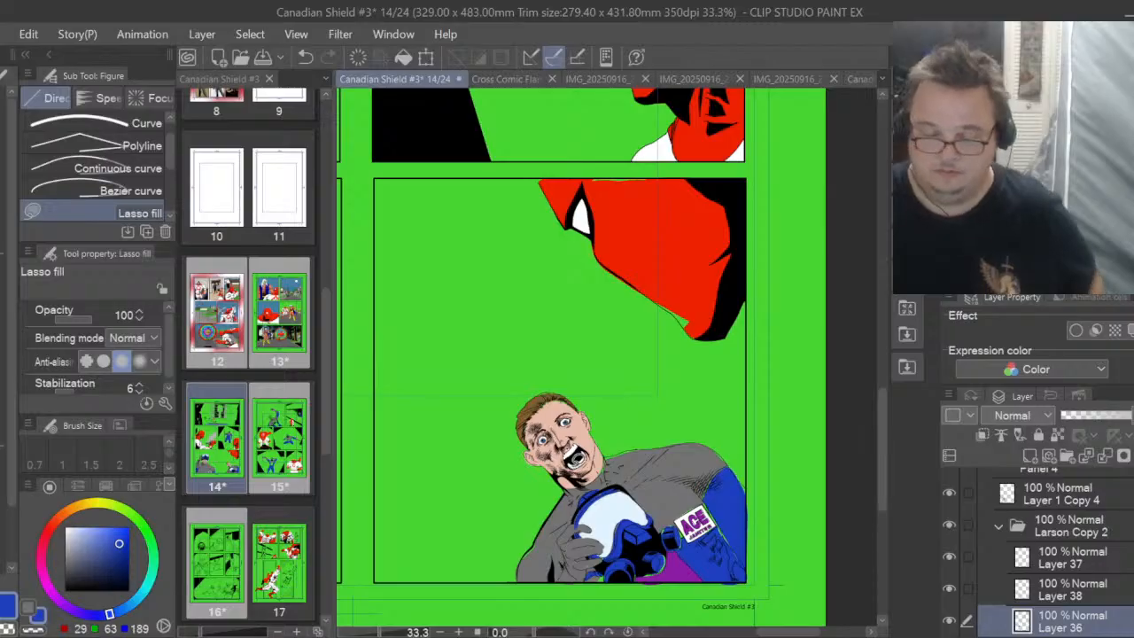
Sample the suit's purple (RGB 139, 29, 164) and the face's skin tone (RGB 232, 187, 169) from page 14's last panel
key("i")
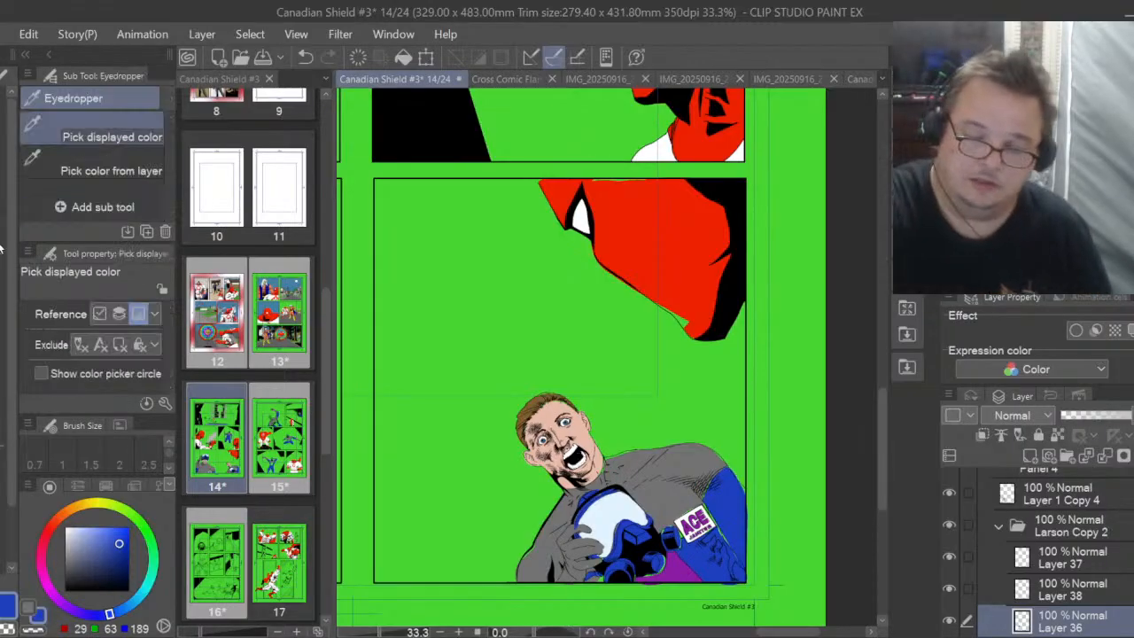
left_click(680, 569)
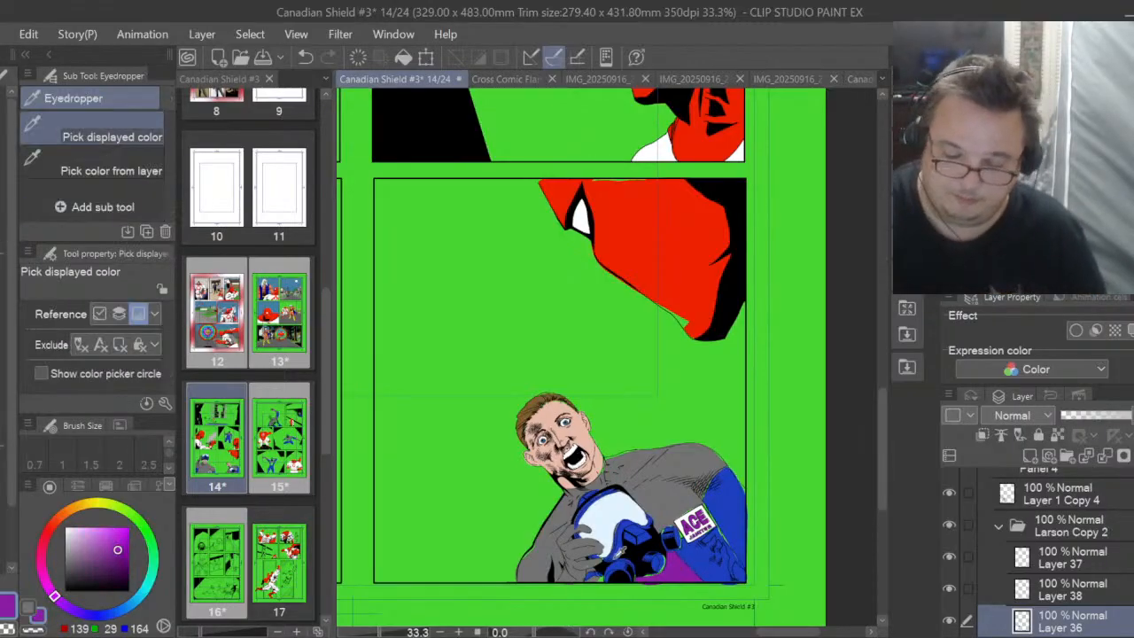
left_click(619, 554)
left_click(598, 422)
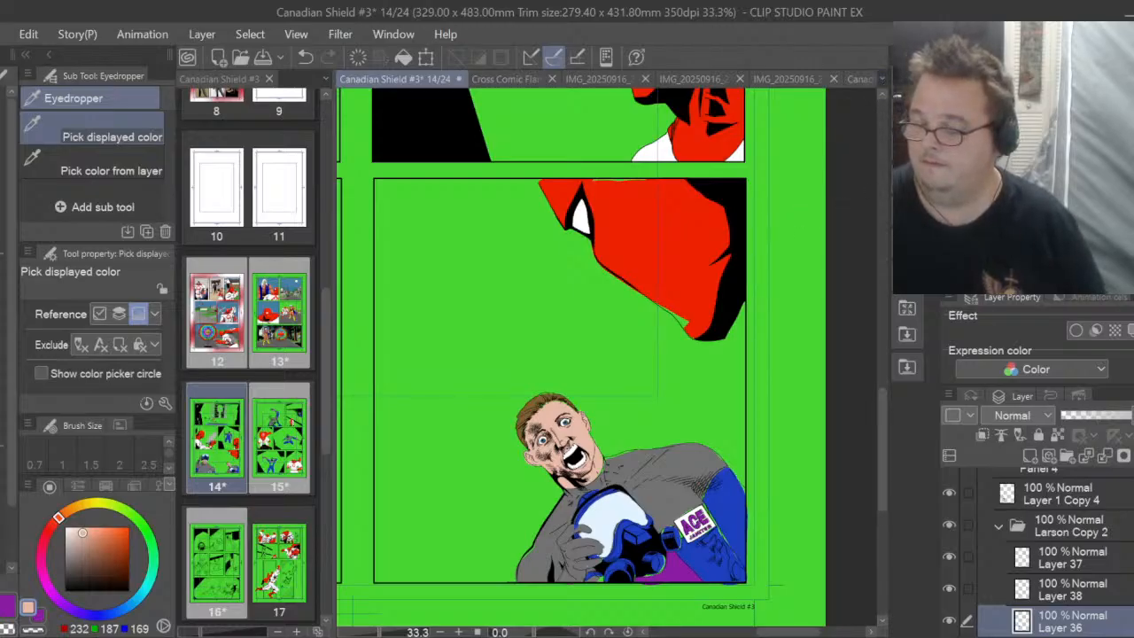
Reorder the open documents so page 15 sits right after the Cross Comic Flame template, and return to page 14
left_click(868, 79)
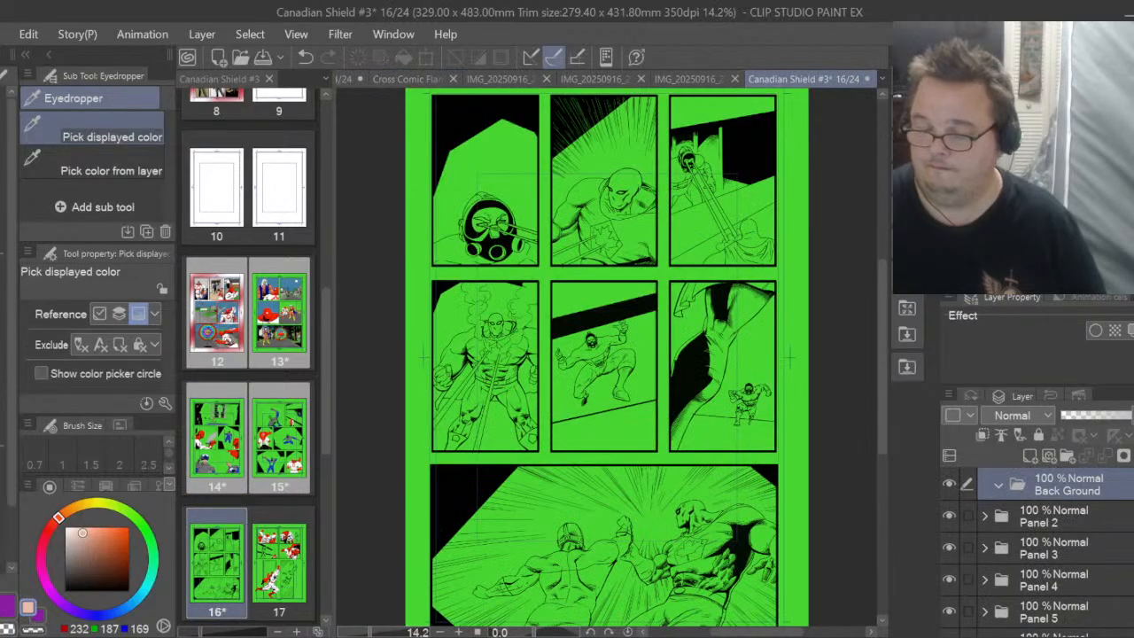
left_click(881, 82)
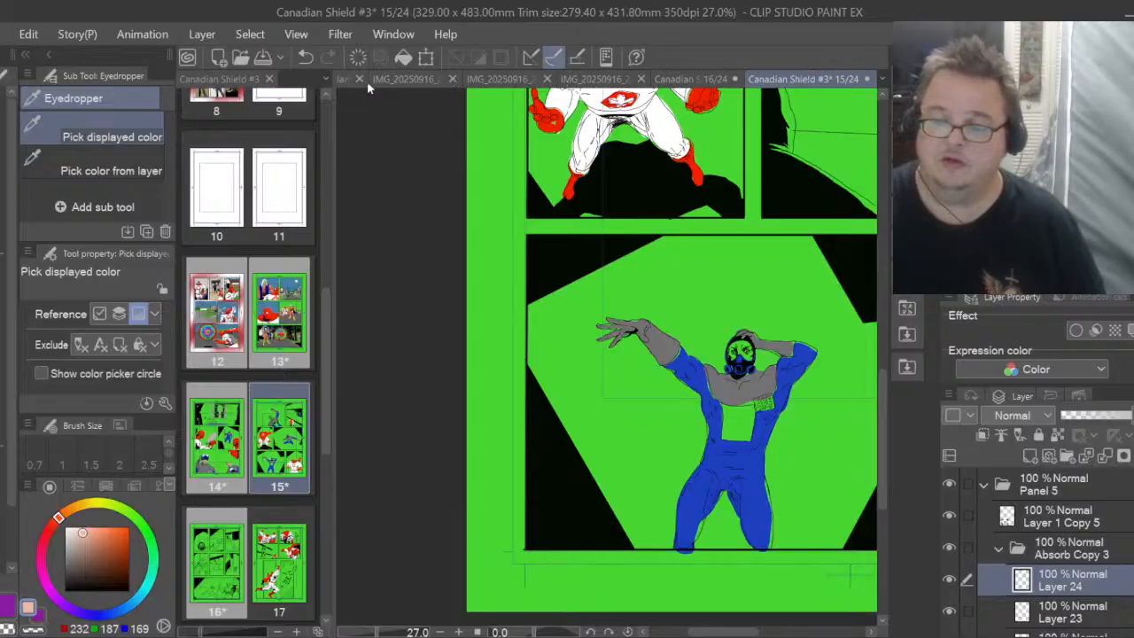
left_click_drag(366, 82, 367, 83)
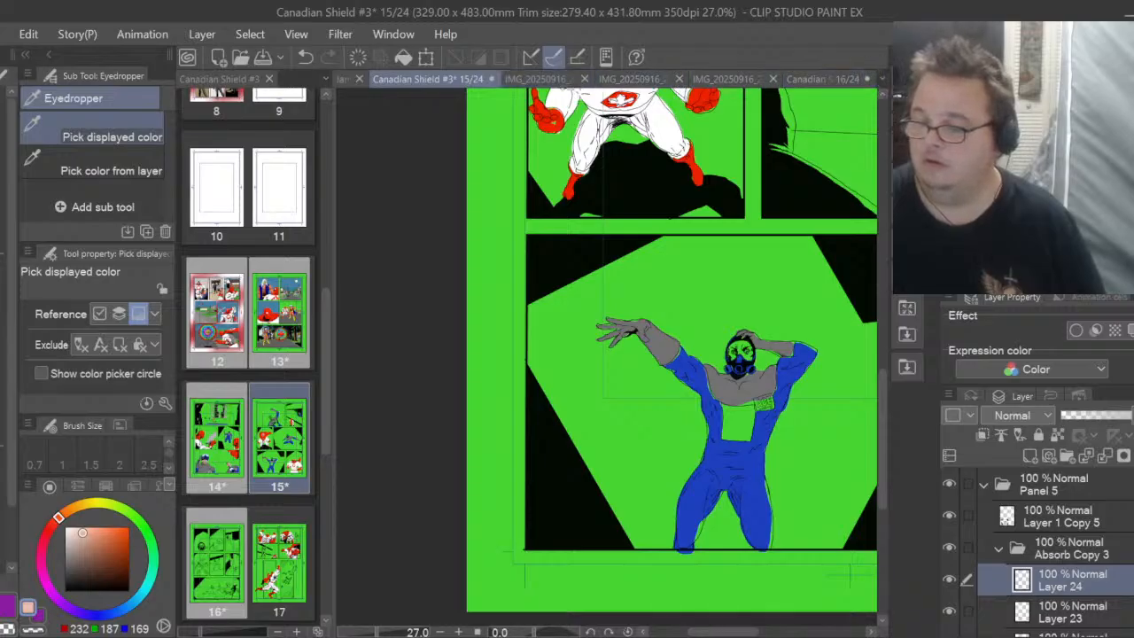
left_click(929, 97)
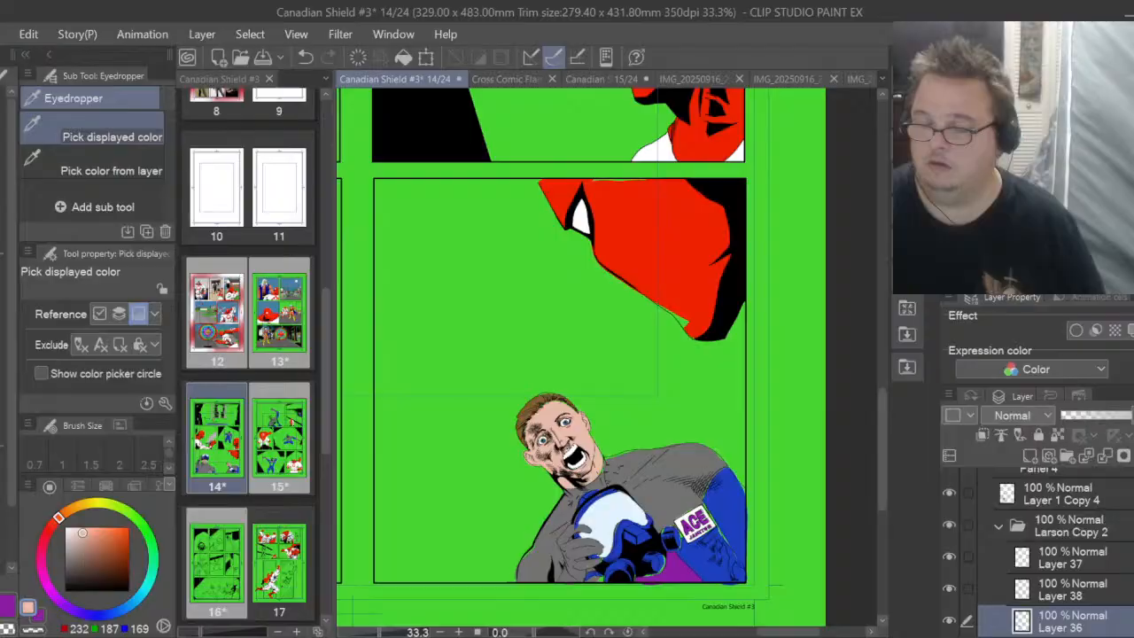
Reorder the open documents so page 15 sits right after page 14, and return to page 15
left_click(680, 78)
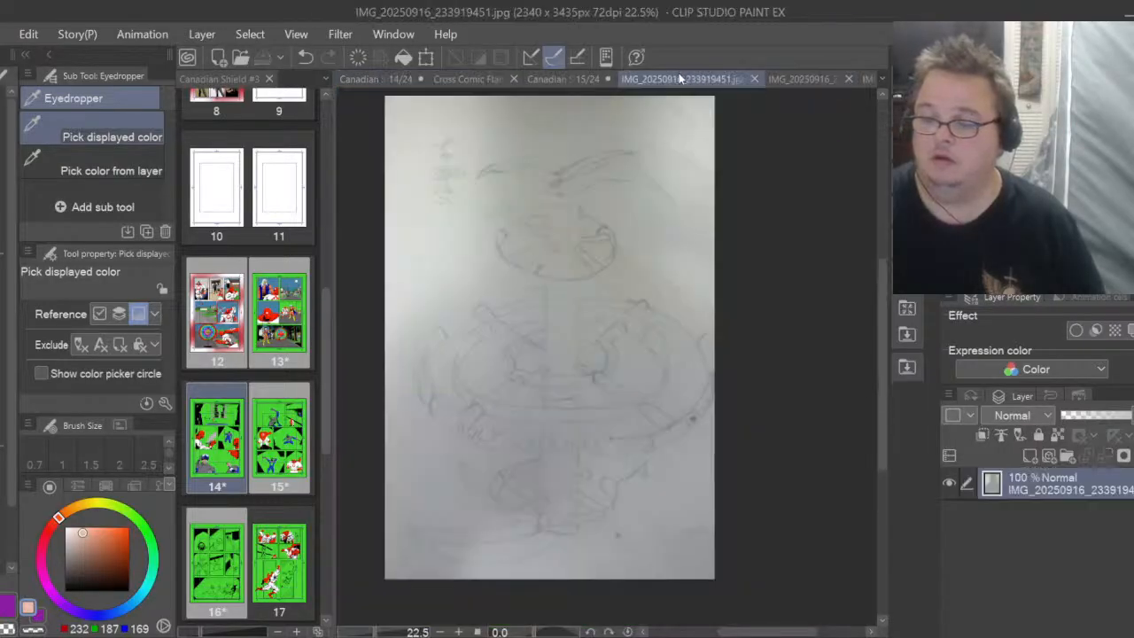
left_click(560, 78)
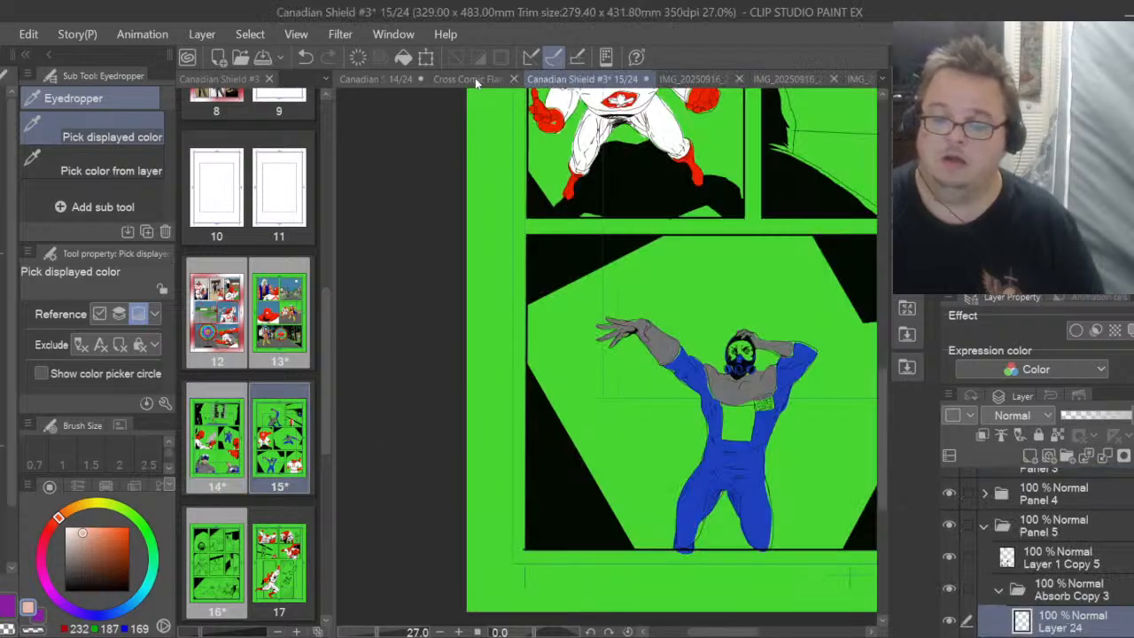
left_click(372, 80)
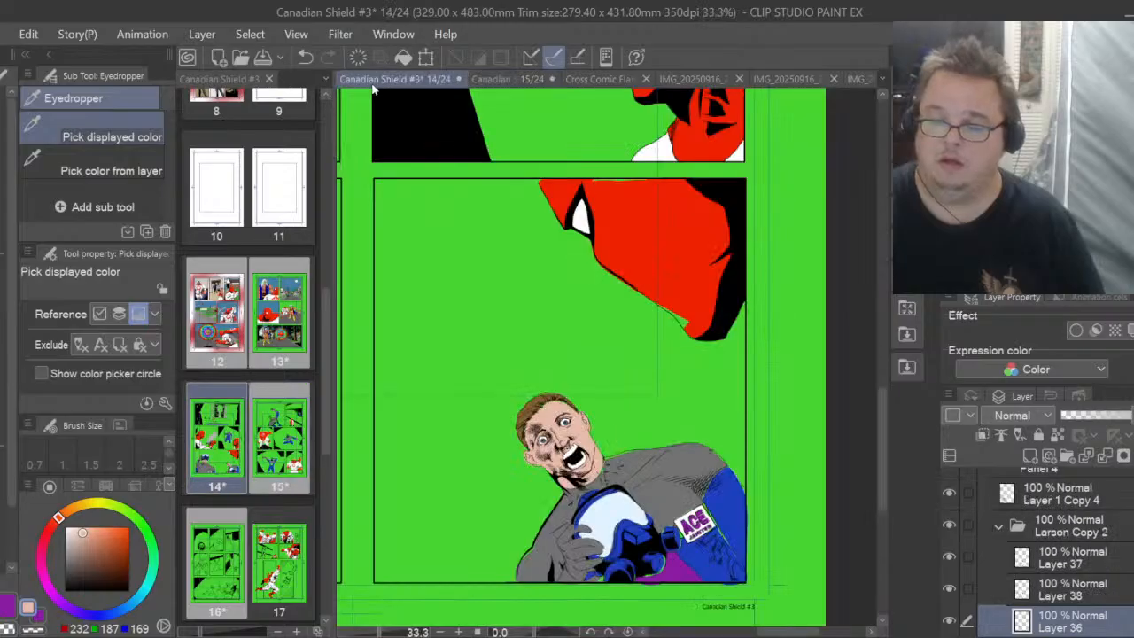
left_click(494, 80)
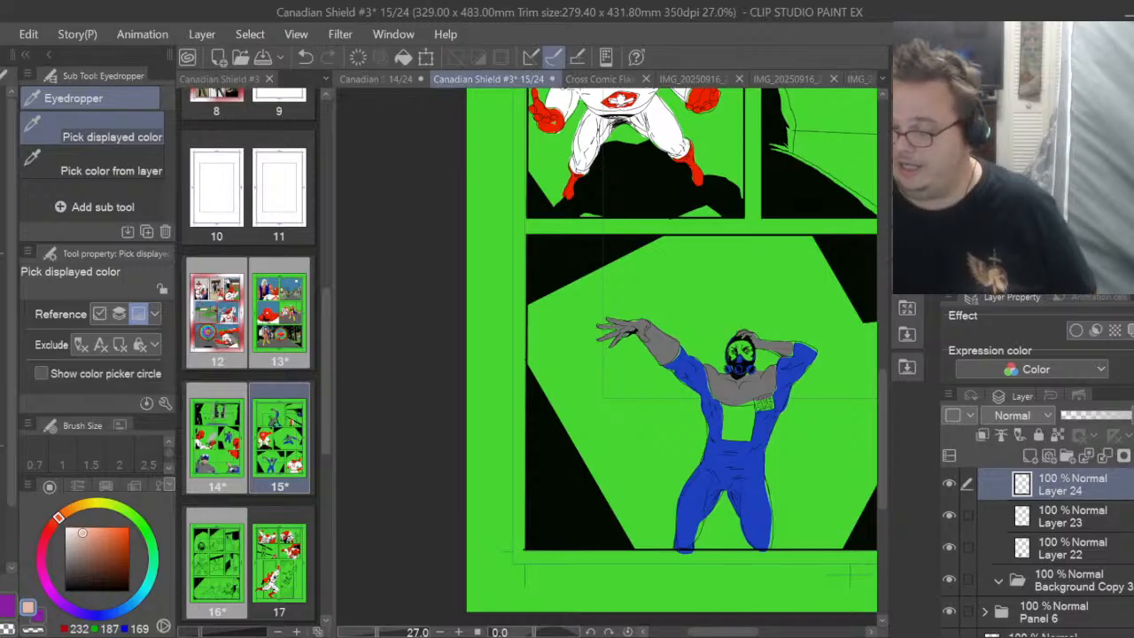
On a new layer above Layer 24, lasso fill Absorb's square torso area between the overall straps in Panel 5 with purple (RGB 139, 29, 164)
left_click(1031, 456)
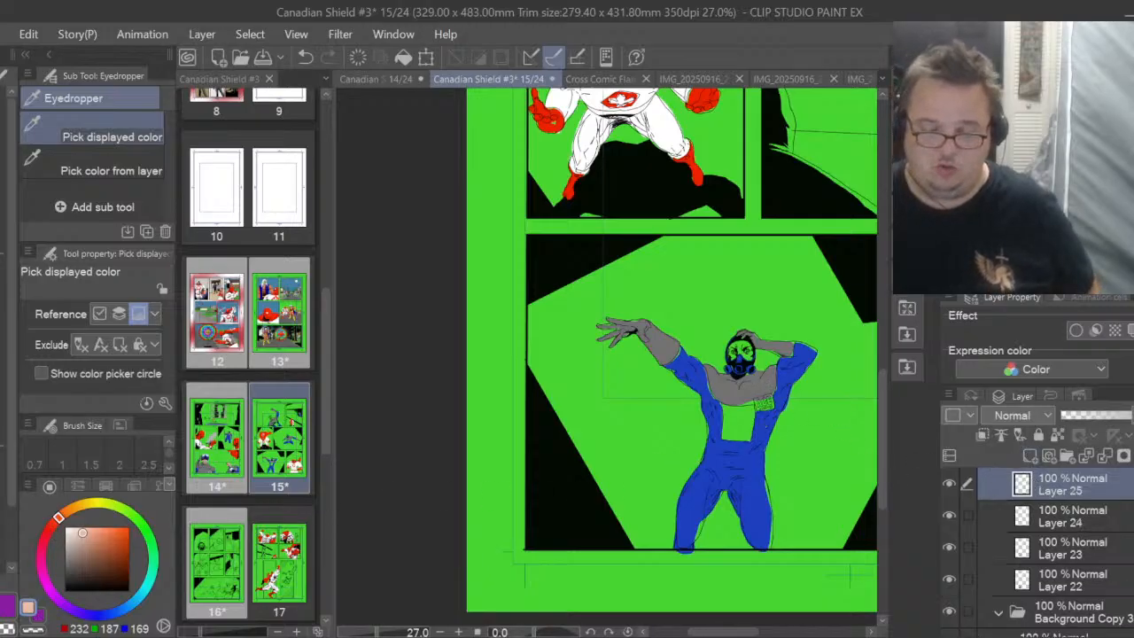
left_click(5, 607)
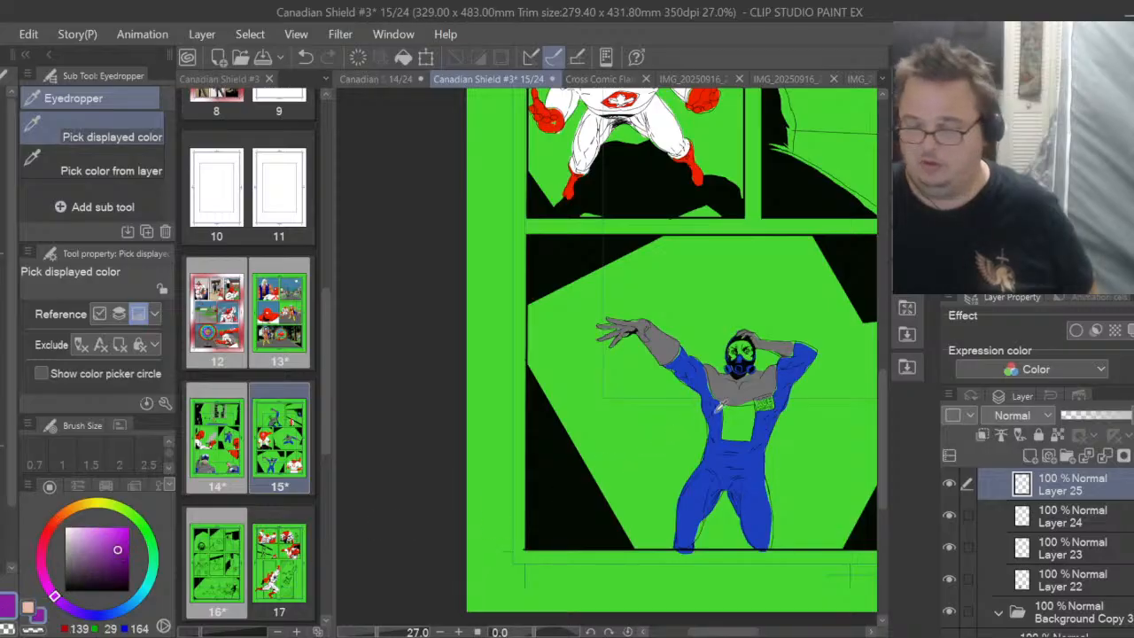
scroll(766, 454, "up", 1)
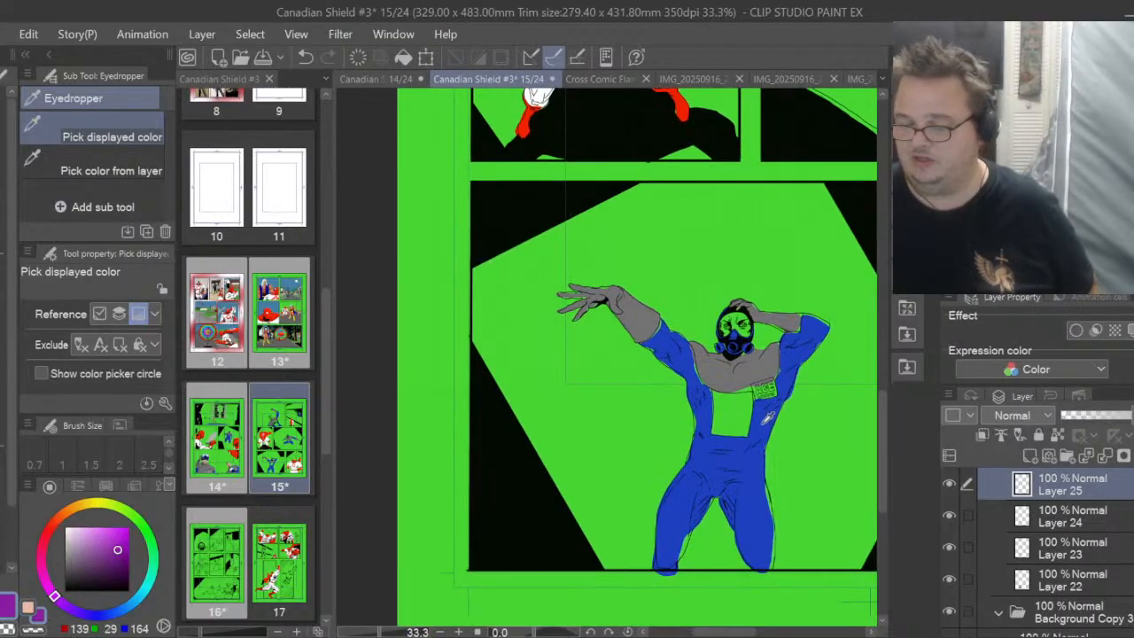
scroll(768, 417, "up", 4)
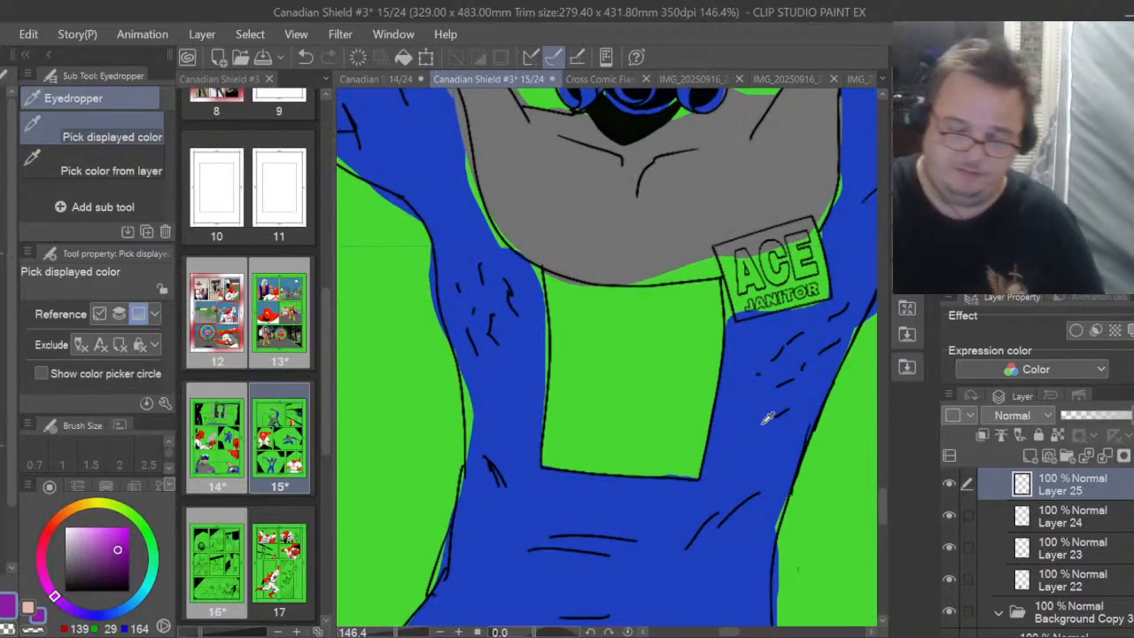
key("u")
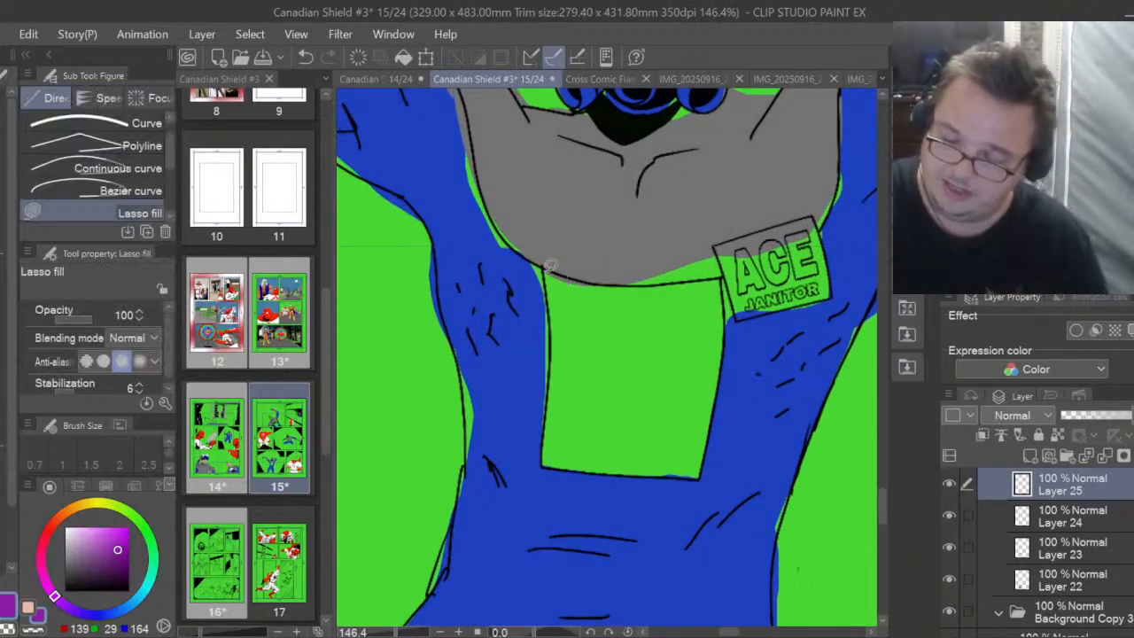
mouse_move(550, 264)
left_mouse_down()
mouse_move(548, 444)
mouse_move(586, 467)
mouse_move(682, 474)
mouse_move(709, 441)
mouse_move(722, 317)
left_mouse_up()
mouse_move(699, 274)
left_mouse_down()
mouse_move(594, 279)
mouse_move(558, 264)
left_mouse_up()
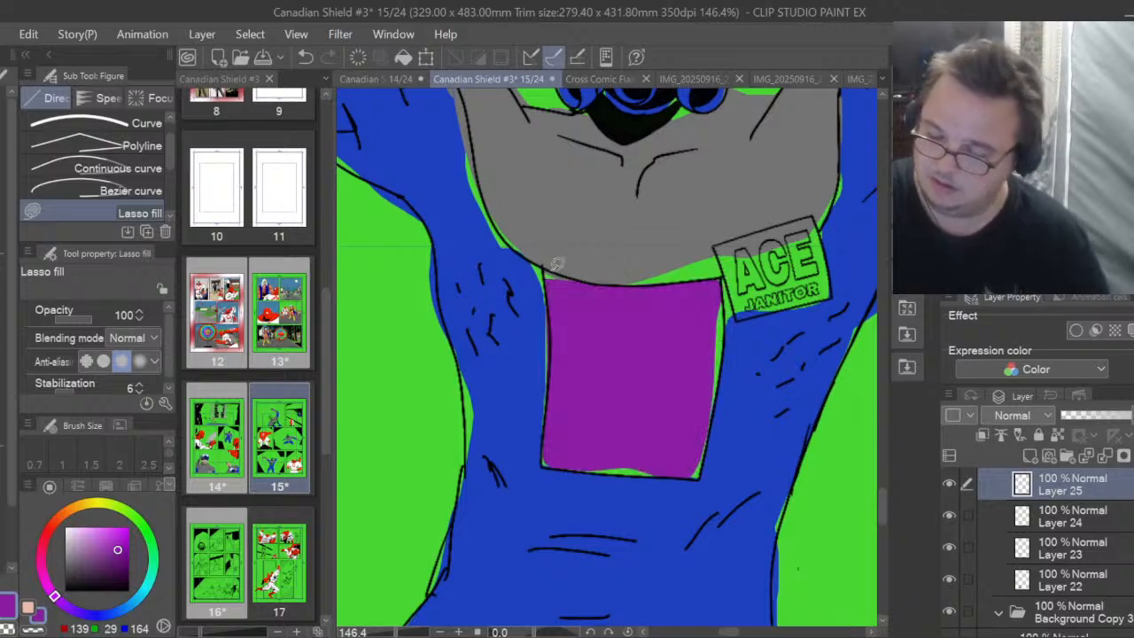
Add a layer above Layer 22 and lasso fill the face inside the Panel 5 mask with the skin tone (RGB 232, 187, 169)
left_click(1068, 580)
left_click(1029, 455)
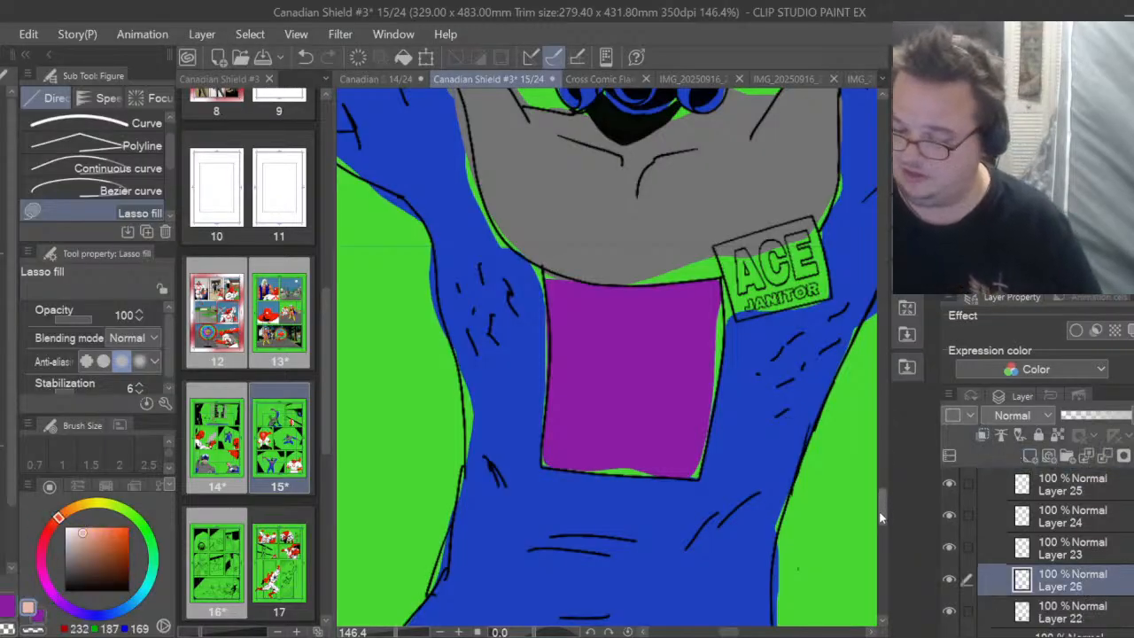
left_click_drag(881, 514, 880, 483)
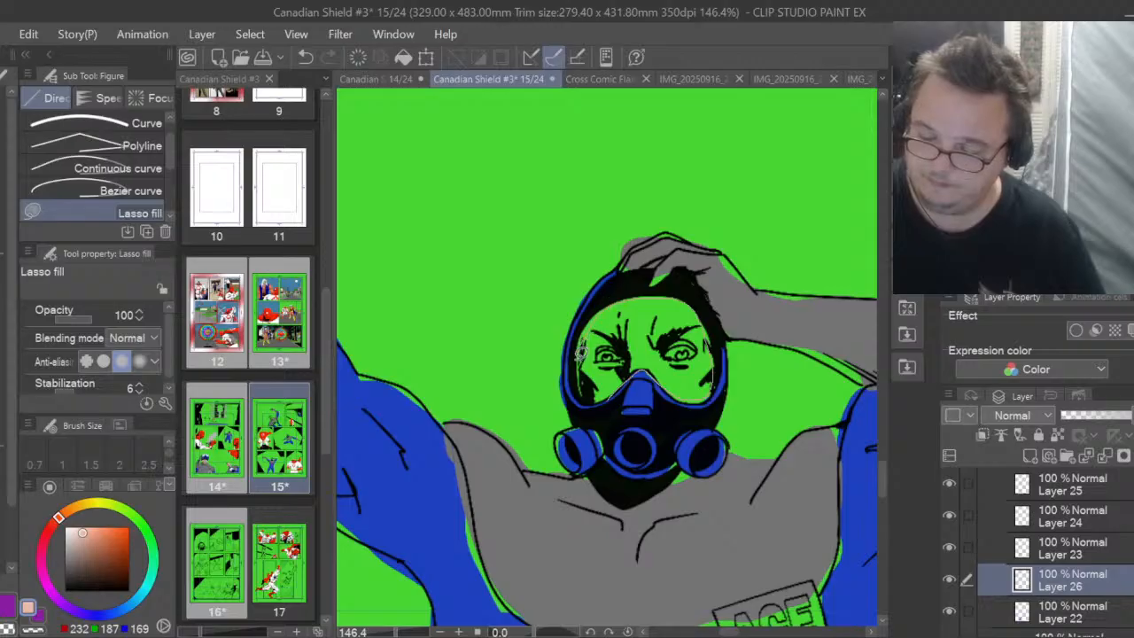
left_click_drag(581, 353, 583, 355)
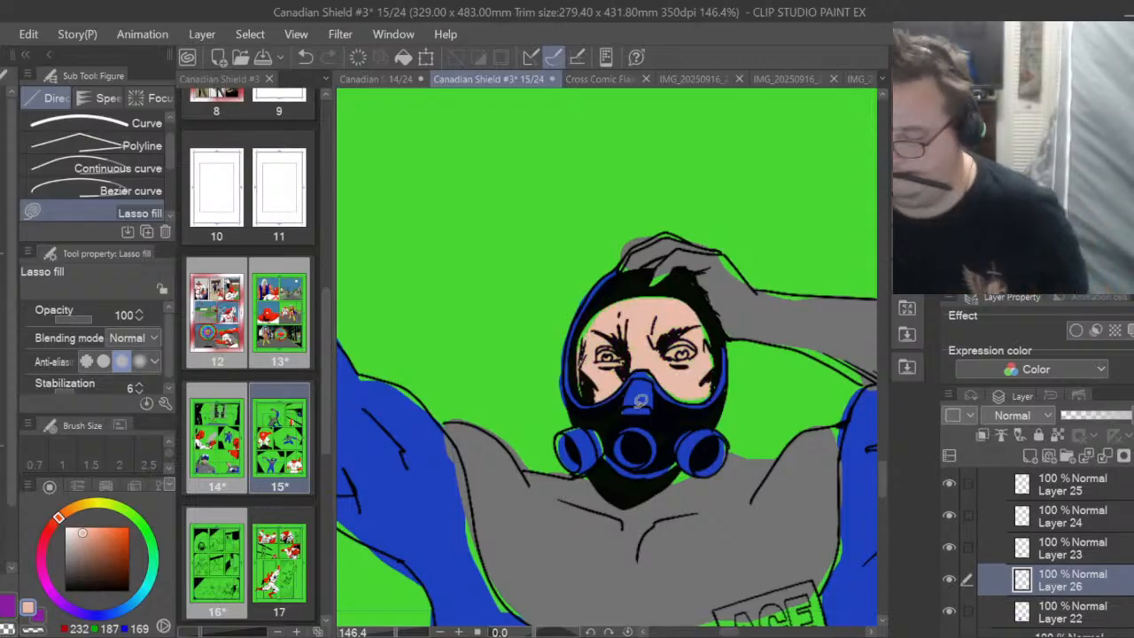
Collapse the Panel 5 folder, expand Panel 4 and select Layer 21 in its Absorb Copy 2 folder, with that panel's figure in view
scroll(641, 401, "down", 3)
scroll(640, 401, "down", 2)
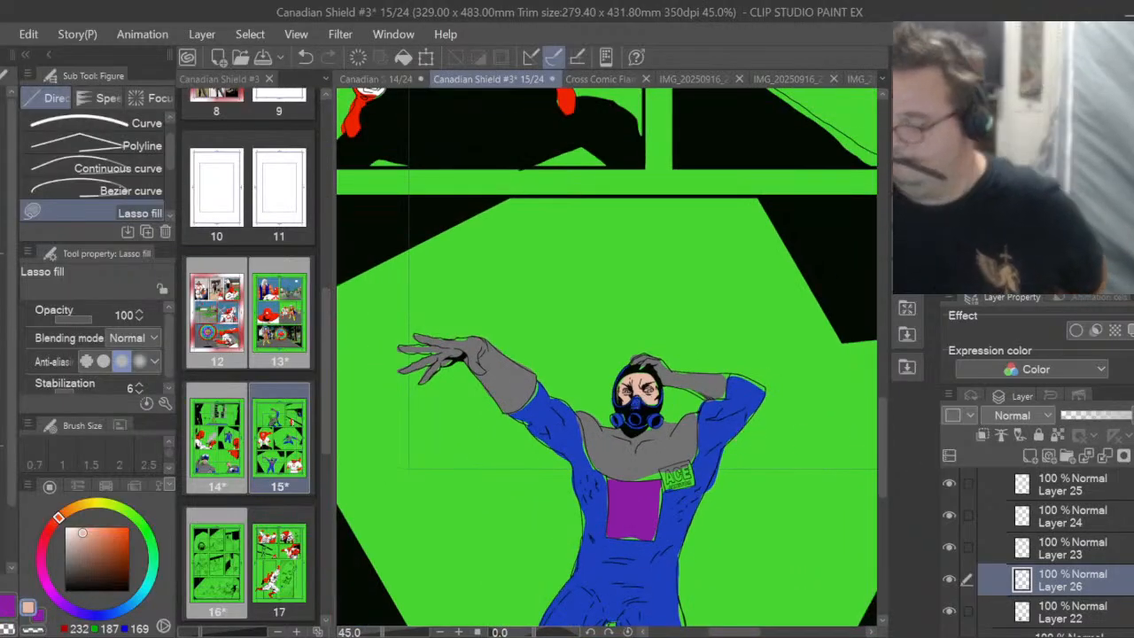
scroll(1036, 549, "up", 5)
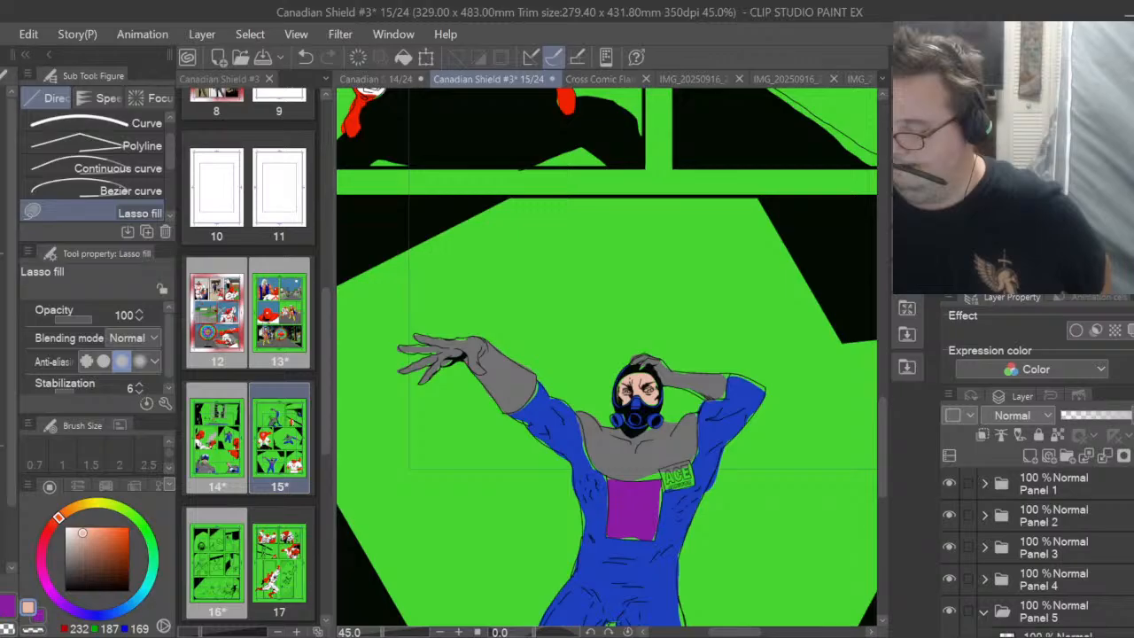
scroll(1037, 549, "down", 2)
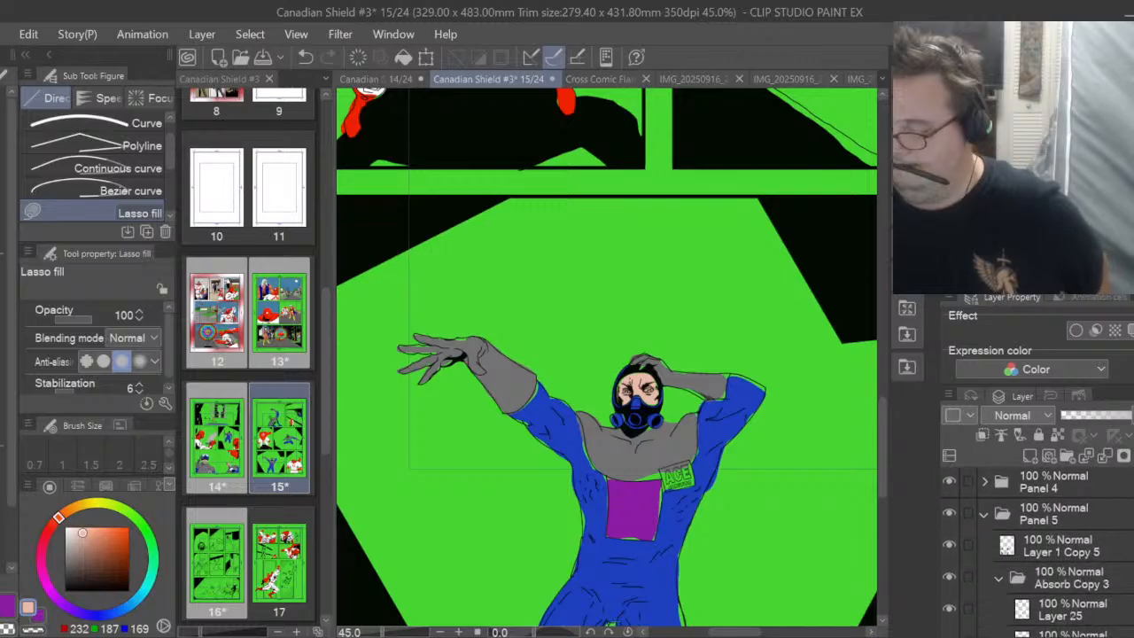
left_click(979, 522)
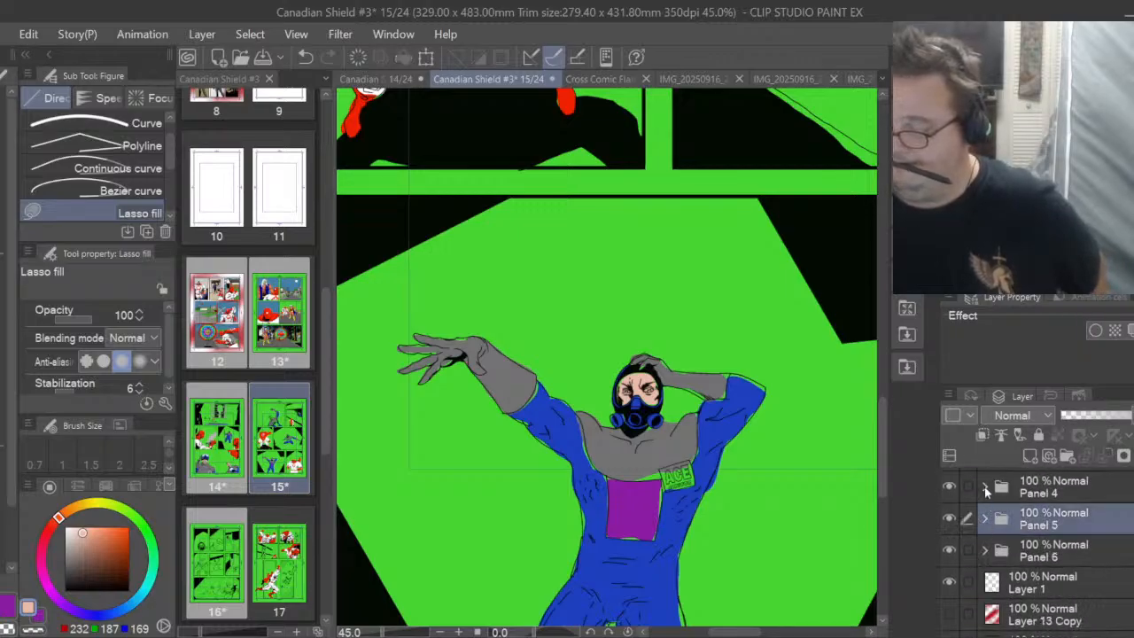
left_click(985, 487)
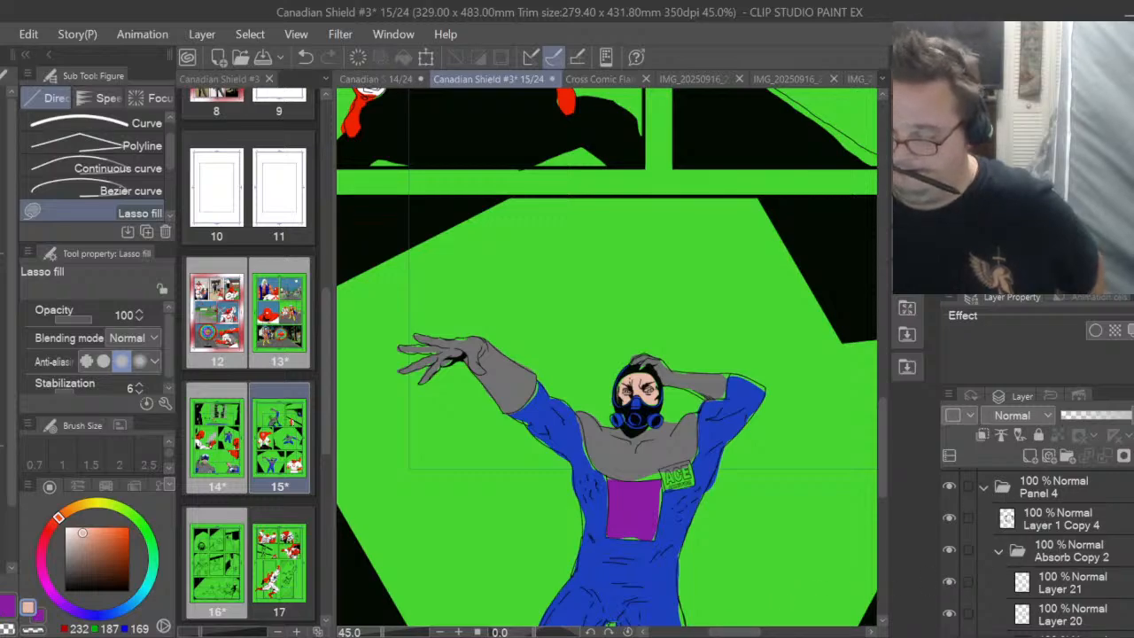
left_click_drag(709, 632, 758, 632)
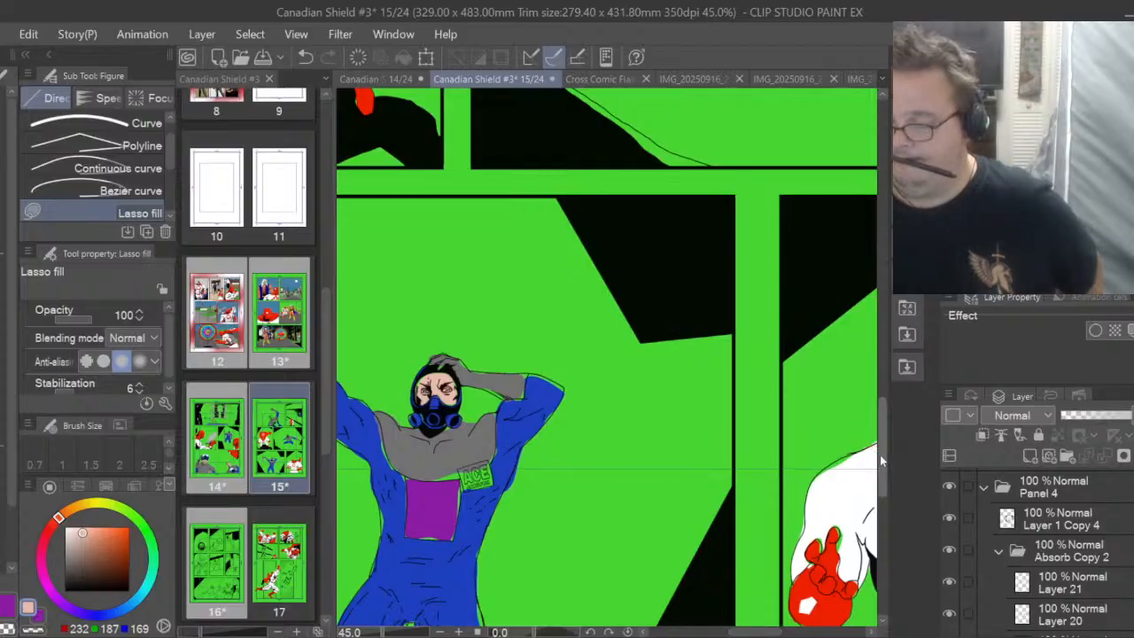
left_click_drag(880, 455, 885, 367)
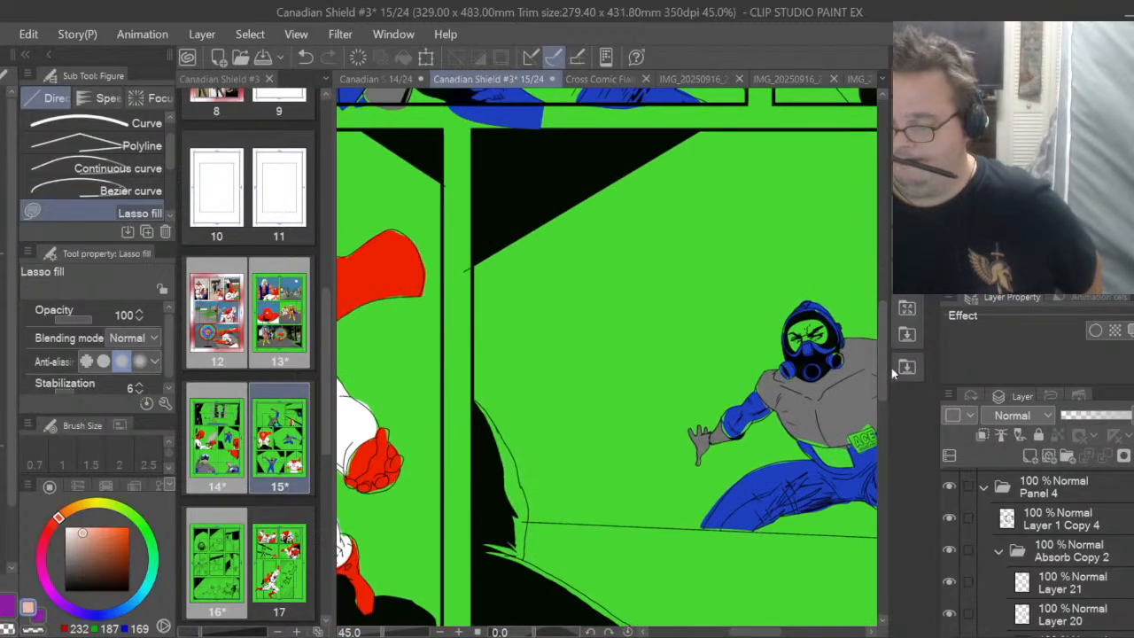
left_click_drag(758, 631, 777, 631)
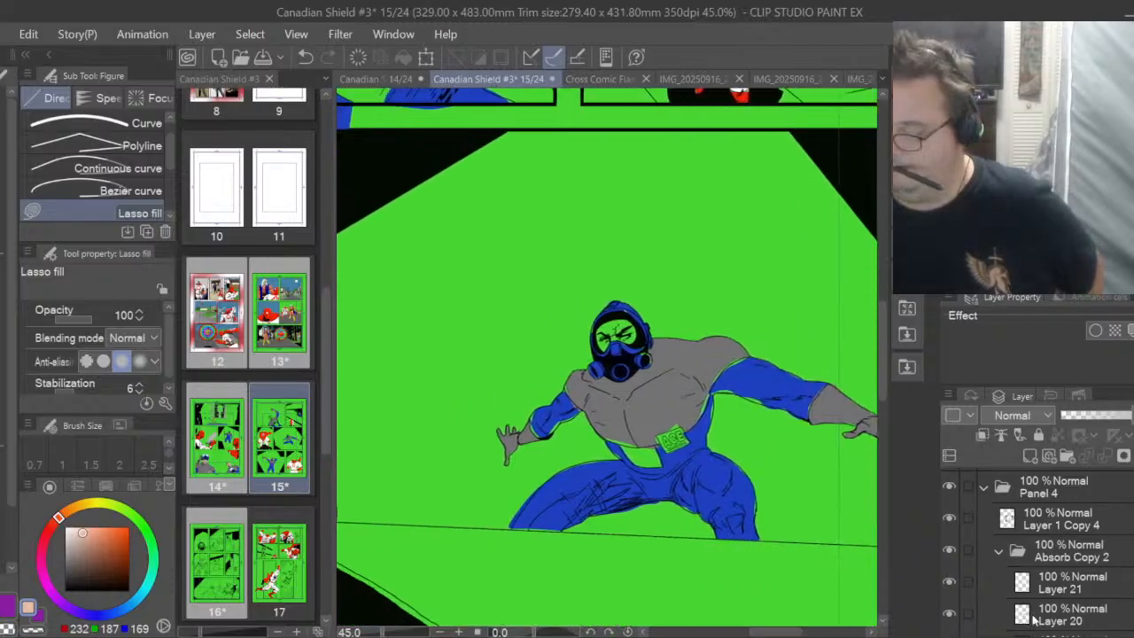
left_click(1079, 589)
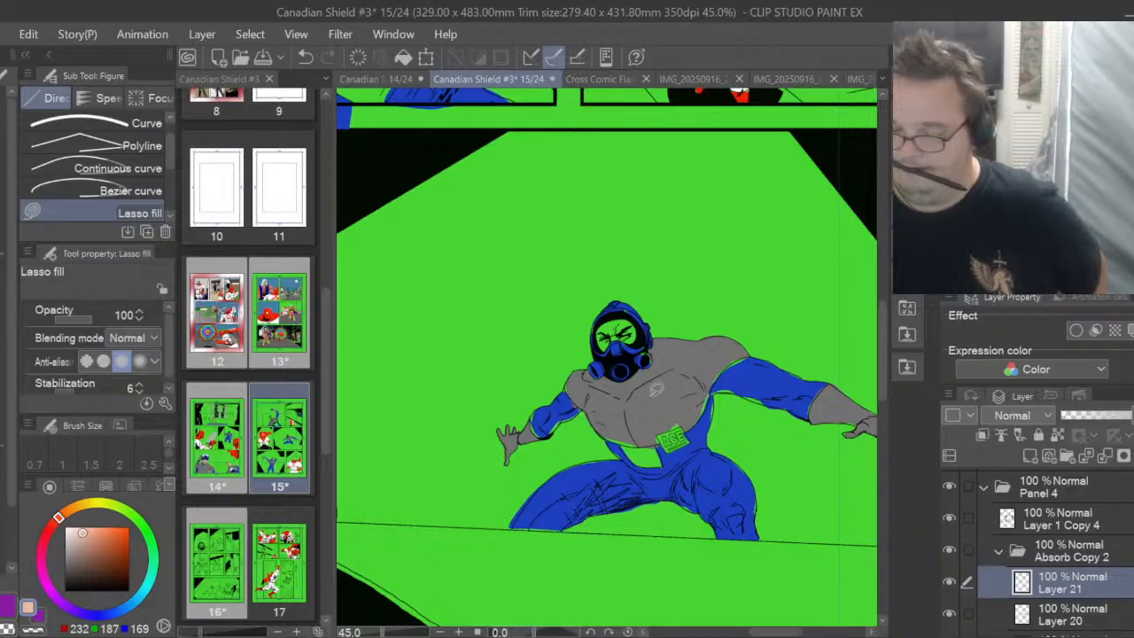
Add a layer, place it directly above Layer 19, and lasso fill the masked face in Panel 4 with the skin tone
scroll(666, 390, "up", 2)
scroll(666, 390, "up", 1)
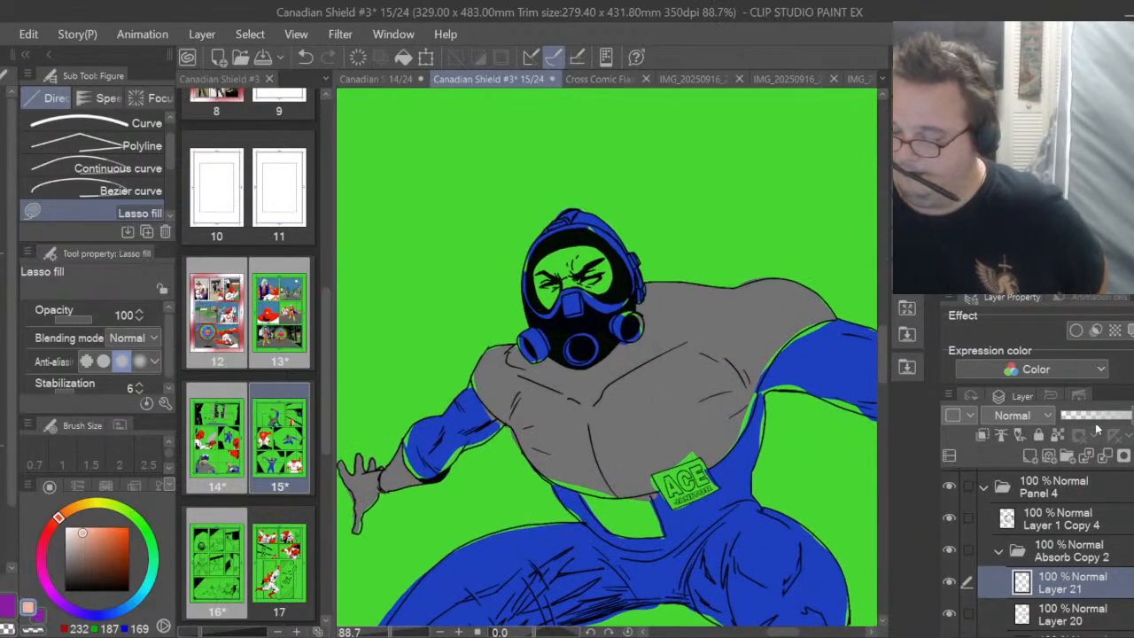
left_click(1029, 456)
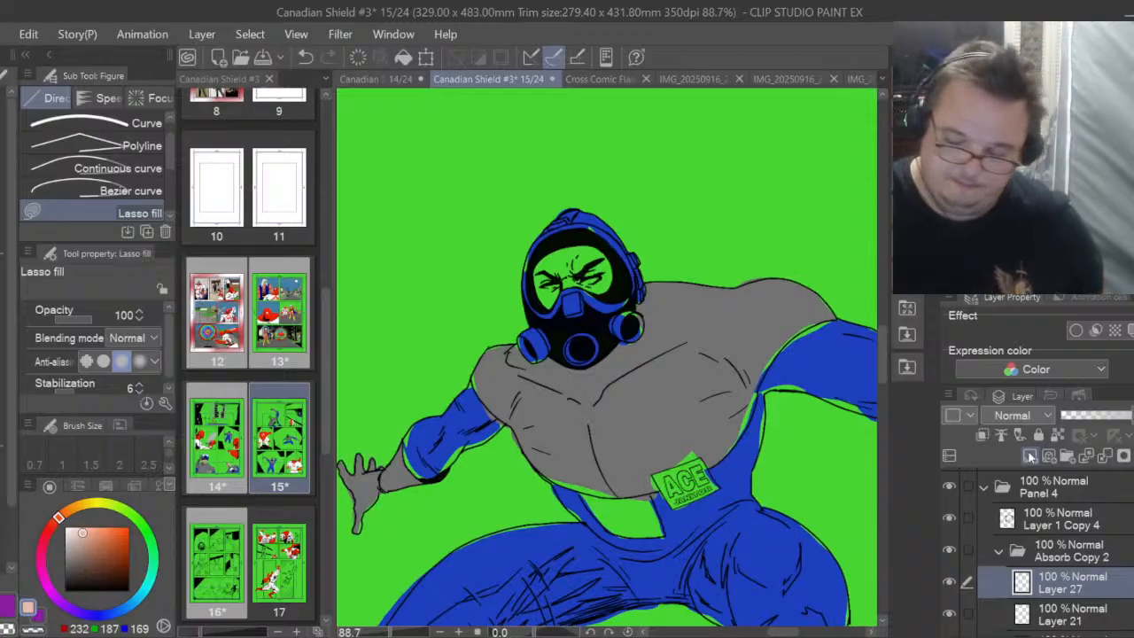
scroll(1037, 550, "down", 2)
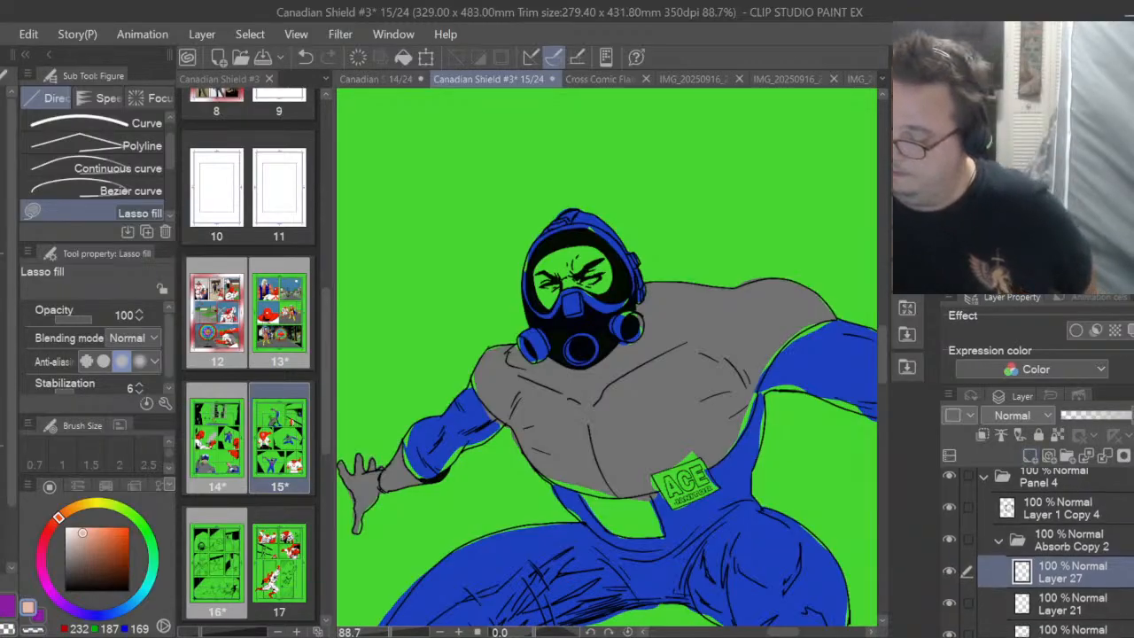
scroll(1037, 550, "down", 2)
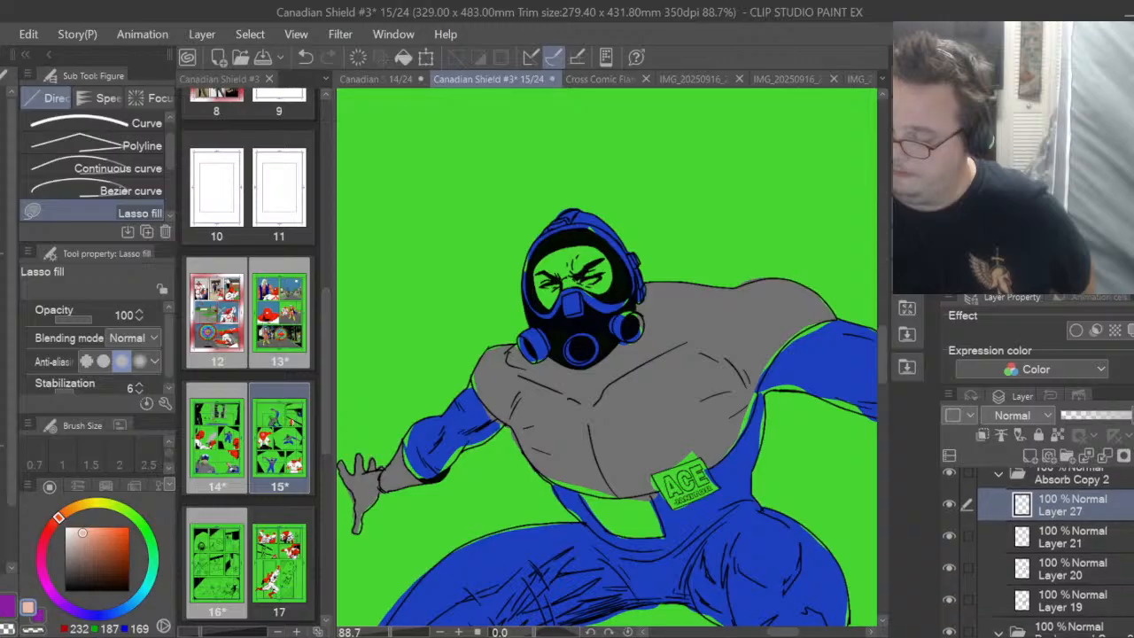
left_click_drag(1090, 476, 1088, 542)
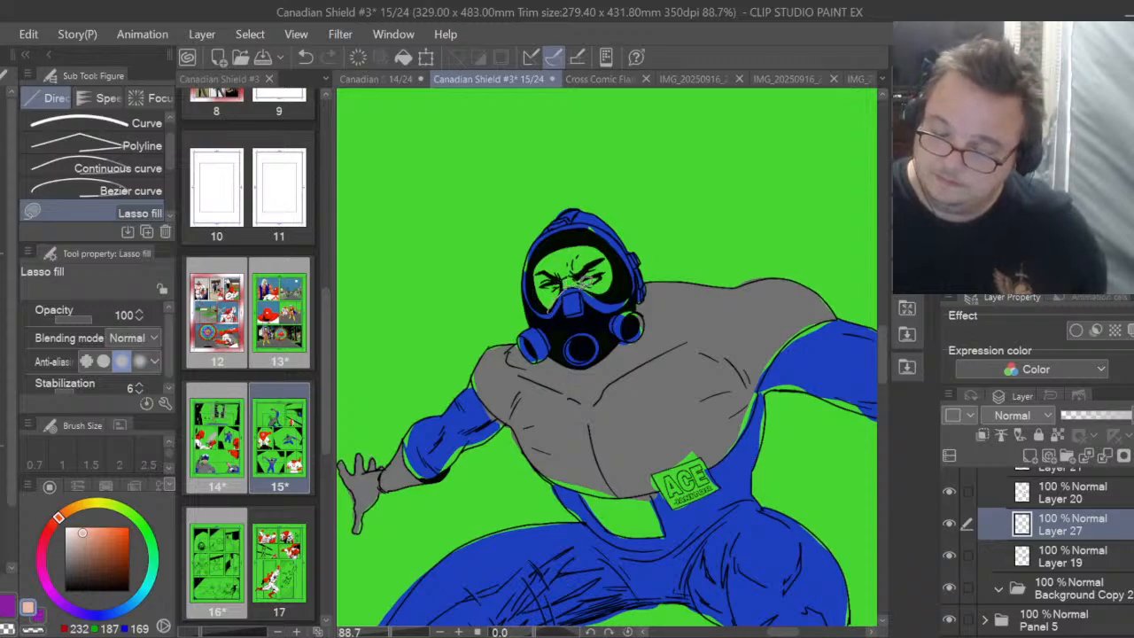
mouse_move(615, 282)
left_mouse_down()
mouse_move(611, 246)
mouse_move(563, 239)
mouse_move(535, 261)
mouse_move(547, 291)
mouse_move(574, 297)
left_mouse_up()
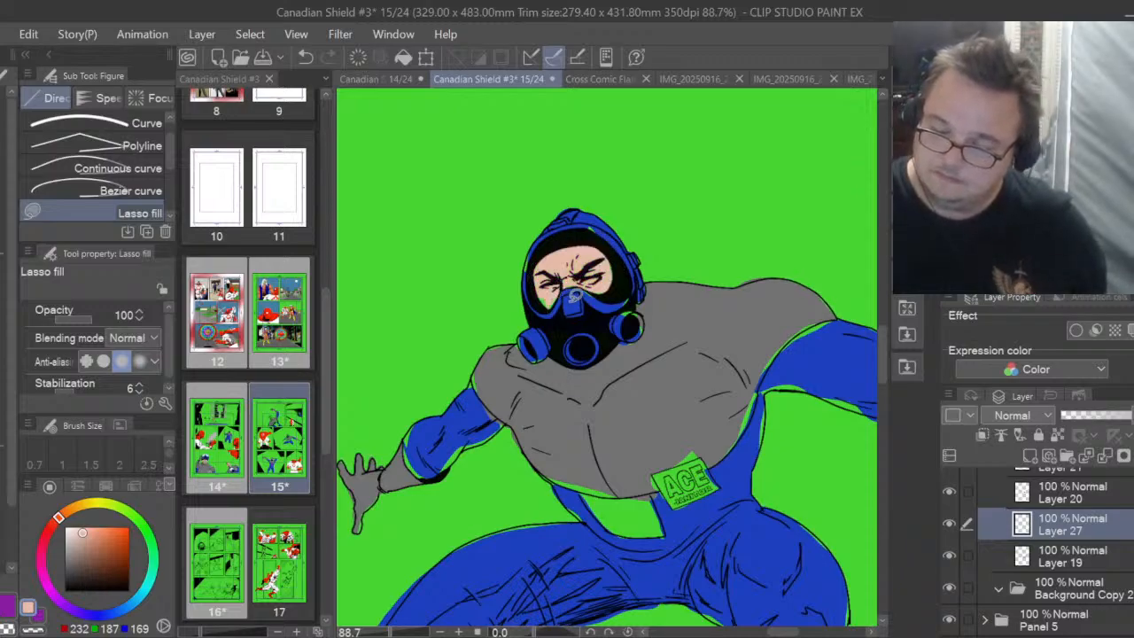
On another new layer above the skin layer, lasso fill the torso gap beside Absorb's ACE patch in Panel 4 with purple (RGB 139, 29, 164)
left_click(8, 607)
left_click(1031, 456)
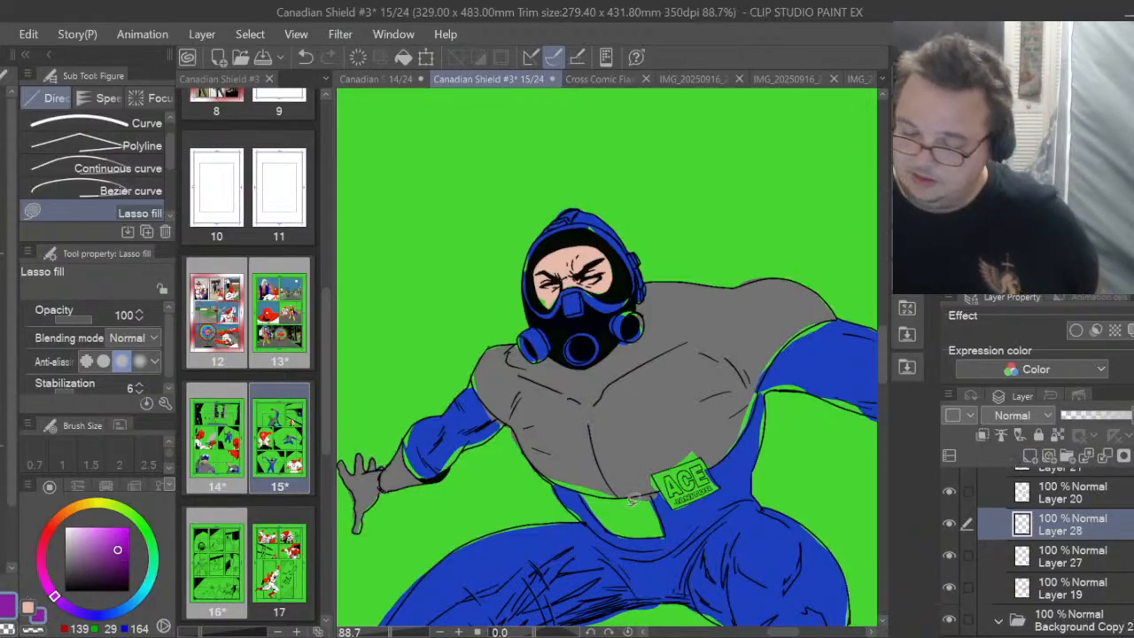
mouse_move(660, 521)
left_mouse_down()
mouse_move(647, 491)
mouse_move(589, 494)
mouse_move(637, 534)
mouse_move(661, 523)
left_mouse_up()
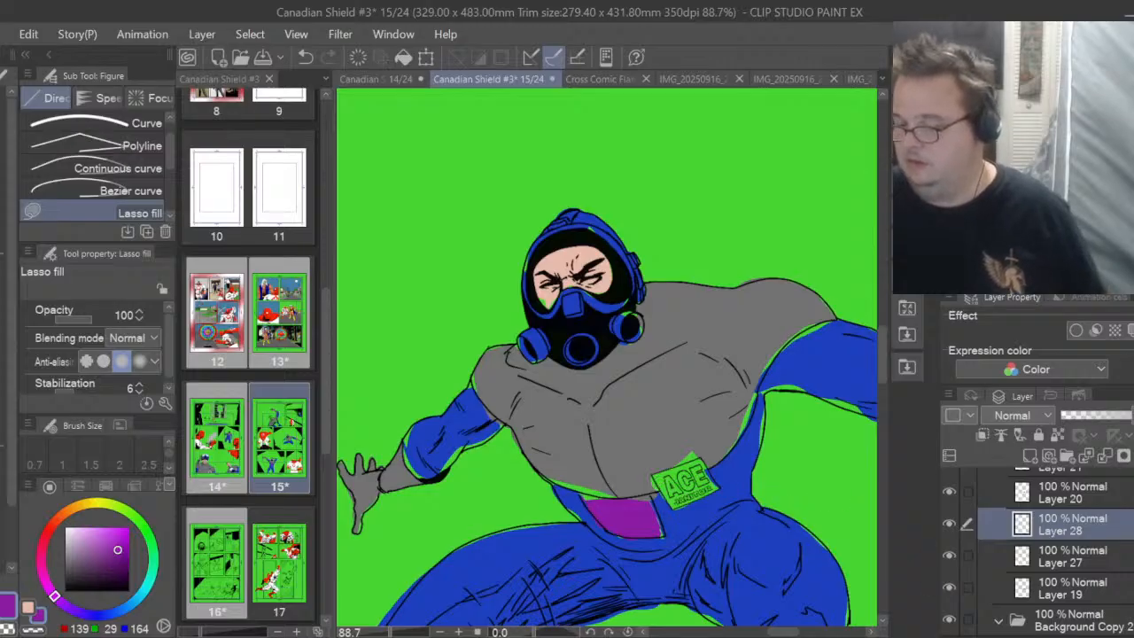
Collapse the Panel 4 folder, expand Panel 2 and select Layer 16 in its Absorb folder, with that panel's figure in view
scroll(1036, 549, "up", 3)
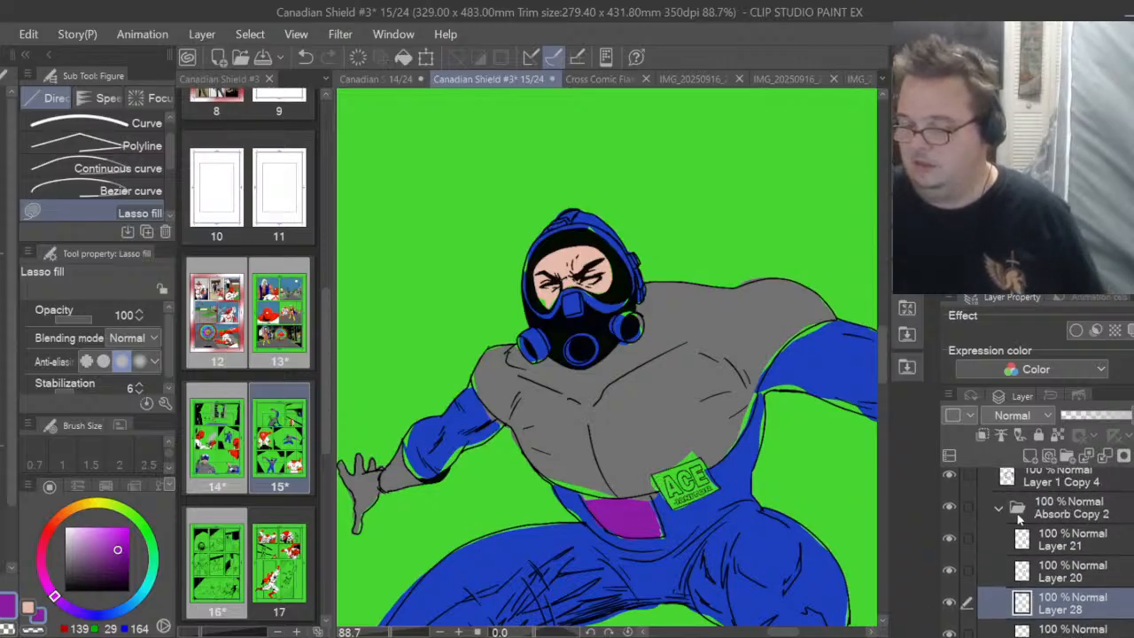
scroll(1032, 514, "up", 5)
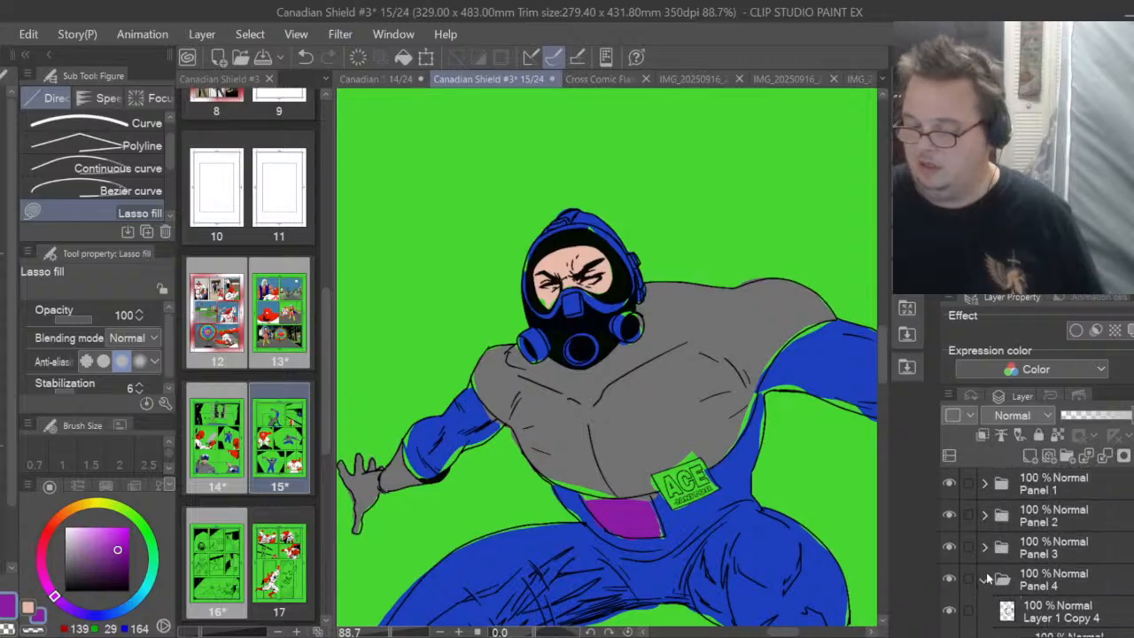
left_click(987, 578)
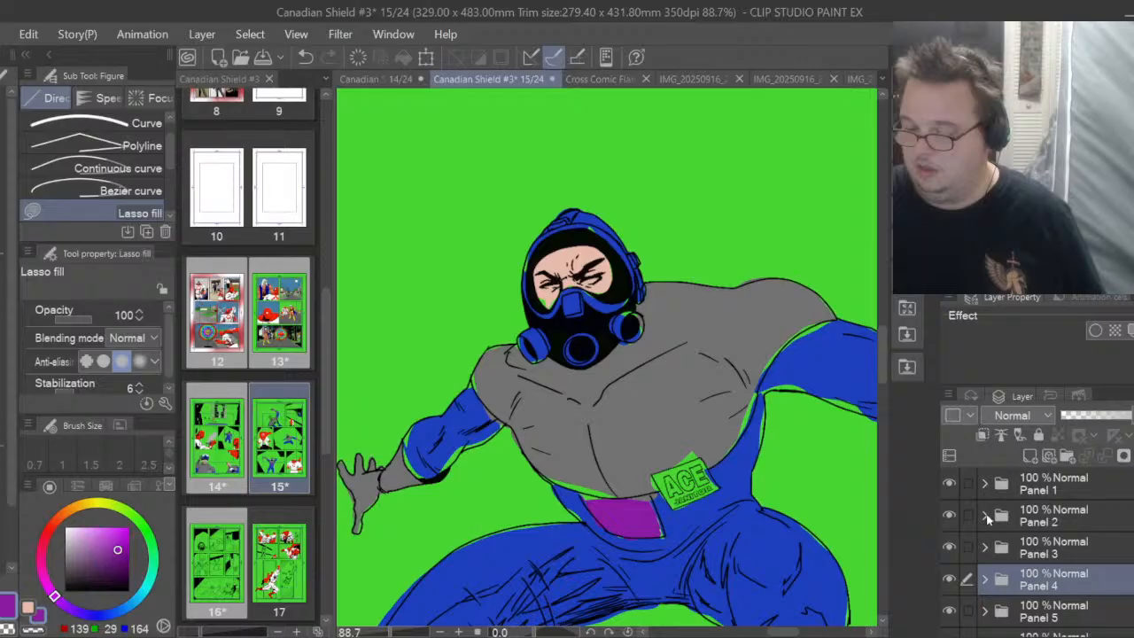
left_click(987, 515)
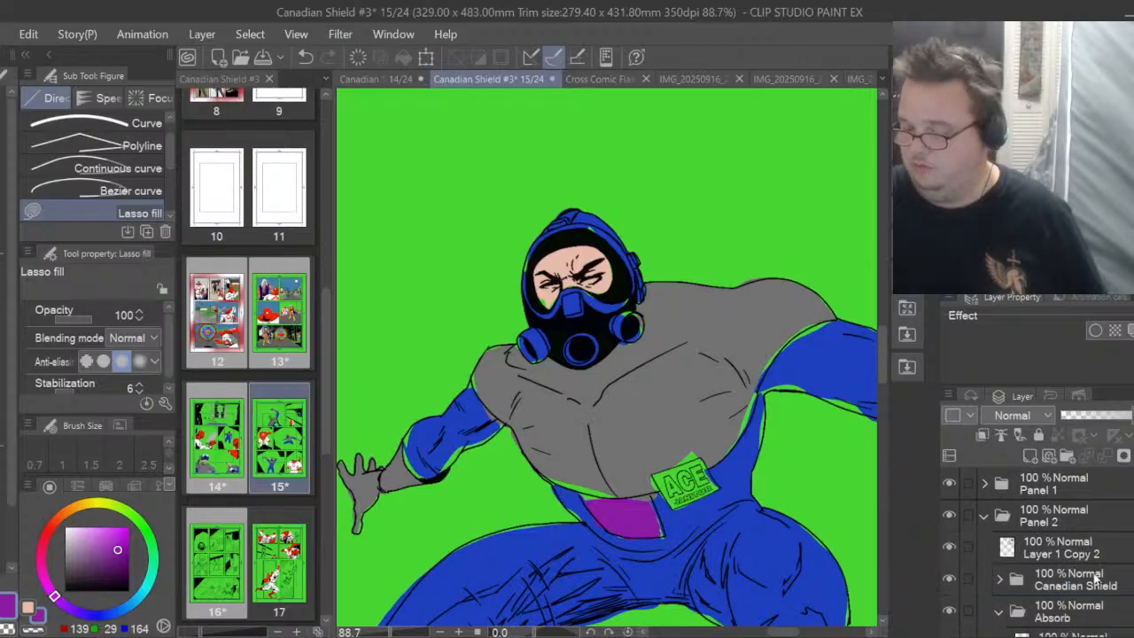
scroll(1032, 549, "down", 5)
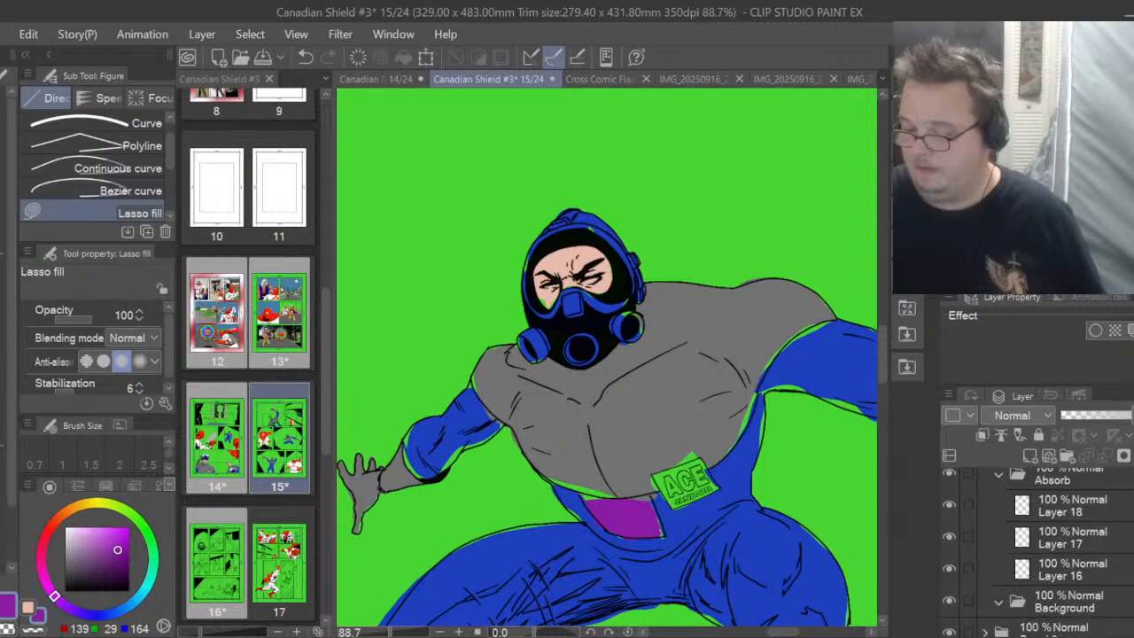
left_click(1121, 584)
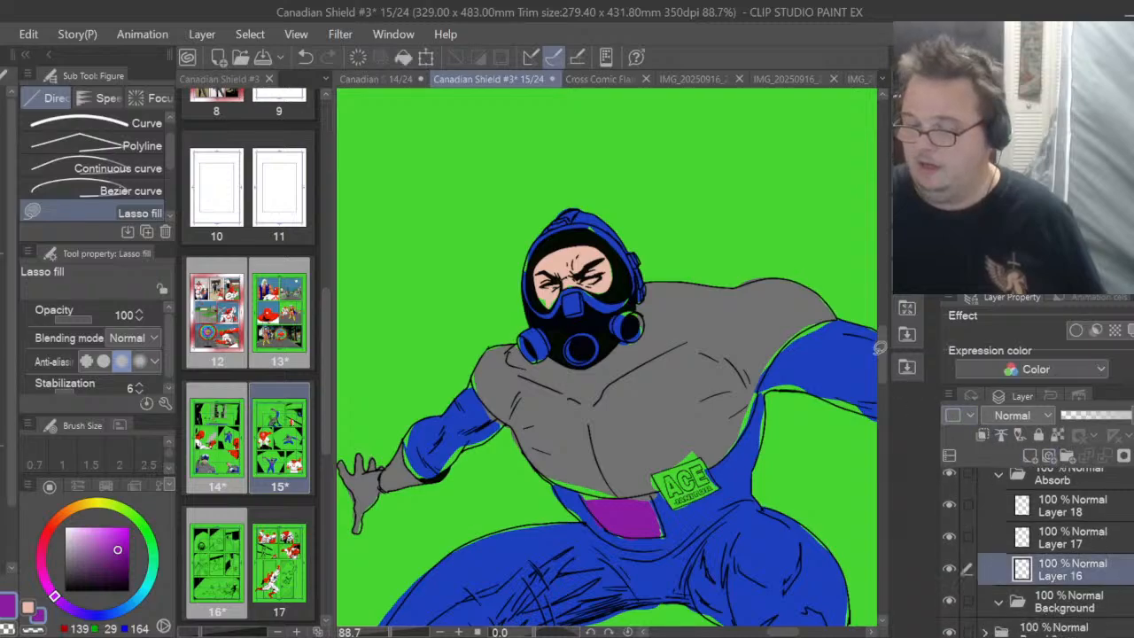
left_click_drag(882, 354, 888, 211)
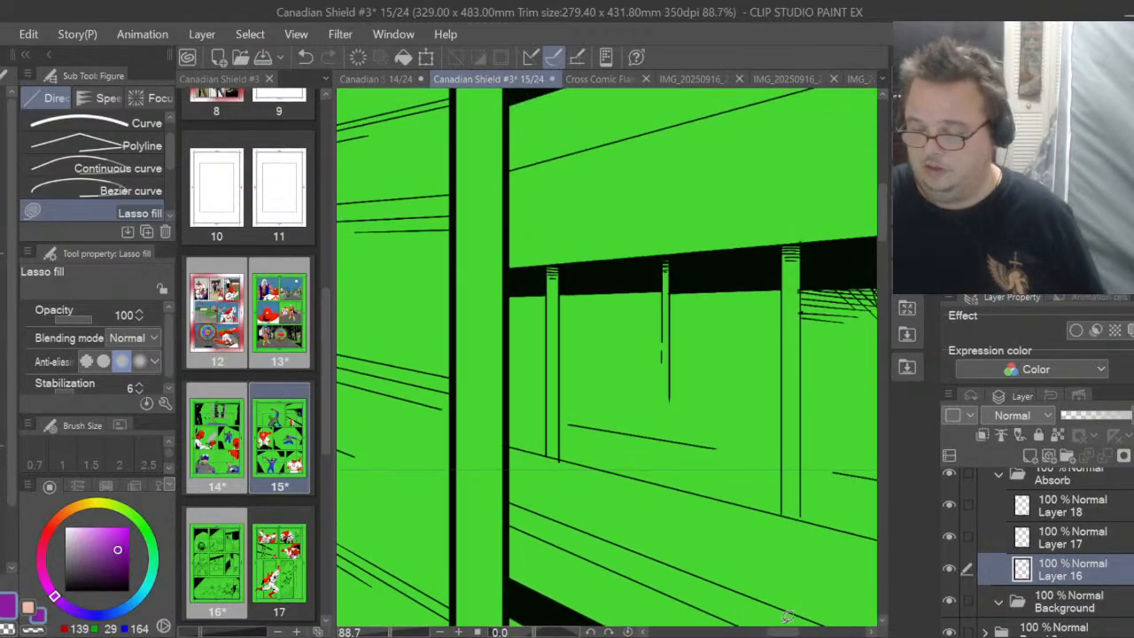
left_click_drag(783, 633, 807, 633)
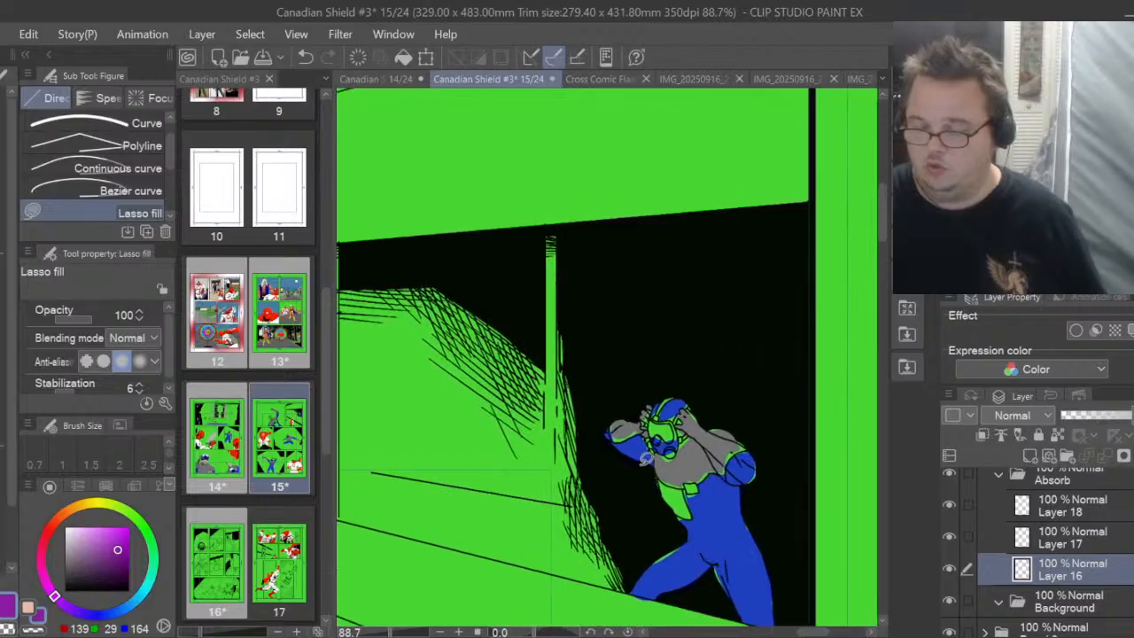
scroll(646, 458, "up", 3)
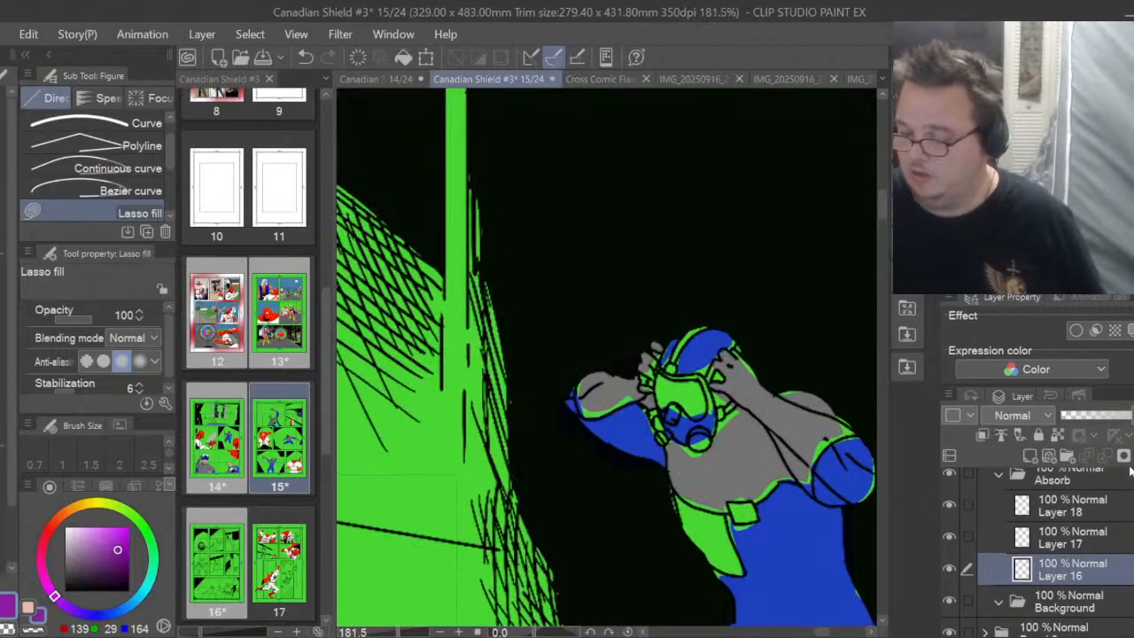
Add a layer above Layer 16 and lasso fill the torso gap below Absorb's grey chest in Panel 2 with purple (RGB 139, 29, 164)
left_click(1030, 456)
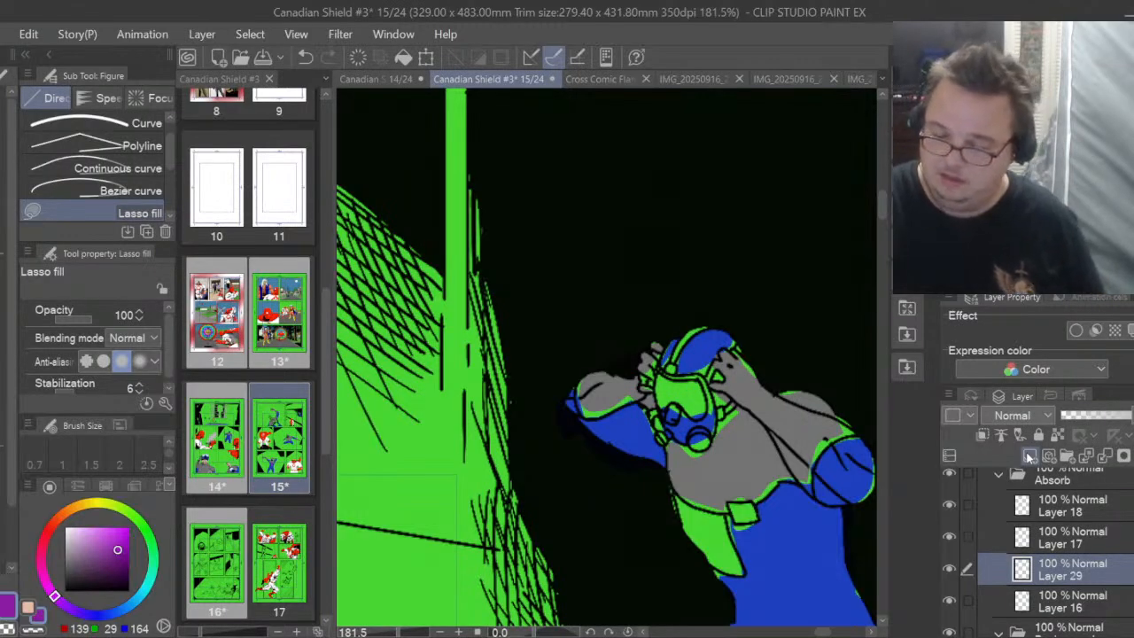
left_click_drag(727, 514, 743, 569)
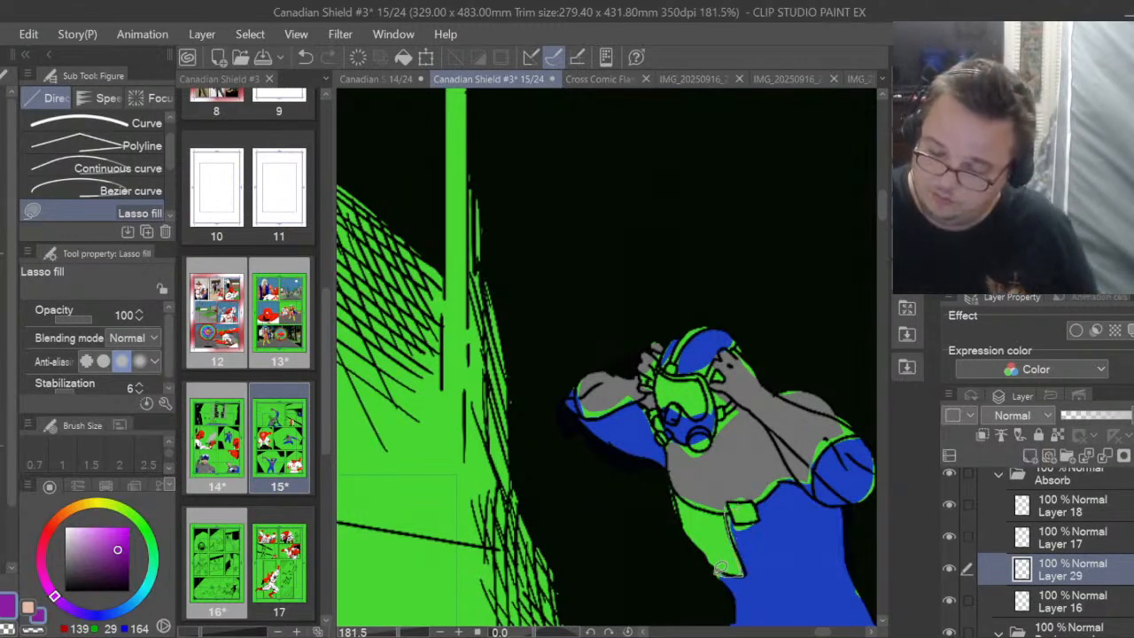
left_click_drag(689, 496, 747, 494)
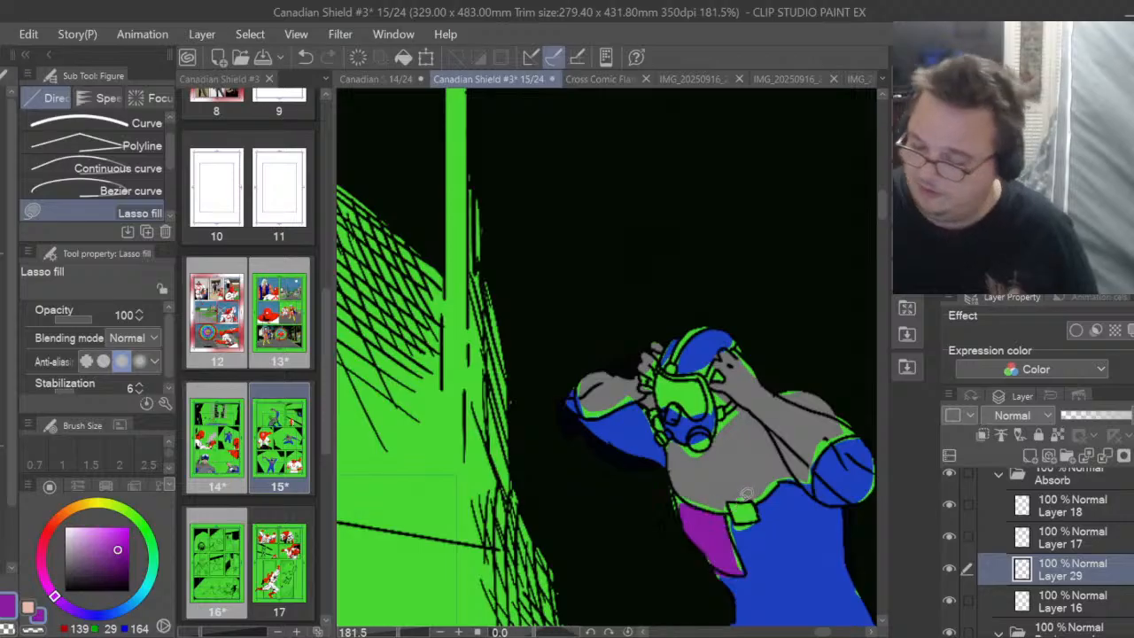
On another new layer above the purple one, lasso fill the masked face in Panel 2 with the skin tone (RGB 232, 187, 169)
left_click(1029, 455)
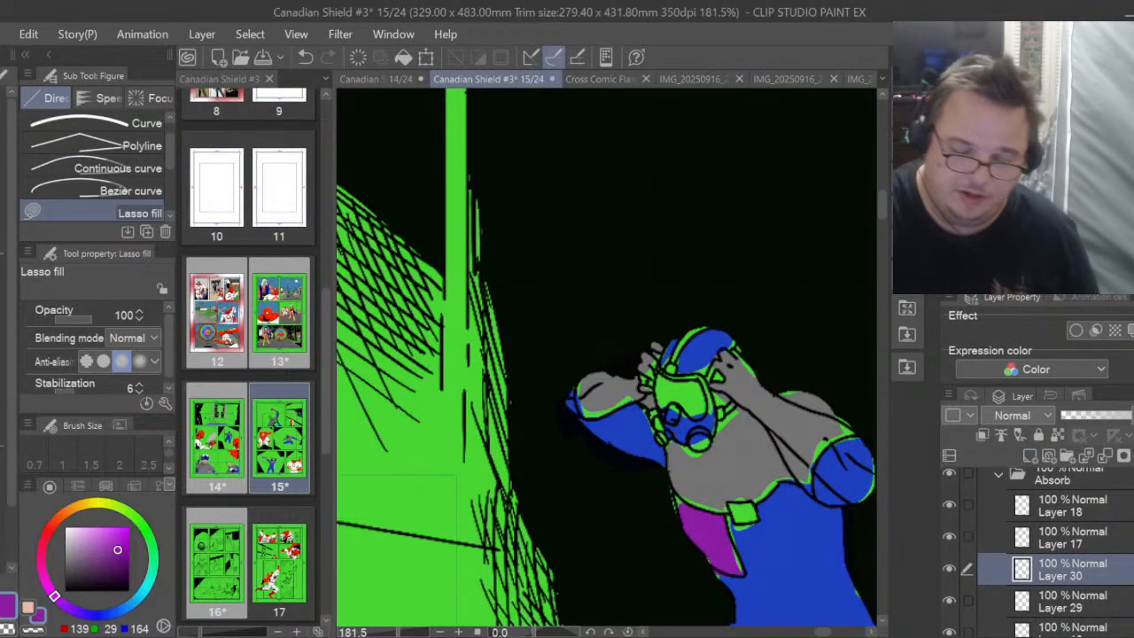
left_click(28, 607)
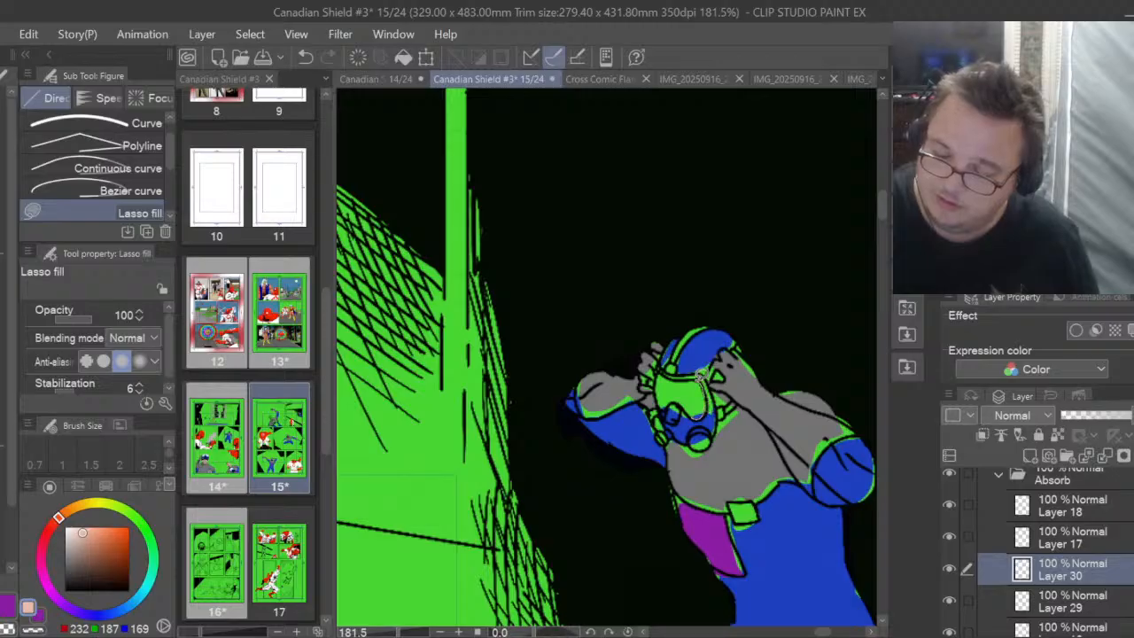
left_click_drag(667, 403, 695, 400)
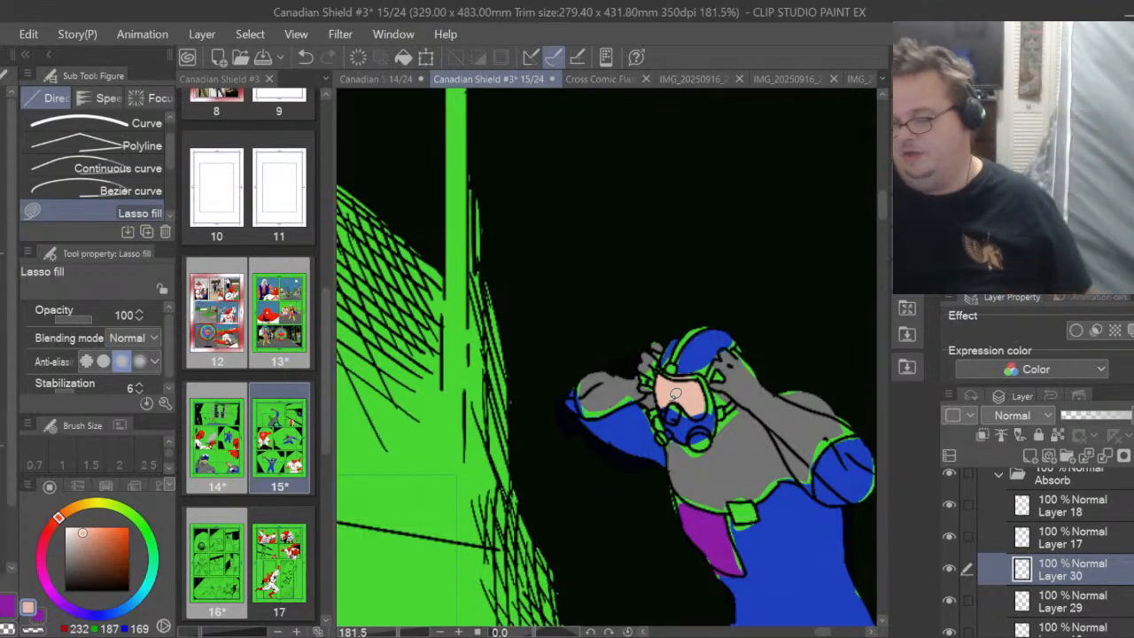
Collapse the Panel 2 folder, expand Panel 1 and select Layer 14 in its Absorb Copy folder, with the unmasked face in view
scroll(1037, 549, "up", 4)
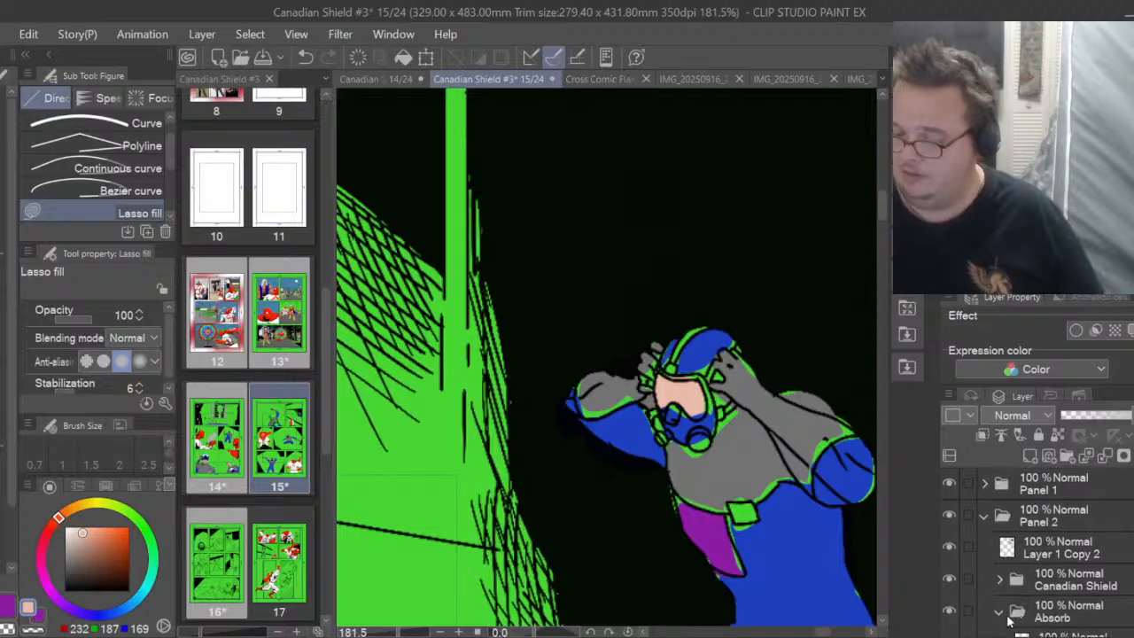
left_click(987, 517)
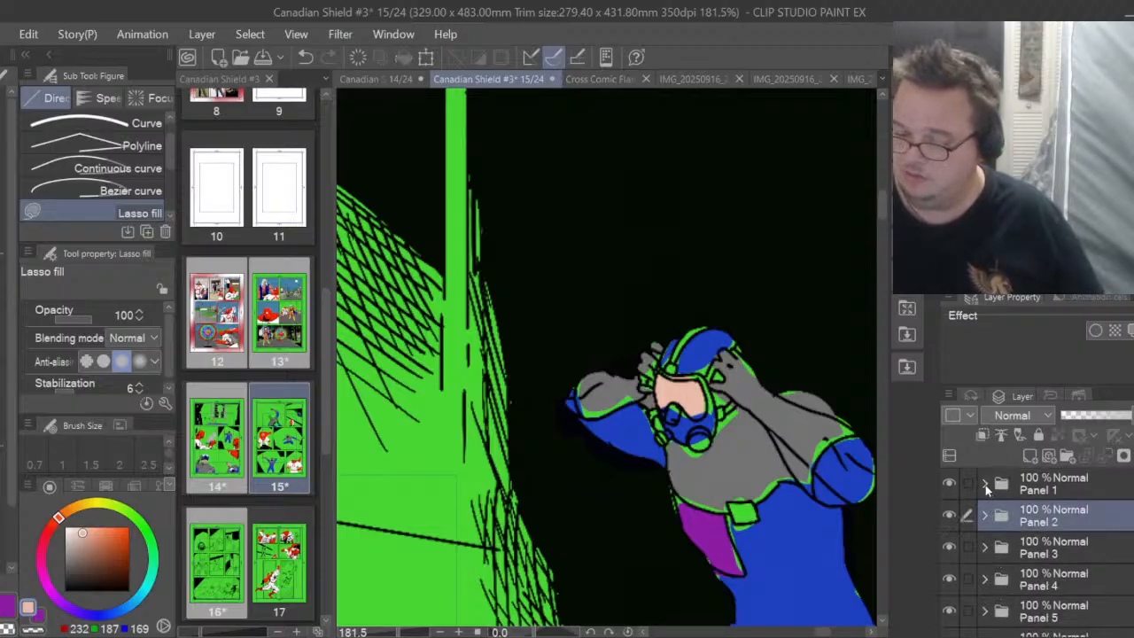
left_click(985, 485)
scroll(1037, 551, "down", 3)
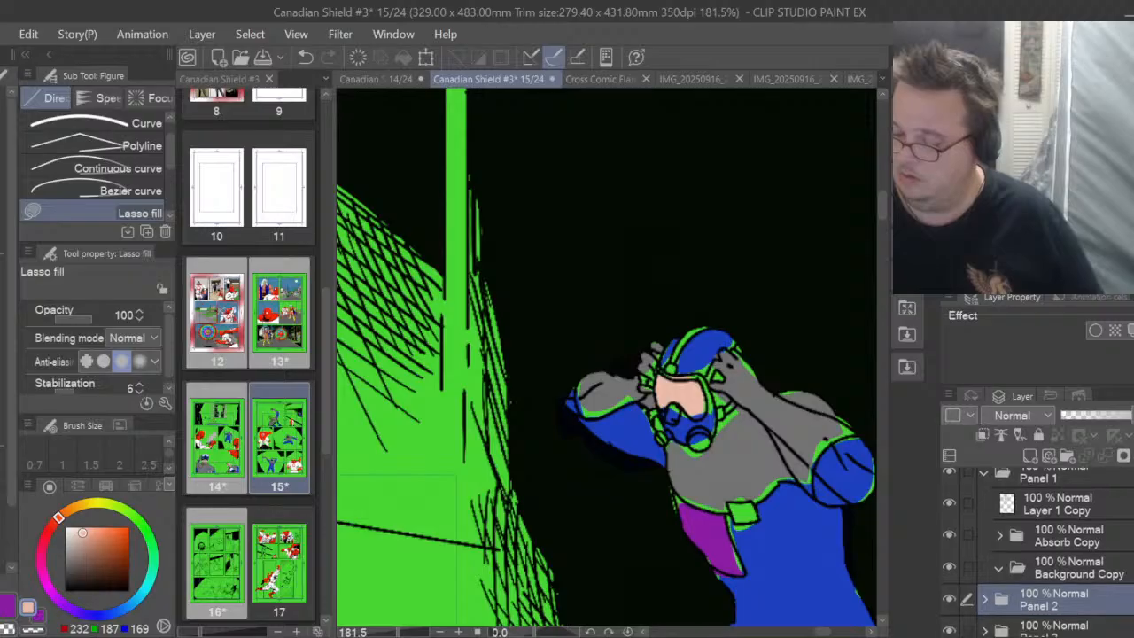
scroll(1037, 552, "up", 3)
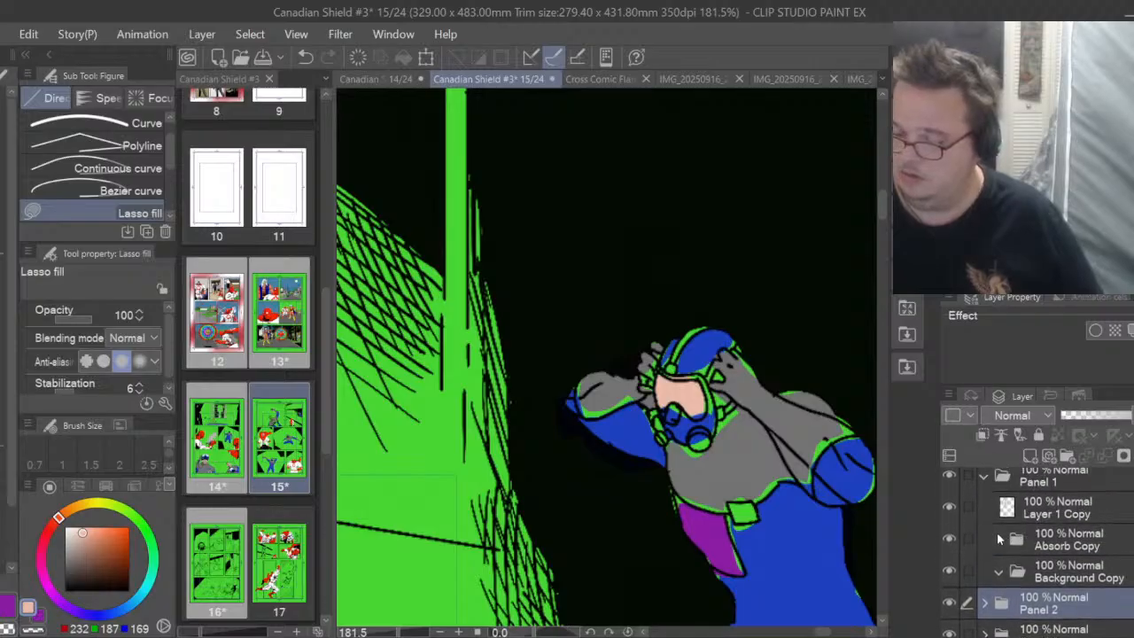
left_click(999, 538)
scroll(1037, 551, "down", 2)
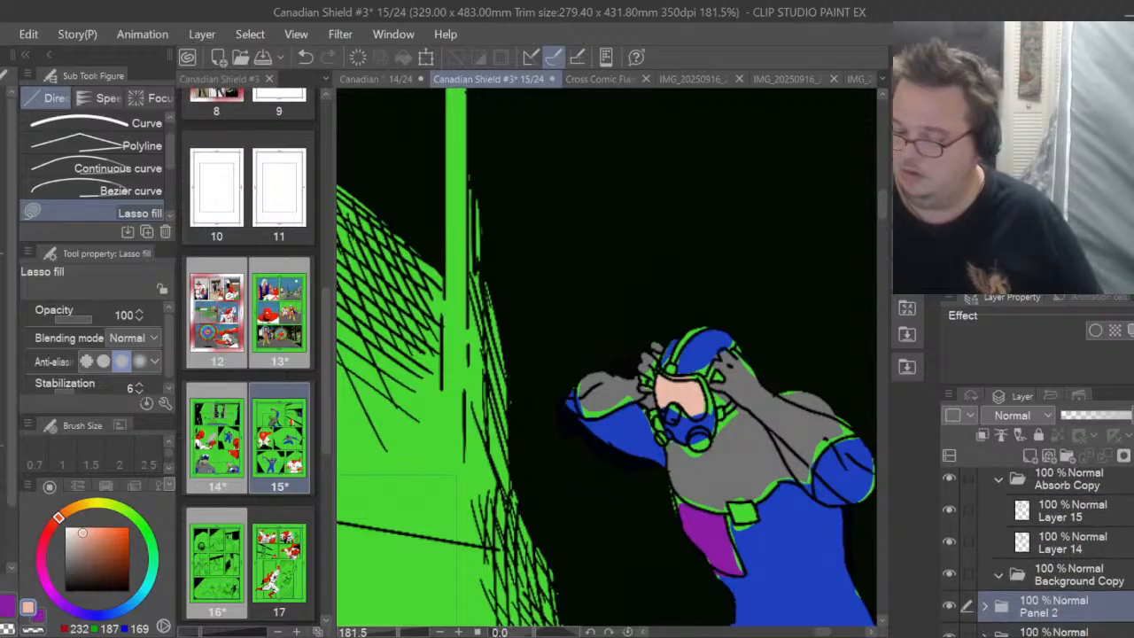
left_click(1079, 548)
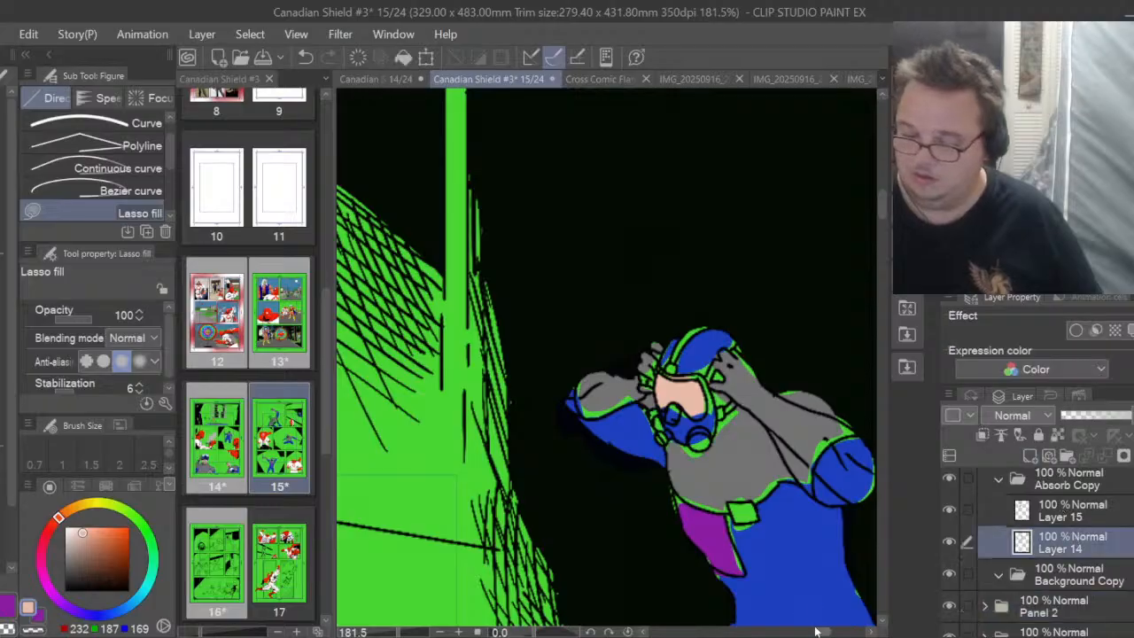
left_click_drag(823, 633, 724, 633)
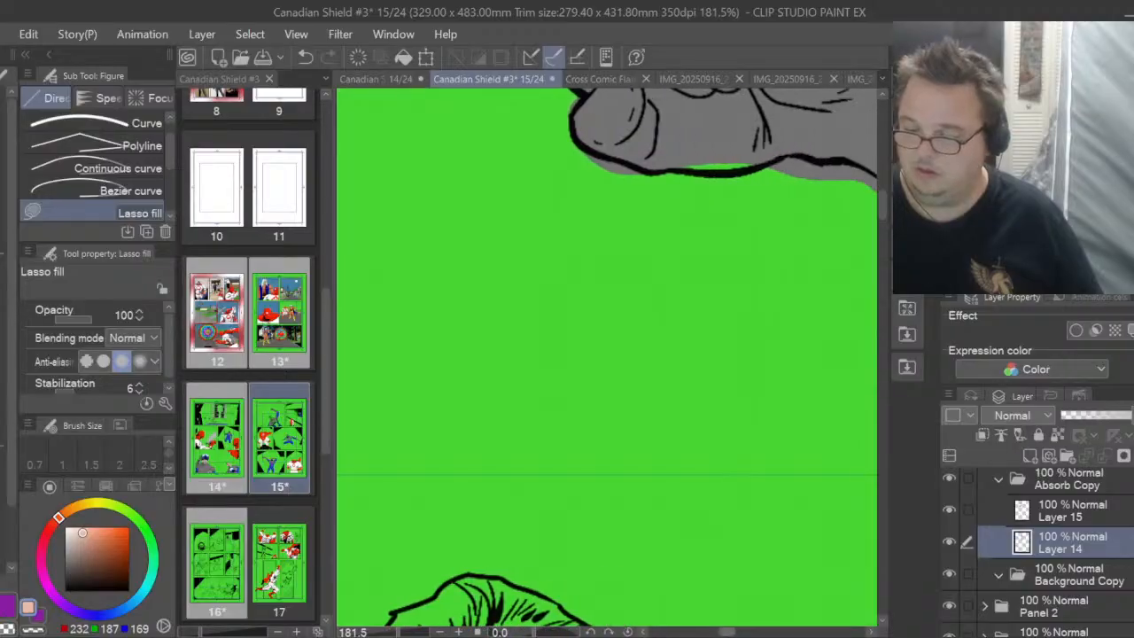
left_click_drag(883, 213, 880, 232)
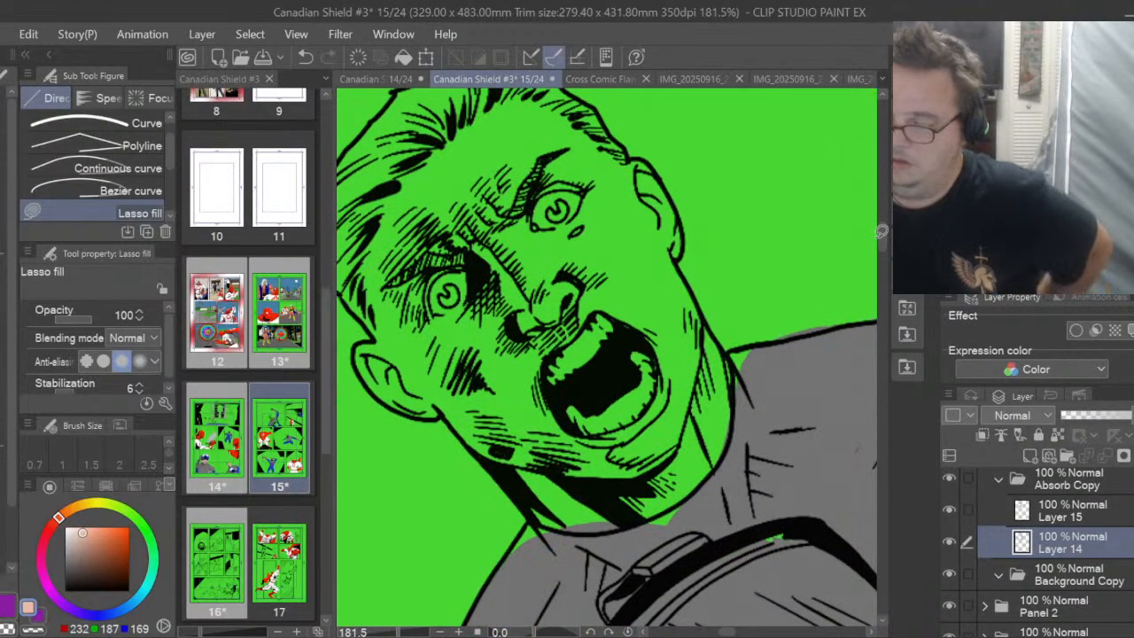
Add a layer above Layer 14 and lasso fill Absorb's face, ears and neck in Panel 1 with the skin tone, leaving out the hair
left_click(1030, 456)
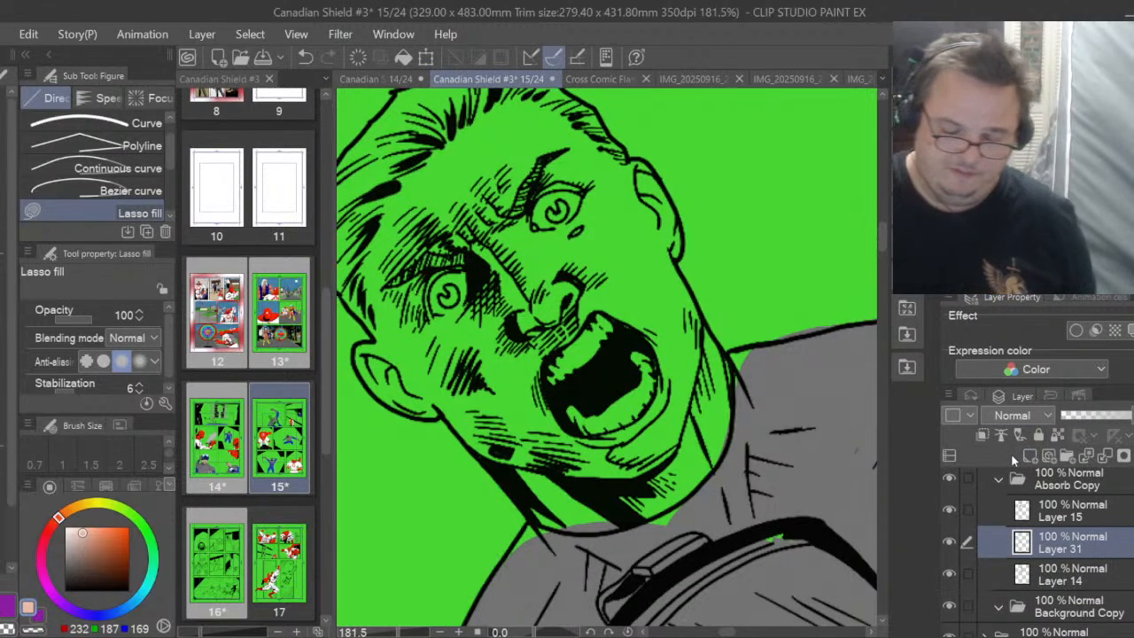
mouse_move(509, 479)
left_mouse_down()
mouse_move(527, 506)
mouse_move(565, 522)
mouse_move(660, 512)
left_mouse_up()
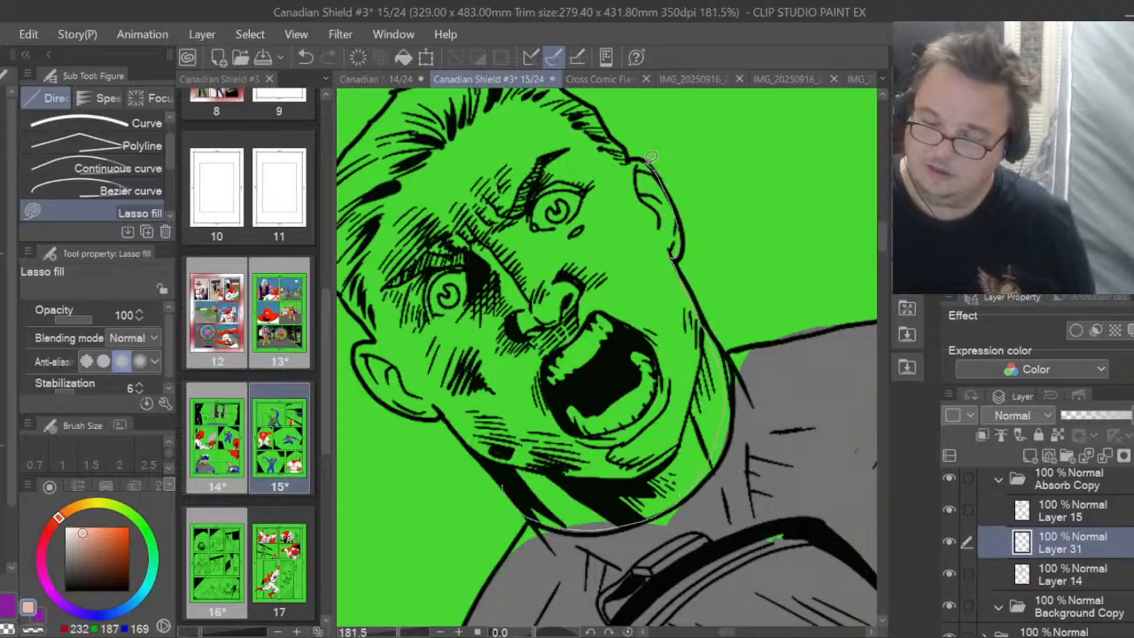
mouse_move(554, 106)
left_mouse_down()
mouse_move(503, 96)
mouse_move(450, 127)
mouse_move(370, 232)
left_mouse_up()
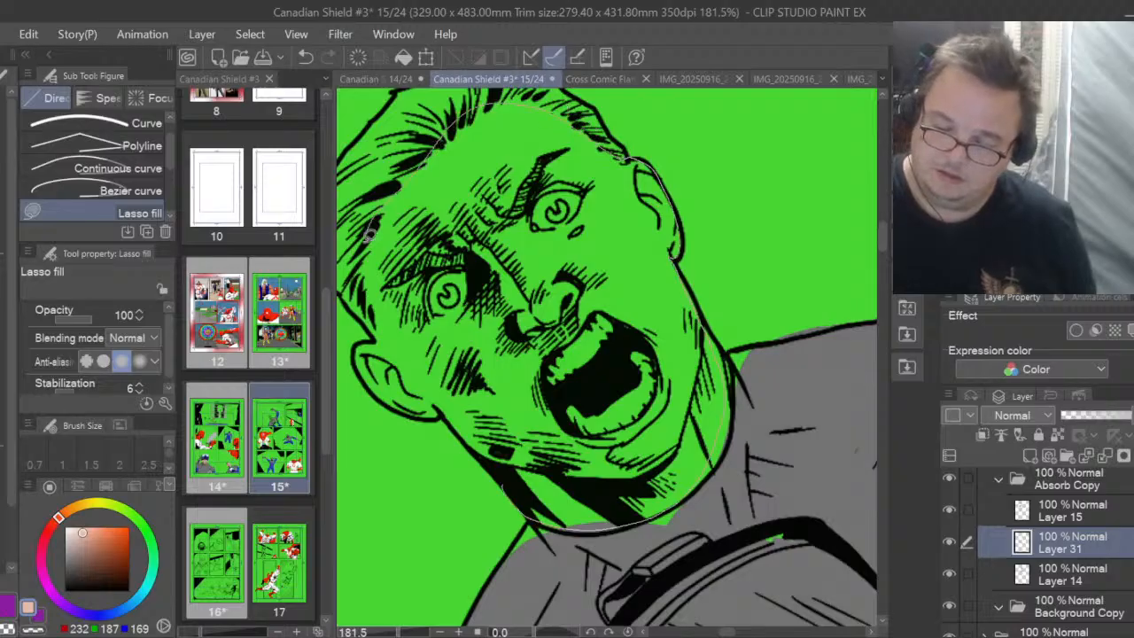
mouse_move(358, 349)
left_mouse_down()
mouse_move(376, 385)
mouse_move(409, 411)
mouse_move(442, 414)
mouse_move(474, 448)
left_mouse_up()
mouse_move(685, 434)
left_mouse_down()
mouse_move(702, 485)
mouse_move(736, 417)
mouse_move(717, 341)
left_mouse_up()
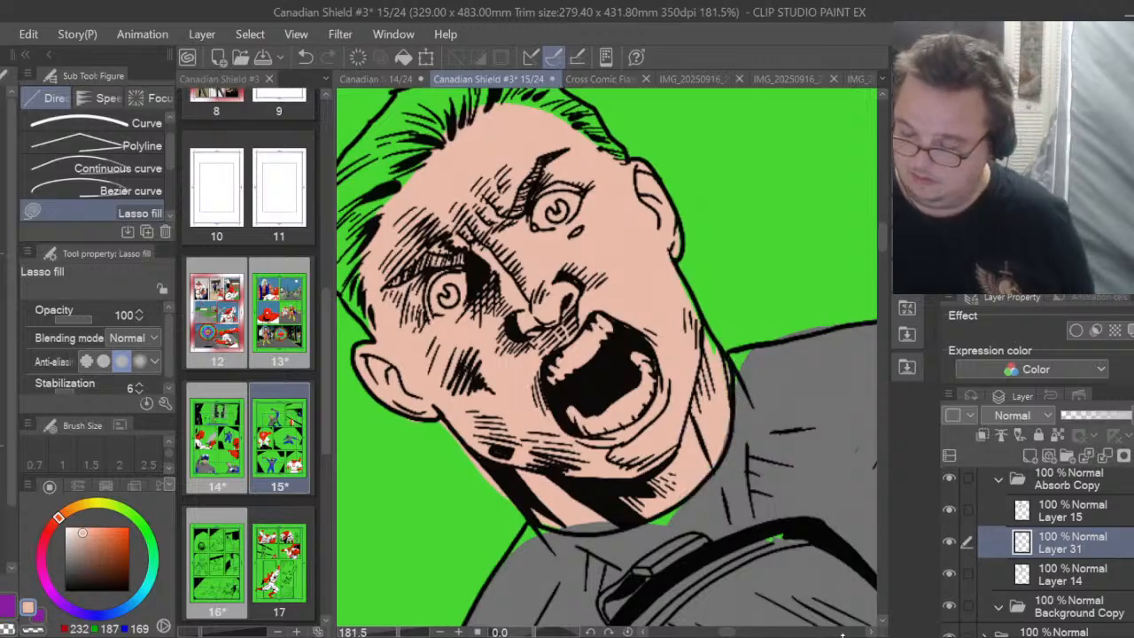
On a new layer above the skin layer, lasso fill the torso area between the mask and the blue suit sections in Panel 1 with purple
left_click_drag(732, 632, 724, 632)
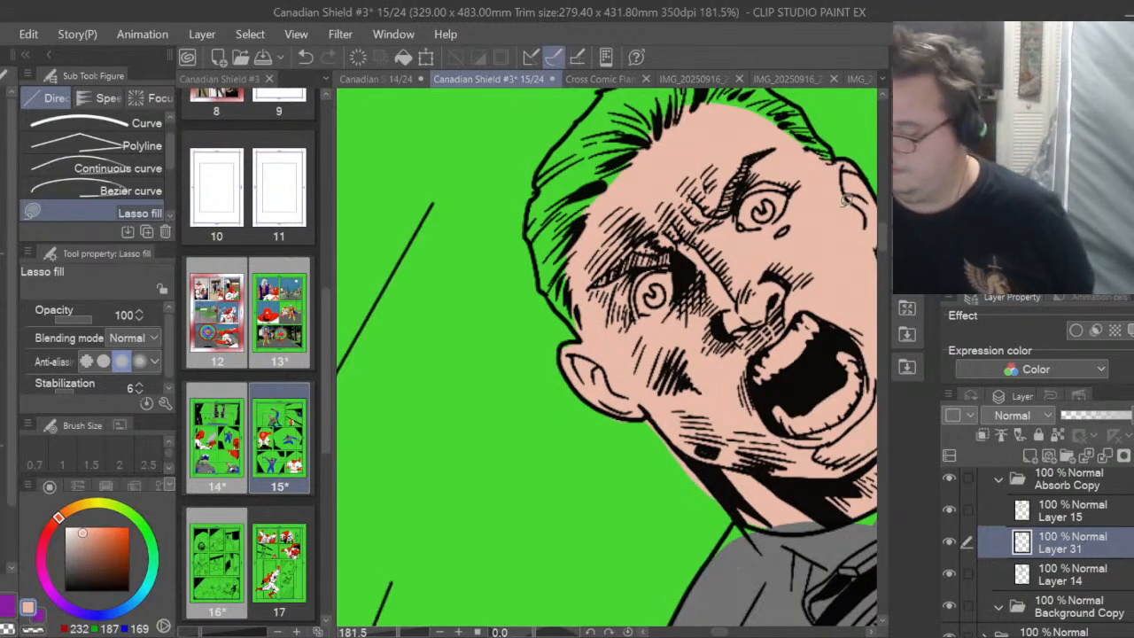
left_click(1031, 456)
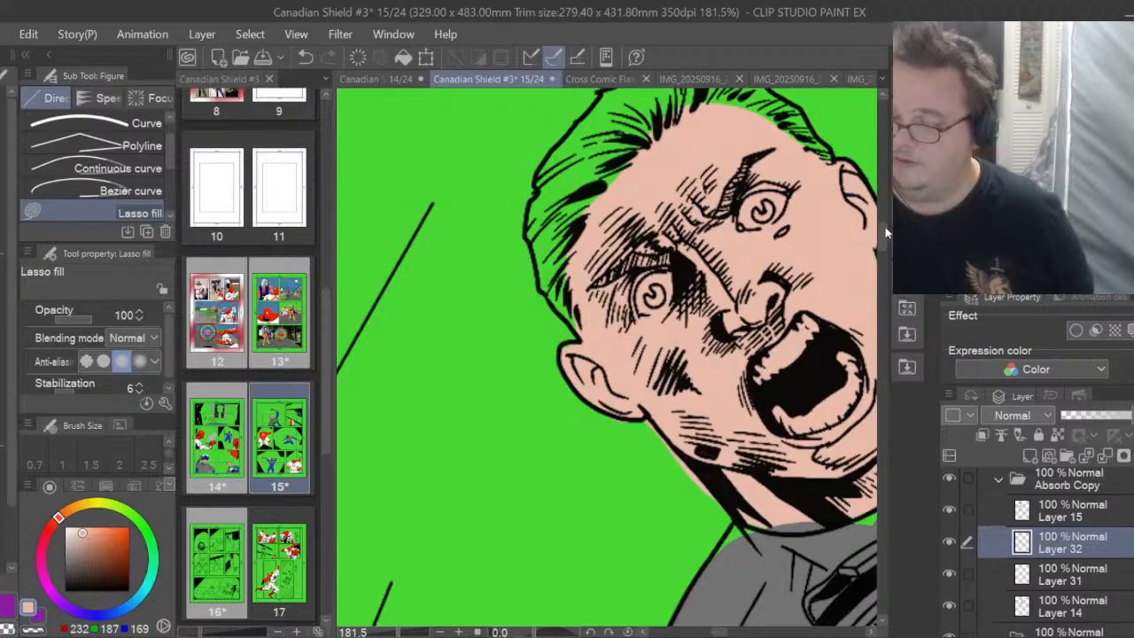
left_click_drag(881, 232, 875, 278)
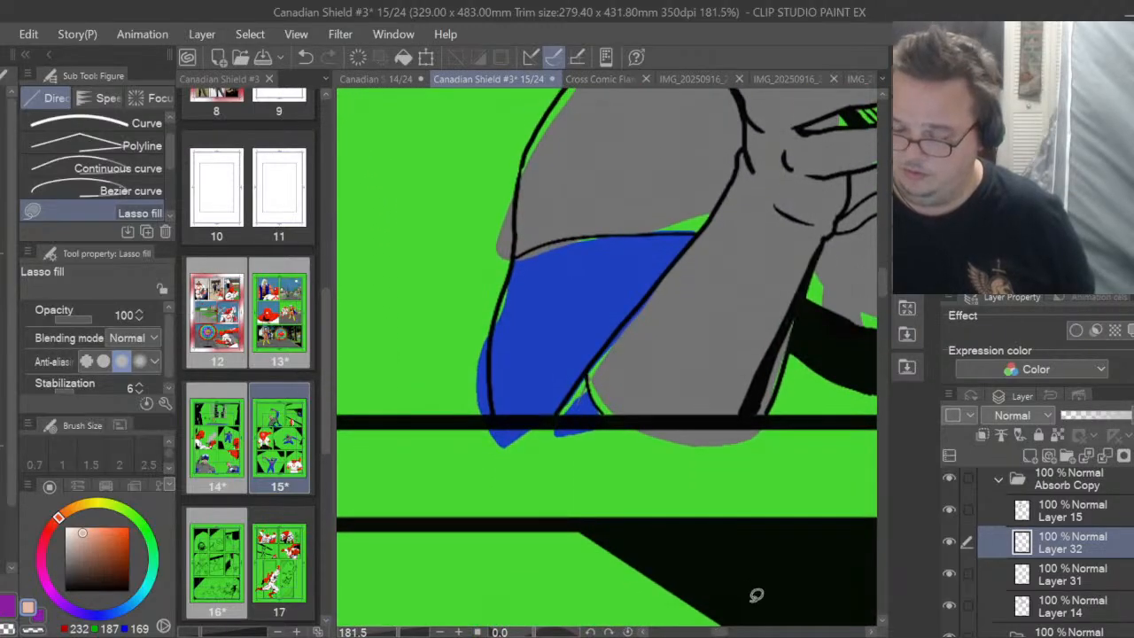
left_click_drag(720, 632, 753, 633)
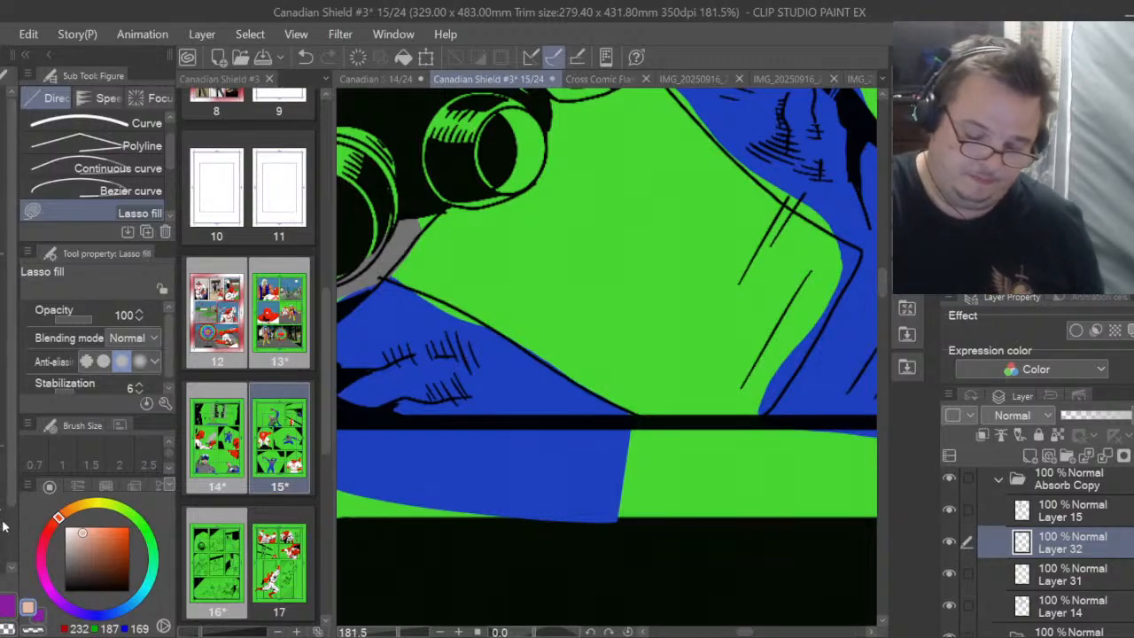
left_click(7, 609)
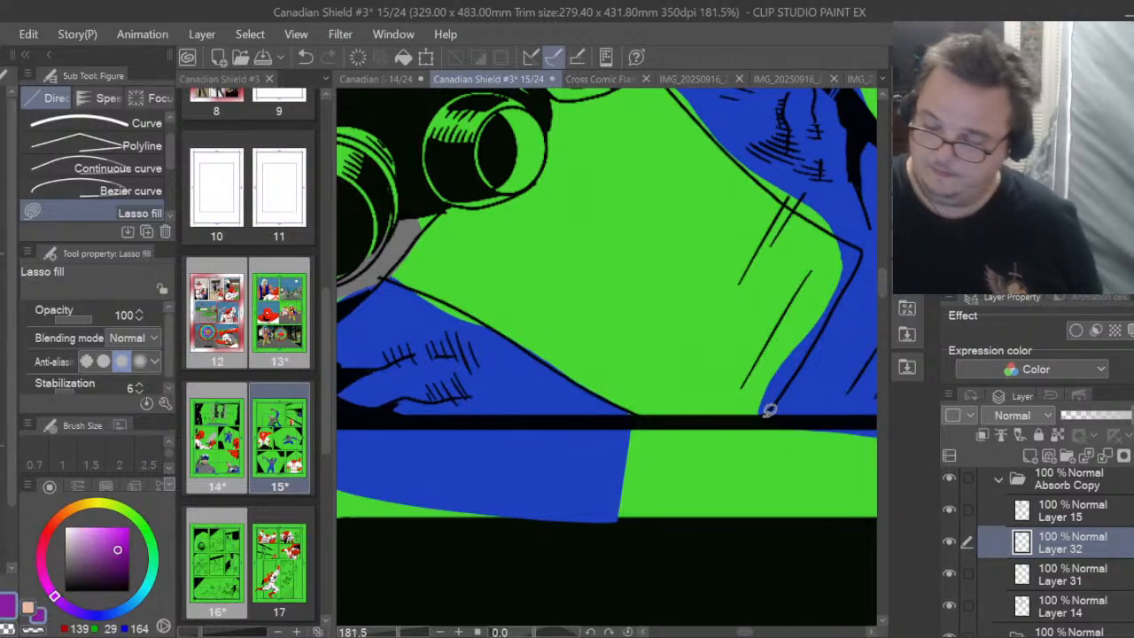
mouse_move(764, 415)
left_mouse_down()
mouse_move(867, 244)
mouse_move(786, 201)
mouse_move(657, 82)
left_mouse_up()
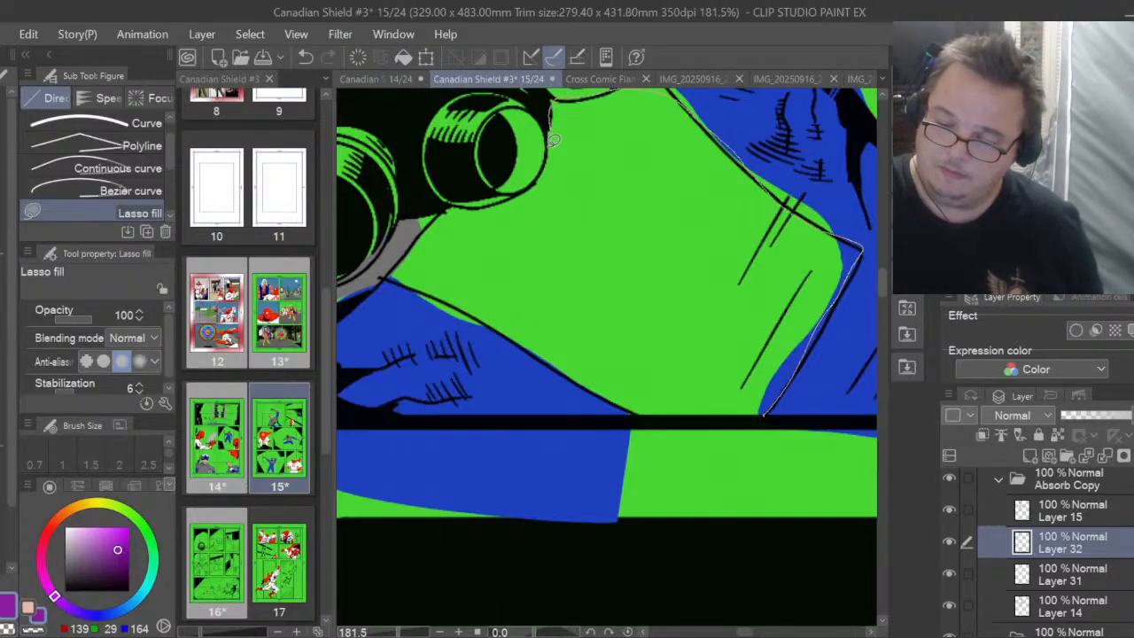
left_click_drag(443, 216, 396, 270)
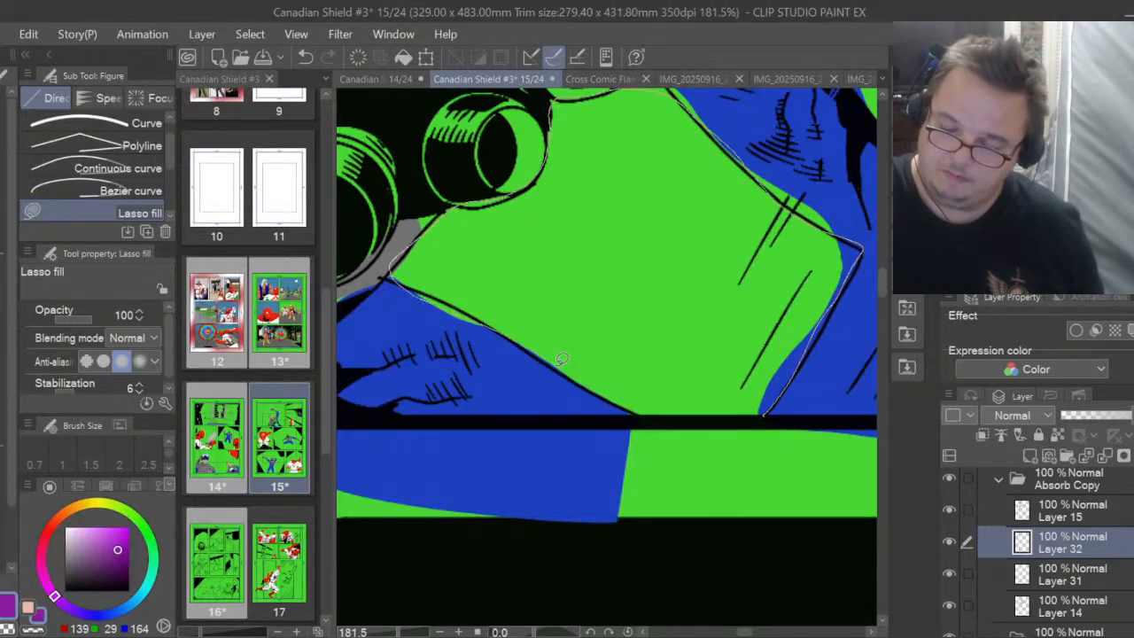
mouse_move(562, 359)
left_mouse_down()
mouse_move(653, 416)
mouse_move(738, 412)
left_mouse_up()
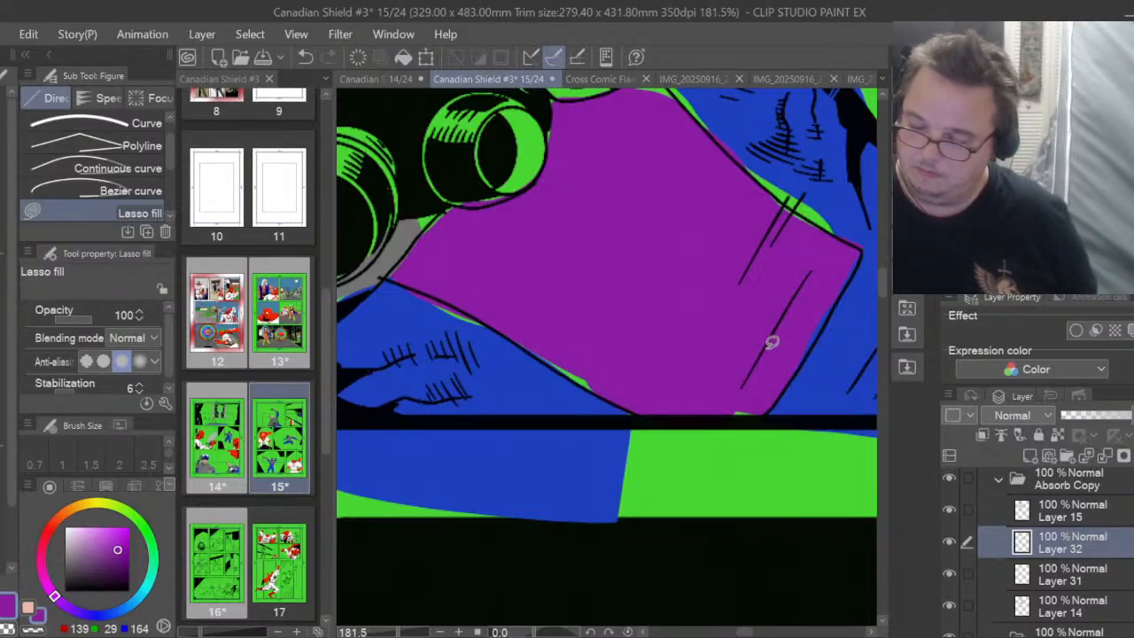
On a new layer above Layer 15, lasso fill the mask's three filter canisters in Panel 1 with the suit blue (RGB 29, 63, 189)
left_click(1029, 456)
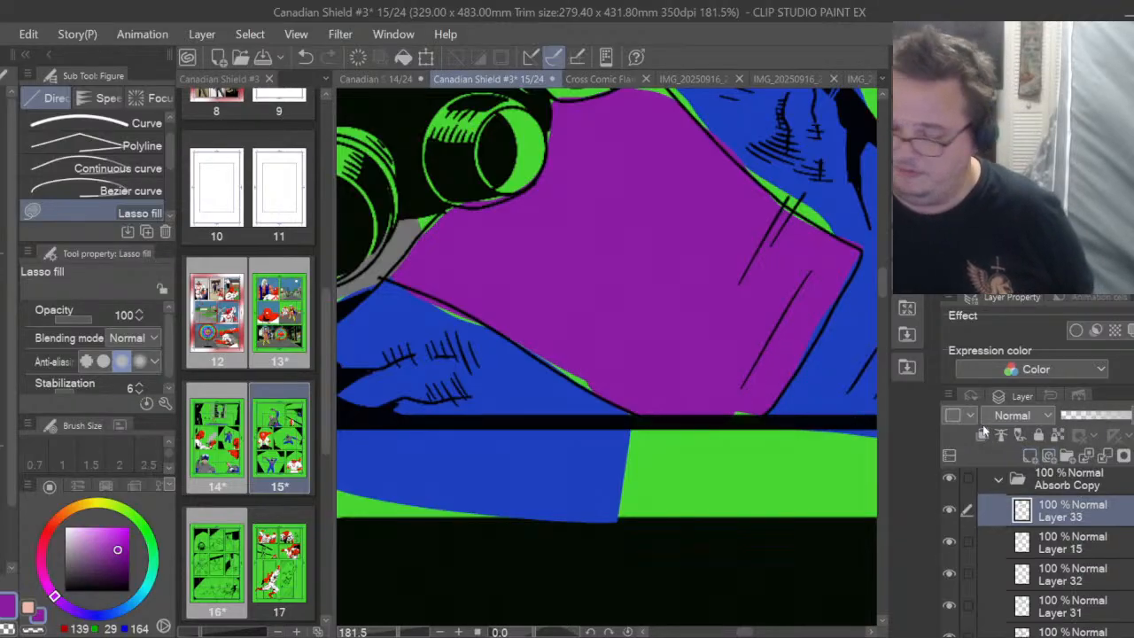
key("i")
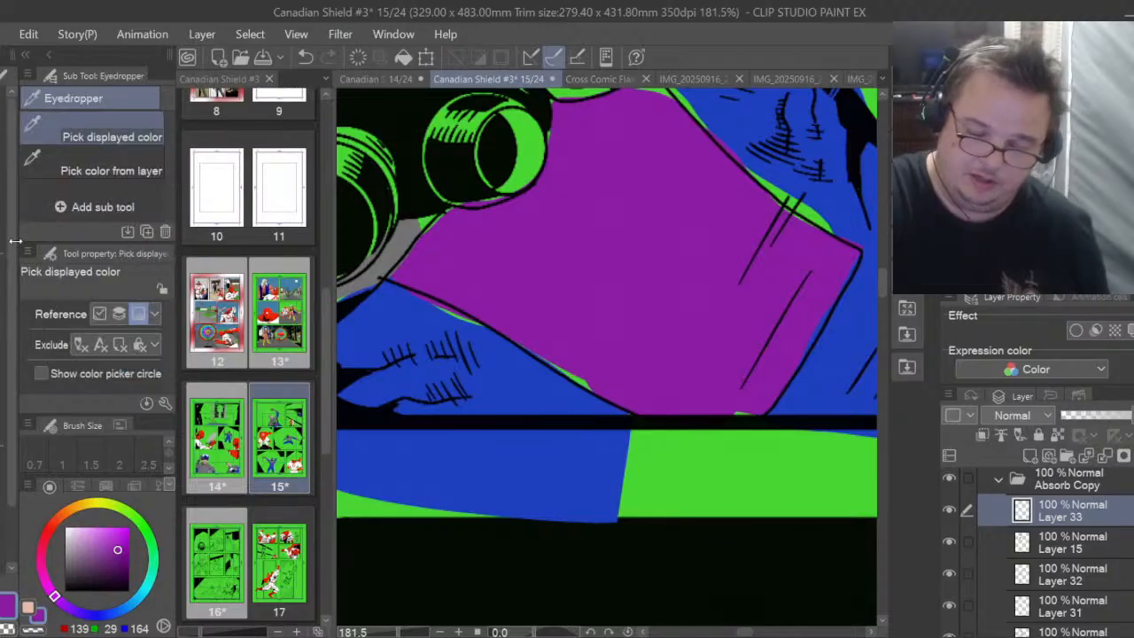
left_click(507, 454)
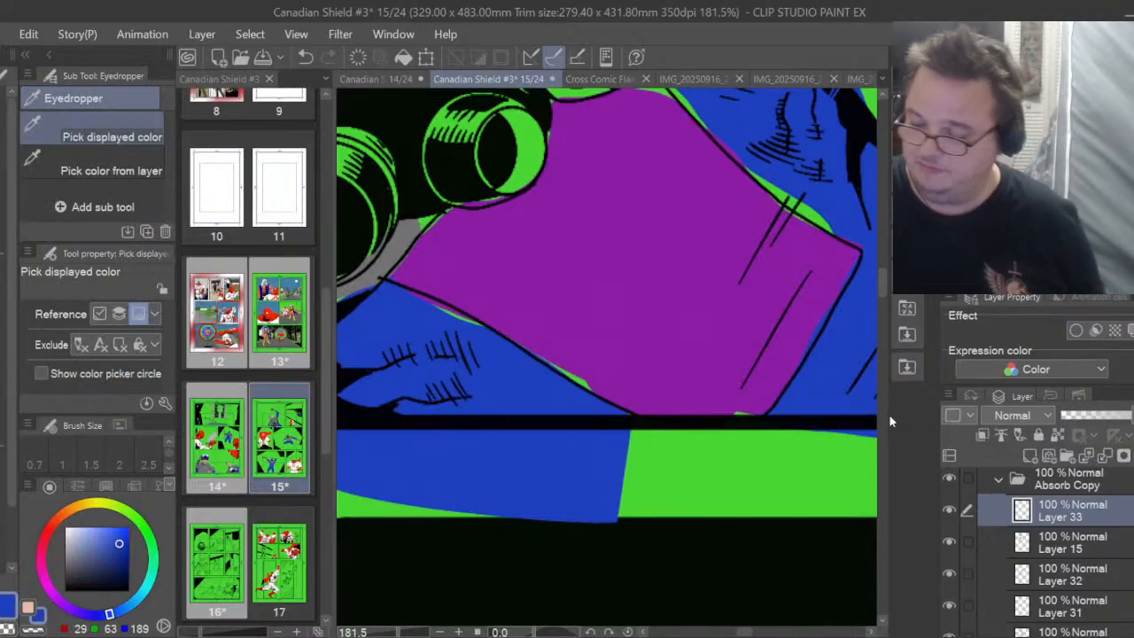
scroll(881, 290, "up", 4)
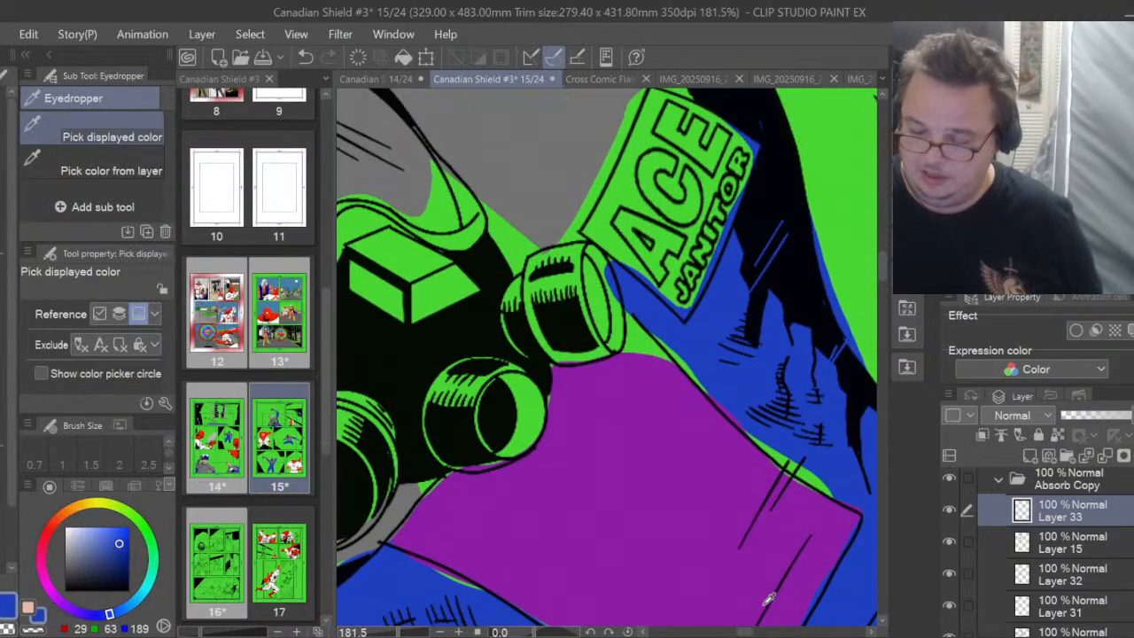
left_click_drag(747, 633, 739, 633)
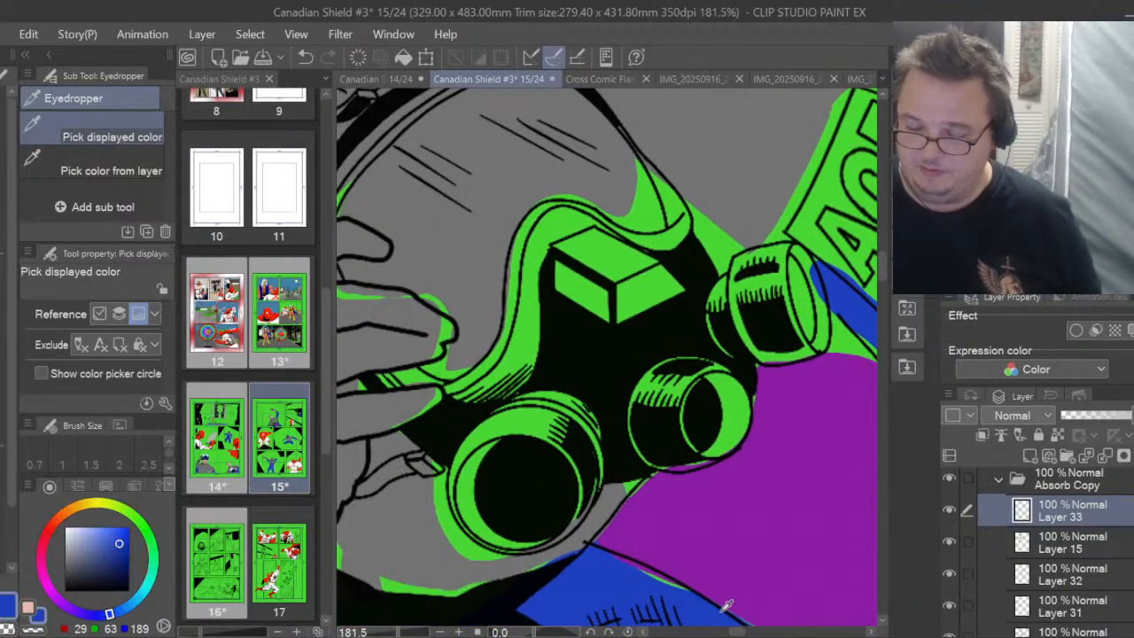
left_click(5, 492)
mouse_move(511, 424)
left_mouse_down()
mouse_move(498, 416)
mouse_move(459, 454)
left_mouse_up()
mouse_move(498, 537)
left_mouse_down()
mouse_move(585, 522)
mouse_move(600, 400)
mouse_move(541, 366)
left_mouse_up()
mouse_move(685, 354)
left_mouse_down()
mouse_move(631, 452)
mouse_move(727, 337)
left_mouse_up()
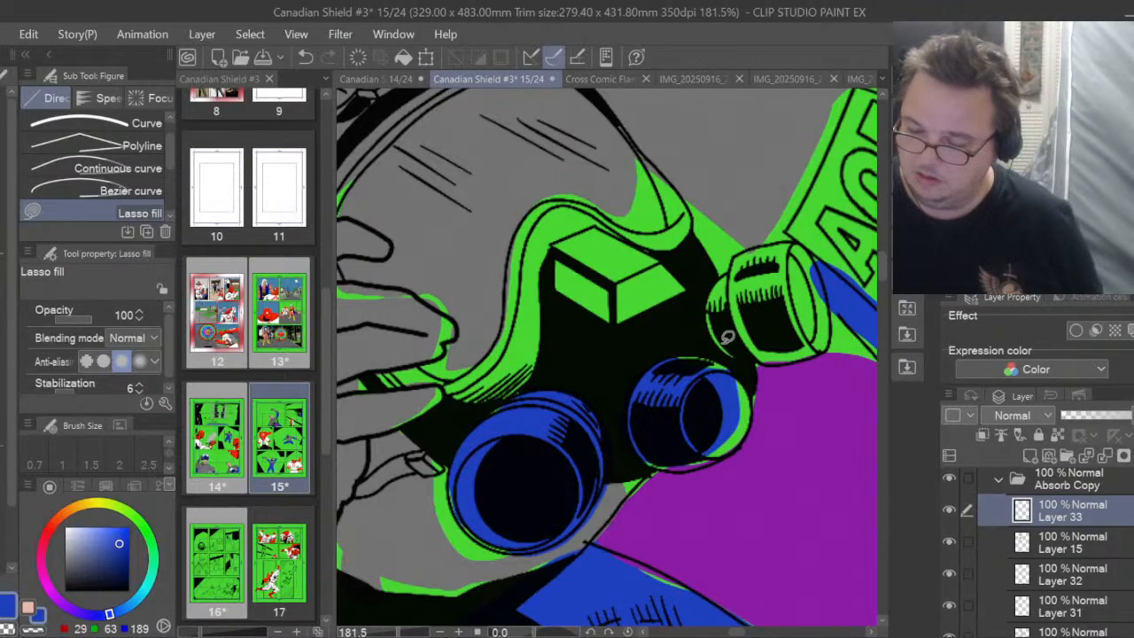
mouse_move(716, 290)
left_mouse_down()
mouse_move(733, 356)
mouse_move(779, 355)
left_mouse_up()
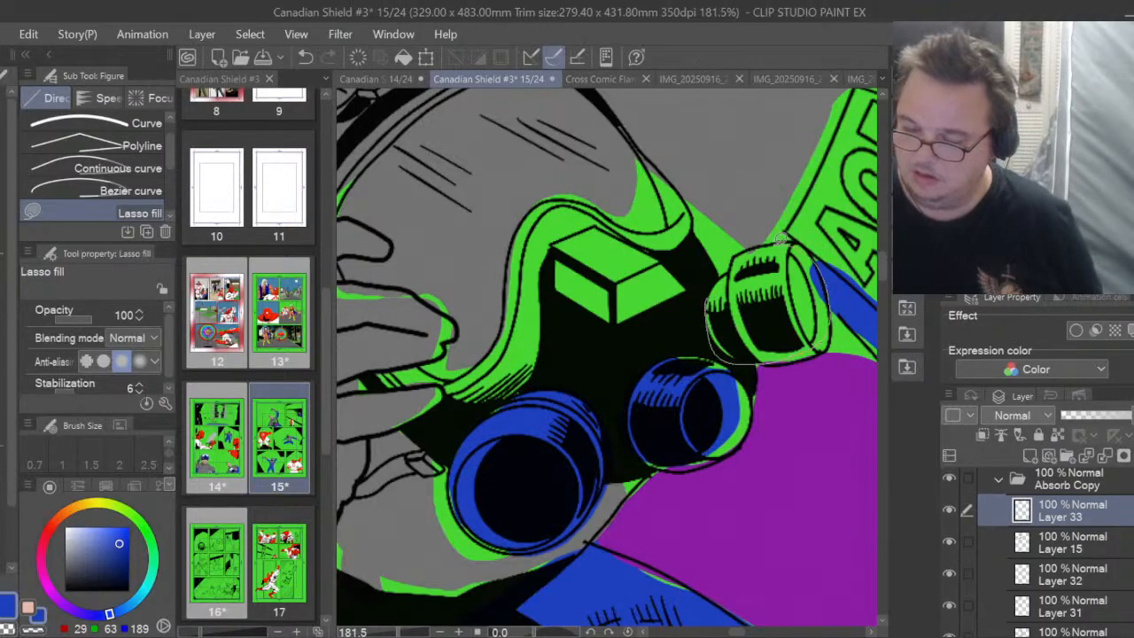
left_click_drag(780, 238, 764, 246)
Lasso fill the mask's nose piece, the frame under the visor and the strap section between the fingers with the same blue
left_click_drag(610, 348, 694, 287)
left_click_drag(696, 195, 649, 156)
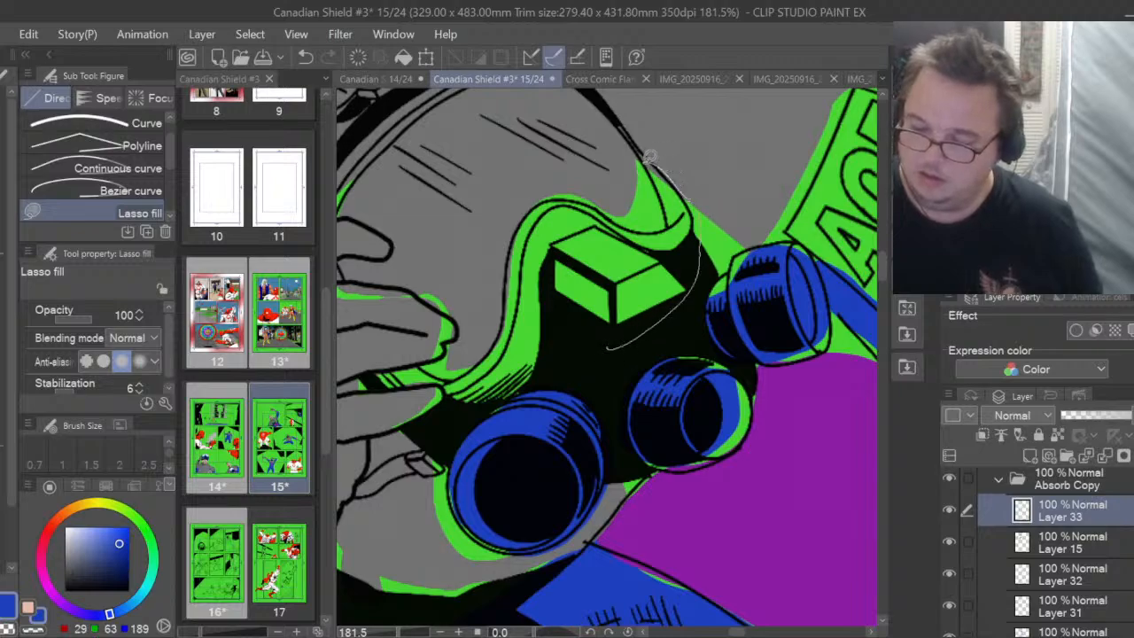
mouse_move(626, 214)
left_mouse_down()
mouse_move(564, 199)
mouse_move(526, 217)
mouse_move(505, 302)
mouse_move(625, 385)
mouse_move(445, 403)
left_mouse_up()
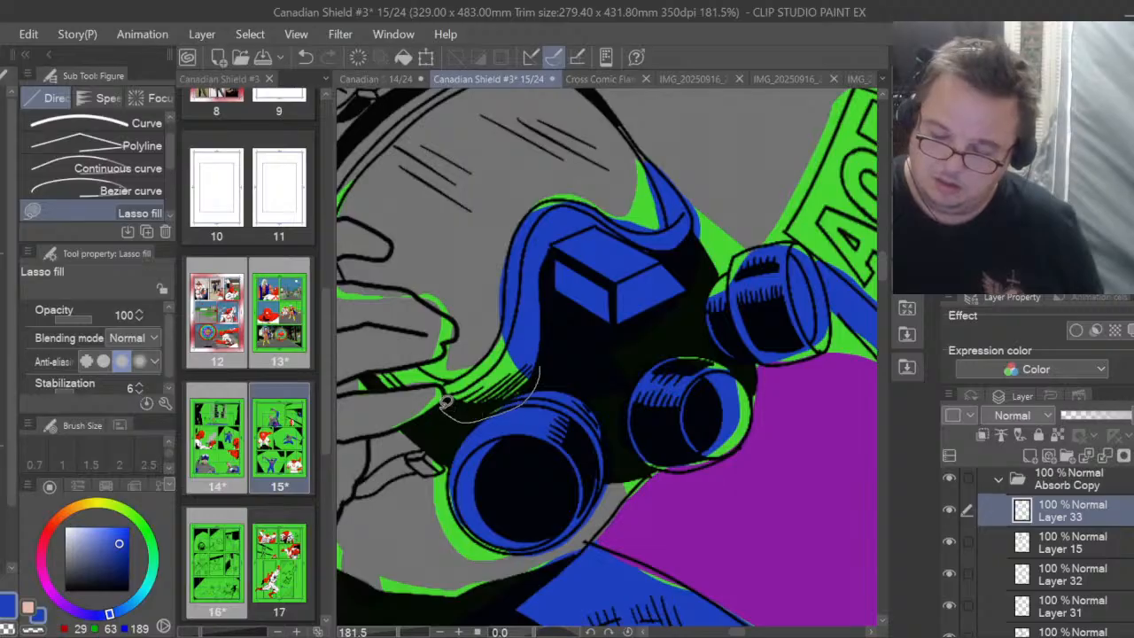
left_click_drag(496, 346, 532, 312)
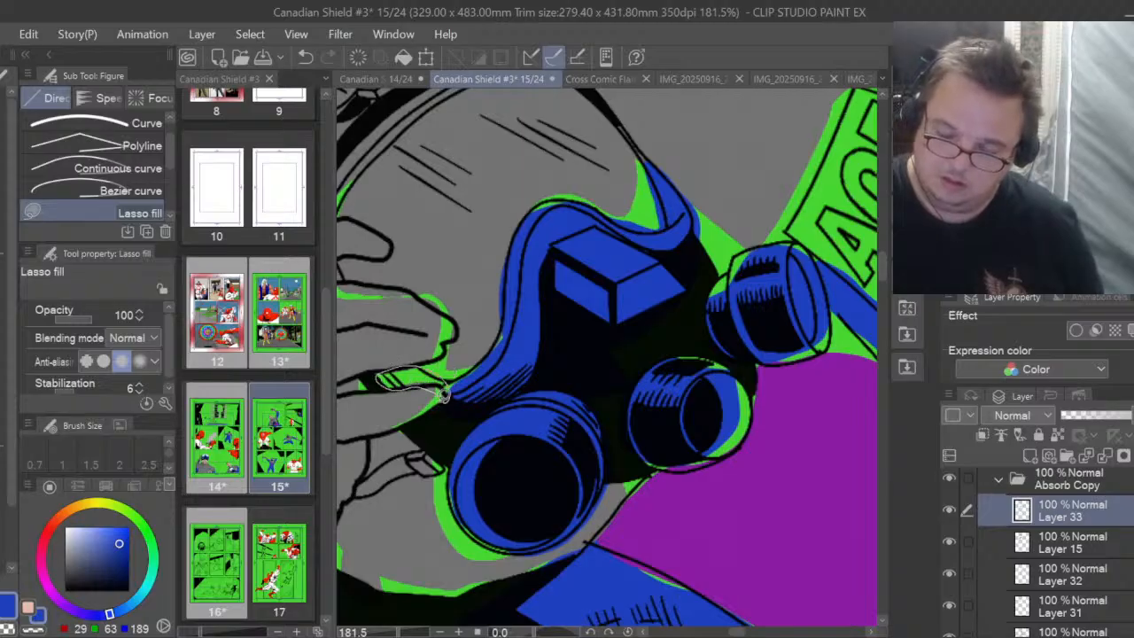
left_click_drag(445, 396, 450, 394)
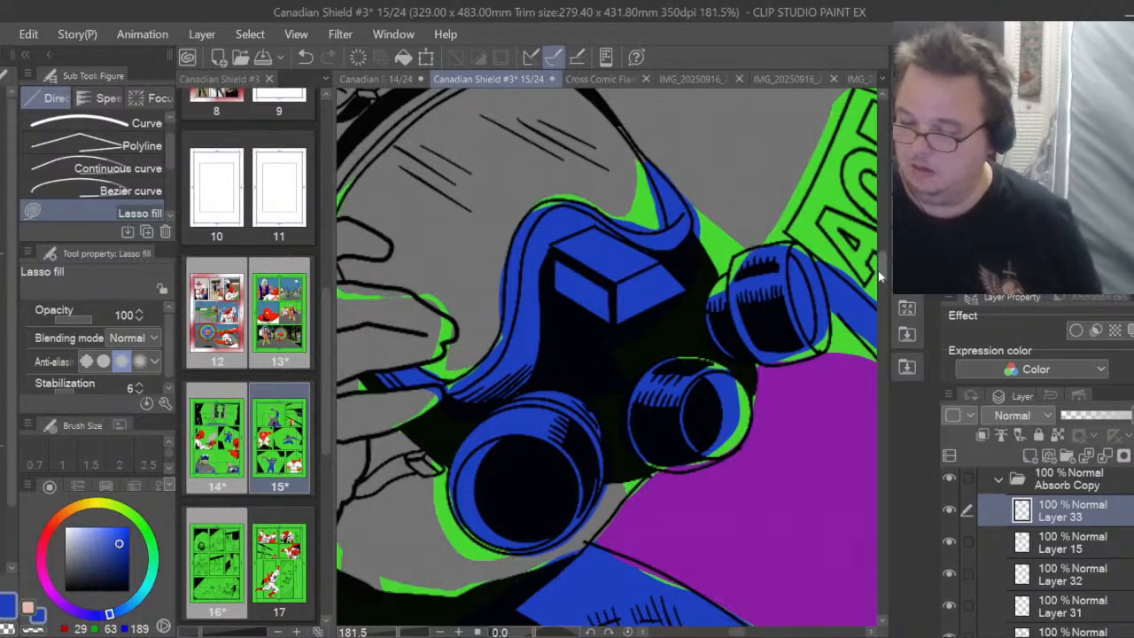
Lasso fill the visor's outer rim, the buckle on it and the strap pieces around the gripping hand with the blue
scroll(880, 271, "up", 3)
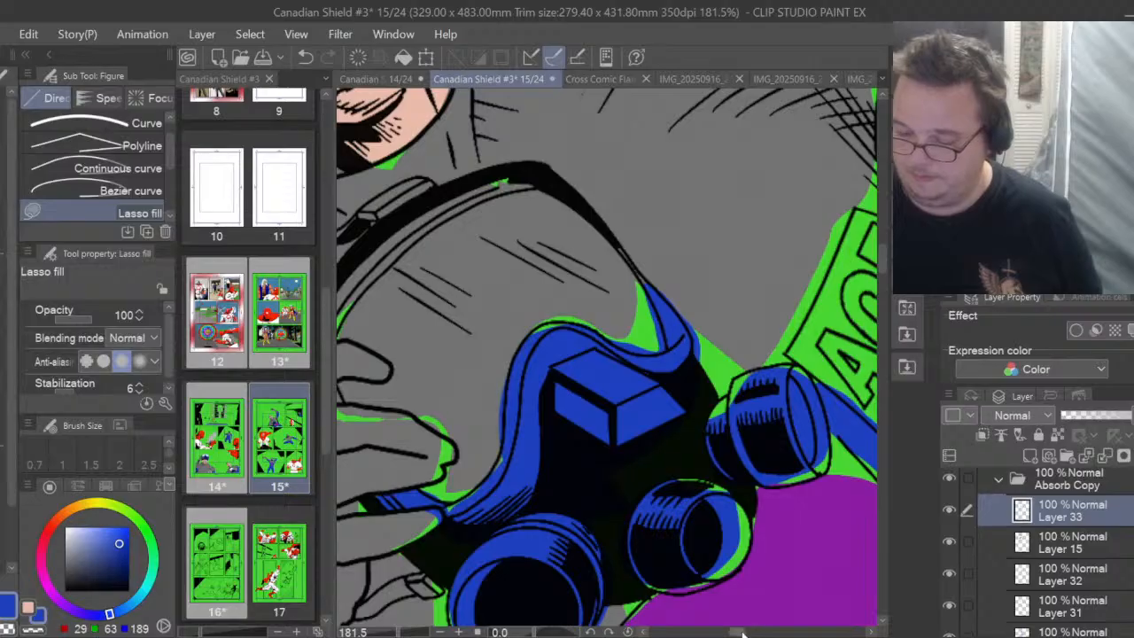
left_click_drag(743, 632, 725, 633)
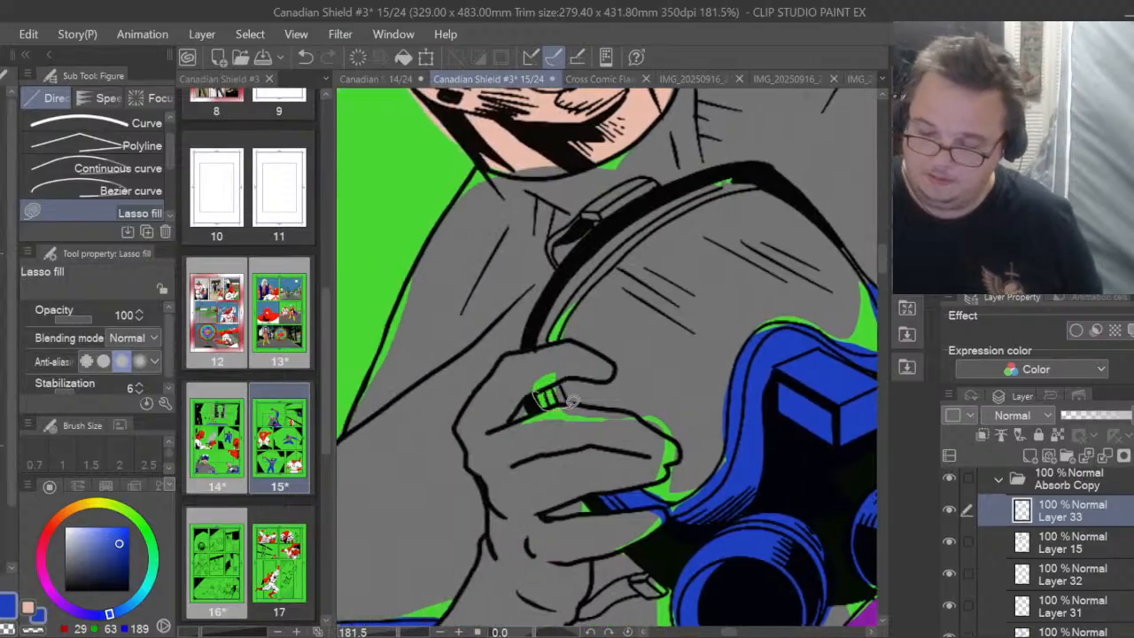
left_click_drag(572, 401, 545, 390)
mouse_move(567, 346)
left_mouse_down()
mouse_move(581, 308)
mouse_move(666, 227)
mouse_move(764, 180)
mouse_move(746, 171)
mouse_move(667, 196)
mouse_move(600, 246)
mouse_move(559, 345)
left_mouse_up()
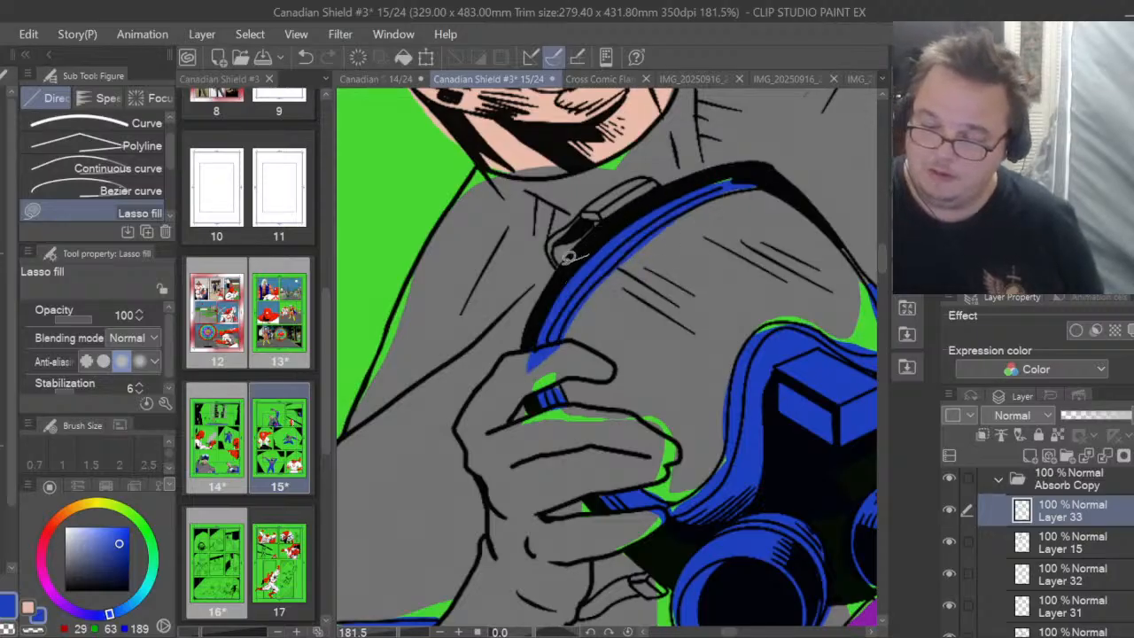
mouse_move(567, 257)
left_mouse_down()
mouse_move(560, 222)
mouse_move(617, 182)
mouse_move(655, 177)
left_mouse_up()
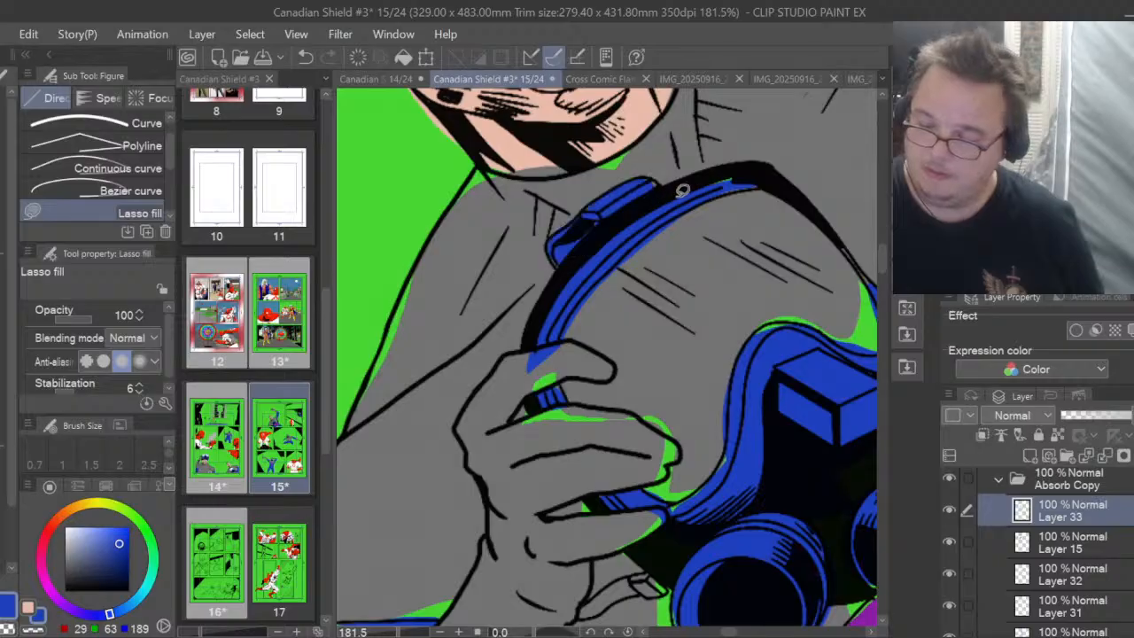
scroll(881, 267, "down", 1)
left_click_drag(880, 266, 880, 278)
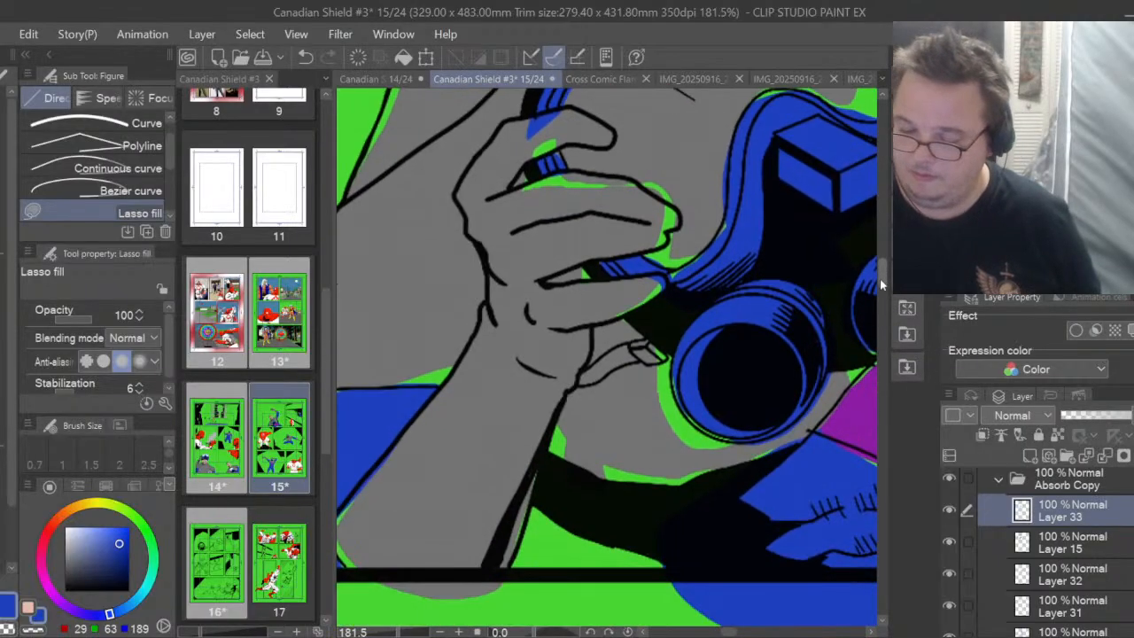
mouse_move(626, 361)
left_mouse_down()
mouse_move(665, 357)
mouse_move(670, 338)
mouse_move(645, 334)
mouse_move(583, 373)
left_mouse_up()
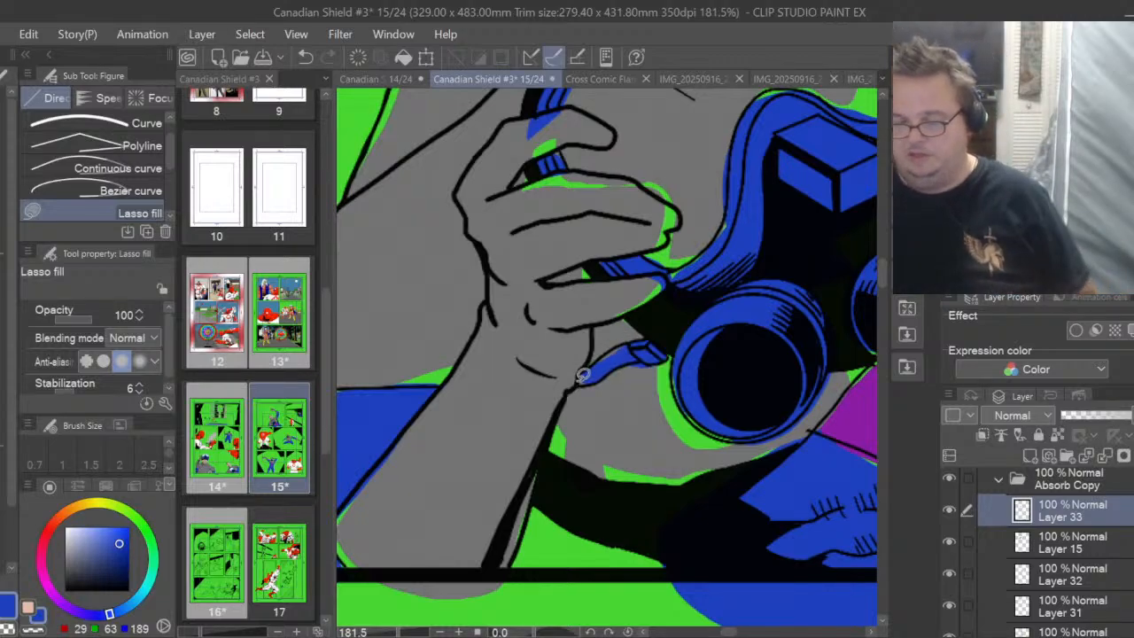
scroll(582, 374, "down", 2)
scroll(581, 374, "down", 4)
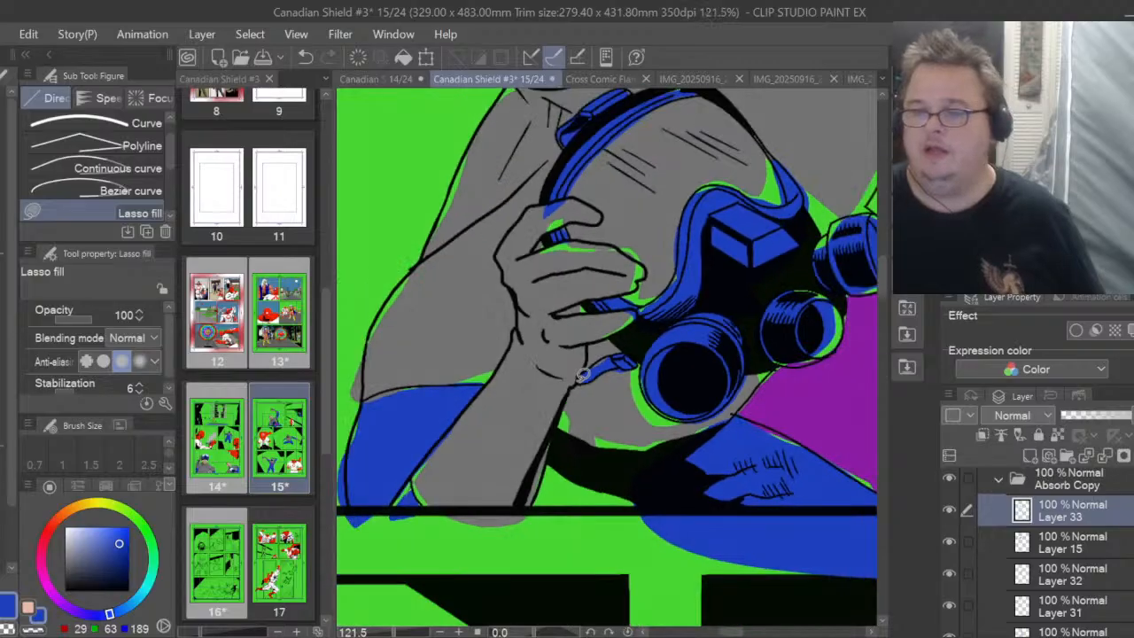
scroll(581, 374, "down", 1)
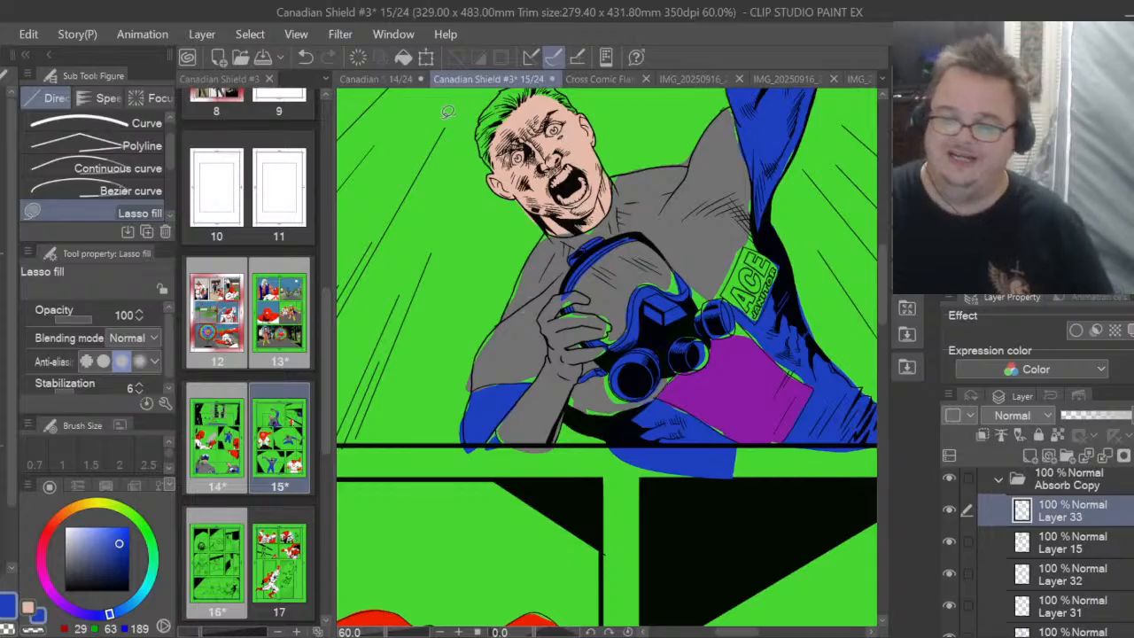
On page 14, sample the visor's pale blue (RGB 226, 242, 254) as the main colour and set the sub colour to white
left_click(394, 82)
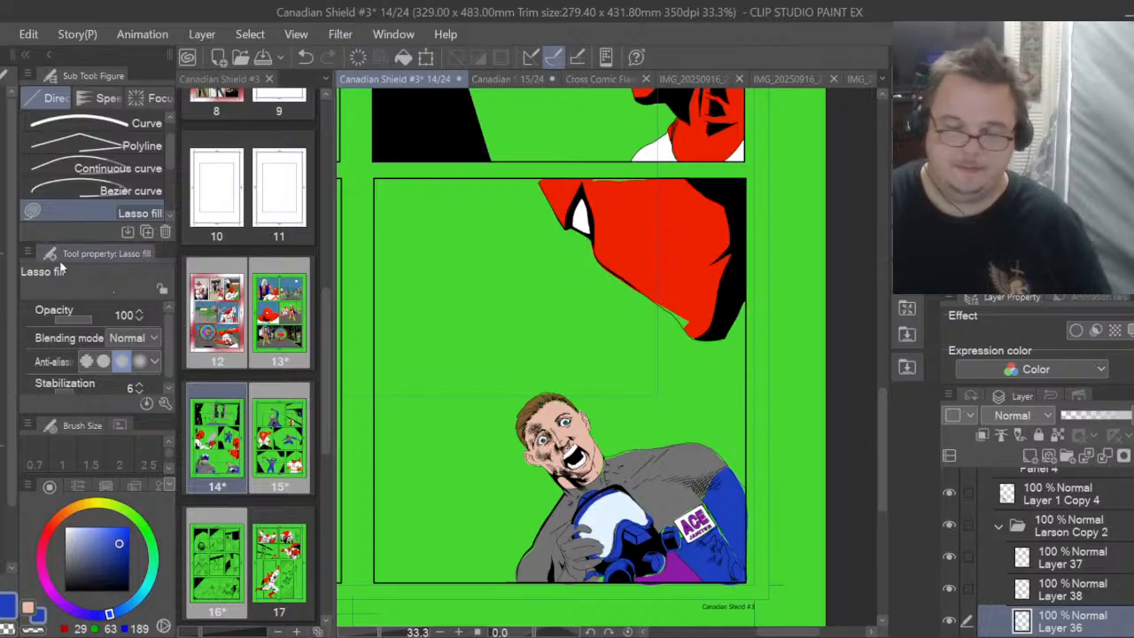
key("i")
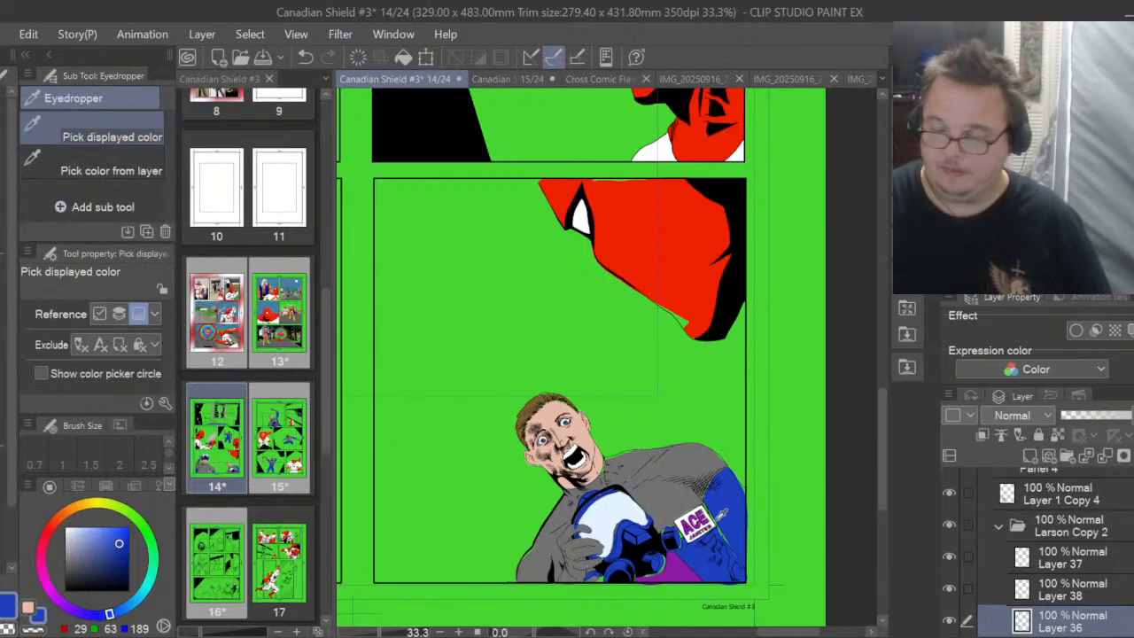
left_click(613, 502)
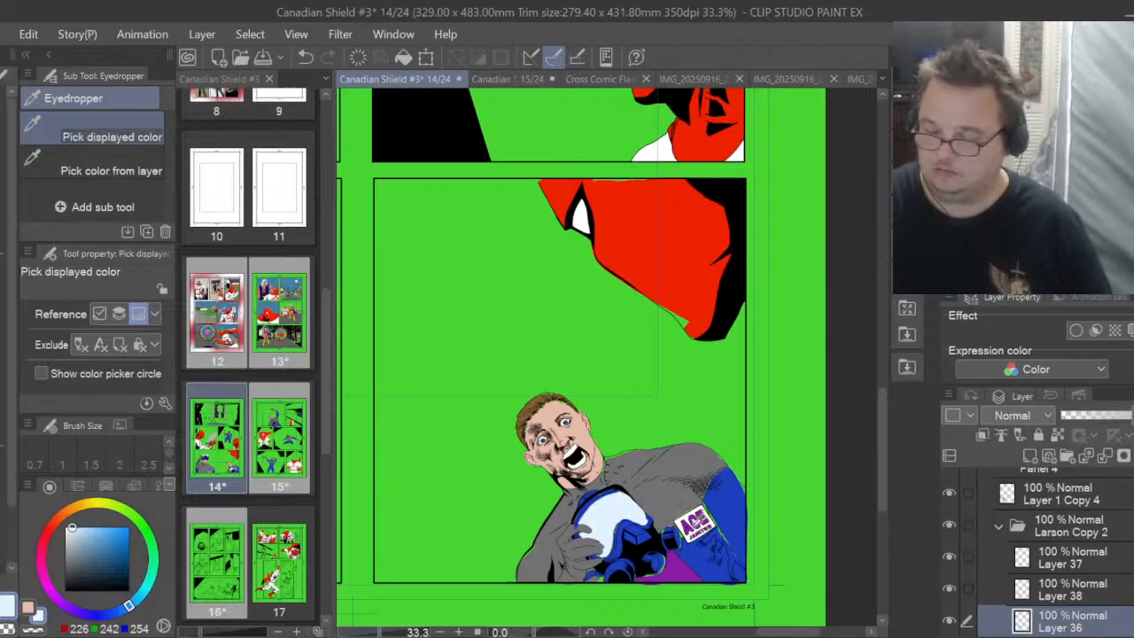
scroll(697, 515, "up", 3)
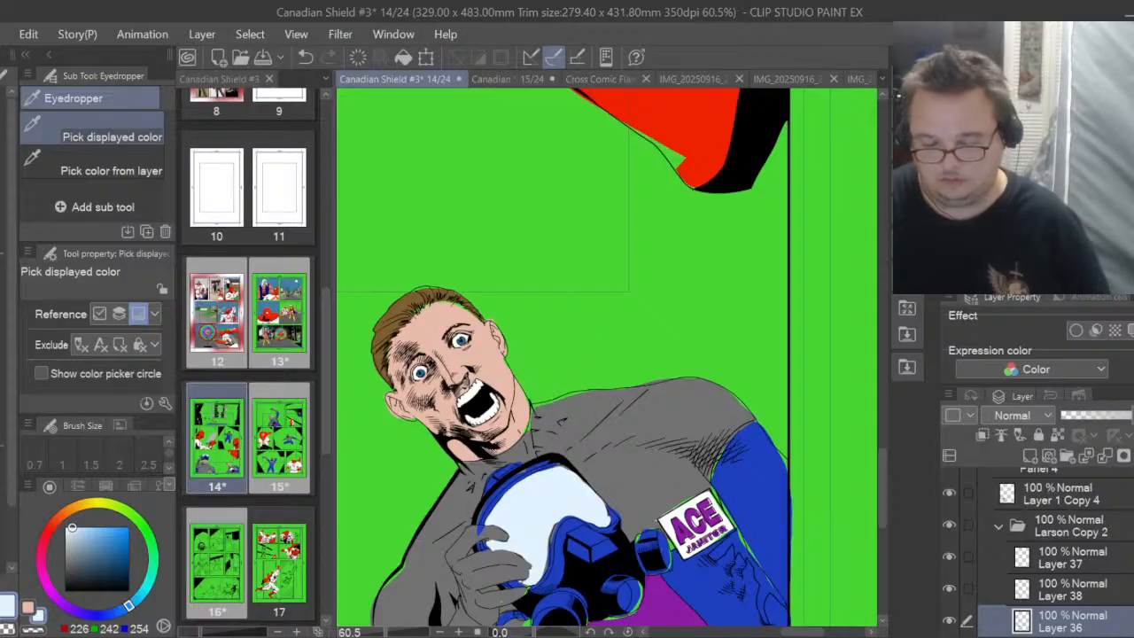
key("x")
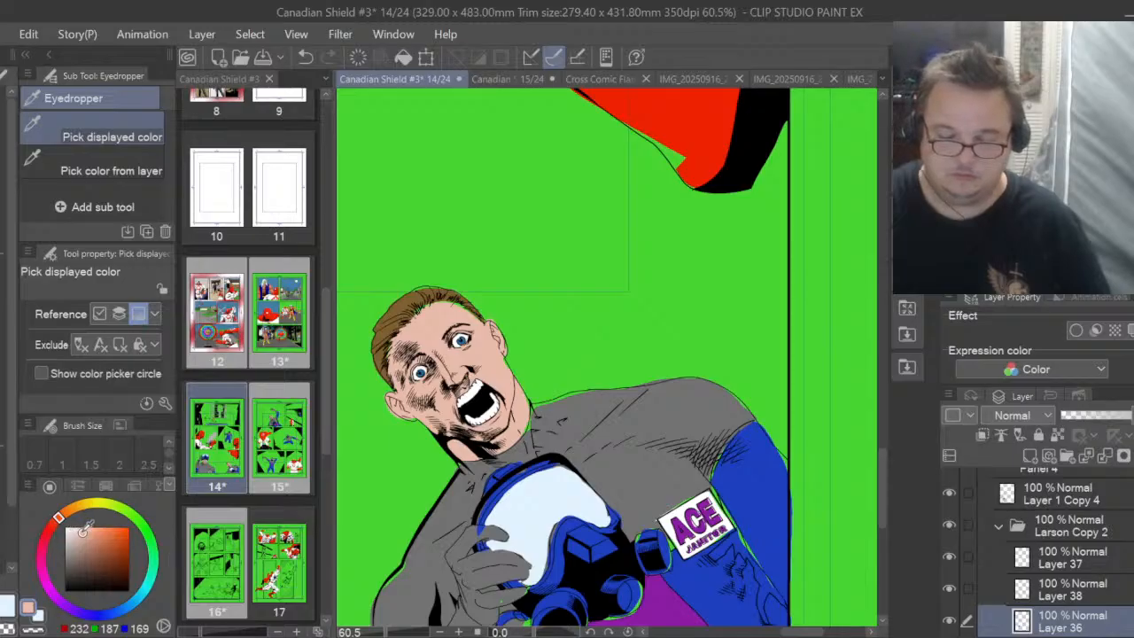
left_click_drag(81, 530, 37, 513)
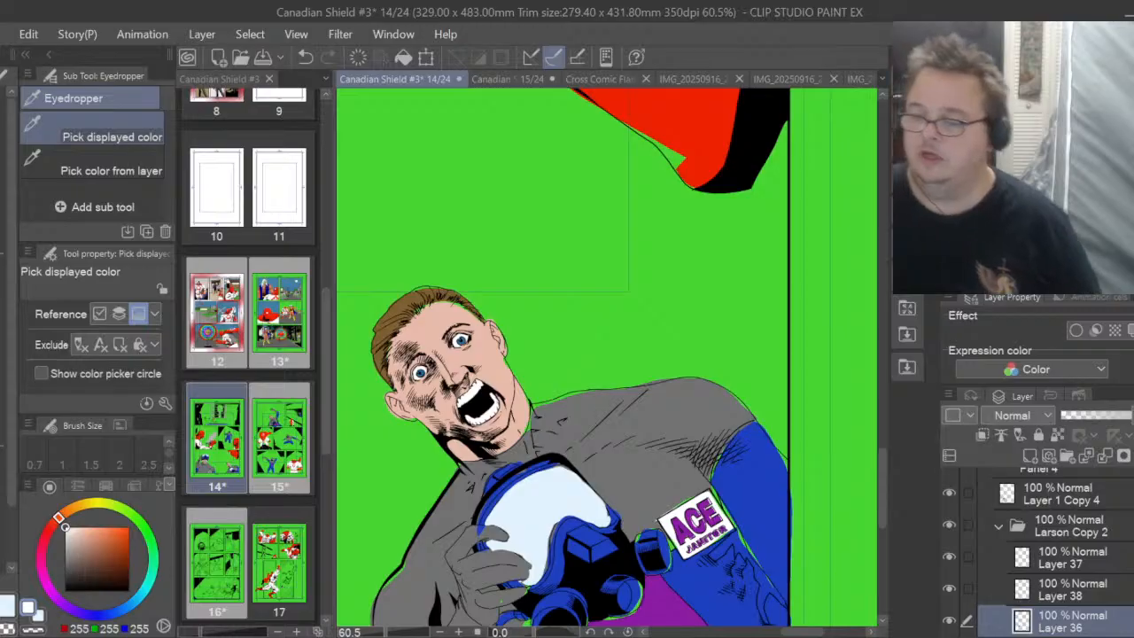
Back on page 15, add a layer above Layer 33 and lasso fill the ACE JANITOR patch in Panel 1 with white
left_click(478, 83)
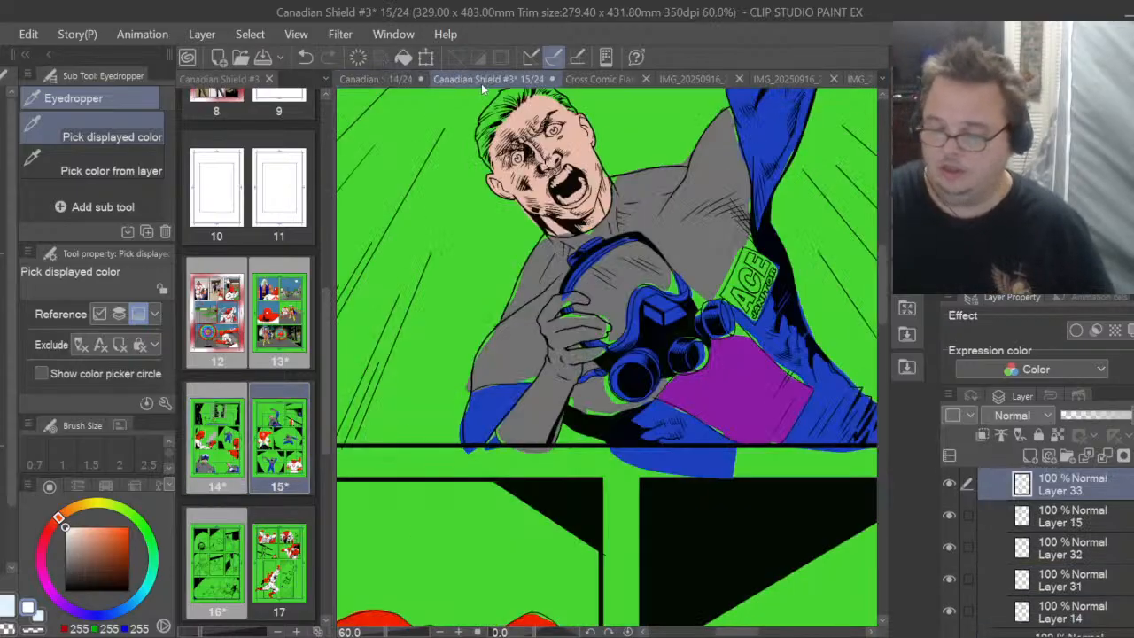
left_click(1035, 460)
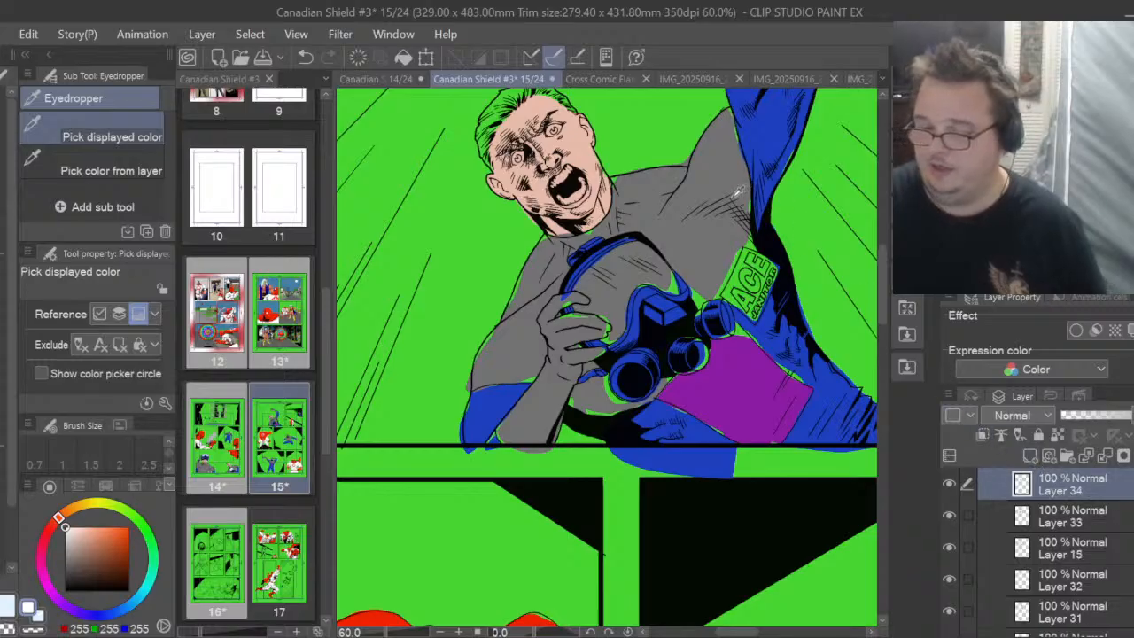
scroll(767, 234, "up", 5)
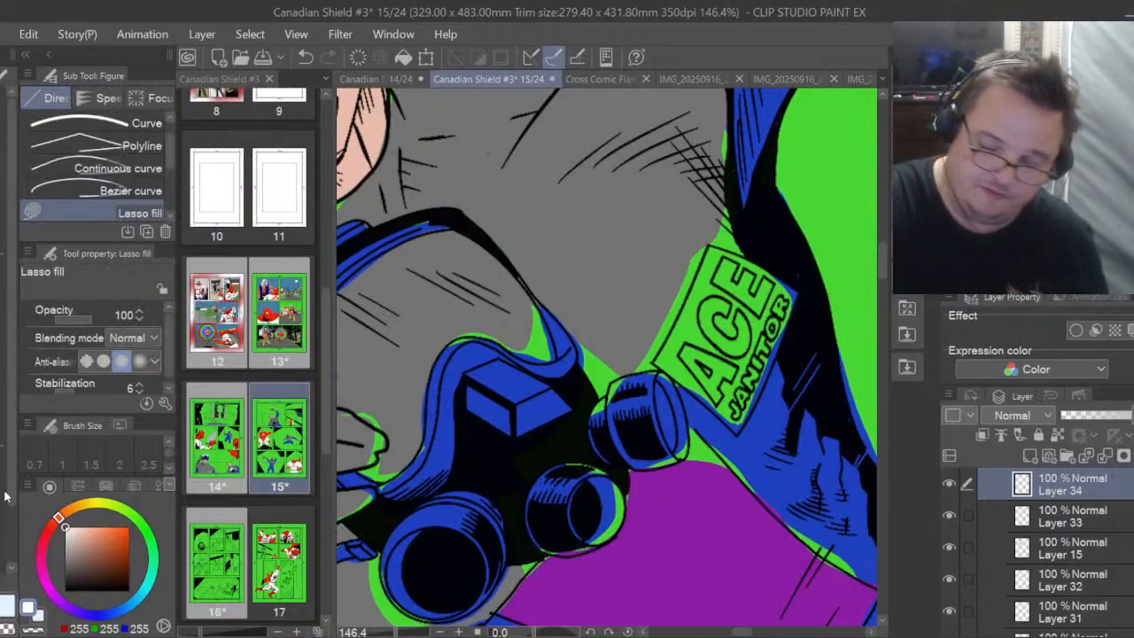
key("u")
mouse_move(656, 365)
left_mouse_down()
mouse_move(745, 427)
mouse_move(803, 288)
mouse_move(759, 257)
left_mouse_up()
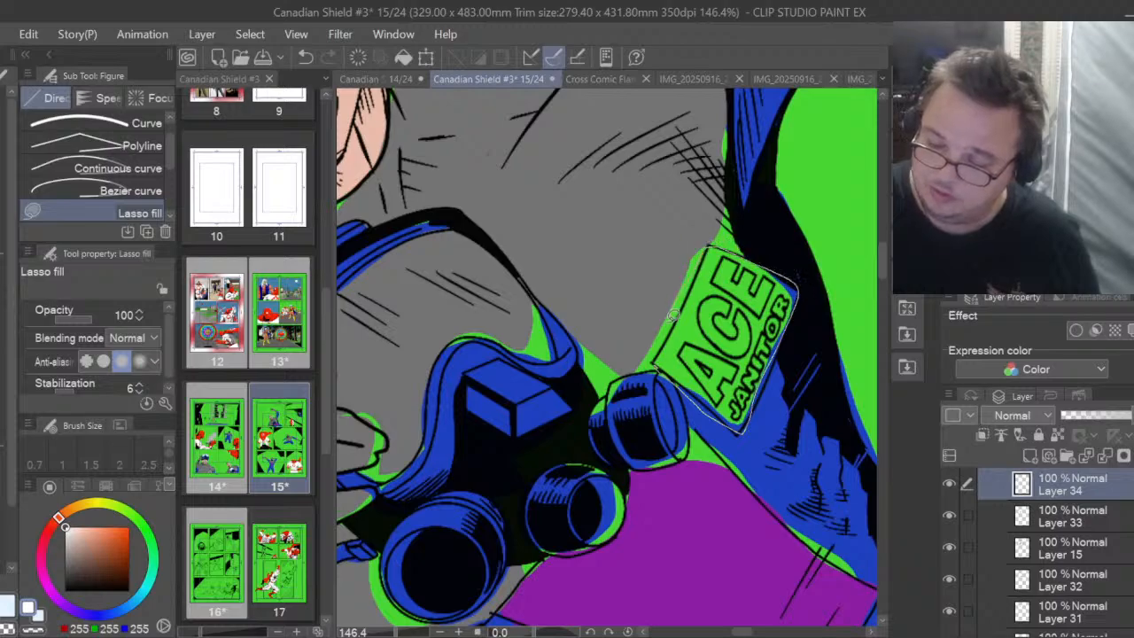
left_click_drag(674, 316, 657, 370)
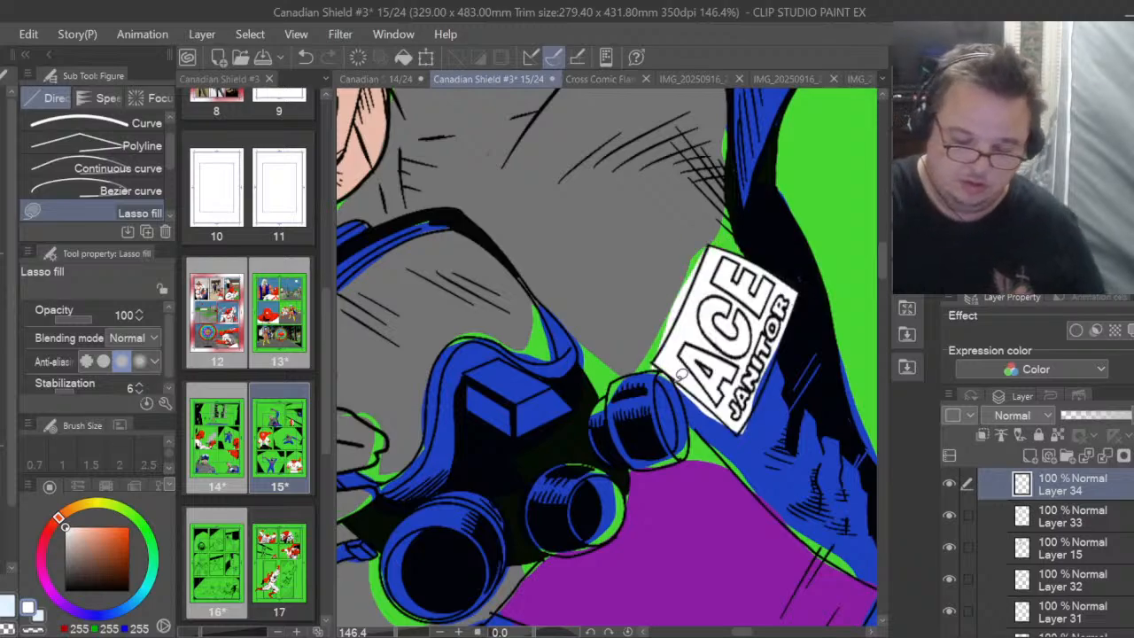
On a new layer above the white patch layer, lasso fill the mask's visor with pale blue (RGB 226, 242, 254), leaving out the fingers
left_click(33, 611)
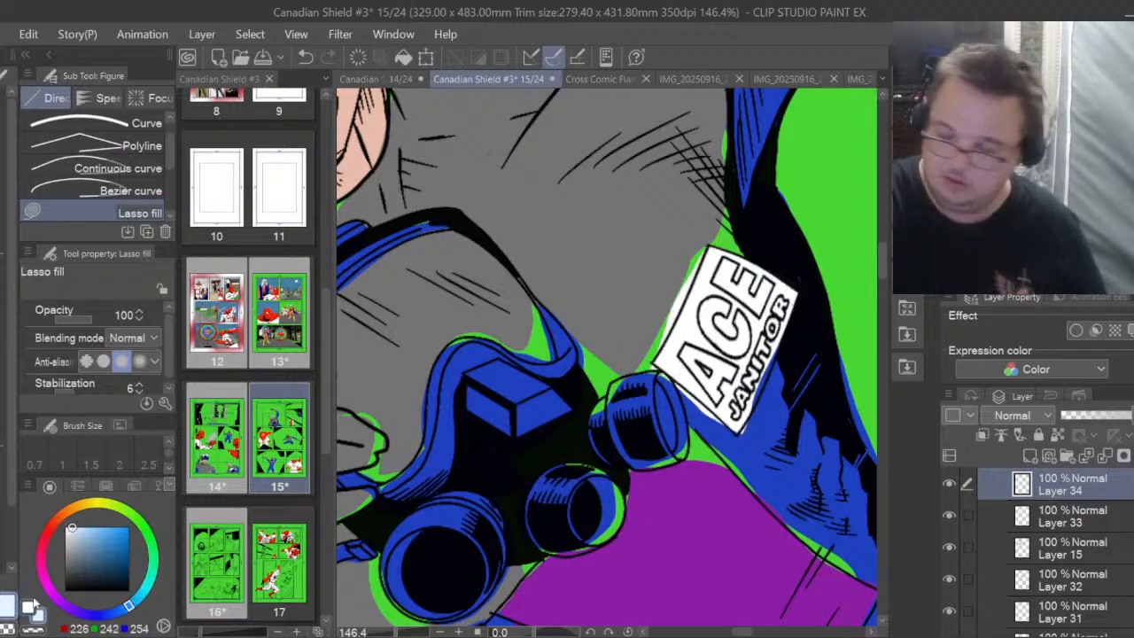
left_click(1030, 455)
left_click_drag(751, 632, 736, 631)
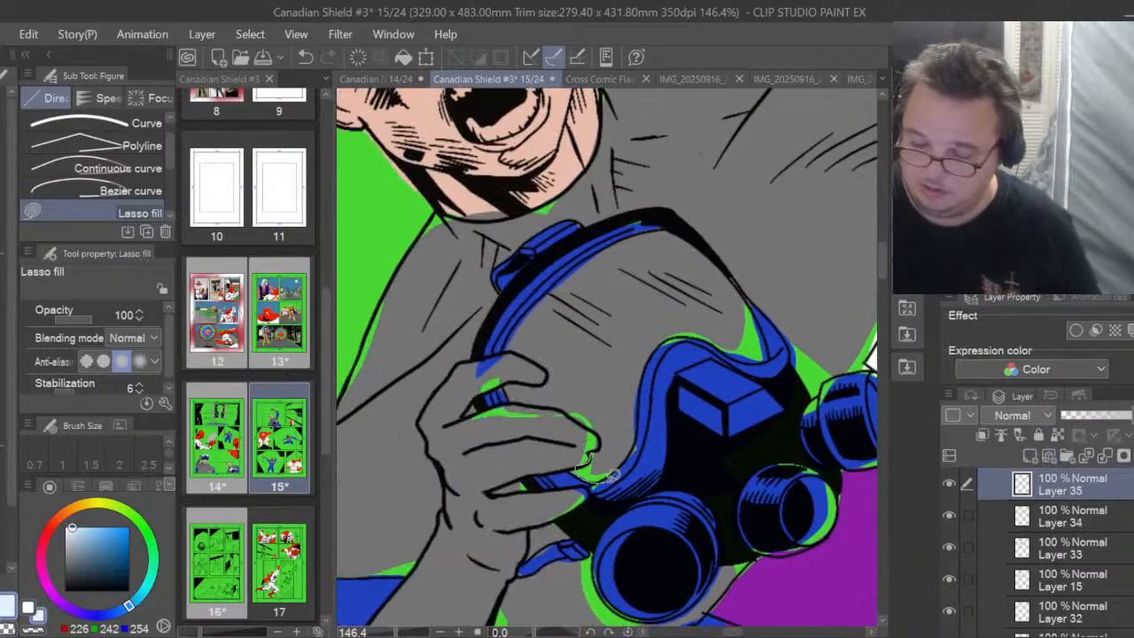
mouse_move(610, 479)
left_mouse_down()
mouse_move(636, 447)
mouse_move(662, 339)
mouse_move(699, 329)
mouse_move(756, 346)
mouse_move(765, 325)
mouse_move(753, 292)
mouse_move(672, 226)
mouse_move(629, 230)
mouse_move(510, 330)
left_mouse_up()
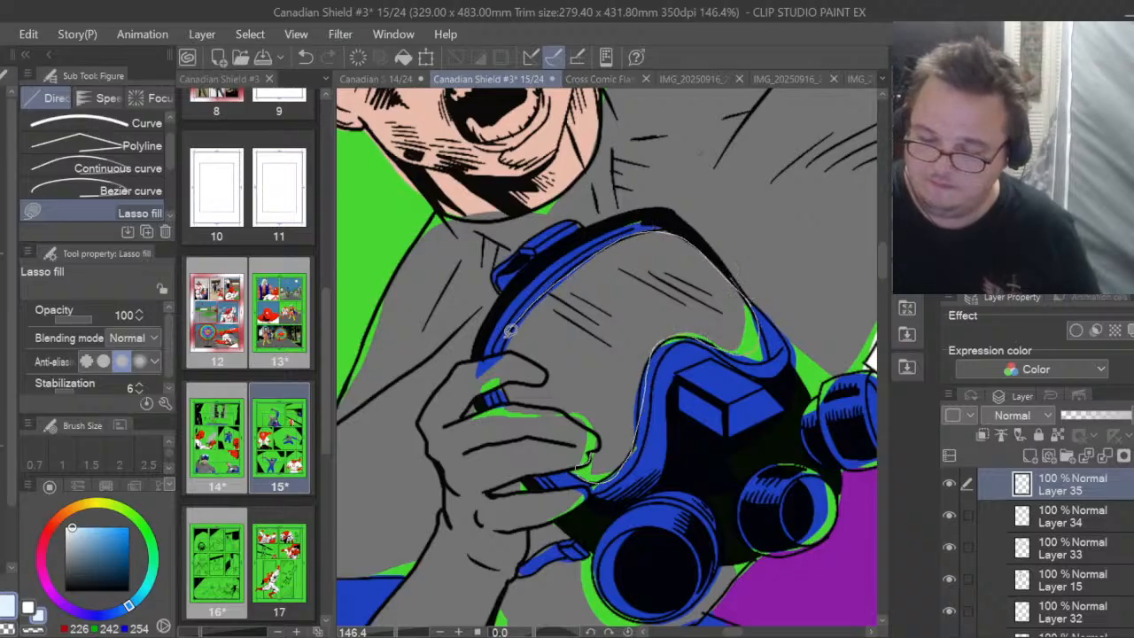
mouse_move(554, 377)
left_mouse_down()
mouse_move(512, 382)
mouse_move(518, 403)
mouse_move(599, 449)
left_mouse_up()
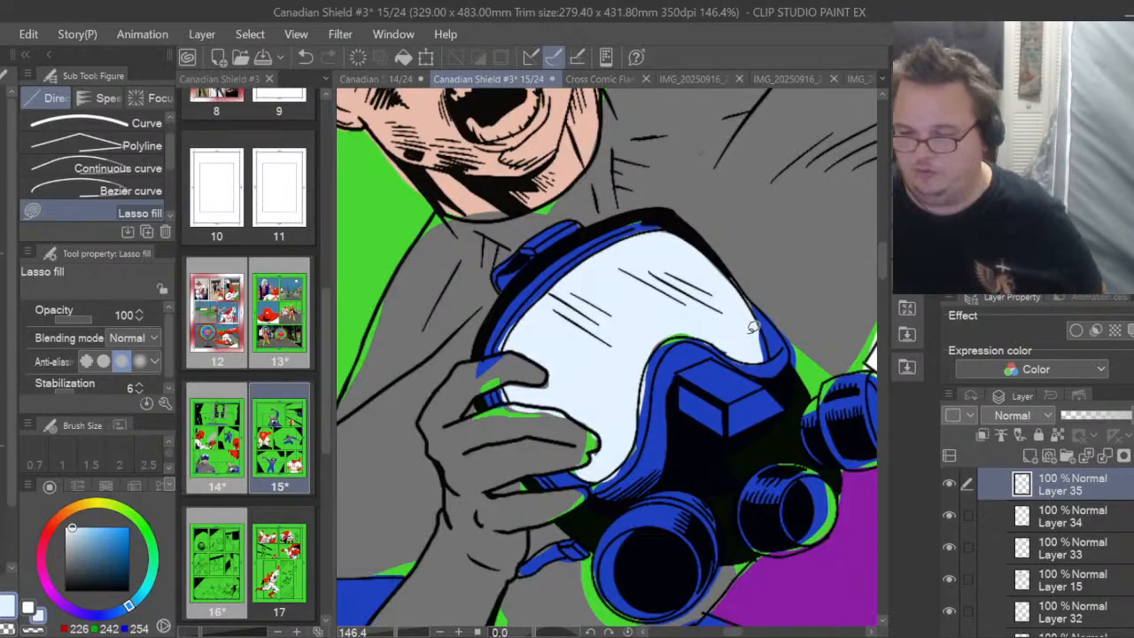
scroll(739, 371, "down", 6)
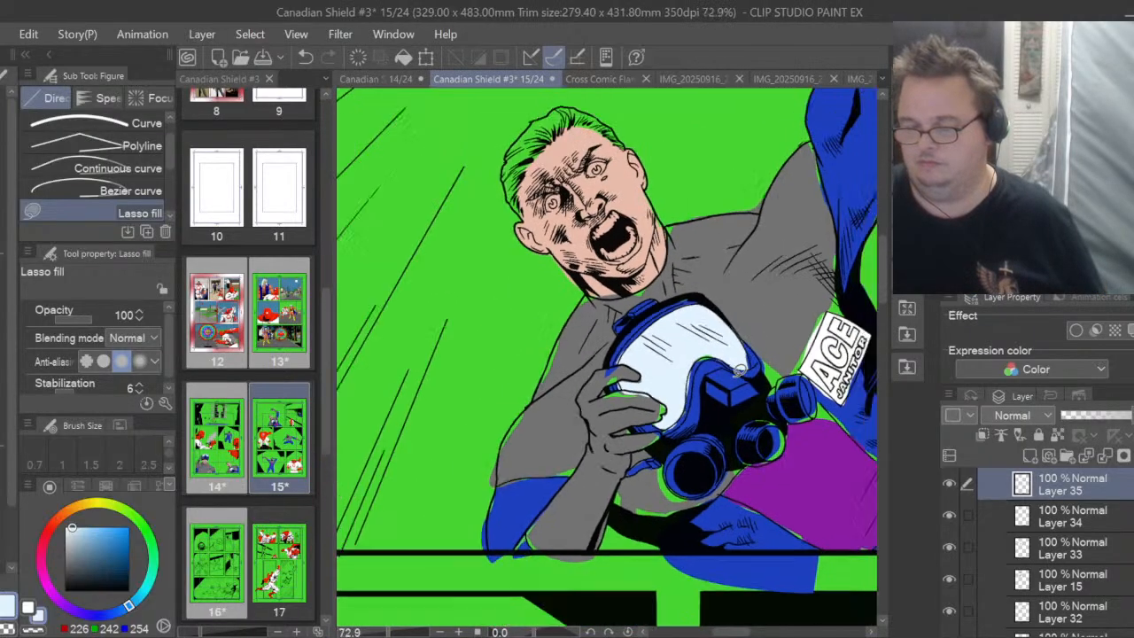
Switch from the Panel 1 folder to Panel 2 and lasso fill Absorb's visor with pale blue (RGB 226, 242, 254) on Layer 18
scroll(740, 371, "down", 1)
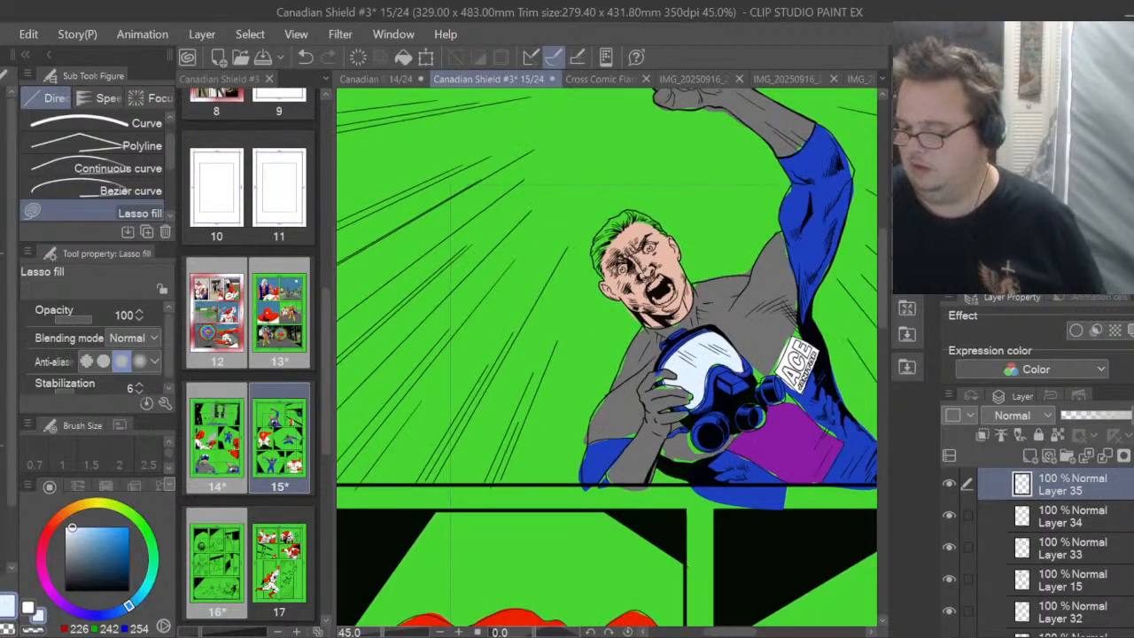
scroll(1039, 551, "up", 3)
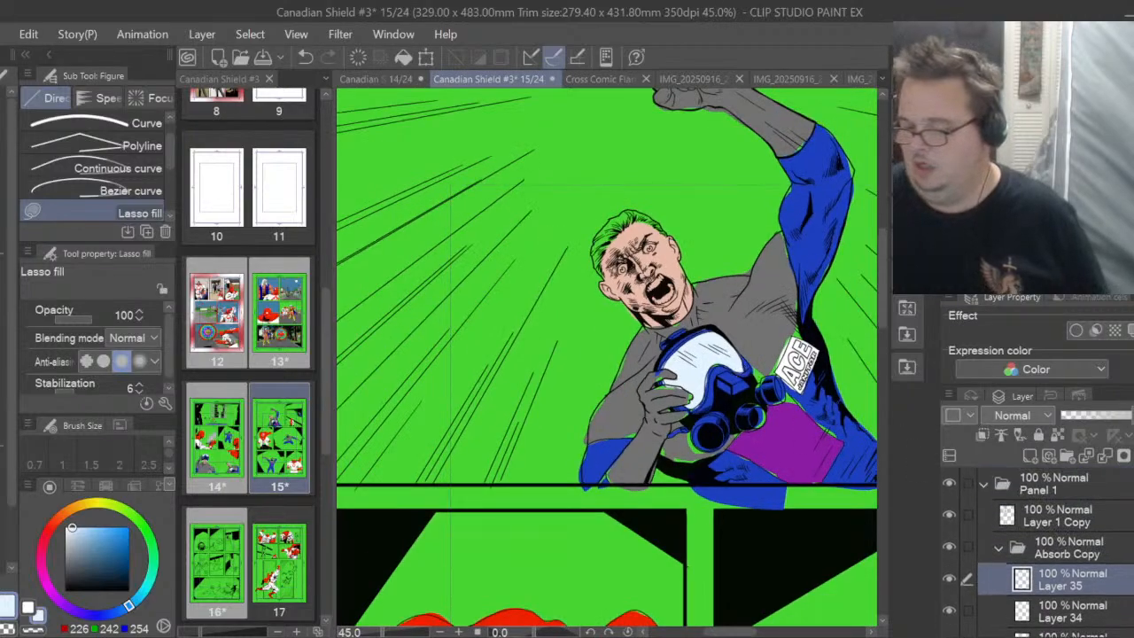
left_click(983, 484)
left_click(985, 517)
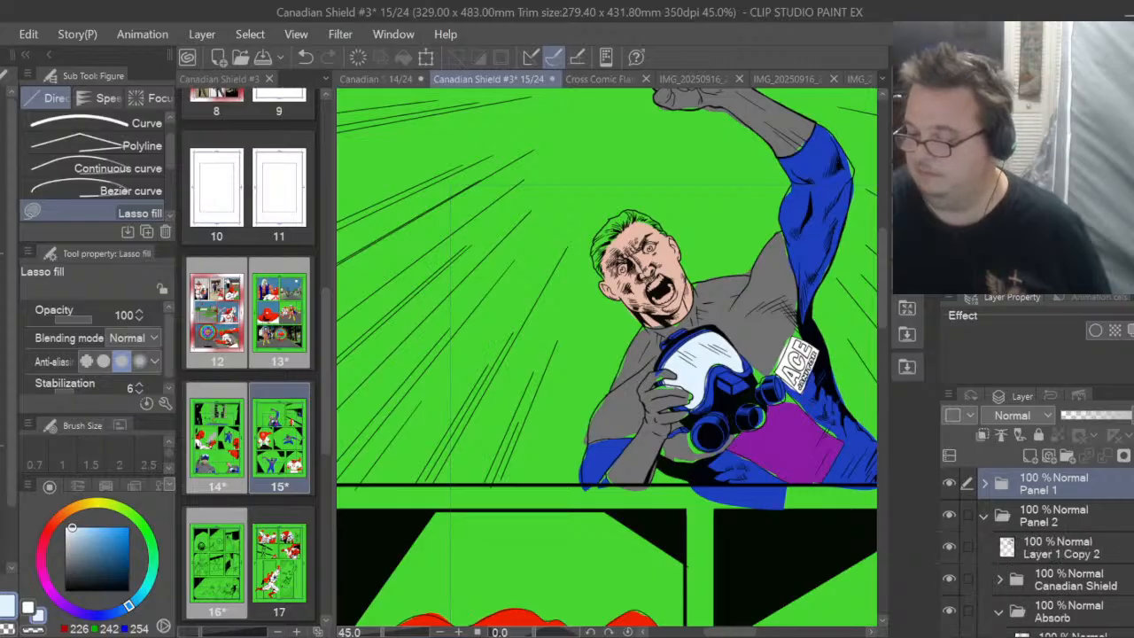
scroll(1037, 549, "down", 2)
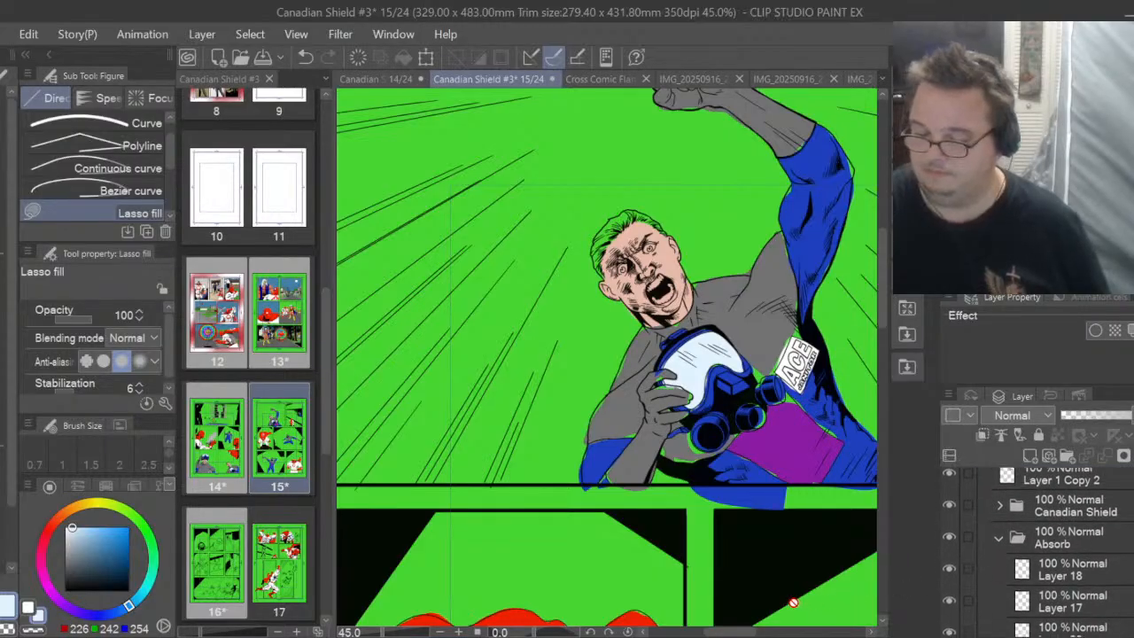
left_click_drag(725, 633, 800, 633)
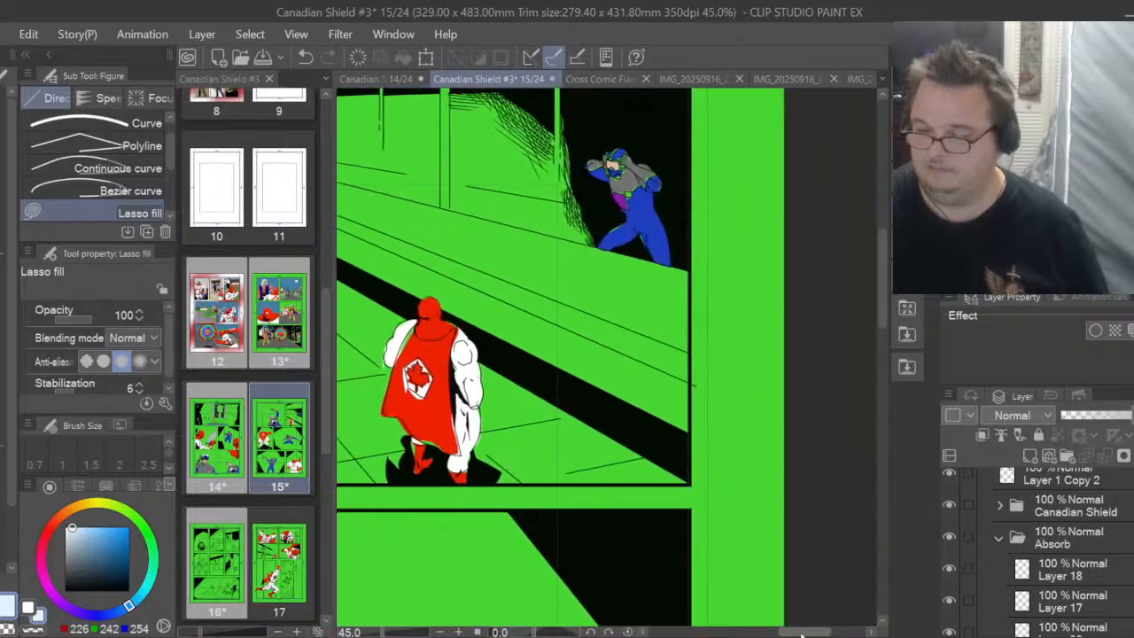
scroll(610, 154, "up", 6)
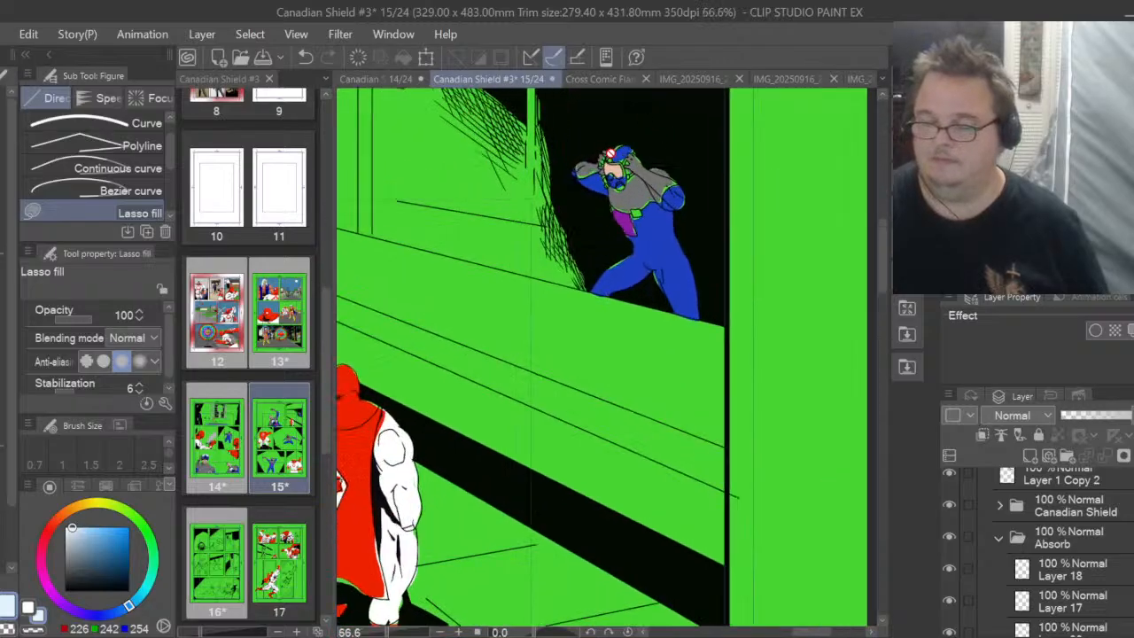
scroll(610, 153, "up", 2)
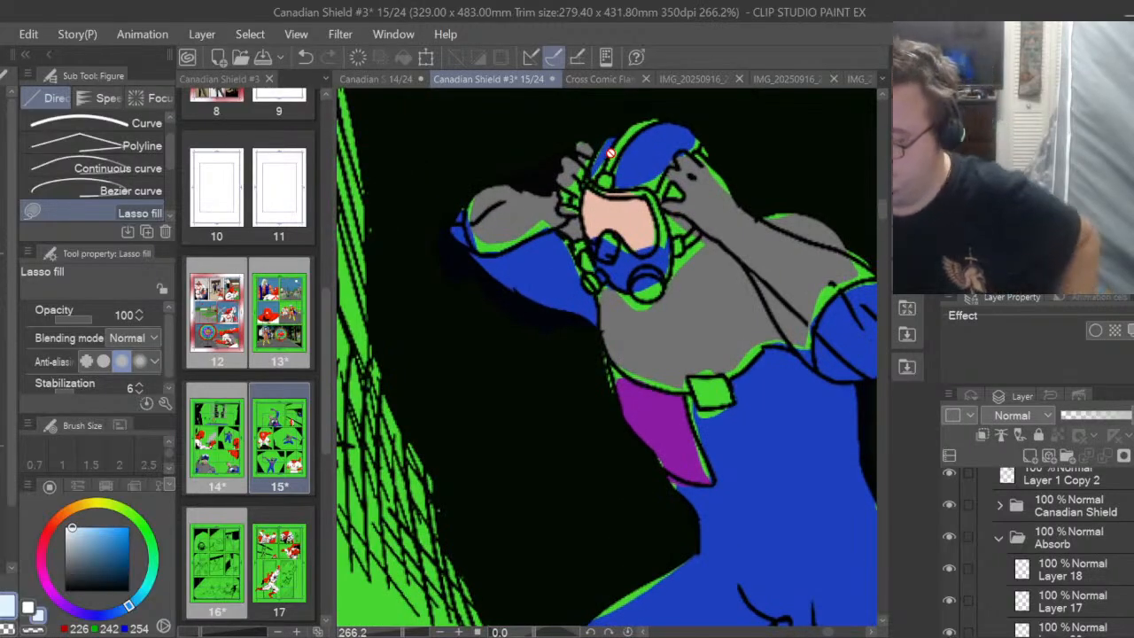
left_click(1058, 576)
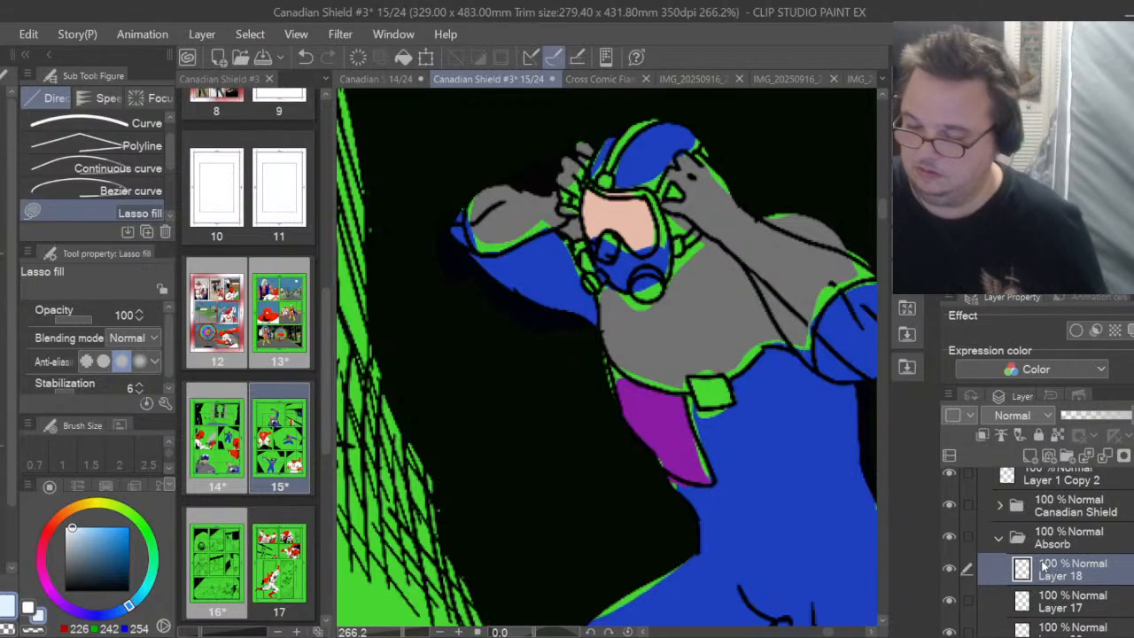
mouse_move(624, 241)
left_mouse_down()
mouse_move(655, 252)
mouse_move(654, 206)
mouse_move(597, 186)
mouse_move(585, 192)
mouse_move(594, 230)
mouse_move(625, 237)
left_mouse_up()
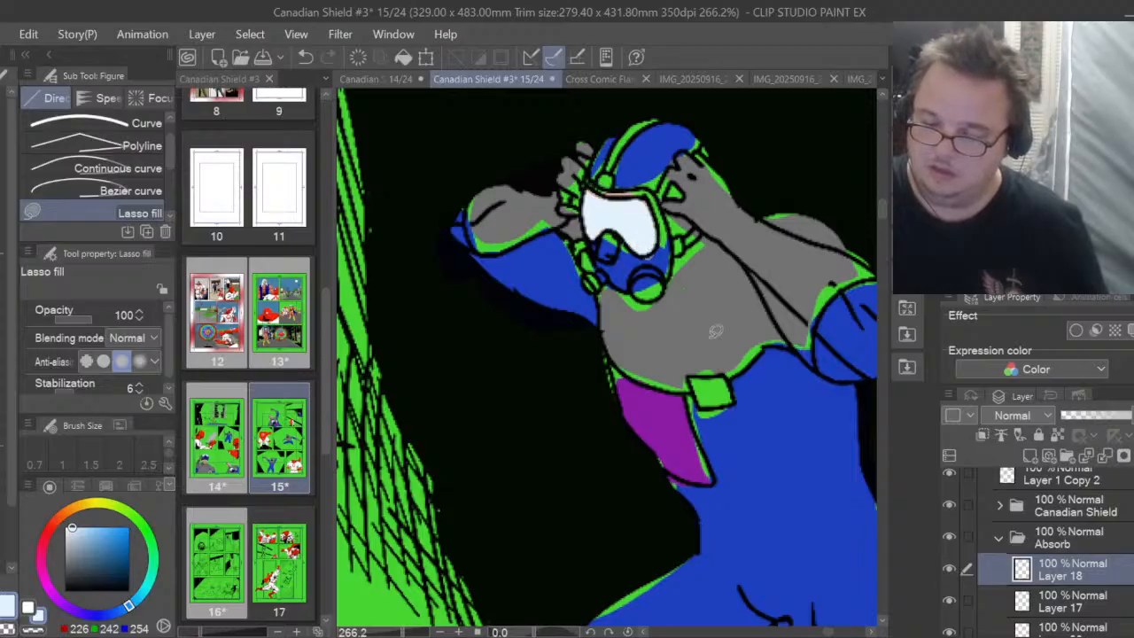
Add a layer above Layer 18 and lasso fill the small chest patch in Panel 2 with white
left_click(1029, 456)
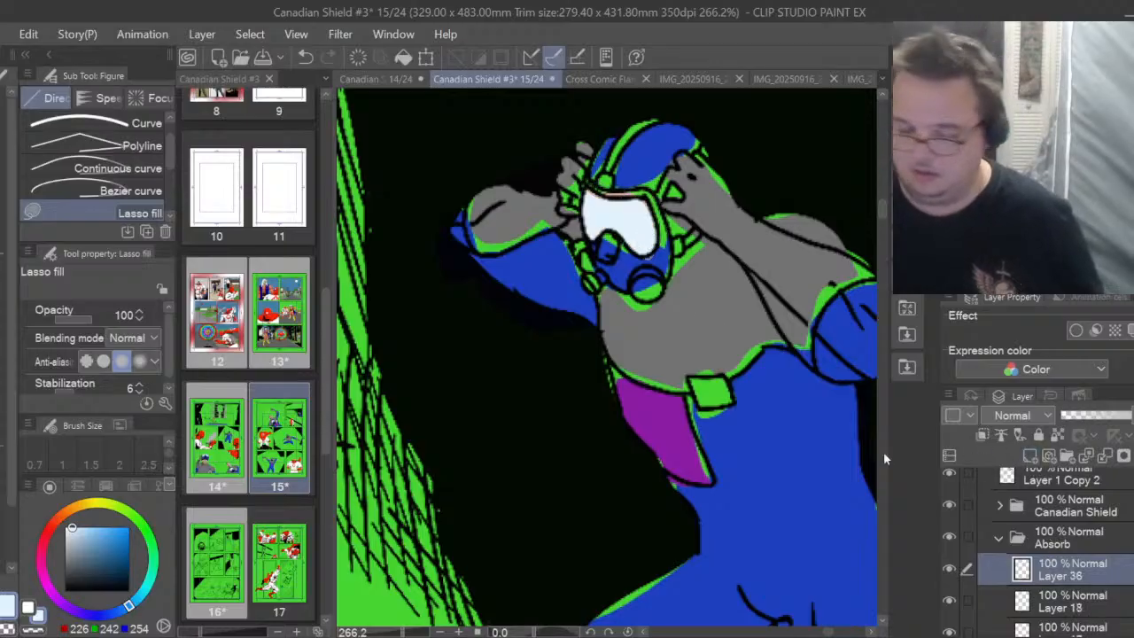
left_click(28, 608)
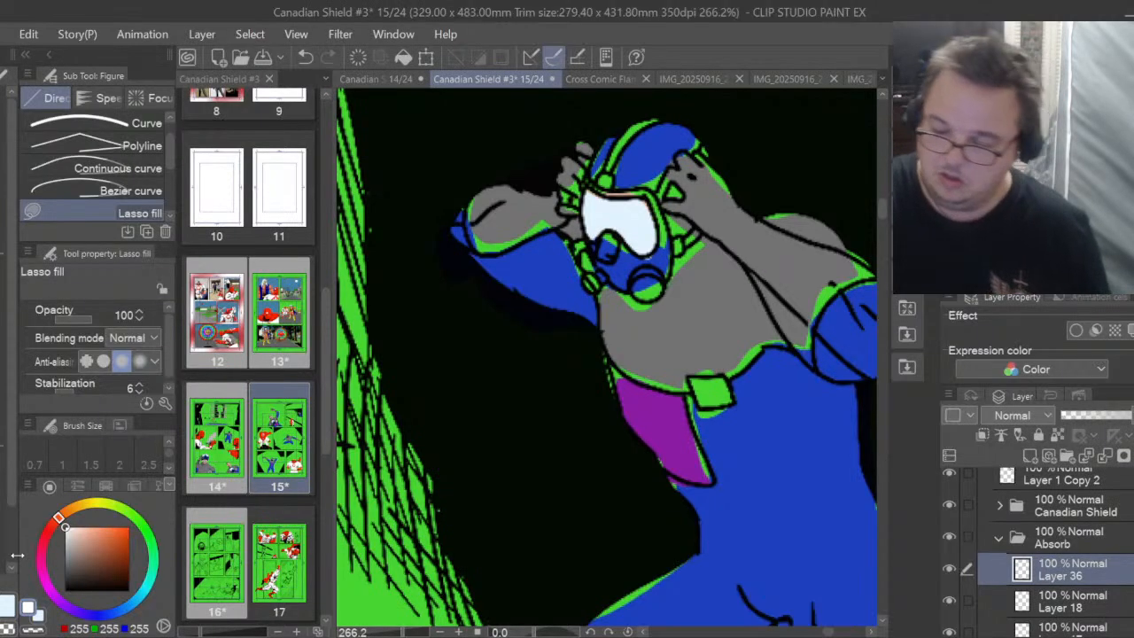
mouse_move(693, 377)
left_mouse_down()
mouse_move(697, 405)
mouse_move(732, 400)
mouse_move(706, 371)
mouse_move(694, 375)
left_mouse_up()
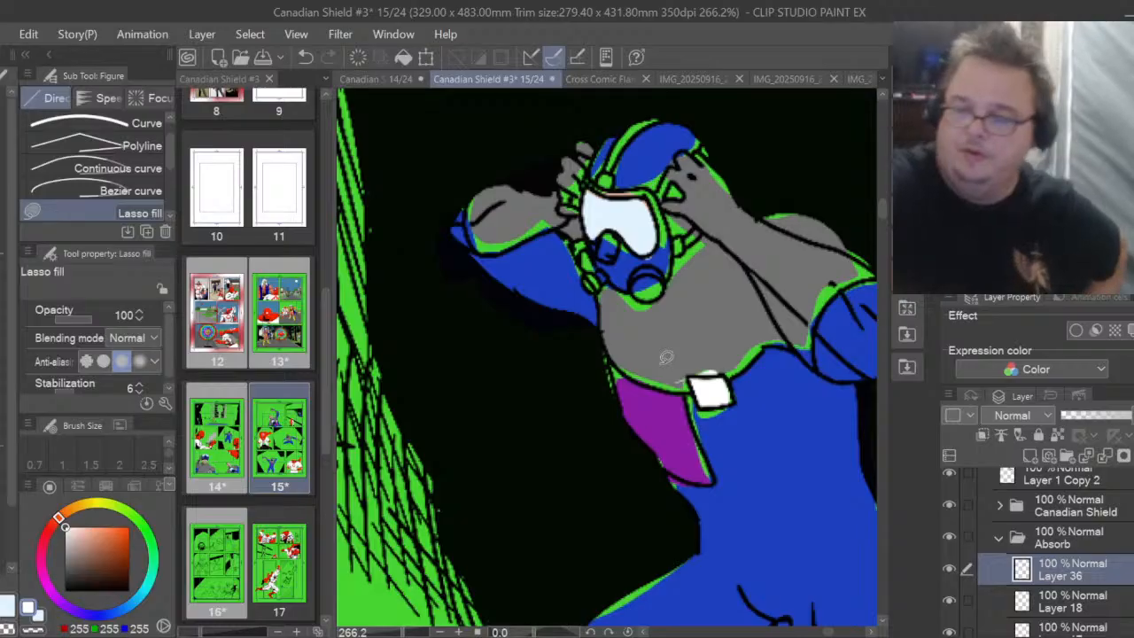
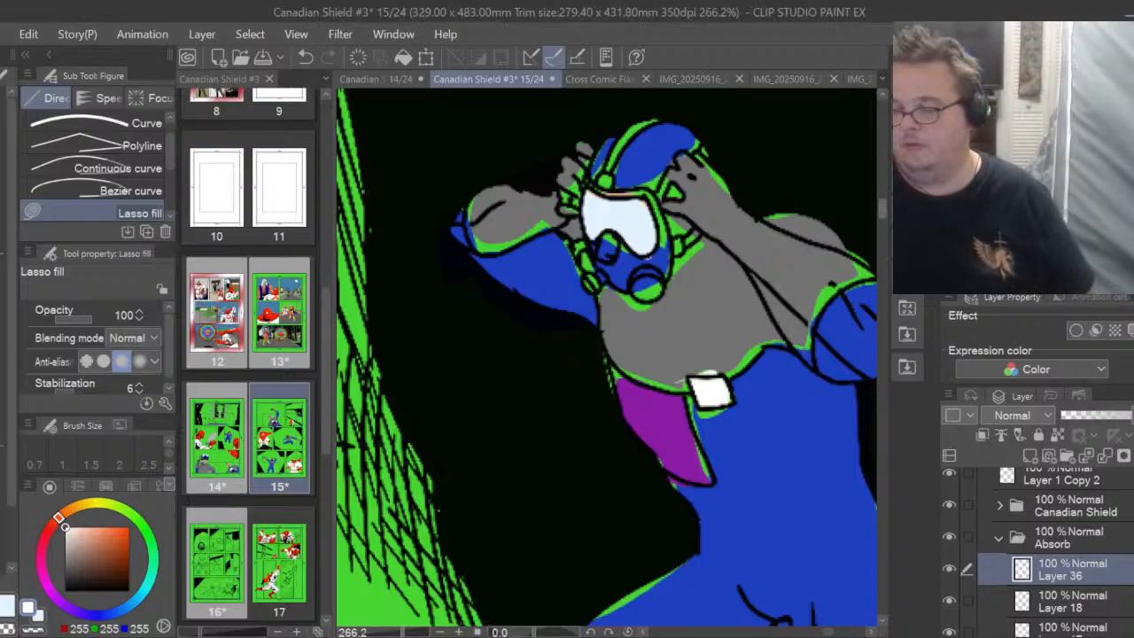
In Panel 4's Absorb Copy 2 folder, add a layer above Layer 21 and lasso fill the ACE JANITOR patch with white
left_click_drag(882, 208, 886, 372)
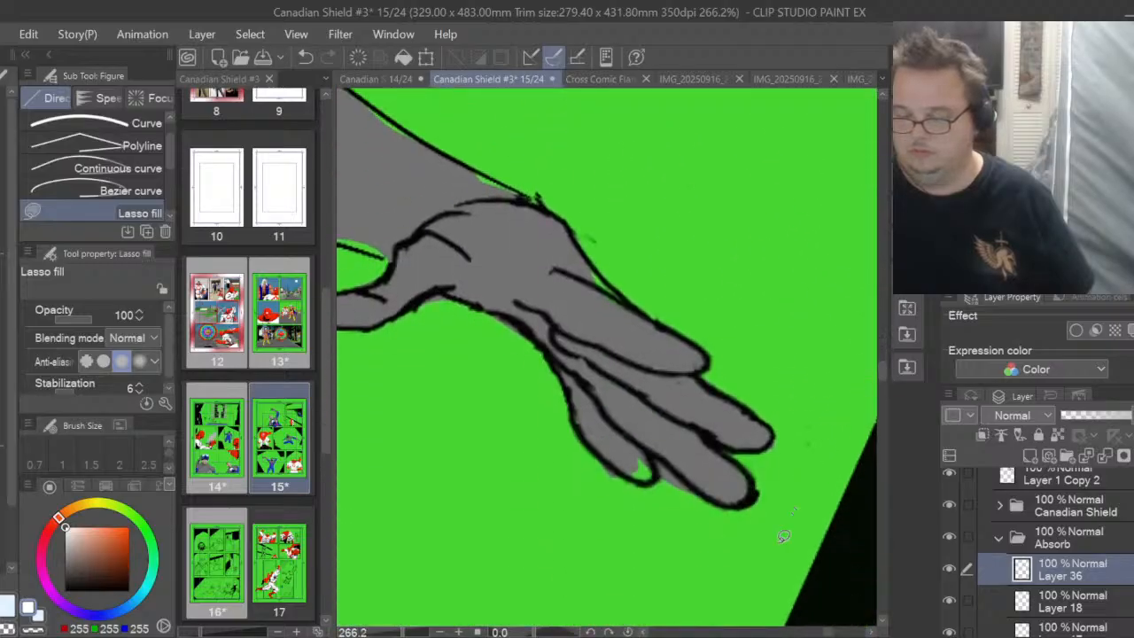
left_click_drag(832, 632, 794, 635)
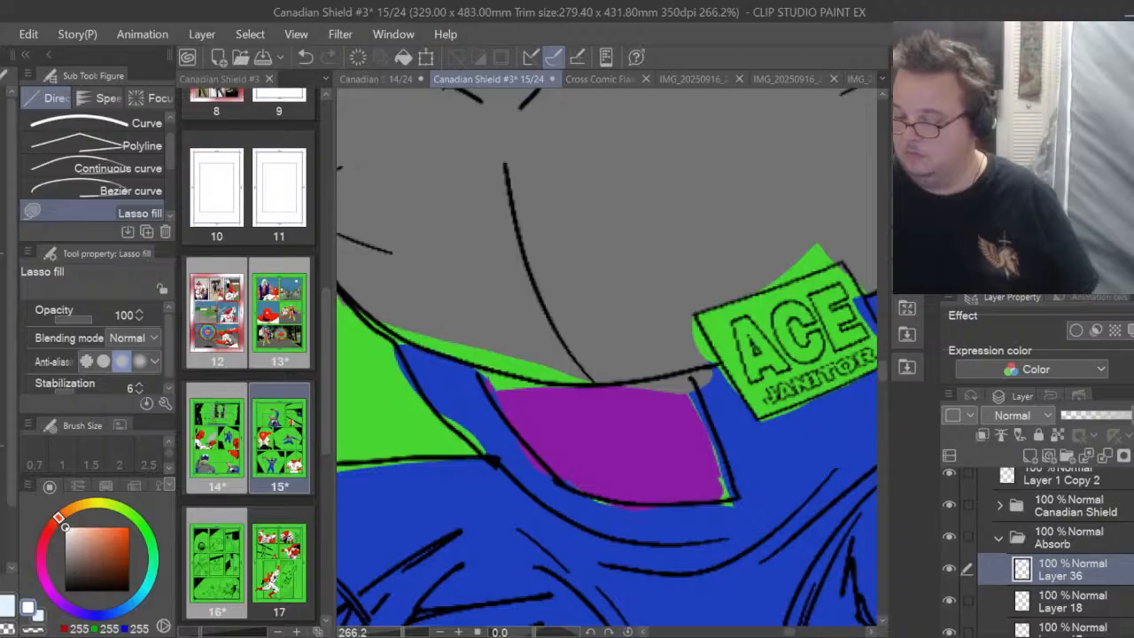
scroll(994, 502, "up", 2)
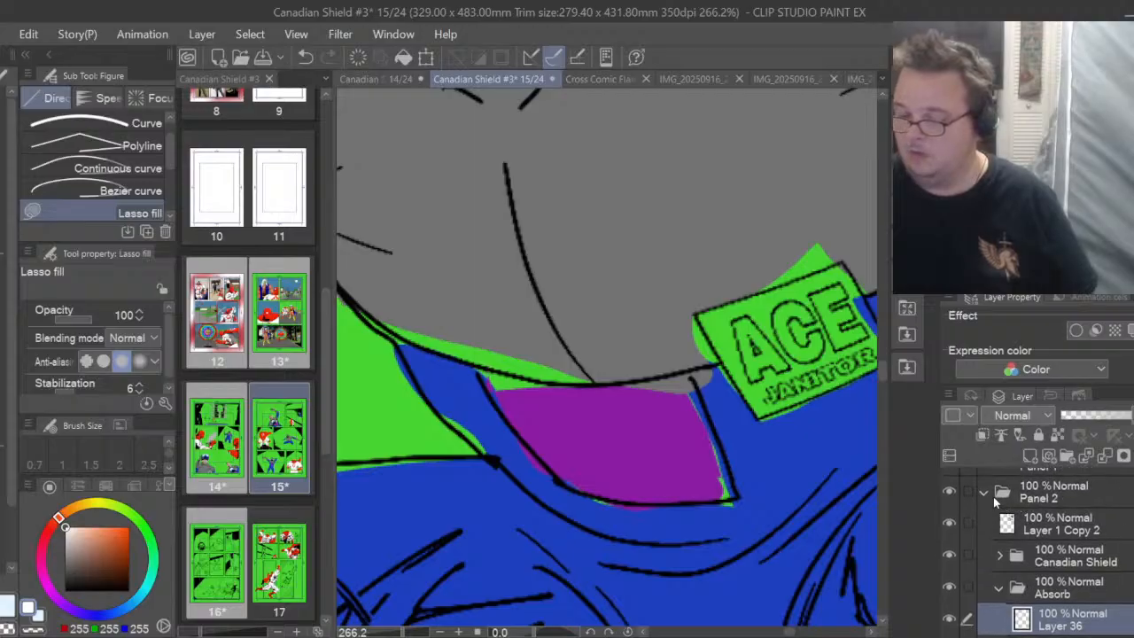
left_click(982, 494)
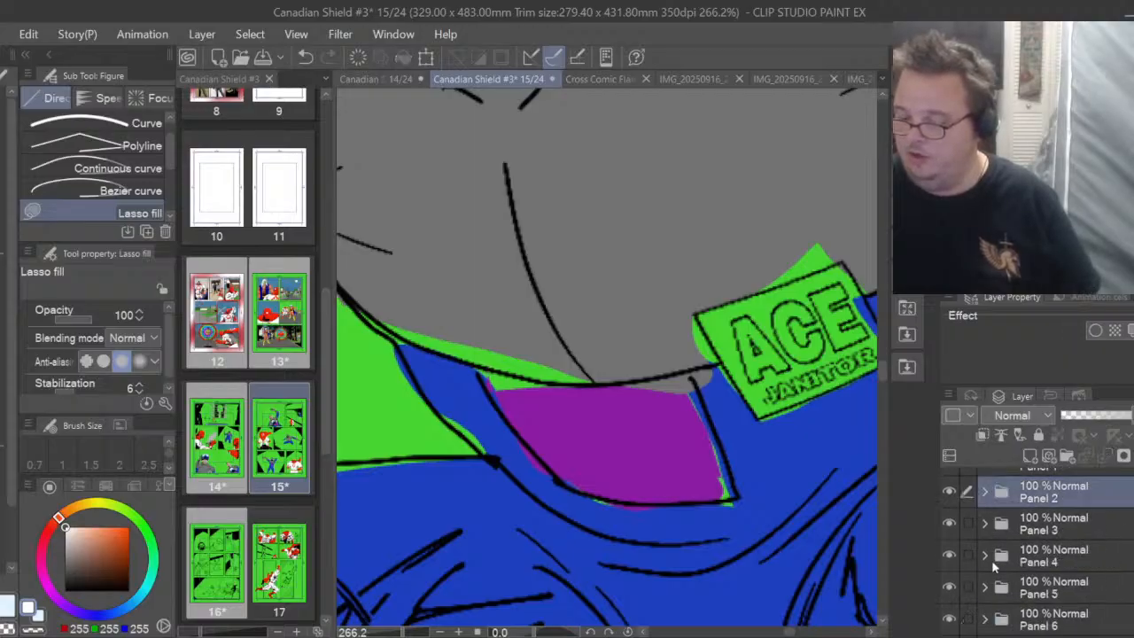
left_click(985, 555)
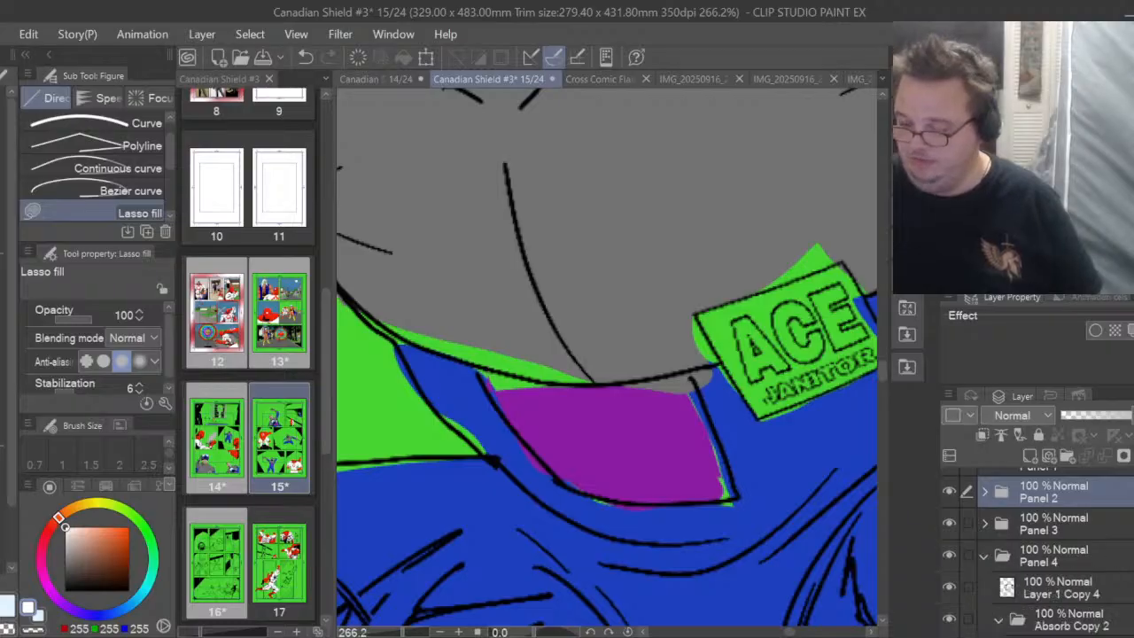
scroll(1037, 549, "down", 3)
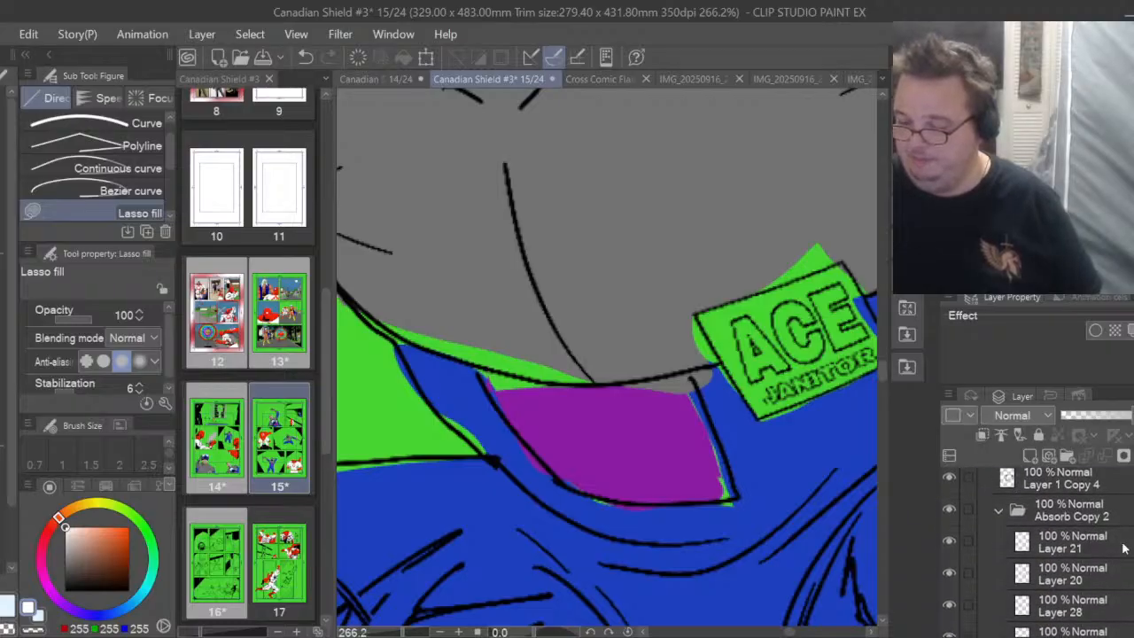
left_click(1109, 550)
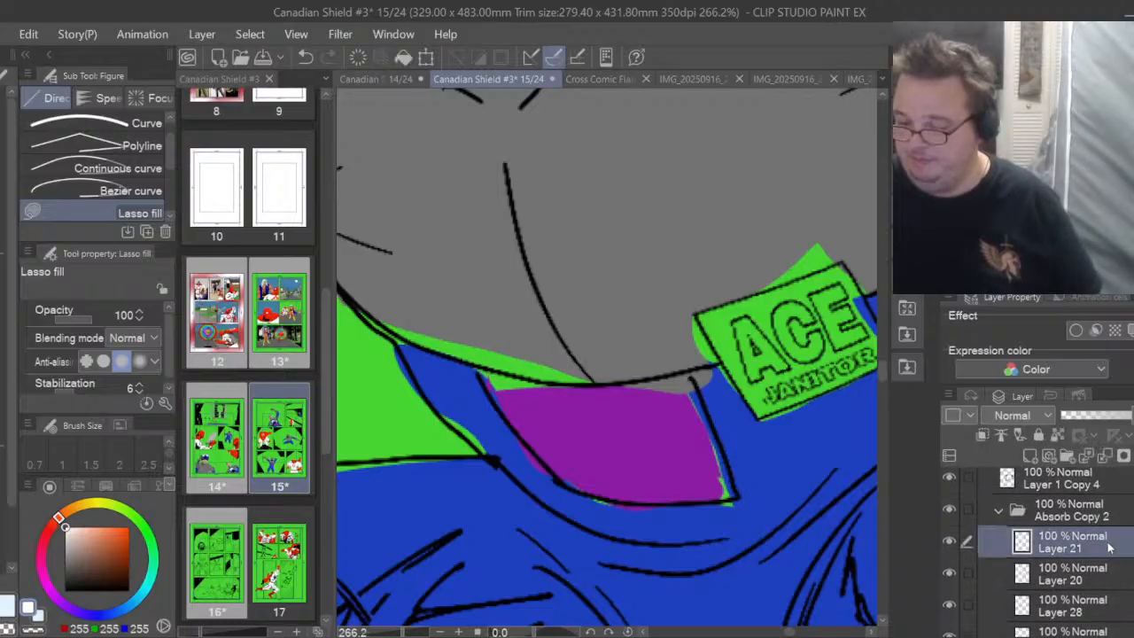
left_click(1036, 452)
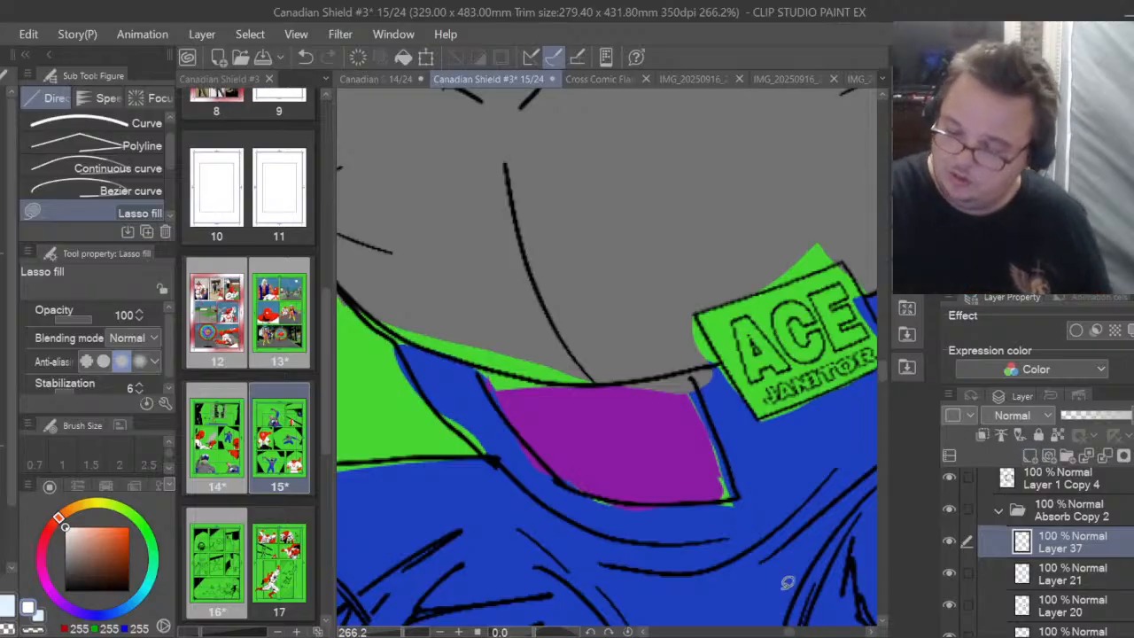
left_click_drag(789, 631, 794, 631)
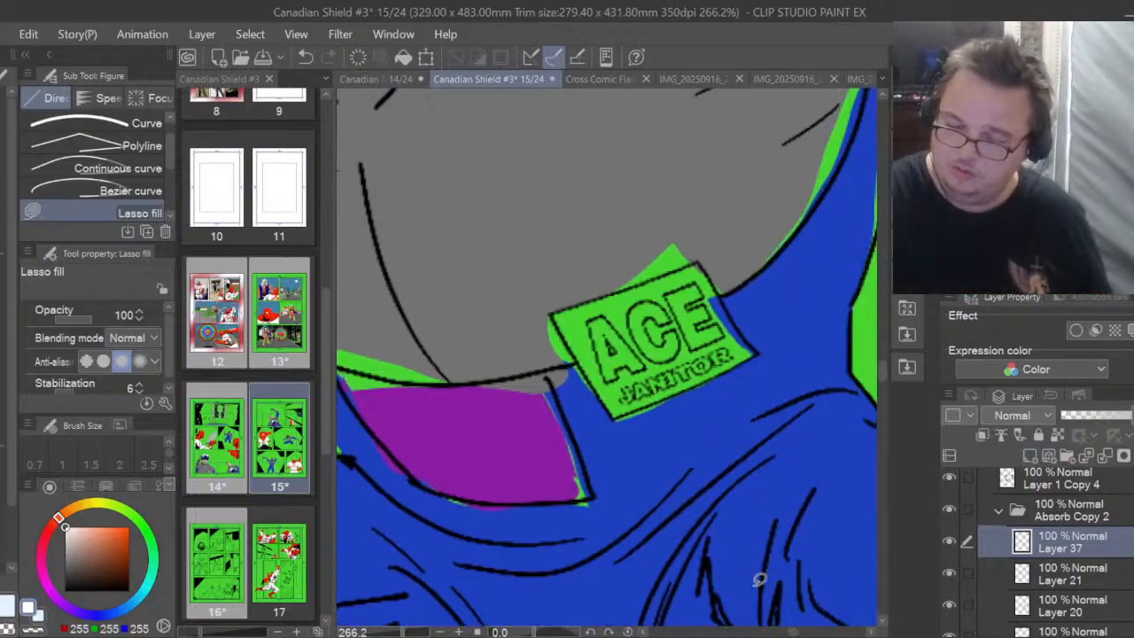
mouse_move(551, 315)
left_mouse_down()
mouse_move(617, 418)
mouse_move(753, 353)
mouse_move(714, 287)
mouse_move(675, 269)
mouse_move(550, 317)
left_mouse_up()
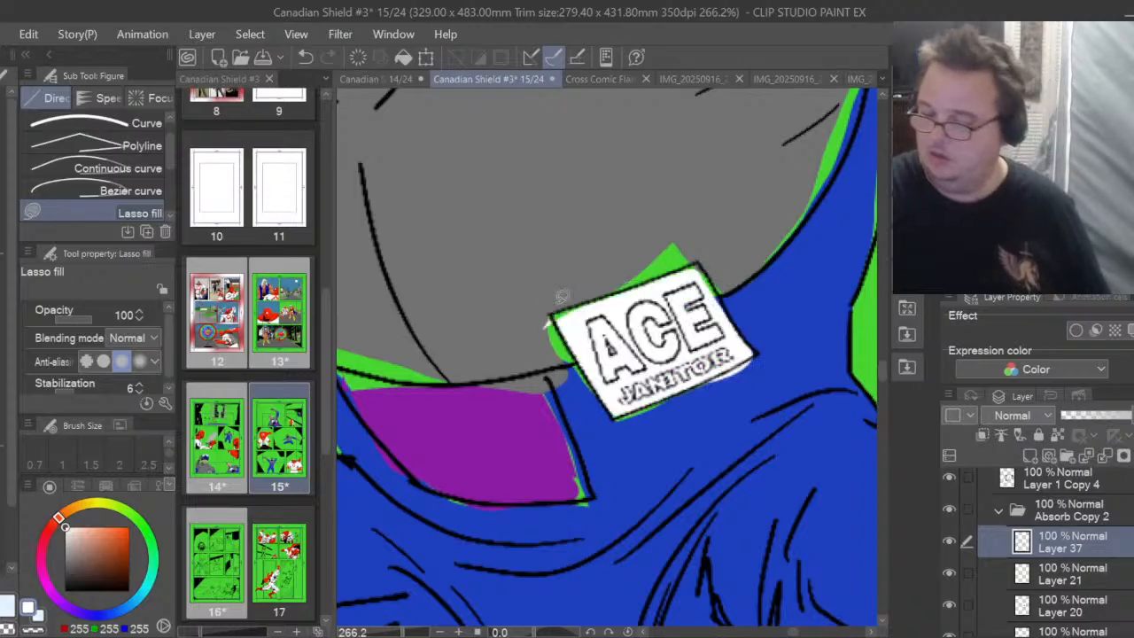
On a new layer above Panel 4's white patch layer, lasso fill the mask's visor with pale blue (RGB 226, 242, 254)
left_click(1030, 455)
left_click_drag(881, 379, 881, 342)
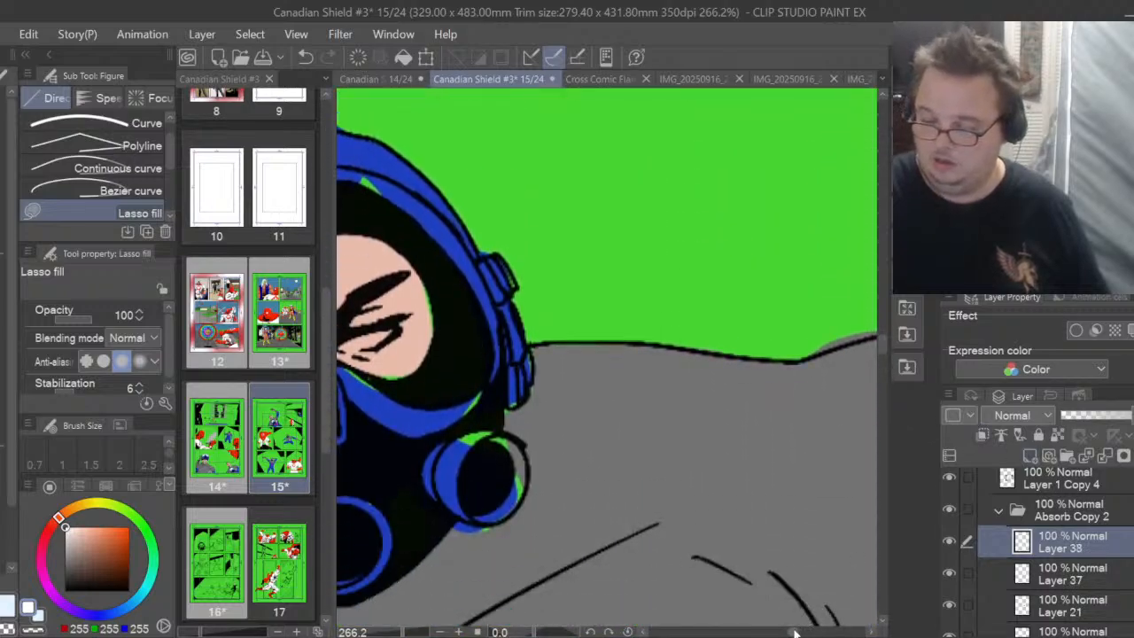
left_click_drag(794, 631, 787, 631)
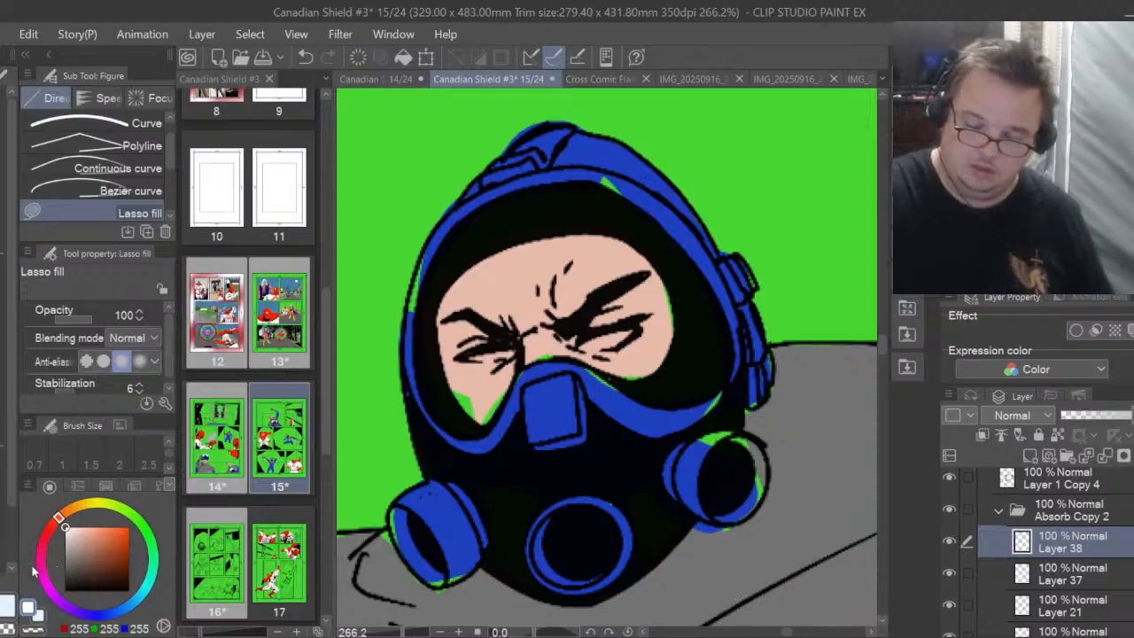
left_click(10, 604)
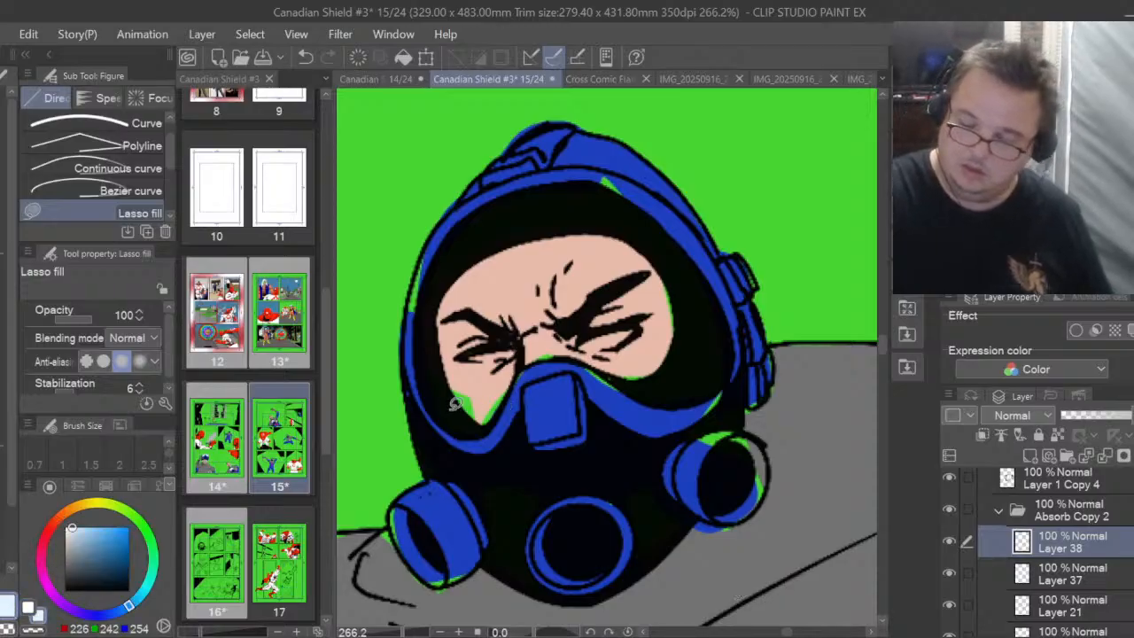
mouse_move(438, 399)
left_mouse_down()
mouse_move(475, 434)
mouse_move(538, 364)
mouse_move(572, 356)
mouse_move(673, 408)
mouse_move(700, 406)
mouse_move(724, 374)
mouse_move(728, 331)
mouse_move(709, 280)
mouse_move(648, 217)
mouse_move(610, 189)
mouse_move(561, 189)
mouse_move(489, 210)
mouse_move(466, 233)
mouse_move(425, 301)
mouse_move(436, 390)
left_mouse_up()
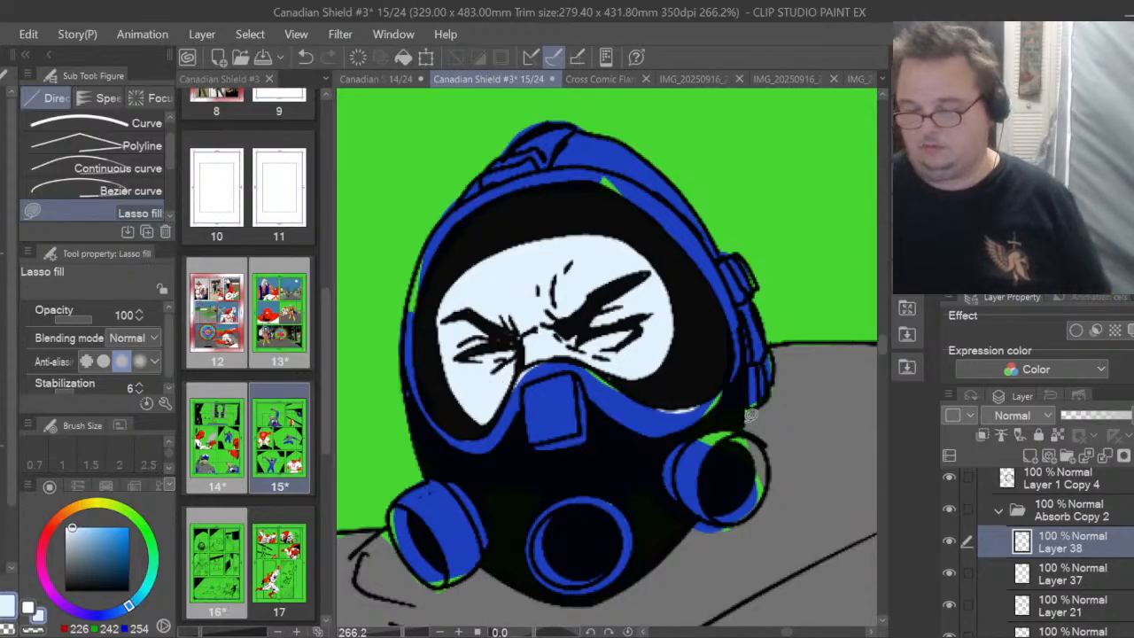
In Panel 5's Absorb Copy 3 folder, add a layer above Layer 25 and lasso fill the mask's visor with the current pale blue
scroll(709, 409, "down", 2)
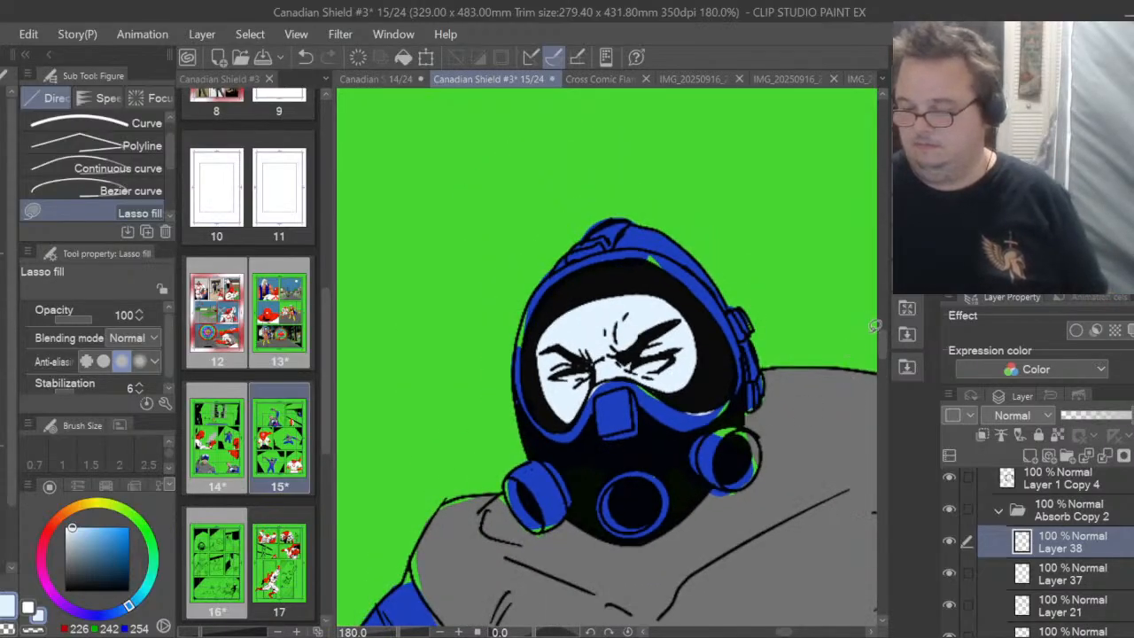
left_click_drag(882, 352, 900, 476)
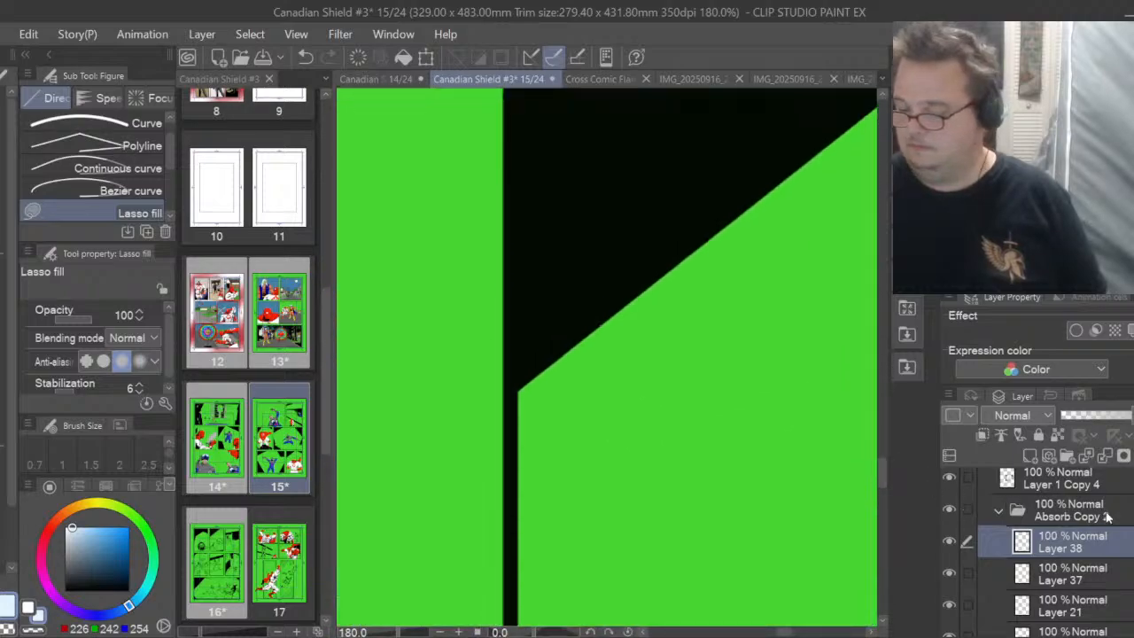
scroll(1130, 530, "up", 2)
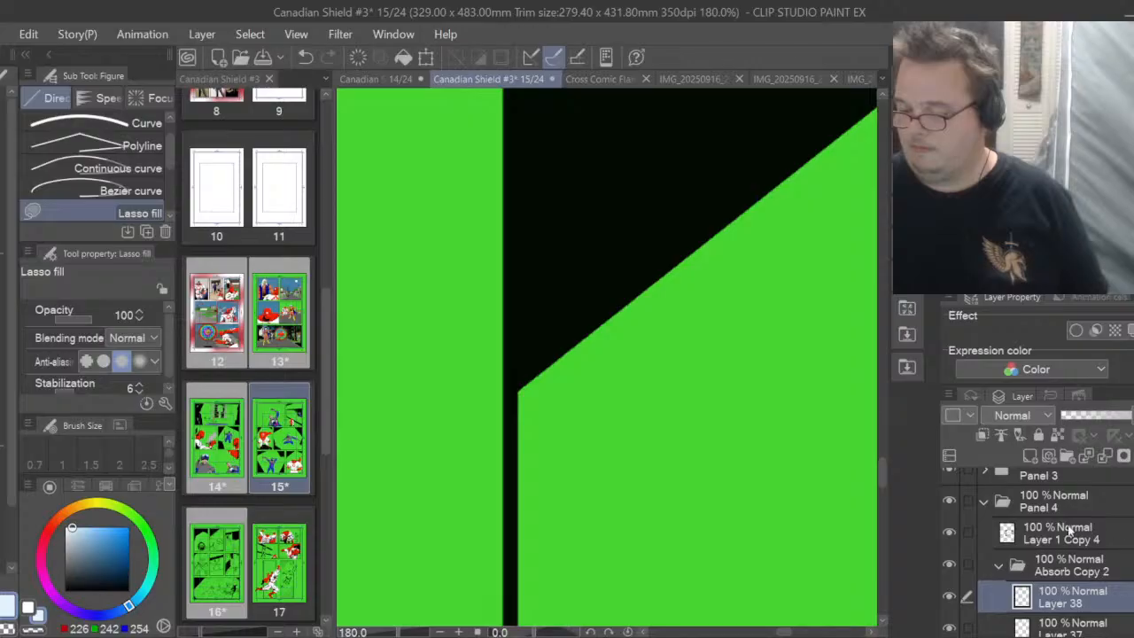
left_click(985, 503)
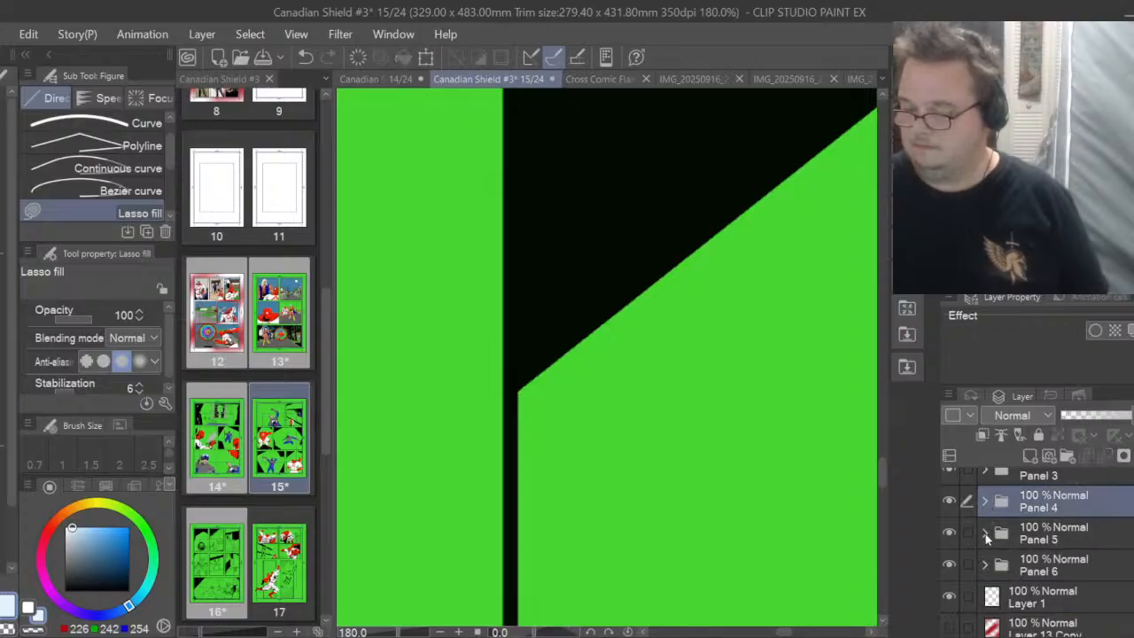
left_click(986, 535)
scroll(1060, 542, "down", 3)
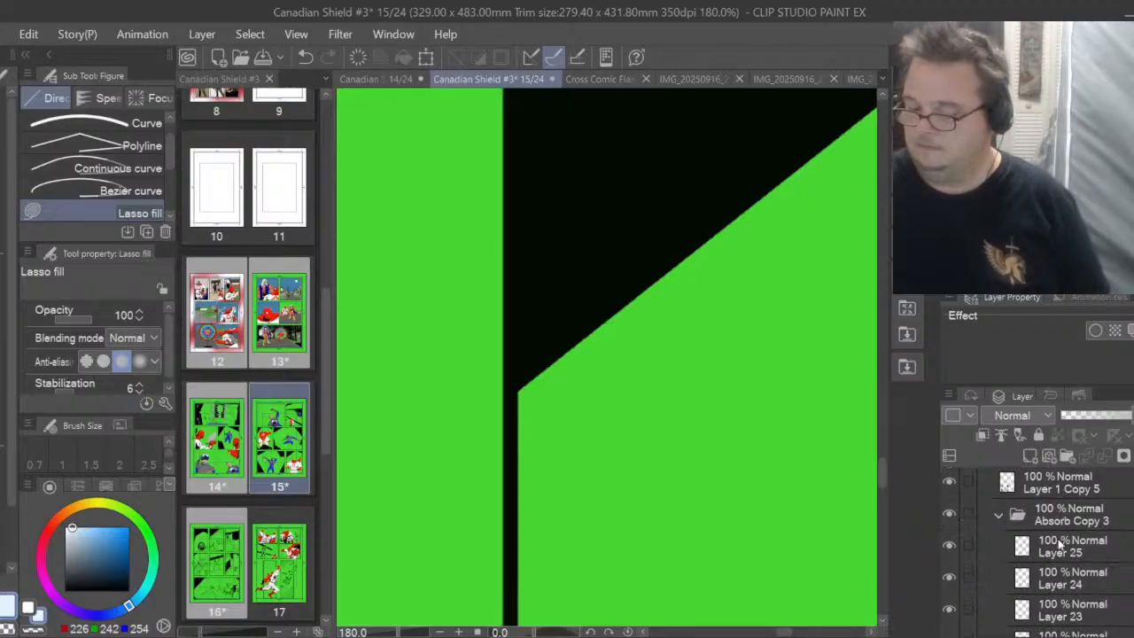
left_click(1061, 549)
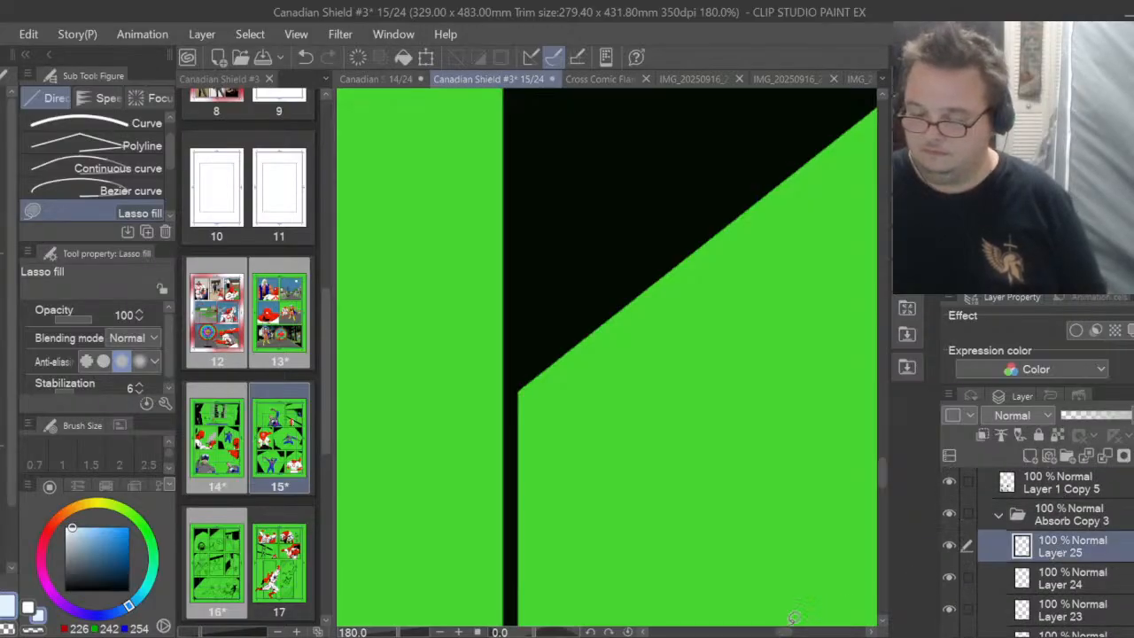
left_click_drag(789, 633, 733, 635)
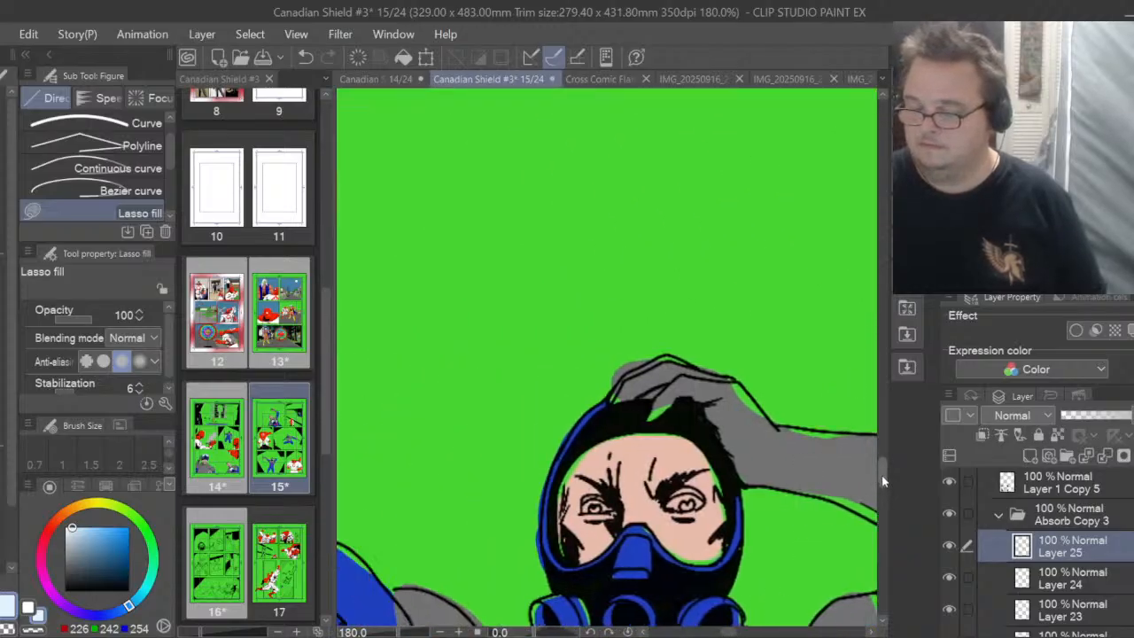
left_click_drag(883, 481, 882, 502)
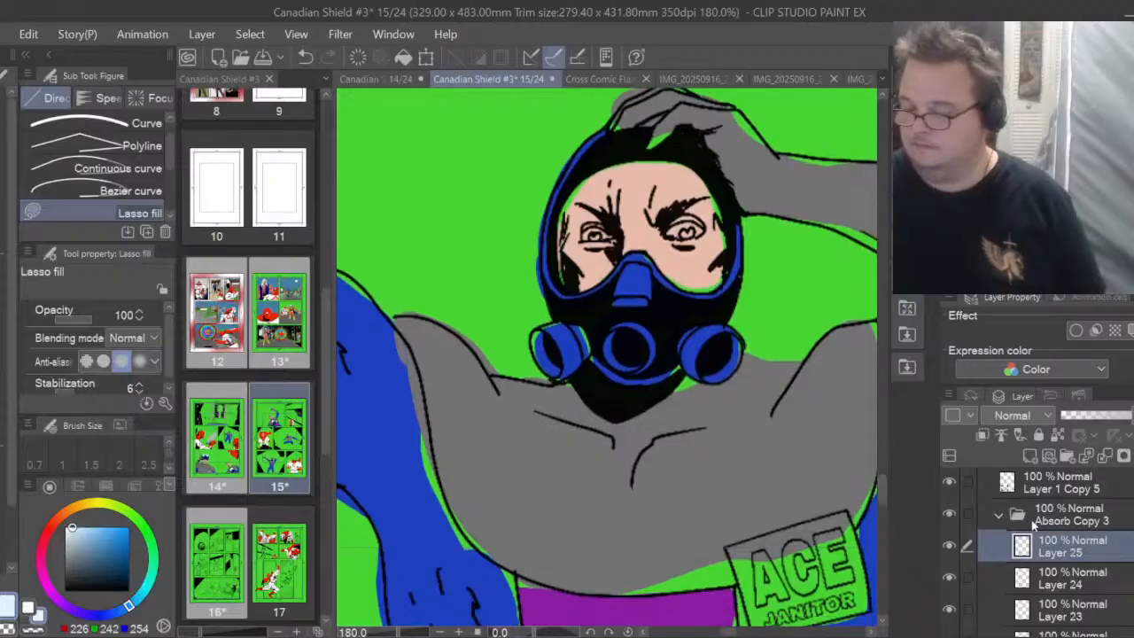
left_click(1024, 452)
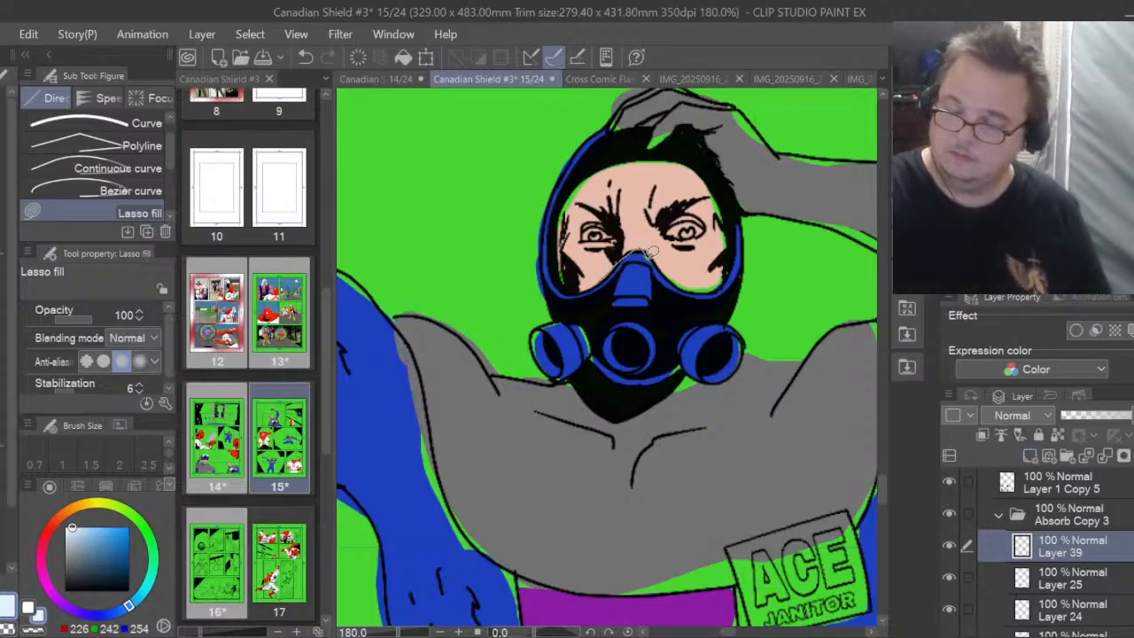
mouse_move(649, 256)
left_mouse_down()
mouse_move(694, 282)
mouse_move(716, 277)
mouse_move(731, 247)
mouse_move(724, 203)
mouse_move(707, 170)
mouse_move(676, 156)
mouse_move(624, 157)
mouse_move(568, 206)
mouse_move(581, 276)
left_mouse_up()
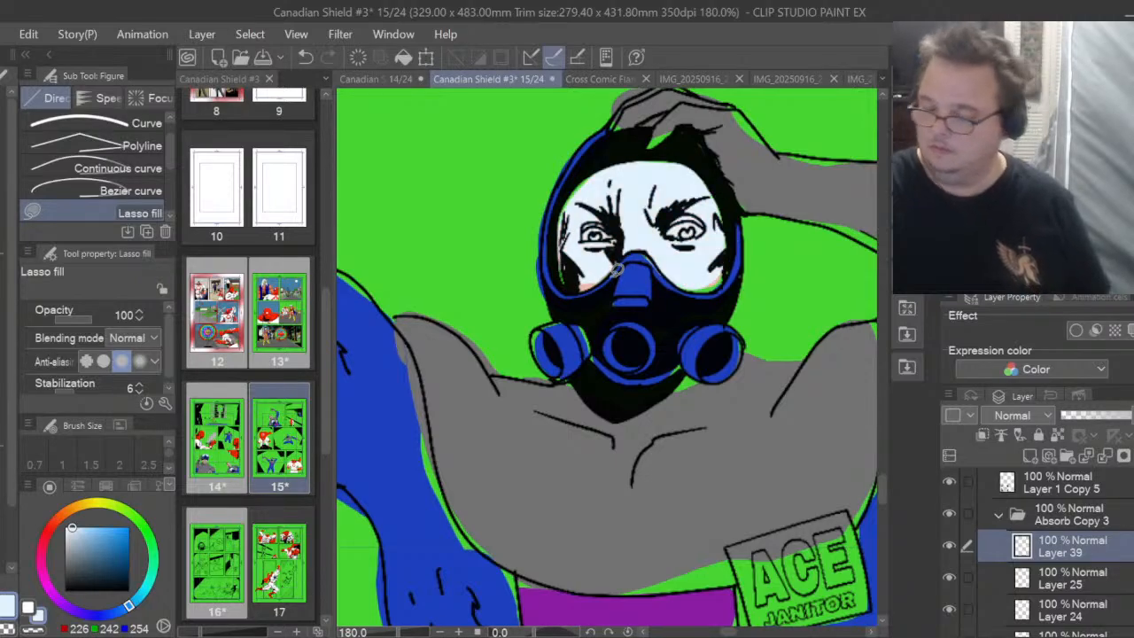
On a new layer above Panel 5's visor fill, lasso fill the ACE JANITOR patch with white
left_click(1030, 456)
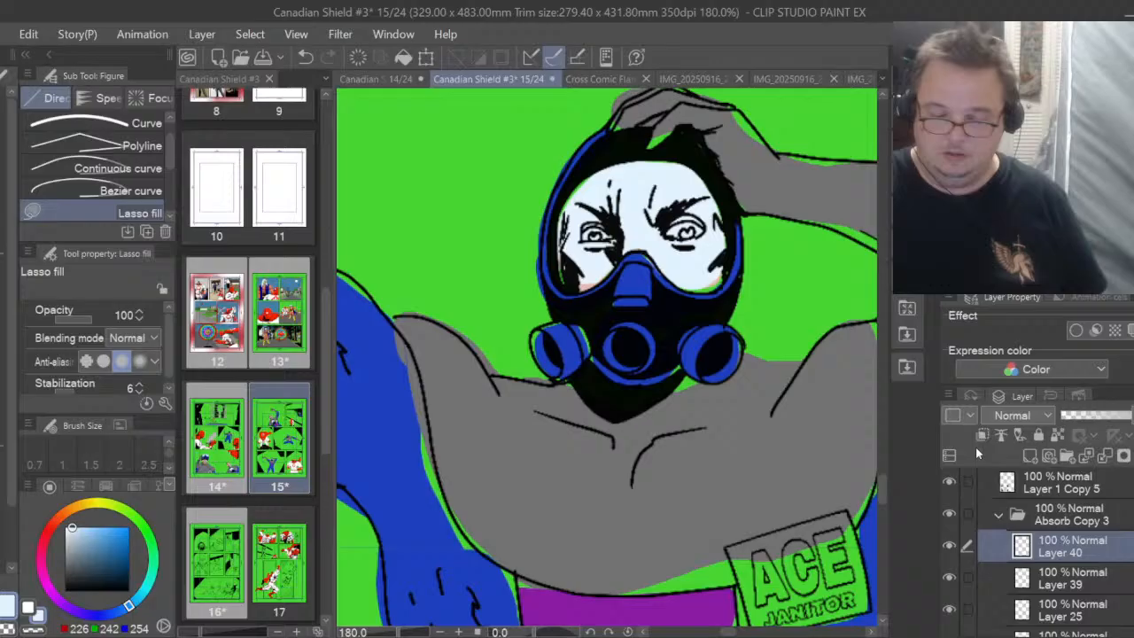
left_click(6, 587)
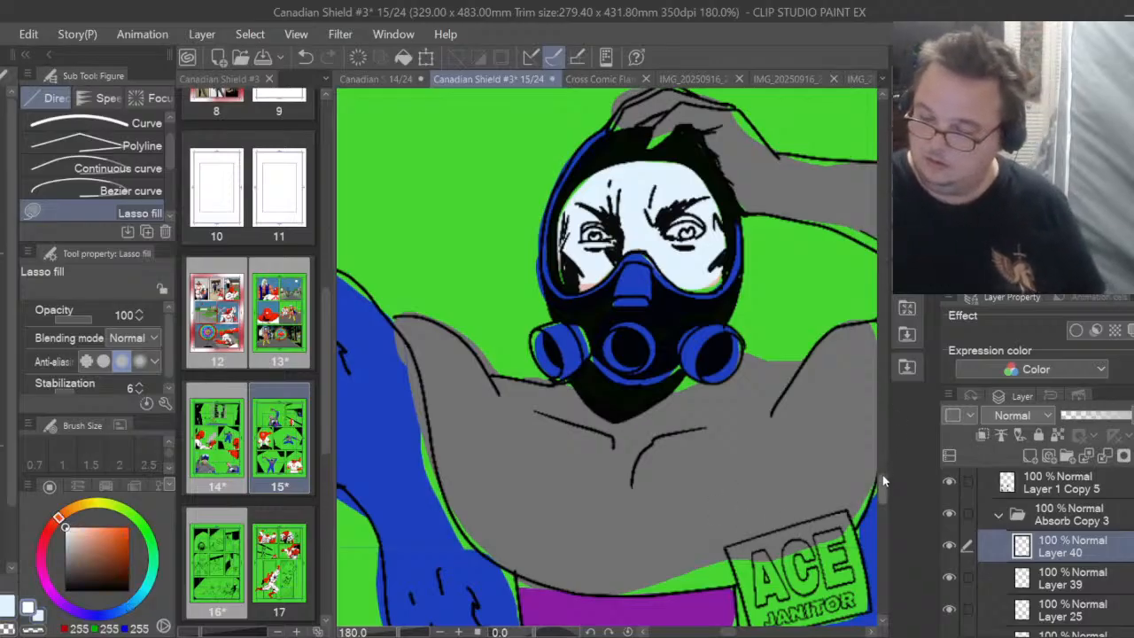
scroll(884, 481, "down", 4)
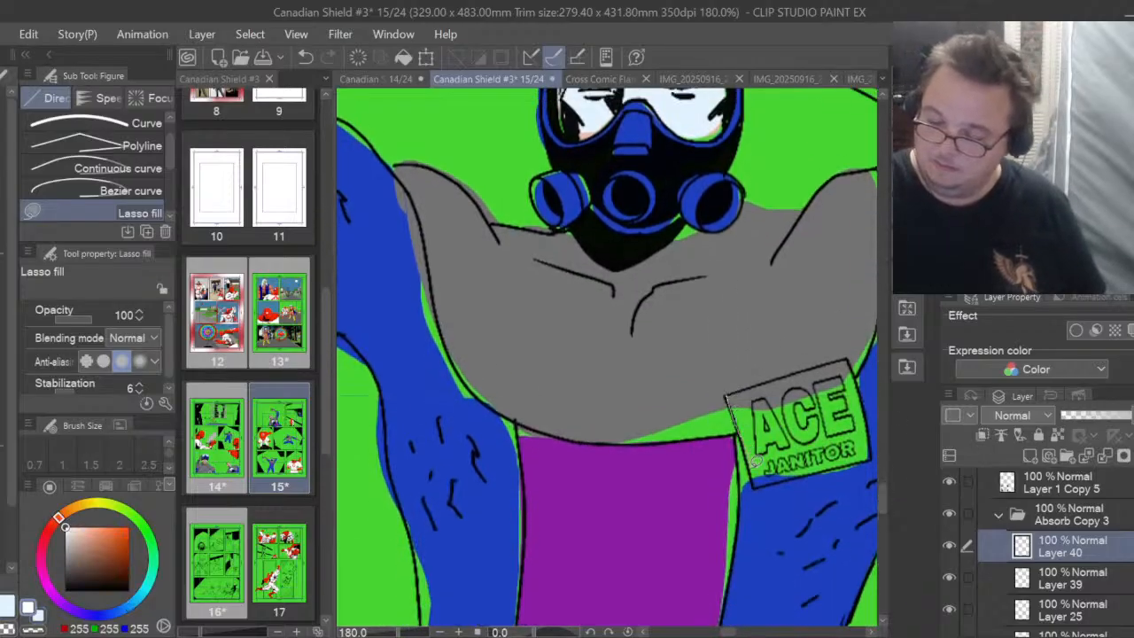
mouse_move(756, 461)
left_mouse_down()
mouse_move(811, 474)
mouse_move(865, 461)
mouse_move(864, 394)
mouse_move(844, 359)
mouse_move(728, 396)
left_mouse_up()
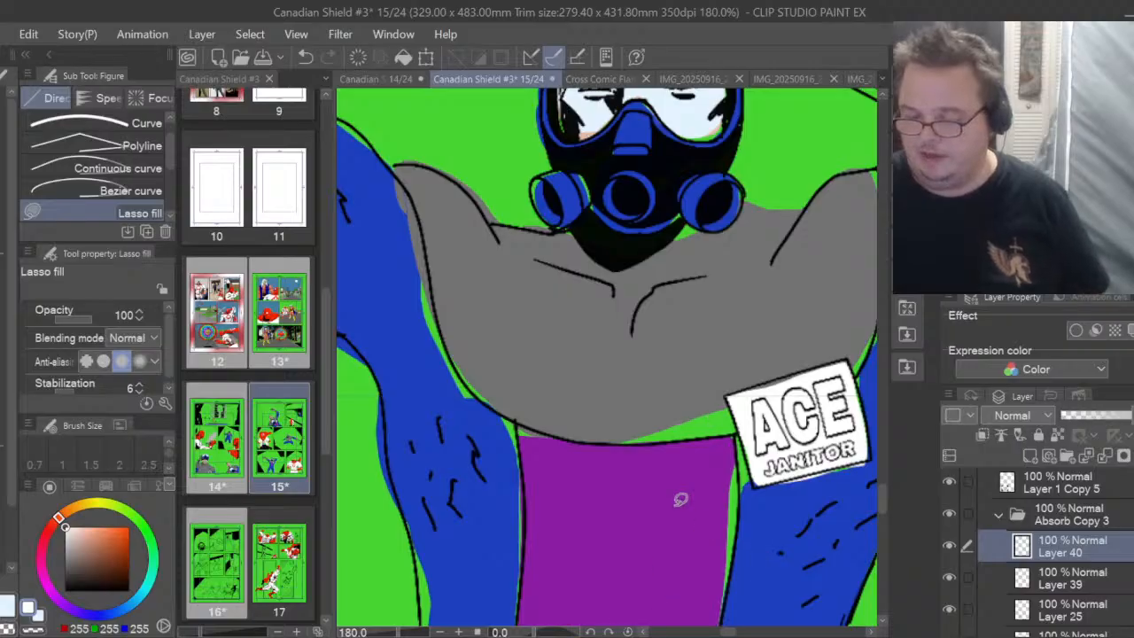
scroll(645, 390, "down", 3)
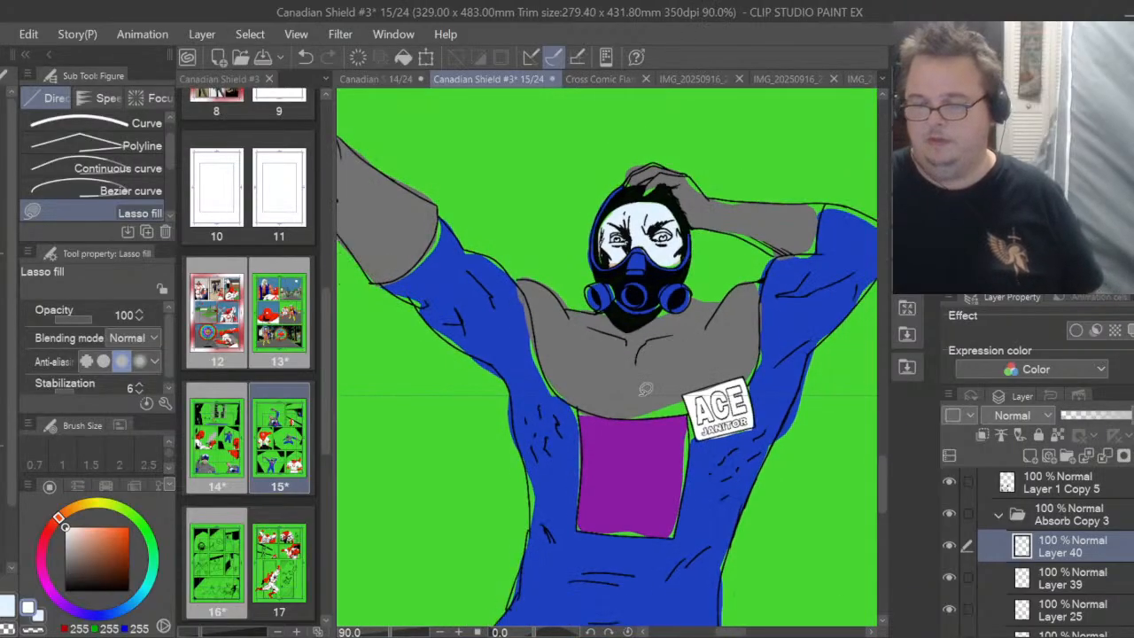
scroll(645, 390, "up", 3)
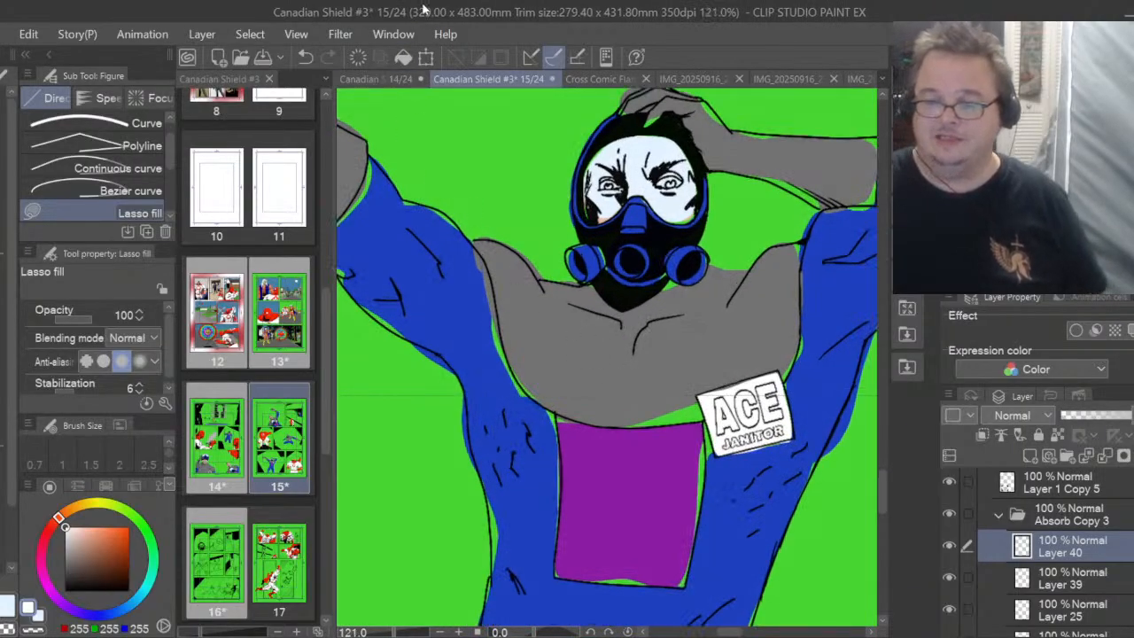
Sample the blue iris colour (RGB 30, 110, 161) from the shouting man's eye on page 14 and return to page 15
left_click(377, 79)
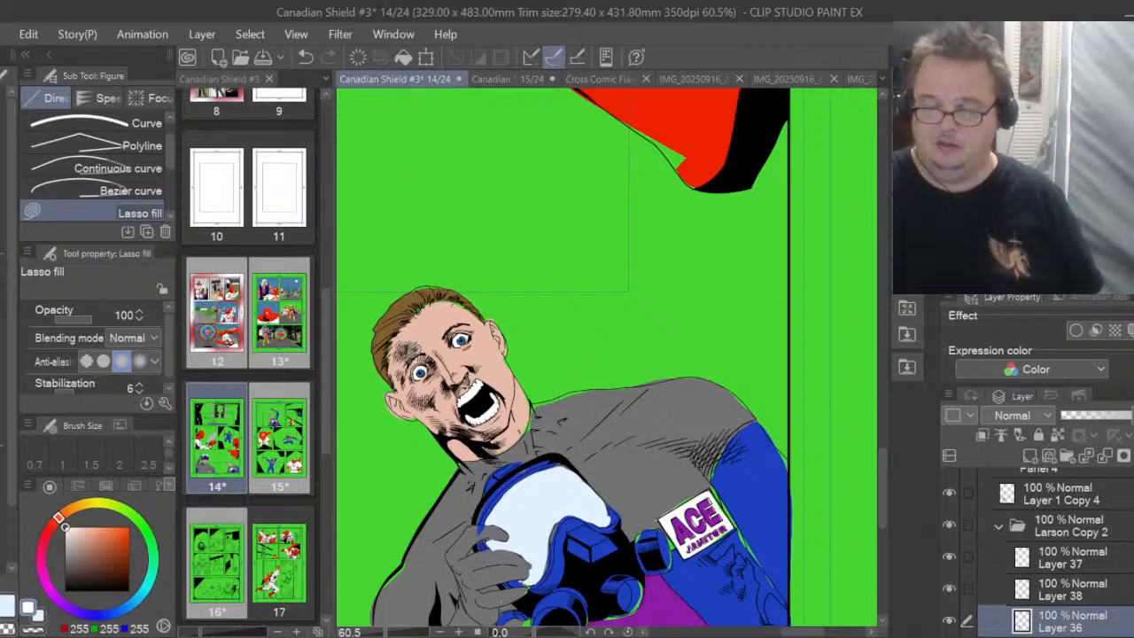
scroll(411, 352, "up", 8)
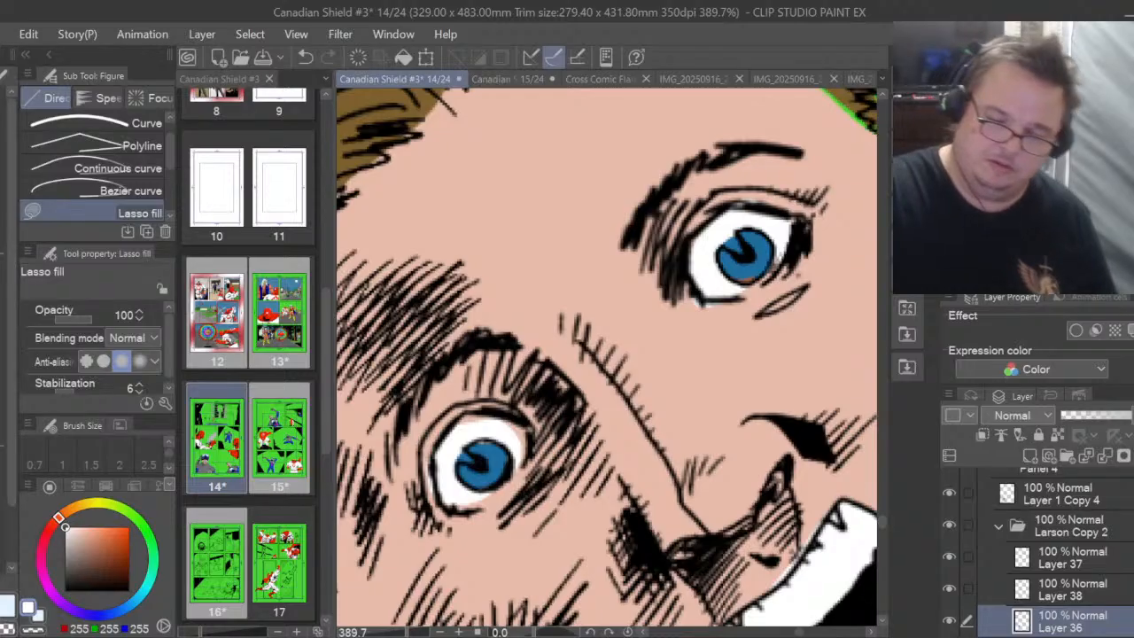
key("i")
left_click(498, 450)
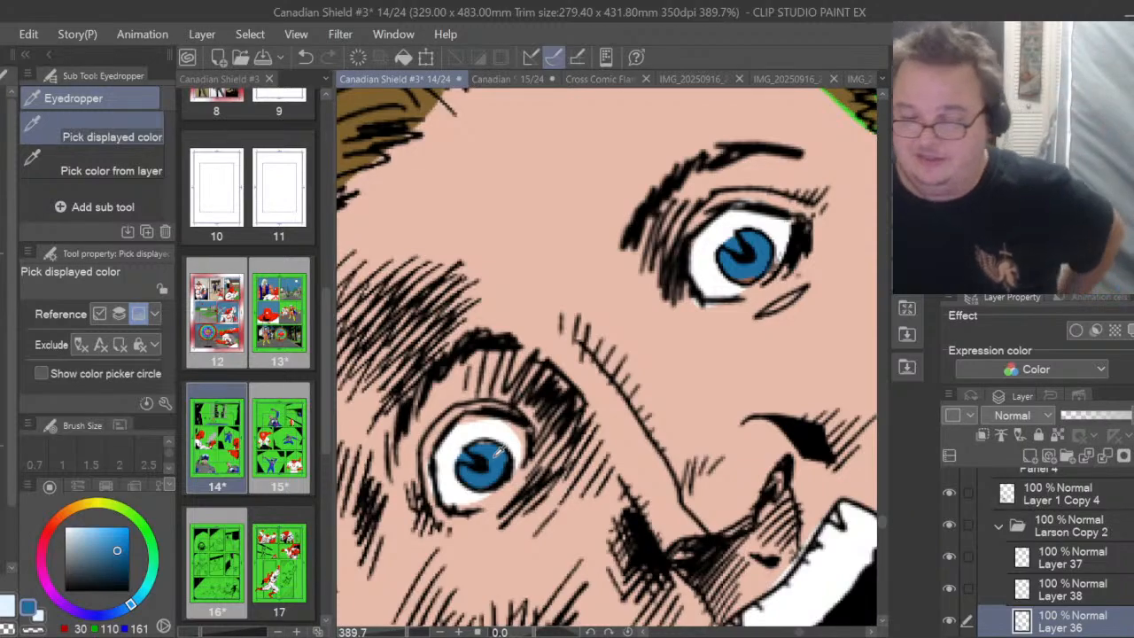
left_click(511, 81)
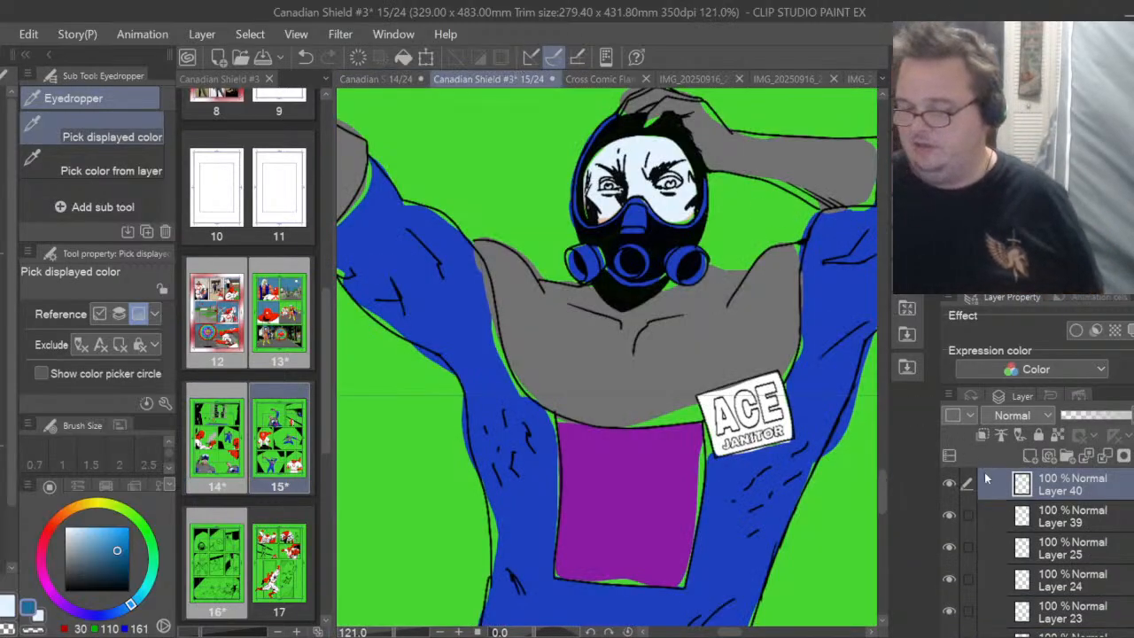
Hide Panel 5's pale blue visor fill, Layer 39, leaving the white patch layer visible
left_click(951, 492)
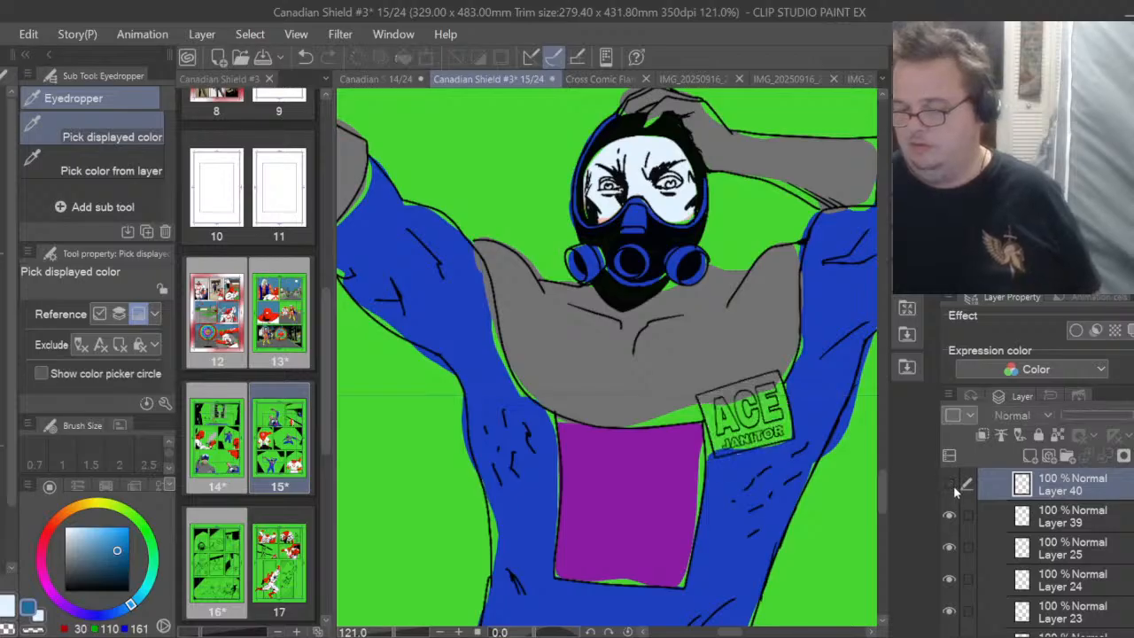
left_click(953, 489)
left_click(950, 515)
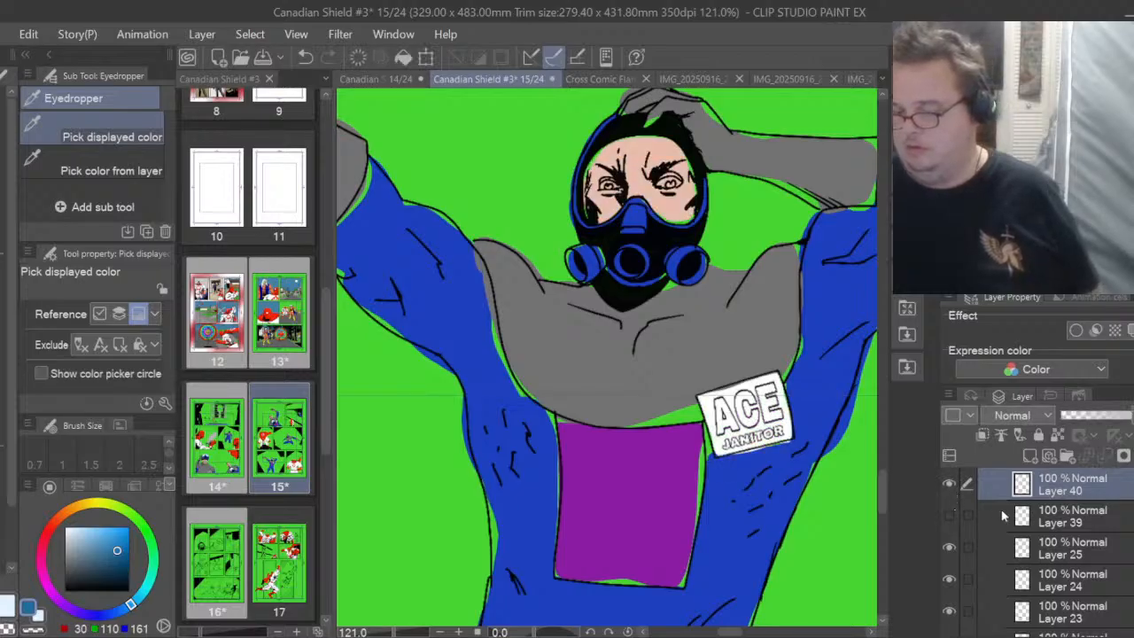
Add a layer above Layer 40 and lasso fill the whites of both of Absorb's eyes in Panel 5 with white
left_click(1033, 457)
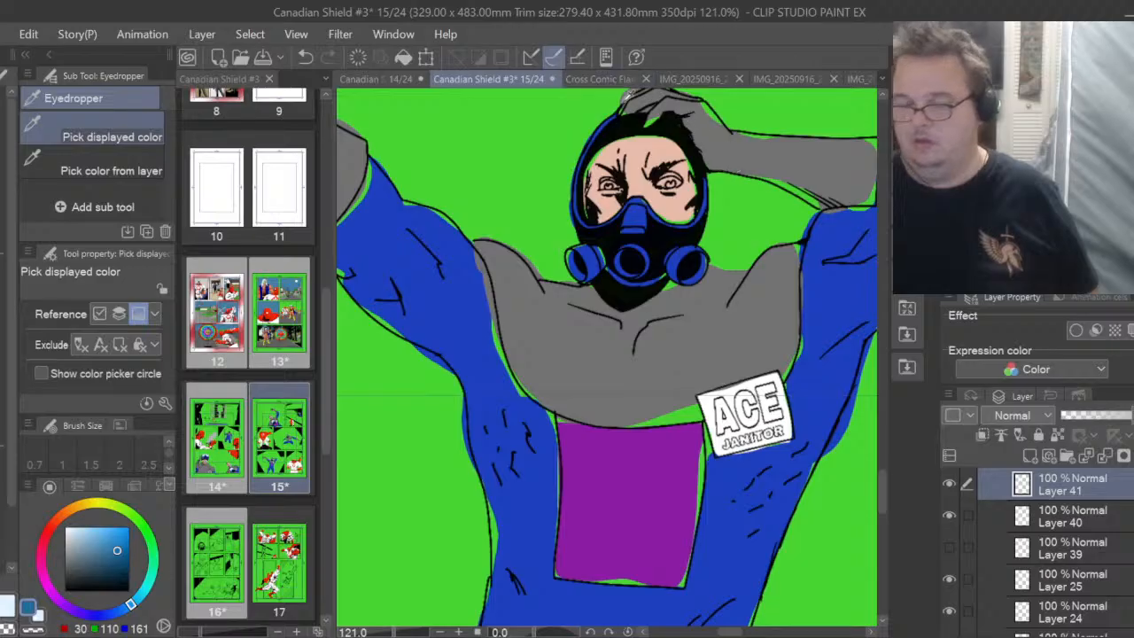
scroll(639, 157, "up", 5)
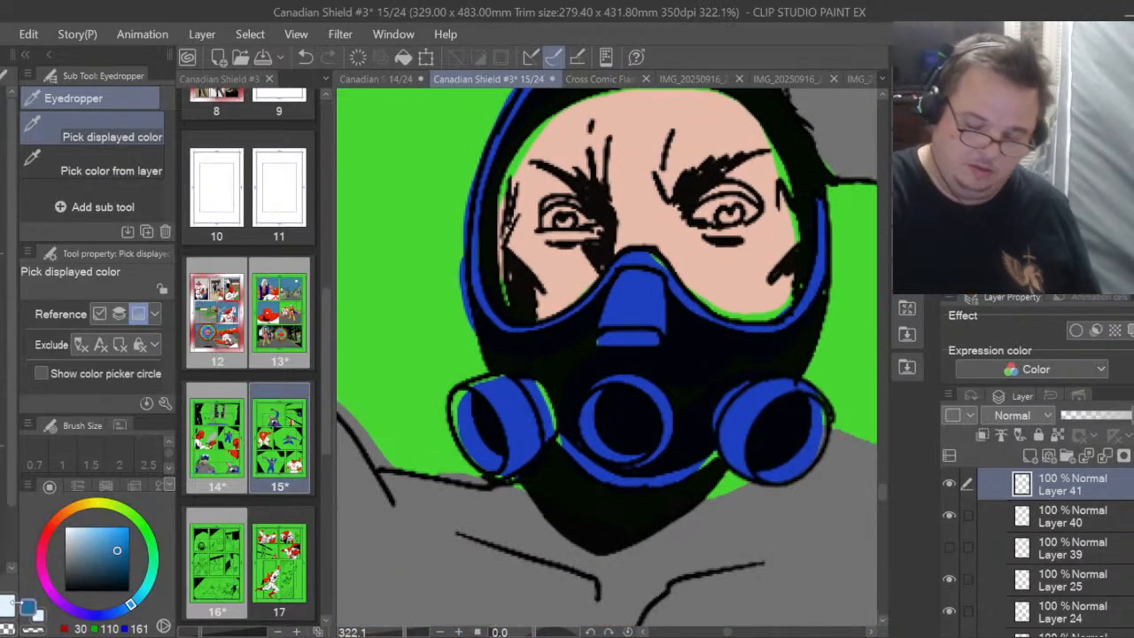
left_click(73, 528)
left_click_drag(78, 525, 64, 523)
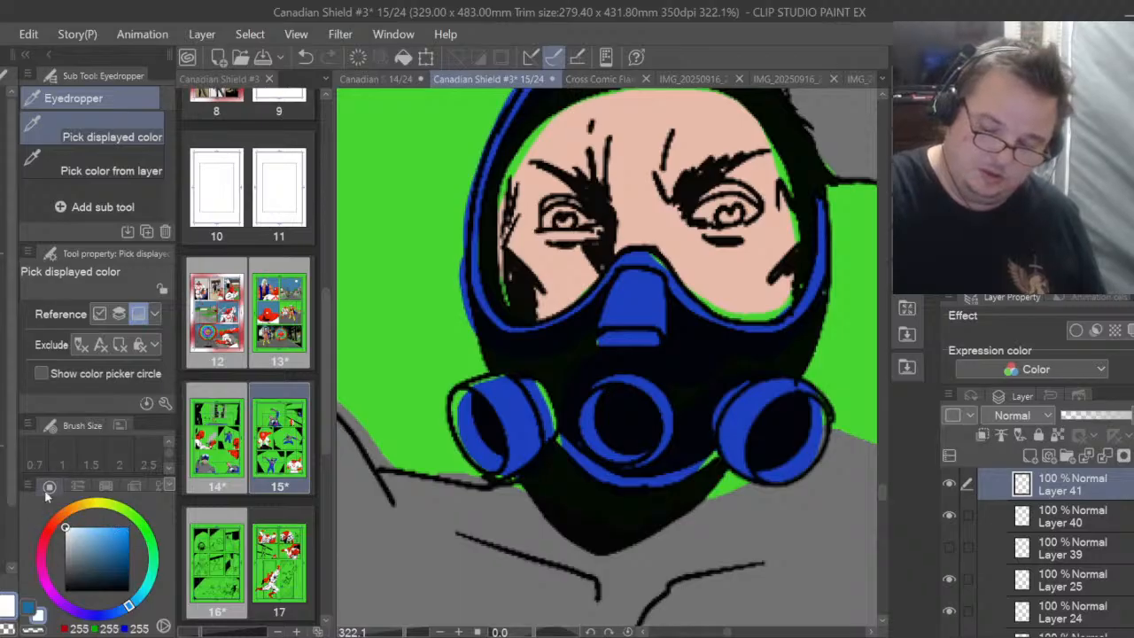
left_click(9, 494)
mouse_move(572, 212)
left_mouse_down()
mouse_move(551, 229)
mouse_move(592, 228)
mouse_move(599, 202)
mouse_move(541, 209)
left_mouse_up()
mouse_move(755, 197)
left_mouse_down()
mouse_move(722, 188)
mouse_move(689, 209)
mouse_move(753, 222)
mouse_move(755, 197)
left_mouse_up()
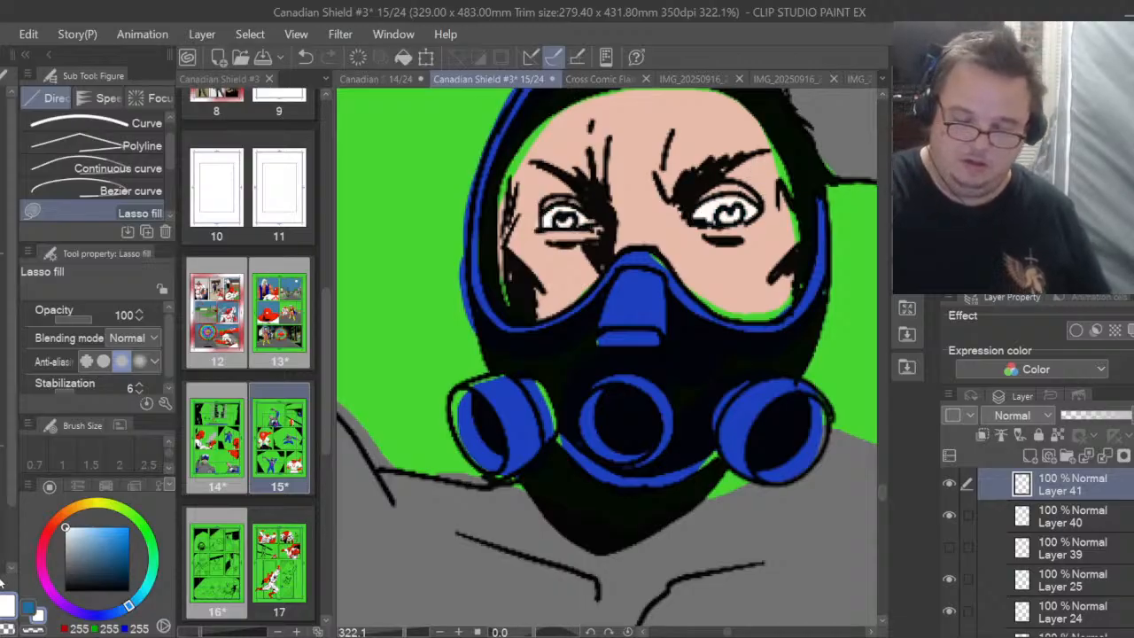
On a new layer above the eye whites, lasso fill both irises with the sampled blue (RGB 30, 110, 161)
left_click(1032, 456)
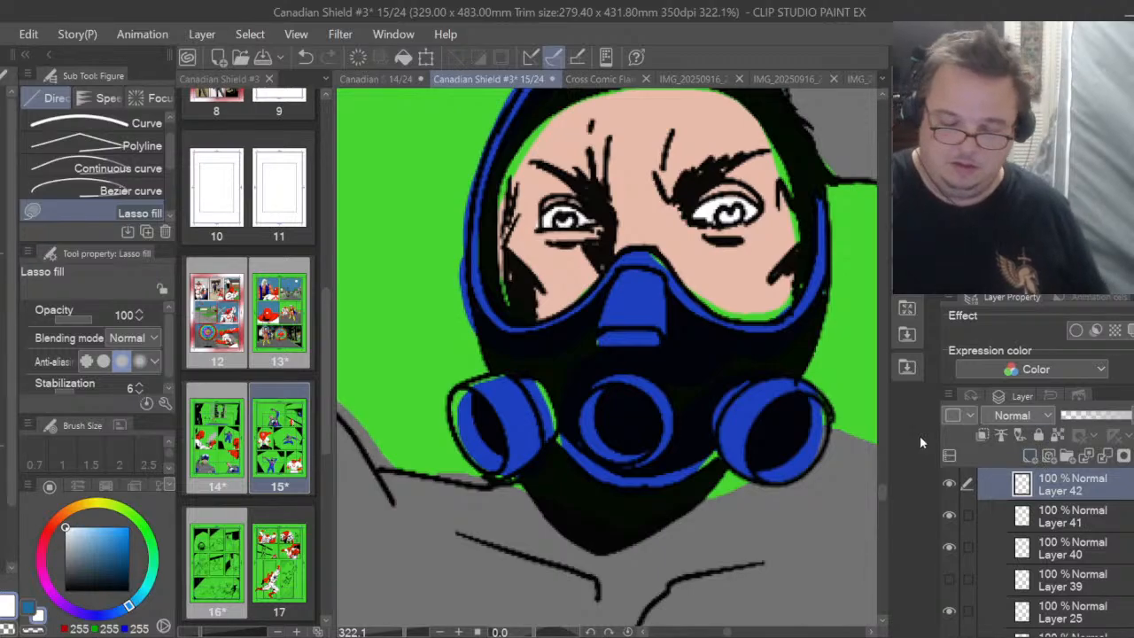
left_click(29, 608)
mouse_move(583, 202)
left_mouse_down()
mouse_move(560, 211)
mouse_move(572, 229)
mouse_move(585, 205)
left_mouse_up()
mouse_move(727, 202)
left_mouse_down()
mouse_move(748, 220)
mouse_move(725, 191)
left_mouse_up()
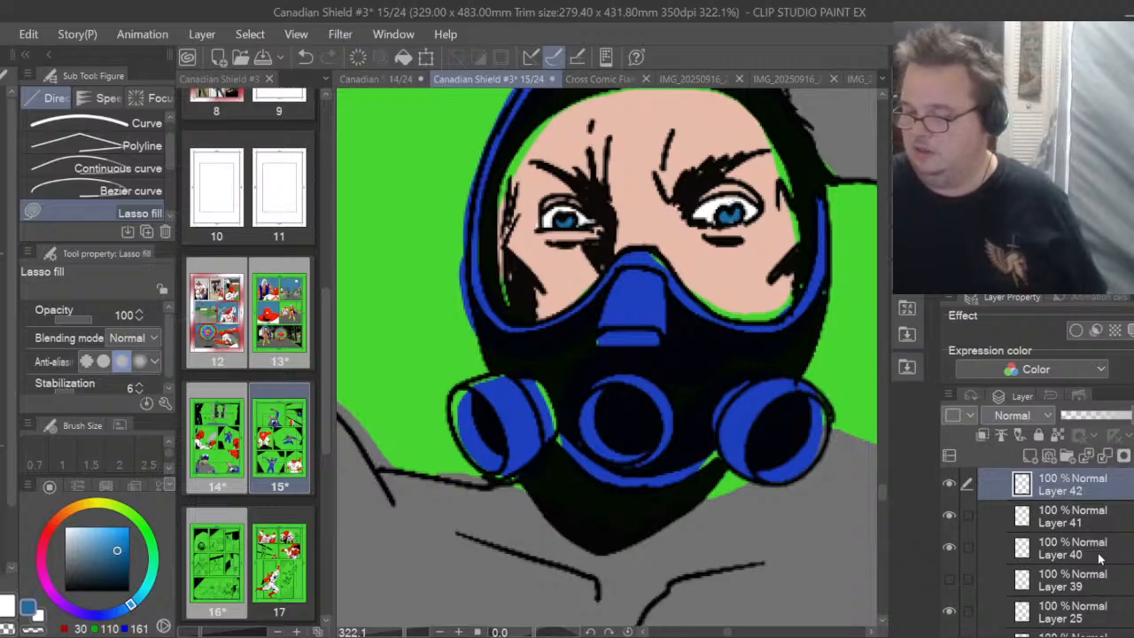
Collapse the Panel 5 folder, expand Panel 4 and bring Absorb's masked face and its colour layers into view
scroll(1099, 557, "up", 4)
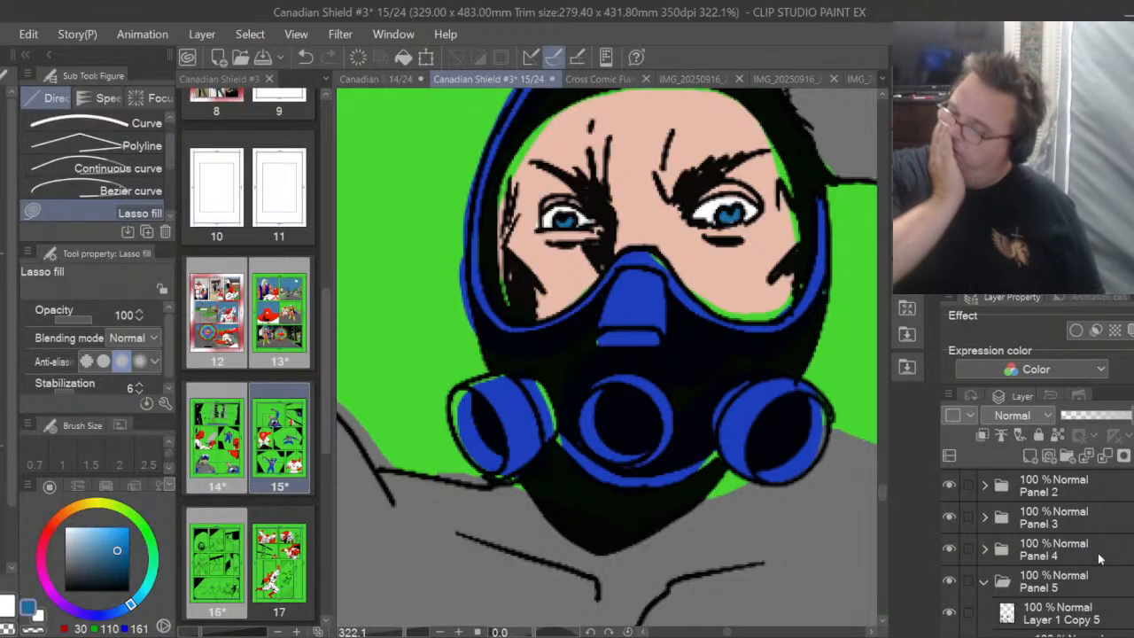
scroll(1098, 553, "up", 1)
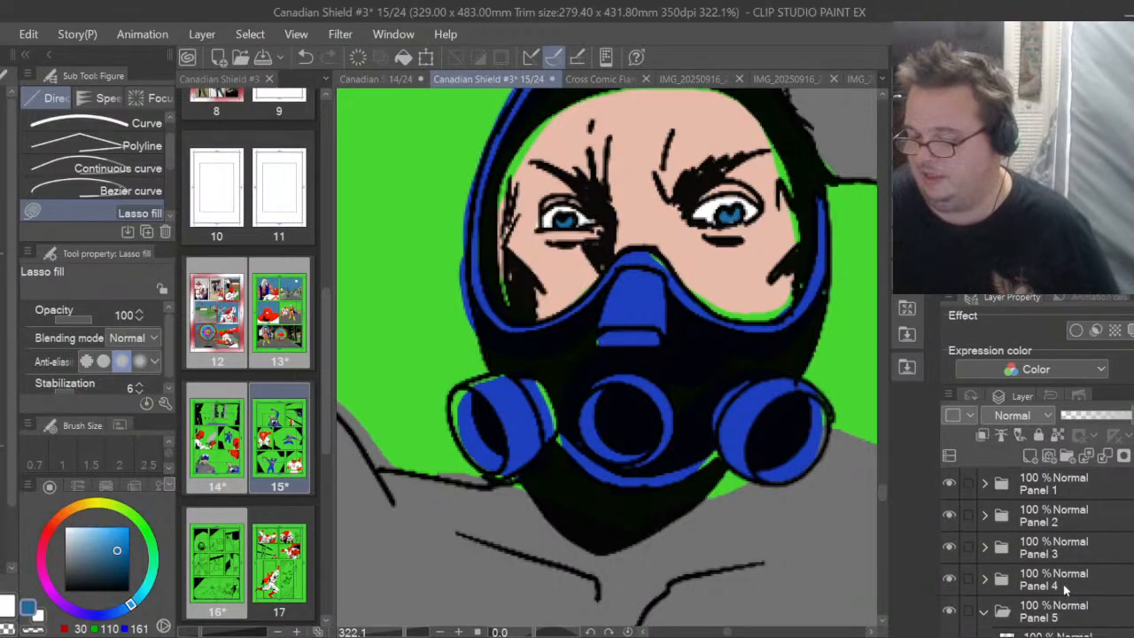
left_click(987, 610)
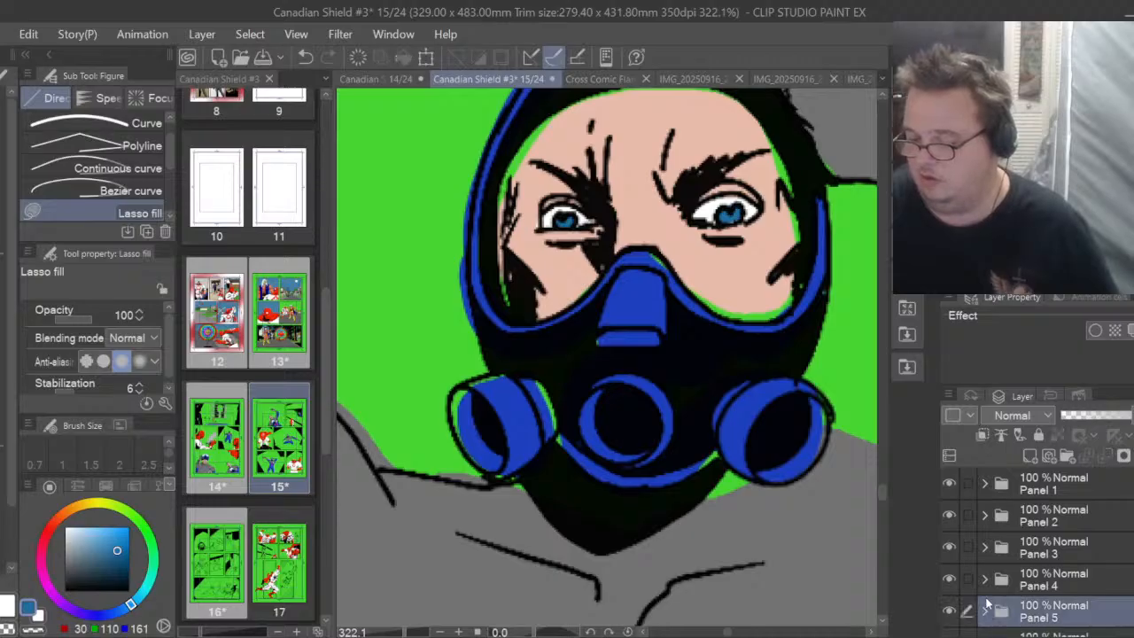
left_click(985, 579)
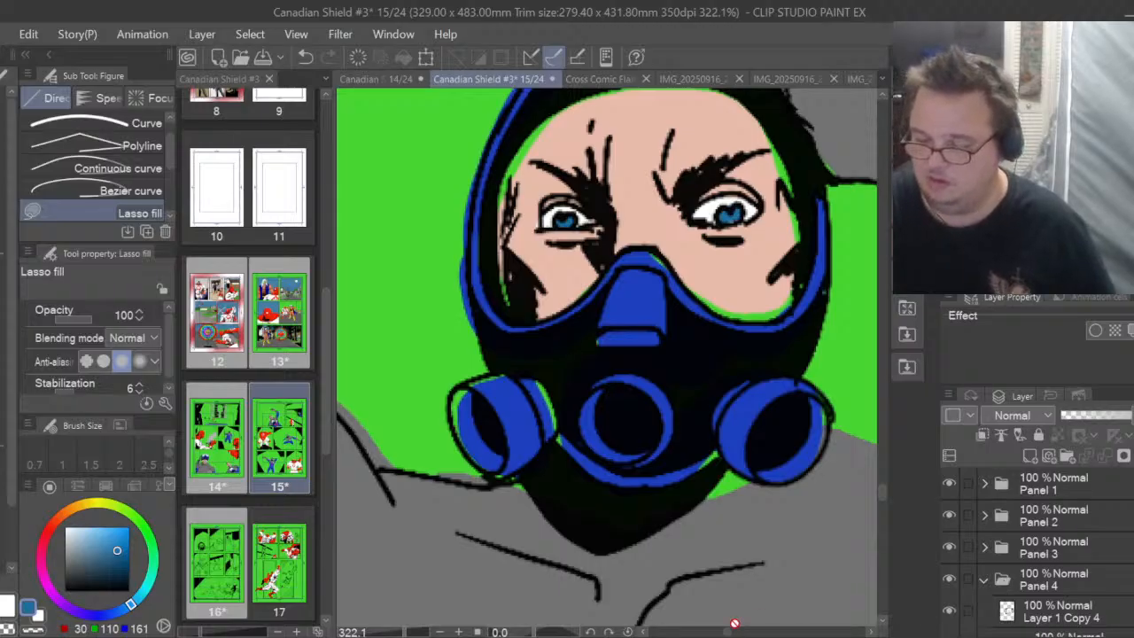
left_click_drag(731, 634, 792, 632)
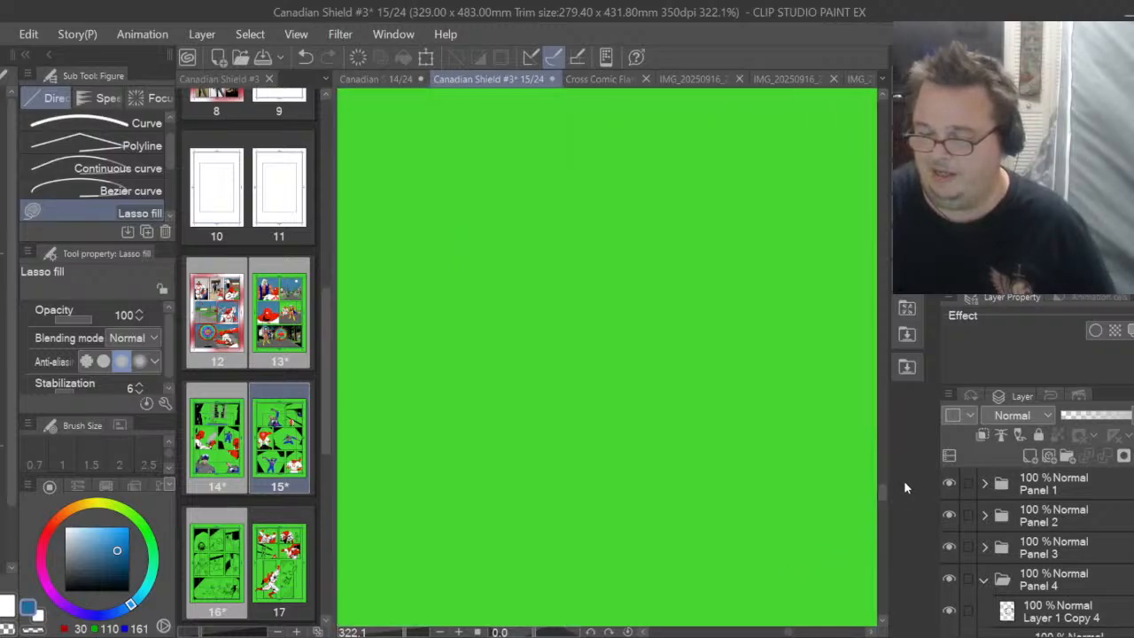
left_click_drag(879, 492, 878, 372)
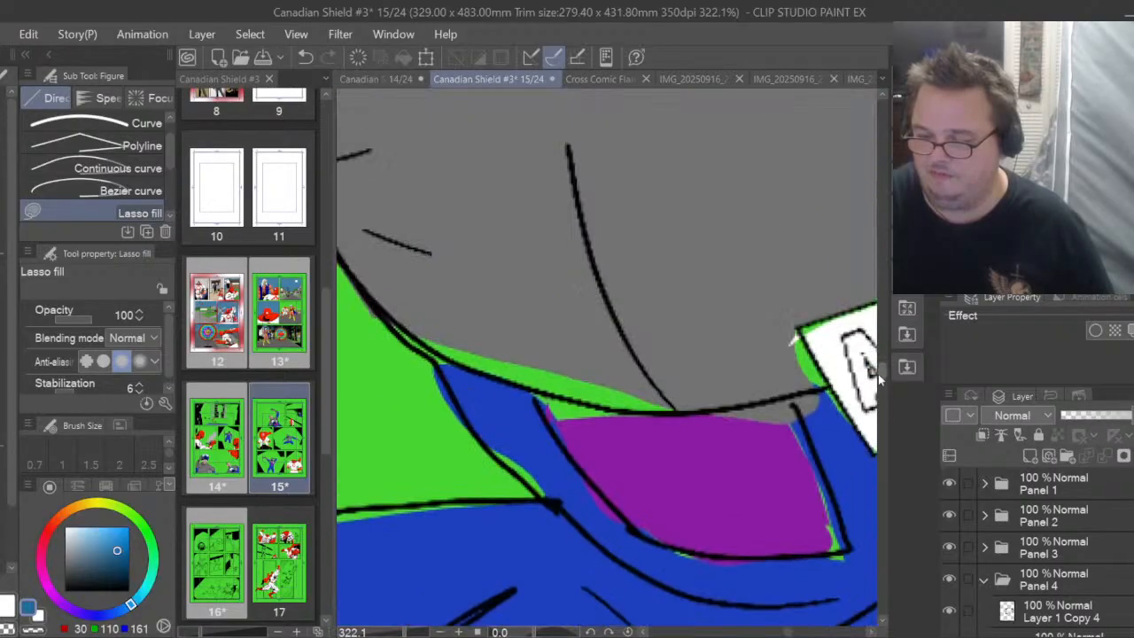
left_click_drag(885, 381, 884, 348)
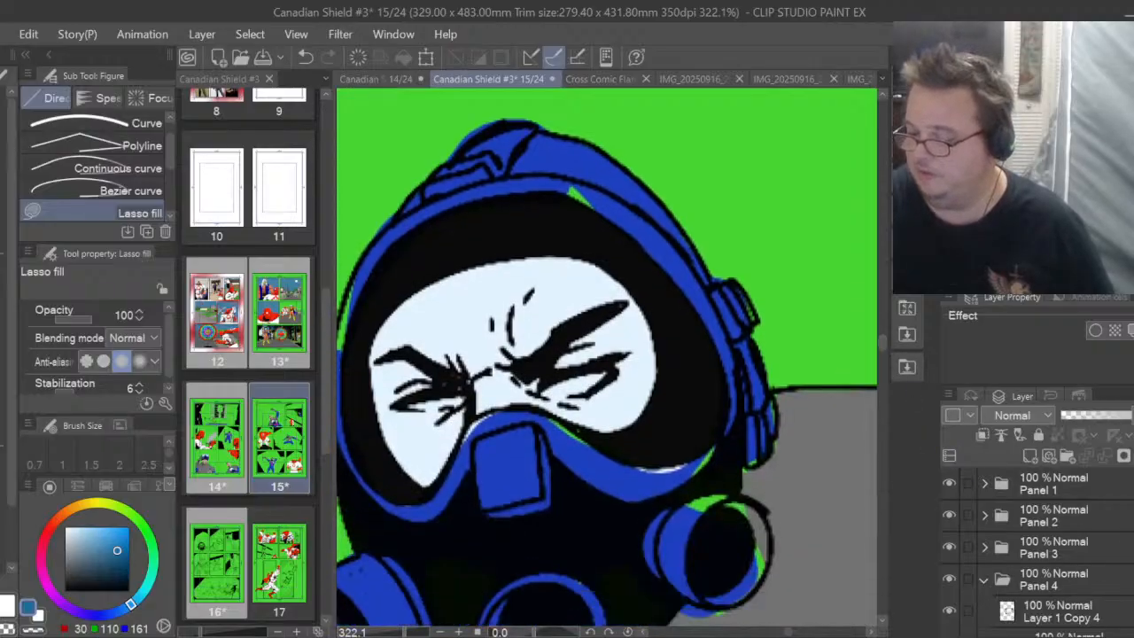
scroll(1037, 549, "down", 5)
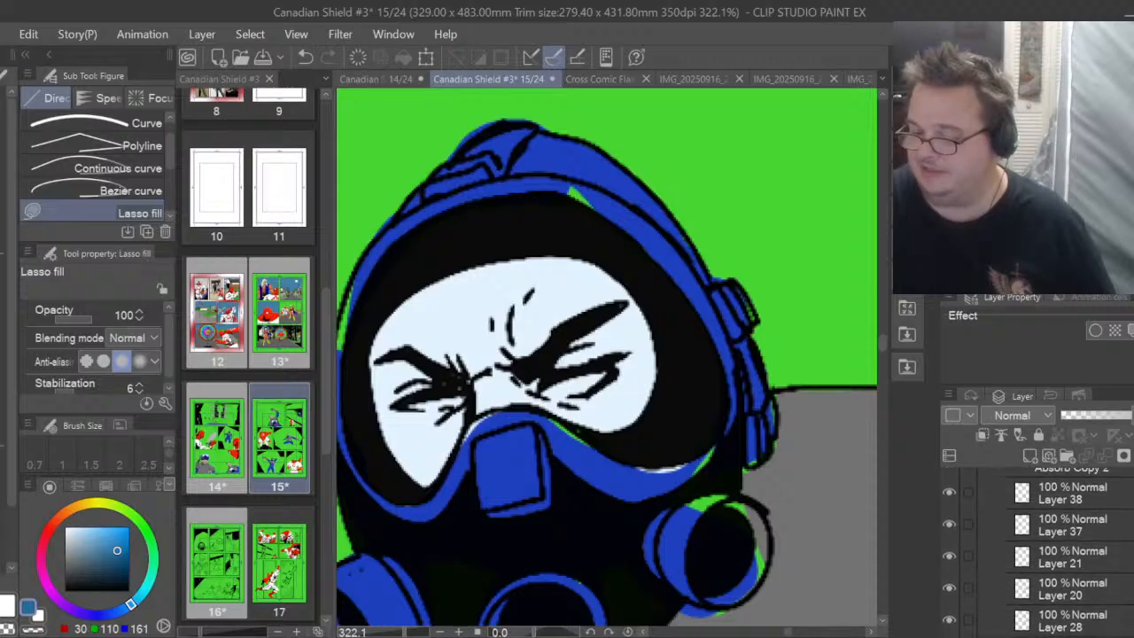
Find Panel 4's pale blue visor fill among Absorb's colour layers and hide it (Layer 38), keeping the other fills visible
left_click(1074, 503)
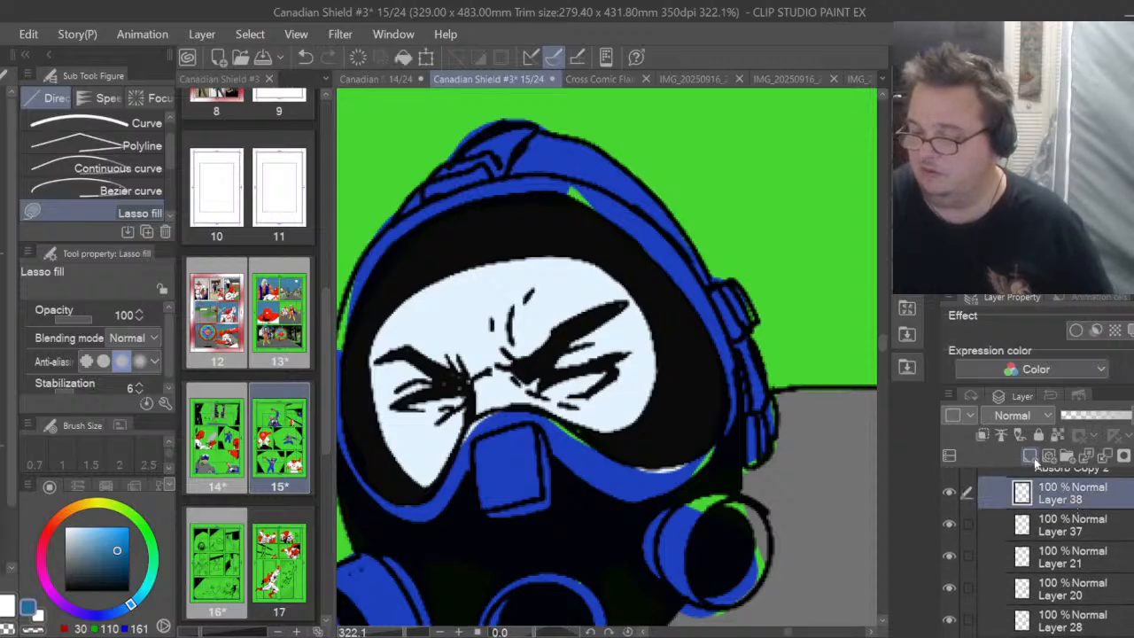
left_click(958, 553)
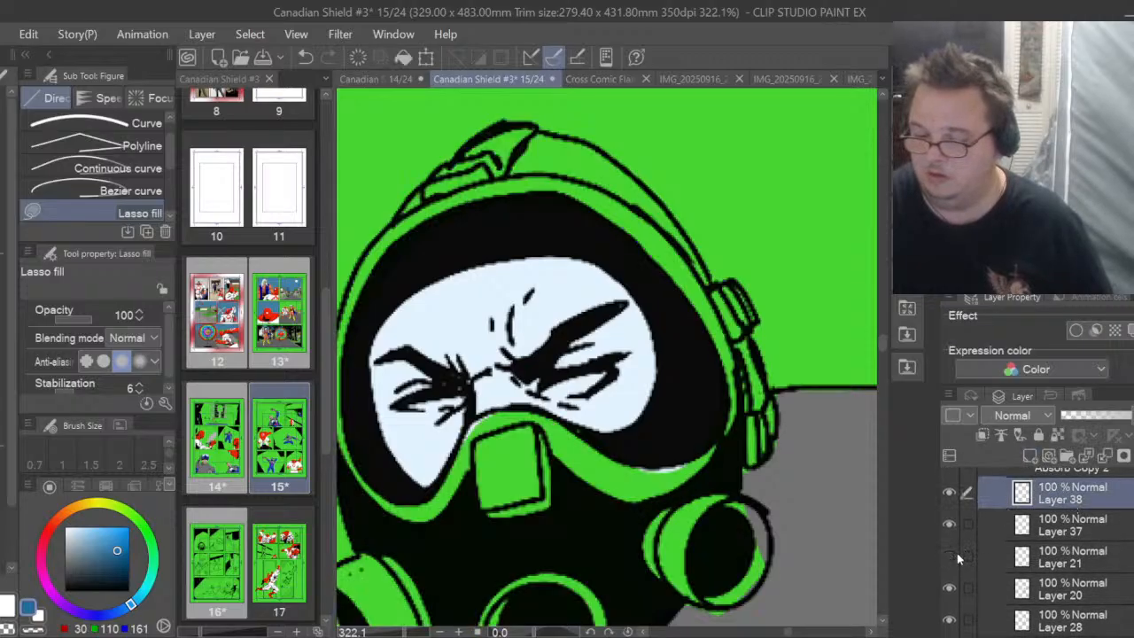
left_click(957, 553)
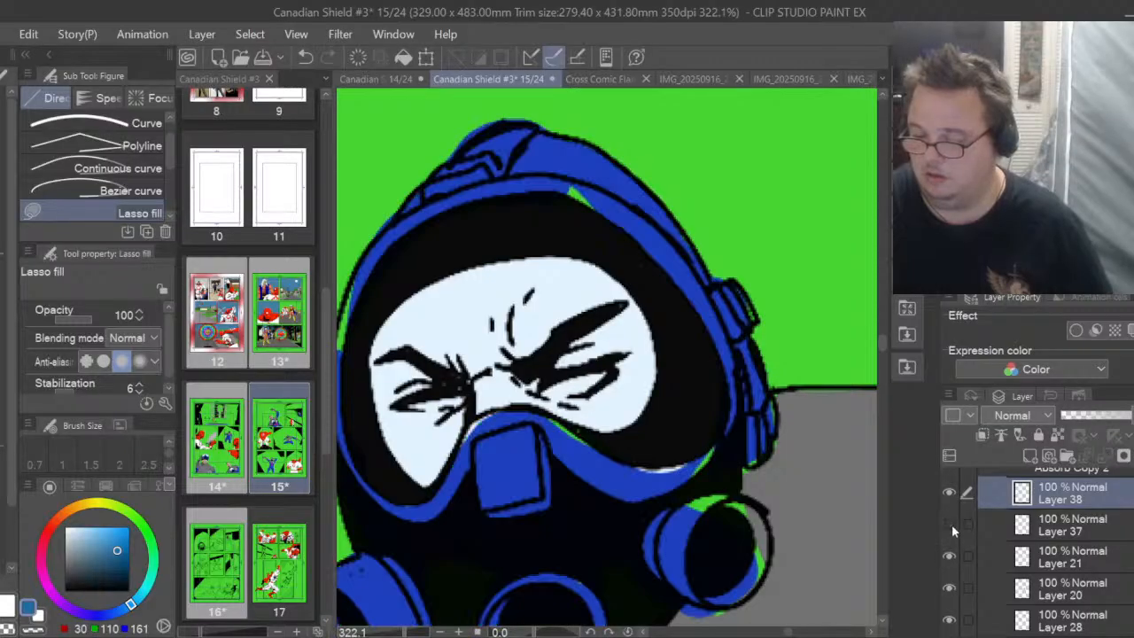
left_click(950, 524)
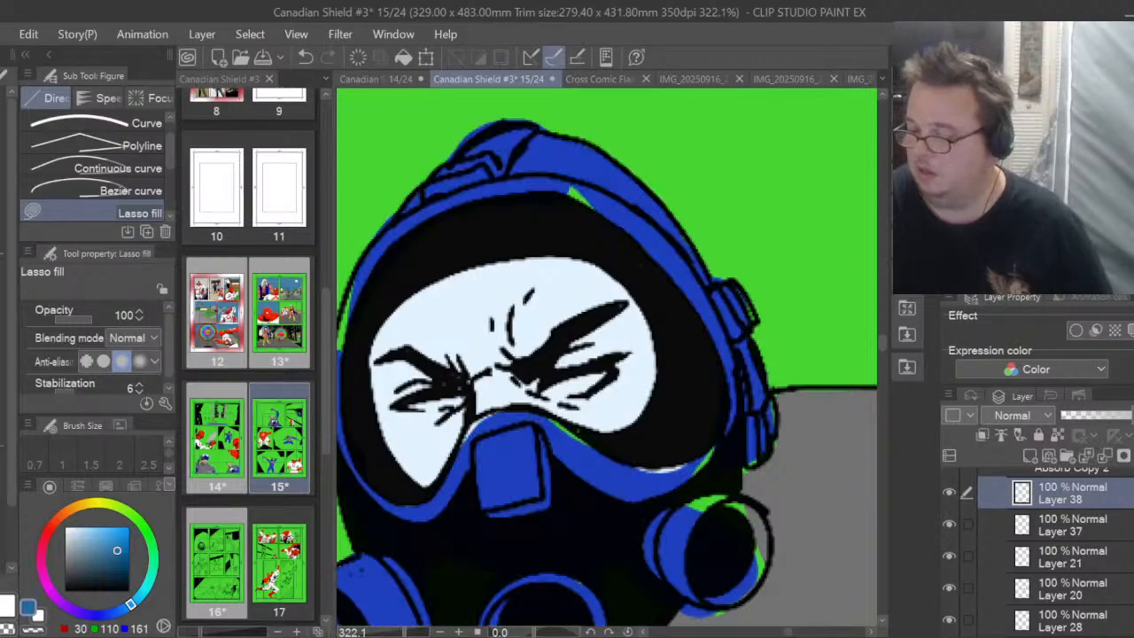
scroll(1037, 549, "up", 1)
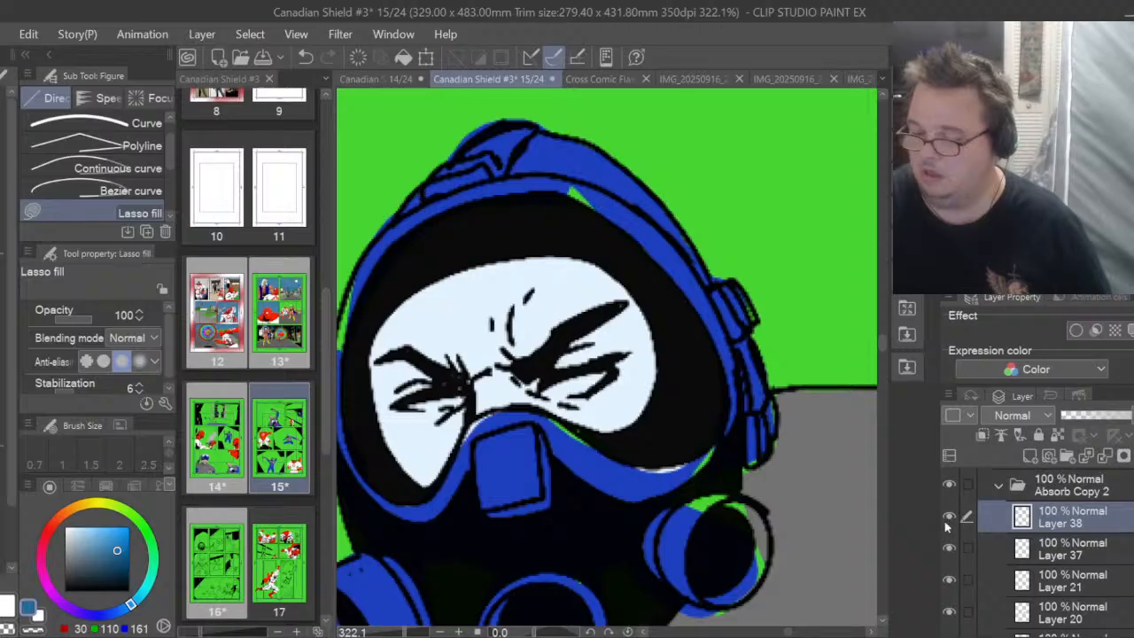
left_click(946, 526)
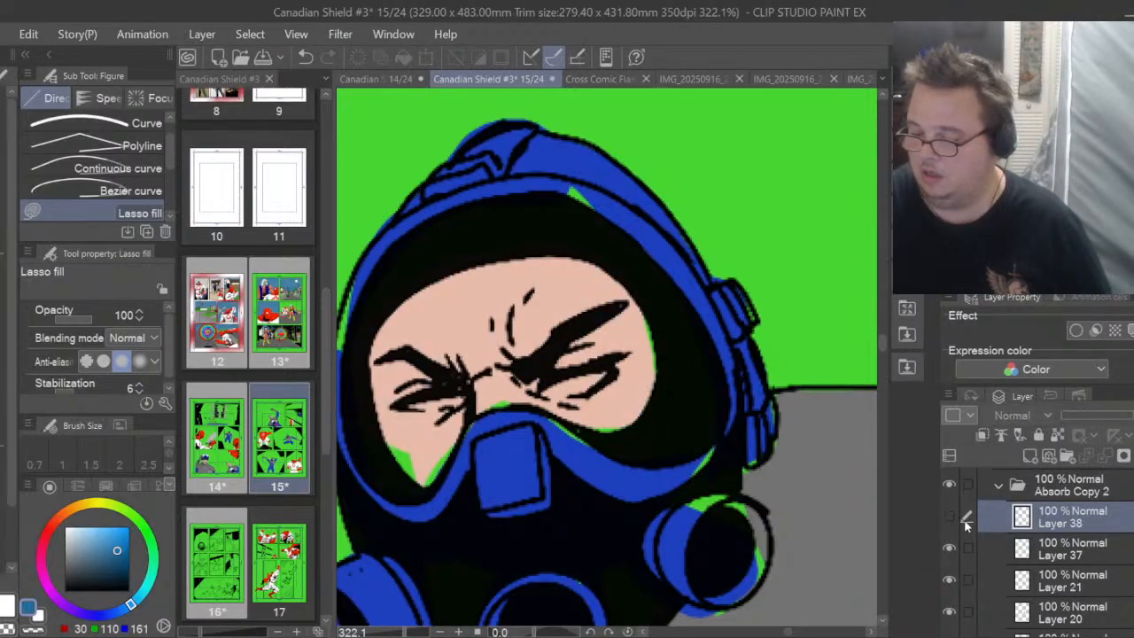
Add a layer above Layer 38 and lasso fill the whites of both of Absorb's eyes in Panel 4 with white
left_click(1028, 457)
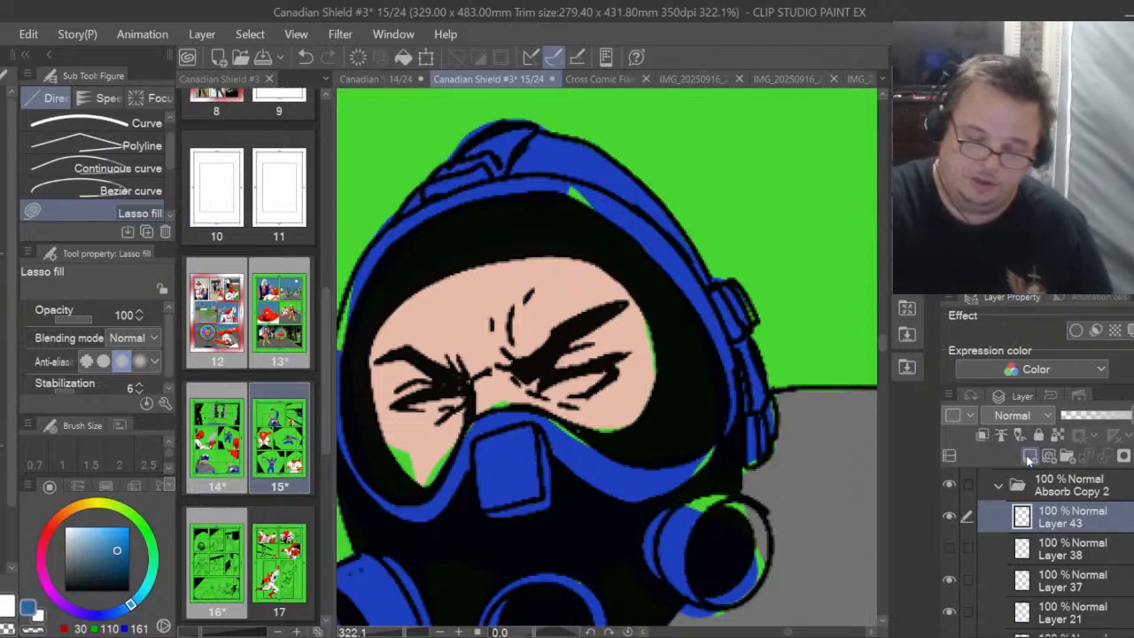
left_click(8, 608)
mouse_move(439, 389)
left_mouse_down()
mouse_move(420, 395)
mouse_move(426, 408)
mouse_move(474, 396)
mouse_move(453, 390)
left_mouse_up()
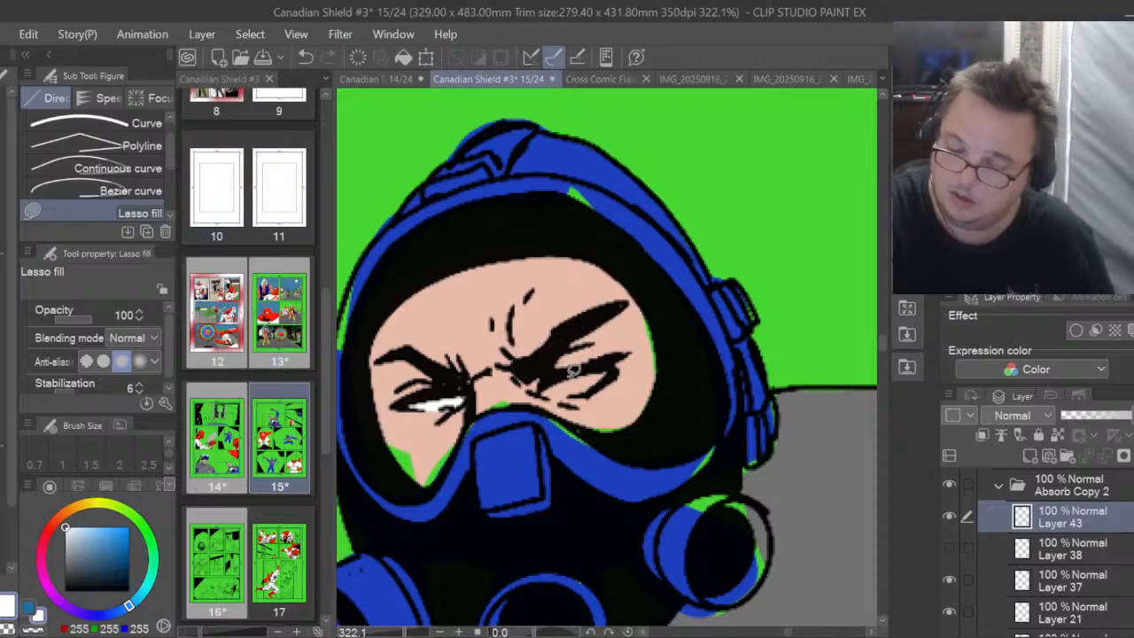
mouse_move(572, 371)
left_mouse_down()
mouse_move(547, 385)
mouse_move(578, 392)
mouse_move(622, 365)
mouse_move(574, 371)
left_mouse_up()
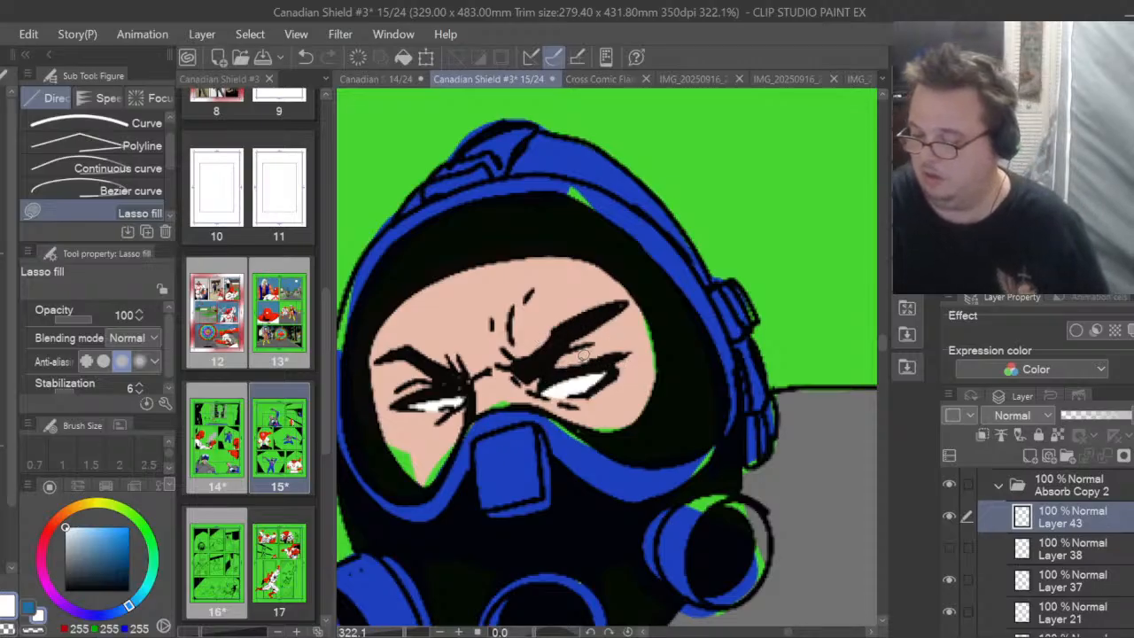
On a new layer above Panel 4's eye whites, lasso fill both irises with the sampled blue (RGB 30, 110, 161)
left_click(1028, 457)
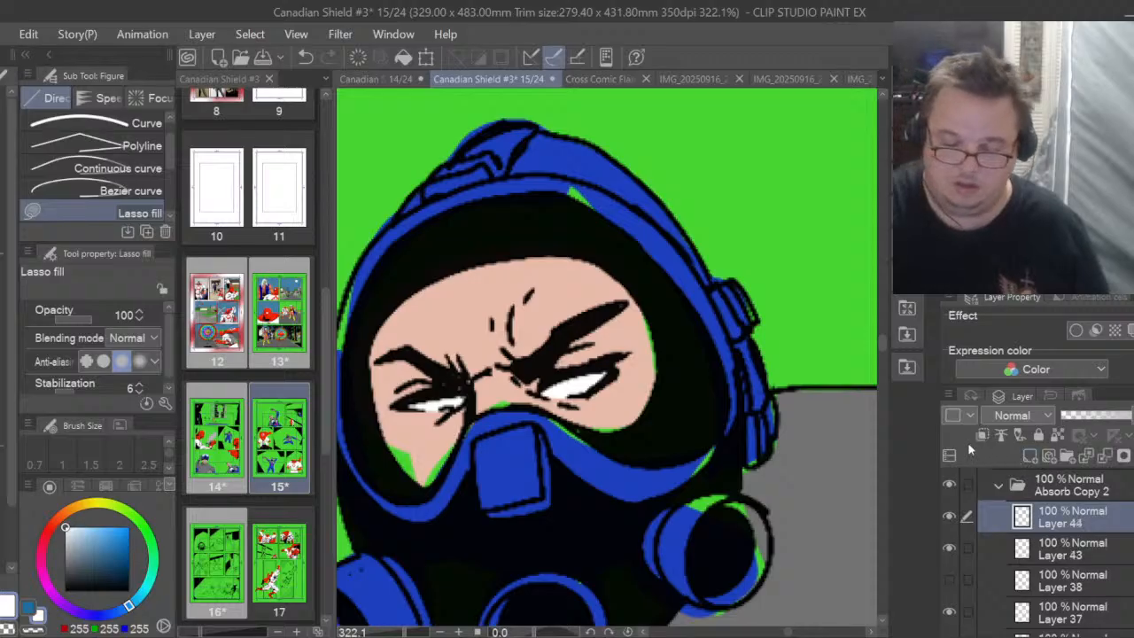
left_click(28, 609)
mouse_move(589, 383)
left_mouse_down()
mouse_move(576, 379)
mouse_move(577, 392)
mouse_move(590, 380)
left_mouse_up()
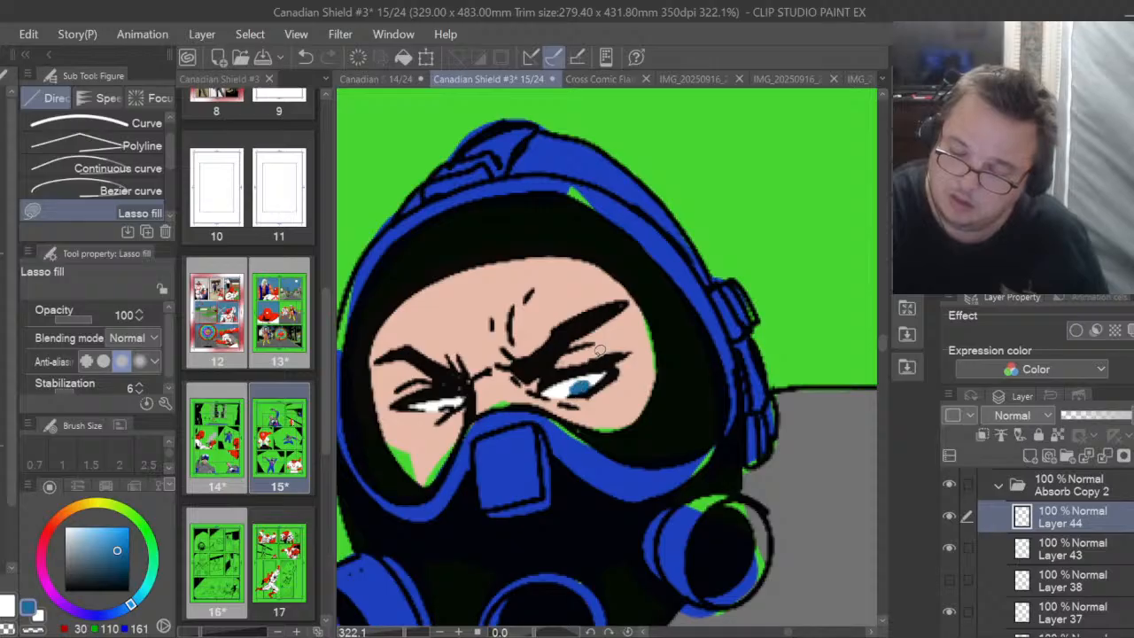
left_click_drag(438, 401, 450, 397)
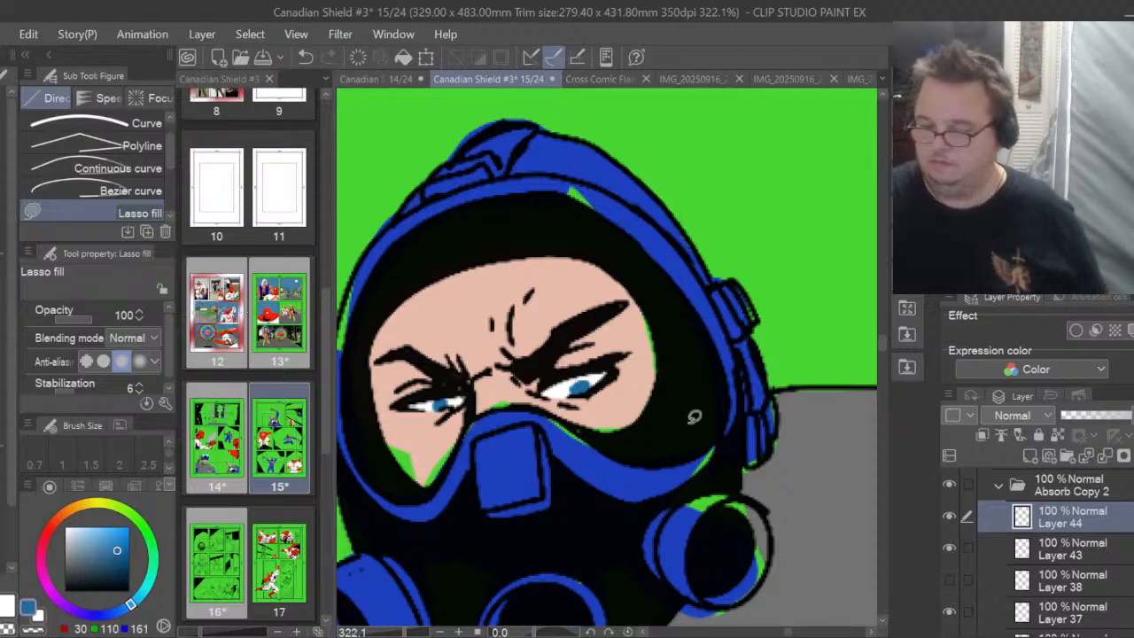
Collapse the Panel 4 folder, bring Absorb's small masked figure in Panel 2 into view and expand the Panel 2 folder
scroll(695, 416, "down", 4)
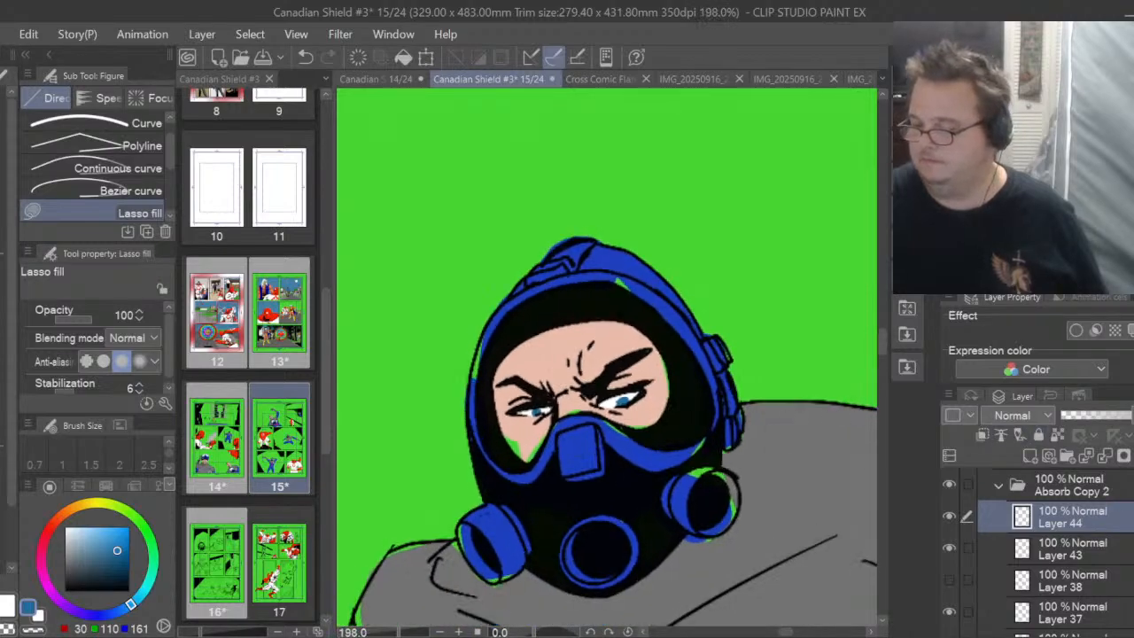
scroll(1037, 550, "up", 3)
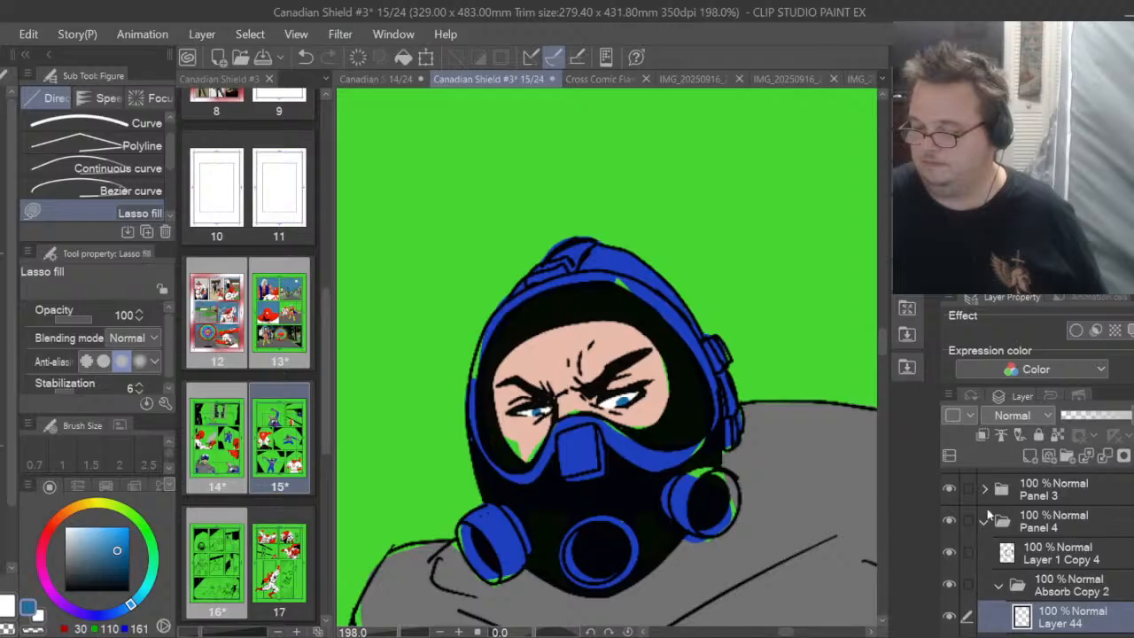
left_click(983, 523)
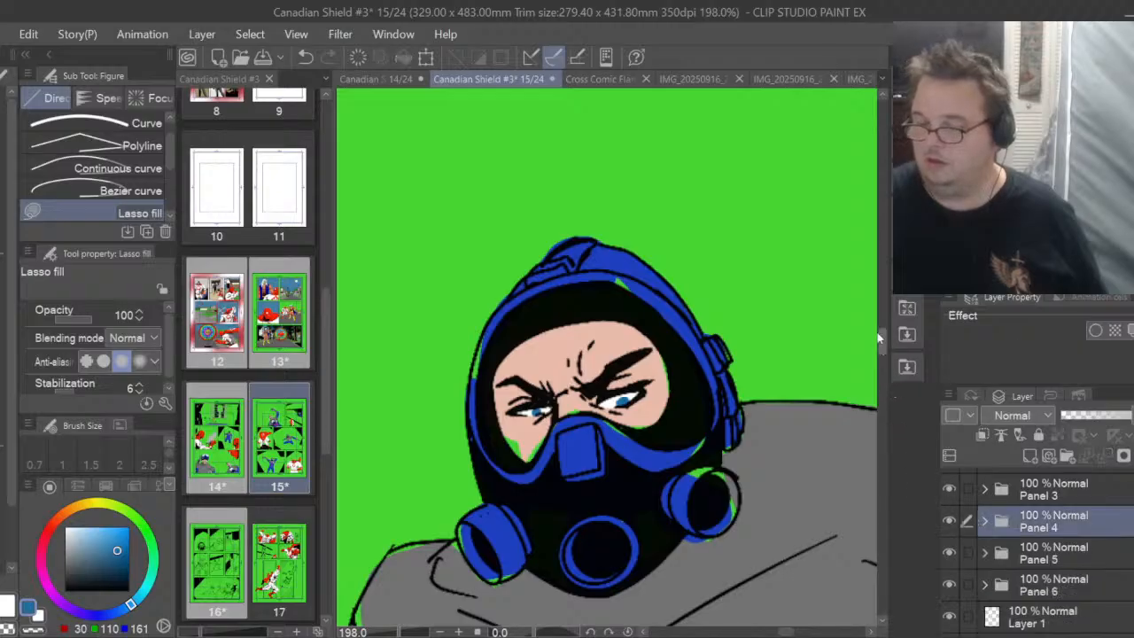
left_click_drag(880, 353, 877, 227)
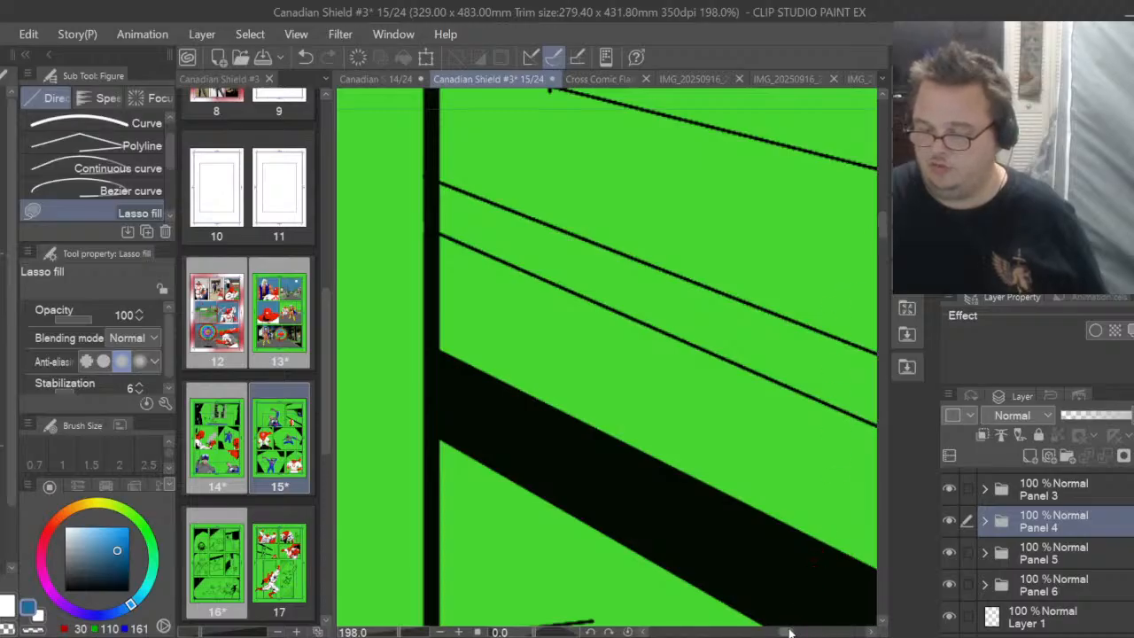
mouse_move(795, 635)
left_mouse_down()
mouse_move(851, 632)
mouse_move(826, 628)
left_mouse_up()
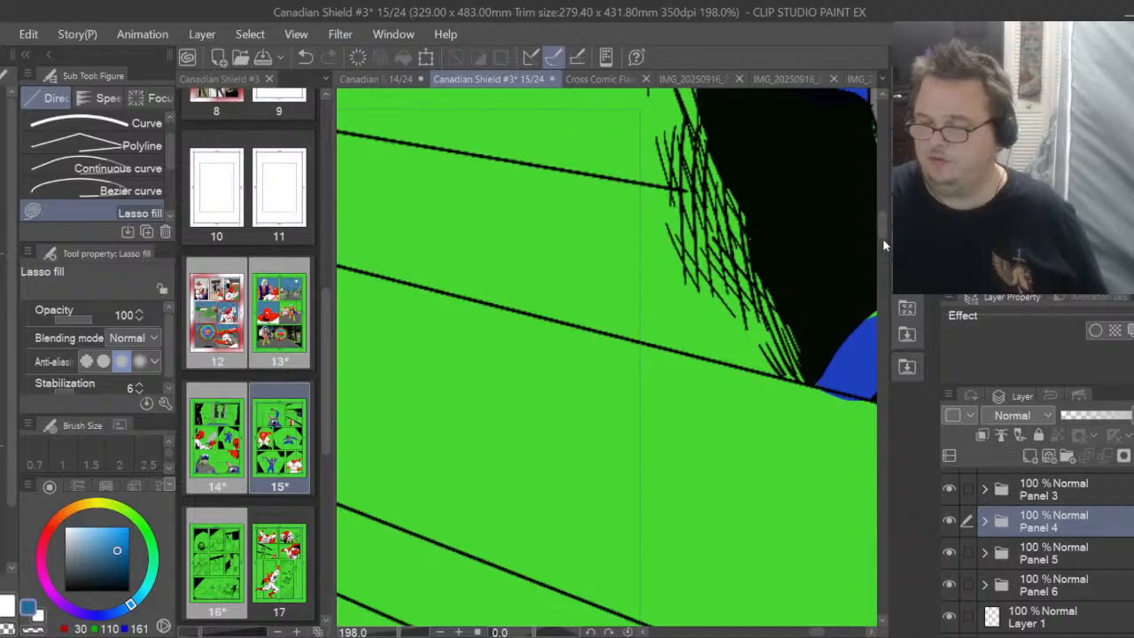
scroll(883, 238, "up", 5)
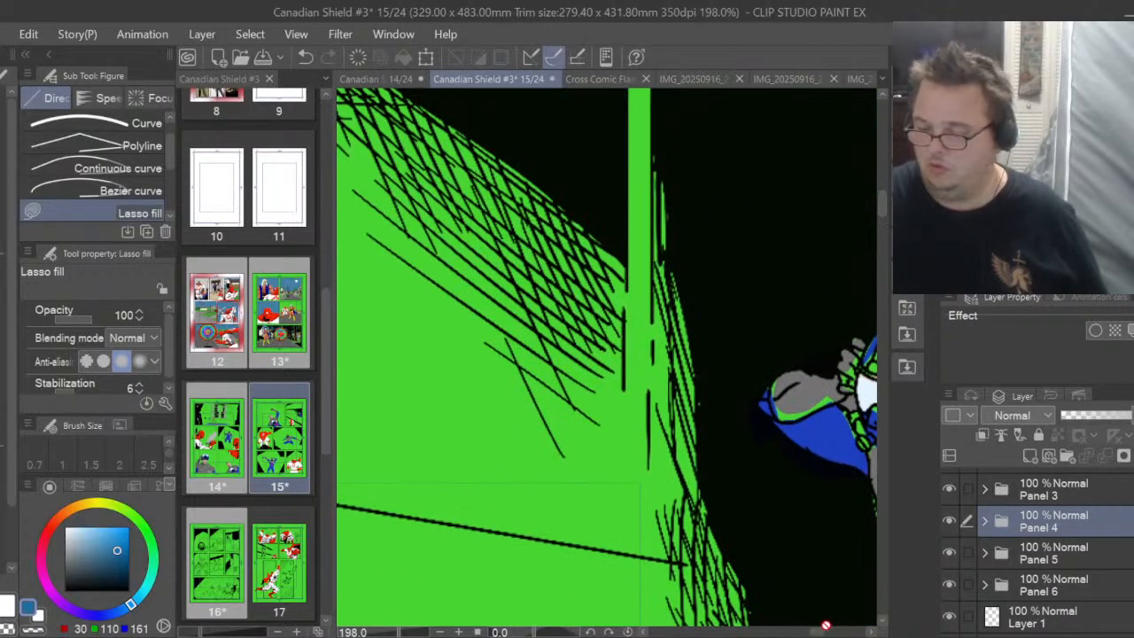
left_click_drag(819, 634, 825, 635)
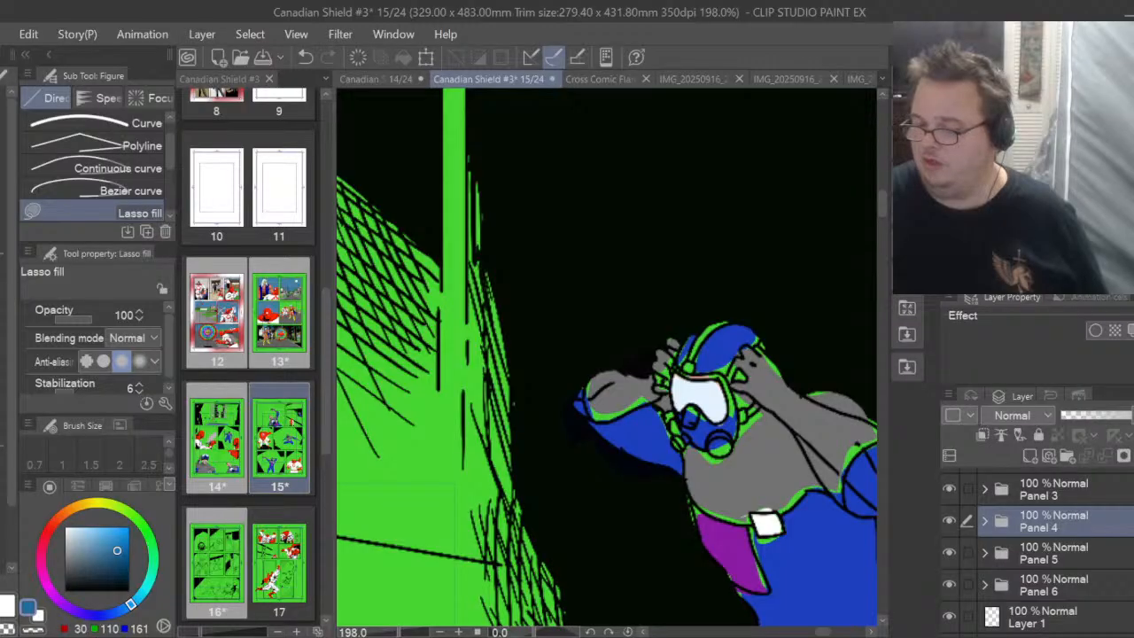
scroll(1037, 549, "up", 2)
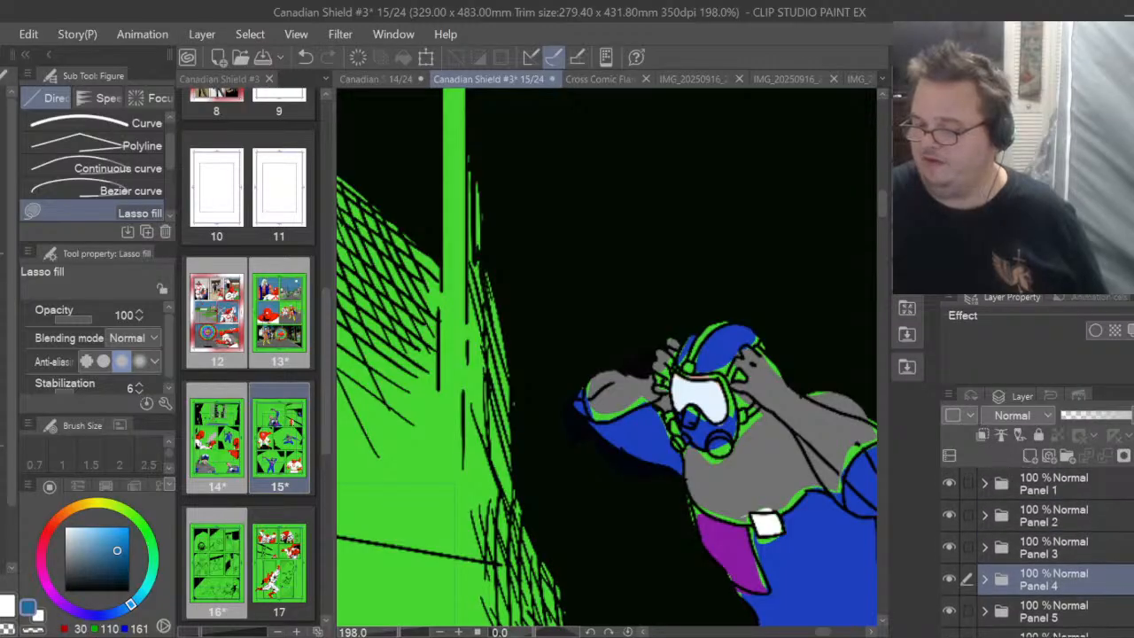
left_click(983, 518)
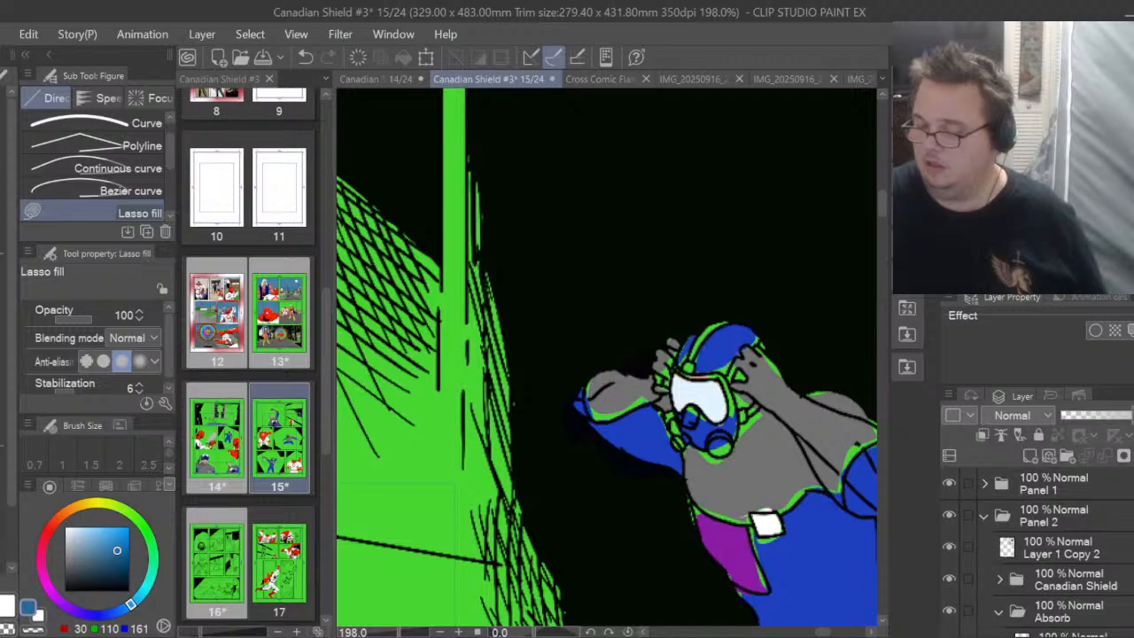
In Panel 2's Absorb folder, hide Layer 18 to uncover the skin fill behind the visor, keeping the white patch on Layer 36 visible
scroll(1071, 538, "down", 3)
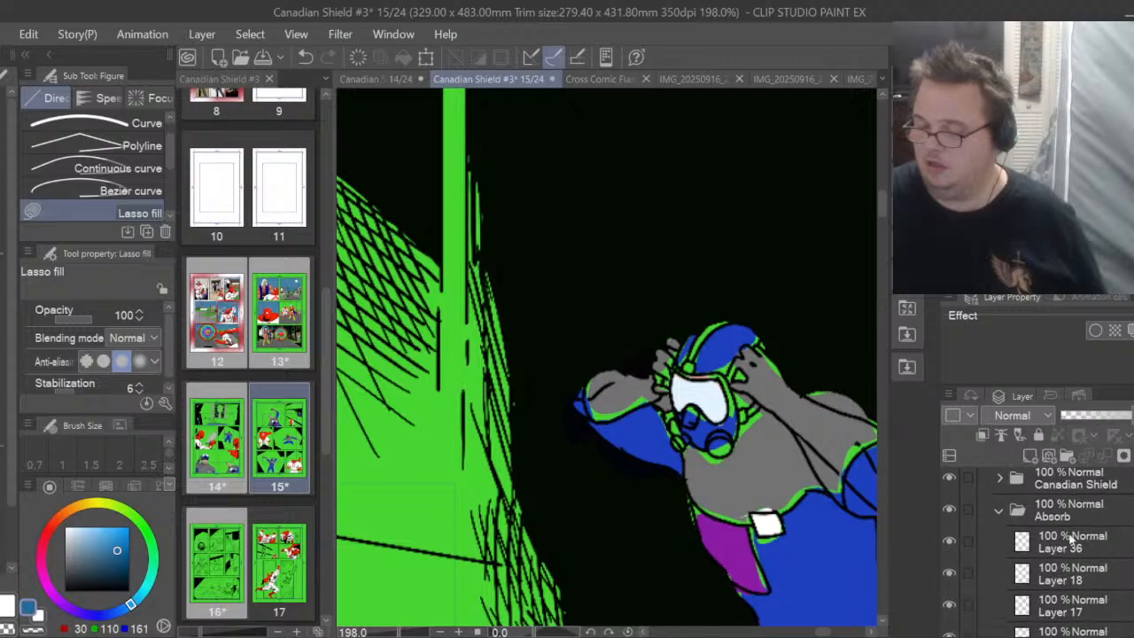
left_click(957, 543)
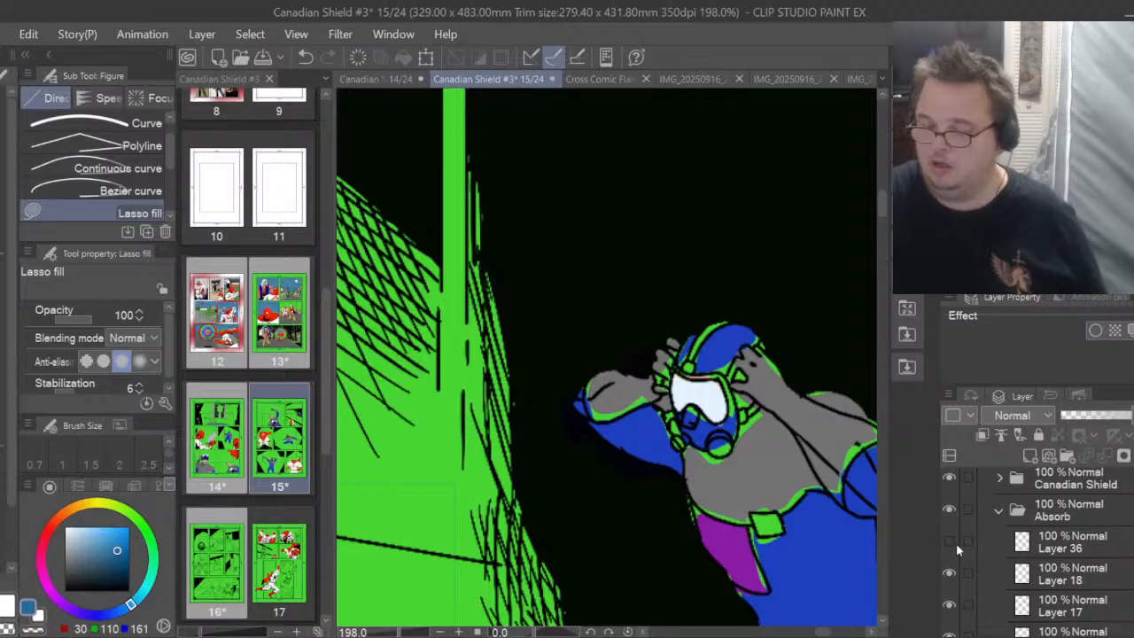
left_click(956, 543)
left_click(950, 574)
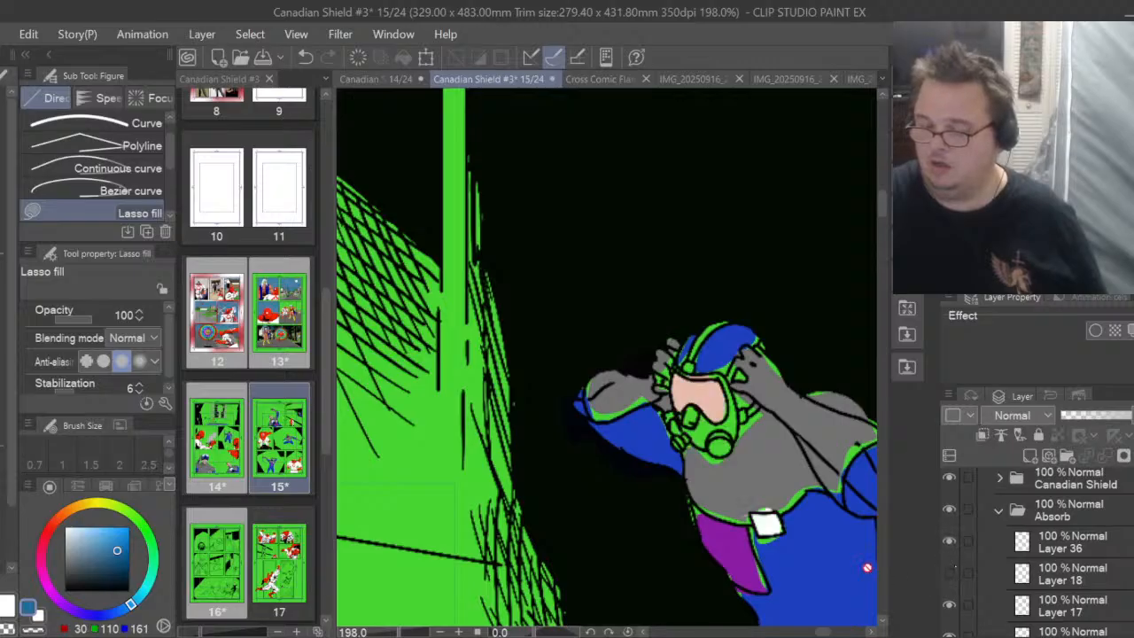
scroll(673, 405, "up", 5)
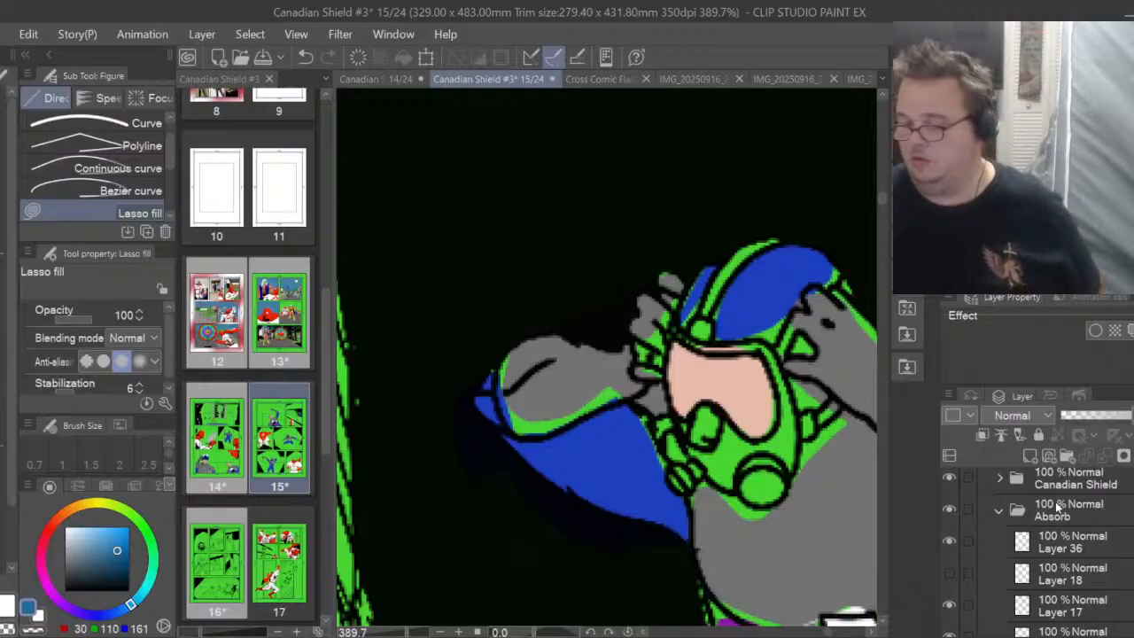
Add a new layer between the Panel 3 and Panel 4 folders and switch the drawing colour to white
left_click(1031, 457)
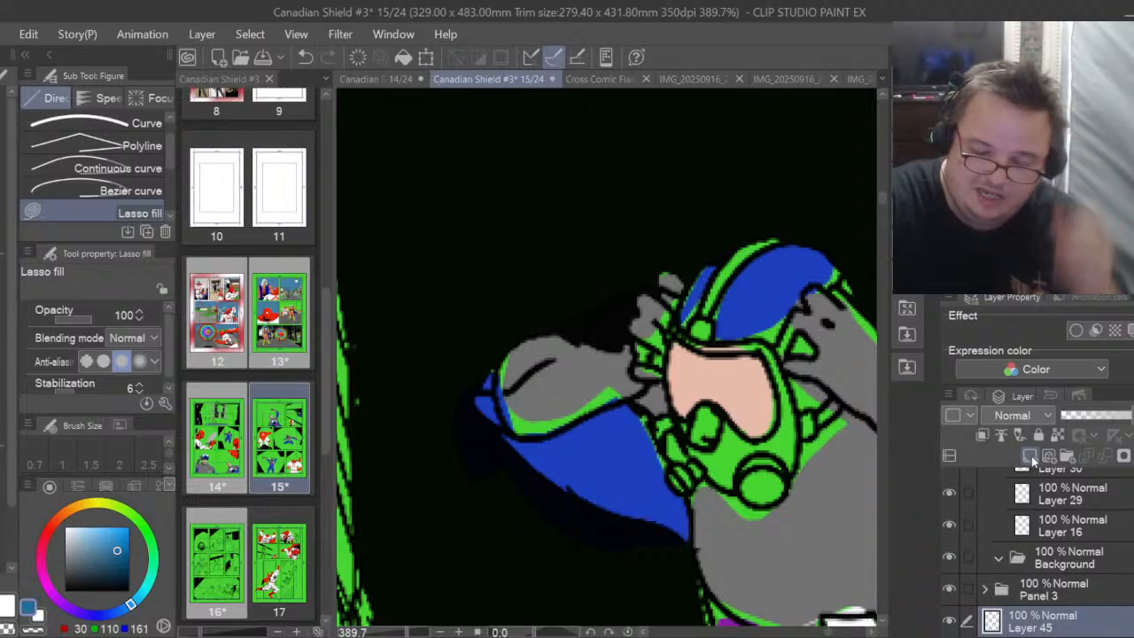
key("x")
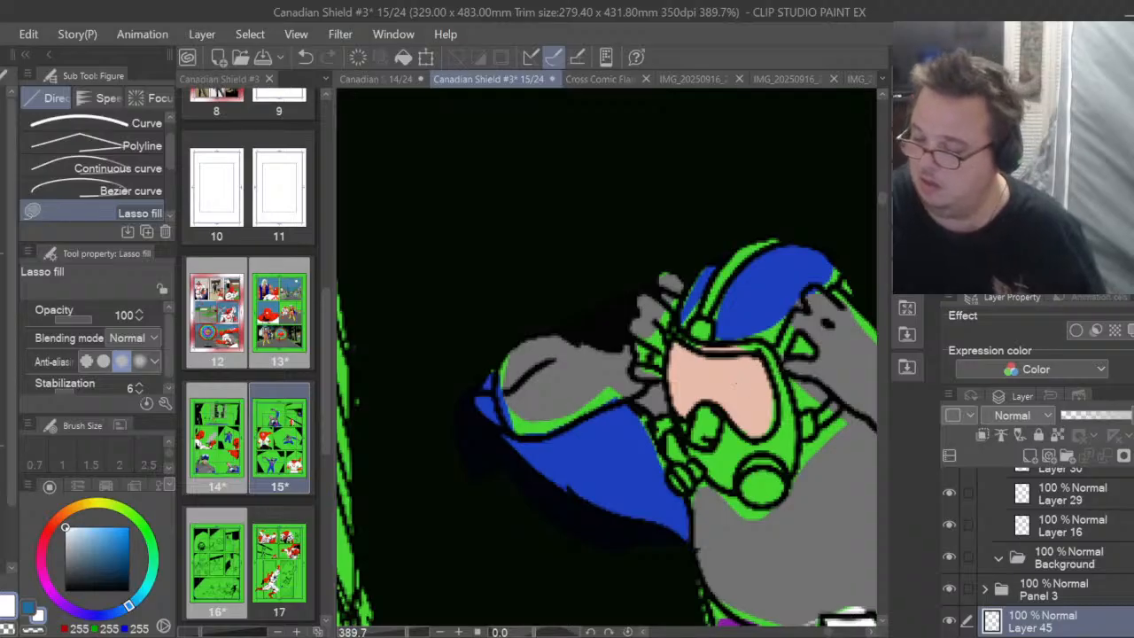
scroll(1037, 550, "down", 2)
scroll(1037, 549, "down", 3)
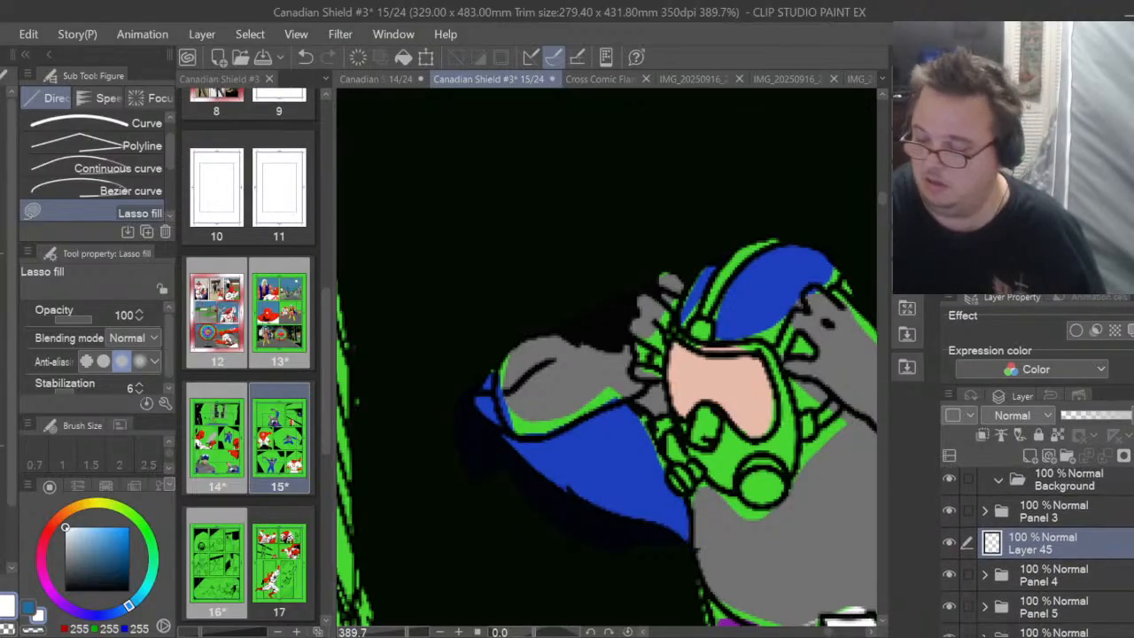
scroll(1037, 549, "up", 4)
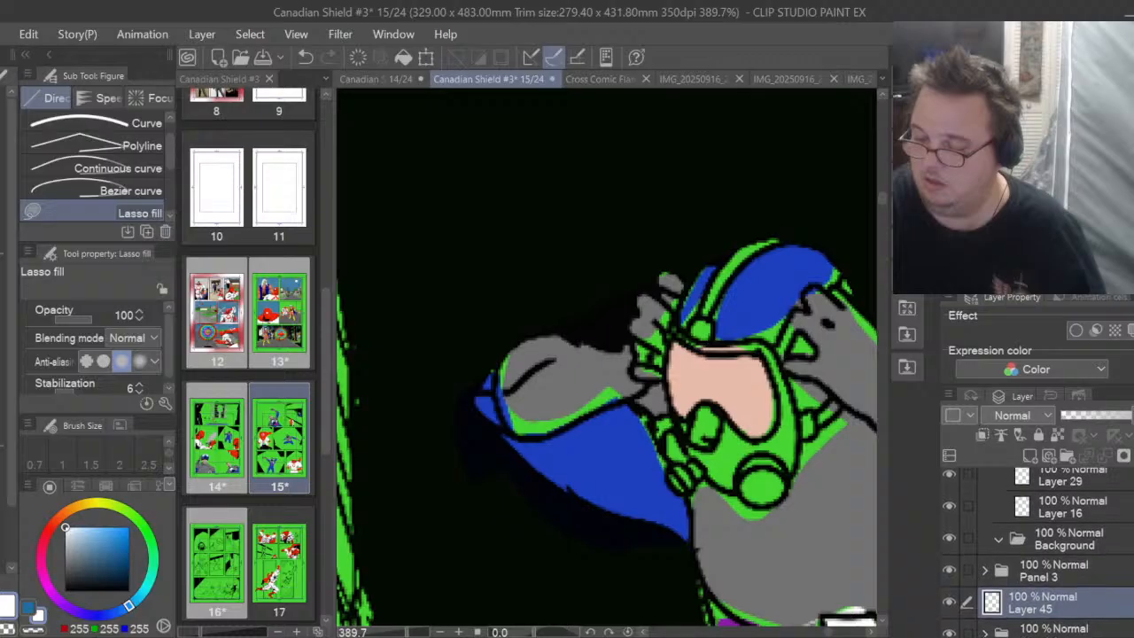
scroll(1037, 550, "up", 10)
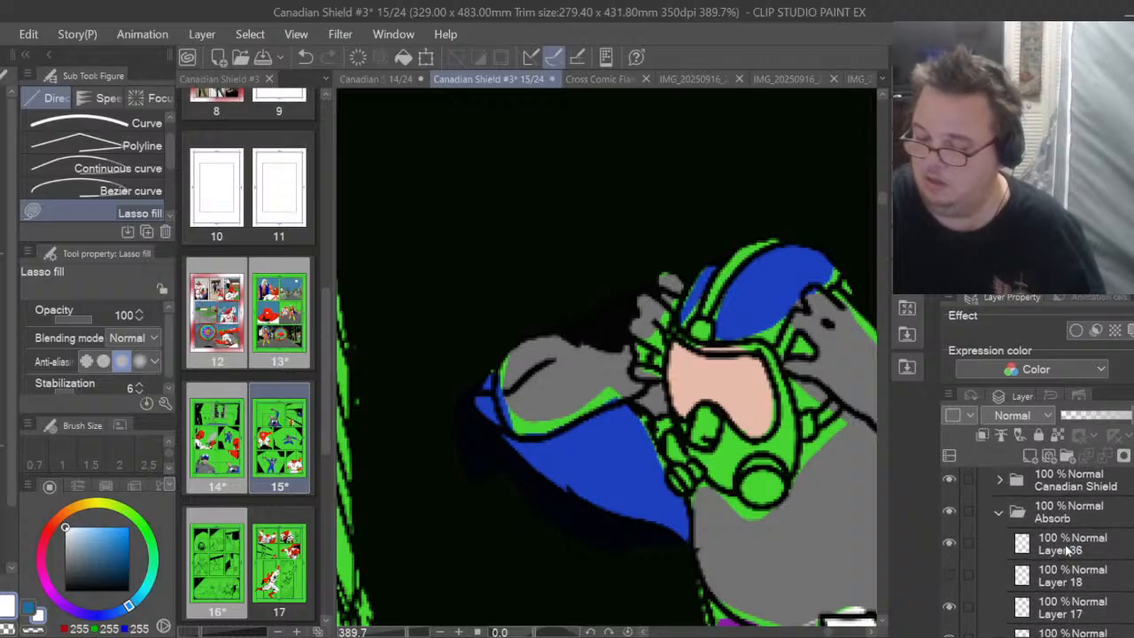
Add a layer above Layer 36 in Panel 2's Absorb folder and lasso fill the whites of both eyes behind the visor with white
left_click(1068, 551)
left_click(951, 544)
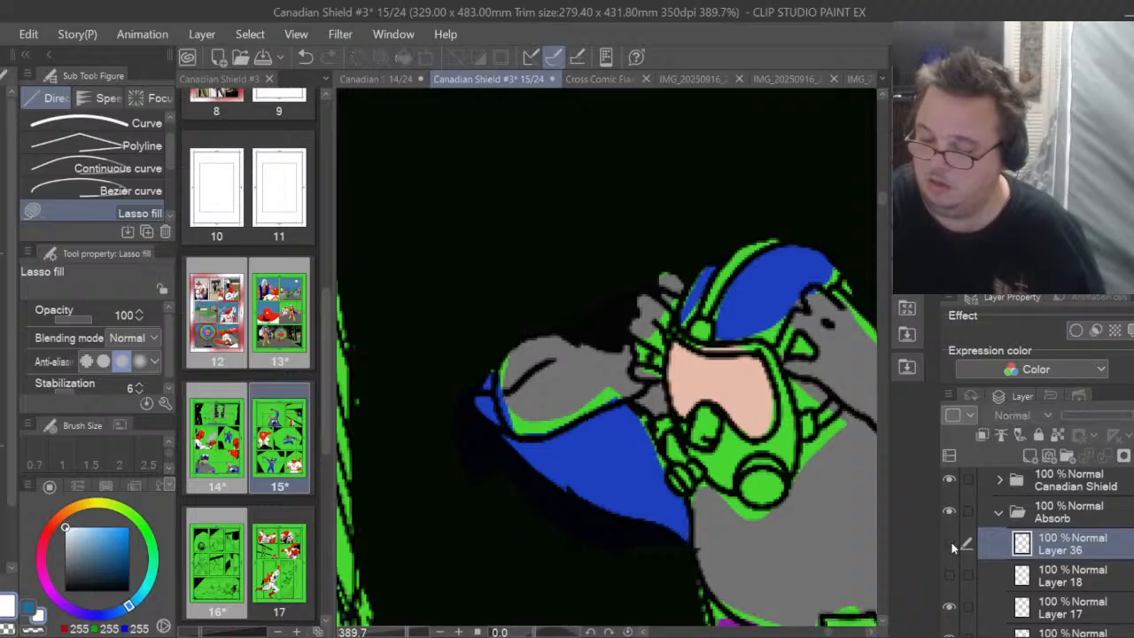
left_click(951, 545)
left_click(1031, 455)
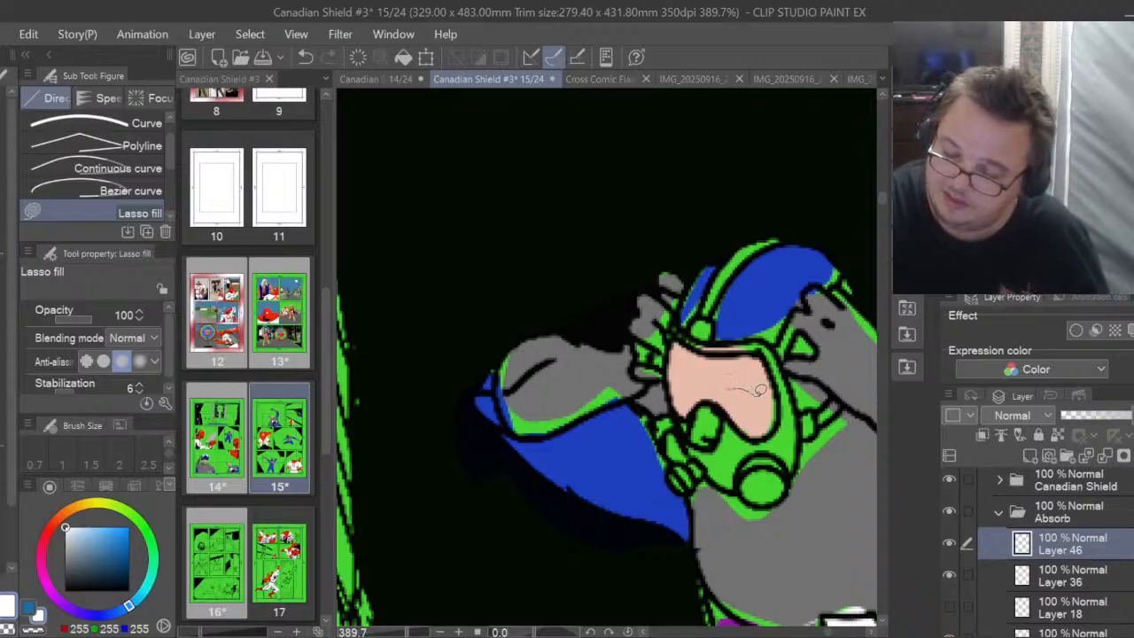
left_click_drag(739, 395, 736, 390)
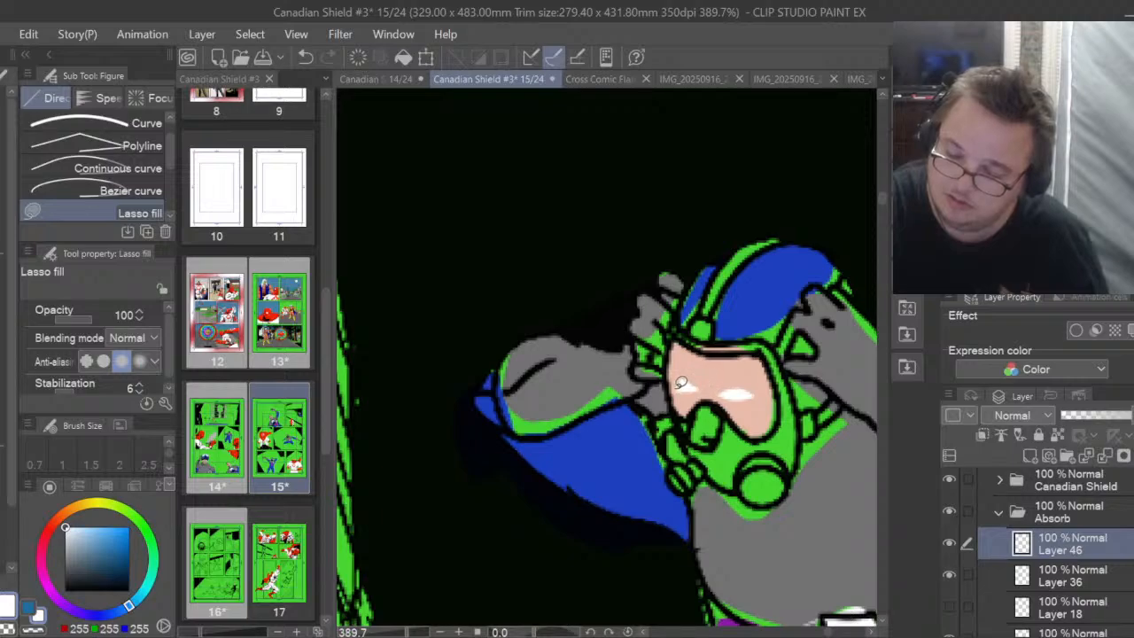
left_click_drag(681, 383, 700, 380)
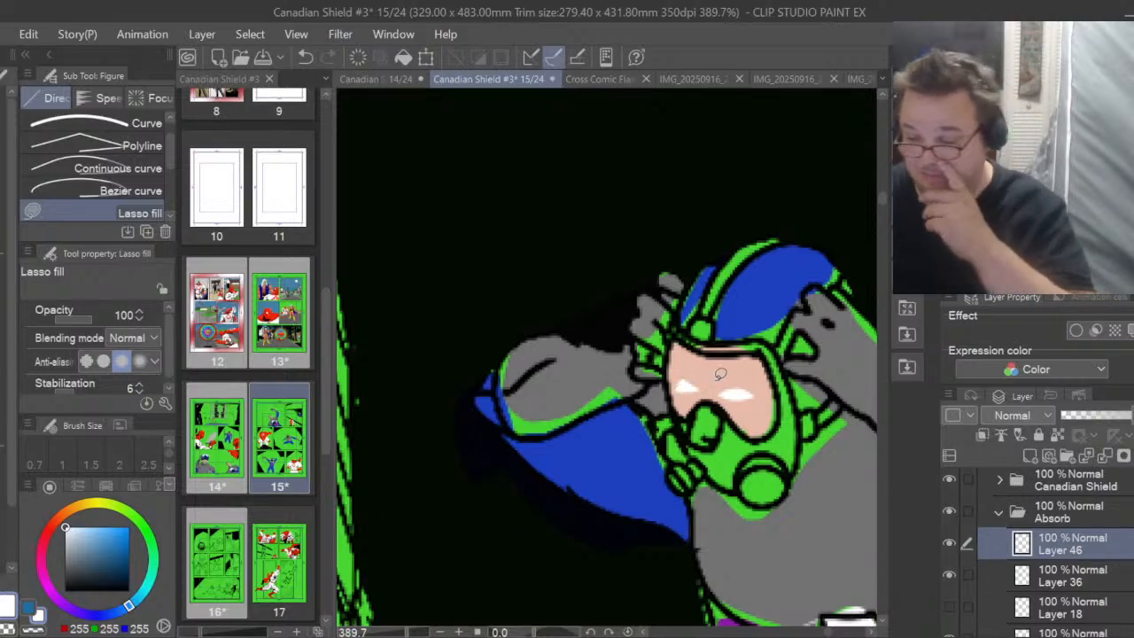
On a new layer above Panel 2's eye whites, lasso fill both of Absorb's irises with blue (RGB 30, 110, 161)
left_click(1030, 456)
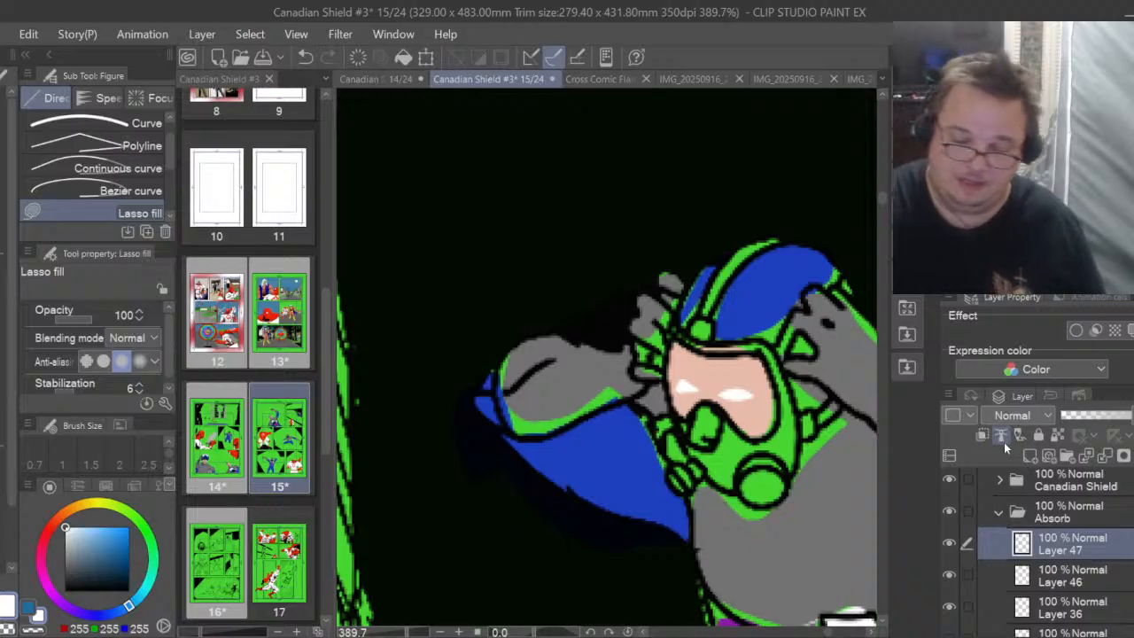
key("x")
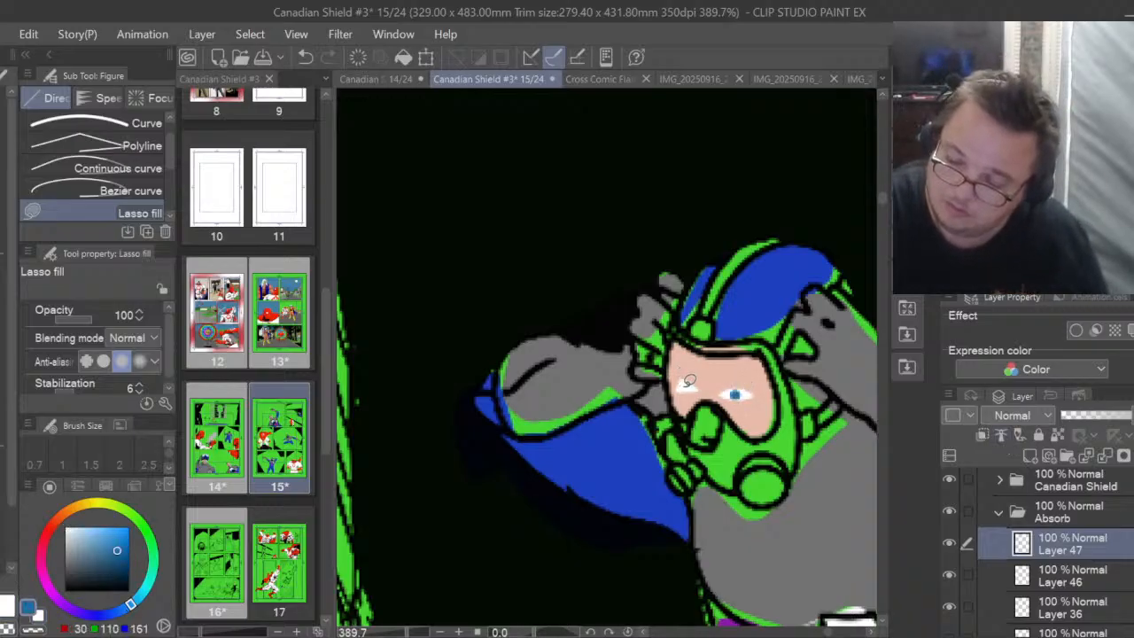
mouse_move(687, 381)
left_mouse_down()
mouse_move(678, 390)
mouse_move(690, 382)
left_mouse_up()
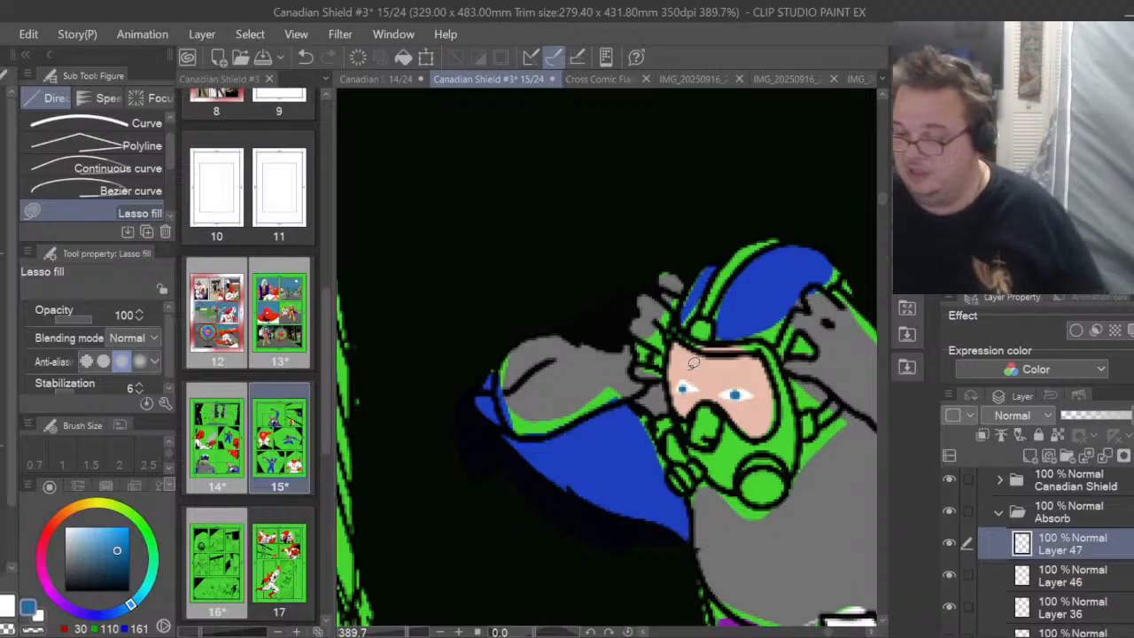
Collapse the Panel 2 folder, expand Panel 1, and add a layer above Layer 35 in its Absorb Copy folder
scroll(1131, 511, "up", 3)
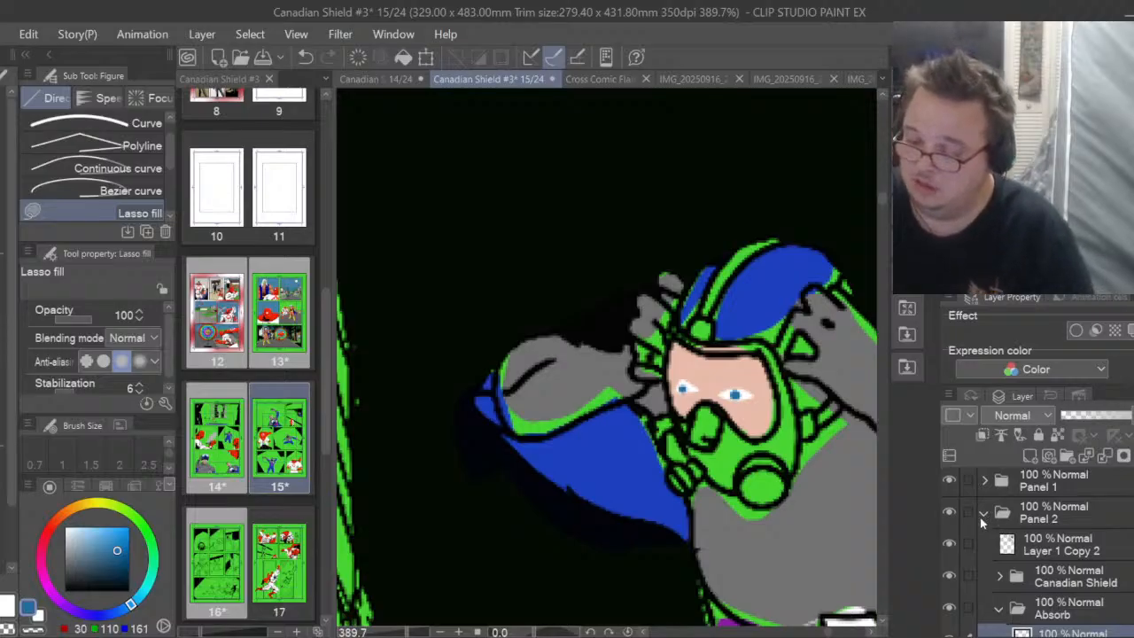
left_click(984, 512)
left_click(985, 481)
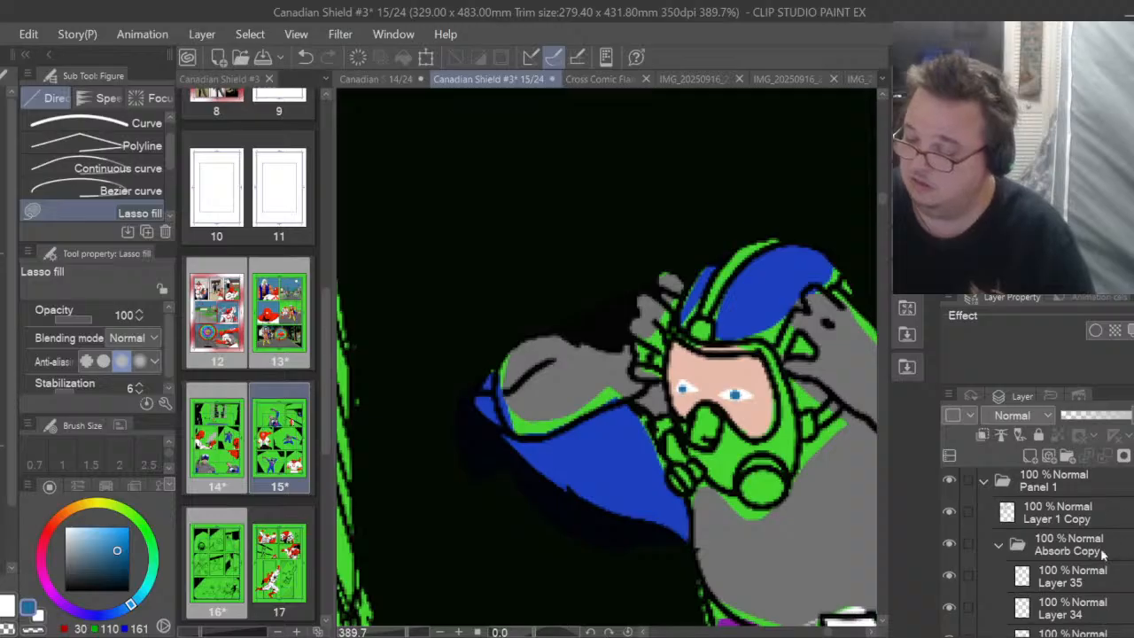
left_click(1067, 572)
left_click(1029, 457)
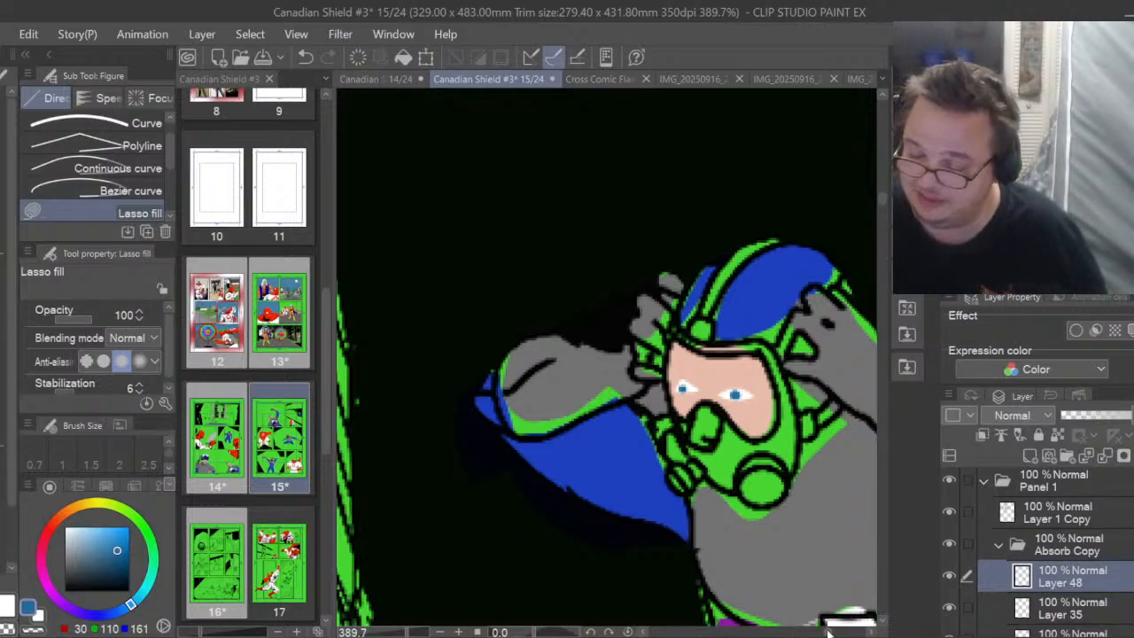
Lasso fill the whites of both eyes on Absorb's screaming face in Panel 1 with white
left_click_drag(828, 633, 712, 633)
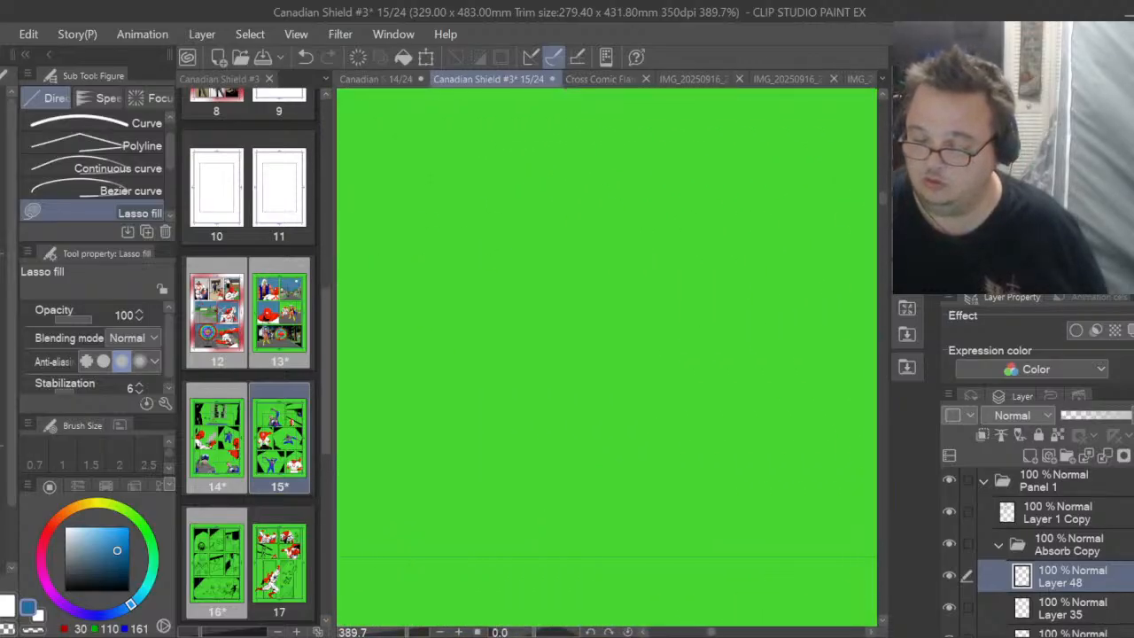
left_click_drag(883, 194, 882, 229)
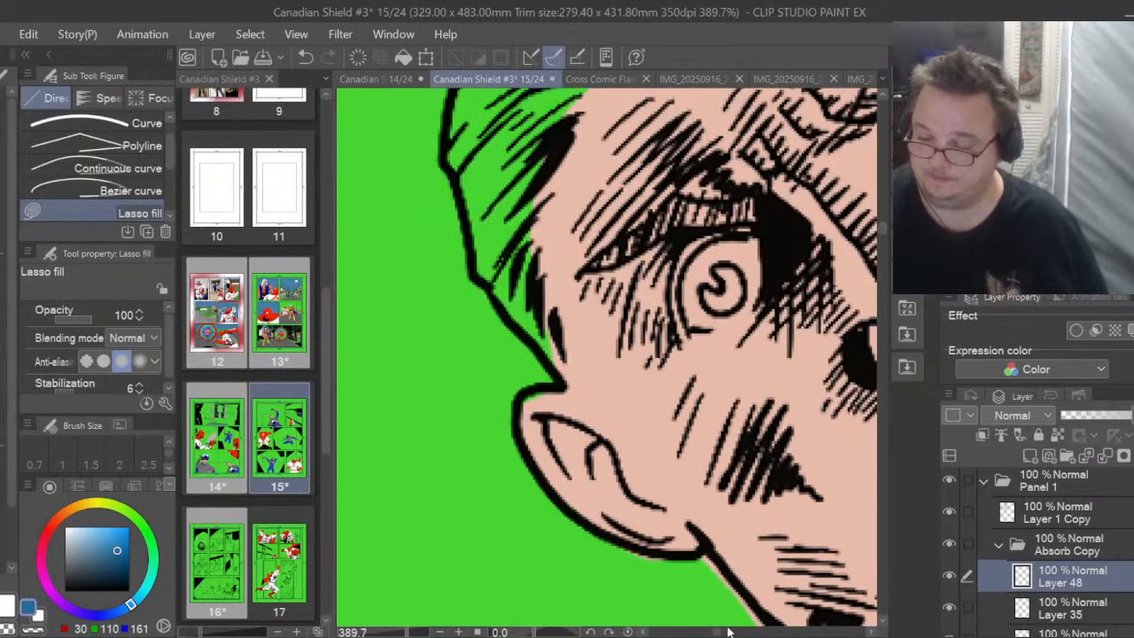
left_click_drag(717, 633, 725, 634)
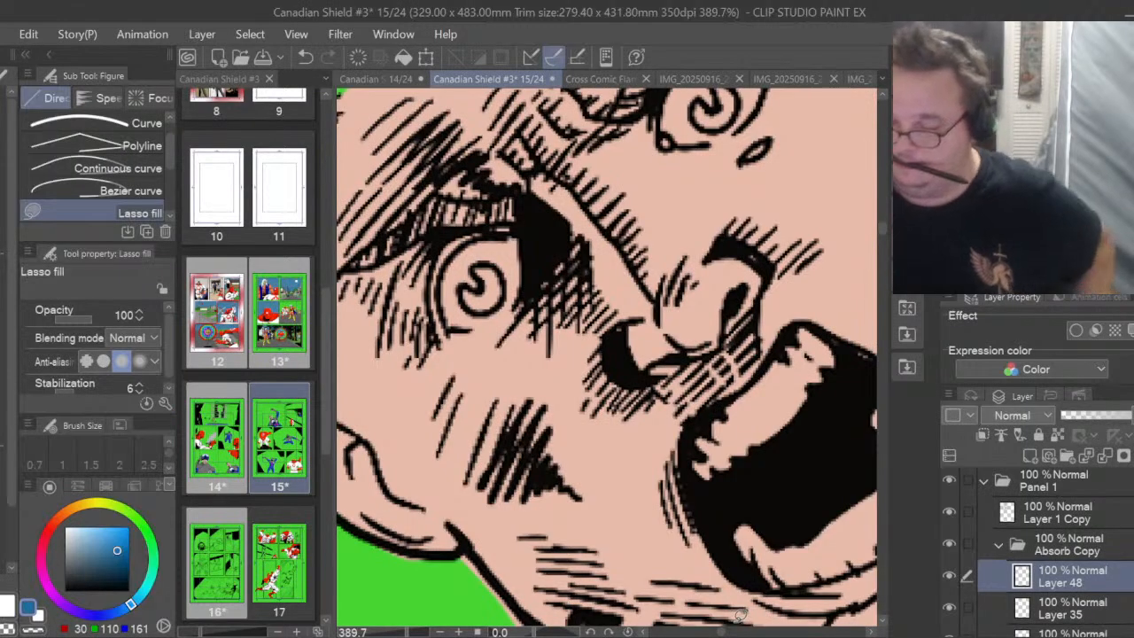
scroll(529, 453, "down", 1)
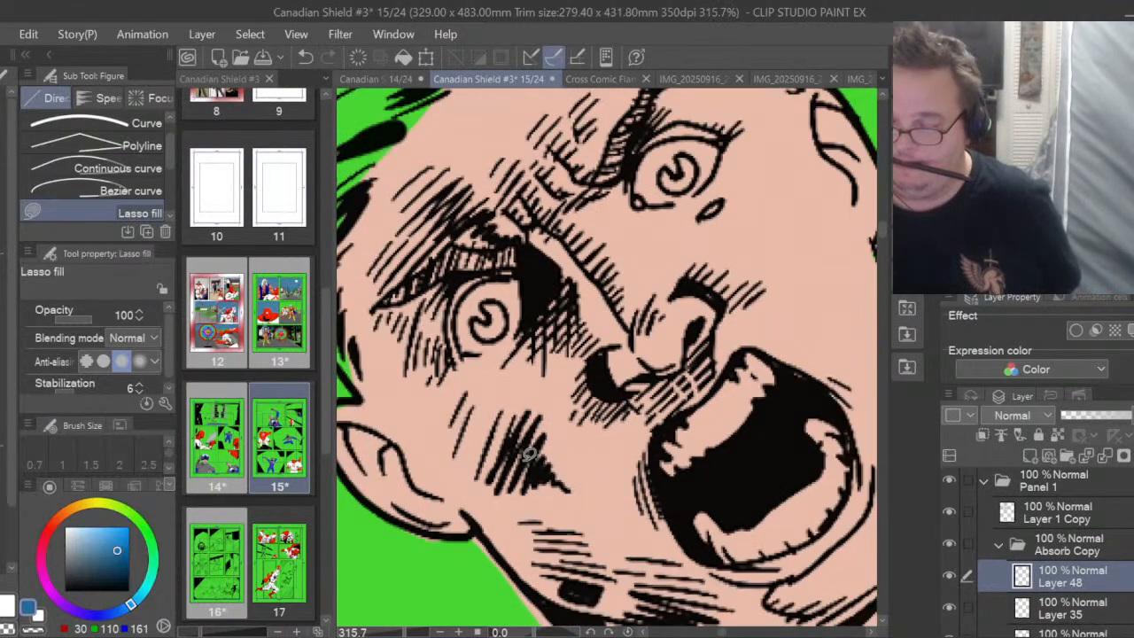
scroll(529, 453, "down", 1)
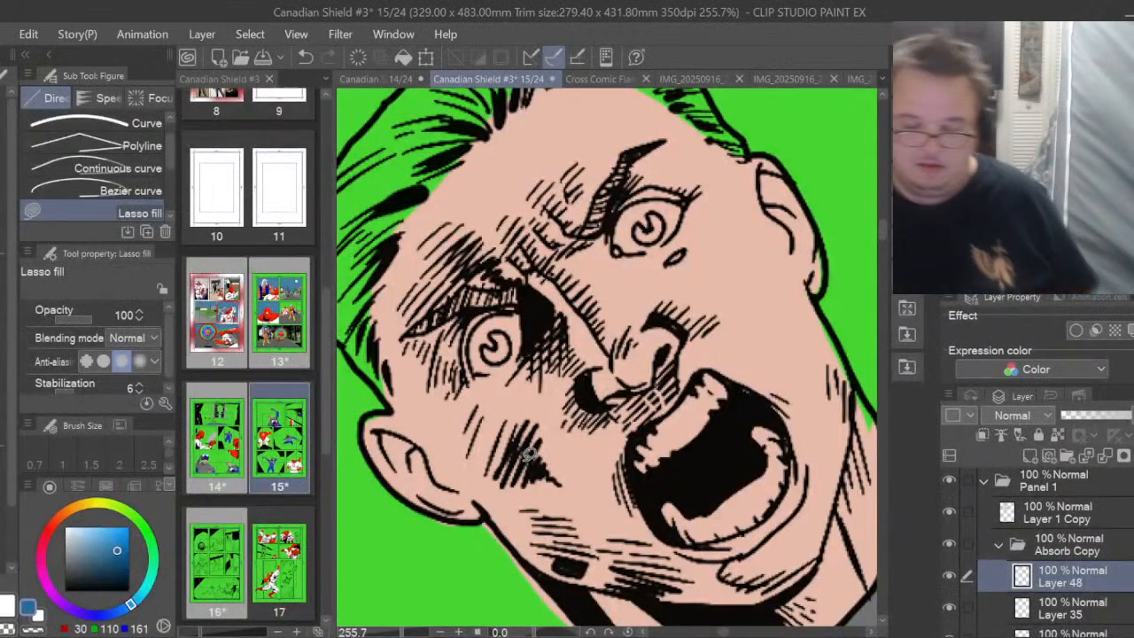
key("x")
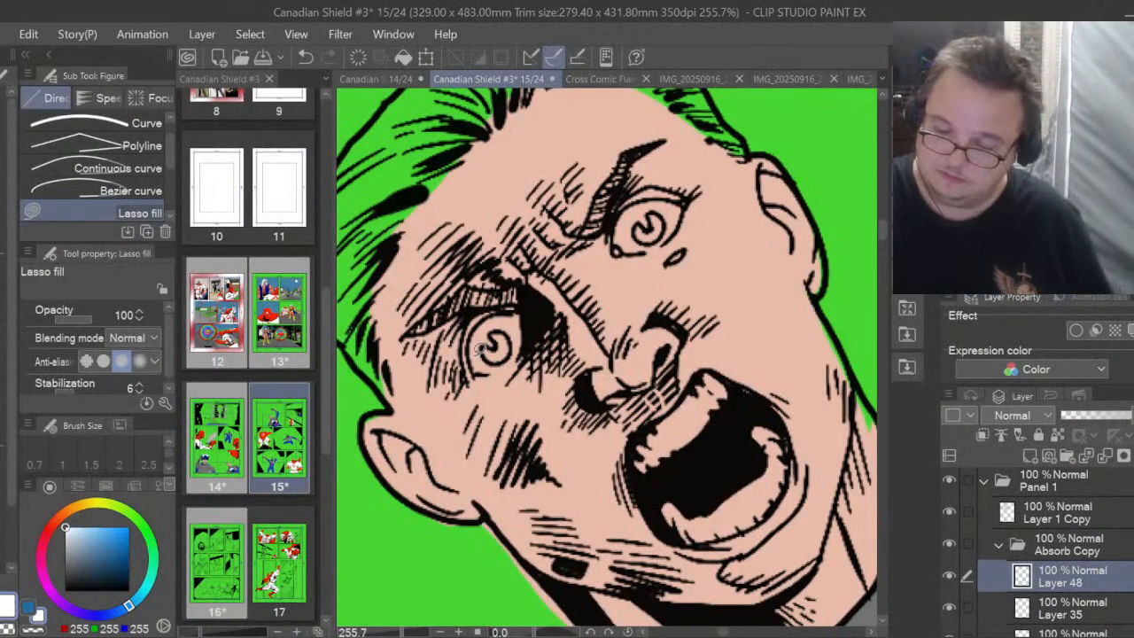
mouse_move(478, 351)
left_mouse_down()
mouse_move(493, 378)
mouse_move(531, 346)
mouse_move(510, 297)
mouse_move(475, 334)
left_mouse_up()
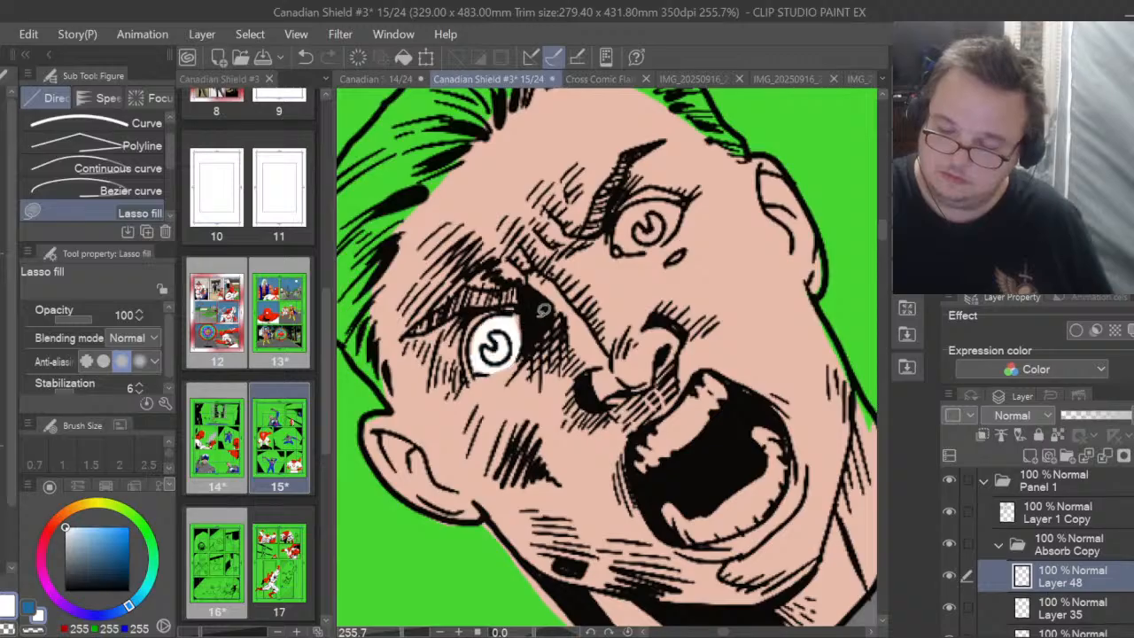
mouse_move(647, 199)
left_mouse_down()
mouse_move(626, 250)
mouse_move(656, 244)
left_mouse_up()
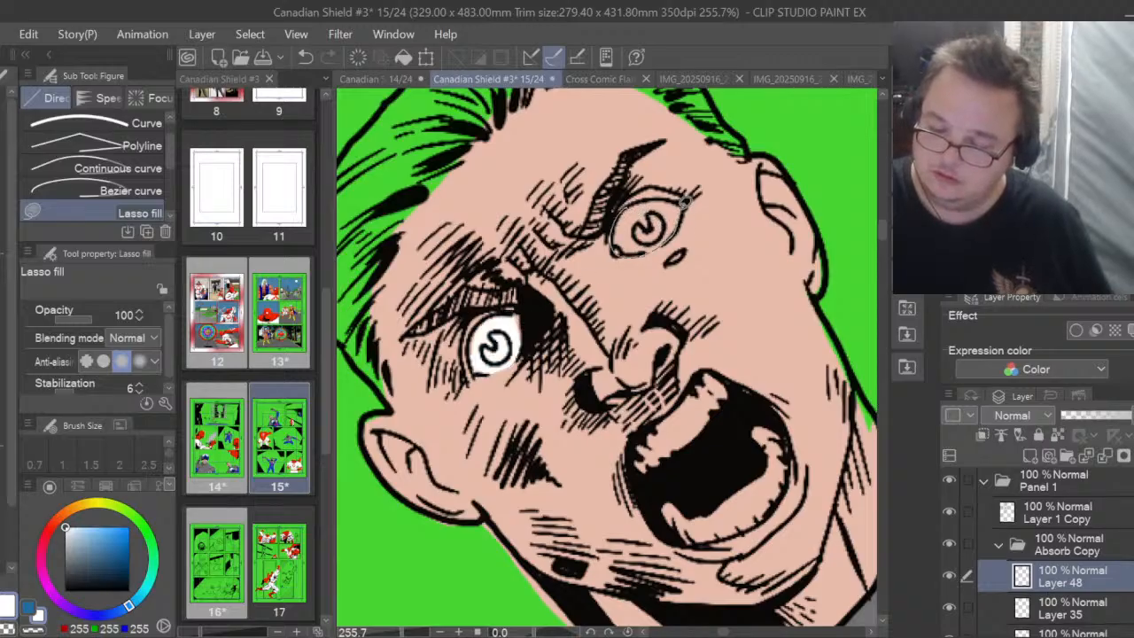
left_click_drag(684, 202, 651, 192)
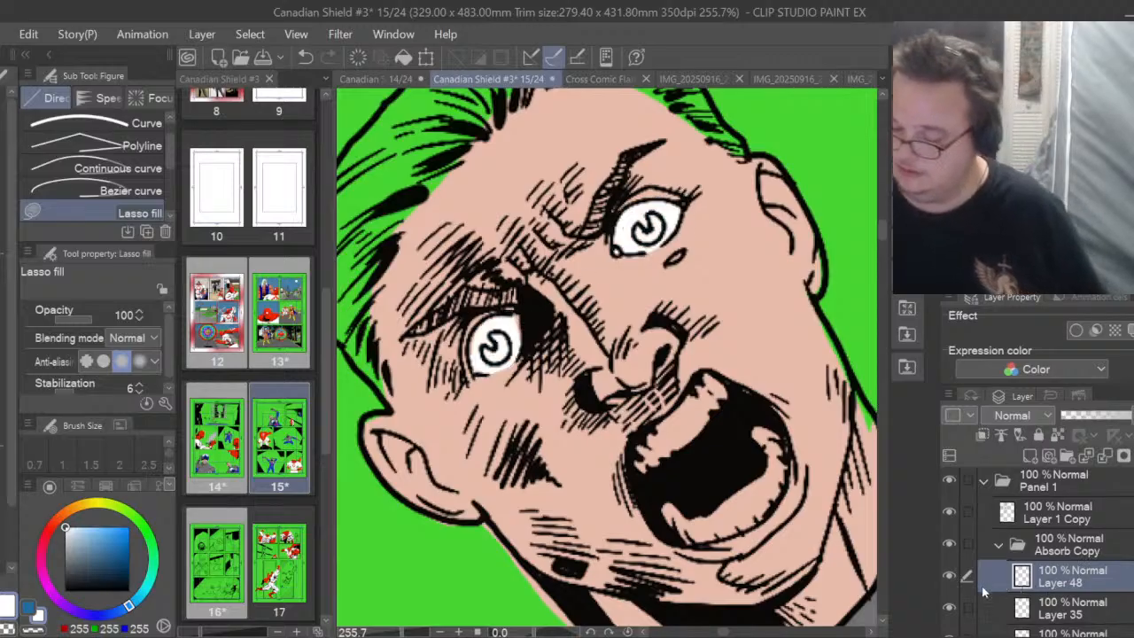
Check the fills on Layer 48 and Layer 35 by toggling their visibility and look over the shouting figure in Panel 1
left_click(949, 577)
left_click(949, 577)
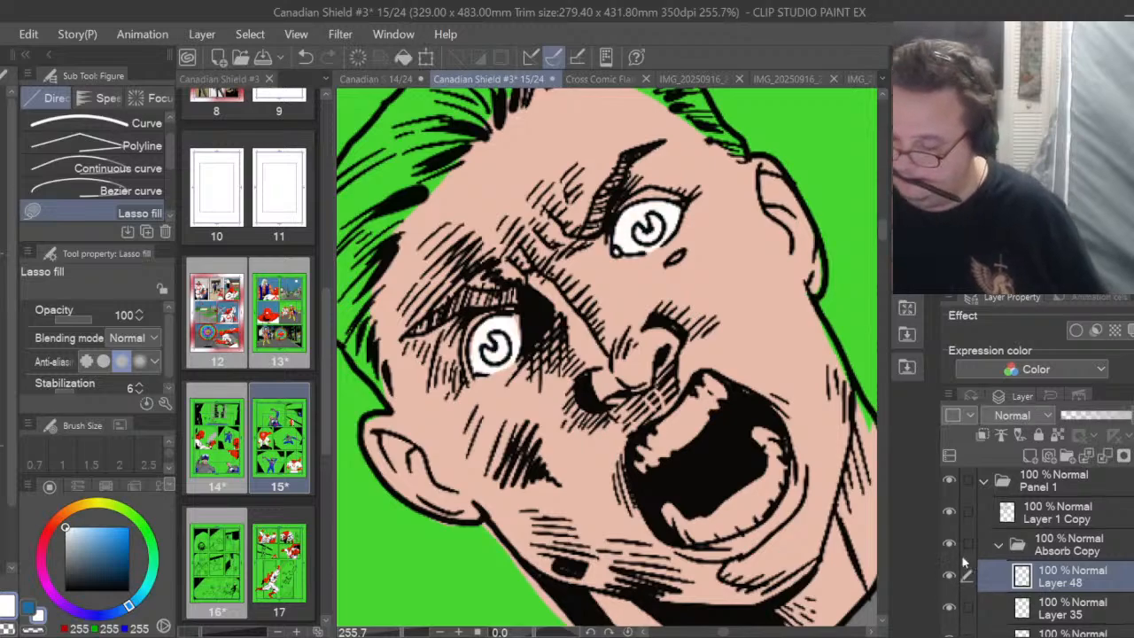
scroll(767, 507, "down", 4)
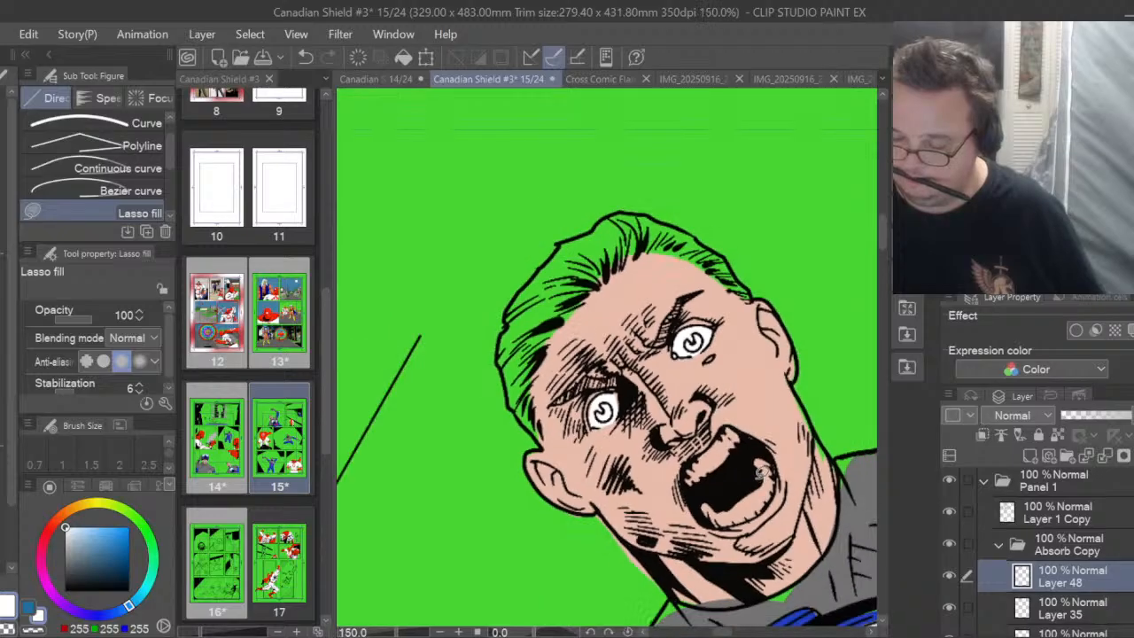
left_click(949, 609)
left_click(949, 611)
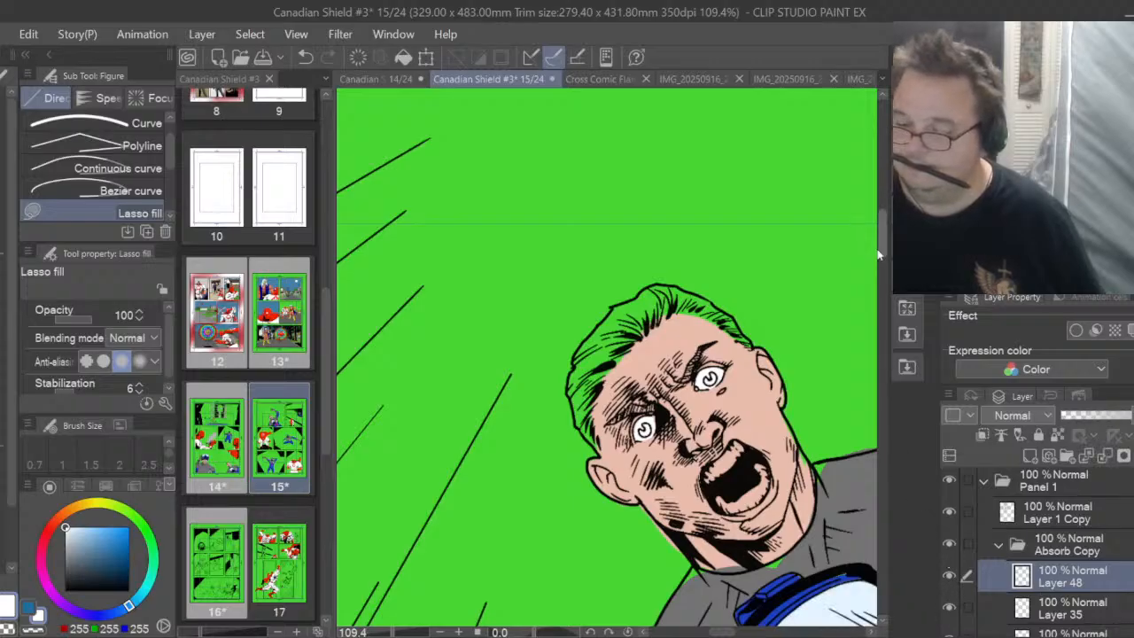
left_click_drag(878, 251, 878, 279)
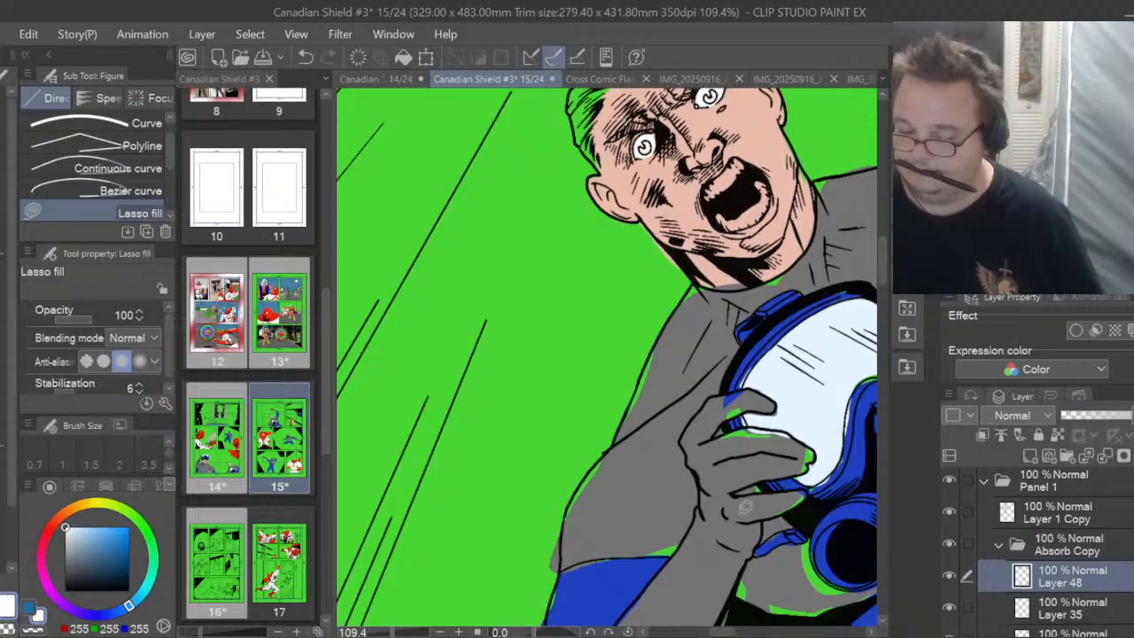
left_click_drag(729, 633, 743, 632)
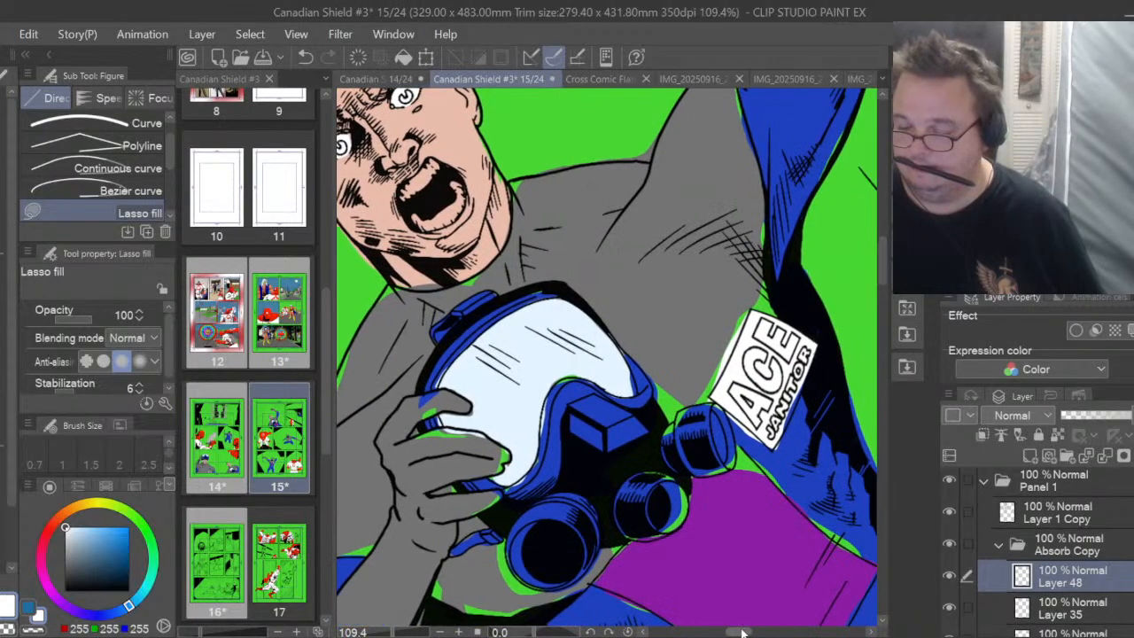
left_click(953, 576)
left_click(951, 576)
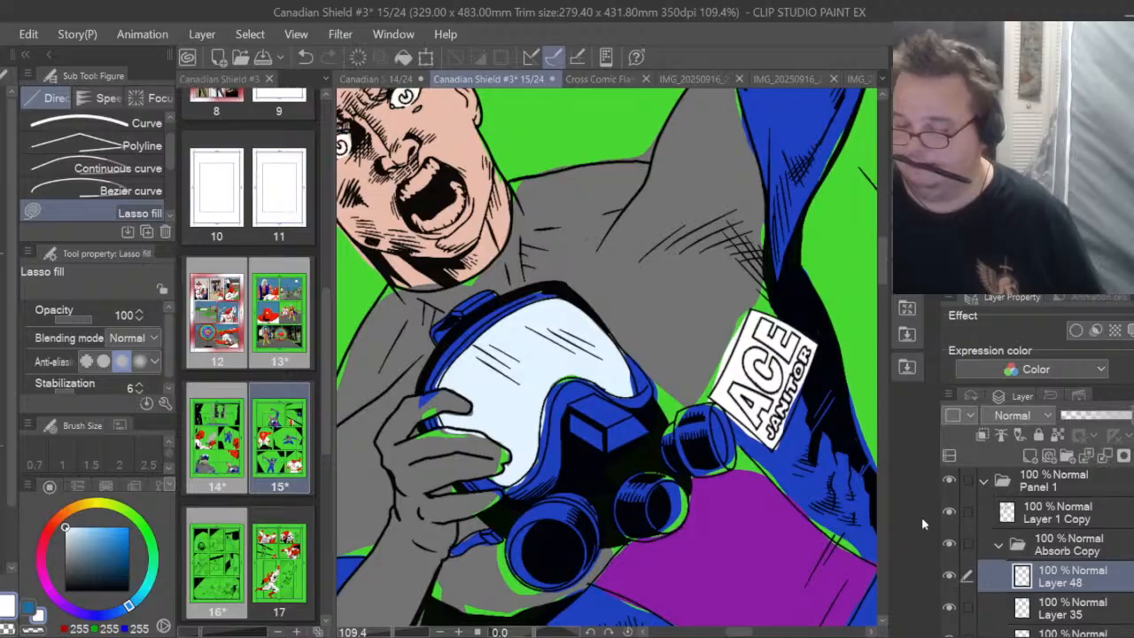
left_click_drag(884, 282, 883, 257)
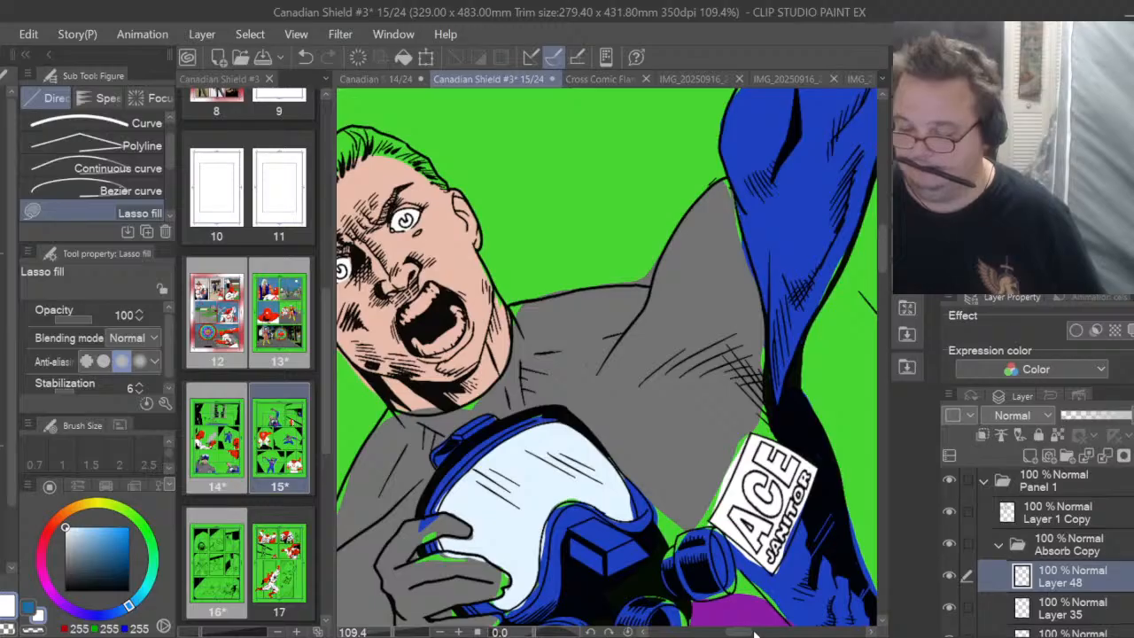
left_click_drag(746, 633, 737, 632)
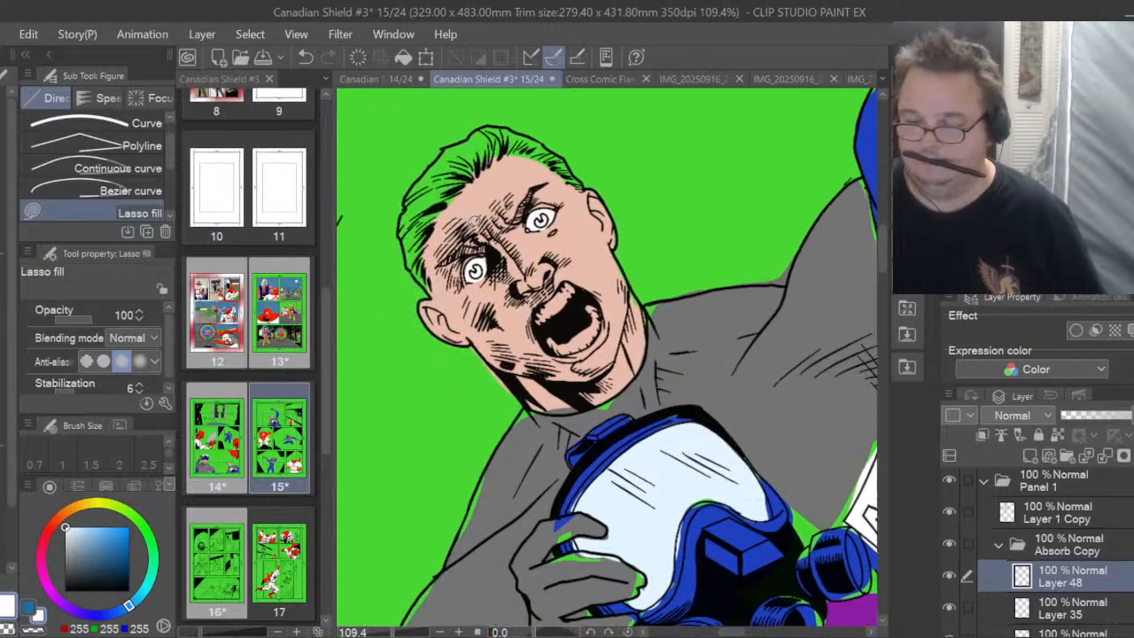
Add a new layer above Layer 48 and lasso-fill both irises of the shouting man with blue (RGB 30, 110, 161)
scroll(474, 223, "up", 1)
scroll(474, 223, "up", 6)
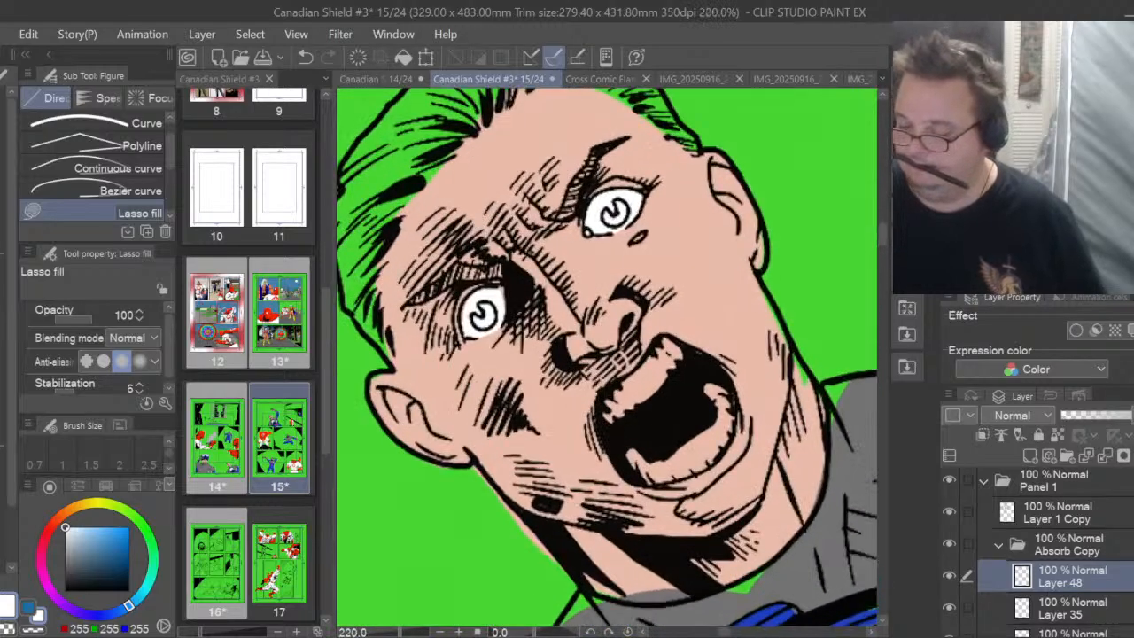
left_click(1030, 458)
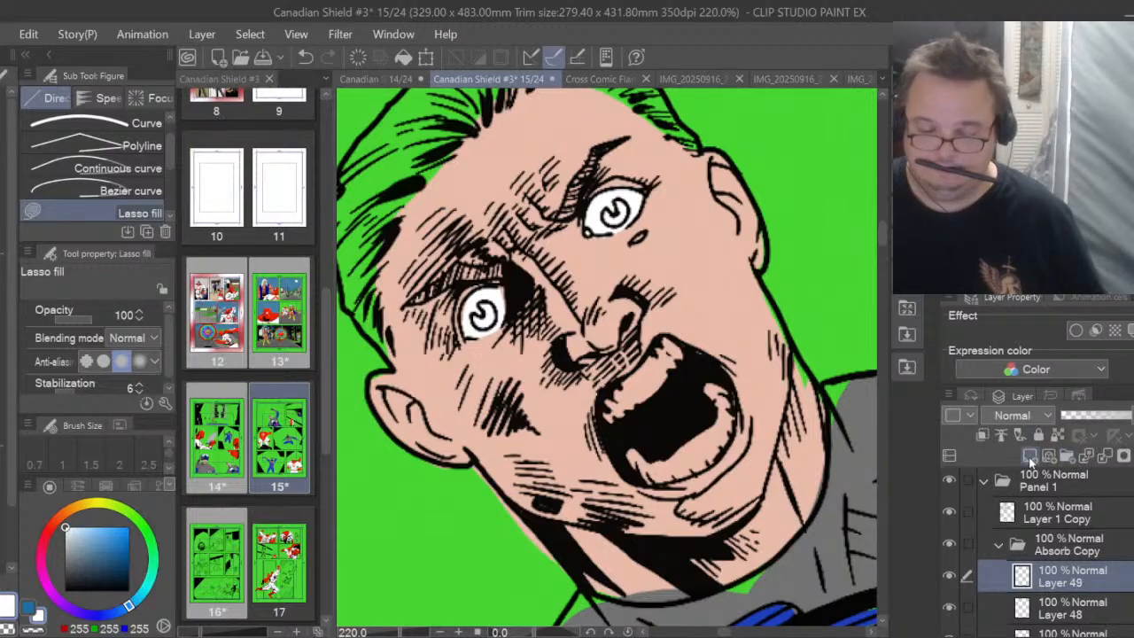
key("x")
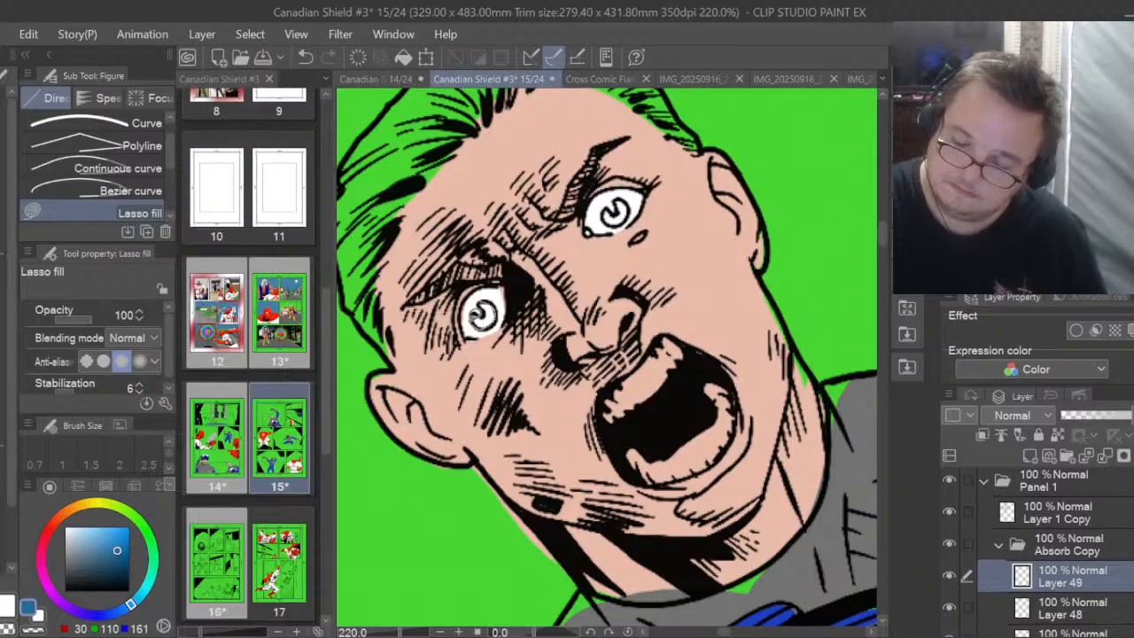
left_click_drag(483, 312, 479, 302)
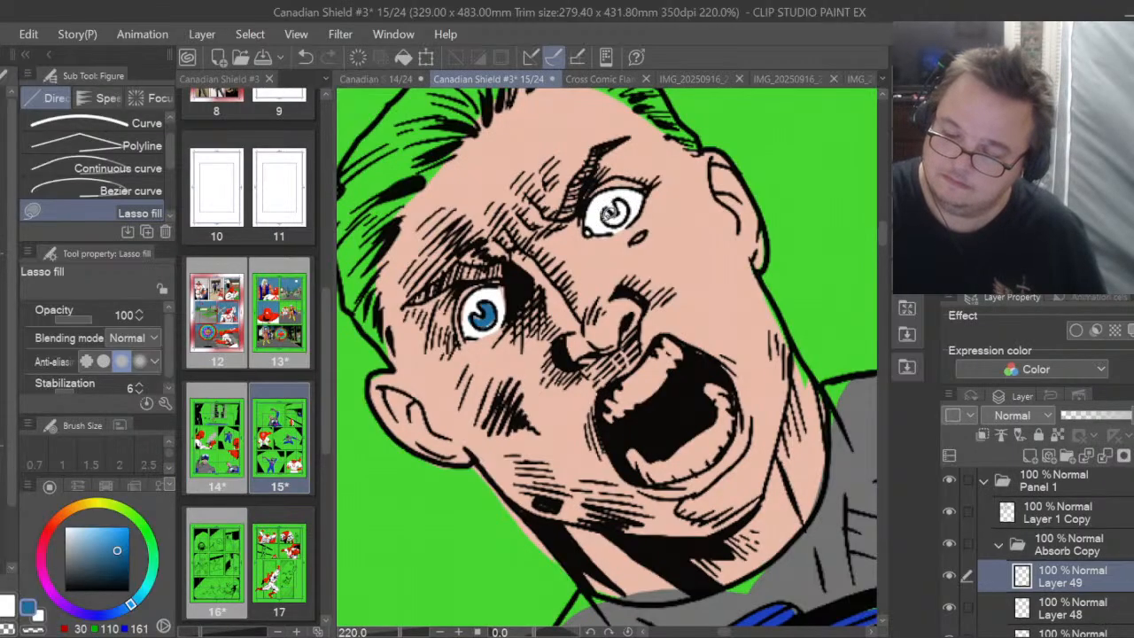
left_click_drag(617, 208, 610, 195)
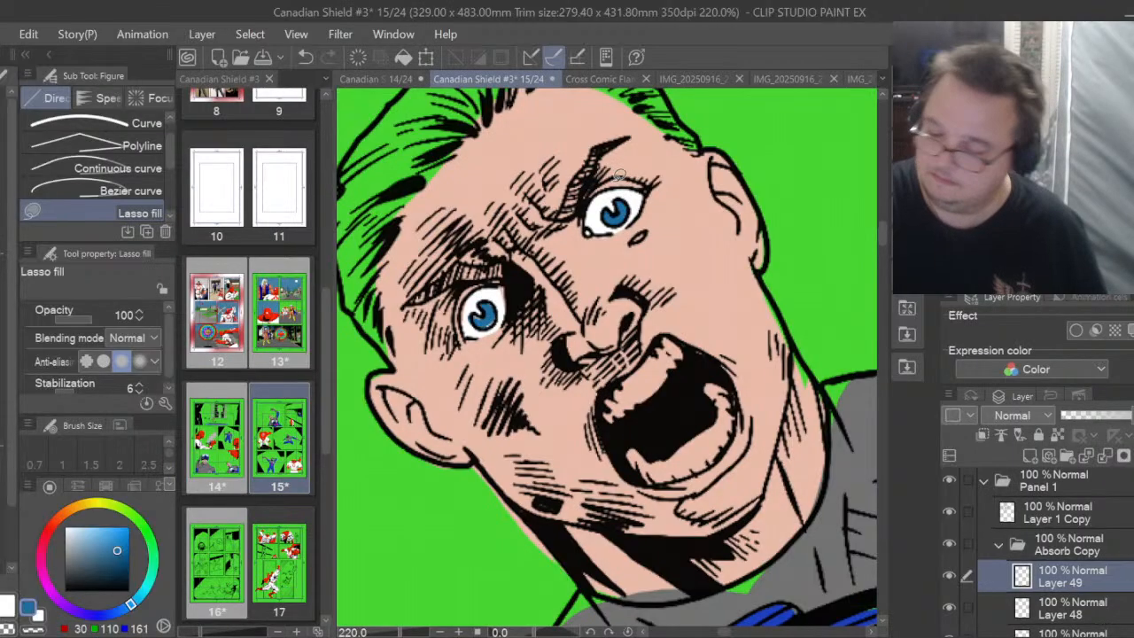
Lasso-fill the upper and lower teeth of the shouting man with white on Layer 48
left_click(1073, 607)
left_click(28, 609)
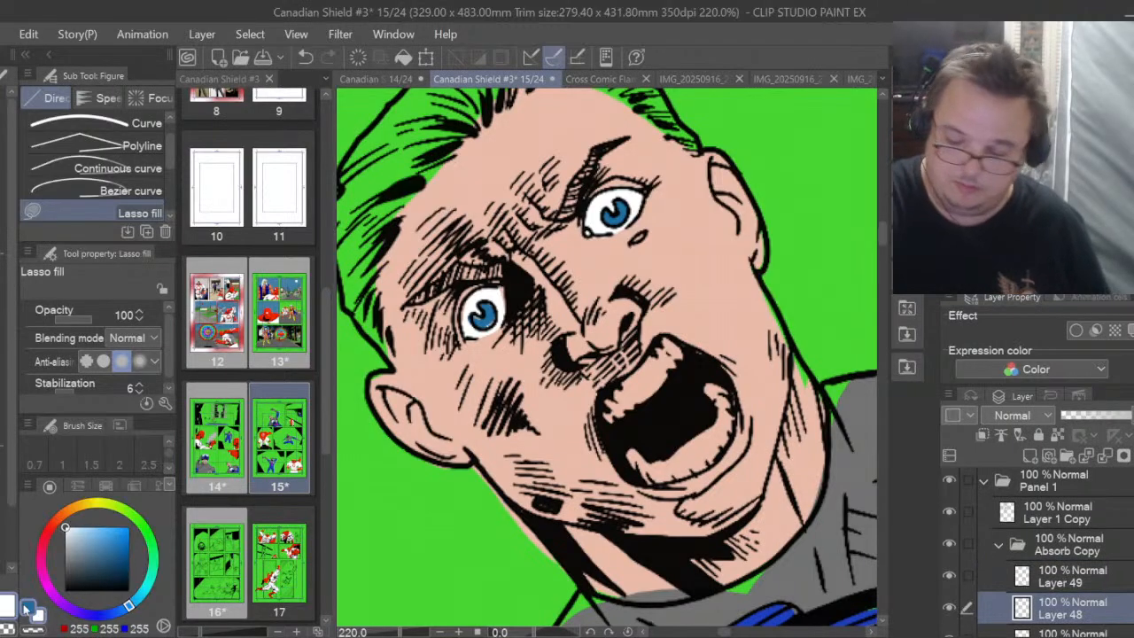
mouse_move(645, 400)
left_mouse_down()
mouse_move(686, 345)
mouse_move(668, 329)
mouse_move(614, 382)
mouse_move(684, 443)
mouse_move(717, 408)
mouse_move(725, 379)
left_mouse_up()
mouse_move(741, 422)
left_mouse_down()
mouse_move(701, 467)
mouse_move(648, 476)
mouse_move(636, 447)
left_mouse_up()
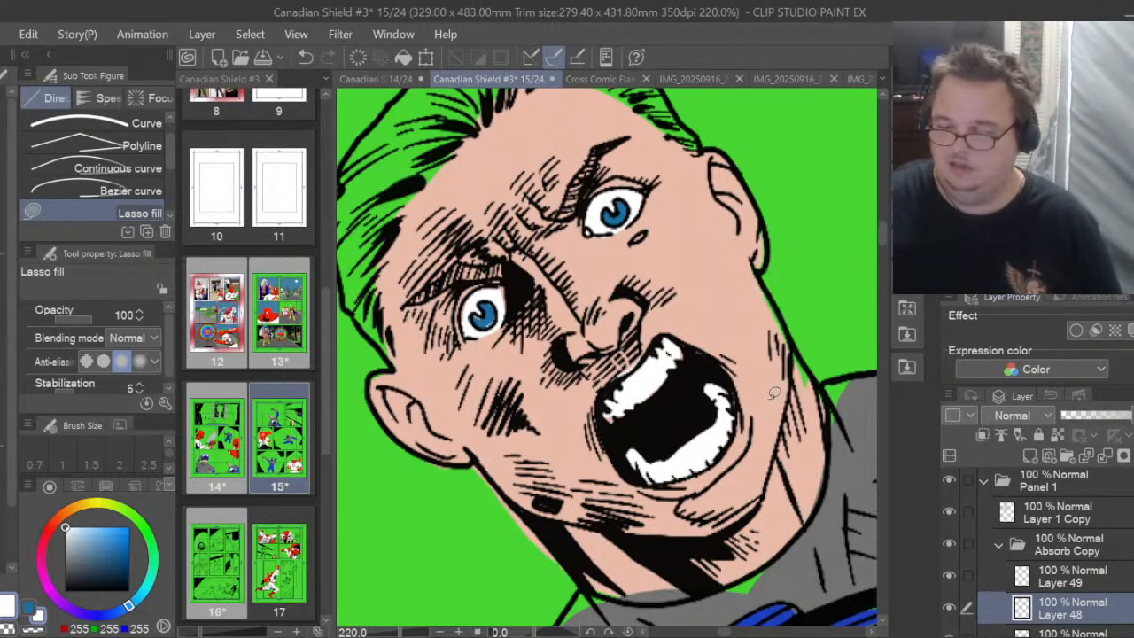
Try reducing the opacity of the mask's lens fill on Layer 35 to 40% and 33%, and return it to 100%
scroll(774, 393, "down", 5)
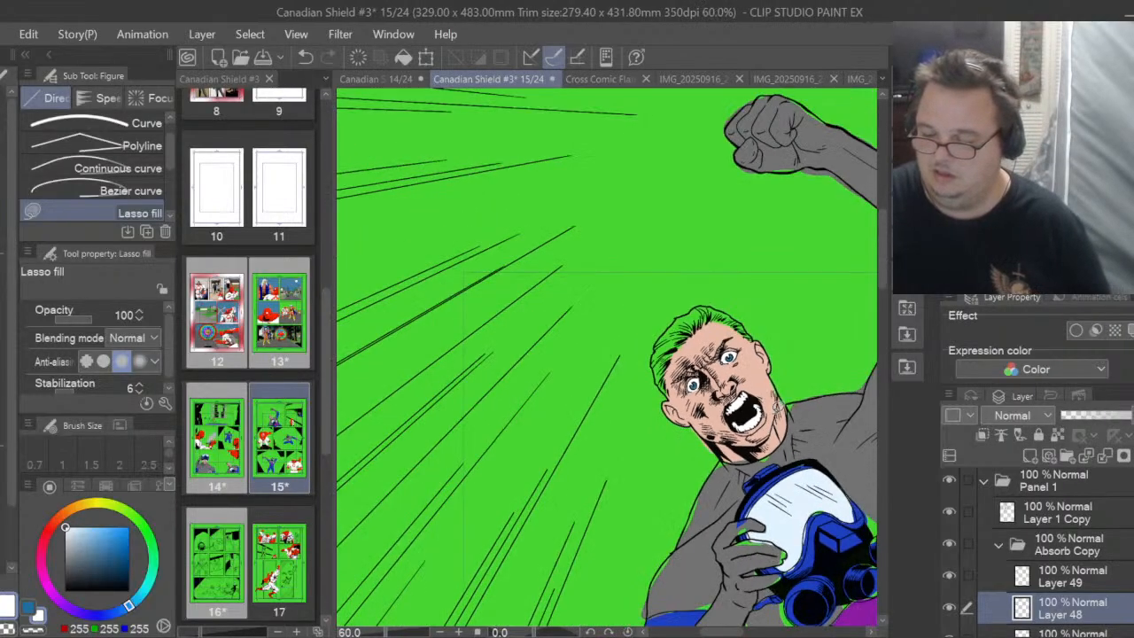
scroll(776, 406, "down", 1)
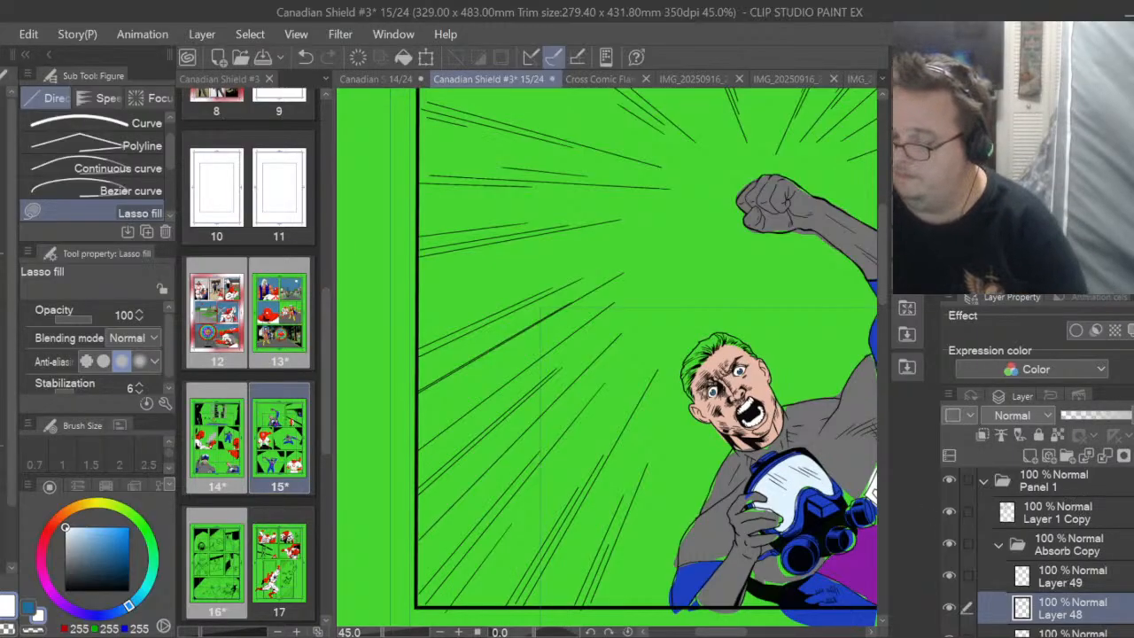
scroll(1037, 549, "down", 3)
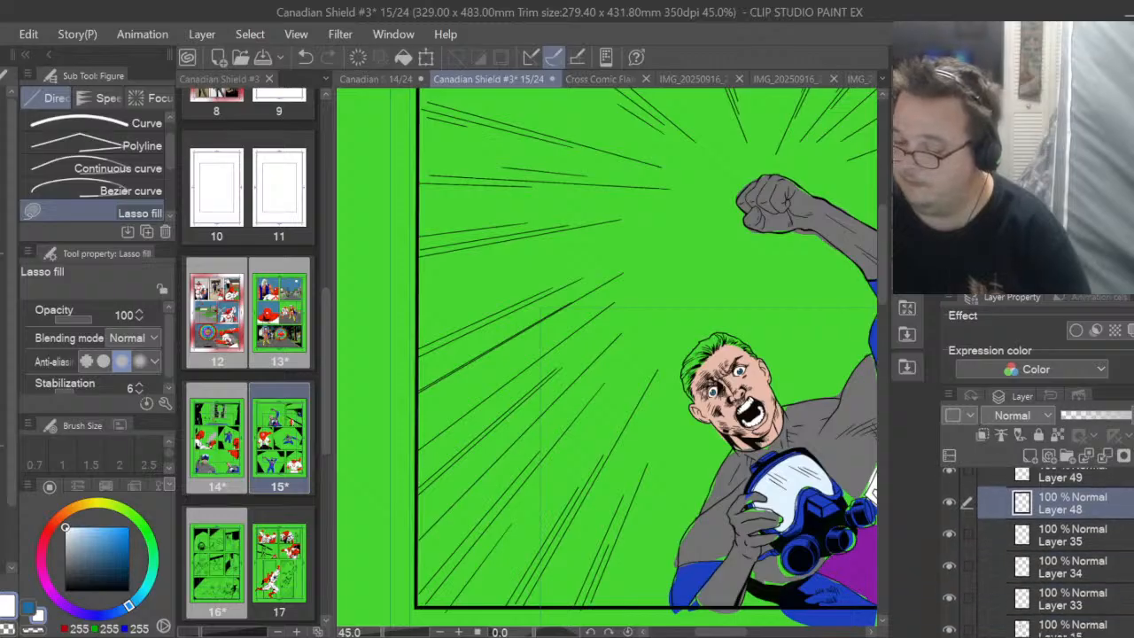
left_click(948, 535)
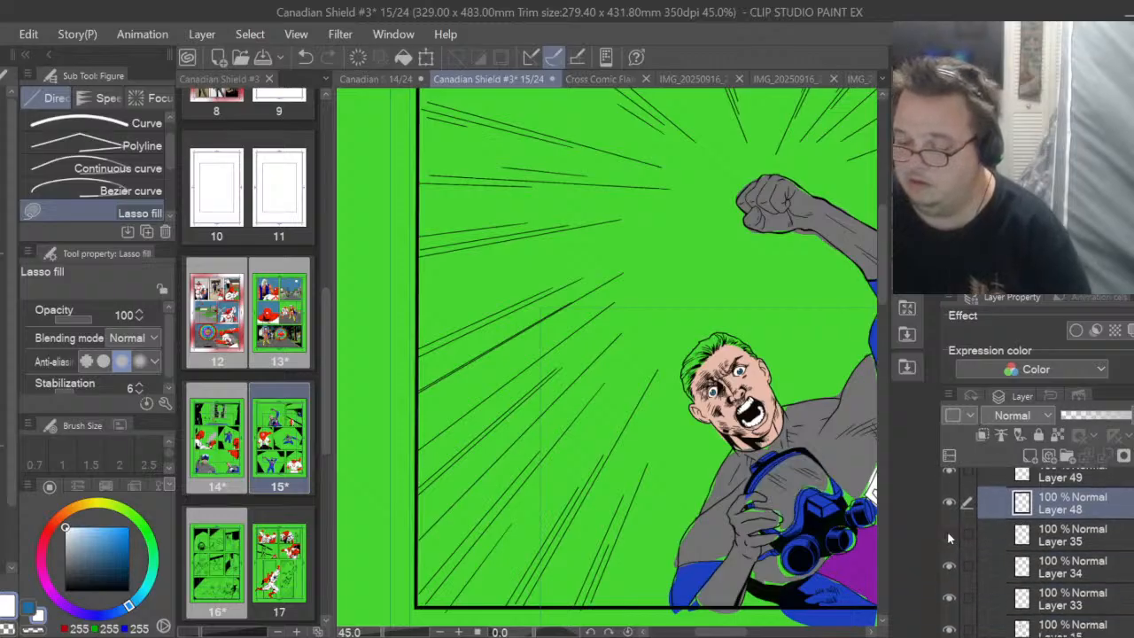
left_click(948, 532)
left_click(1050, 536)
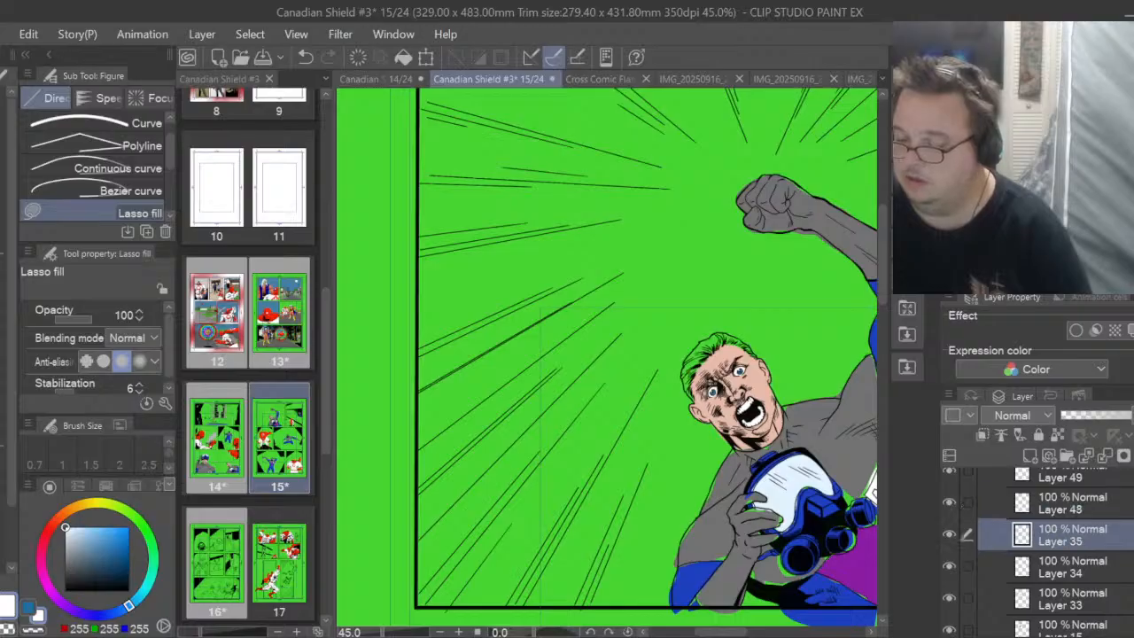
left_click_drag(1131, 418, 1093, 418)
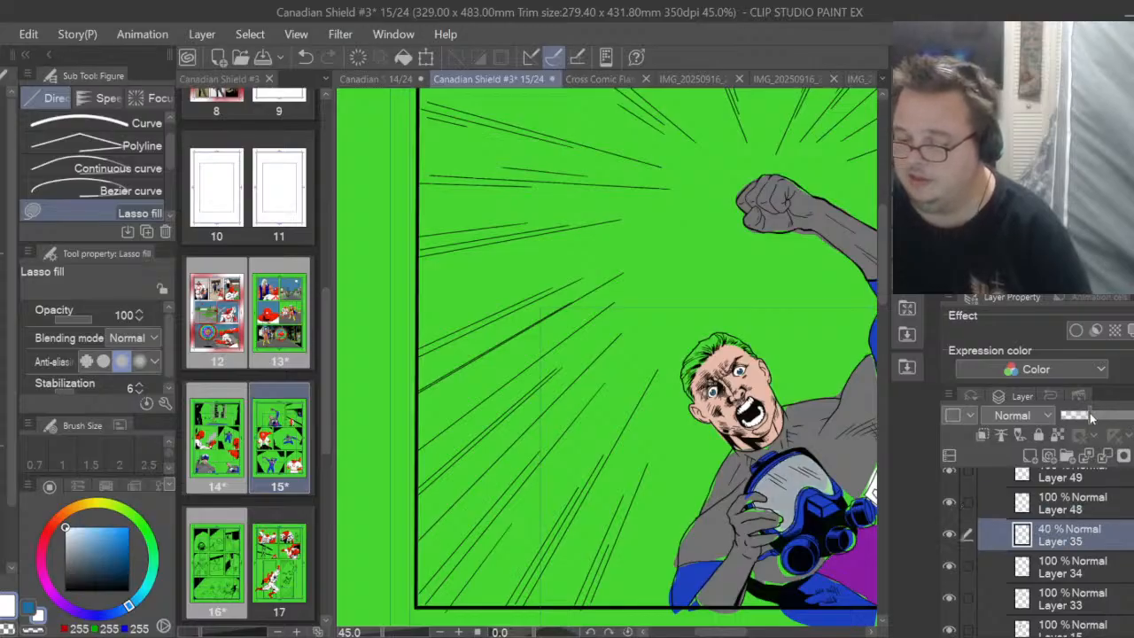
left_click_drag(1090, 413, 1085, 413)
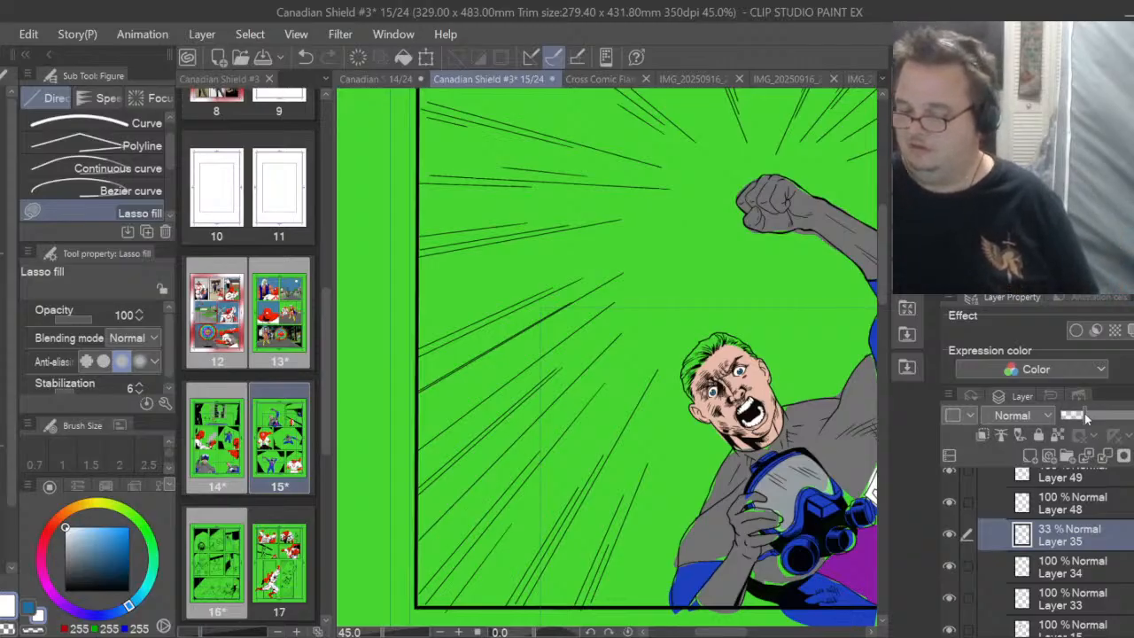
left_click_drag(1097, 417, 1133, 417)
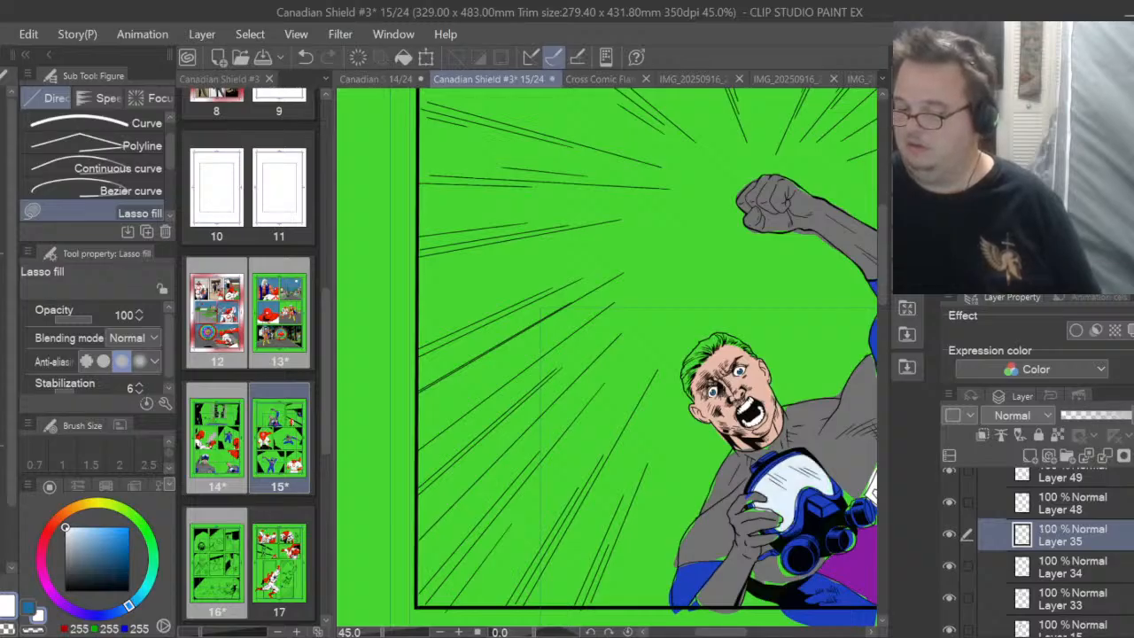
Add a new layer above Layer 49 in the Absorb Copy folder
scroll(1036, 549, "up", 2)
left_click(1113, 565)
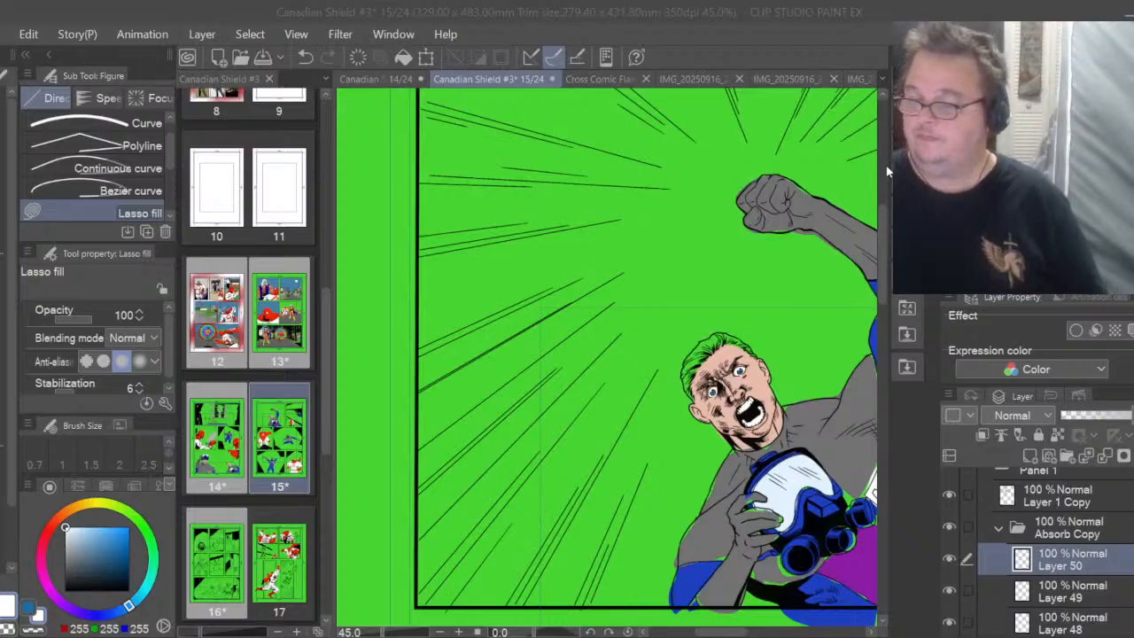
Open the reference images absorb janitor uniform, Absorb 2.png and Absorb.png and examine the character's costume colors
double_click(684, 156)
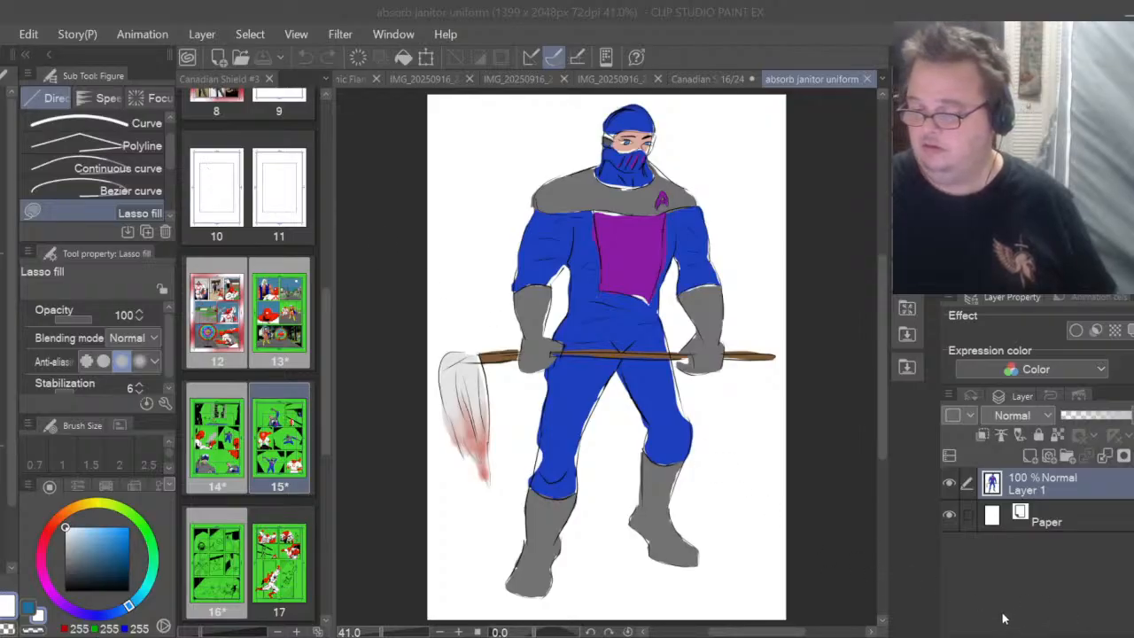
left_click(832, 544)
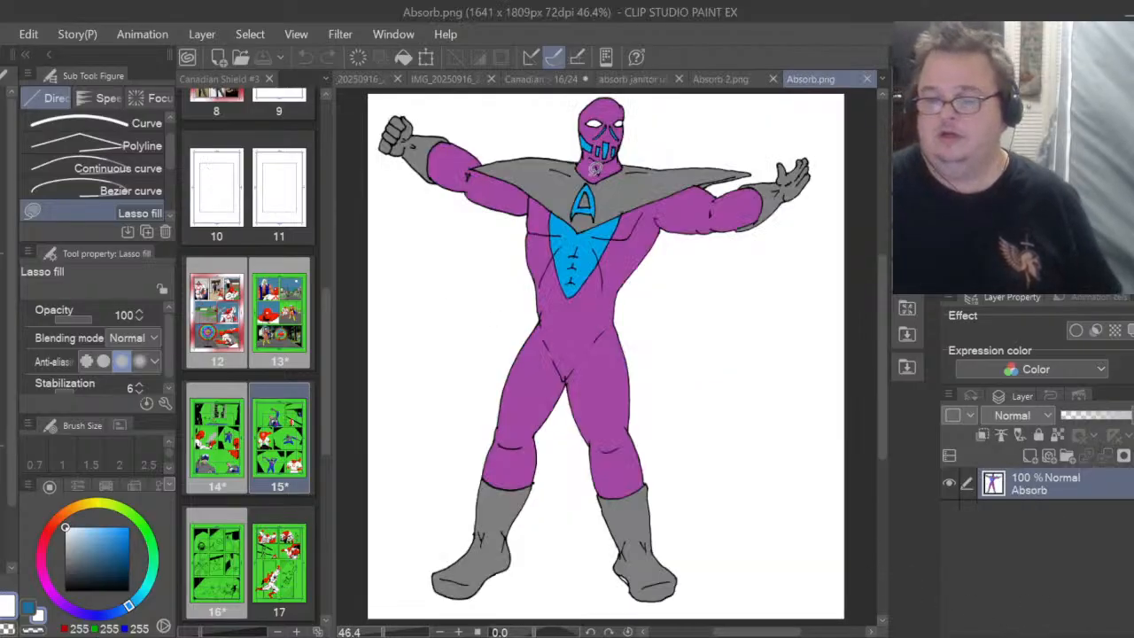
scroll(596, 168, "up", 2)
scroll(596, 169, "down", 1)
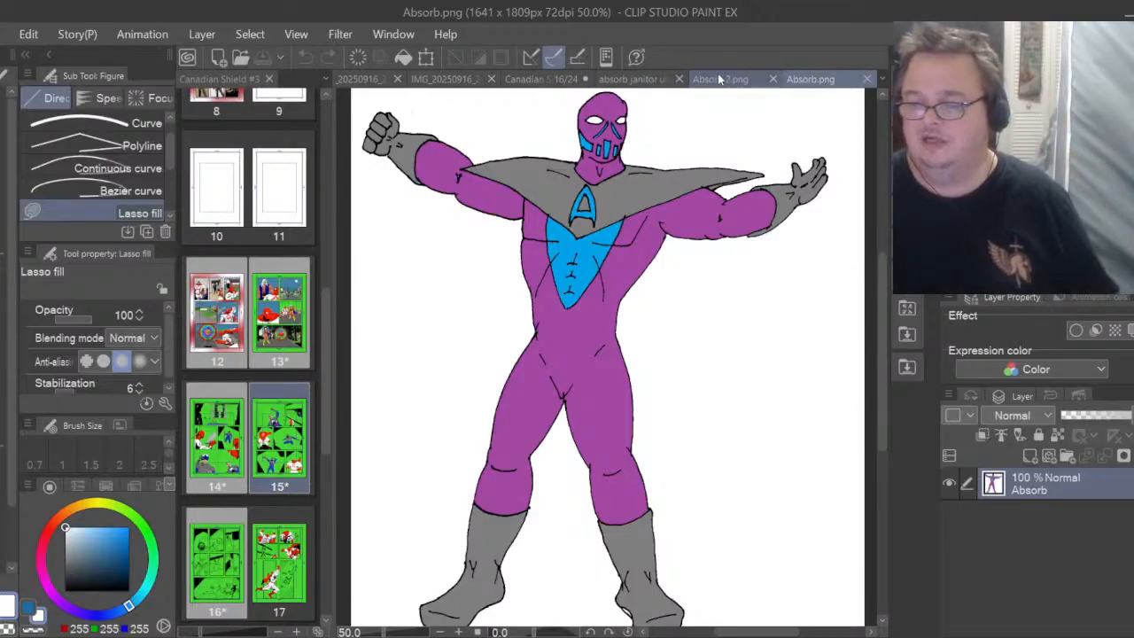
left_click(741, 80)
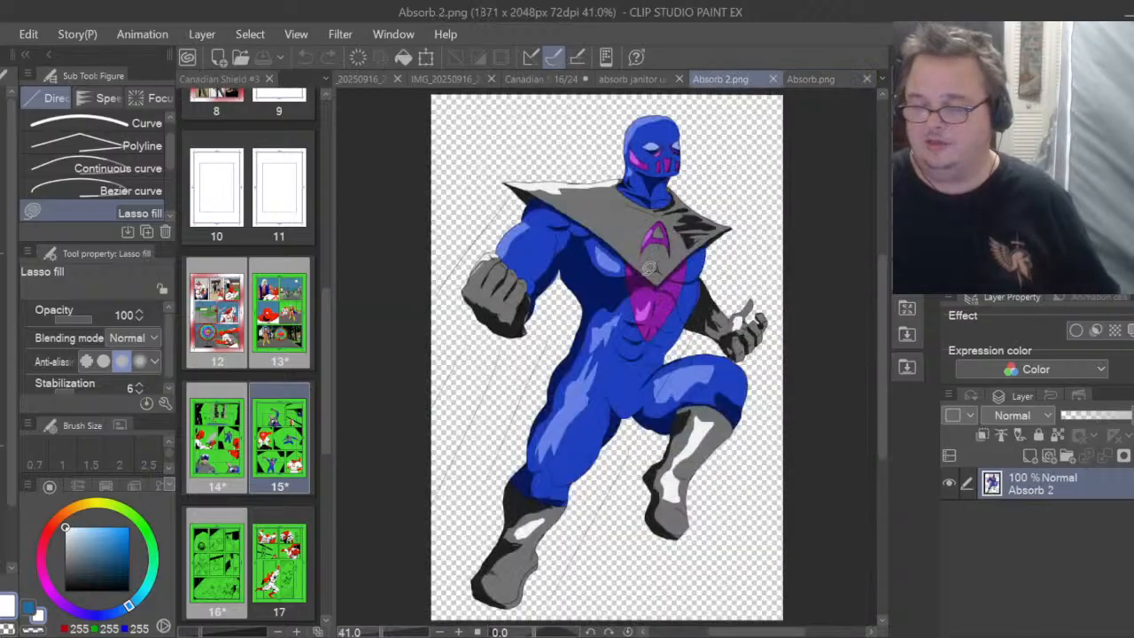
scroll(681, 155, "up", 2)
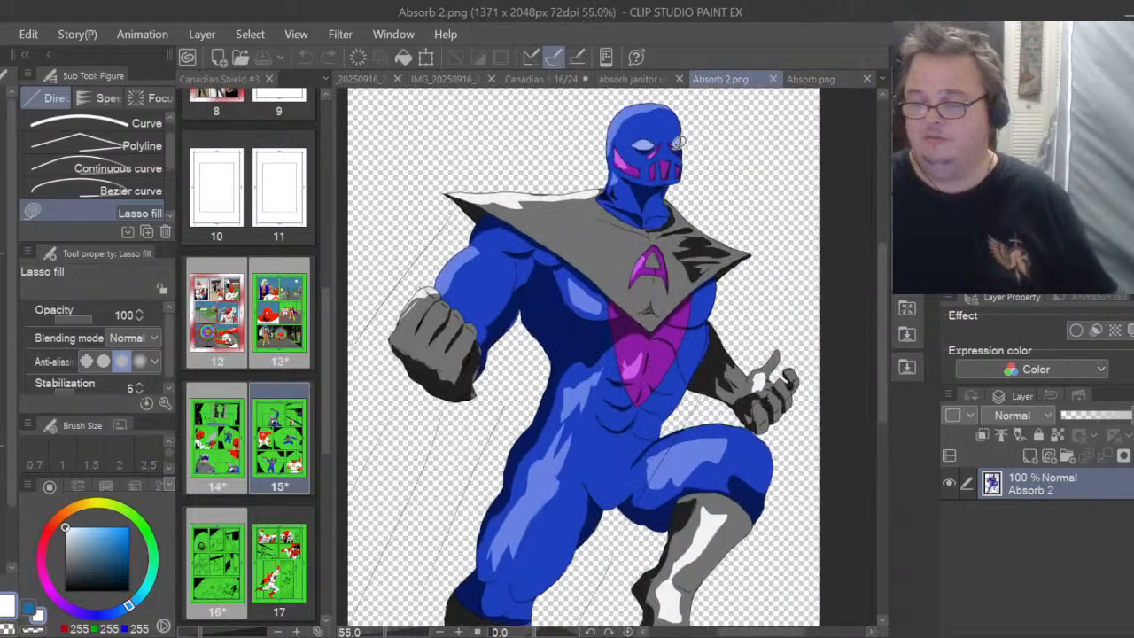
scroll(679, 142, "up", 1)
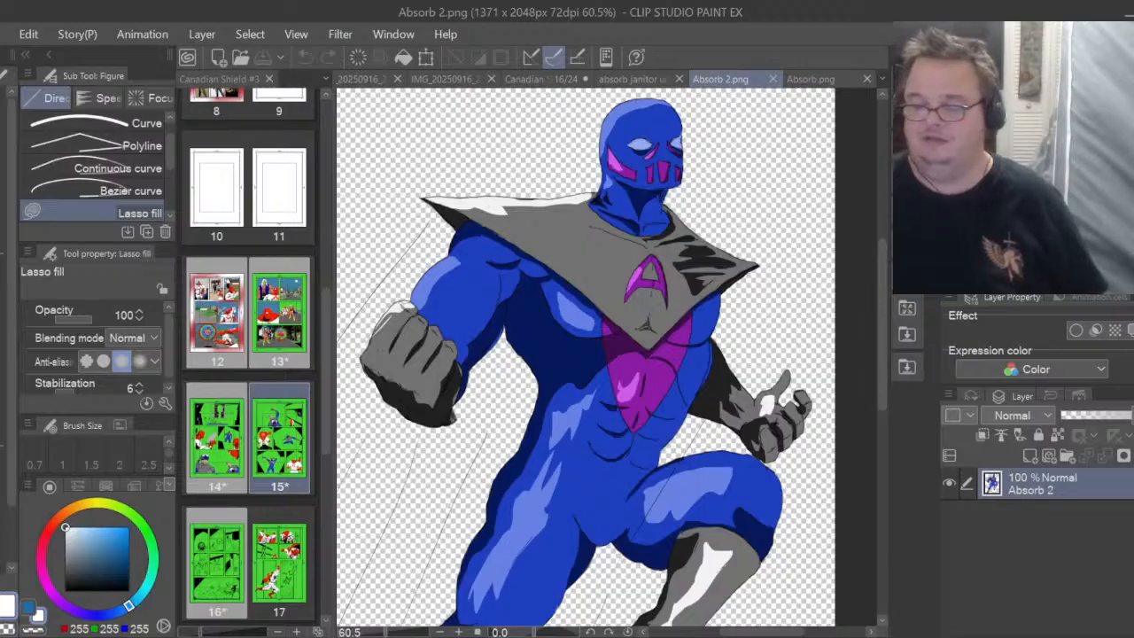
Open pages 13 and 14 of the comic and examine the coloring of the screaming man's face on page 14
double_click(280, 312)
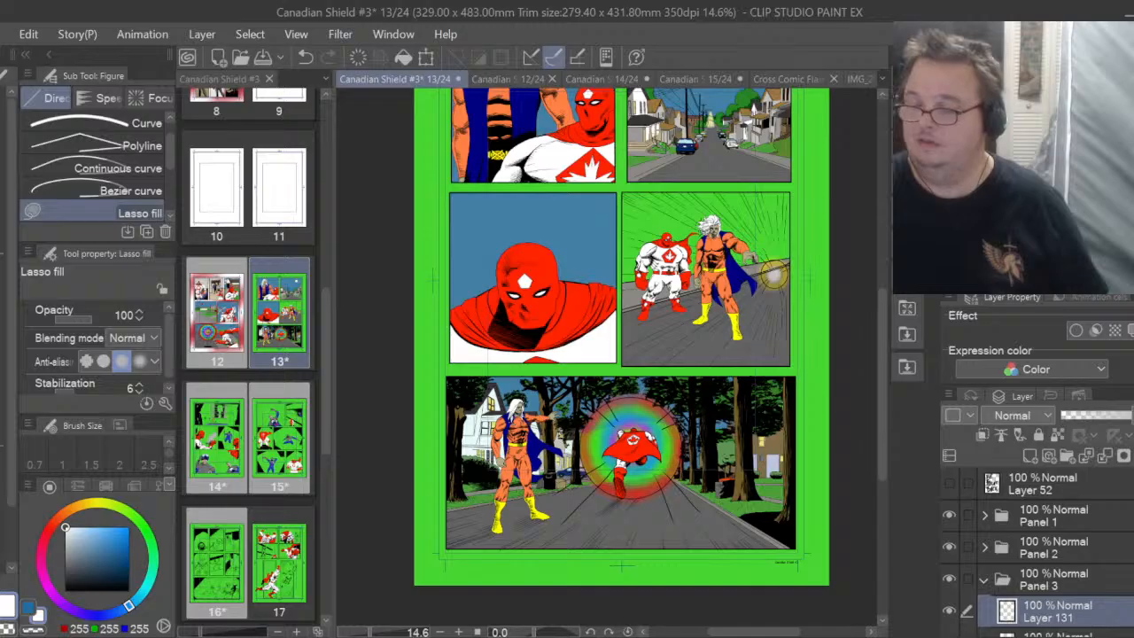
double_click(217, 439)
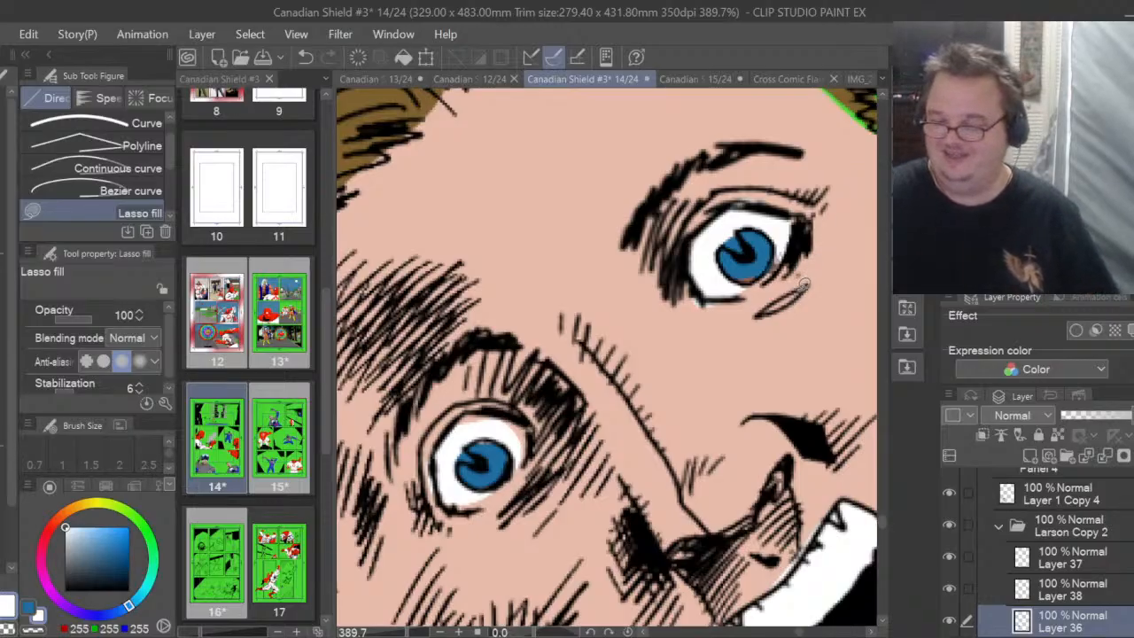
scroll(770, 424, "down", 3)
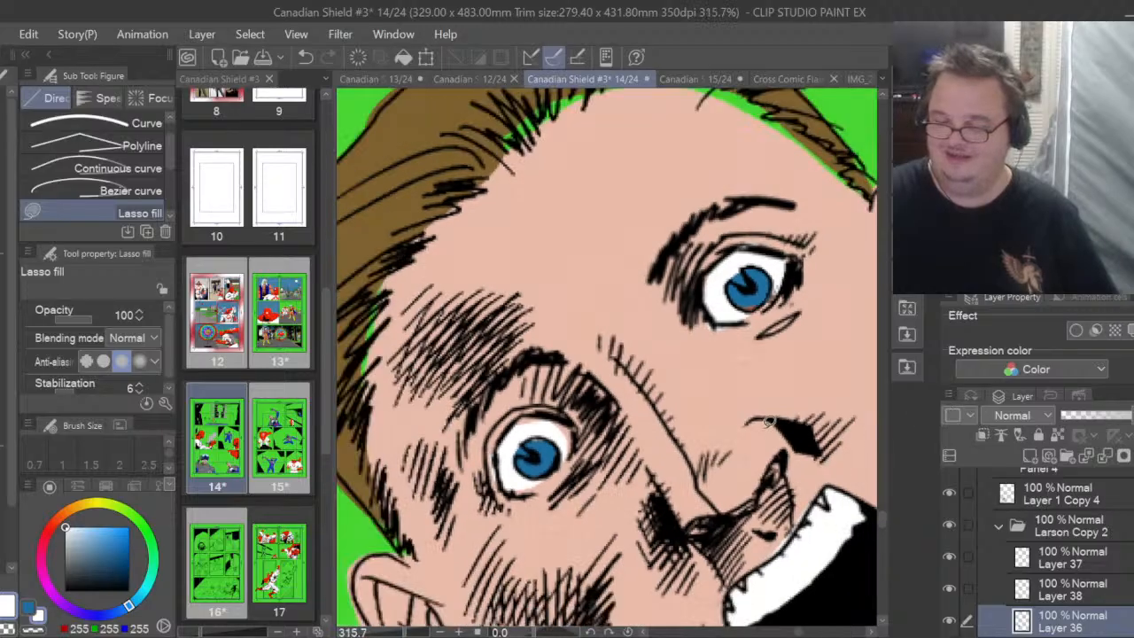
scroll(769, 424, "down", 1)
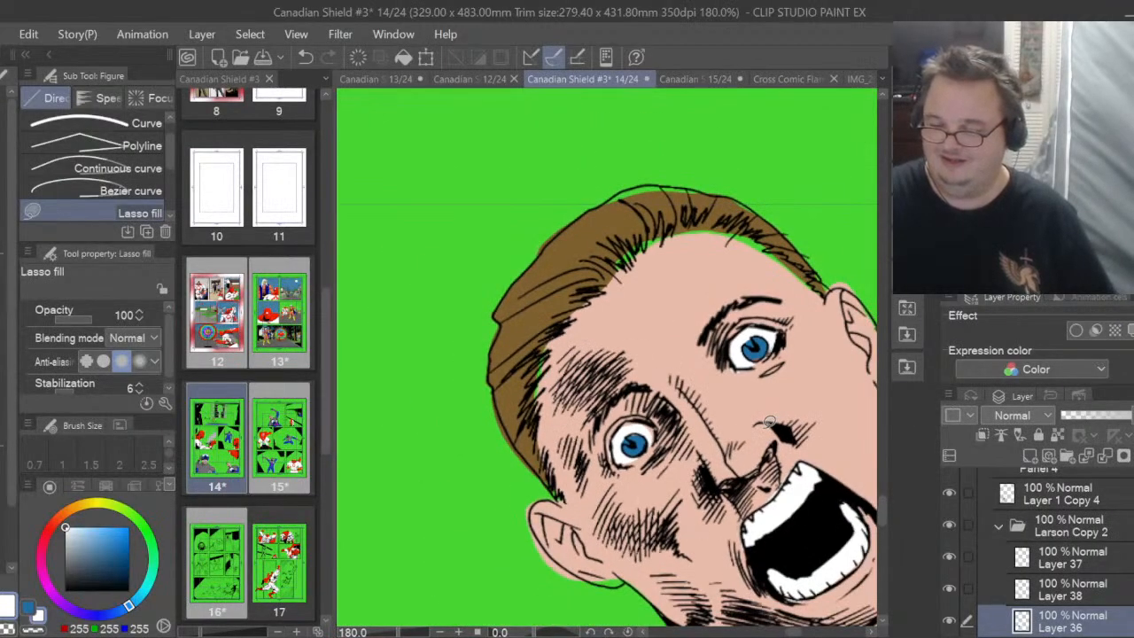
scroll(770, 424, "down", 1)
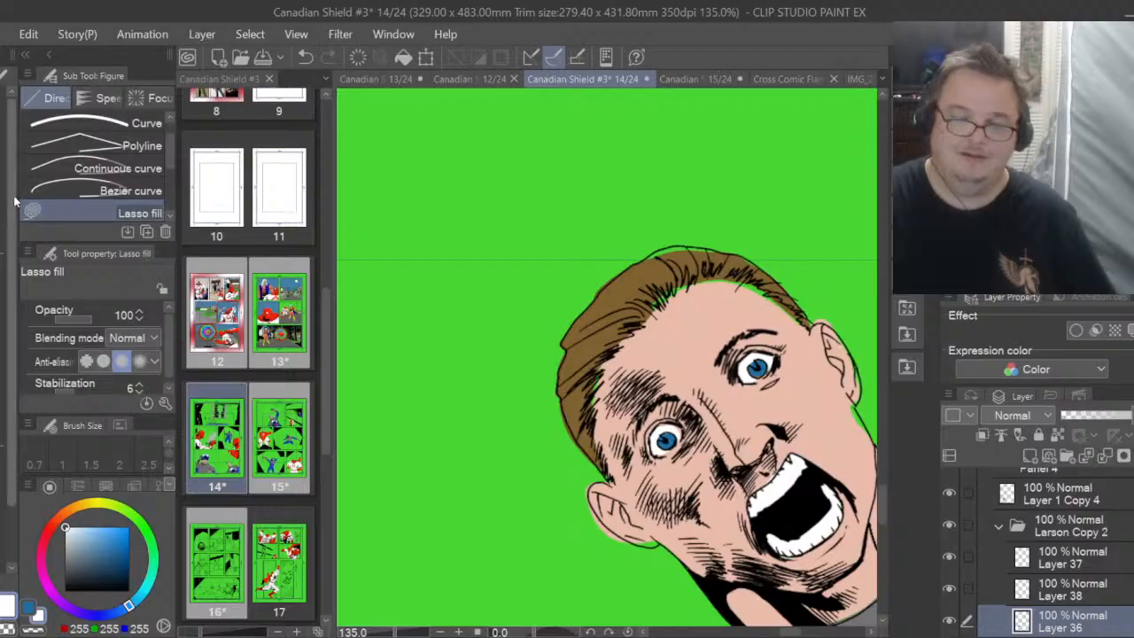
Sample the brown of the screaming man's hair on page 14 and return to Layer 50 on page 15
key("i")
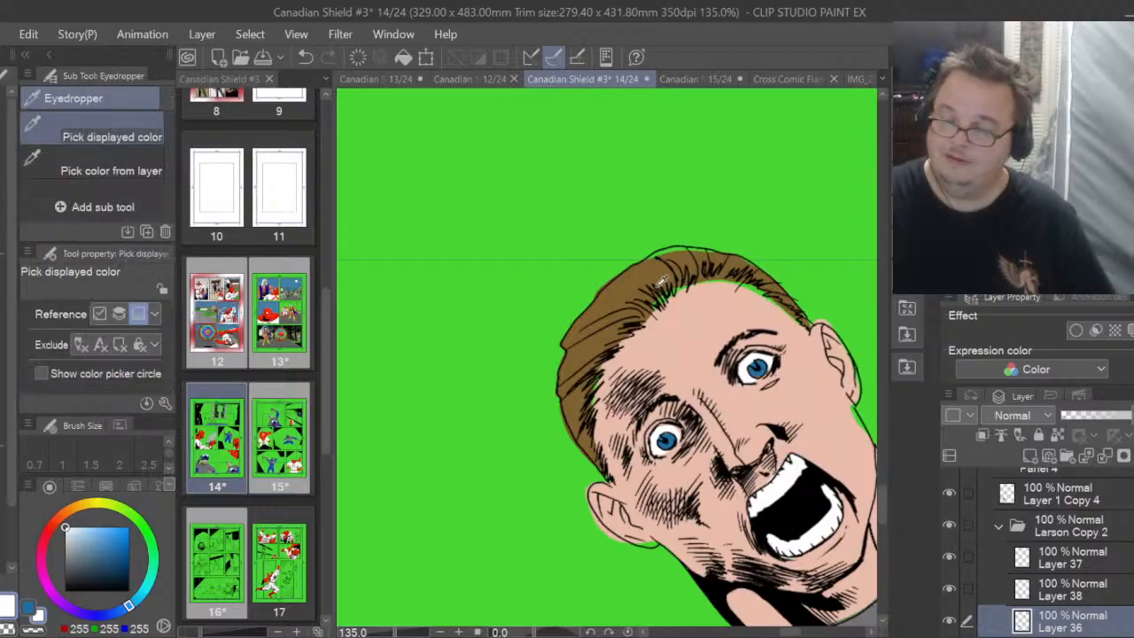
left_click(627, 278)
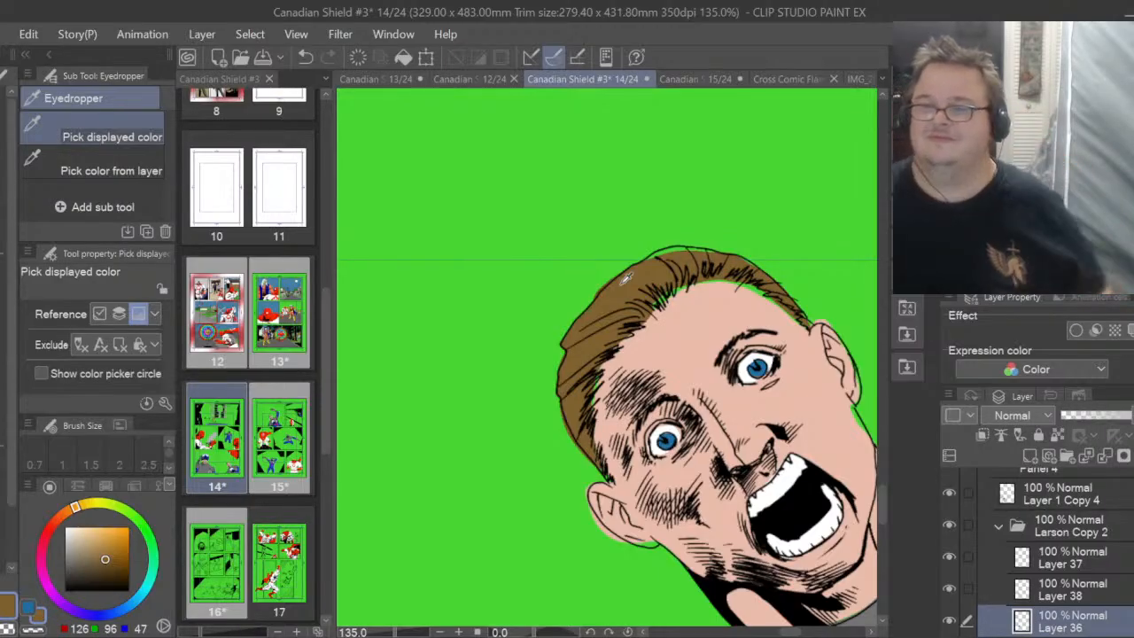
left_click(671, 78)
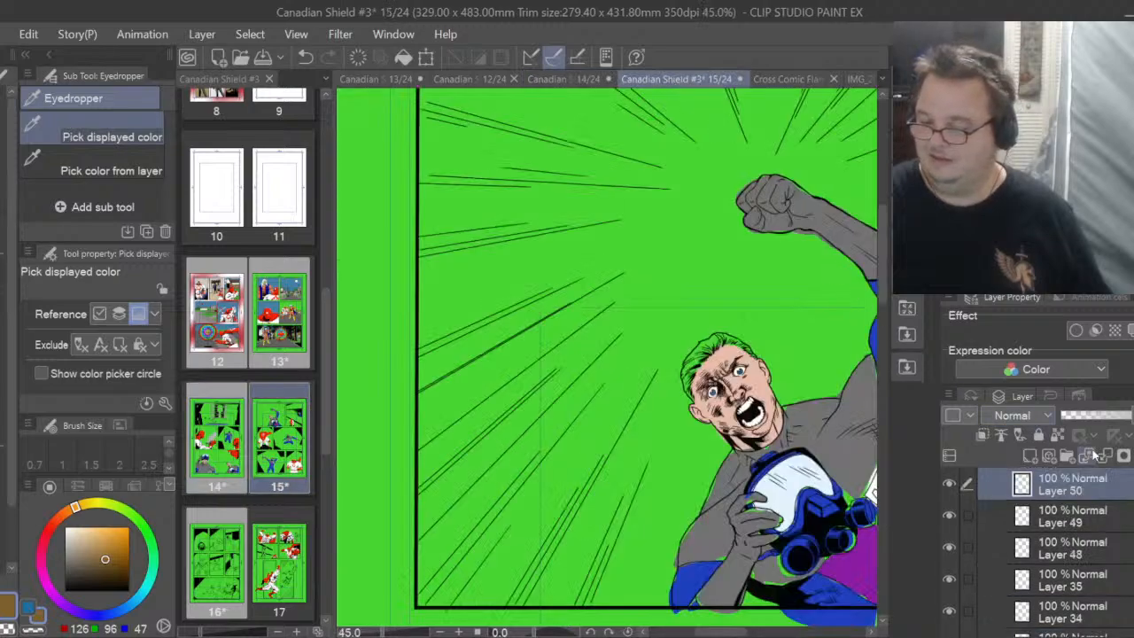
left_click(951, 486)
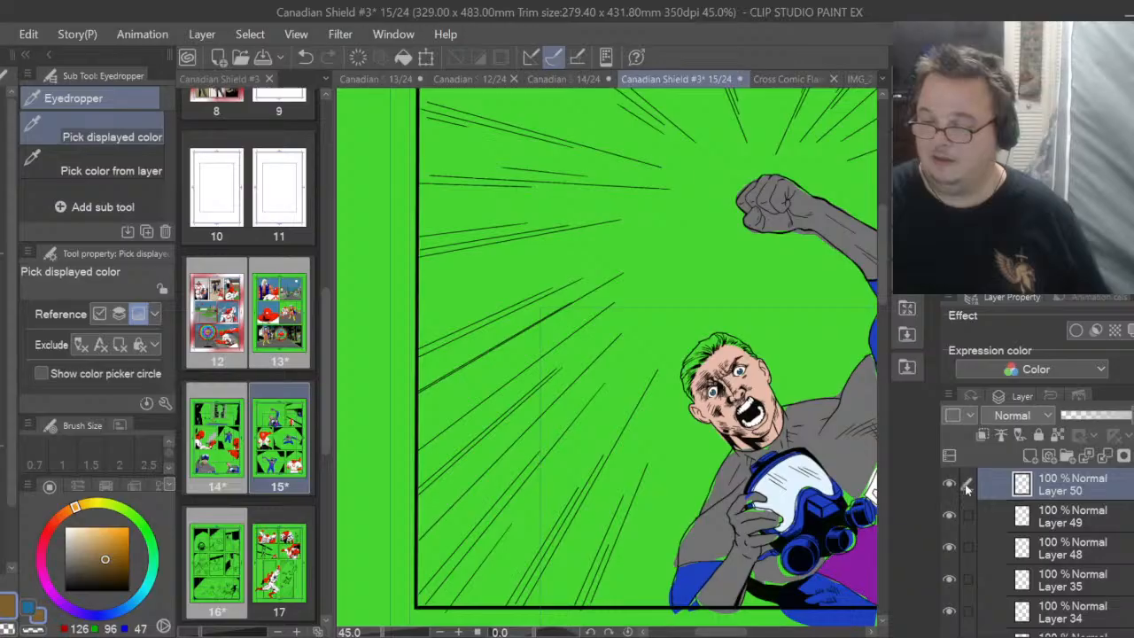
scroll(769, 371, "up", 1)
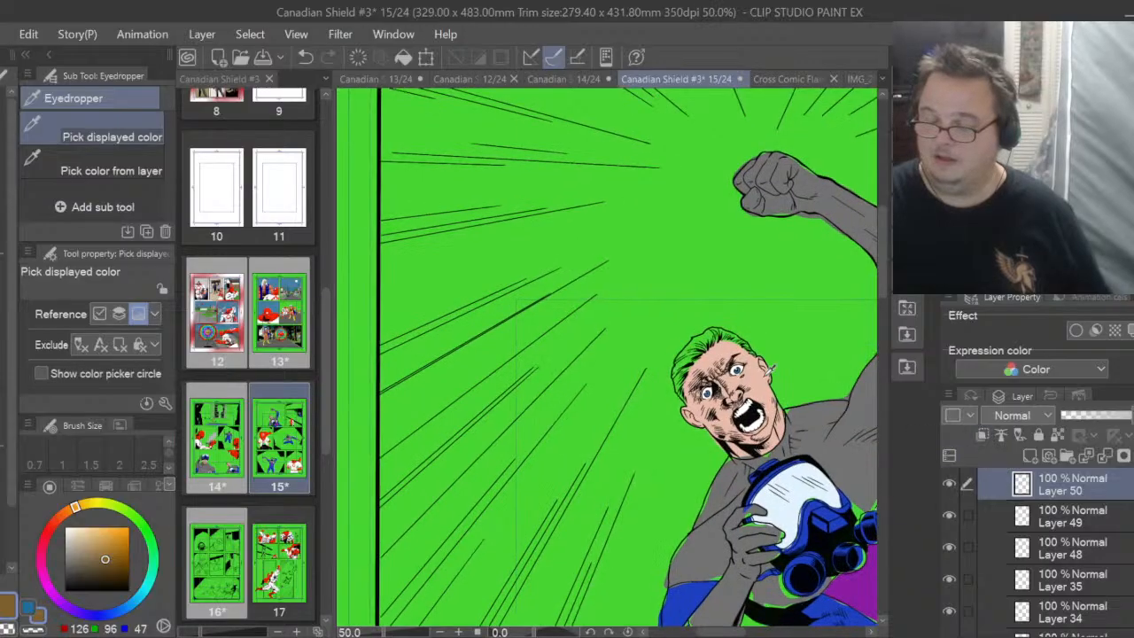
scroll(769, 369, "up", 5)
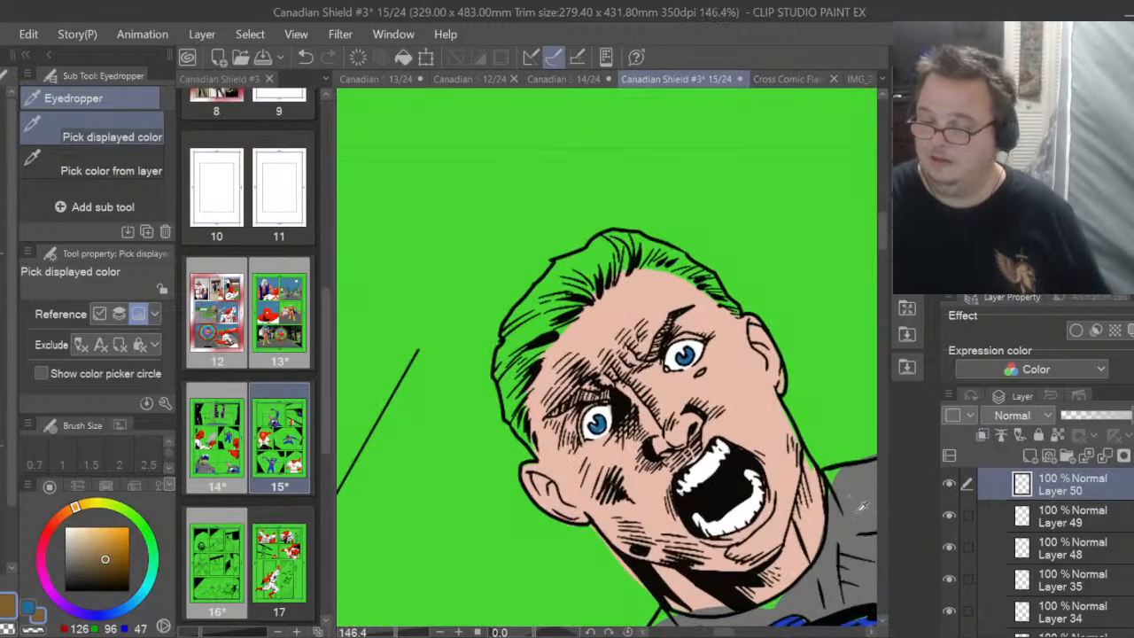
left_click(949, 485)
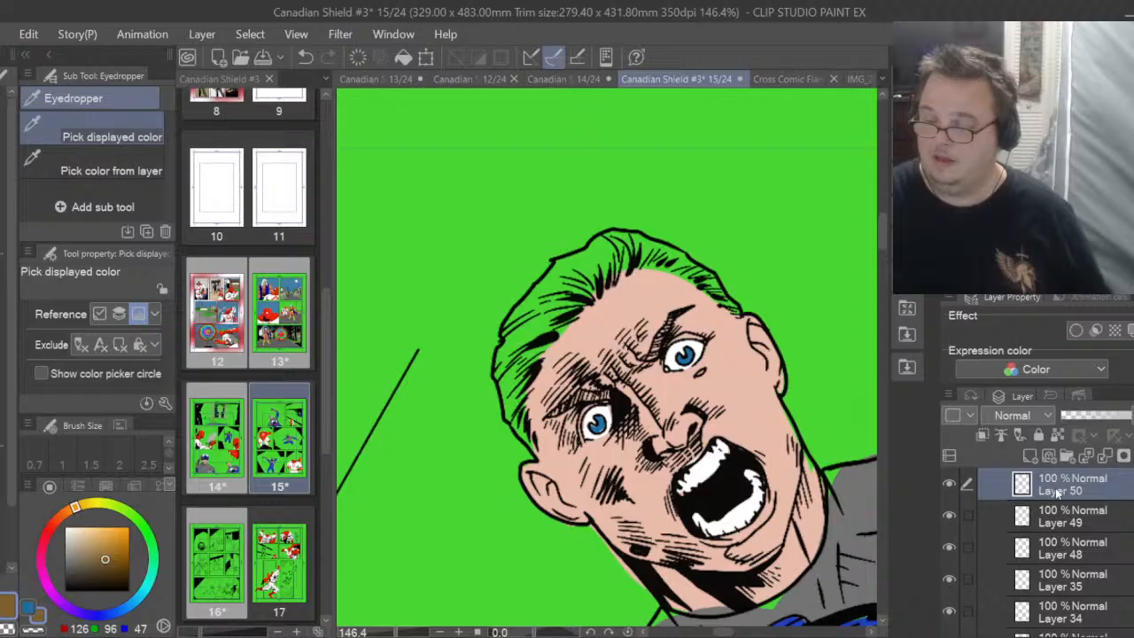
Lasso-fill the screaming man's hair in brown on Layer 50, from the side above the ear across to the other ear
scroll(576, 277, "up", 2)
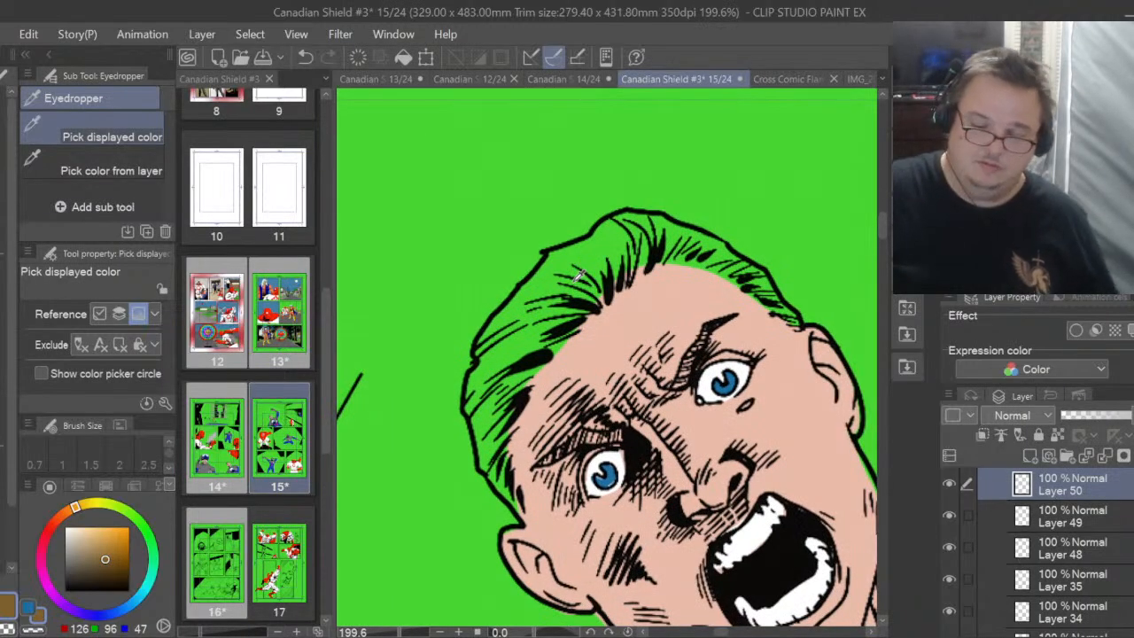
left_click(1, 502)
mouse_move(492, 459)
left_mouse_down()
mouse_move(528, 514)
mouse_move(515, 432)
mouse_move(532, 397)
left_mouse_up()
left_click_drag(578, 334, 646, 261)
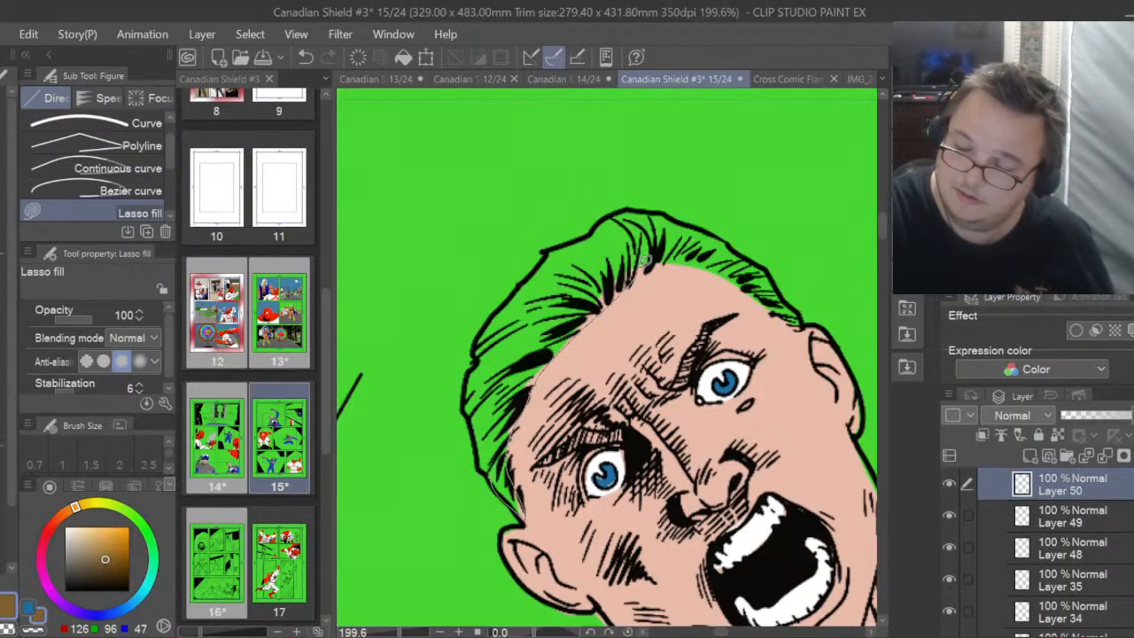
mouse_move(593, 228)
left_mouse_down()
mouse_move(554, 241)
mouse_move(480, 335)
mouse_move(465, 404)
left_mouse_up()
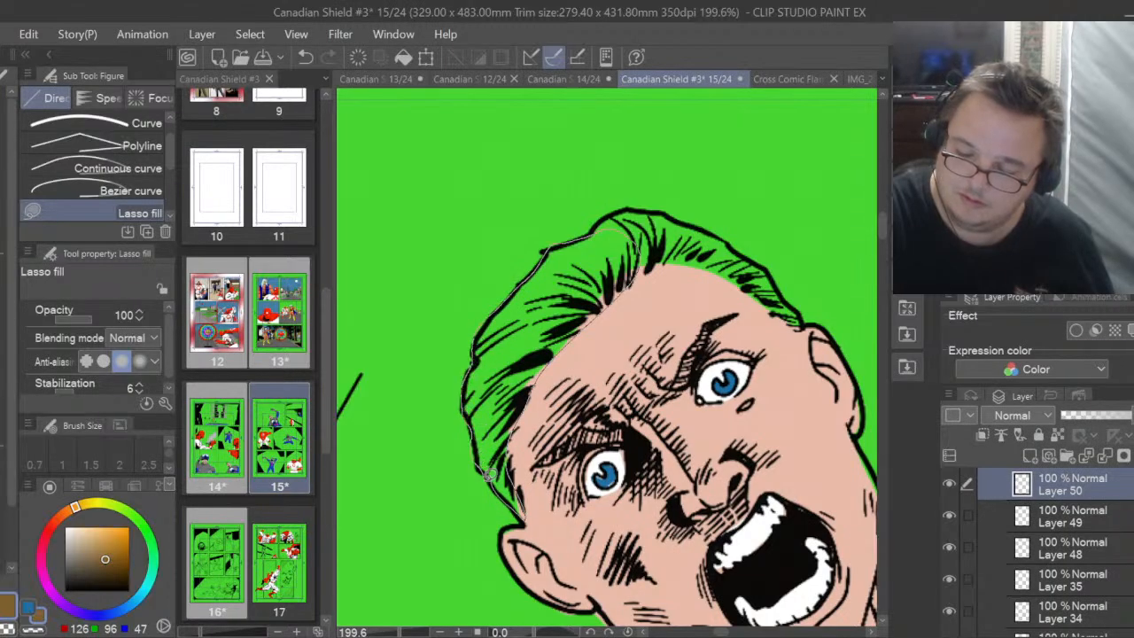
left_click_drag(488, 475, 521, 518)
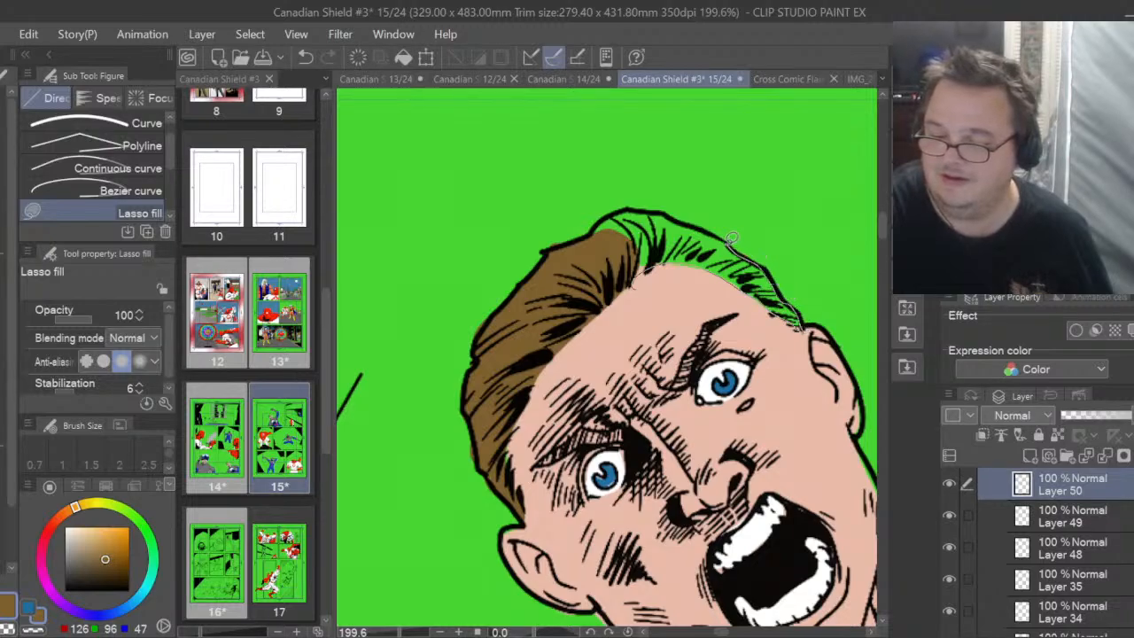
left_click_drag(663, 225, 661, 227)
left_click_drag(630, 266, 694, 222)
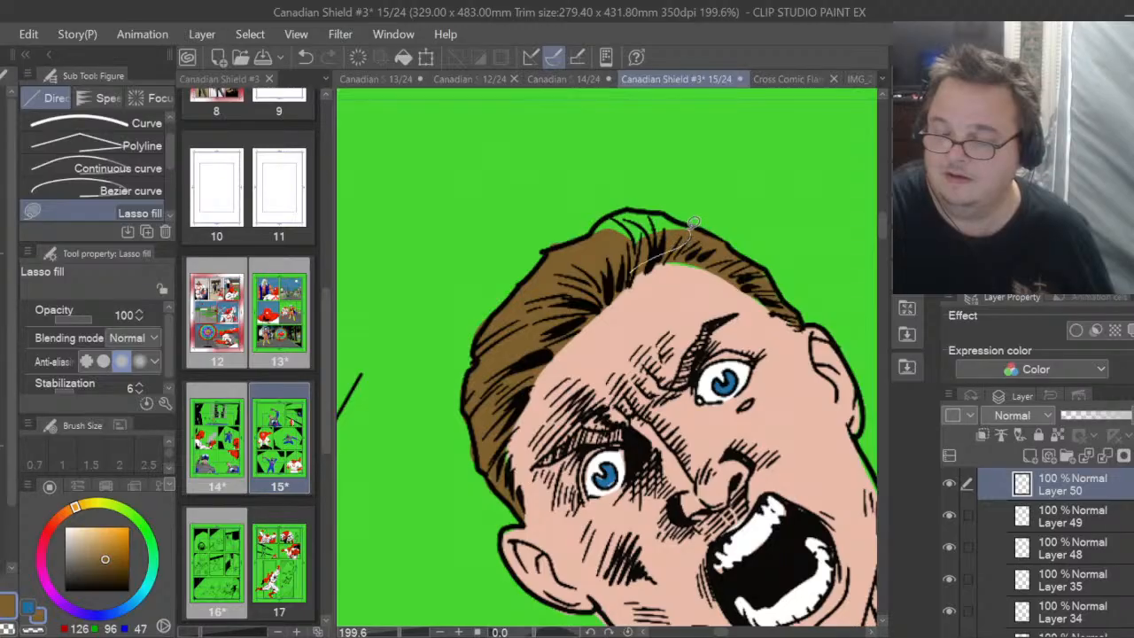
left_click_drag(606, 212, 611, 270)
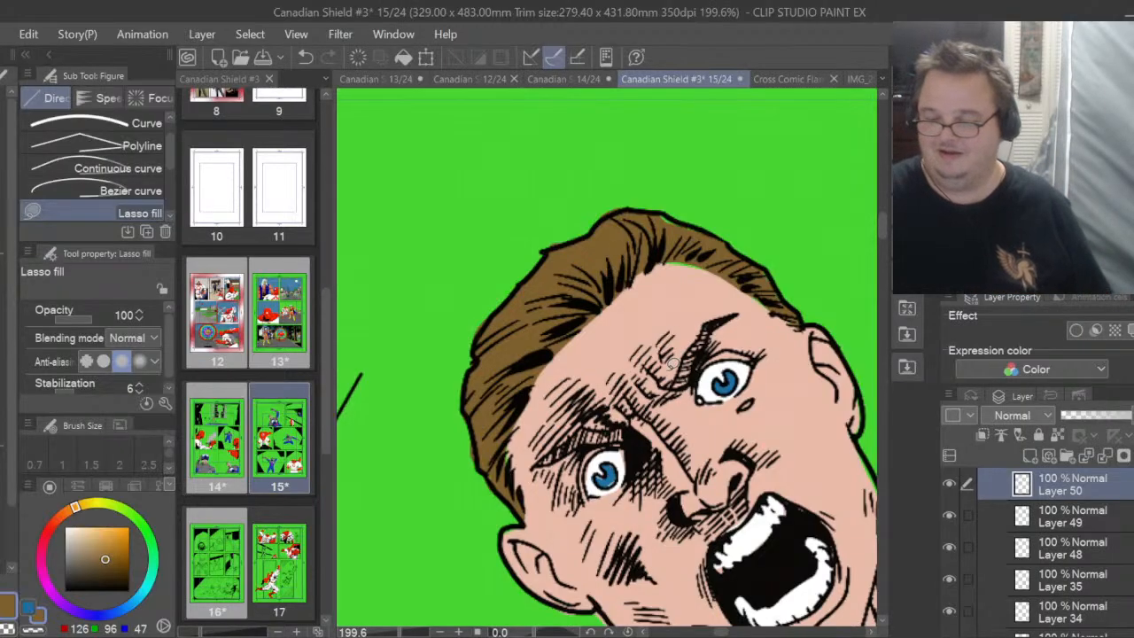
Add a new layer above Layer 50 and sample the purple of the costume's waist for the Lasso fill
scroll(640, 251, "down", 5)
scroll(667, 359, "down", 3)
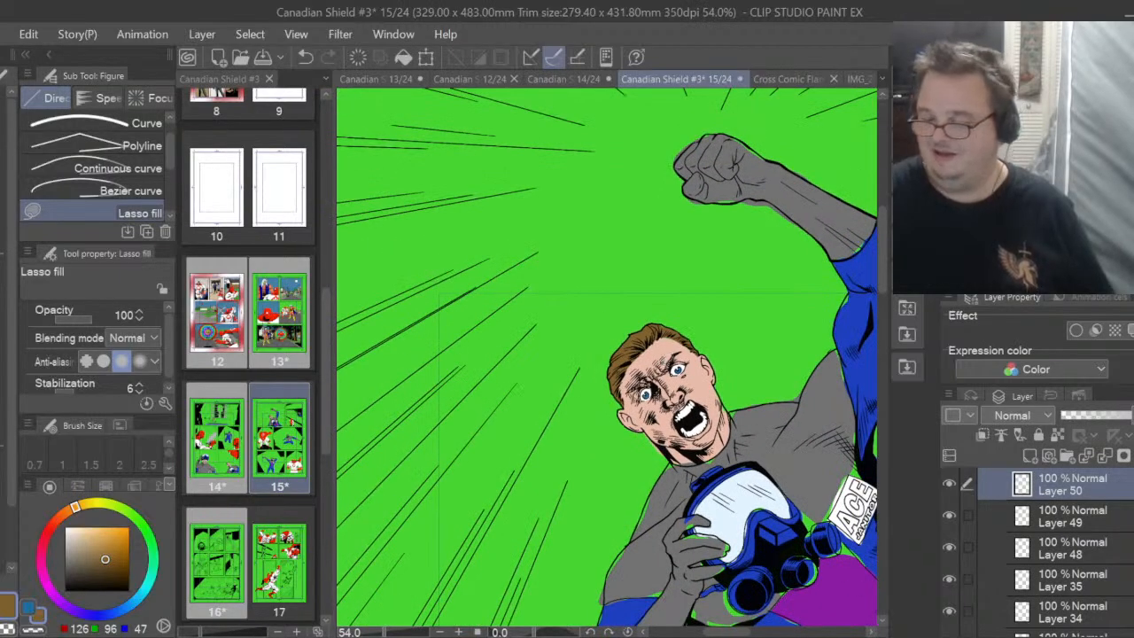
left_click_drag(726, 633, 747, 633)
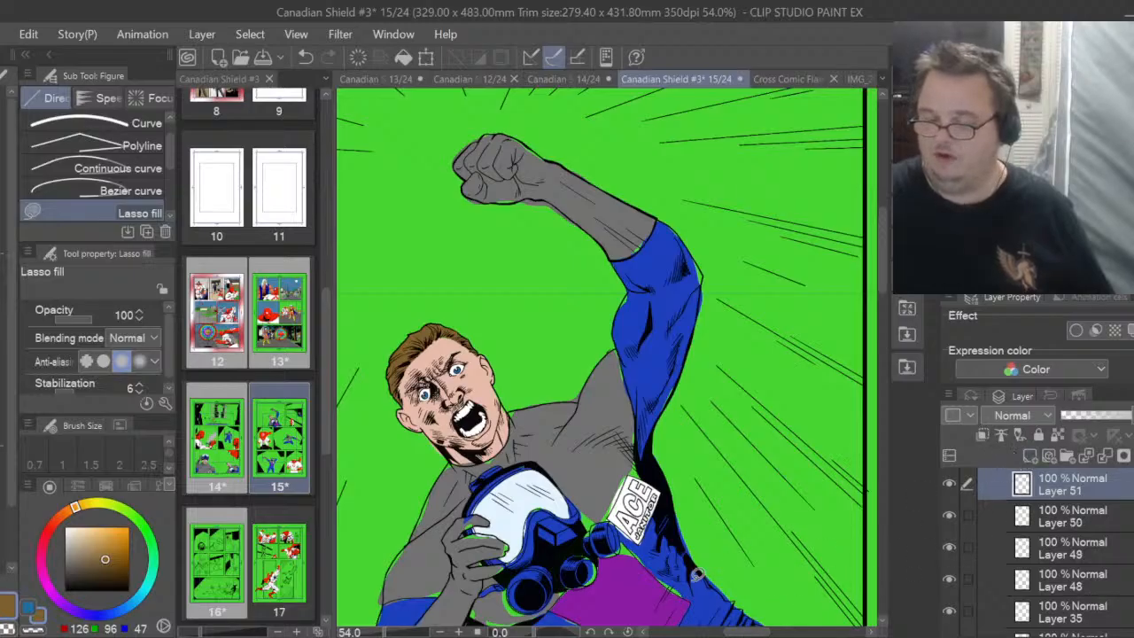
scroll(698, 574, "up", 6)
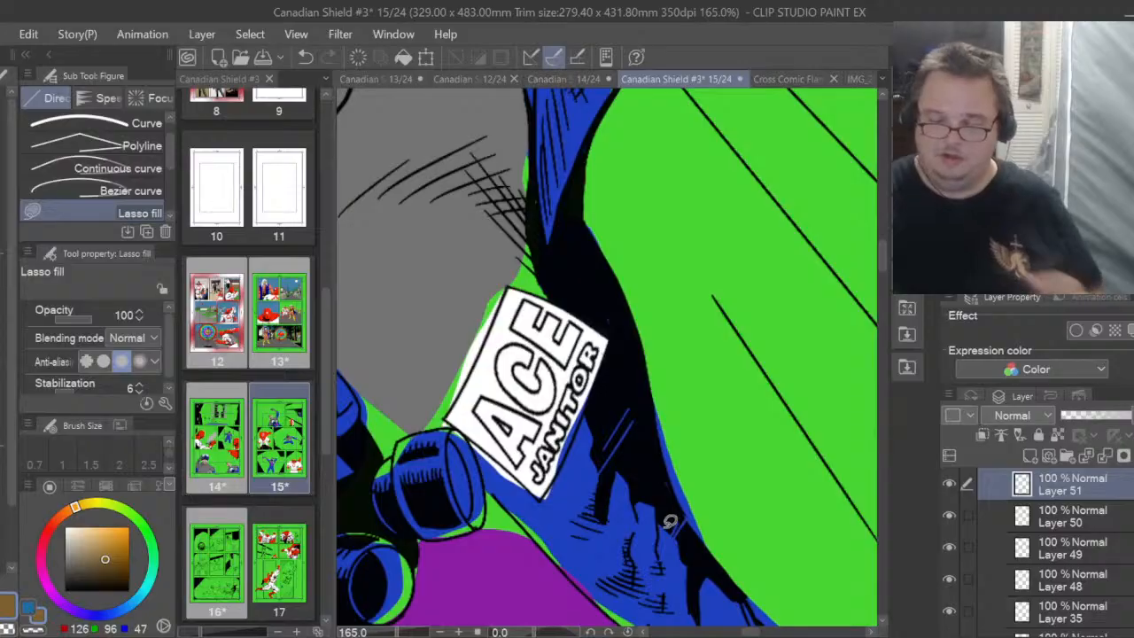
left_click(5, 240)
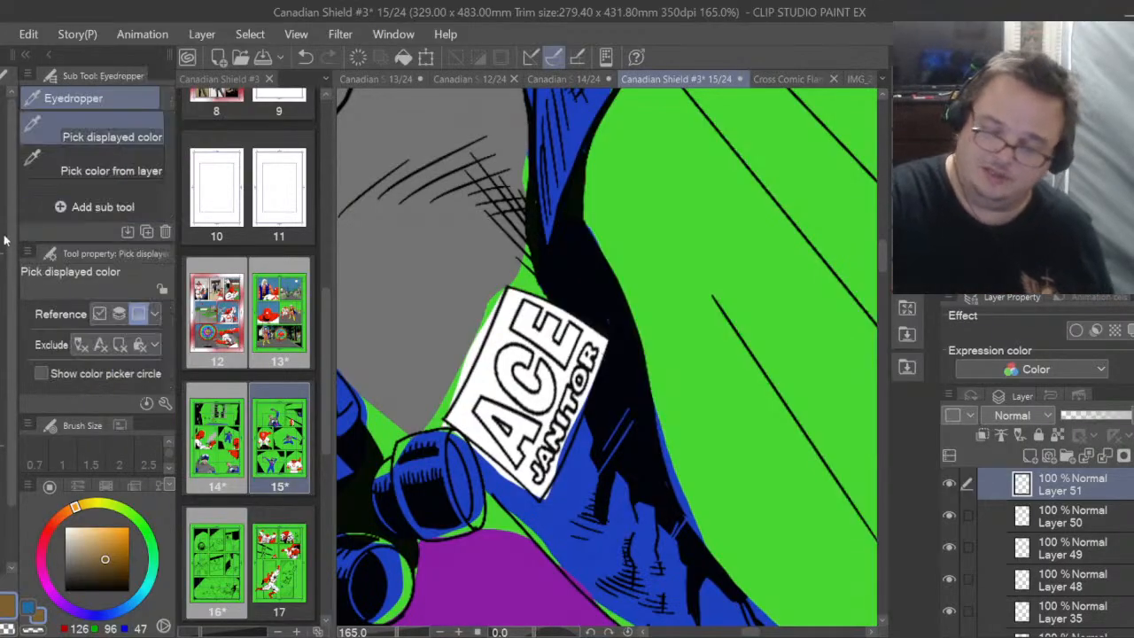
left_click(494, 570)
left_click(5, 519)
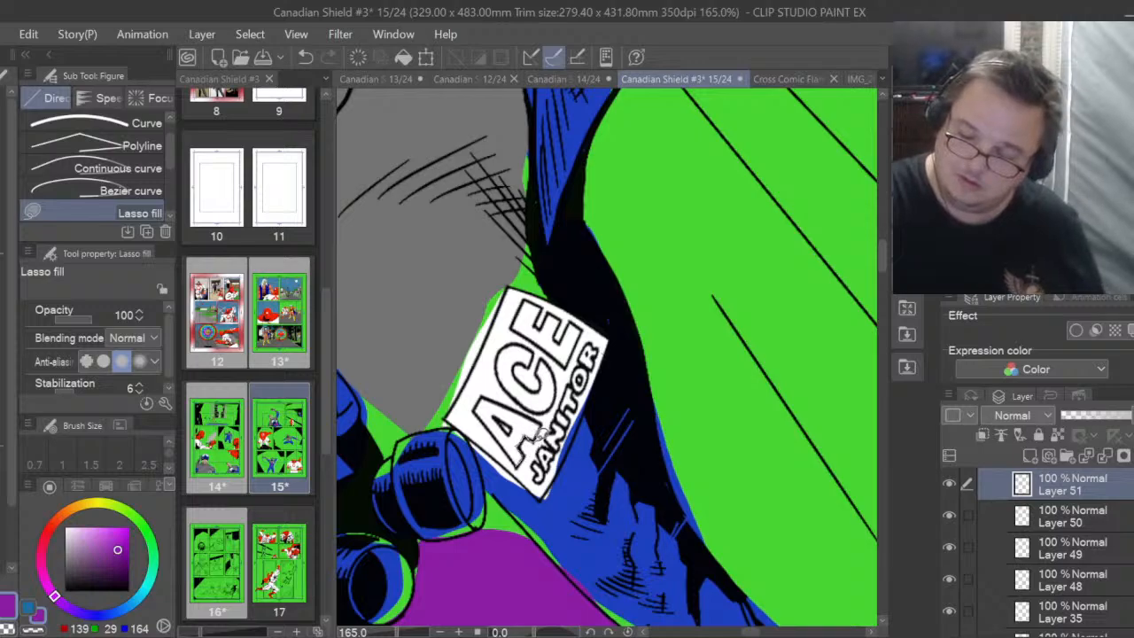
Lasso-fill the ACE and JANITOR lettering on the chest badge in purple on Layer 51
mouse_move(539, 435)
left_mouse_down()
mouse_move(530, 407)
mouse_move(486, 394)
mouse_move(478, 412)
mouse_move(524, 468)
mouse_move(537, 436)
left_mouse_up()
mouse_move(545, 401)
left_mouse_down()
mouse_move(541, 358)
mouse_move(541, 385)
mouse_move(525, 380)
mouse_move(529, 402)
mouse_move(526, 360)
mouse_move(528, 404)
mouse_move(531, 339)
mouse_move(510, 342)
mouse_move(500, 368)
mouse_move(526, 390)
left_mouse_up()
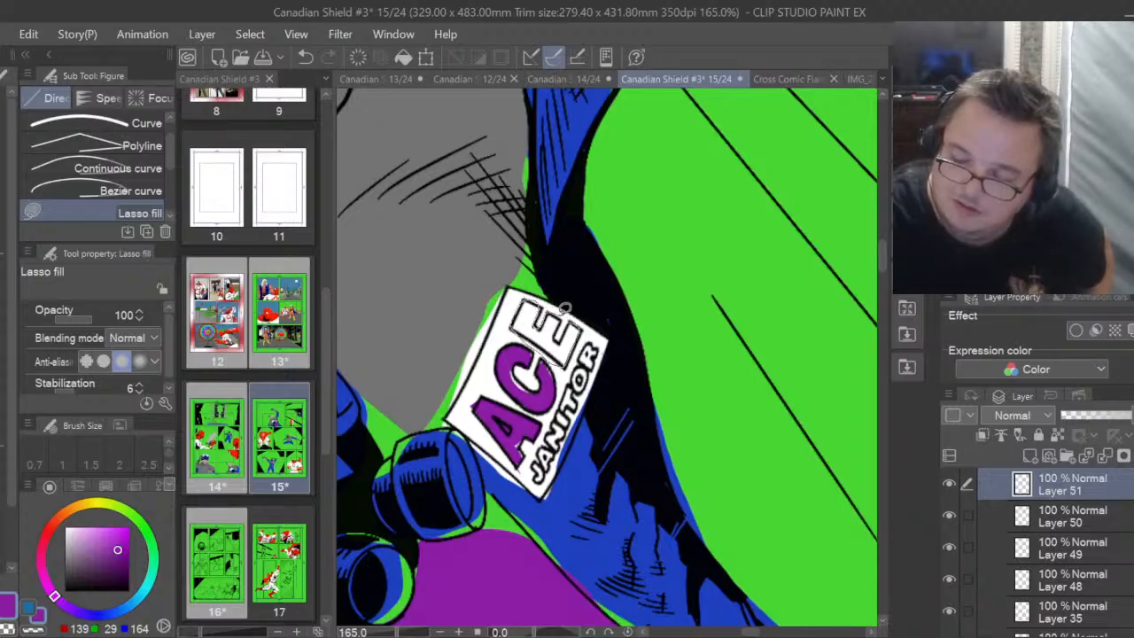
left_click_drag(558, 333, 591, 290)
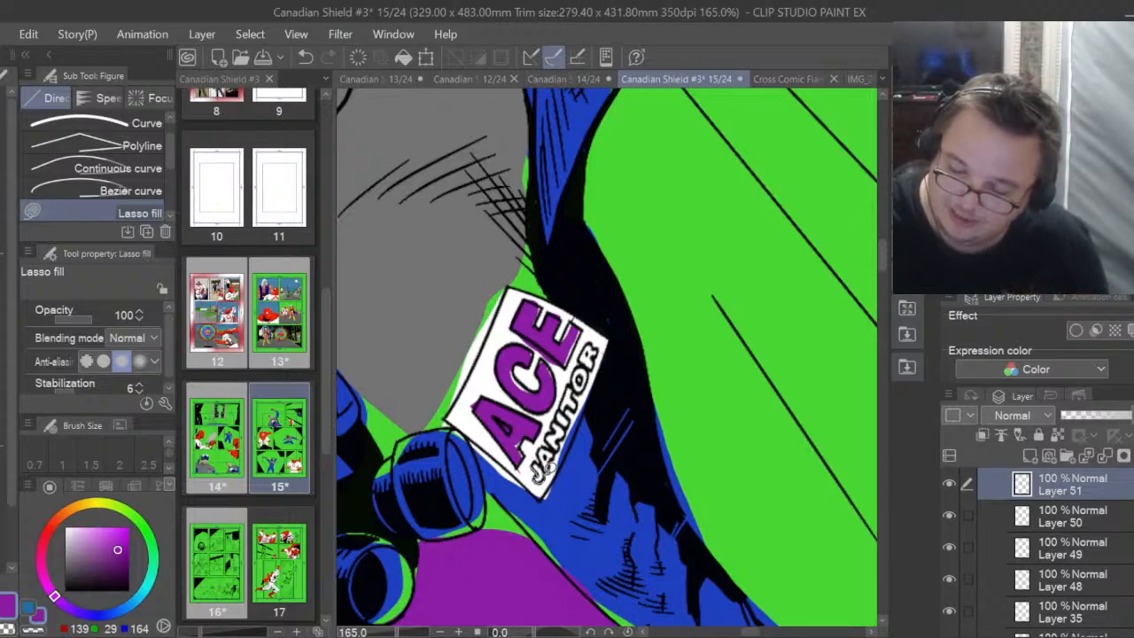
left_click_drag(546, 468, 549, 450)
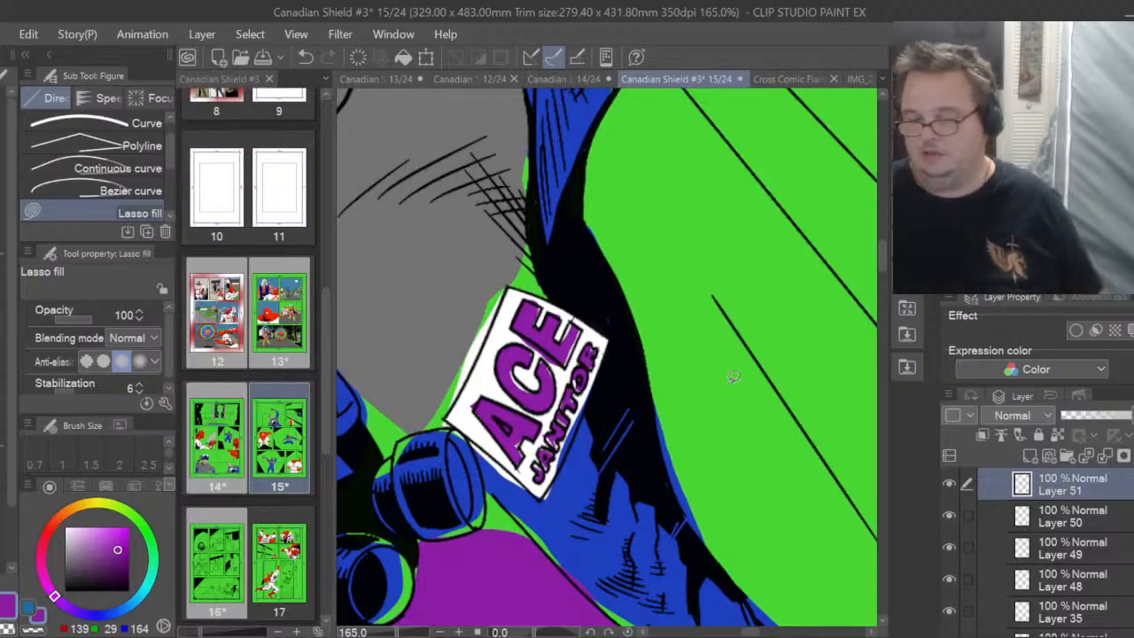
Collapse the Absorb Copy and Panel 1 folders and expand the Panel 2 folder
scroll(452, 305, "down", 10)
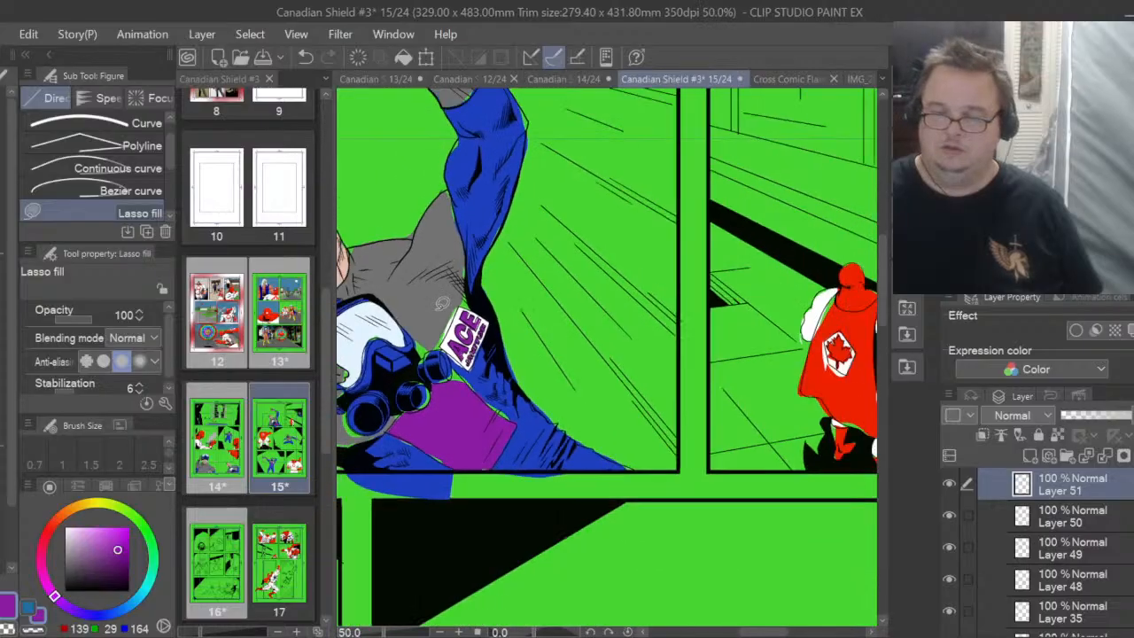
scroll(443, 306, "down", 1)
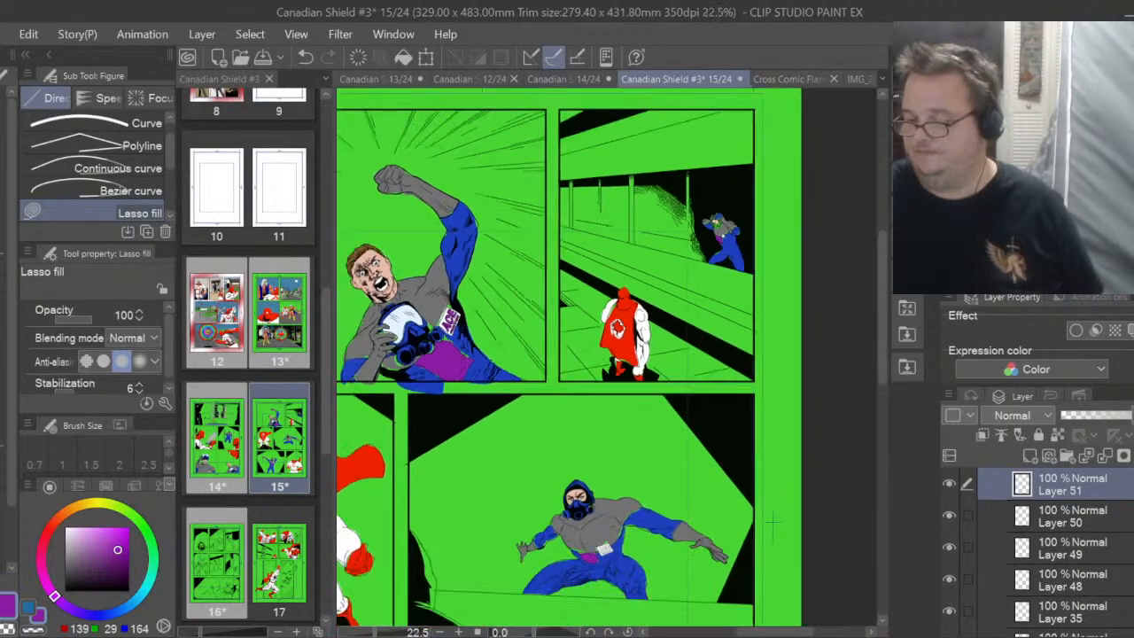
scroll(1054, 549, "up", 2)
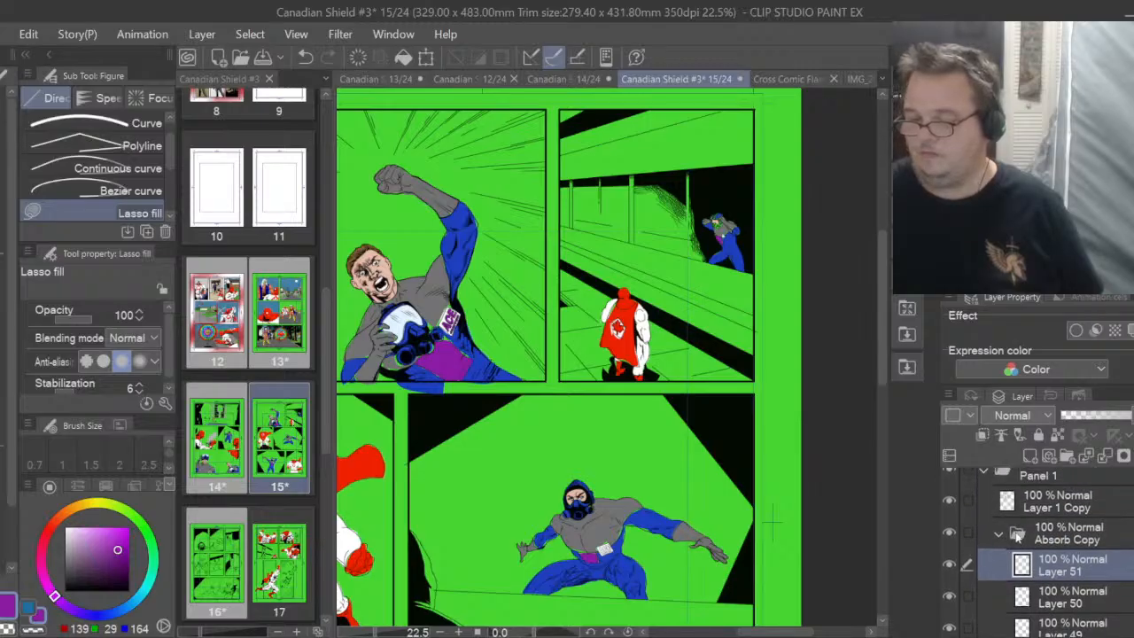
left_click(999, 536)
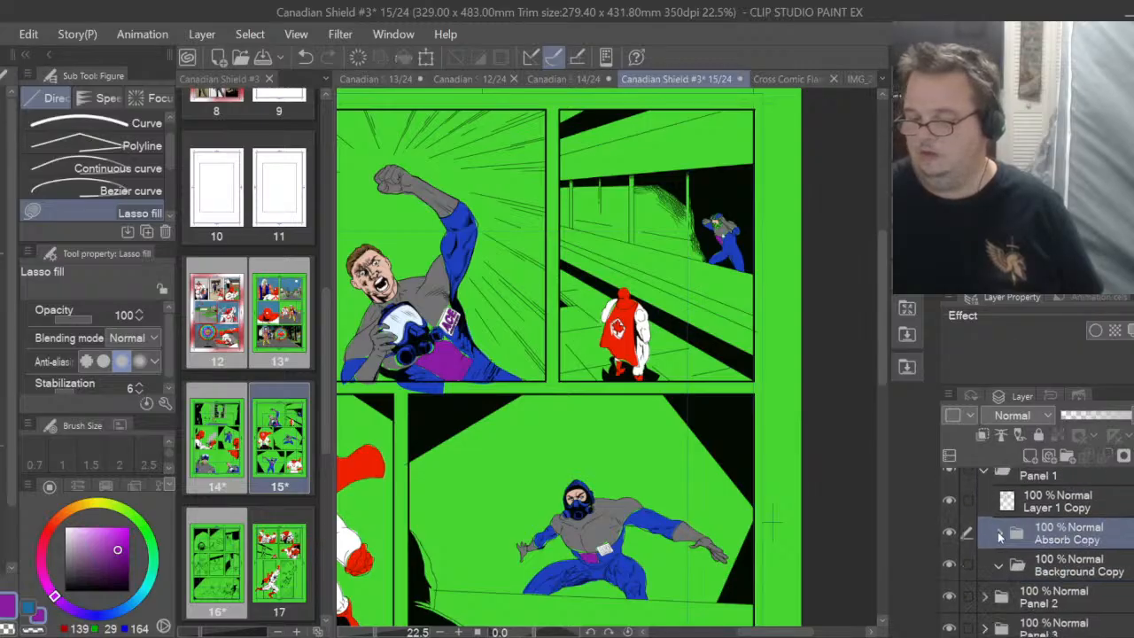
left_click(981, 472)
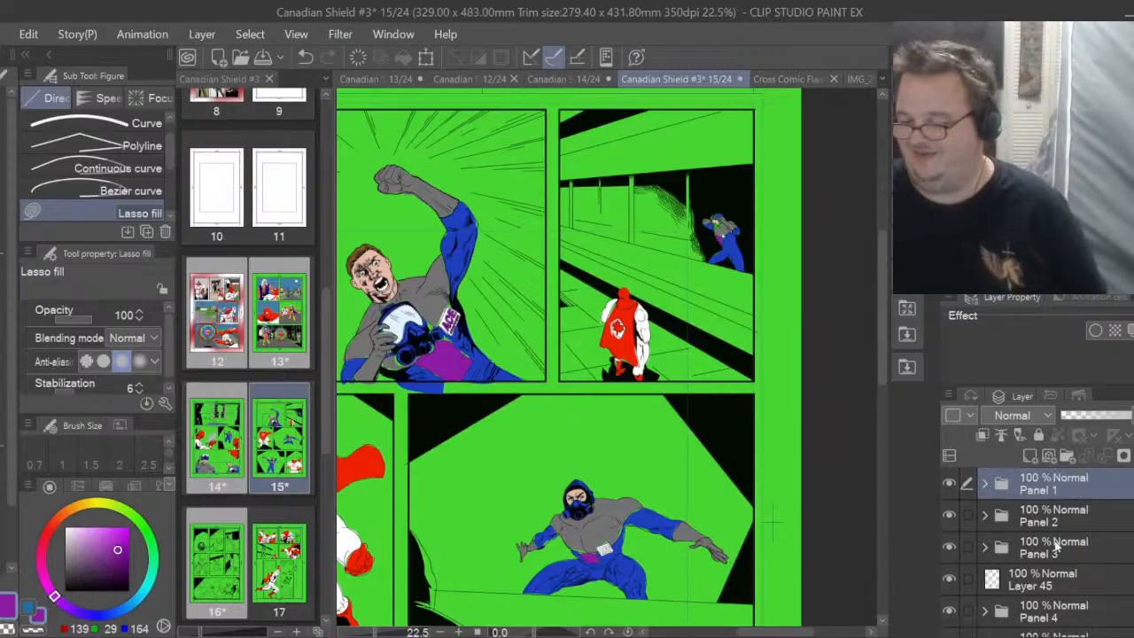
left_click(983, 515)
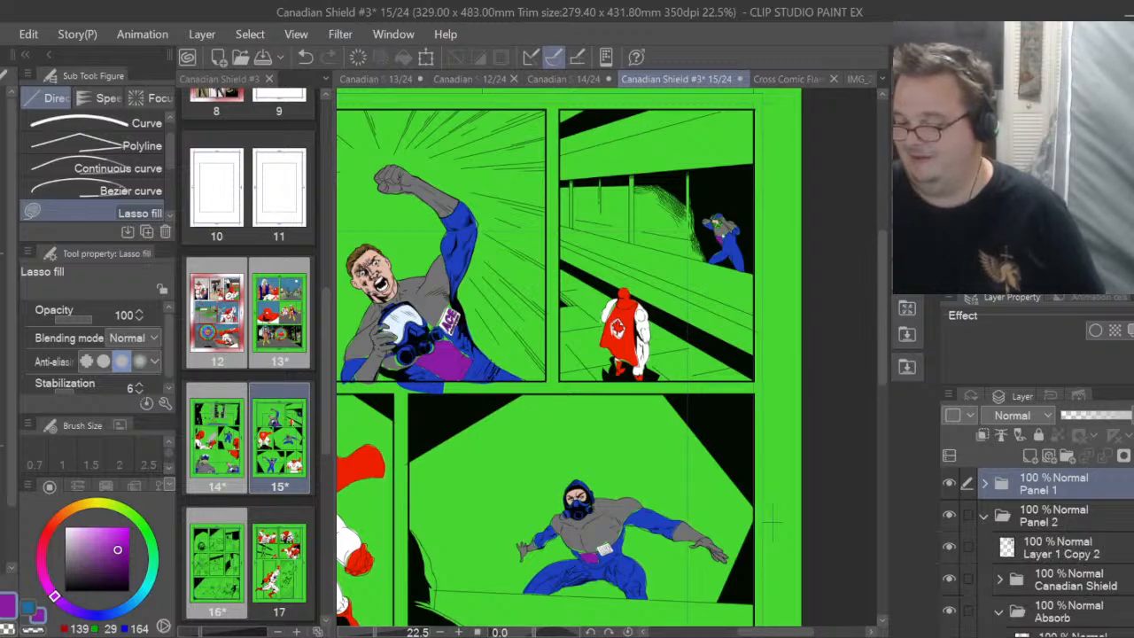
Add a new layer above Layer 47 in Panel 2's Absorb folder for the small masked figure
scroll(724, 221, "up", 5)
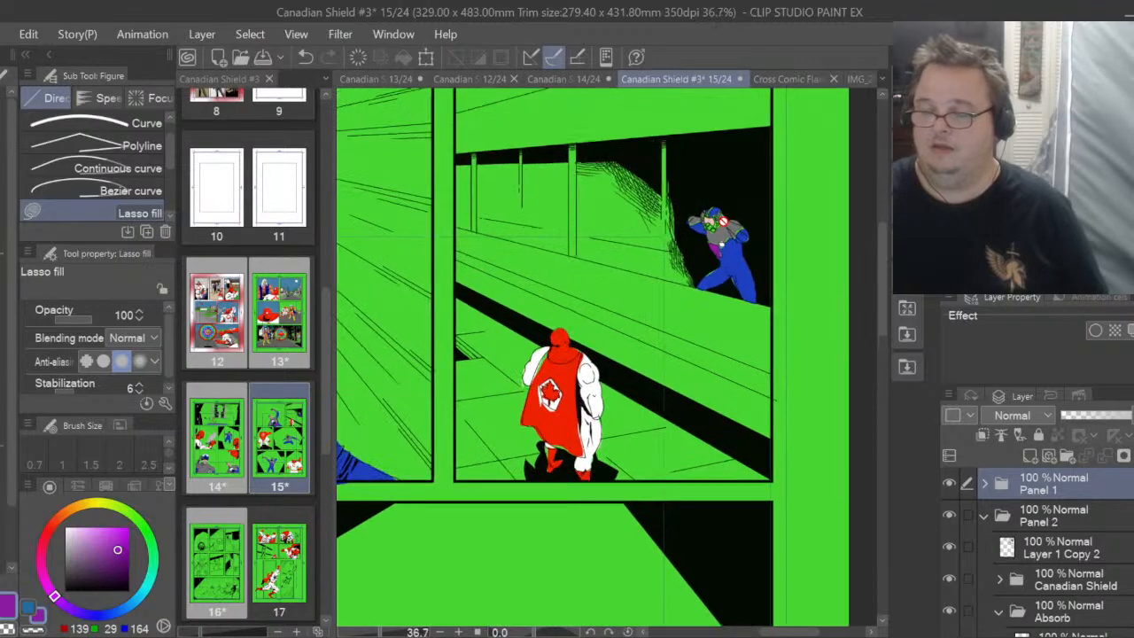
scroll(724, 222, "up", 10)
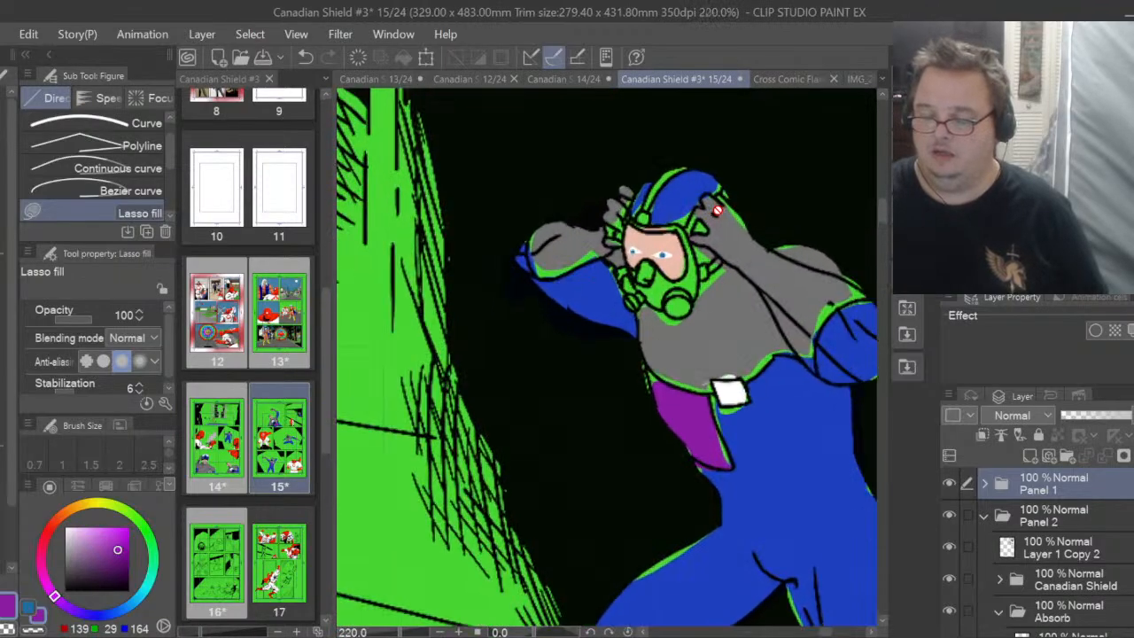
scroll(717, 210, "up", 2)
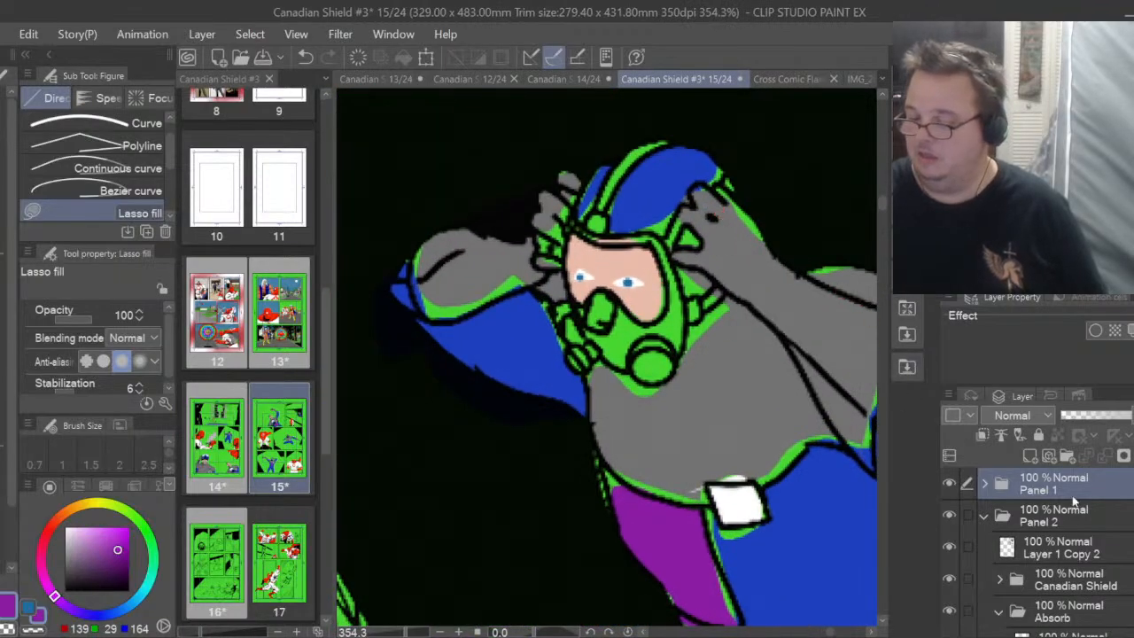
scroll(1037, 549, "down", 5)
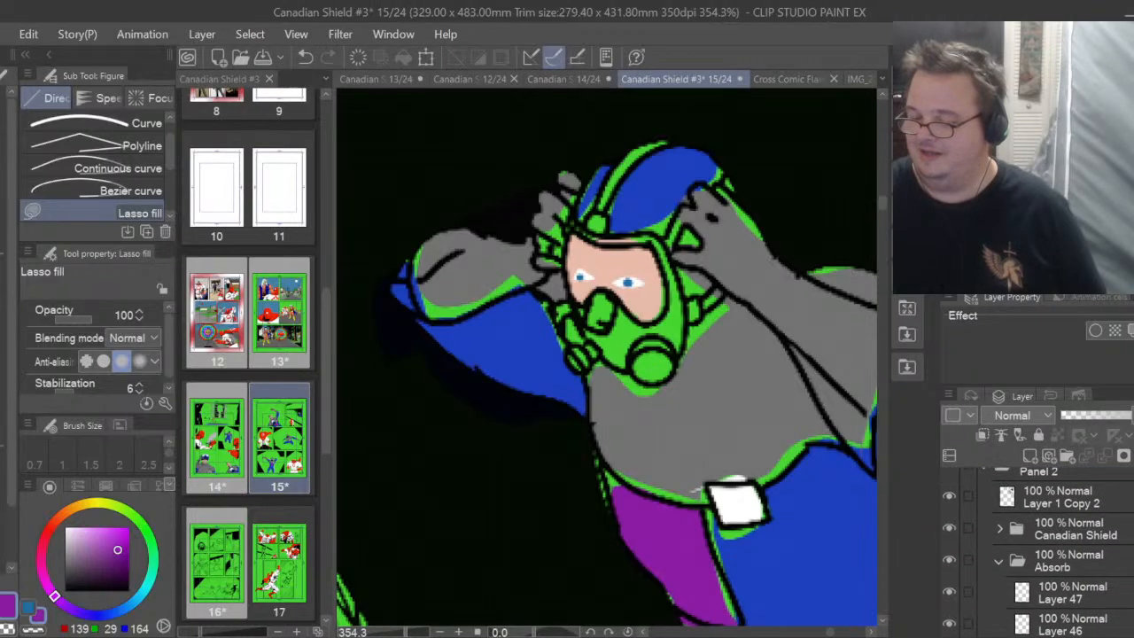
left_click(1067, 502)
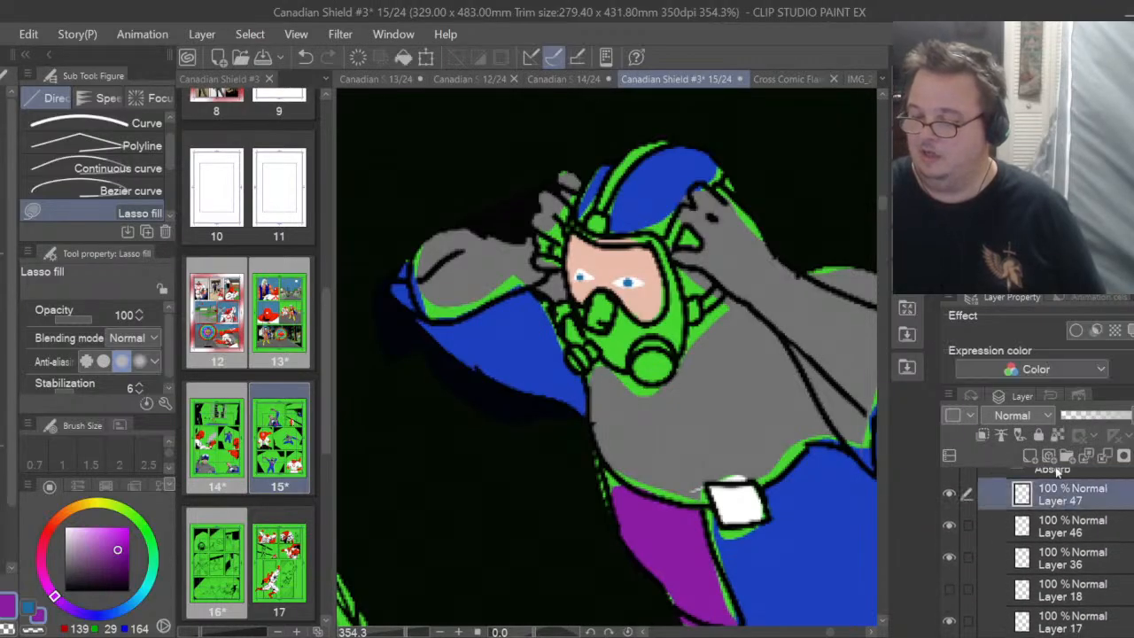
left_click(1029, 456)
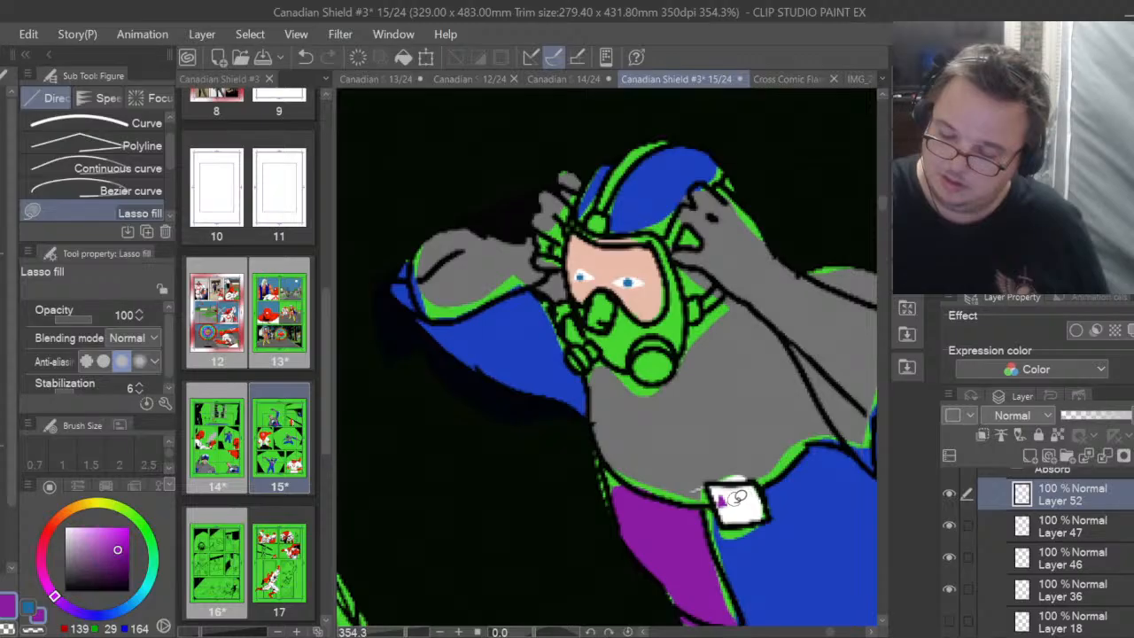
Draw purple ACE letters with a purple bar beneath them on the small figure's white badge in Panel 2
left_click_drag(743, 490, 747, 488)
left_click_drag(750, 487, 753, 486)
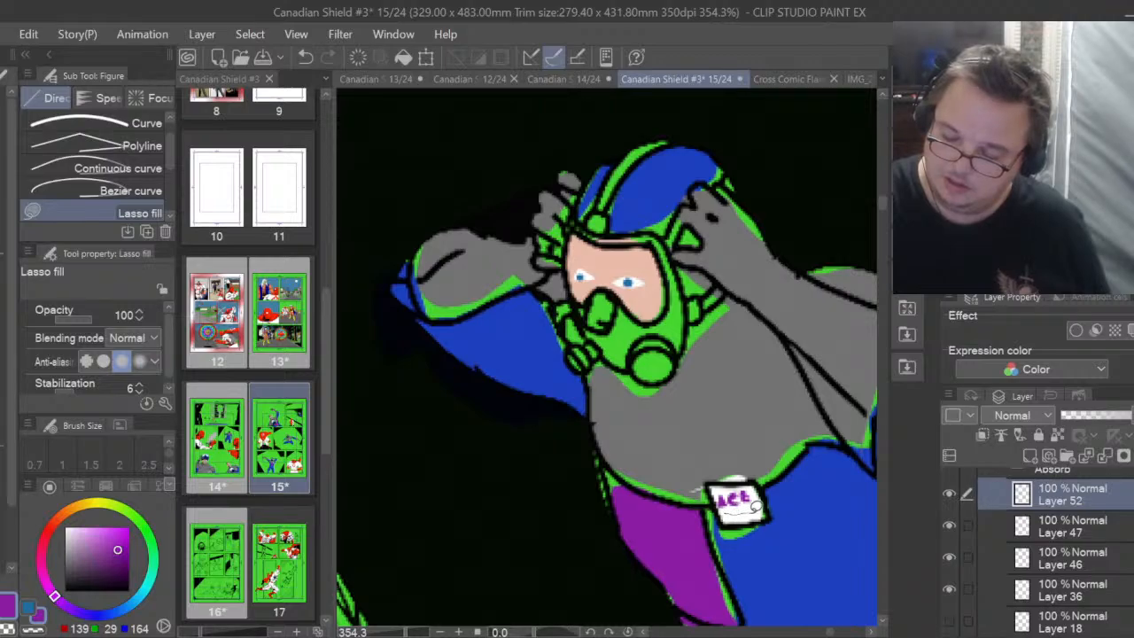
left_click_drag(737, 515, 753, 510)
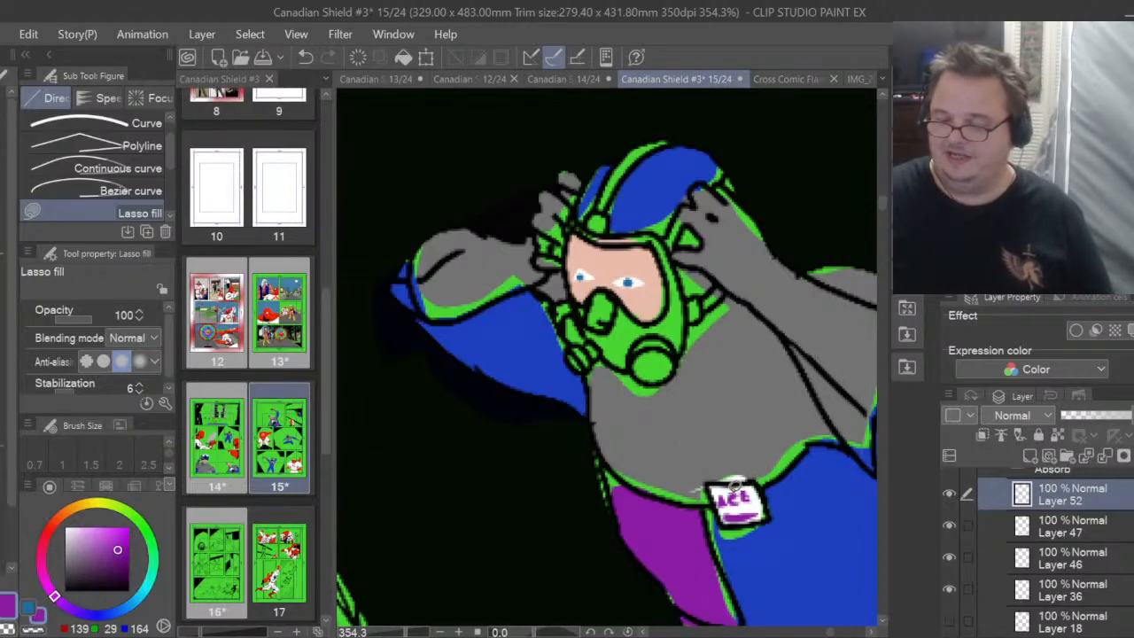
Collapse the Panel 2 folder after finishing the small figure's badge
scroll(734, 490, "down", 3)
scroll(734, 491, "down", 3)
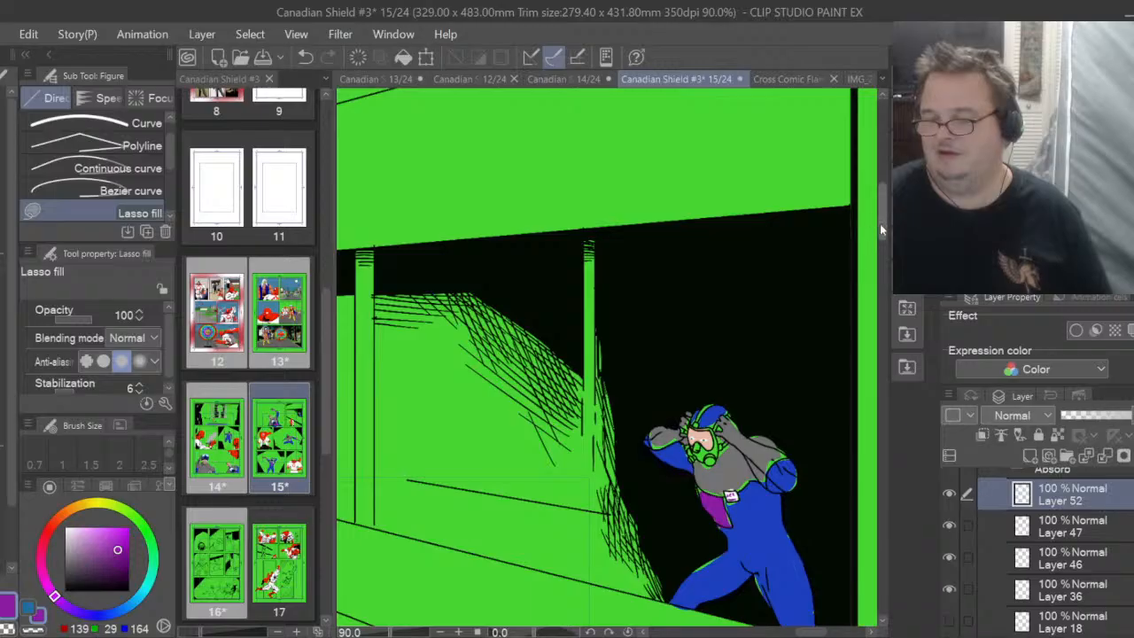
left_click_drag(880, 224, 879, 369)
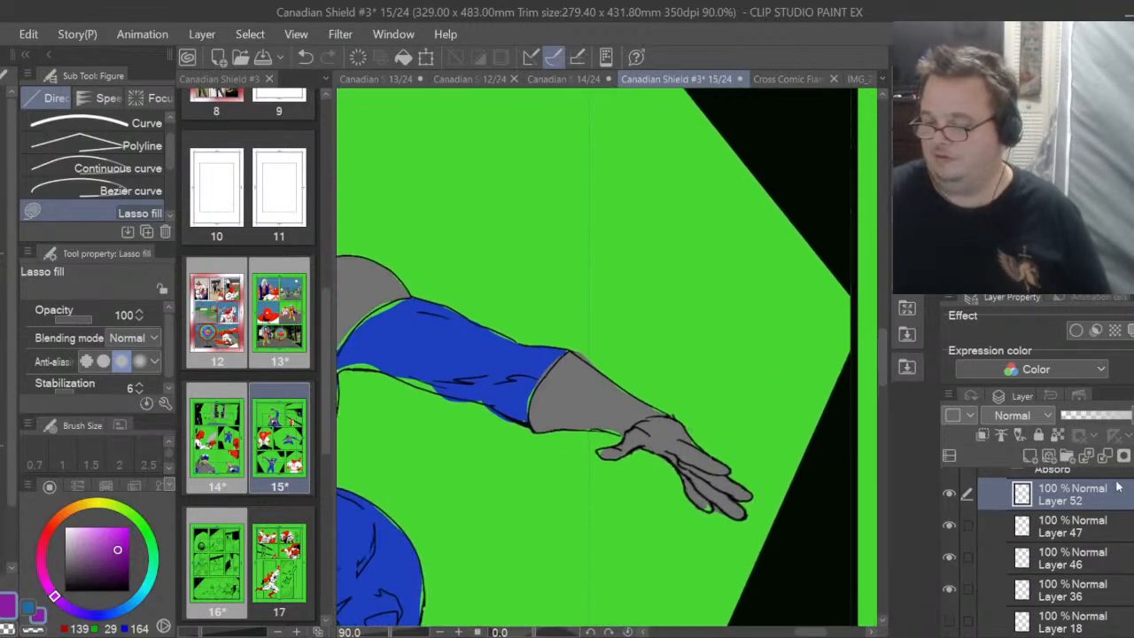
scroll(1037, 550, "up", 5)
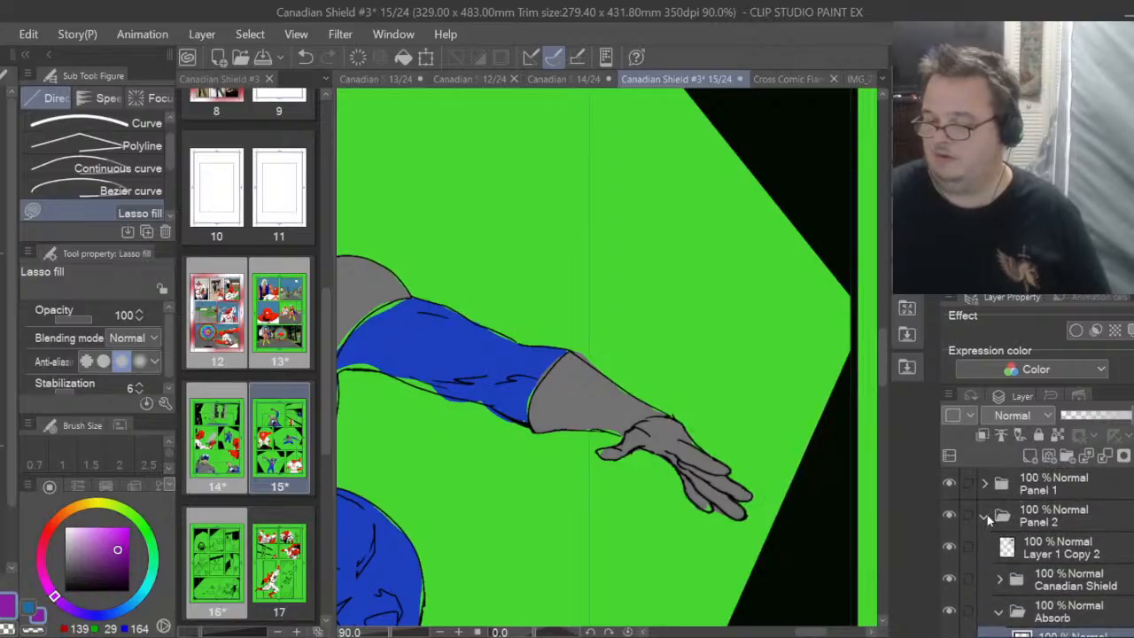
left_click(987, 516)
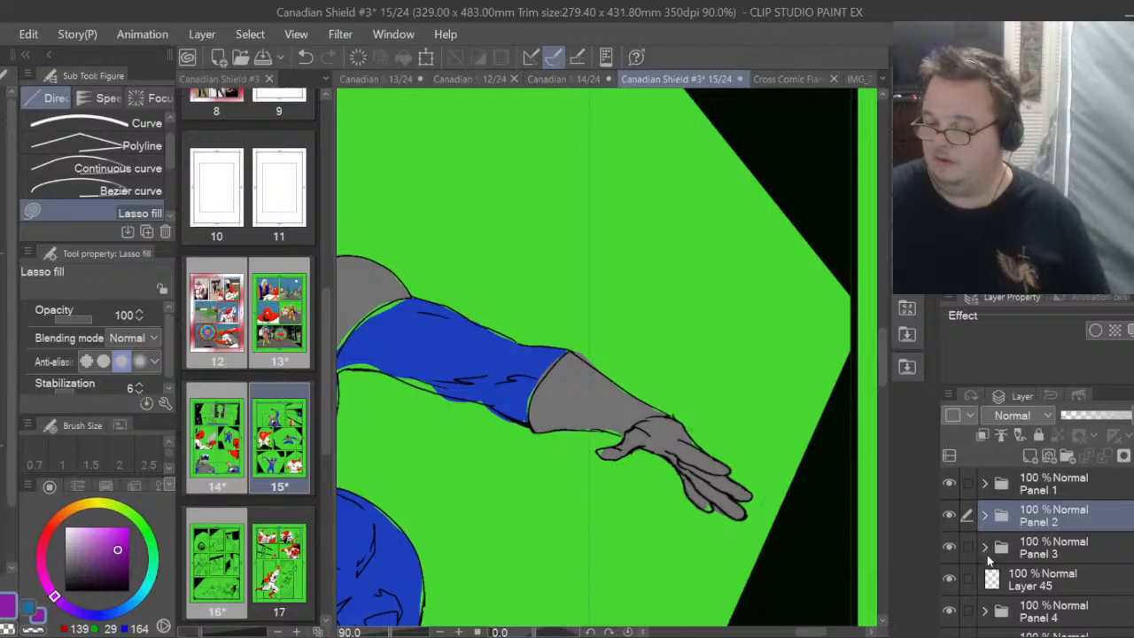
Create a selection from Layer 45's contents and locate where the selected artwork sits on the page
scroll(1037, 549, "down", 2)
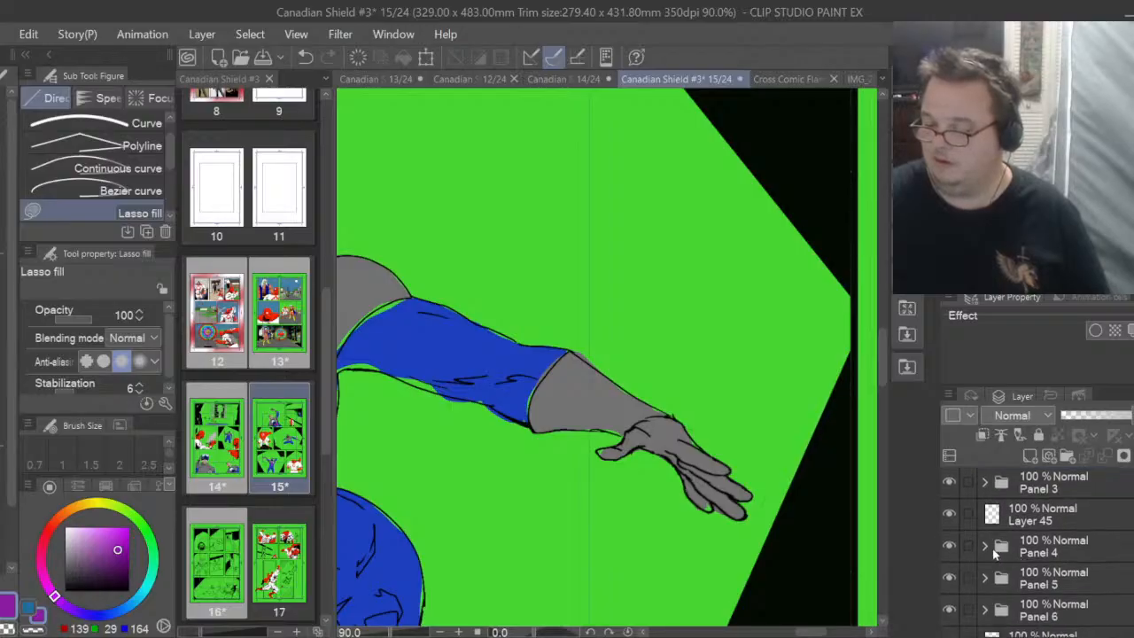
left_click(1036, 508)
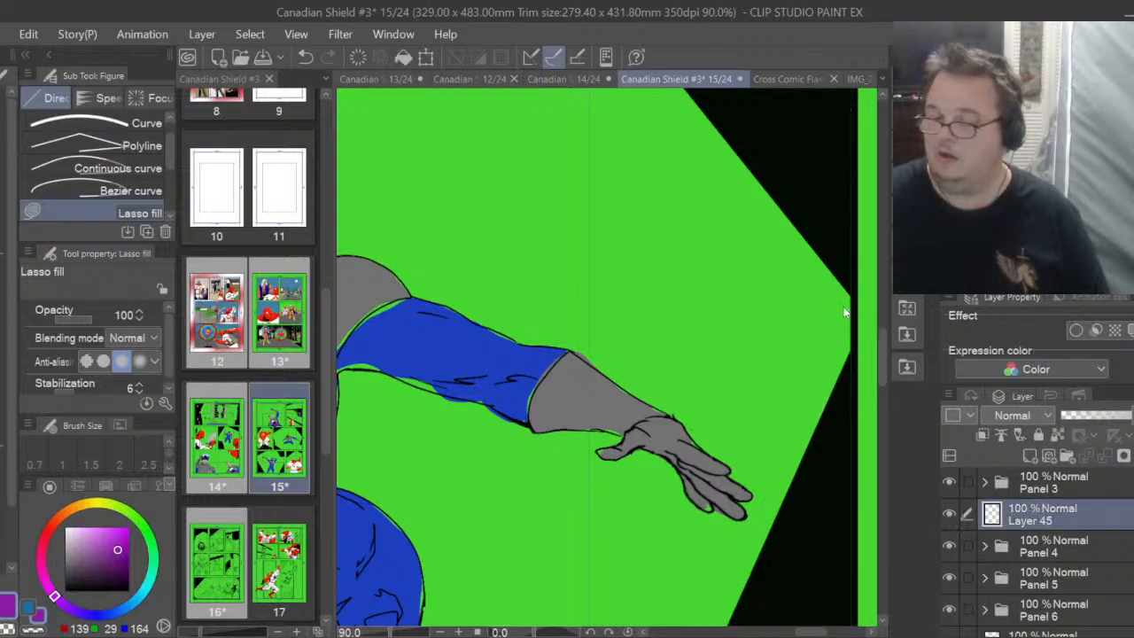
key("ctrl+shift+d")
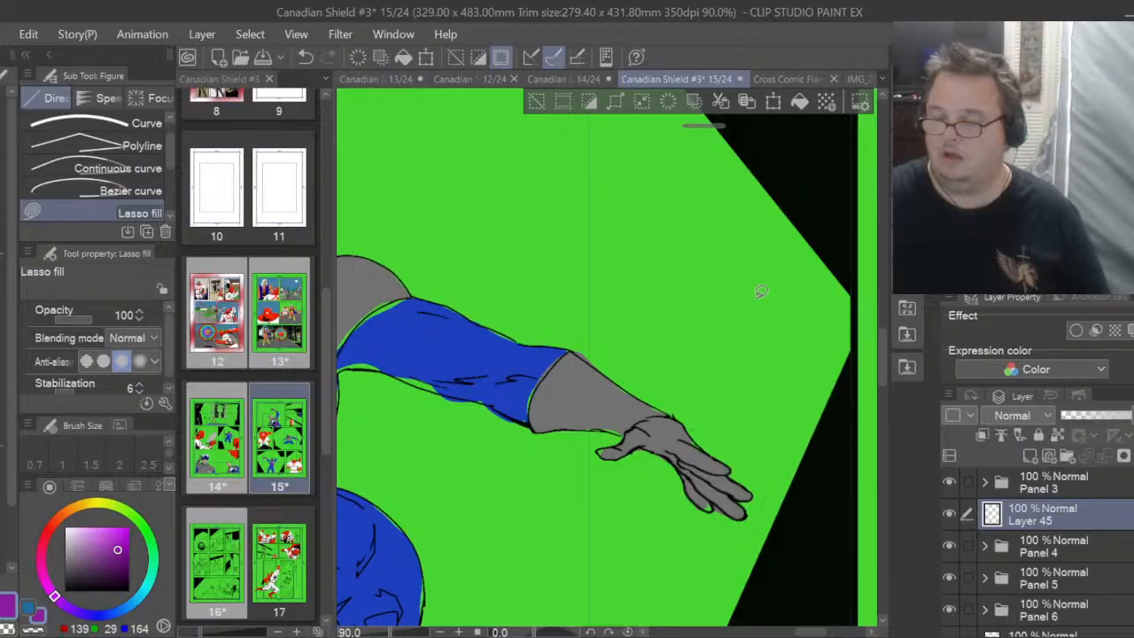
scroll(761, 291, "down", 4)
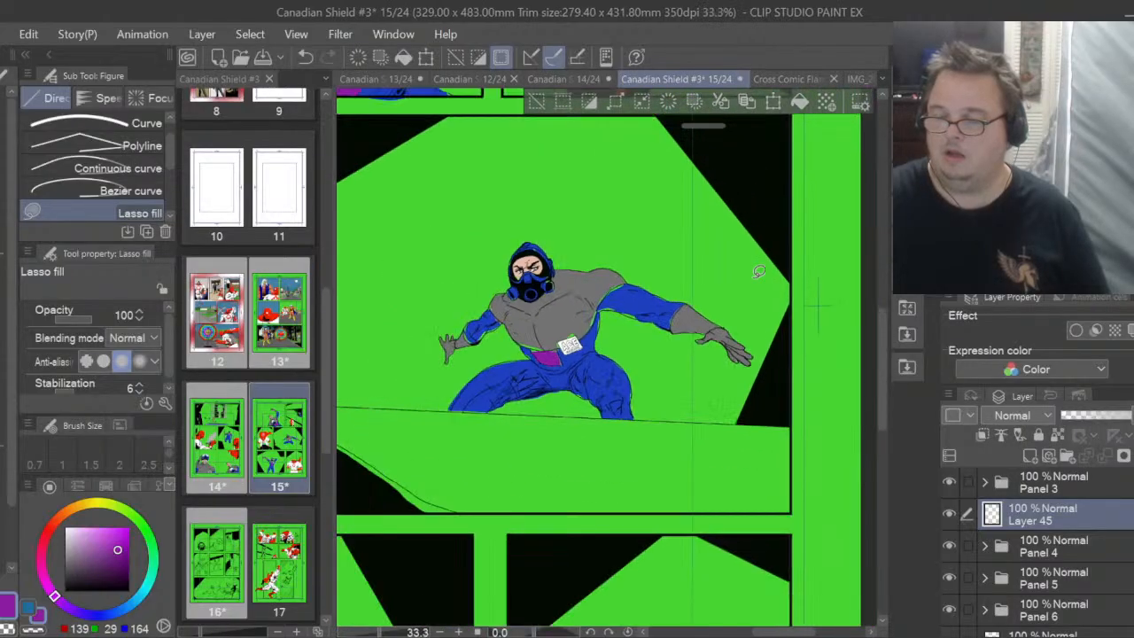
scroll(758, 271, "down", 3)
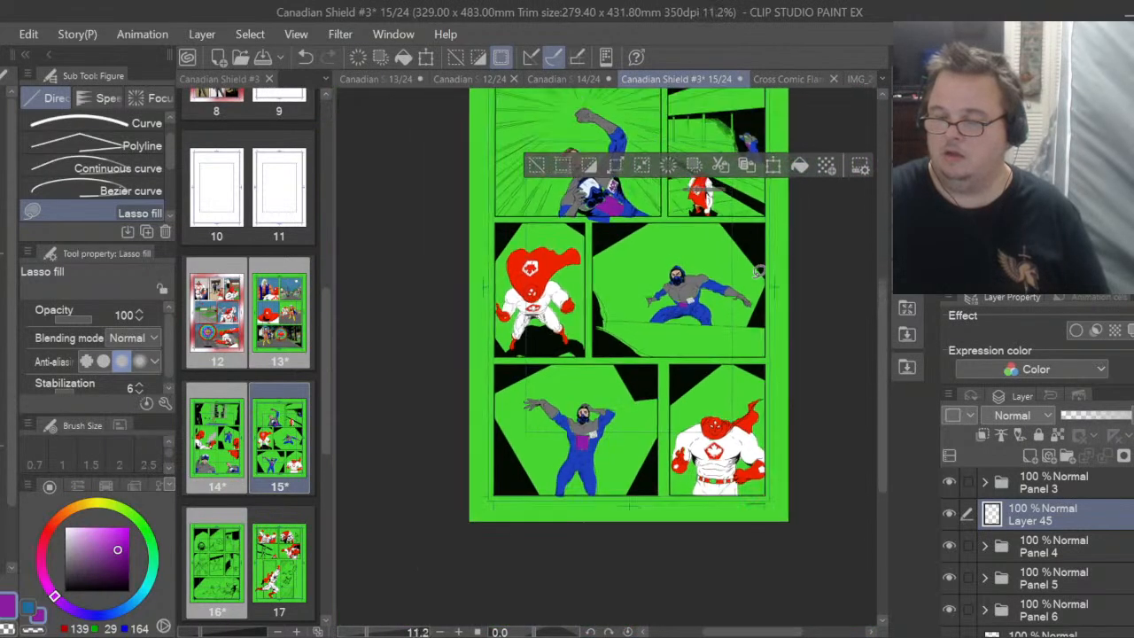
scroll(760, 142, "up", 3)
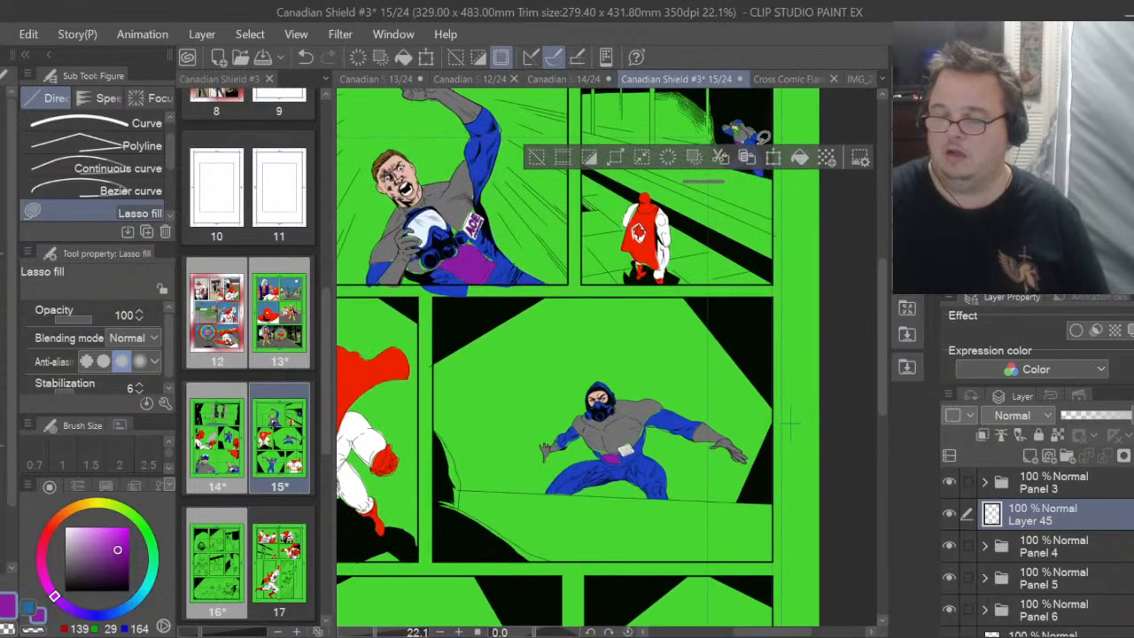
scroll(760, 142, "up", 1)
scroll(736, 177, "up", 4)
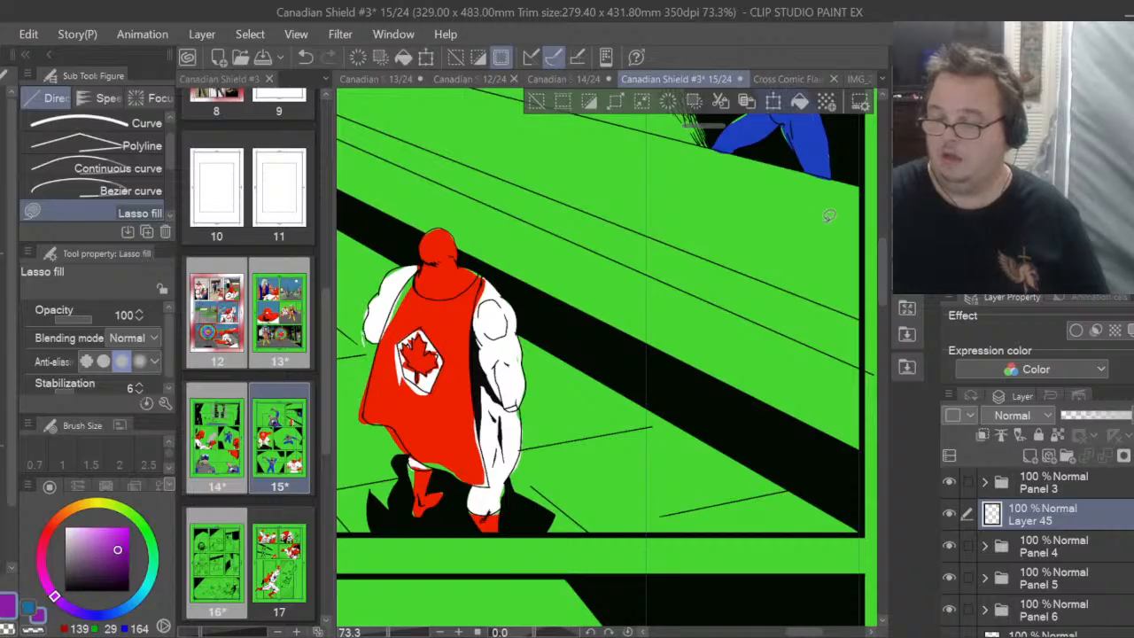
scroll(878, 261, "up", 5)
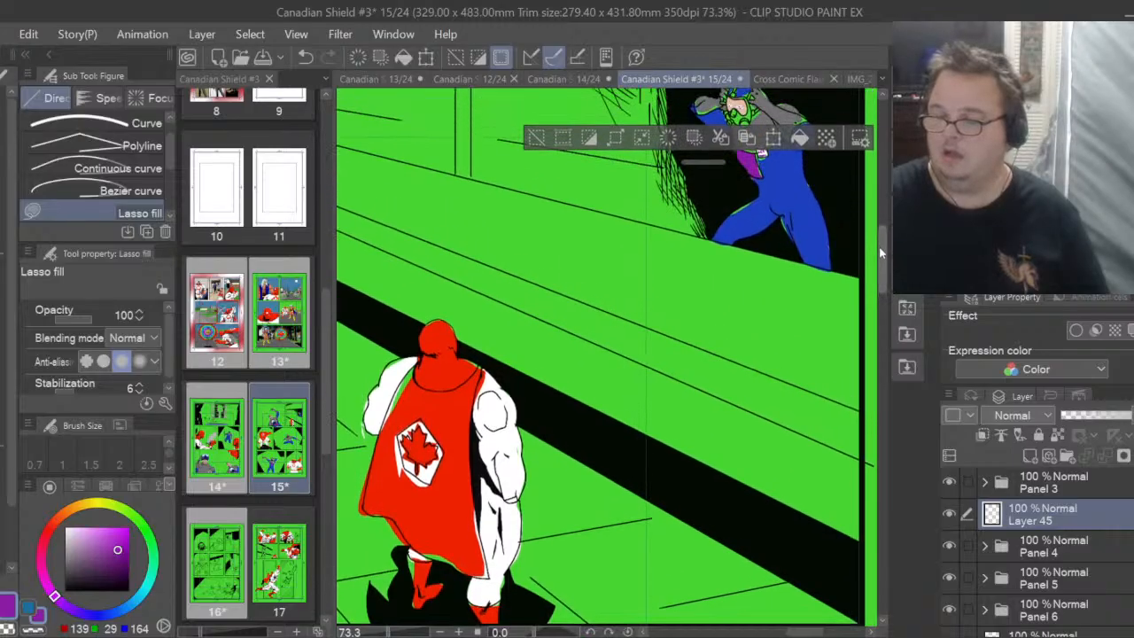
scroll(756, 338, "up", 5)
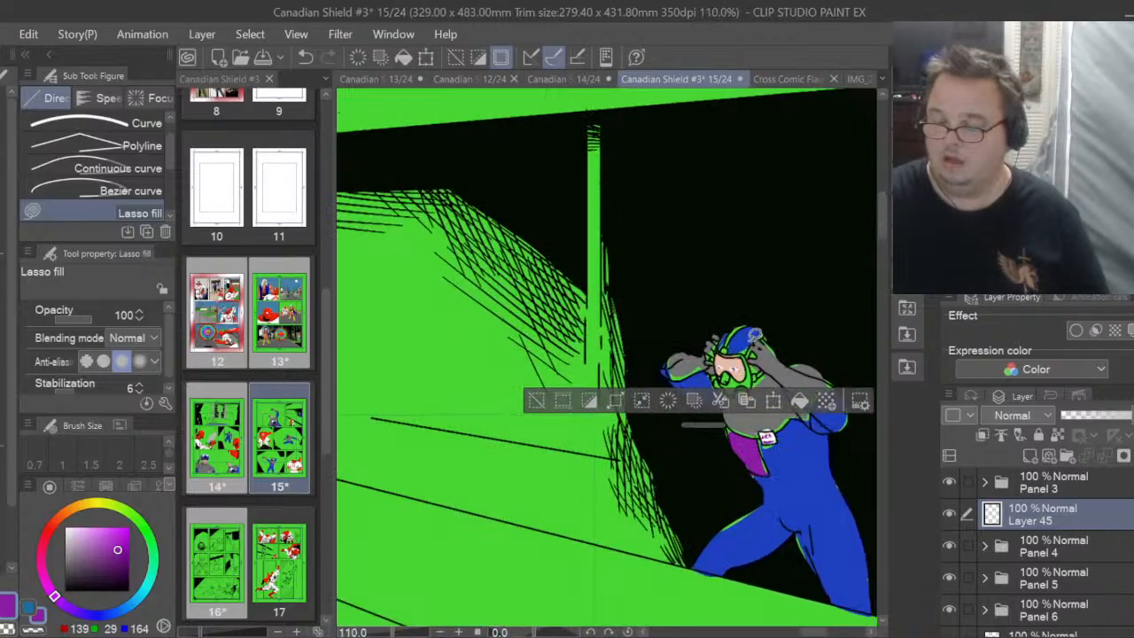
scroll(755, 334, "up", 3)
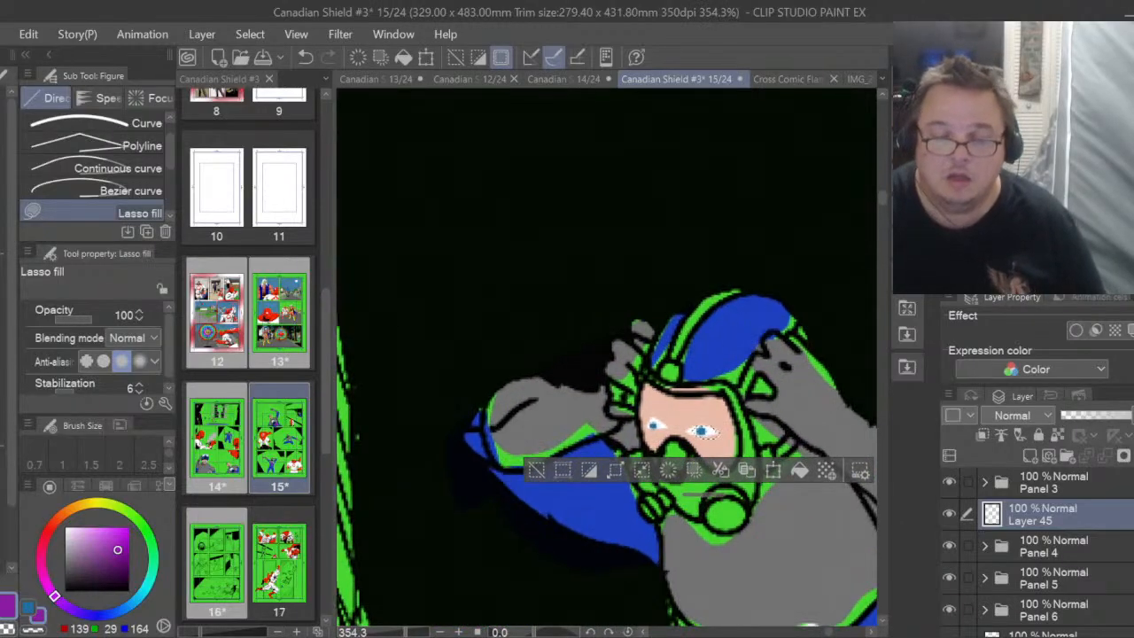
Move Layer 45's white eye shape away from the small masked figure in Panel 2, and delete Layer 45
key("k")
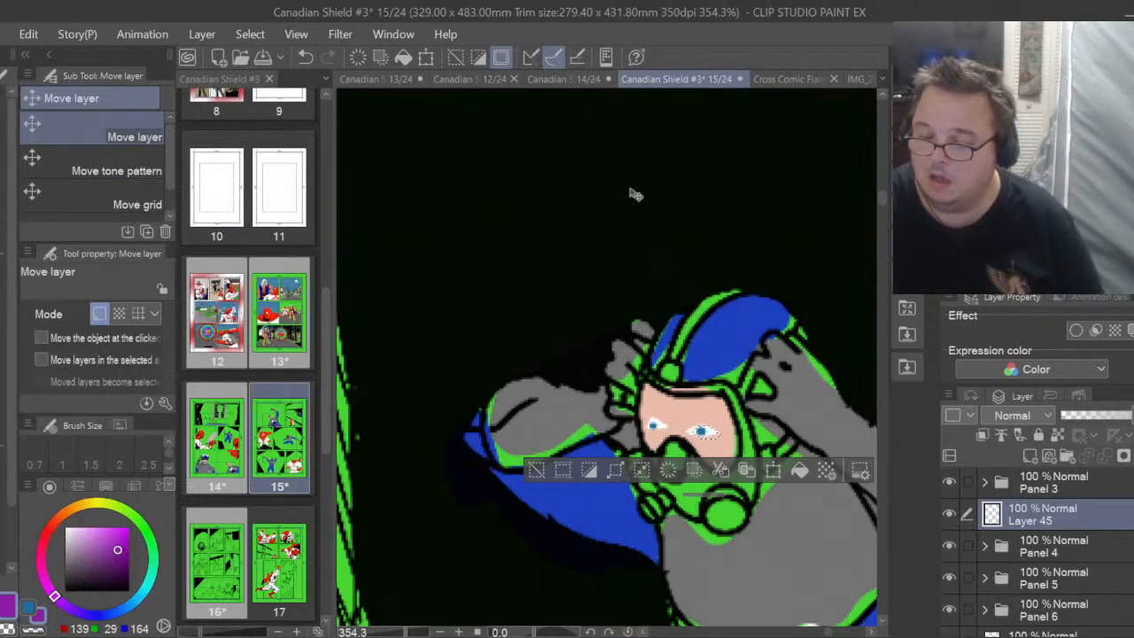
scroll(848, 350, "right", 3)
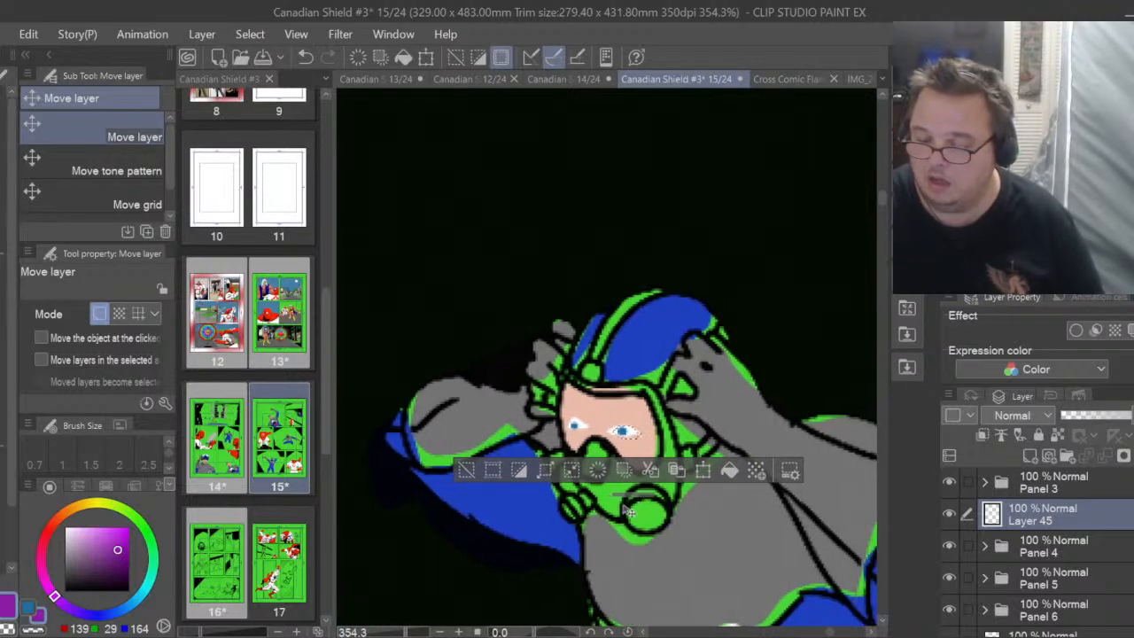
left_click_drag(694, 557, 531, 261)
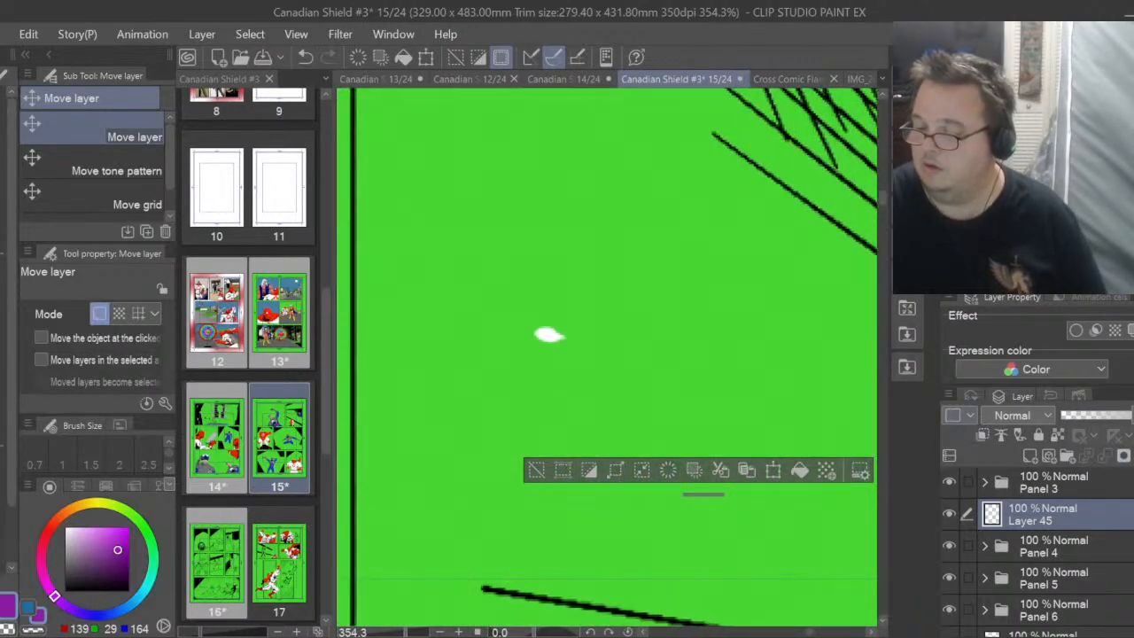
left_click(582, 259)
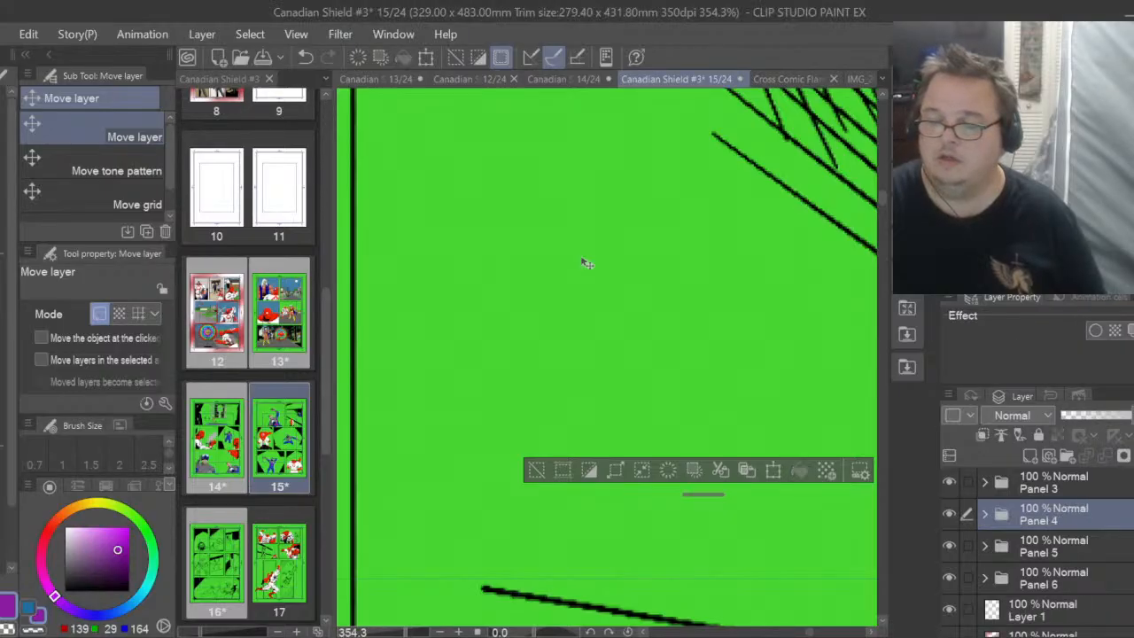
Expand the Panel 4 folder and select Layer 44 in its Absorb Copy 2 folder
left_click(984, 517)
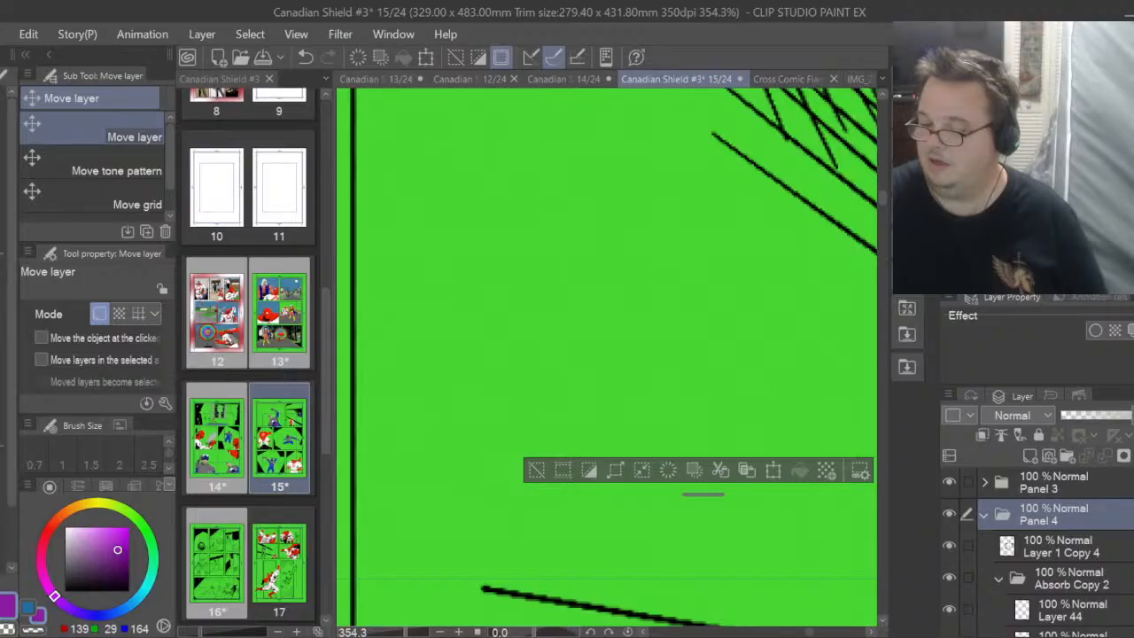
scroll(1077, 523, "down", 3)
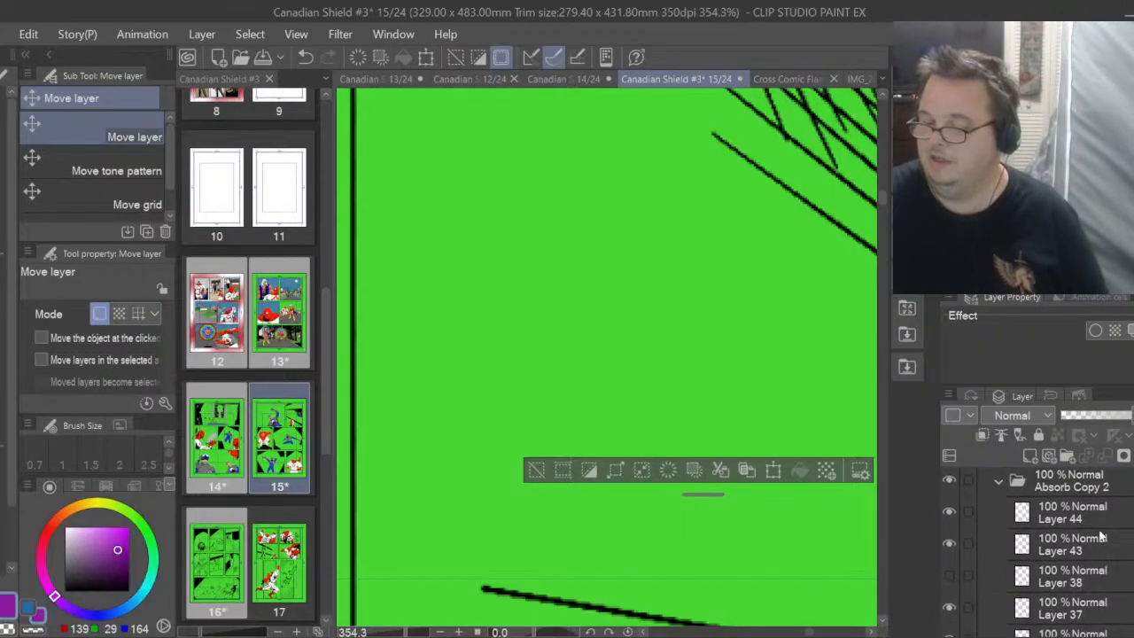
left_click(1076, 521)
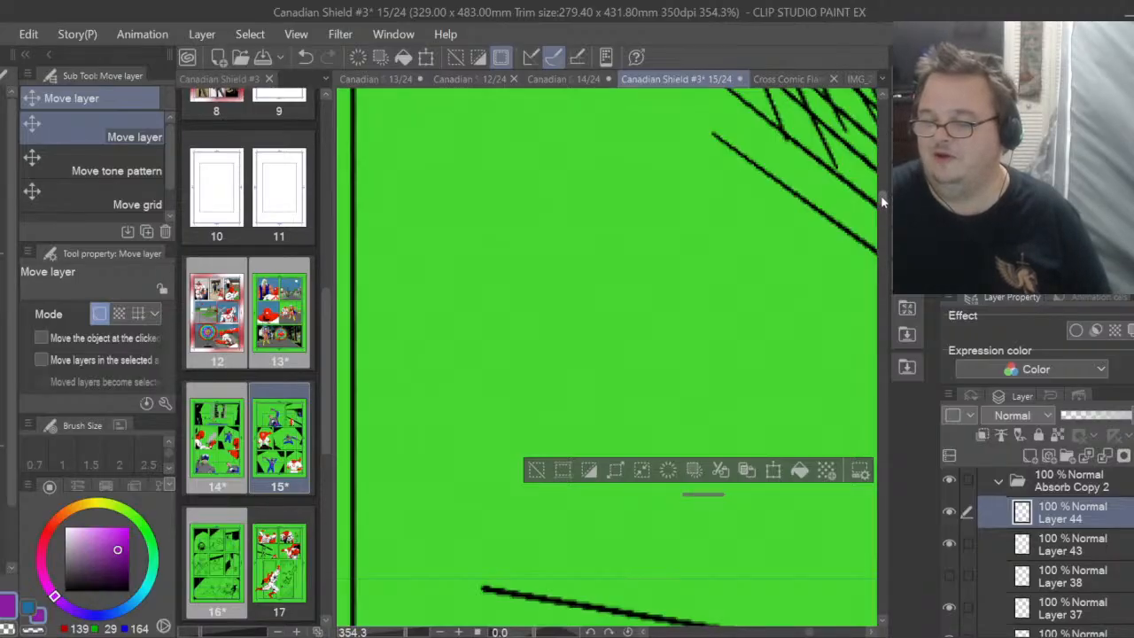
Turn Layer 44 off and back on to check what it colors on the masked figure in Panel 4
left_click_drag(883, 203, 888, 258)
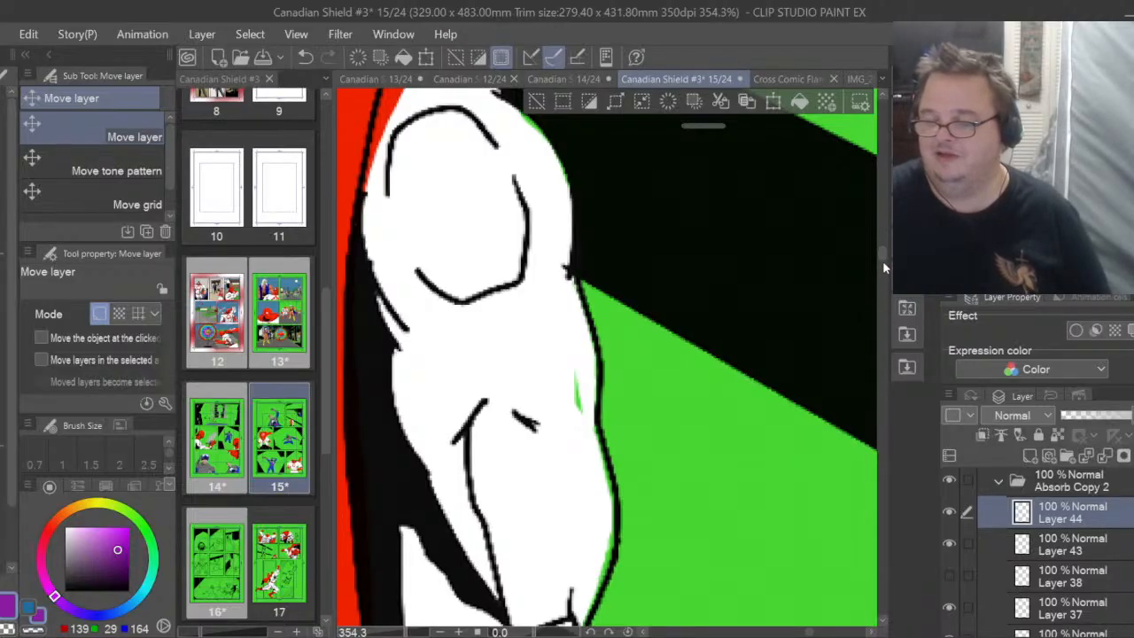
left_click_drag(885, 260, 884, 317)
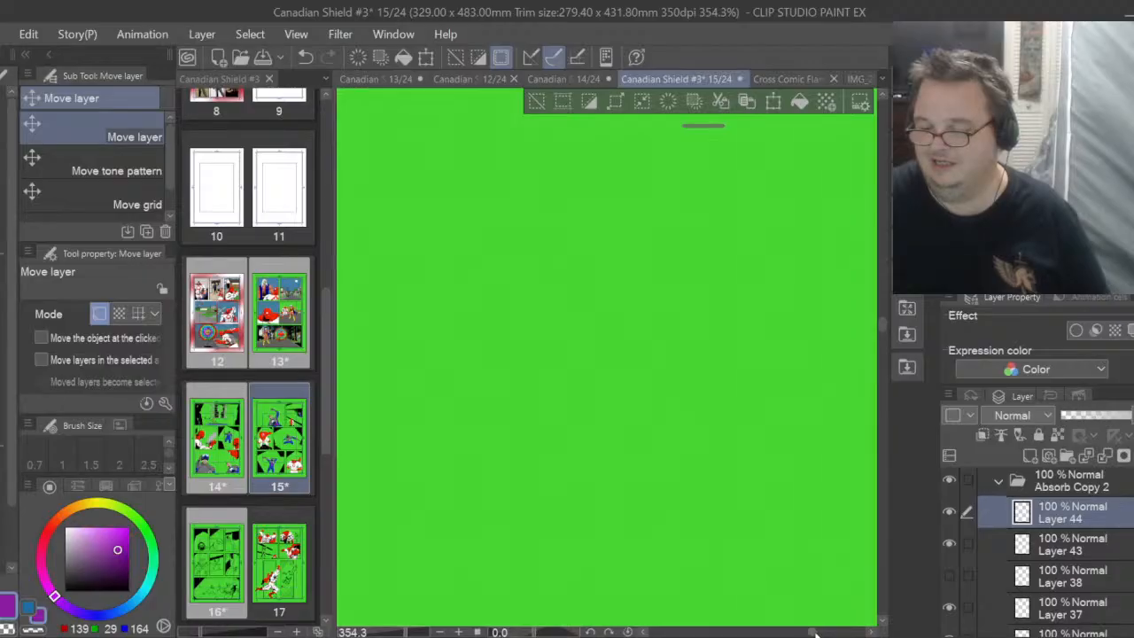
left_click_drag(816, 635, 838, 635)
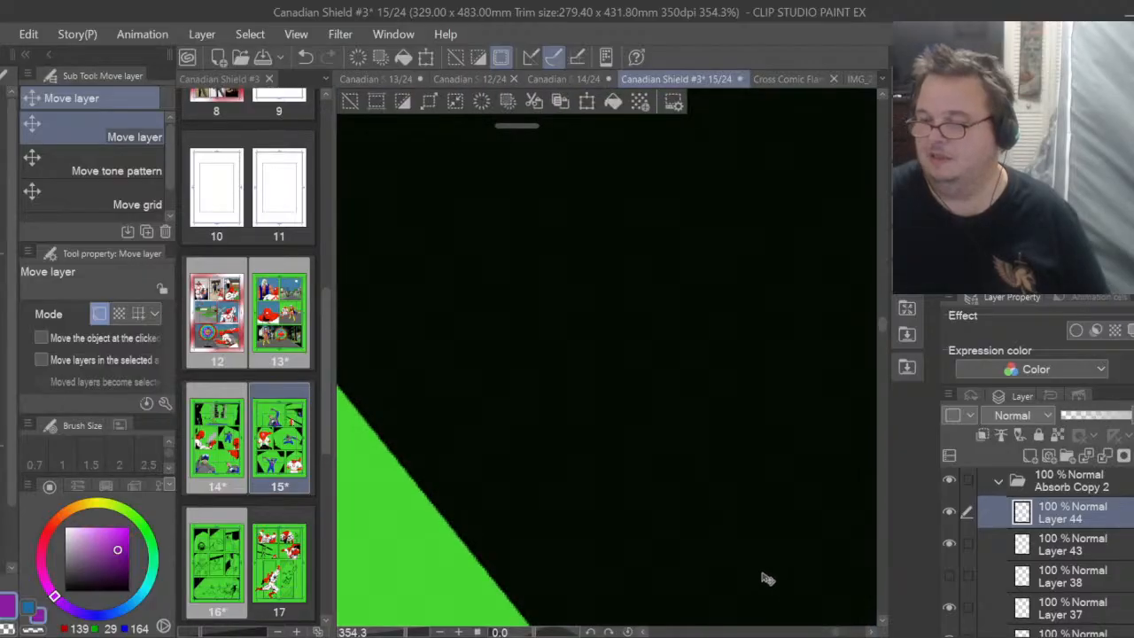
scroll(635, 471, "down", 5)
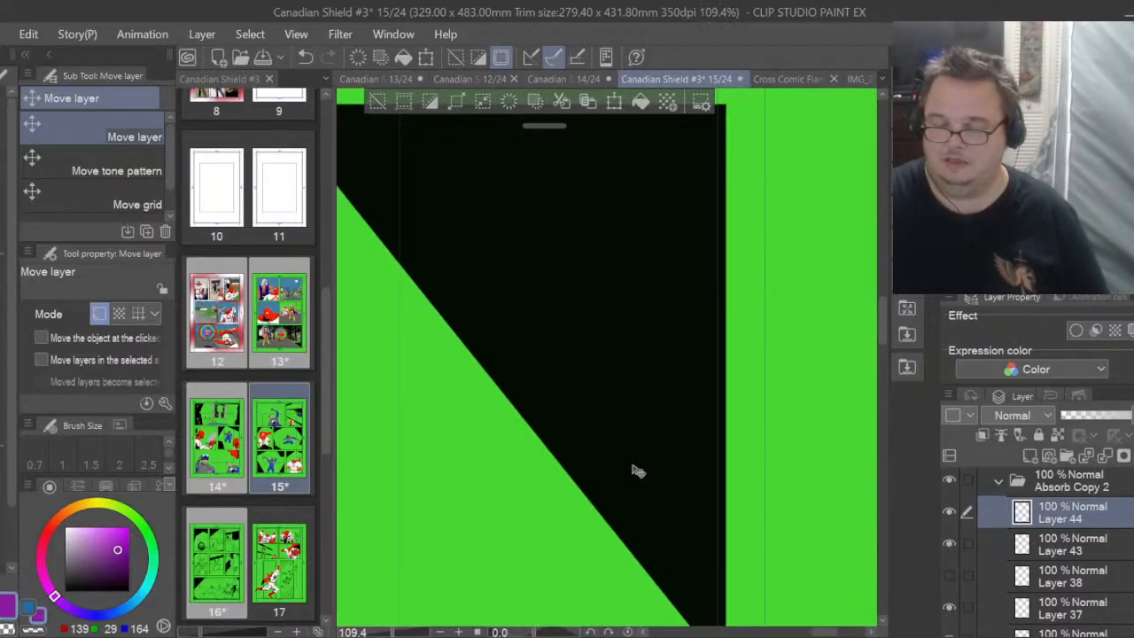
scroll(635, 471, "down", 4)
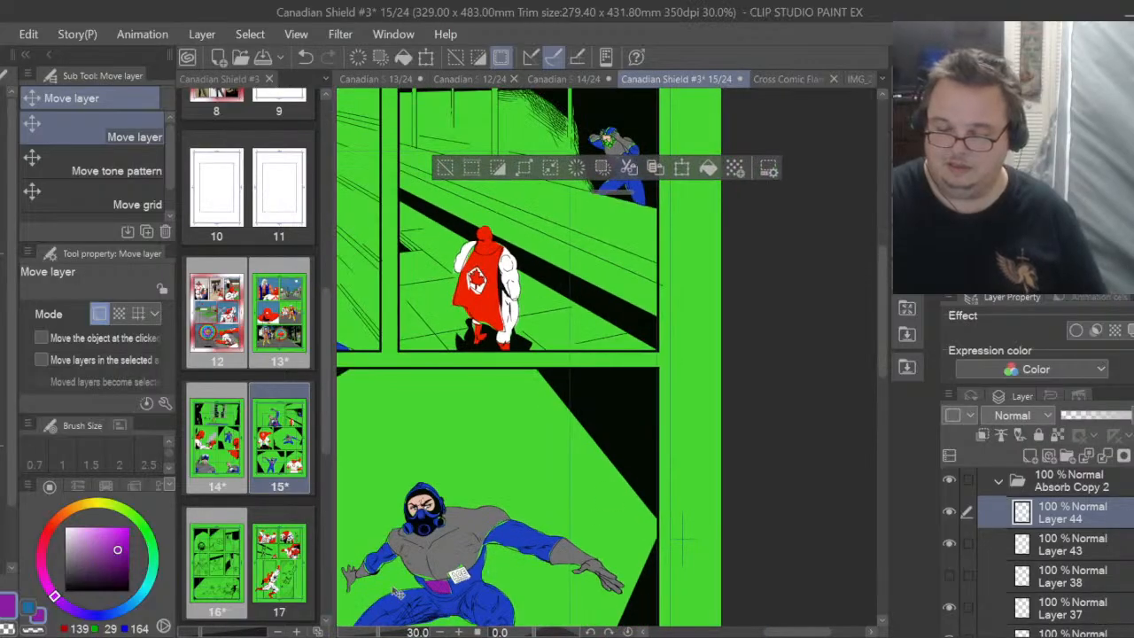
scroll(398, 593, "up", 4)
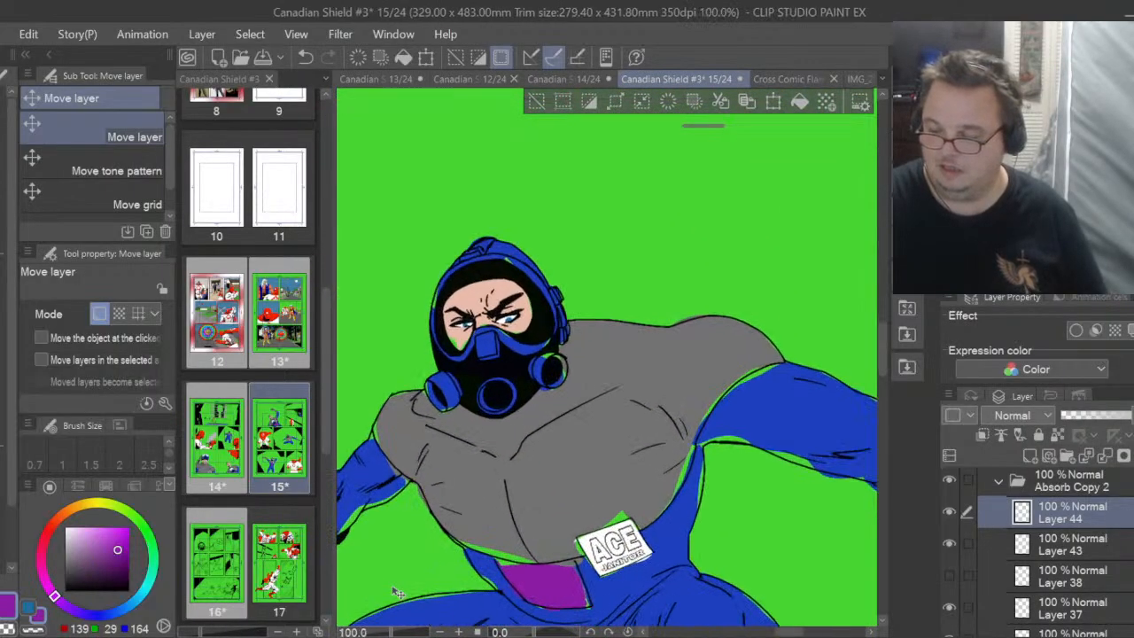
scroll(397, 592, "up", 1)
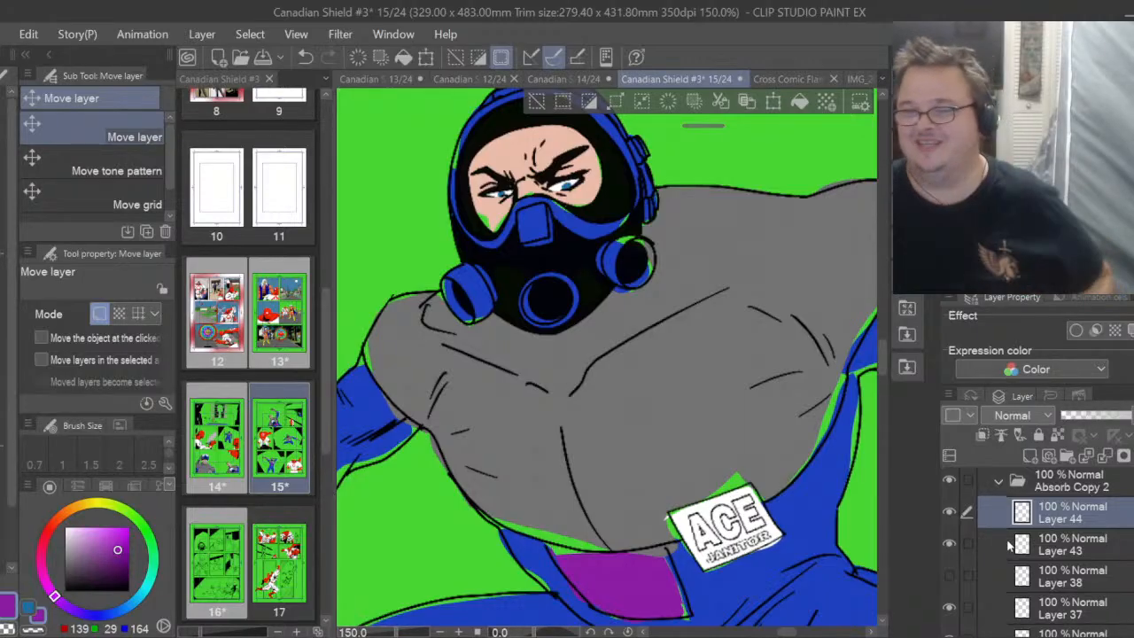
left_click(949, 513)
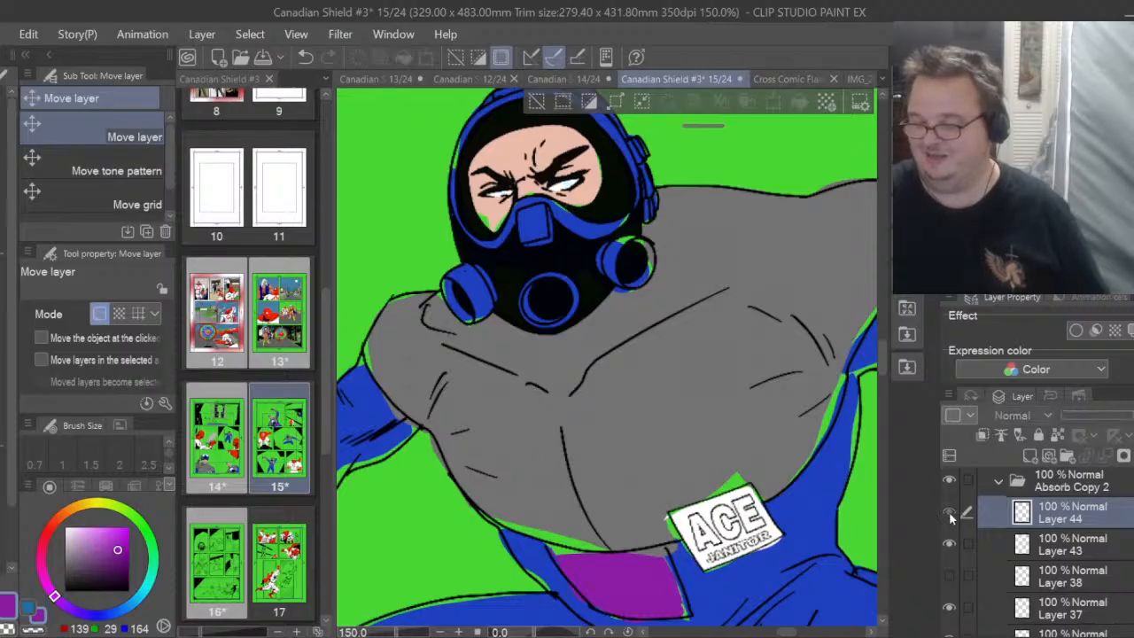
left_click(949, 514)
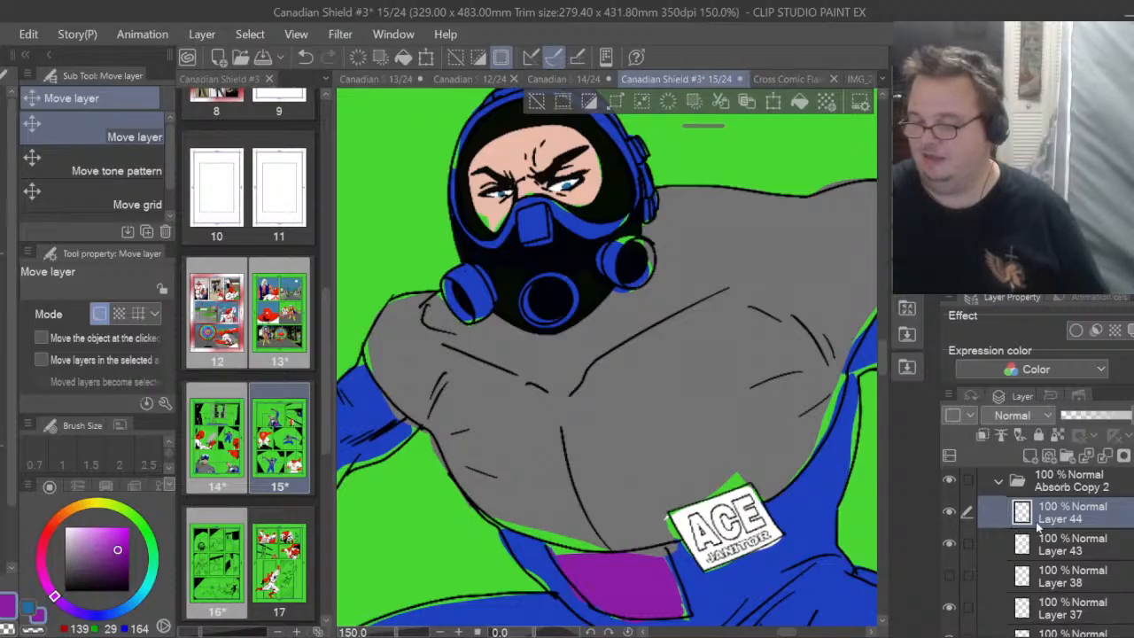
Show Layer 38 and move it to the top of the Absorb Copy 2 folder, and hide Layer 44
left_click(953, 580)
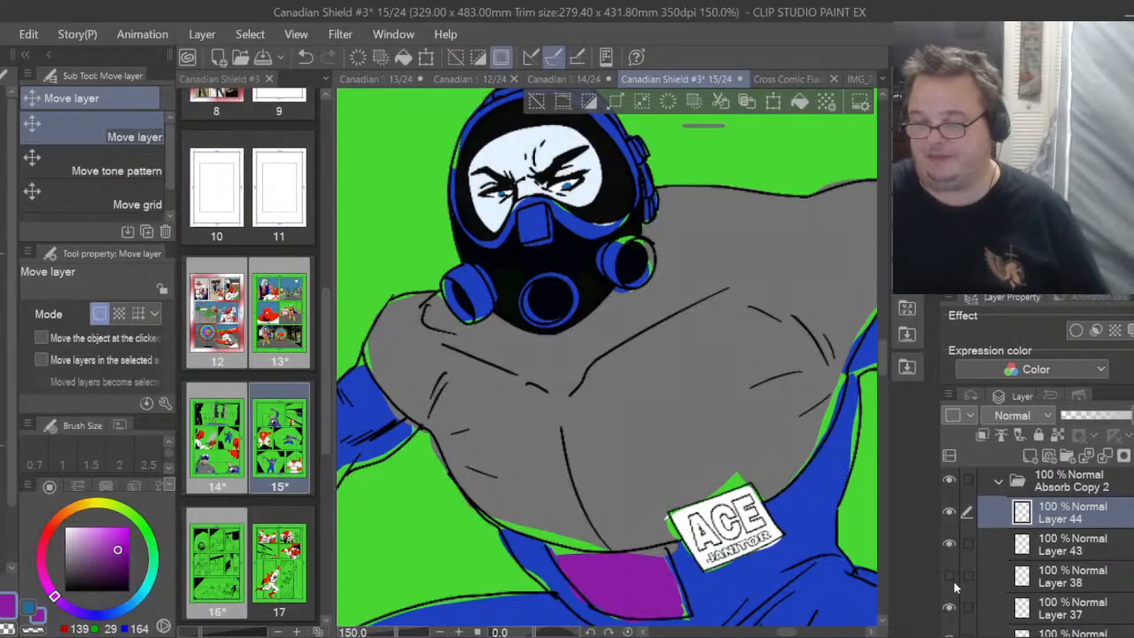
left_click(953, 580)
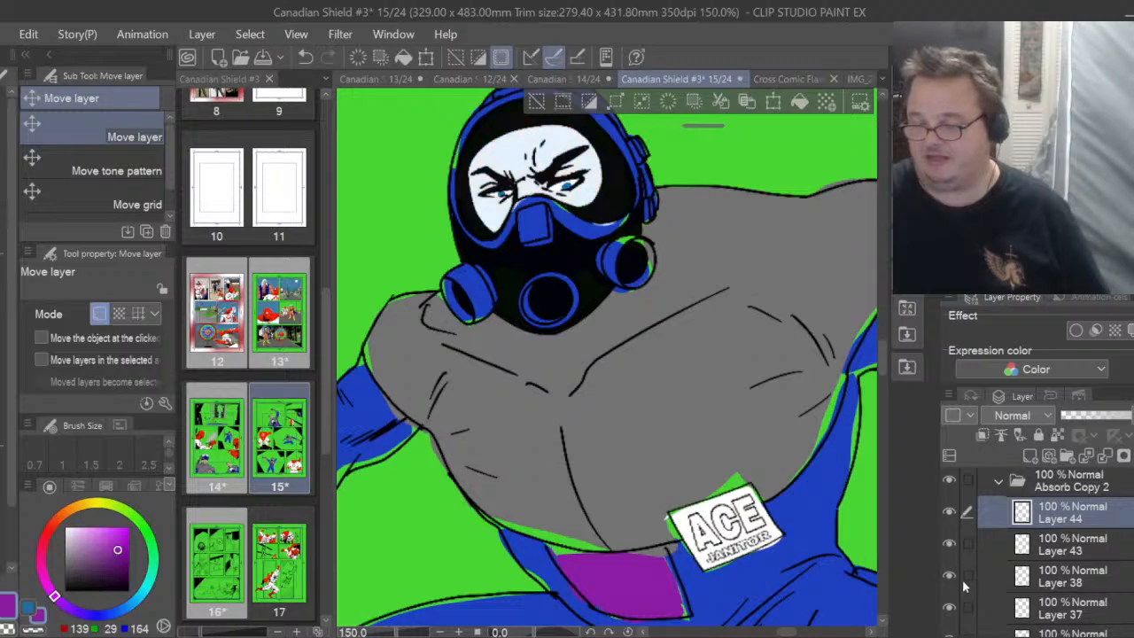
left_click(1075, 585)
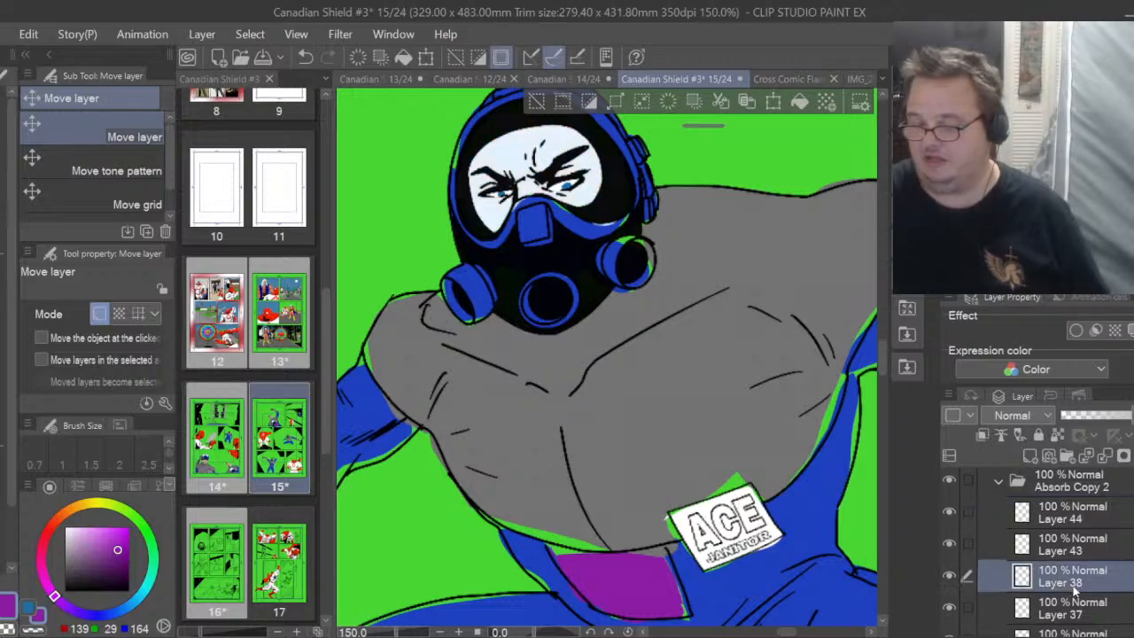
left_click_drag(1071, 574, 1061, 514)
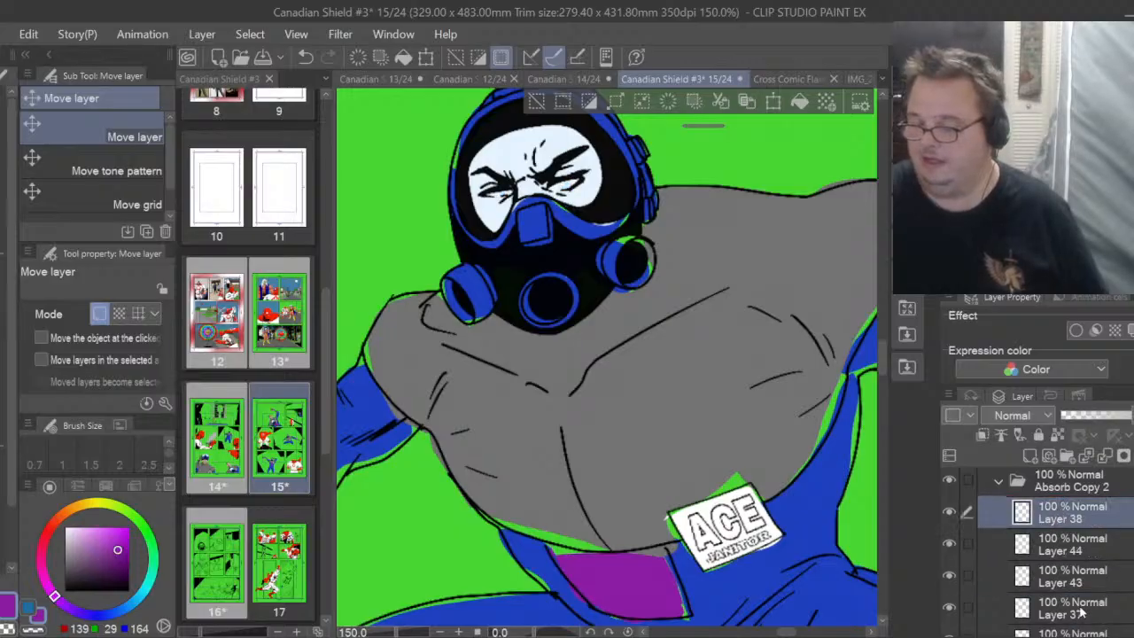
left_click(949, 546)
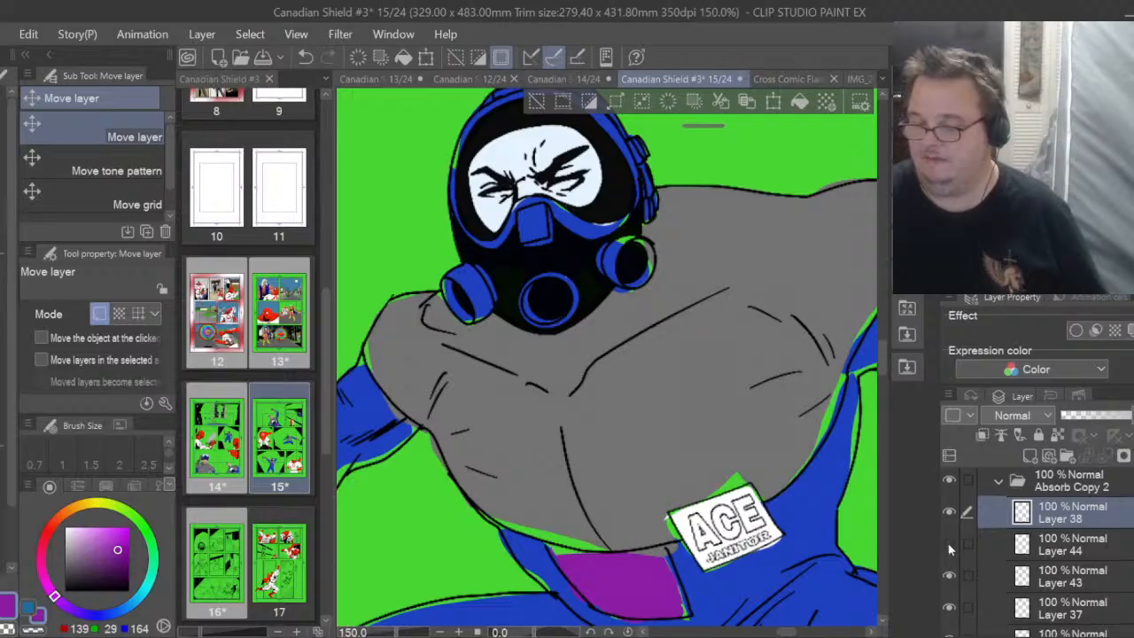
Show and select Layer 44 in Panel 4's Absorb Copy 2 folder, and switch to the Lasso fill tool
left_click(949, 546)
left_click(1039, 551)
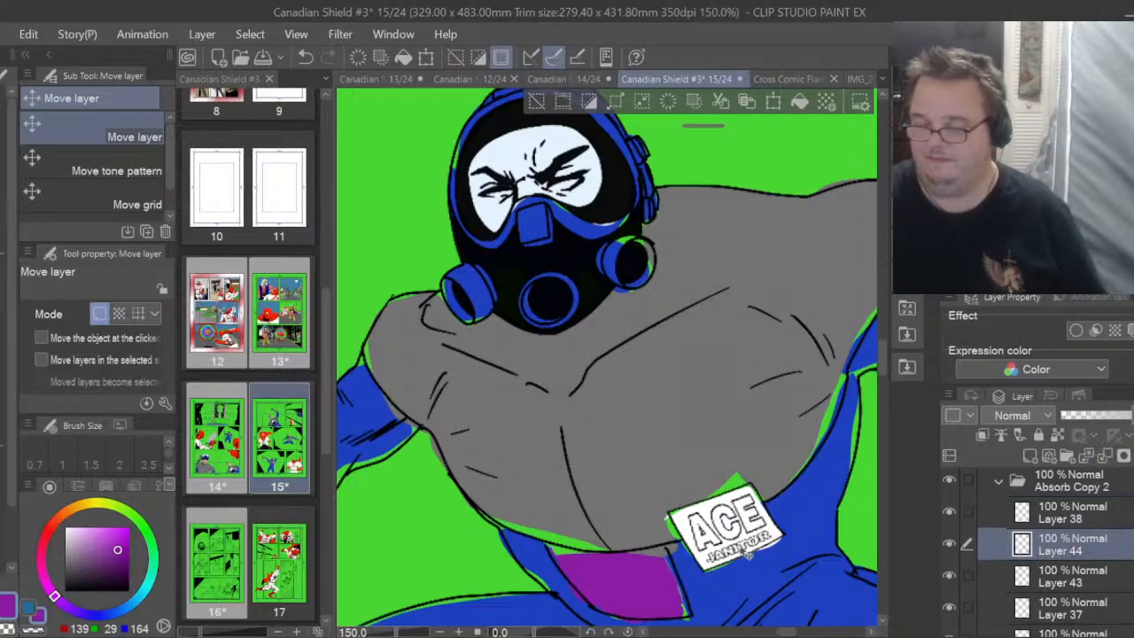
scroll(729, 546, "up", 4)
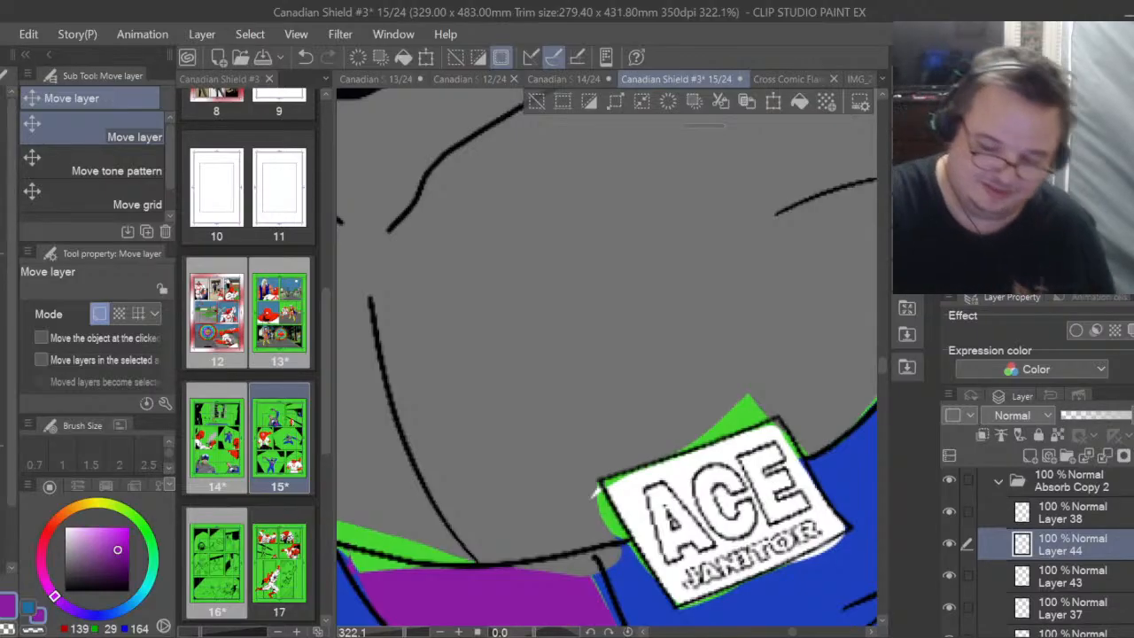
left_click(2, 500)
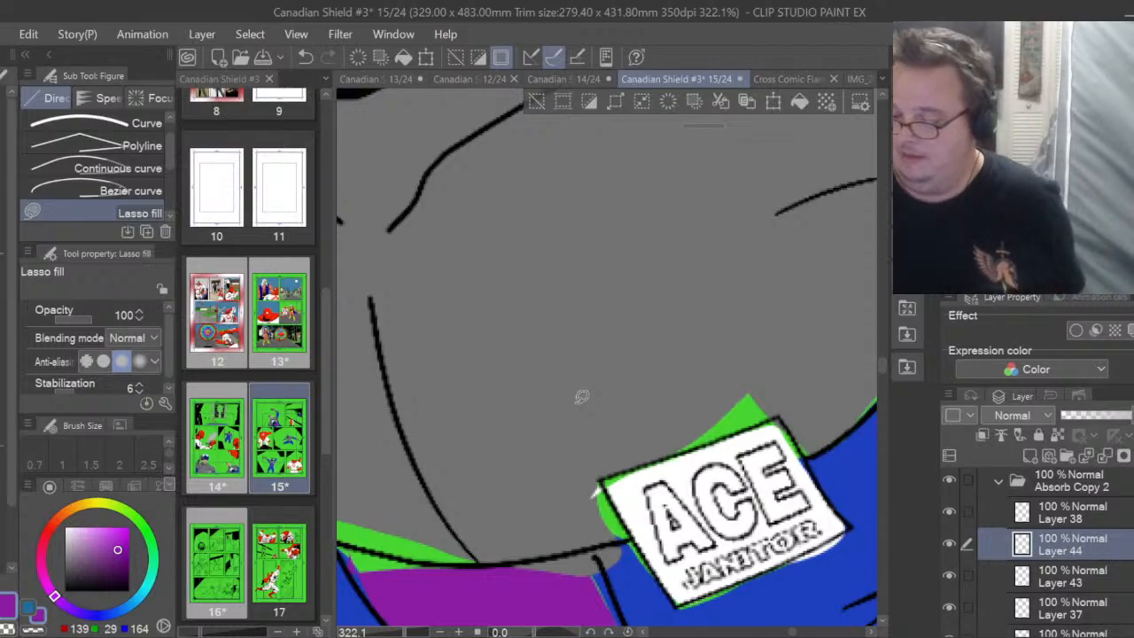
Turn Layer 37 off and back on to check it, and move Layer 44 above Layer 38 in the Absorb Copy 2 folder
scroll(1037, 549, "up", 3)
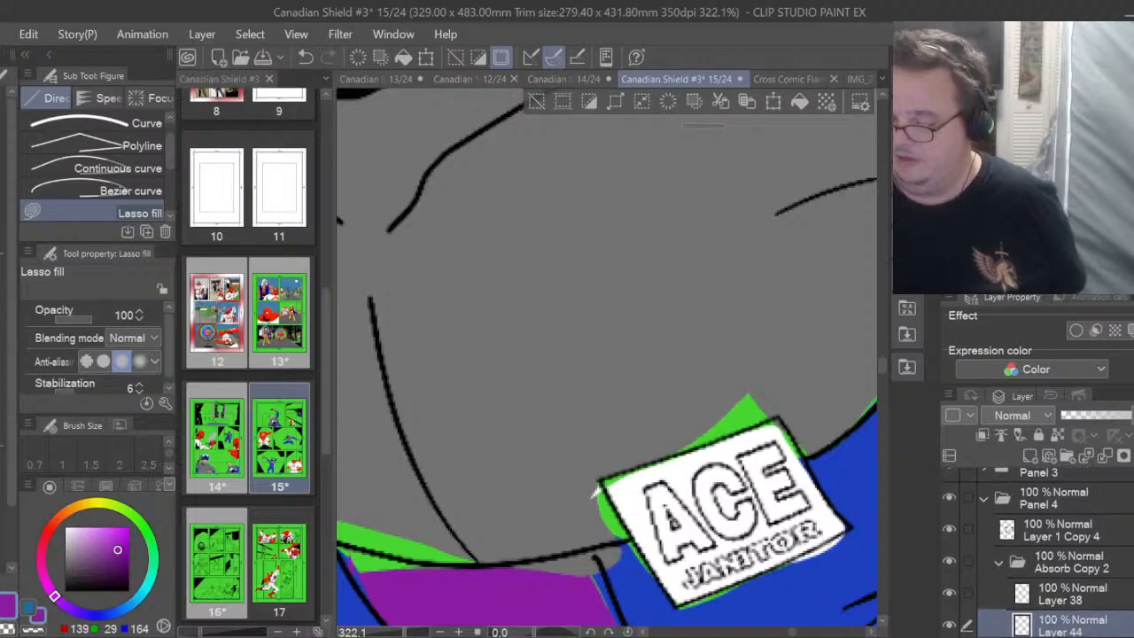
scroll(1037, 549, "up", 1)
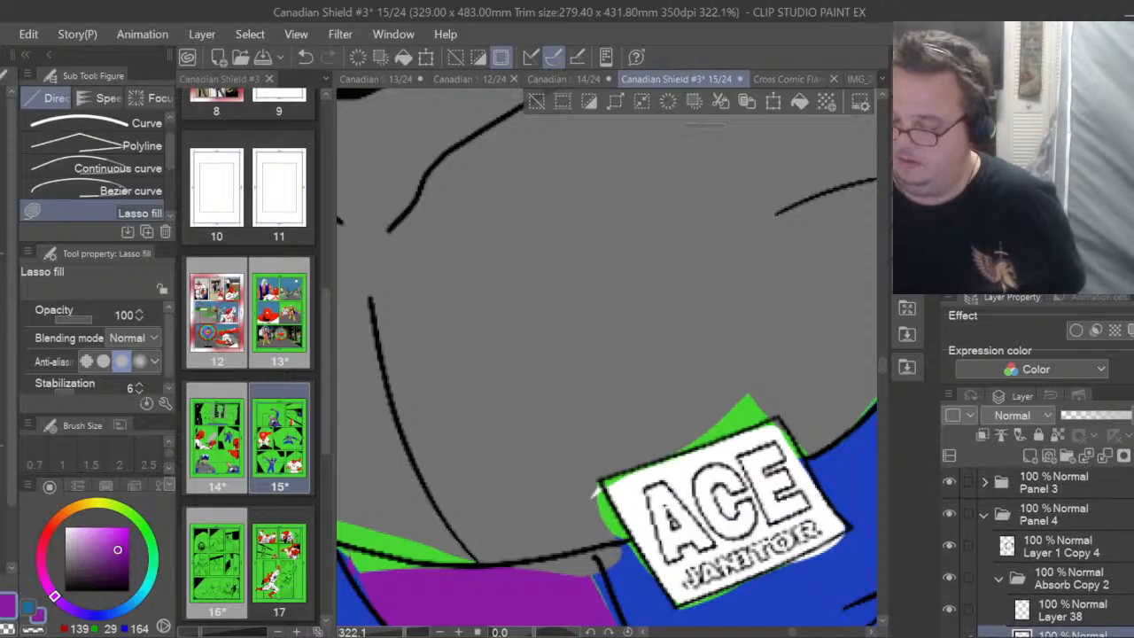
scroll(1037, 549, "down", 3)
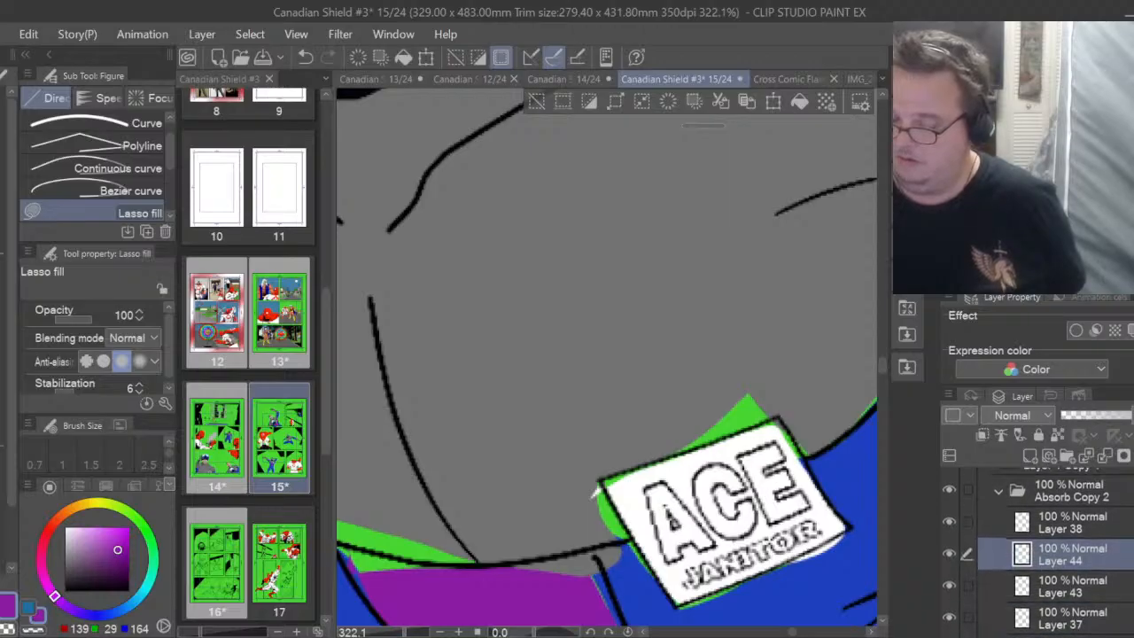
scroll(1037, 549, "up", 1)
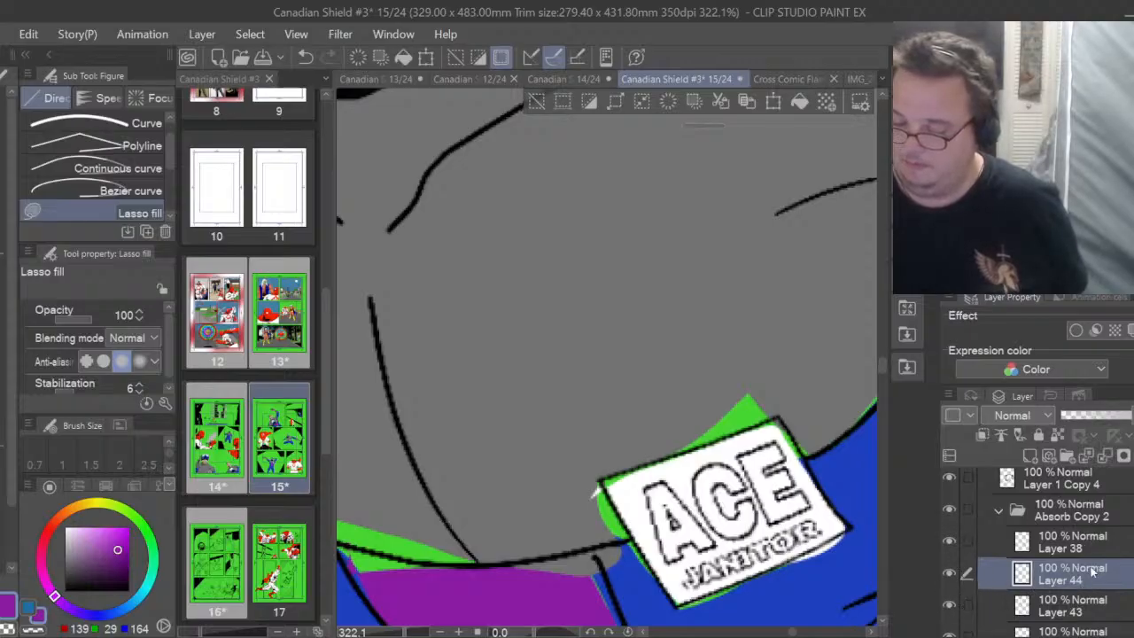
scroll(1024, 567, "down", 2)
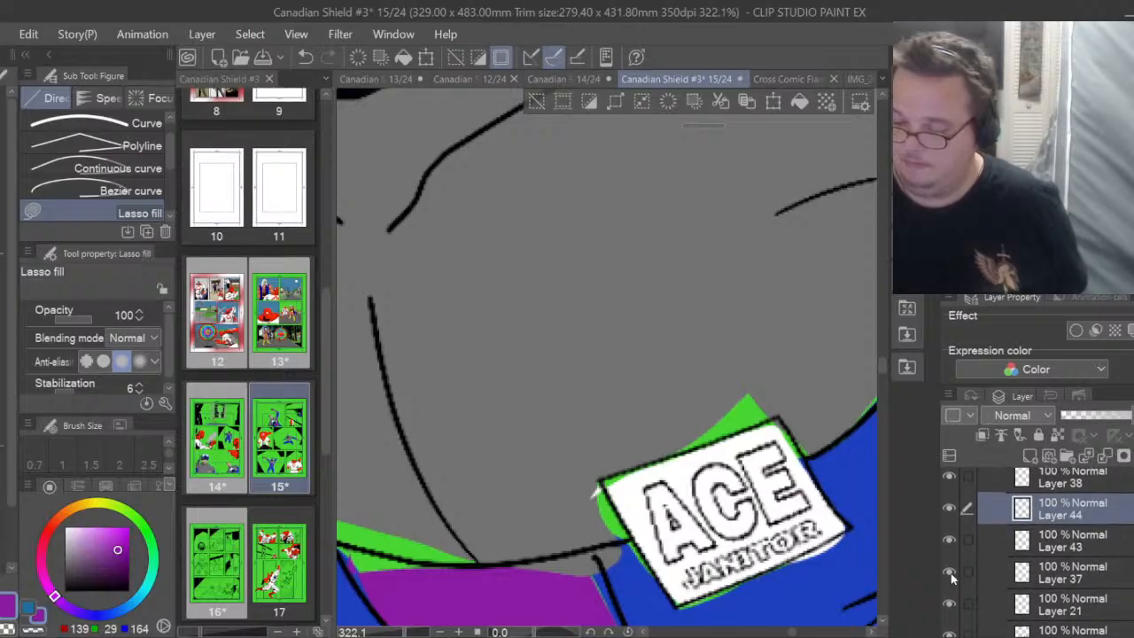
left_click(950, 573)
left_click(949, 572)
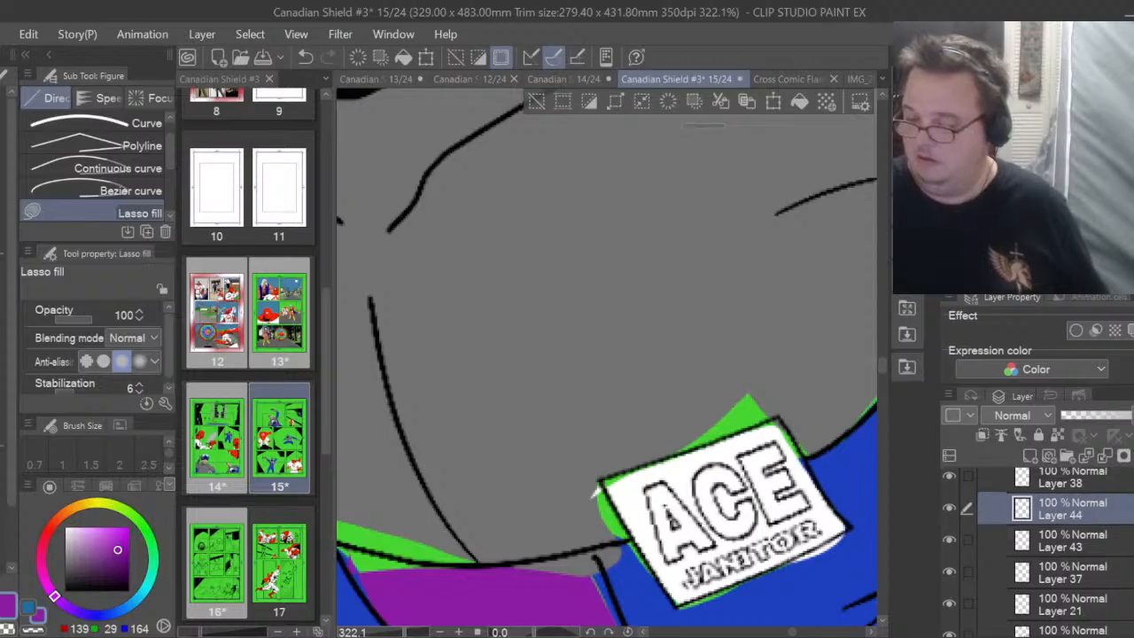
scroll(1090, 541, "up", 1)
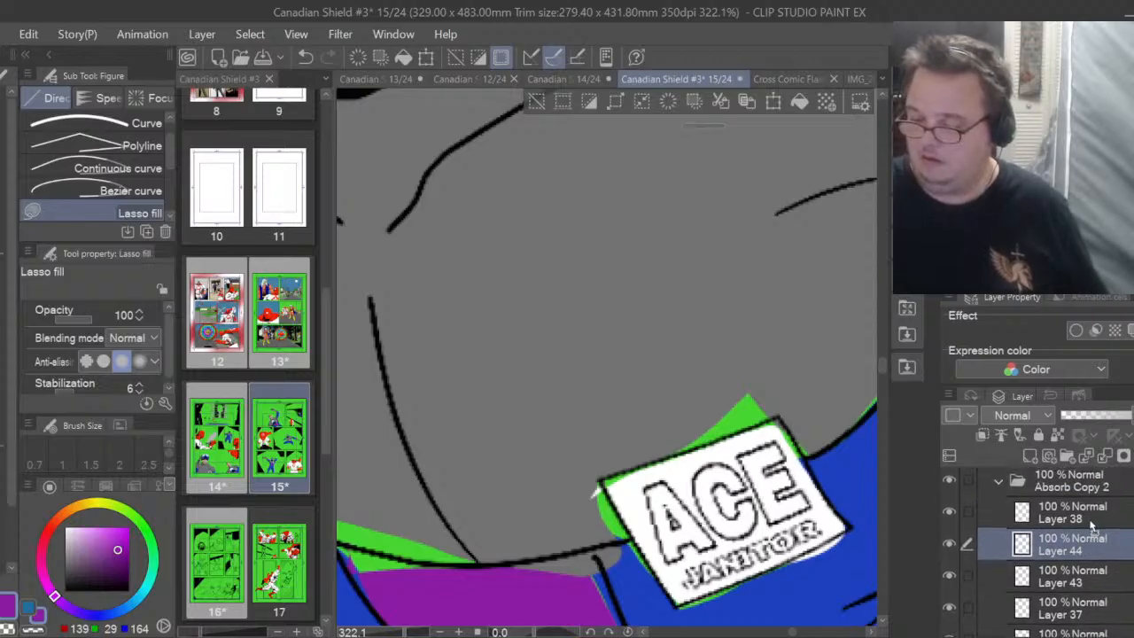
left_click_drag(1092, 526, 1092, 506)
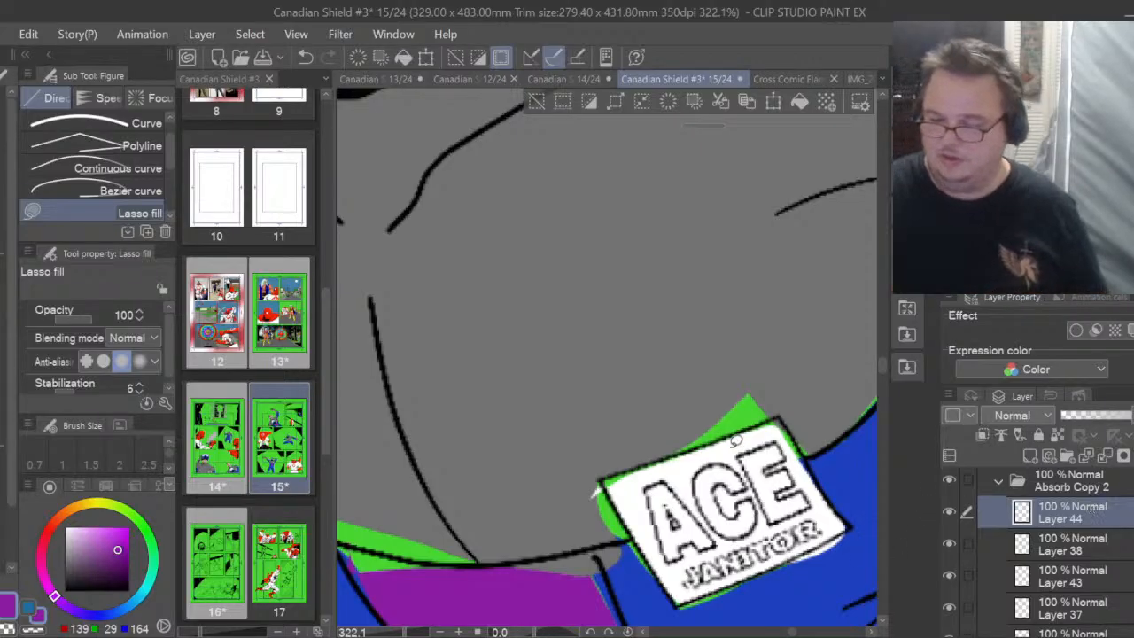
Toggle Layer 44 to check its effect on the page, clear the active selection, and leave Layer 44 shown
scroll(737, 439, "down", 8)
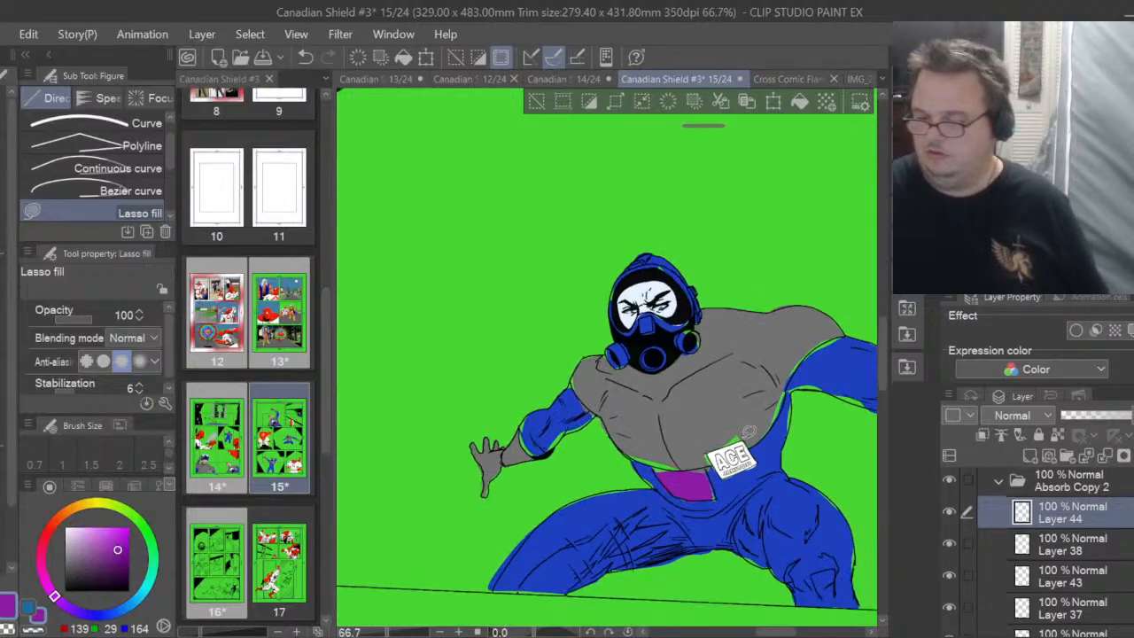
scroll(749, 432, "down", 5)
scroll(748, 432, "down", 1)
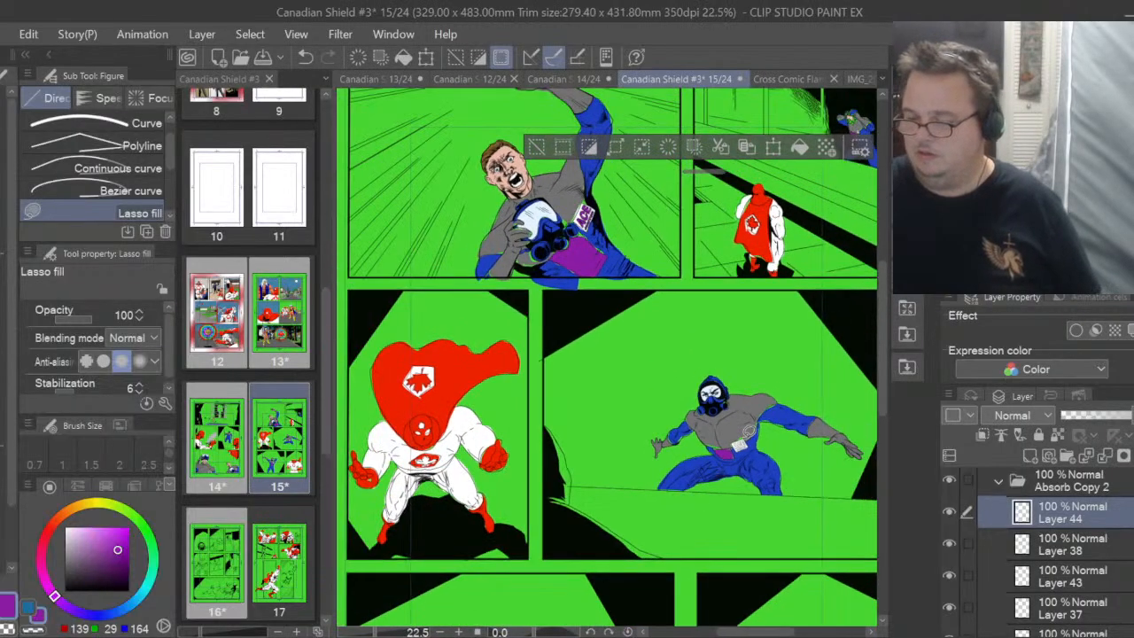
scroll(748, 431, "down", 1)
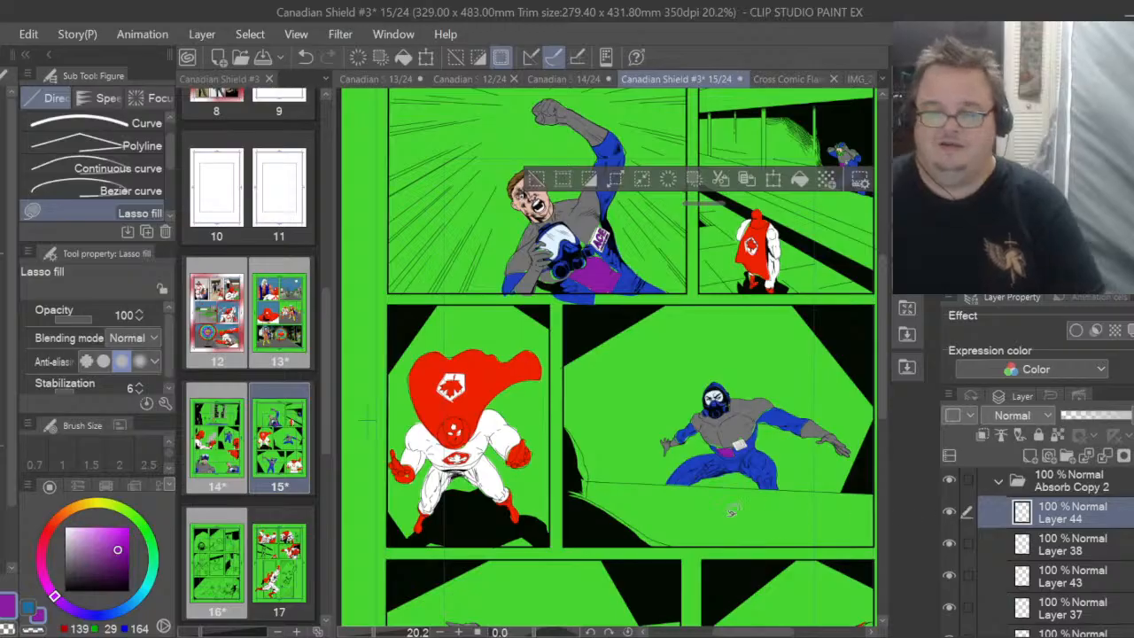
left_click(951, 514)
left_click(951, 513)
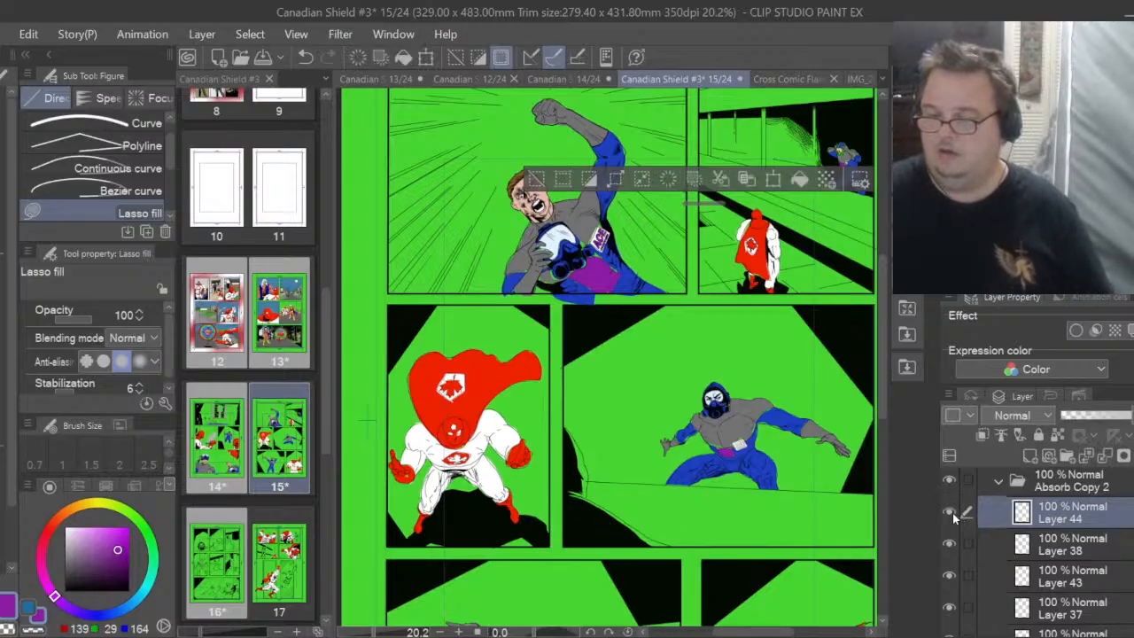
left_click(953, 513)
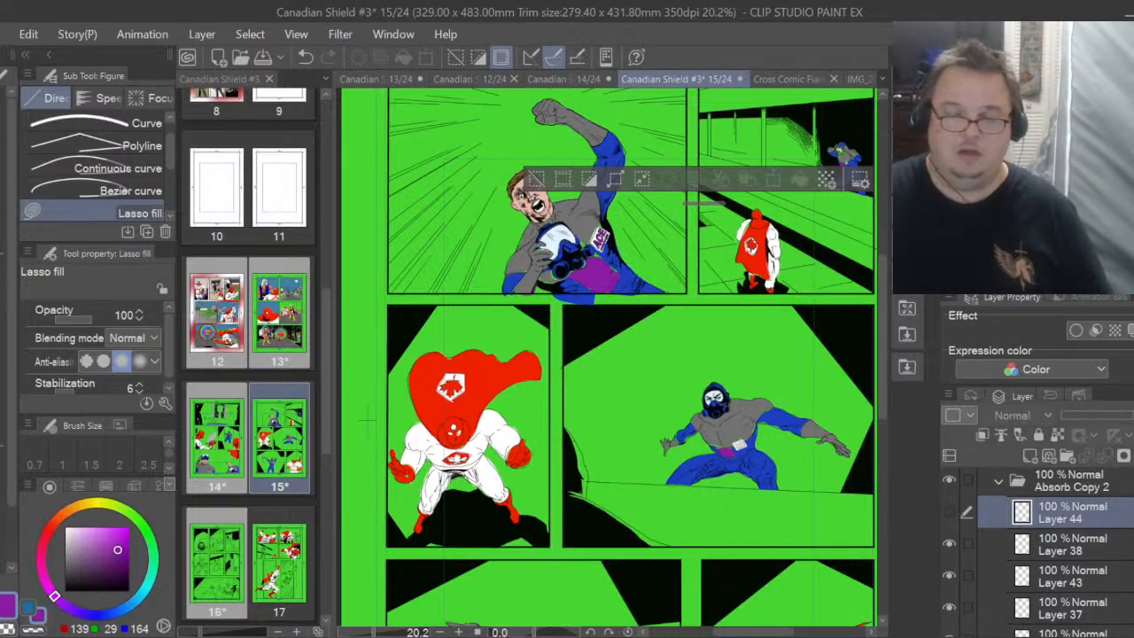
key("m")
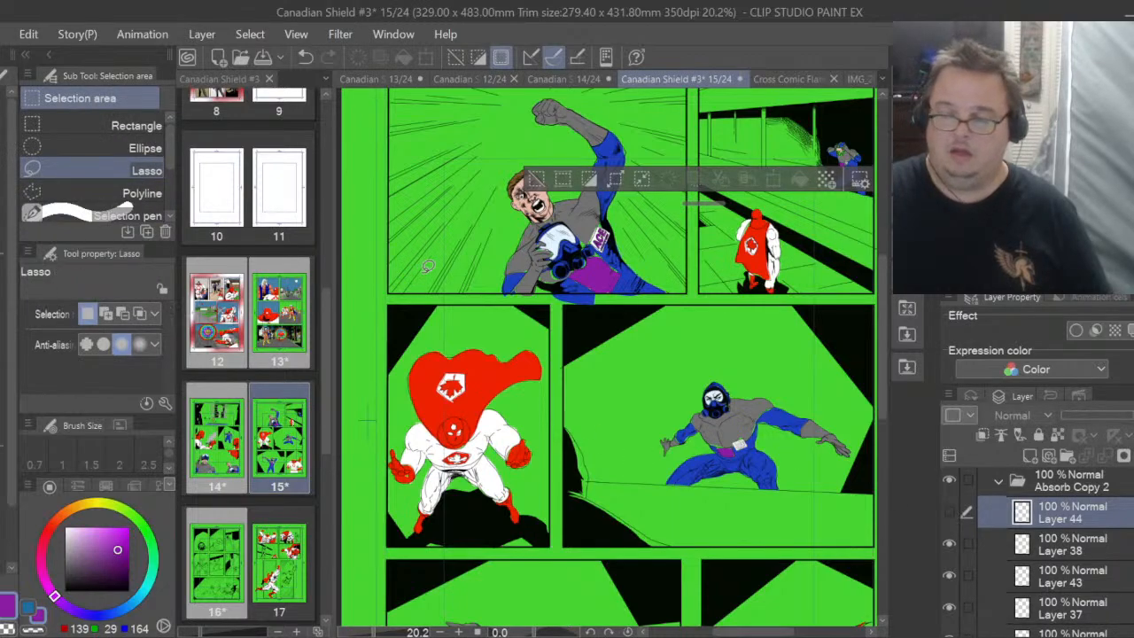
key("ctrl+d")
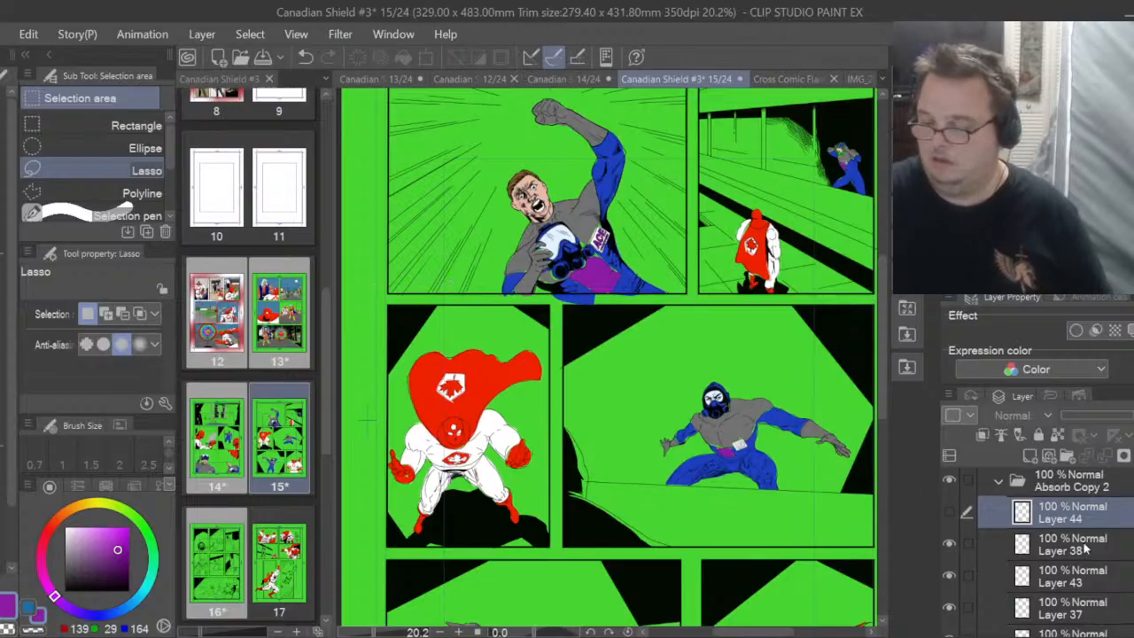
left_click(951, 511)
Fill the ACE and JANITOR lettering on the Panel 4 figure's white badge with purple using Lasso fill on Layer 44
scroll(744, 442, "up", 10)
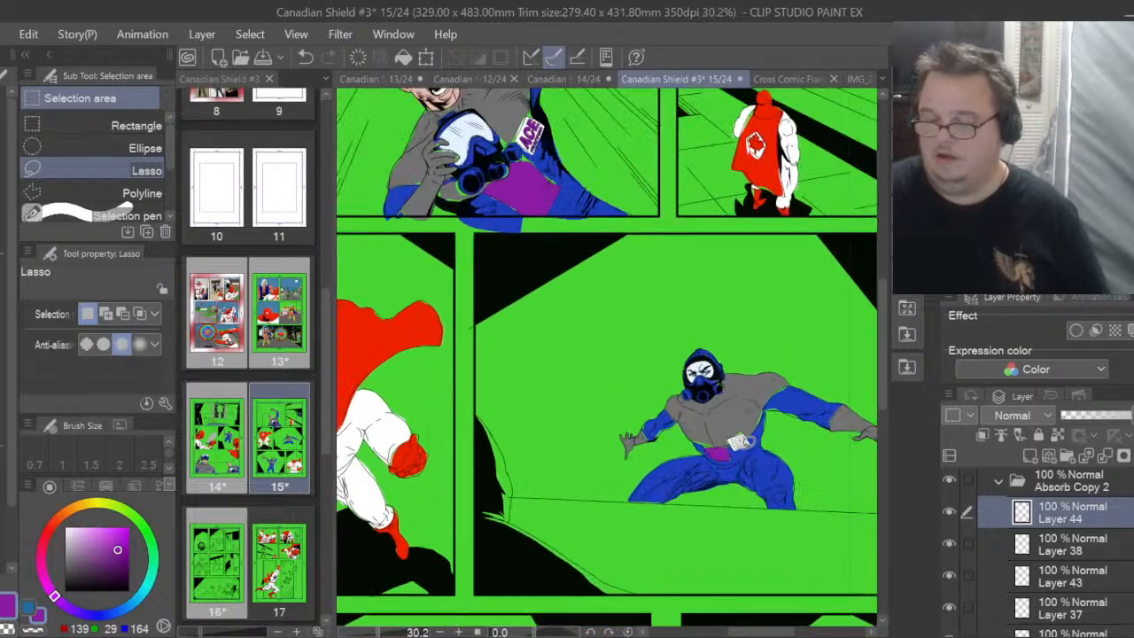
scroll(744, 442, "up", 3)
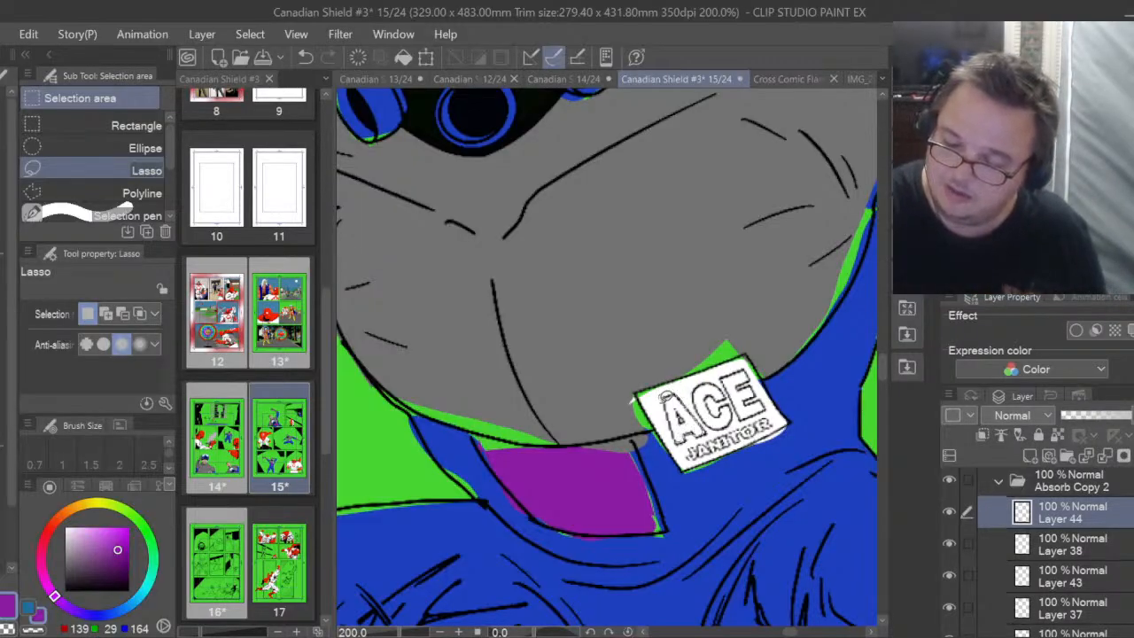
left_click_drag(665, 398, 690, 439)
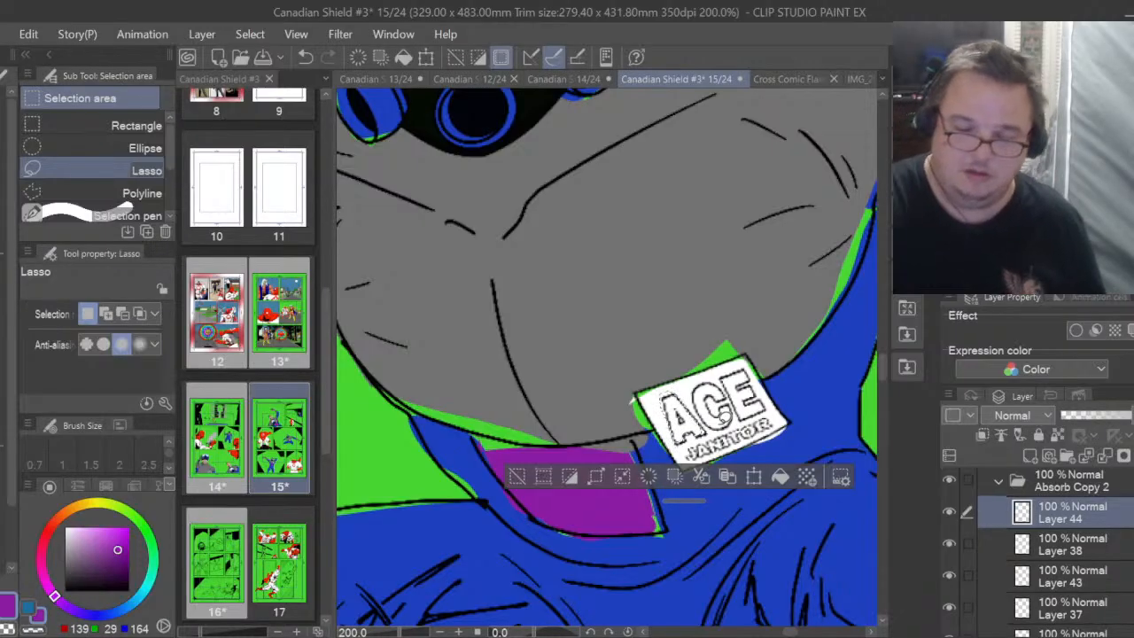
key("ctrl+d")
key("u")
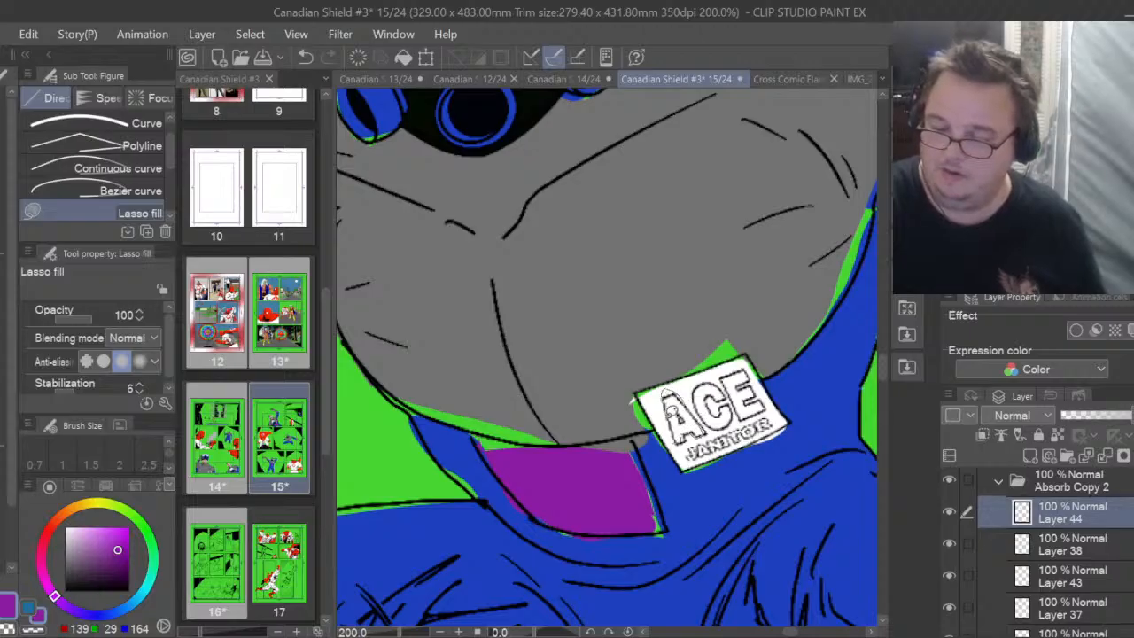
left_click_drag(666, 395, 680, 441)
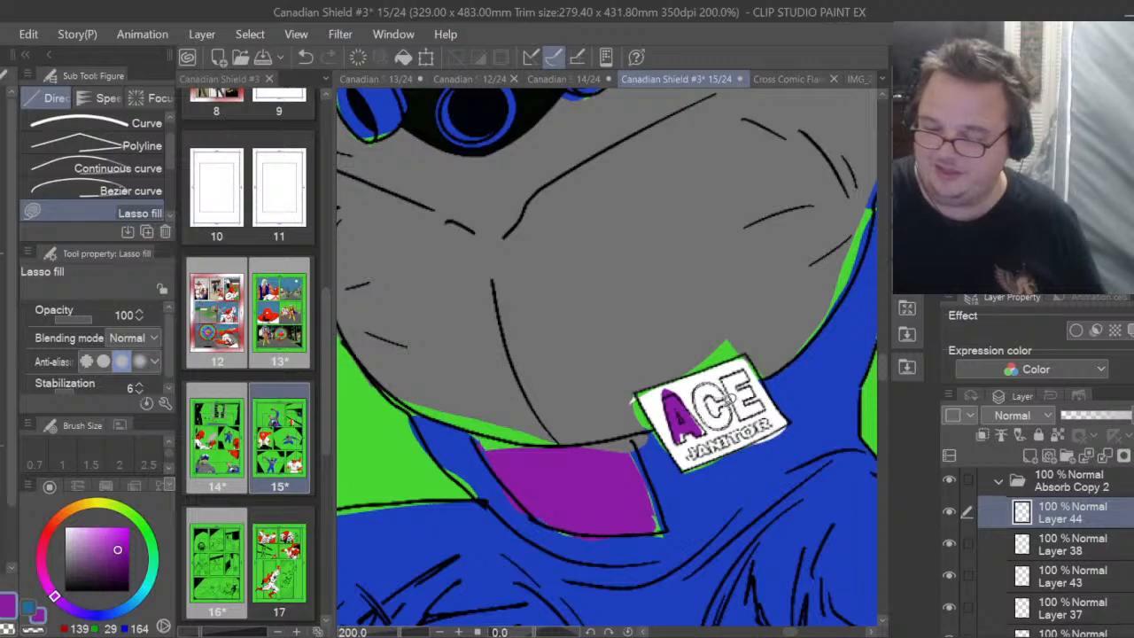
left_click_drag(705, 398, 735, 374)
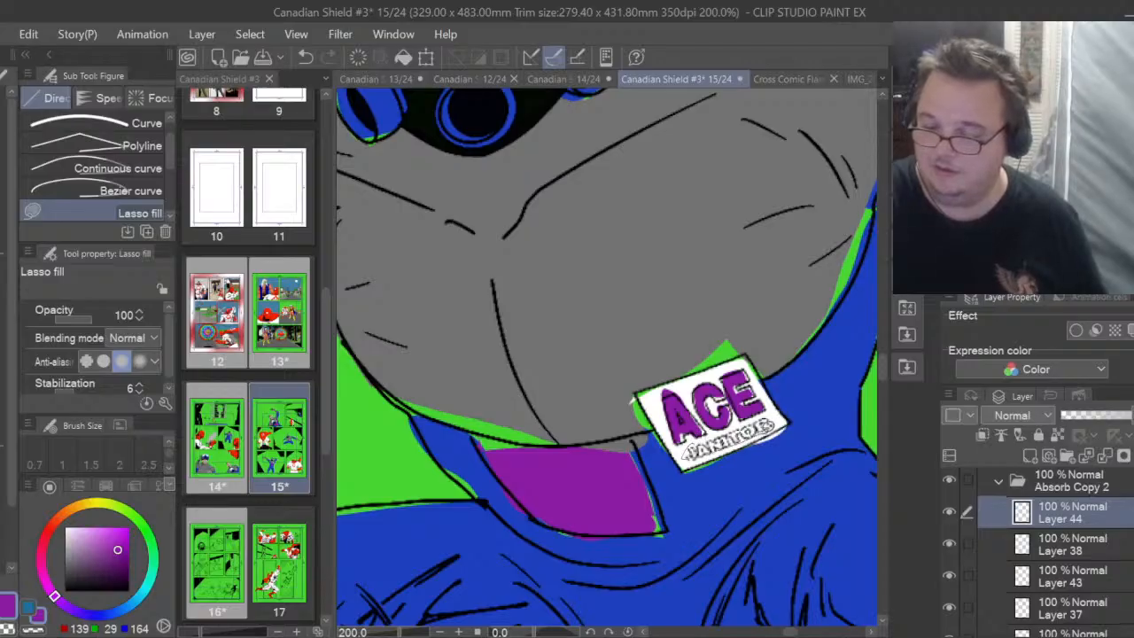
mouse_move(777, 414)
left_mouse_down()
mouse_move(700, 452)
mouse_move(709, 430)
left_mouse_up()
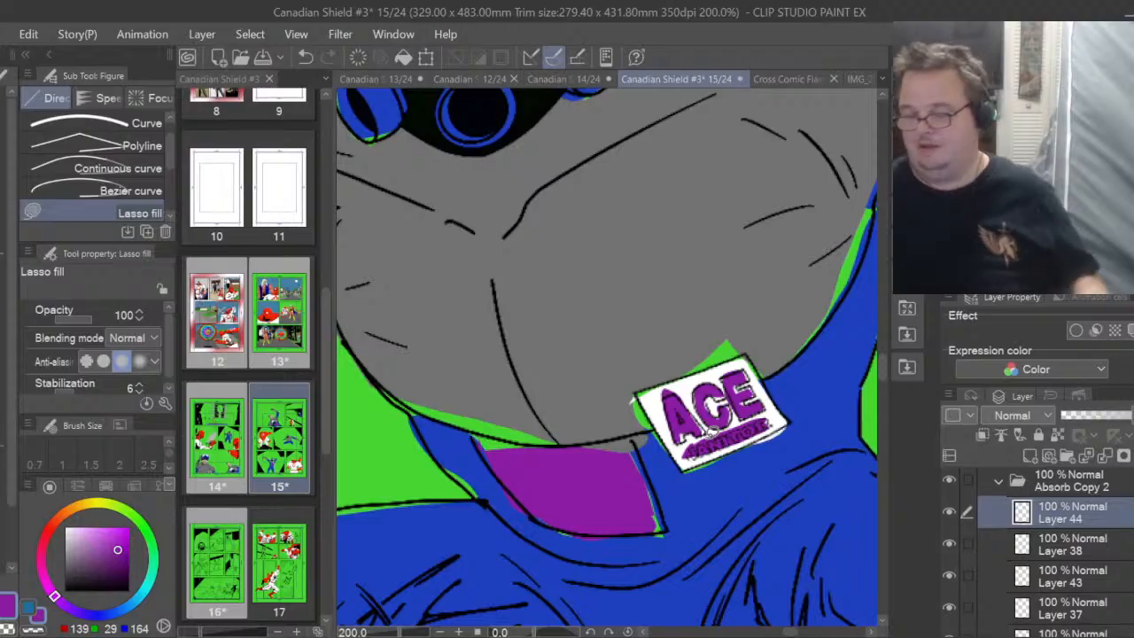
Collapse the Panel 4 folder and expand the Panel 5 folder
scroll(1055, 549, "up", 3)
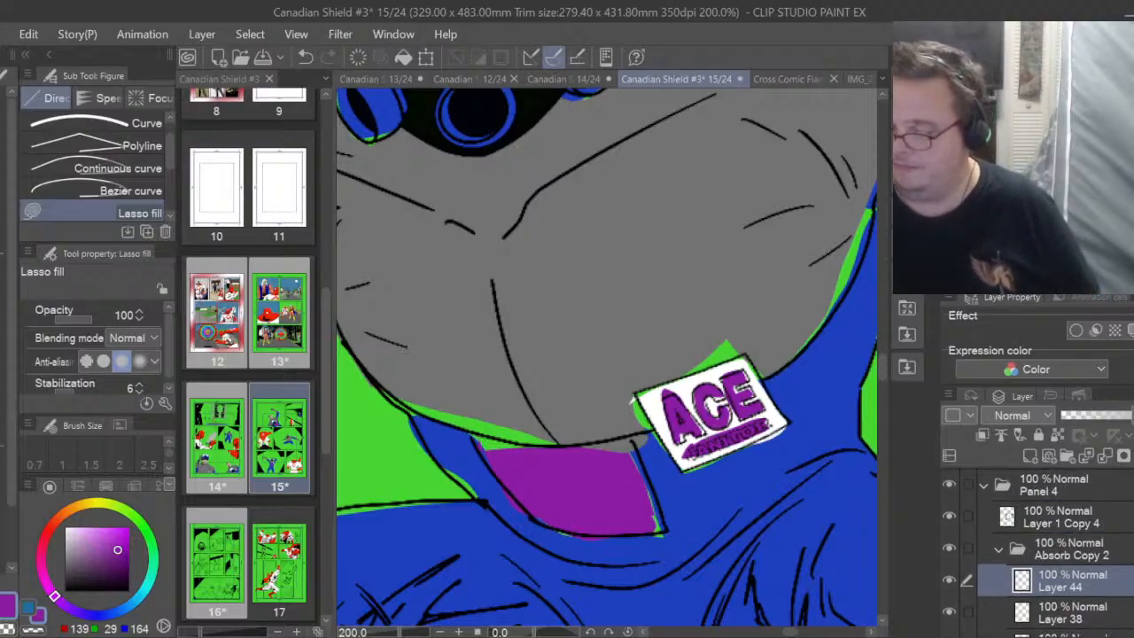
left_click(984, 506)
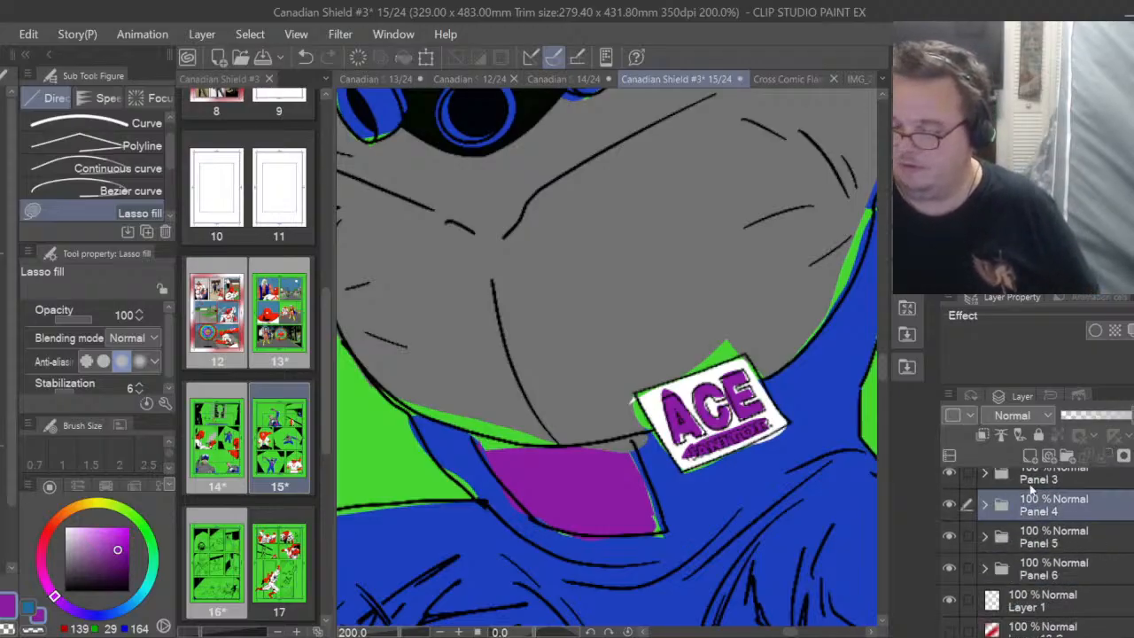
scroll(1036, 550, "down", 3)
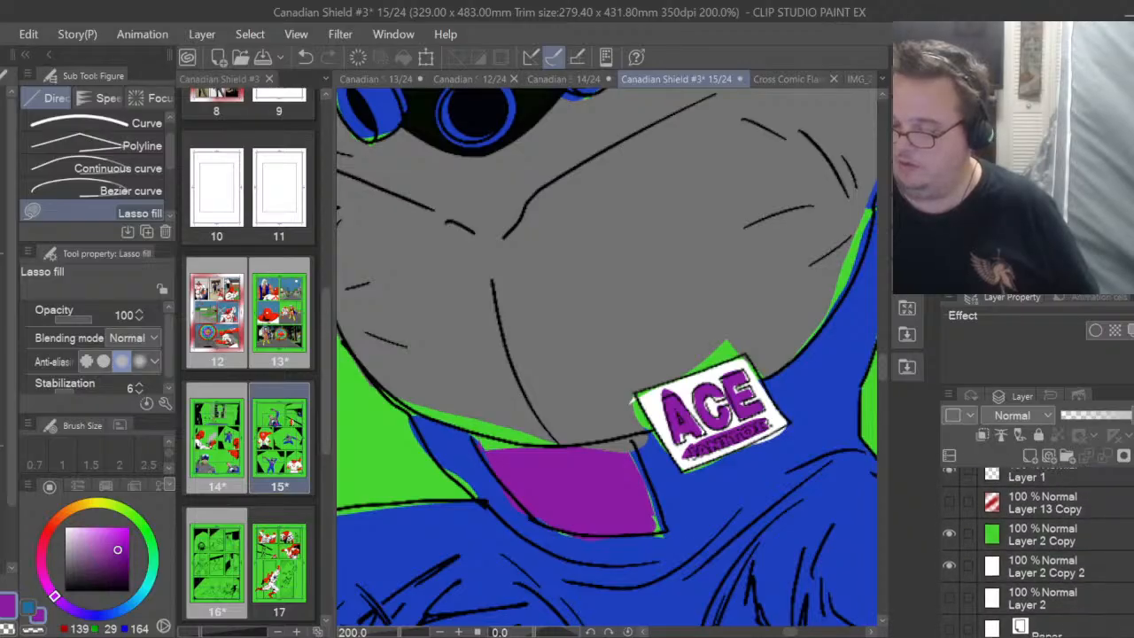
scroll(1037, 550, "up", 1)
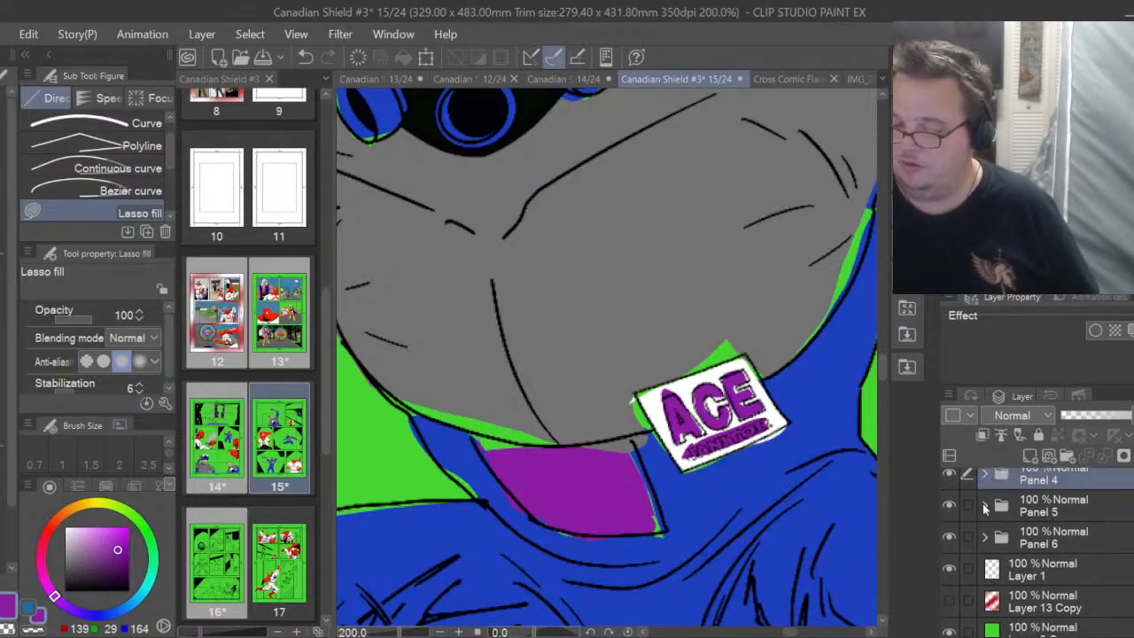
left_click(984, 506)
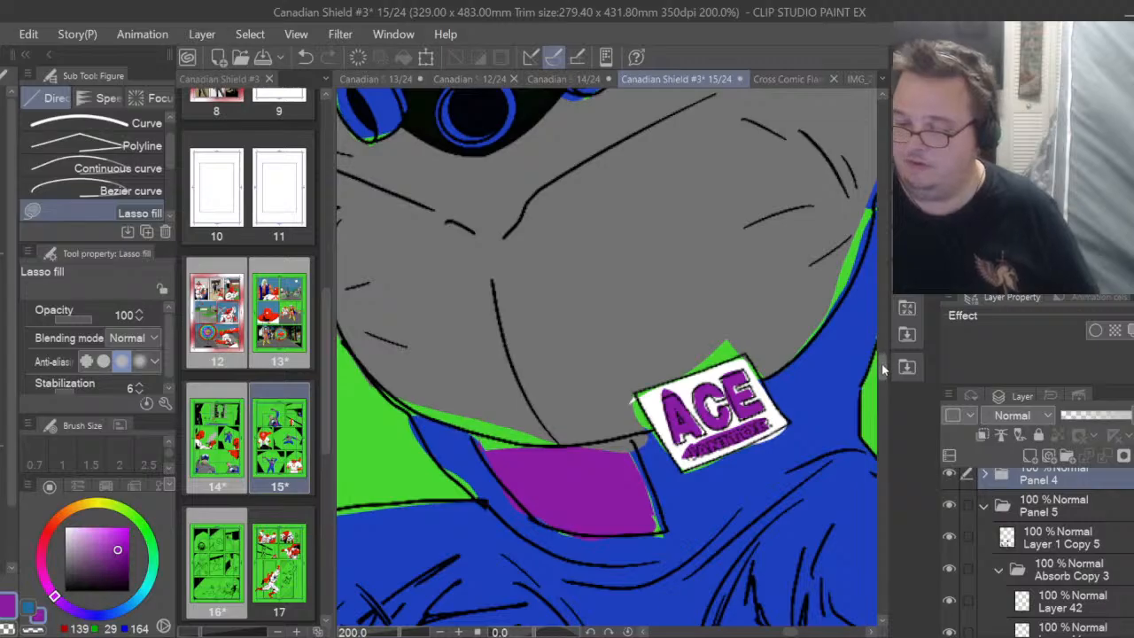
Add a new layer above Layer 42 in Panel 5's Absorb Copy 3 folder for coloring the masked figure
left_click_drag(883, 370, 894, 469)
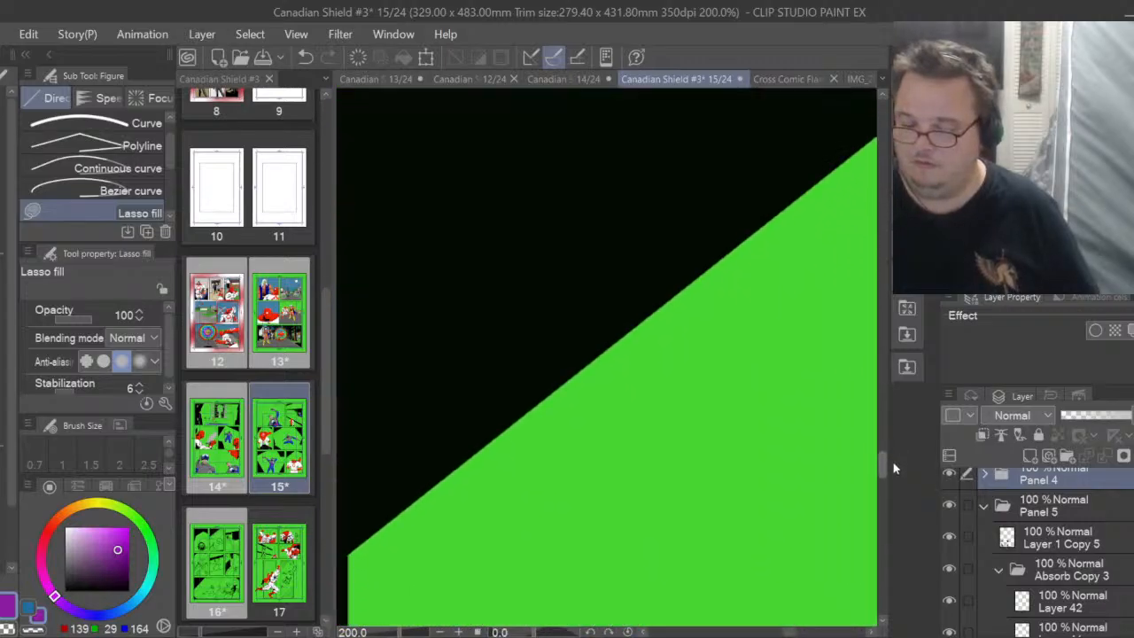
left_click_drag(792, 634, 725, 635)
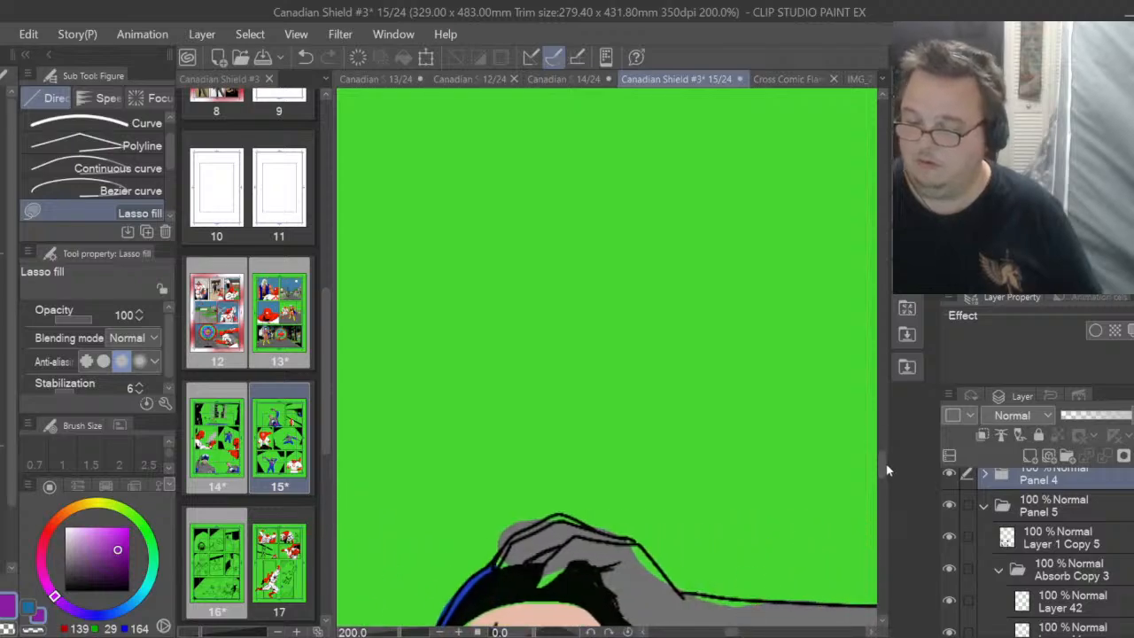
left_click_drag(883, 468, 882, 484)
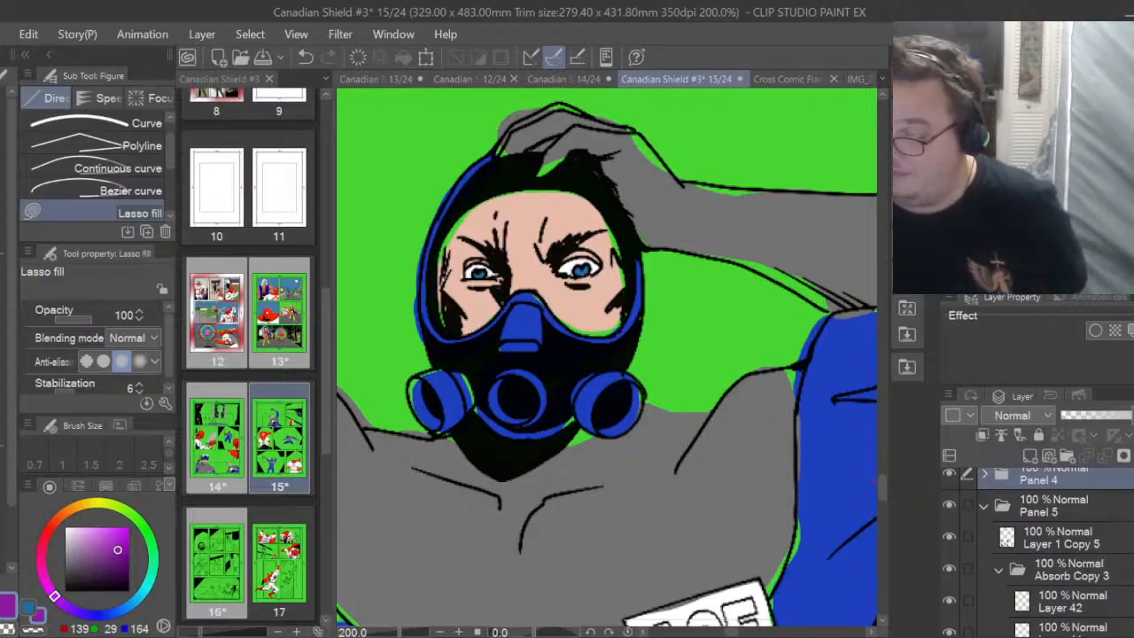
scroll(1037, 550, "down", 3)
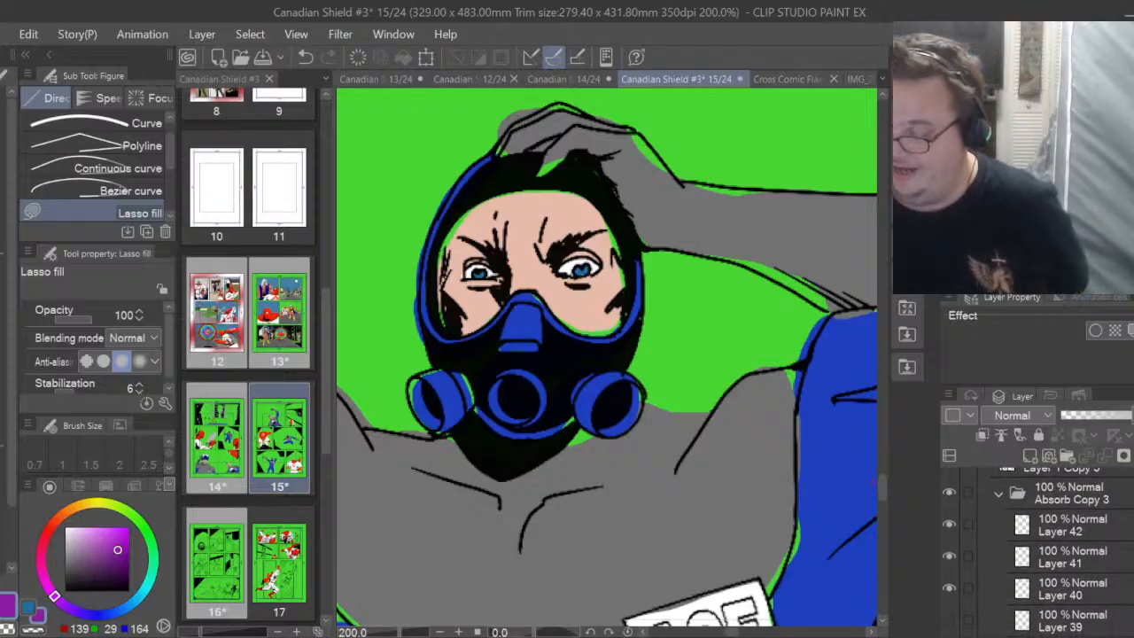
left_click(1064, 525)
left_click(1030, 455)
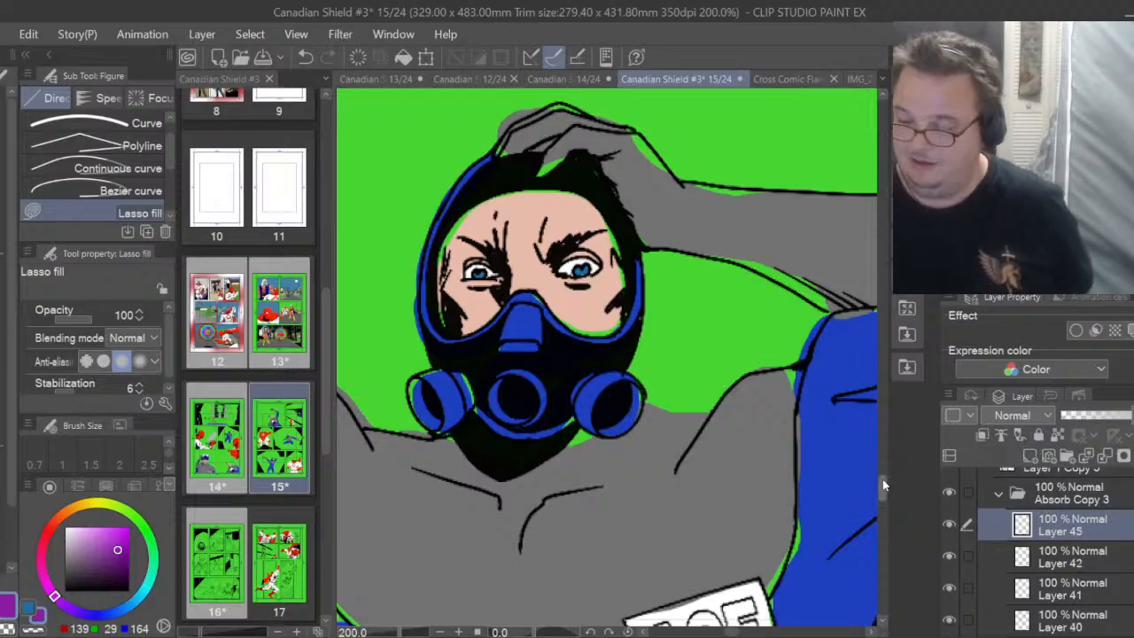
Fill the ACE and JANITOR lettering on the Panel 5 figure's white badge with purple using Lasso fill on Layer 45
scroll(883, 485, "down", 5)
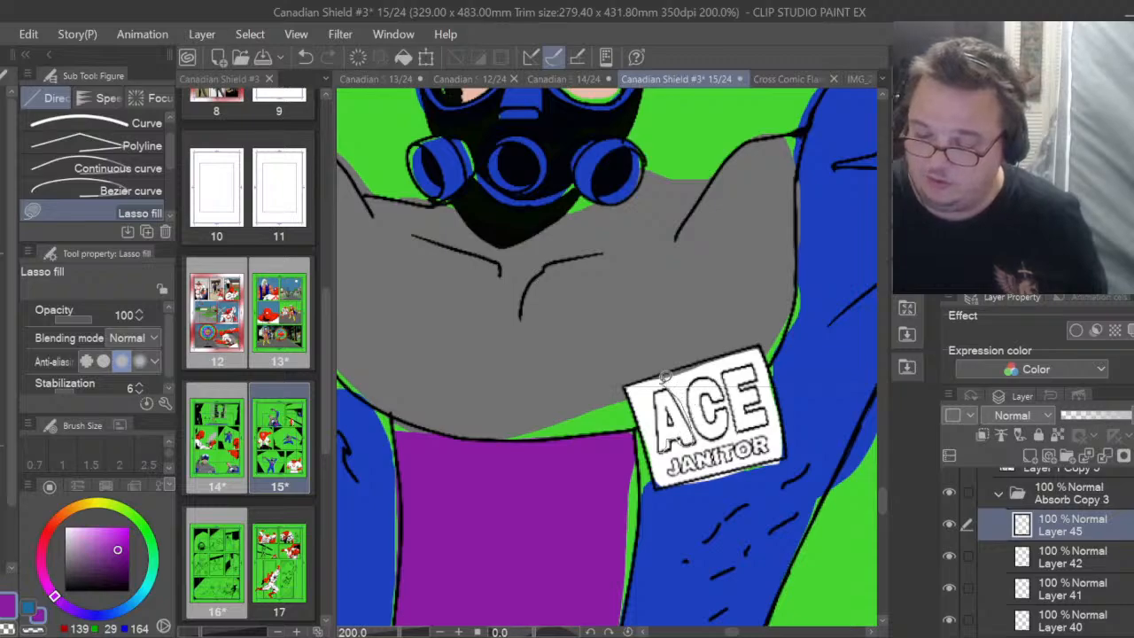
mouse_move(665, 377)
left_mouse_down()
mouse_move(658, 436)
mouse_move(682, 388)
mouse_move(733, 423)
mouse_move(702, 422)
mouse_move(700, 371)
mouse_move(726, 382)
mouse_move(708, 400)
mouse_move(722, 415)
left_mouse_up()
mouse_move(746, 363)
left_mouse_down()
mouse_move(732, 381)
mouse_move(753, 429)
mouse_move(774, 409)
mouse_move(753, 401)
mouse_move(763, 388)
mouse_move(747, 381)
mouse_move(753, 365)
mouse_move(718, 365)
left_mouse_up()
mouse_move(694, 440)
left_mouse_down()
mouse_move(669, 464)
mouse_move(698, 447)
mouse_move(775, 438)
mouse_move(754, 428)
mouse_move(699, 448)
left_mouse_up()
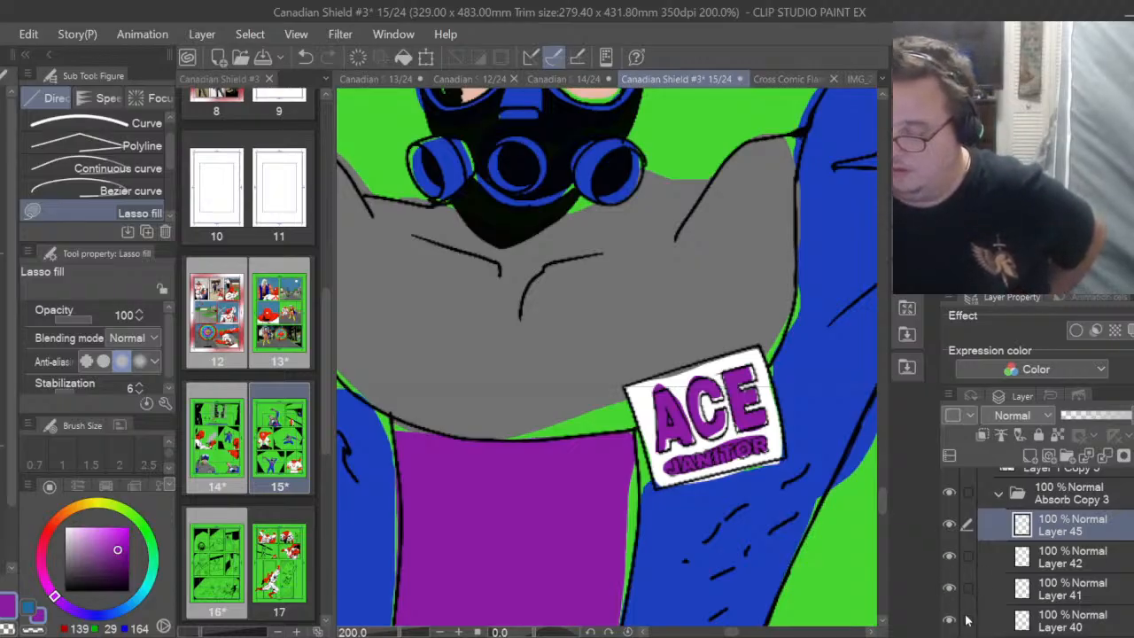
Move Layer 39 to the top of Panel 5's Absorb Copy 3 folder, above Layer 45
scroll(970, 579, "down", 3)
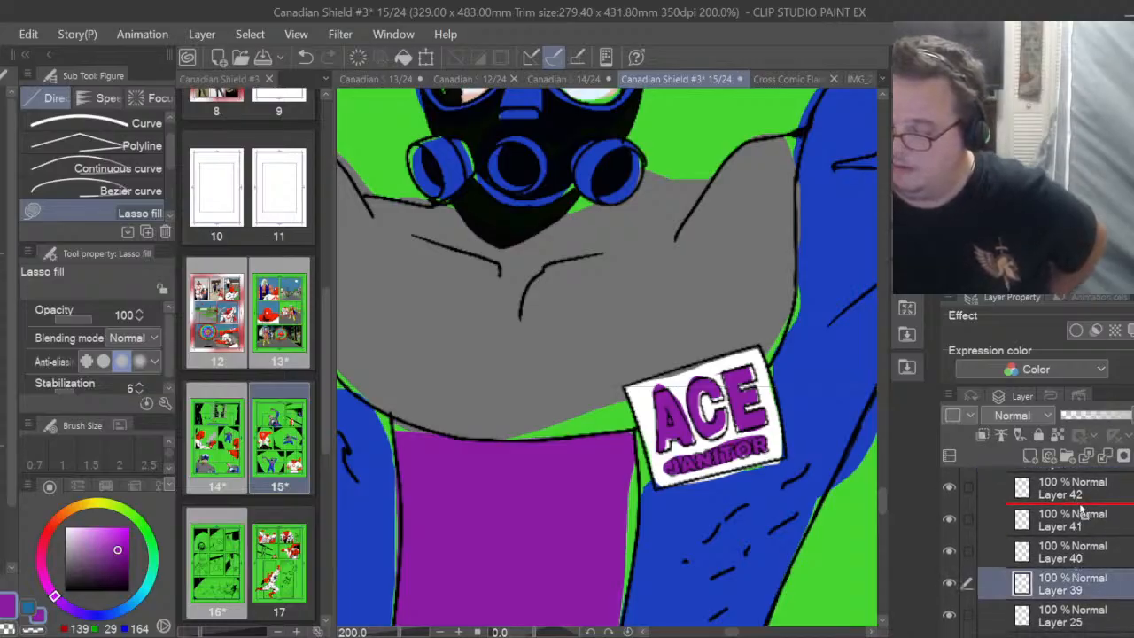
scroll(1081, 541, "up", 3)
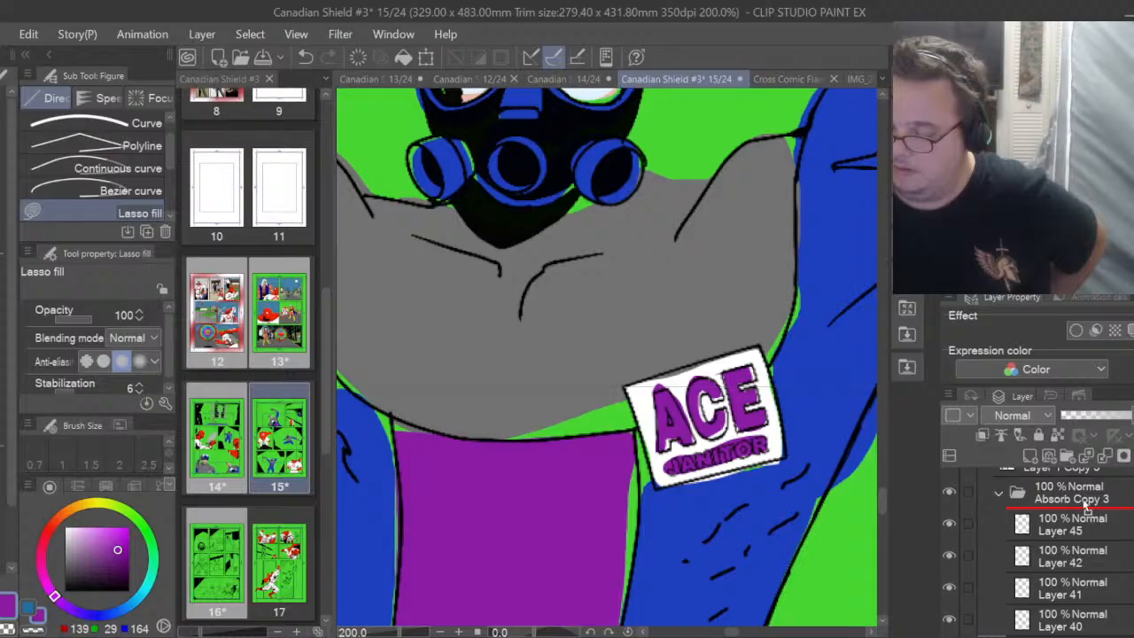
scroll(1086, 508, "up", 1)
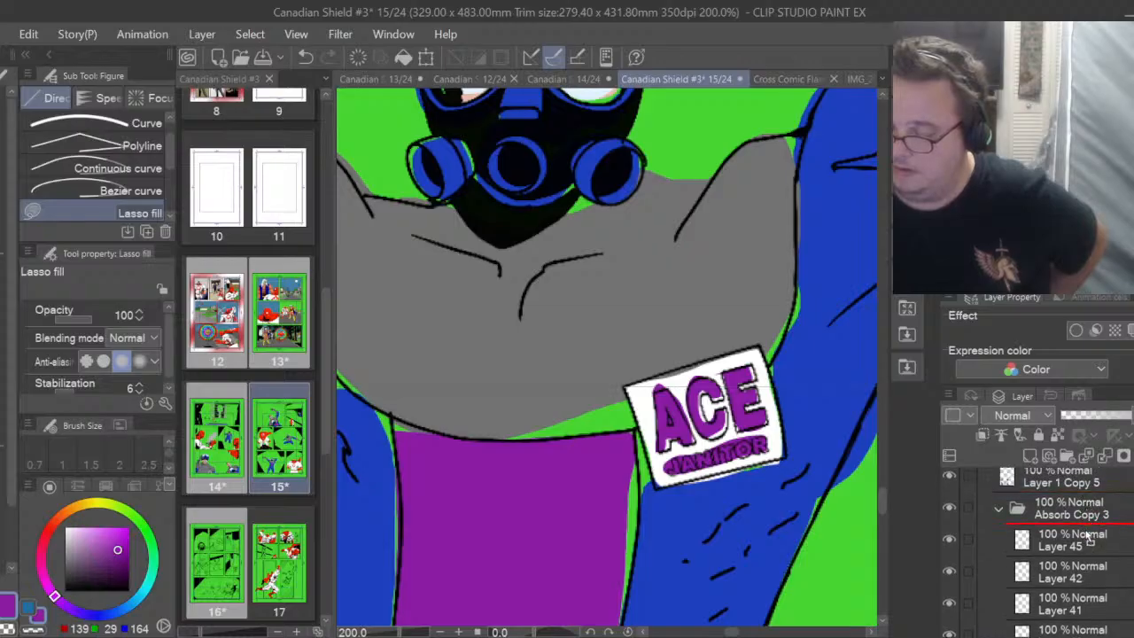
left_click_drag(1087, 536, 1077, 558)
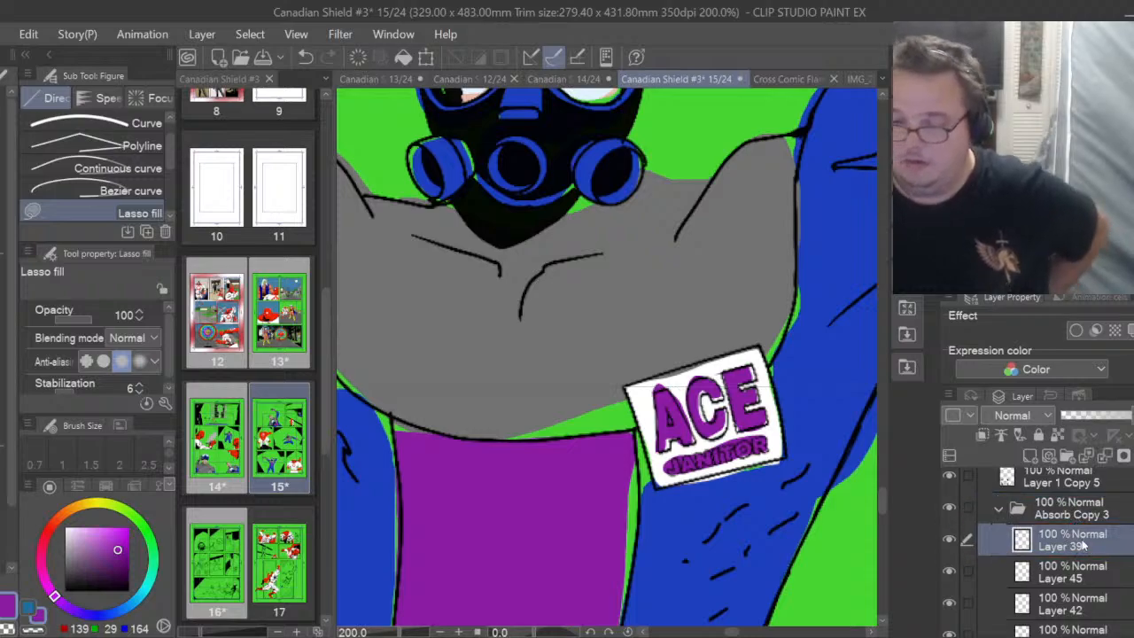
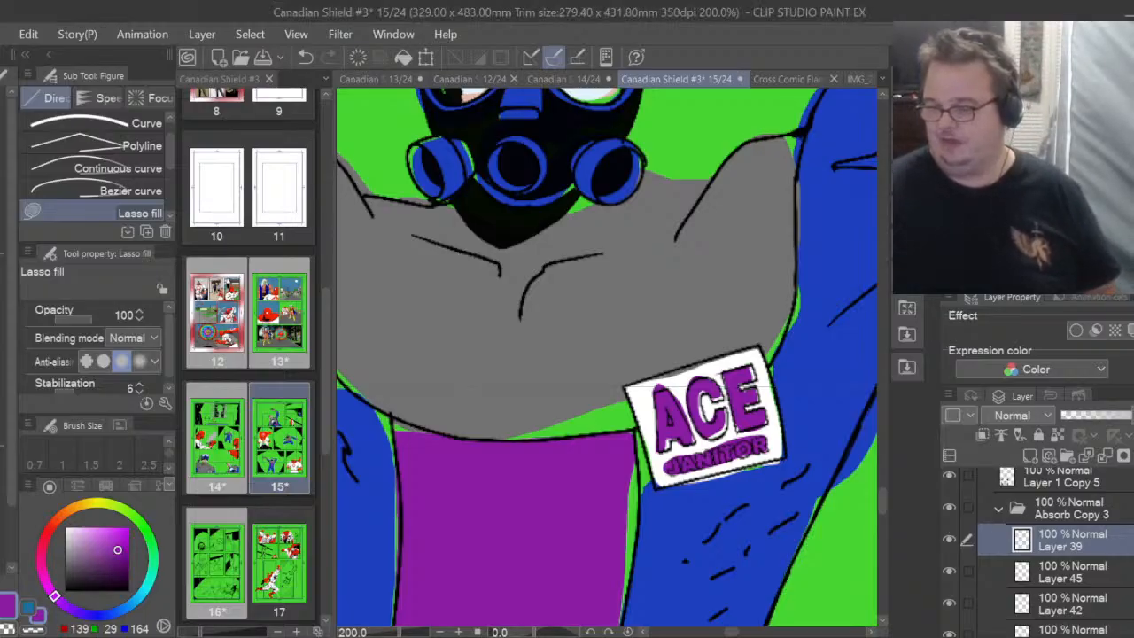
Collapse the Absorb Copy 3 folder and the Panel 5 folder
left_click(1000, 509)
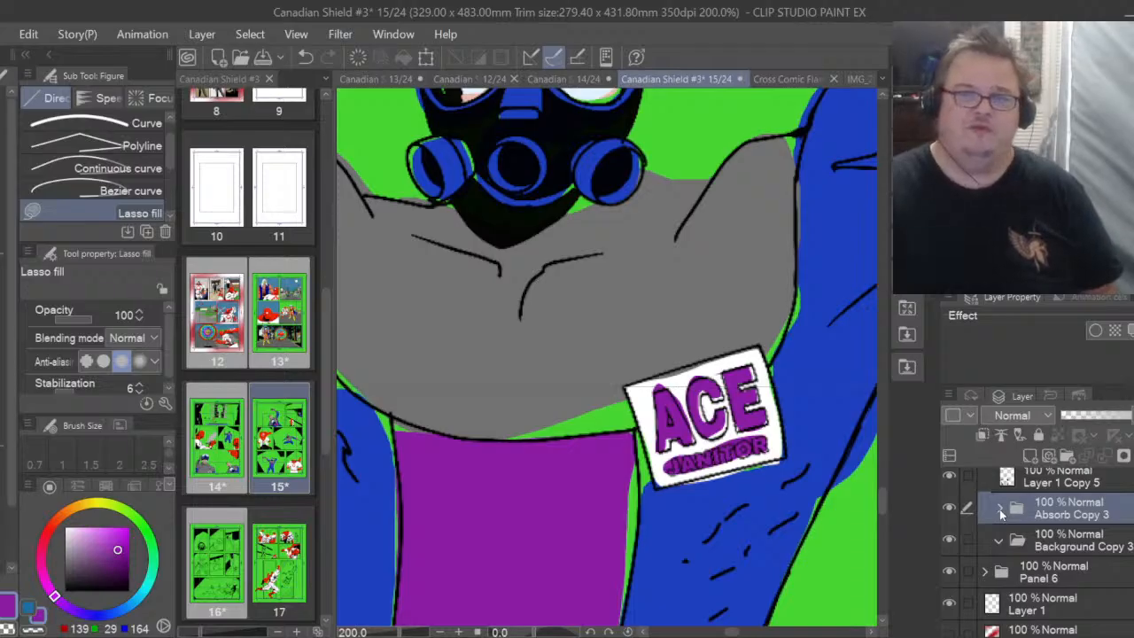
scroll(1002, 514, "up", 1)
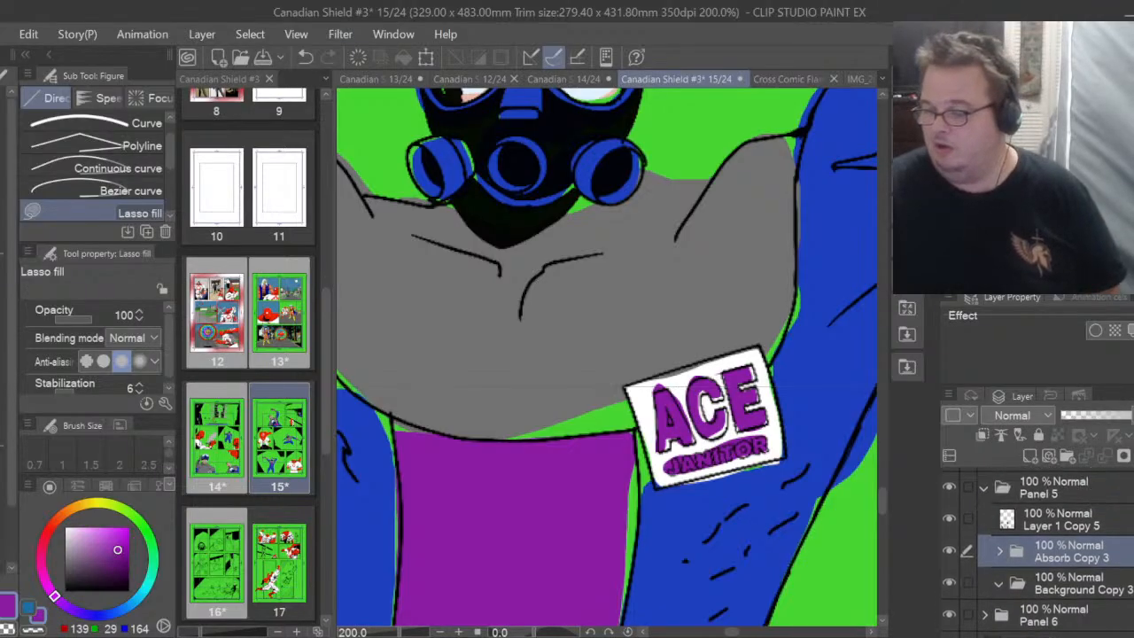
scroll(1002, 514, "up", 2)
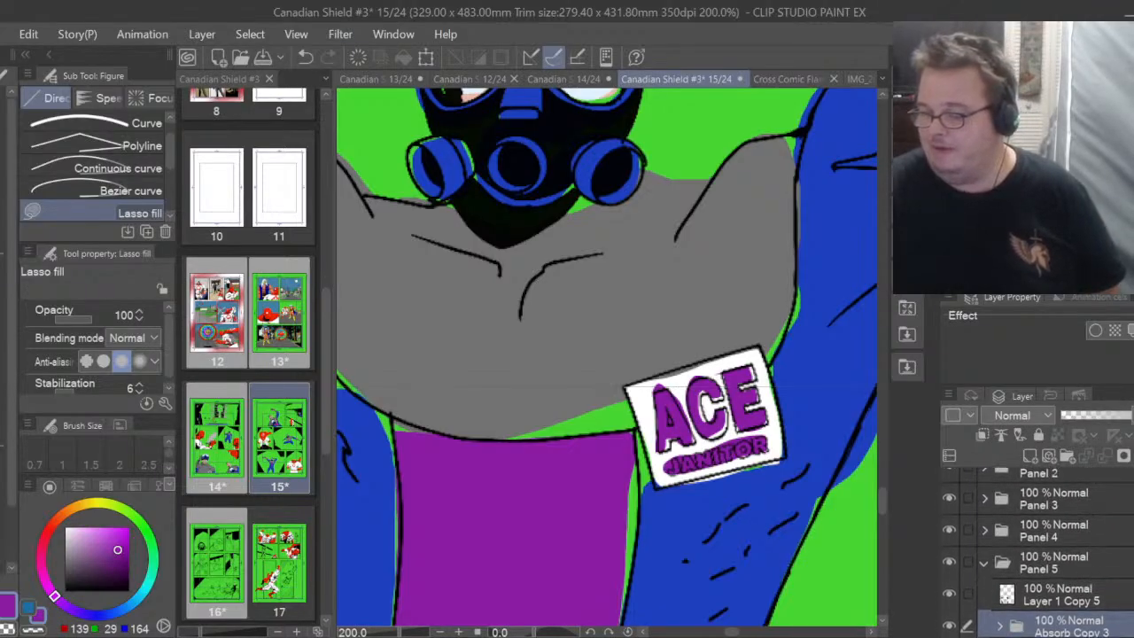
left_click(983, 565)
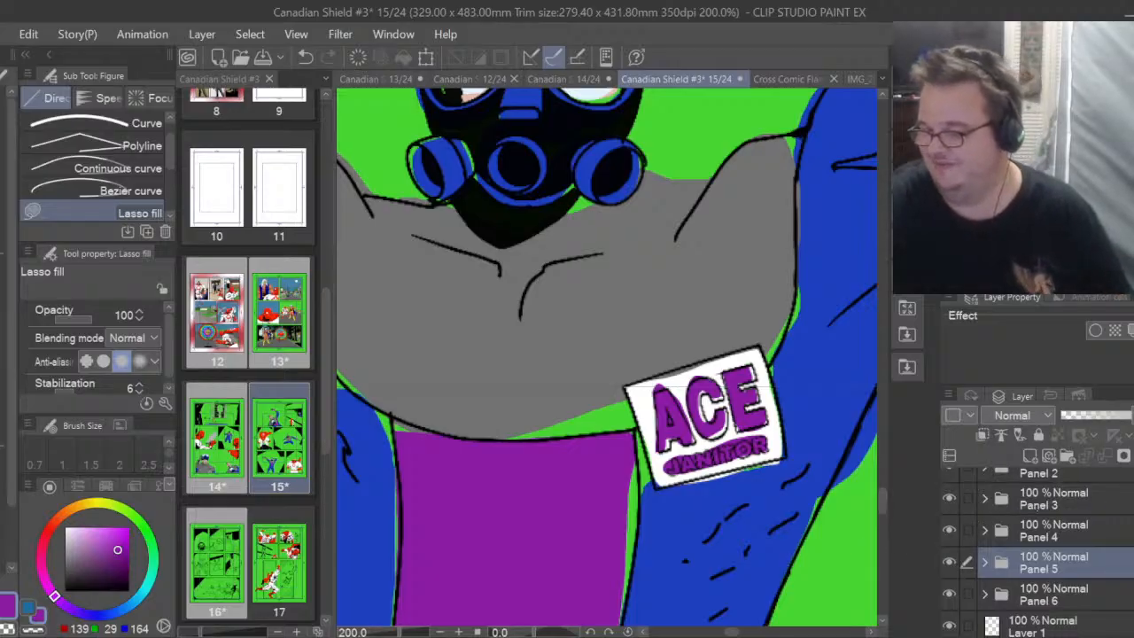
Expand the Panel 1 folder and its Absorb Copy folder, and make Layer 51 the active layer
scroll(1037, 532, "up", 2)
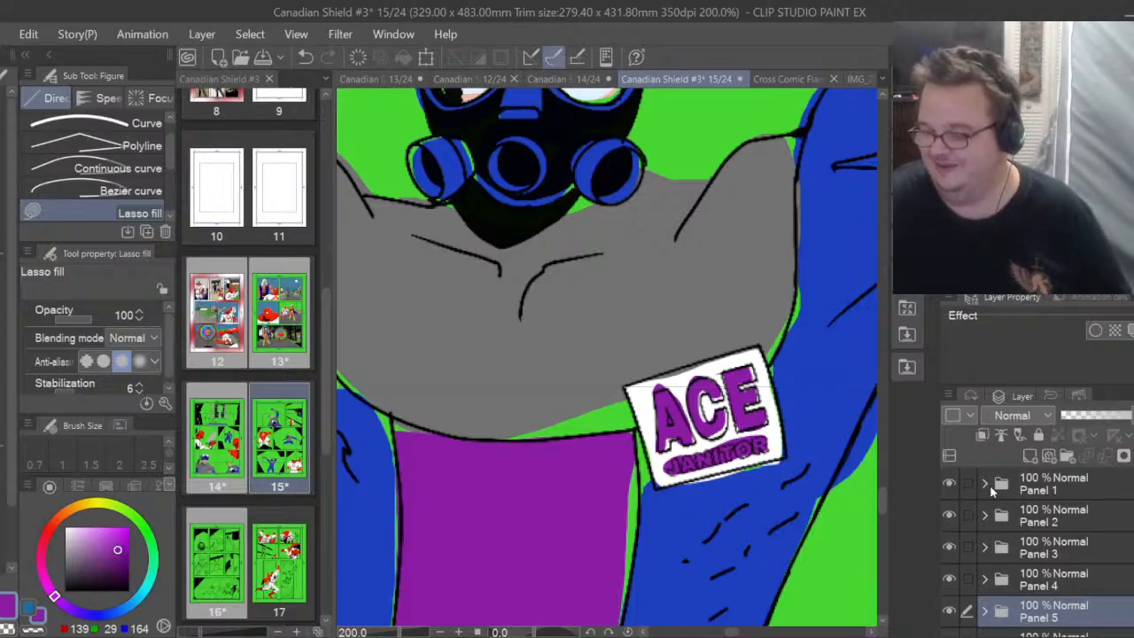
left_click(984, 485)
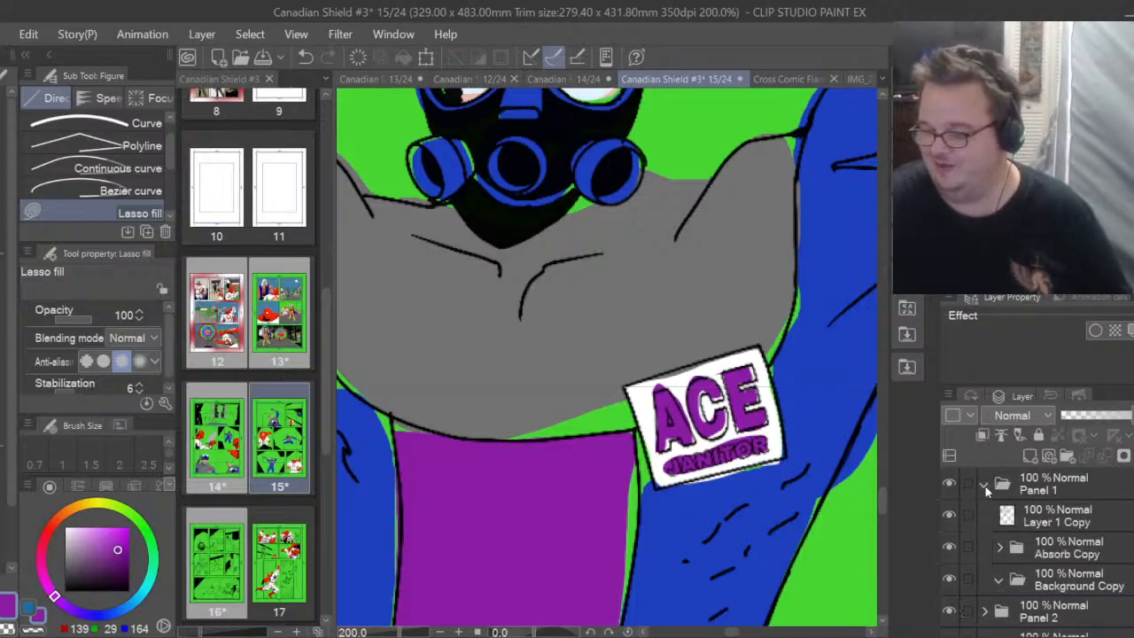
left_click(1000, 549)
left_click(1079, 588)
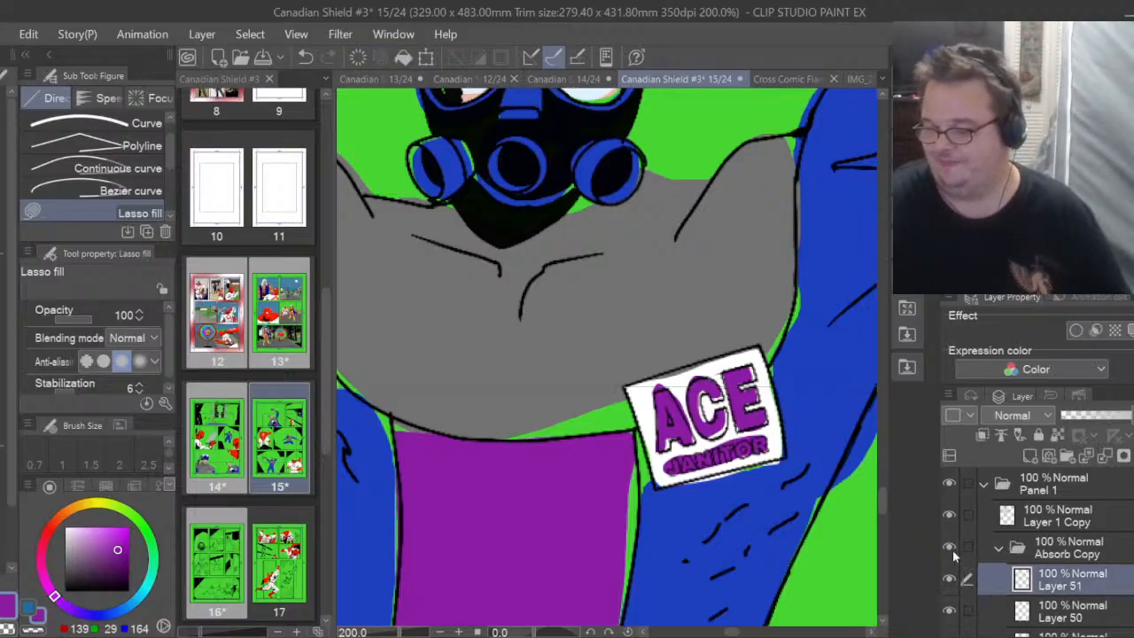
Touch up the purple fill of the C in the ACE lettering on Panel 1's badge with Lasso fill on Layer 51
left_click_drag(882, 501, 855, 347)
scroll(854, 347, "up", 10)
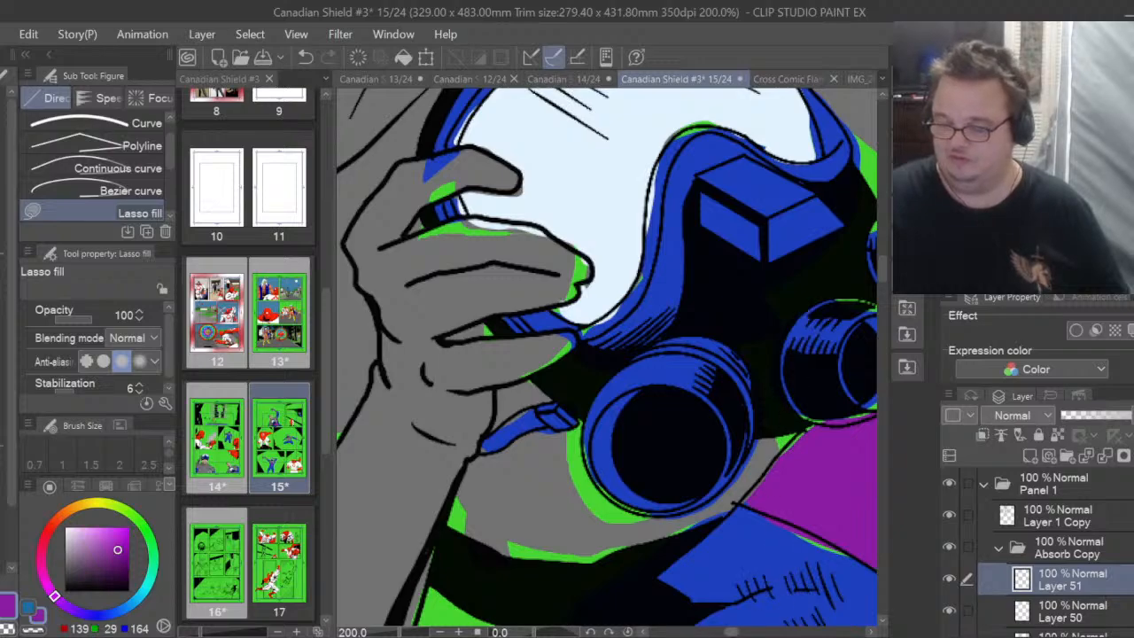
left_click_drag(734, 633, 749, 632)
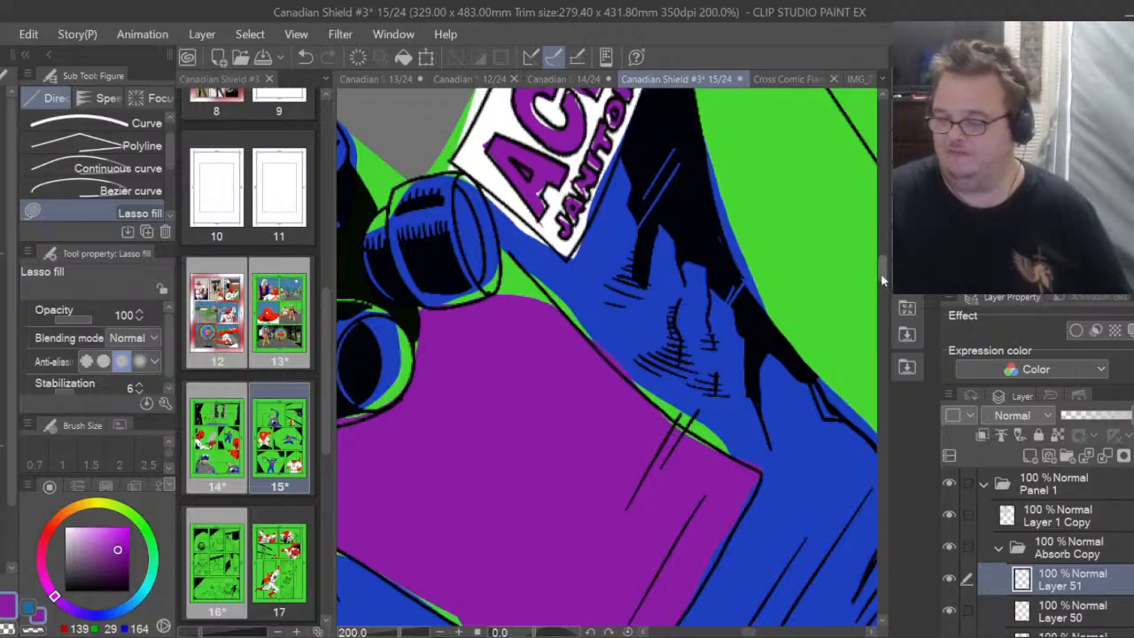
left_click_drag(883, 280, 881, 261)
scroll(603, 431, "up", 1)
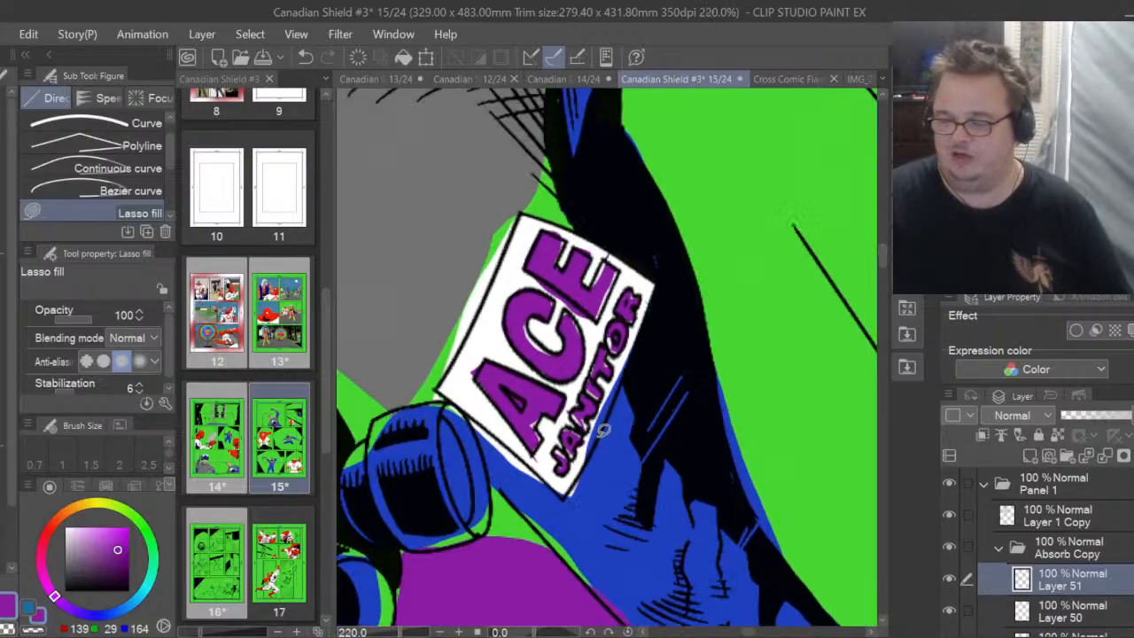
scroll(602, 430, "up", 3)
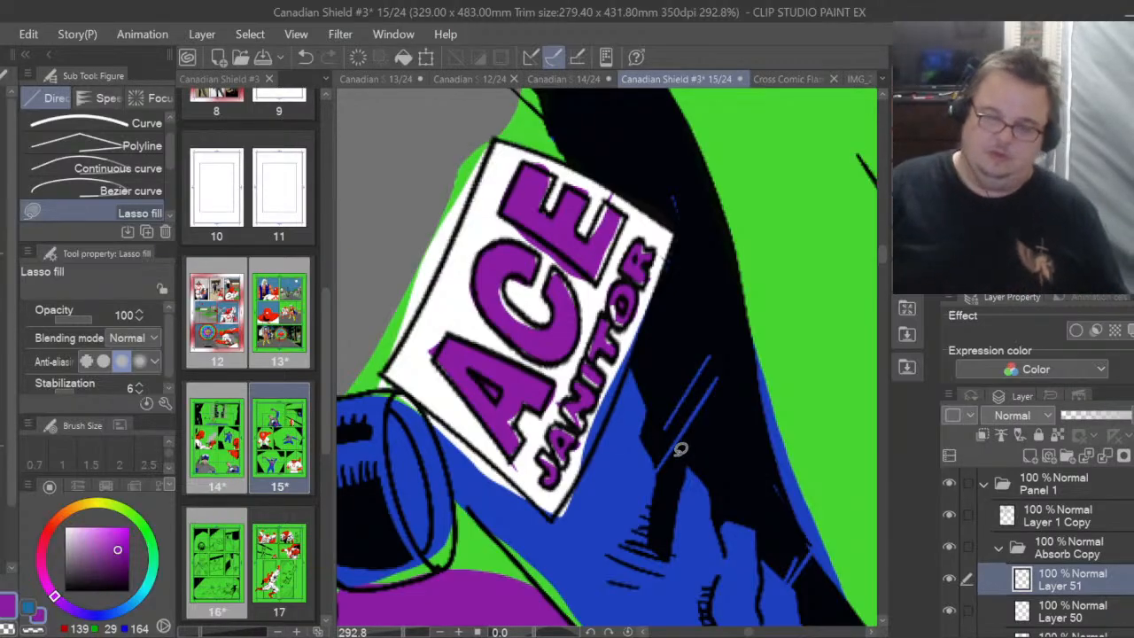
key("i")
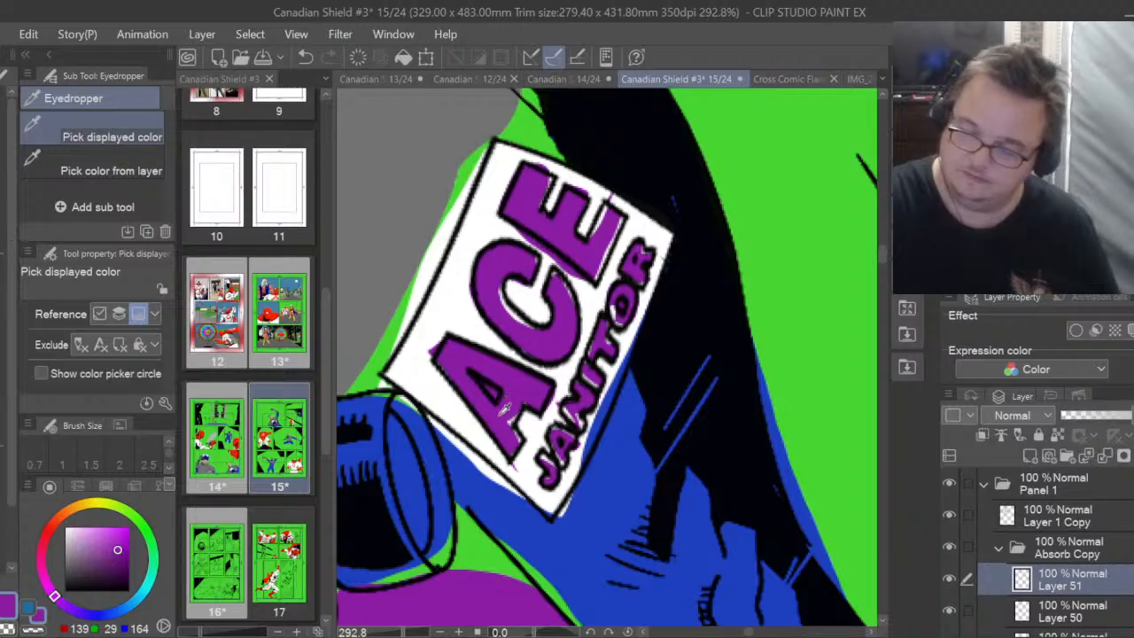
key("u")
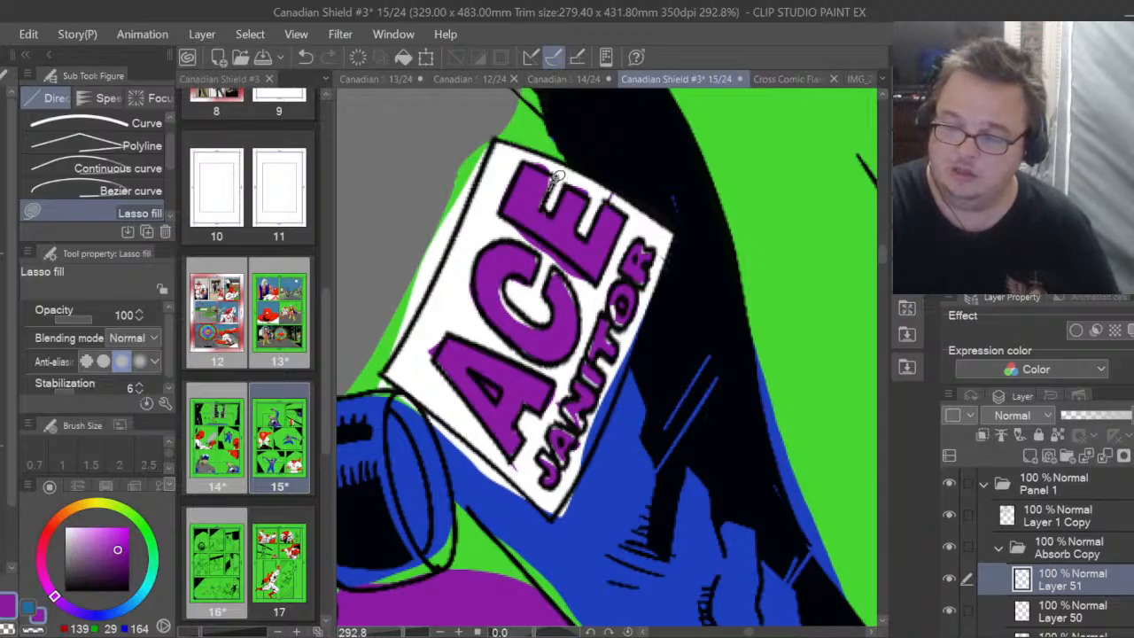
mouse_move(499, 289)
left_mouse_down()
mouse_move(515, 325)
mouse_move(537, 328)
mouse_move(501, 287)
left_mouse_up()
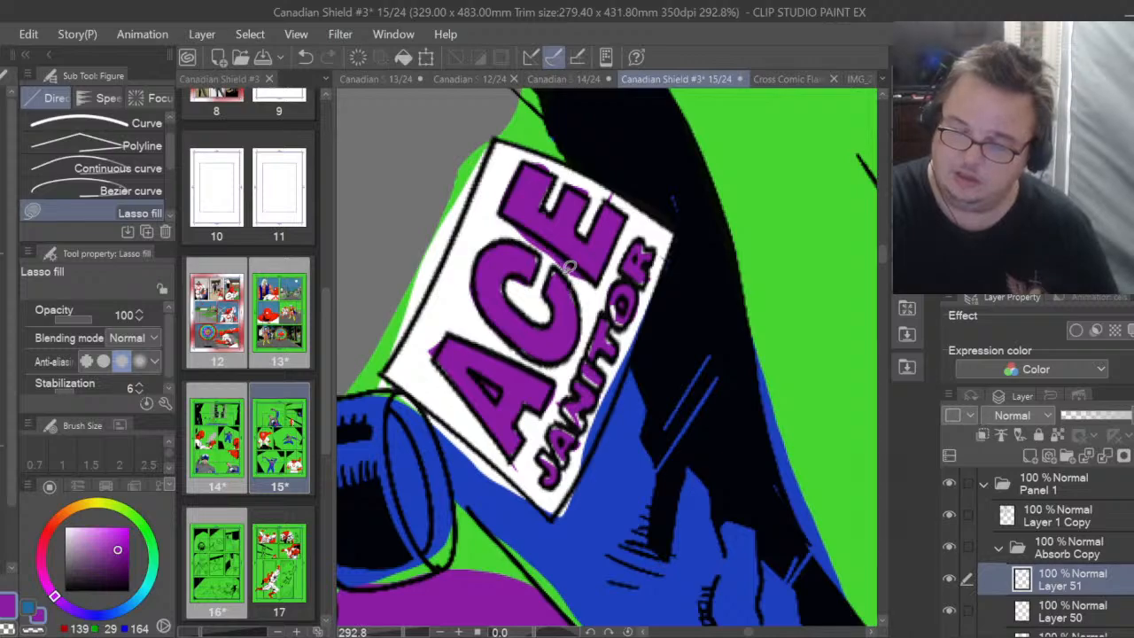
key("e")
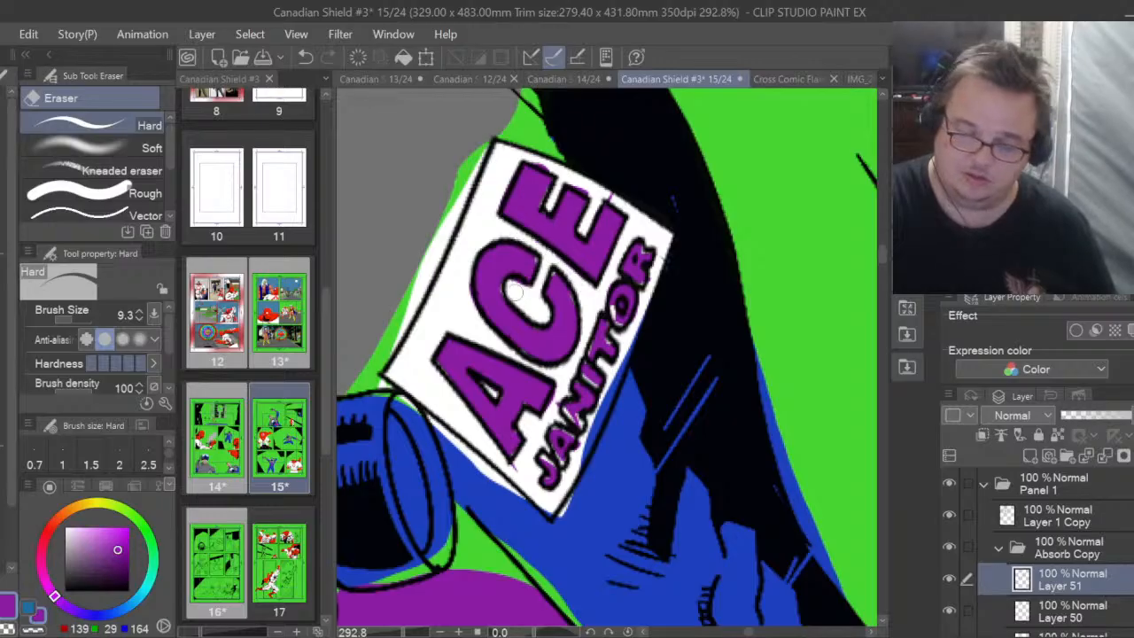
key("u")
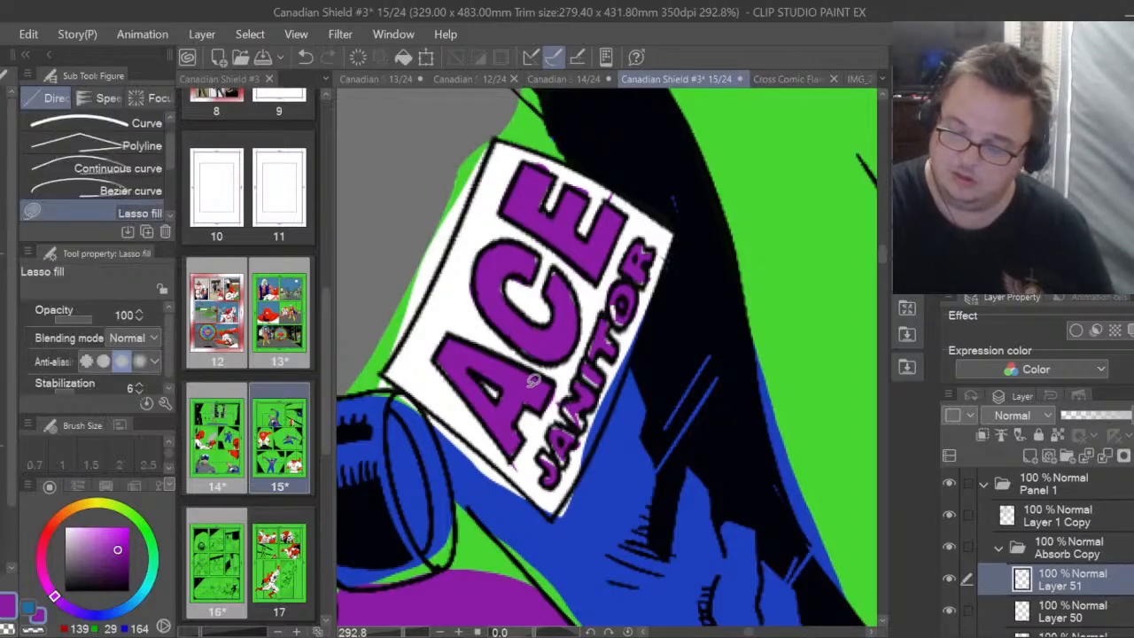
scroll(532, 379, "up", 1)
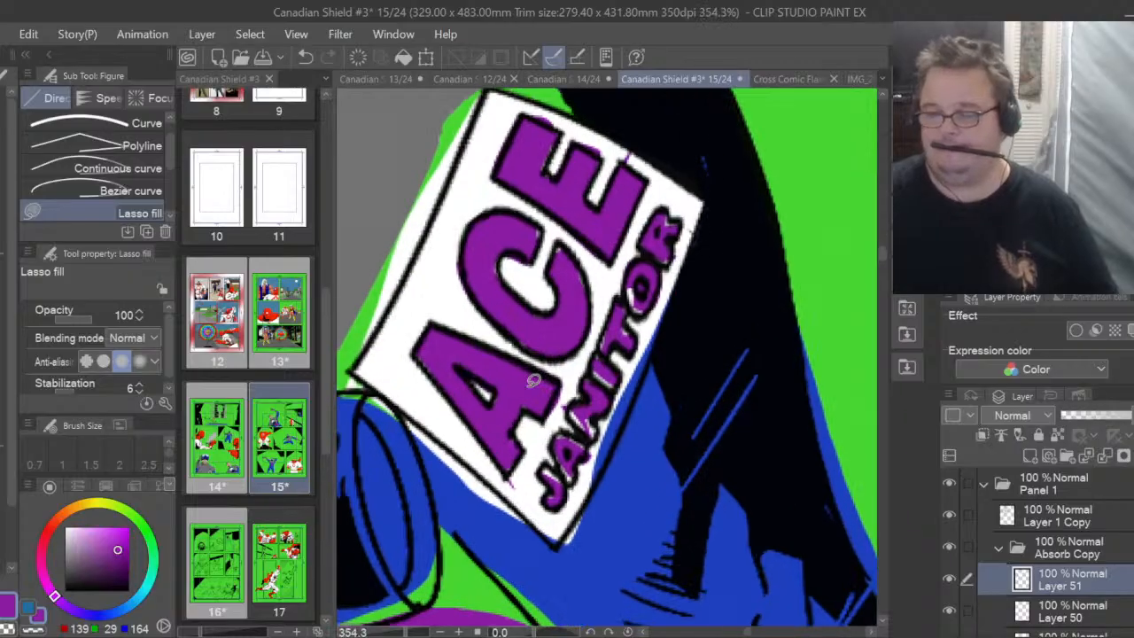
scroll(532, 380, "up", 1)
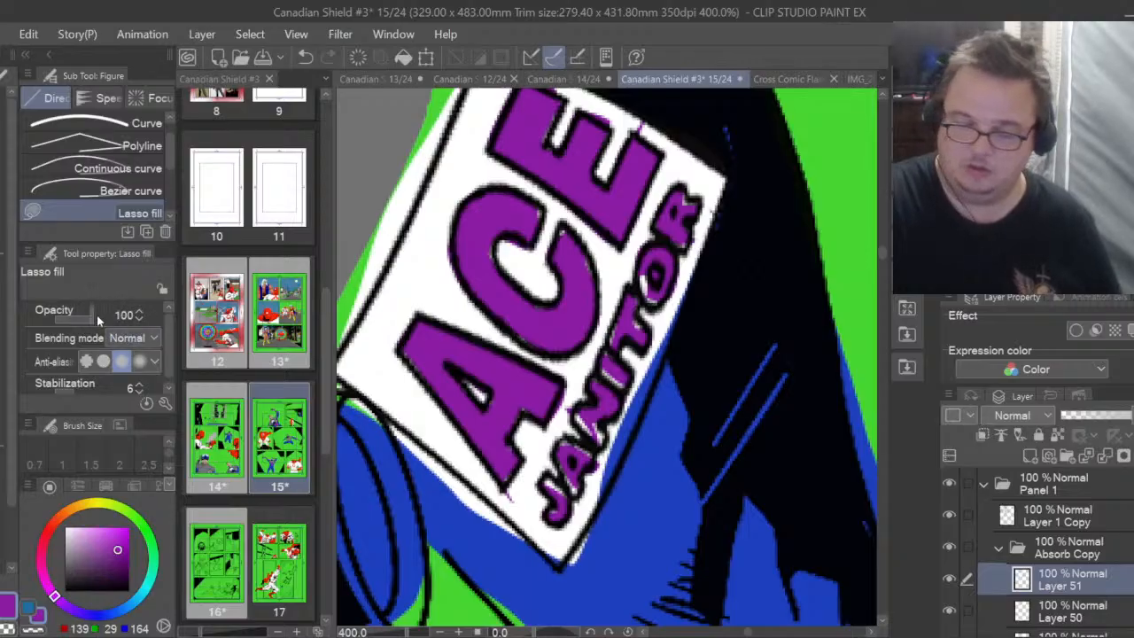
Set the Lasso fill tool's opacity to 65
left_click_drag(98, 327, 61, 322)
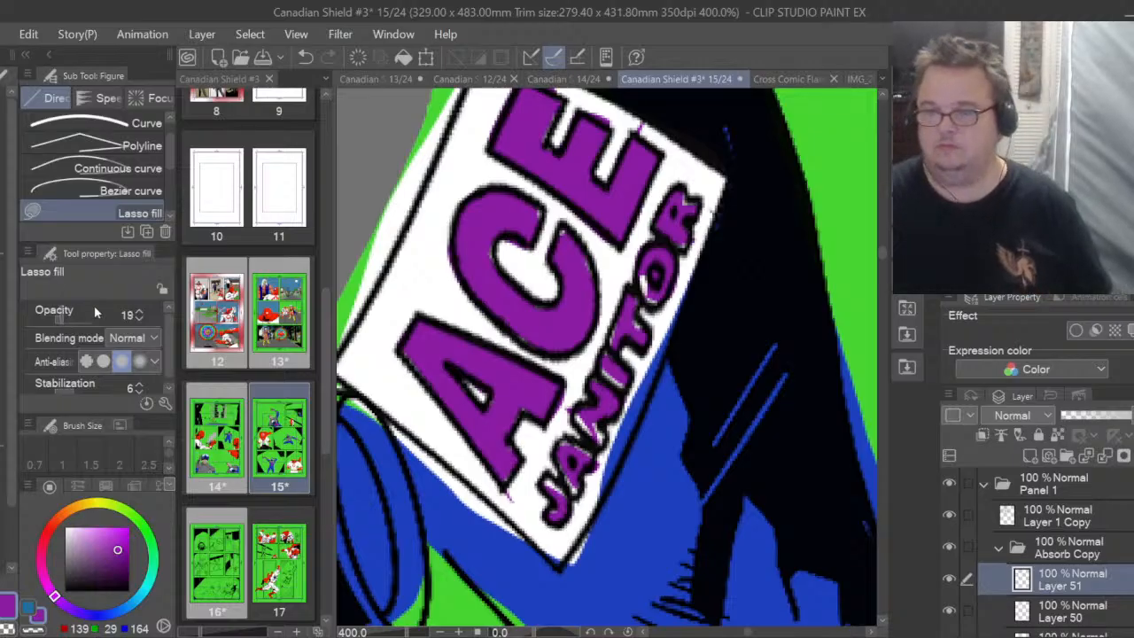
scroll(509, 392, "down", 3)
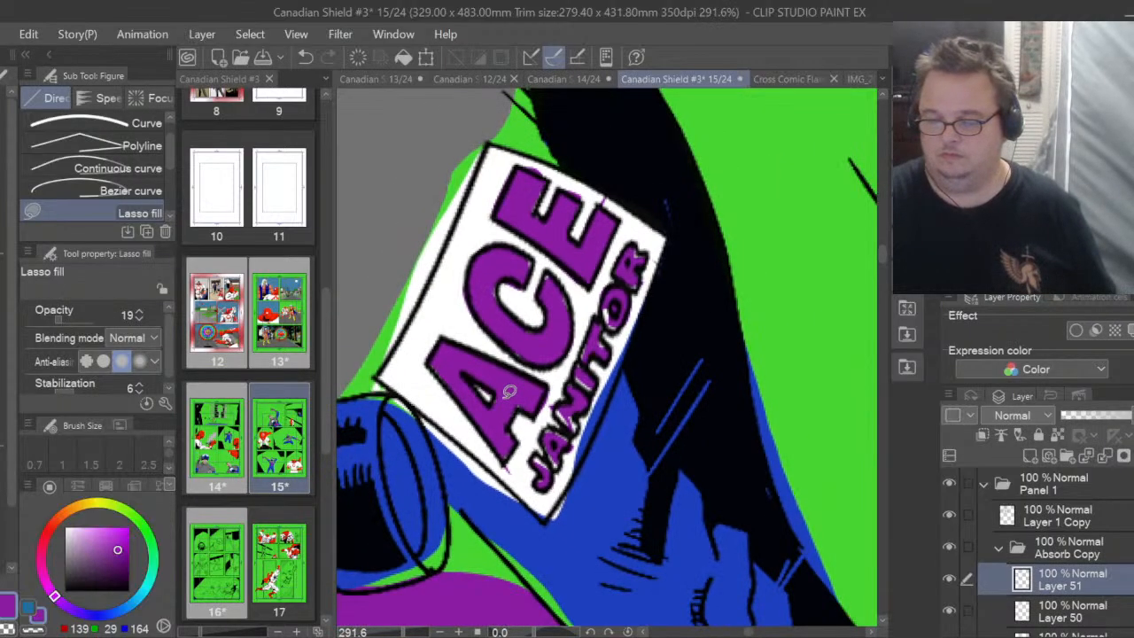
scroll(510, 393, "down", 1)
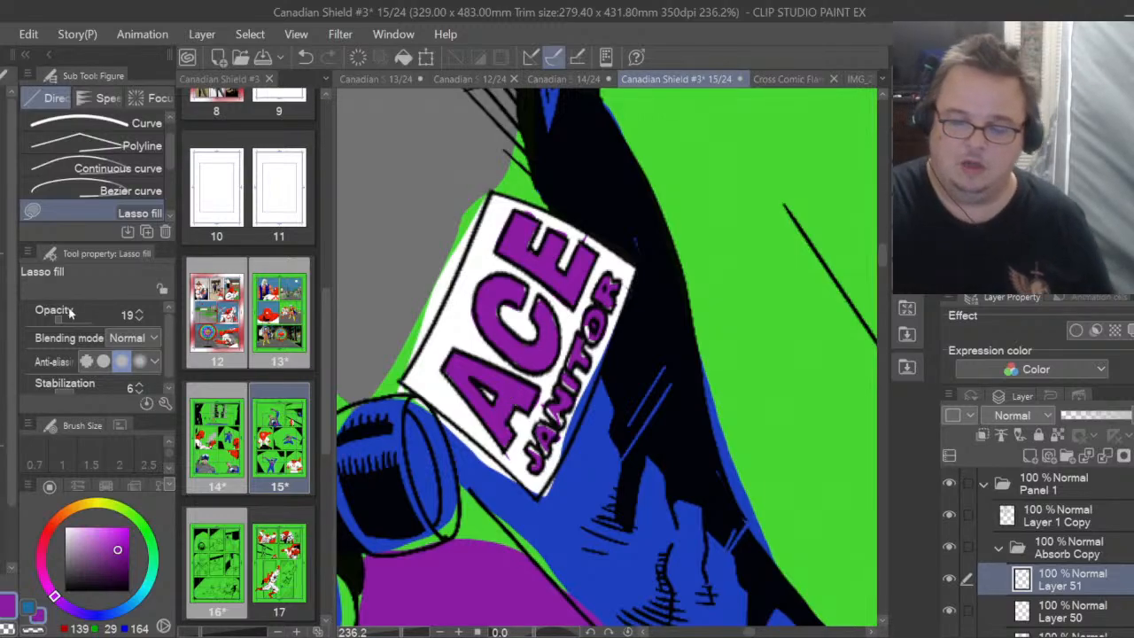
left_click_drag(61, 322, 86, 324)
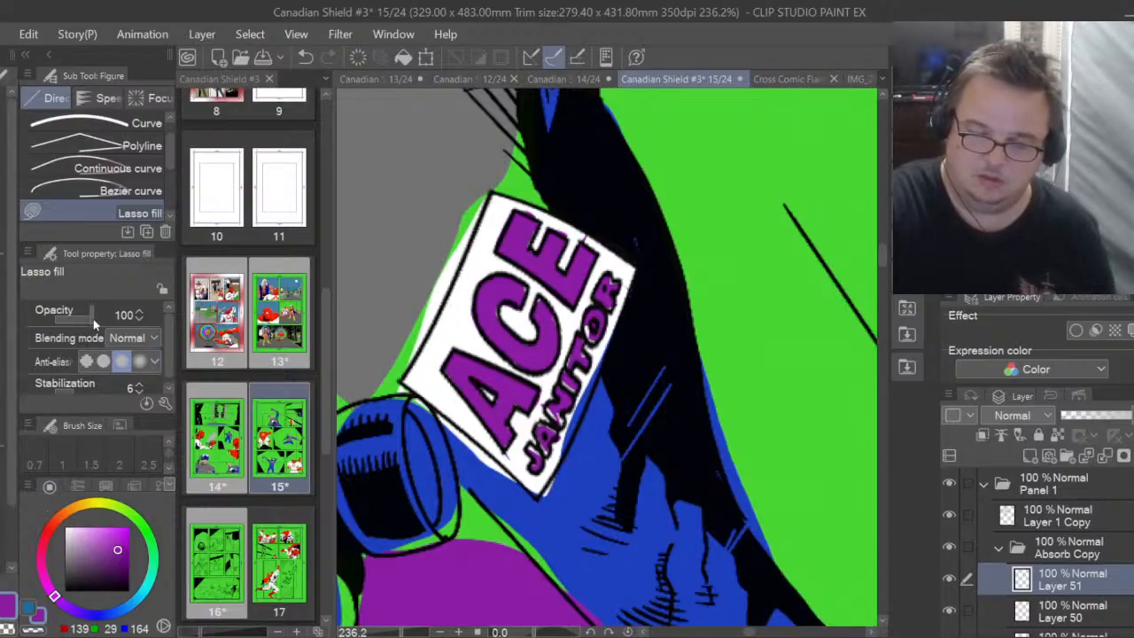
left_click_drag(93, 319, 74, 322)
Set the Hard eraser's brush size to 5.6 and erase the stray purple outside the A of the ACE lettering
key("e")
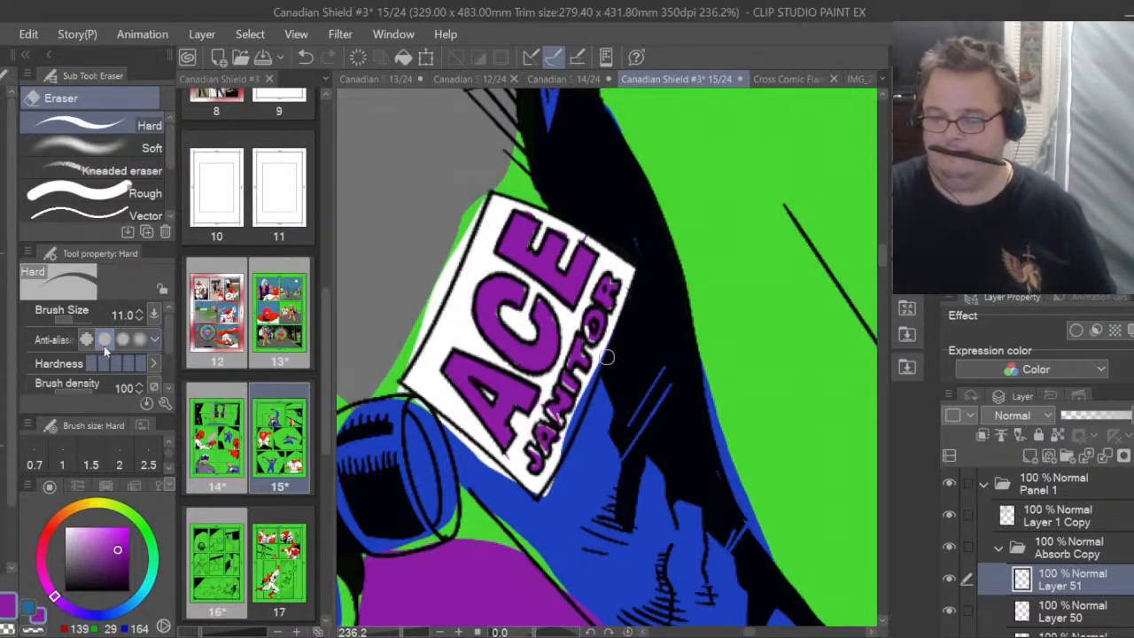
scroll(528, 395, "up", 5)
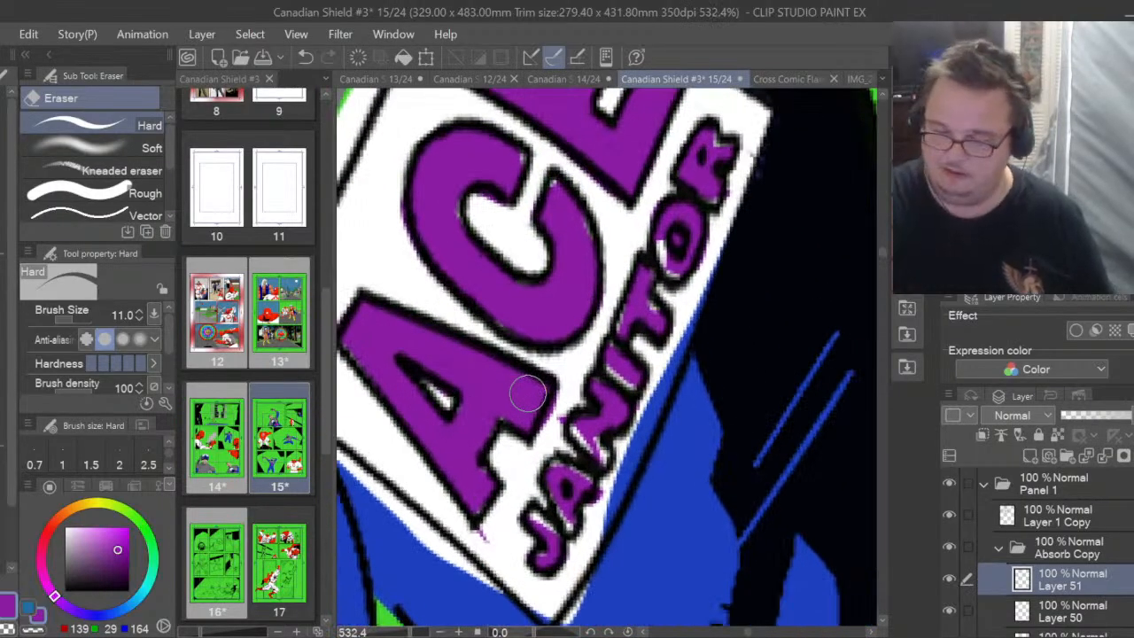
left_click(78, 326)
left_click_drag(78, 320, 69, 318)
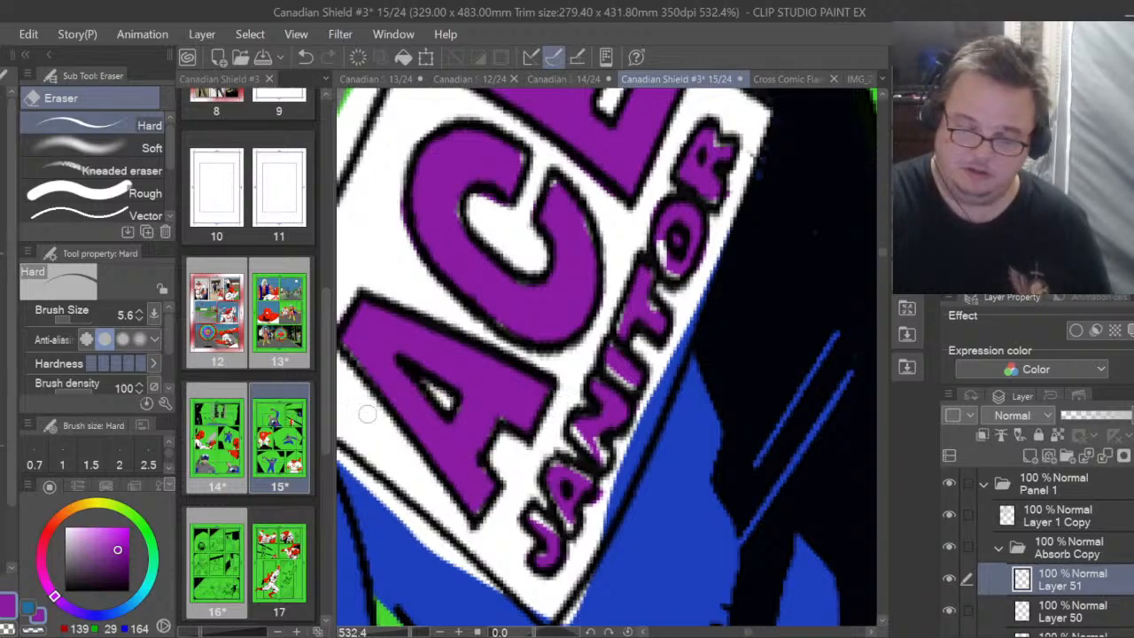
Fill the small gap at the tip of the badge's letter C with purple using Lasso fill, and return to the Hard eraser
key("u")
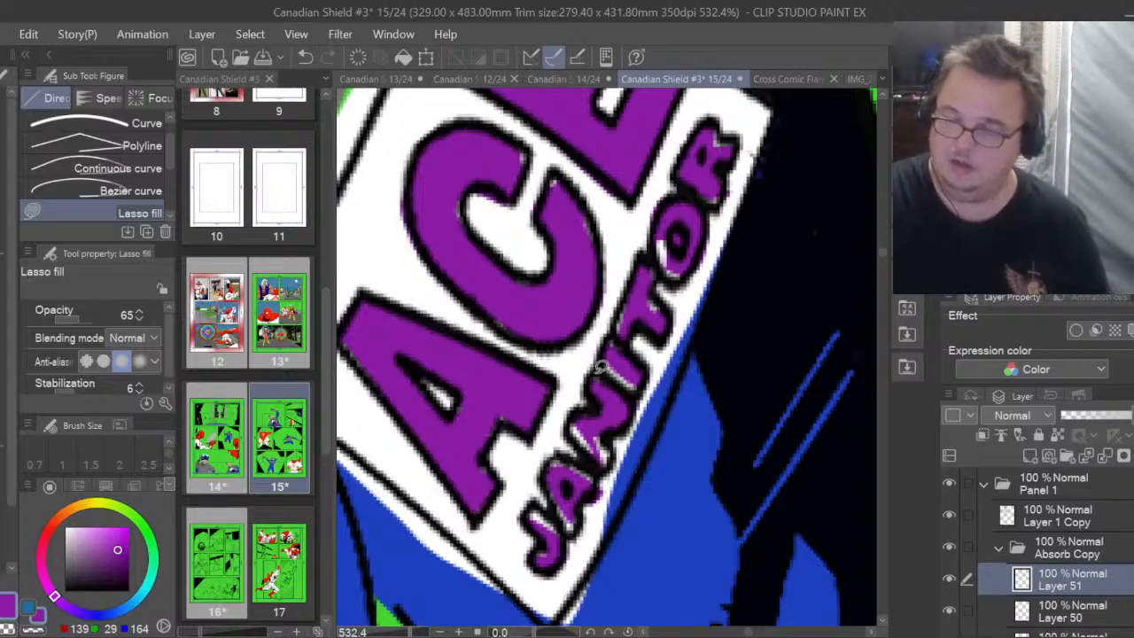
mouse_move(554, 174)
left_mouse_down()
mouse_move(591, 244)
mouse_move(570, 182)
left_mouse_up()
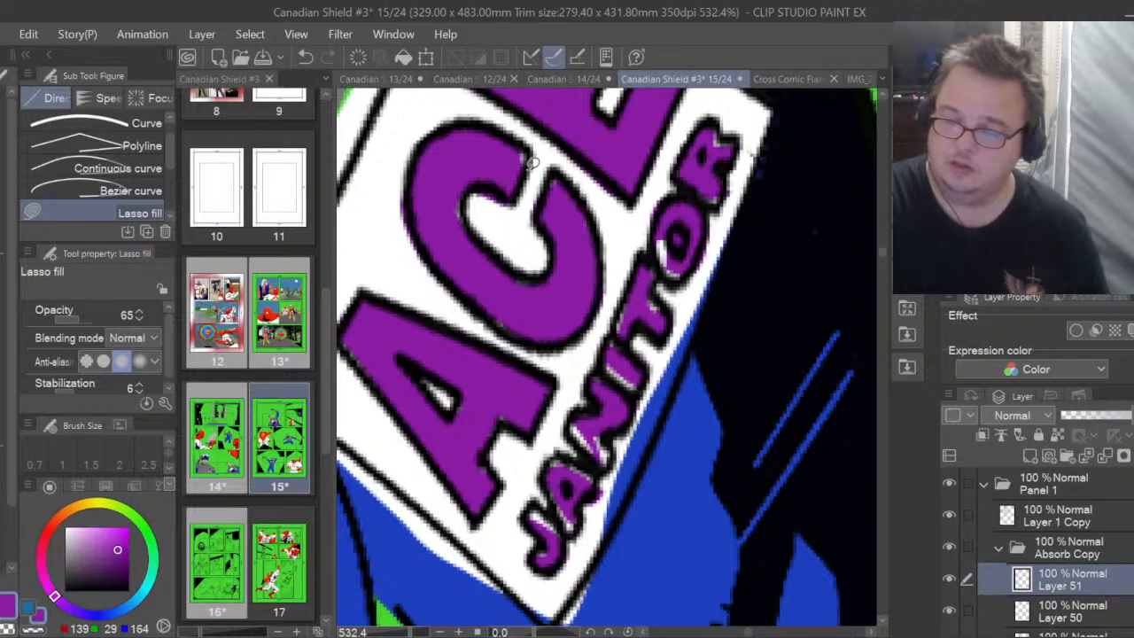
key("e")
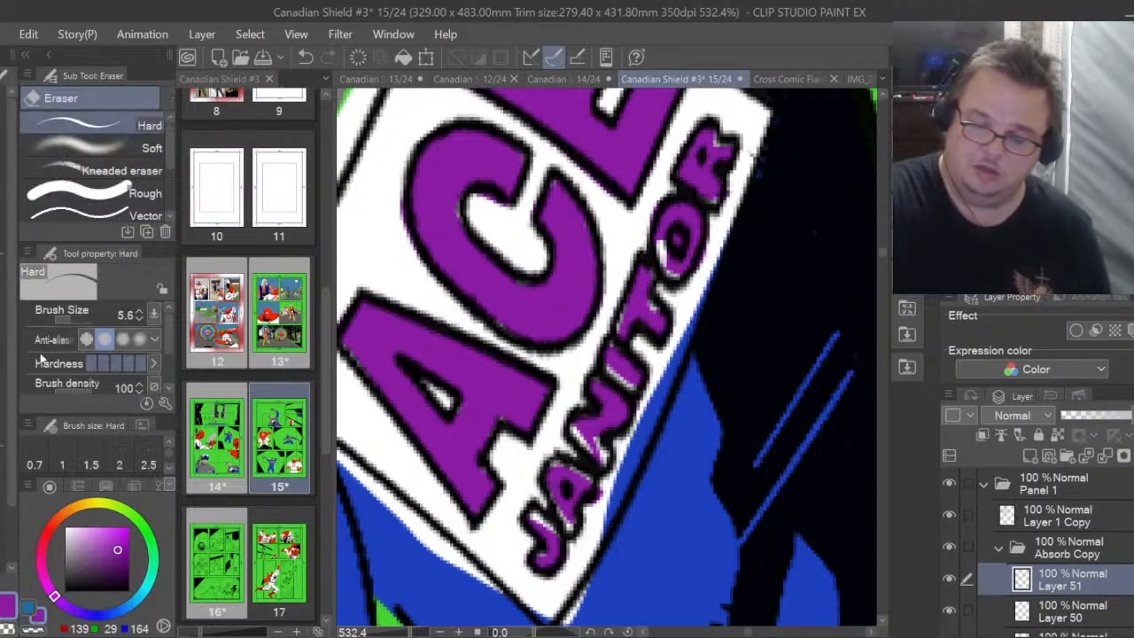
Clean up the inner edge of the C in ACE and fill the gaps in JANITOR's lower letters with purple Lasso fill
left_click_drag(488, 197, 479, 193)
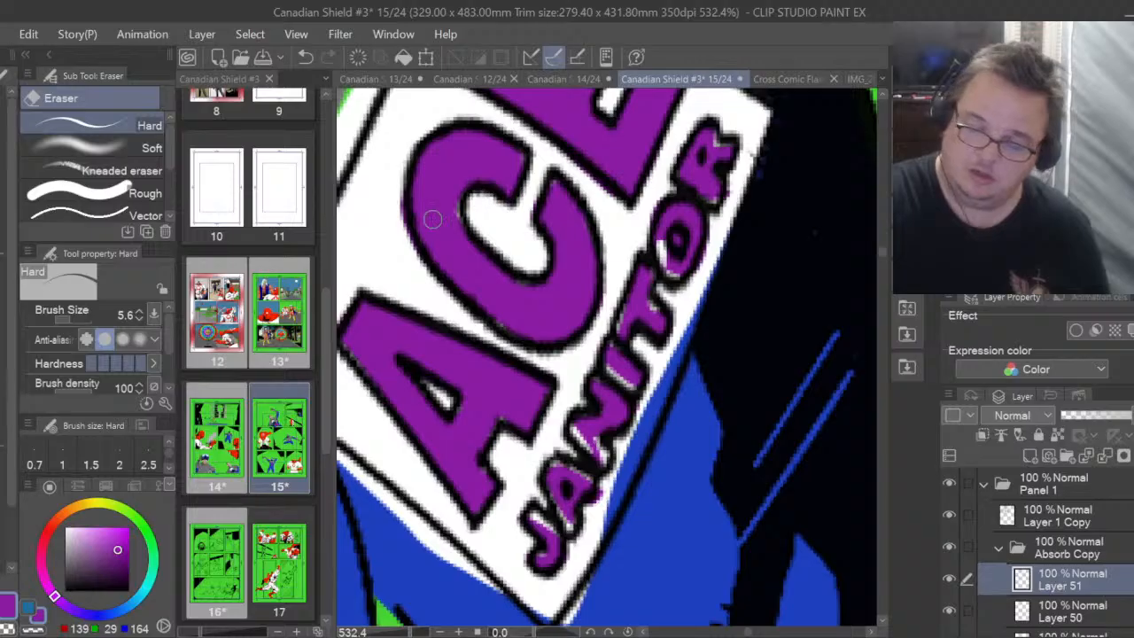
key("u")
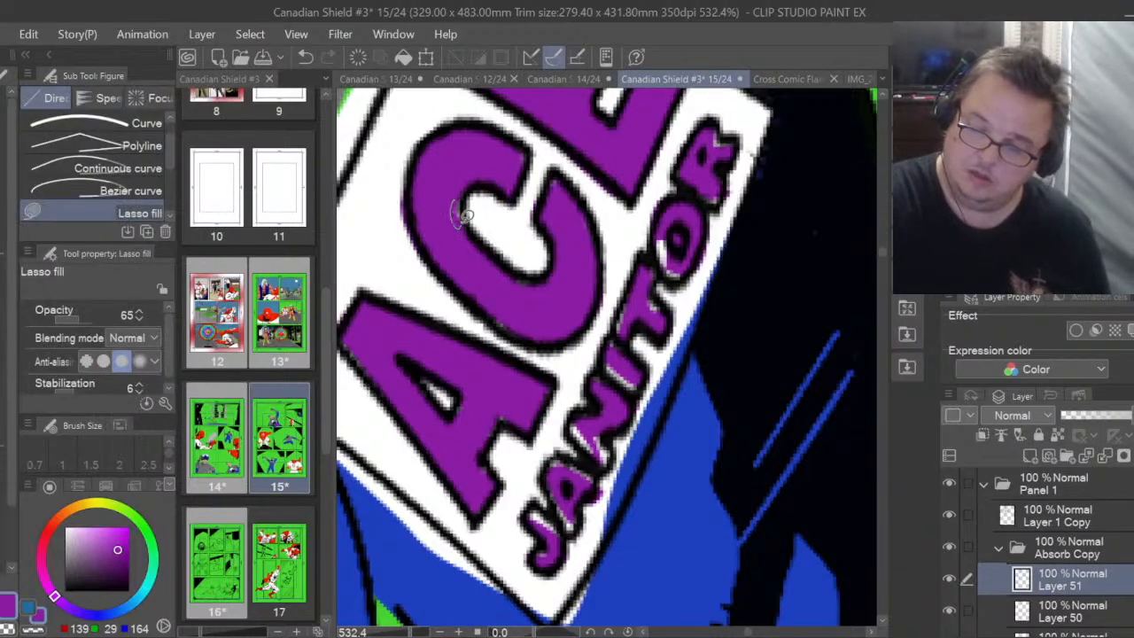
left_click_drag(461, 215, 469, 184)
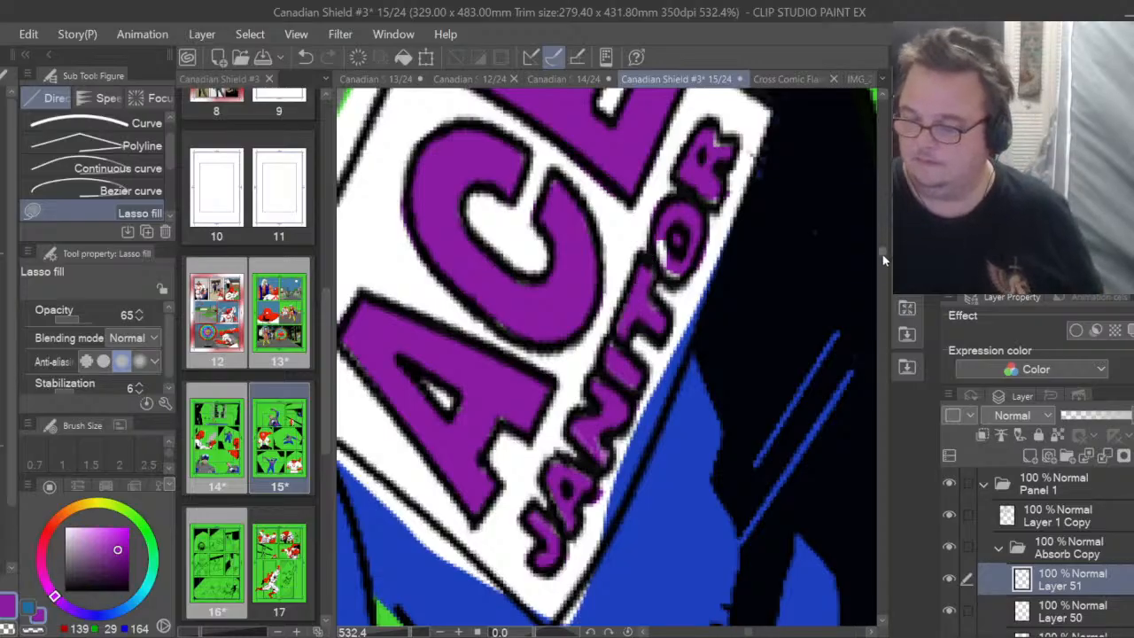
Fill the gaps in the O and R of JANITOR with purple and erase the stray purple beside the O
left_click_drag(884, 260, 884, 257)
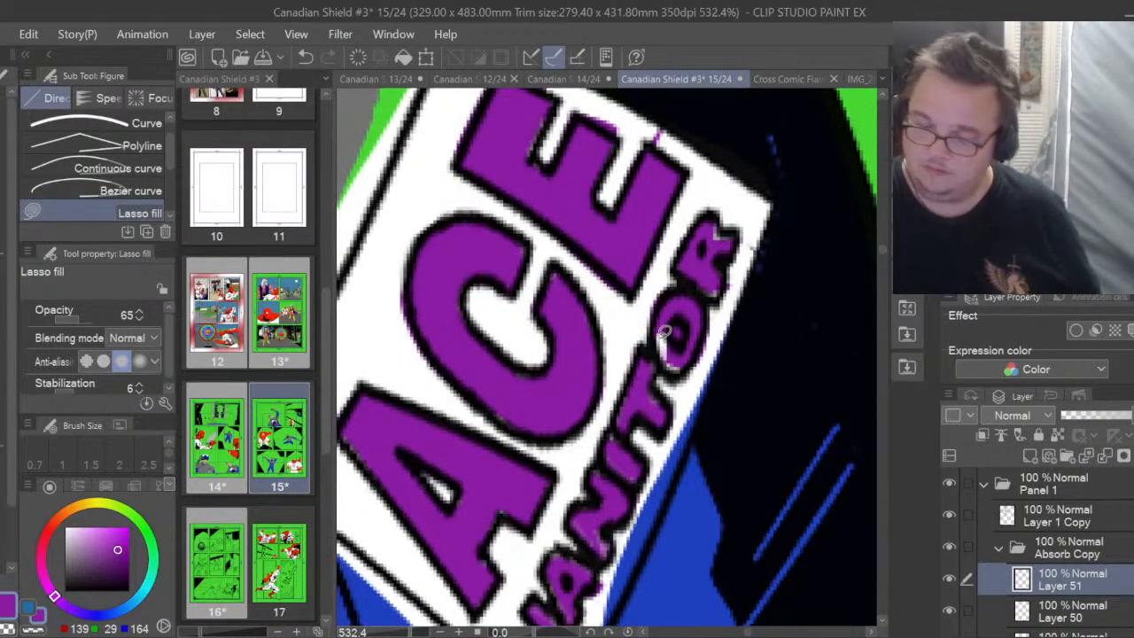
mouse_move(665, 321)
left_mouse_down()
mouse_move(661, 359)
mouse_move(673, 373)
mouse_move(690, 366)
mouse_move(665, 321)
left_mouse_up()
mouse_move(719, 240)
left_mouse_down()
mouse_move(711, 227)
mouse_move(725, 247)
mouse_move(712, 277)
mouse_move(723, 279)
left_mouse_up()
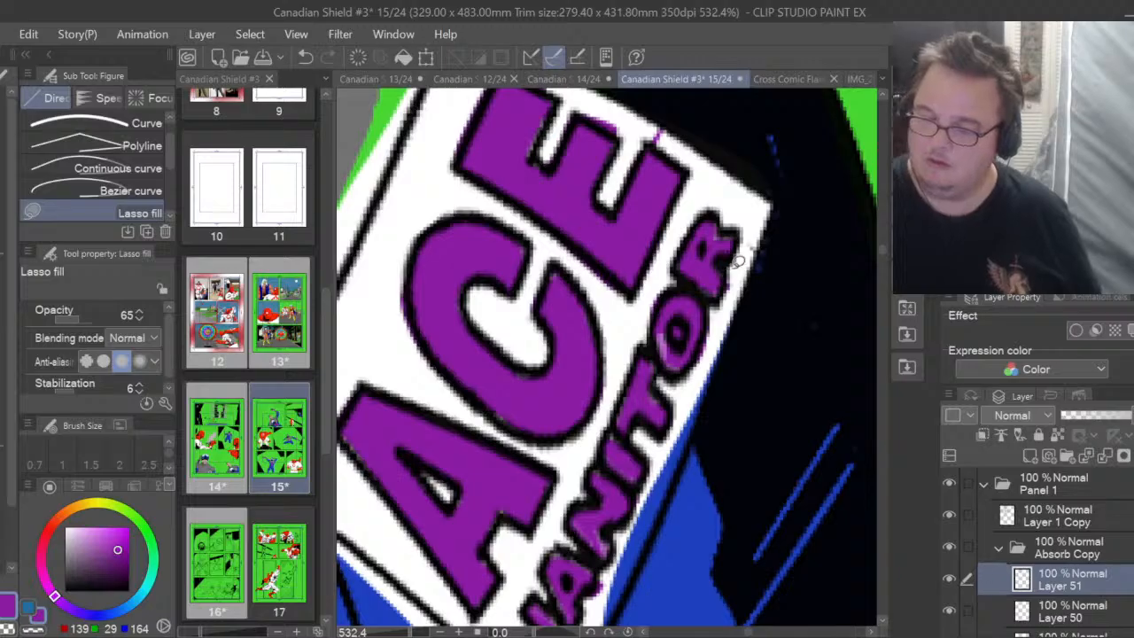
left_click(7, 388)
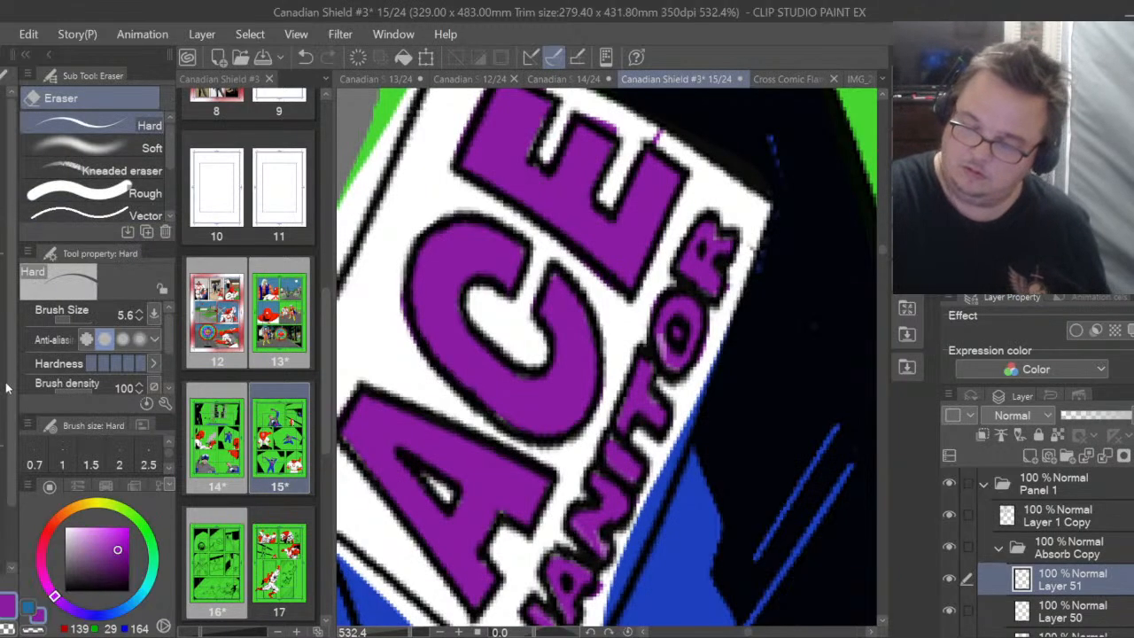
left_click_drag(665, 358, 659, 319)
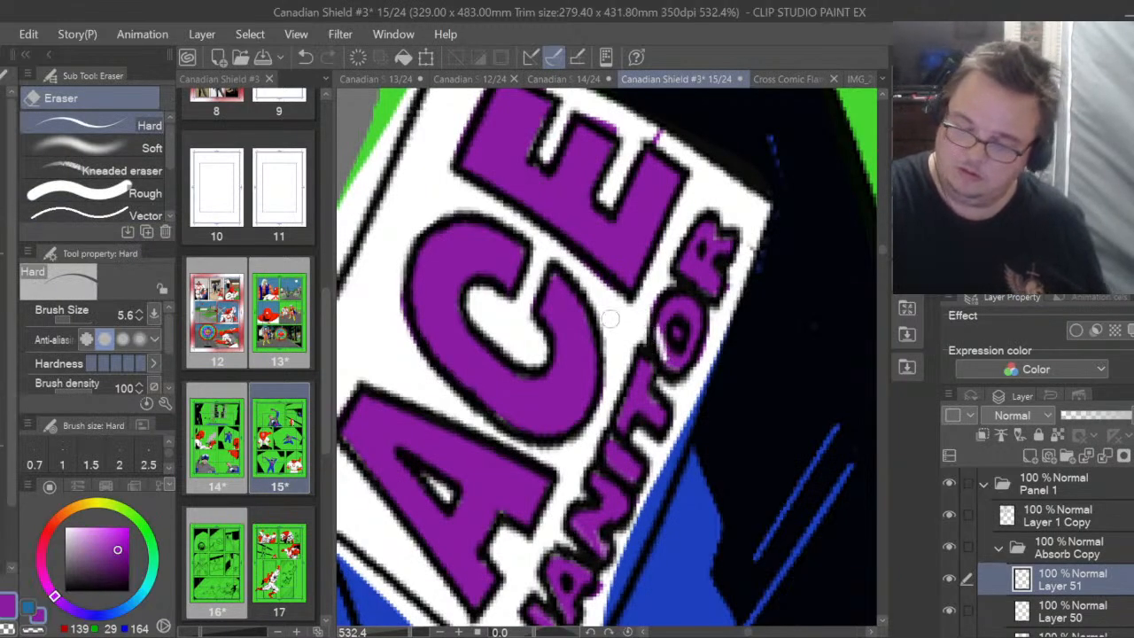
Fill the remaining gap in the curve of JANITOR's O with purple and erase the purple from the letter's center
key("u")
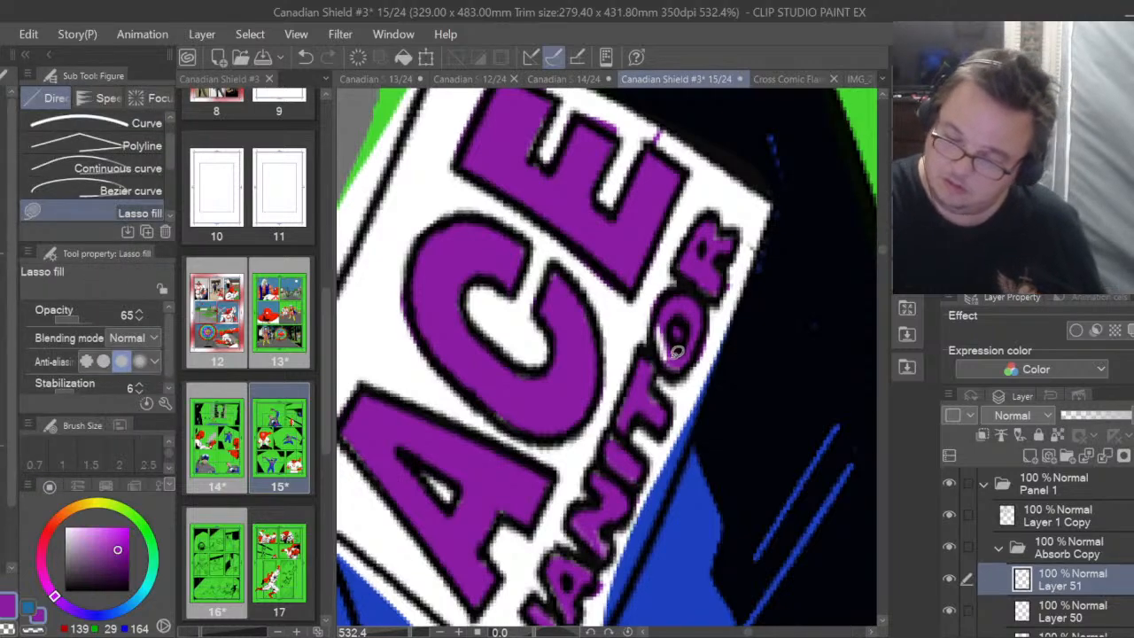
mouse_move(674, 361)
left_mouse_down()
mouse_move(662, 313)
mouse_move(669, 334)
mouse_move(684, 310)
mouse_move(708, 326)
mouse_move(673, 363)
mouse_move(672, 316)
left_mouse_up()
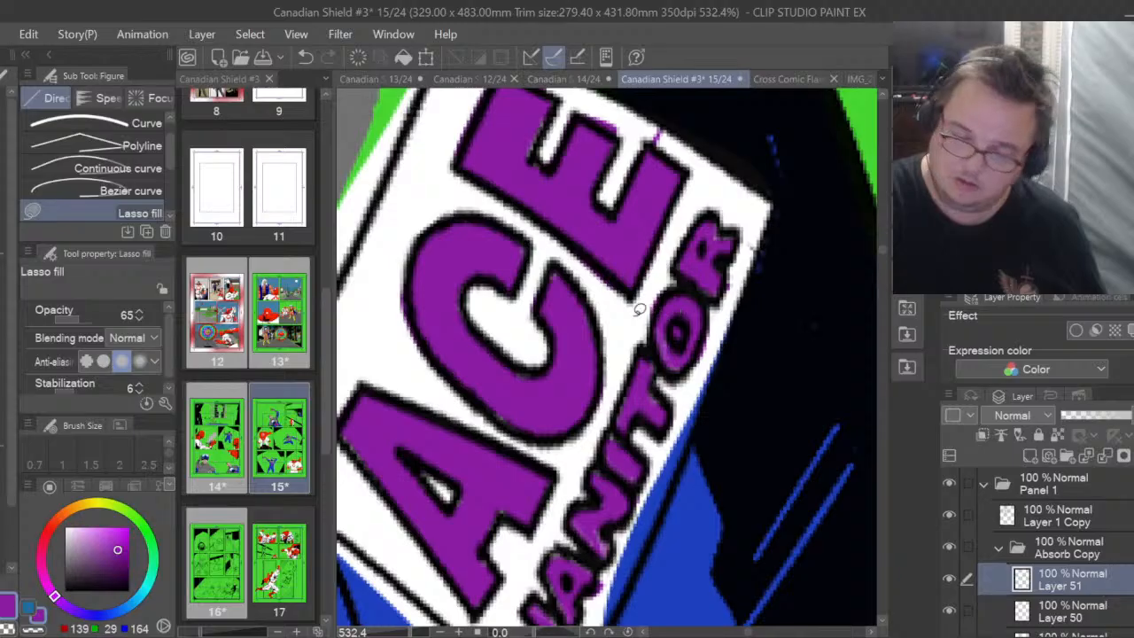
key("e")
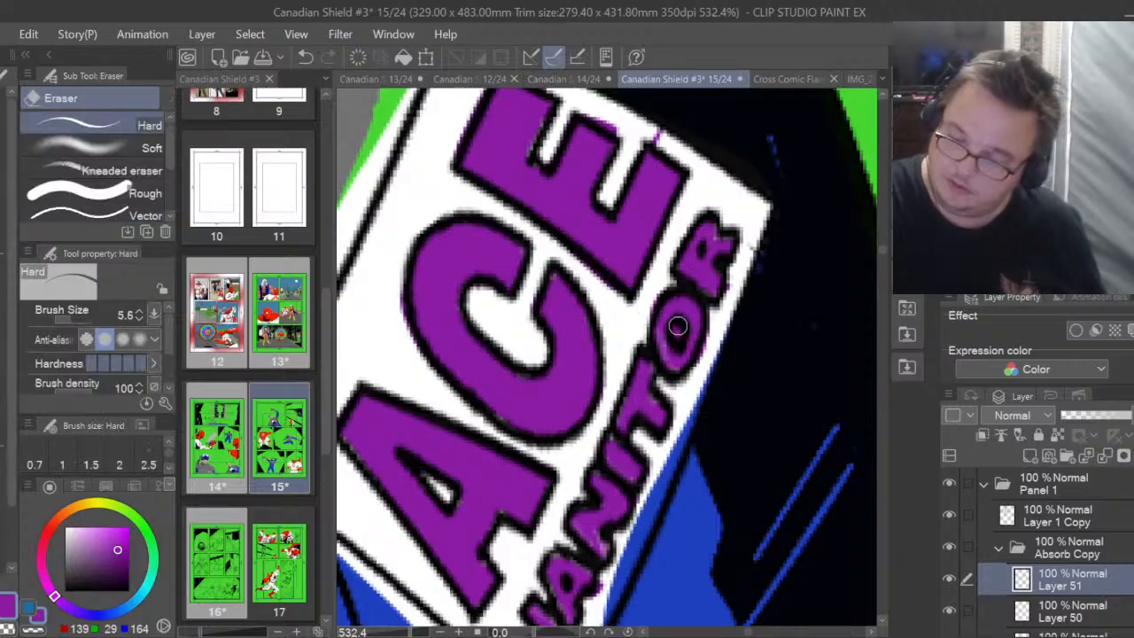
left_click_drag(677, 327, 677, 335)
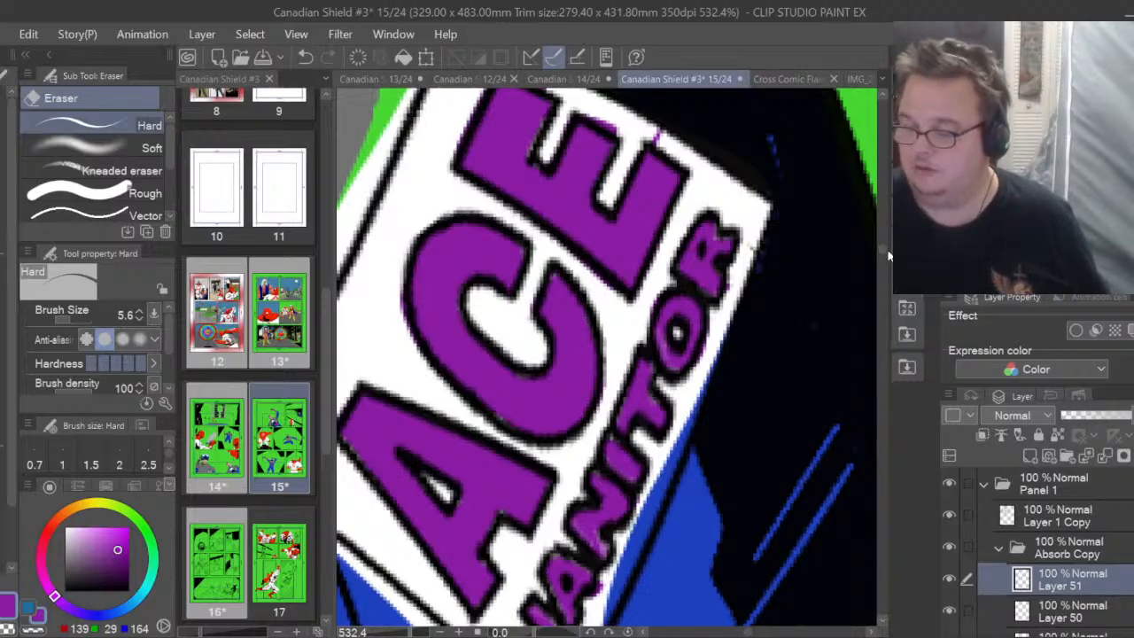
Erase the stray purple between the E of ACE and the badge's upper border with the Hard eraser
scroll(844, 250, "up", 2)
mouse_move(648, 268)
left_mouse_down()
mouse_move(601, 254)
mouse_move(625, 273)
mouse_move(568, 218)
mouse_move(519, 206)
mouse_move(578, 237)
left_mouse_up()
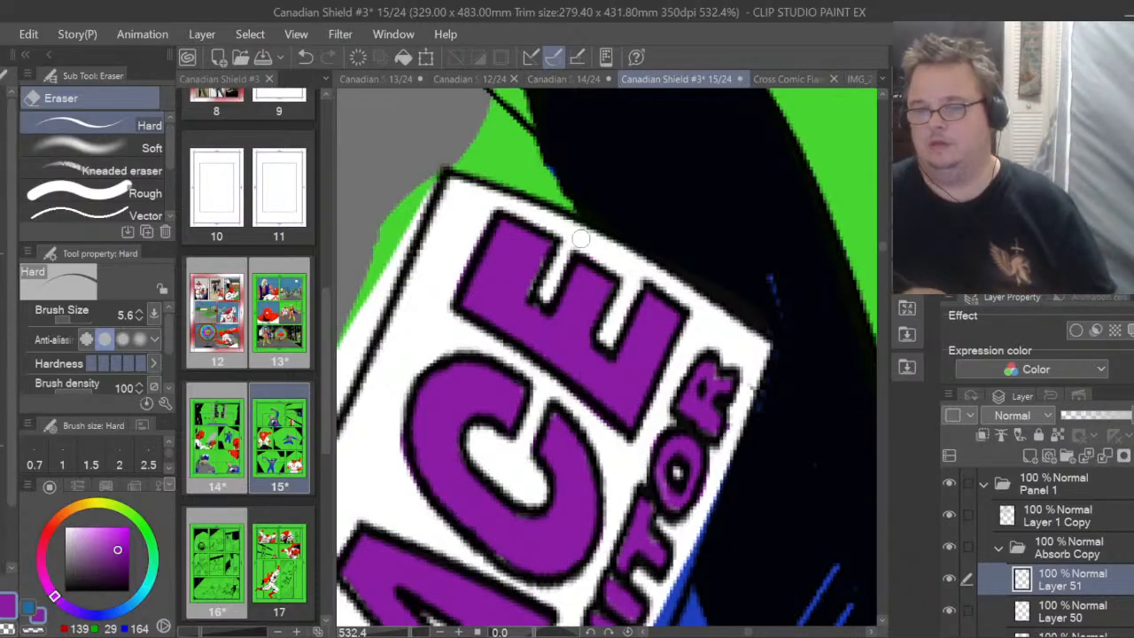
scroll(581, 238, "down", 1)
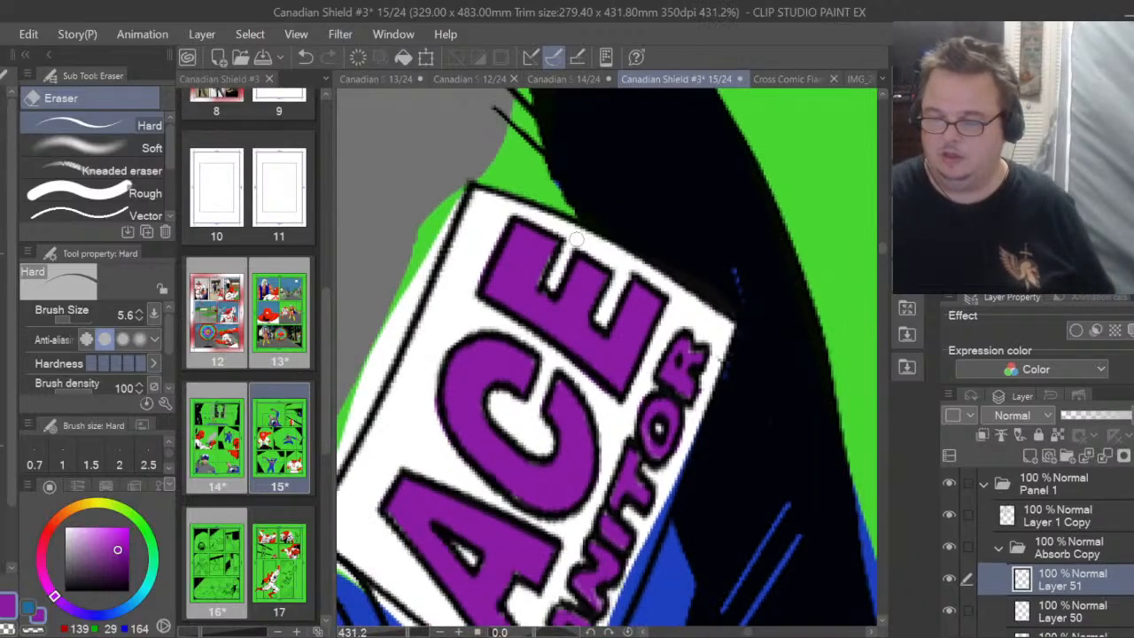
scroll(576, 238, "down", 3)
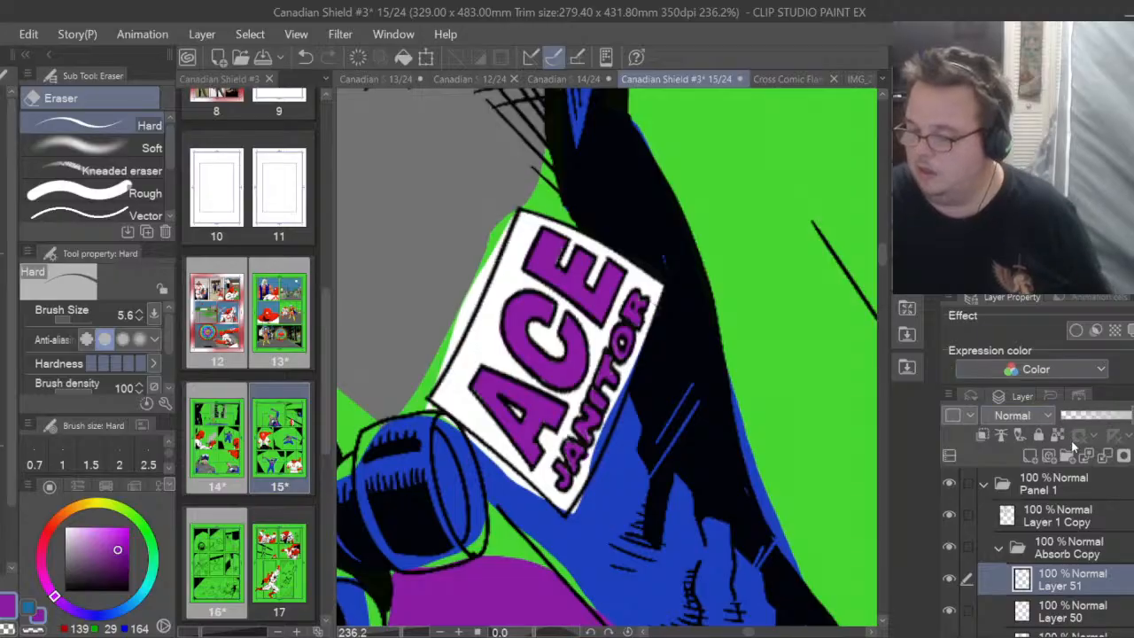
Toggle Layer 50's visibility to check which color it holds, and make Layer 50 the active layer
scroll(972, 523, "down", 2)
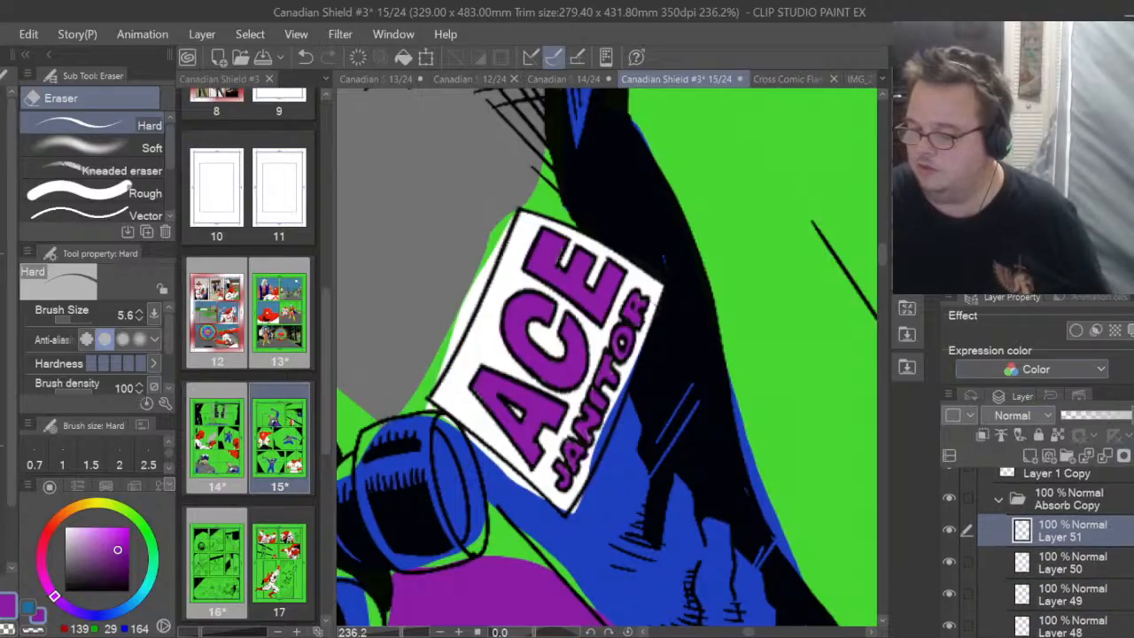
left_click(949, 553)
left_click(949, 553)
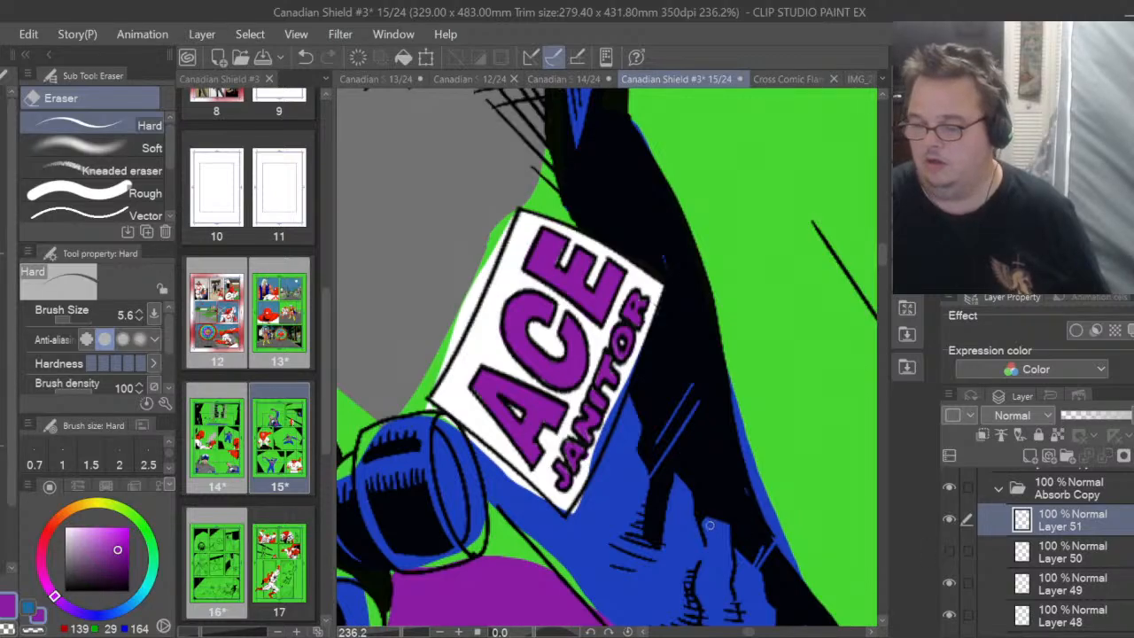
scroll(691, 505, "down", 6)
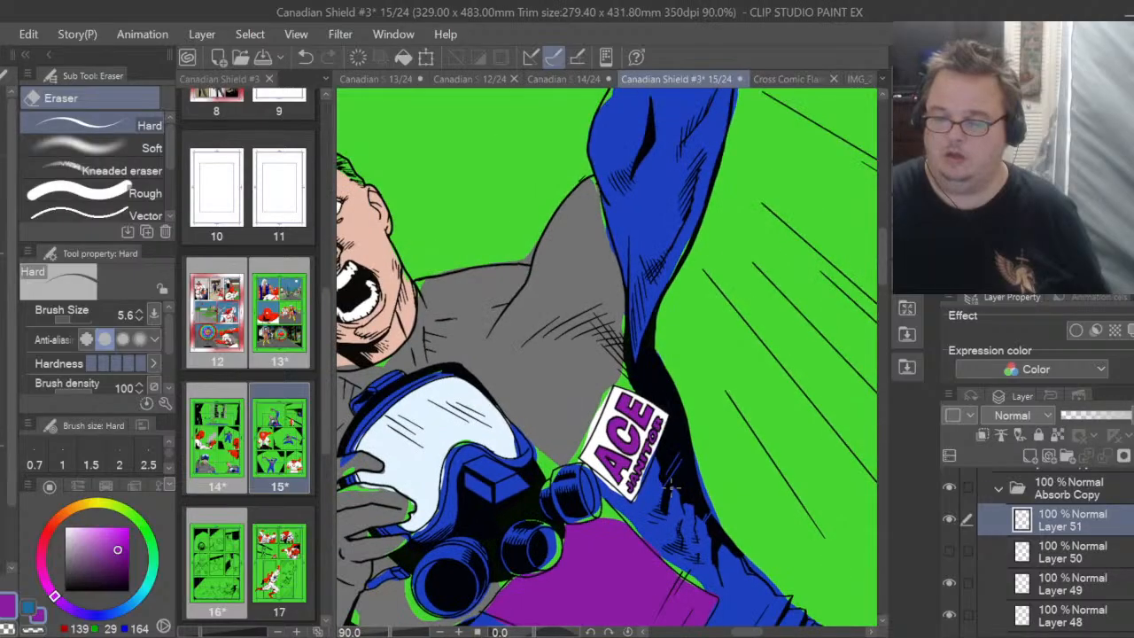
scroll(672, 487, "down", 1)
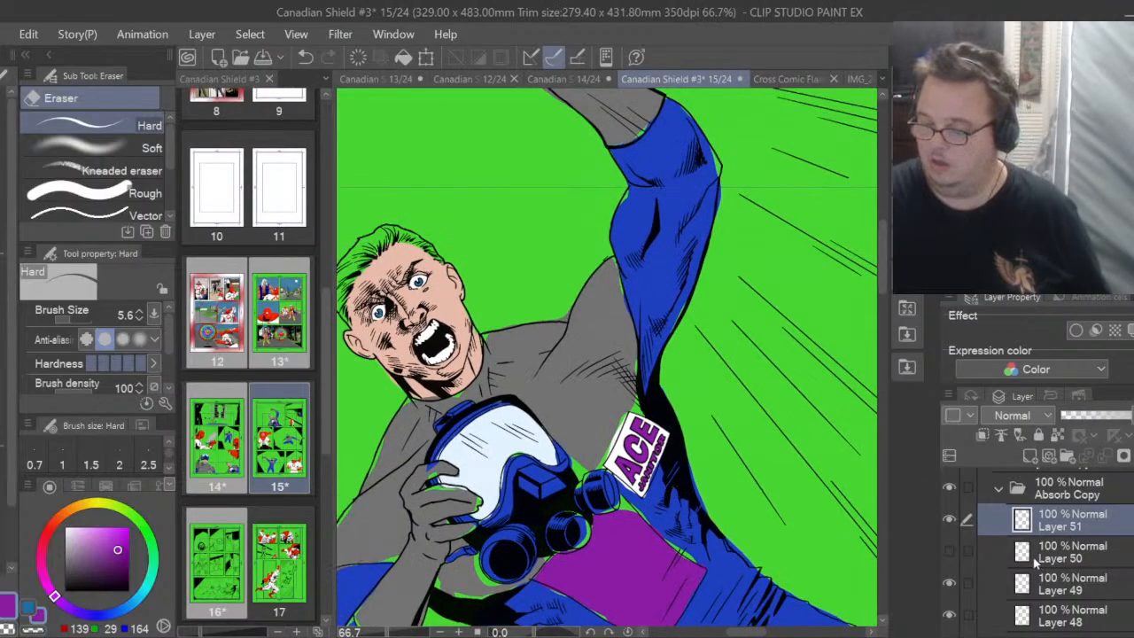
left_click(950, 552)
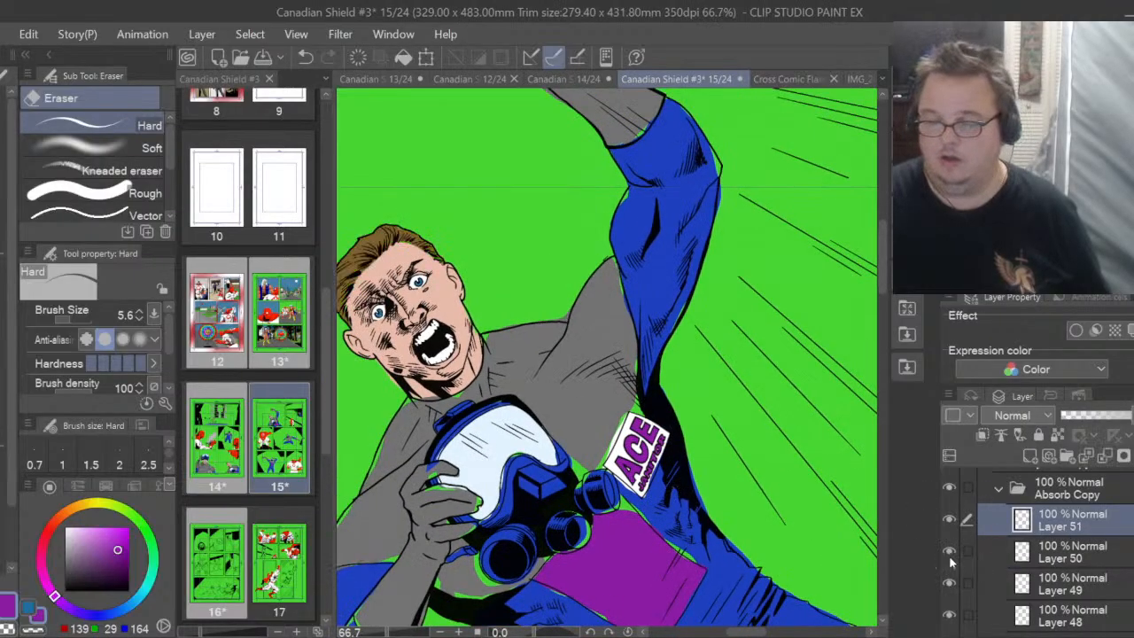
left_click(1043, 555)
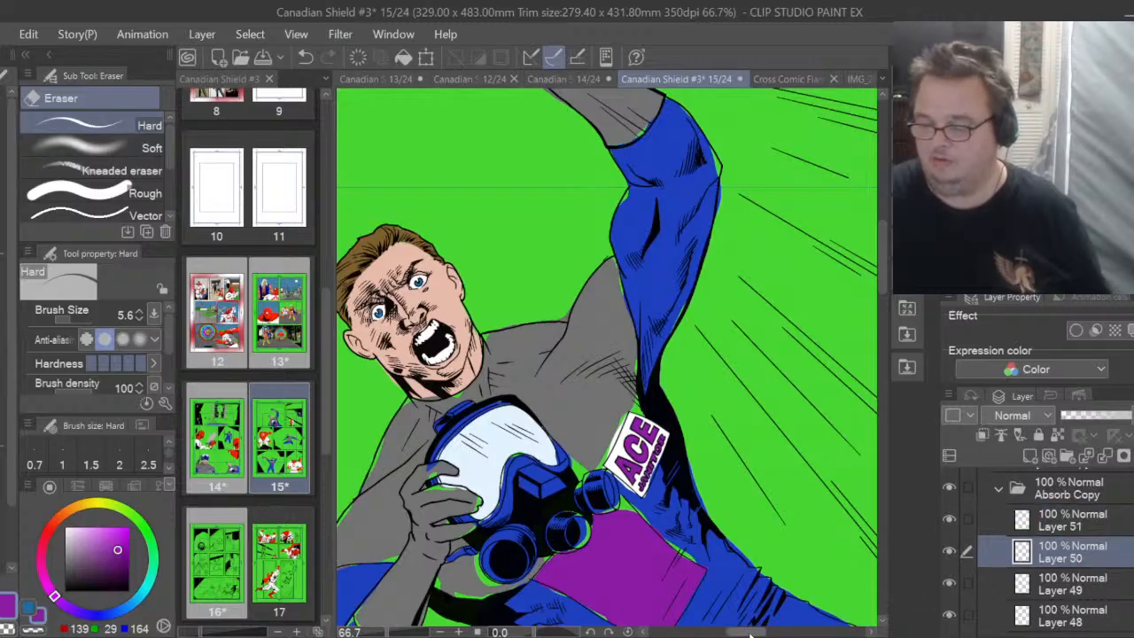
Sample the brown of the shouting man's hair and erase the stray brown outside the hair outline above his ear
left_click_drag(749, 634, 732, 623)
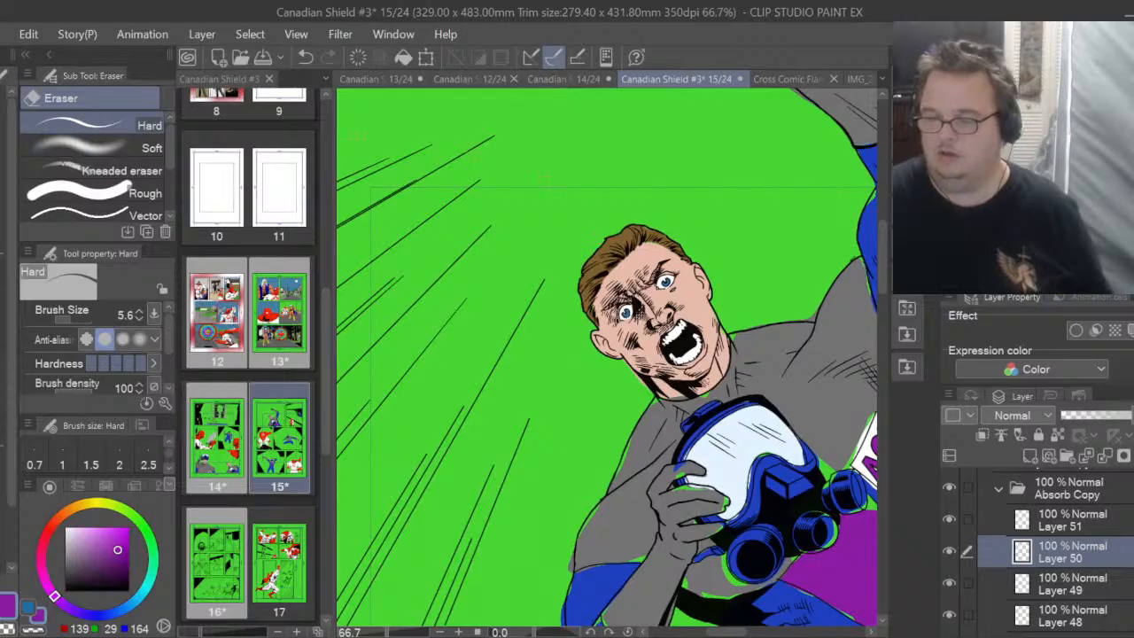
scroll(553, 230, "up", 2)
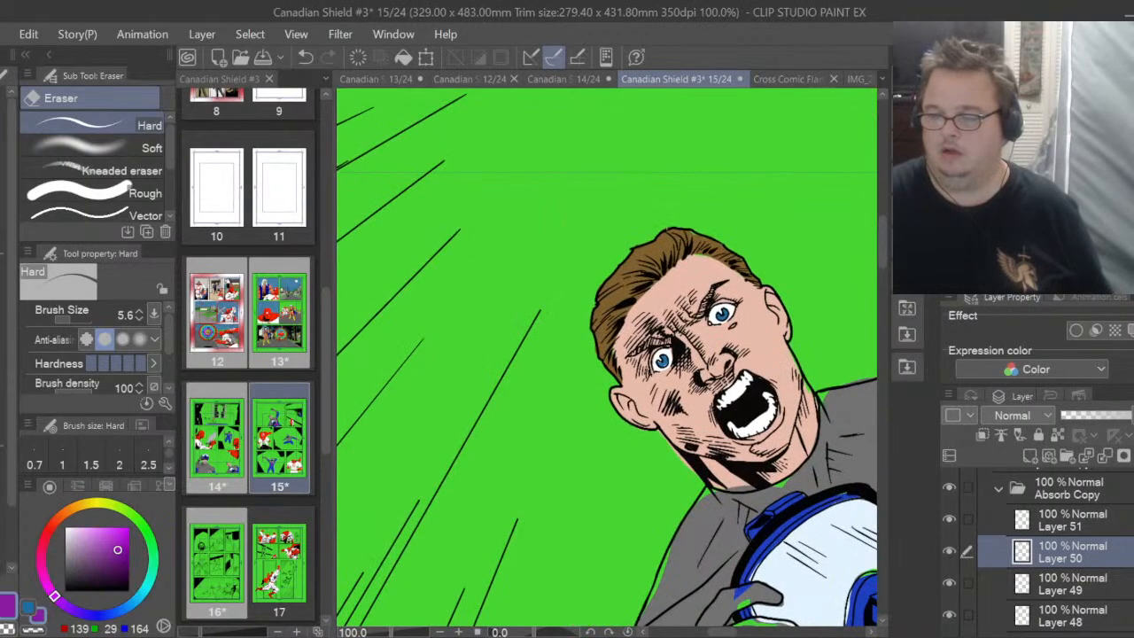
scroll(733, 223, "up", 4)
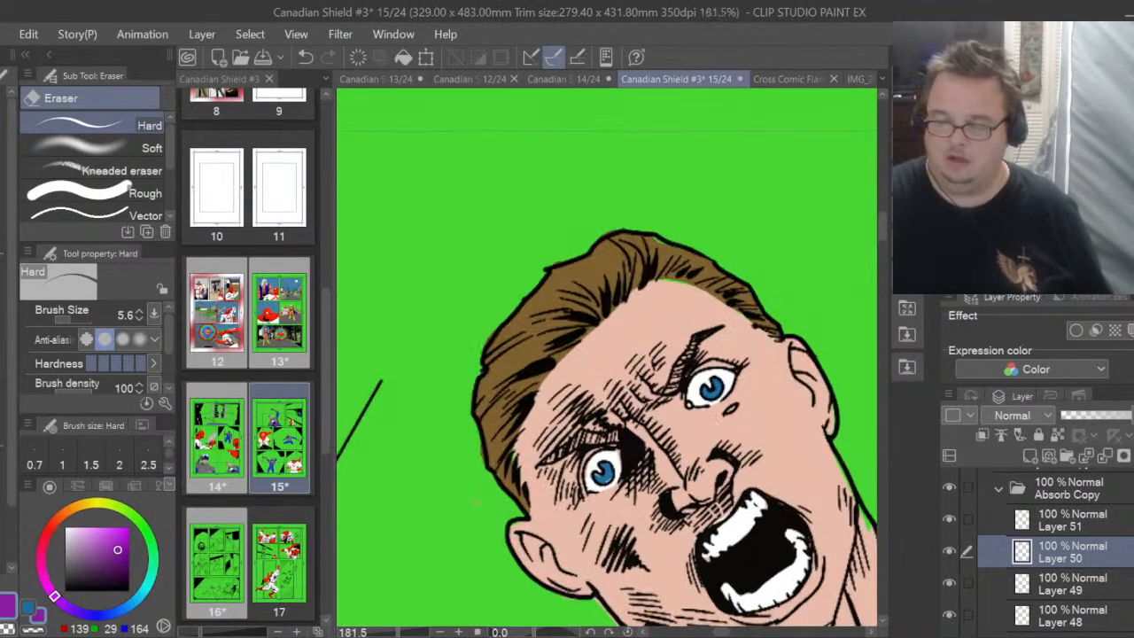
scroll(485, 501, "up", 5)
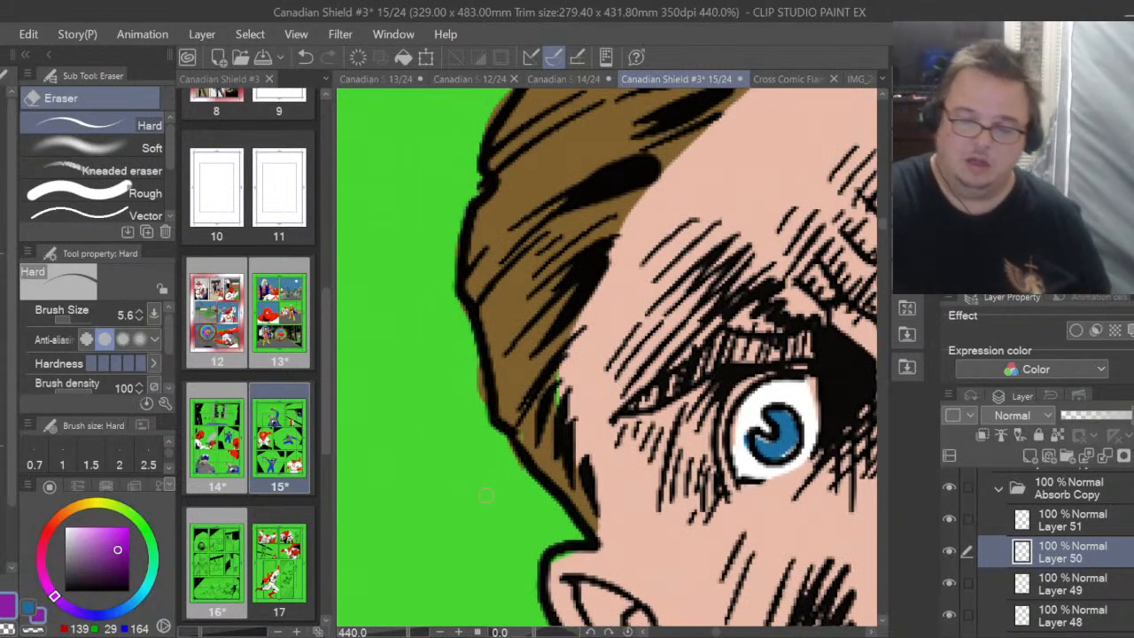
key("i")
left_click(508, 316)
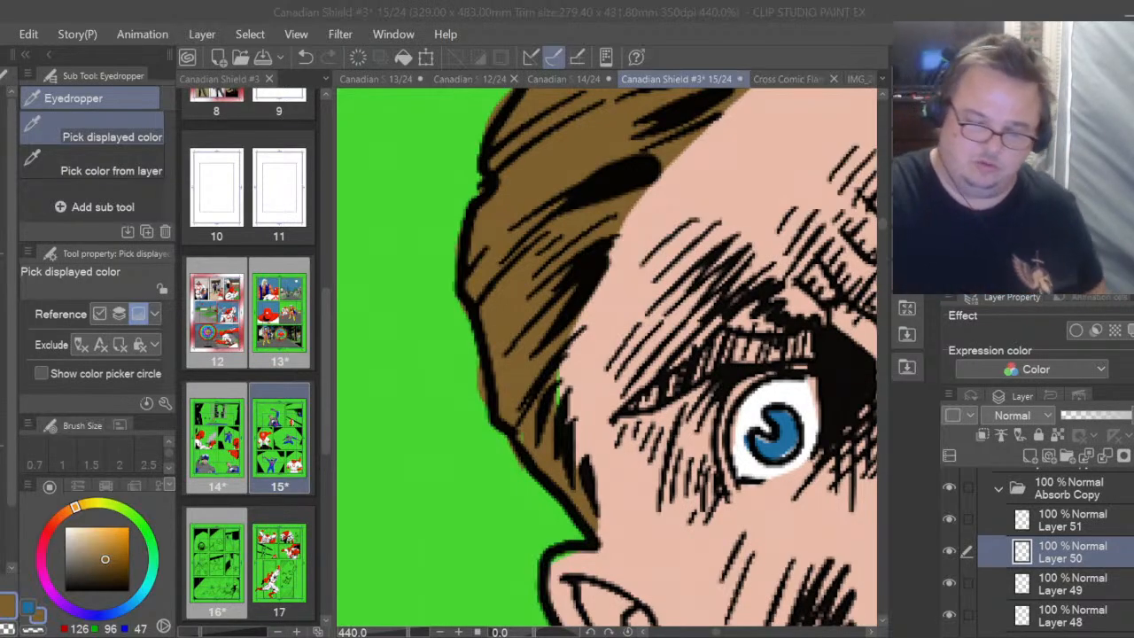
key("e")
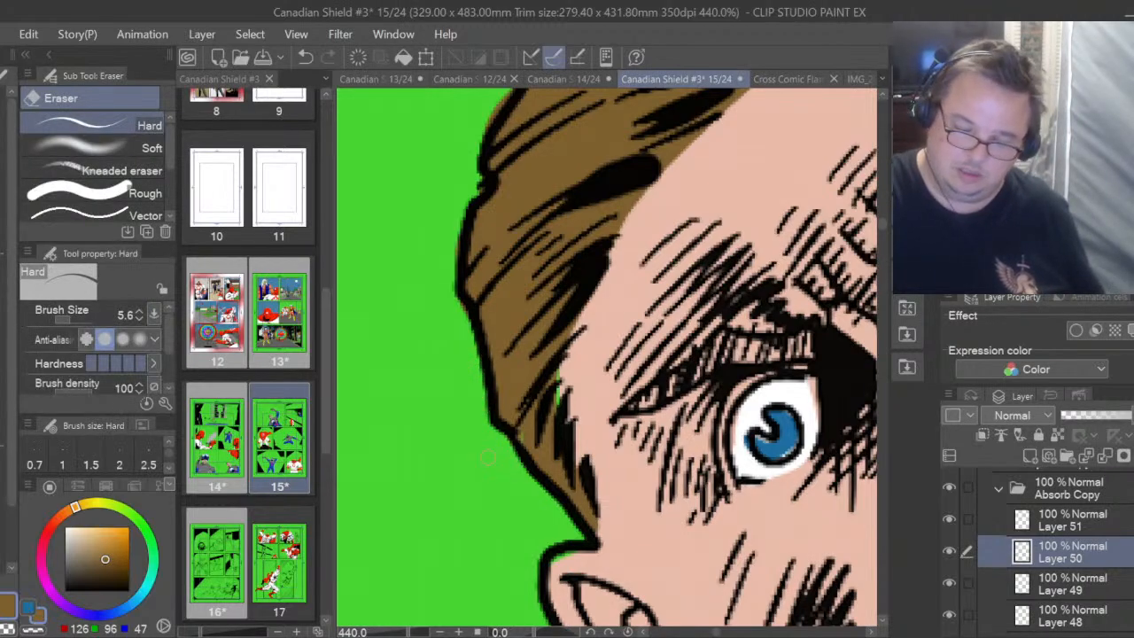
Fill the green gap at the temple hairline with brown using Lasso fill on Layer 50
key("u")
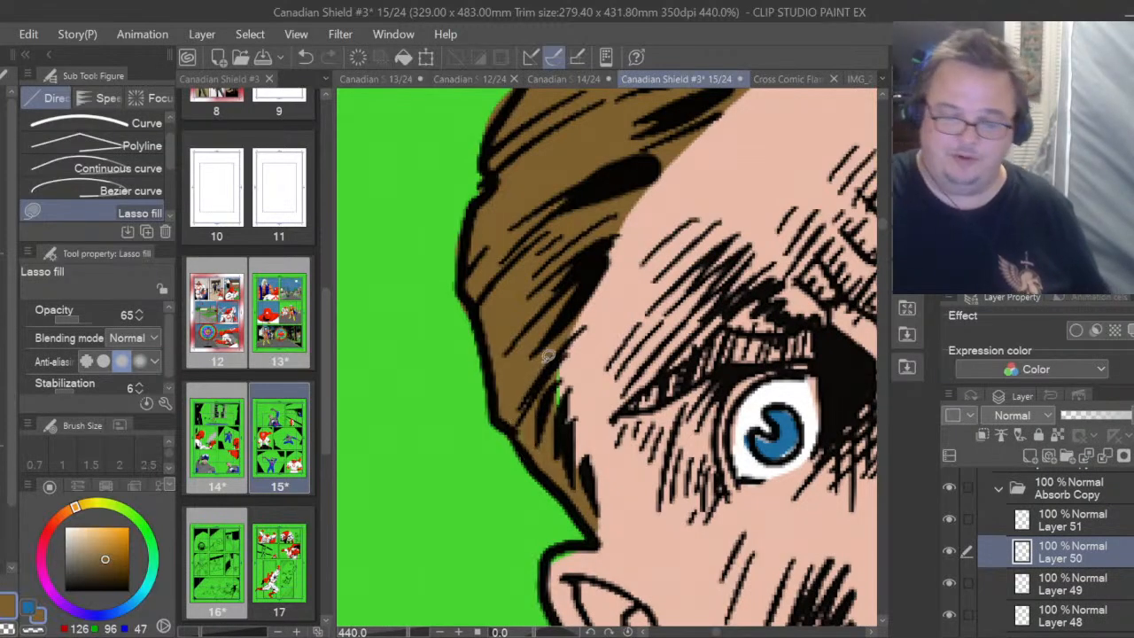
key("e")
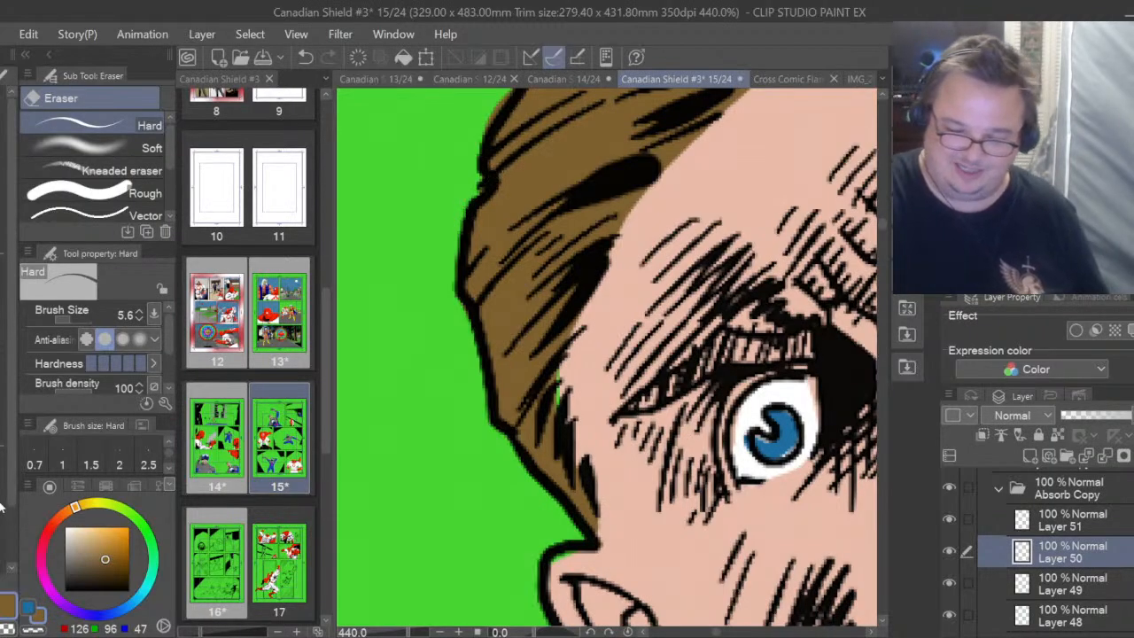
key("u")
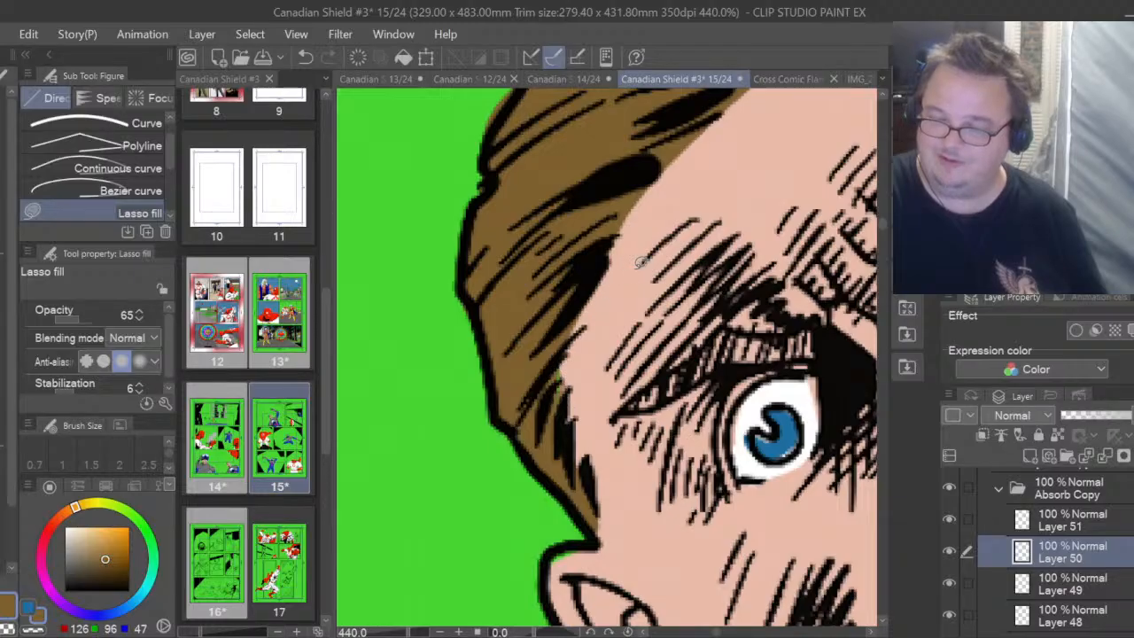
Erase the stray brown outside the upper outline of the man's hair with the Hard eraser
scroll(812, 251, "up", 5)
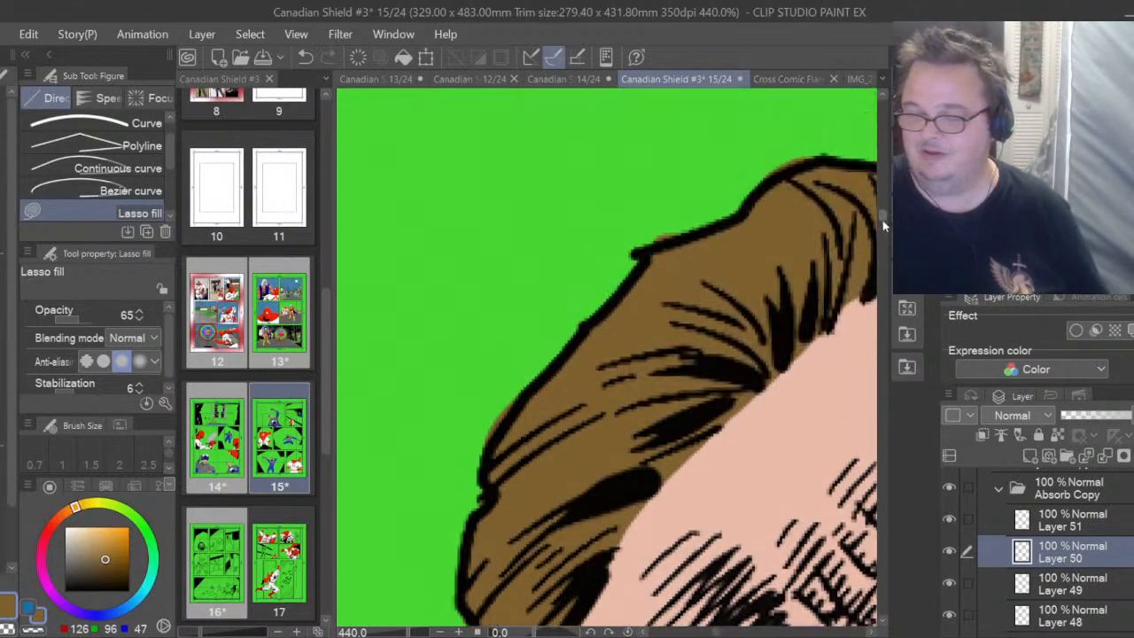
key("e")
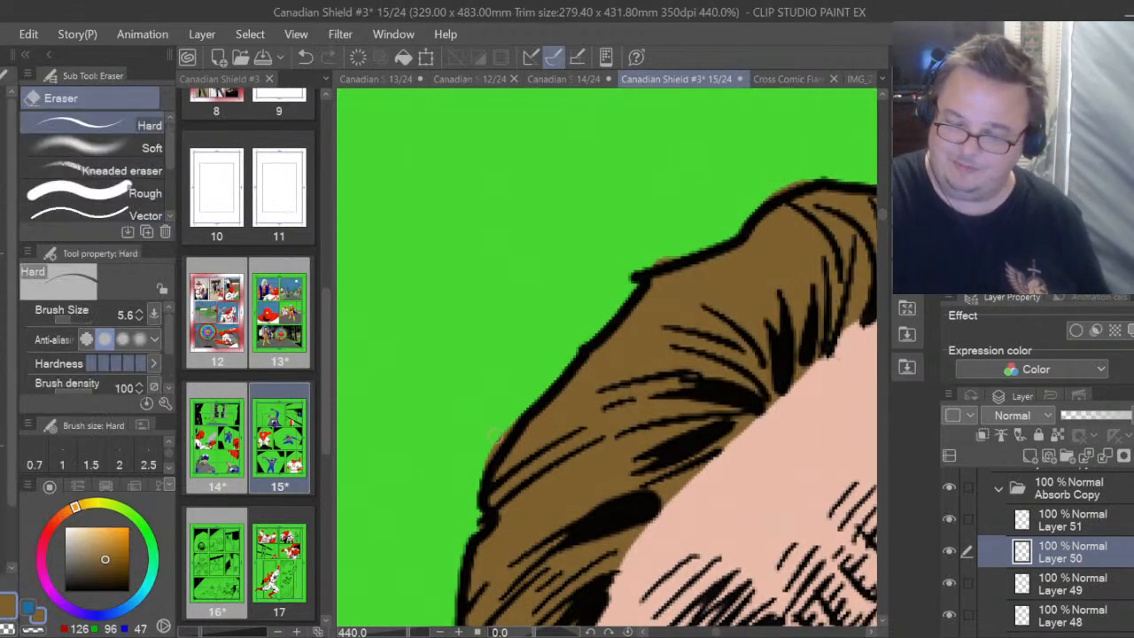
mouse_move(478, 470)
left_mouse_down()
mouse_move(515, 416)
mouse_move(471, 483)
mouse_move(498, 437)
left_mouse_up()
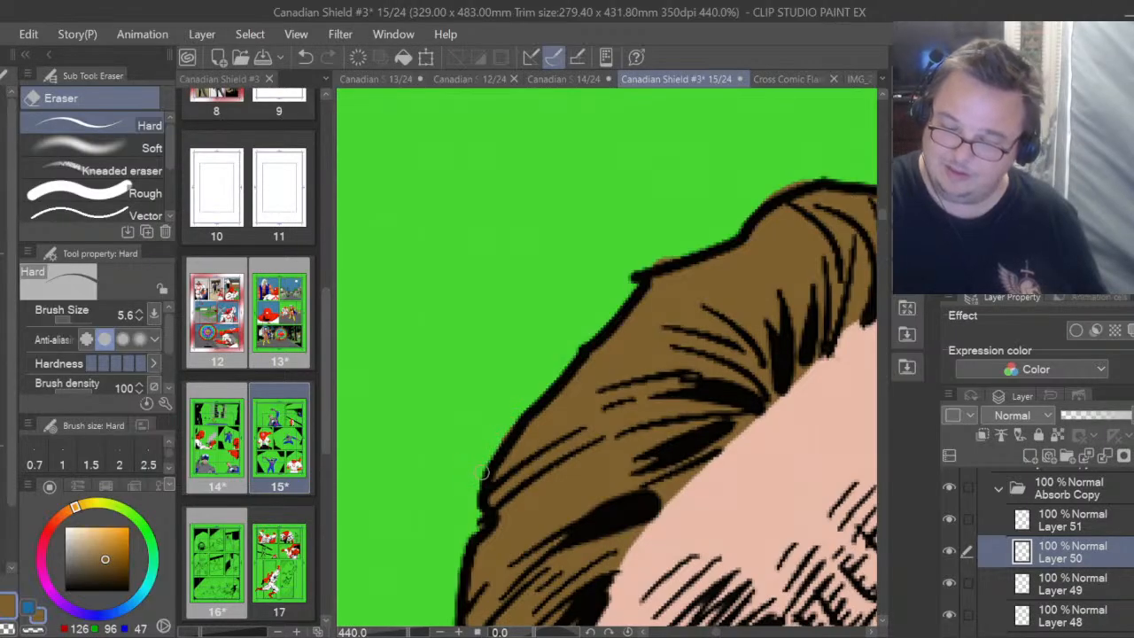
left_click_drag(633, 275, 725, 249)
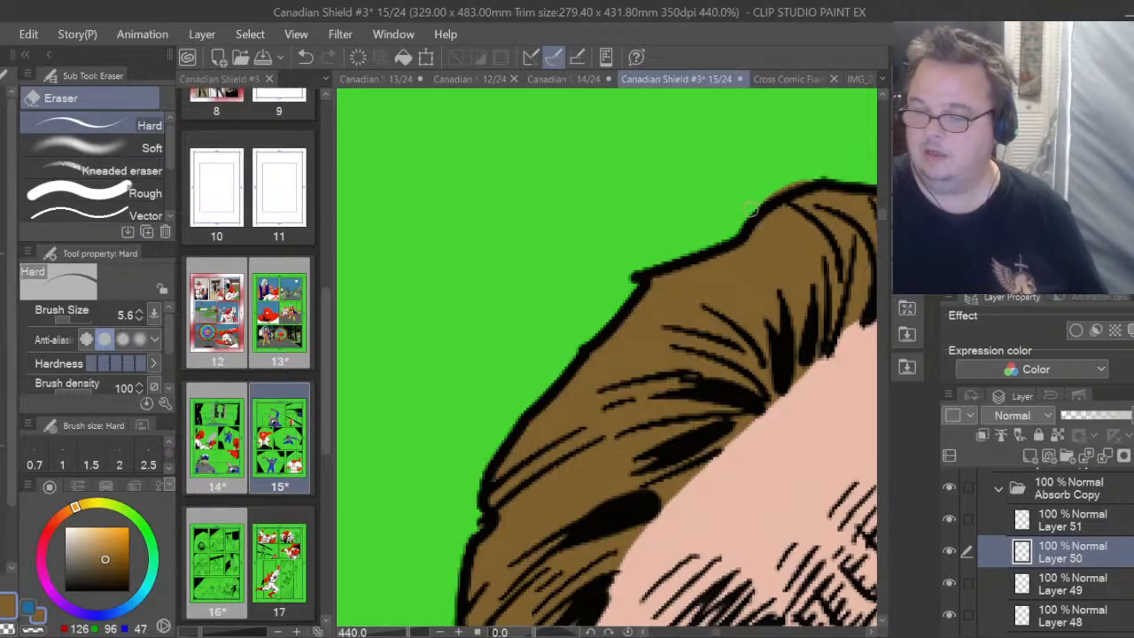
left_click_drag(750, 209, 797, 182)
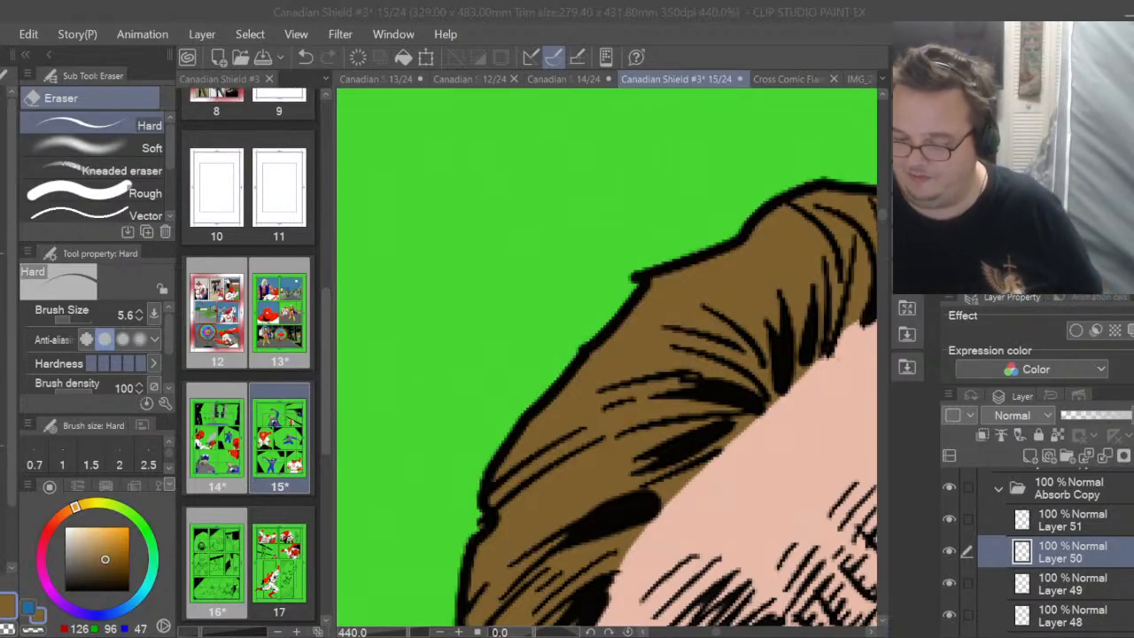
left_click_drag(716, 633, 724, 633)
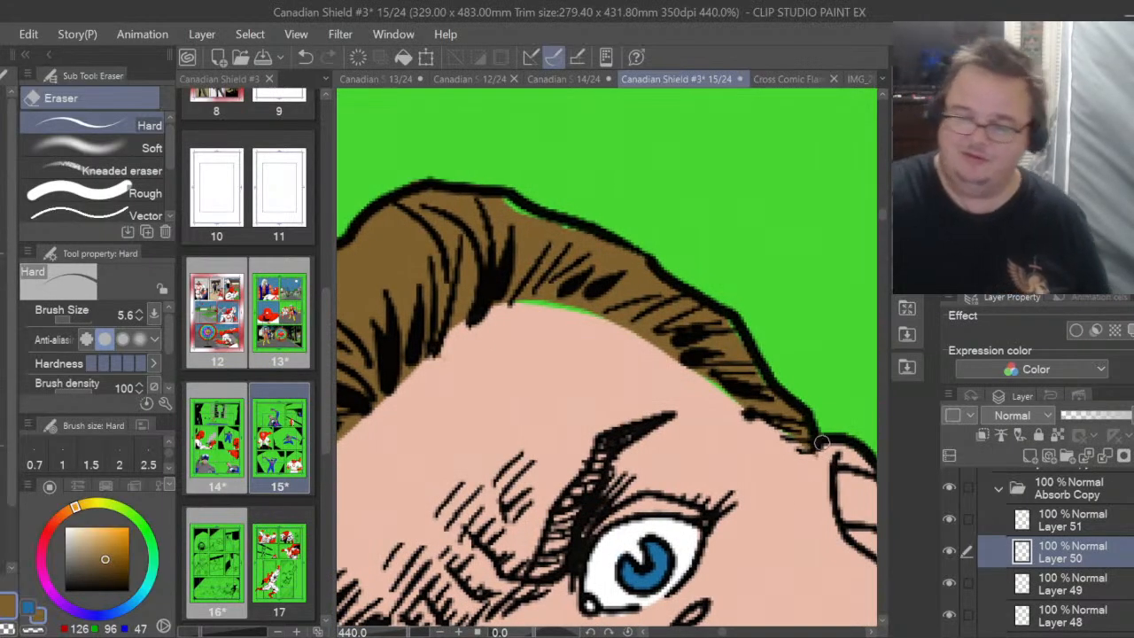
Fill the green gaps along the man's forehead hairline and upper hair outline with brown using Lasso fill on Layer 50
key("u")
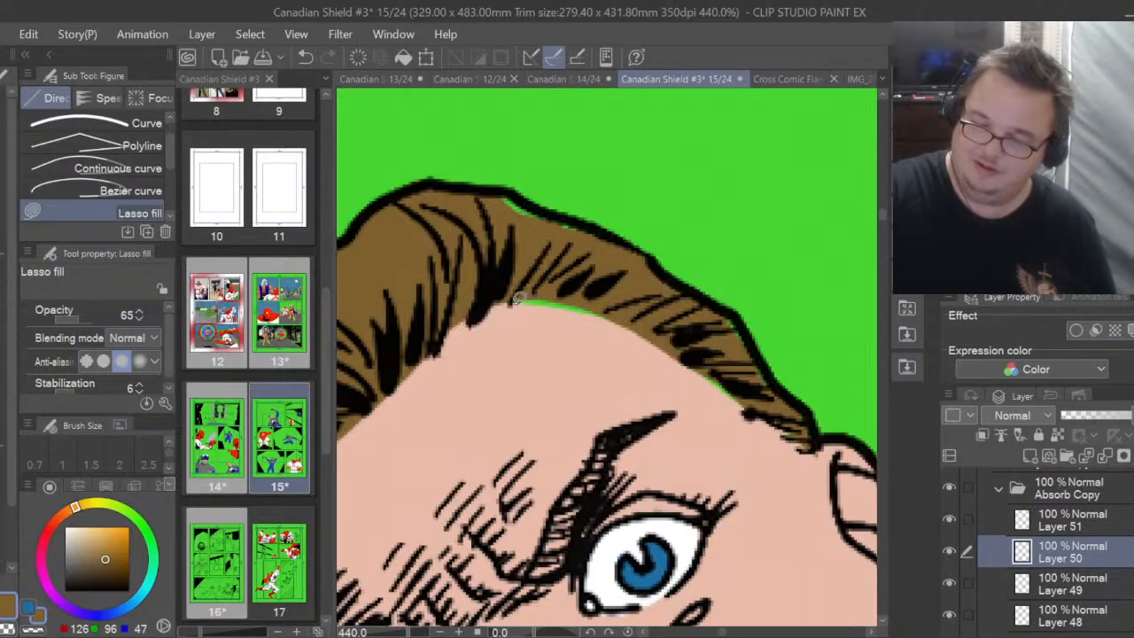
left_click_drag(611, 313, 542, 238)
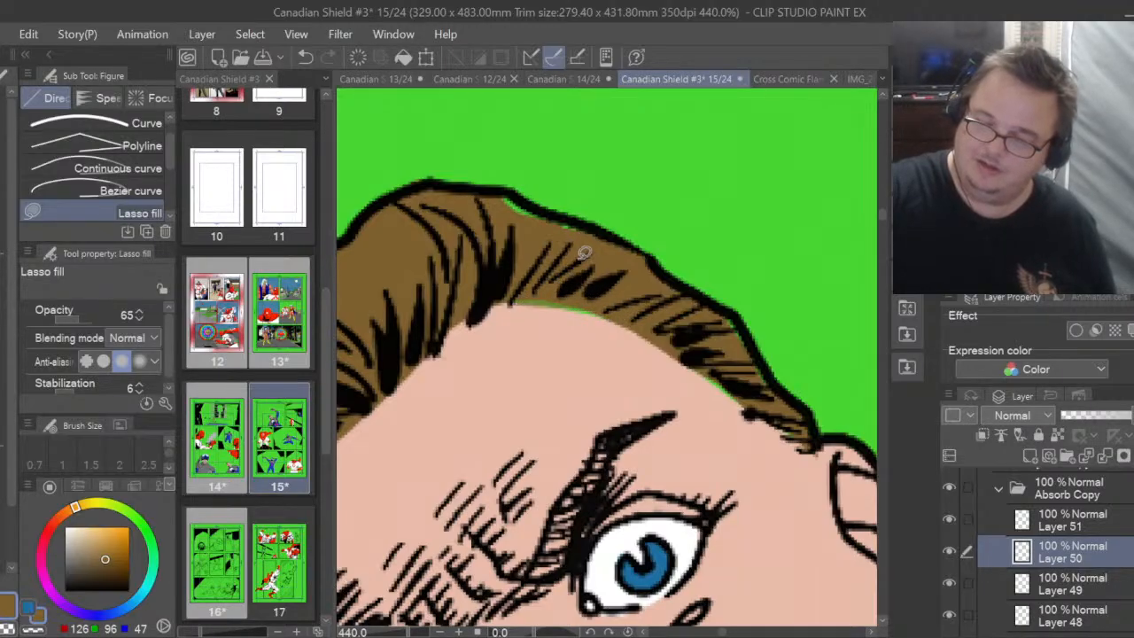
mouse_move(560, 290)
left_mouse_down()
mouse_move(618, 313)
mouse_move(585, 283)
left_mouse_up()
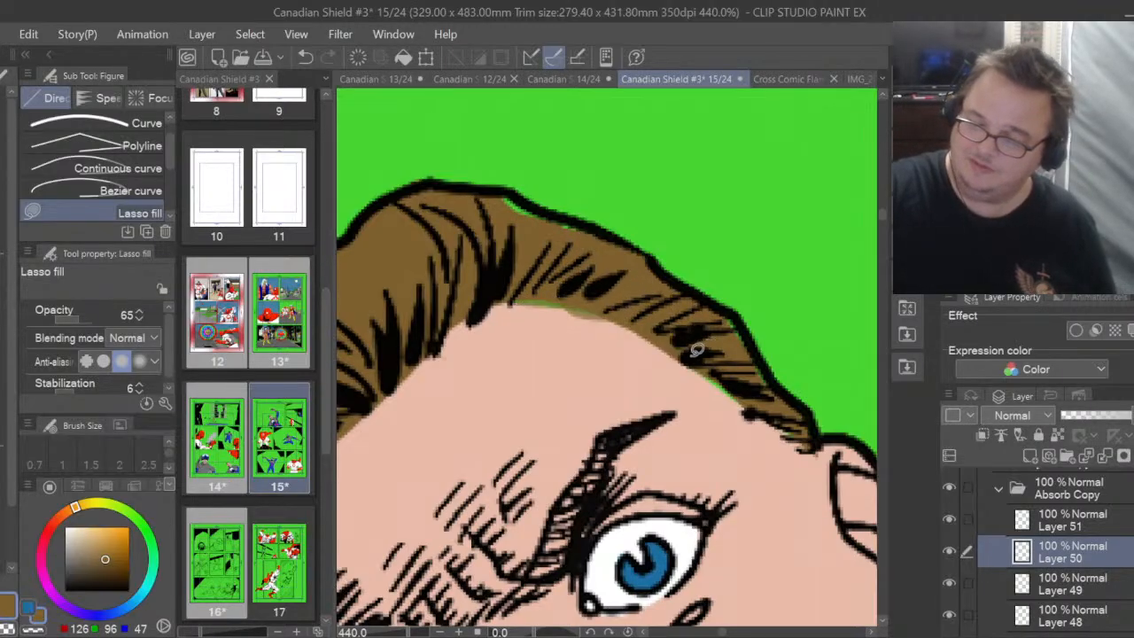
mouse_move(696, 354)
left_mouse_down()
mouse_move(731, 396)
mouse_move(756, 407)
mouse_move(768, 385)
mouse_move(781, 387)
mouse_move(732, 310)
left_mouse_up()
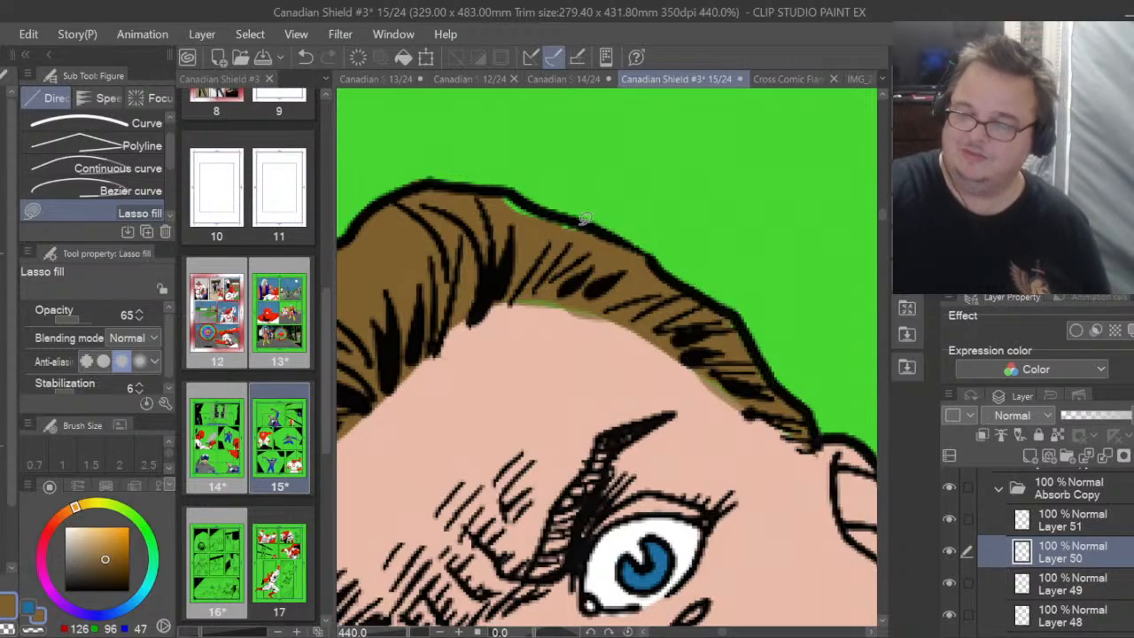
left_click_drag(570, 218, 542, 210)
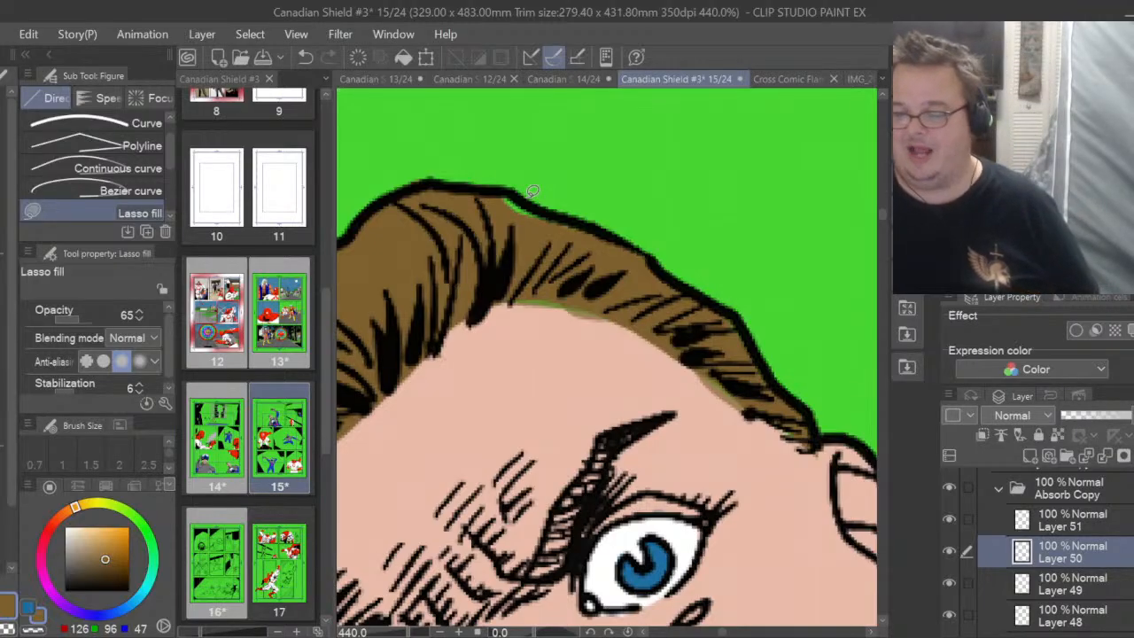
Add more brown along the forehead hairline and the upper hair outline, toggling Layer 50's visibility to check its coverage
key("i")
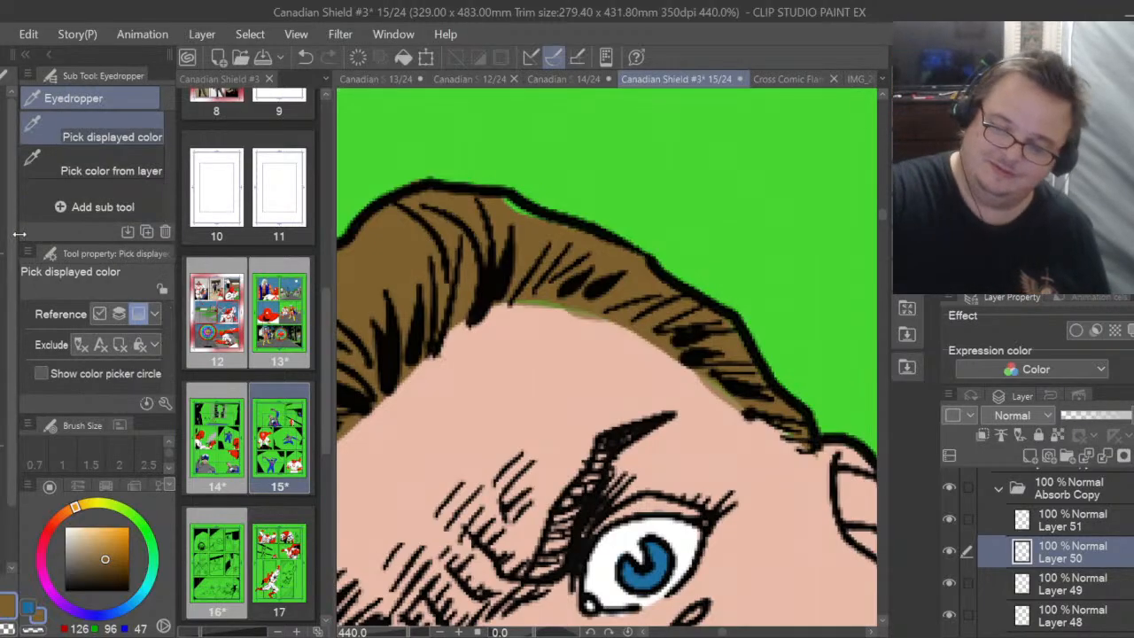
key("u")
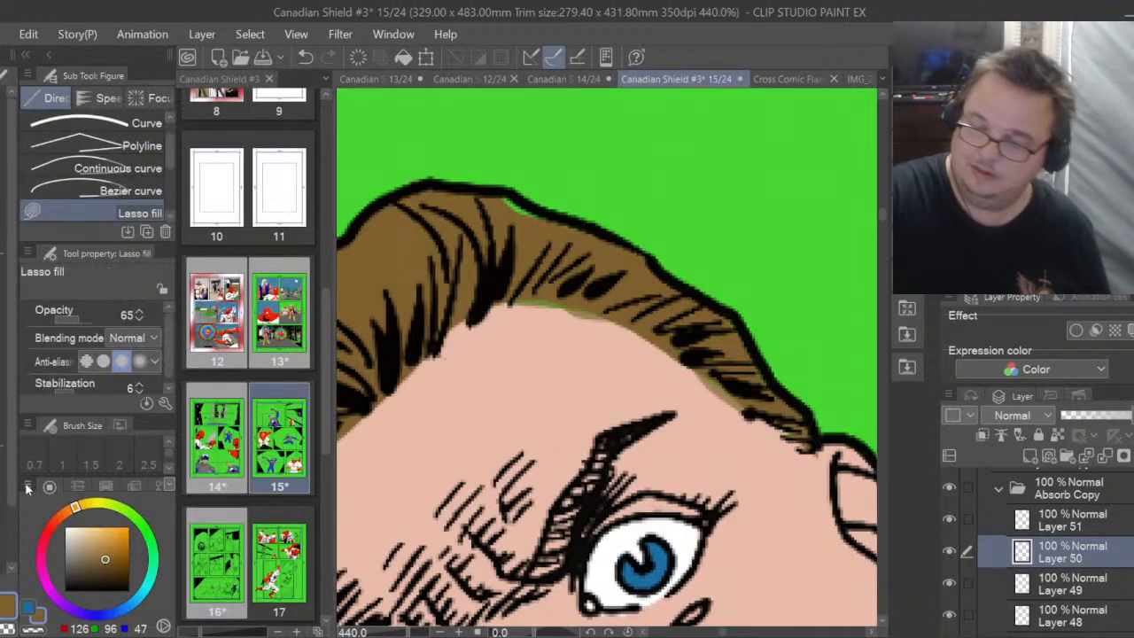
left_click_drag(591, 320, 532, 281)
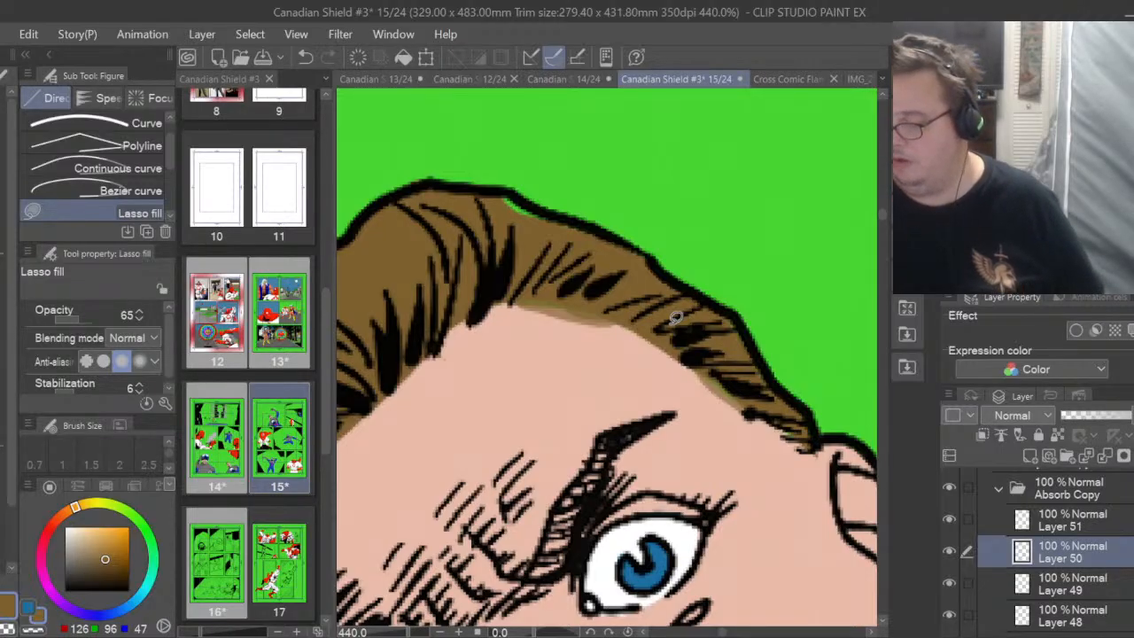
left_click(951, 553)
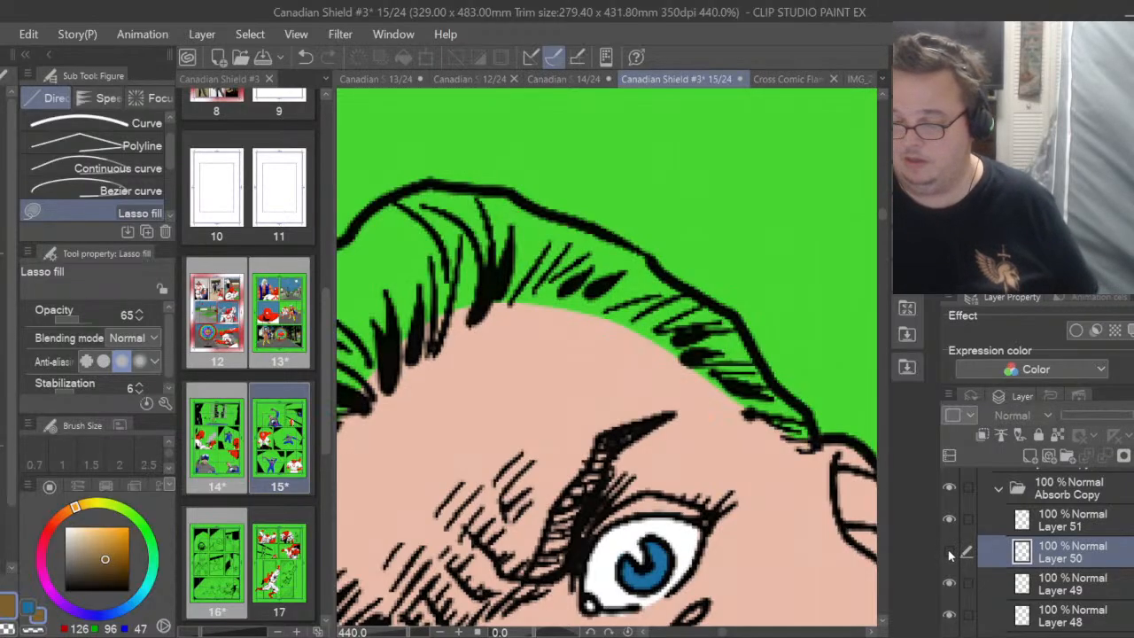
left_click(951, 553)
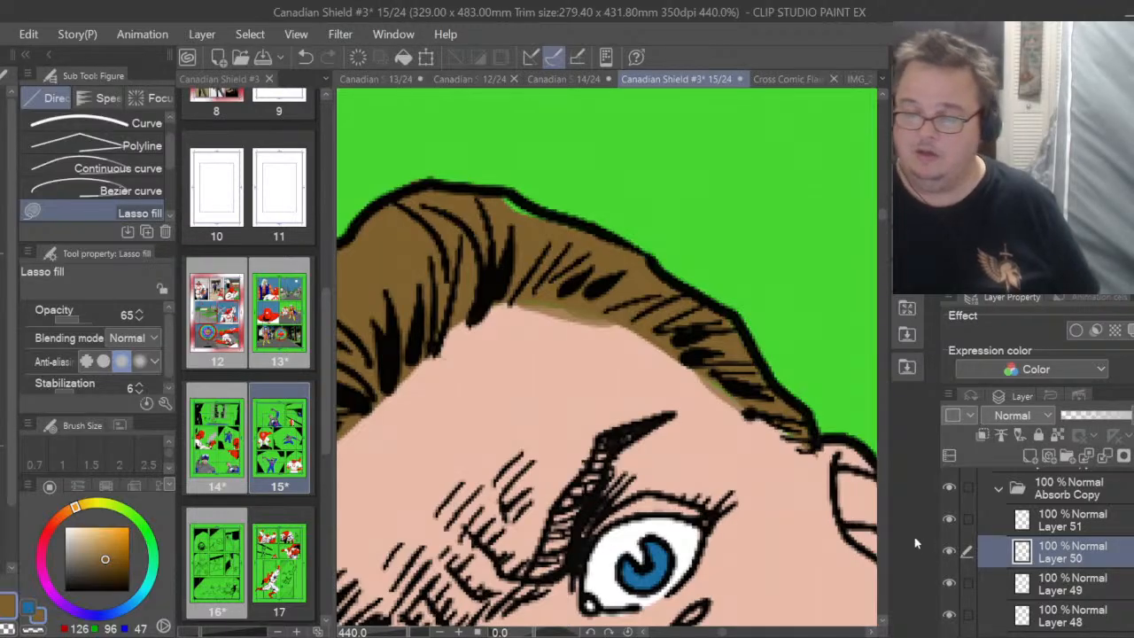
left_click_drag(522, 193, 525, 225)
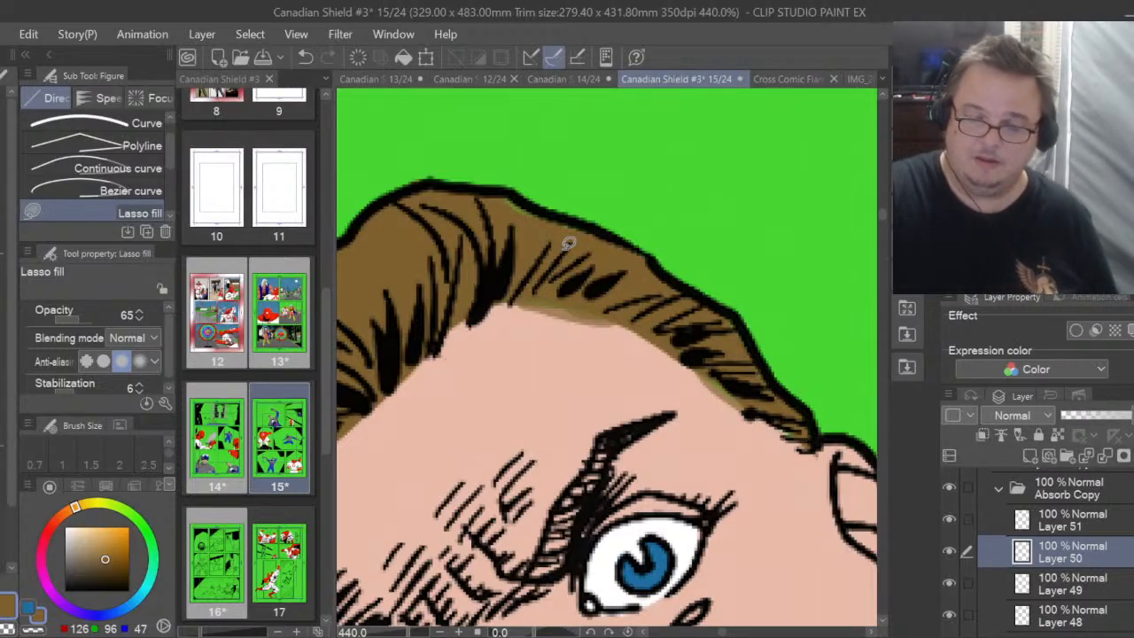
Set Lasso fill opacity to 100, refill the forehead hairline in solid brown, and erase the overspill from the forehead
left_click_drag(82, 326, 134, 327)
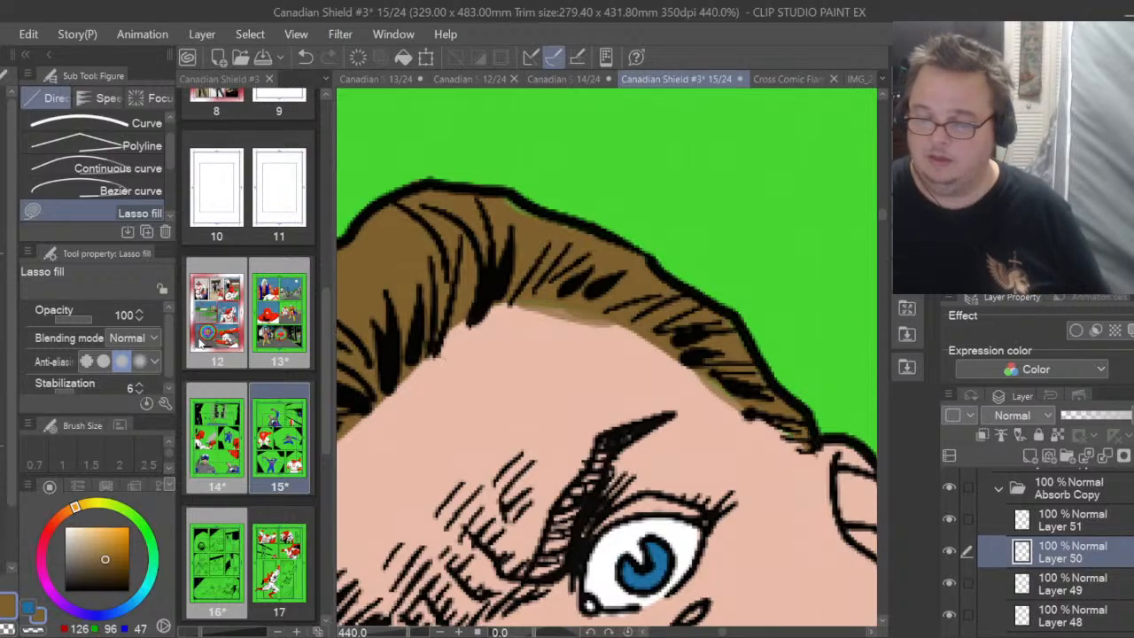
mouse_move(610, 302)
left_mouse_down()
mouse_move(506, 307)
mouse_move(661, 319)
left_mouse_up()
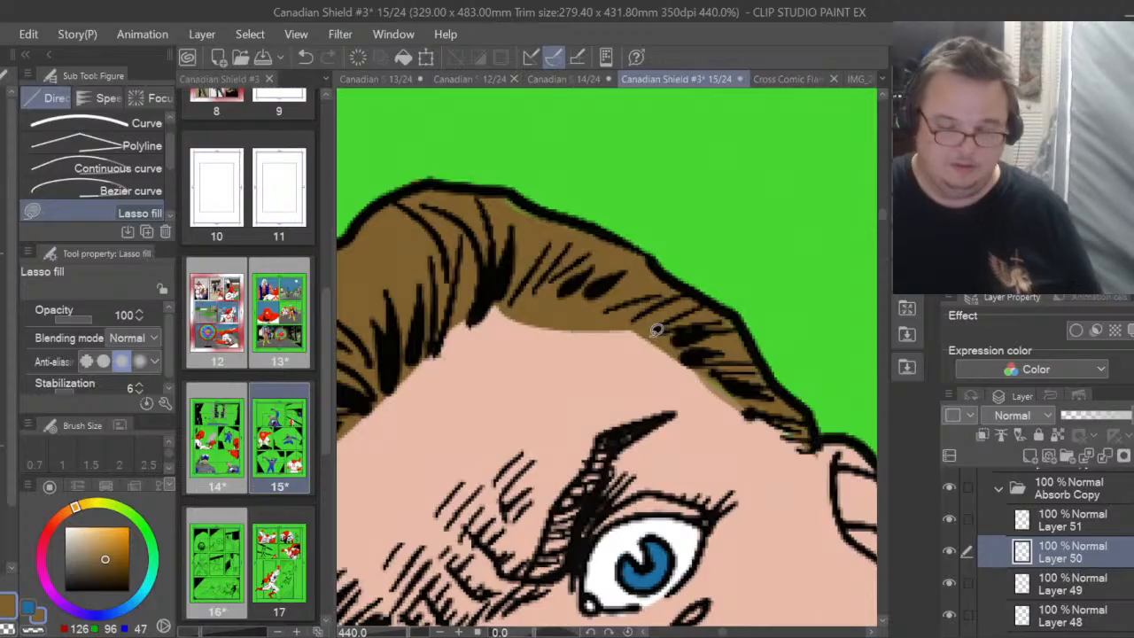
key("e")
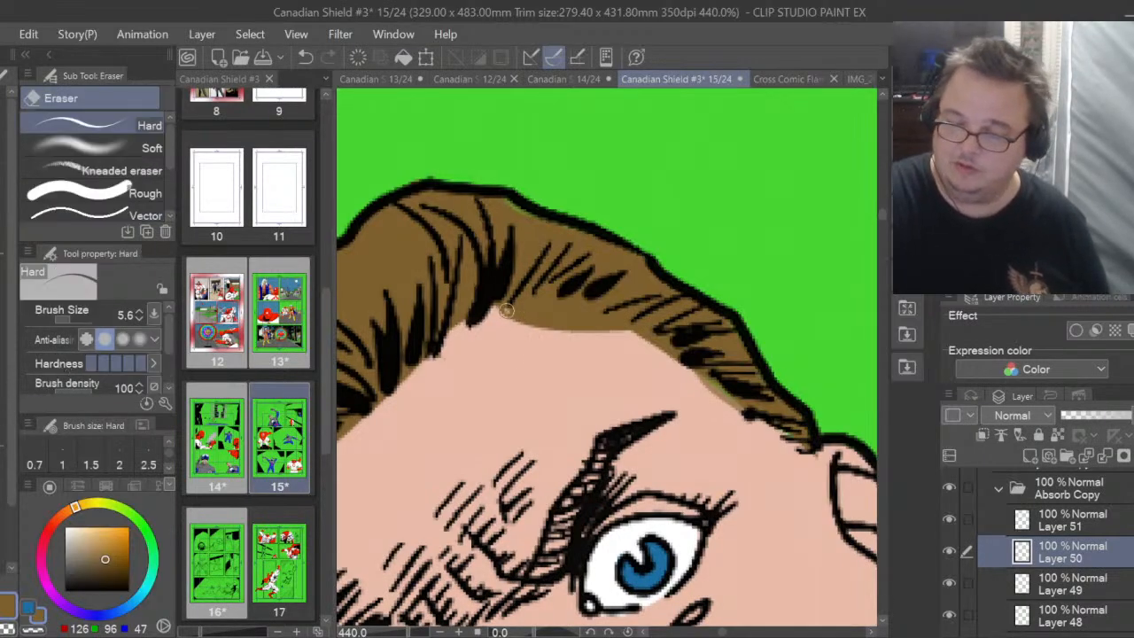
mouse_move(506, 310)
left_mouse_down()
mouse_move(577, 326)
mouse_move(501, 314)
mouse_move(586, 338)
mouse_move(575, 327)
mouse_move(618, 333)
mouse_move(529, 315)
left_mouse_up()
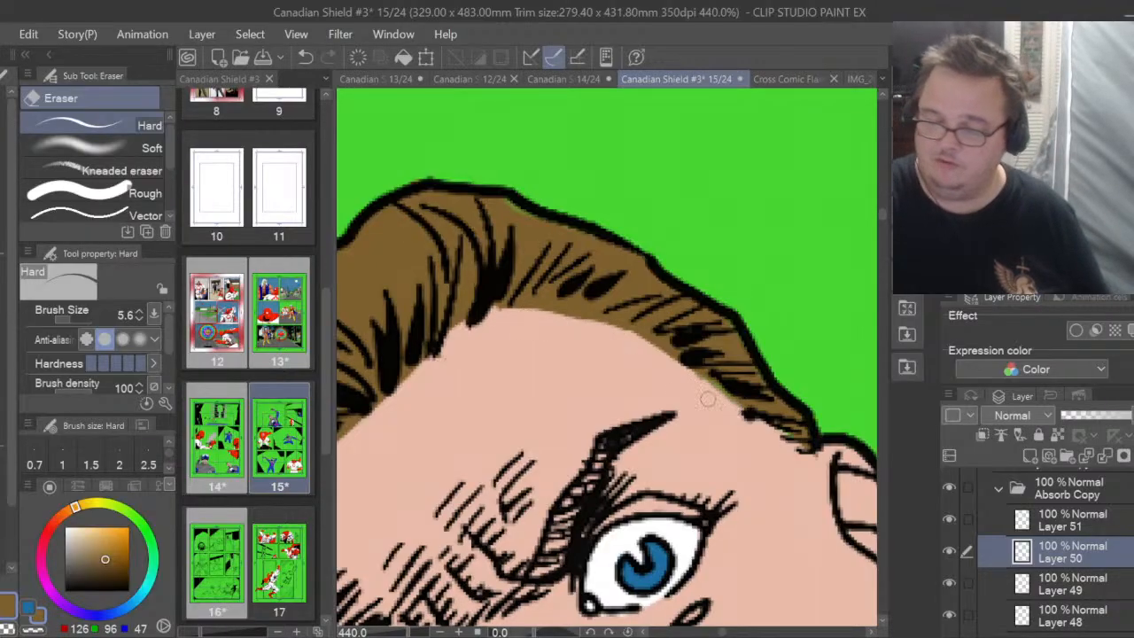
Fill the remaining gaps at the temple hairline, upper hair outline and hair tip beside the ear with solid brown
key("u")
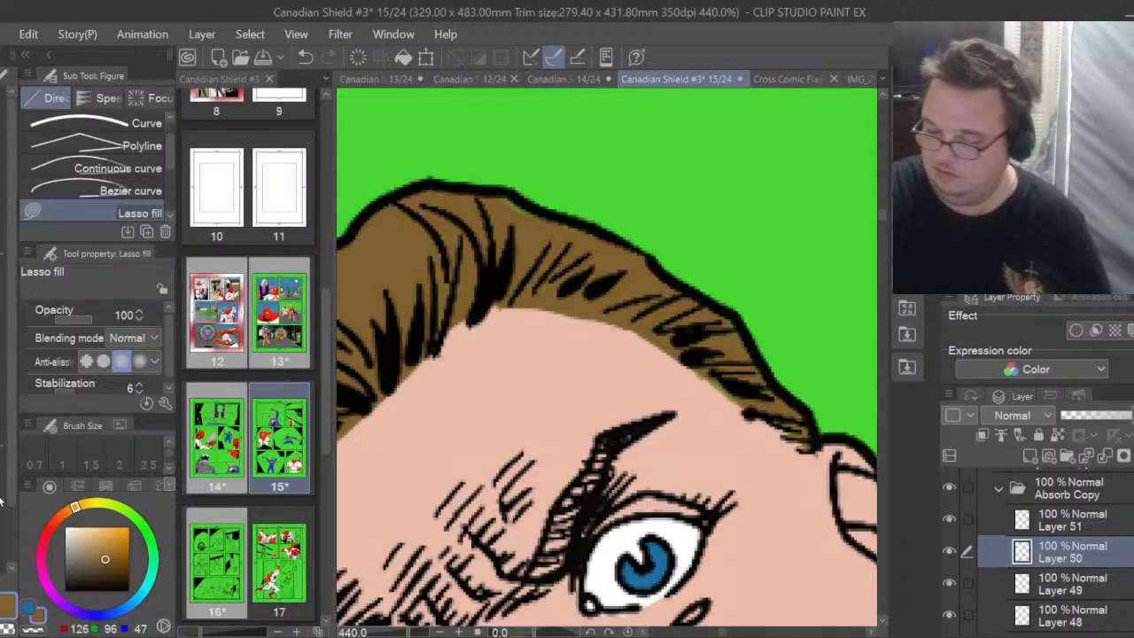
mouse_move(747, 409)
left_mouse_down()
mouse_move(722, 384)
mouse_move(732, 357)
mouse_move(768, 372)
left_mouse_up()
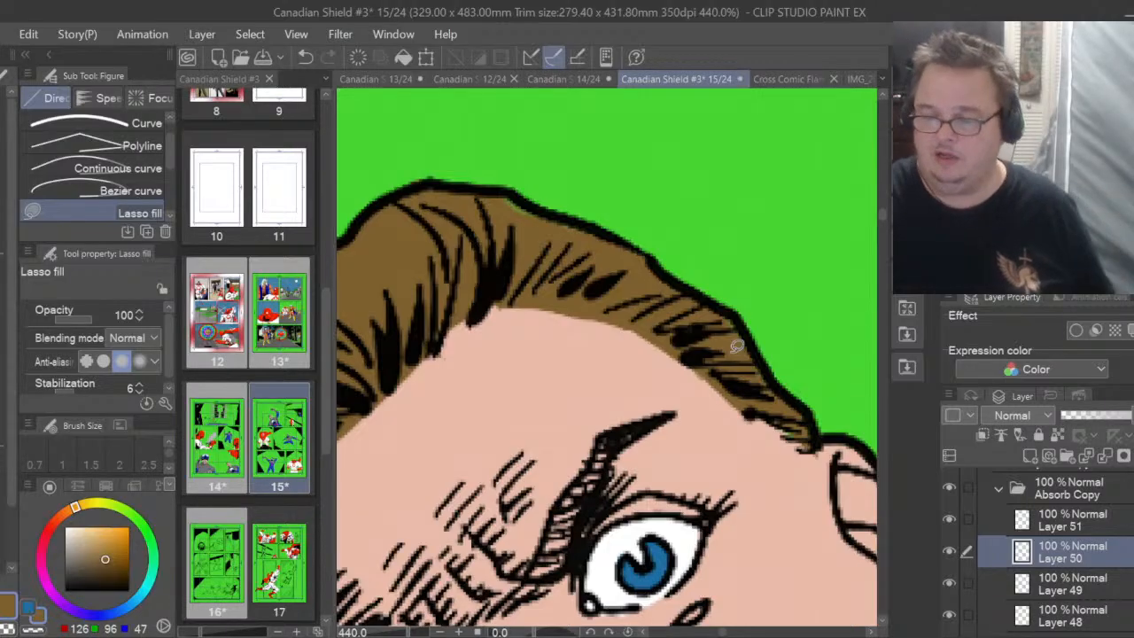
mouse_move(530, 210)
left_mouse_down()
mouse_move(539, 220)
mouse_move(500, 189)
left_mouse_up()
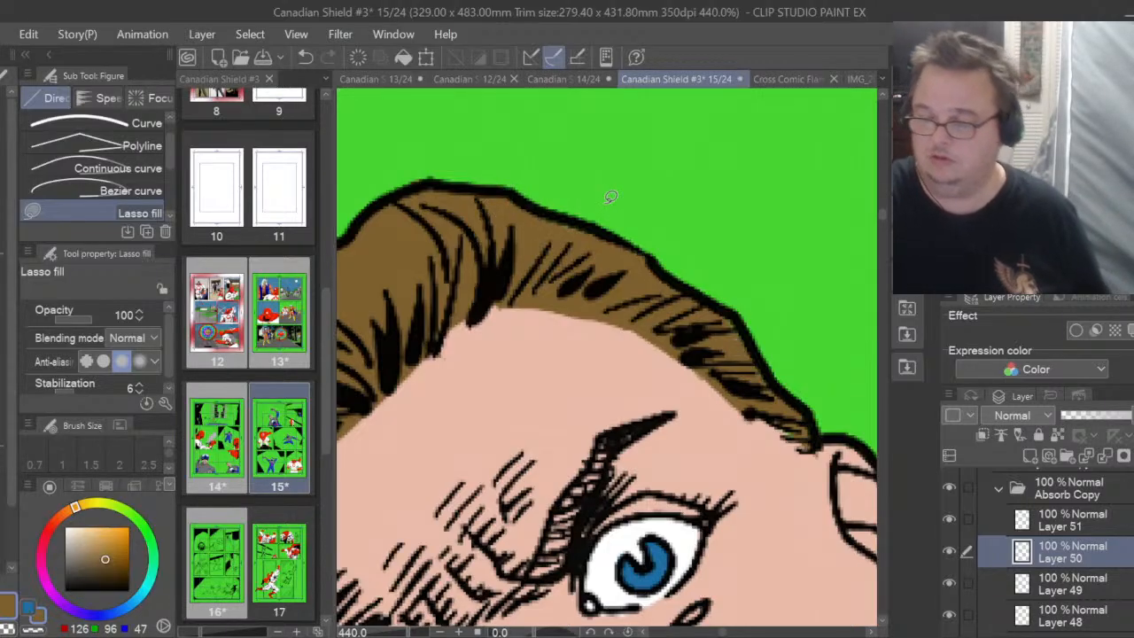
mouse_move(720, 305)
left_mouse_down()
mouse_move(740, 336)
mouse_move(747, 294)
left_mouse_up()
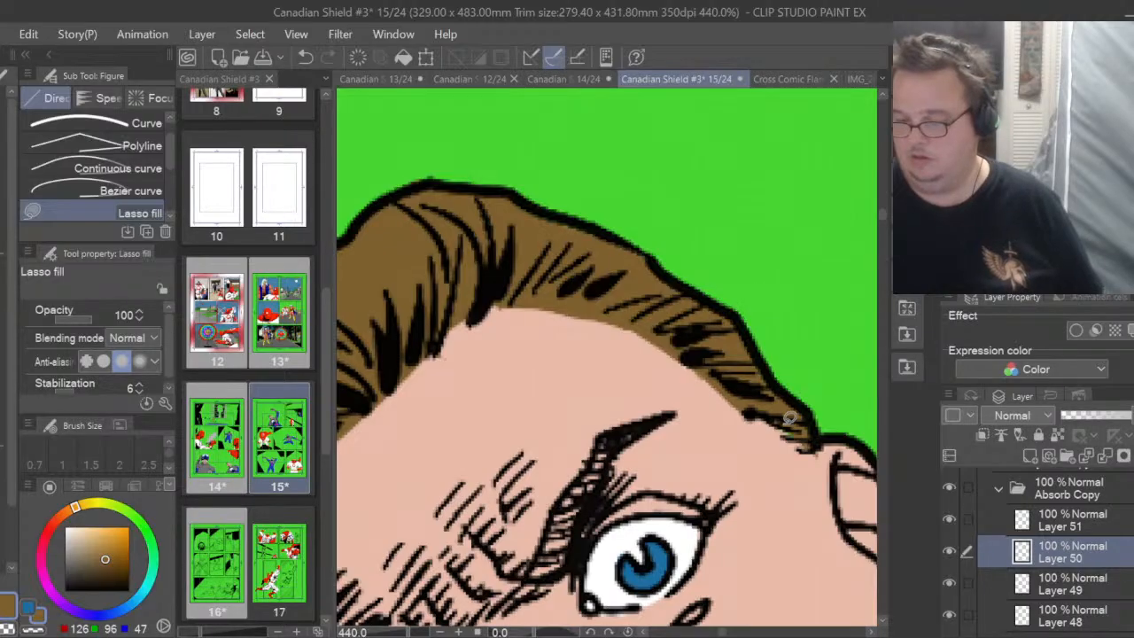
mouse_move(808, 441)
left_mouse_down()
mouse_move(767, 422)
mouse_move(750, 398)
left_mouse_up()
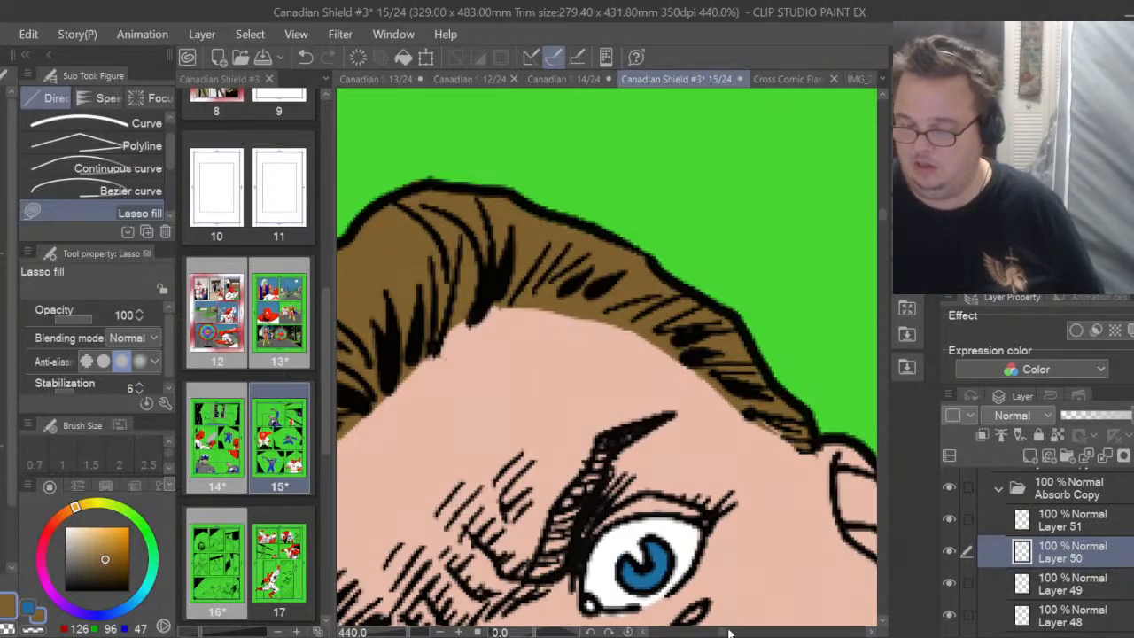
left_click_drag(724, 633, 719, 632)
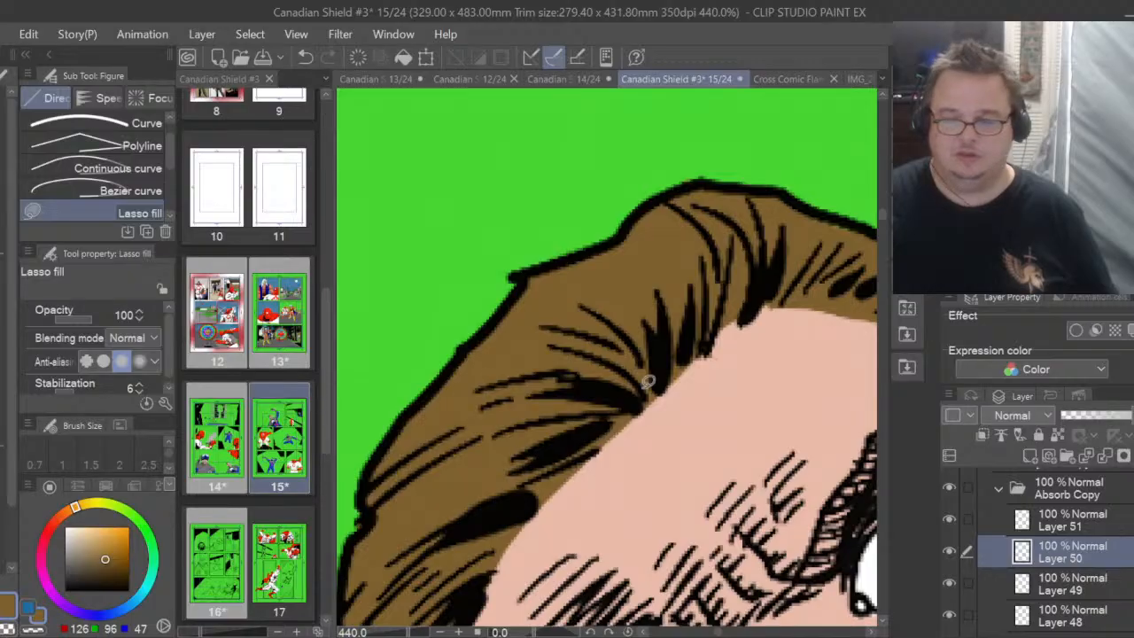
Make Layer 49 the active layer for cleaning up the blue of the shouting man's eyes
scroll(787, 403, "down", 8)
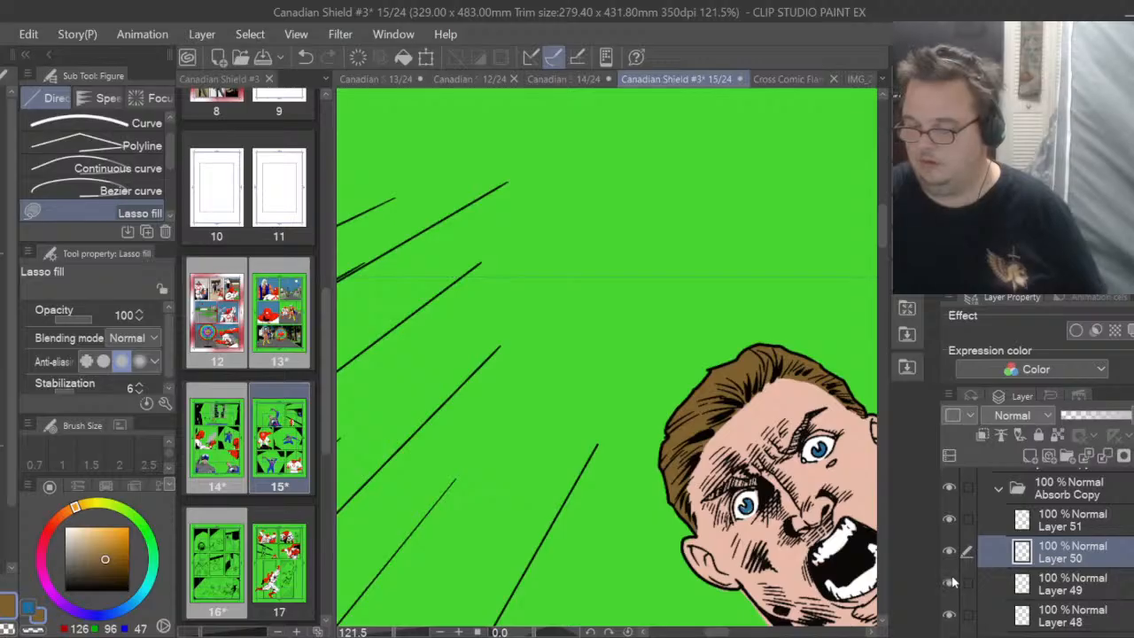
left_click(1024, 585)
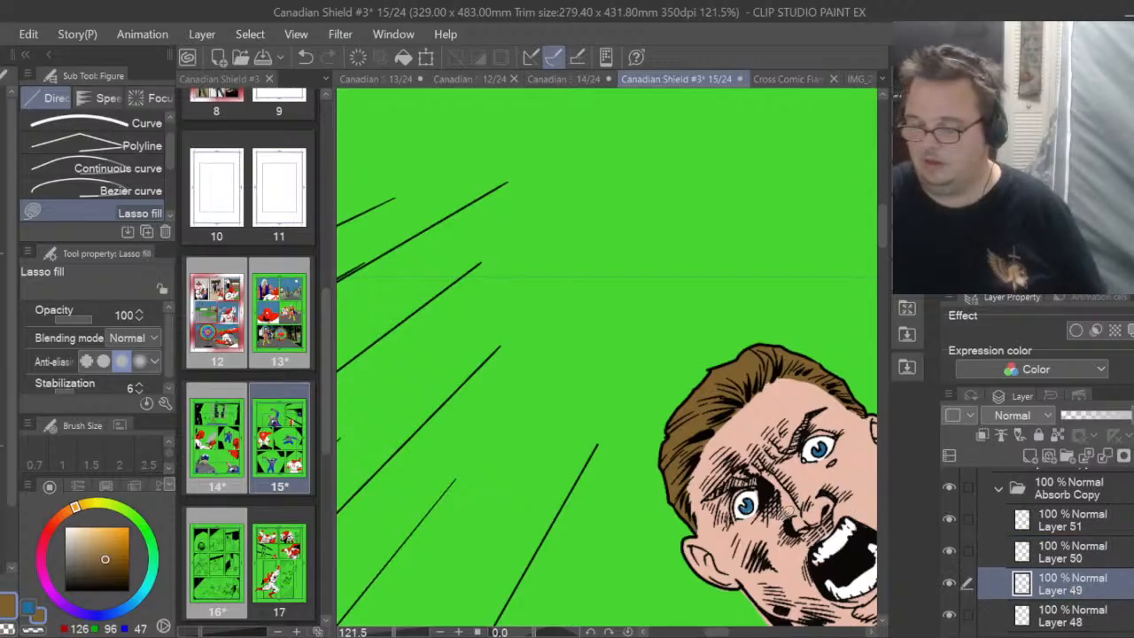
scroll(771, 510, "up", 10)
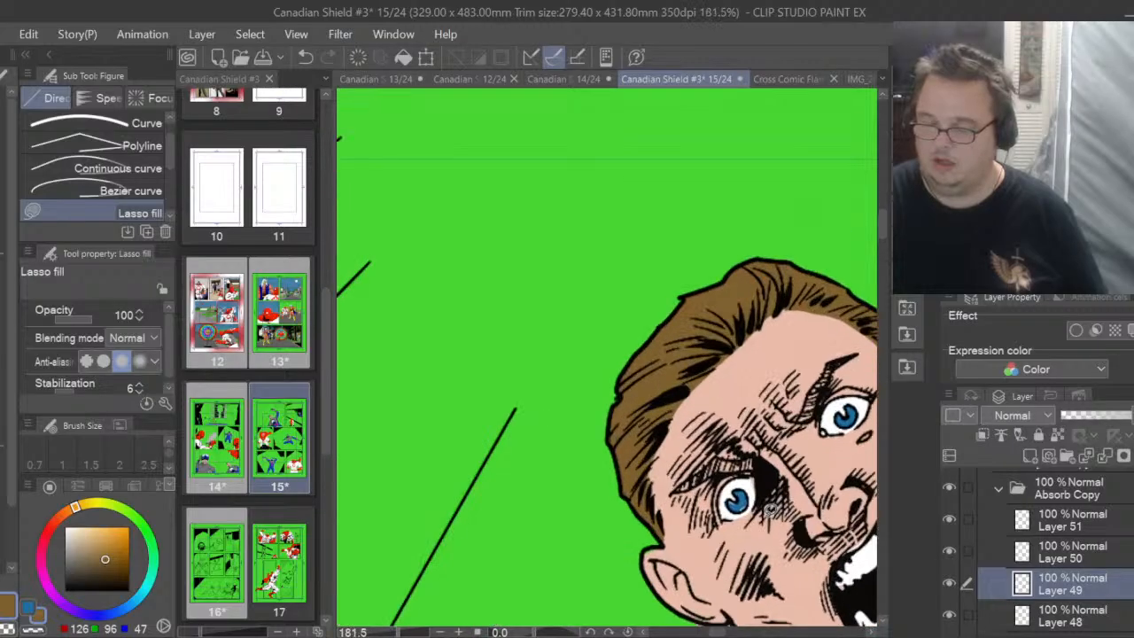
scroll(771, 510, "up", 1)
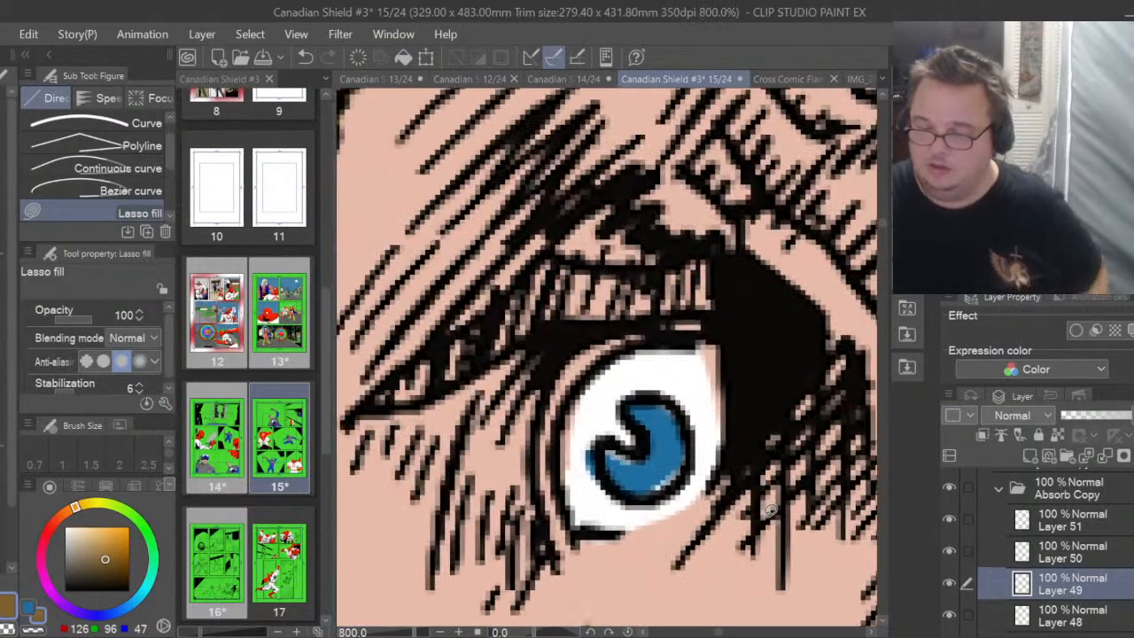
key("i")
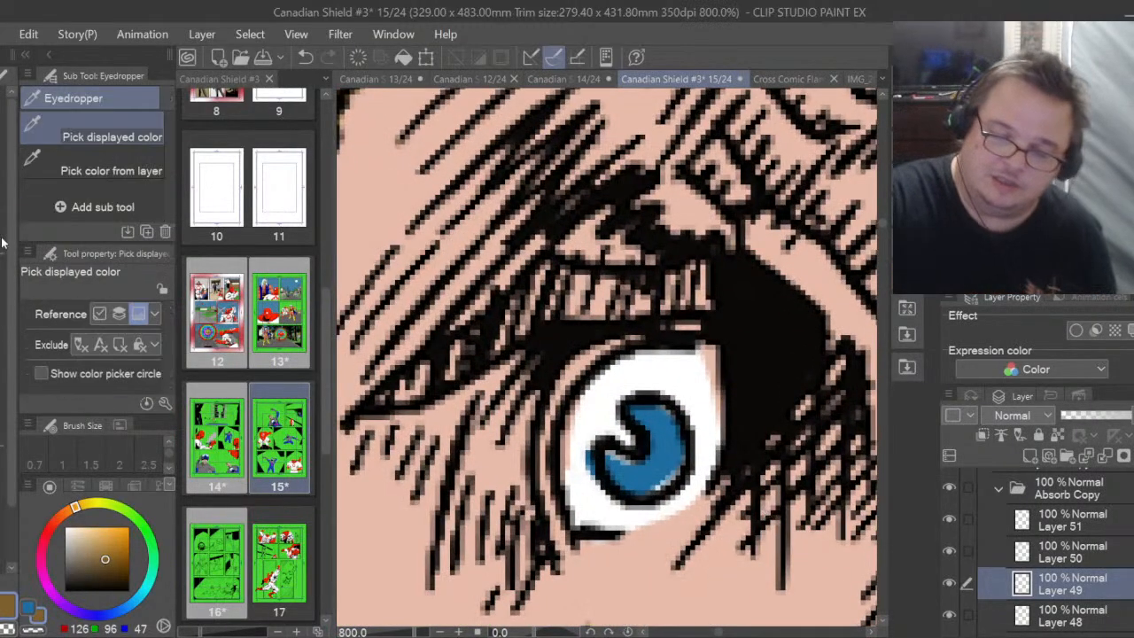
left_click(650, 435)
key("u")
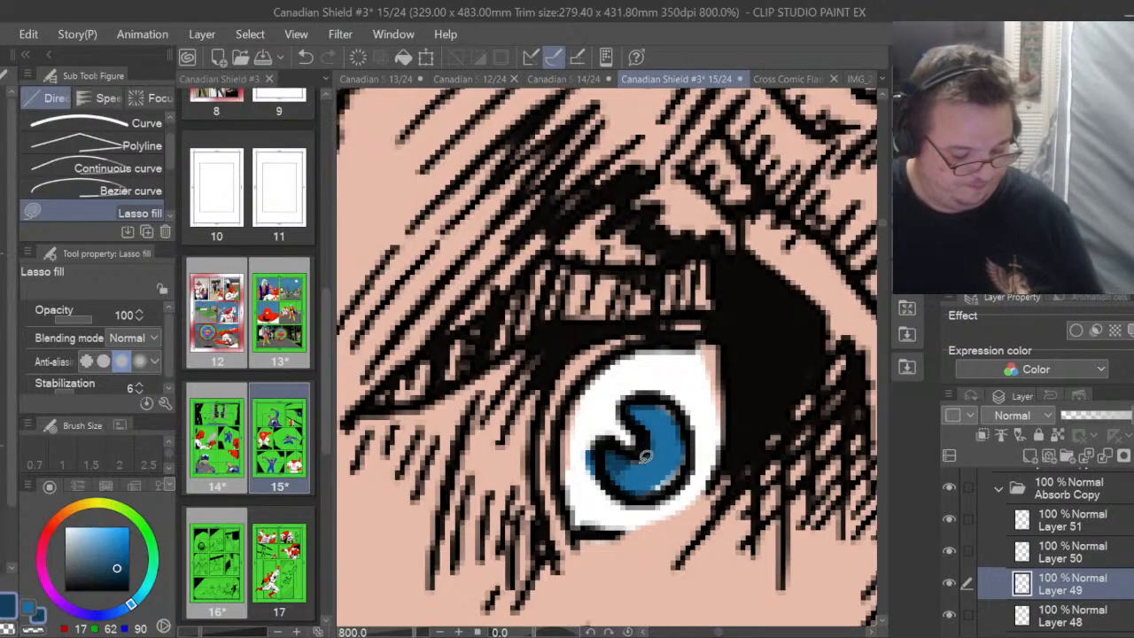
key("ctrl+z")
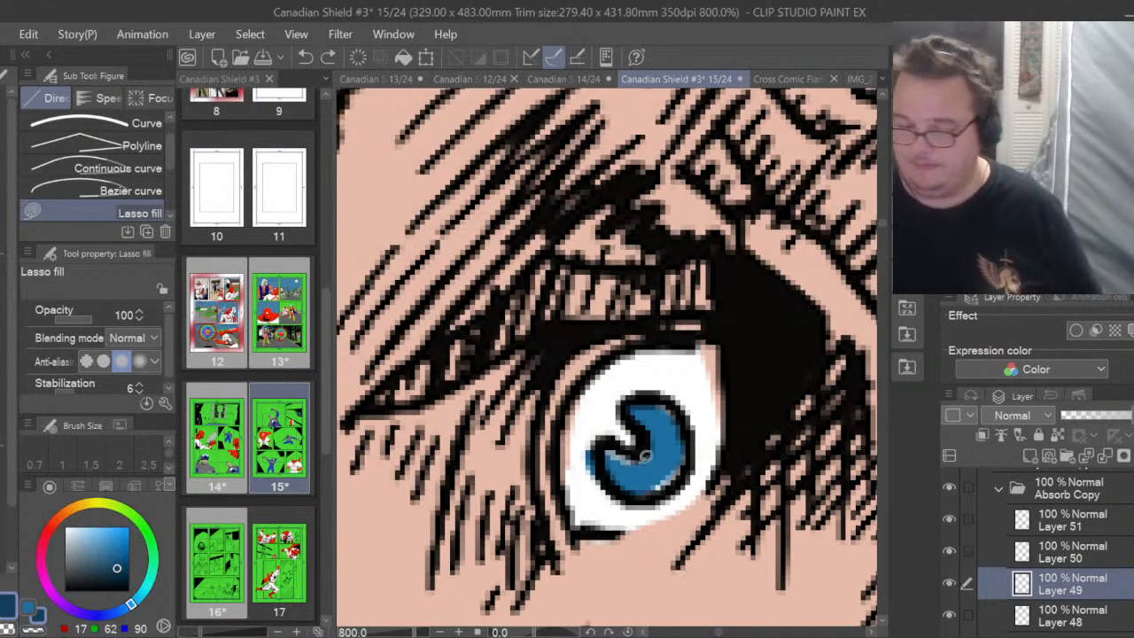
Sample the iris blue, fill the gaps inside the iris with Lasso fill, and erase the stray blue outside its outline
left_click(633, 456, "alt")
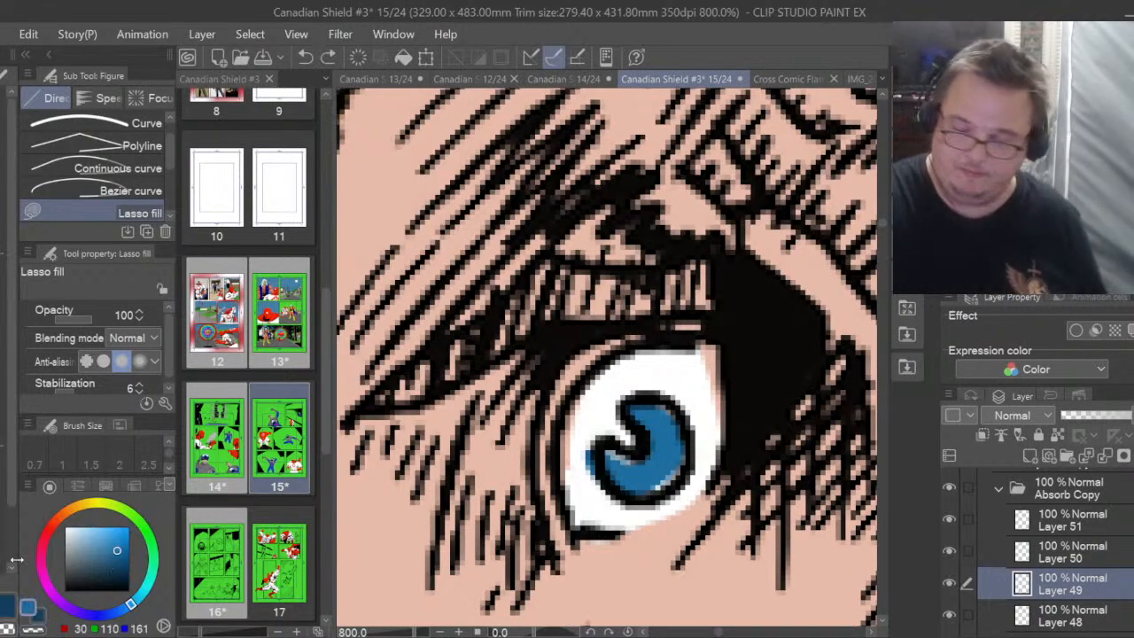
mouse_move(627, 443)
left_mouse_down()
mouse_move(653, 482)
mouse_move(638, 461)
mouse_move(673, 486)
mouse_move(688, 469)
mouse_move(681, 407)
mouse_move(657, 409)
left_mouse_up()
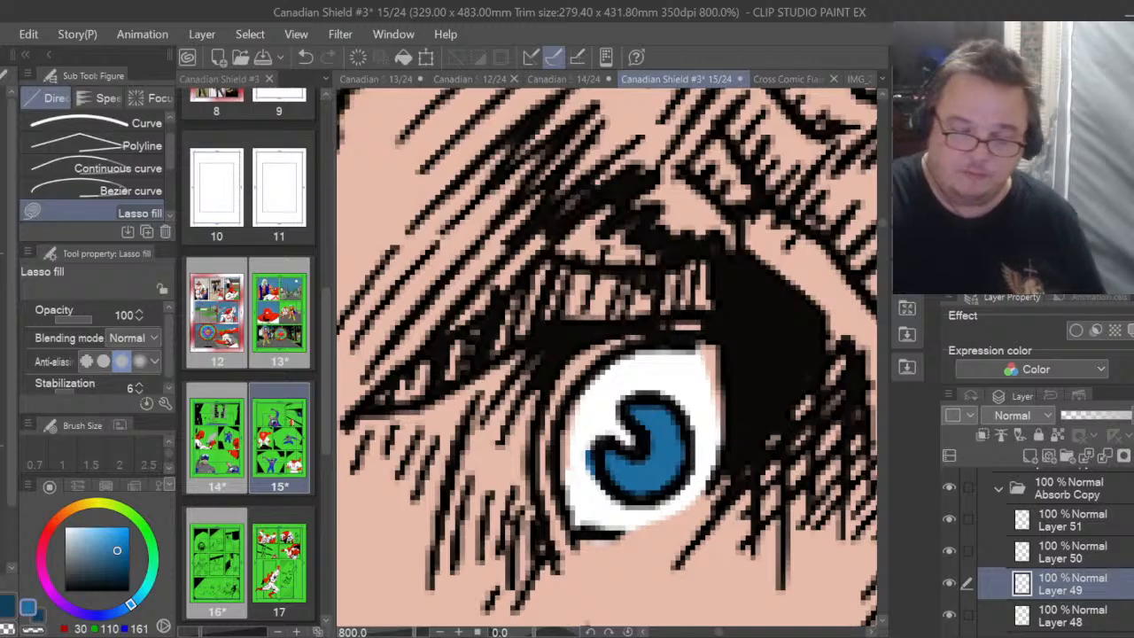
key("e")
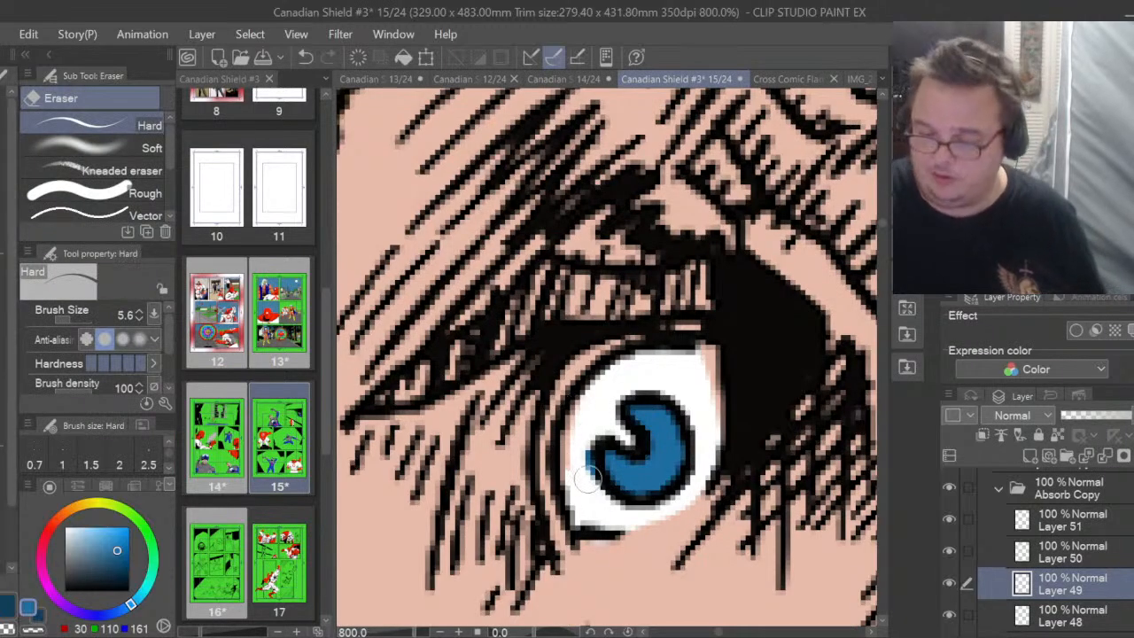
mouse_move(596, 426)
left_mouse_down()
mouse_move(574, 485)
mouse_move(585, 461)
left_mouse_up()
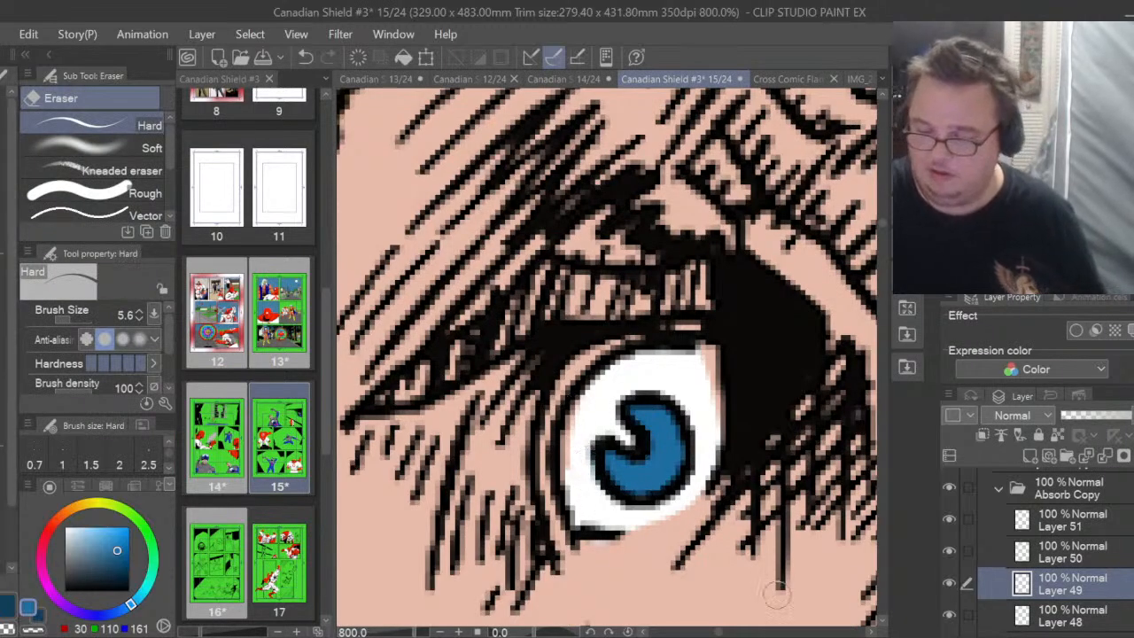
scroll(791, 545, "down", 5)
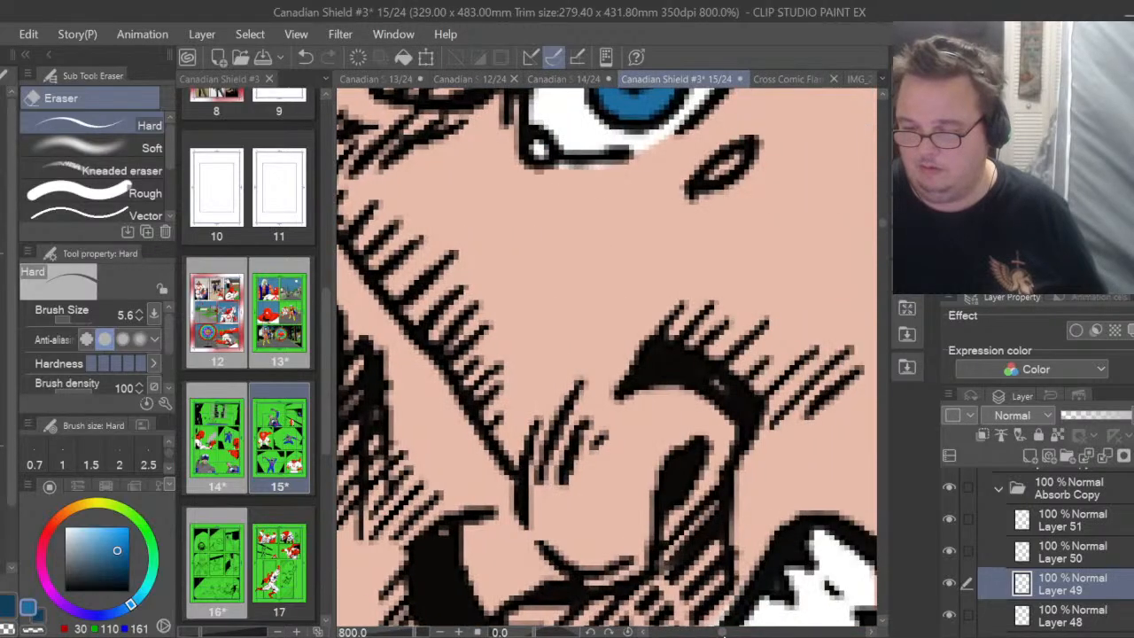
scroll(883, 221, "up", 5)
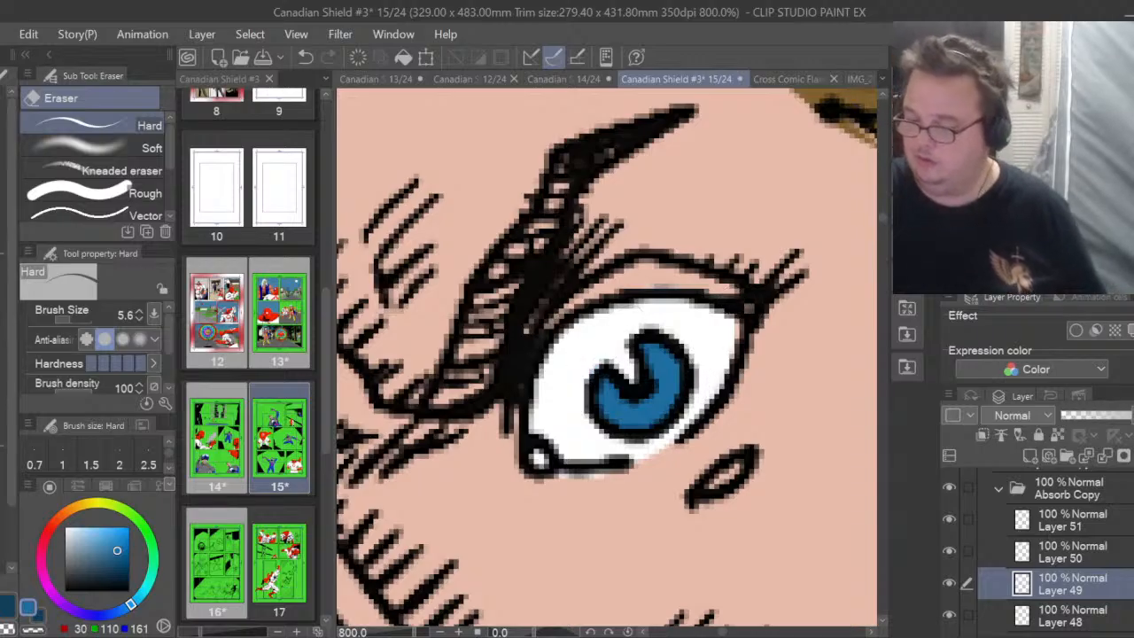
scroll(1045, 550, "down", 2)
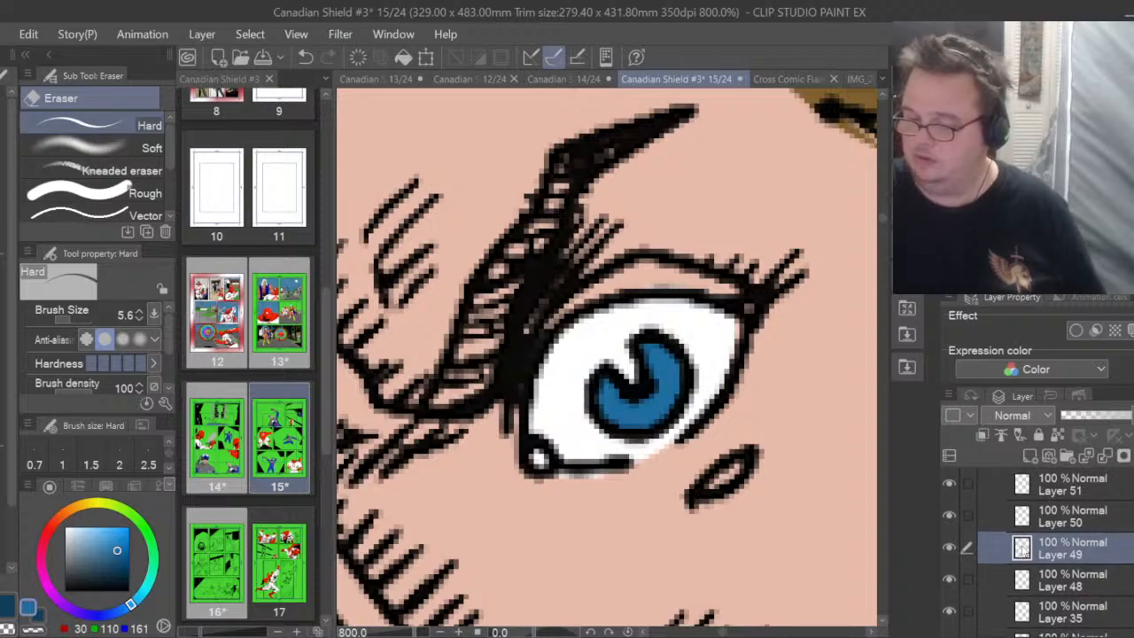
Identify the layer holding the whites of the shouting man's eyes by toggling visibility, and make Layer 48 active
left_click(951, 546)
left_click(951, 546)
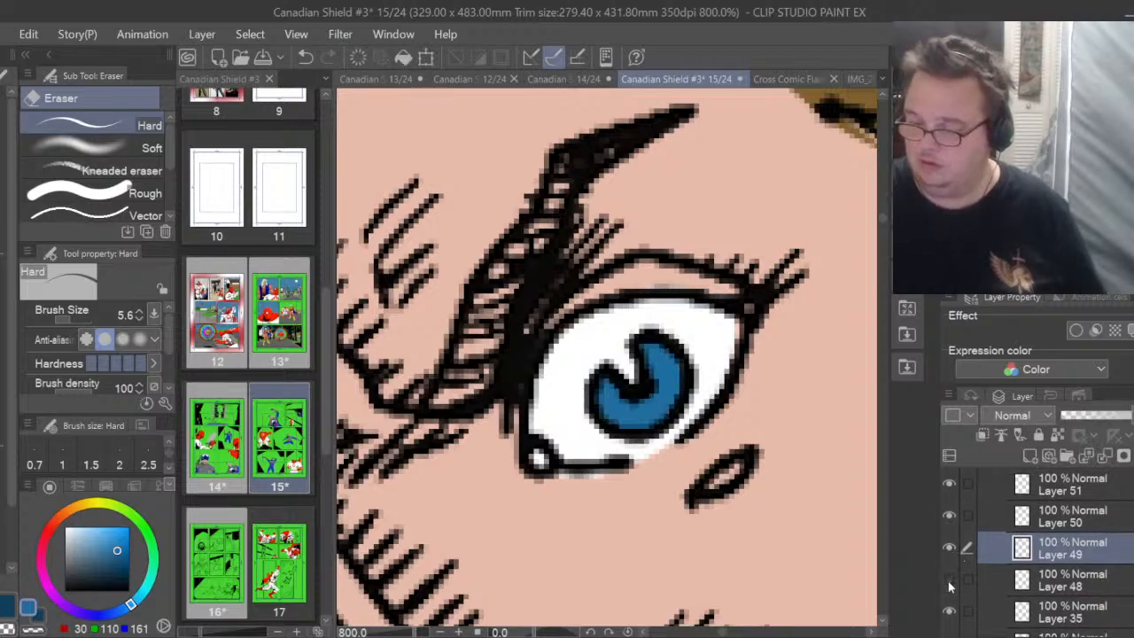
left_click(949, 580)
left_click(949, 580)
left_click(1062, 585)
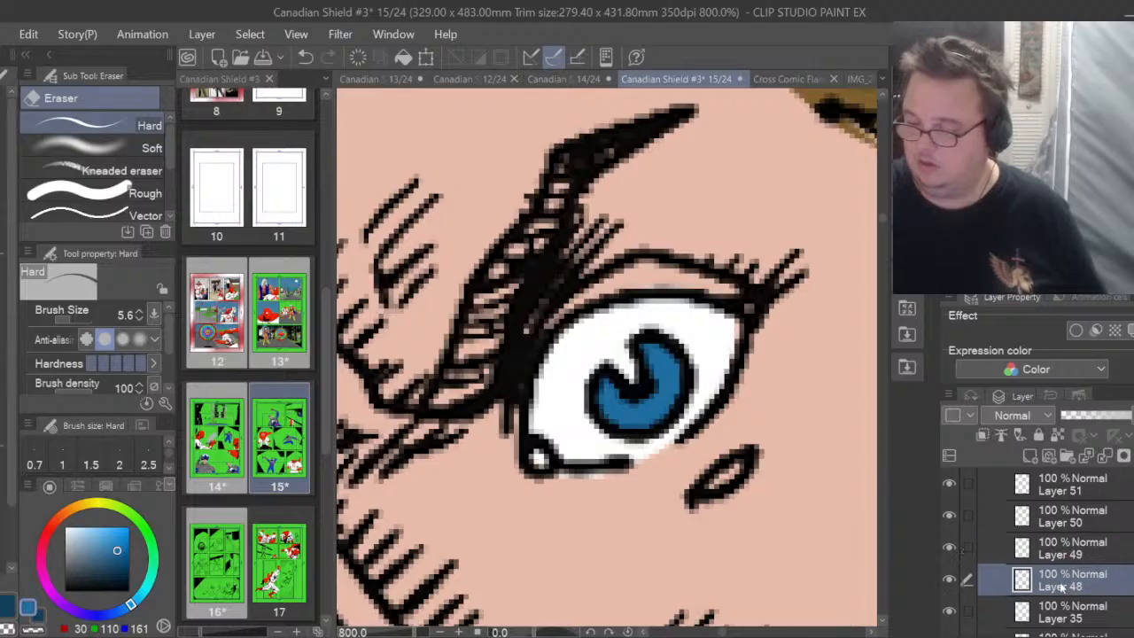
Sample the eye white and clean up the edges of the white in the eye under the raised eyebrow
key("i")
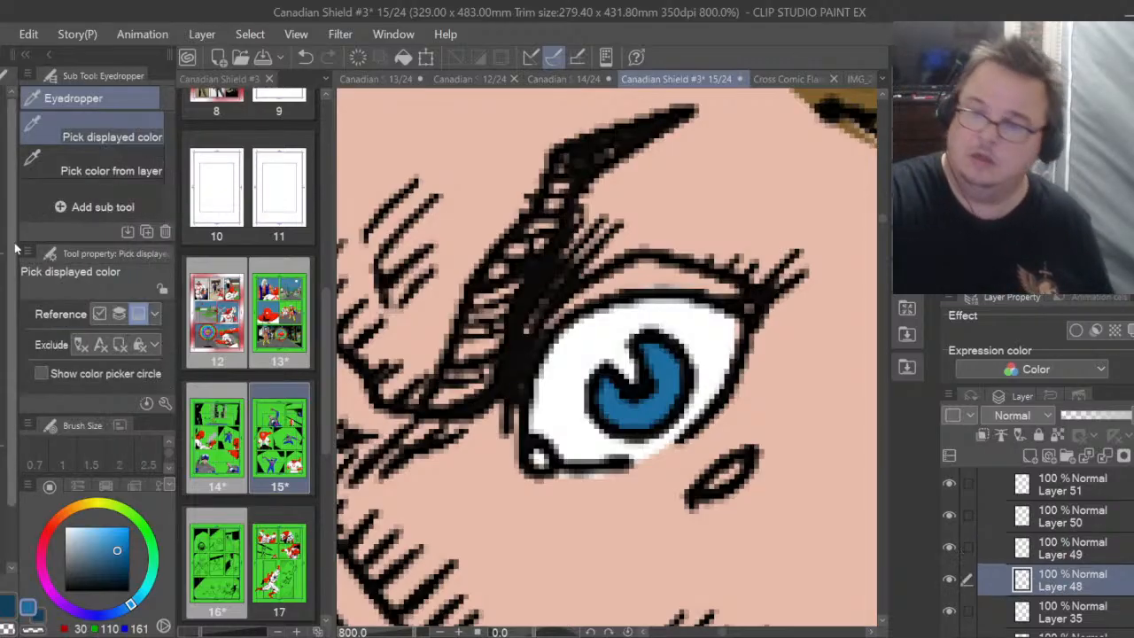
left_click(617, 321)
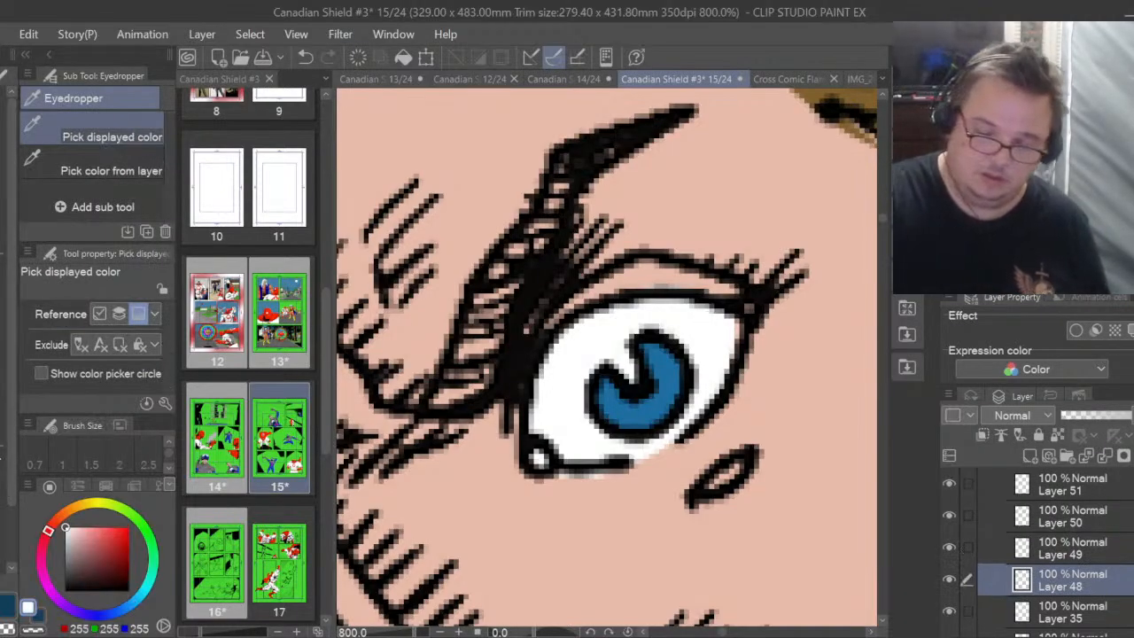
key("e")
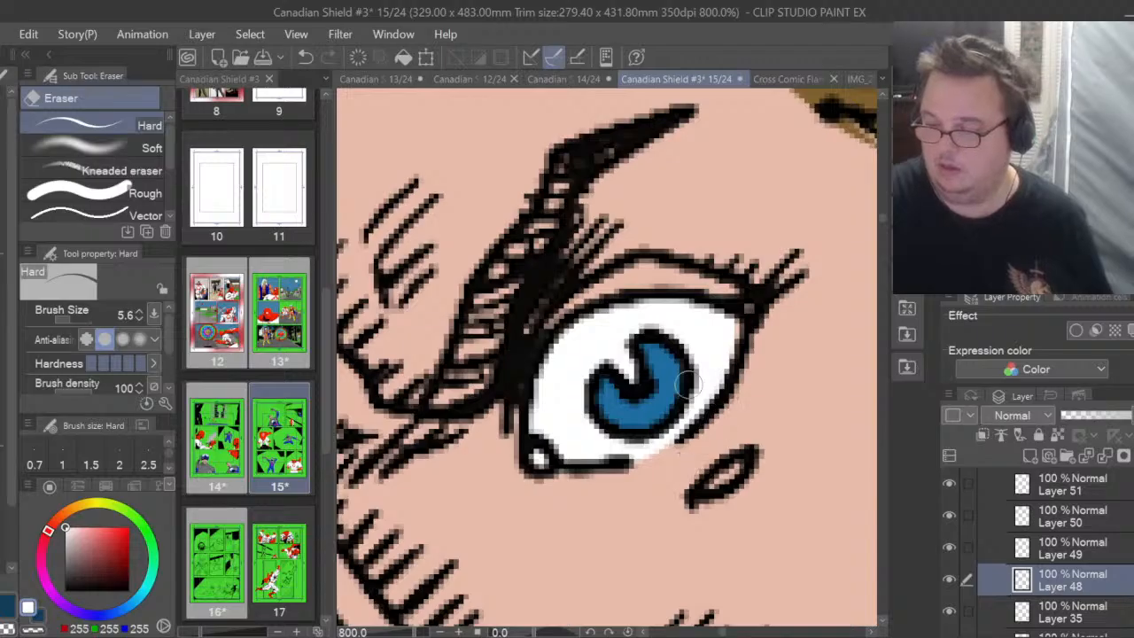
key("u")
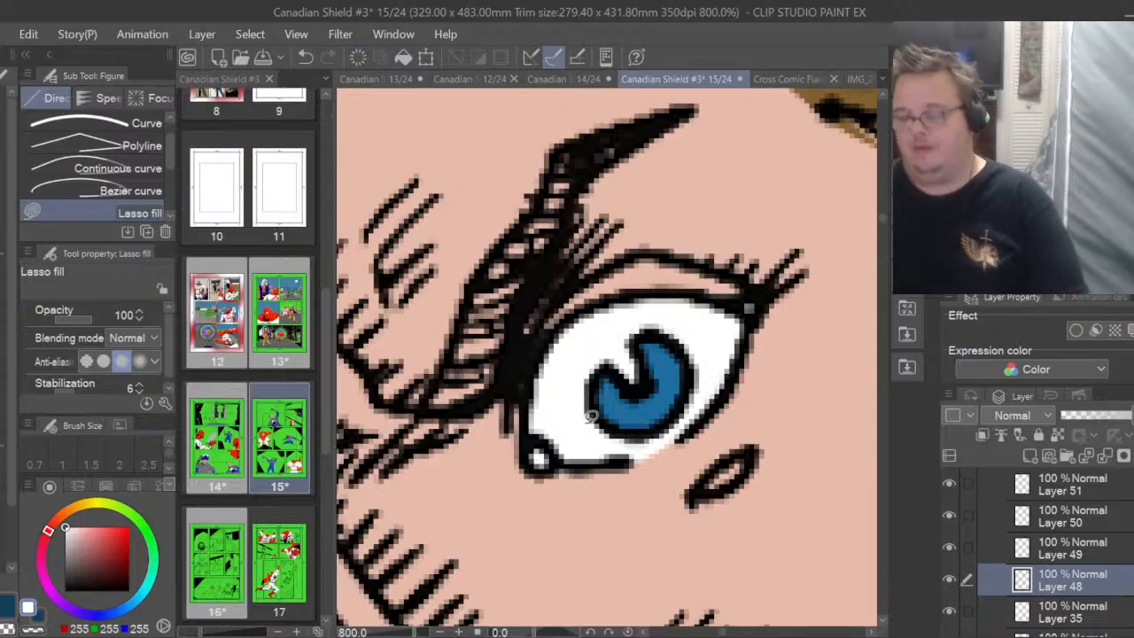
Fill the skin-colored gaps along the edge of the other eye's white with solid white and tidy the overspill
left_click_drag(724, 632, 717, 633)
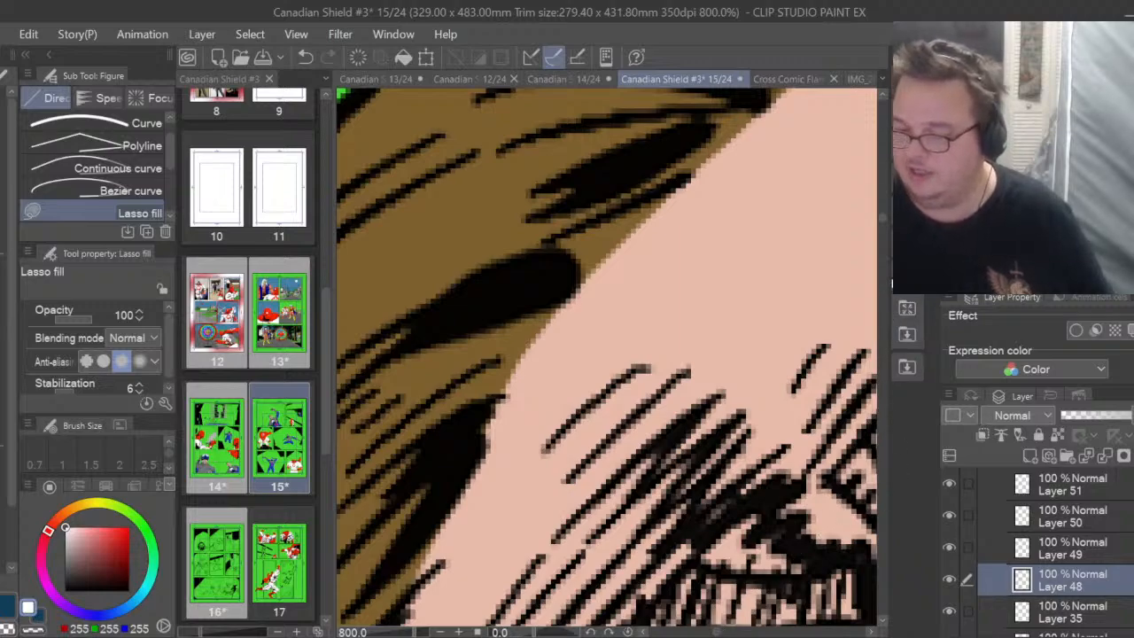
scroll(882, 225, "up", 5)
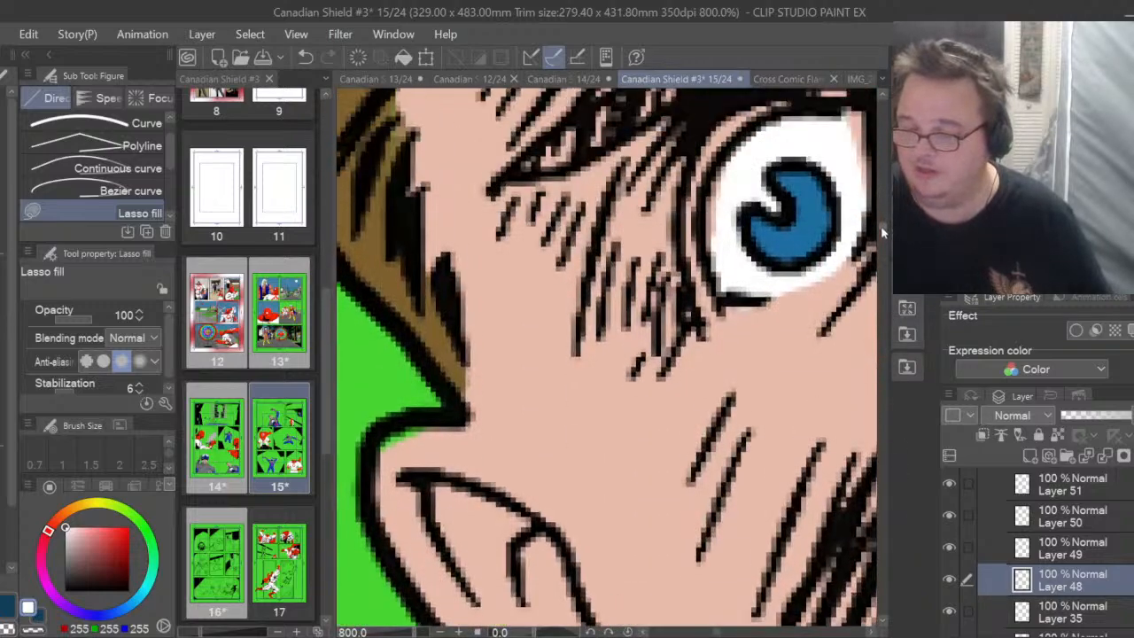
mouse_move(743, 273)
left_mouse_down()
mouse_move(716, 300)
mouse_move(709, 232)
mouse_move(749, 166)
left_mouse_up()
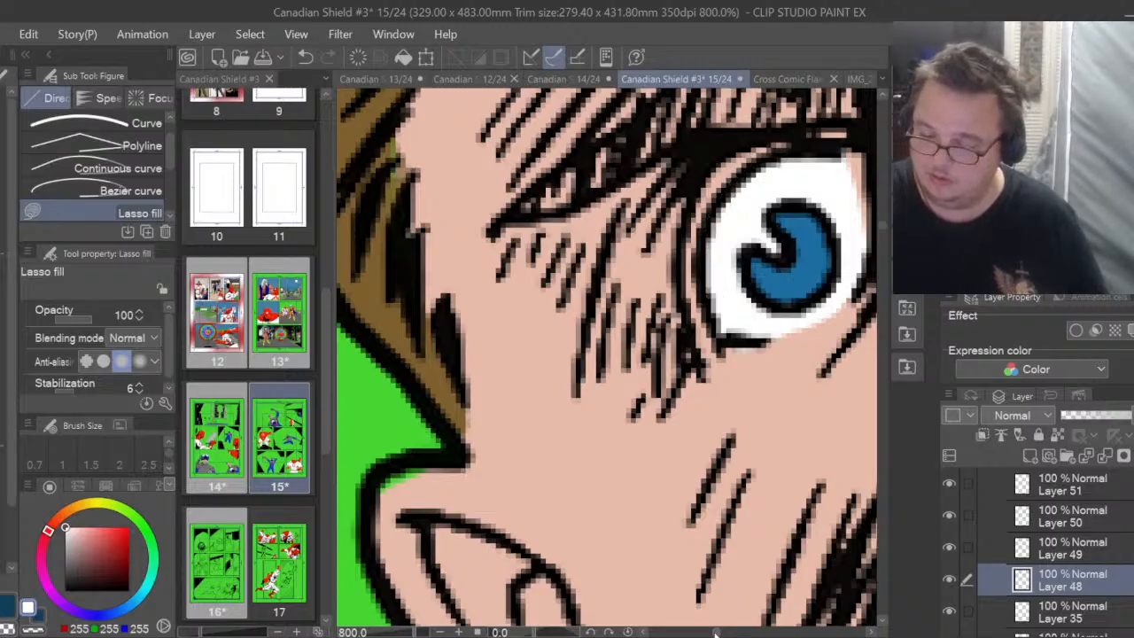
scroll(716, 633, "right", 3)
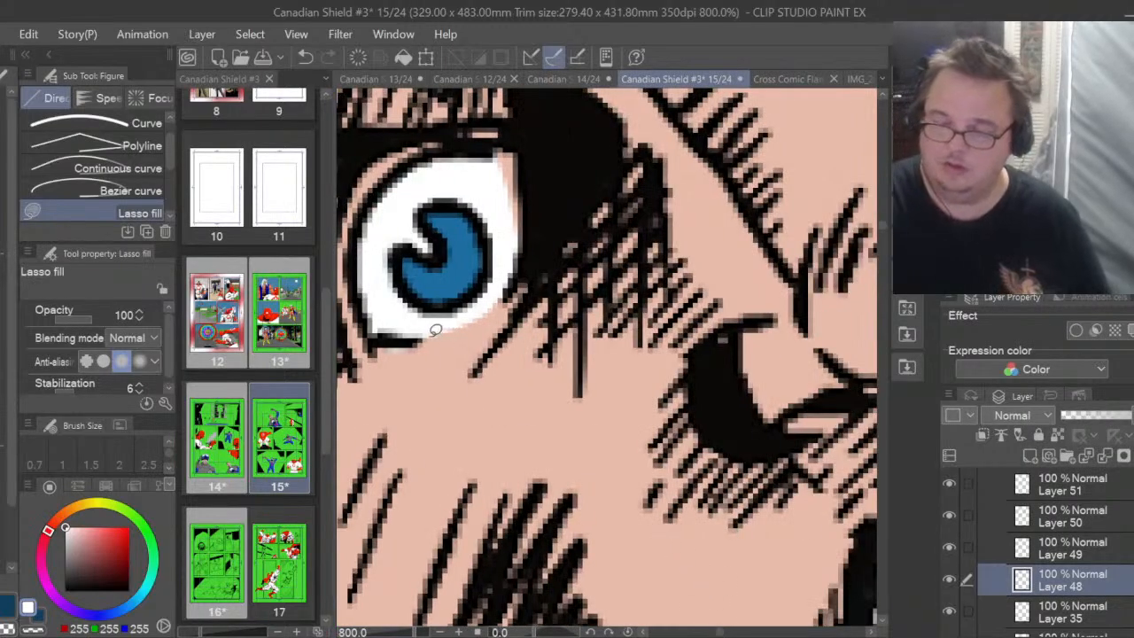
mouse_move(496, 304)
left_mouse_down()
mouse_move(517, 281)
mouse_move(526, 206)
mouse_move(523, 148)
mouse_move(507, 132)
mouse_move(496, 202)
left_mouse_up()
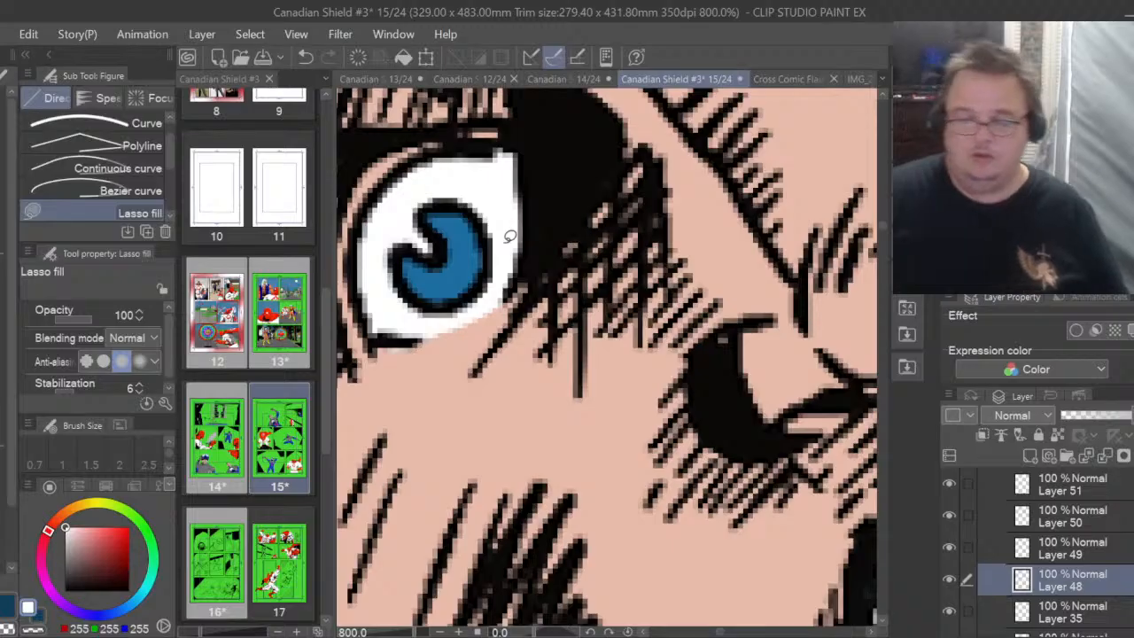
key("e")
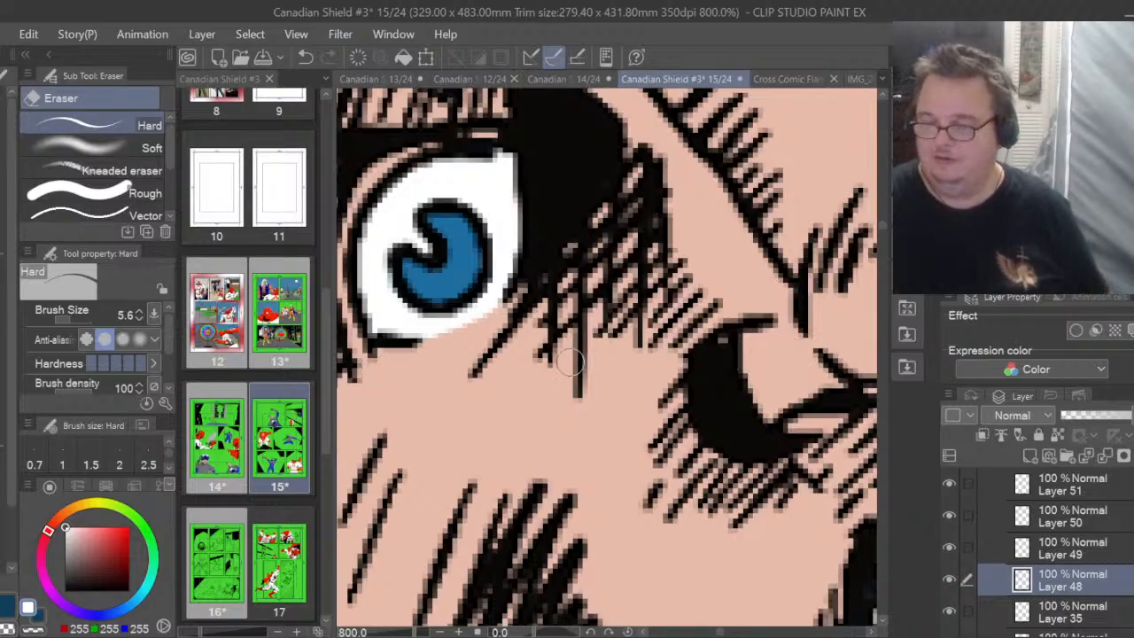
Lasso fill the gaps along the inner edge and back end of the man's lower teeth with white
scroll(571, 361, "down", 6)
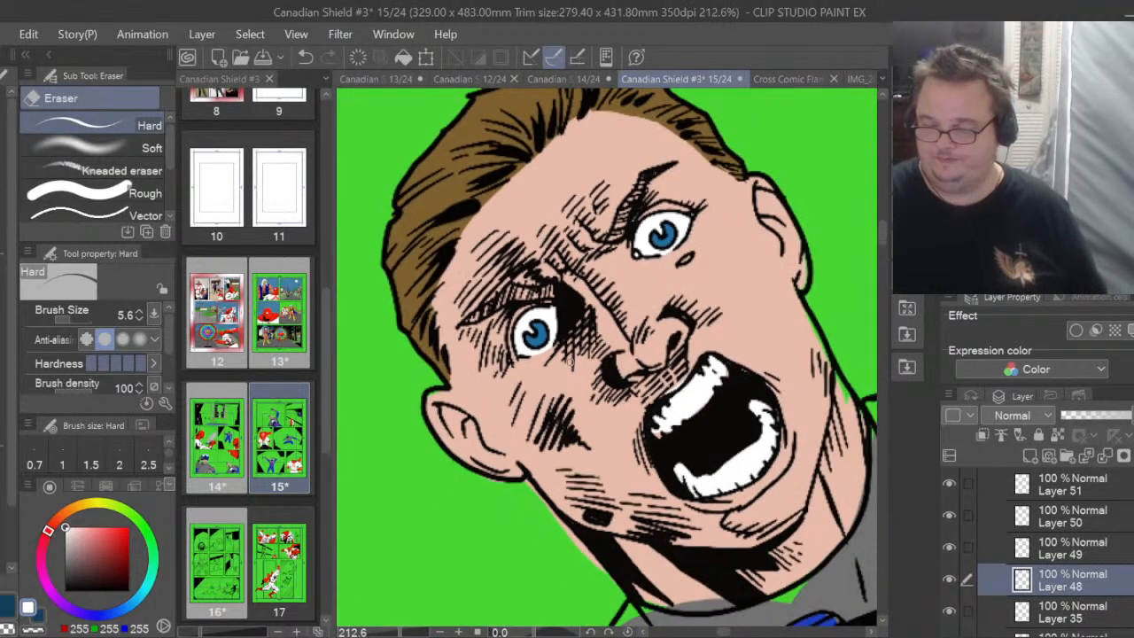
scroll(570, 362, "down", 4)
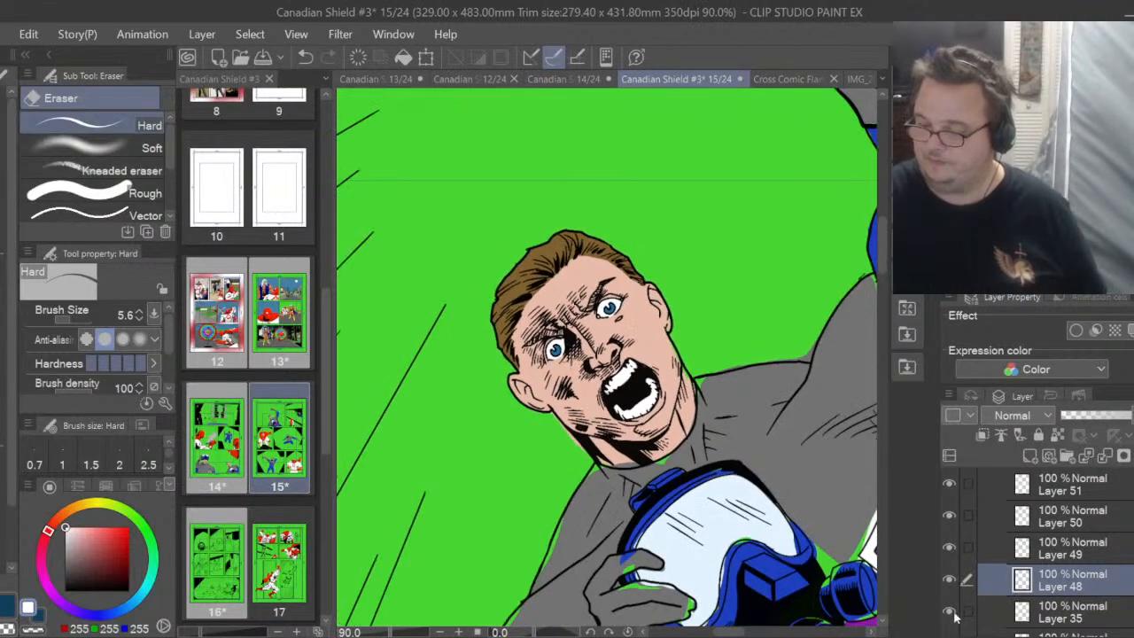
left_click(948, 580)
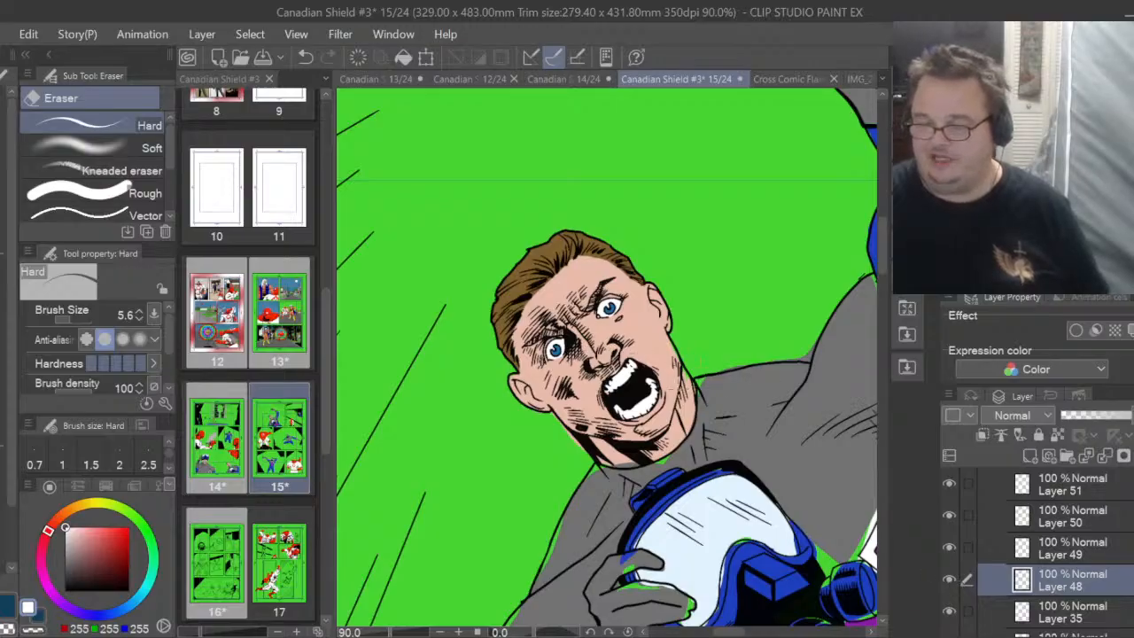
scroll(660, 395, "up", 4)
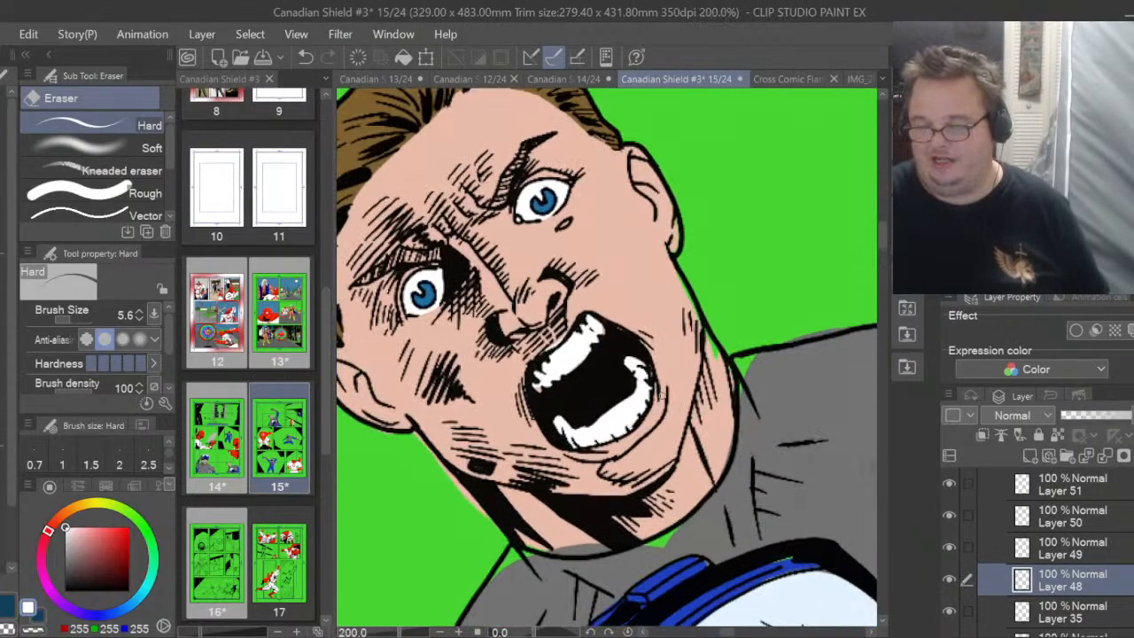
scroll(625, 412, "up", 4)
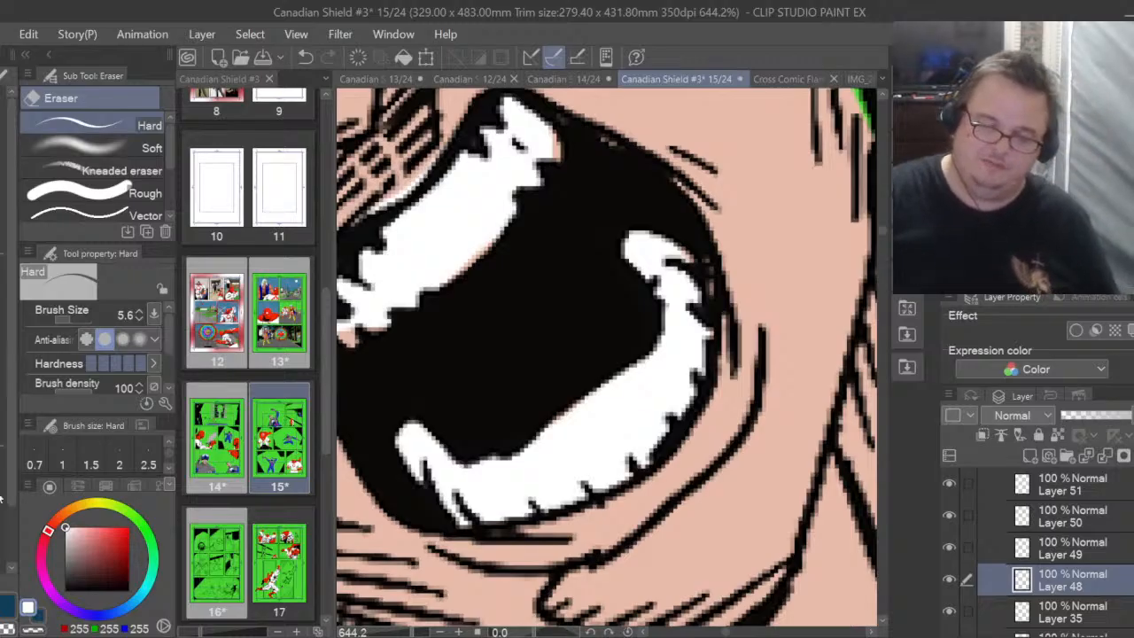
key("u")
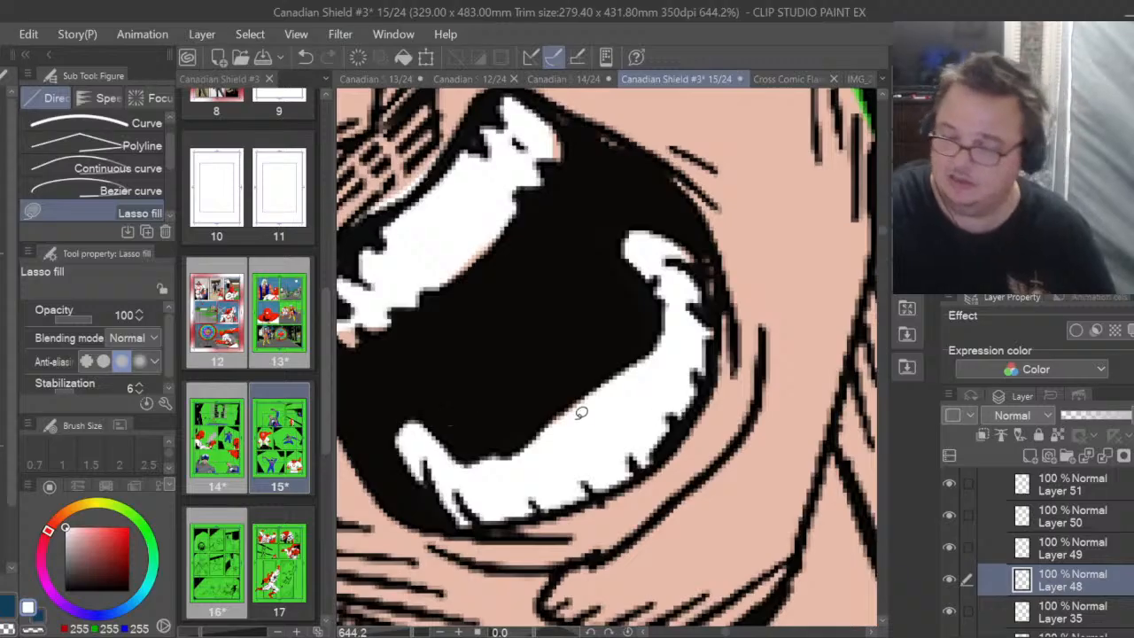
left_click_drag(548, 415, 679, 374)
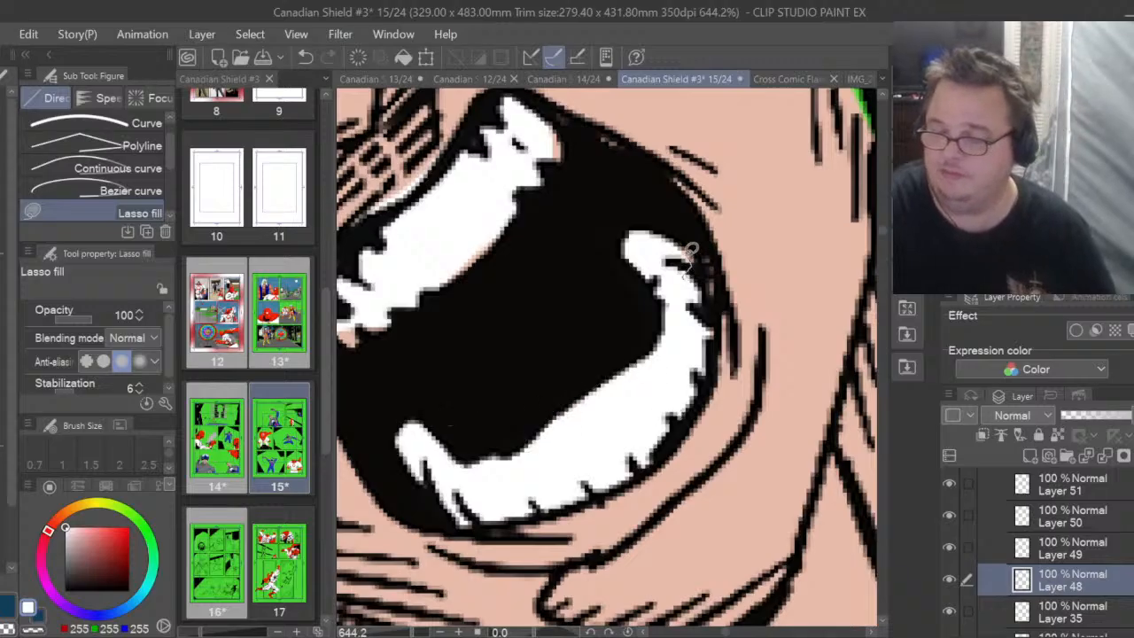
mouse_move(691, 259)
left_mouse_down()
mouse_move(676, 232)
mouse_move(696, 270)
left_mouse_up()
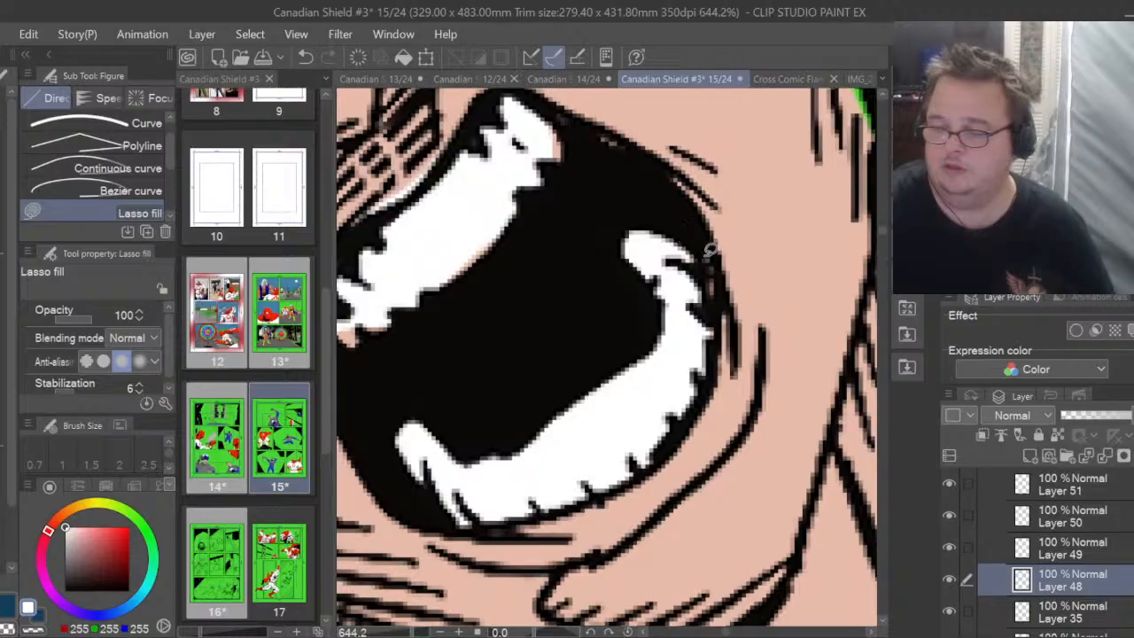
Fill the gaps along the biting edge and both ends of the upper teeth with white, and erase the overspill above them
mouse_move(548, 162)
left_mouse_down()
mouse_move(574, 151)
mouse_move(560, 108)
left_mouse_up()
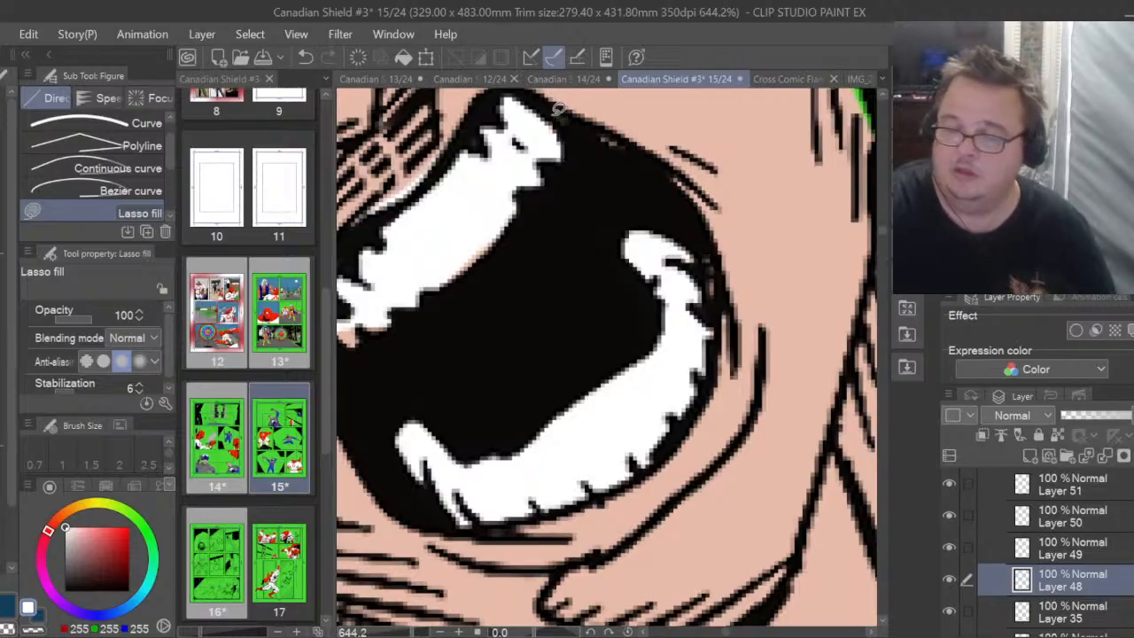
left_click_drag(725, 632, 725, 632)
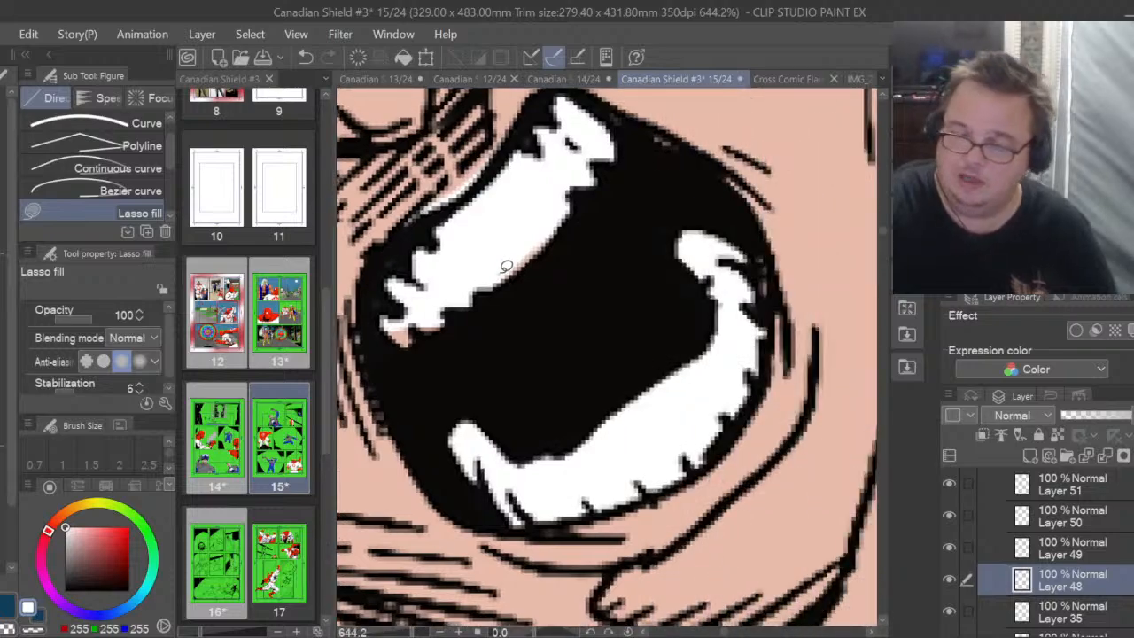
mouse_move(499, 280)
left_mouse_down()
mouse_move(538, 254)
mouse_move(558, 199)
mouse_move(540, 204)
left_mouse_up()
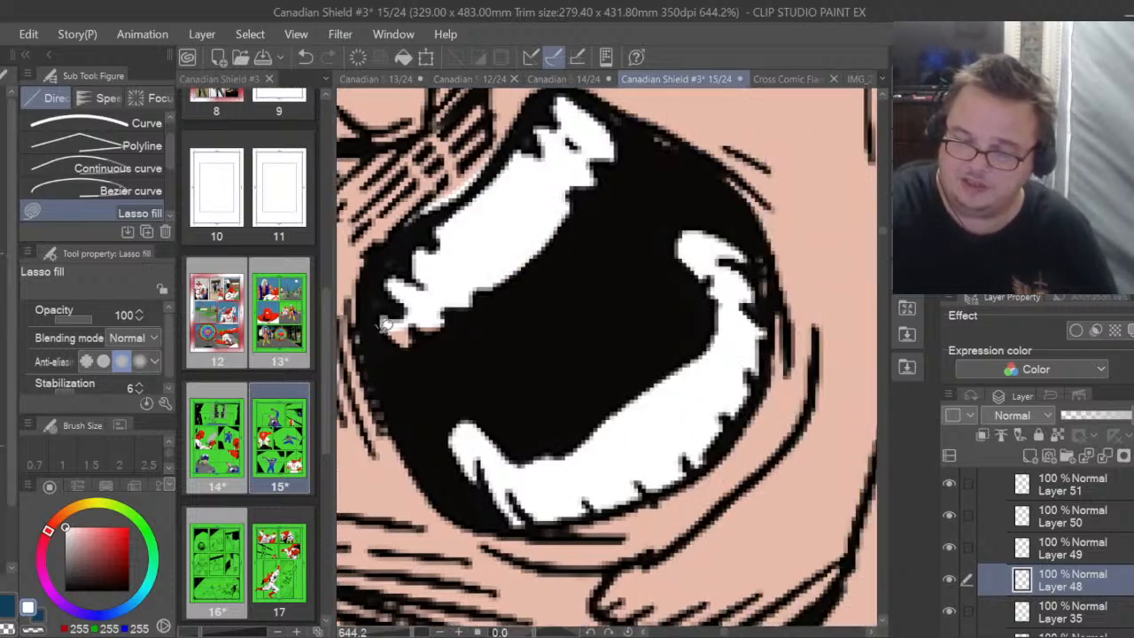
mouse_move(385, 326)
left_mouse_down()
mouse_move(414, 339)
mouse_move(411, 290)
left_mouse_up()
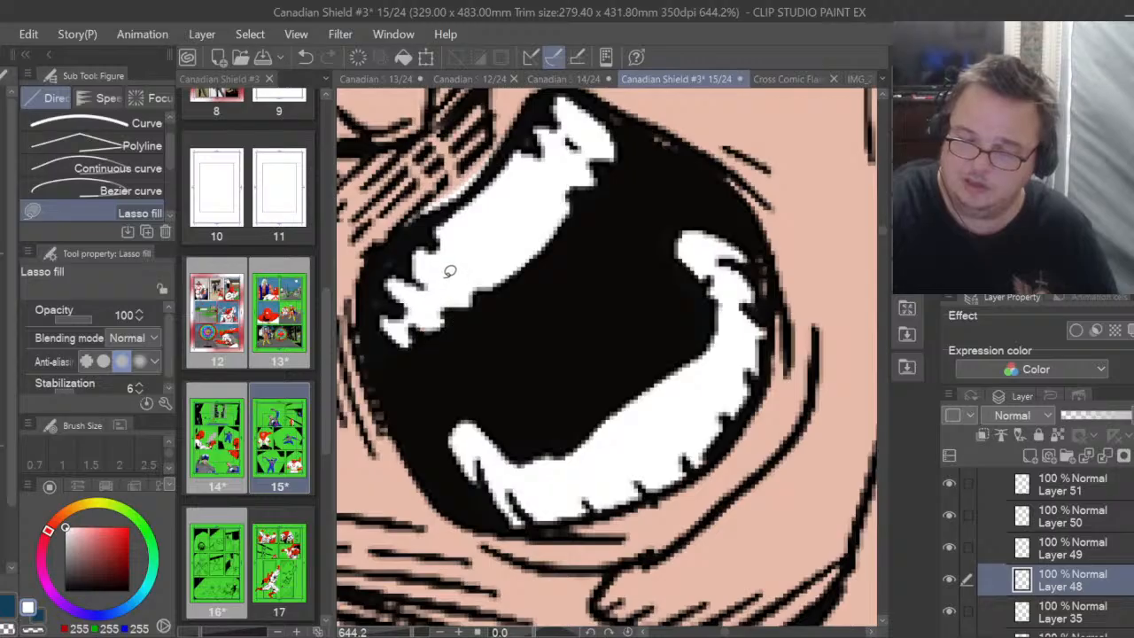
key("e")
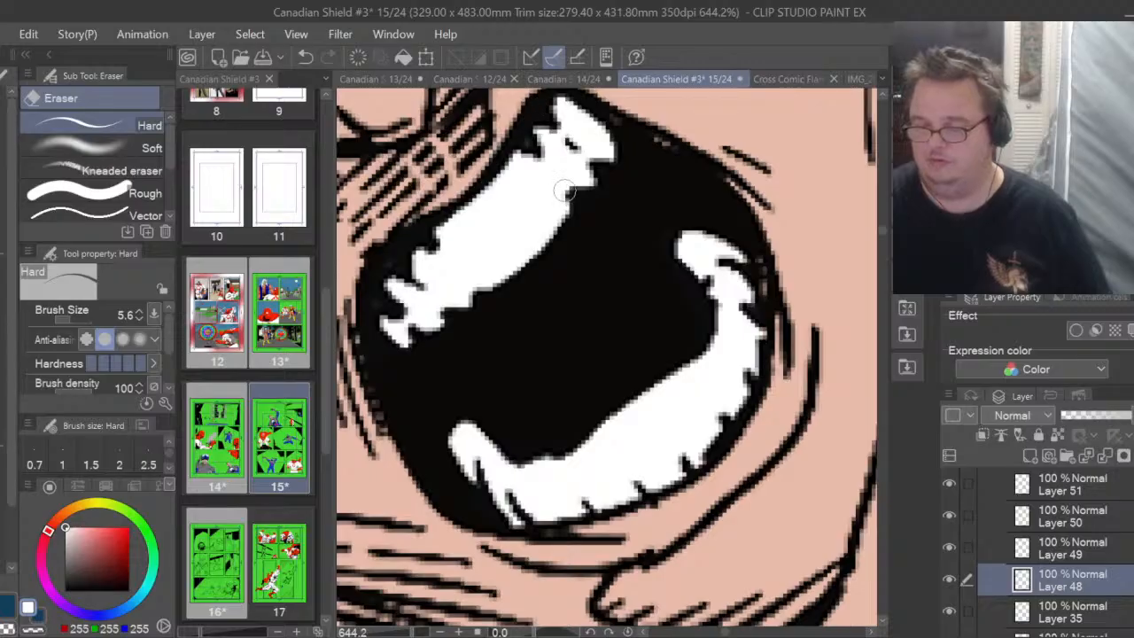
Check which layer holds the gas mask visor's pale blue by toggling visibility, and make Layer 35 active
scroll(564, 191, "down", 6)
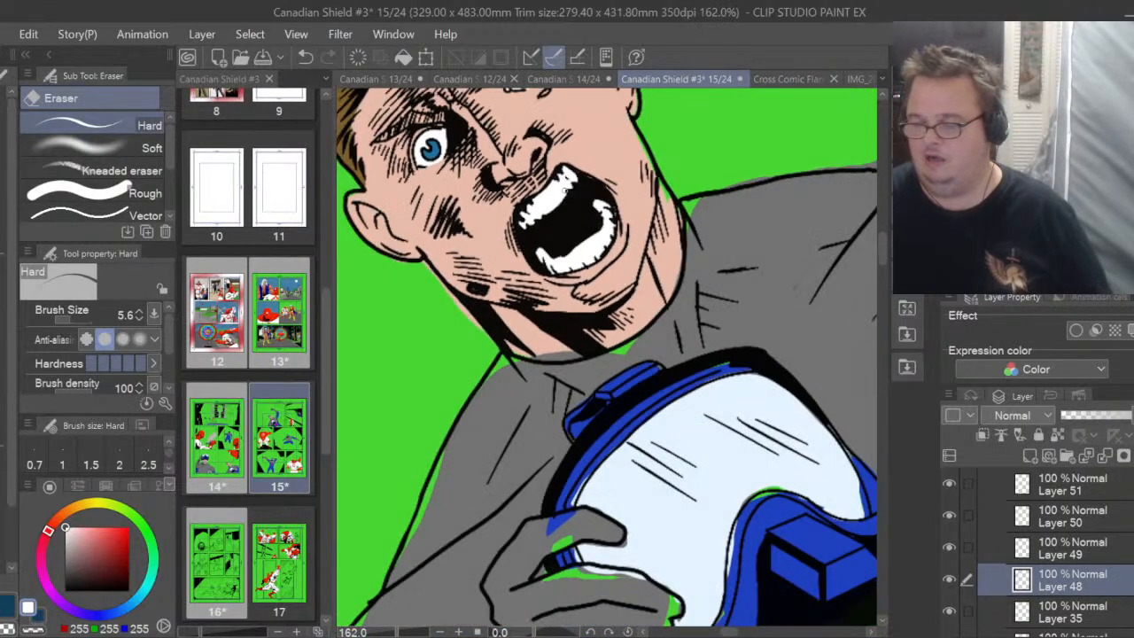
scroll(565, 190, "down", 1)
scroll(565, 190, "down", 1)
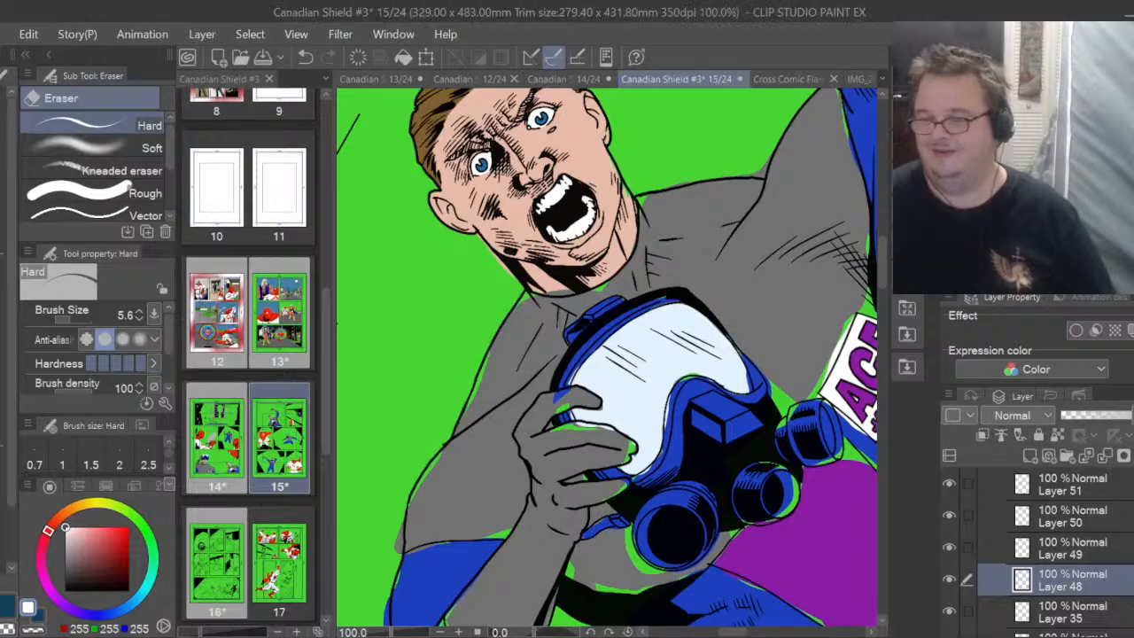
left_click(953, 619)
left_click(954, 619)
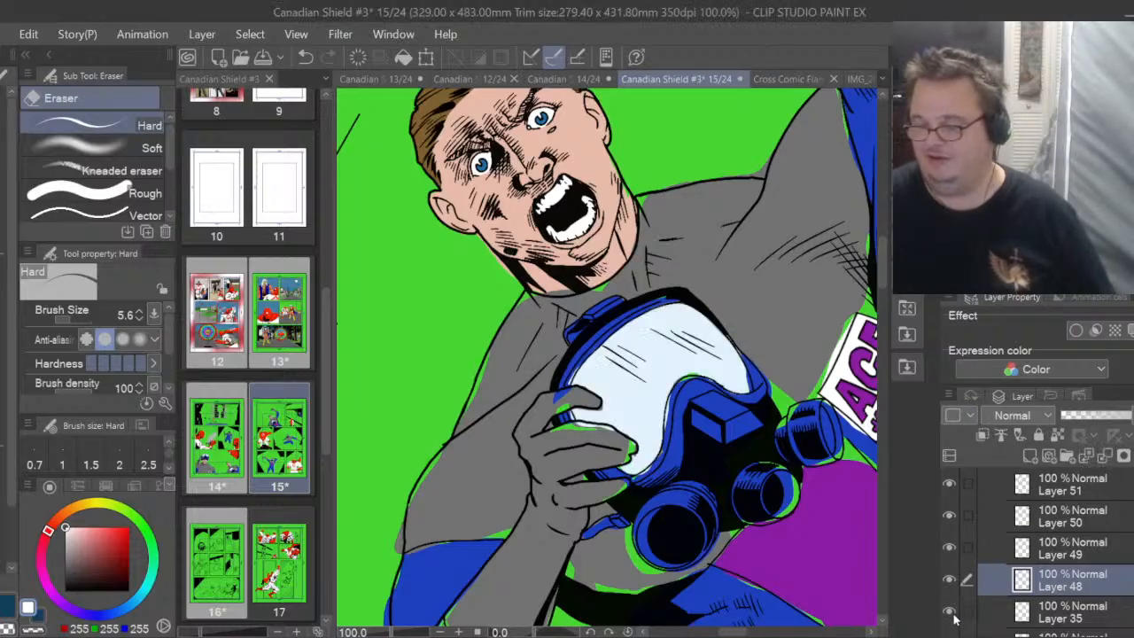
left_click(1079, 618)
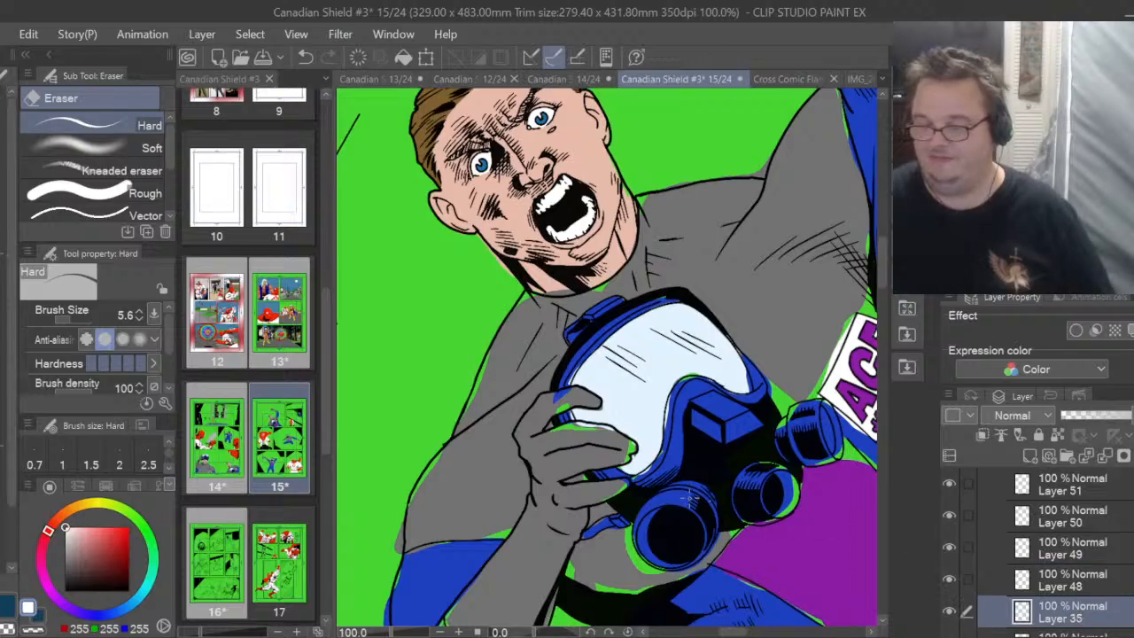
Sample the visor's pale blue, Lasso fill the gap at its lower corner below the fingertip, and erase the overspill along its lower edge
scroll(657, 475, "up", 10)
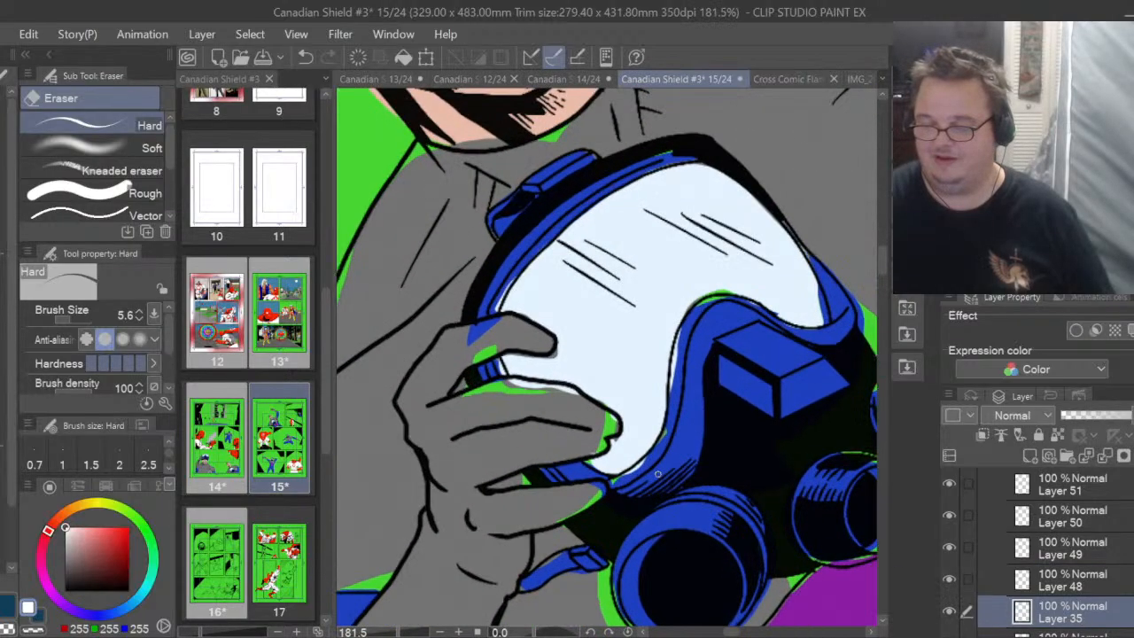
scroll(657, 475, "up", 1)
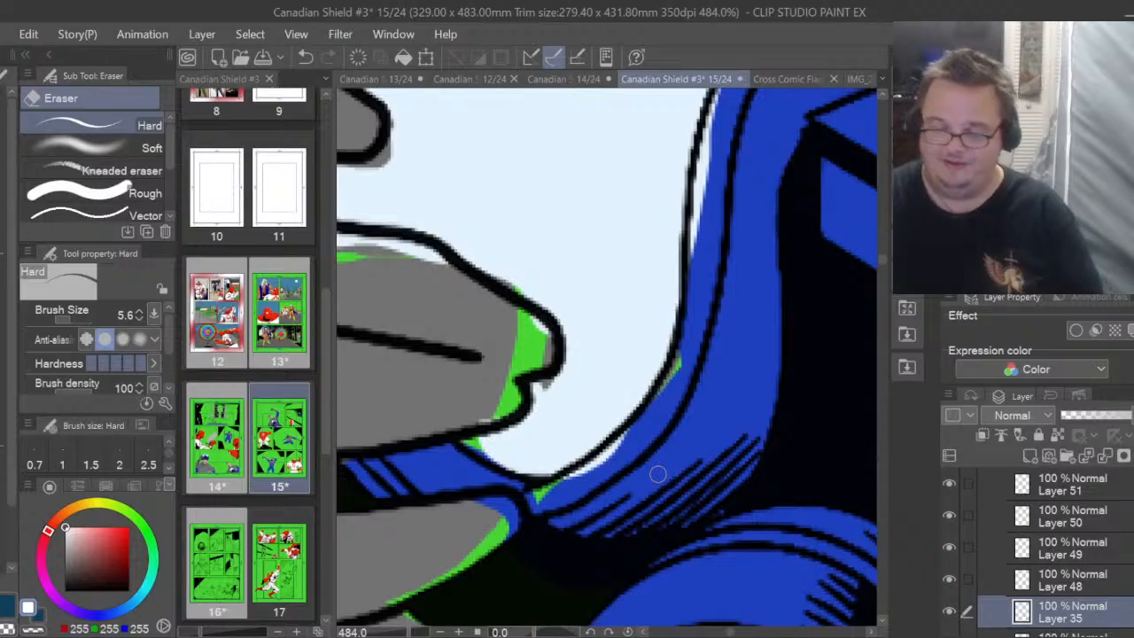
key("i")
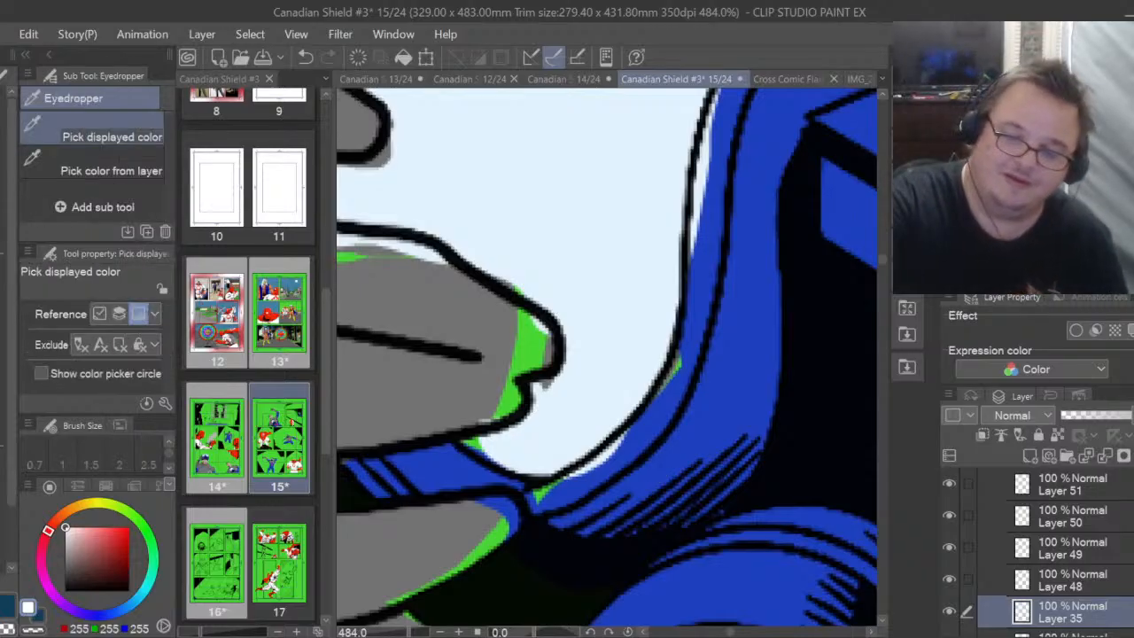
left_click(599, 275)
key("u")
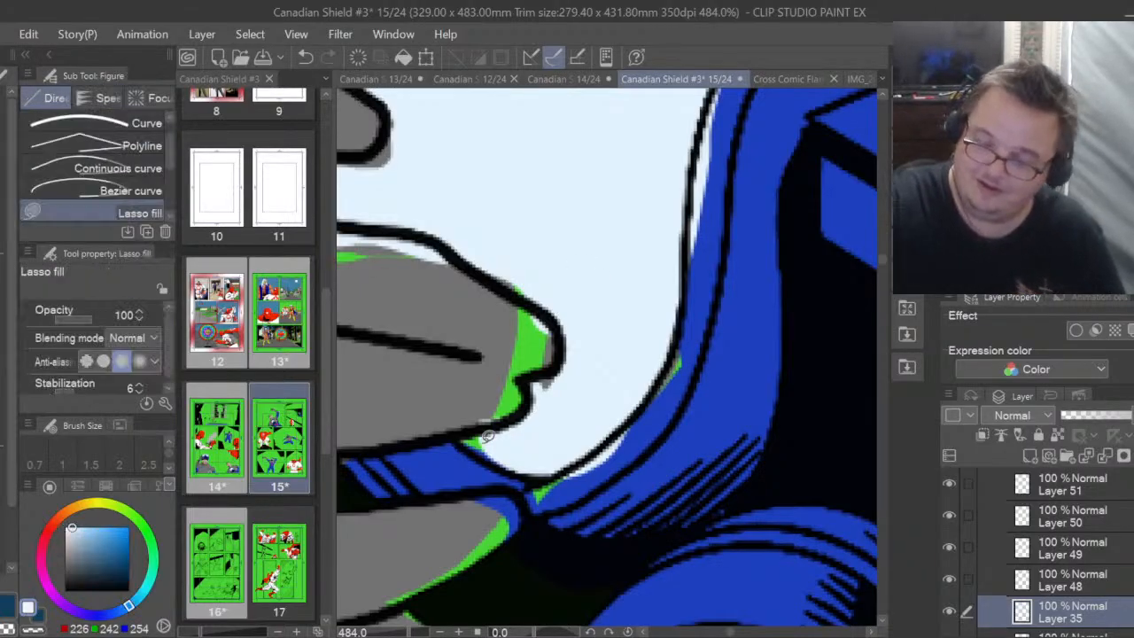
mouse_move(488, 465)
left_mouse_down()
mouse_move(471, 450)
mouse_move(495, 426)
mouse_move(529, 448)
mouse_move(536, 436)
left_mouse_up()
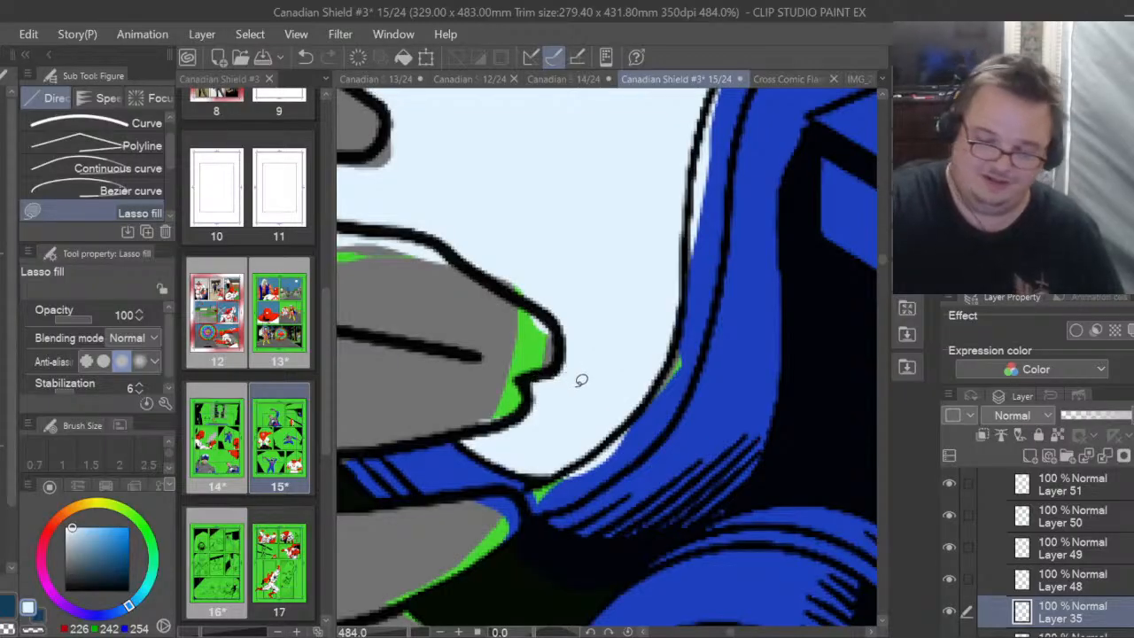
key("e")
left_click_drag(572, 479, 623, 437)
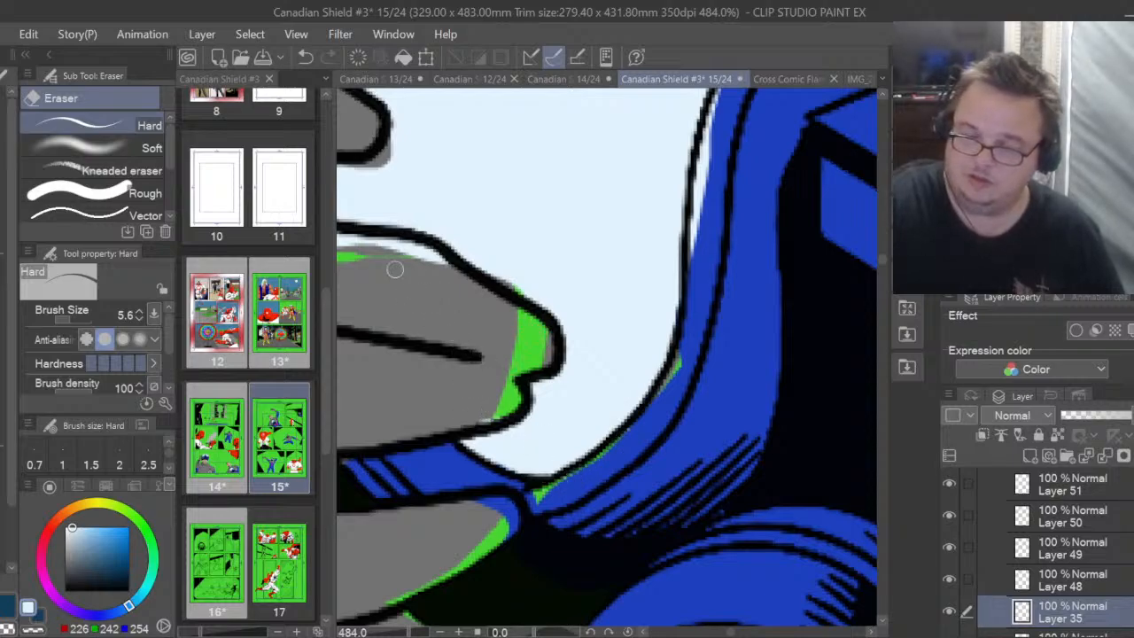
Erase the visor's pale blue overspill from the top of the finger and along the inner edge of the blue rim
mouse_move(395, 269)
left_mouse_down()
mouse_move(438, 264)
mouse_move(417, 244)
mouse_move(442, 267)
mouse_move(362, 249)
left_mouse_up()
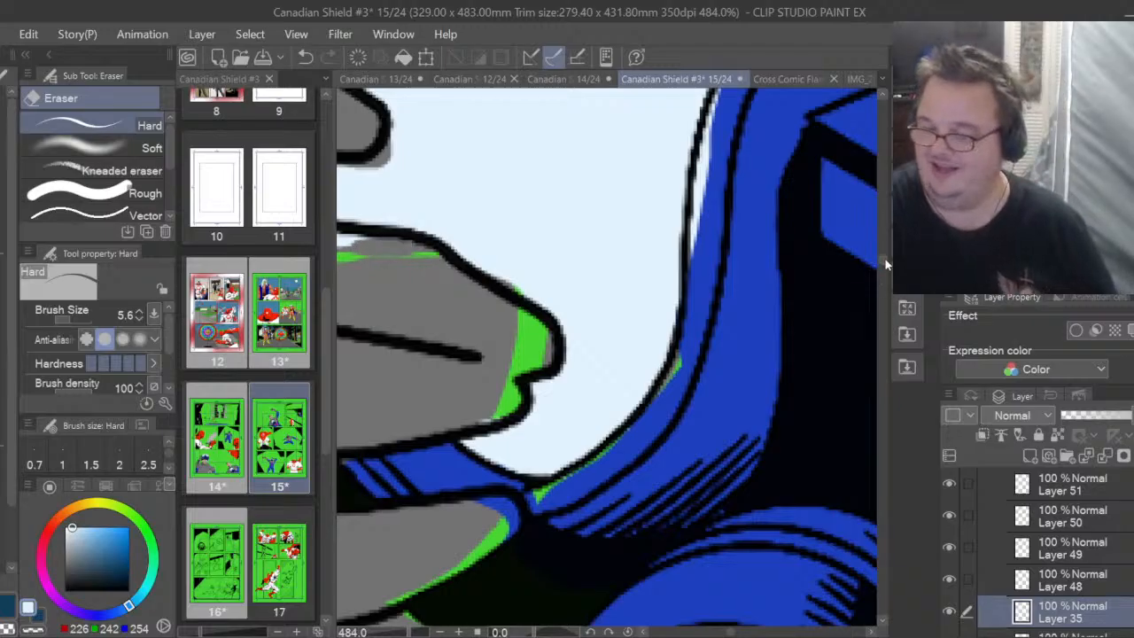
scroll(873, 266, "up", 5)
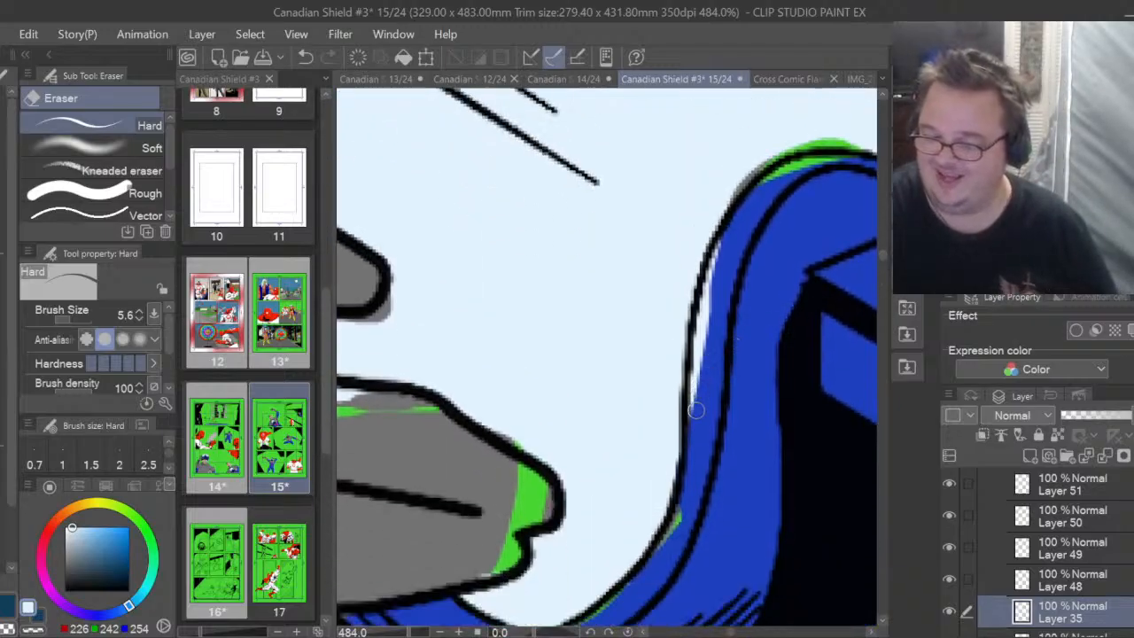
left_click_drag(695, 410, 718, 252)
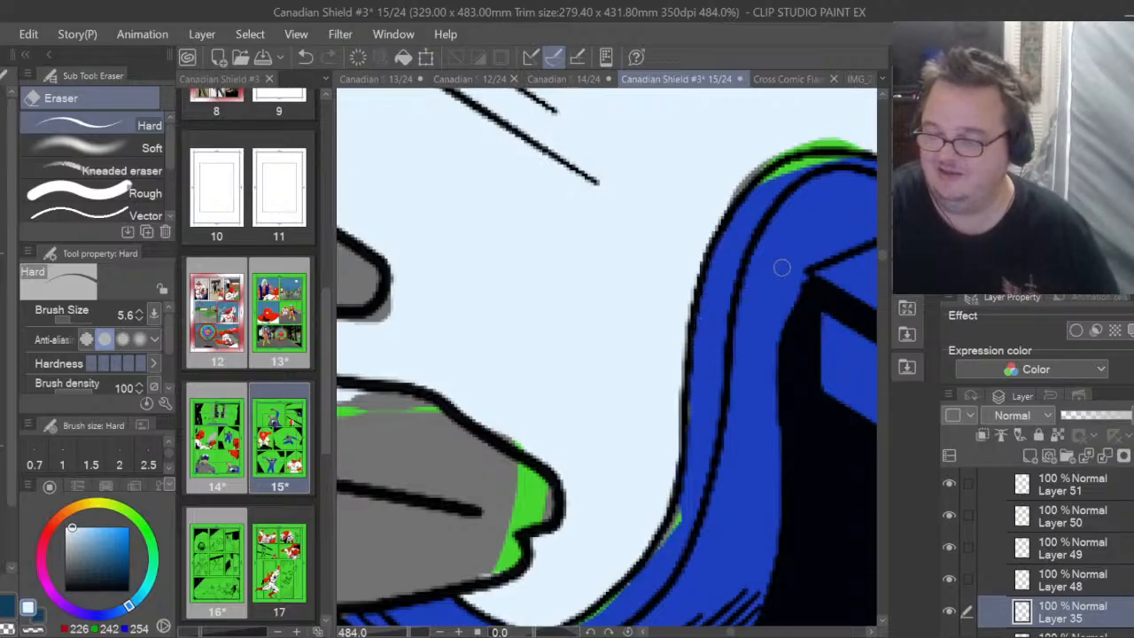
Lasso fill the gaps along the visor's curved lower edge above the respirator and at its far pointed corner with pale blue
scroll(886, 264, "up", 7)
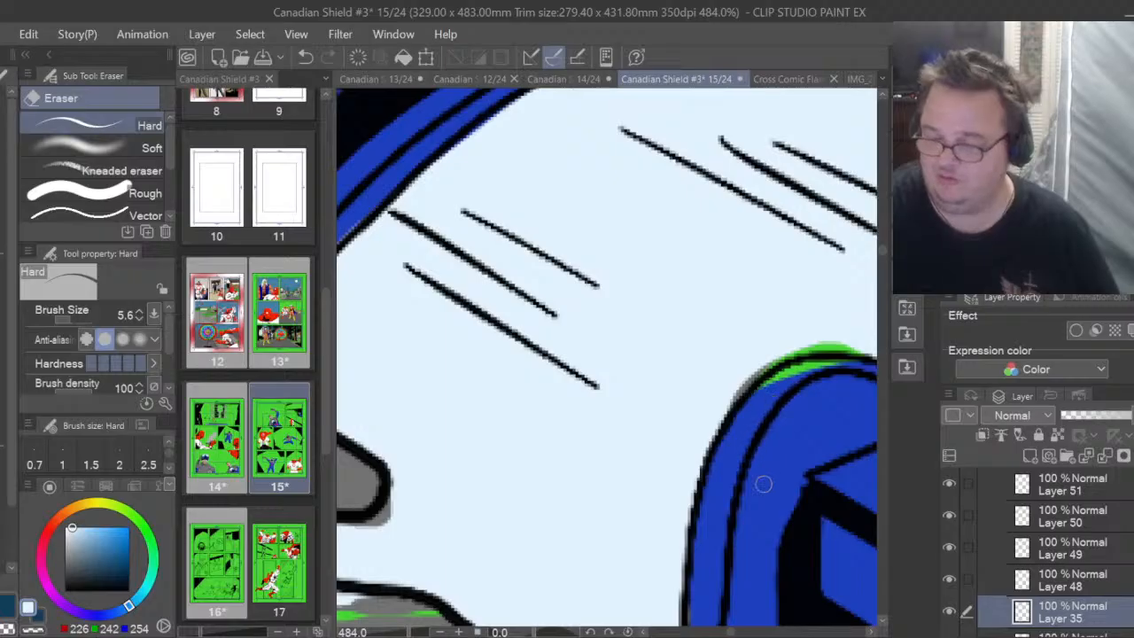
scroll(731, 633, "right", 7)
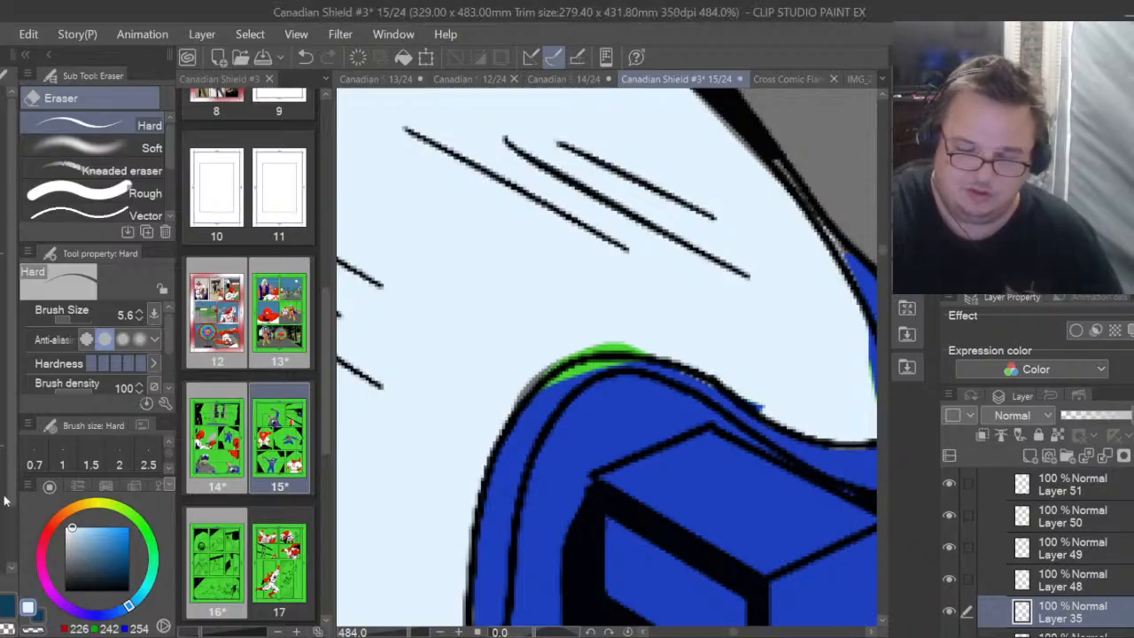
key("u")
mouse_move(488, 431)
left_mouse_down()
mouse_move(501, 439)
mouse_move(537, 380)
left_mouse_up()
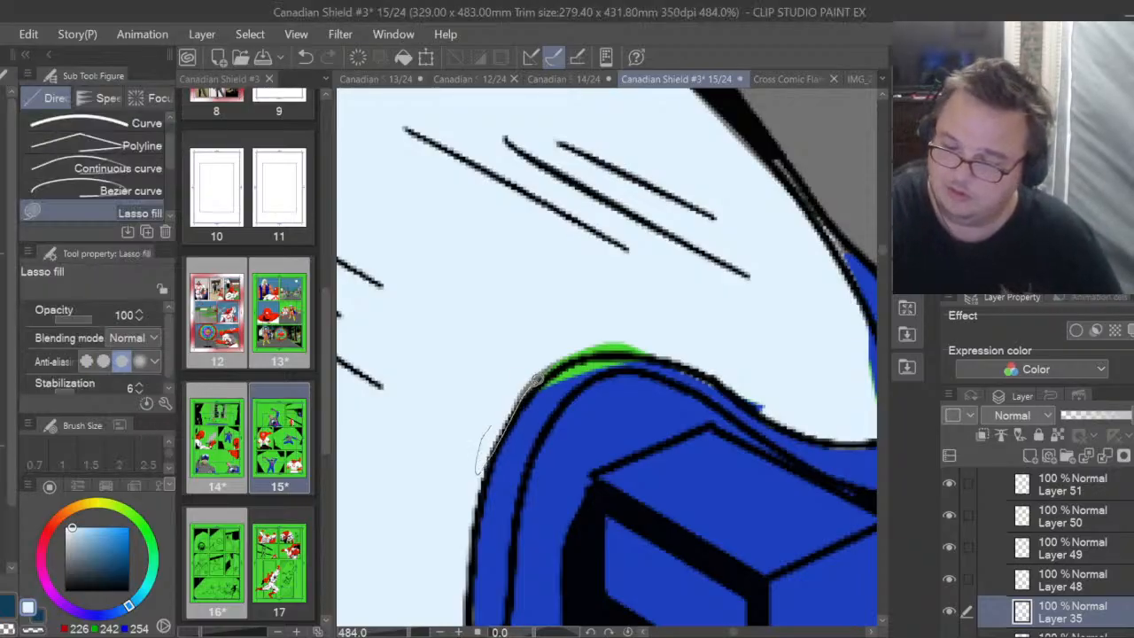
left_click_drag(657, 337, 589, 321)
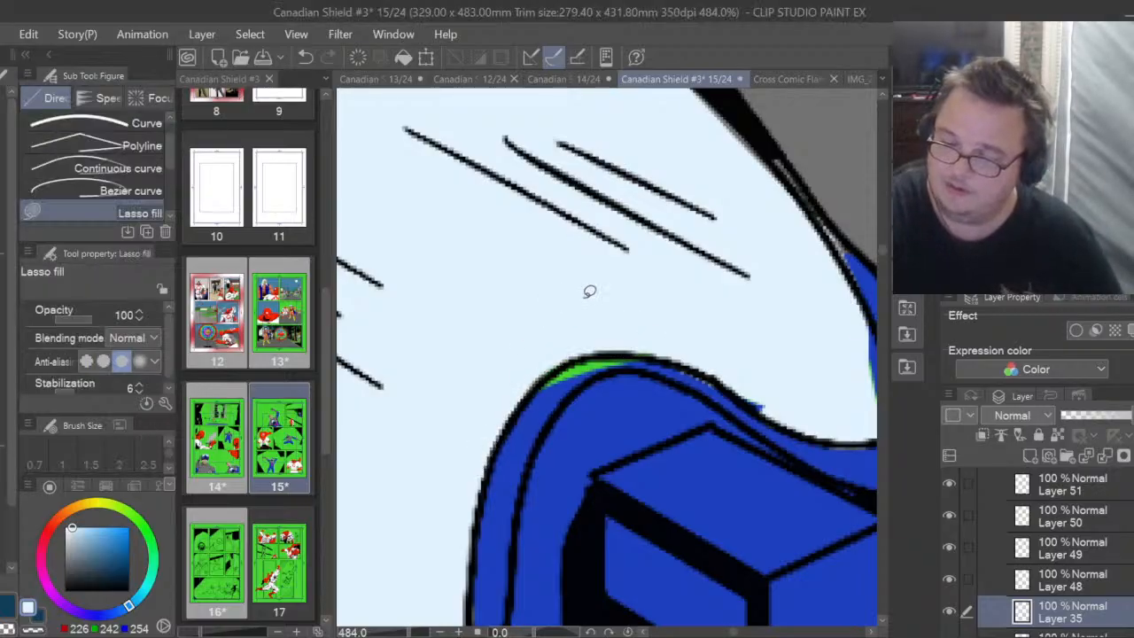
left_click_drag(535, 377, 542, 357)
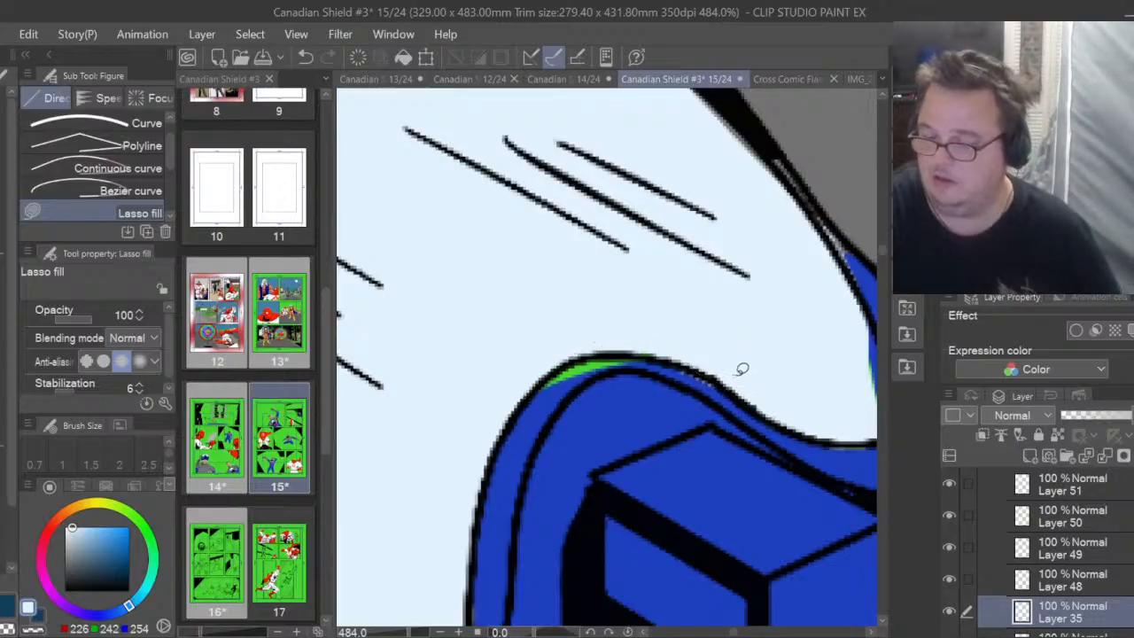
left_click_drag(709, 369, 741, 395)
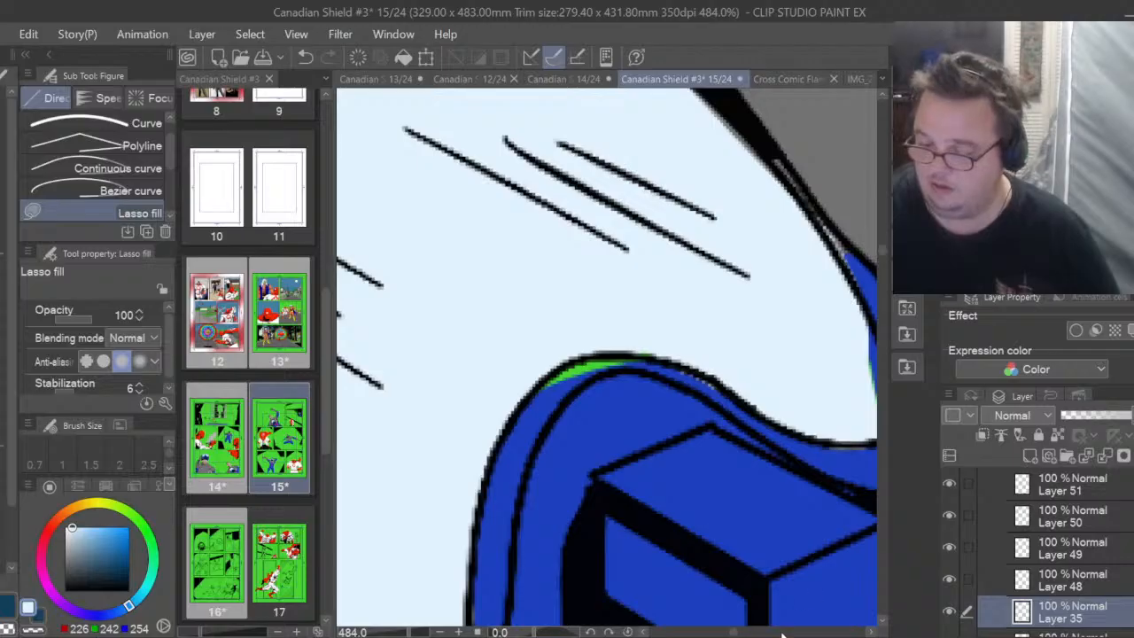
left_click_drag(737, 633, 740, 633)
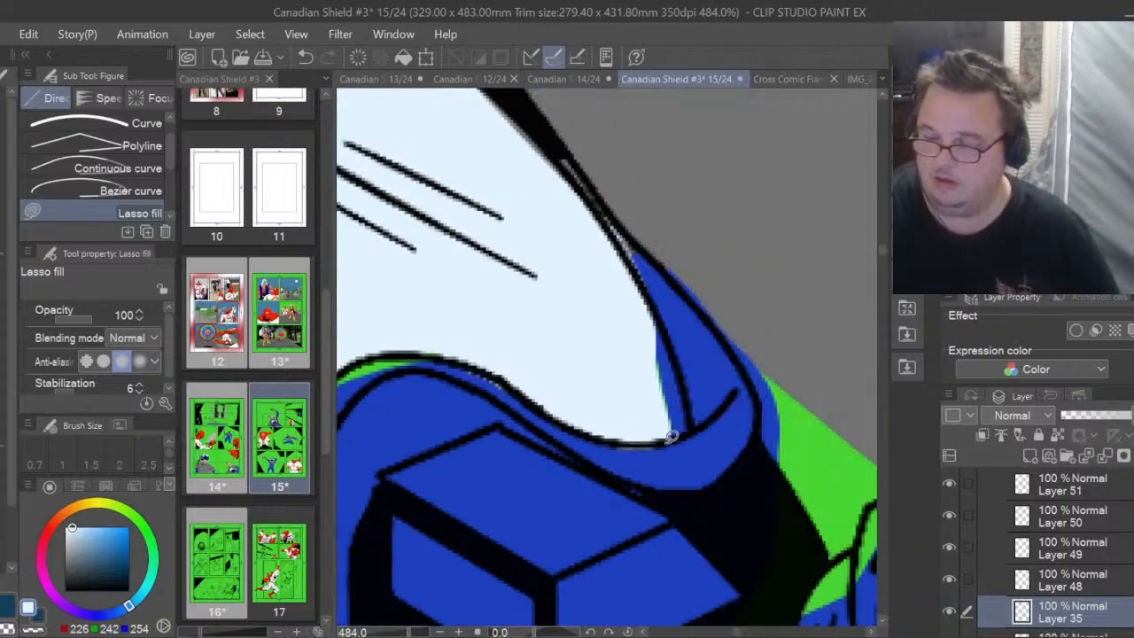
mouse_move(665, 435)
left_mouse_down()
mouse_move(691, 413)
mouse_move(664, 320)
mouse_move(608, 257)
left_mouse_up()
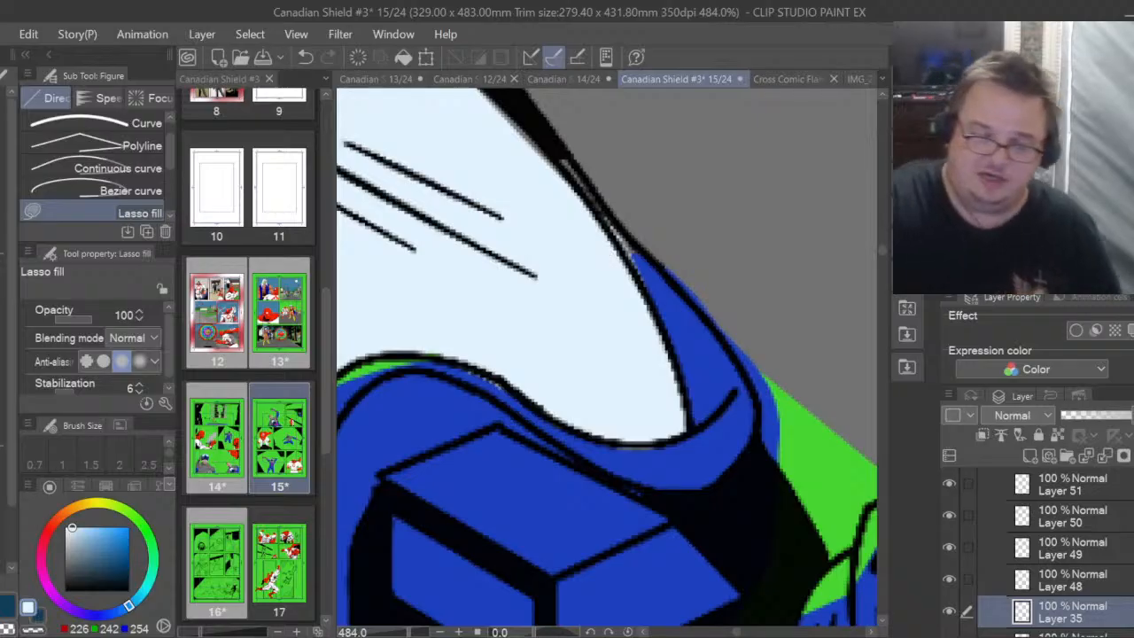
Erase the pale blue overspill along the mask's upper rim, from its top down to the hand
key("e")
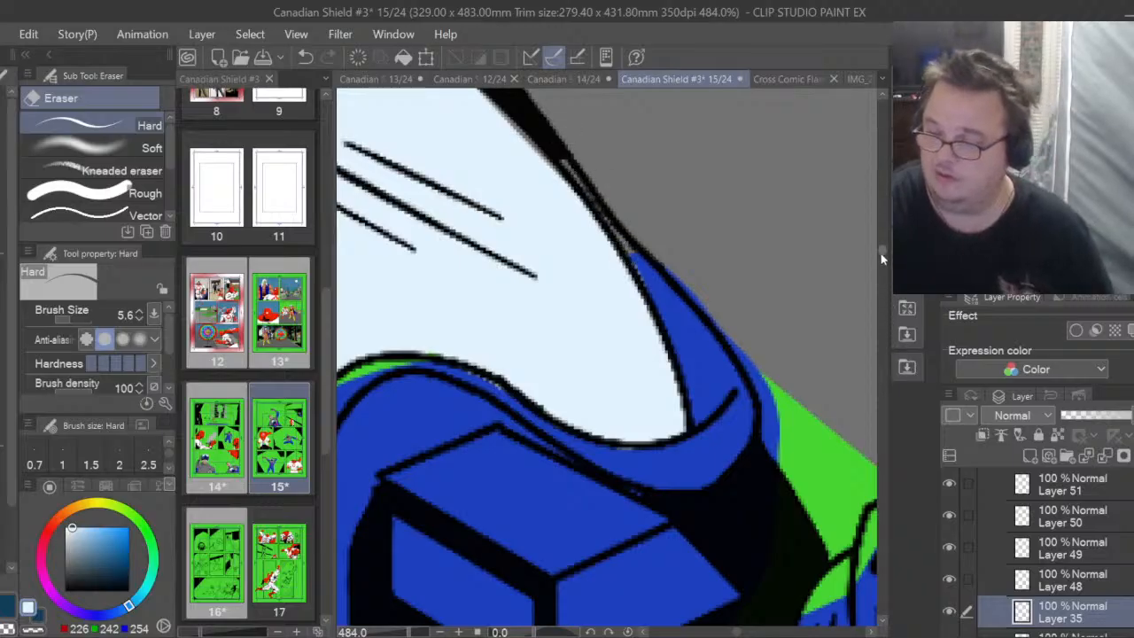
left_click_drag(882, 253, 882, 245)
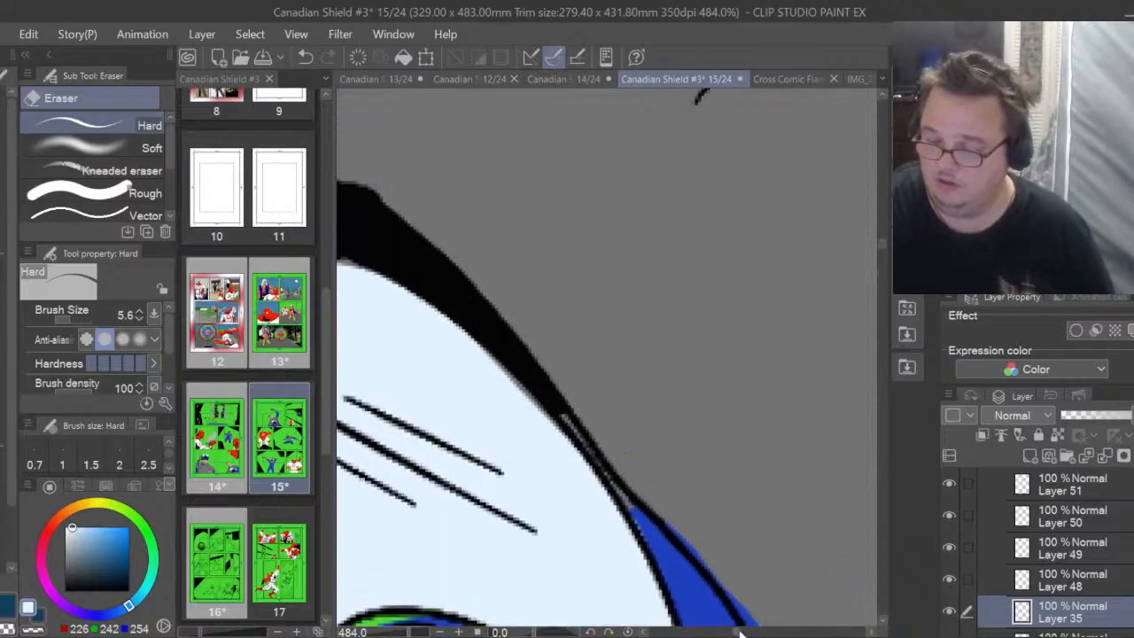
left_click_drag(740, 632, 734, 632)
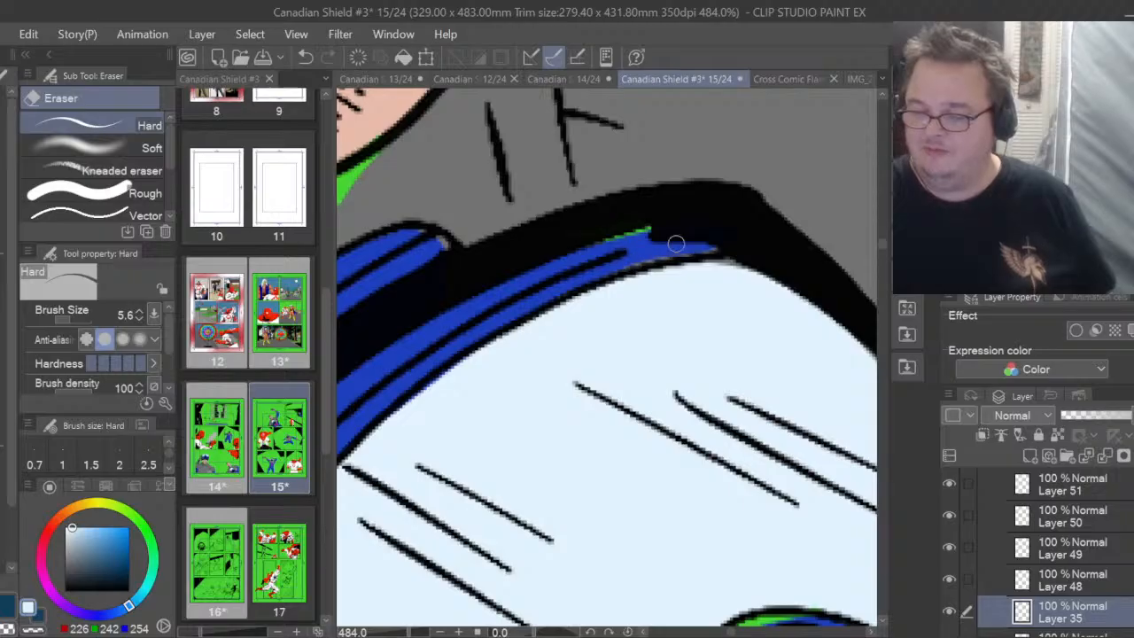
left_click_drag(731, 632, 725, 633)
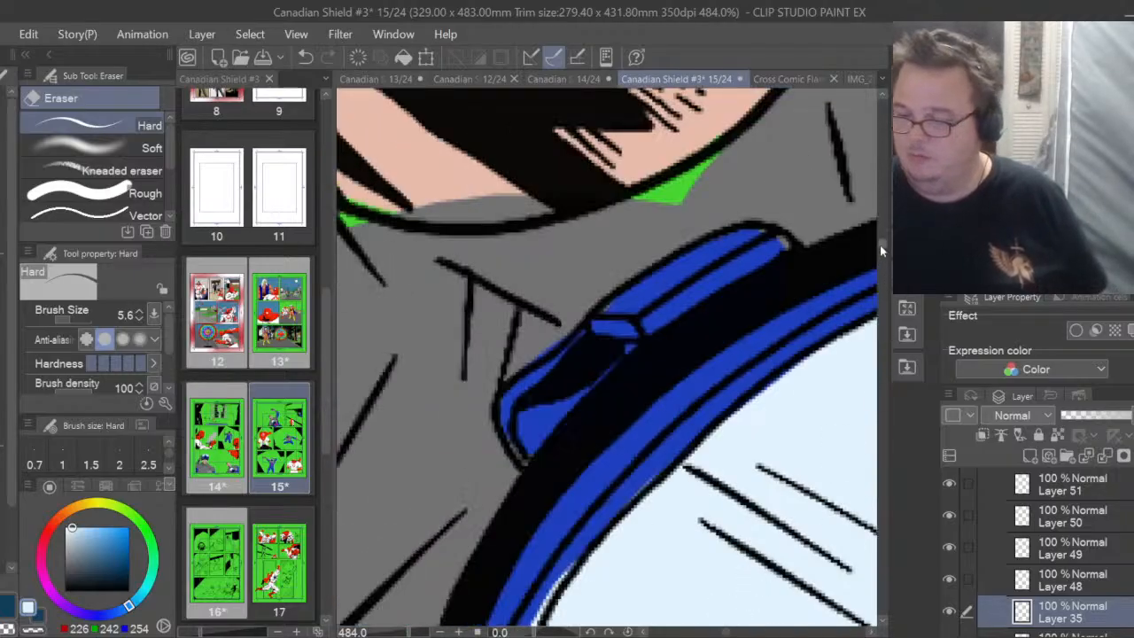
left_click_drag(880, 247, 881, 253)
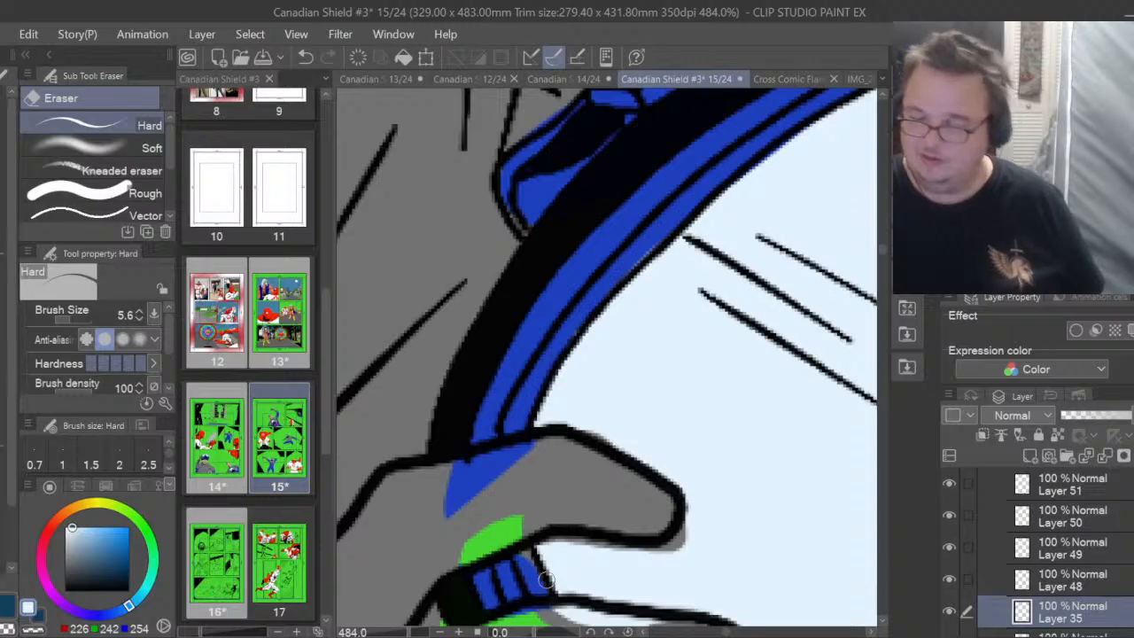
Erase the pale blue overspill along the upper edge and below the tip of the lower finger holding the mask
left_click_drag(882, 251, 883, 257)
mouse_move(581, 314)
left_mouse_down()
mouse_move(609, 319)
mouse_move(555, 310)
mouse_move(714, 320)
left_mouse_up()
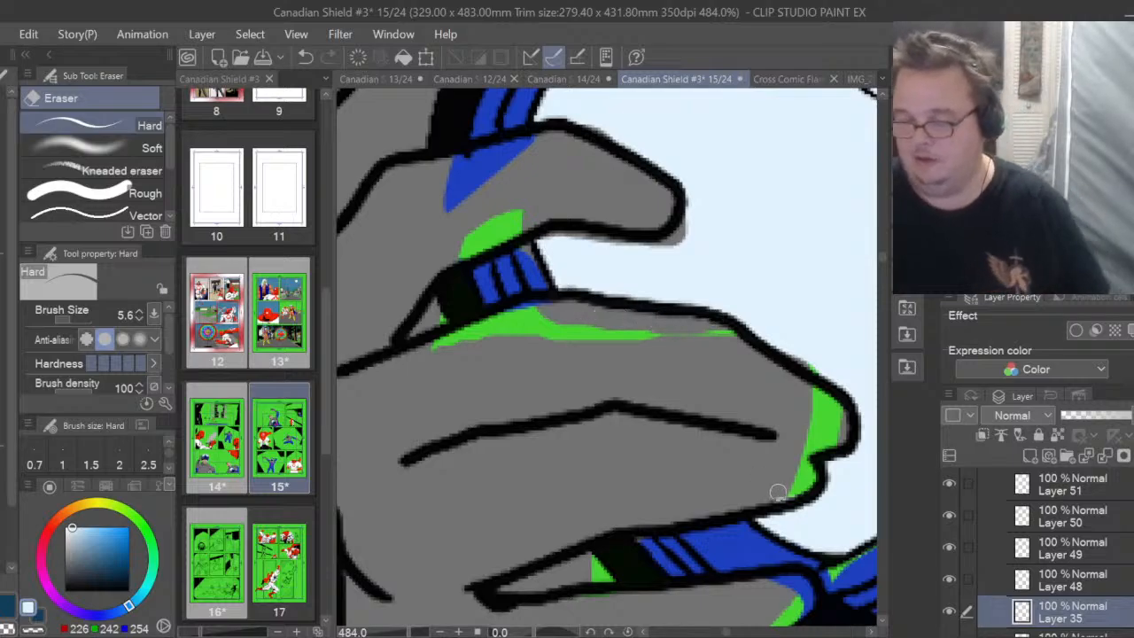
left_click_drag(776, 492, 796, 495)
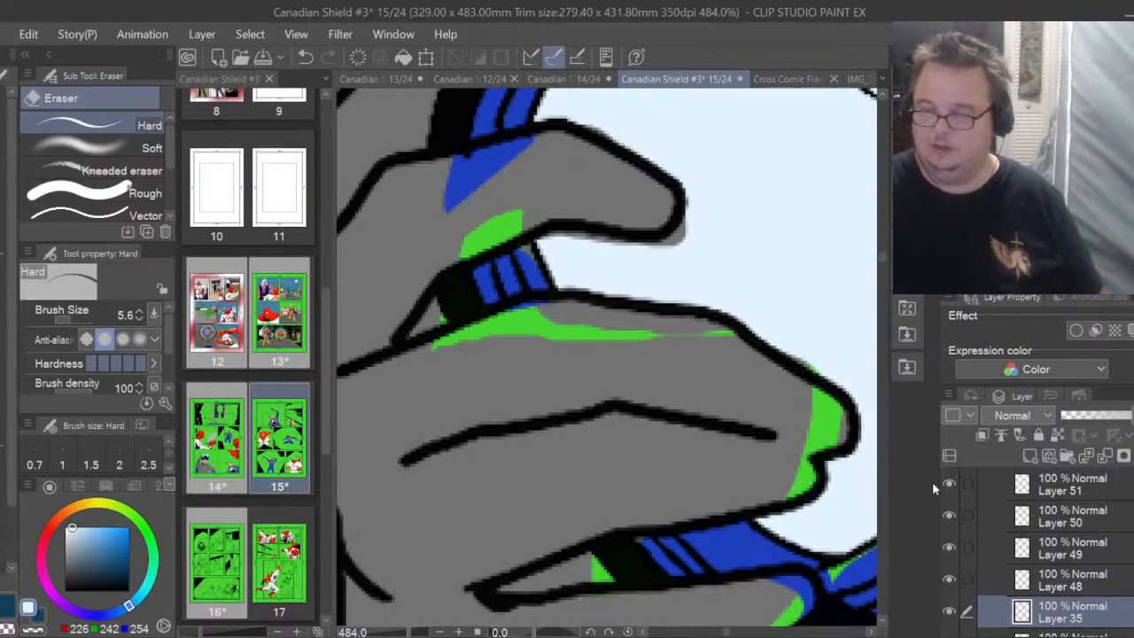
Lasso fill the visor gaps around both fingertips and along the upper finger's top edge with pale blue
scroll(691, 379, "down", 3)
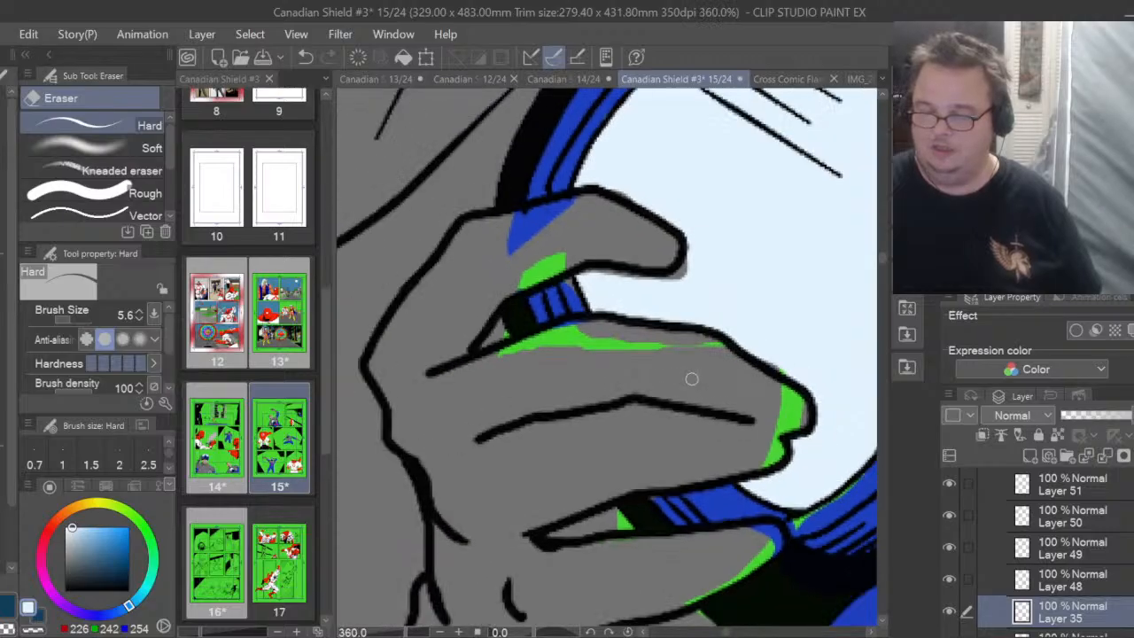
scroll(691, 379, "up", 4)
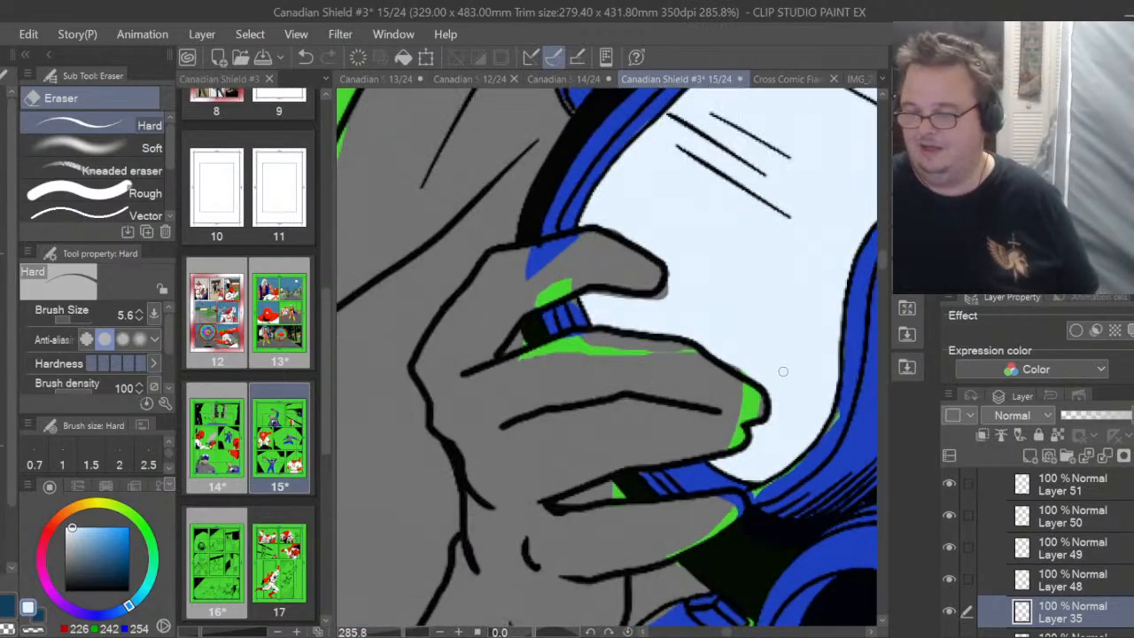
scroll(755, 371, "up", 1)
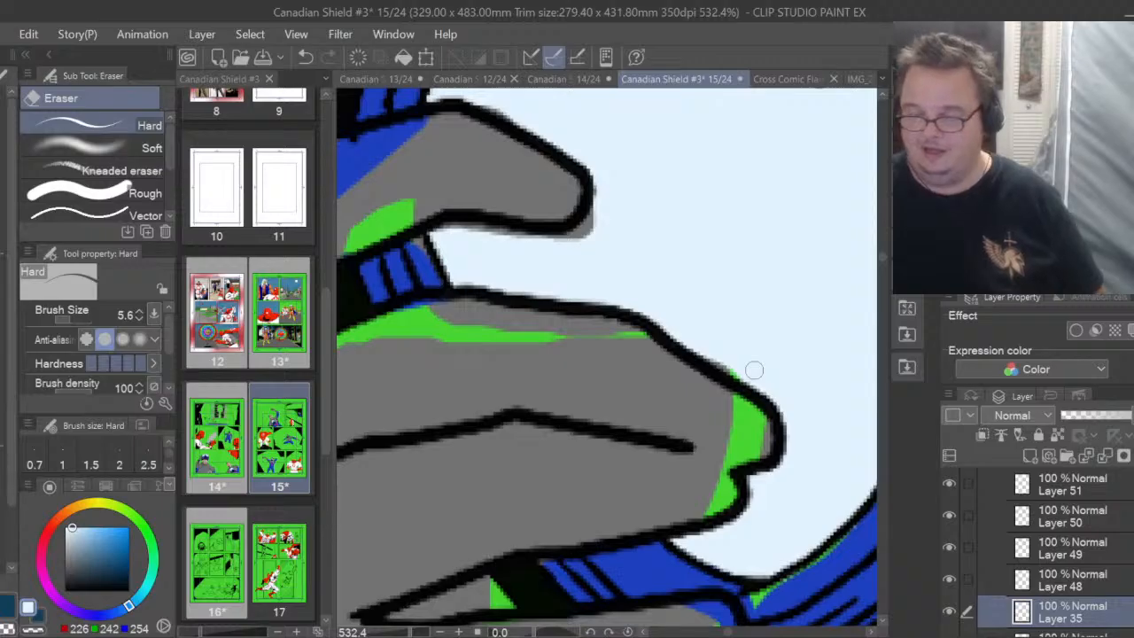
key("u")
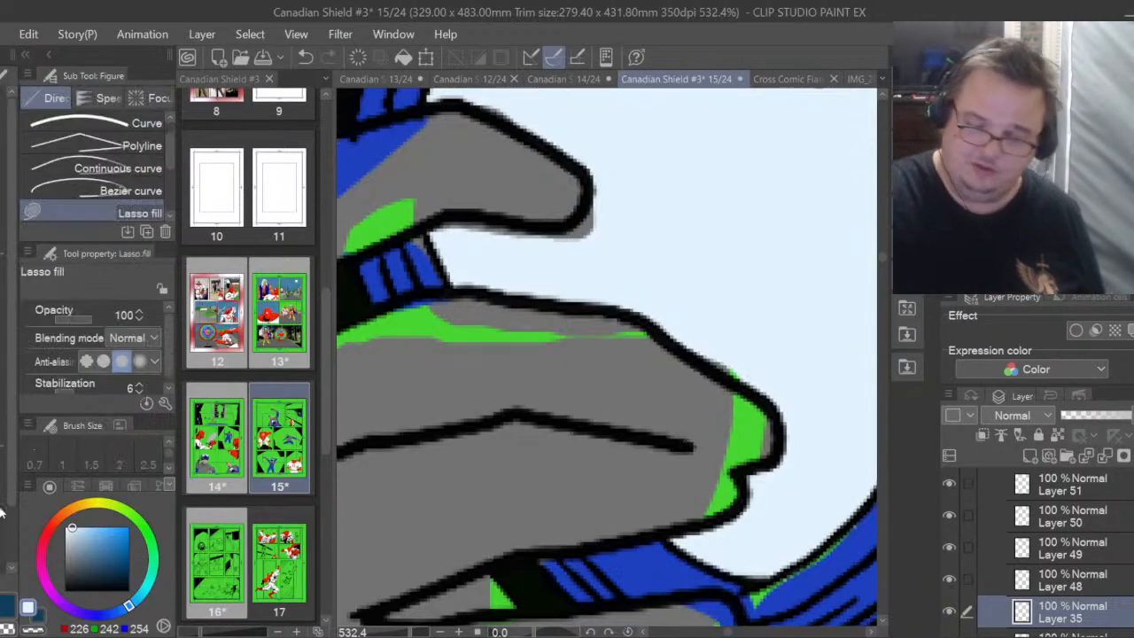
mouse_move(743, 376)
left_mouse_down()
mouse_move(690, 352)
mouse_move(733, 310)
left_mouse_up()
mouse_move(724, 359)
left_mouse_down()
mouse_move(754, 390)
mouse_move(750, 349)
left_mouse_up()
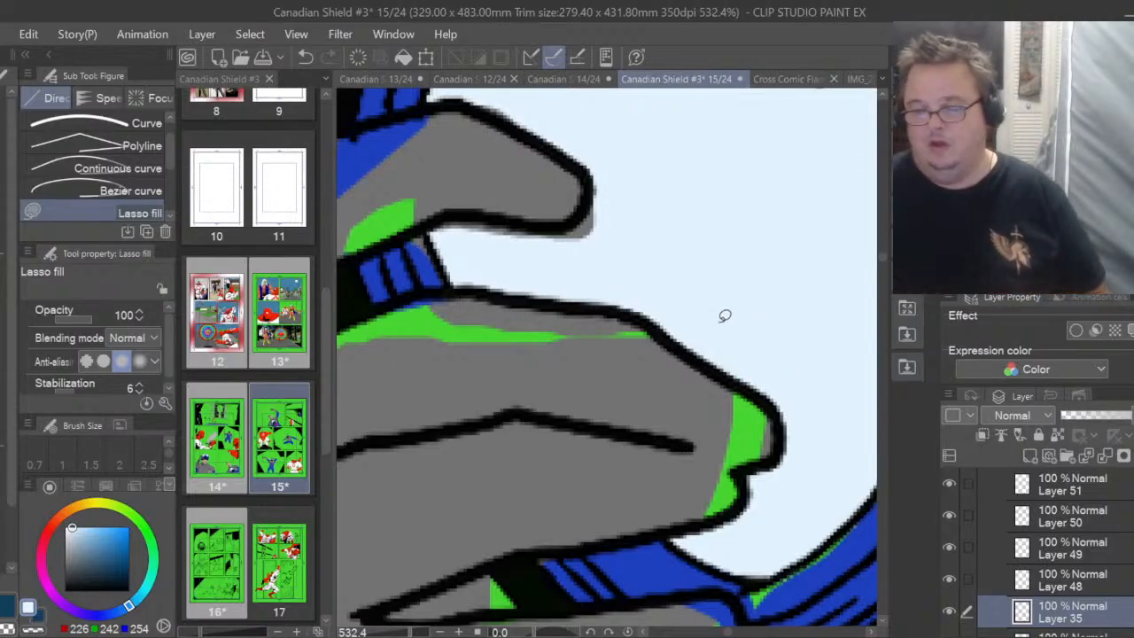
mouse_move(585, 195)
left_mouse_down()
mouse_move(610, 215)
mouse_move(574, 227)
left_mouse_up()
mouse_move(583, 218)
left_mouse_down()
mouse_move(442, 211)
mouse_move(427, 227)
mouse_move(475, 264)
left_mouse_up()
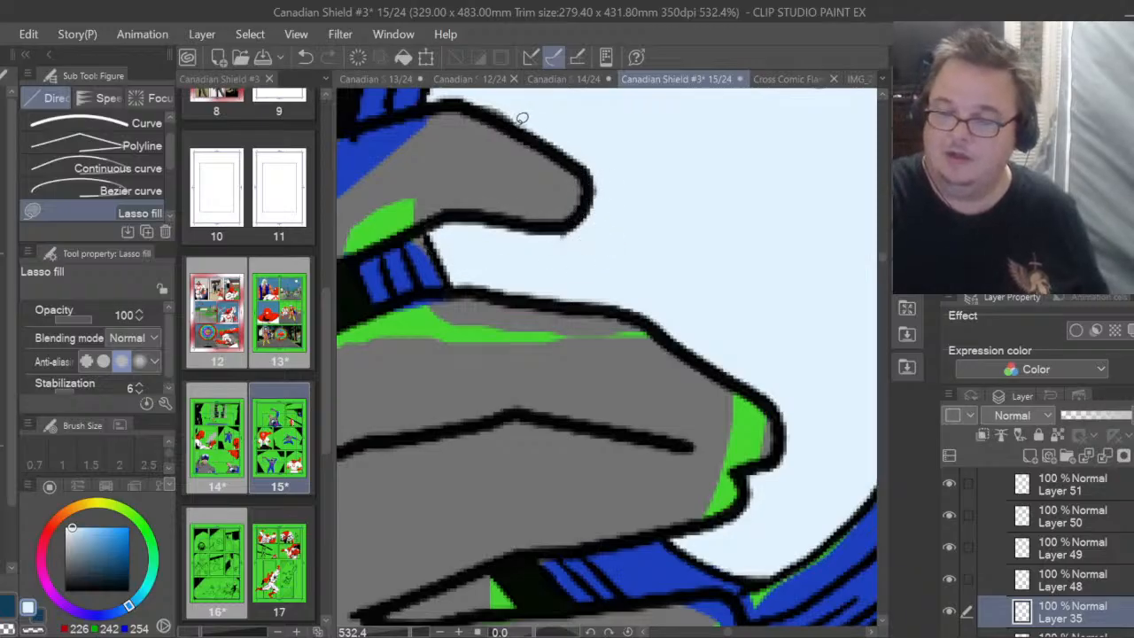
mouse_move(524, 116)
left_mouse_down()
mouse_move(467, 103)
mouse_move(469, 86)
mouse_move(551, 96)
left_mouse_up()
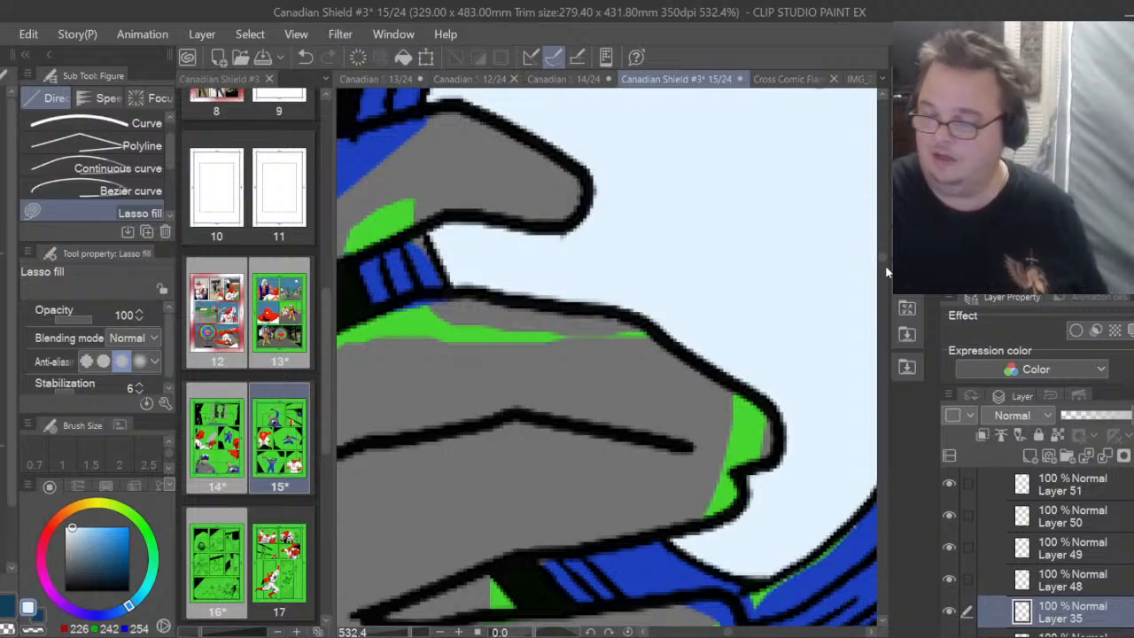
Hide Layer 35, which holds the gas mask visor's pale blue fill
left_click_drag(880, 264, 883, 255)
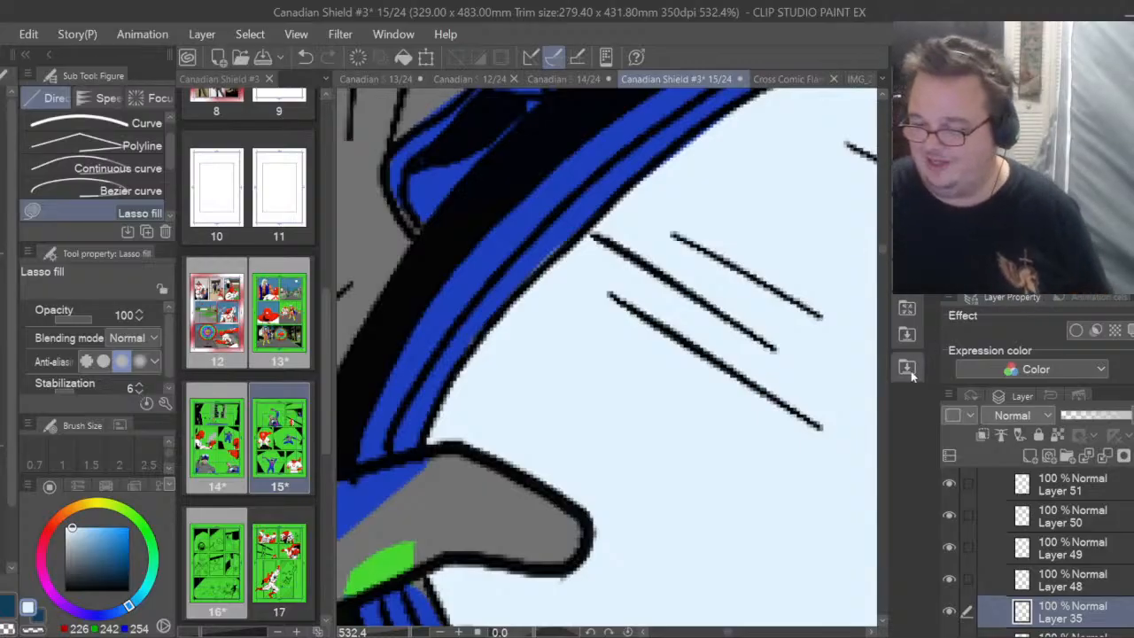
scroll(795, 395, "down", 4)
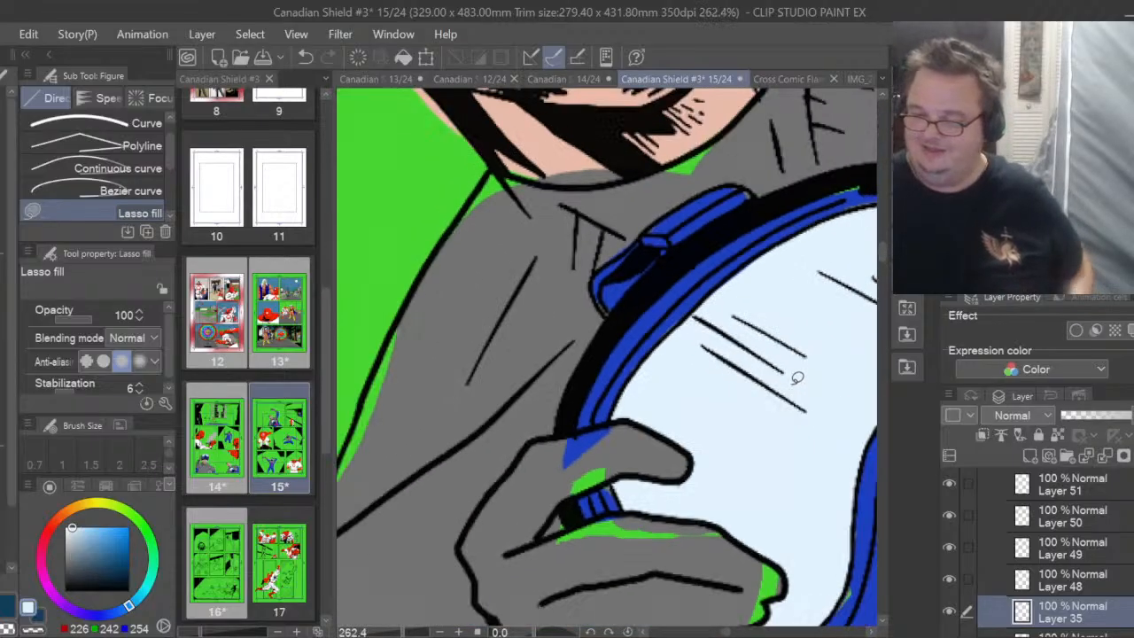
scroll(798, 379, "down", 3)
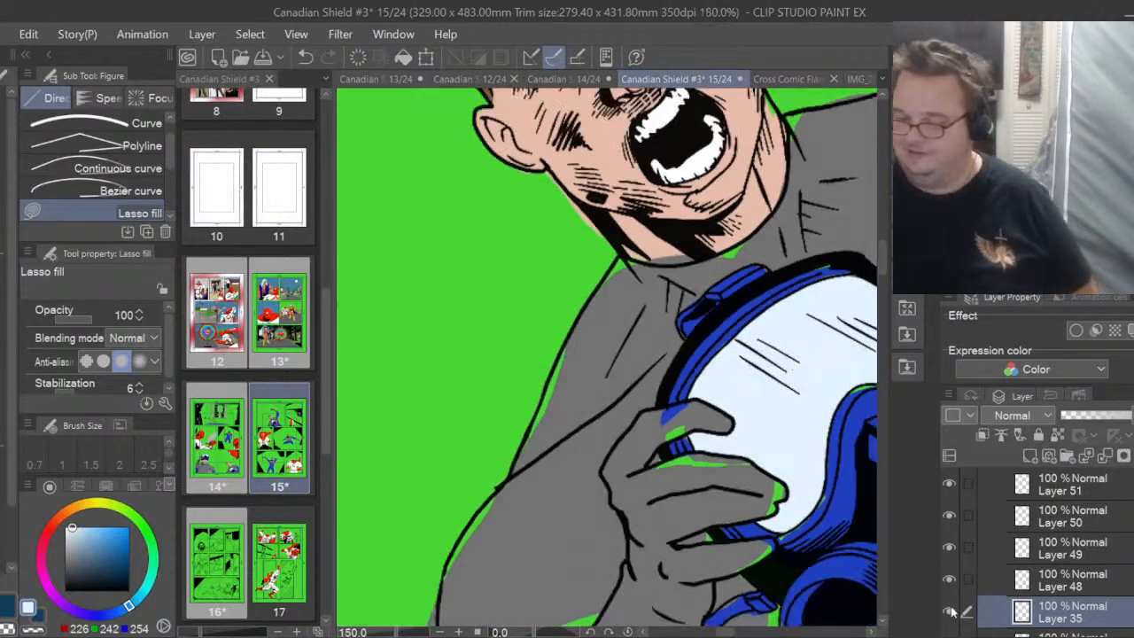
left_click(951, 614)
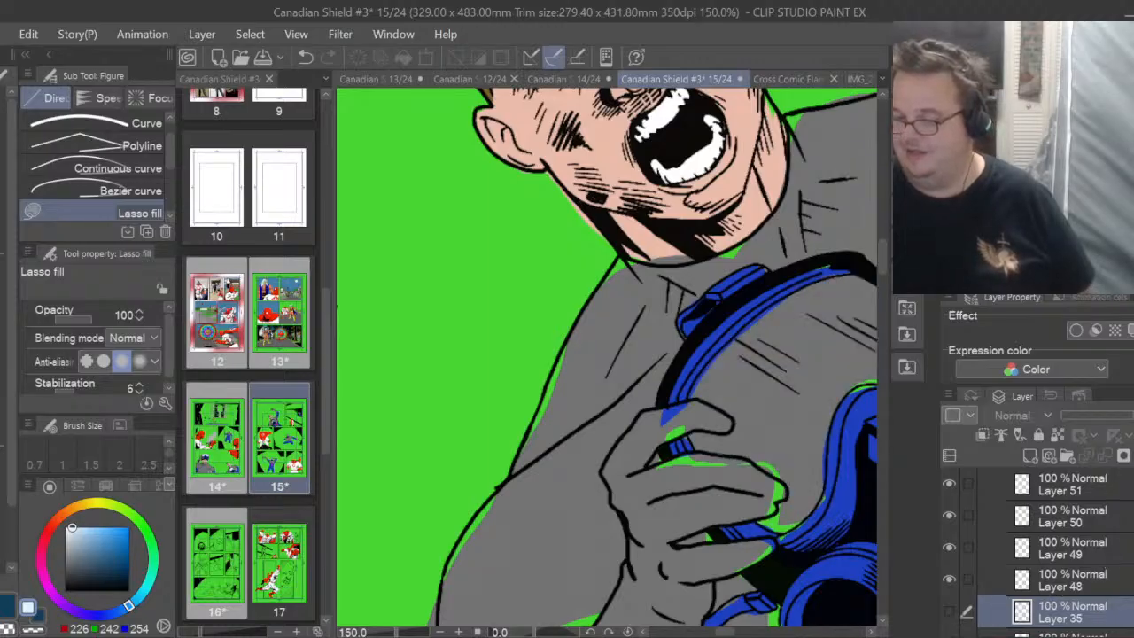
Show Layer 34, which holds the white of the ACE Janitor patch, and make it the active layer
scroll(966, 519, "down", 5)
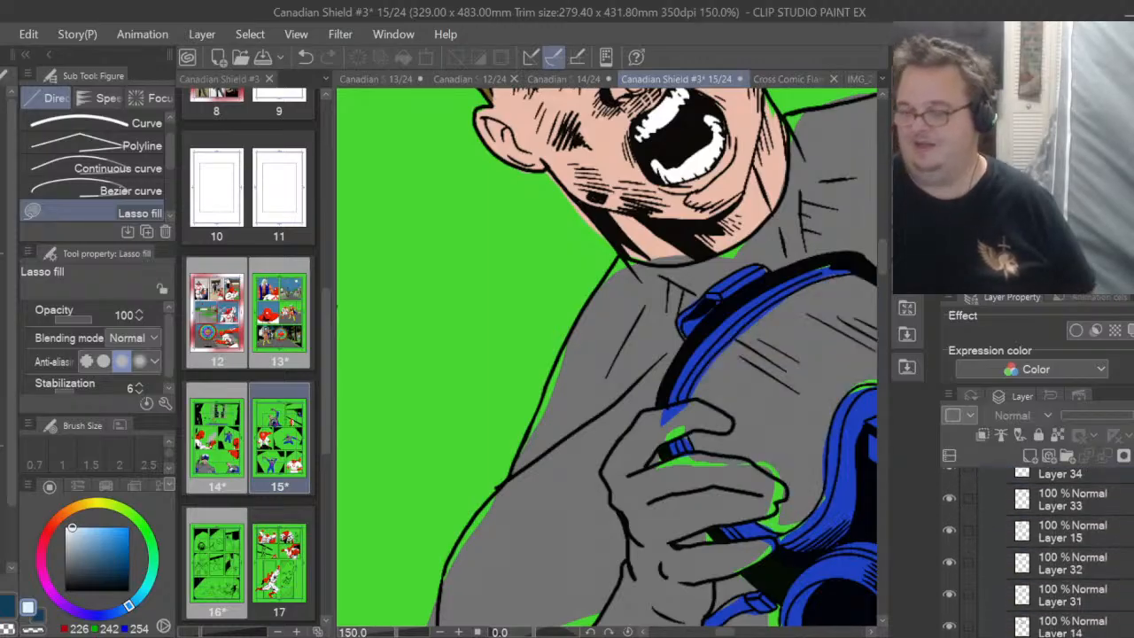
scroll(965, 519, "up", 1)
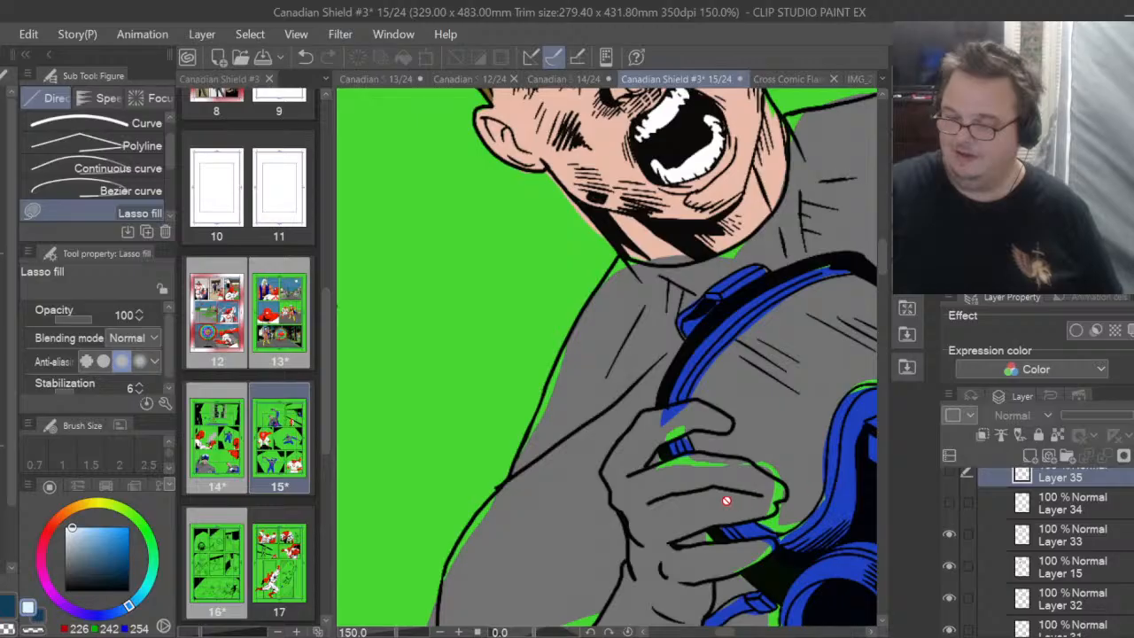
scroll(727, 501, "down", 4)
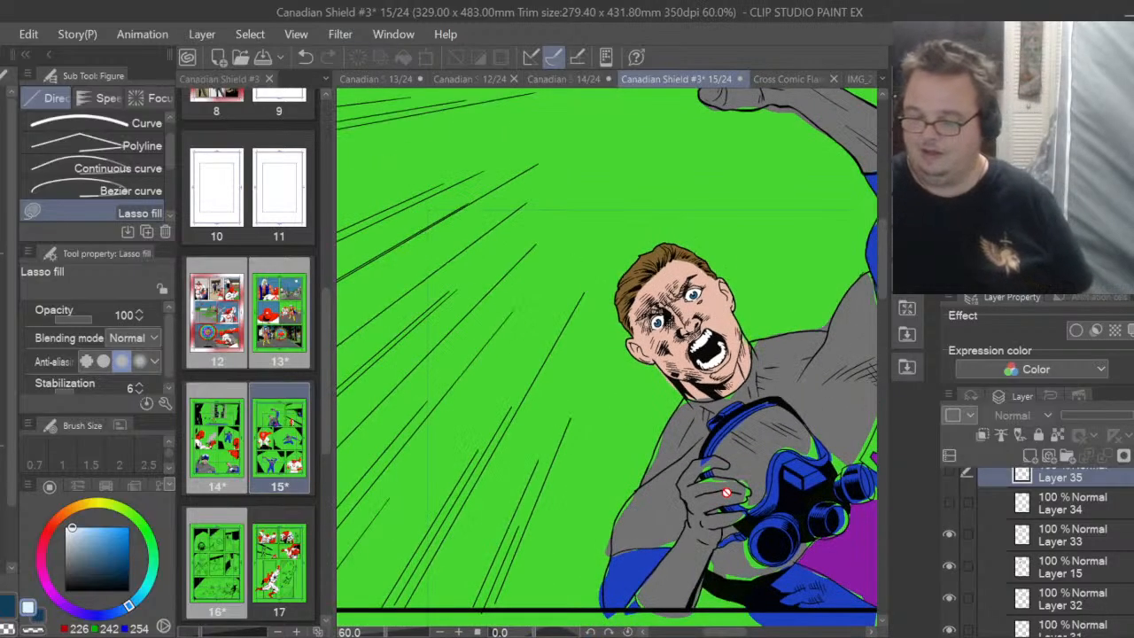
left_click_drag(728, 633, 743, 633)
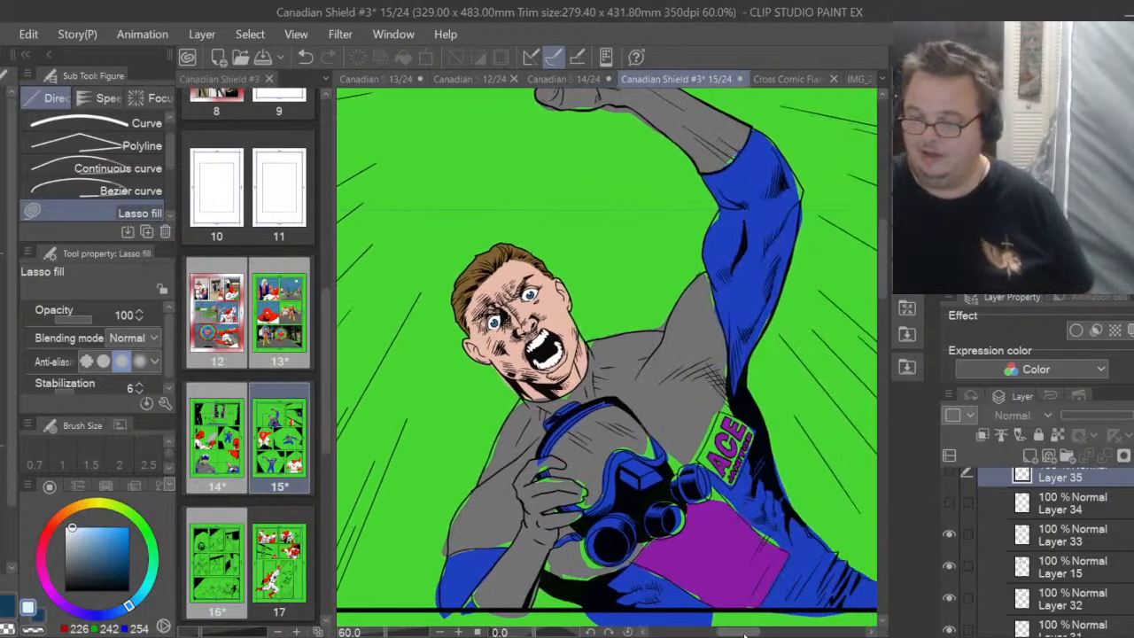
left_click(950, 503)
left_click(1033, 511)
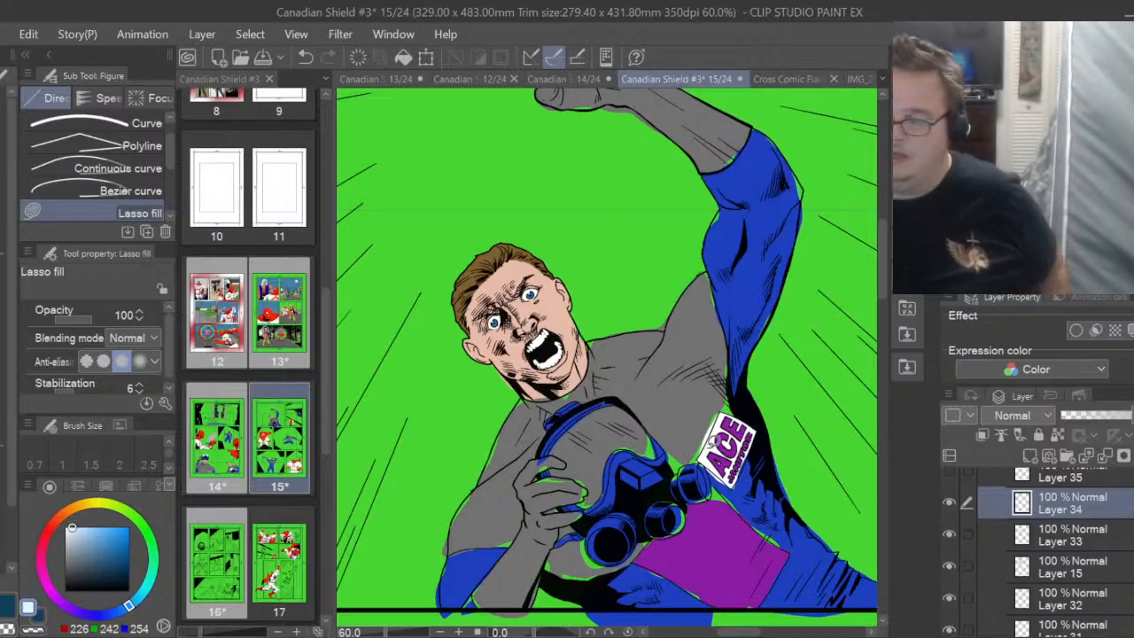
scroll(747, 460, "up", 2)
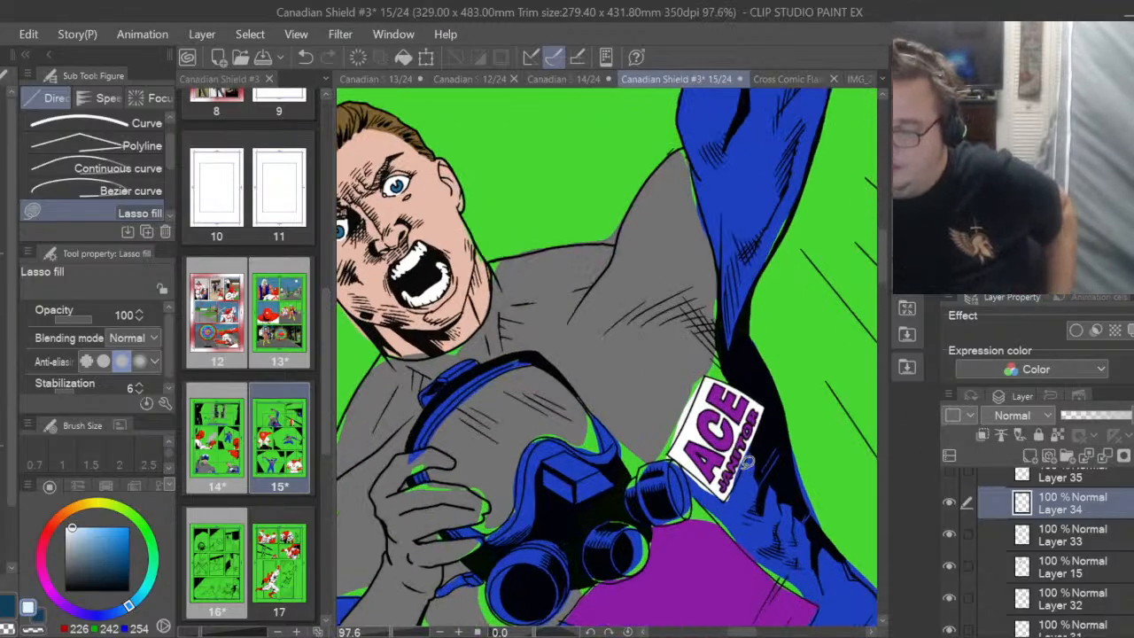
Erase the white overspill outside the ACE Janitor patch's outline along its long outer edge and the edge facing the gas mask
scroll(747, 460, "up", 4)
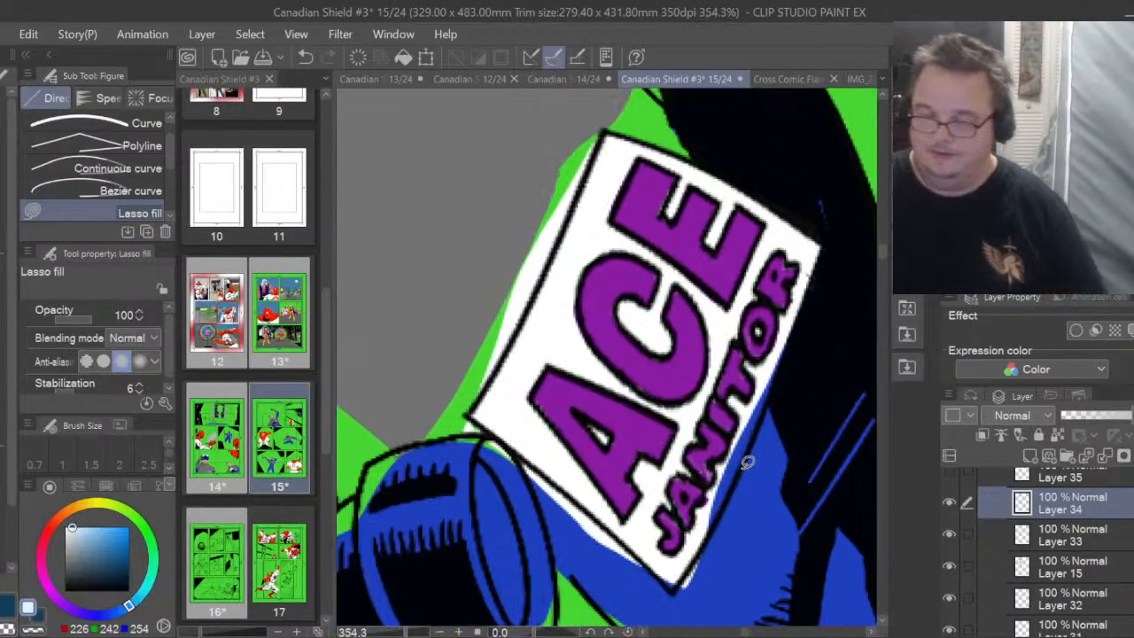
scroll(747, 460, "up", 1)
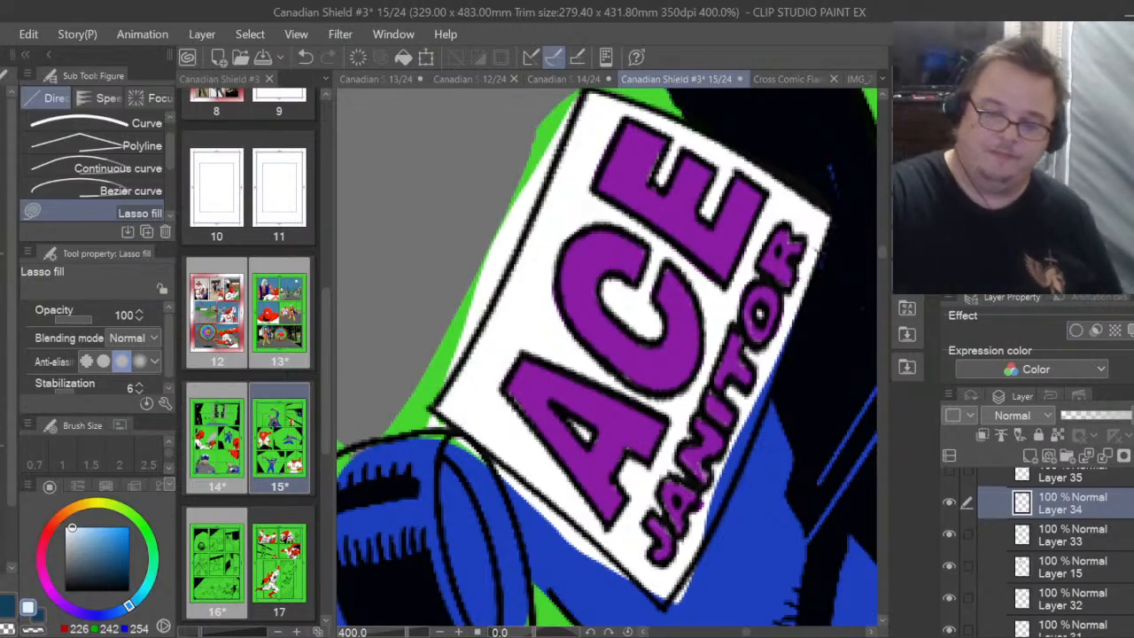
key("i")
left_click(480, 379)
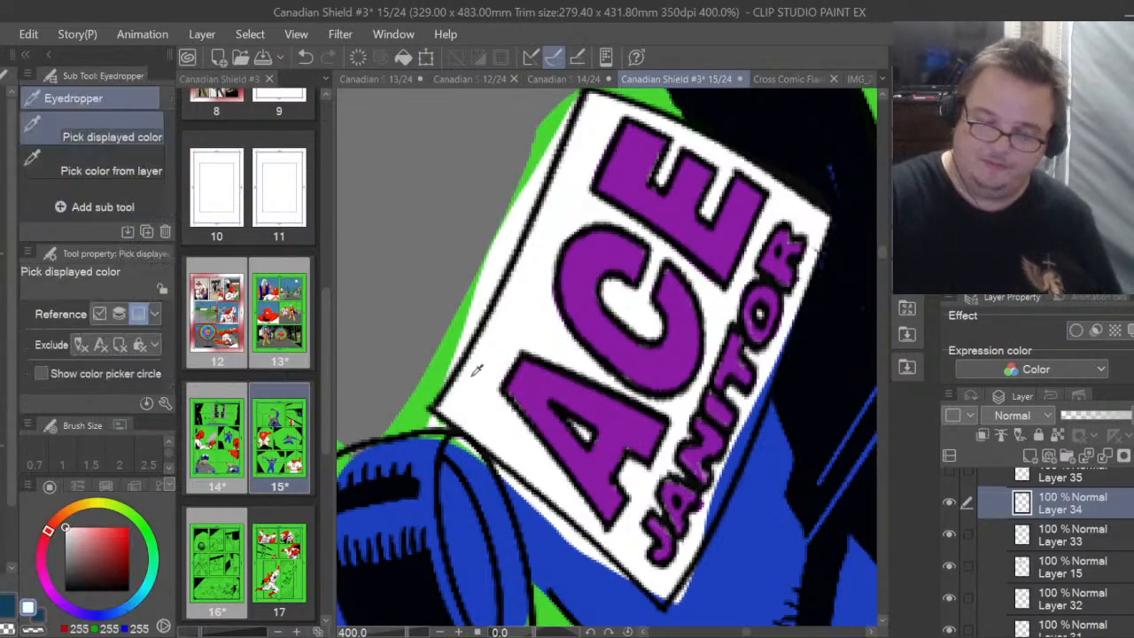
key("e")
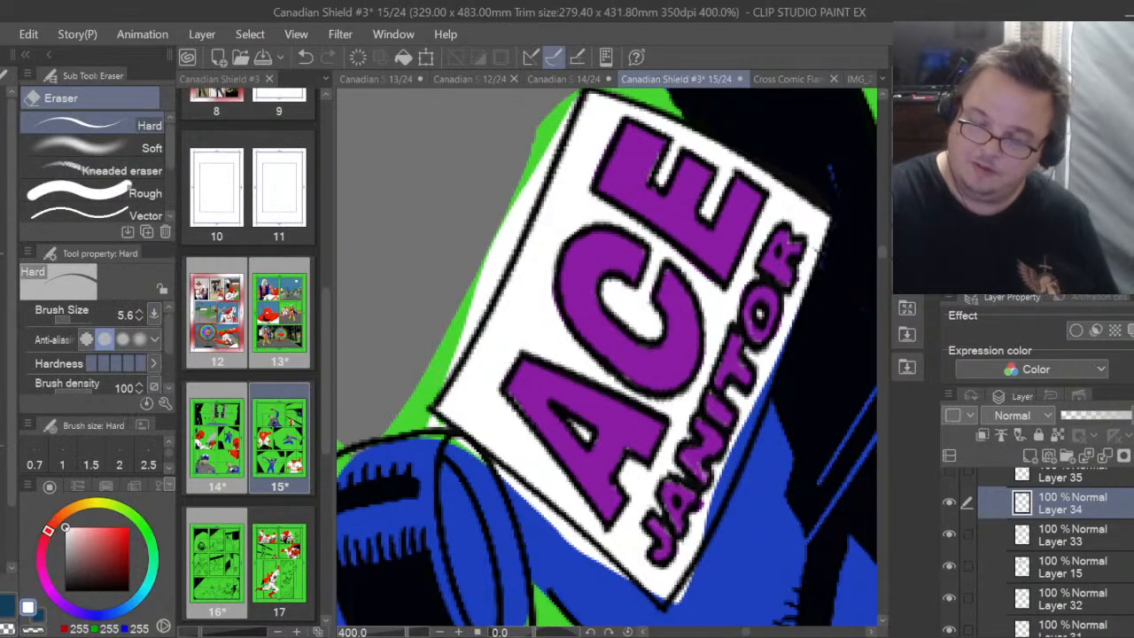
mouse_move(436, 401)
left_mouse_down()
mouse_move(577, 105)
mouse_move(478, 297)
mouse_move(505, 211)
left_mouse_up()
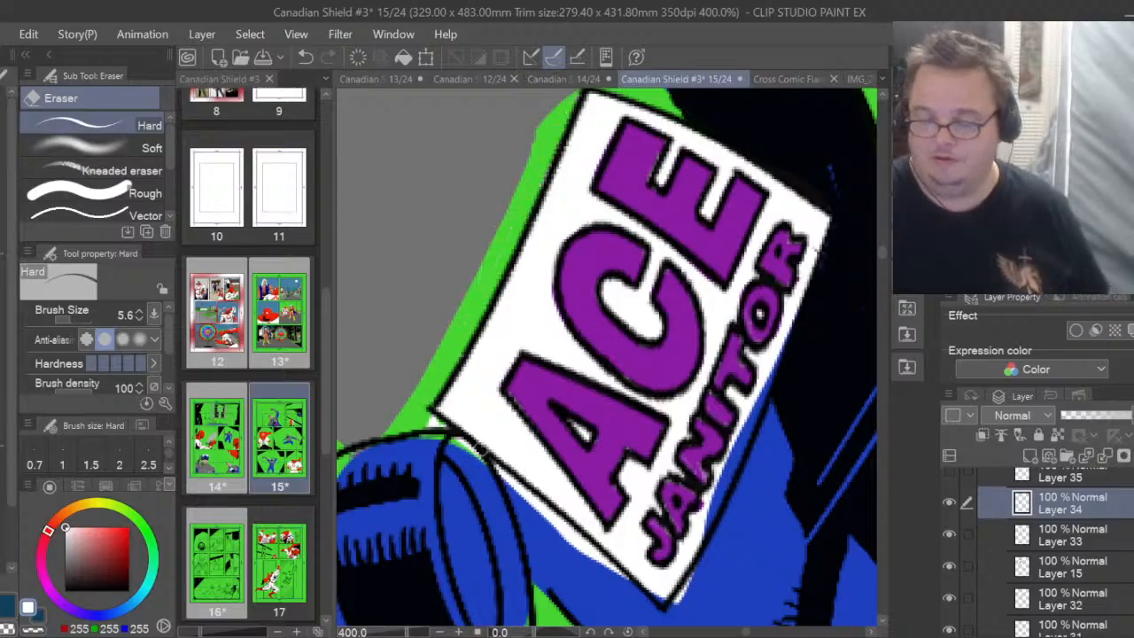
mouse_move(481, 450)
left_mouse_down()
mouse_move(444, 431)
mouse_move(443, 445)
mouse_move(429, 425)
mouse_move(455, 438)
mouse_move(447, 427)
mouse_move(507, 489)
mouse_move(489, 465)
mouse_move(518, 485)
mouse_move(503, 473)
mouse_move(542, 514)
mouse_move(467, 450)
mouse_move(630, 586)
mouse_move(600, 551)
mouse_move(619, 576)
mouse_move(575, 536)
mouse_move(593, 560)
mouse_move(563, 538)
left_mouse_up()
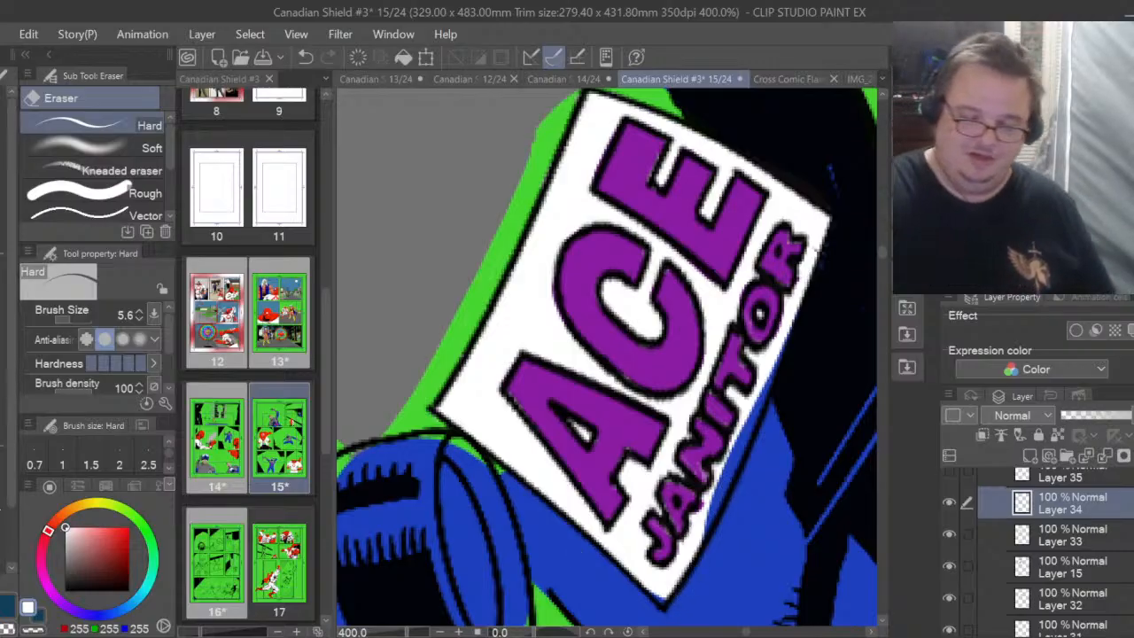
Lasso fill the gaps at the patch's lowest corner and along the edge beside the word JANITOR with white
left_click(1, 490)
mouse_move(653, 582)
left_mouse_down()
mouse_move(663, 603)
mouse_move(687, 560)
left_mouse_up()
mouse_move(709, 496)
left_mouse_down()
mouse_move(696, 537)
mouse_move(732, 496)
mouse_move(759, 387)
mouse_move(802, 320)
mouse_move(797, 288)
left_mouse_up()
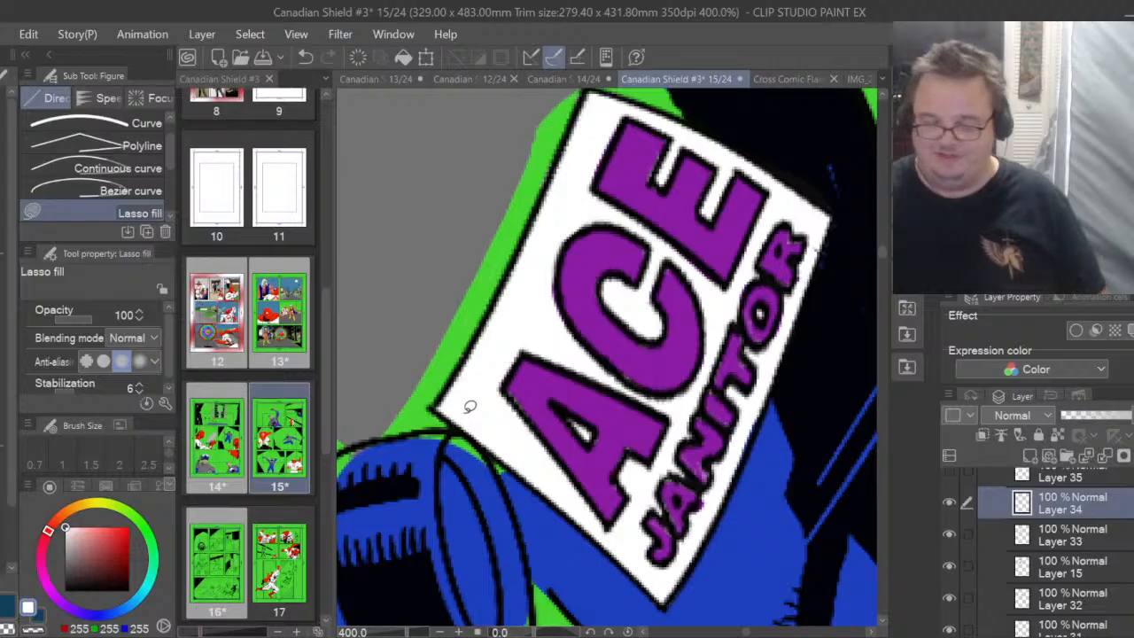
Toggle Layer 33 off and on to check that it holds the gas mask's blue, and make it the active layer
scroll(469, 406, "down", 6)
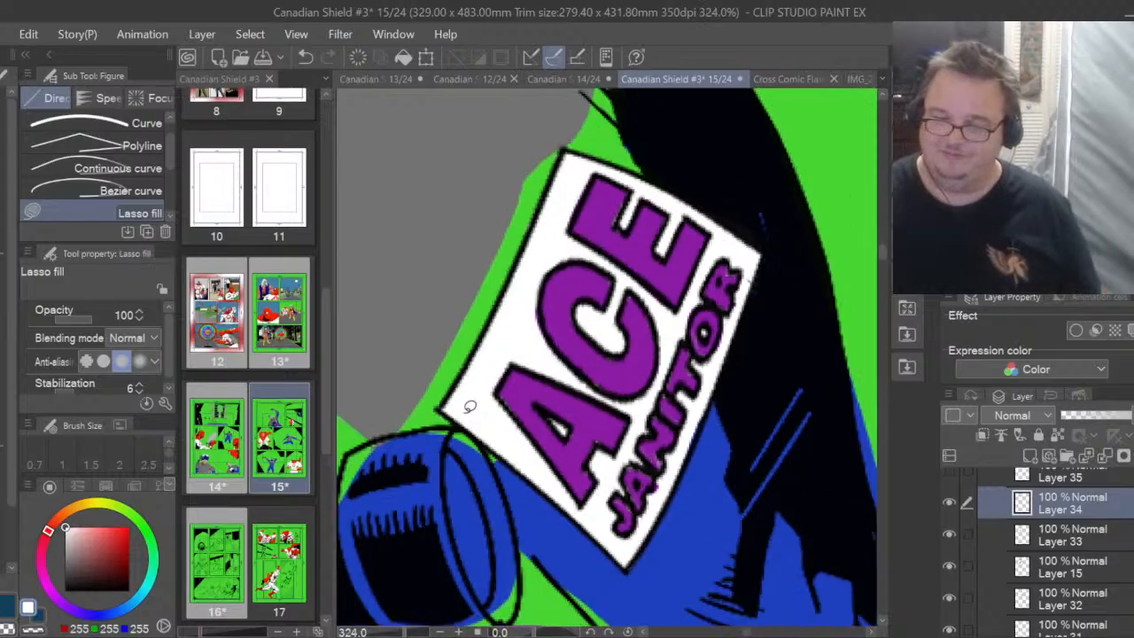
scroll(470, 405, "down", 4)
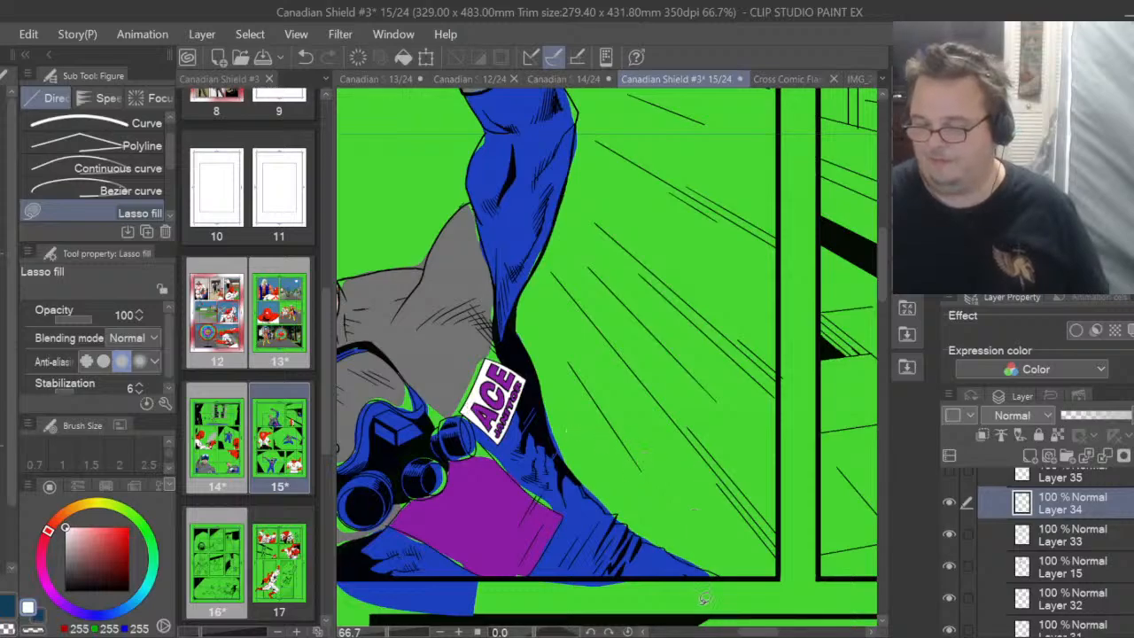
scroll(756, 632, "left", 3)
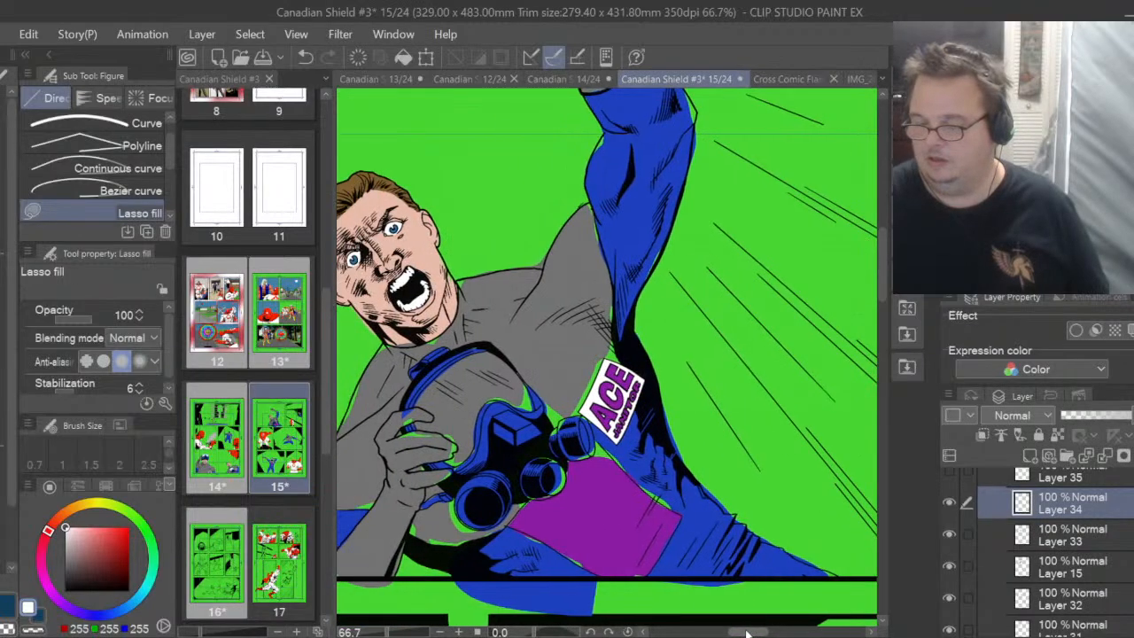
left_click(950, 536)
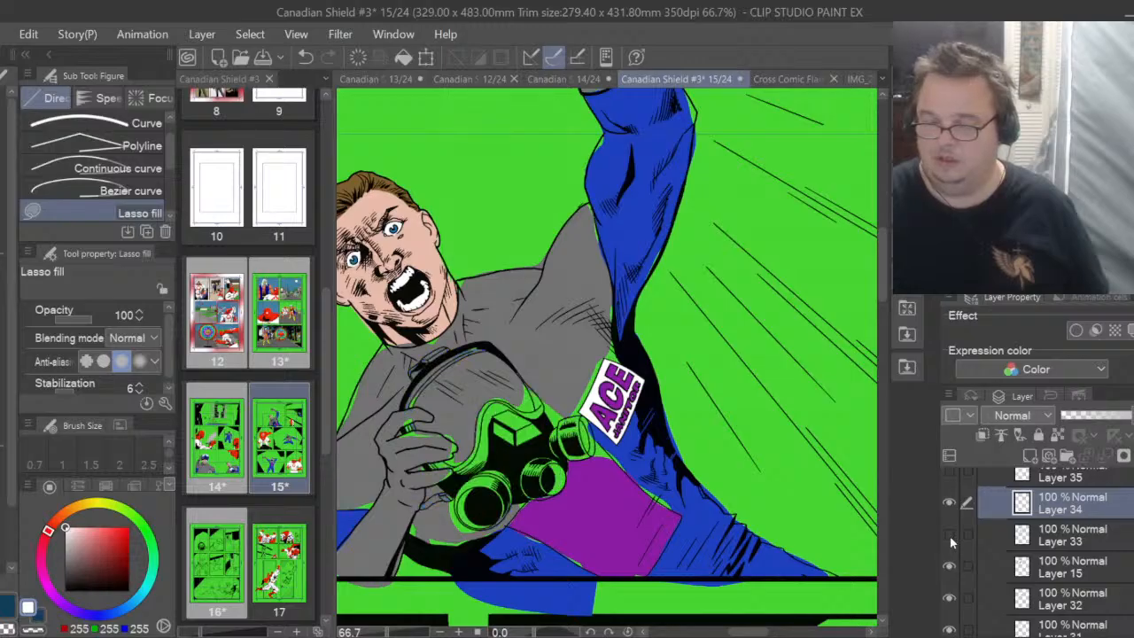
left_click(950, 536)
left_click(950, 536)
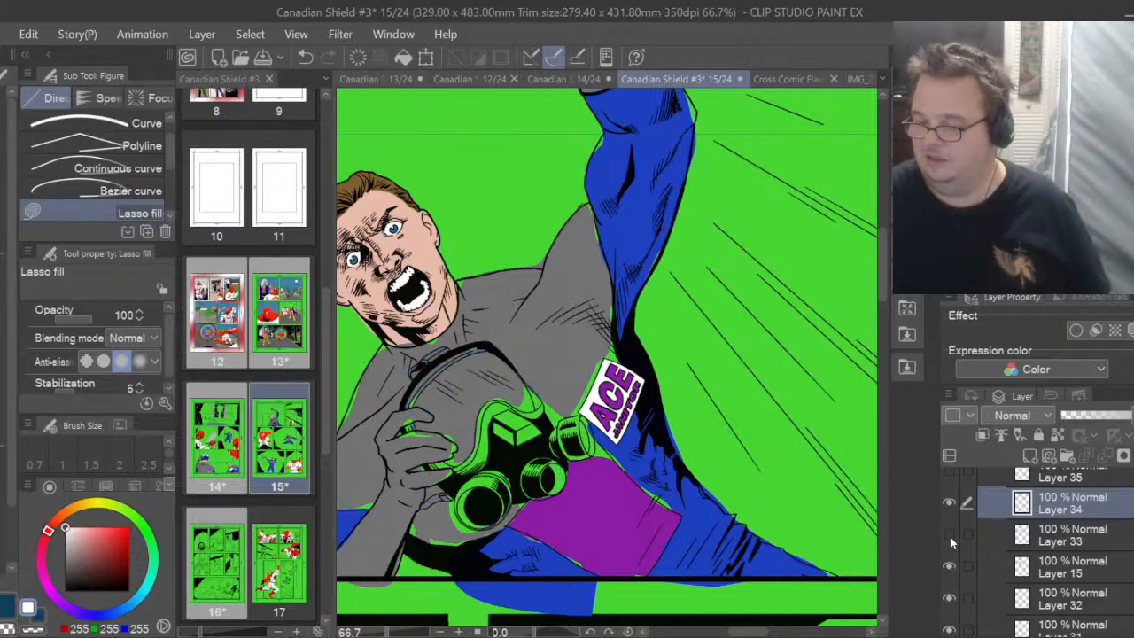
left_click(950, 536)
left_click(1066, 543)
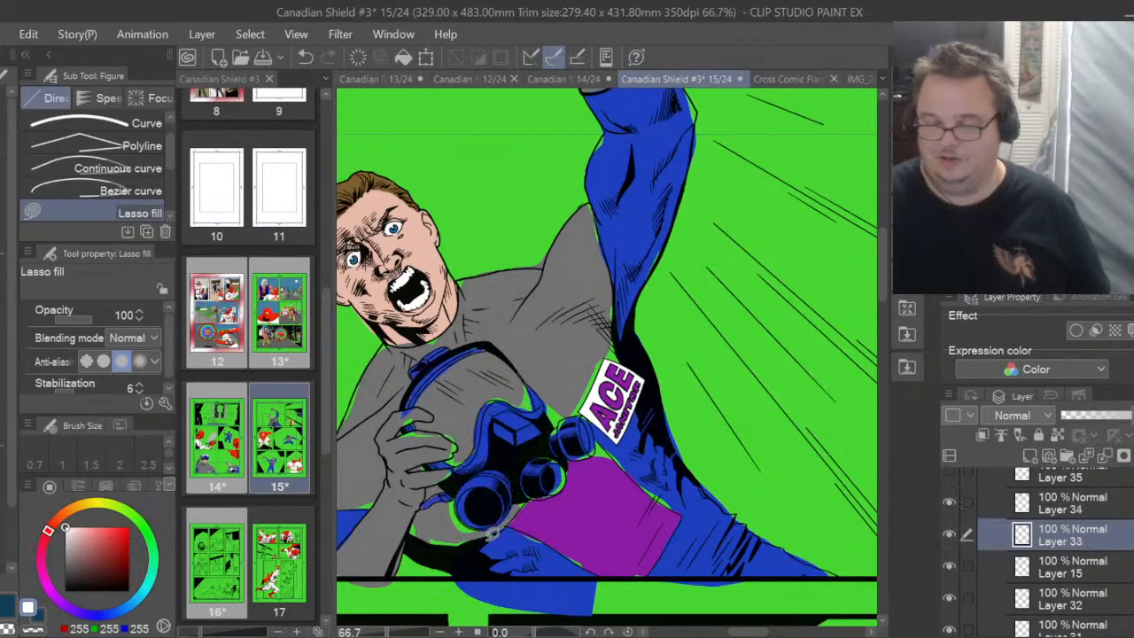
Hide Layer 15, Layer 32 and Layer 14, leaving the face colors on Layer 31 and the mask's blue visible
scroll(481, 523, "up", 3)
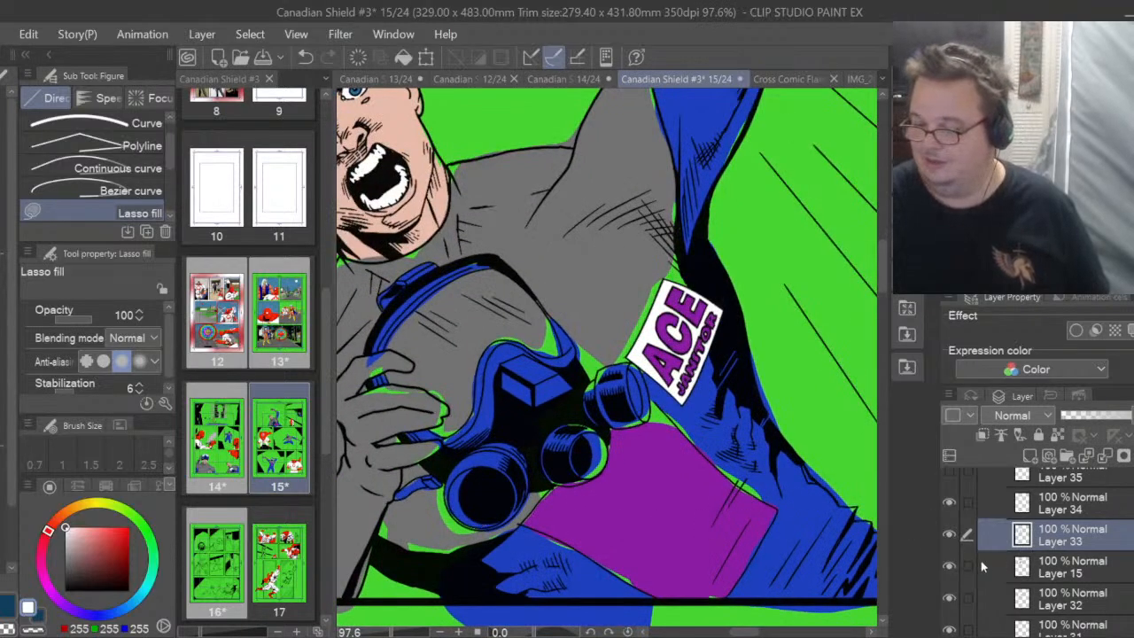
left_click(950, 567)
left_click(950, 601)
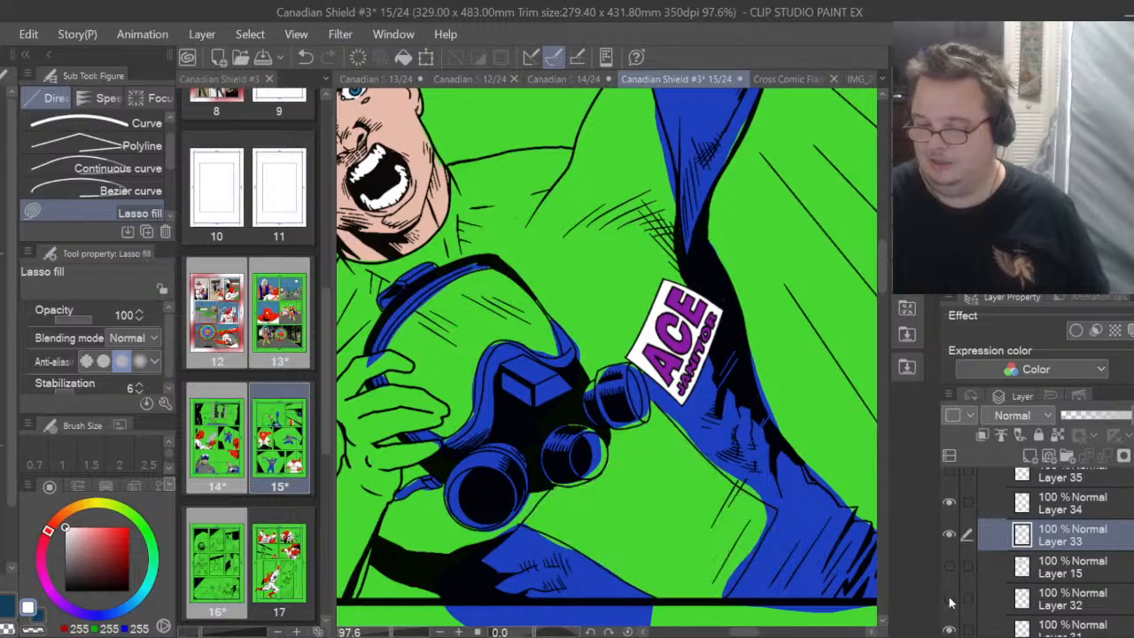
left_click(949, 629)
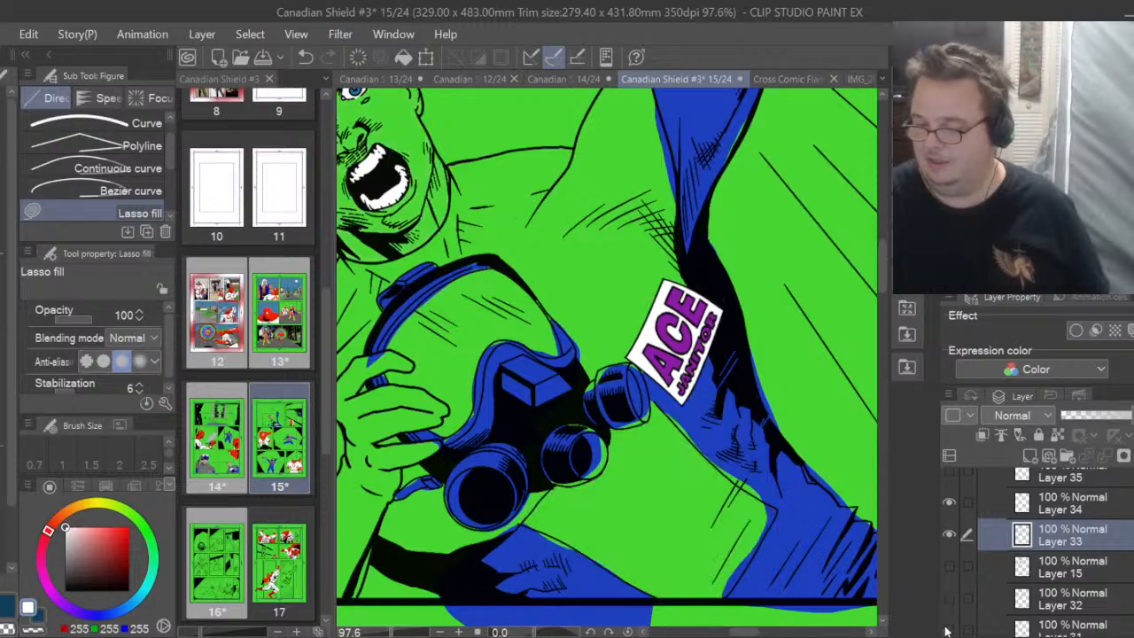
left_click(948, 629)
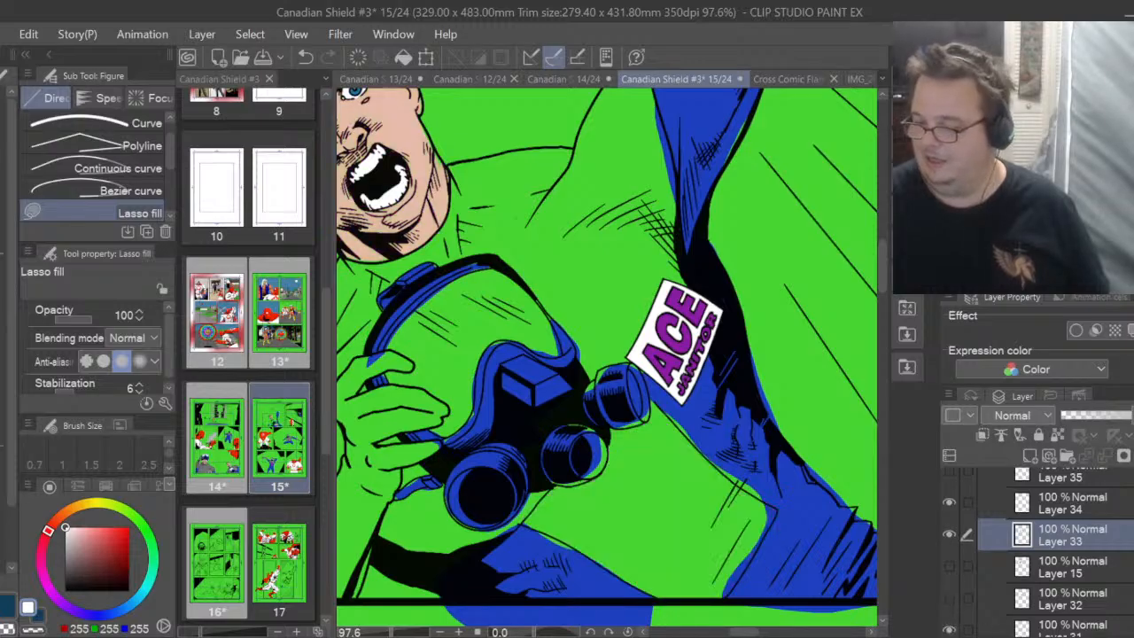
scroll(1046, 549, "down", 3)
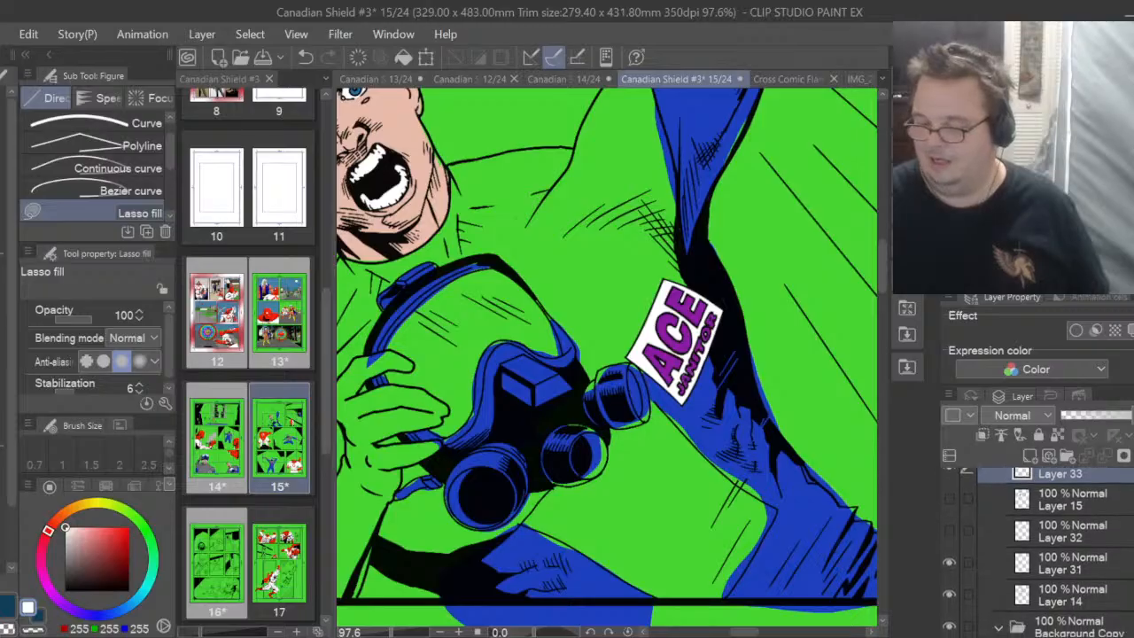
scroll(1037, 550, "down", 1)
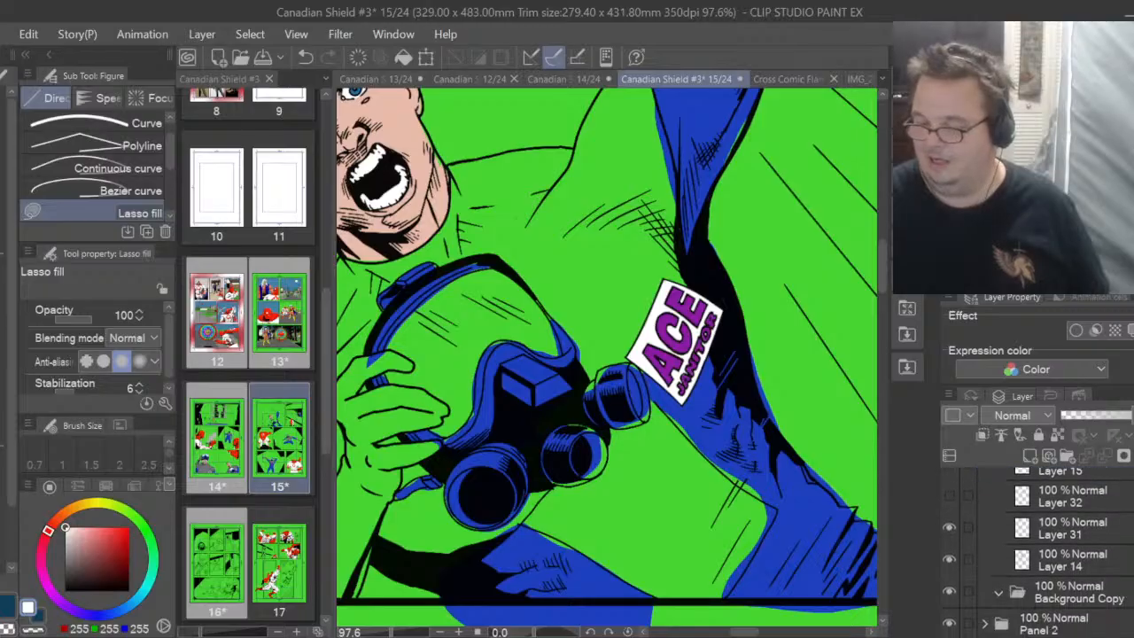
left_click(950, 559)
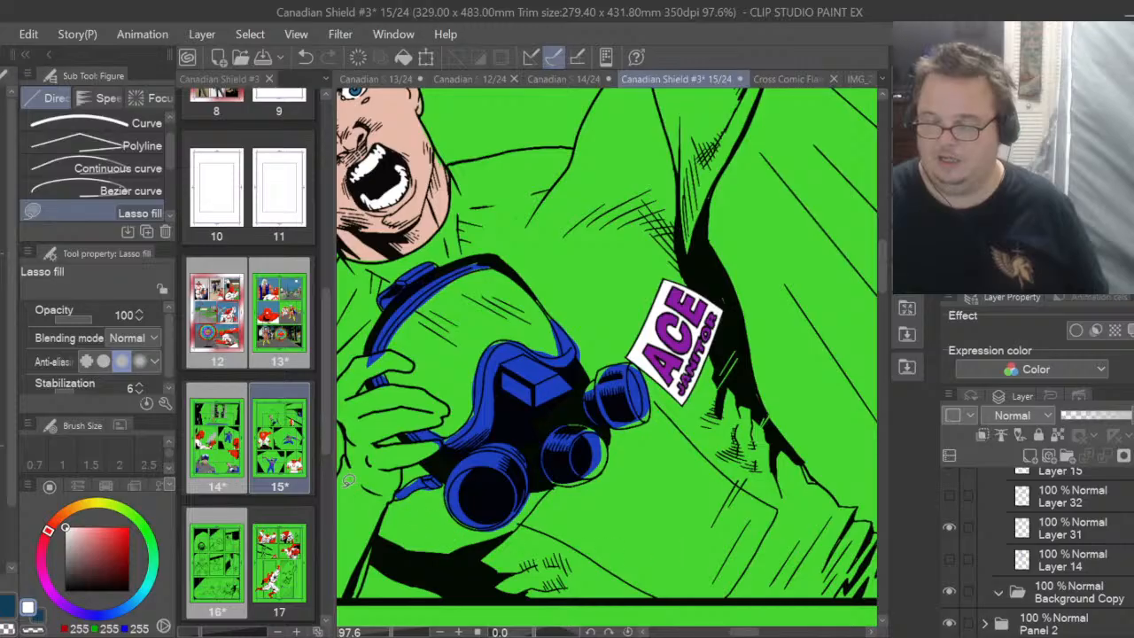
Sample the mask's blue and lasso fill the gaps along the small strap below the hand on Layer 33
scroll(366, 480, "up", 4)
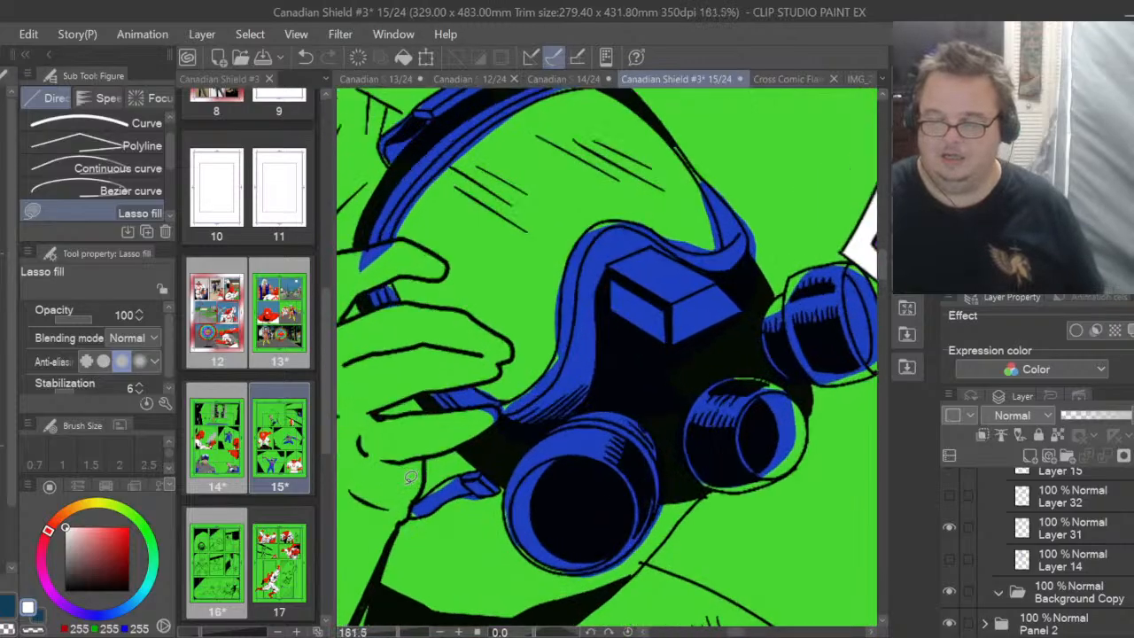
scroll(407, 485, "up", 3)
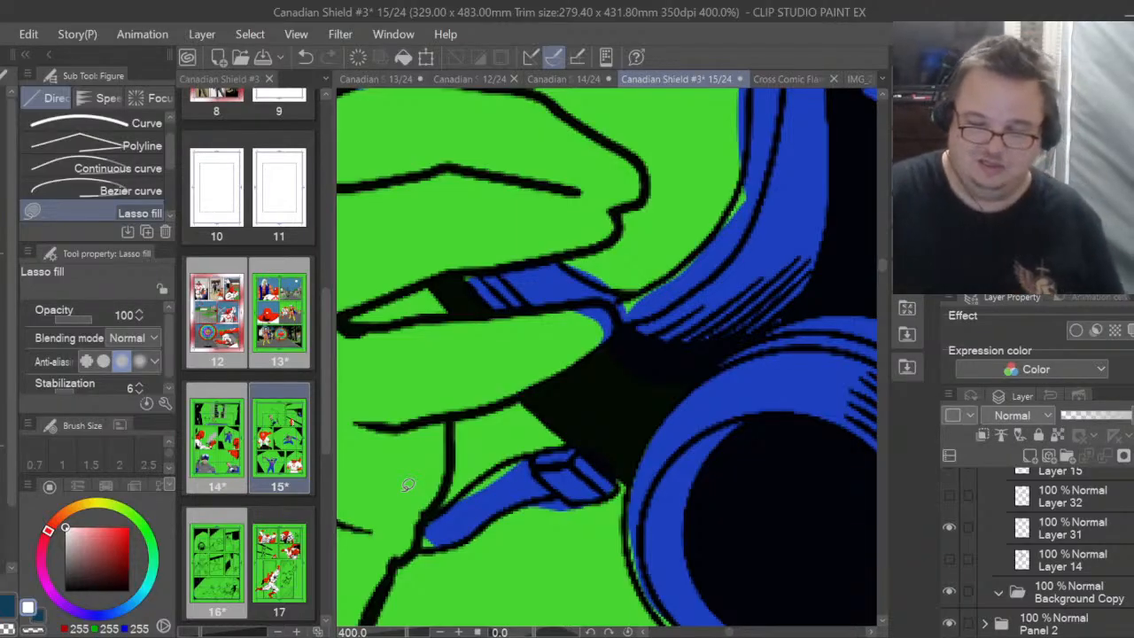
key("p")
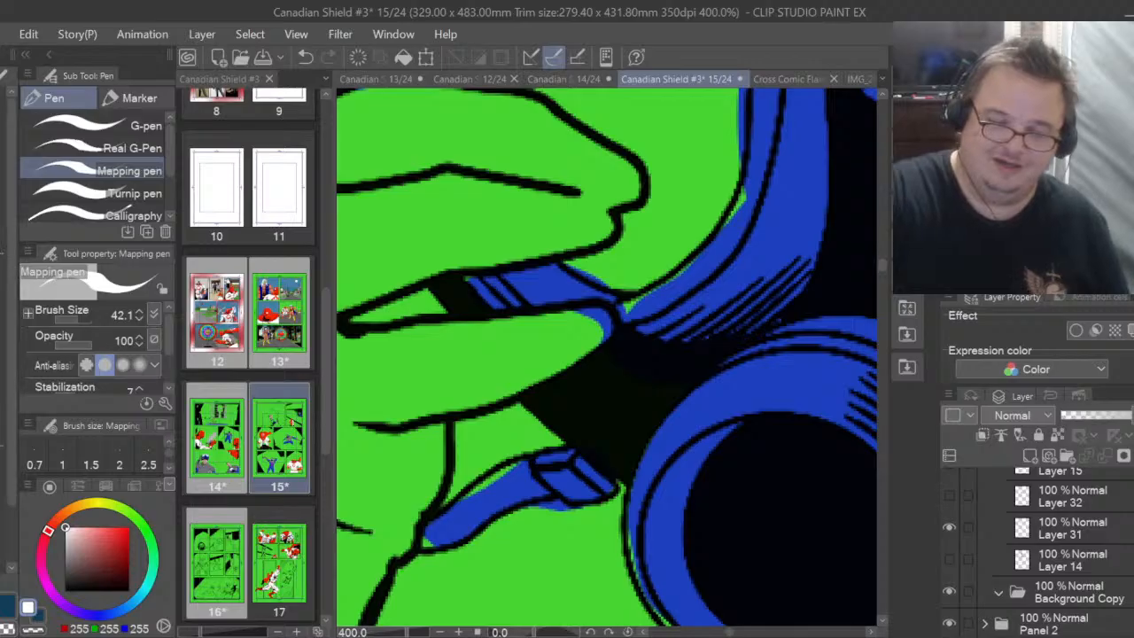
key("i")
left_click(695, 415)
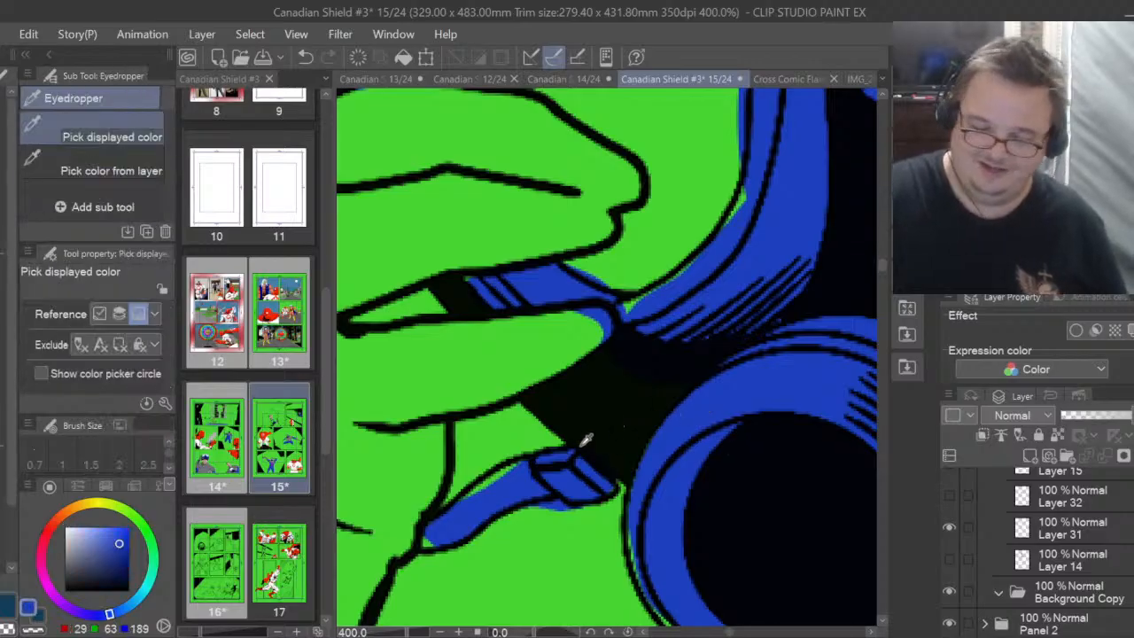
key("u")
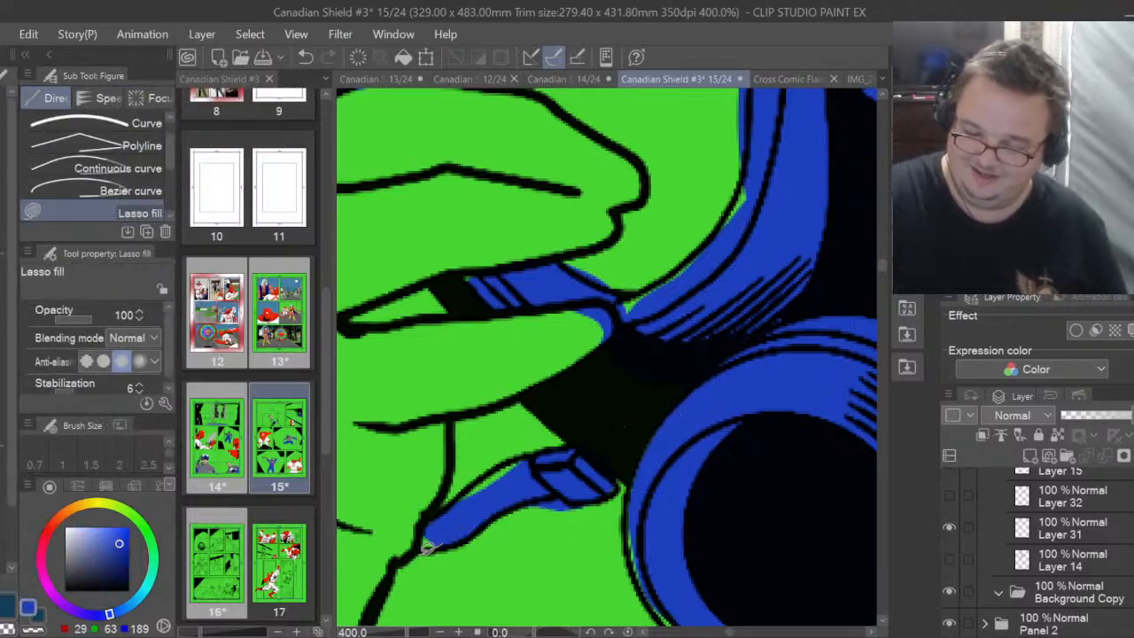
mouse_move(452, 514)
left_mouse_down()
mouse_move(483, 476)
mouse_move(558, 450)
left_mouse_up()
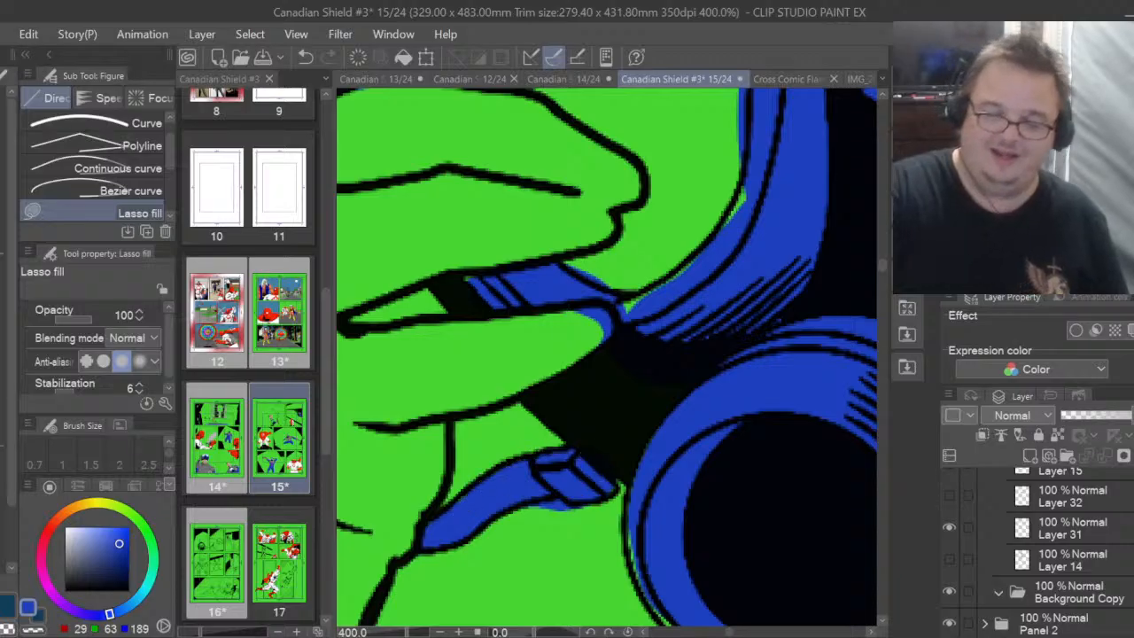
Erase the blue overspill beneath the small strap's buckle, and open the shared stream in the voice call
key("e")
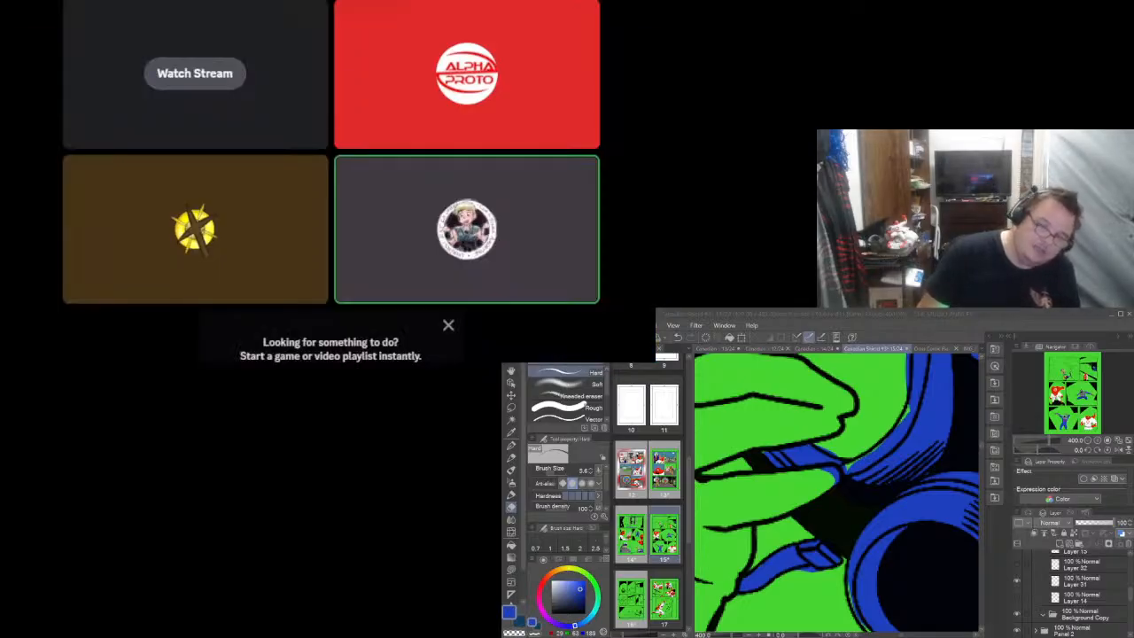
left_click(210, 81)
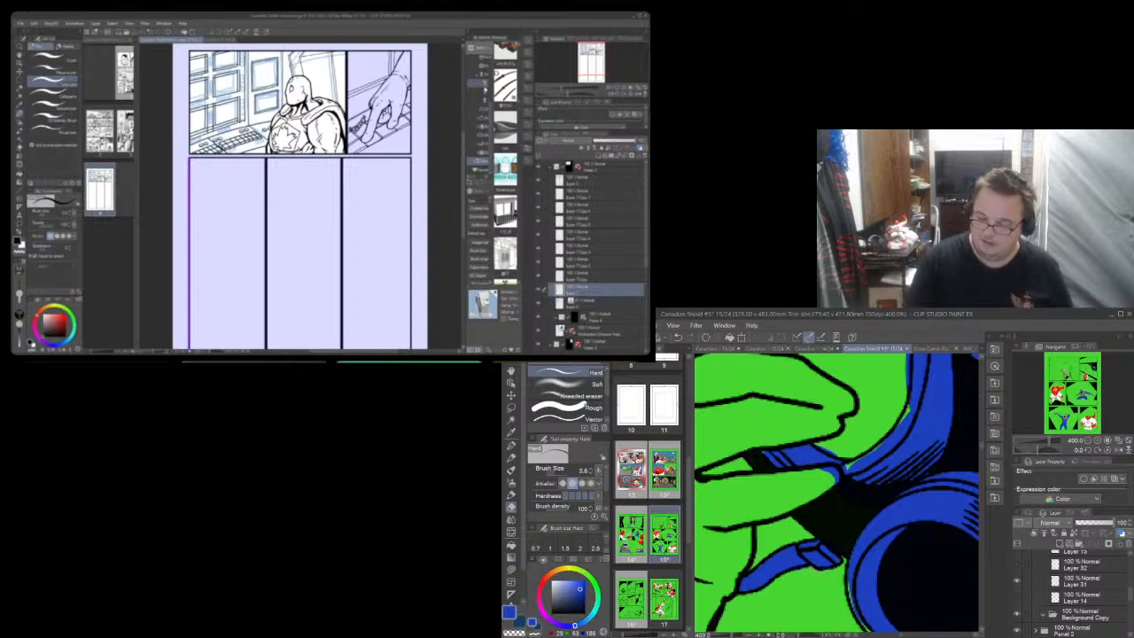
Touch up the mask's blue, filling gaps beside the large round filter and along the curved rim and erasing overspill at the lower fingertip
left_click(511, 571)
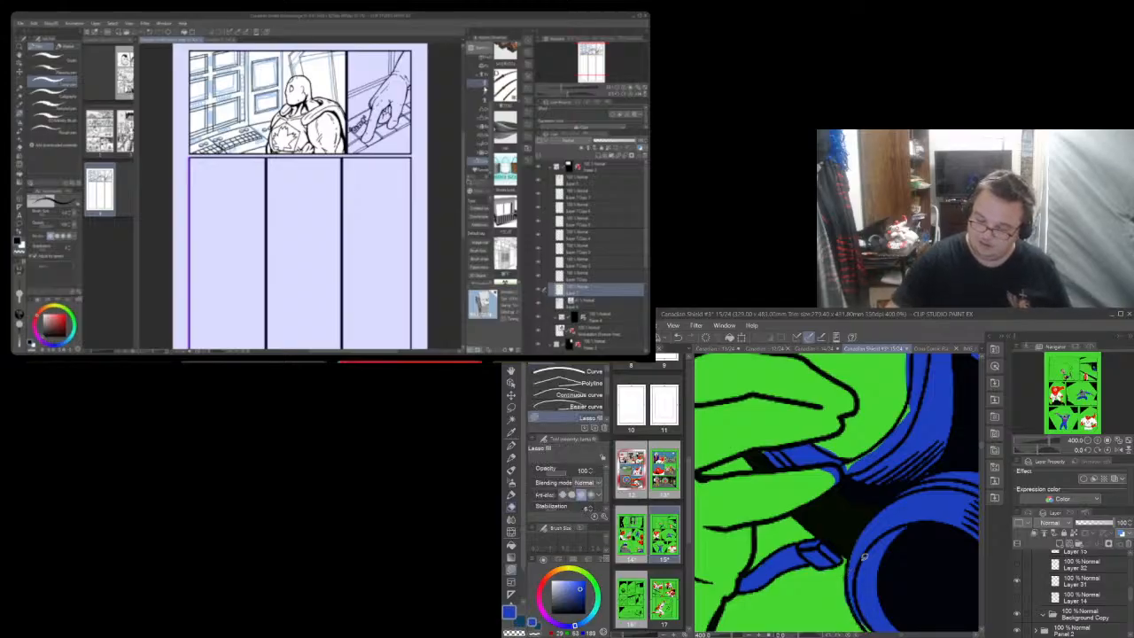
left_click(512, 505)
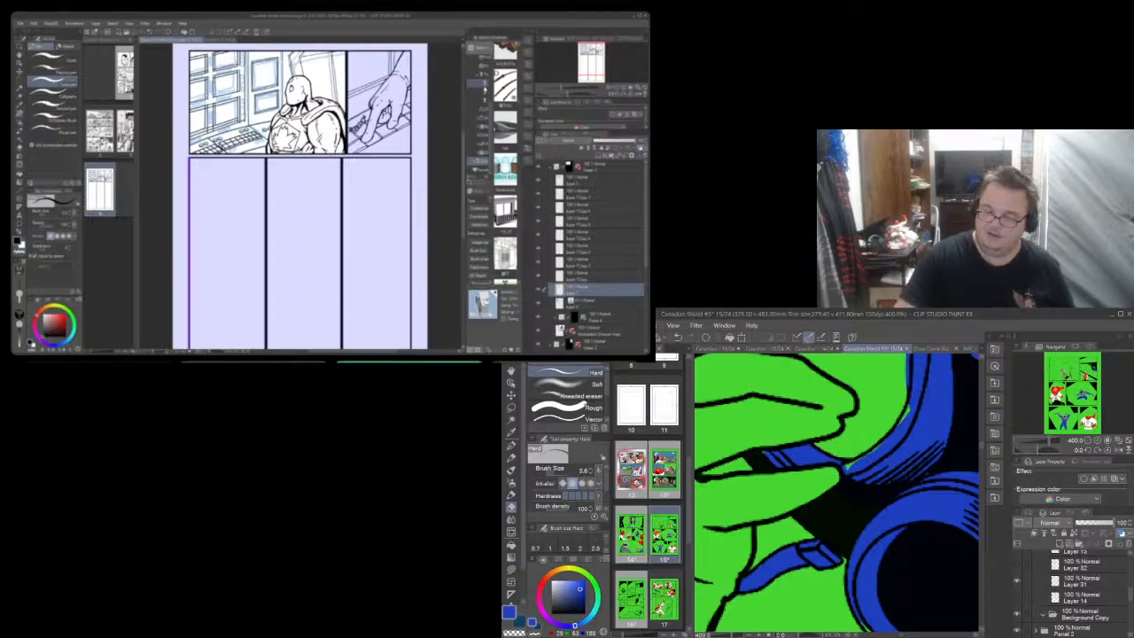
left_click(512, 557)
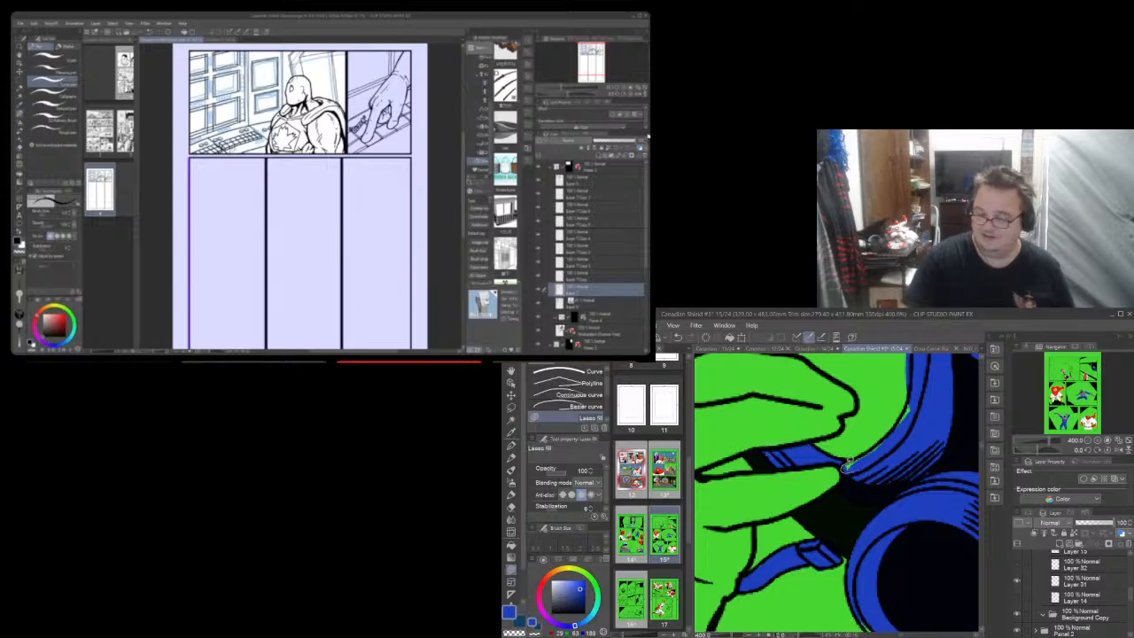
left_click_drag(893, 433, 919, 395)
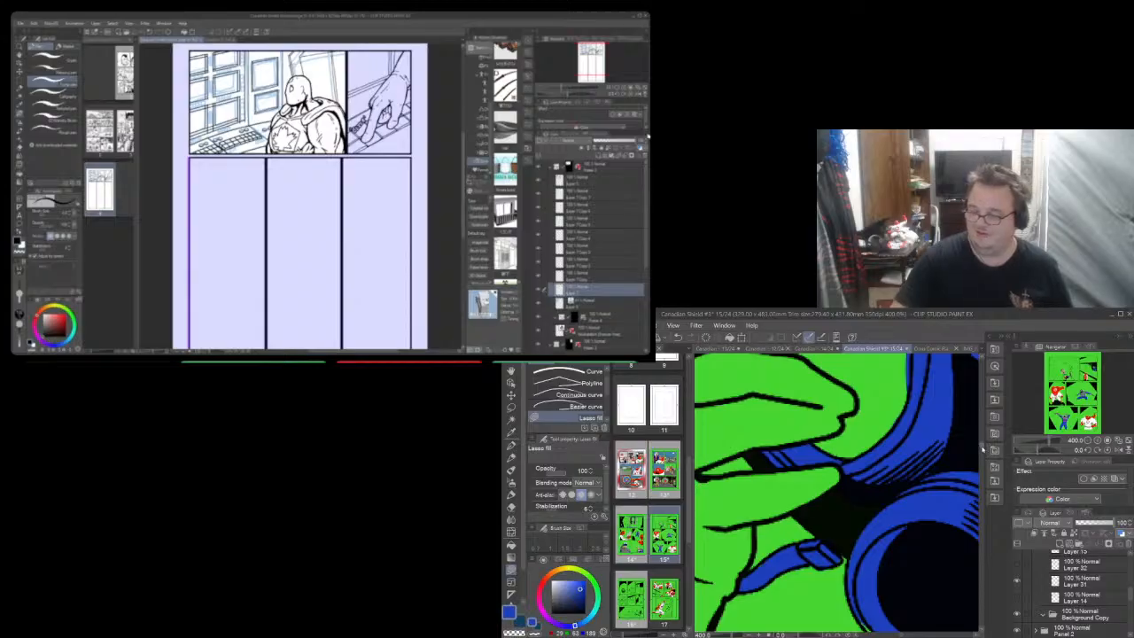
Erase the blue overspill along the visor side of the mask's curved rim
scroll(983, 449, "up", 5)
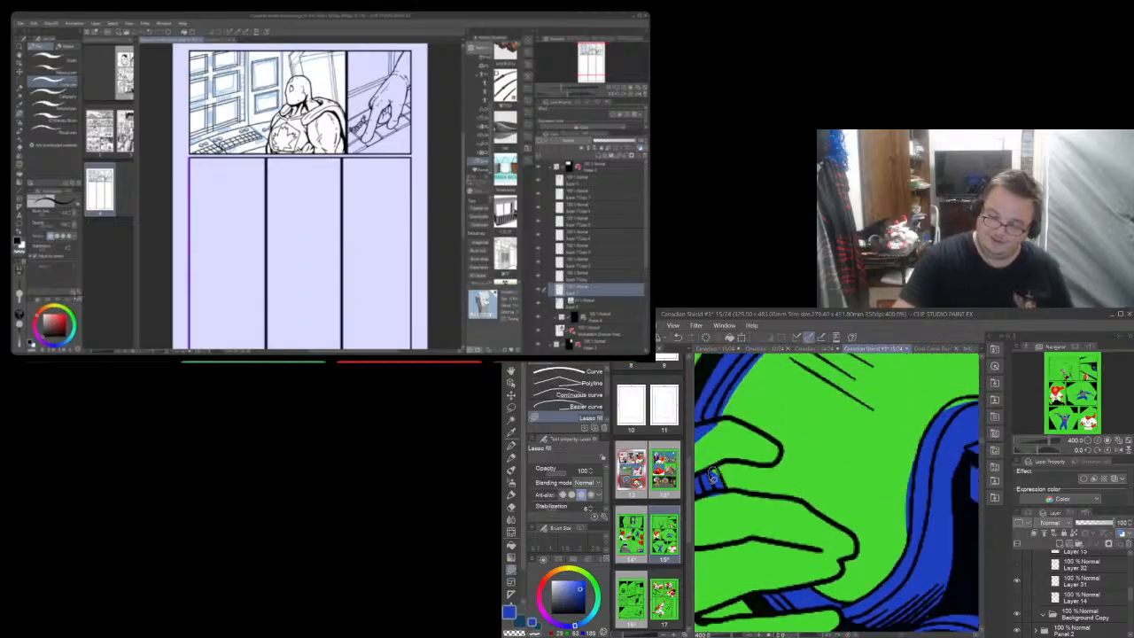
key("e")
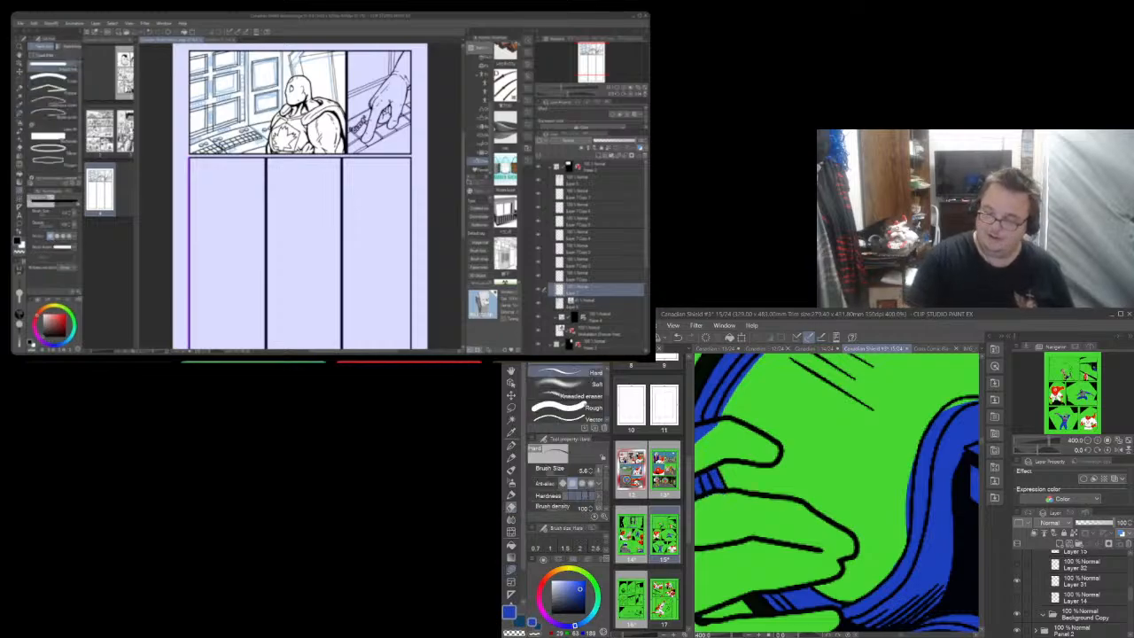
left_click_drag(908, 513, 906, 540)
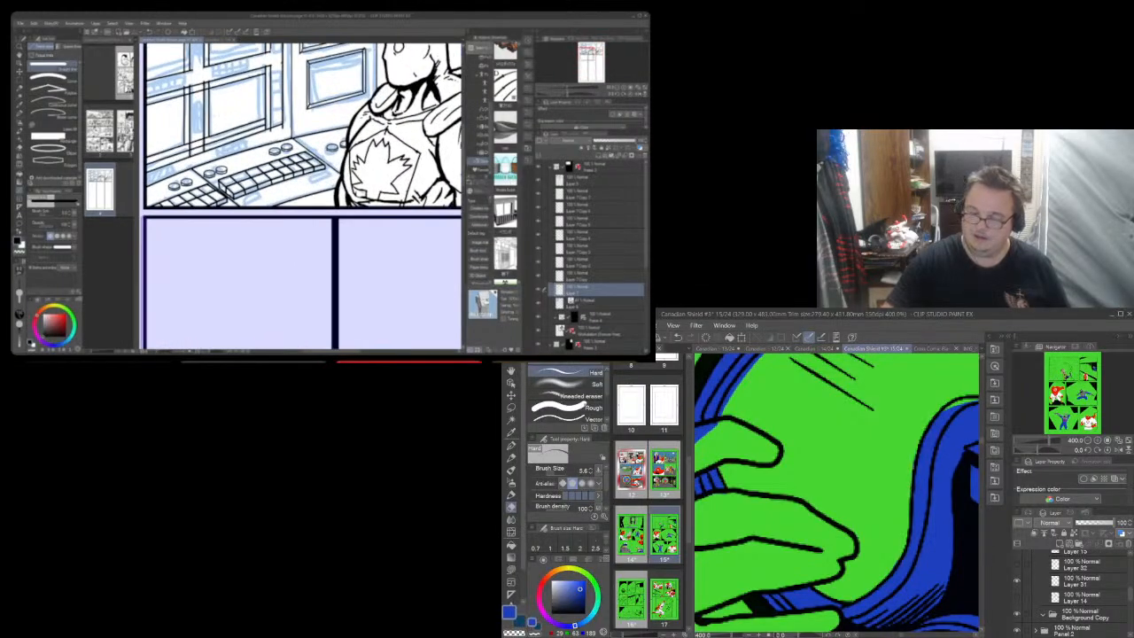
Fill the gaps in the mask's upper strap with blue and erase the overspill along its inner curve
left_click_drag(904, 634, 896, 634)
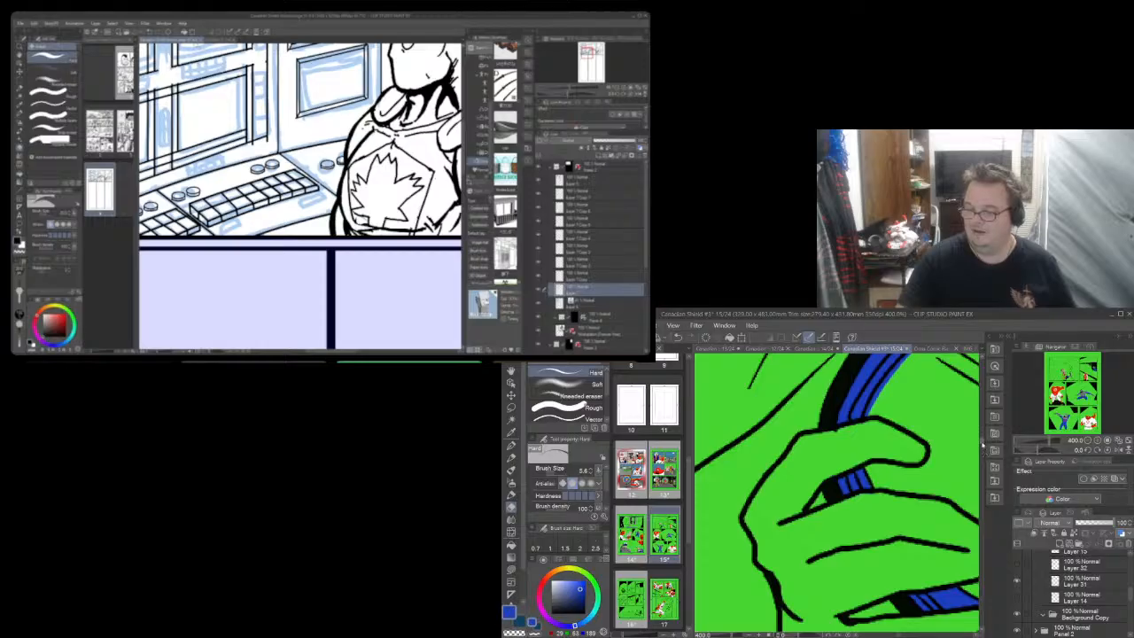
scroll(982, 446, "up", 5)
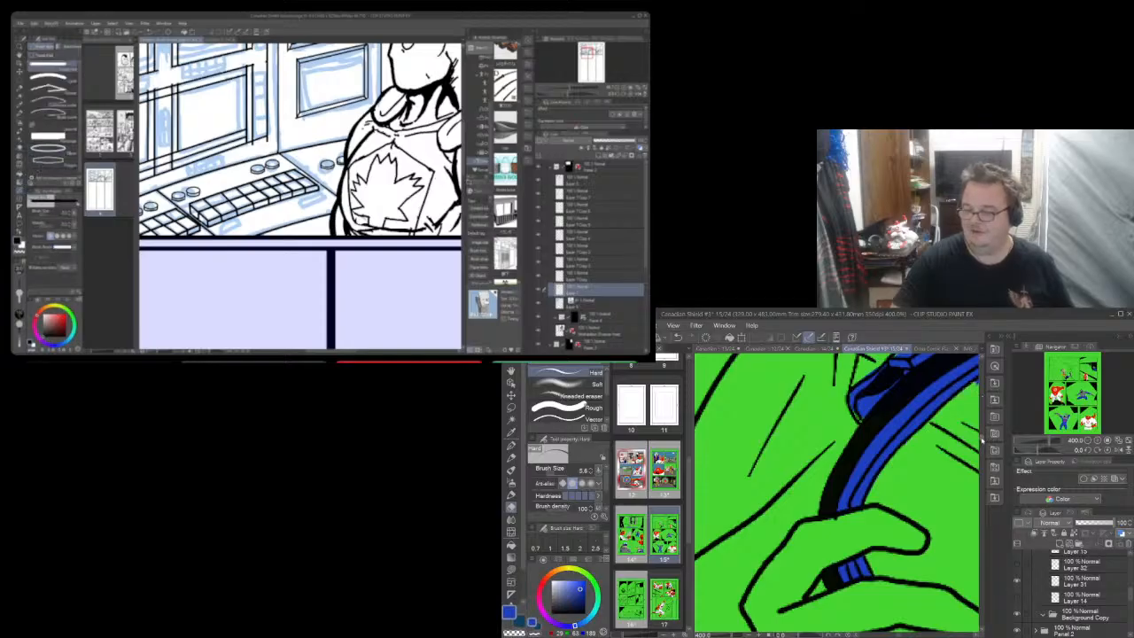
scroll(982, 443, "up", 5)
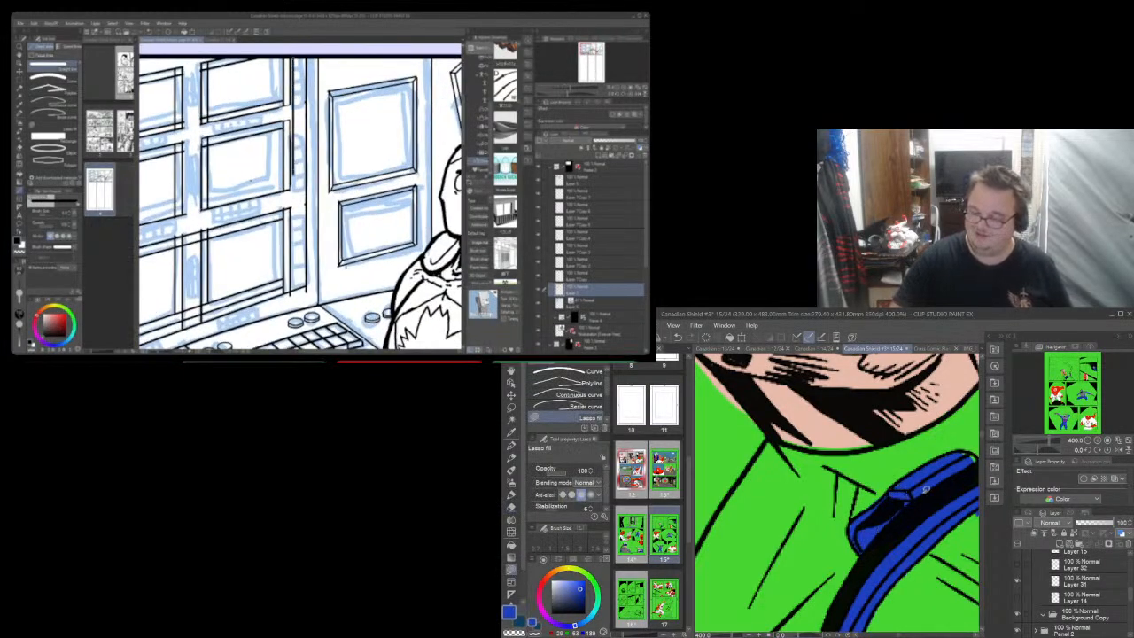
left_click_drag(924, 585, 794, 583)
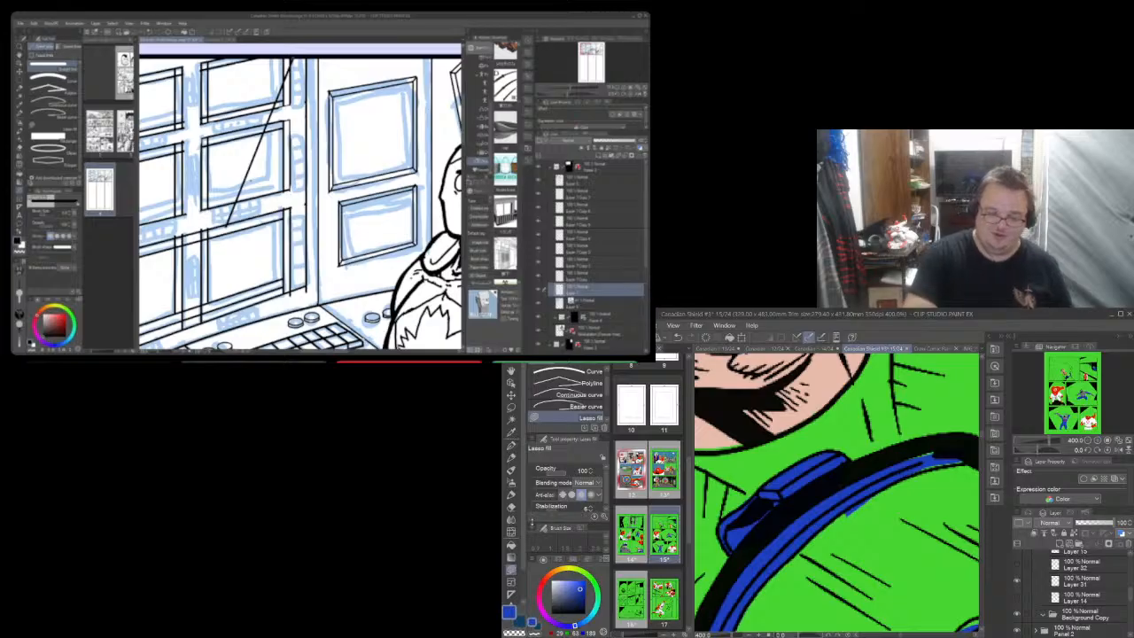
left_click(512, 508)
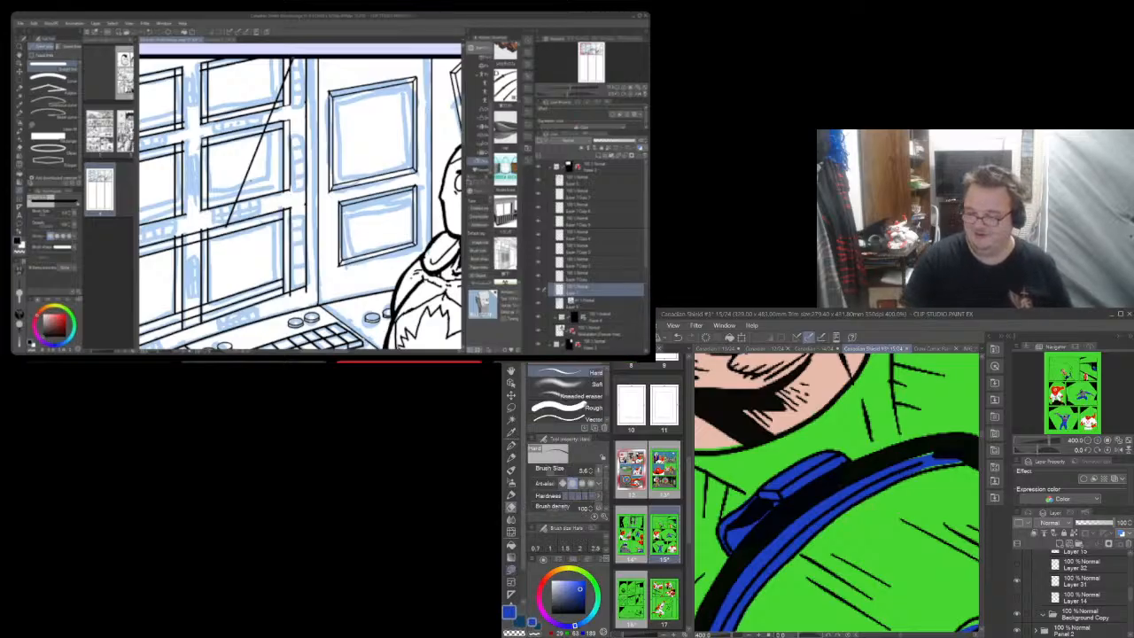
left_click(511, 570)
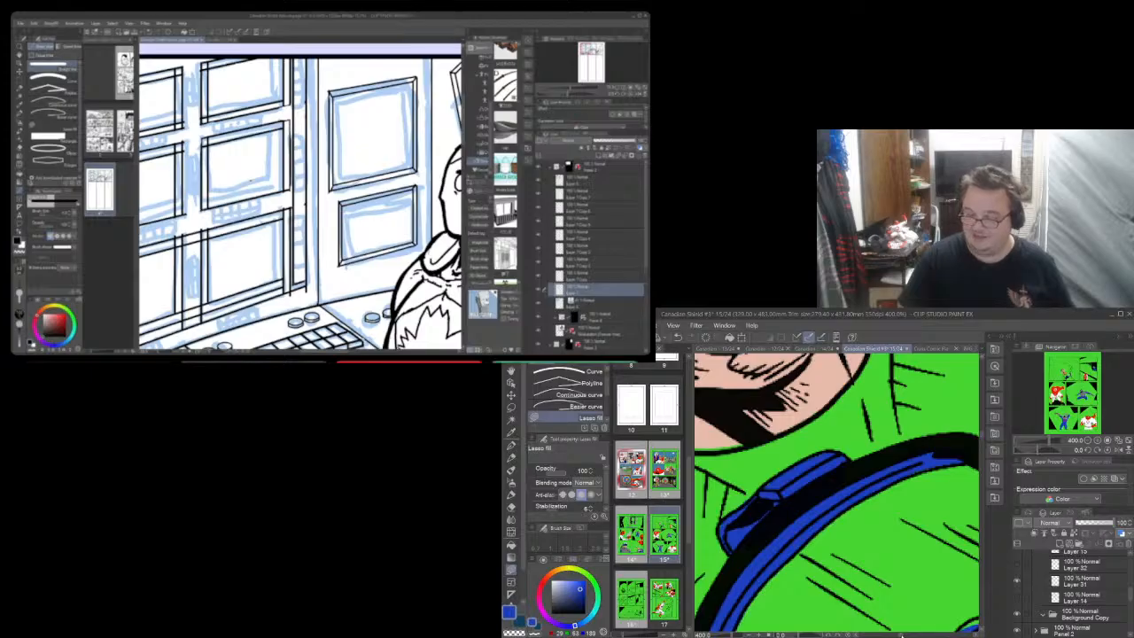
Lasso fill the missing blue on the strap's narrow section and along the top edge of the mask's curved rim
left_click_drag(902, 634, 906, 634)
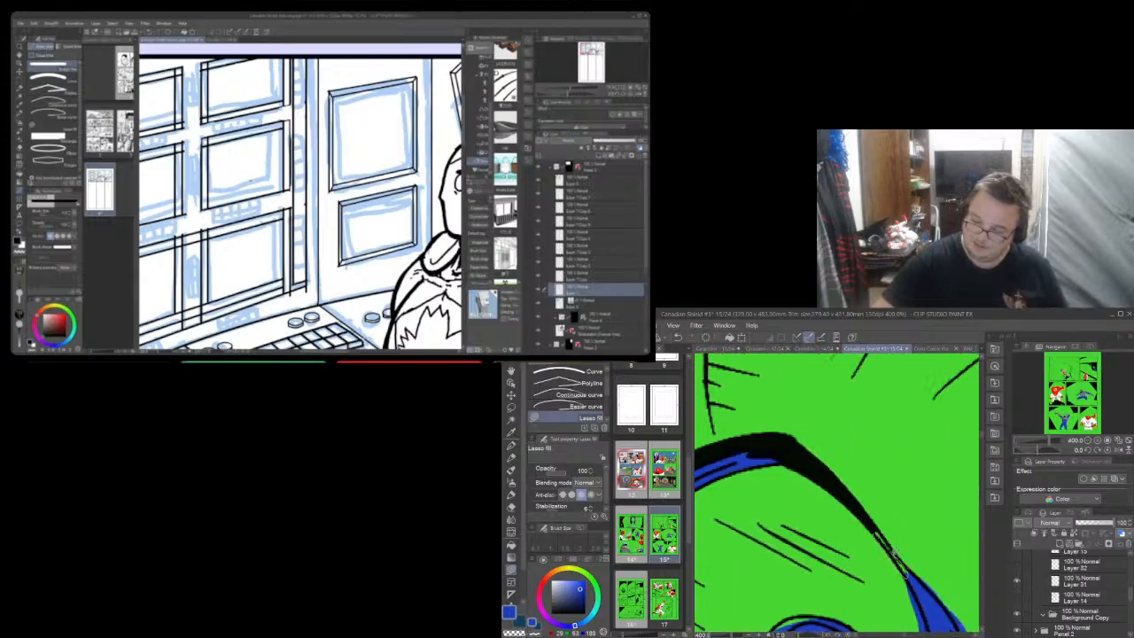
left_click_drag(908, 580, 876, 523)
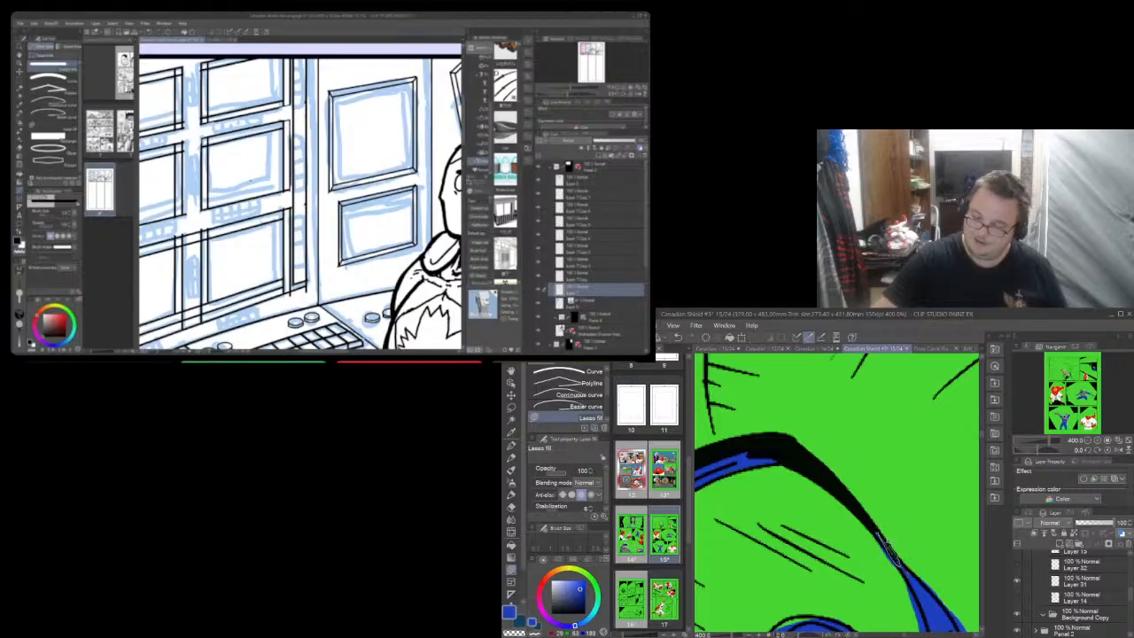
key("e")
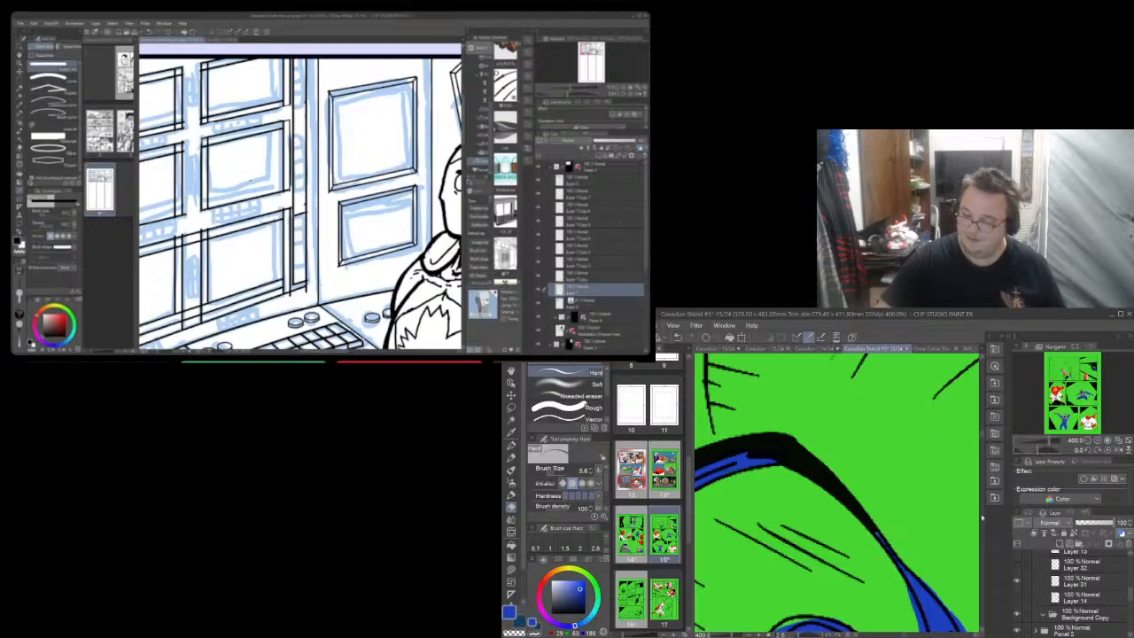
scroll(984, 440, "down", 3)
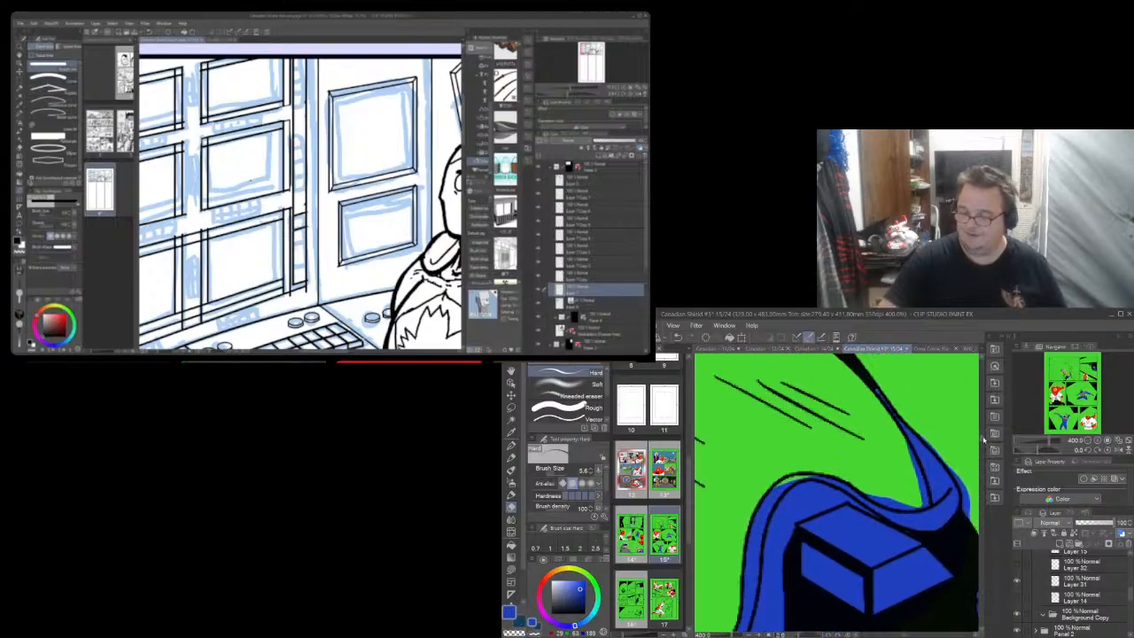
left_click(510, 570)
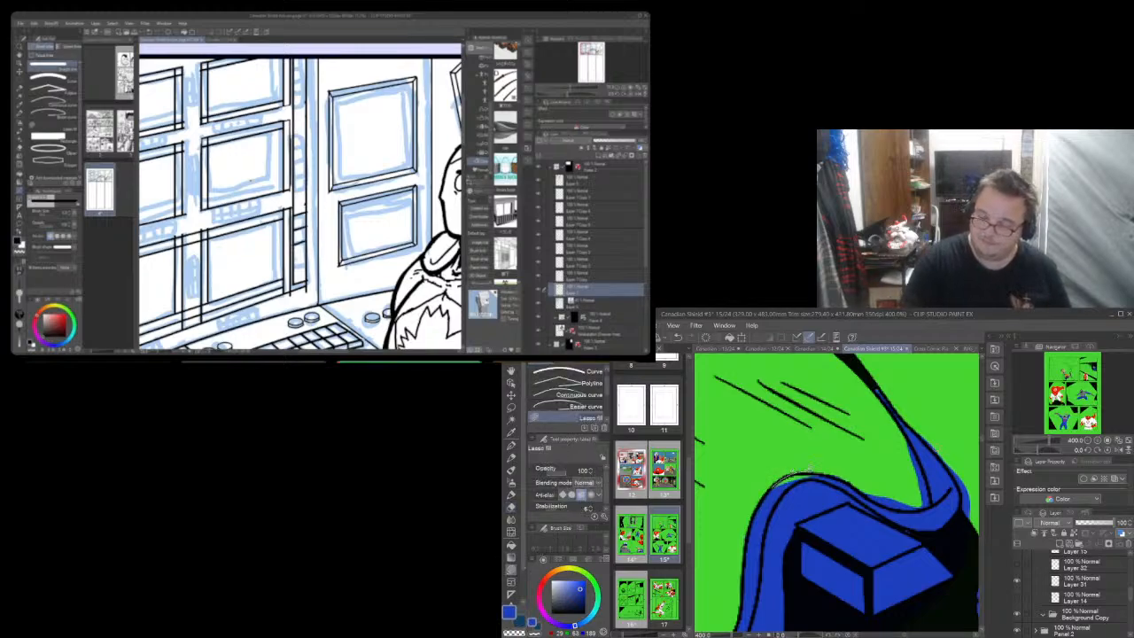
mouse_move(810, 469)
left_mouse_down()
mouse_move(838, 482)
mouse_move(838, 498)
left_mouse_up()
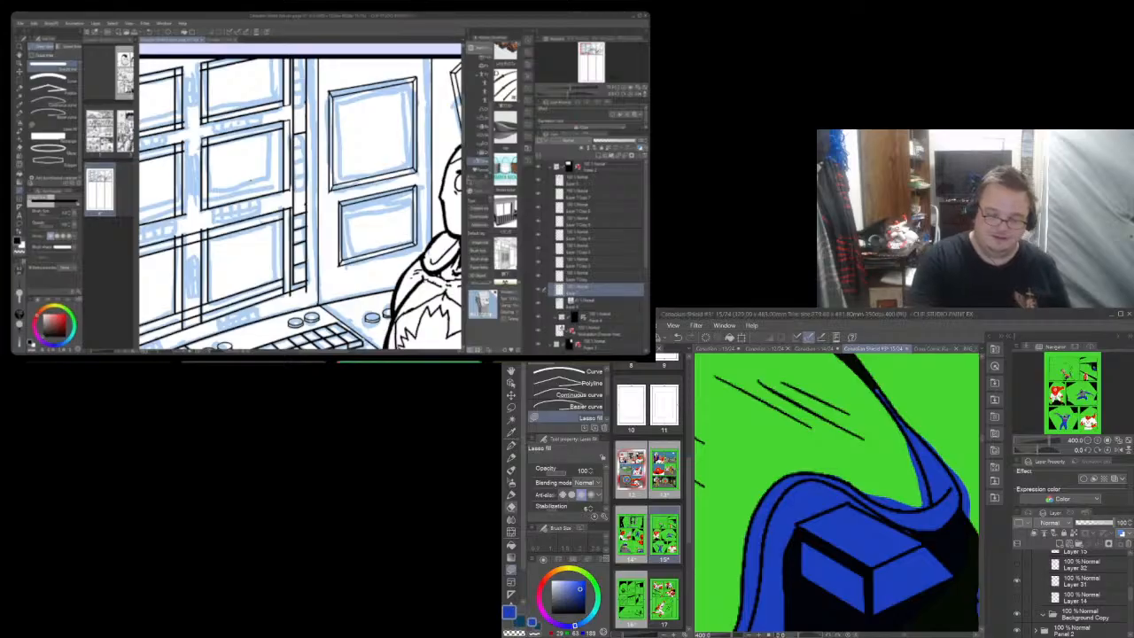
Erase the blue overspill between the mask's rim and the strap, and outside the strap's lower end
key("e")
left_click_drag(865, 495, 896, 505)
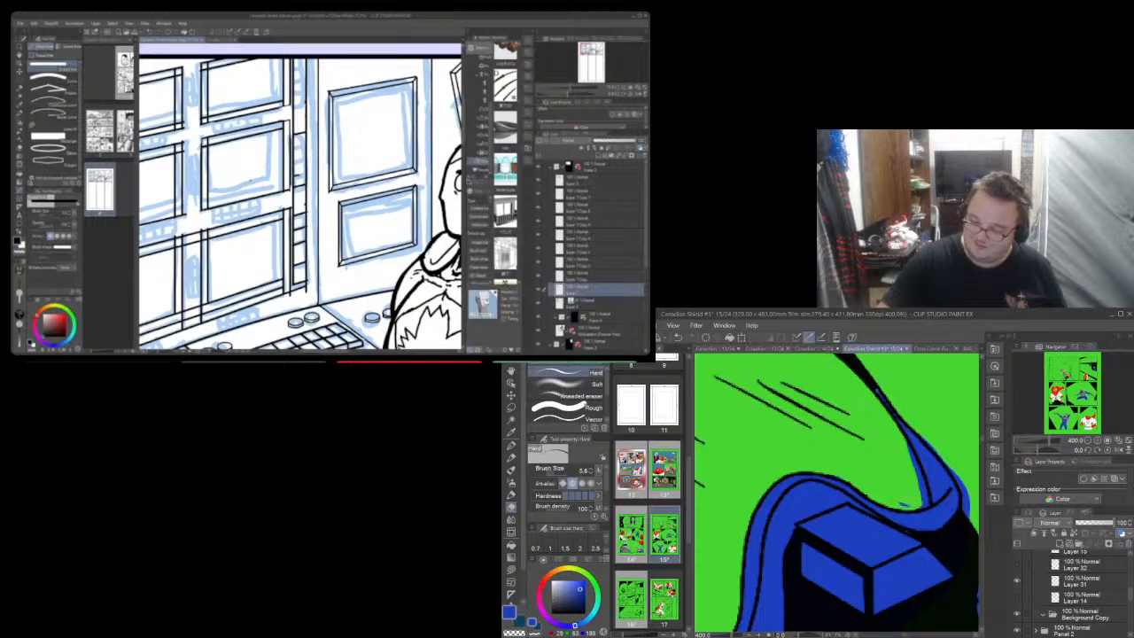
left_click_drag(900, 506, 907, 506)
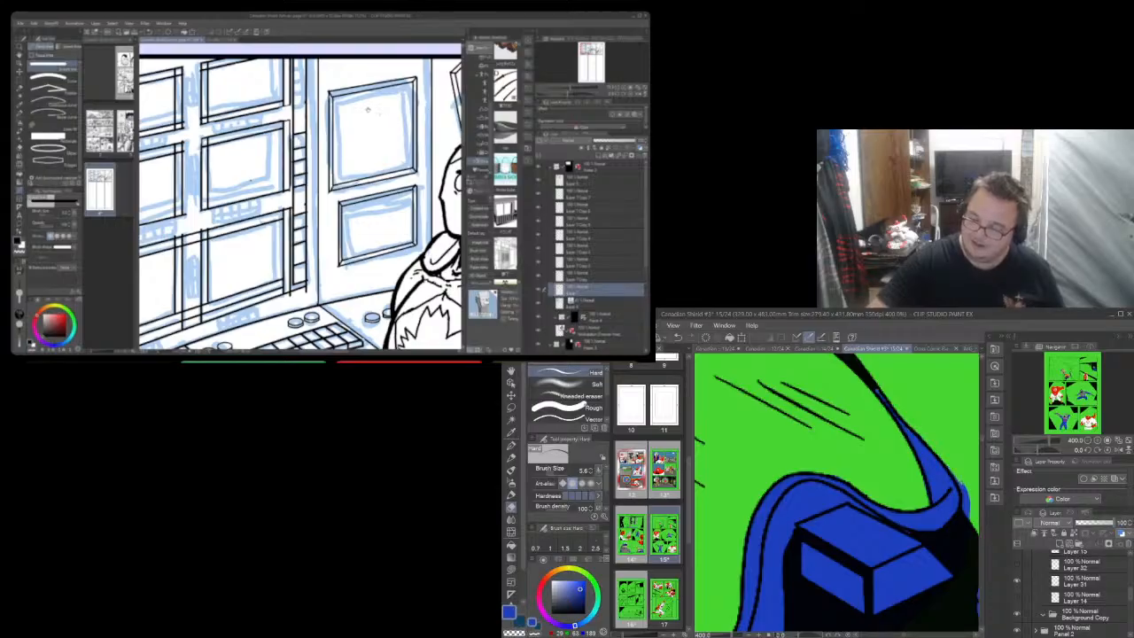
left_click_drag(961, 484, 965, 517)
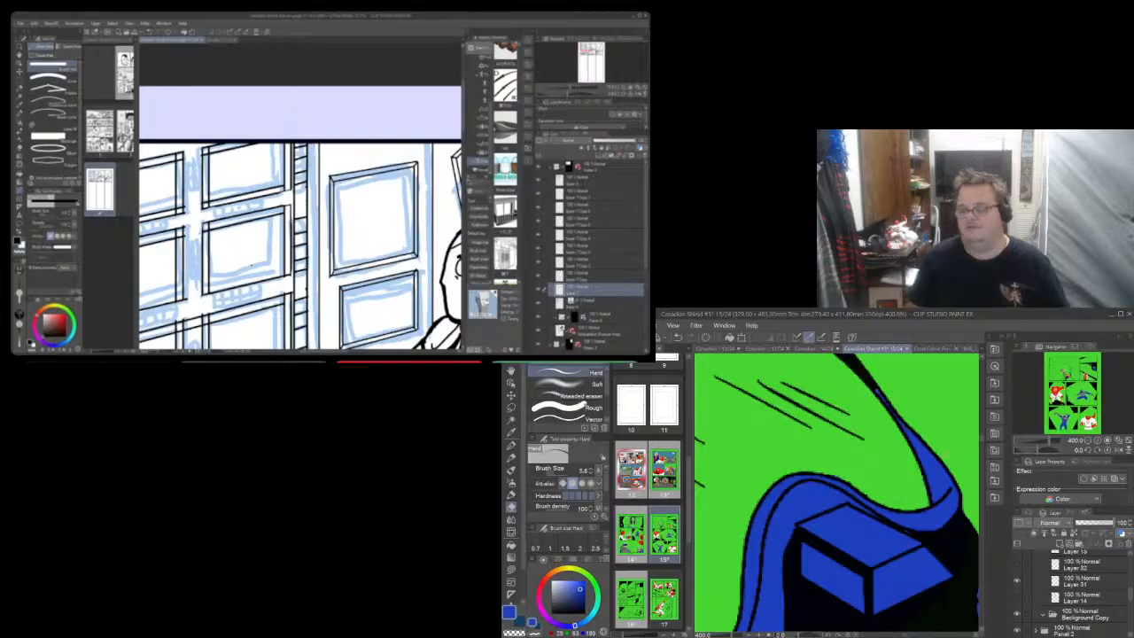
Touch up the large round filter, erasing blue overspill along its lower edge and lasso filling the gaps in its lower rim
scroll(981, 440, "down", 5)
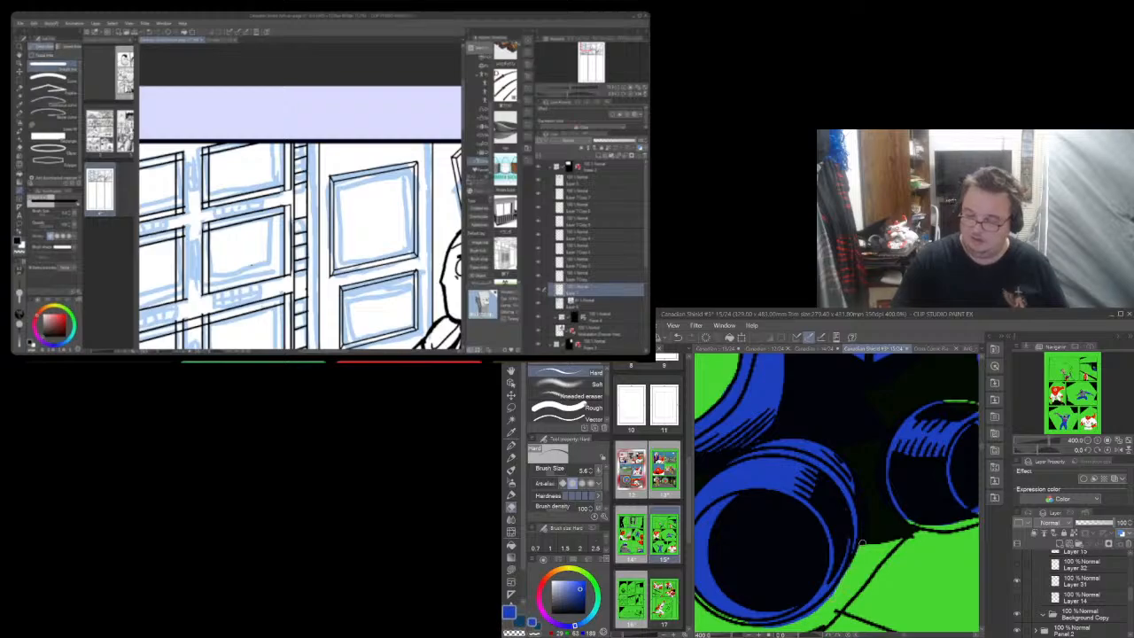
left_click(20, 147)
left_click_drag(773, 626, 819, 608)
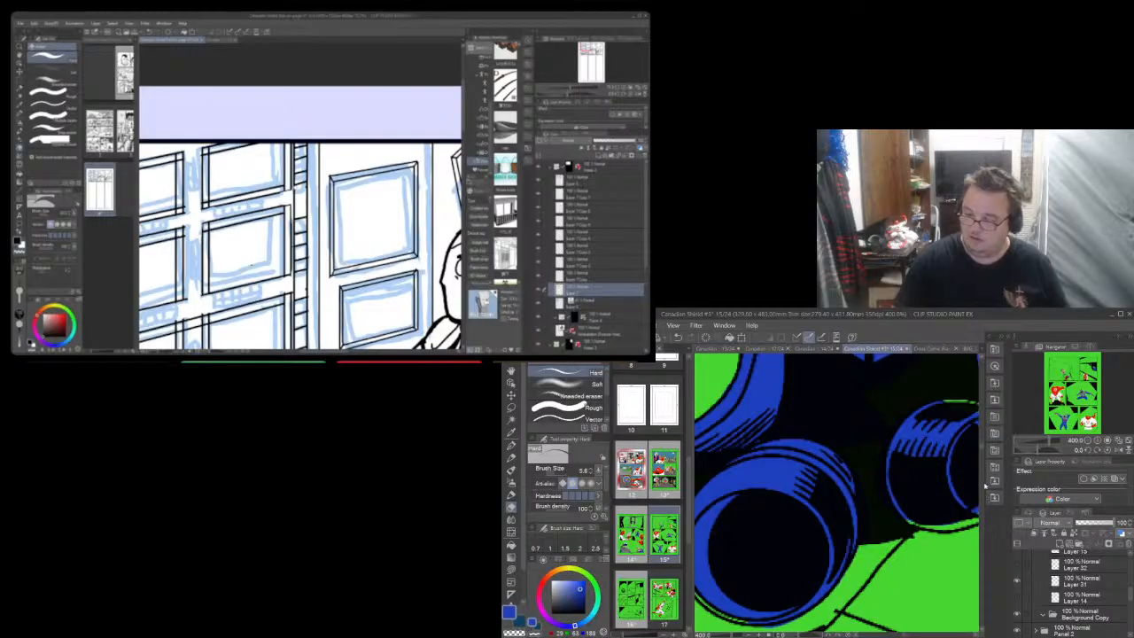
scroll(982, 449, "down", 2)
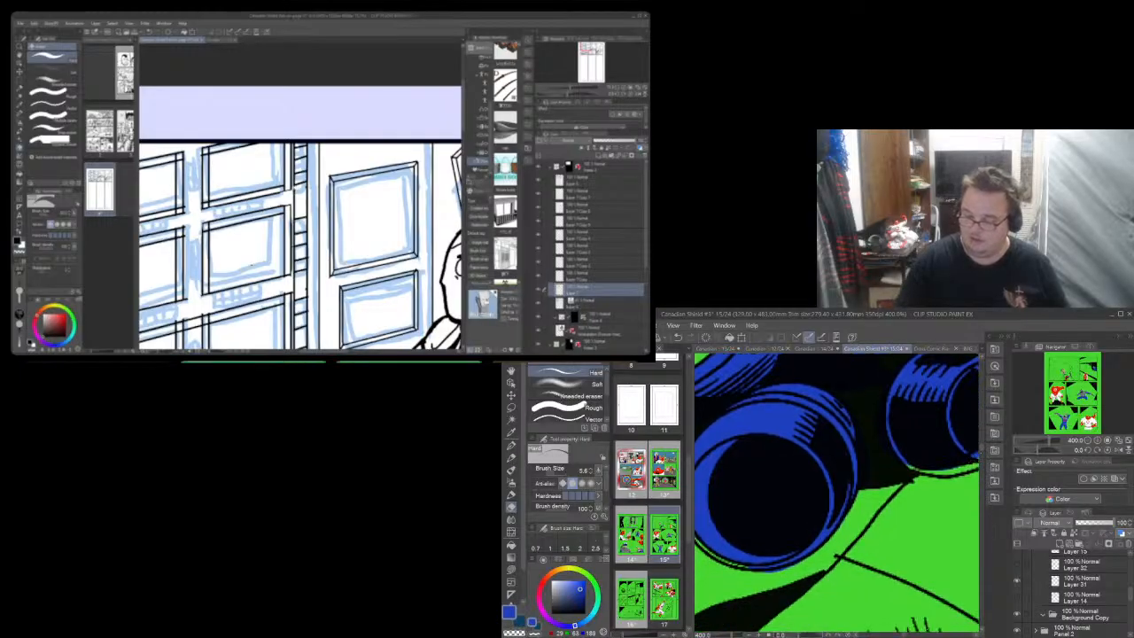
scroll(904, 631, "down", 5)
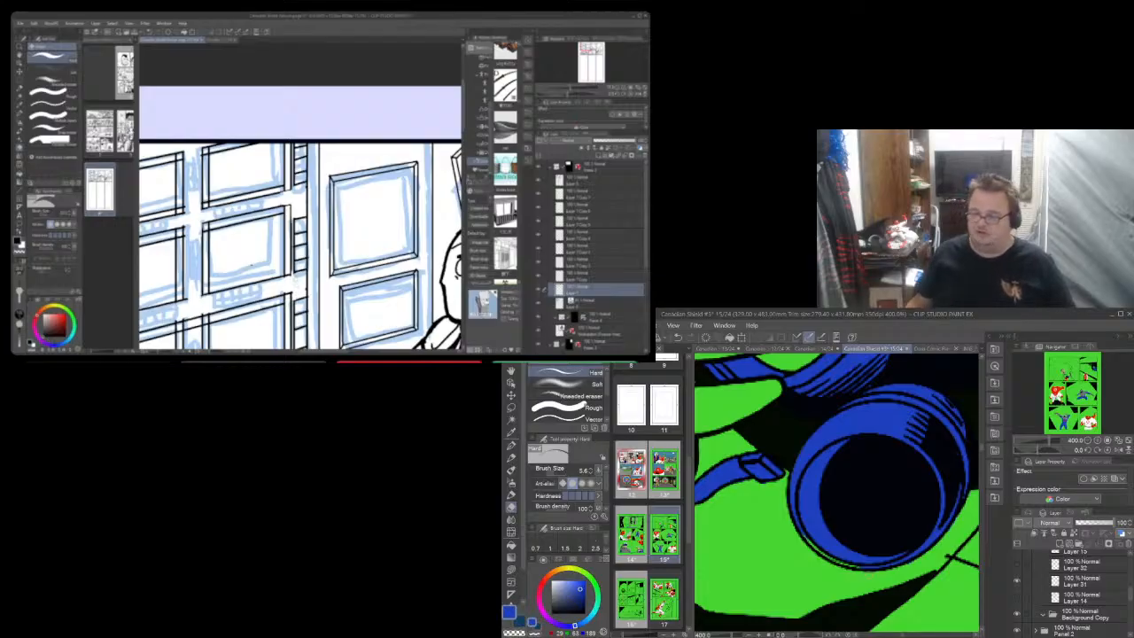
left_click(511, 570)
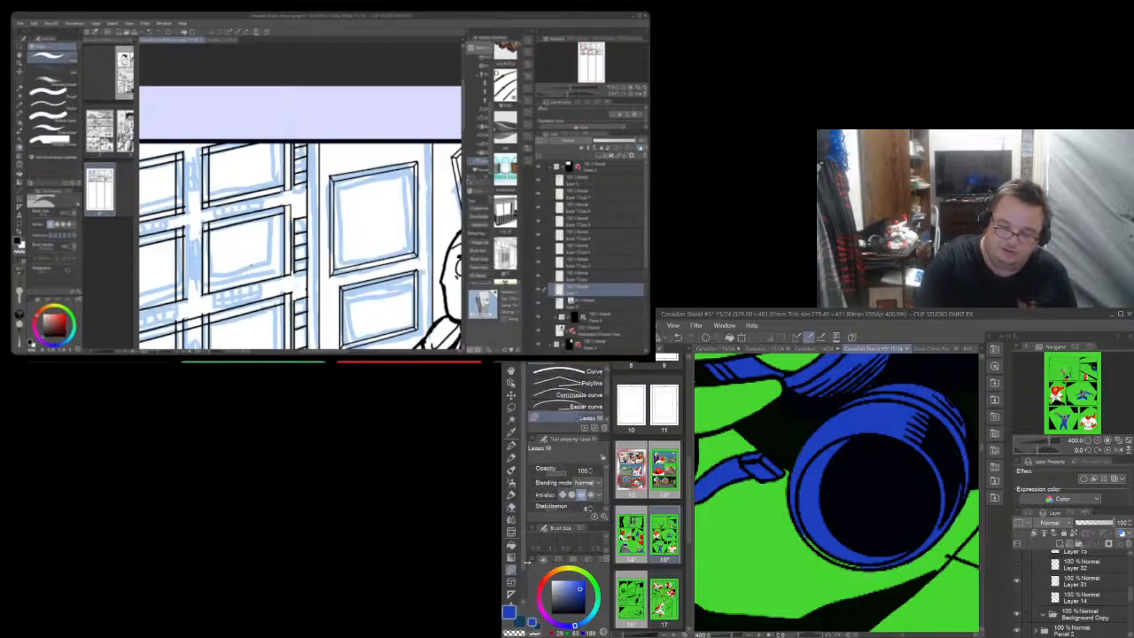
mouse_move(866, 556)
left_mouse_down()
mouse_move(852, 564)
mouse_move(810, 544)
mouse_move(816, 509)
left_mouse_up()
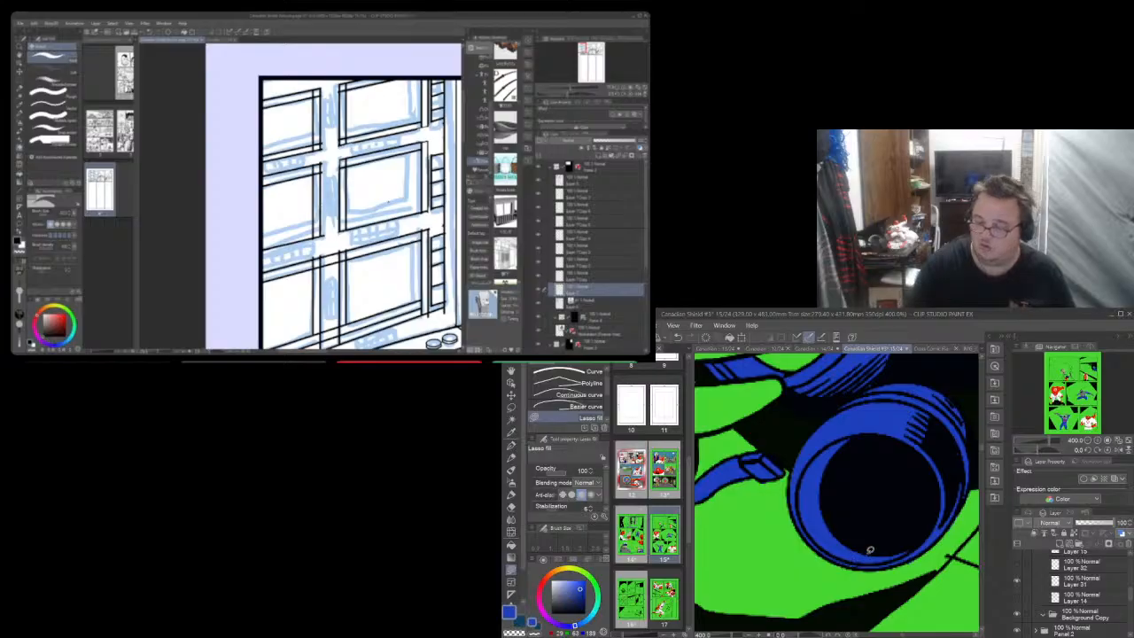
Lasso fill the unfilled rim and upper edge of the middle filter with blue
left_click_drag(907, 636, 911, 635)
left_click_drag(982, 451, 982, 445)
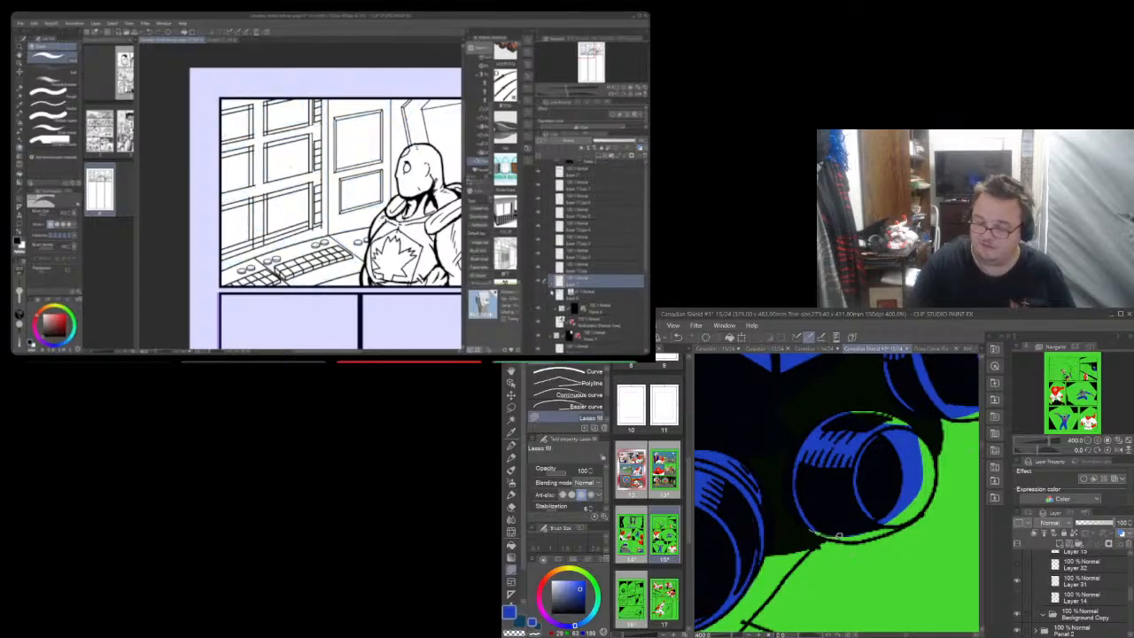
mouse_move(882, 537)
left_mouse_down()
mouse_move(904, 521)
mouse_move(873, 492)
mouse_move(920, 516)
mouse_move(937, 458)
mouse_move(905, 422)
mouse_move(824, 411)
left_mouse_up()
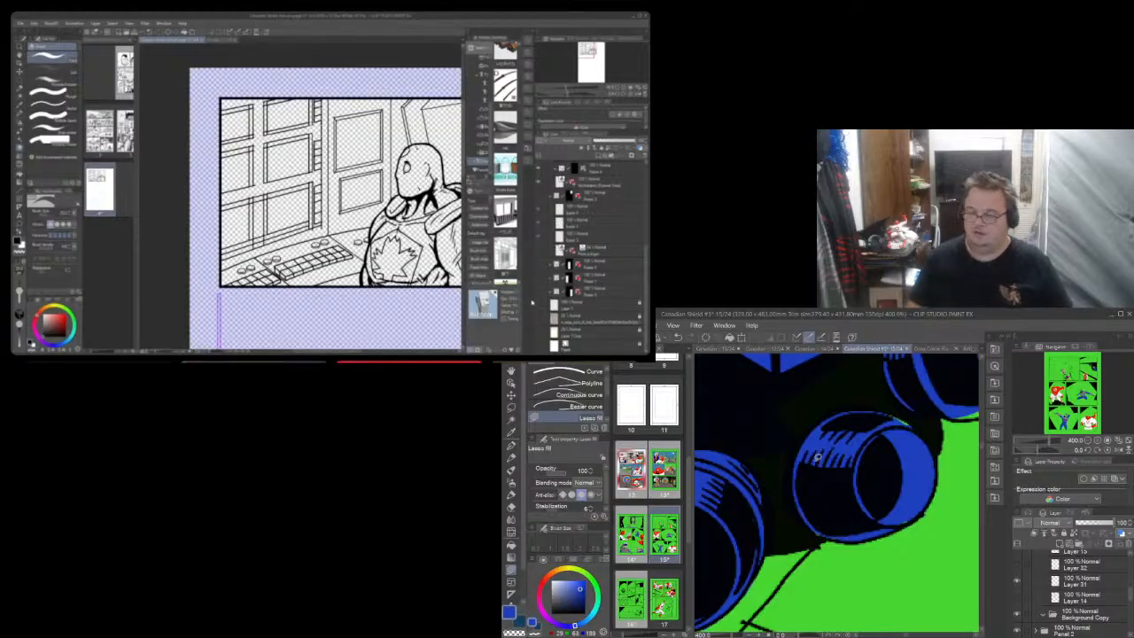
mouse_move(881, 414)
left_mouse_down()
mouse_move(914, 428)
mouse_move(885, 417)
left_mouse_up()
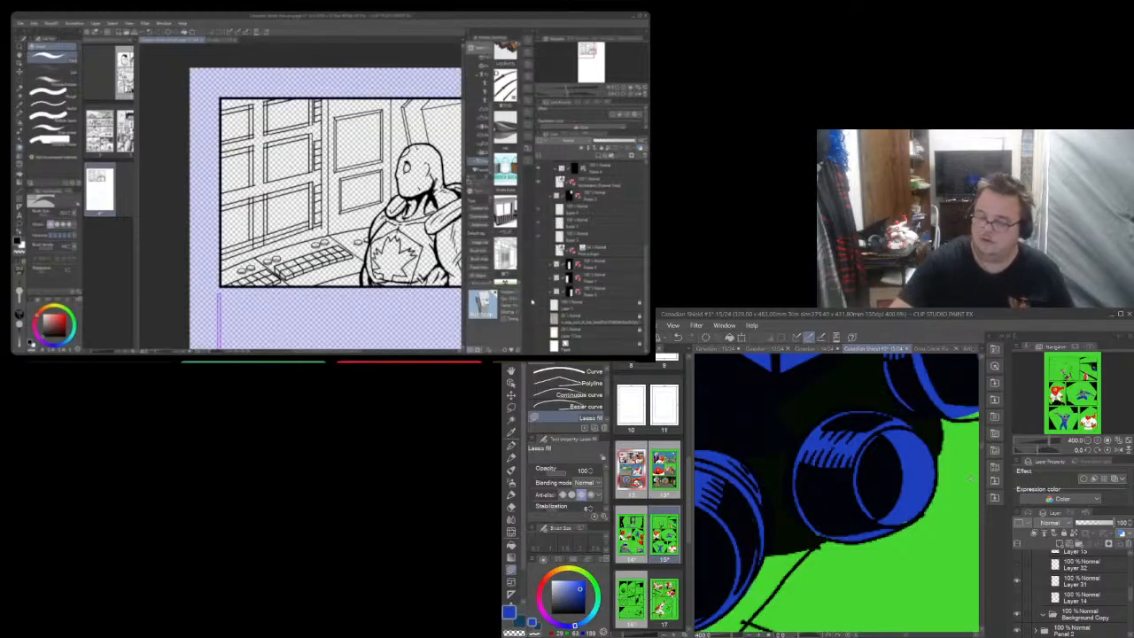
Lasso fill the remaining gaps around the rim and body of the filter nearest the ACE patch with blue
scroll(980, 452, "up", 3)
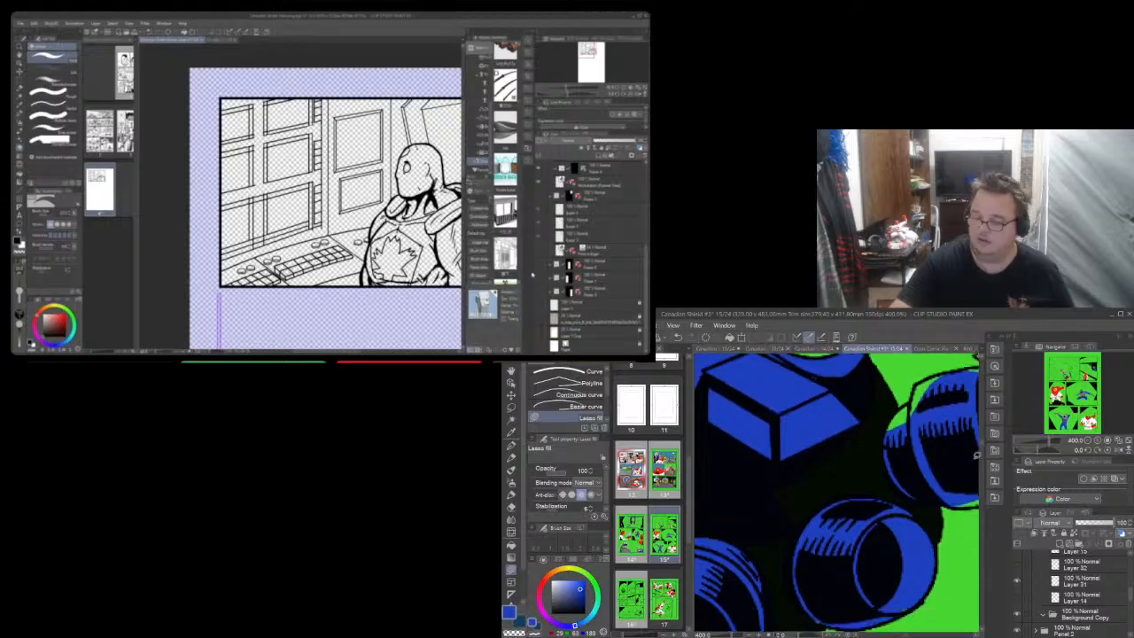
left_click_drag(906, 635, 914, 636)
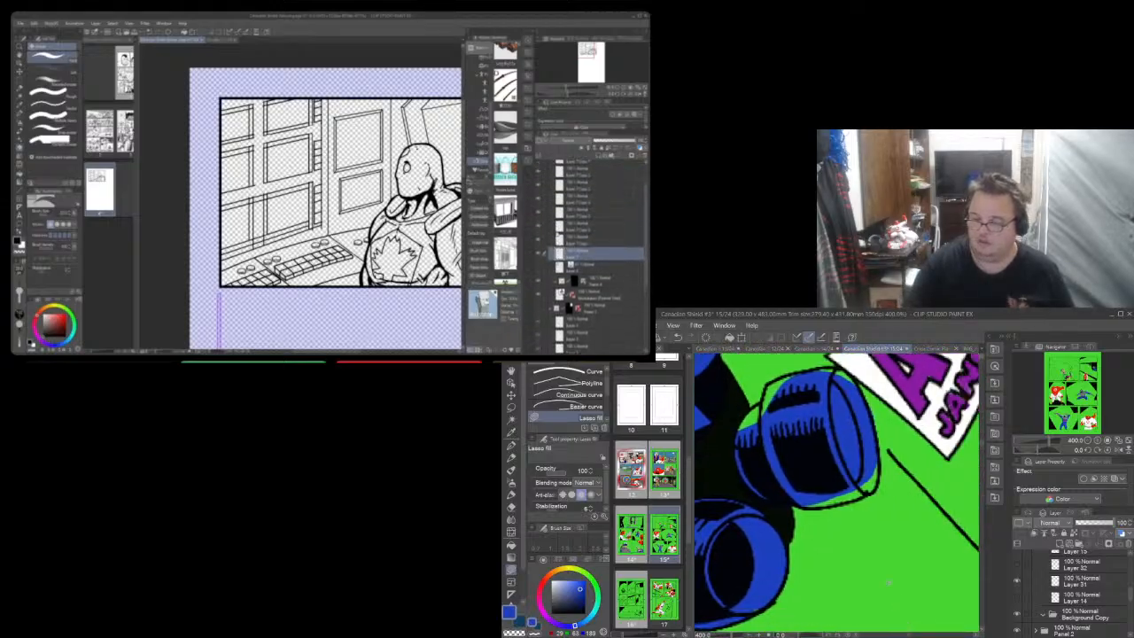
mouse_move(810, 506)
left_mouse_down()
mouse_move(873, 490)
mouse_move(880, 454)
mouse_move(855, 439)
left_mouse_up()
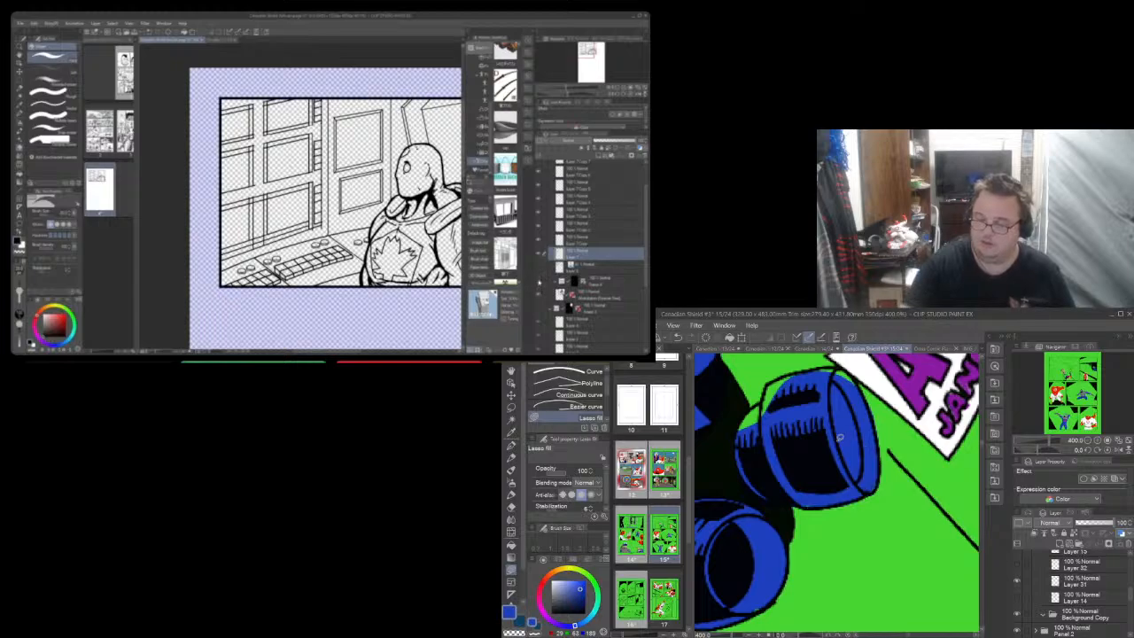
mouse_move(864, 399)
left_mouse_down()
mouse_move(826, 363)
mouse_move(799, 388)
mouse_move(840, 399)
mouse_move(811, 387)
mouse_move(768, 421)
mouse_move(769, 381)
mouse_move(827, 370)
mouse_move(746, 412)
mouse_move(746, 448)
left_mouse_up()
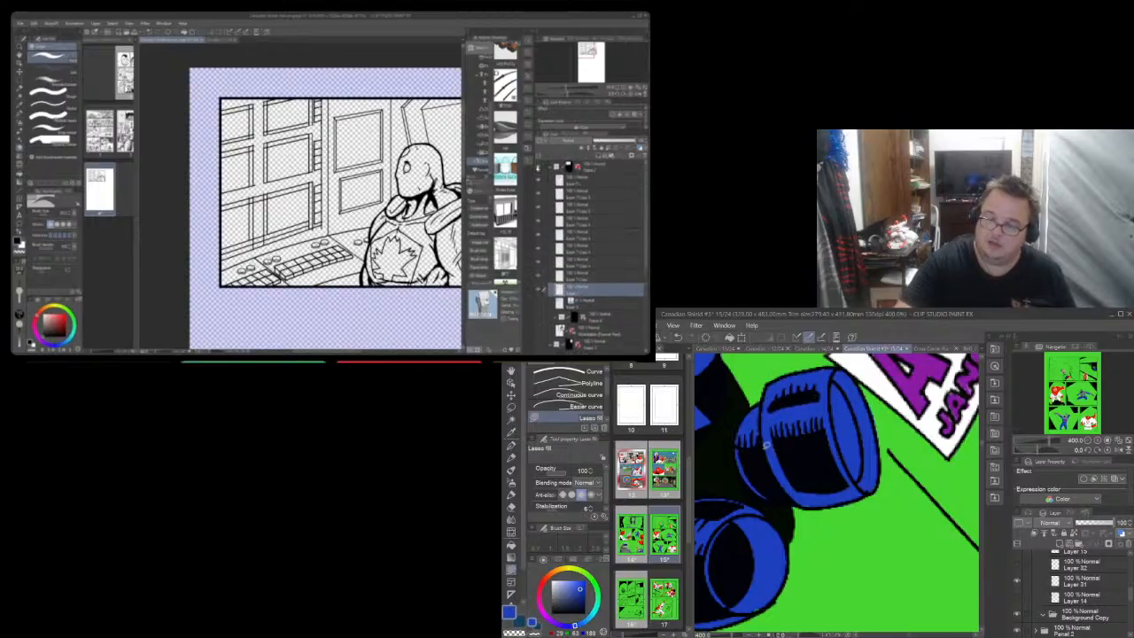
scroll(976, 483, "up", 3)
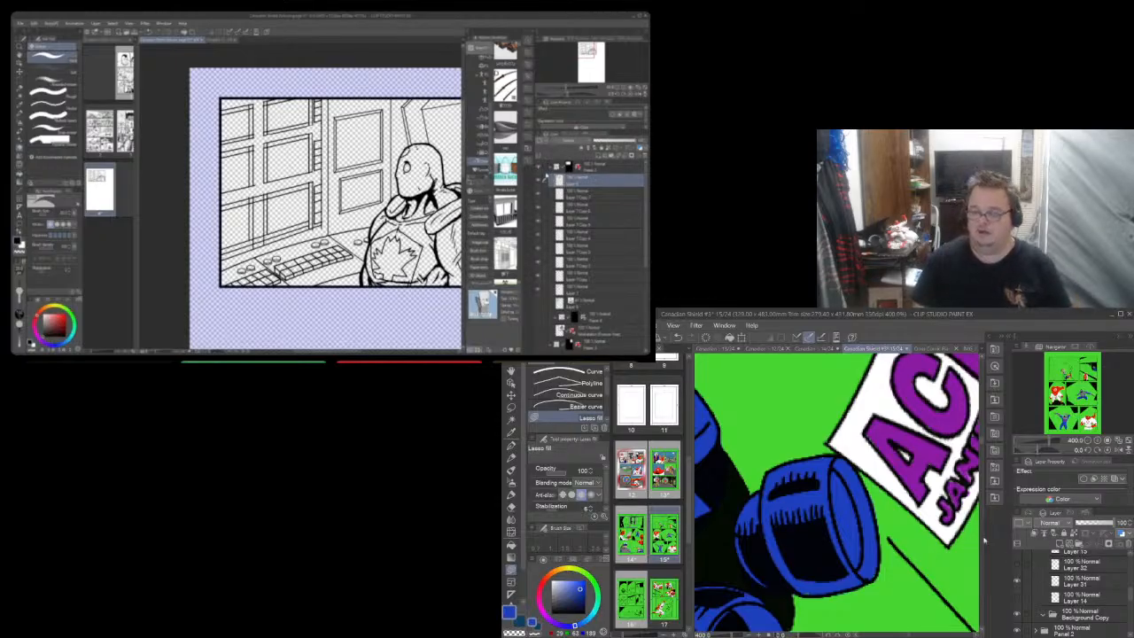
scroll(941, 522, "down", 4)
scroll(941, 522, "down", 10)
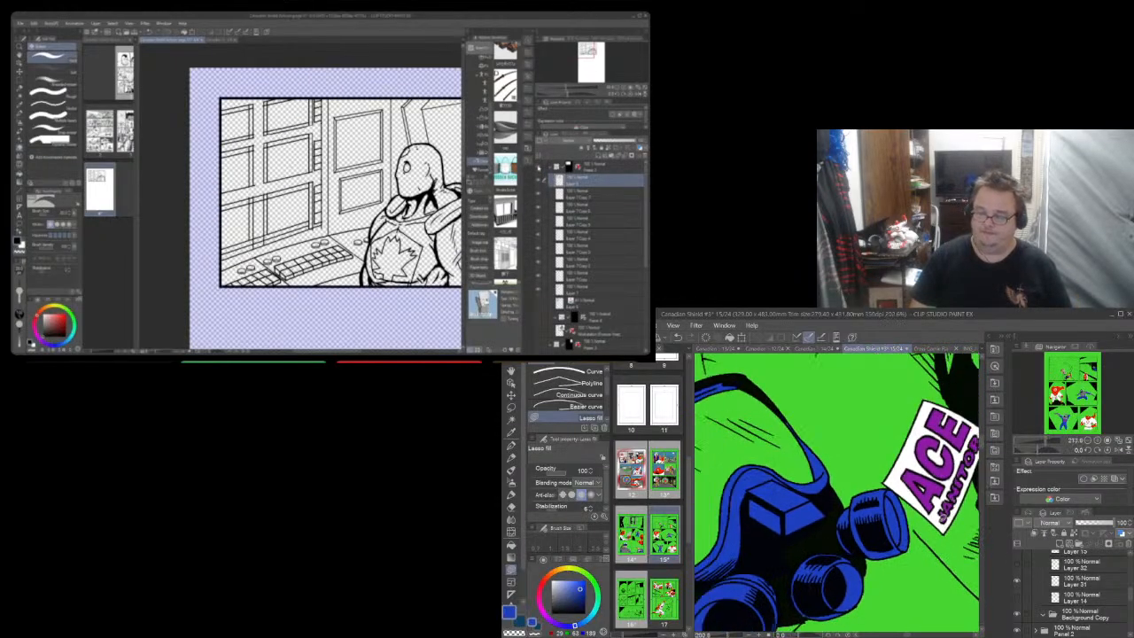
Show Layer 15 with the grey flats of the shouting man's shirt in the panel and make it the active layer
scroll(941, 522, "up", 1)
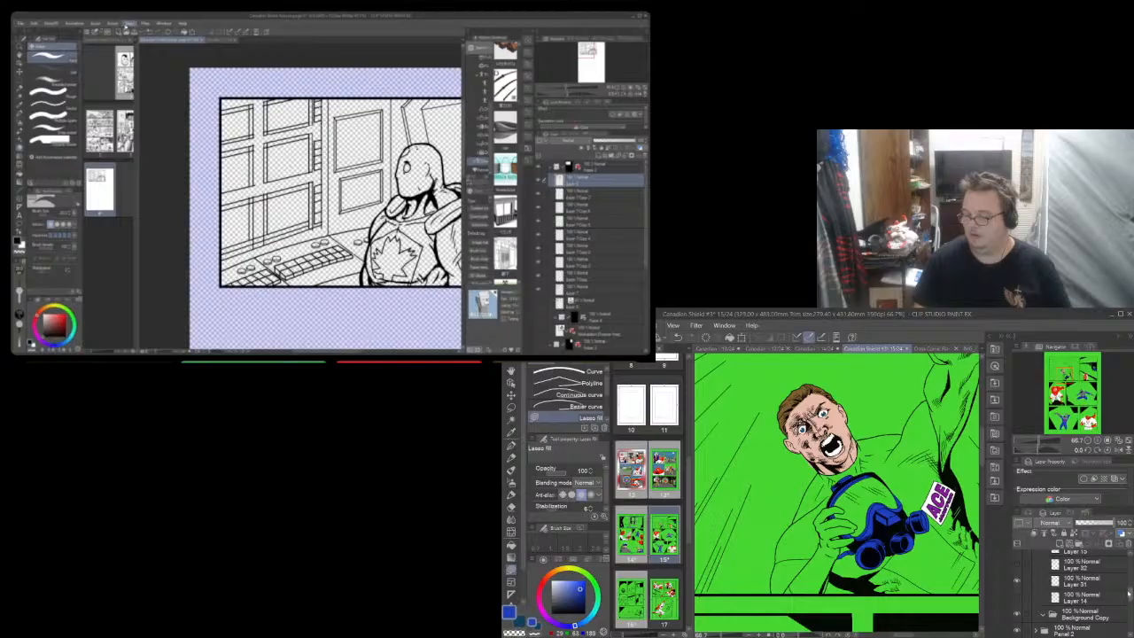
scroll(1129, 595, "up", 2)
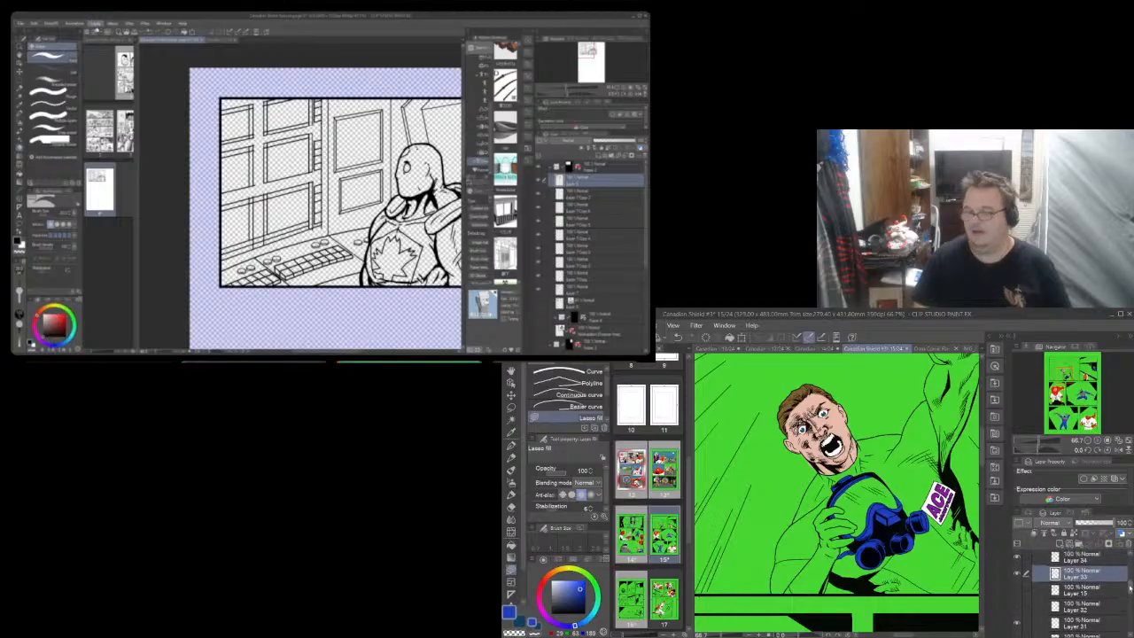
left_click(1019, 590)
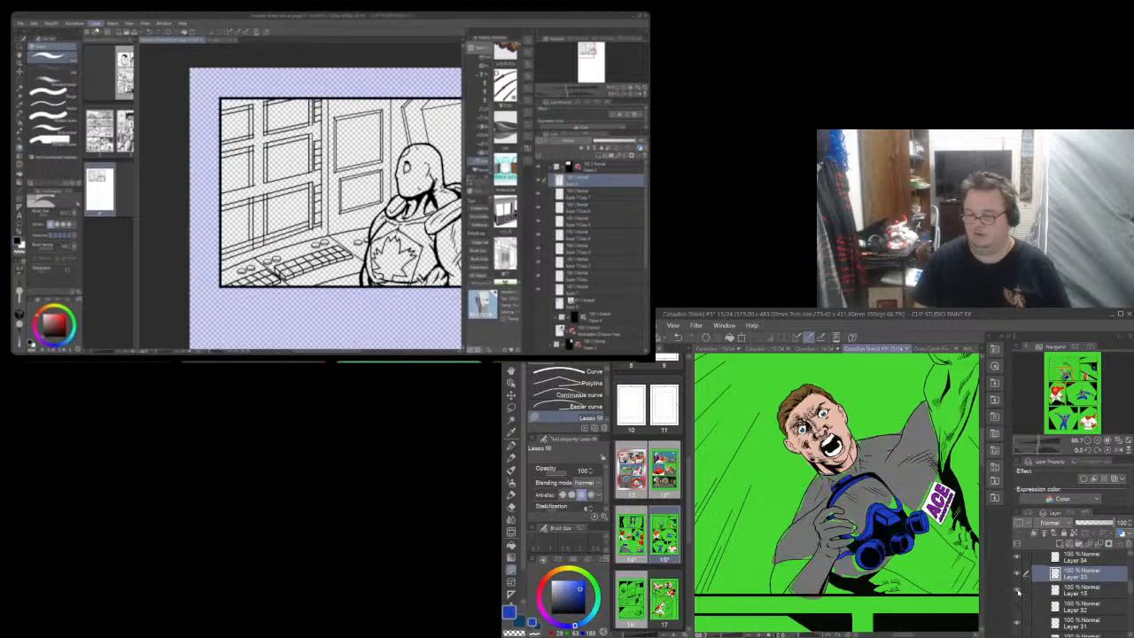
left_click(1019, 591)
left_click(1018, 590)
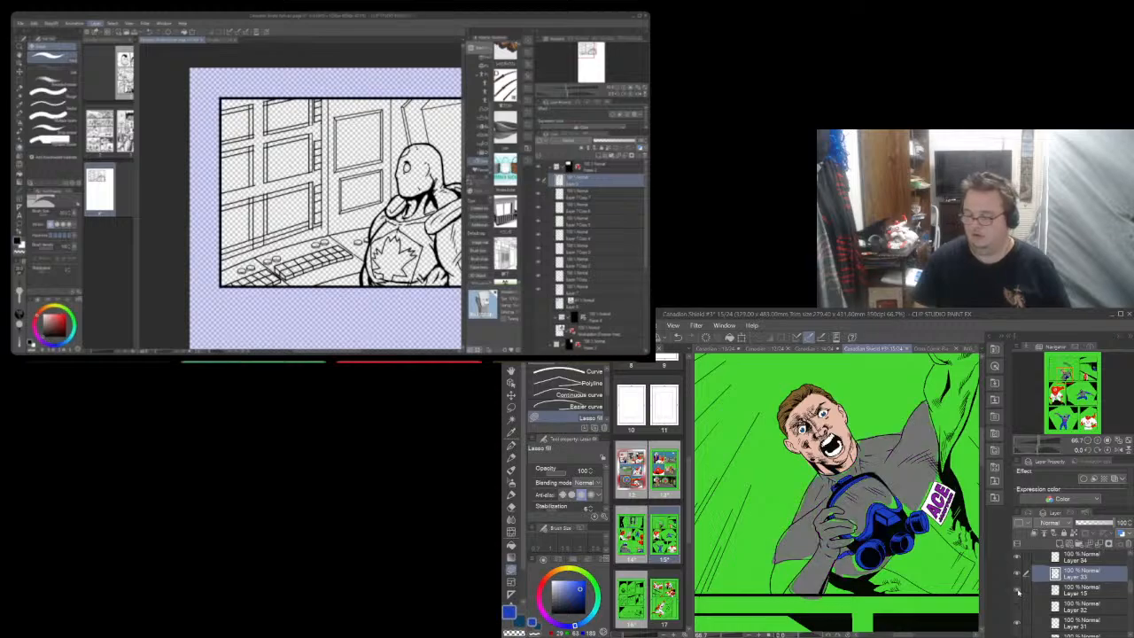
left_click(1025, 588)
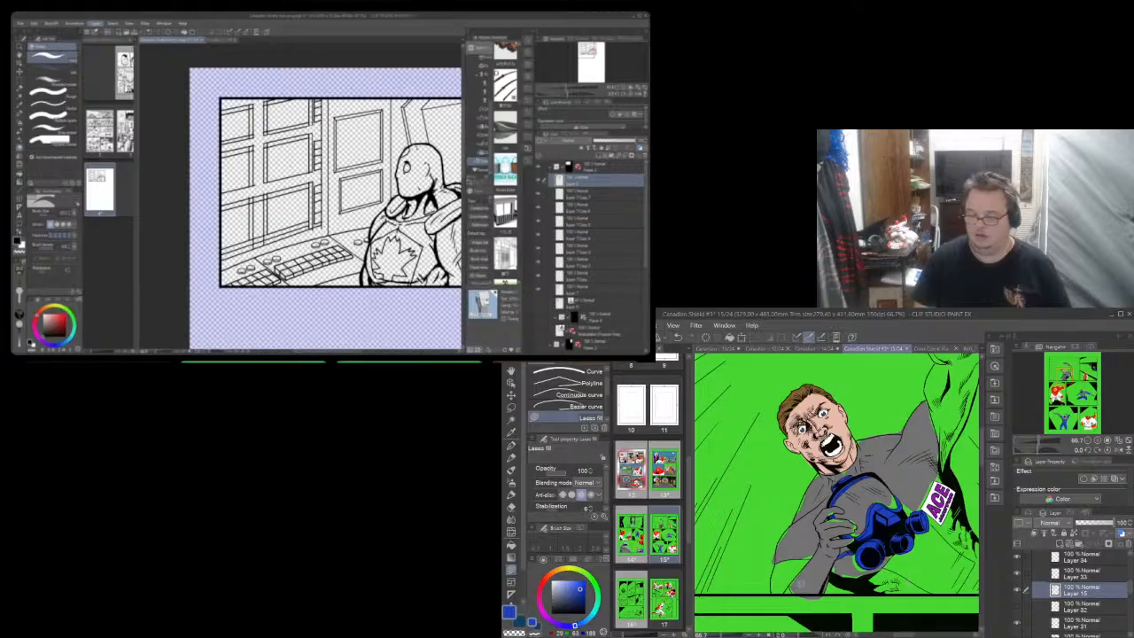
Sample the grey from the man's forearm as the drawing colour
scroll(799, 597, "up", 5)
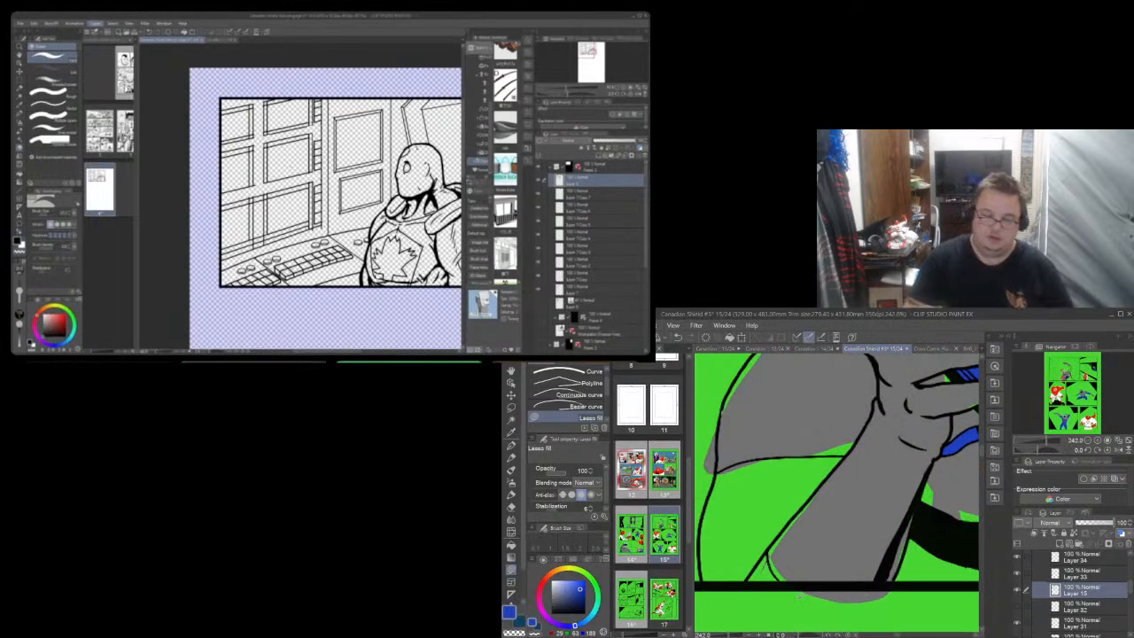
key("i")
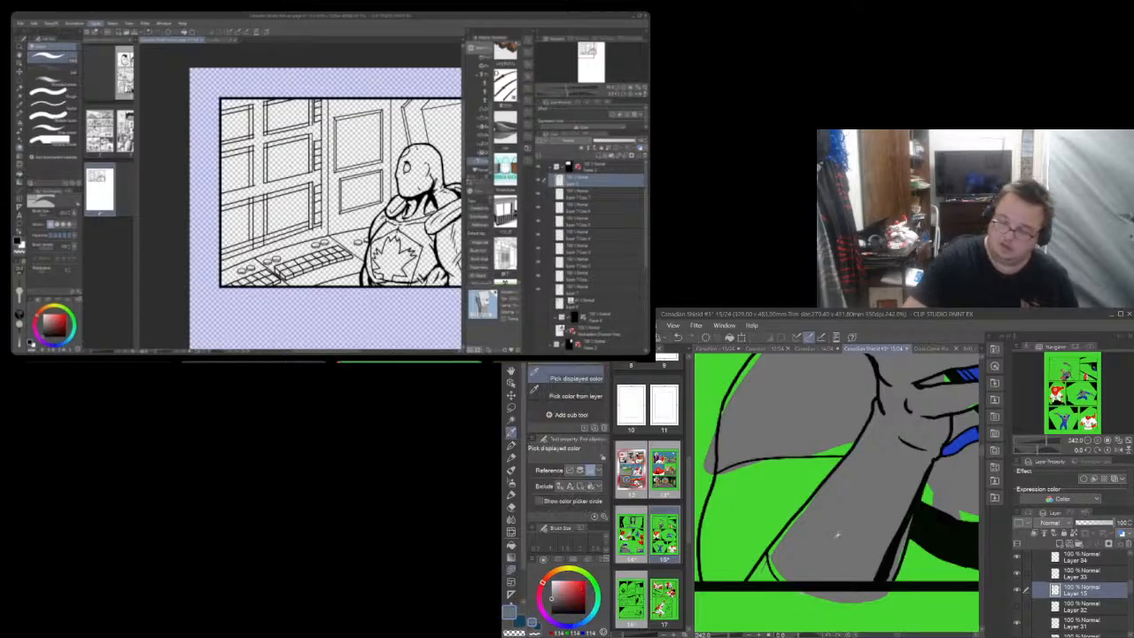
left_click(813, 529)
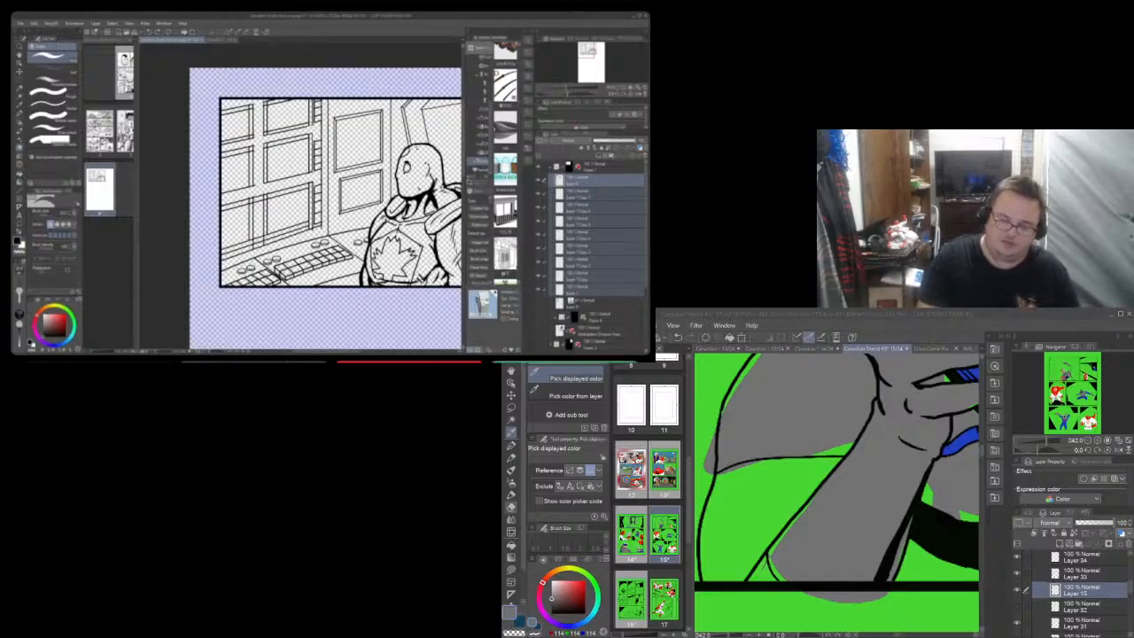
Erase the grey that spills below the panel border under the forearm, using the Hard eraser at size 30.1
key("e")
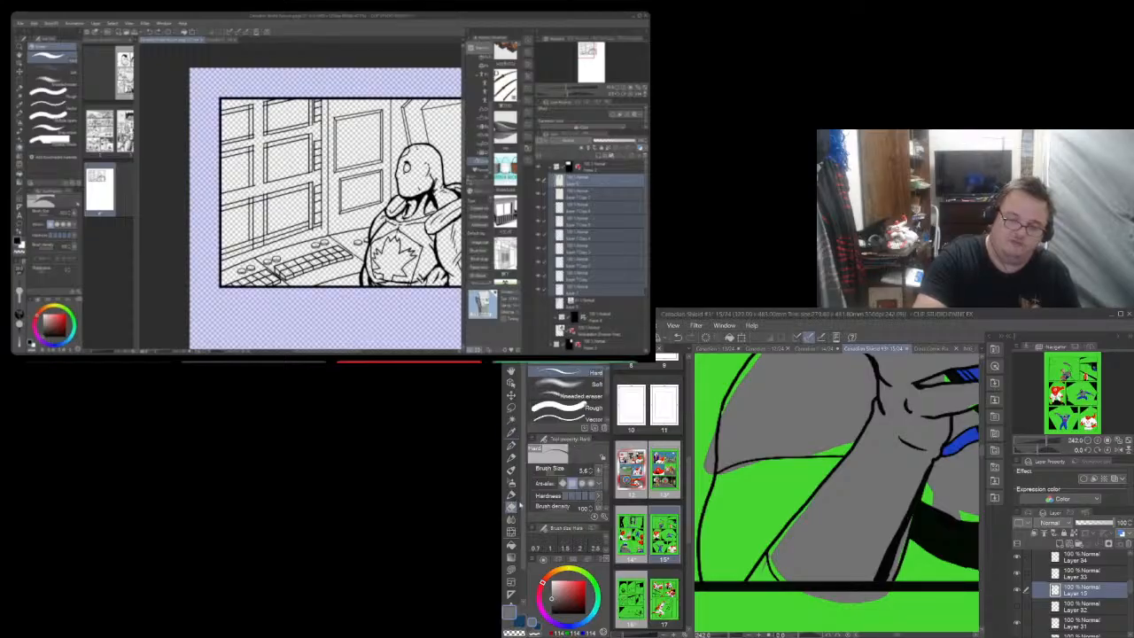
left_click_drag(805, 593, 861, 594)
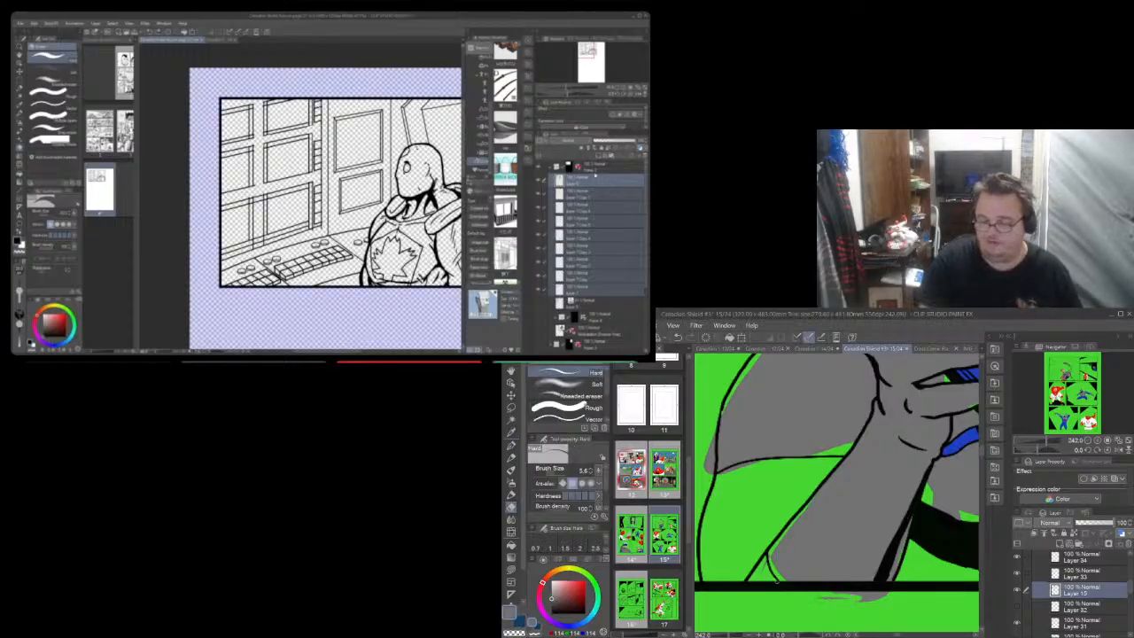
left_click(558, 475)
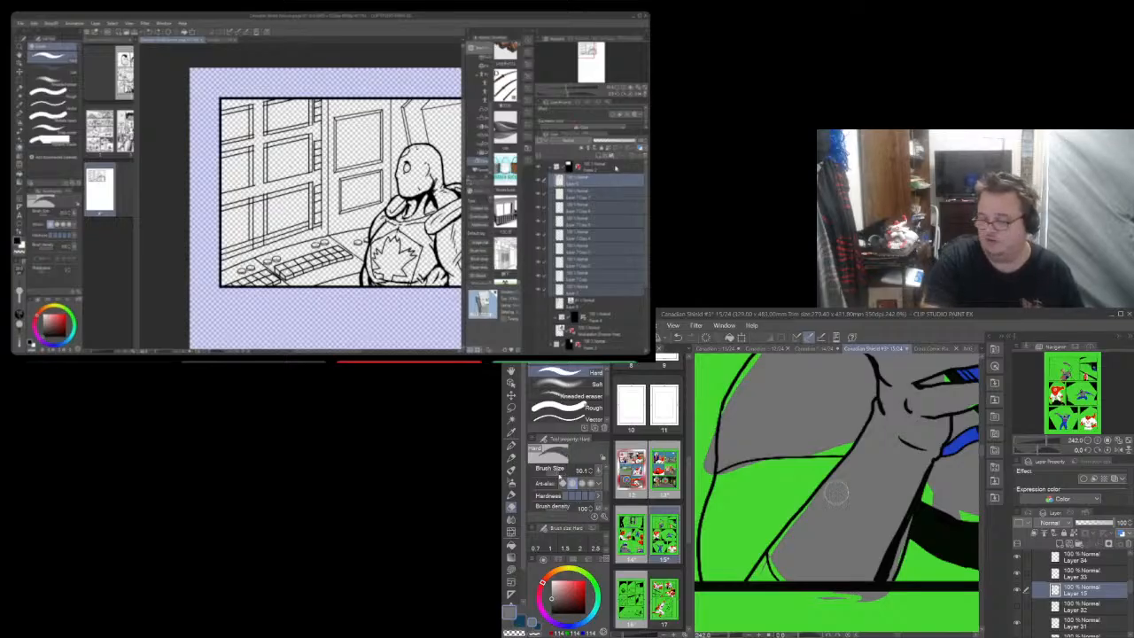
mouse_move(840, 596)
left_mouse_down()
mouse_move(882, 594)
mouse_move(869, 590)
left_mouse_up()
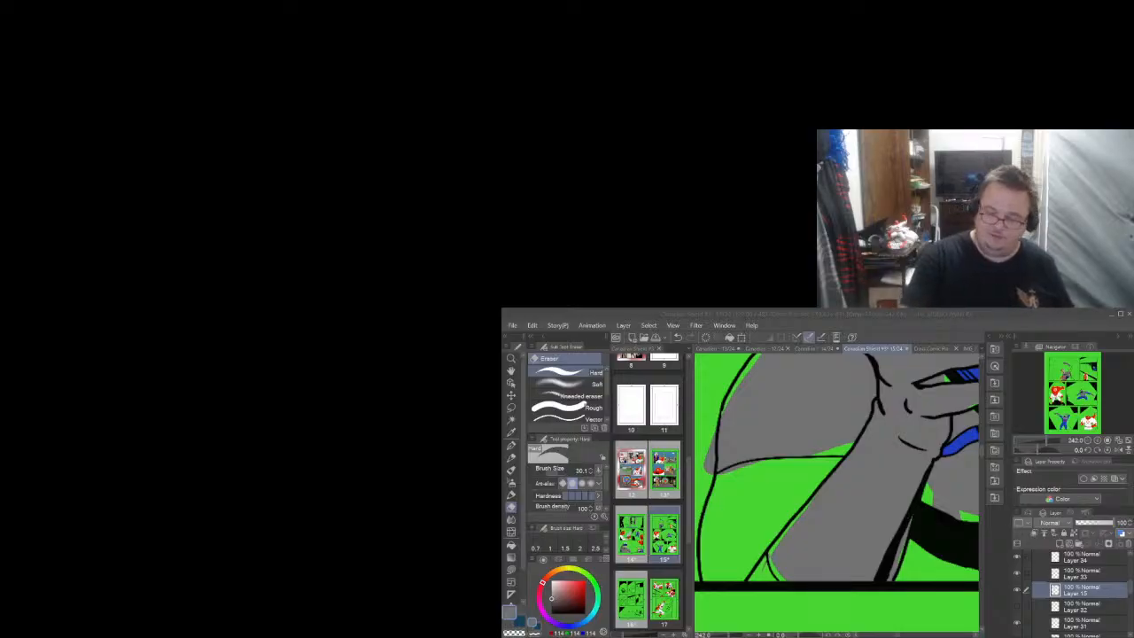
Fill the green gaps along the forearm's outer edge and beside the upper sleeve in grey with Lasso fill
left_click_drag(763, 576, 769, 557)
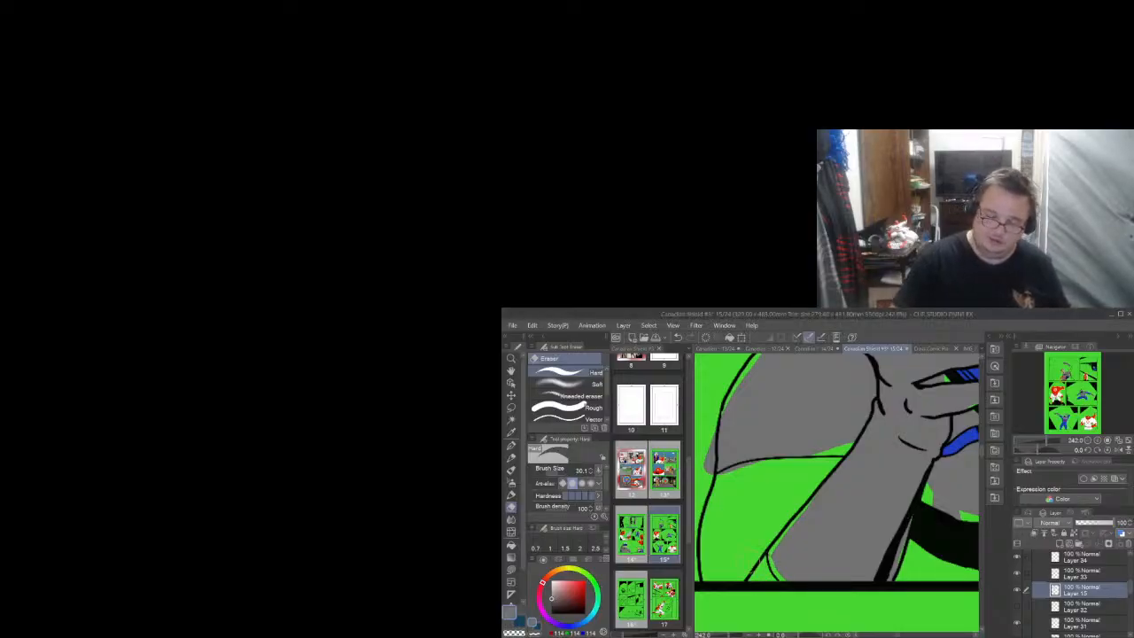
left_click(511, 570)
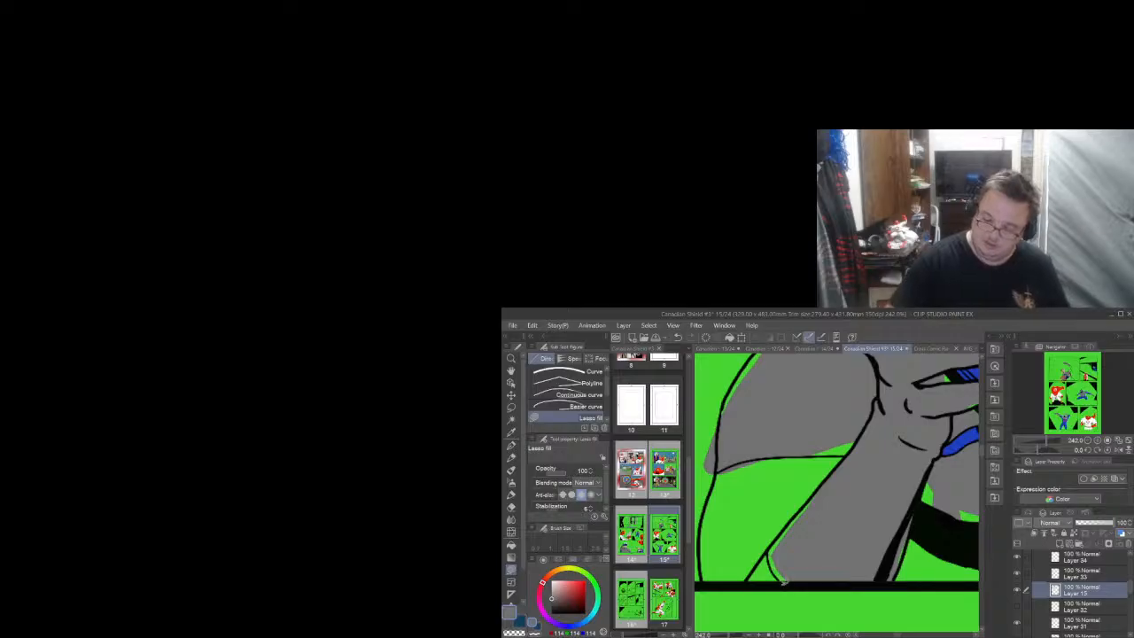
mouse_move(767, 567)
left_mouse_down()
mouse_move(774, 541)
mouse_move(842, 473)
left_mouse_up()
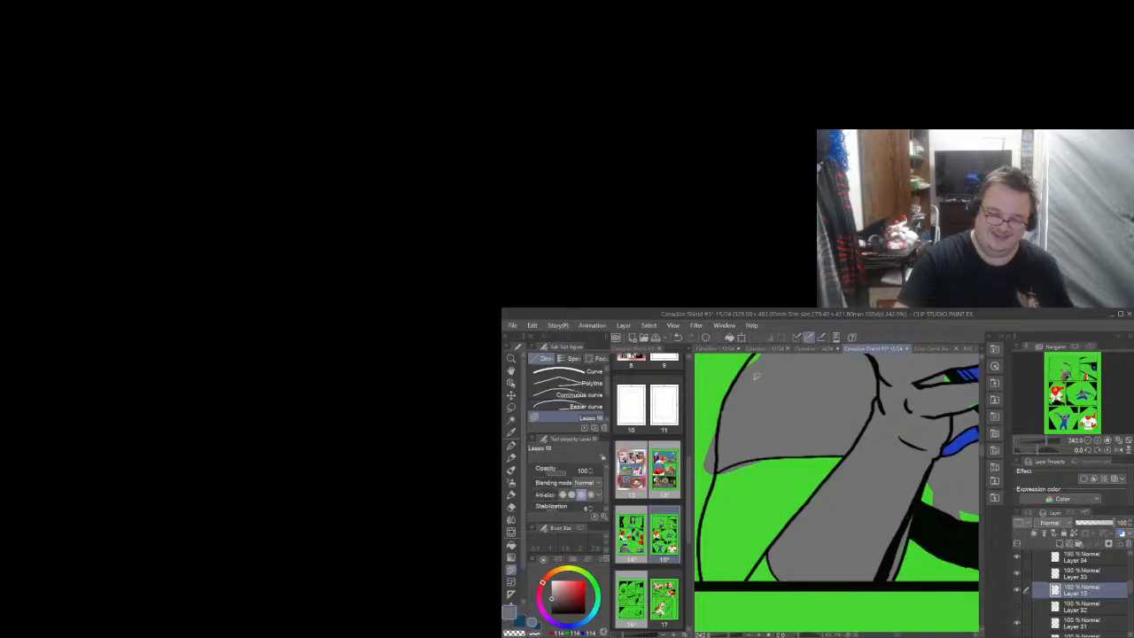
Erase the grey overspill outside the bent elbow and beneath its lower outline, reducing the eraser size for the finer edge
left_click(510, 506)
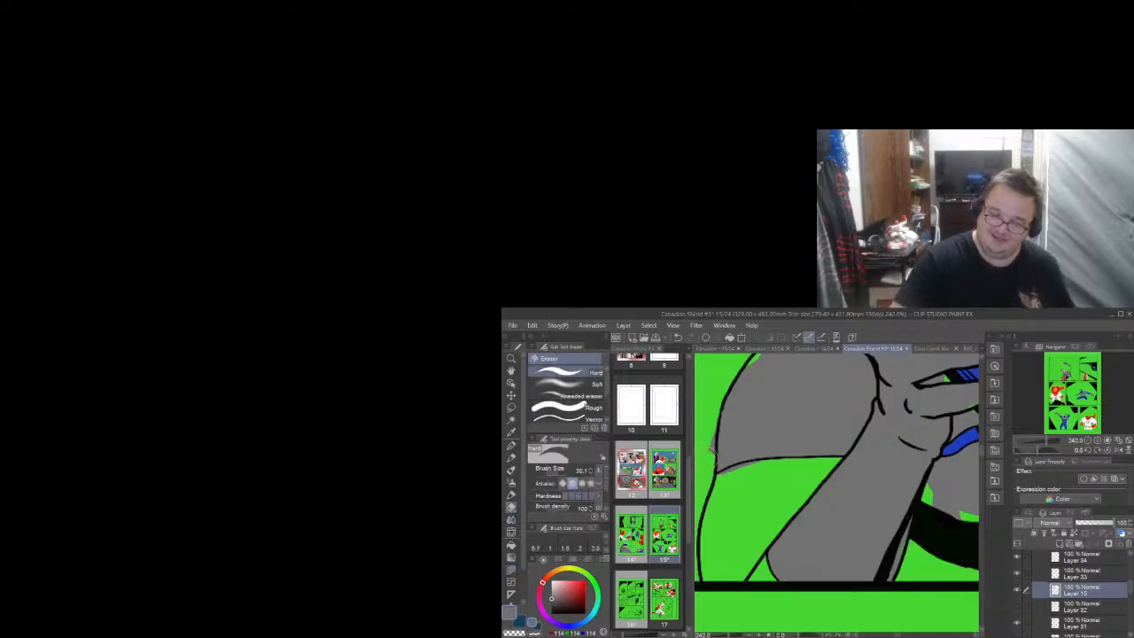
left_click_drag(712, 462, 713, 448)
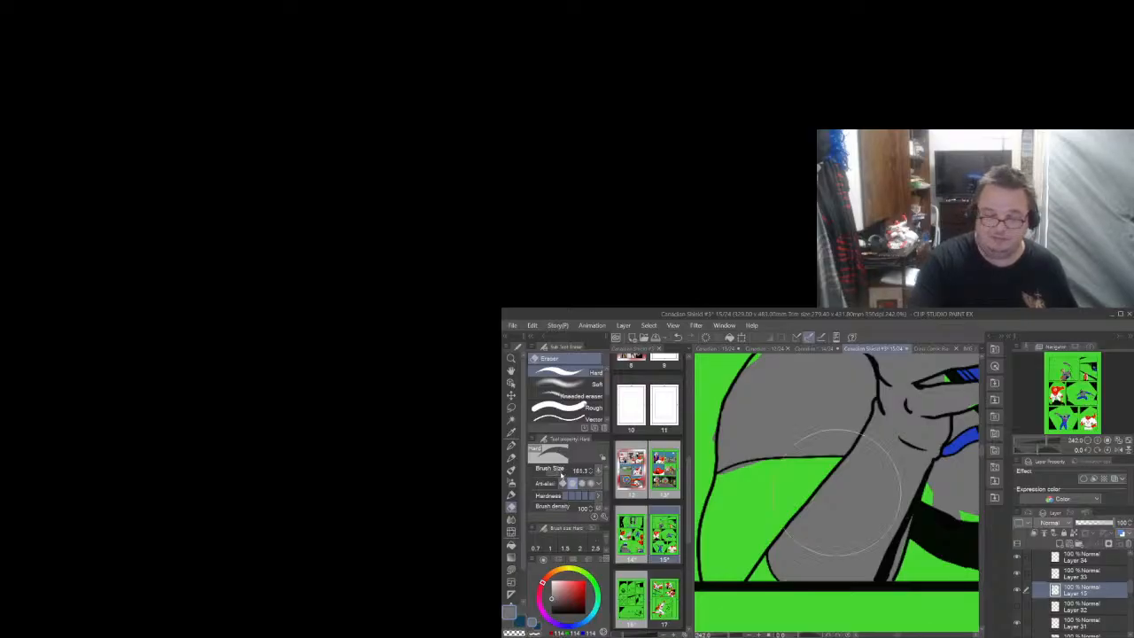
key("bracketleft")
key("bracketleft")
key("bracketleft")
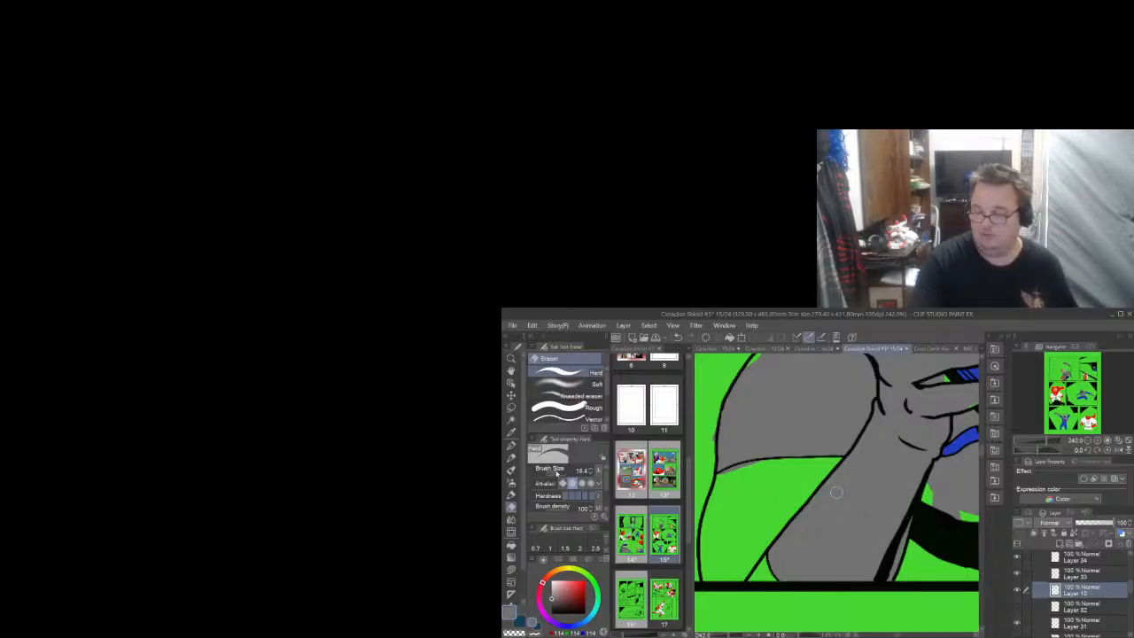
left_click_drag(718, 471, 755, 461)
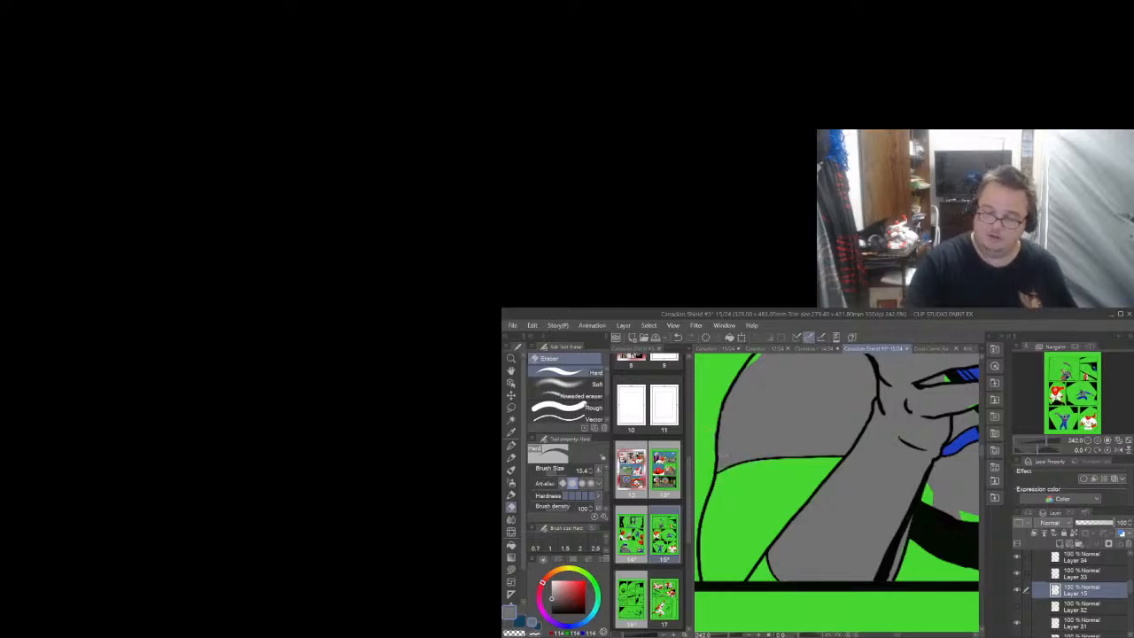
Fill the leftover green gaps around the gripping fingers and along the upper arm's outline in grey with Lasso fill
key("u")
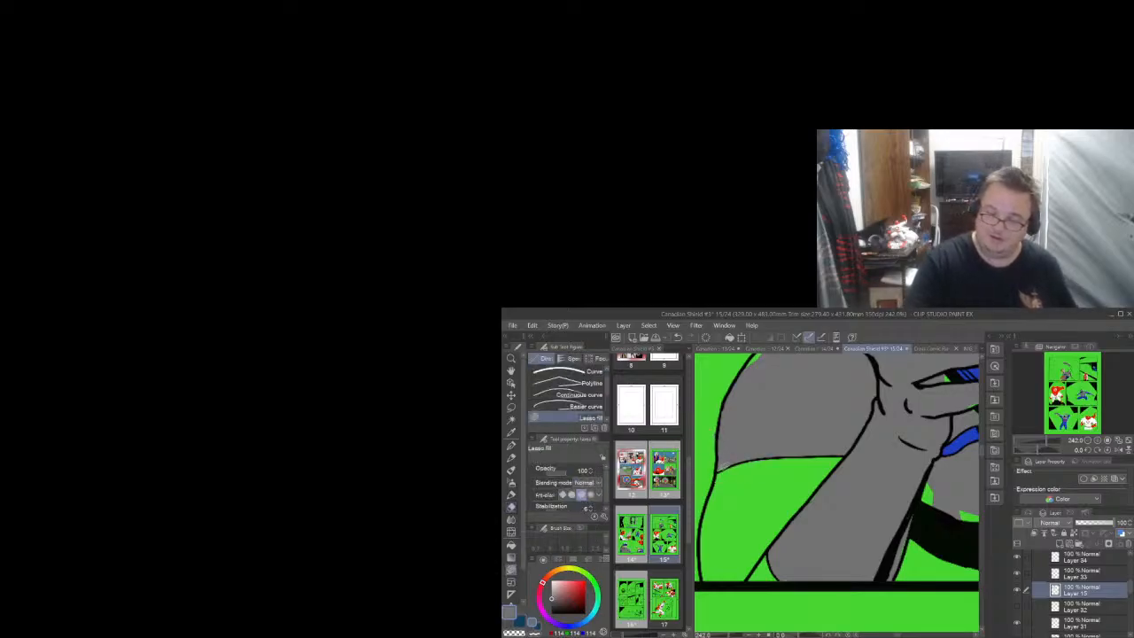
scroll(983, 450, "up", 3)
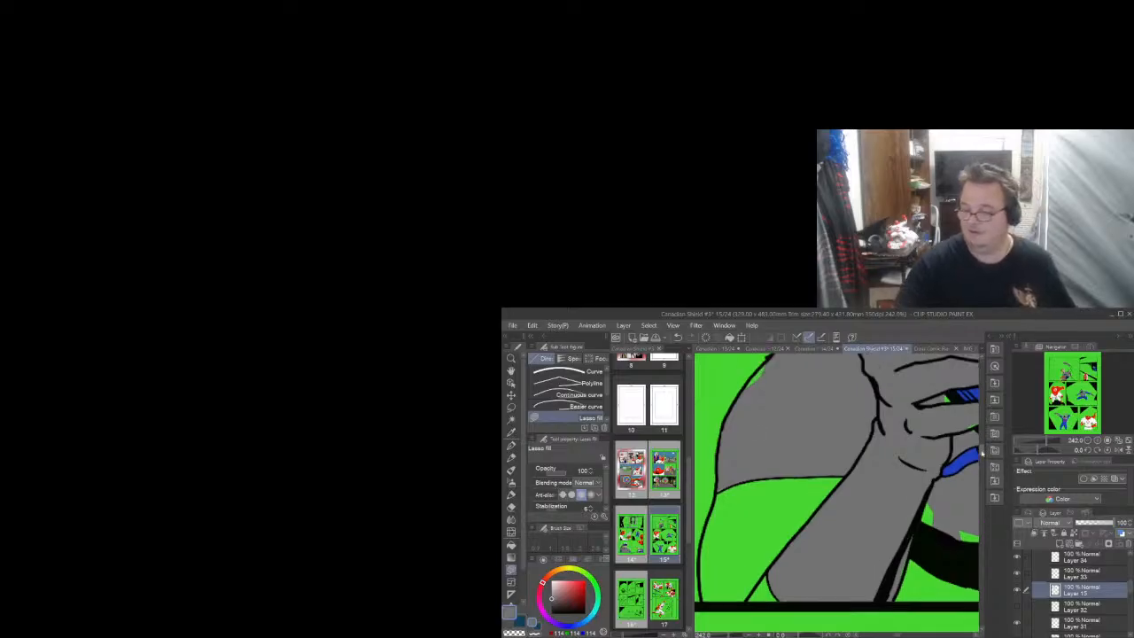
scroll(983, 450, "up", 1)
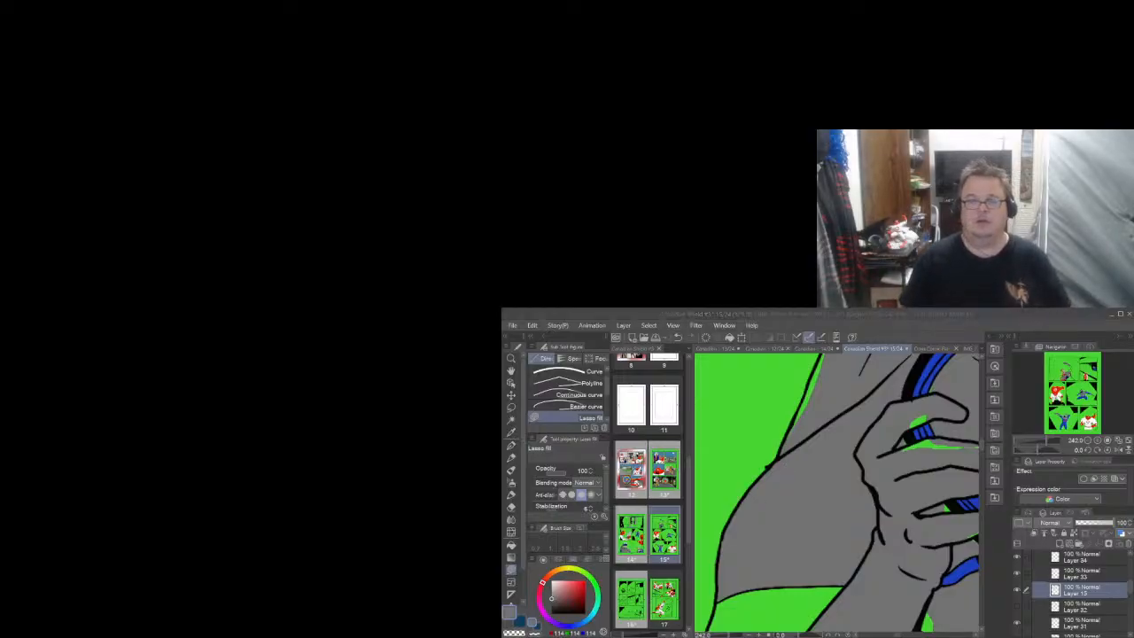
mouse_move(940, 452)
left_mouse_down()
mouse_move(967, 443)
mouse_move(929, 439)
mouse_move(901, 460)
mouse_move(954, 450)
mouse_move(903, 457)
mouse_move(941, 436)
left_mouse_up()
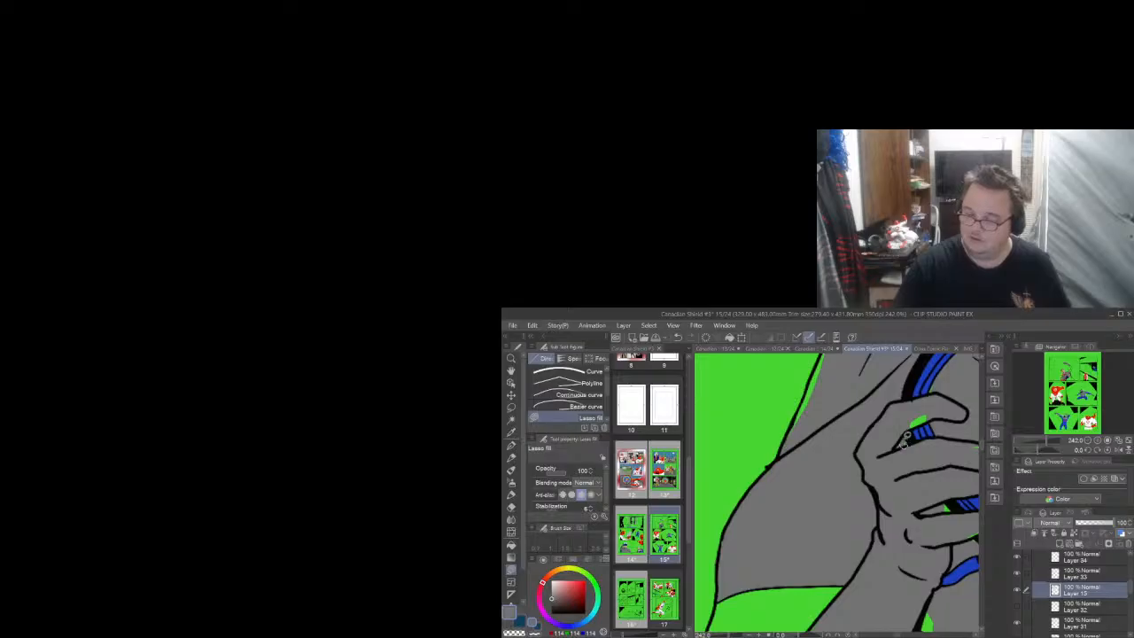
left_click_drag(981, 449, 981, 437)
mouse_move(828, 499)
left_mouse_down()
mouse_move(789, 550)
mouse_move(833, 448)
left_mouse_up()
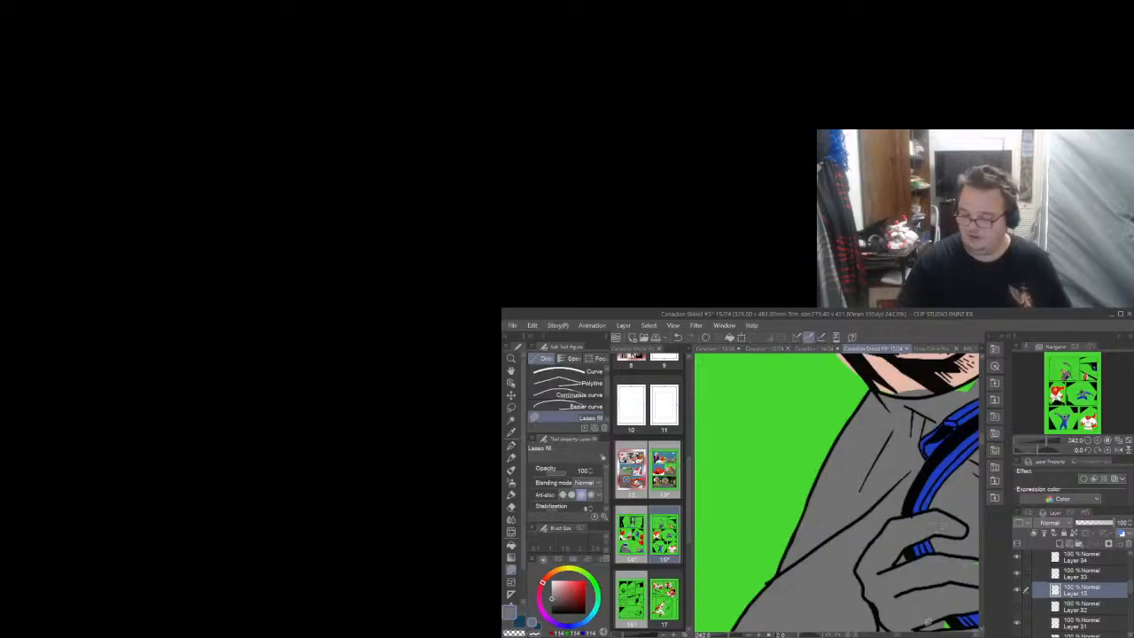
Fill the green gaps around the fingertip by the mask and where the shoulder meets the neck in grey with Lasso fill
left_click_drag(897, 634, 903, 634)
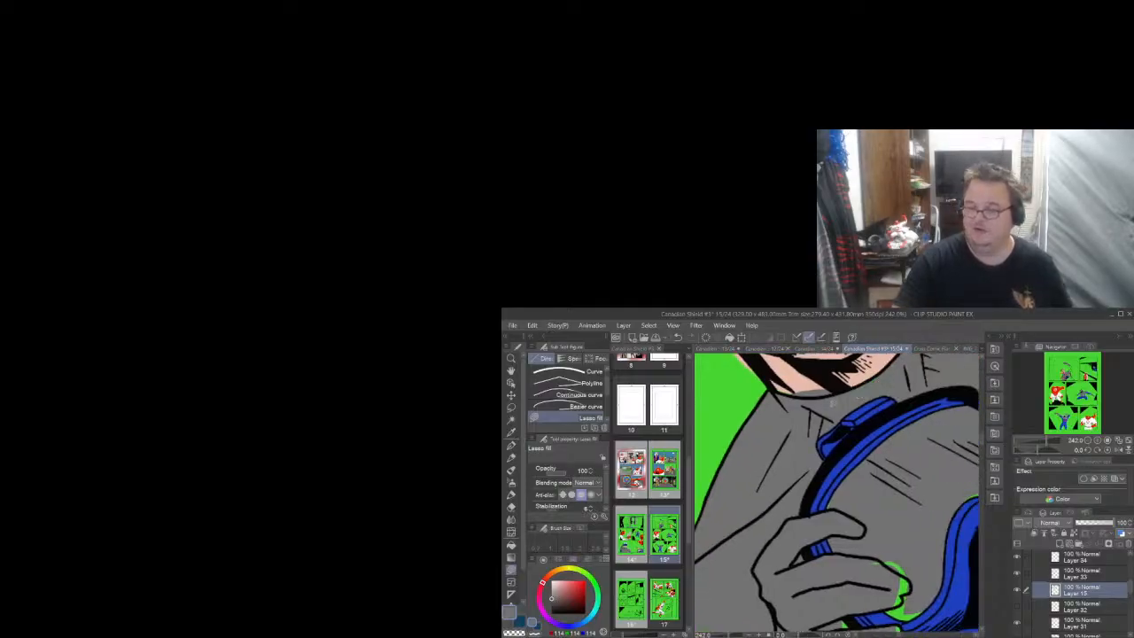
key("e")
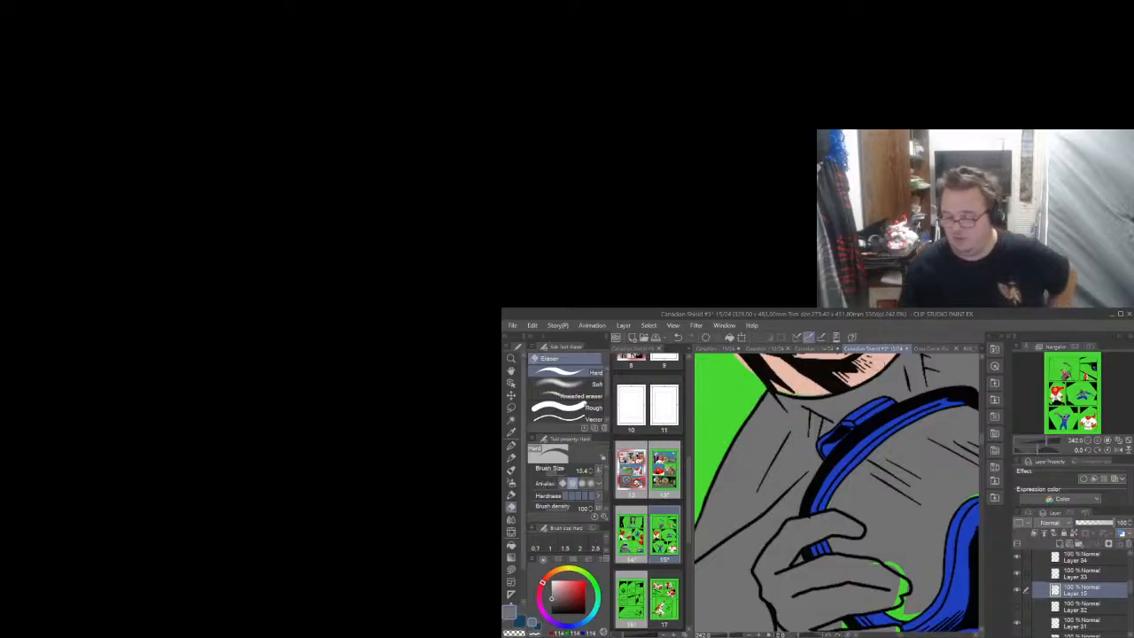
left_click(511, 569)
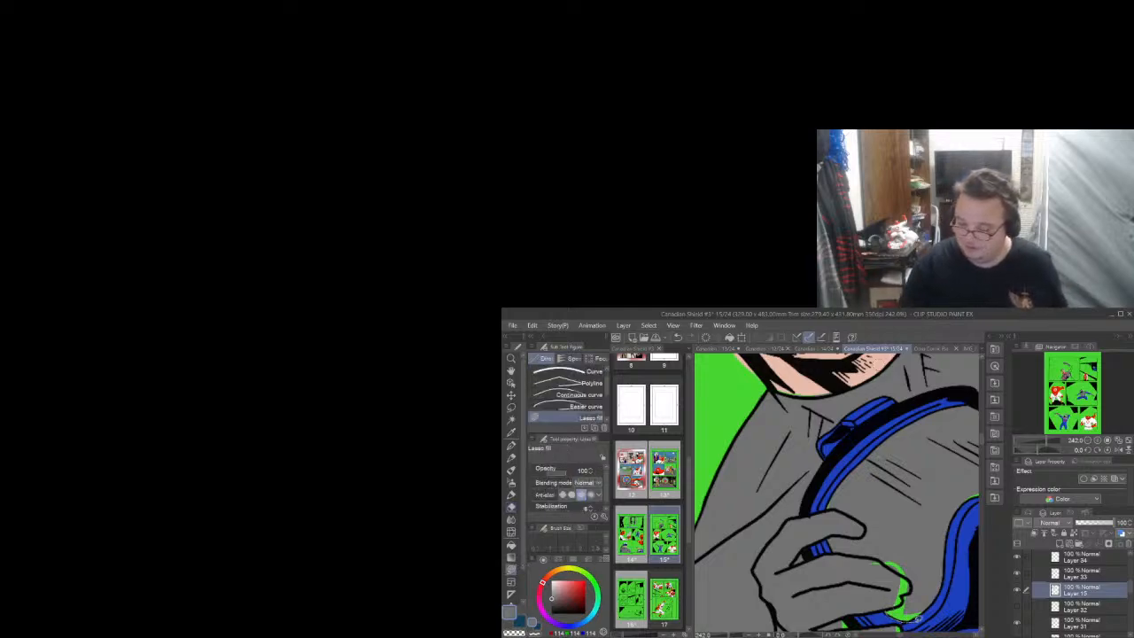
mouse_move(925, 575)
left_mouse_down()
mouse_move(864, 567)
mouse_move(922, 620)
left_mouse_up()
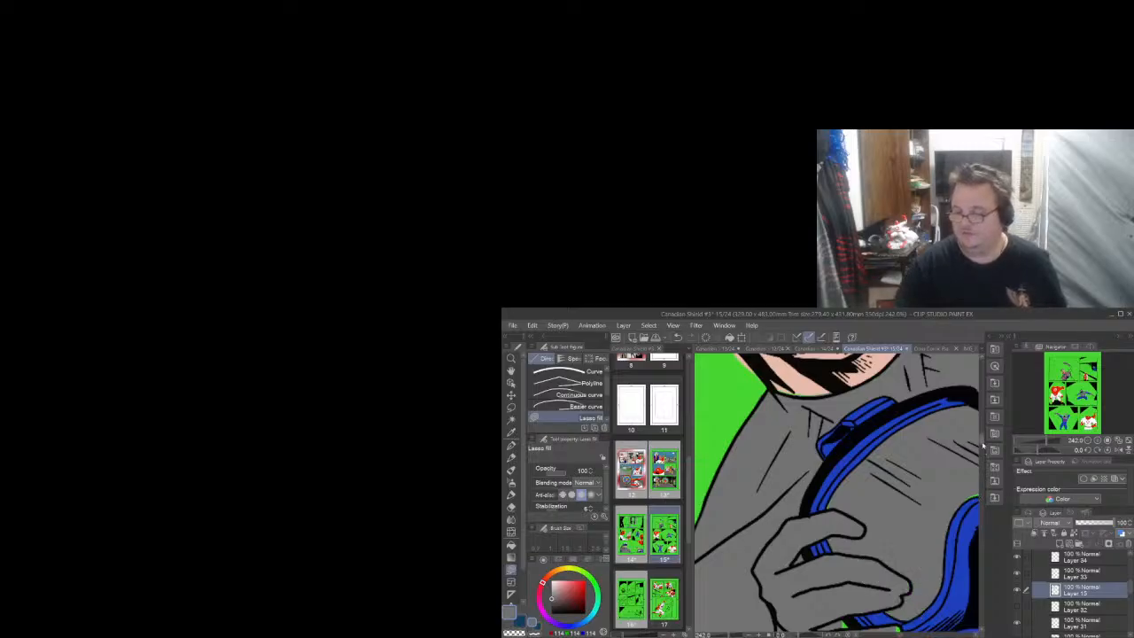
scroll(982, 447, "up", 5)
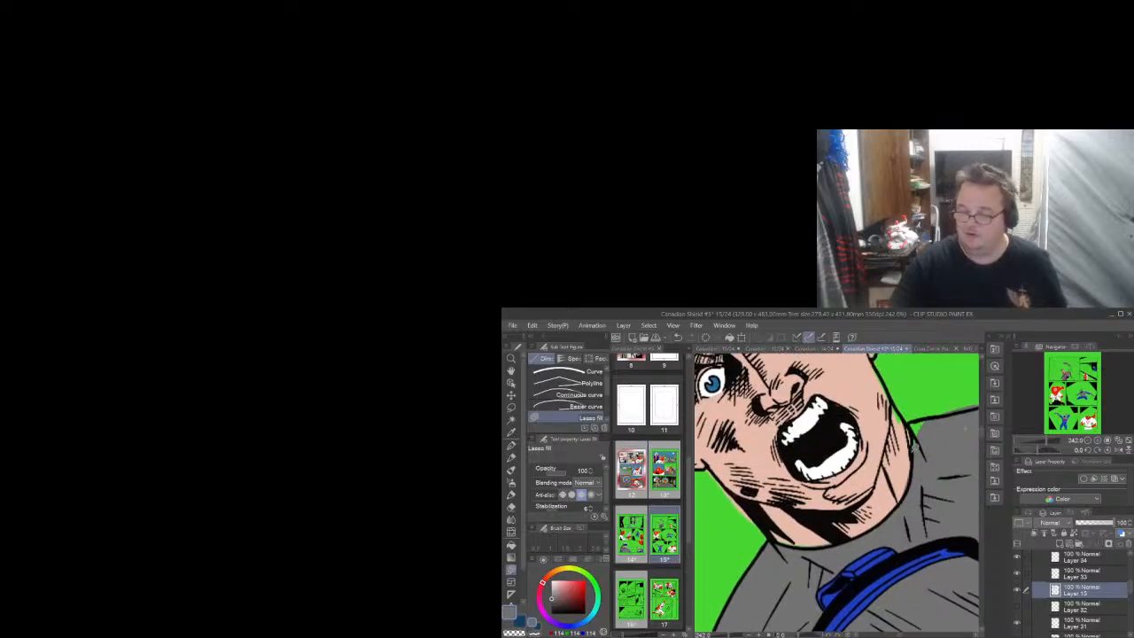
mouse_move(917, 448)
left_mouse_down()
mouse_move(911, 425)
mouse_move(925, 418)
mouse_move(929, 443)
left_mouse_up()
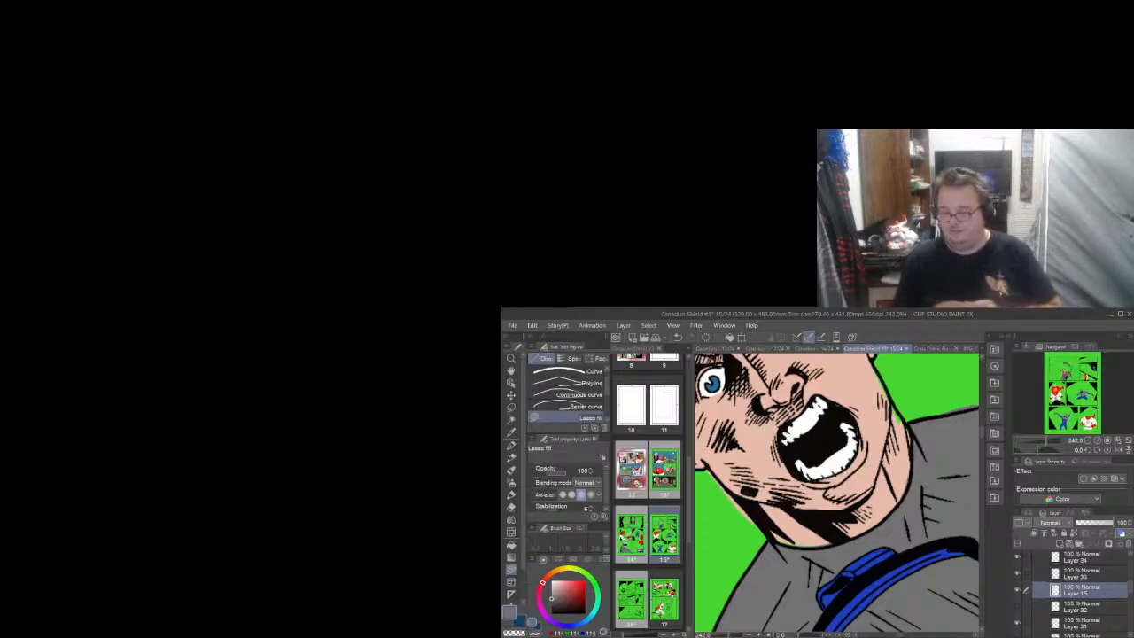
Erase the grey overspill above the shoulder line between the neck and raised arm, using the Hard eraser at size 11
left_click_drag(903, 635, 907, 635)
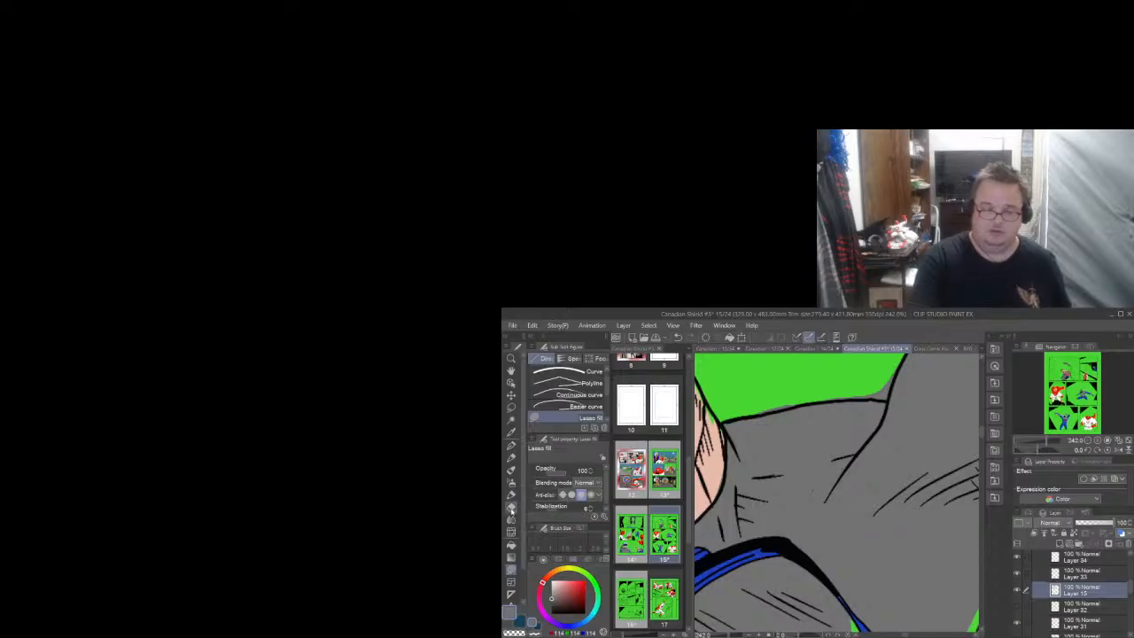
left_click(511, 506)
left_click_drag(559, 474, 552, 471)
left_click_drag(755, 414, 891, 379)
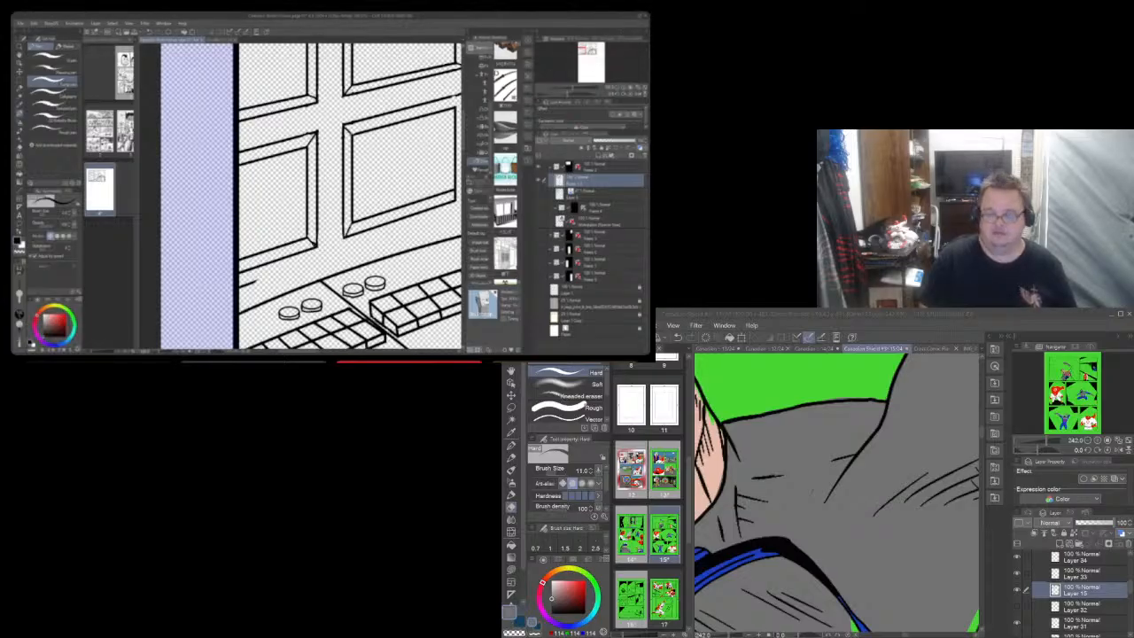
left_click(794, 628)
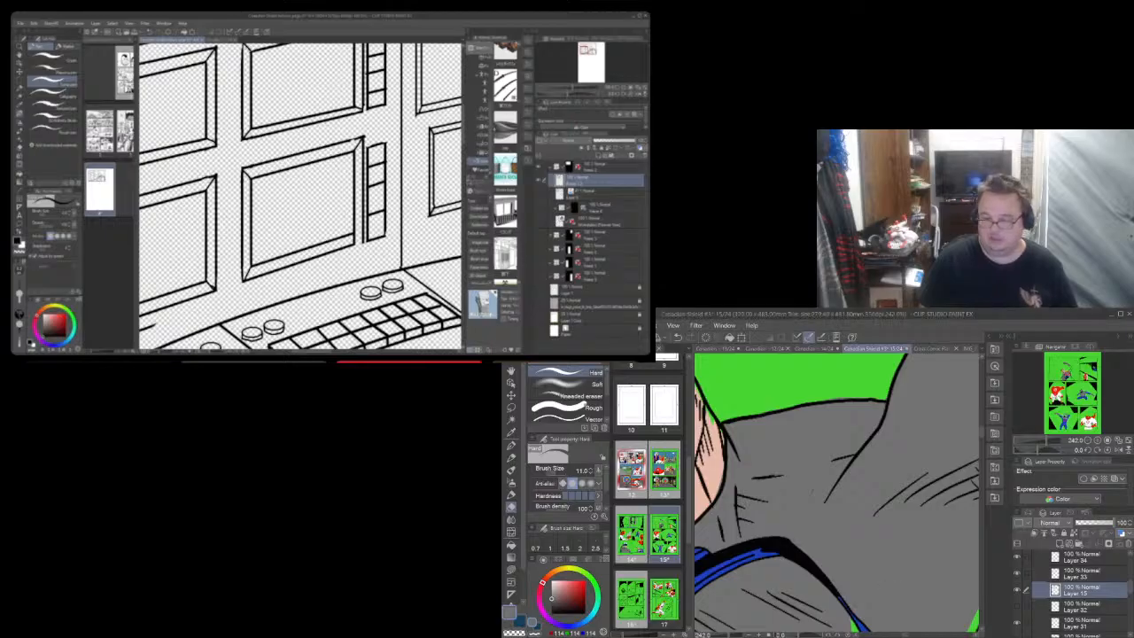
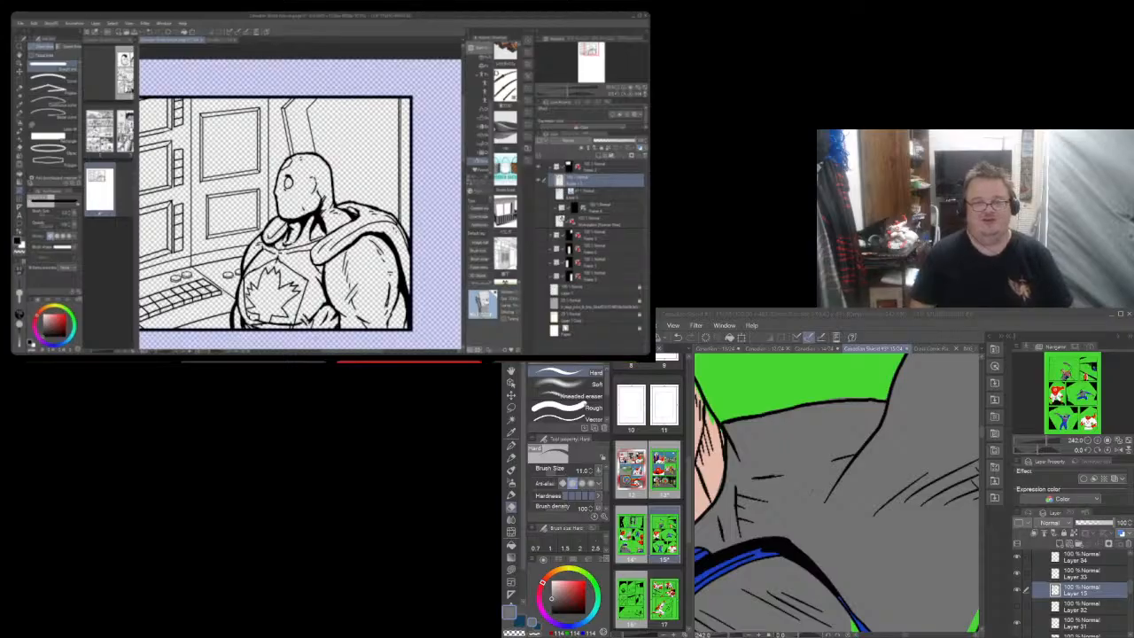
left_click(617, 87)
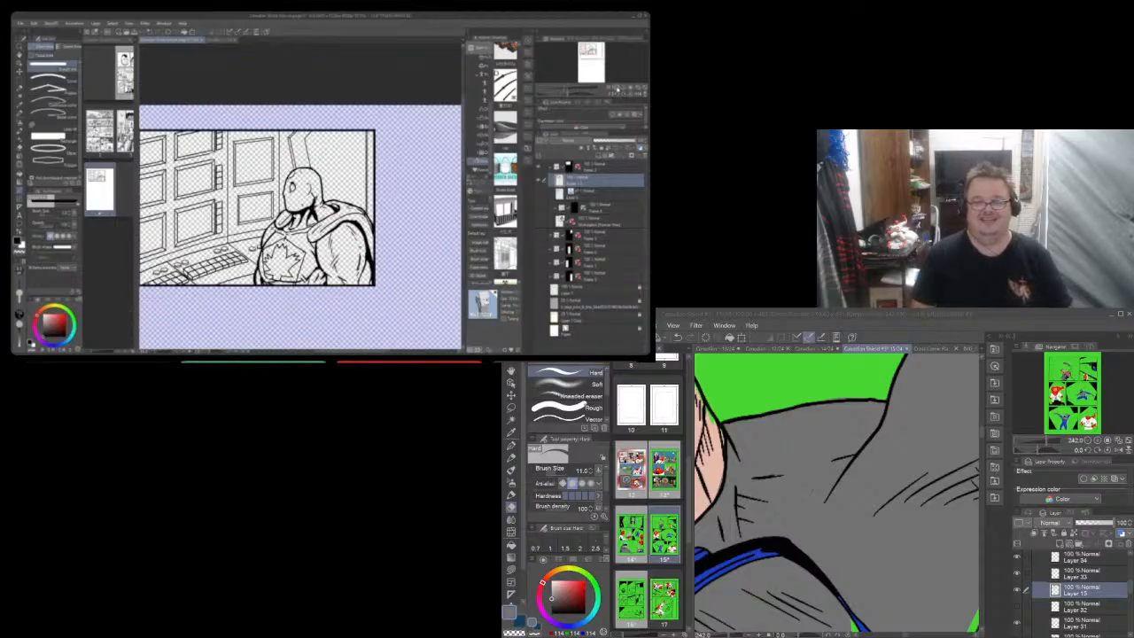
In the black-and-white page's window, make the paper layer visible behind the masked hero's control-room panel
left_click(624, 92)
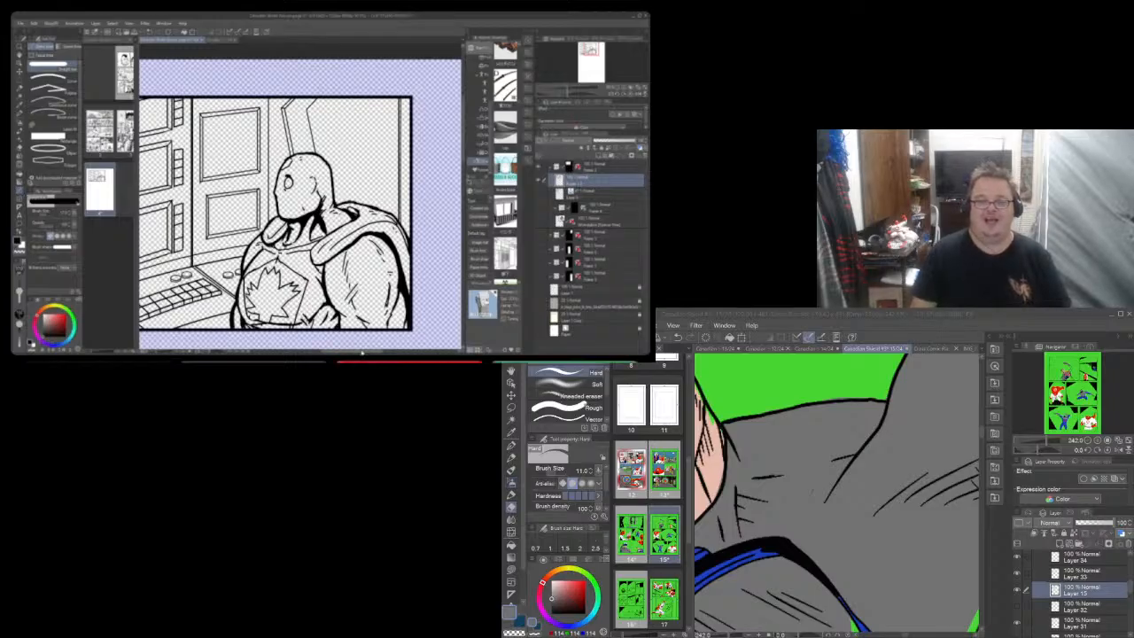
left_click_drag(344, 352, 284, 352)
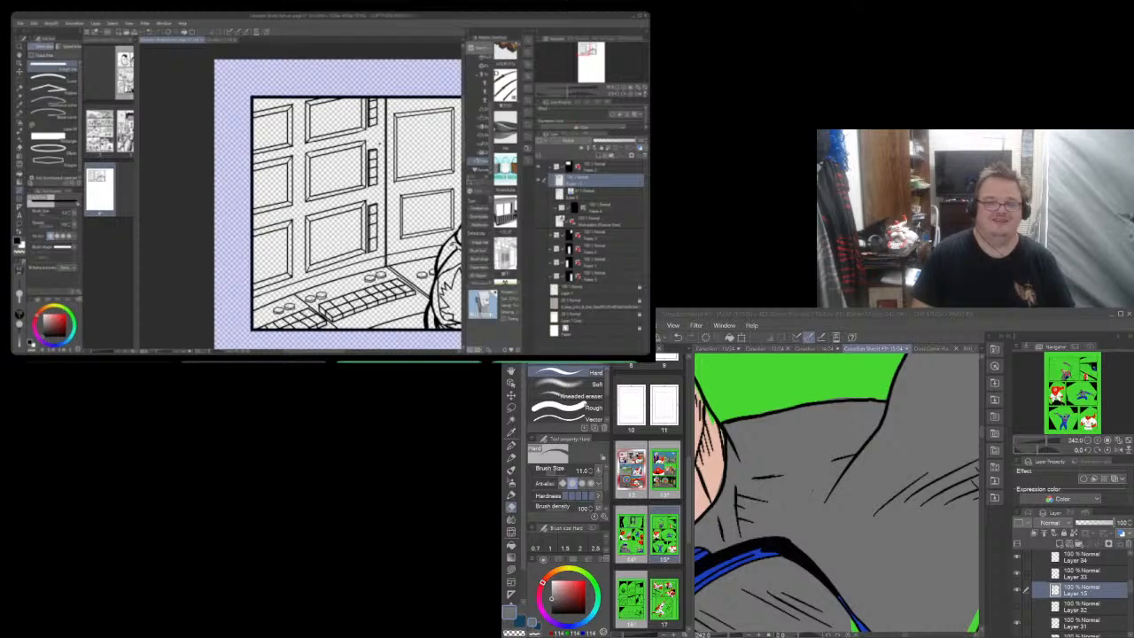
left_click(54, 78)
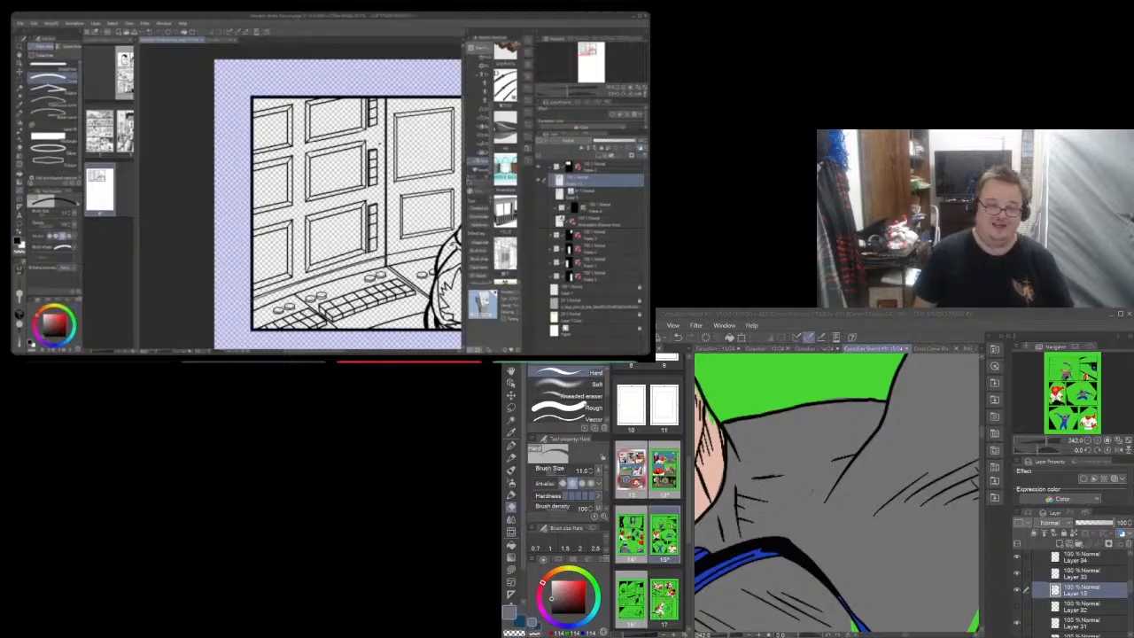
left_click_drag(380, 143, 243, 78)
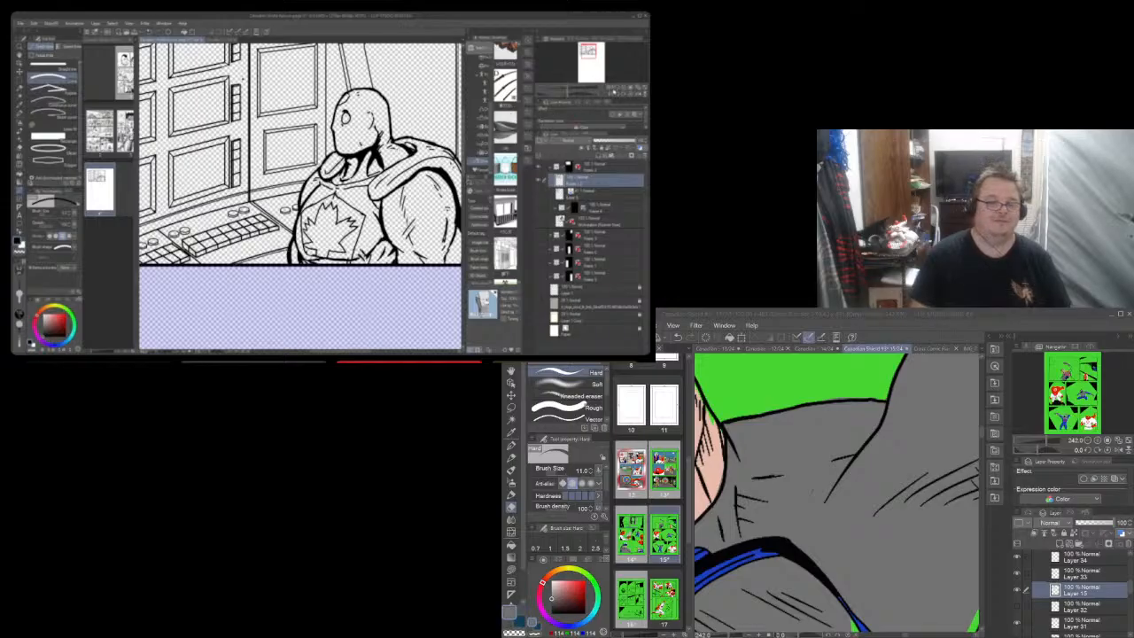
left_click(614, 91)
left_click(614, 90)
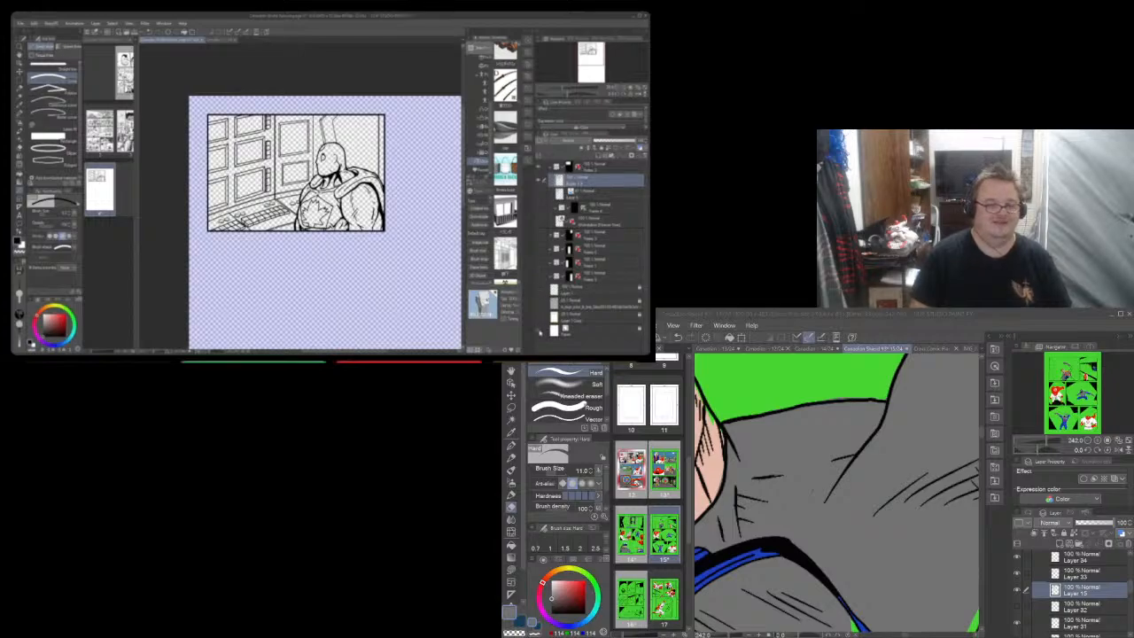
left_click(540, 331)
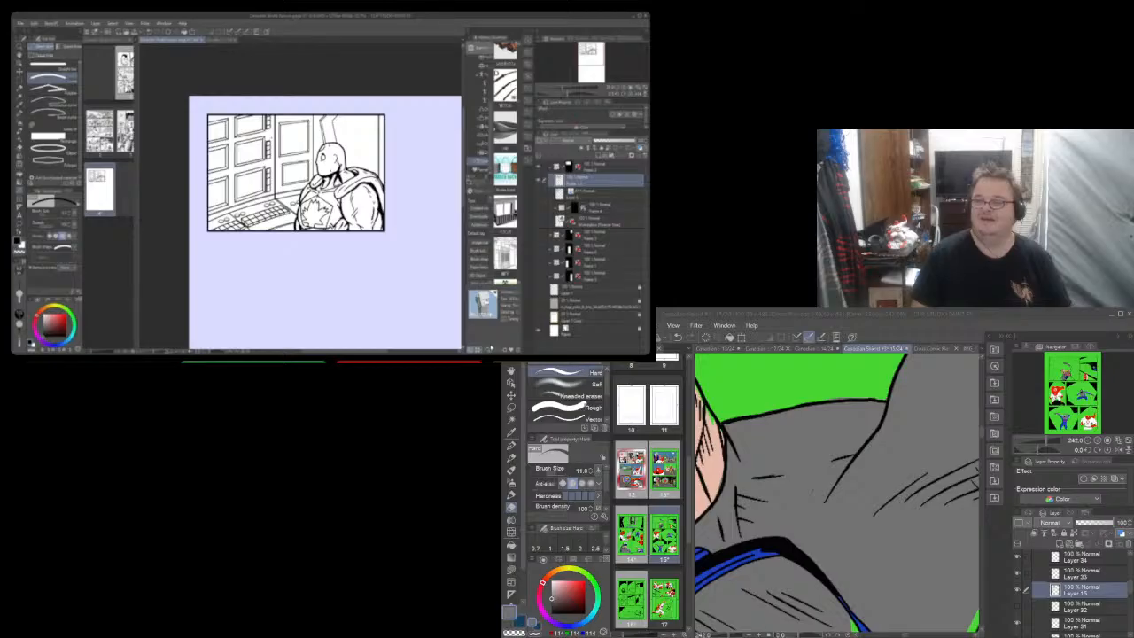
Try to select a blank area of the control-room panel with Auto select, and clear the selection
left_click(20, 148)
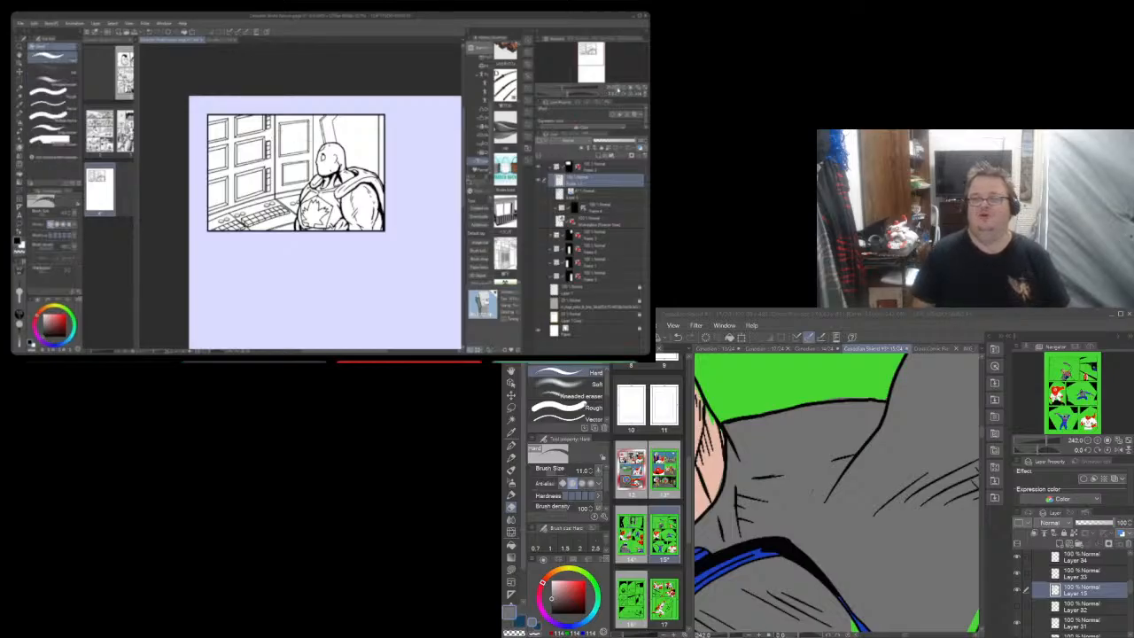
left_click(619, 89)
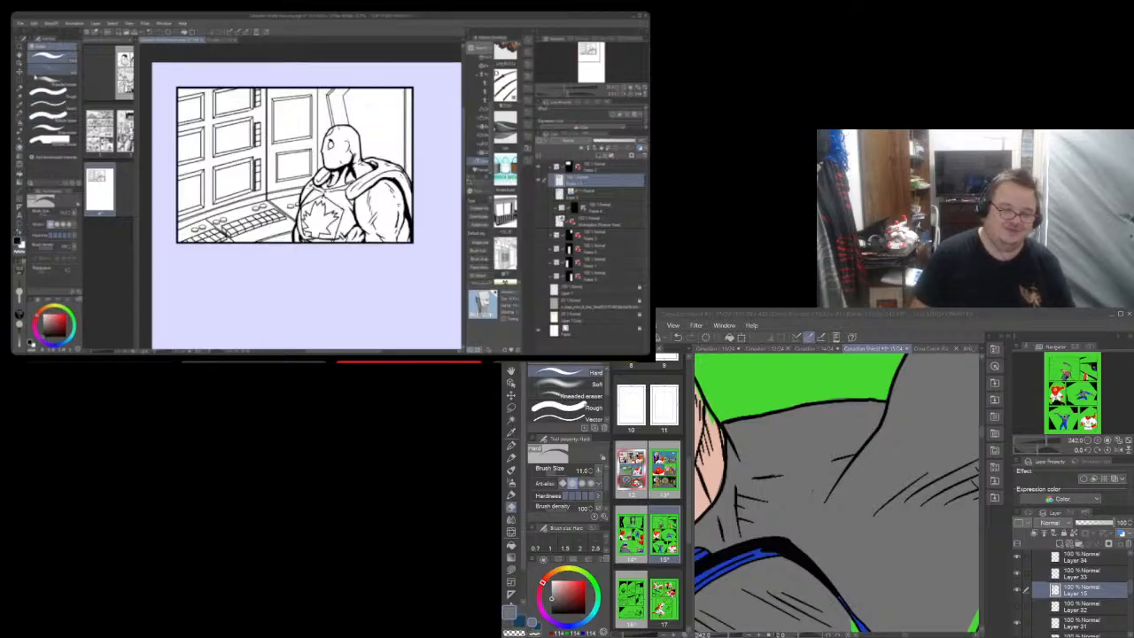
left_click(19, 90)
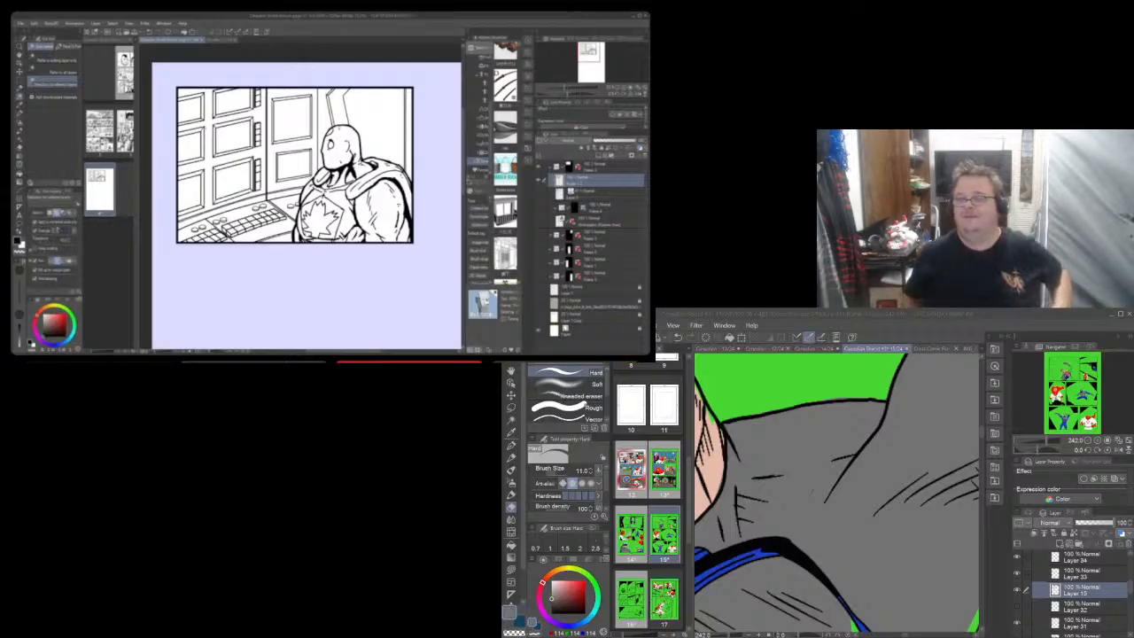
left_click(192, 106)
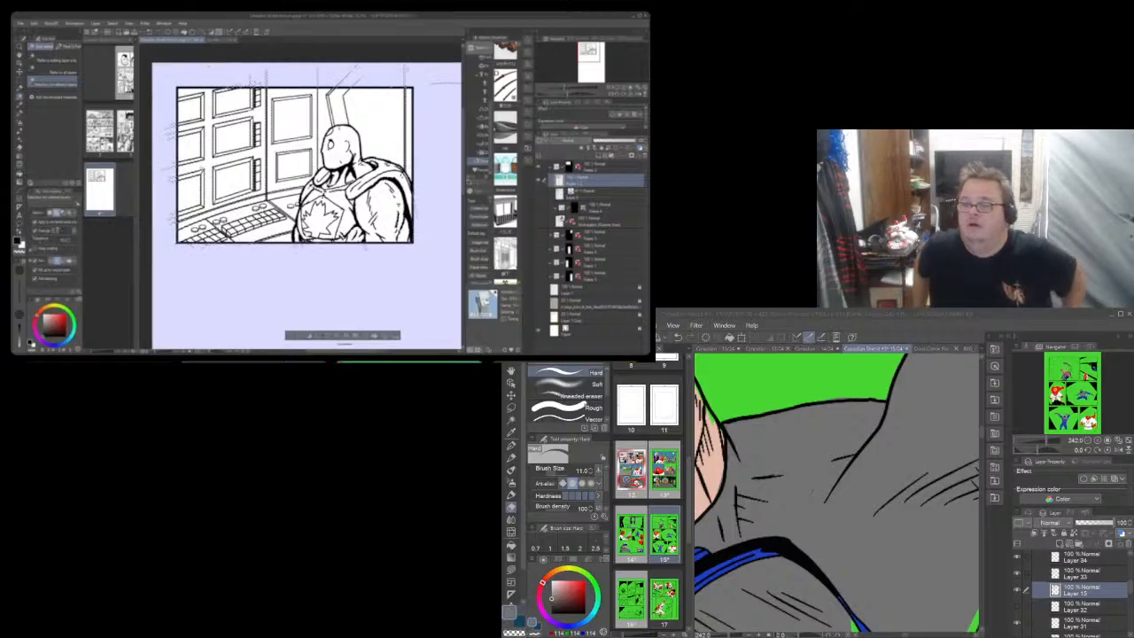
key("ctrl+d")
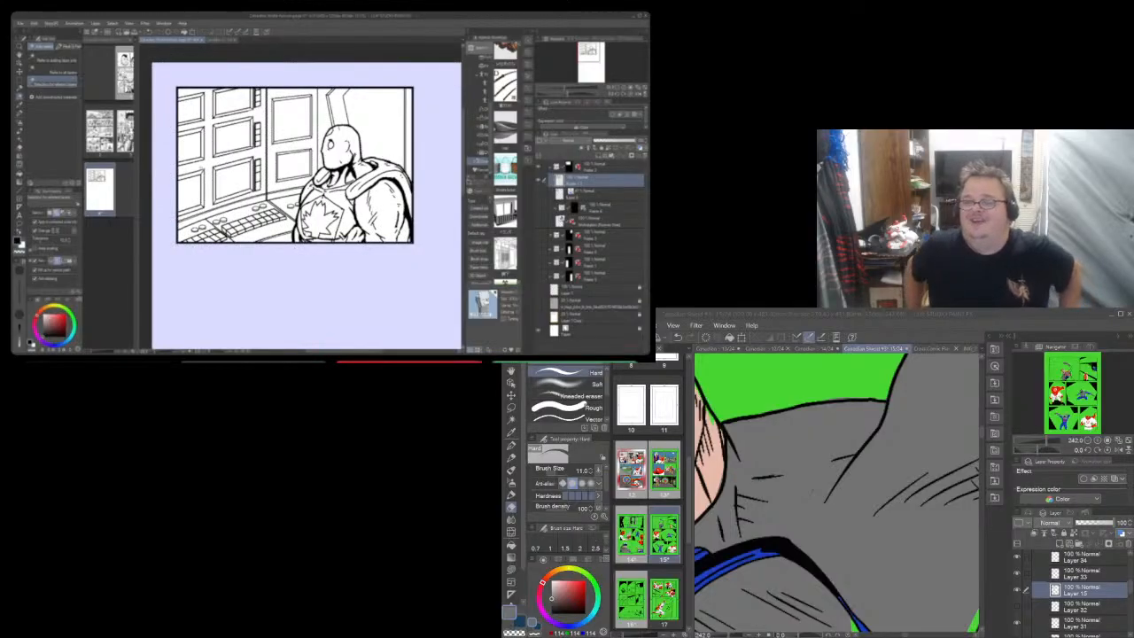
Choose the Gradient tool's foreground-to-transparent preset after trying other presets for the control-room panel
left_click(624, 89)
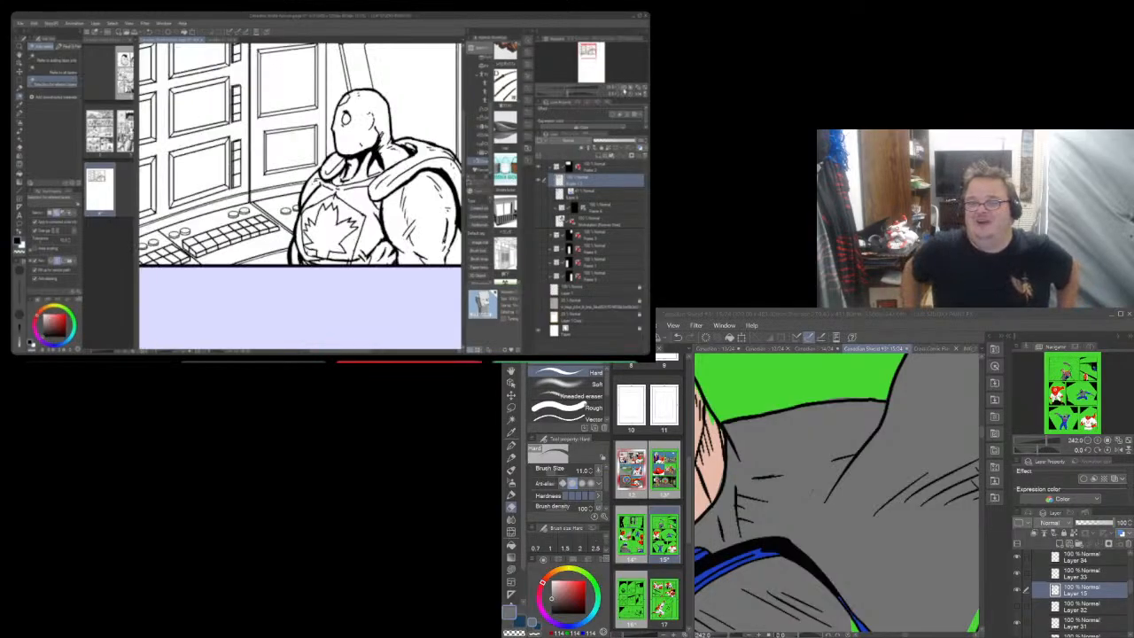
left_click_drag(590, 51, 585, 47)
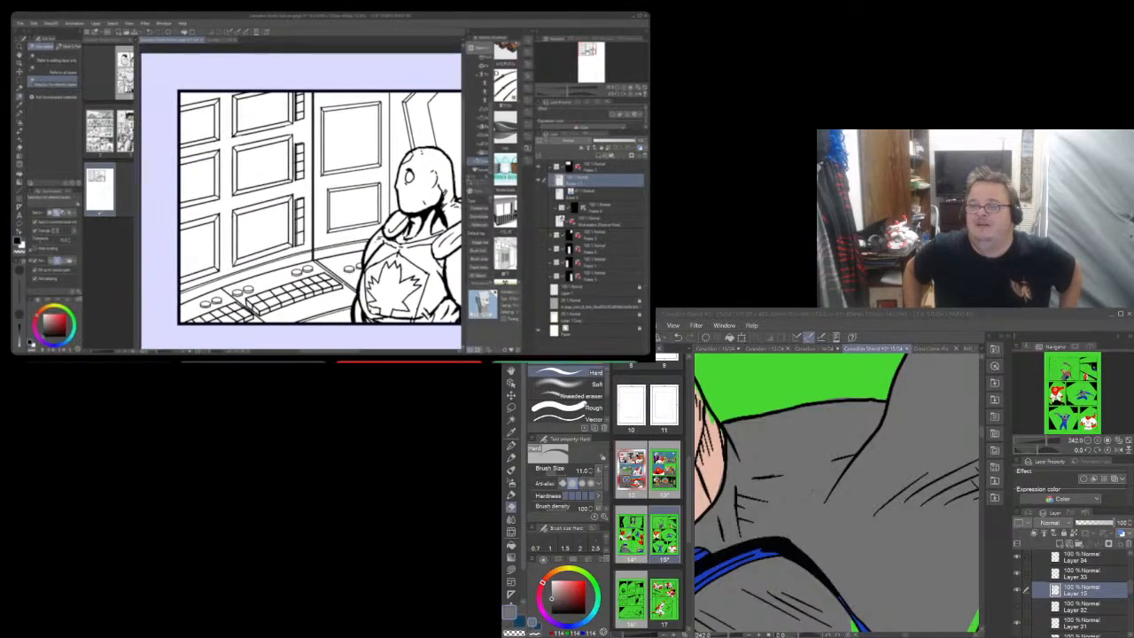
left_click(20, 180)
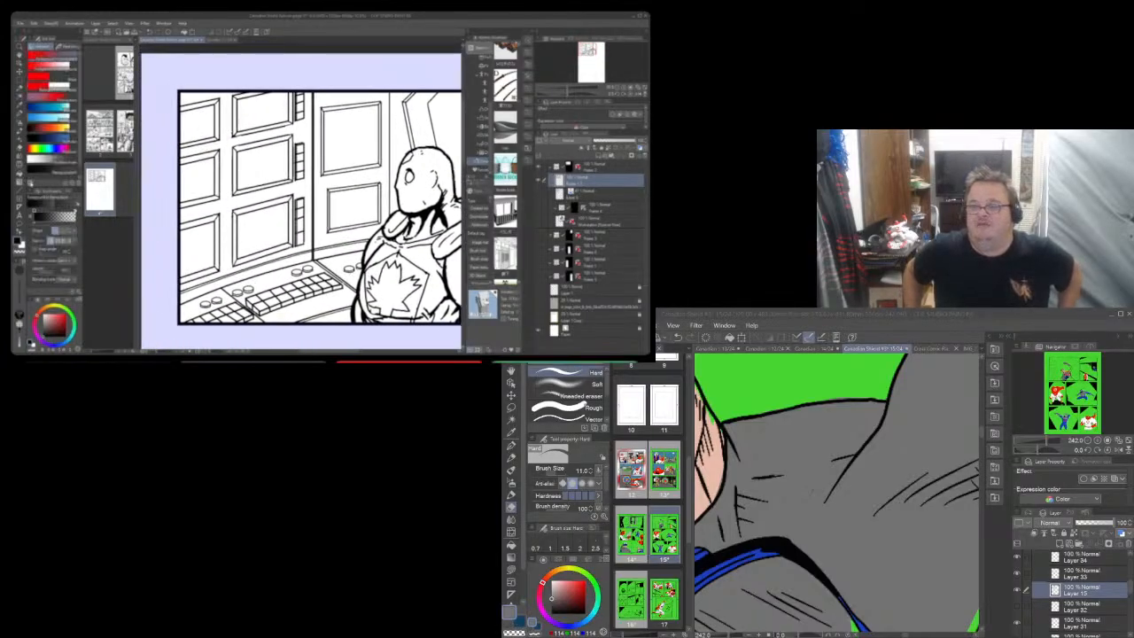
left_click(53, 162)
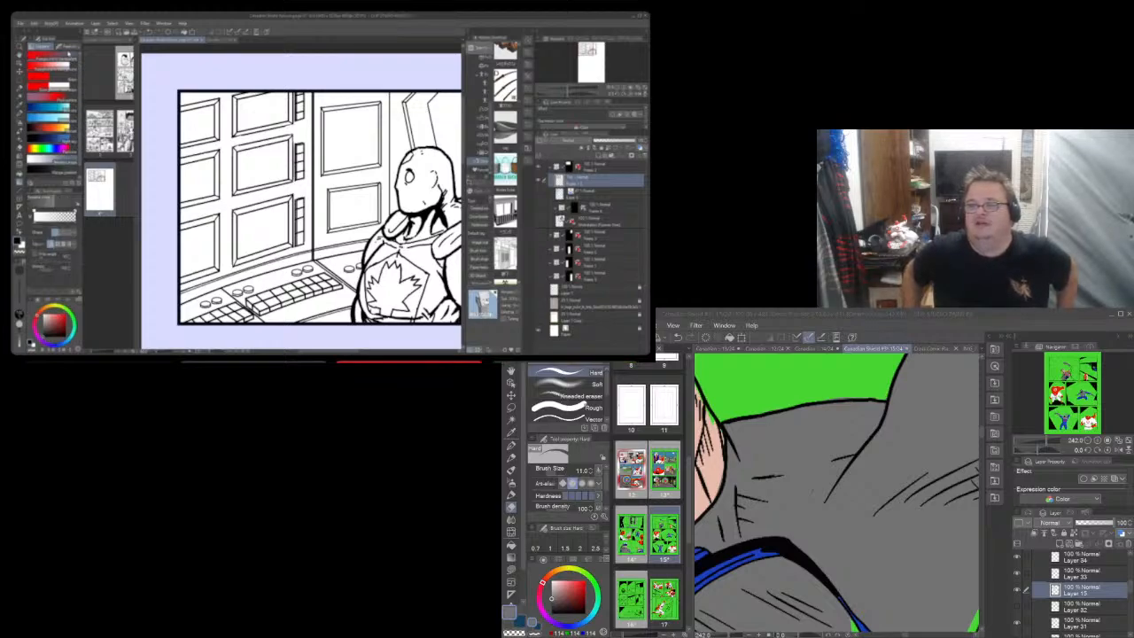
mouse_move(81, 80)
left_mouse_down()
mouse_move(80, 92)
mouse_move(80, 64)
left_mouse_up()
left_click(67, 57)
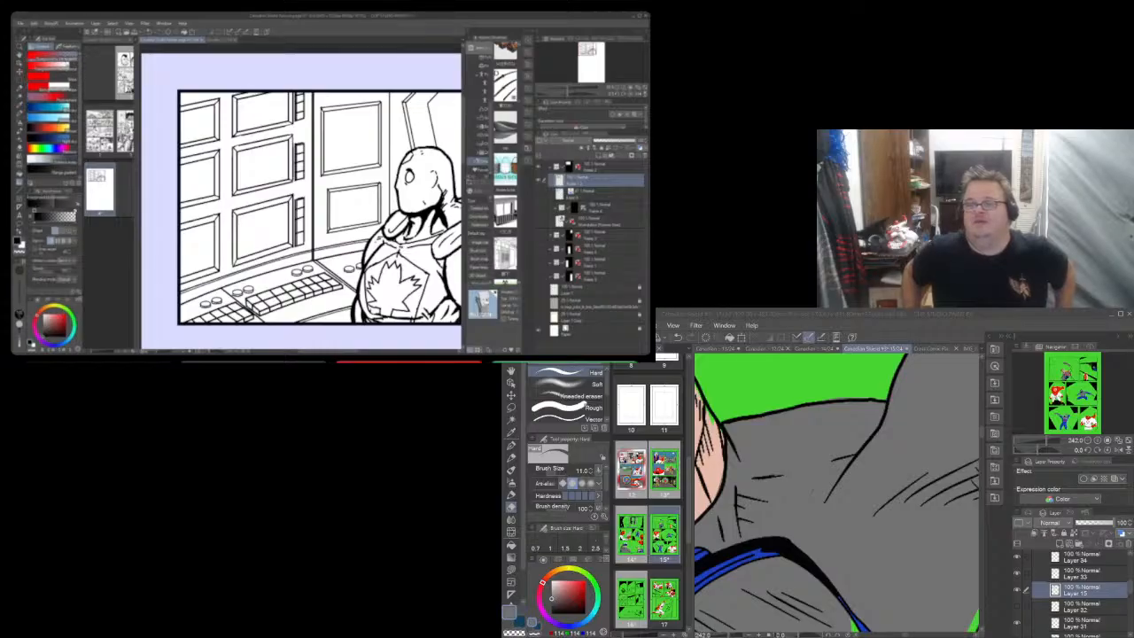
left_click(66, 67)
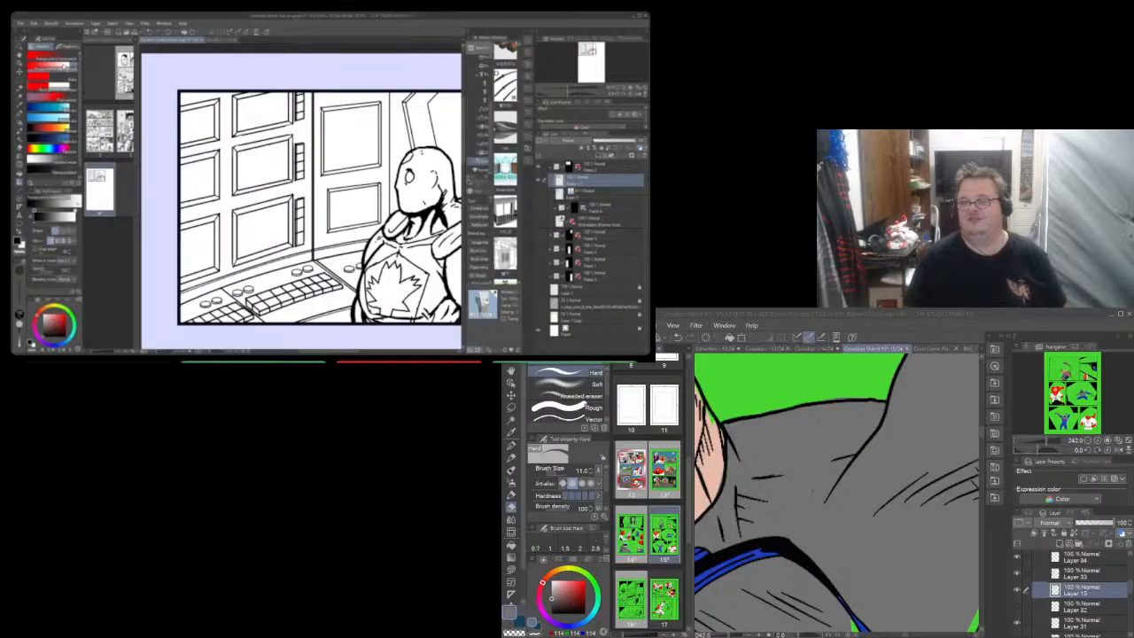
left_click(69, 58)
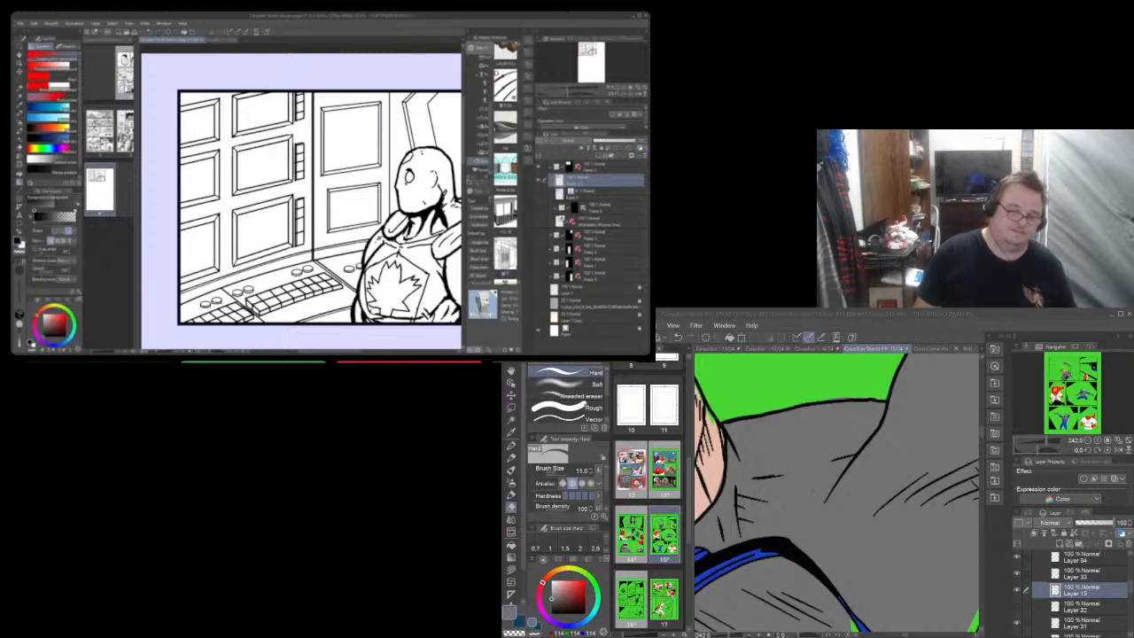
Select the interior of the centre monitor screen behind the hero with Auto select
left_click(20, 96)
left_click(263, 153)
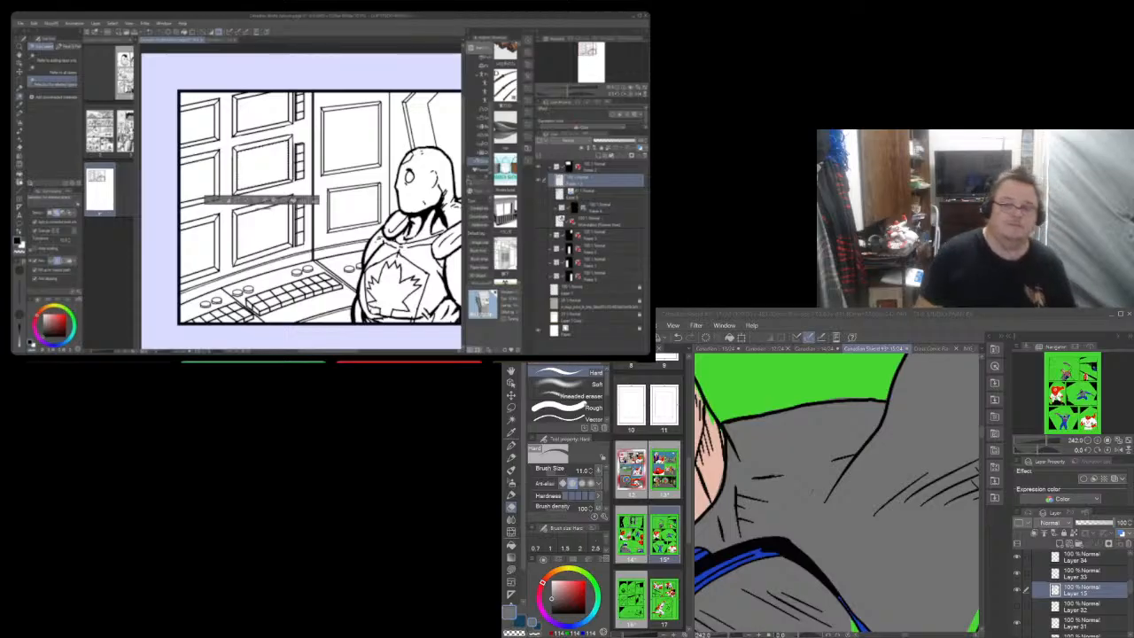
Try radial black-to-transparent gradients inside the selected monitor screen, undoing each attempt
key("g")
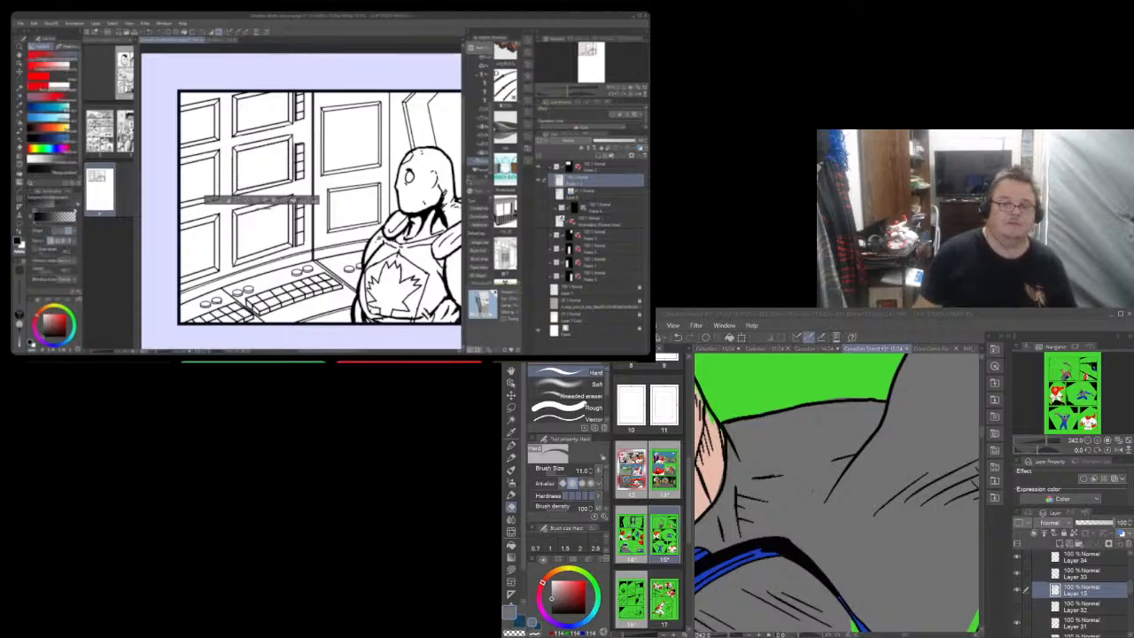
left_click(263, 162)
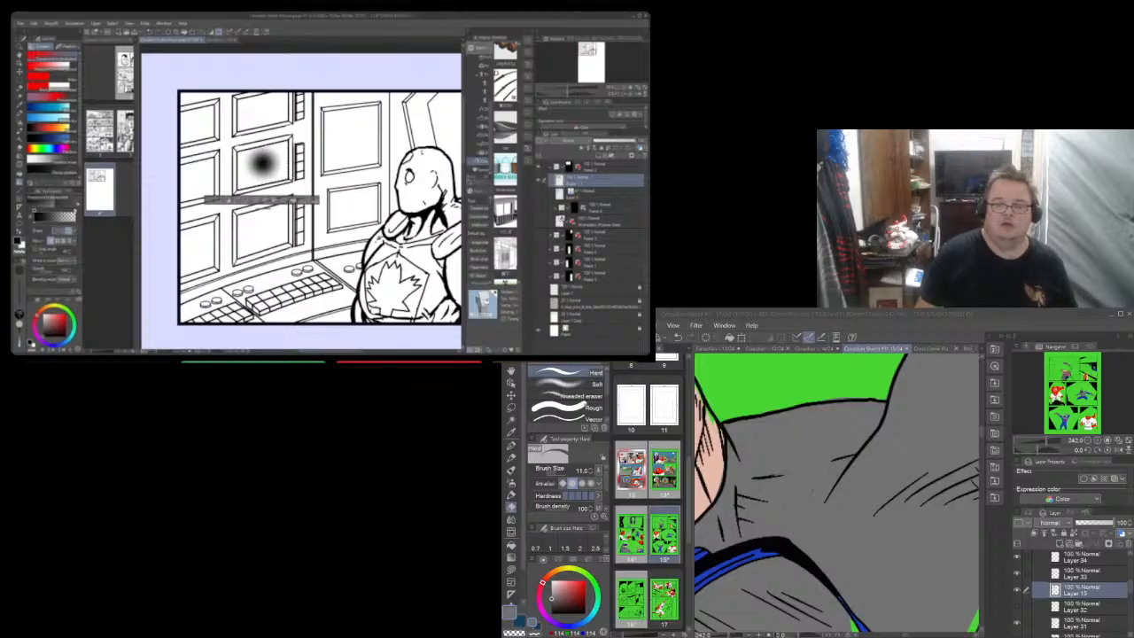
key("ctrl+z")
key("x")
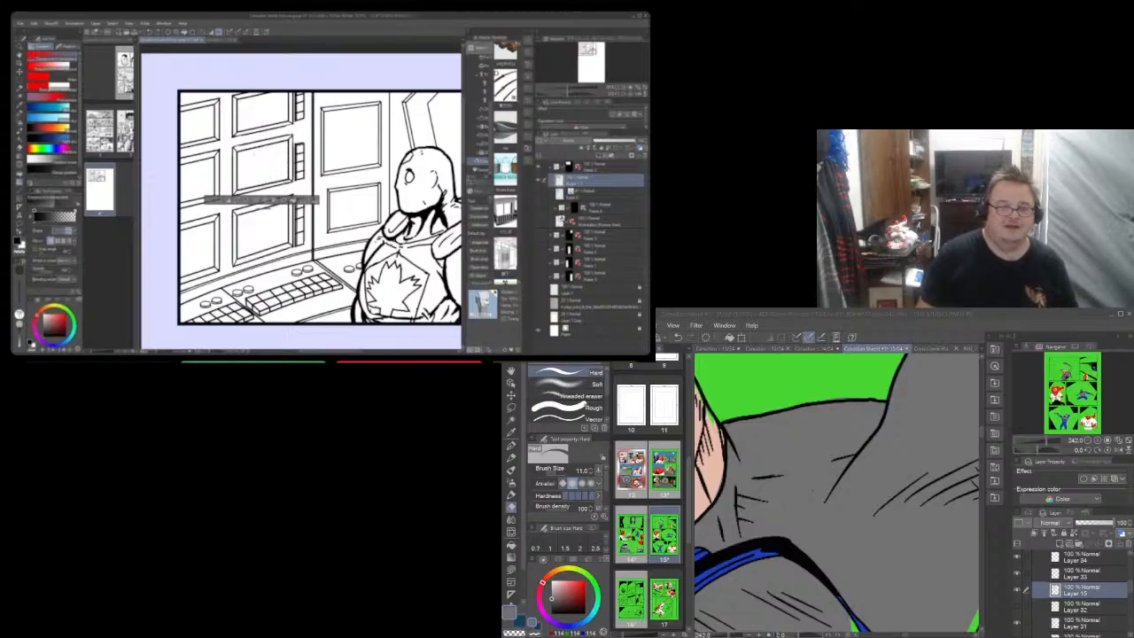
left_click(263, 165)
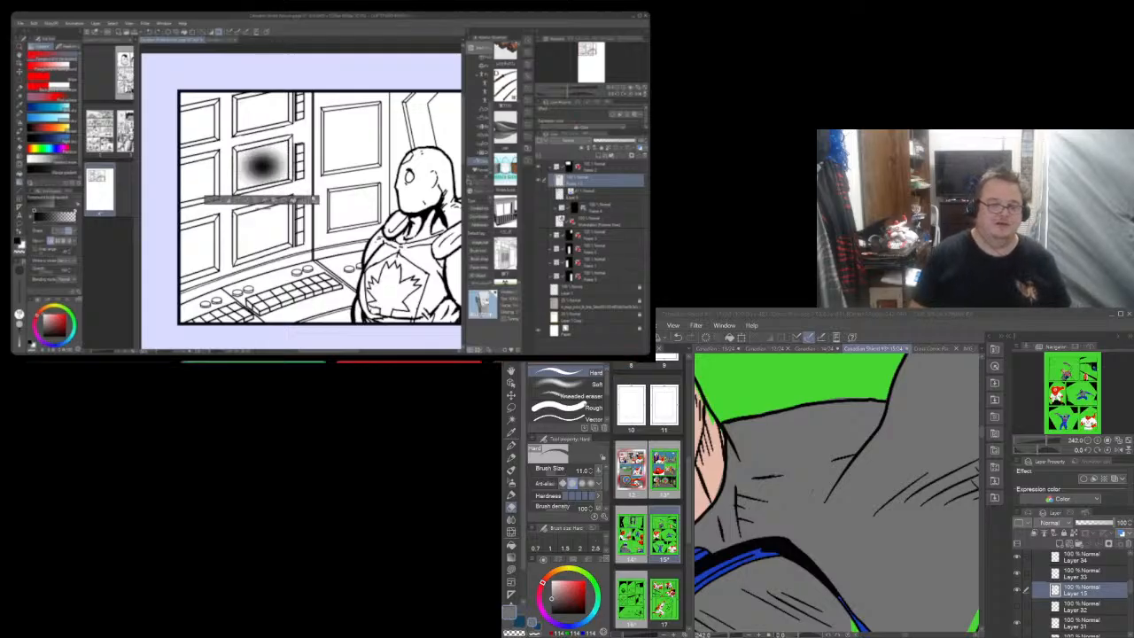
key("ctrl+z")
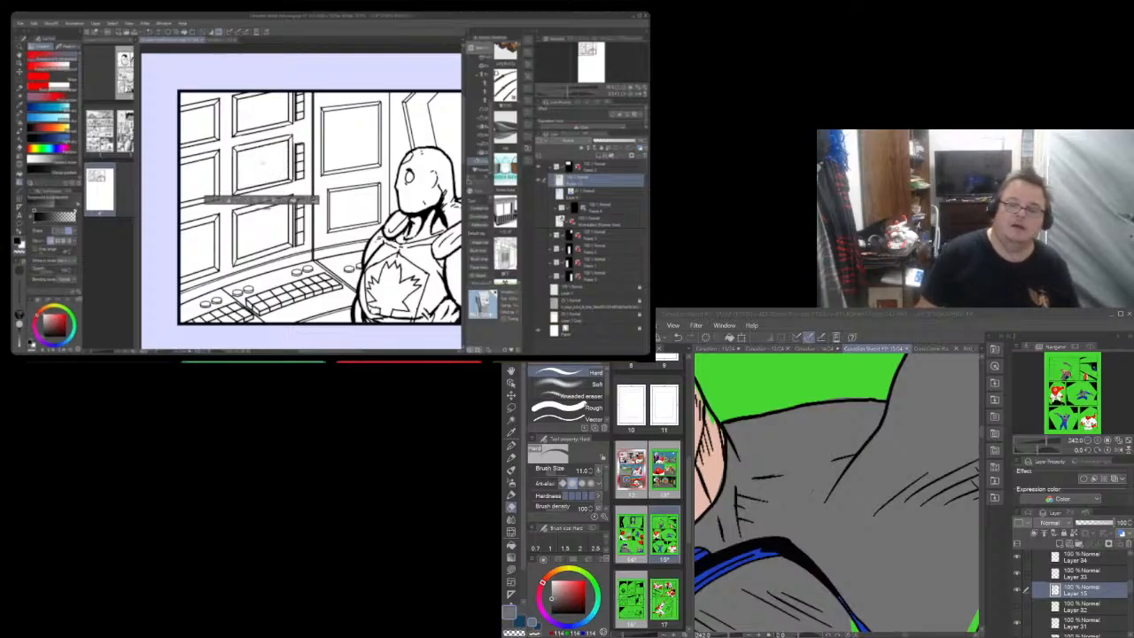
left_click(262, 164)
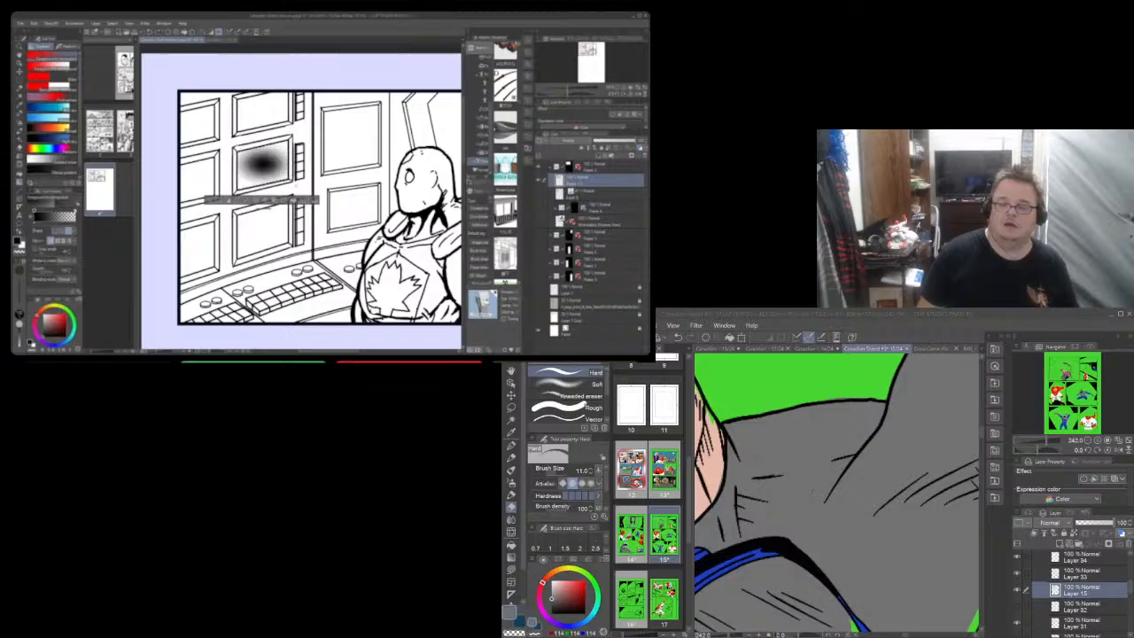
key("ctrl+z")
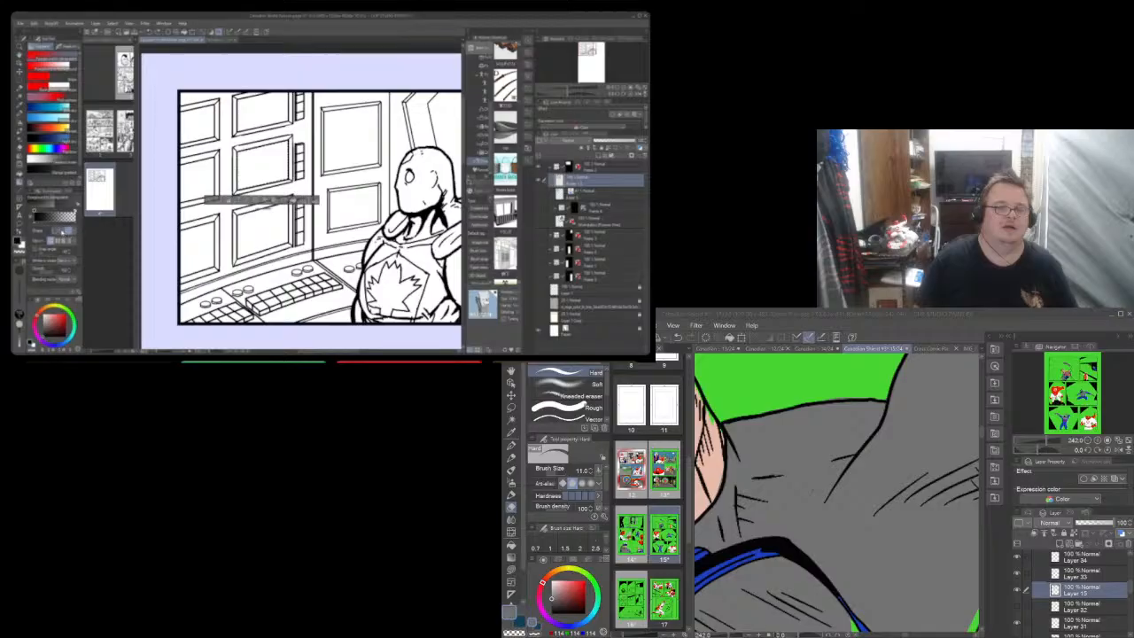
left_click(257, 163)
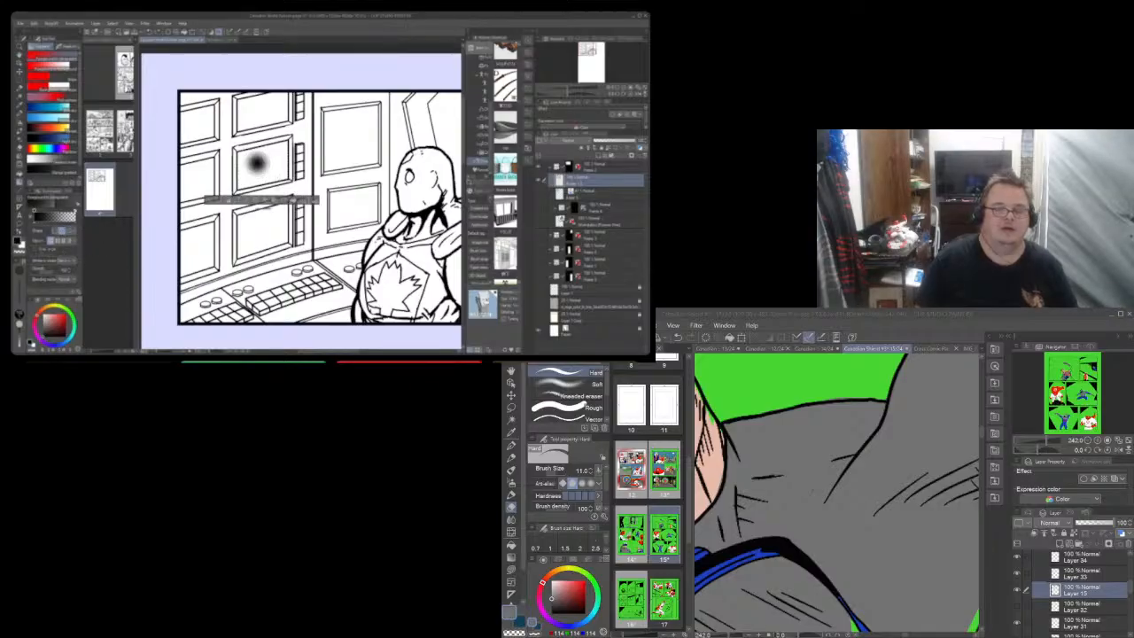
key("ctrl+z")
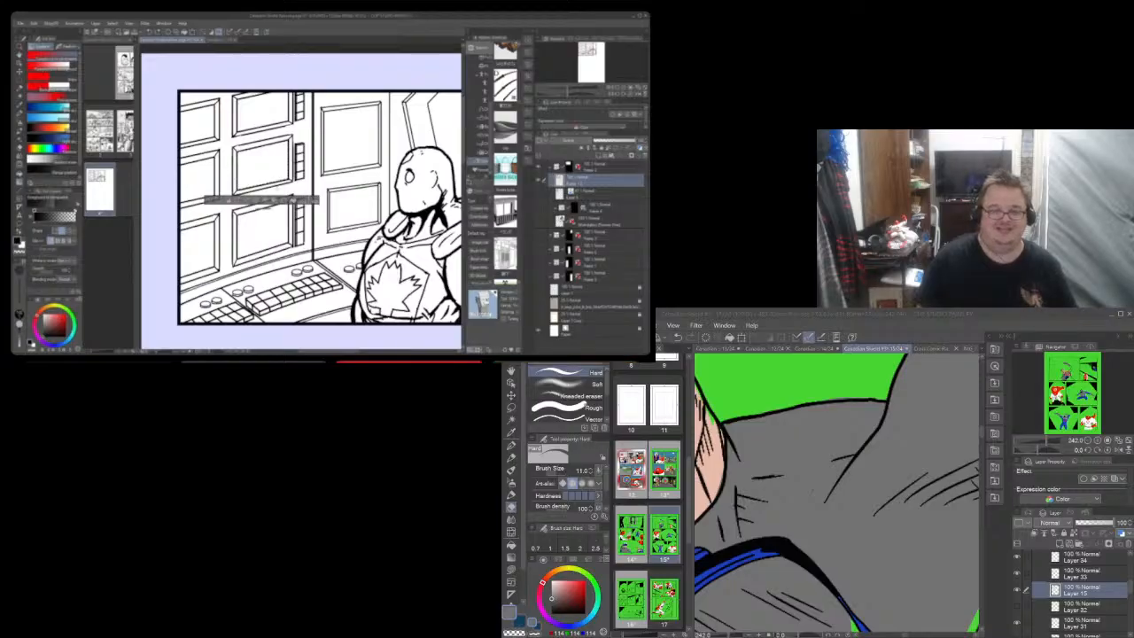
left_click(53, 160)
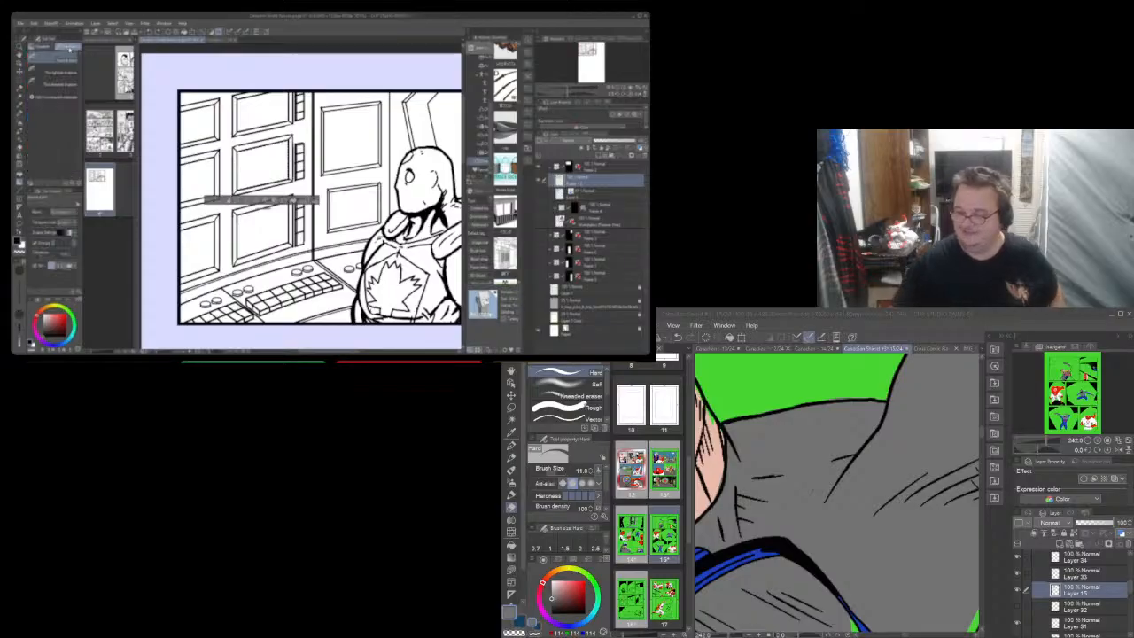
Back on the colour page, fill the green gaps by the gripping fingertips and around the mask's lower round filter in grey with Lasso fill
scroll(982, 438, "down", 3)
scroll(982, 439, "down", 3)
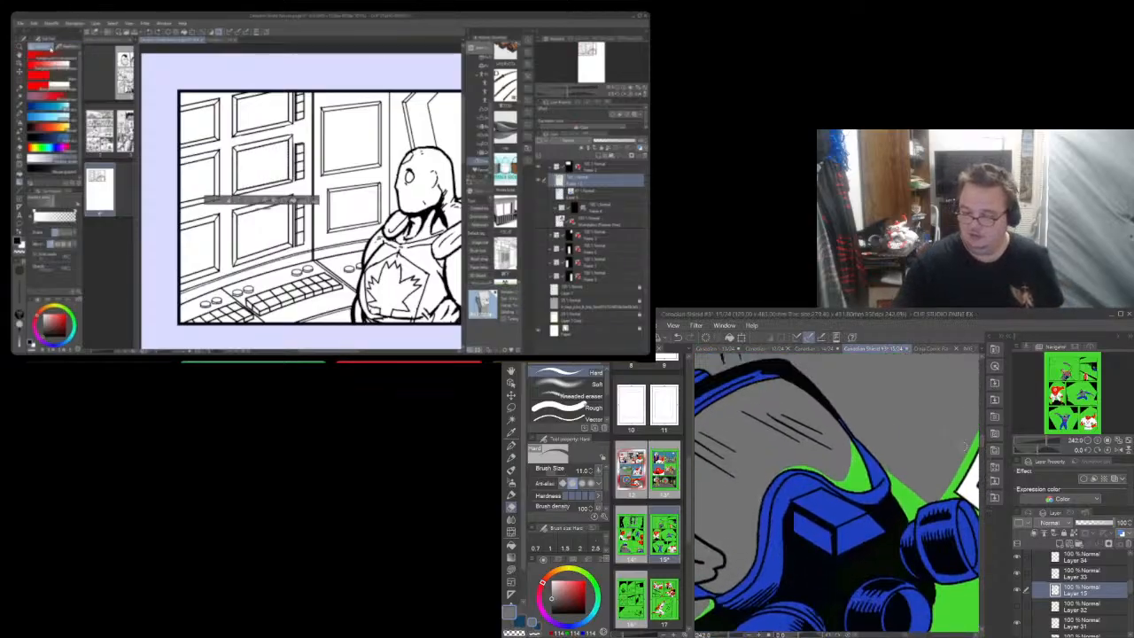
scroll(906, 632, "left", 5)
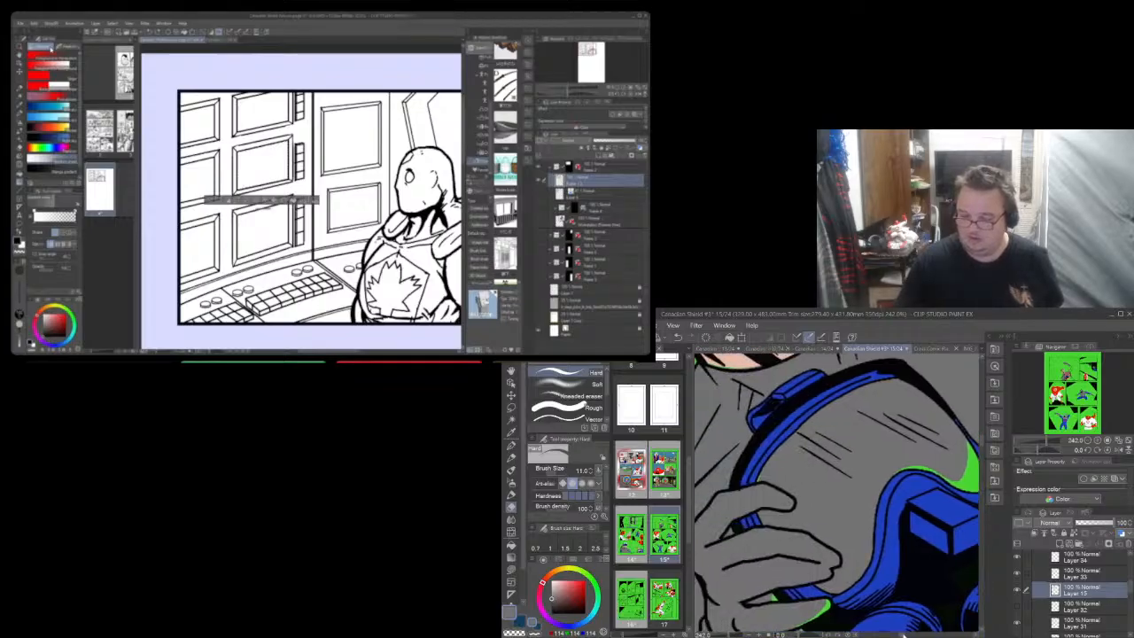
scroll(982, 446, "down", 3)
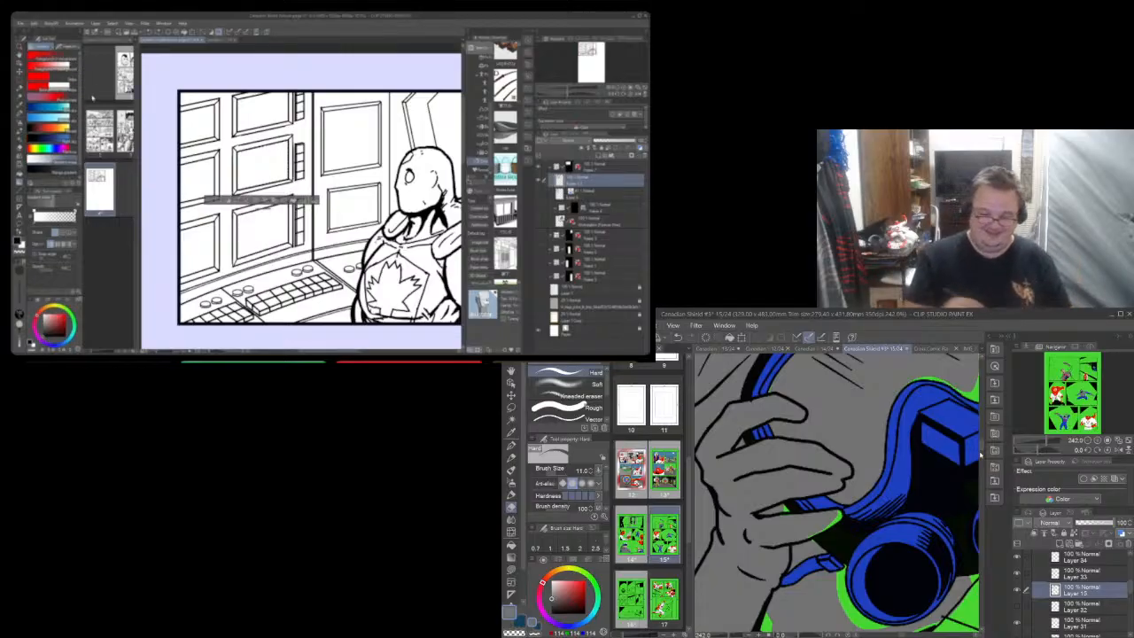
key("u")
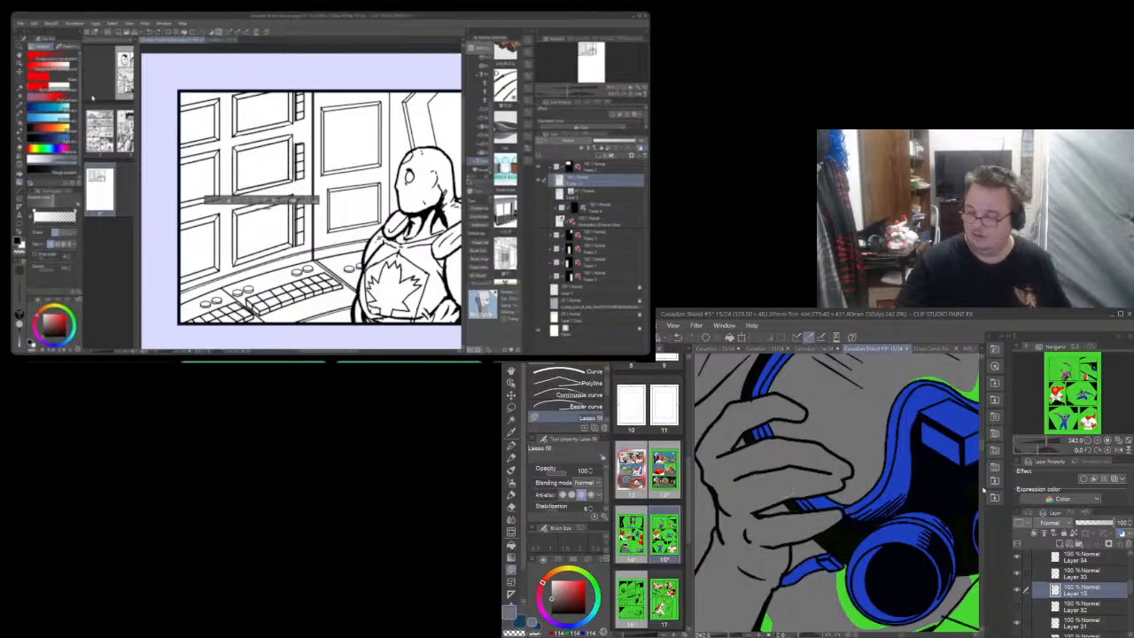
scroll(981, 450, "down", 3)
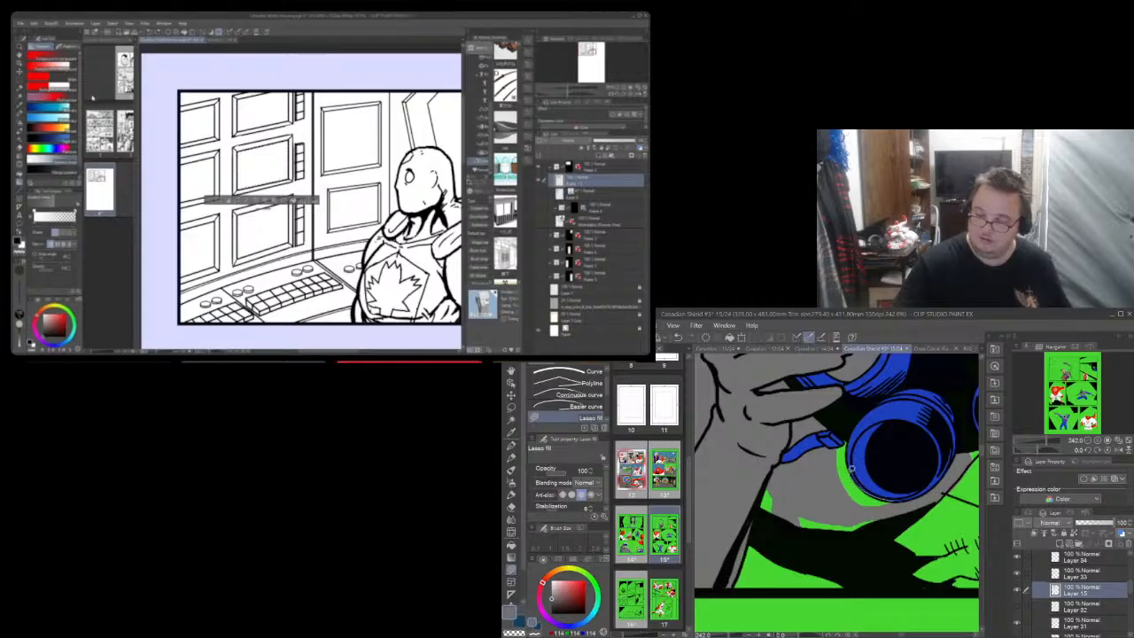
mouse_move(840, 441)
left_mouse_down()
mouse_move(836, 498)
mouse_move(904, 512)
mouse_move(856, 533)
mouse_move(883, 515)
mouse_move(795, 508)
mouse_move(854, 532)
mouse_move(826, 535)
mouse_move(814, 520)
mouse_move(761, 510)
mouse_move(768, 484)
mouse_move(797, 511)
left_mouse_up()
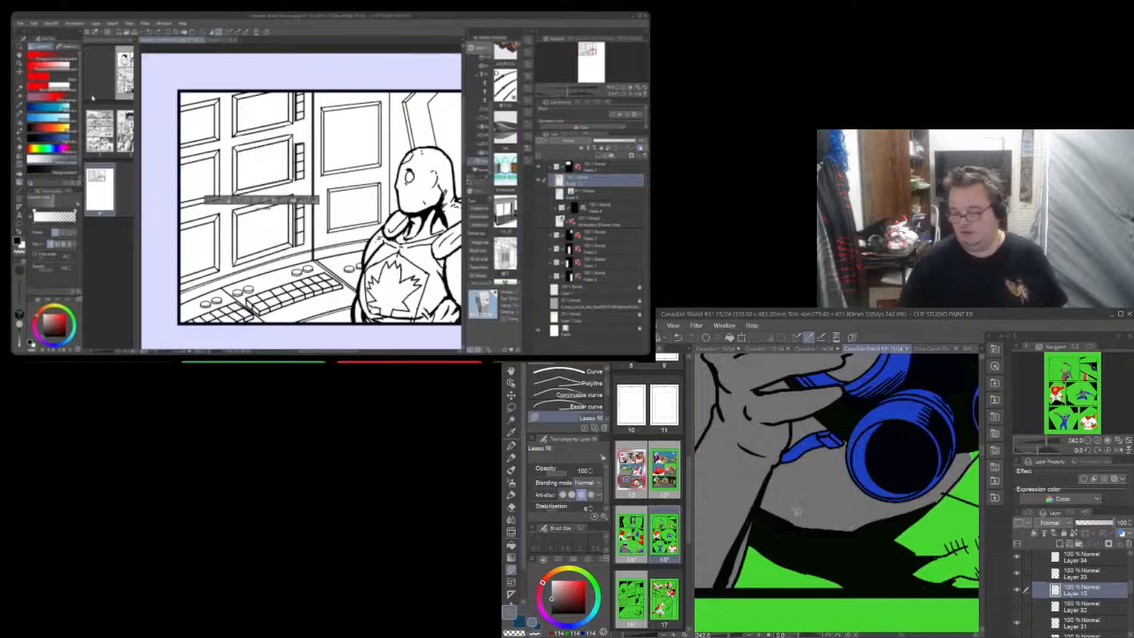
Fill the leftover green gaps along the mask's upper edge in grey with Lasso fill
left_click_drag(906, 633, 914, 633)
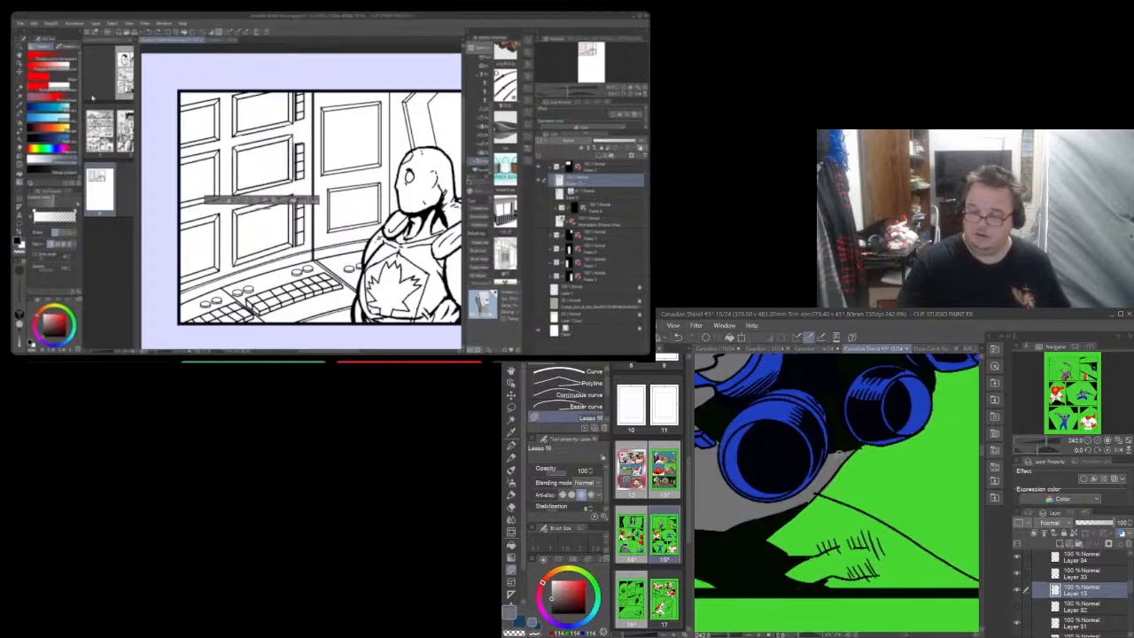
left_click_drag(982, 452, 983, 444)
mouse_move(808, 458)
left_mouse_down()
mouse_move(785, 452)
mouse_move(826, 452)
mouse_move(860, 472)
mouse_move(873, 456)
mouse_move(842, 410)
left_mouse_up()
mouse_move(834, 451)
left_mouse_down()
mouse_move(858, 468)
mouse_move(872, 448)
left_mouse_up()
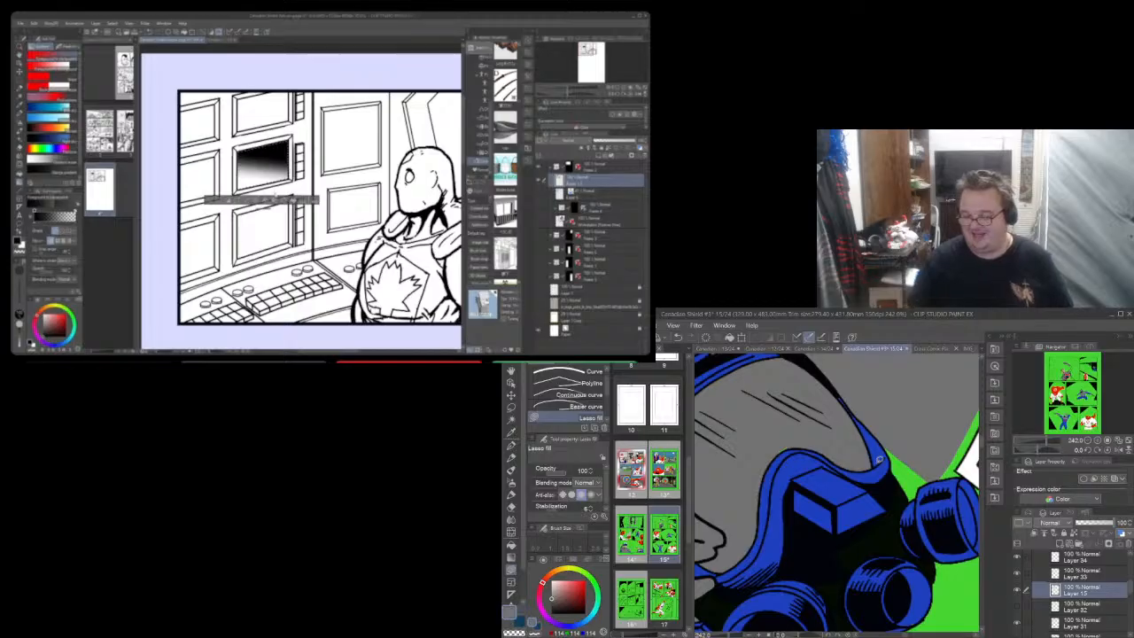
Fill the green gaps between the mask and round filter and beside the ACE JANITOR patch in grey
left_click_drag(903, 634, 910, 635)
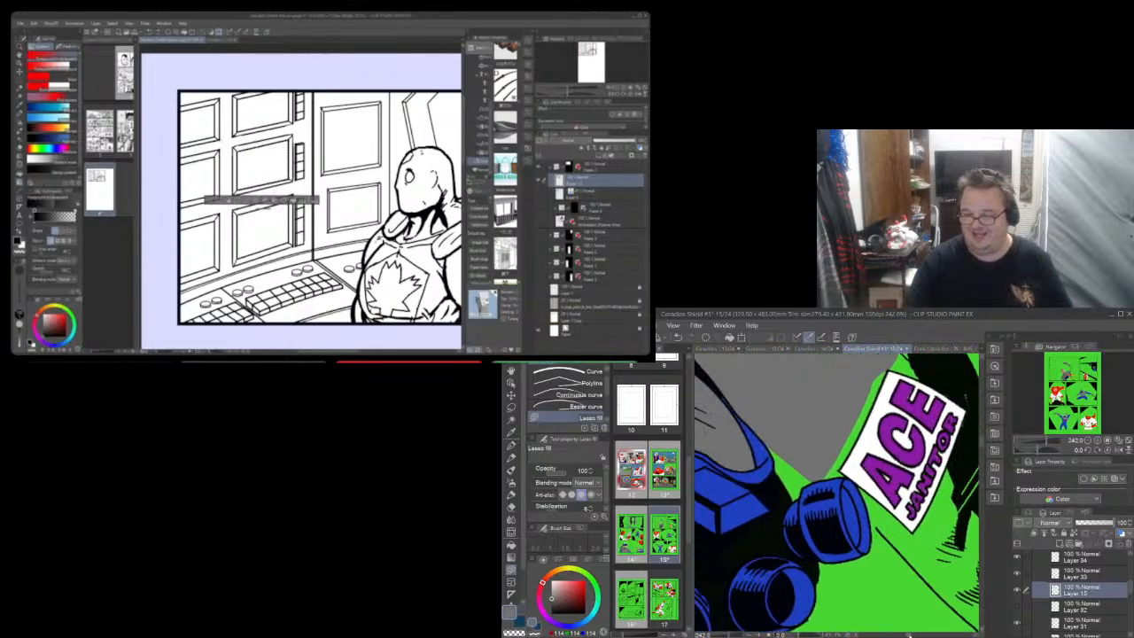
scroll(982, 440, "up", 5)
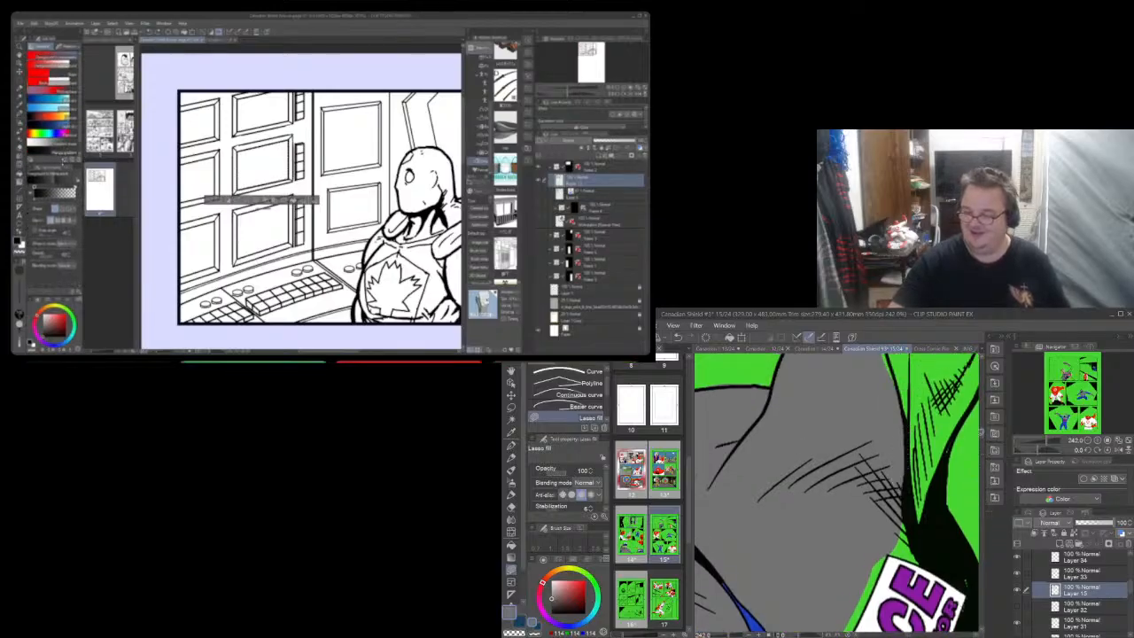
scroll(982, 434, "down", 4)
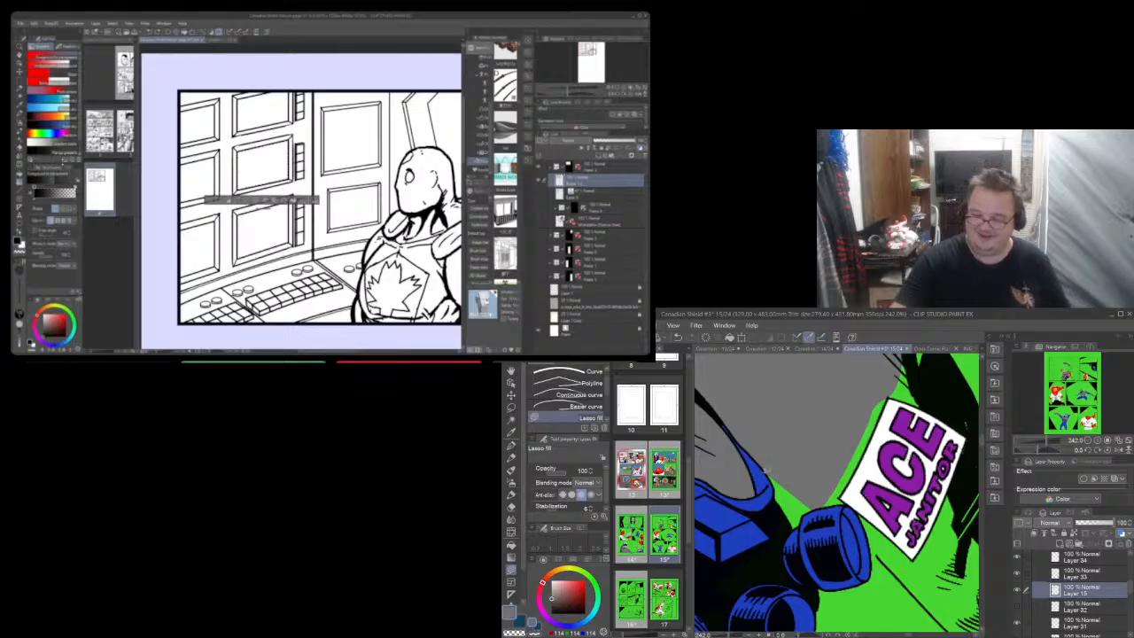
mouse_move(785, 526)
left_mouse_down()
mouse_move(802, 527)
mouse_move(831, 478)
left_mouse_up()
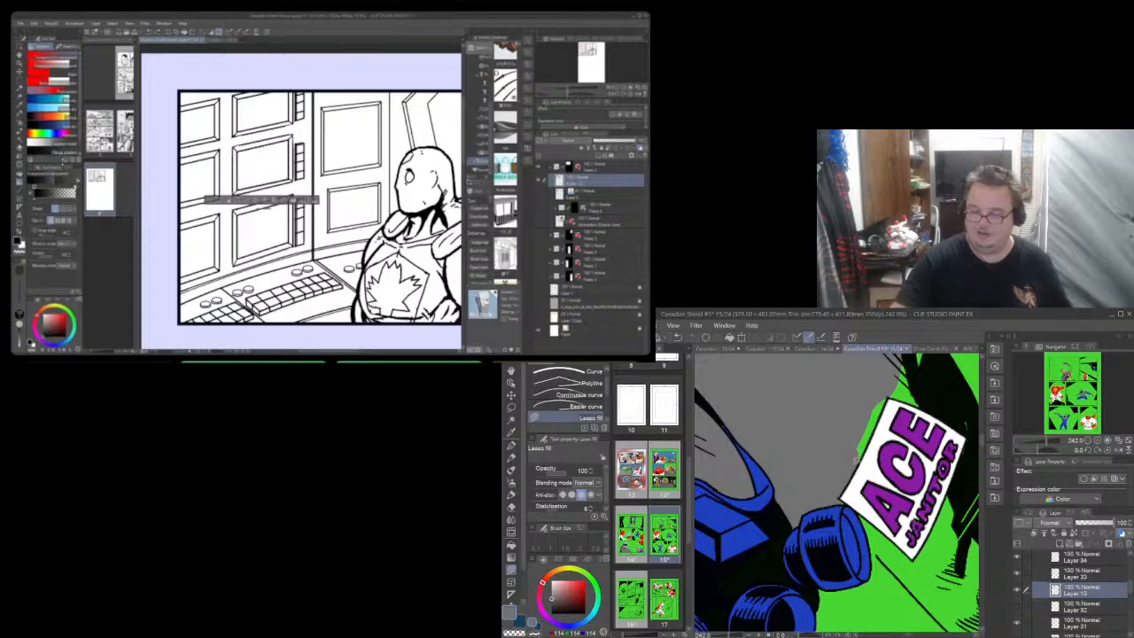
mouse_move(890, 399)
left_mouse_down()
mouse_move(893, 390)
mouse_move(856, 467)
left_mouse_up()
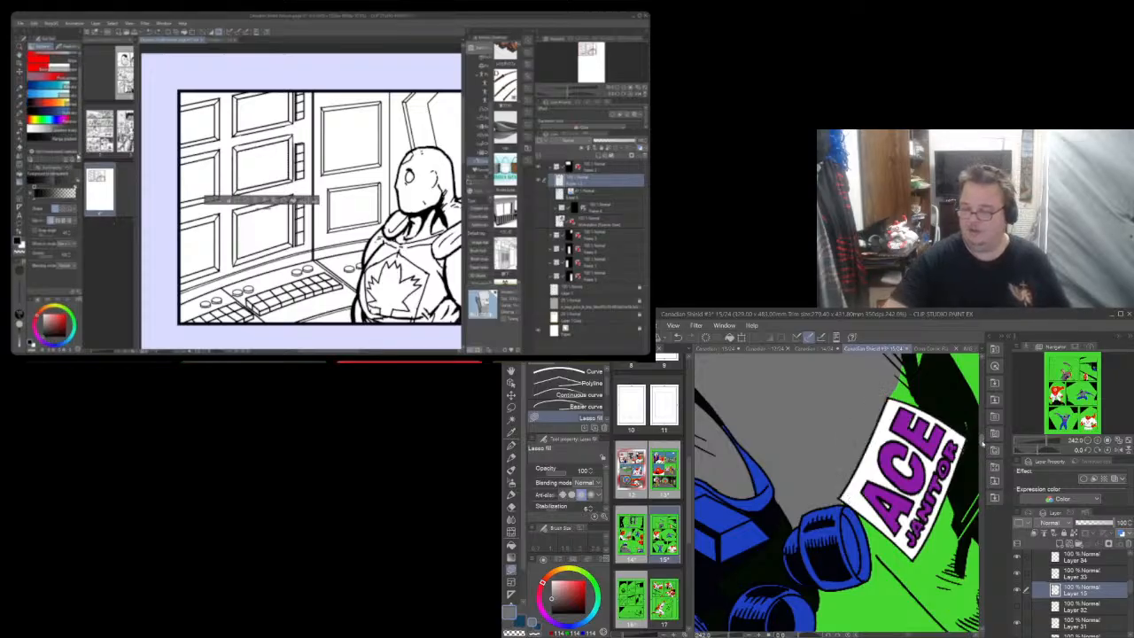
Fill the green sliver along the inner edge of the grey shoulder area, below the raised arm, in grey
scroll(984, 436, "up", 5)
scroll(984, 436, "up", 6)
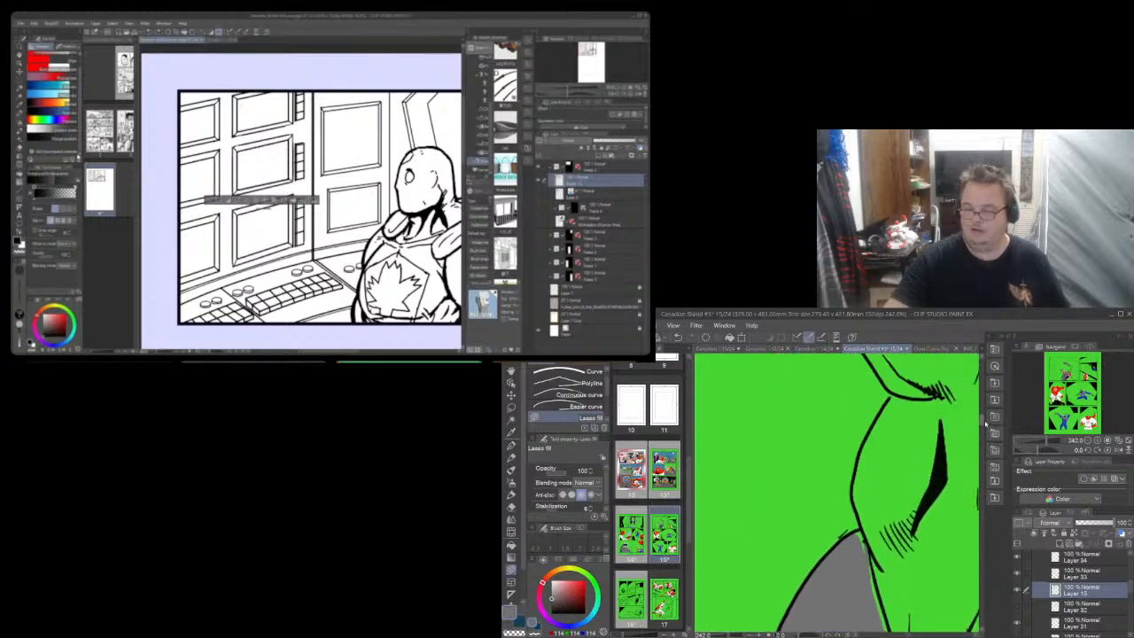
scroll(986, 413, "up", 8)
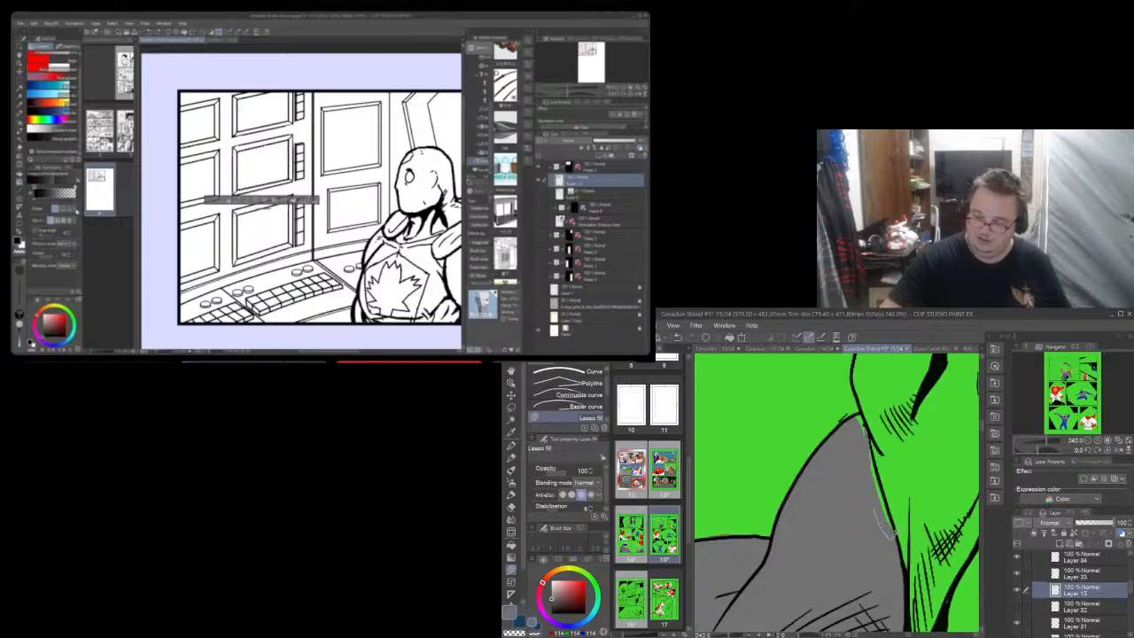
mouse_move(886, 503)
left_mouse_down()
mouse_move(862, 413)
mouse_move(847, 433)
left_mouse_up()
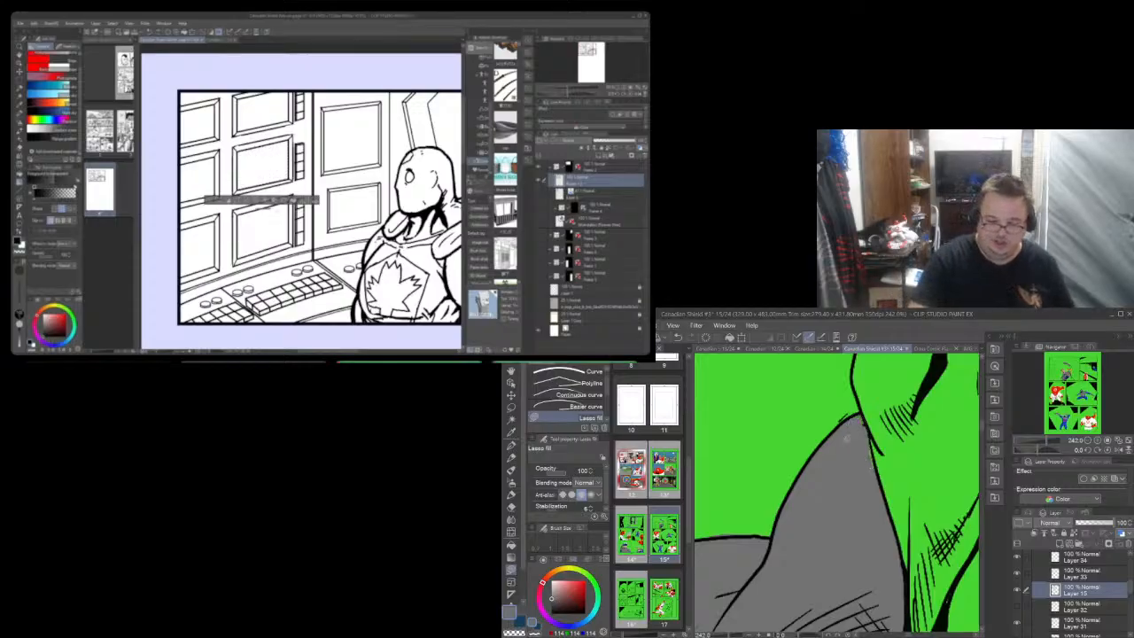
Fill the green gaps along the cuff of the raised glove in grey with Lasso fill
left_click(510, 506)
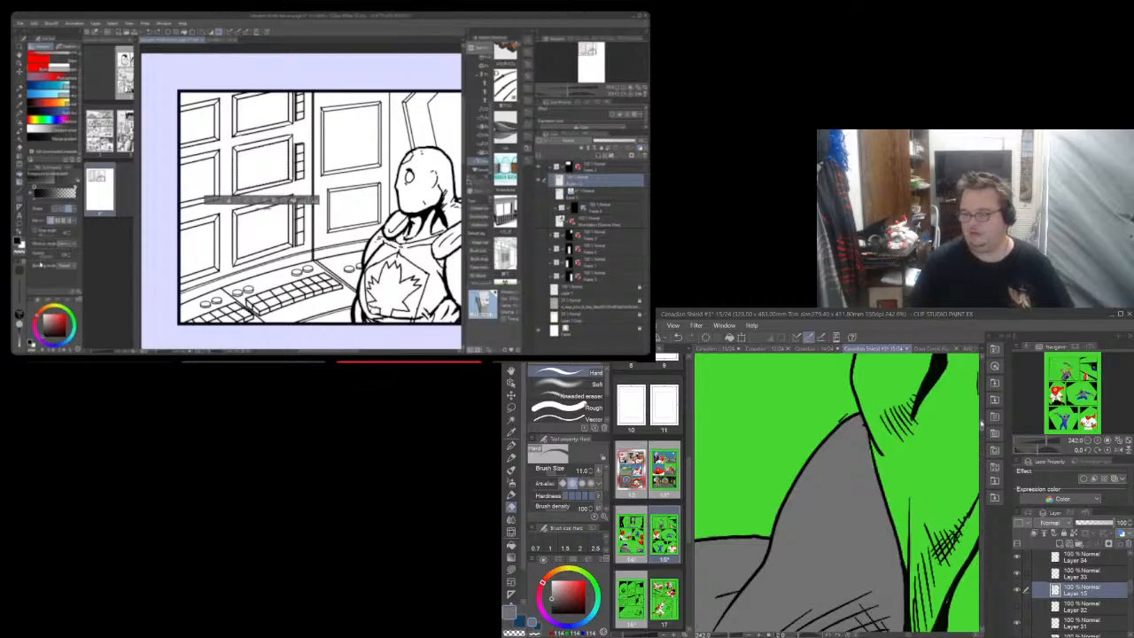
left_click_drag(982, 422, 983, 406)
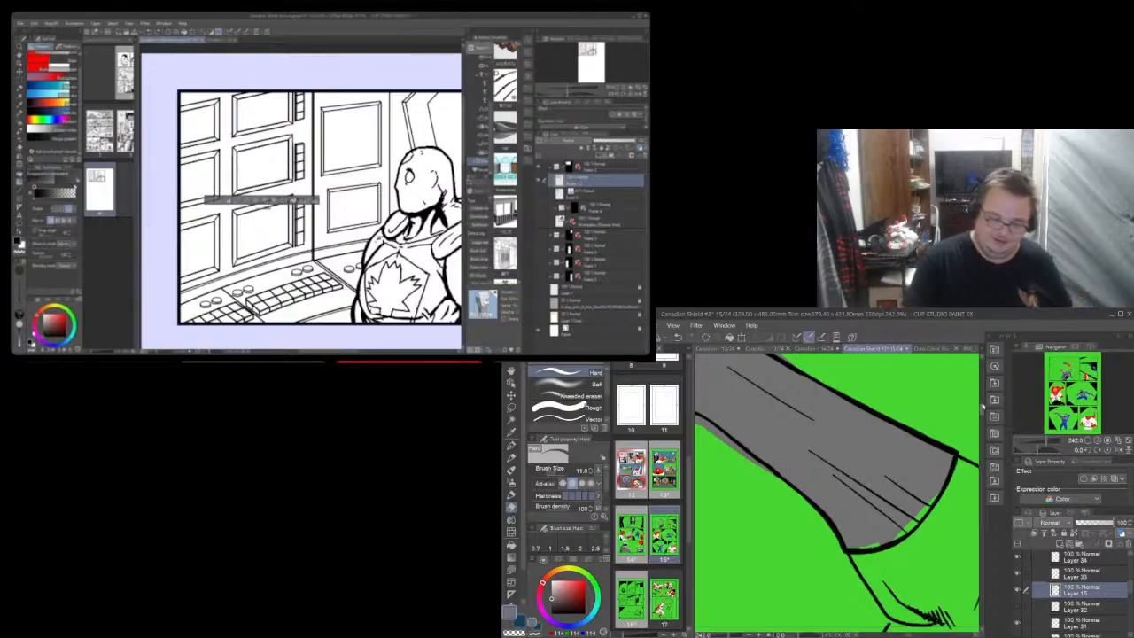
left_click(512, 569)
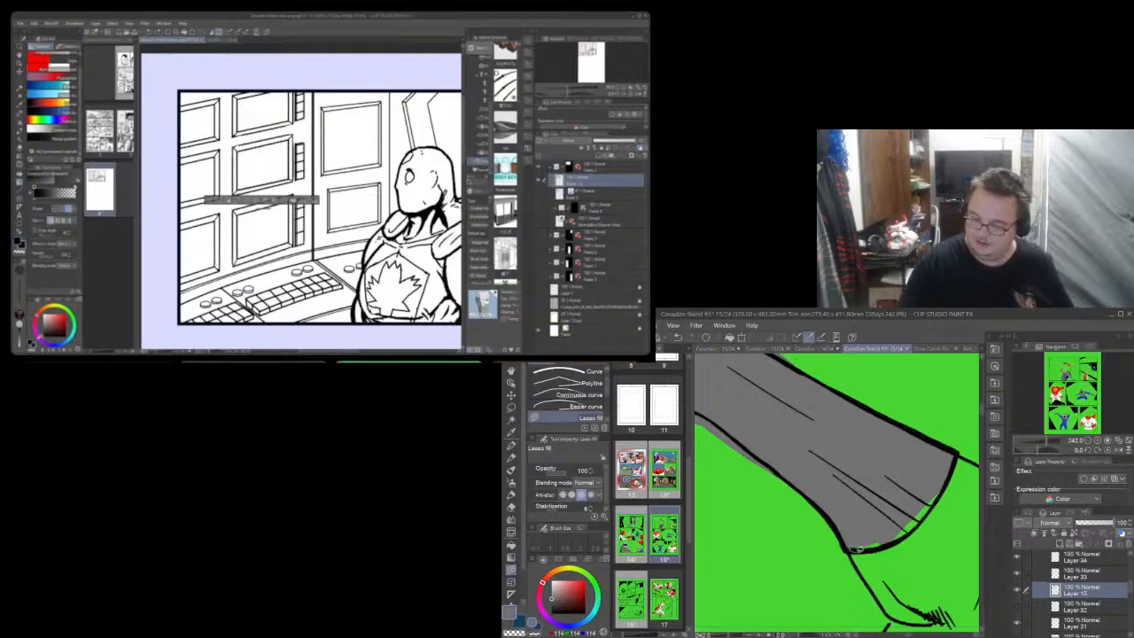
mouse_move(859, 548)
left_mouse_down()
mouse_move(909, 534)
mouse_move(872, 510)
mouse_move(853, 537)
left_mouse_up()
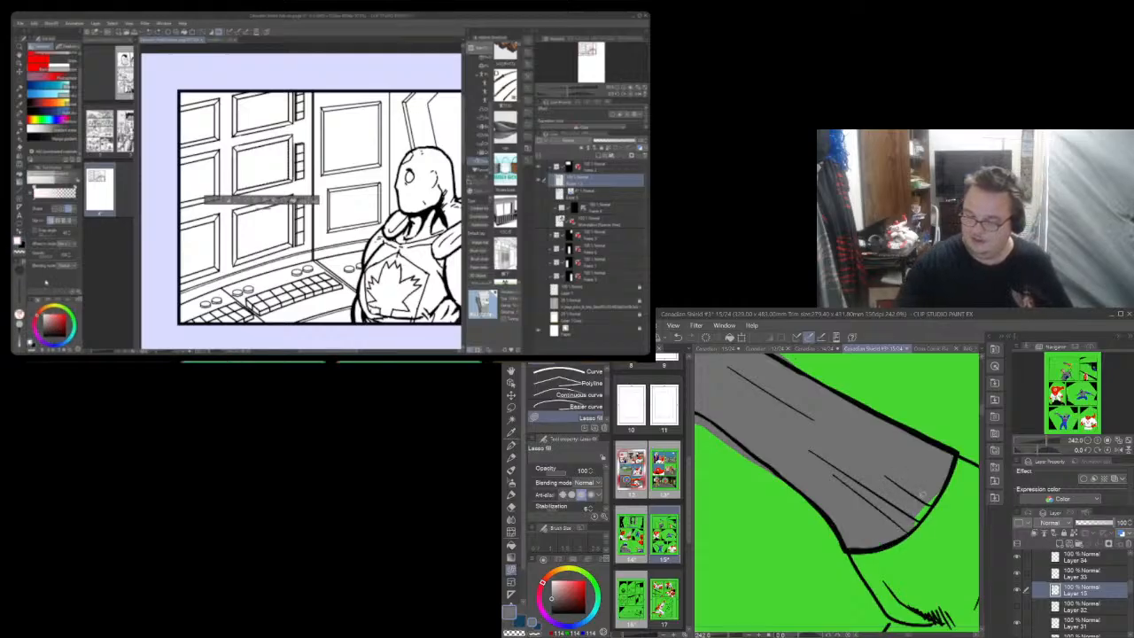
mouse_move(915, 518)
left_mouse_down()
mouse_move(907, 524)
mouse_move(926, 519)
mouse_move(941, 473)
left_mouse_up()
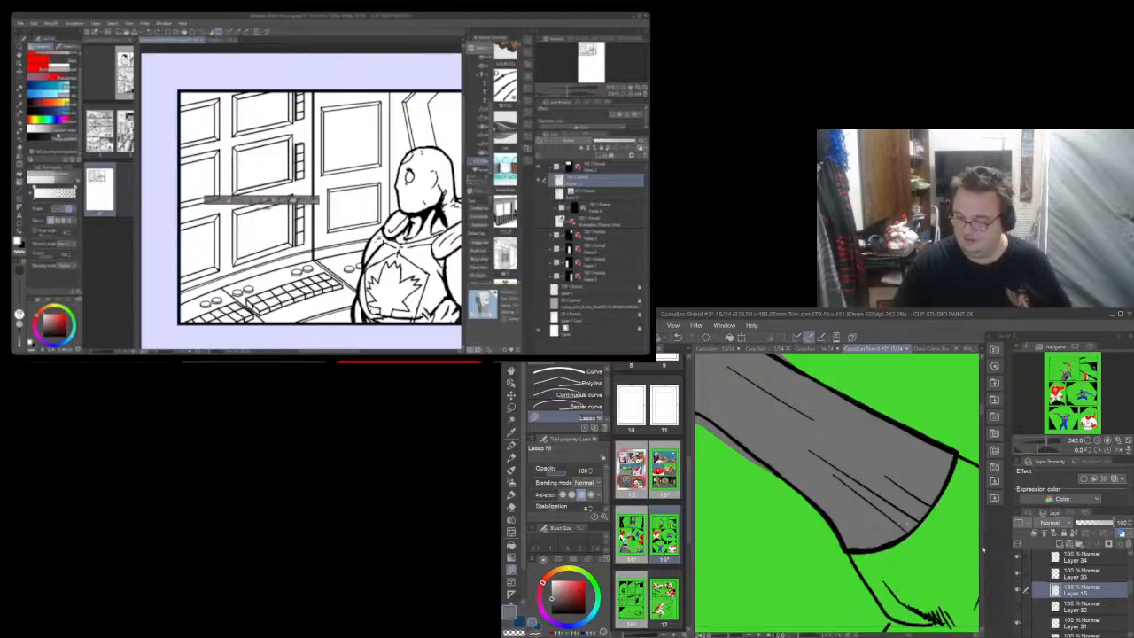
Erase the grey overspill along the raised forearm's underside and below the thumb with the Hard eraser
left_click_drag(982, 410, 981, 436)
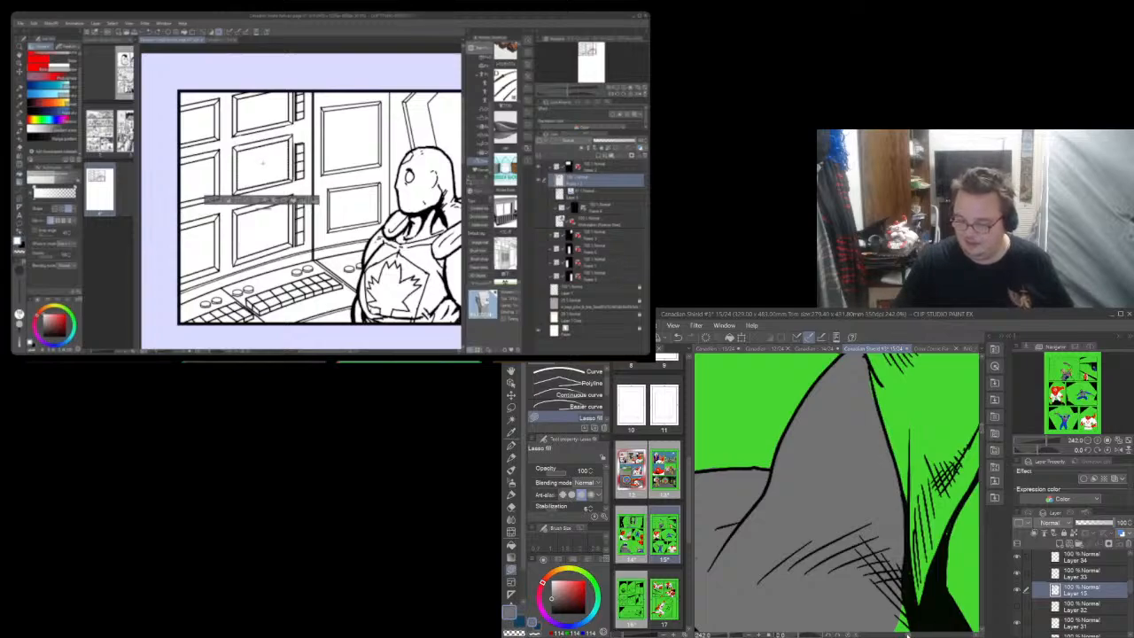
left_click_drag(907, 635, 902, 635)
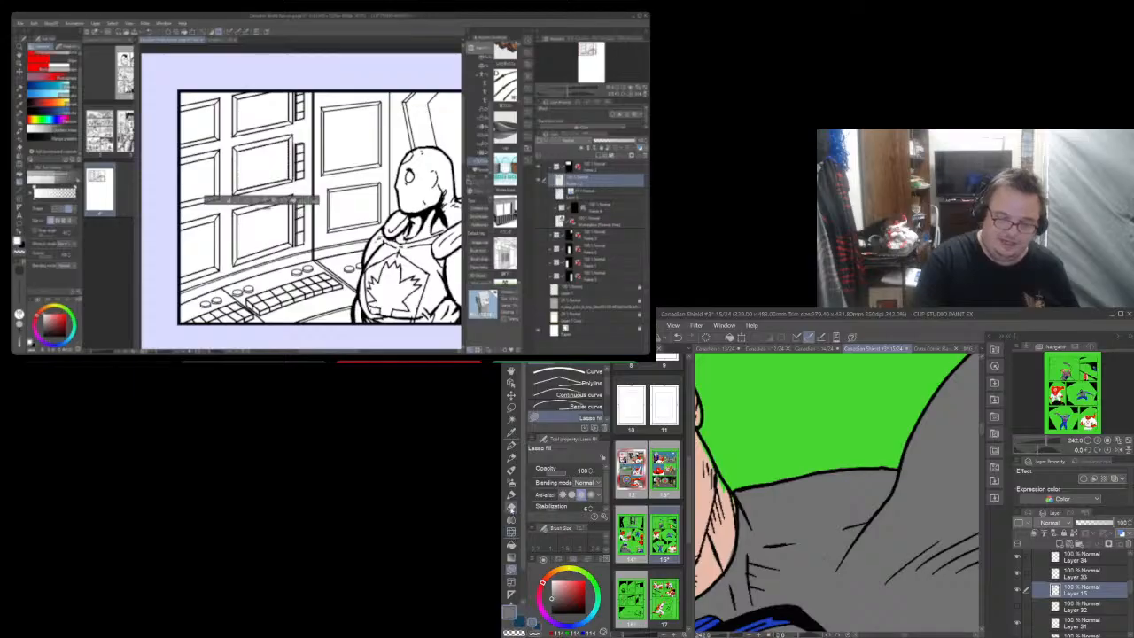
left_click(511, 508)
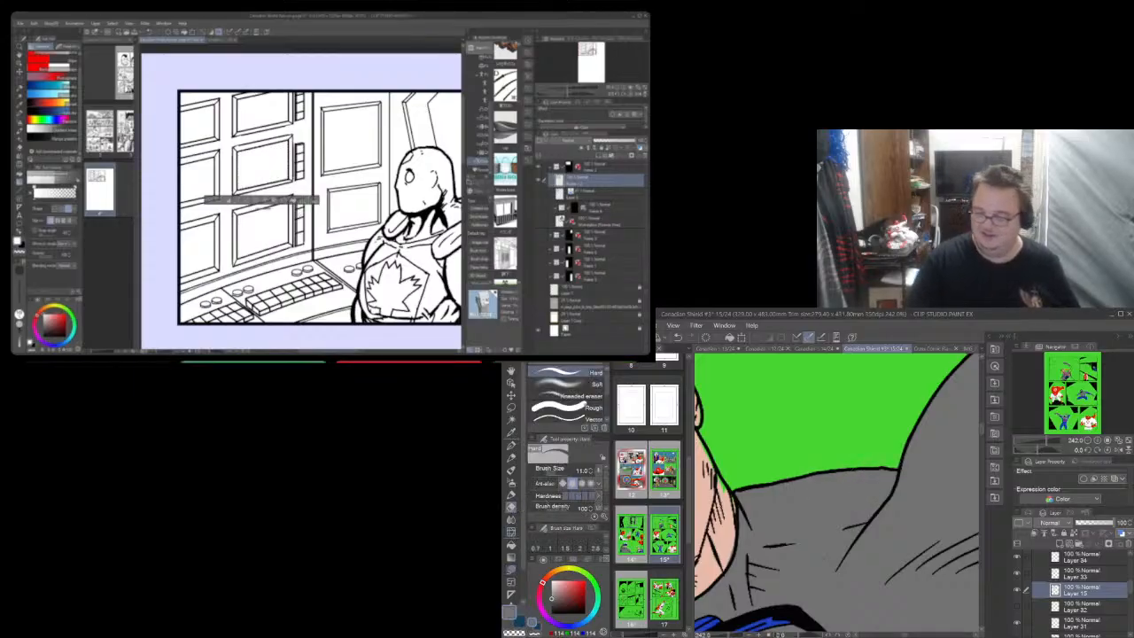
left_click_drag(982, 430, 982, 407)
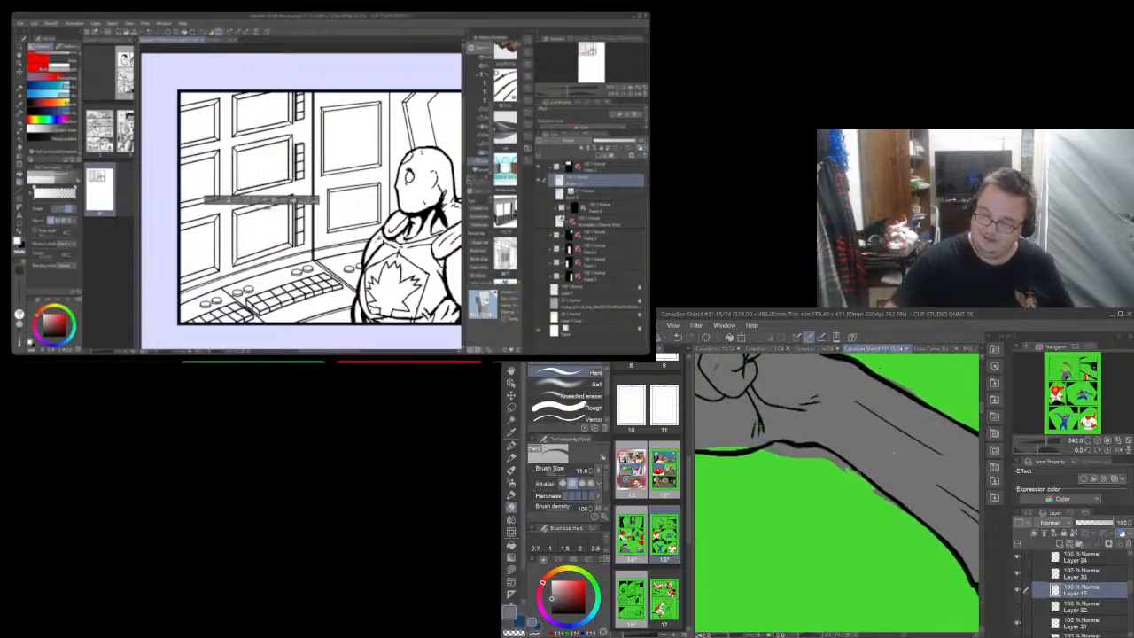
mouse_move(848, 469)
left_mouse_down()
mouse_move(778, 448)
mouse_move(788, 455)
left_mouse_up()
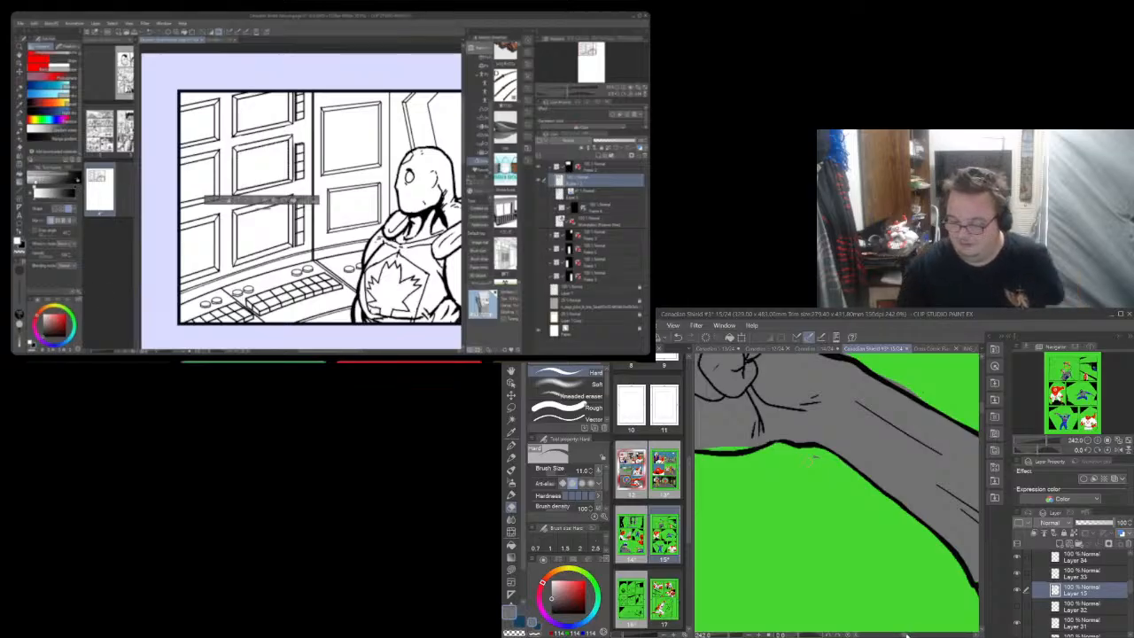
left_click_drag(907, 636, 903, 635)
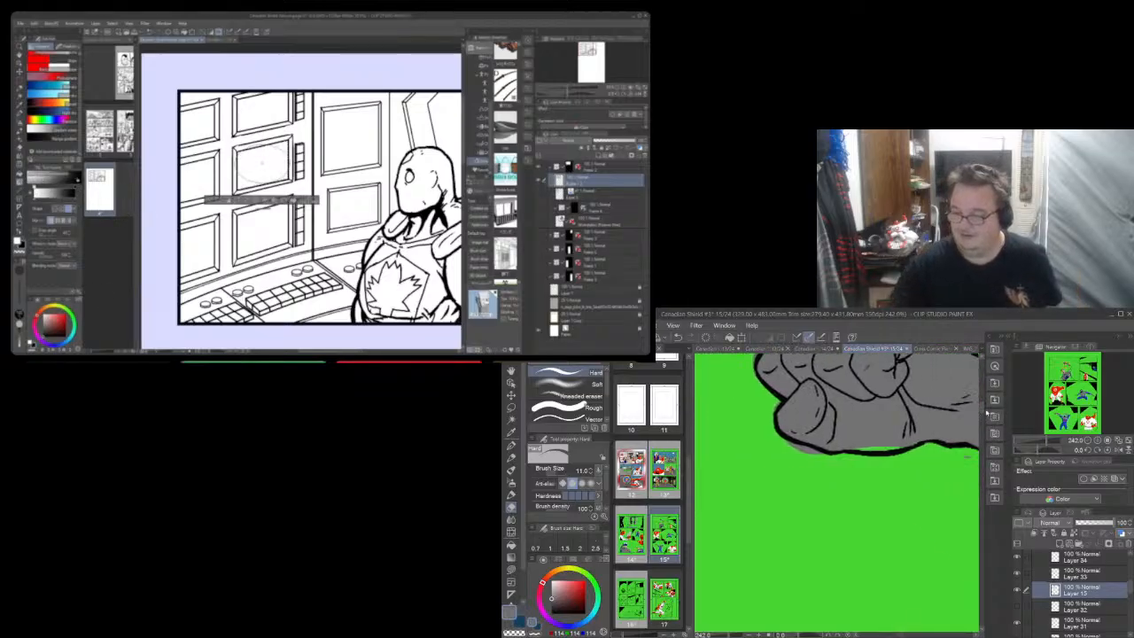
left_click_drag(982, 408, 982, 405)
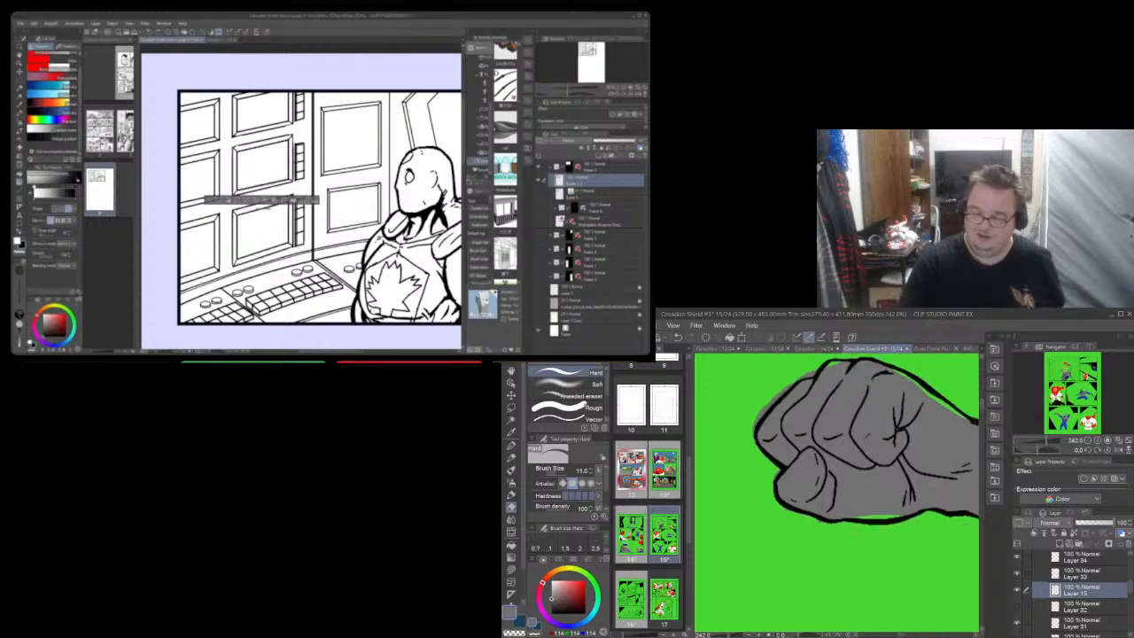
Fill the green gaps under the fist, at the knuckles and along the top of the wrist in grey with Lasso fill
left_click(511, 572)
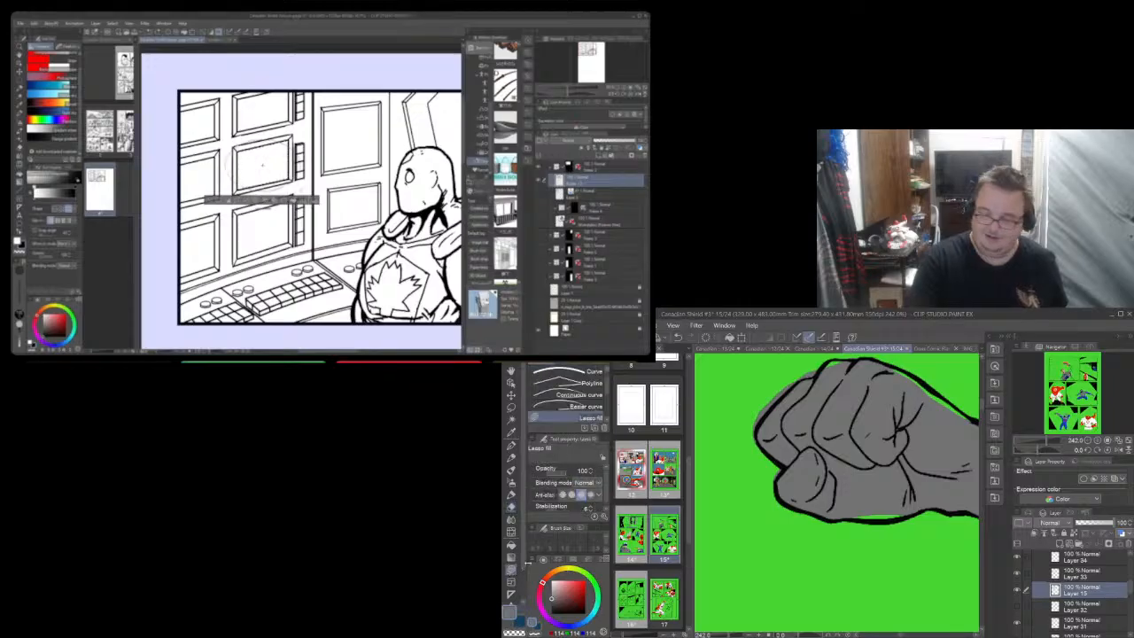
left_click_drag(913, 516, 902, 493)
mouse_move(856, 365)
left_mouse_down()
mouse_move(826, 360)
mouse_move(829, 381)
left_mouse_up()
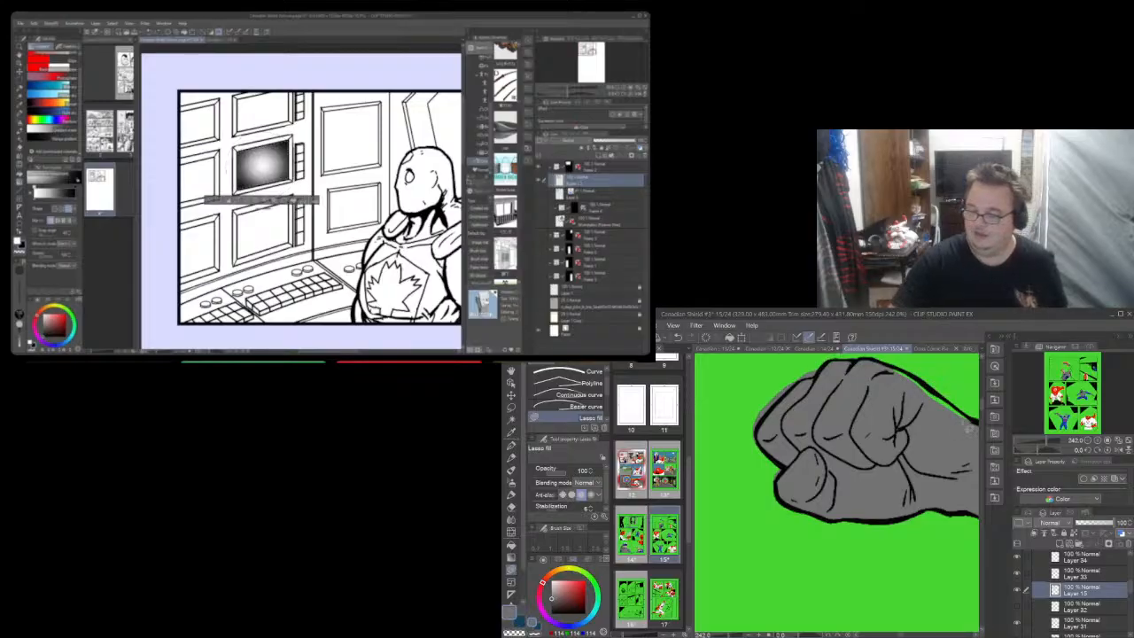
mouse_move(972, 428)
left_mouse_down()
mouse_move(955, 406)
mouse_move(897, 385)
left_mouse_up()
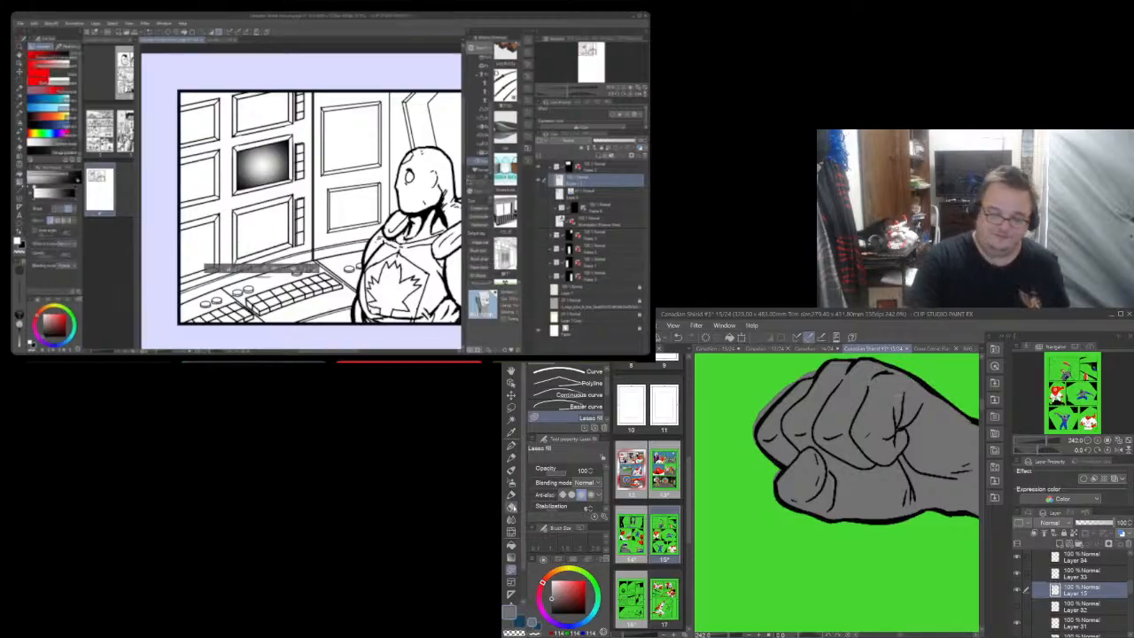
Erase the grey overspill around the fist's knuckles and along the upper edge of the forearm with the Hard eraser
left_click(511, 507)
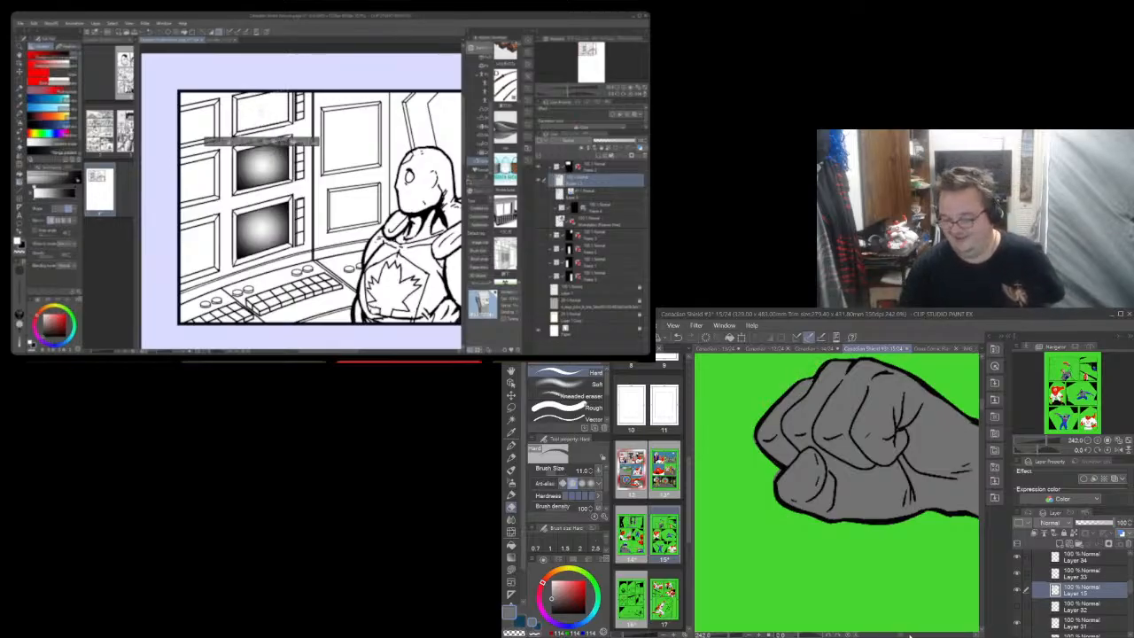
left_click_drag(902, 636, 908, 635)
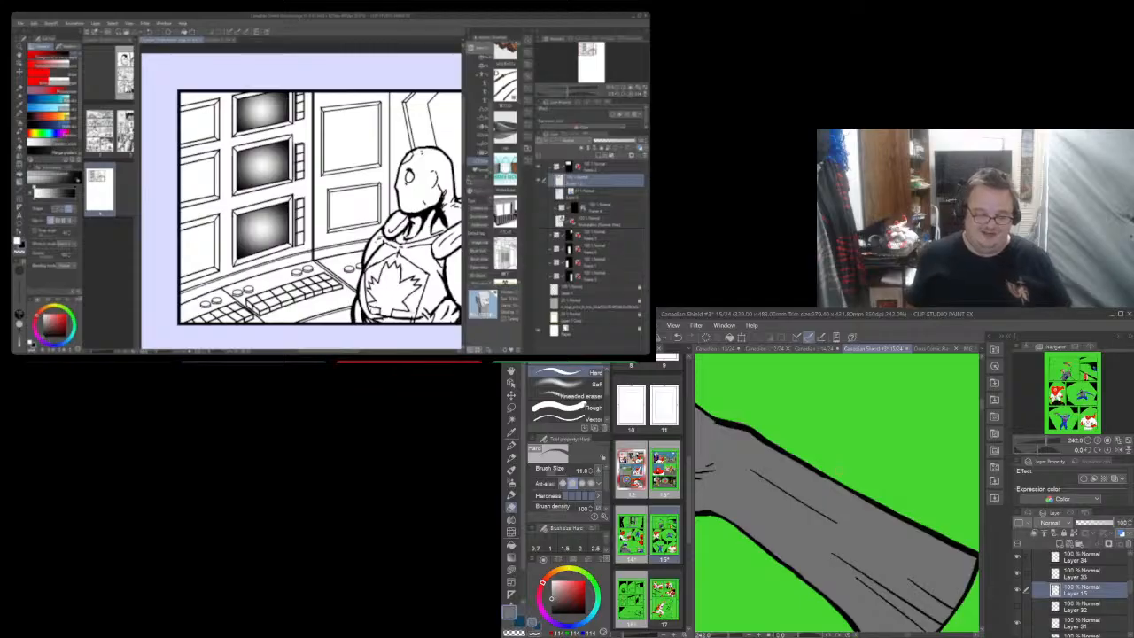
left_click(20, 97)
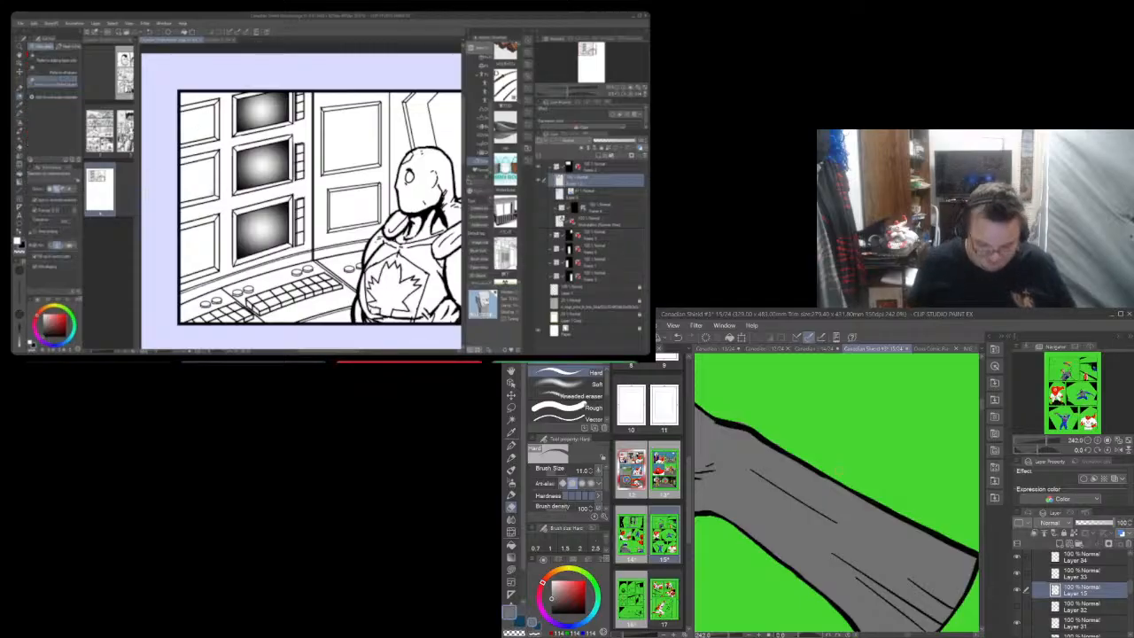
left_click(416, 92)
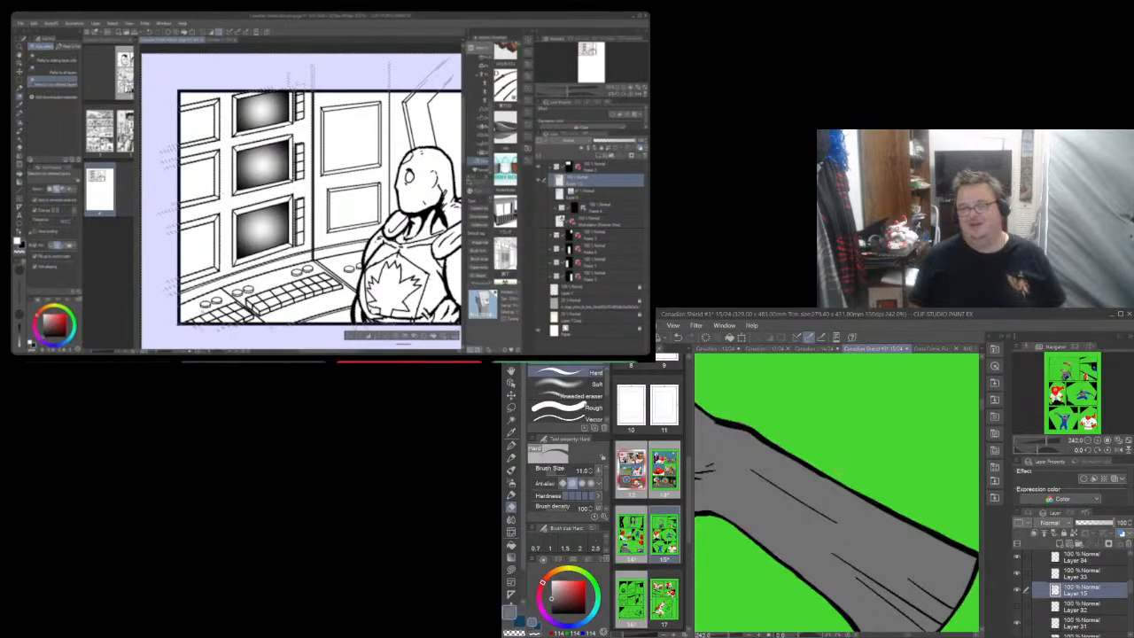
key("ctrl+d")
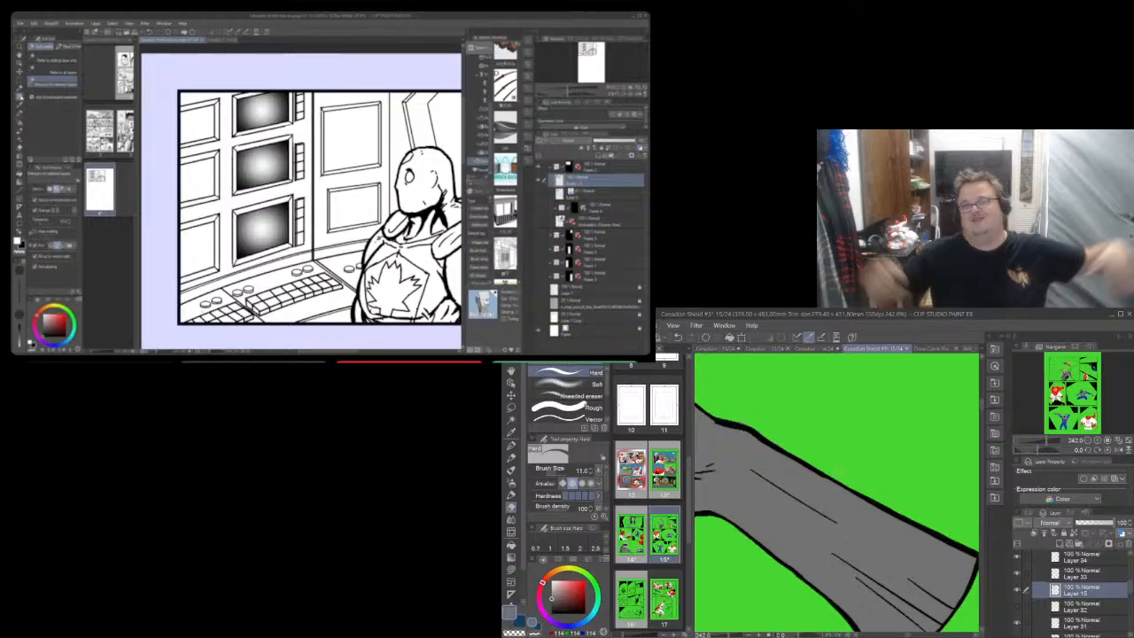
Outline the upper monitor screen beside the gradient-filled column of the control-room panel with the Lasso selection tool
left_click(20, 79)
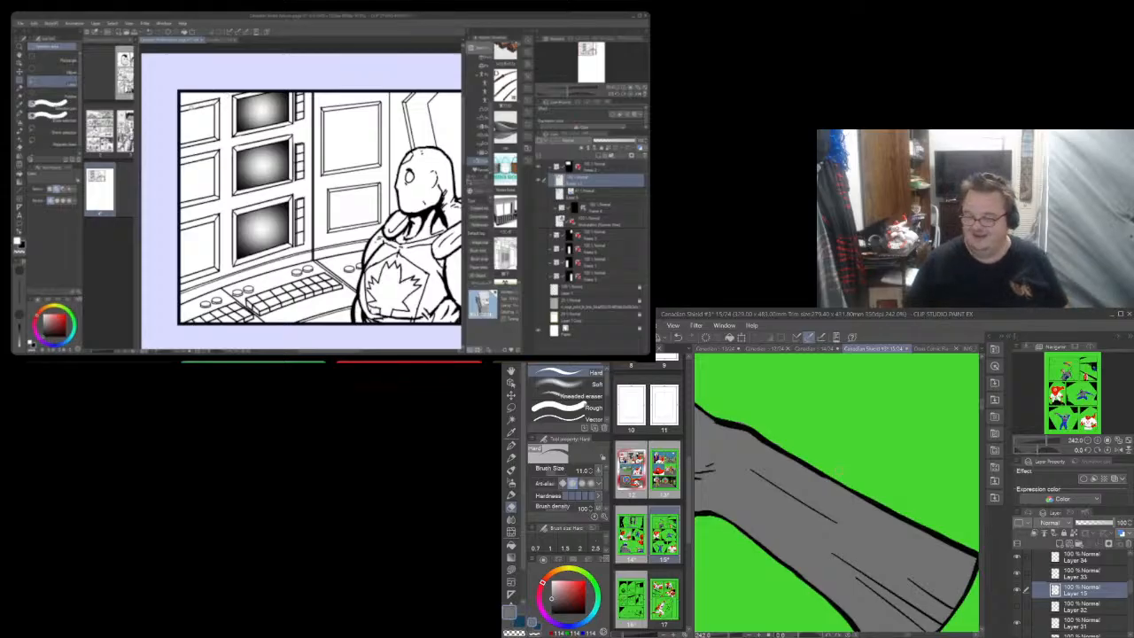
Zoom the colour page out to the whole shouting-man panel and make Layer 32 visible
scroll(880, 555, "down", 5)
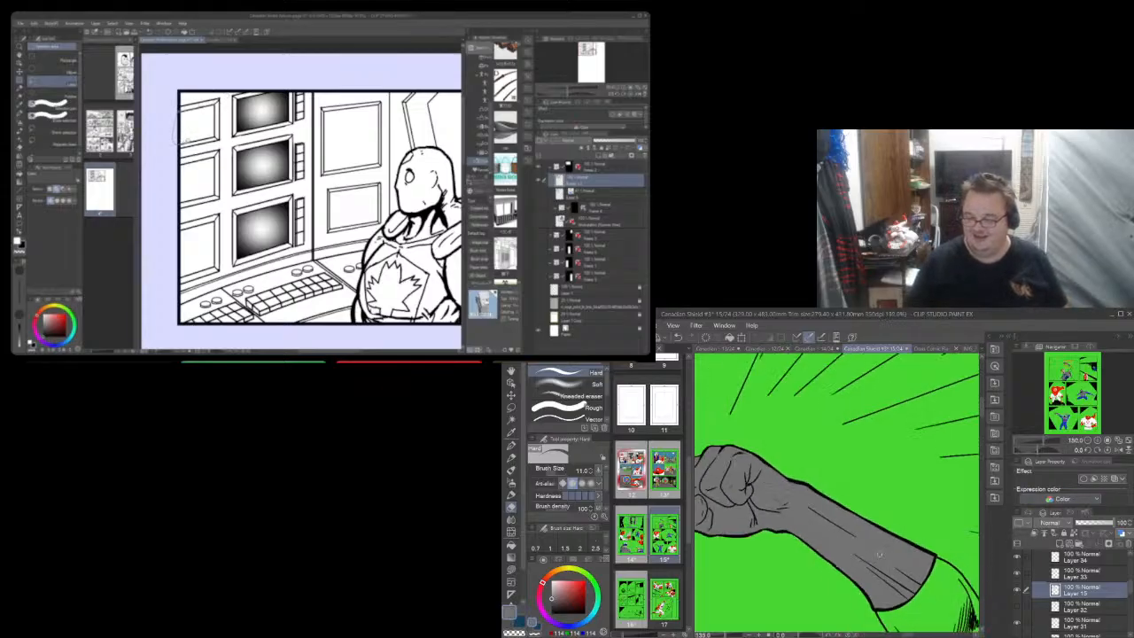
scroll(880, 554, "down", 3)
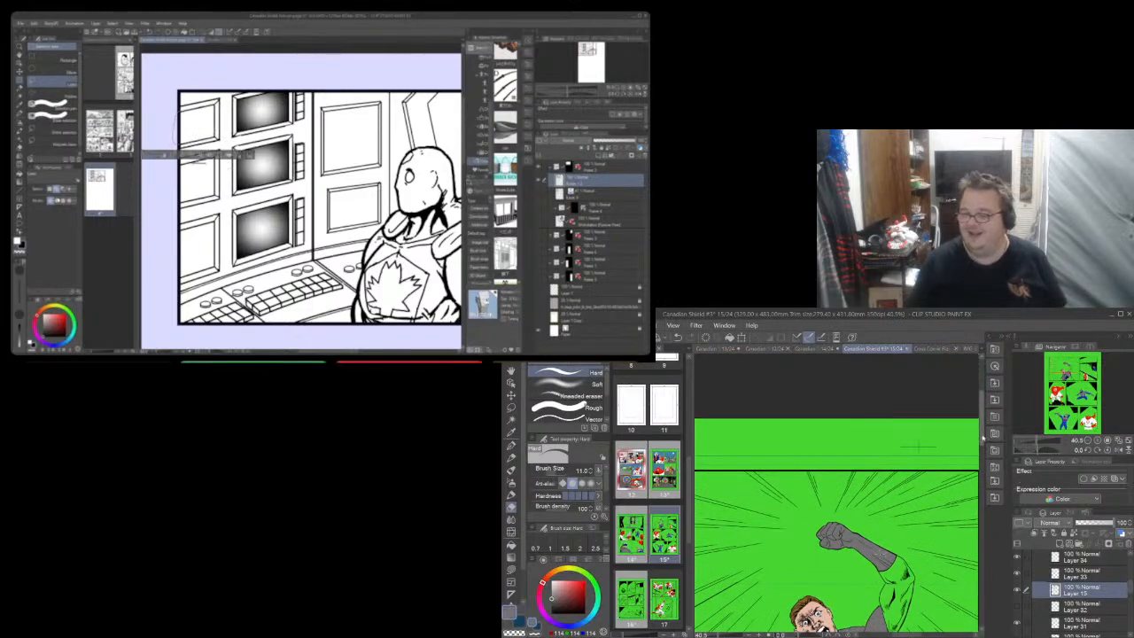
left_click_drag(983, 439, 982, 476)
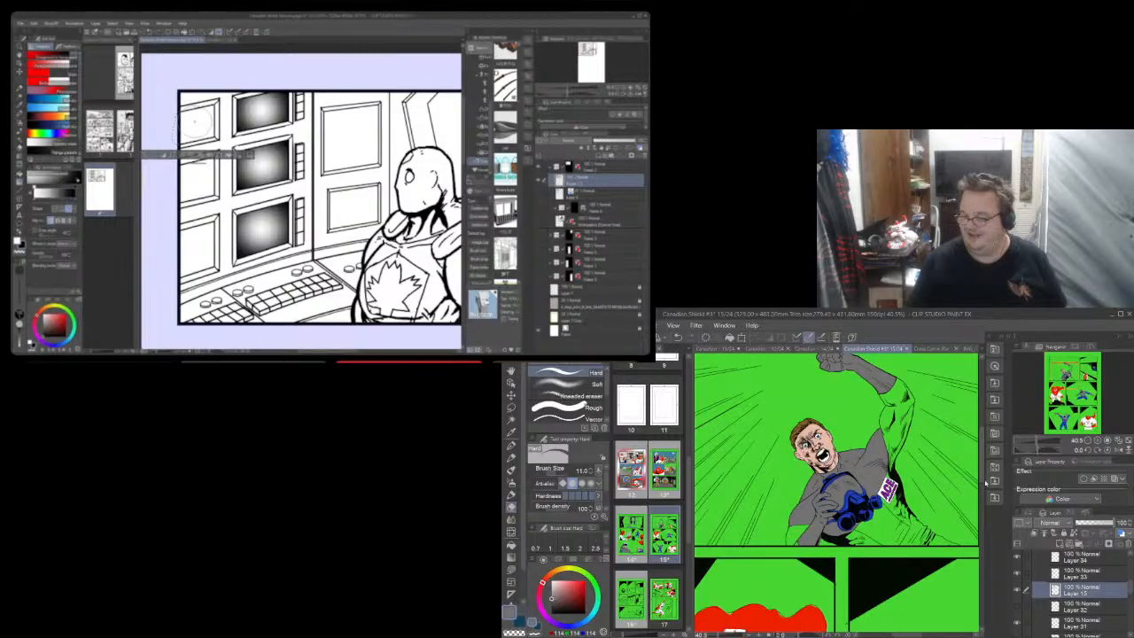
left_click(1017, 609)
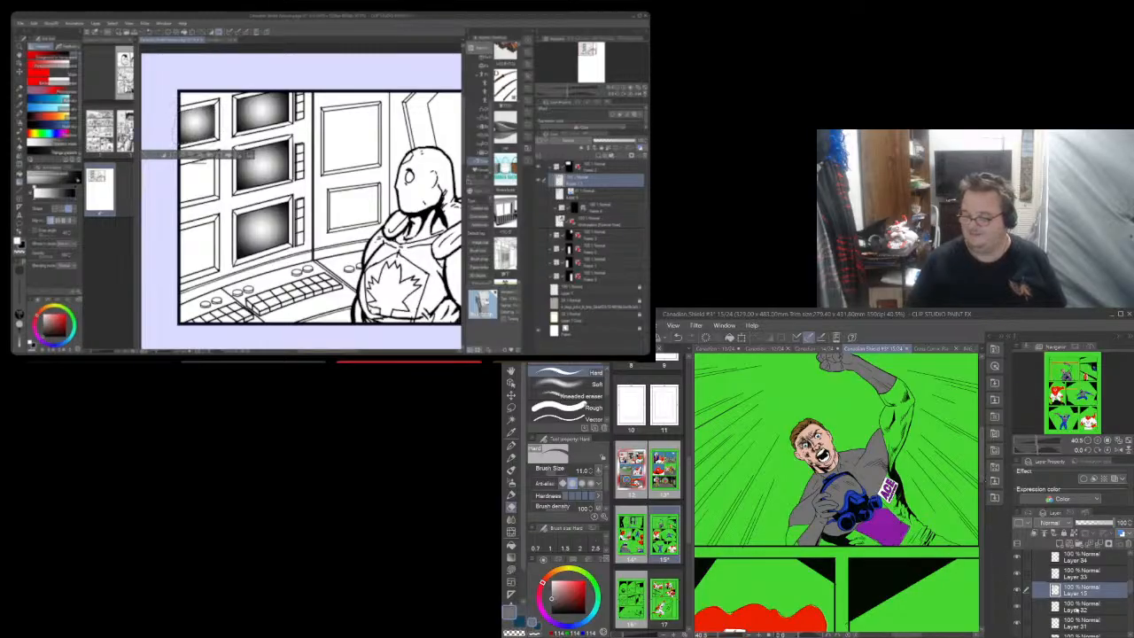
On Layer 32, fill the green gap at the bottom tip of the purple area in its sampled purple with Lasso fill
left_click(1068, 610)
scroll(933, 552, "up", 2)
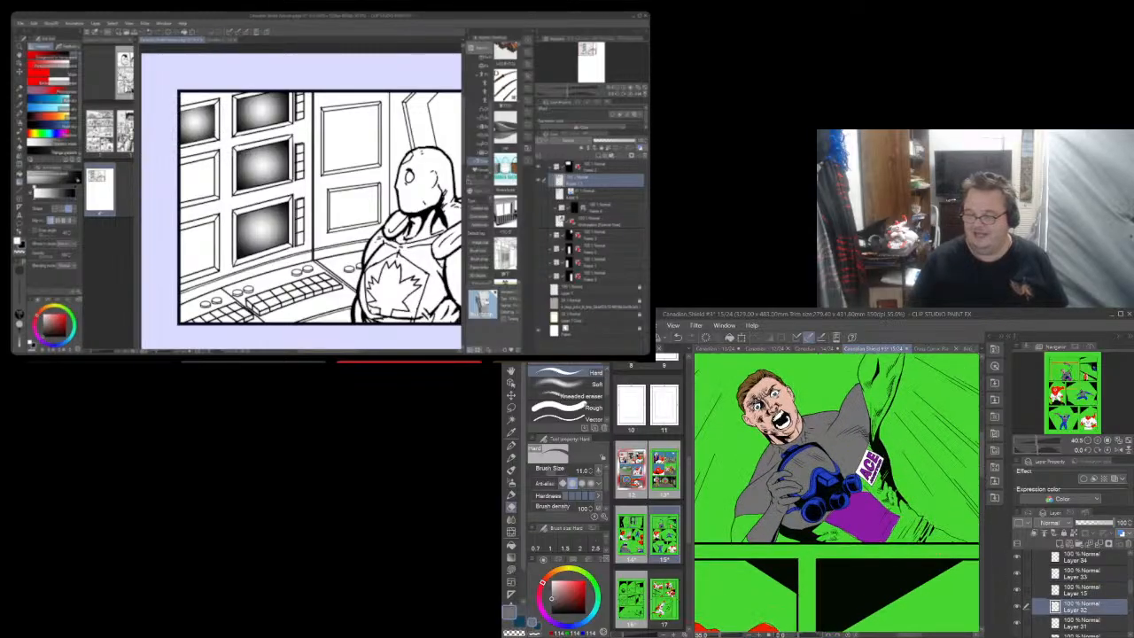
scroll(929, 555, "up", 2)
scroll(931, 553, "up", 4)
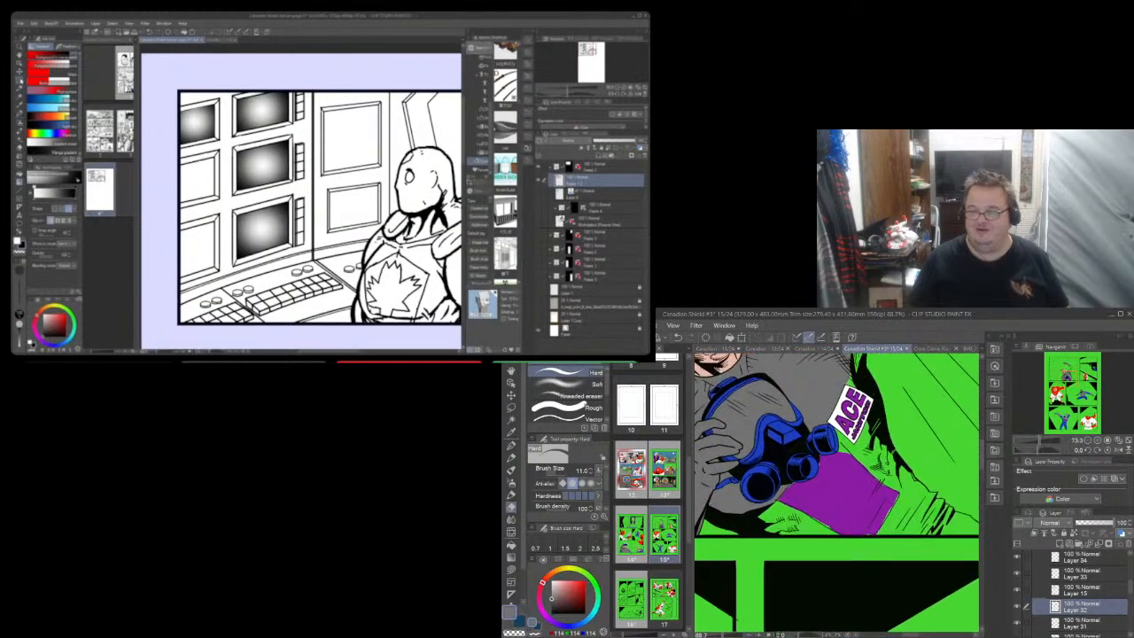
scroll(931, 553, "up", 3)
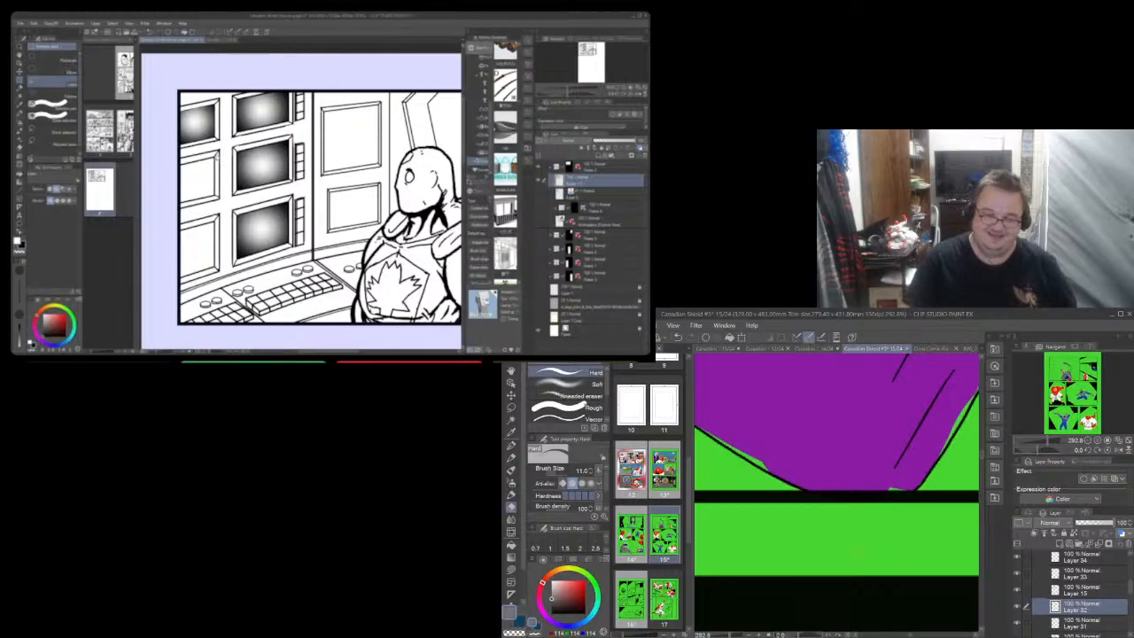
left_click(511, 432)
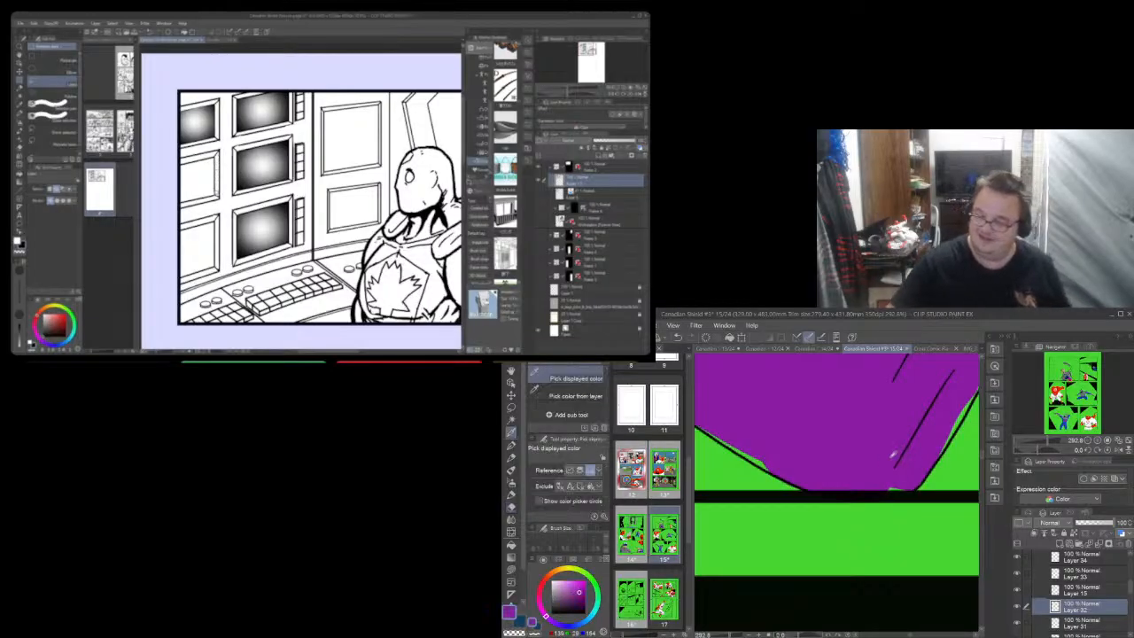
left_click(891, 457)
left_click(511, 570)
mouse_move(893, 487)
left_mouse_down()
mouse_move(883, 489)
mouse_move(909, 470)
left_mouse_up()
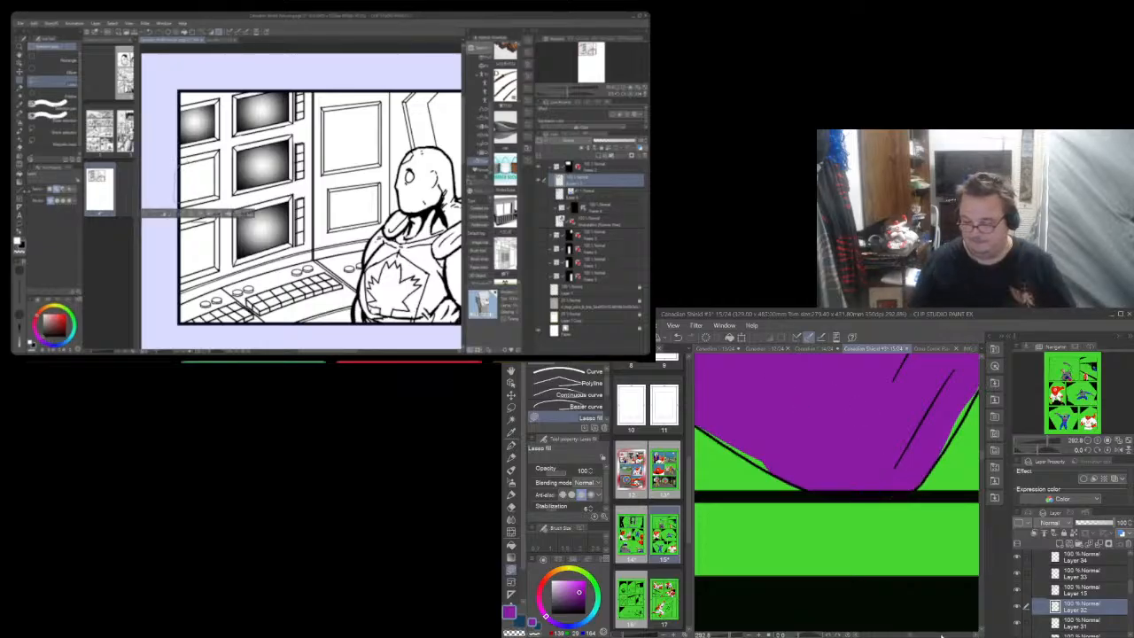
Fill the green sliver along the lower slanted edge of the purple area, above the hatch marks, with Lasso fill
left_click_drag(913, 635, 909, 635)
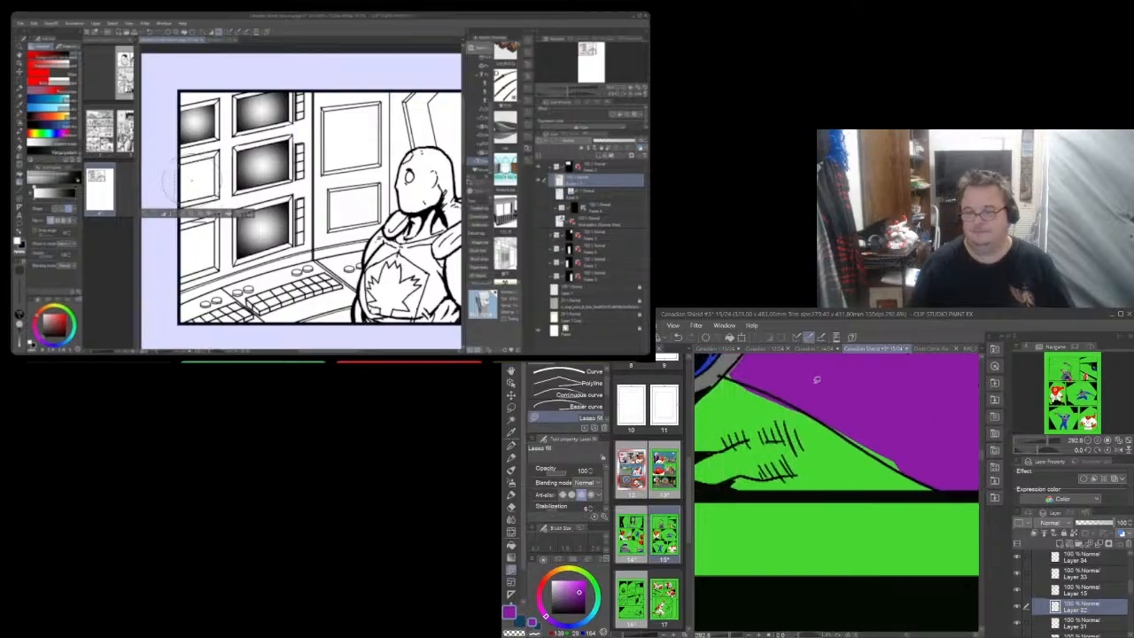
scroll(817, 379, "up", 1)
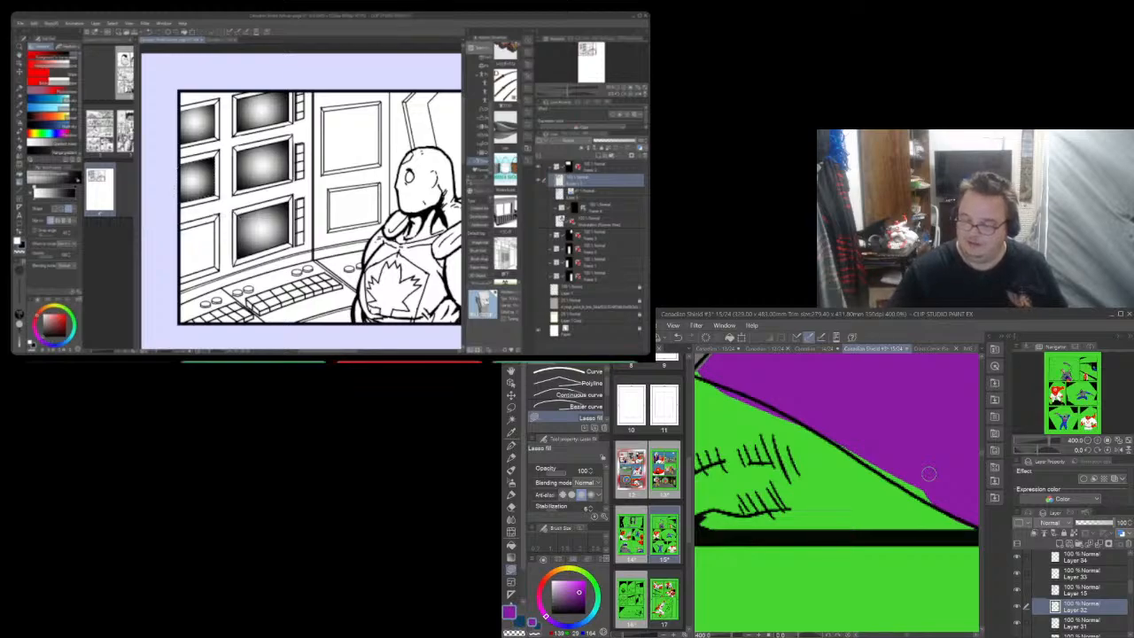
mouse_move(940, 468)
left_mouse_down()
mouse_move(930, 498)
mouse_move(913, 496)
mouse_move(856, 455)
mouse_move(889, 419)
left_mouse_up()
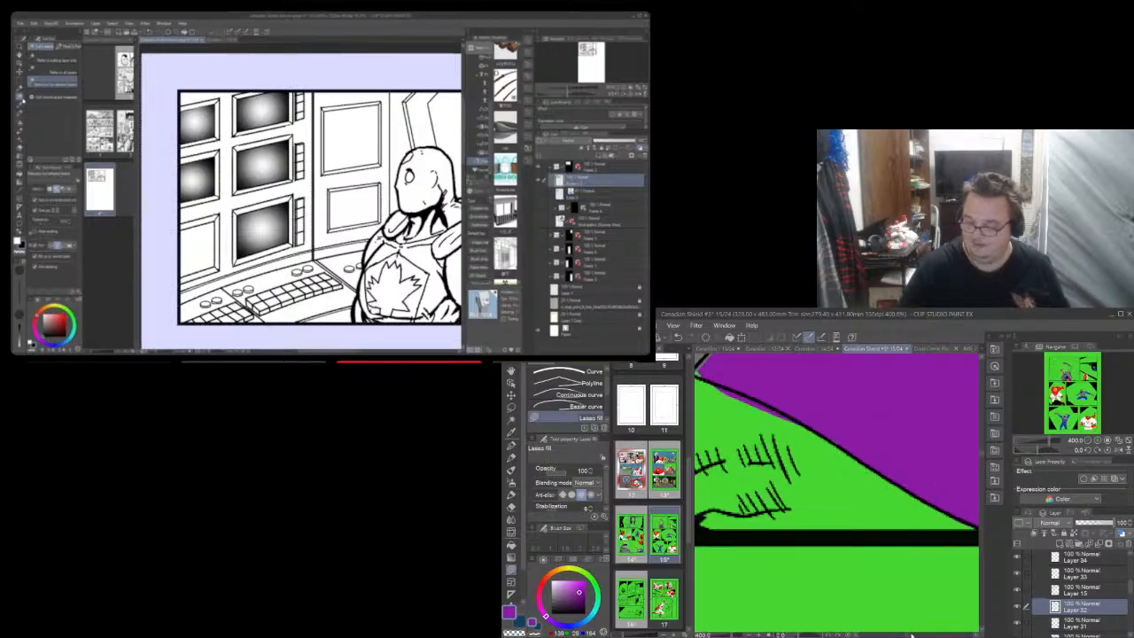
Fill the green sliver at the purple area's edge beside the blue goggle lens with Lasso fill
left_click_drag(912, 635, 908, 636)
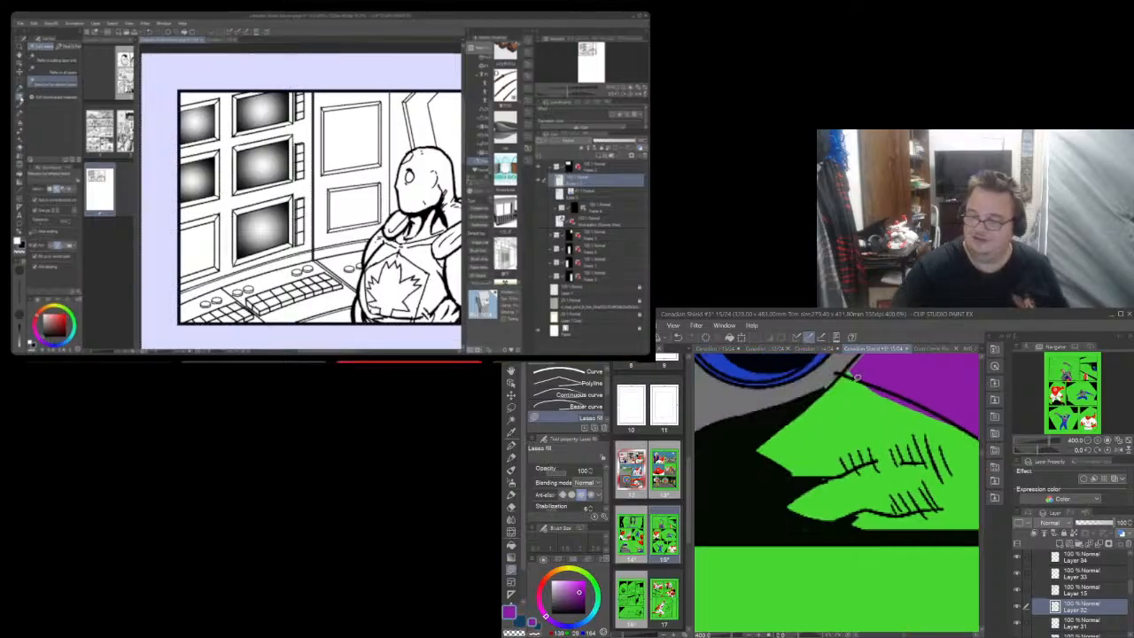
scroll(853, 358, "up", 1)
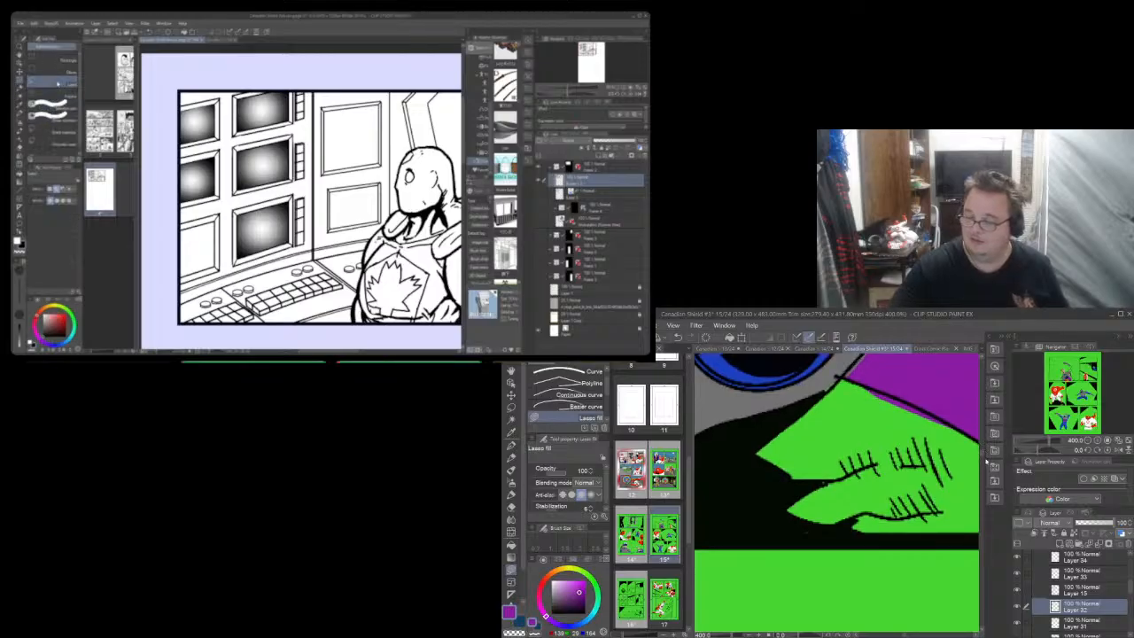
scroll(987, 460, "up", 4)
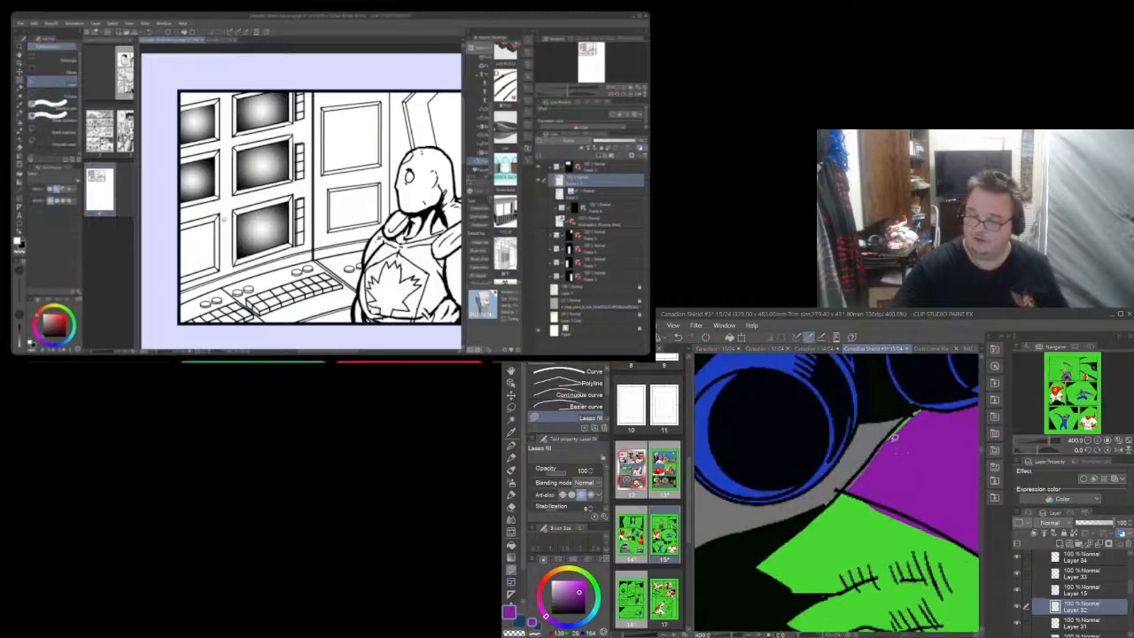
mouse_move(893, 440)
left_mouse_down()
mouse_move(919, 407)
mouse_move(924, 440)
left_mouse_up()
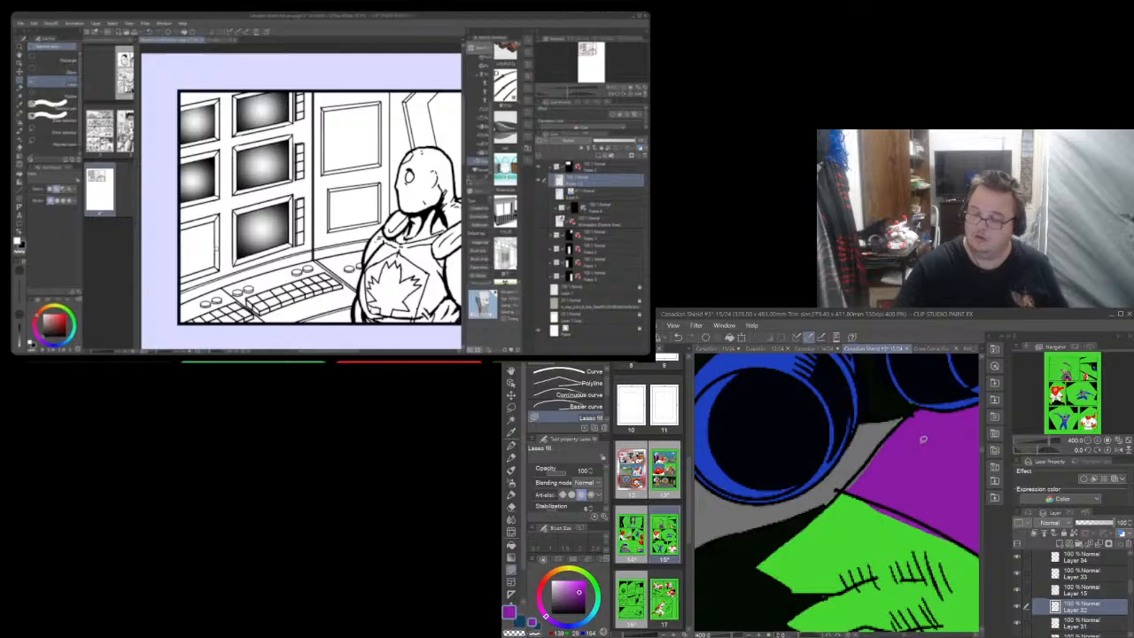
Erase the purple overspill on Layer 32 below the slanted line under the goggles with the Hard eraser
left_click(1083, 591)
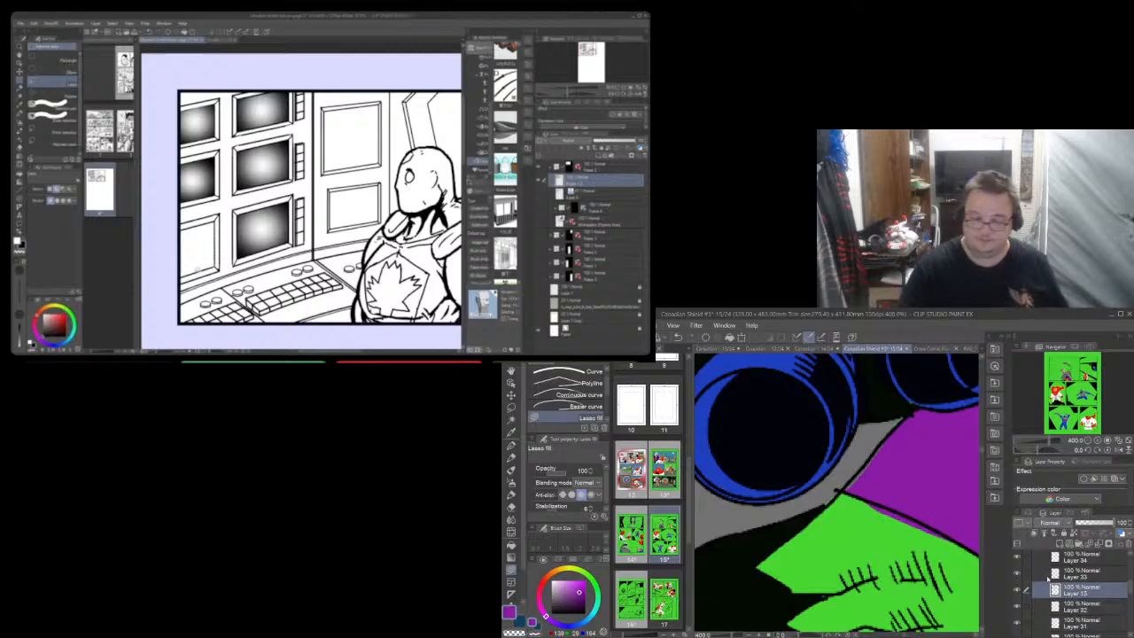
key("e")
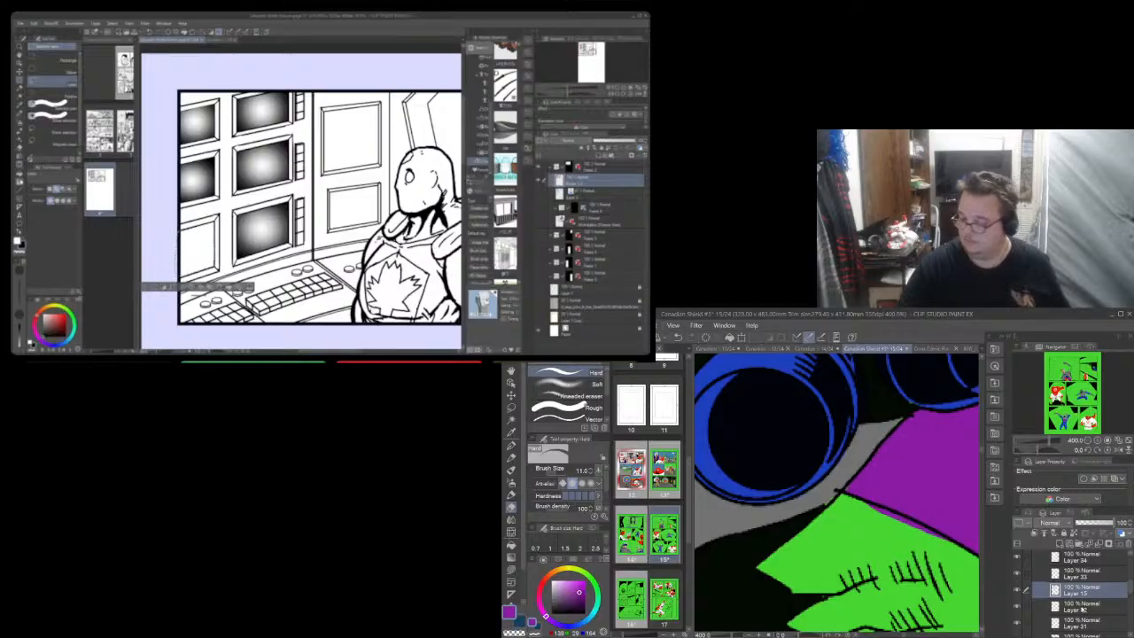
left_click(1082, 610)
left_click(1017, 609)
left_click(1018, 609)
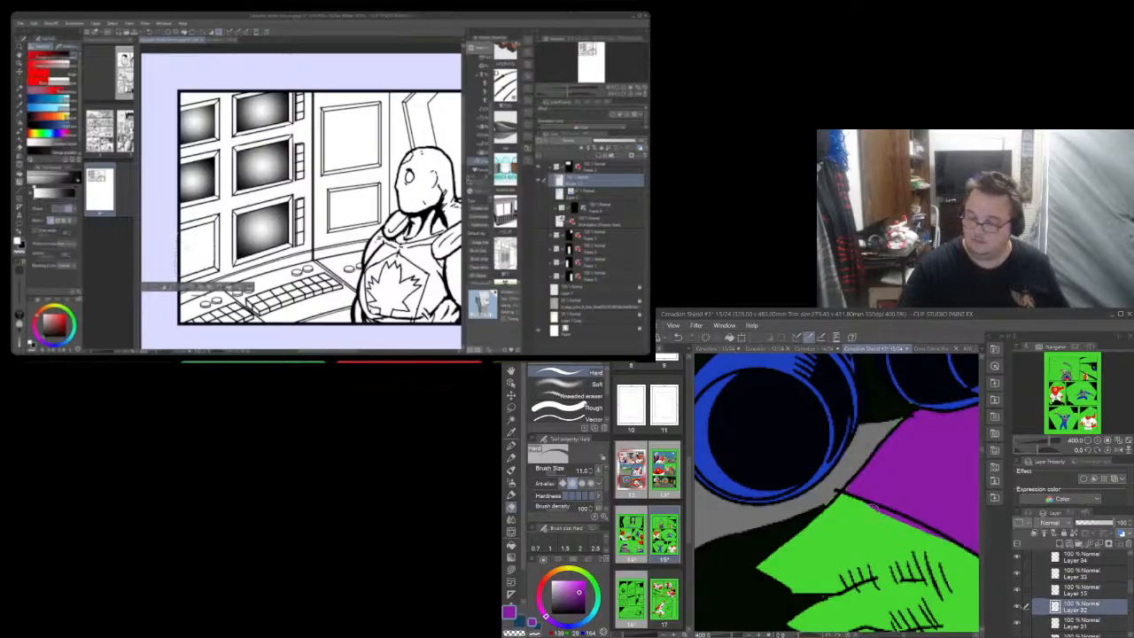
left_click_drag(856, 499, 945, 539)
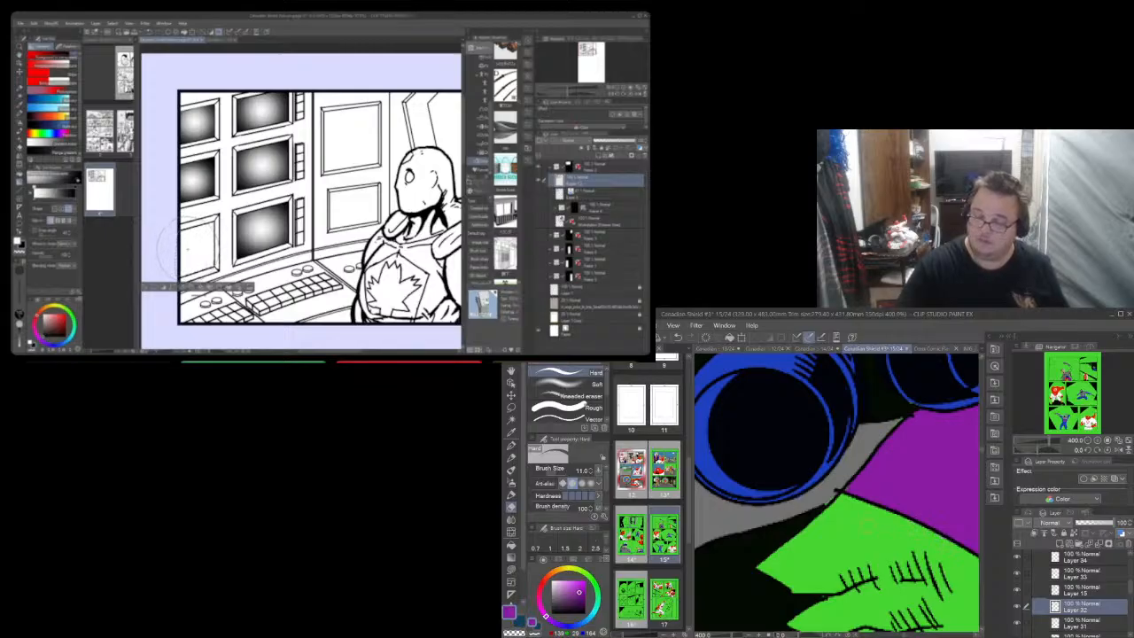
Sample the grey beside the goggles on the grey flats layer and ready Lasso fill for touching up that area
left_click(1081, 591)
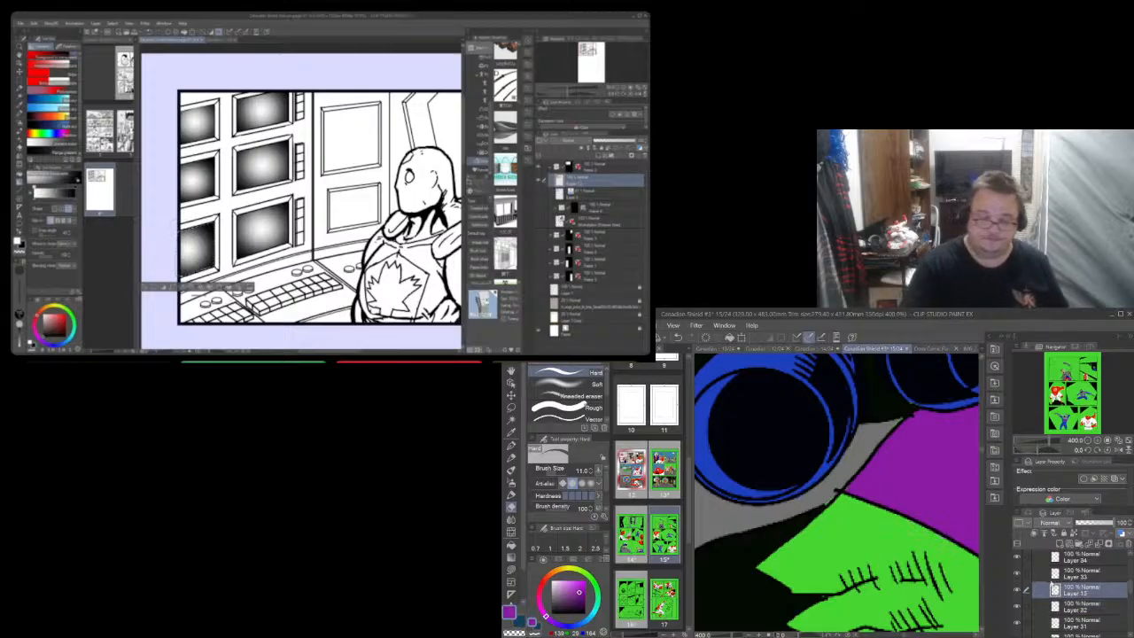
left_click(512, 433)
left_click(709, 527)
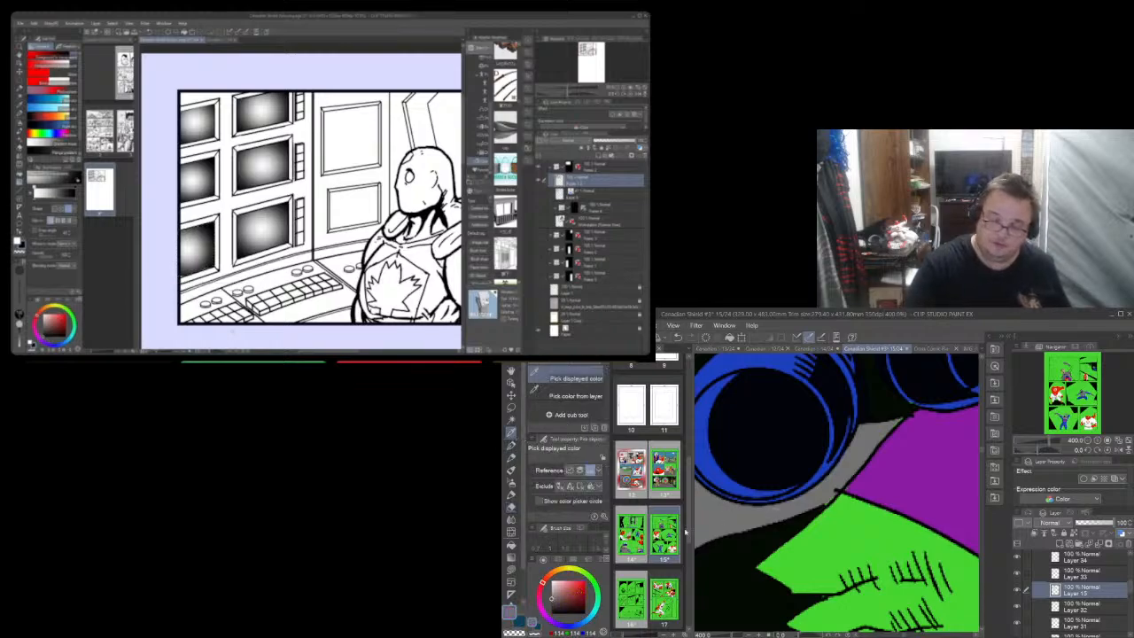
left_click(511, 568)
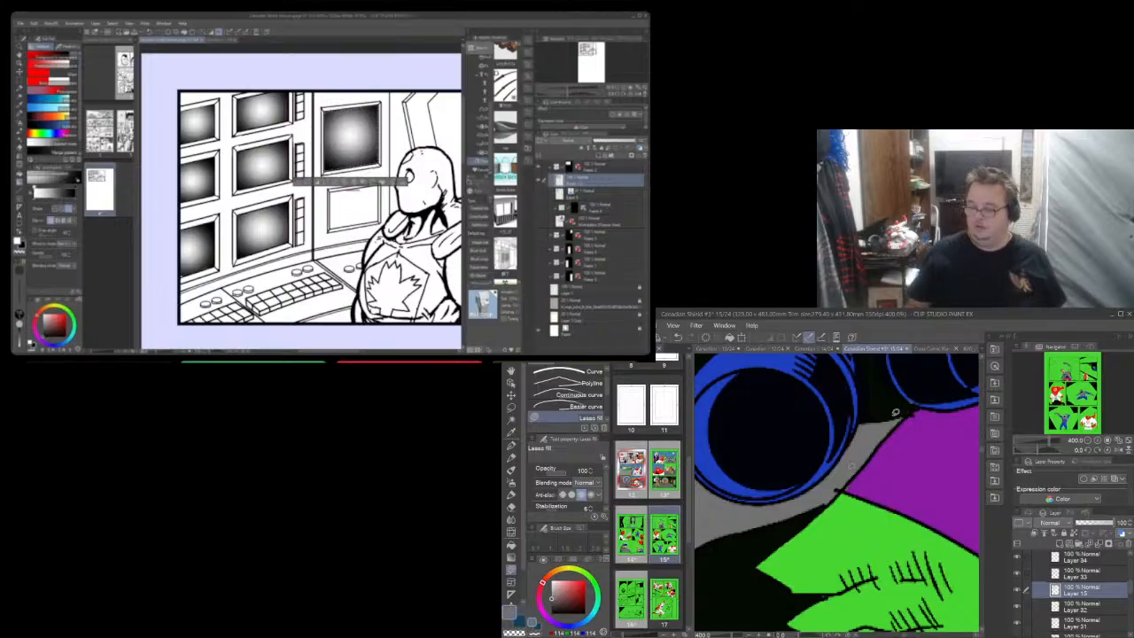
Back on Layer 32, resample the purple and fill the green gap along the far edge of the purple area with Lasso fill
left_click(1075, 609)
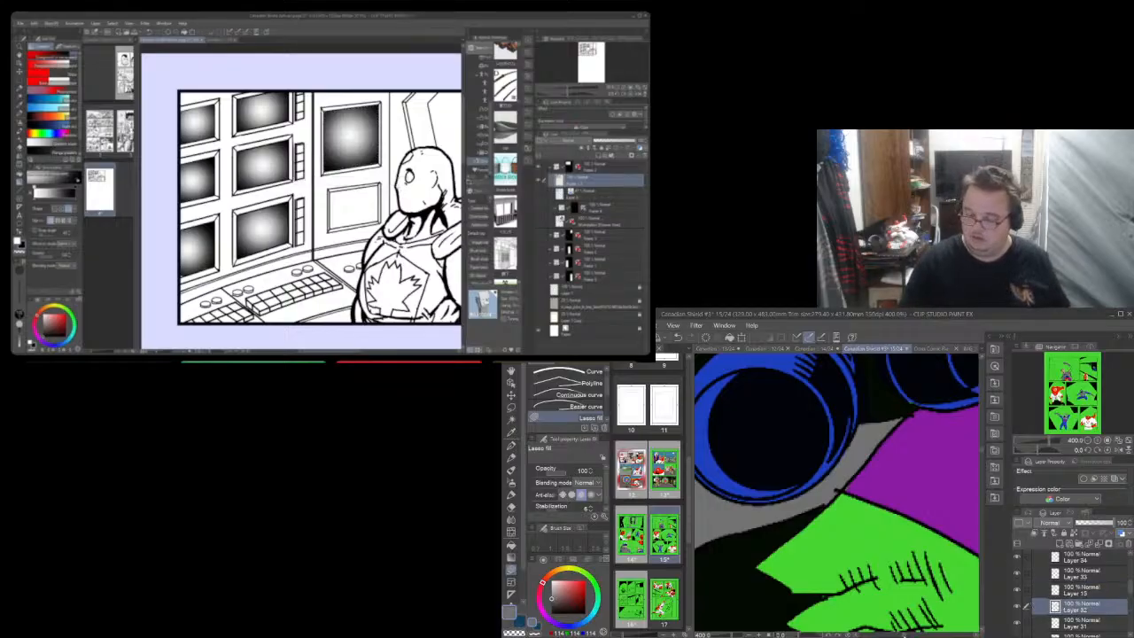
left_click_drag(957, 492, 530, 491)
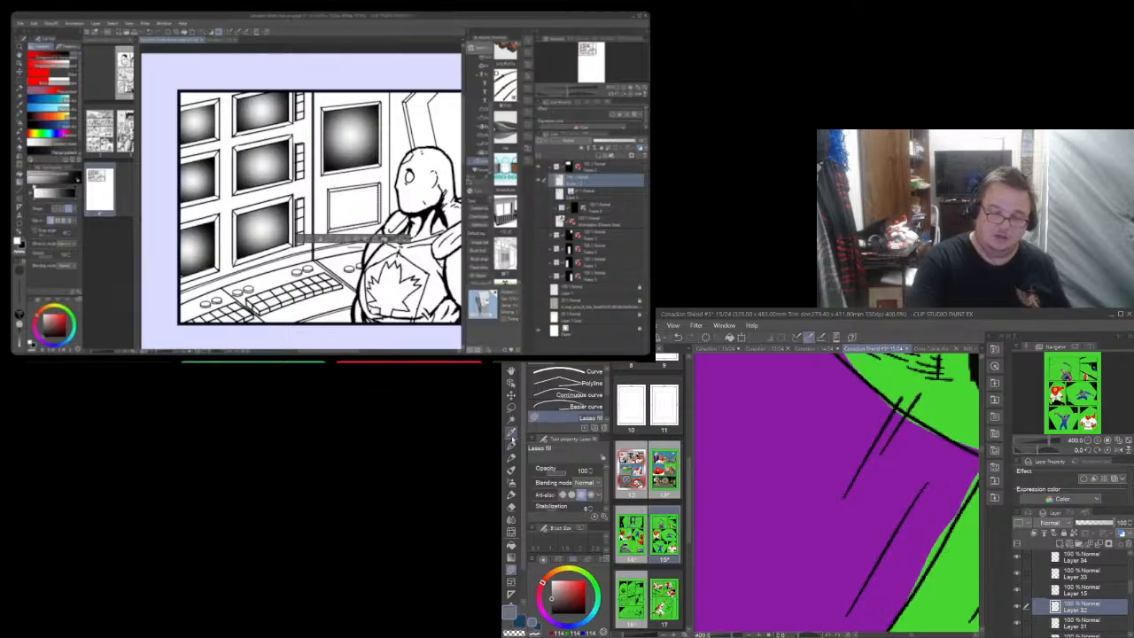
left_click(510, 432)
left_click(713, 502)
left_click(510, 570)
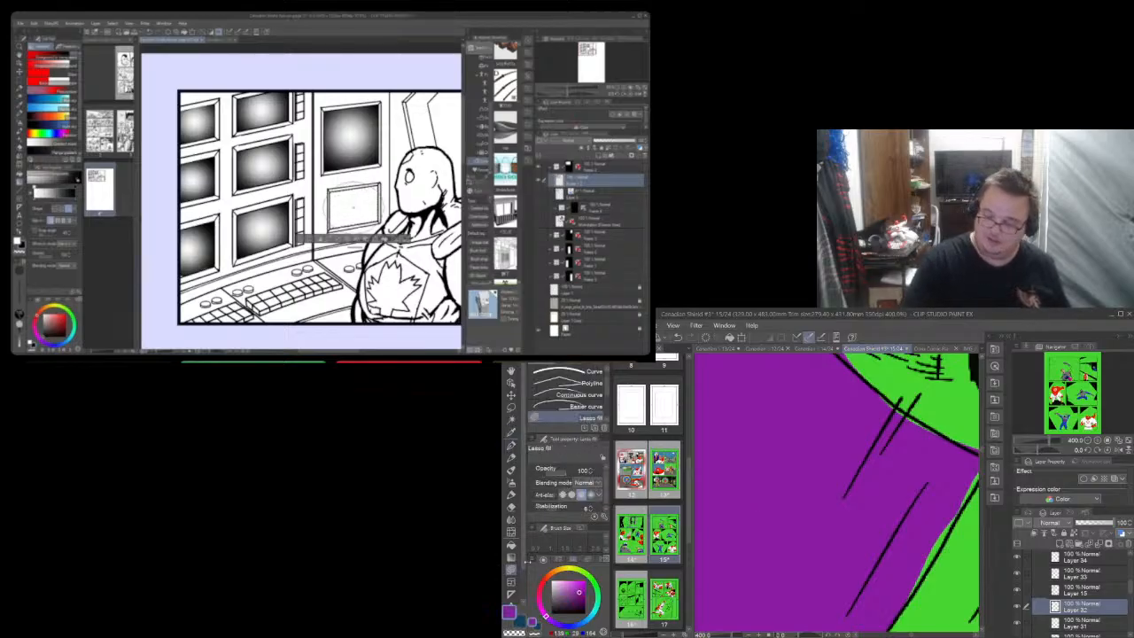
mouse_move(919, 577)
left_mouse_down()
mouse_move(909, 595)
mouse_move(957, 504)
mouse_move(922, 569)
mouse_move(957, 518)
left_mouse_up()
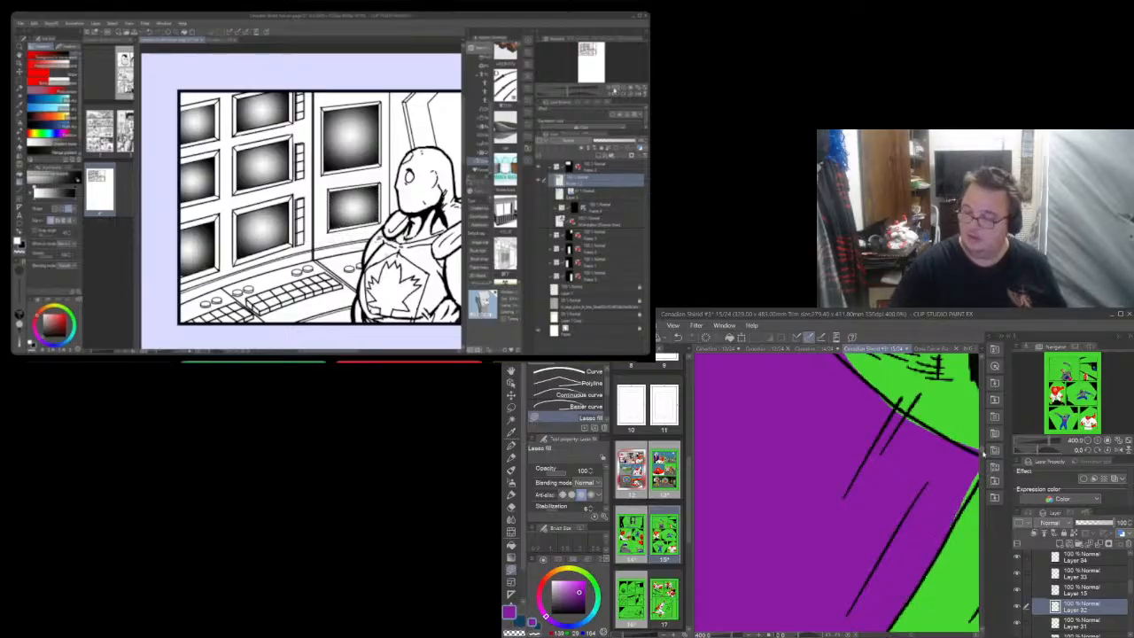
Fill the remaining slivers around the purple area's outer corner with Lasso fill and erase the overspill along its upper edge
left_click_drag(984, 453, 981, 463)
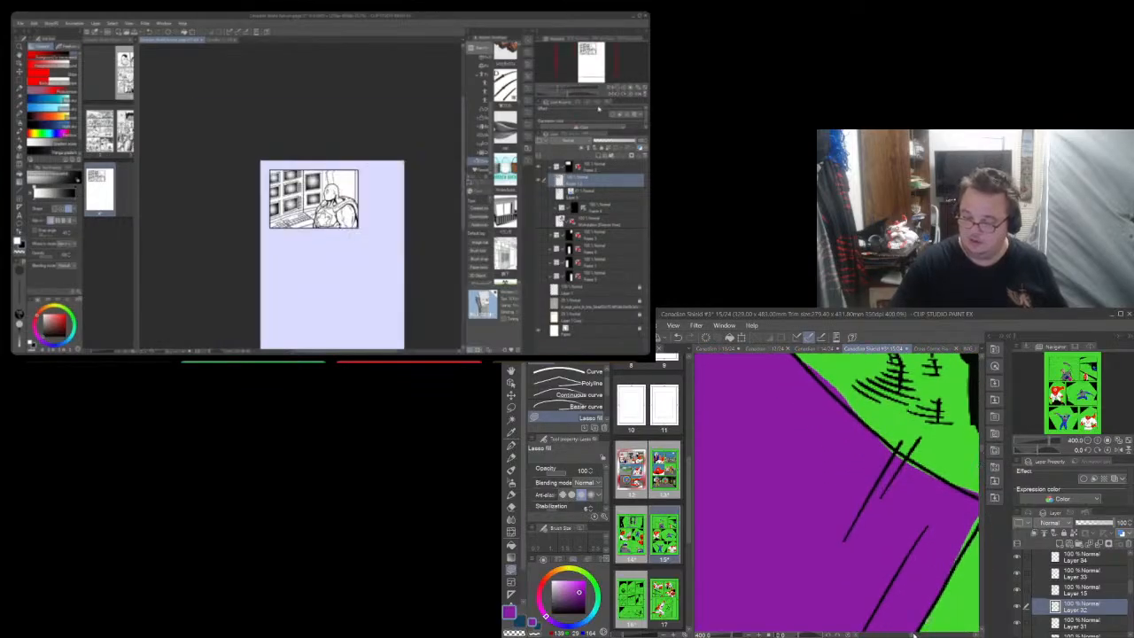
left_click_drag(914, 635, 917, 635)
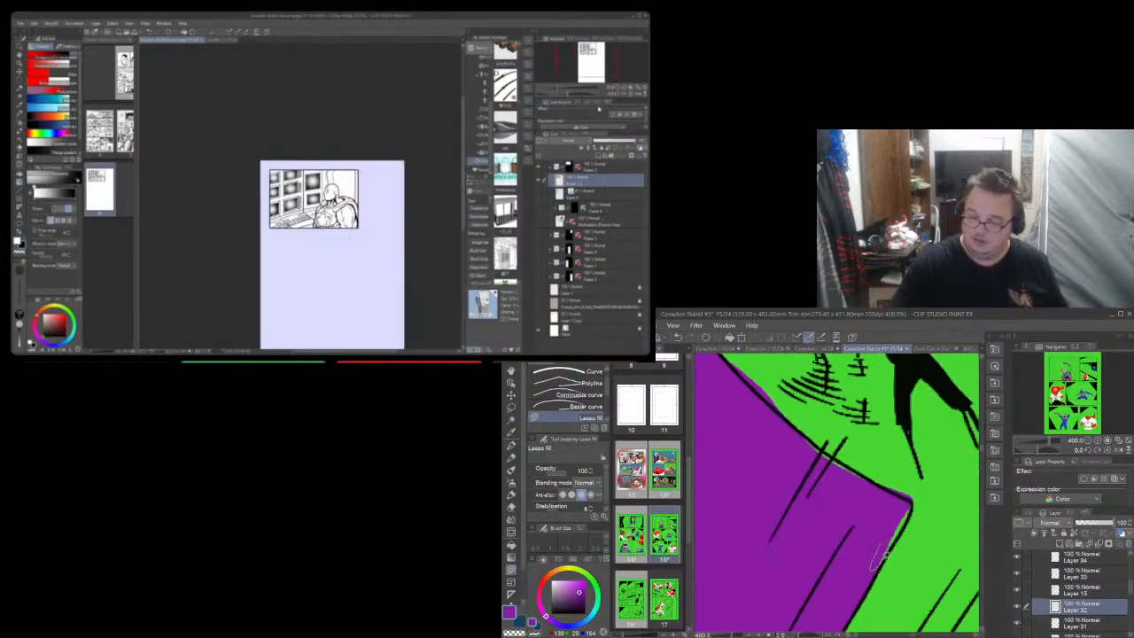
left_click_drag(872, 567, 875, 571)
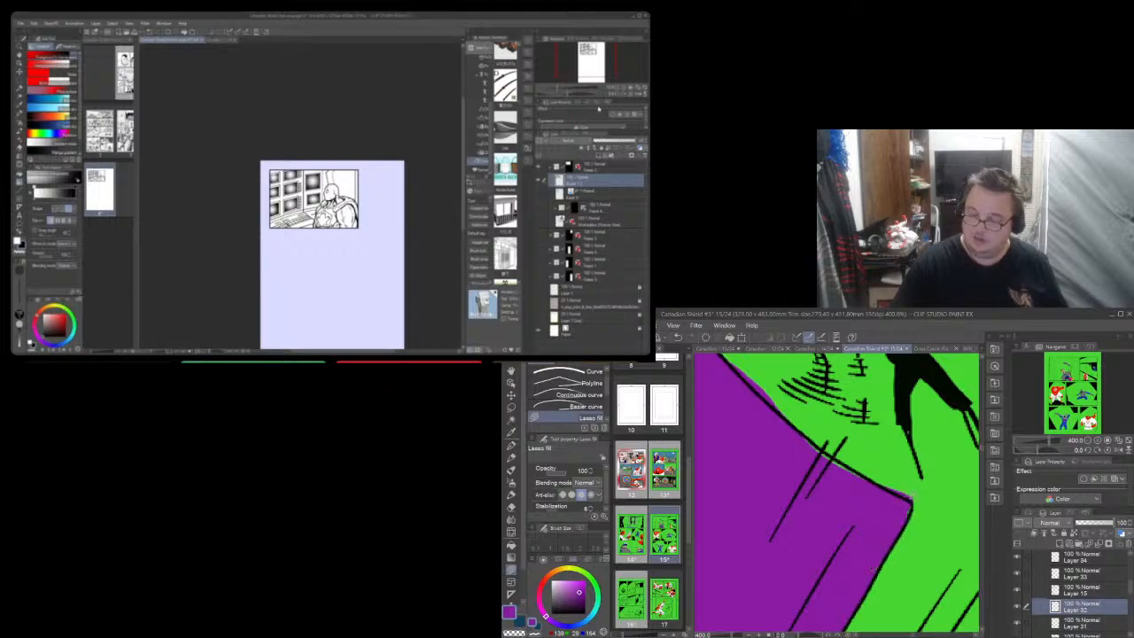
mouse_move(831, 453)
left_mouse_down()
mouse_move(859, 478)
mouse_move(815, 443)
left_mouse_up()
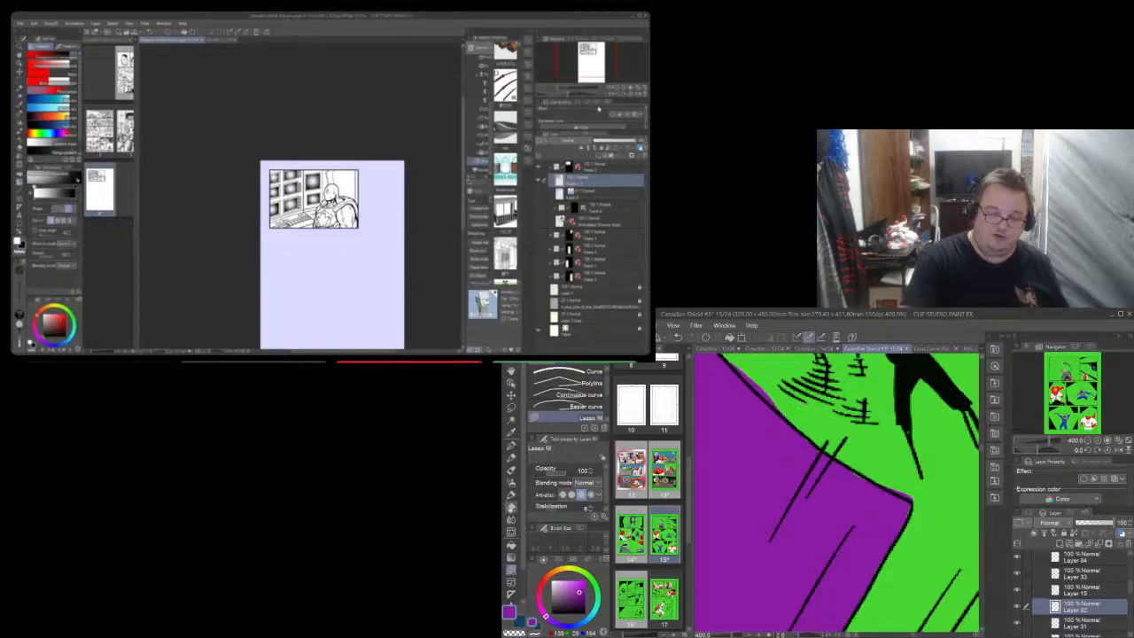
key("e")
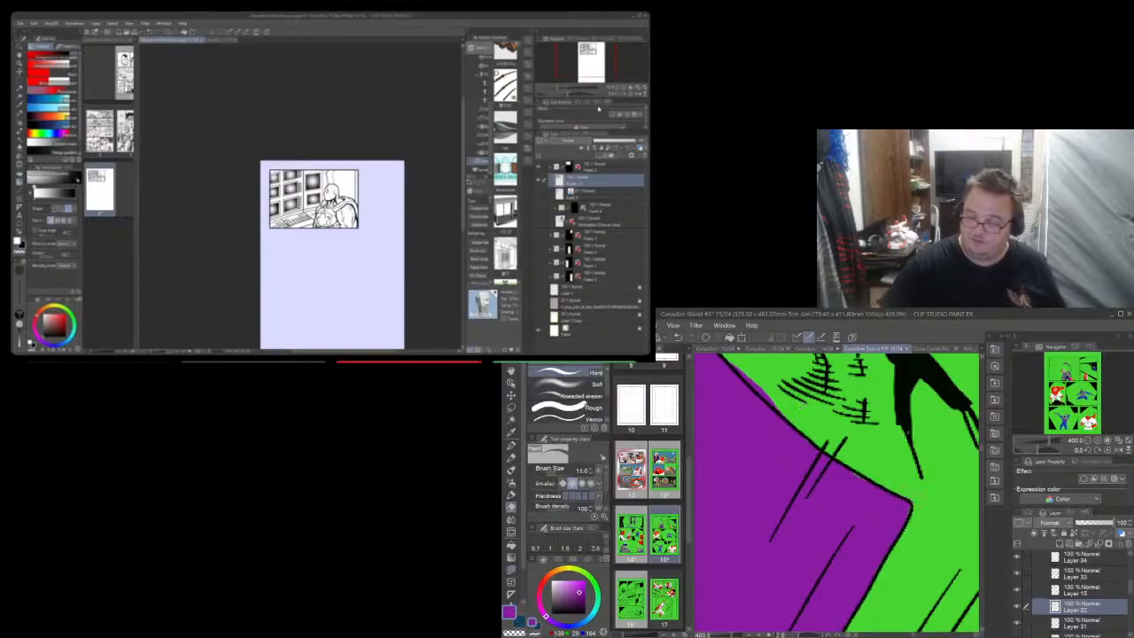
scroll(982, 448, "up", 3)
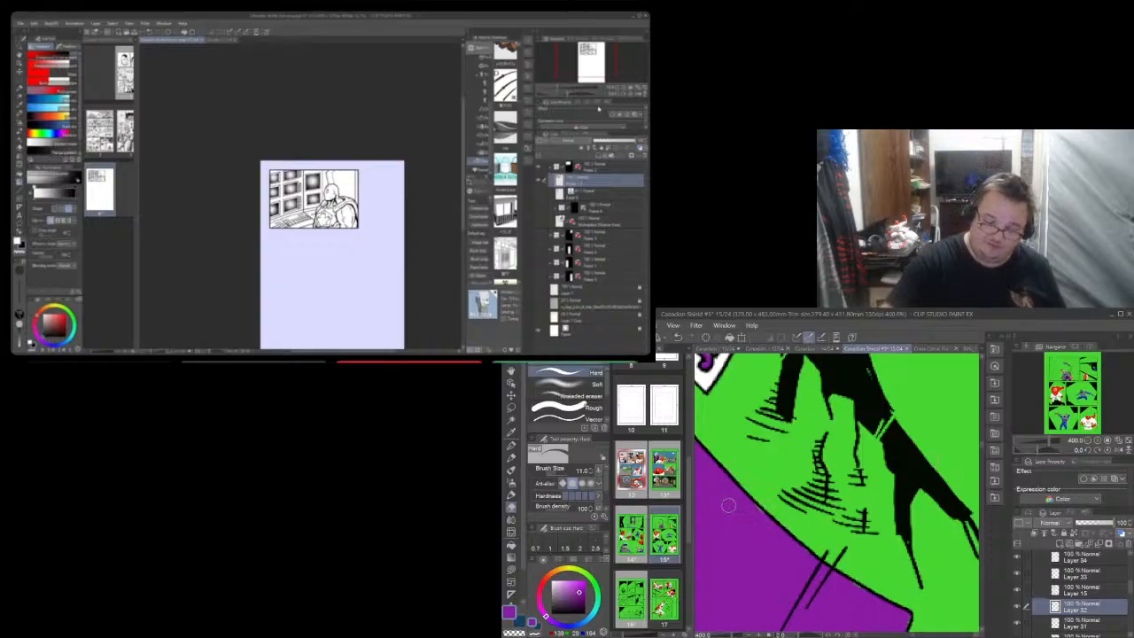
Fill the green gap between the goggles and the ACE badge in purple with Lasso fill, up to the black outline
left_click(512, 570)
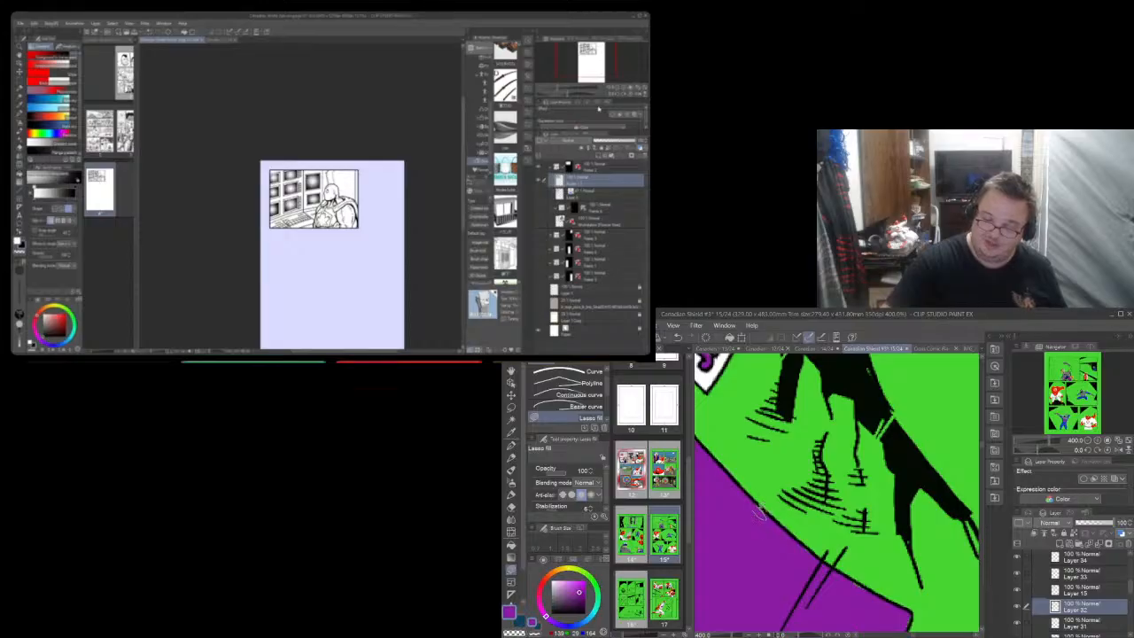
left_click_drag(929, 635, 912, 635)
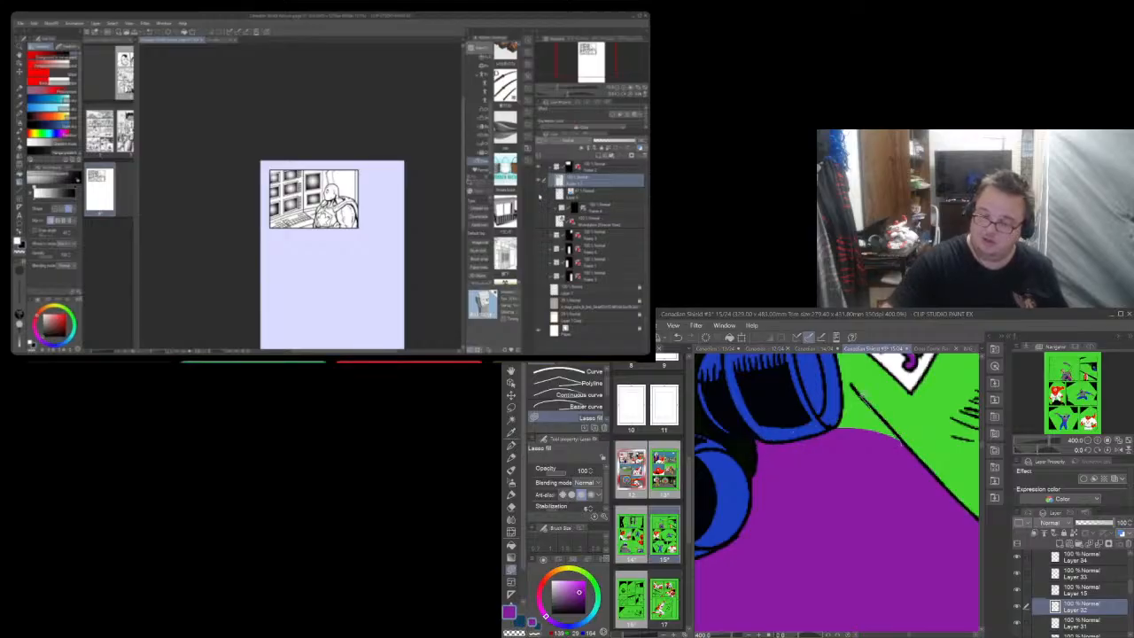
left_click_drag(847, 385, 837, 446)
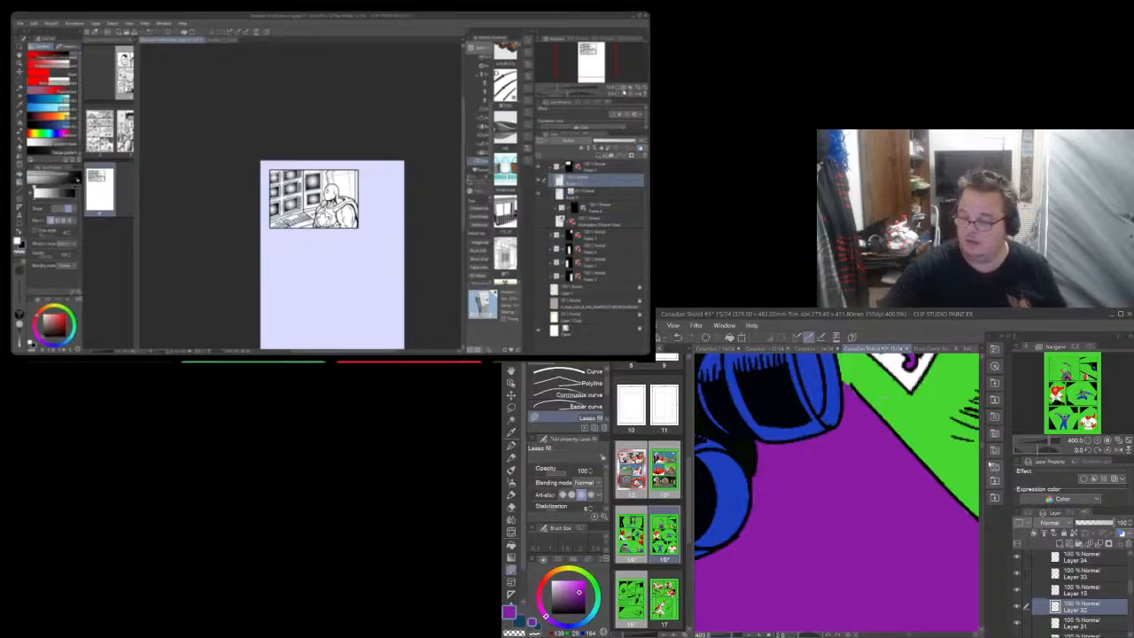
left_click_drag(981, 448, 981, 443)
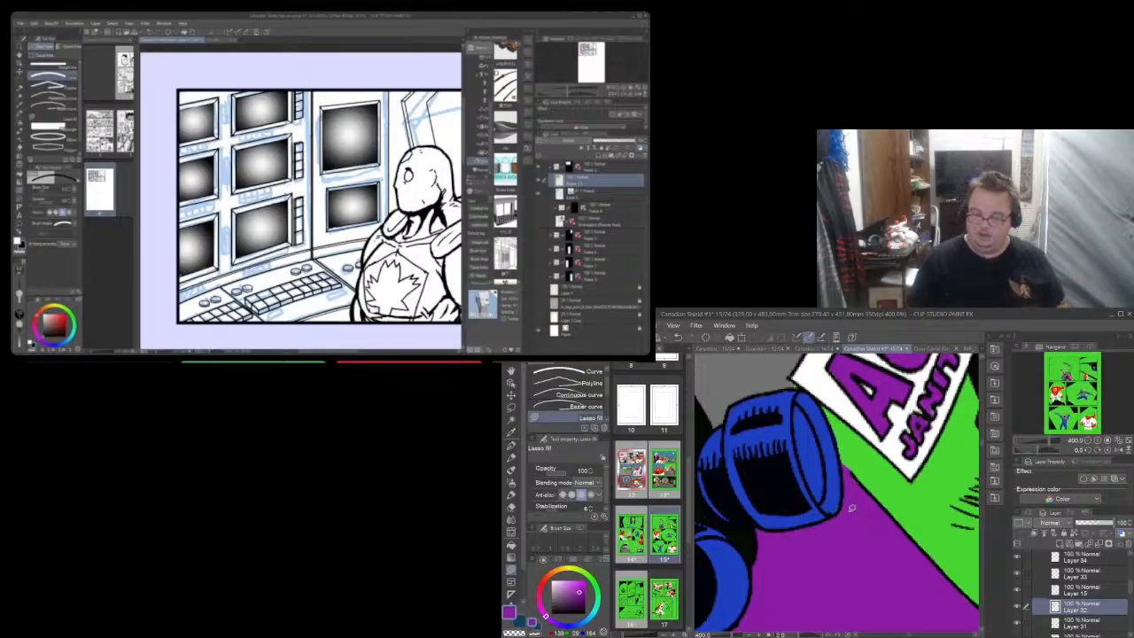
scroll(851, 508, "down", 5)
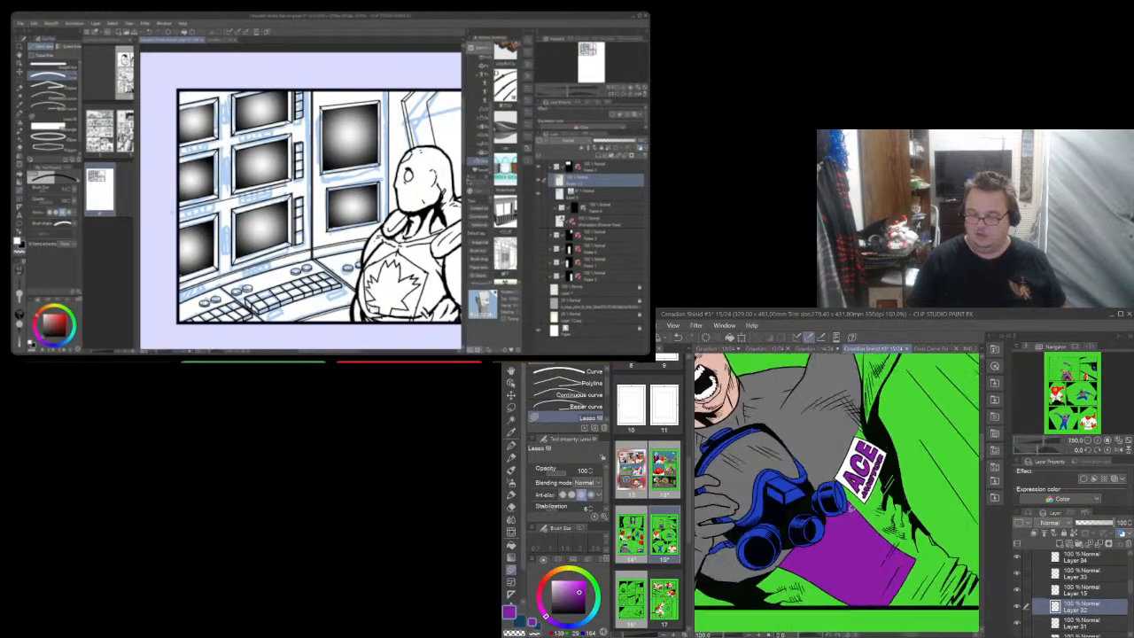
scroll(851, 508, "down", 3)
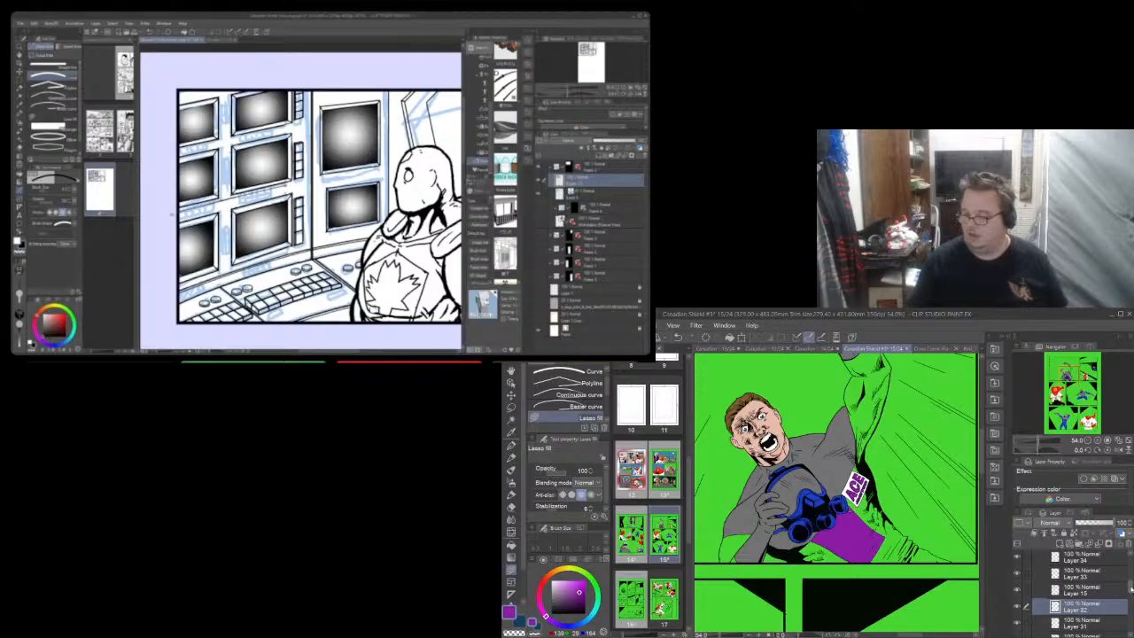
Toggle Layer 31's visibility to identify the shouting man's skin flats and make that layer active
scroll(1131, 588, "down", 2)
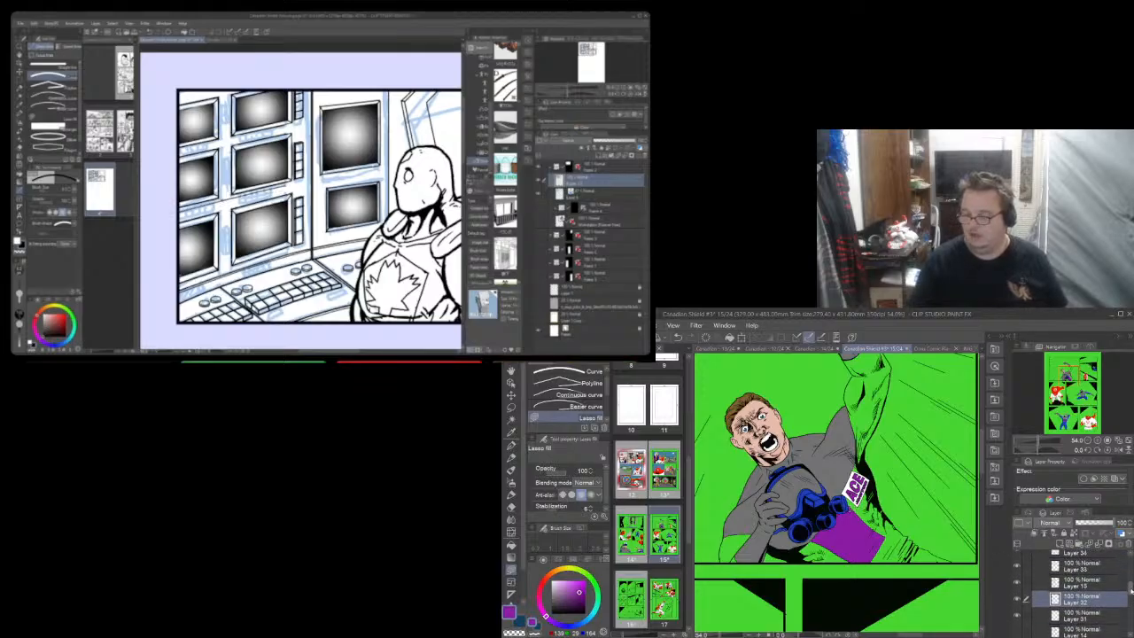
scroll(1131, 587, "down", 1)
left_click(1017, 617)
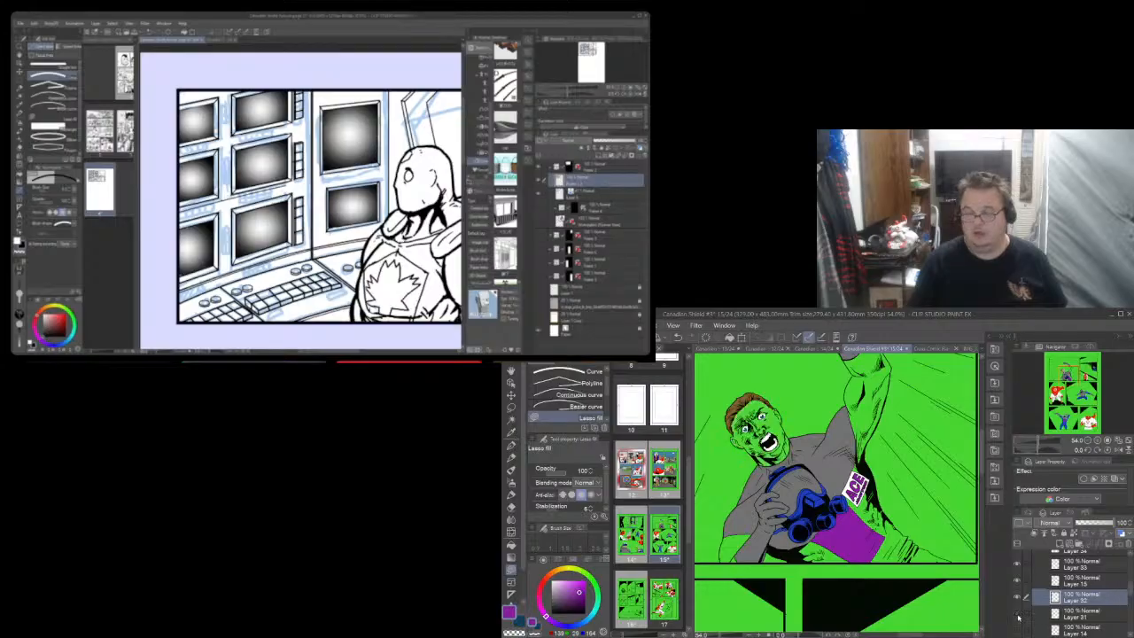
left_click(1018, 616)
left_click(1028, 613)
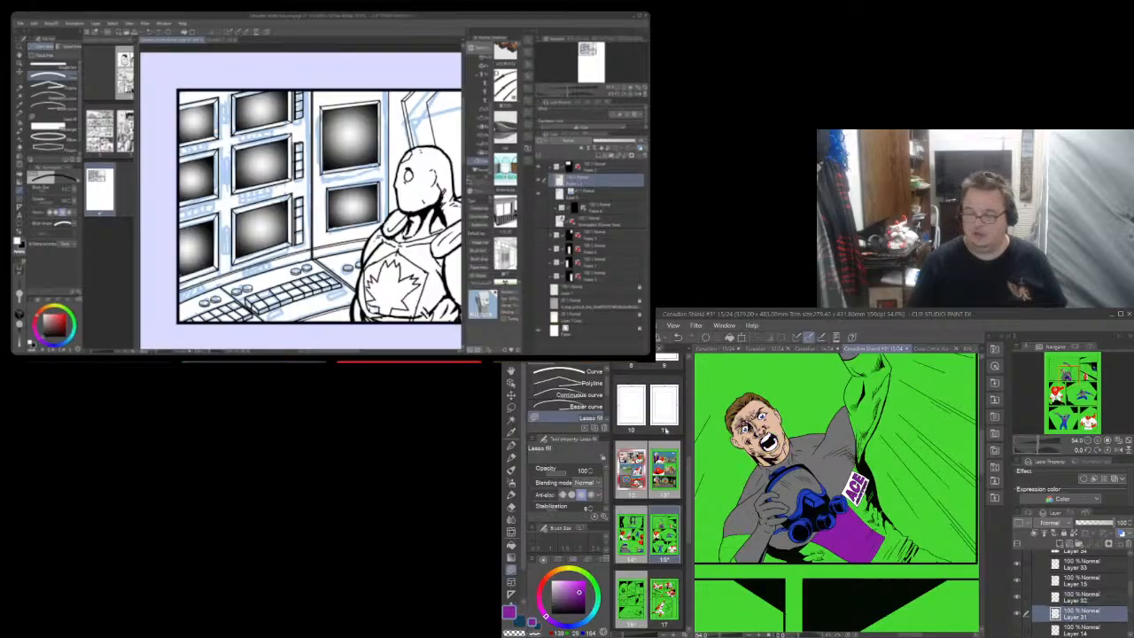
Sample the skin tone from the shouting man's face and fill the gap along the underside of his chin with Lasso fill
scroll(744, 425, "up", 5)
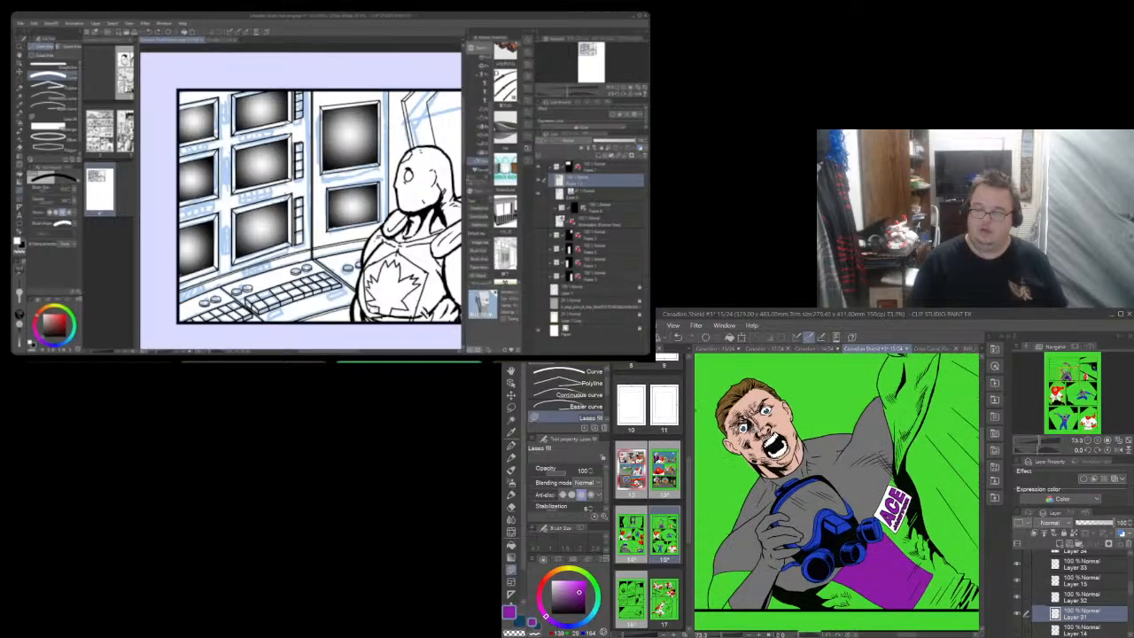
scroll(751, 438, "up", 5)
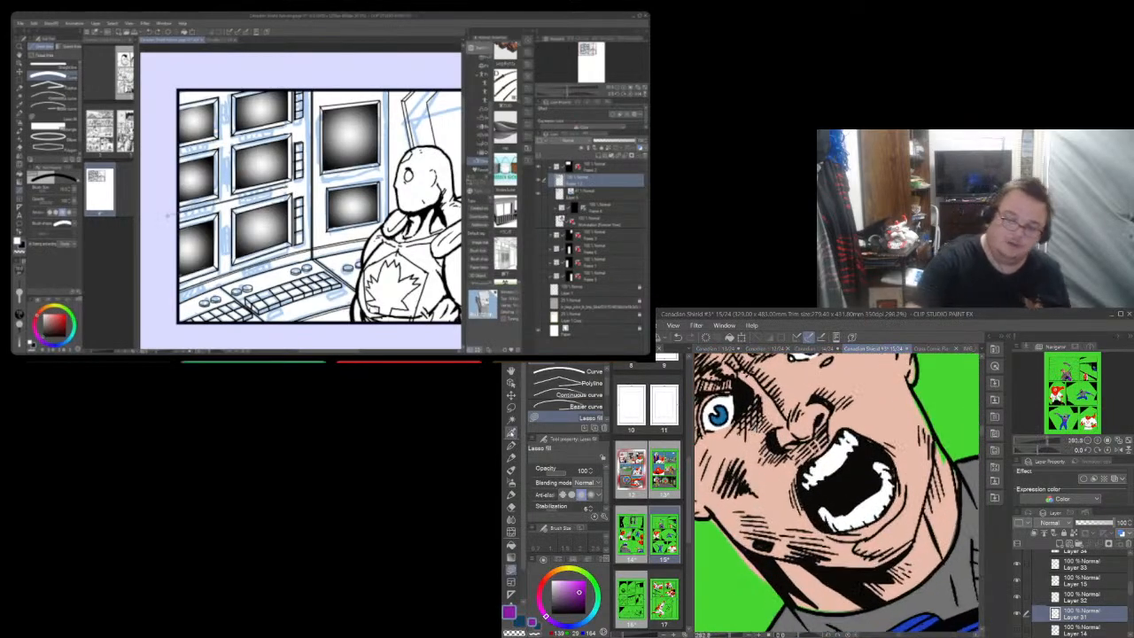
left_click(511, 432)
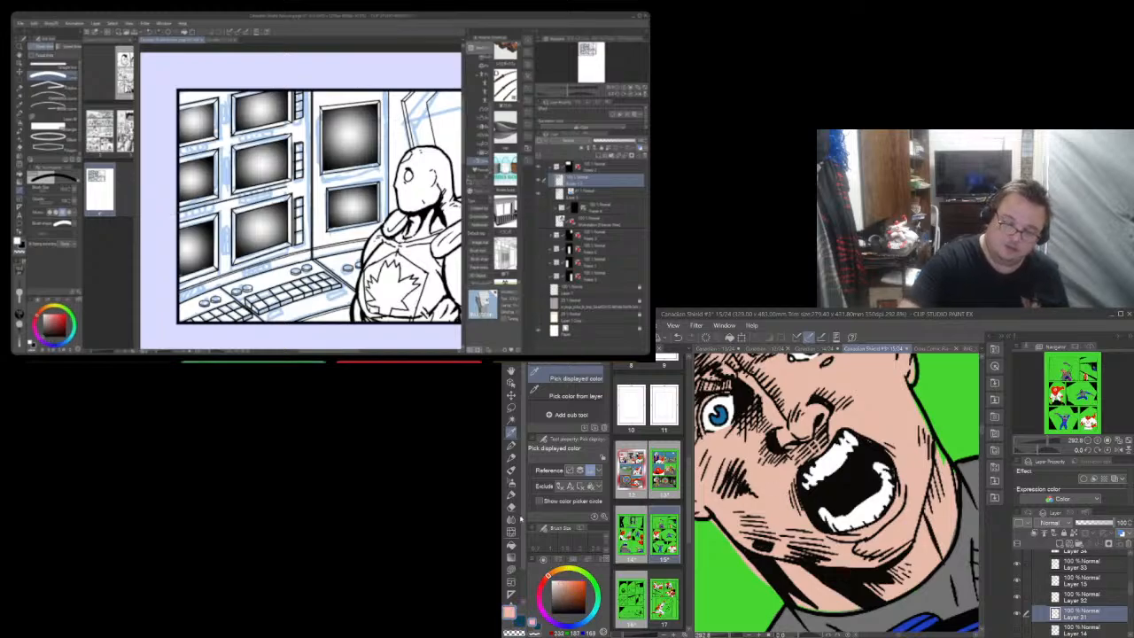
left_click(512, 503)
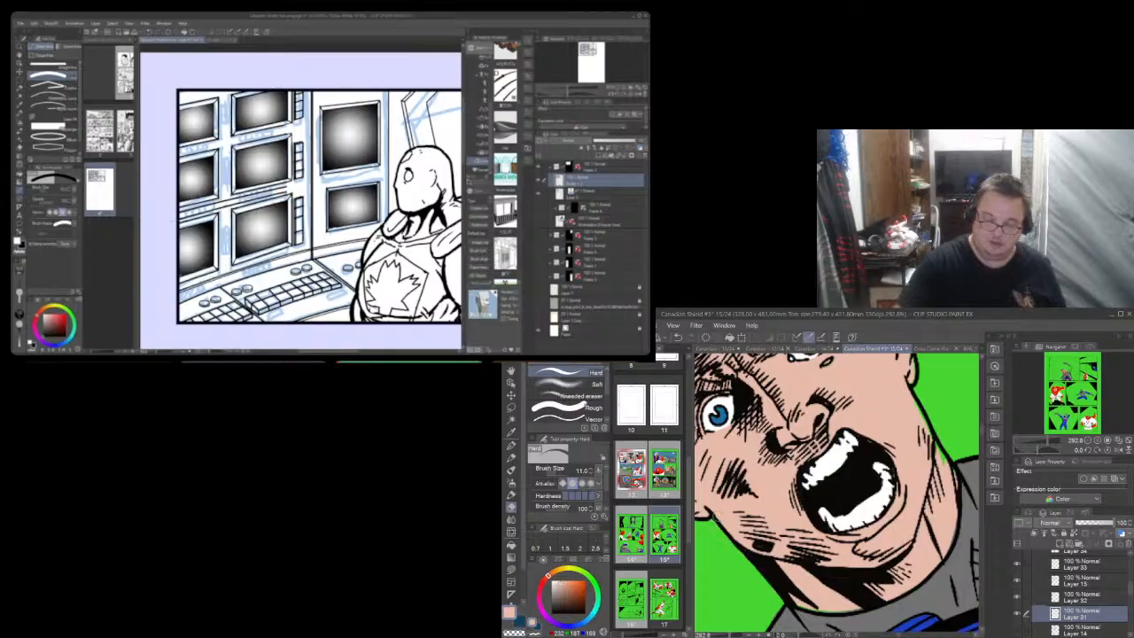
key("u")
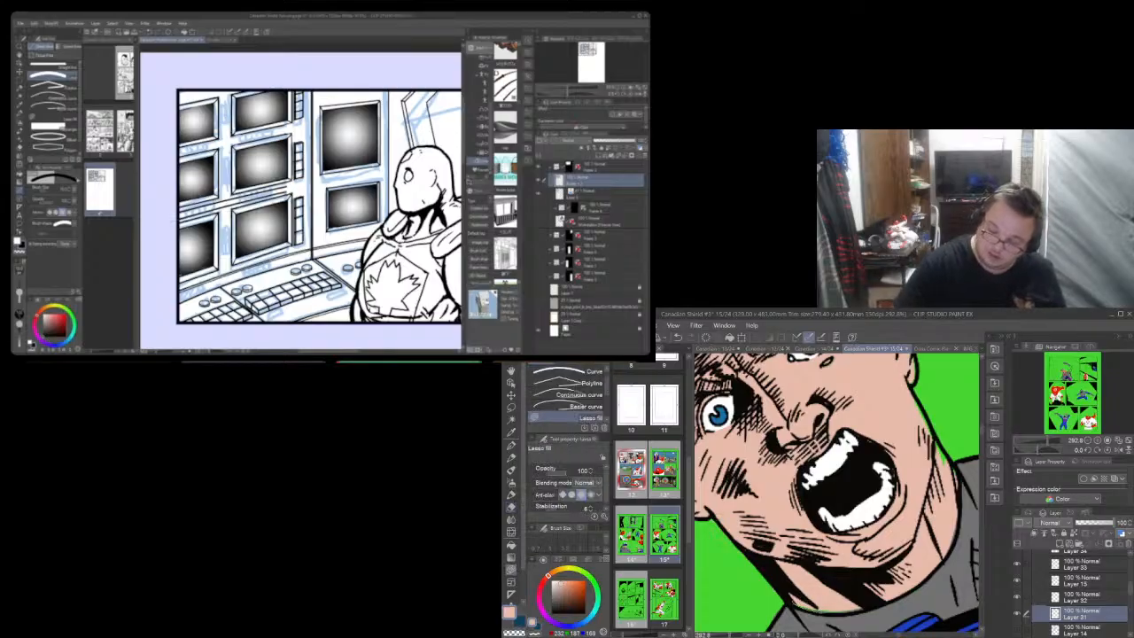
mouse_move(822, 612)
left_mouse_down()
mouse_move(858, 611)
mouse_move(902, 553)
left_mouse_up()
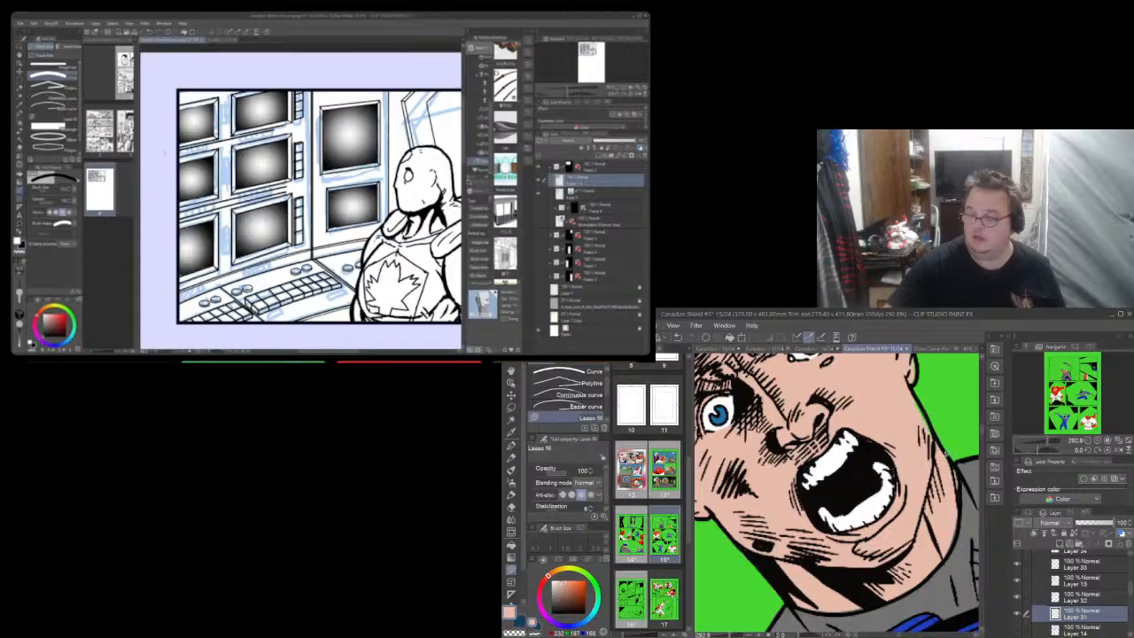
Fill the green slivers along the far cheek and below the far ear in skin tone with Lasso fill, and ready the Hard eraser
scroll(946, 452, "up", 1)
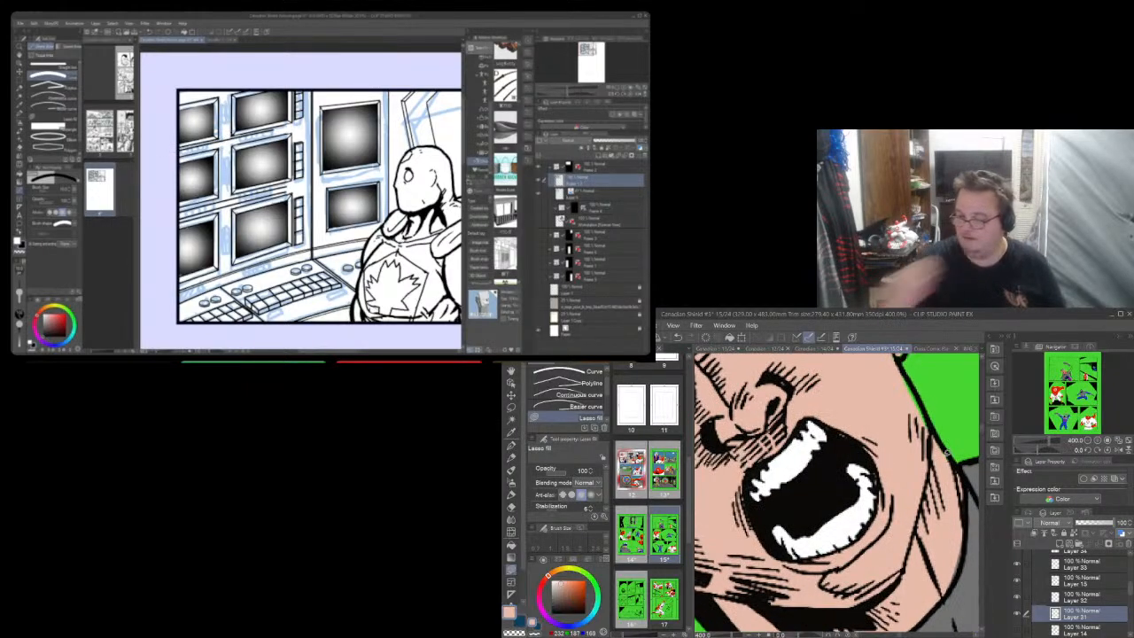
scroll(982, 431, "up", 2)
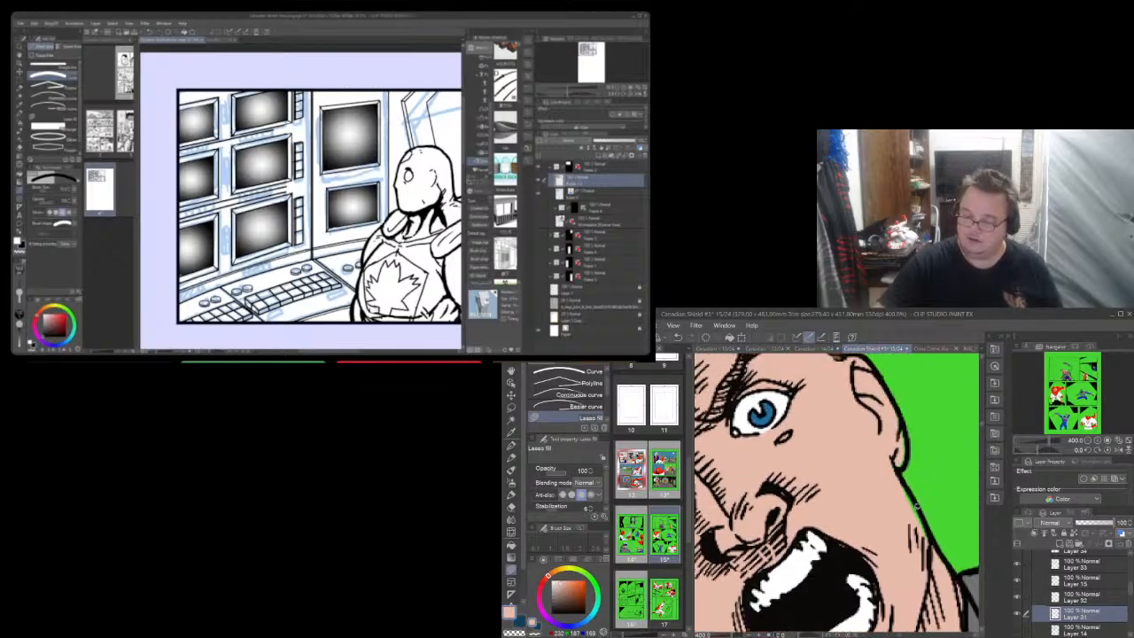
left_click_drag(904, 486, 932, 542)
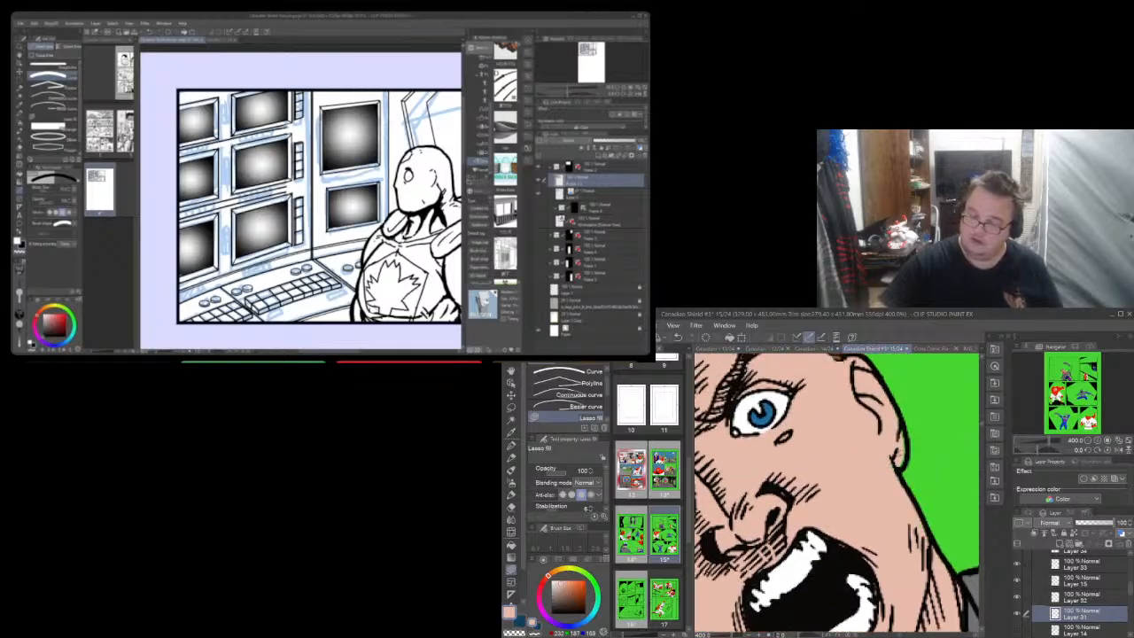
left_click_drag(876, 443, 888, 454)
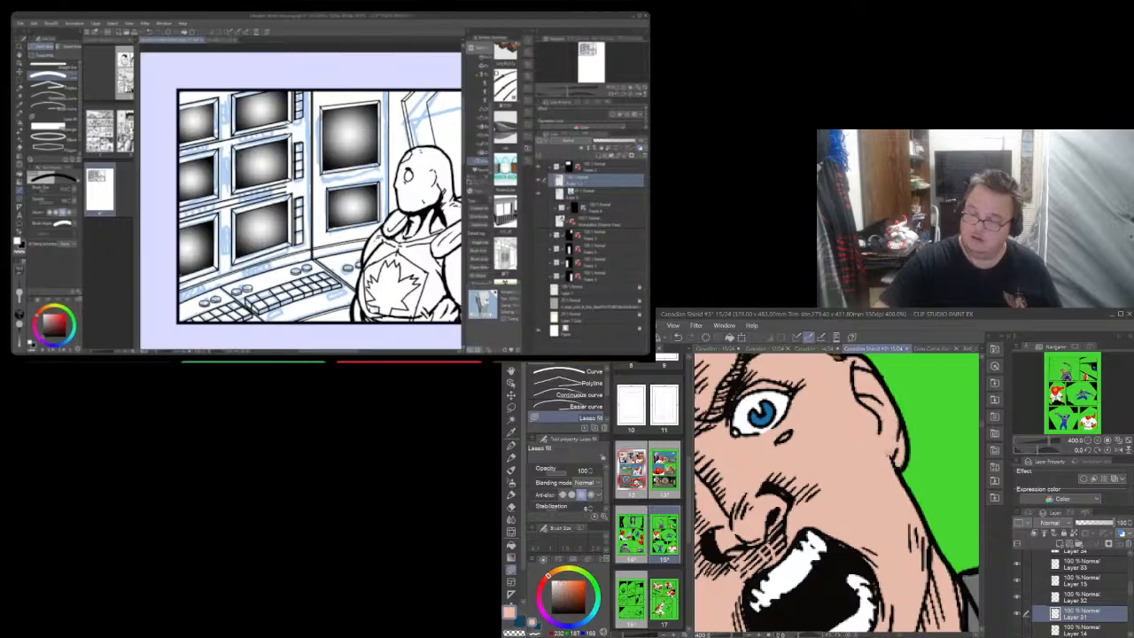
scroll(922, 429, "up", 3)
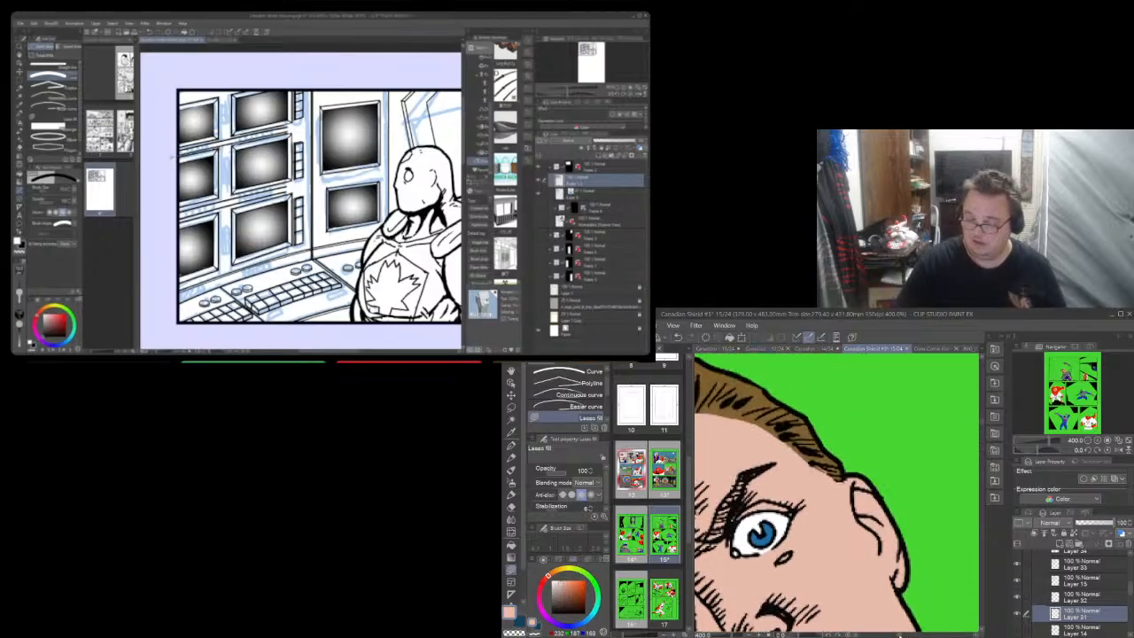
left_click_drag(902, 635, 896, 635)
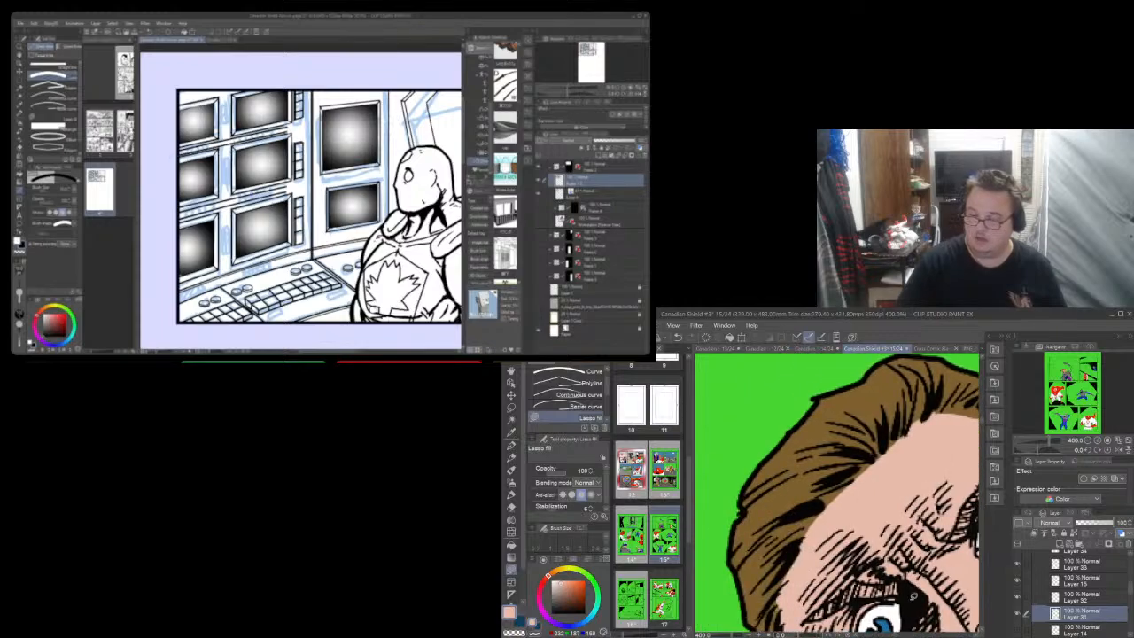
scroll(984, 438, "down", 5)
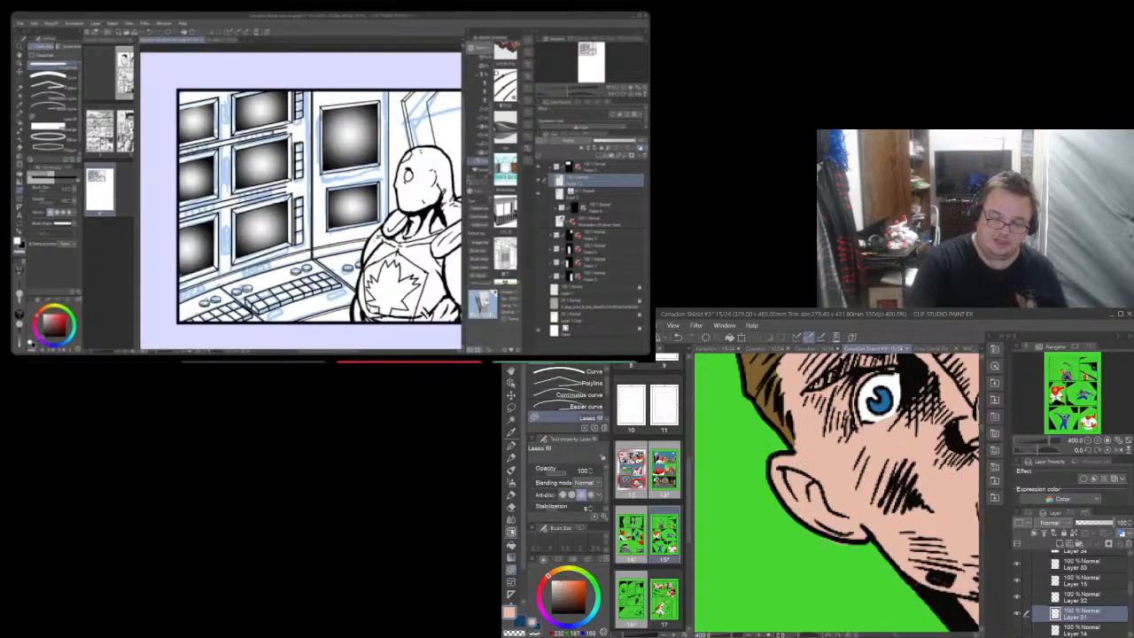
left_click(511, 507)
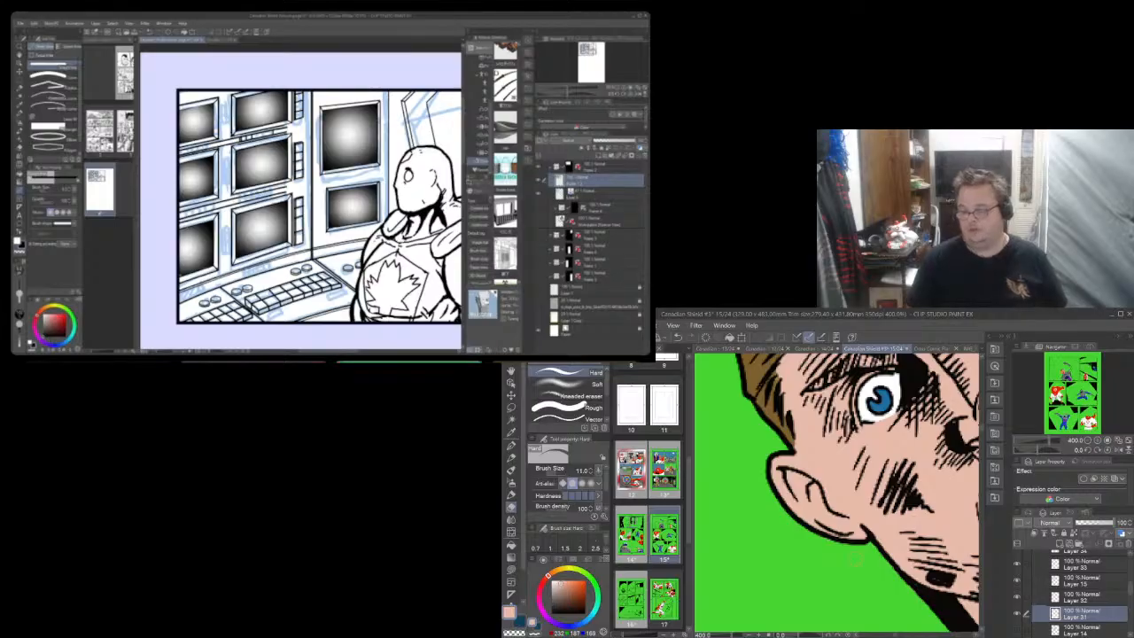
Toggle Layer 50 to check its contents, make it active and sample the brown from the man's hair
scroll(1081, 589, "up", 10)
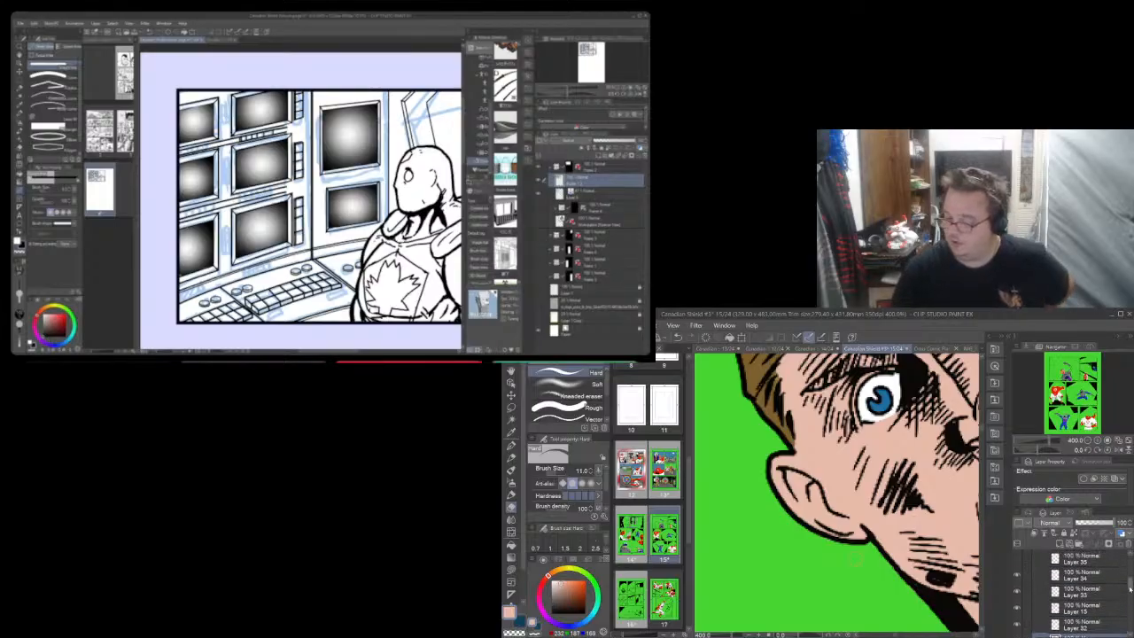
scroll(1129, 575, "up", 3)
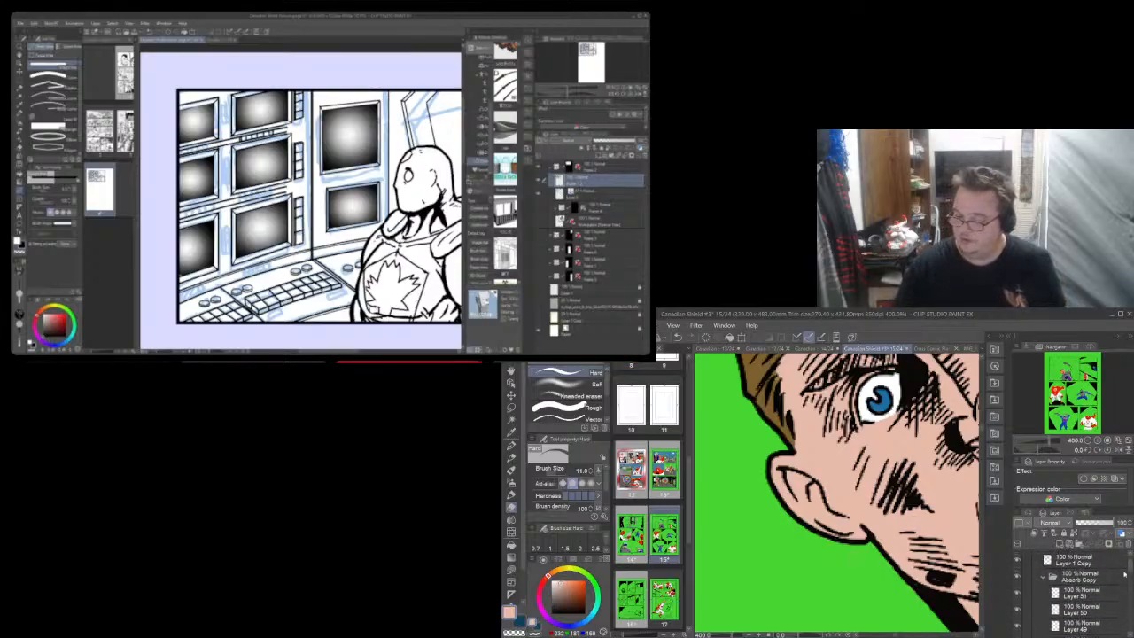
left_click(1020, 611)
left_click(1018, 610)
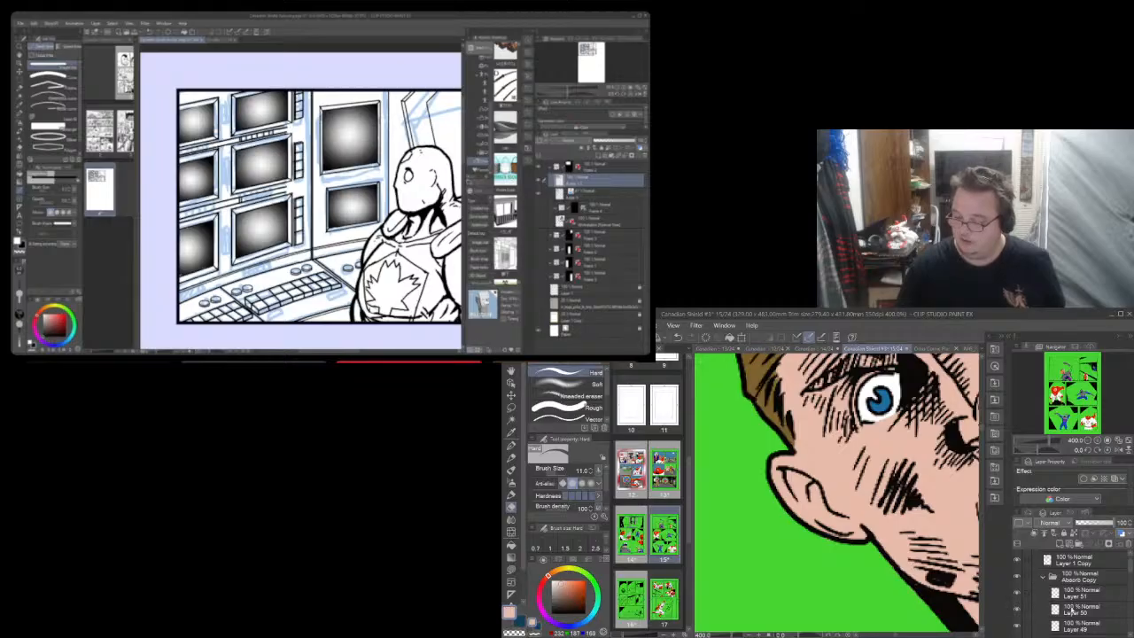
left_click(1077, 610)
left_click(511, 433)
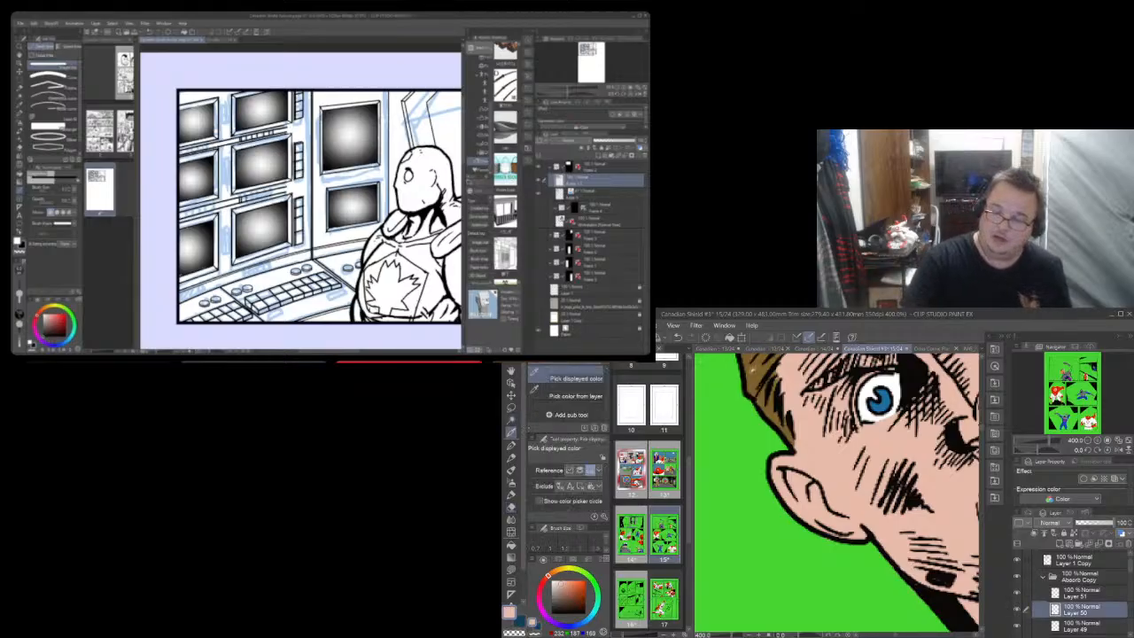
left_click(752, 371)
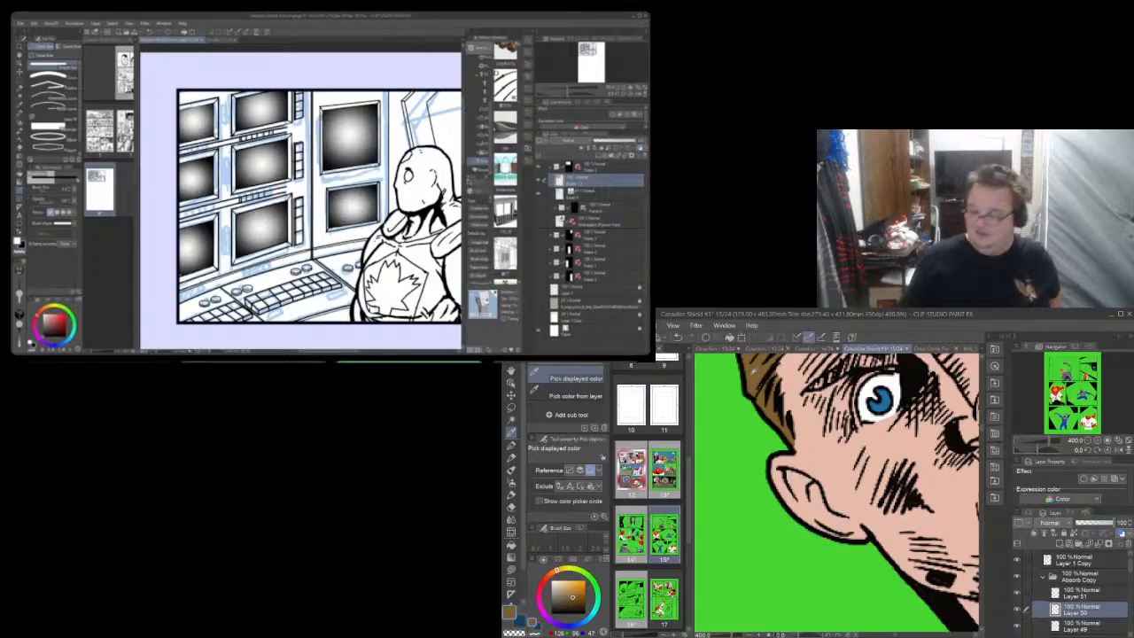
Fill both of the shouting man's eyebrows with the hair brown on Layer 50 using Lasso fill
scroll(975, 427, "up", 2)
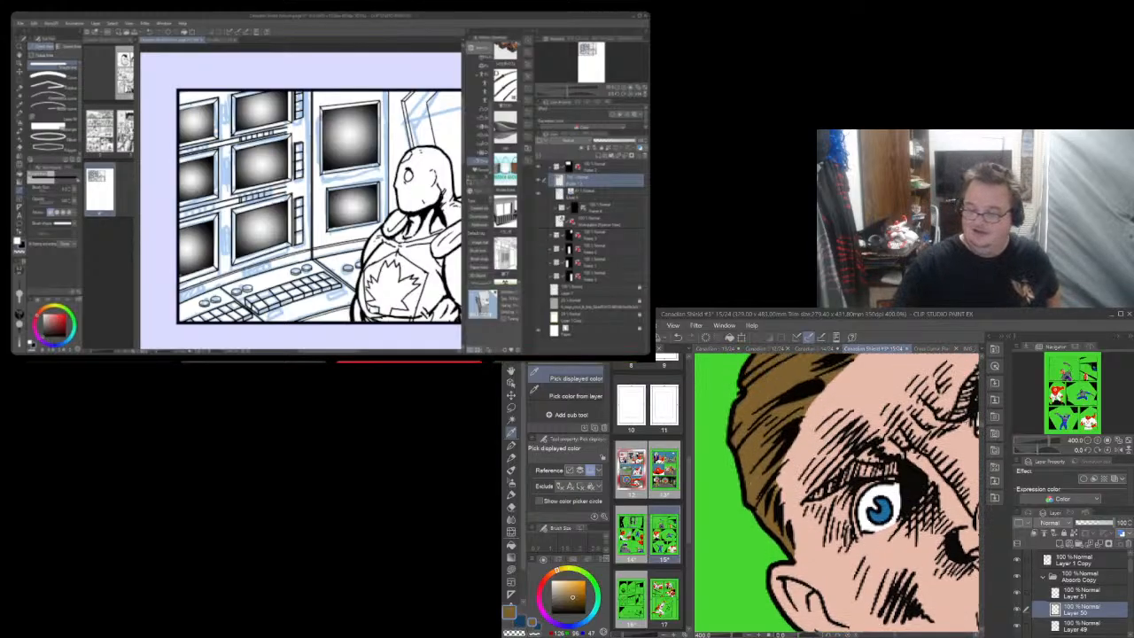
left_click(512, 569)
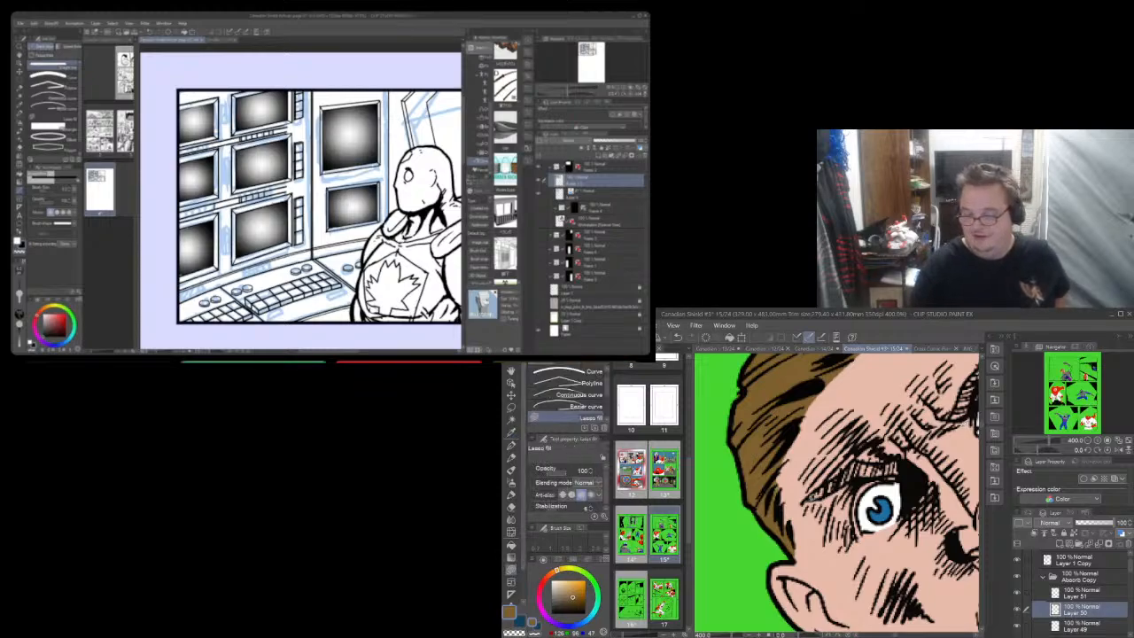
mouse_move(831, 489)
left_mouse_down()
mouse_move(902, 470)
mouse_move(895, 455)
mouse_move(849, 457)
mouse_move(813, 490)
left_mouse_up()
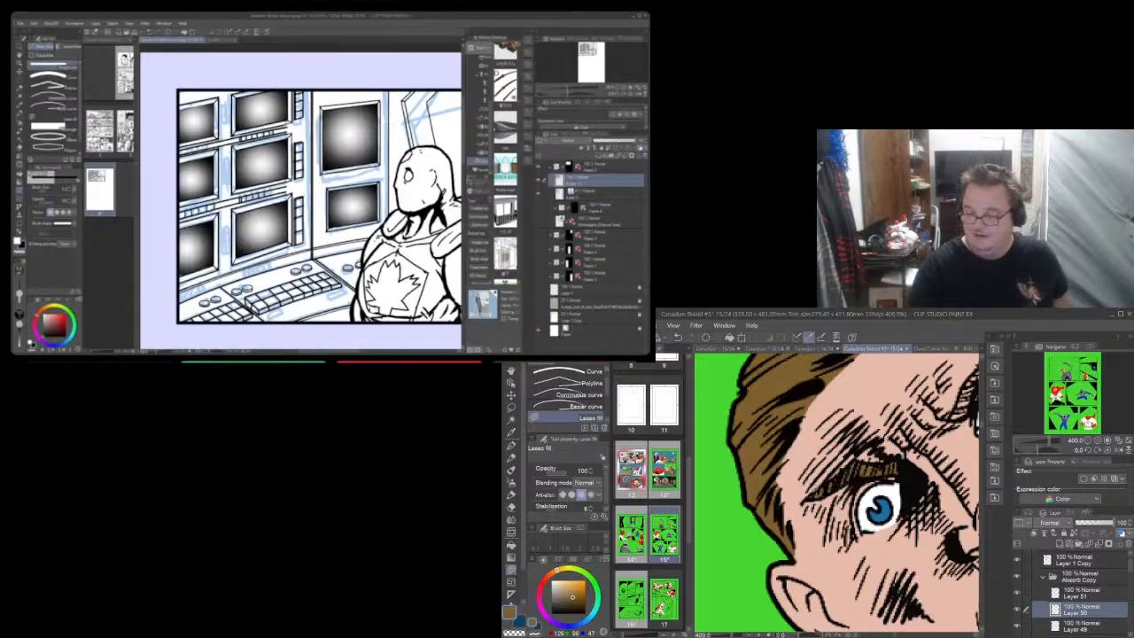
left_click_drag(893, 635, 895, 635)
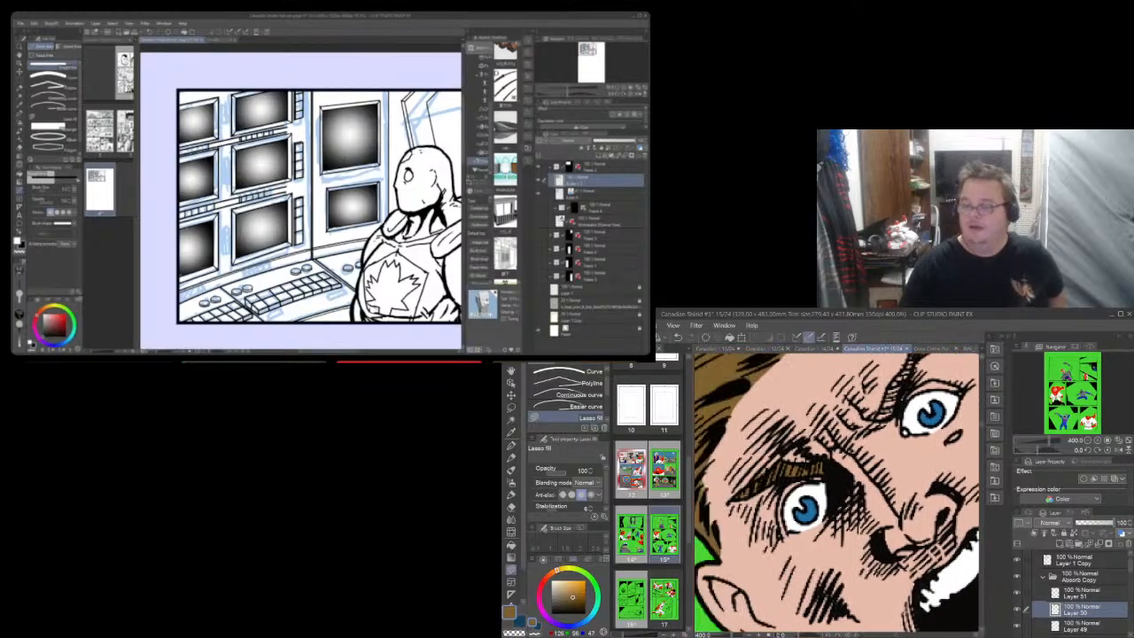
left_click_drag(981, 428, 981, 427)
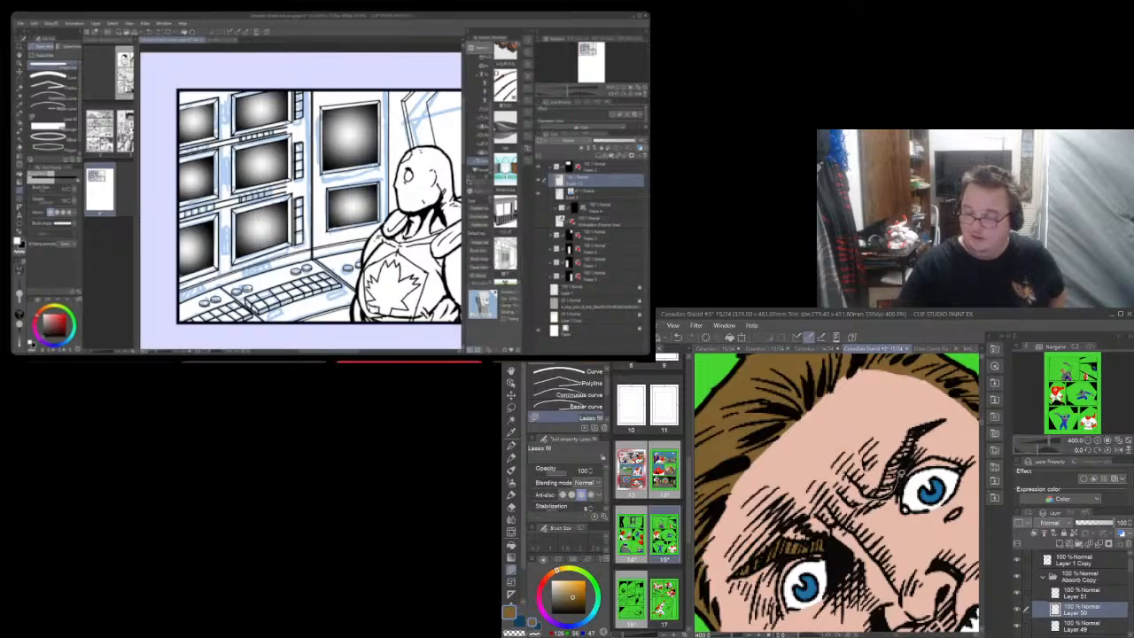
mouse_move(901, 474)
left_mouse_down()
mouse_move(927, 429)
mouse_move(895, 453)
mouse_move(878, 492)
left_mouse_up()
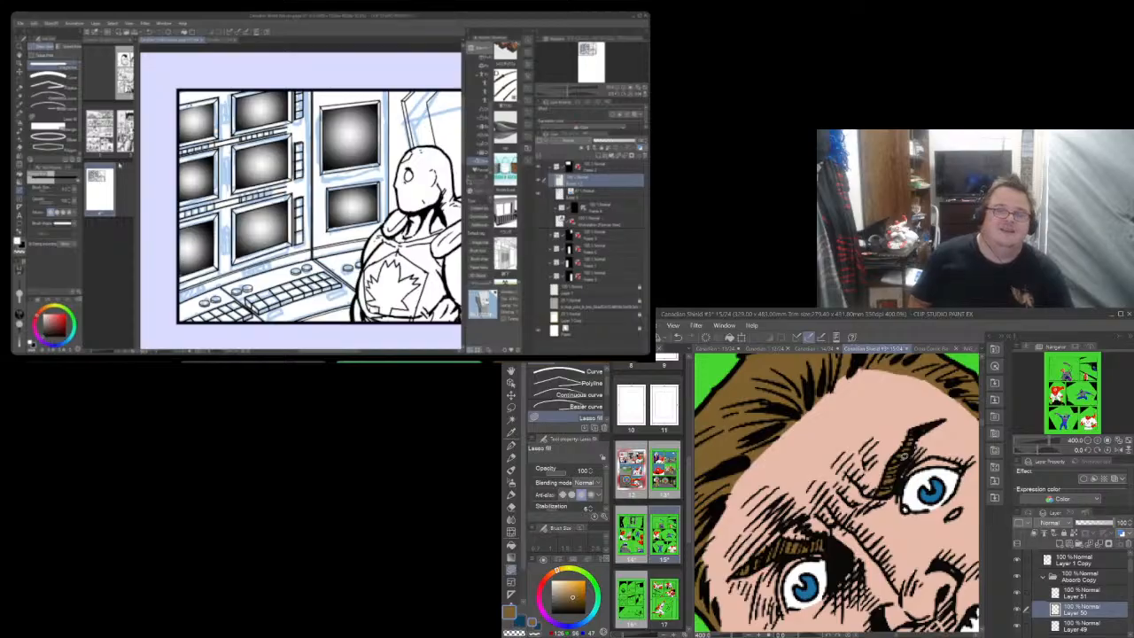
left_click(22, 148)
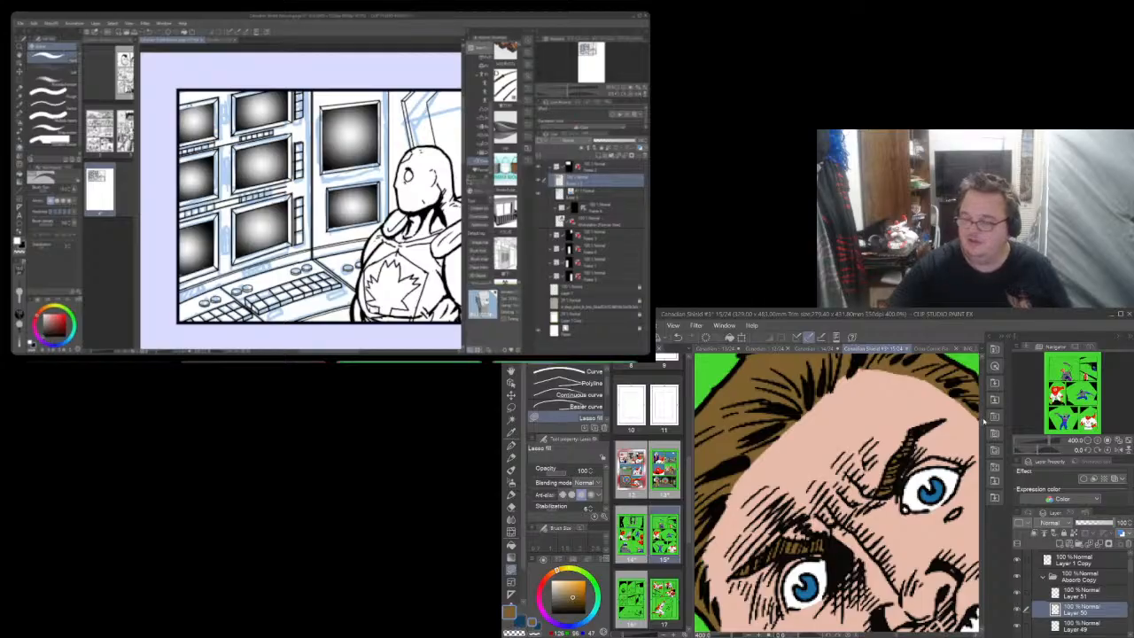
Toggle Layer 31, Layer 32 and the grey suit layer to check their contents, and make the grey suit layer active
scroll(984, 426, "down", 10)
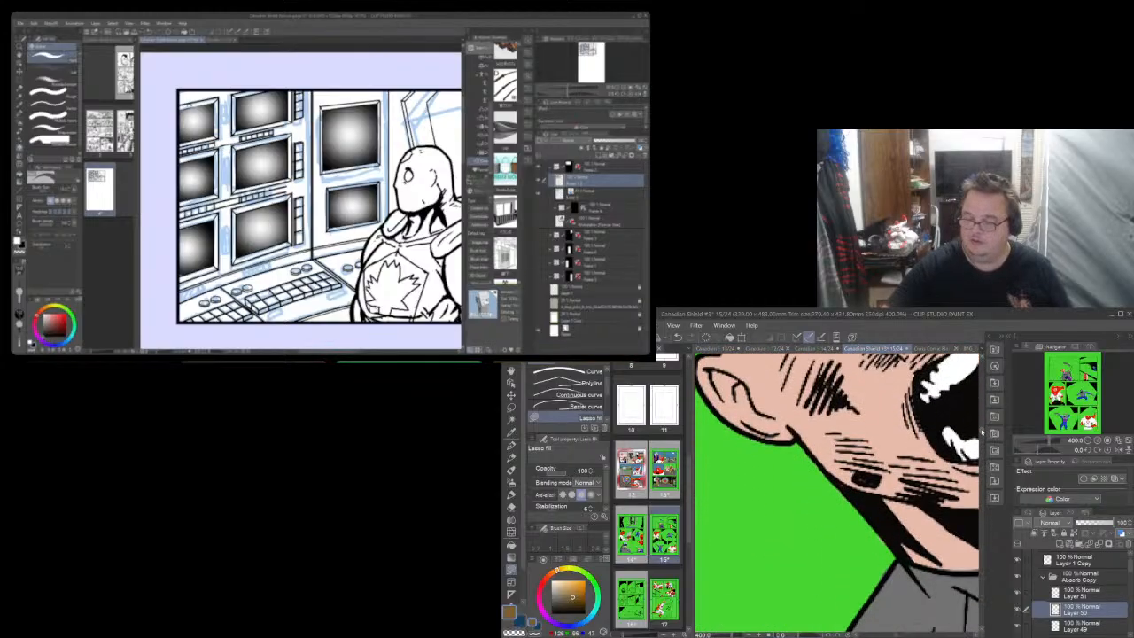
scroll(981, 433, "down", 2)
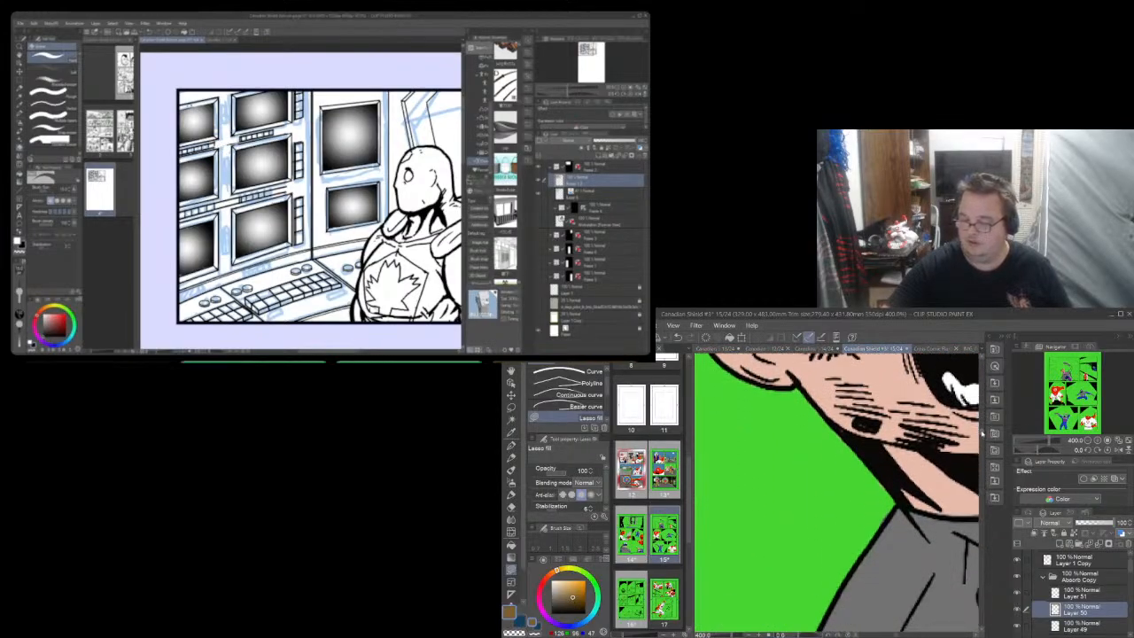
left_click_drag(896, 635, 899, 635)
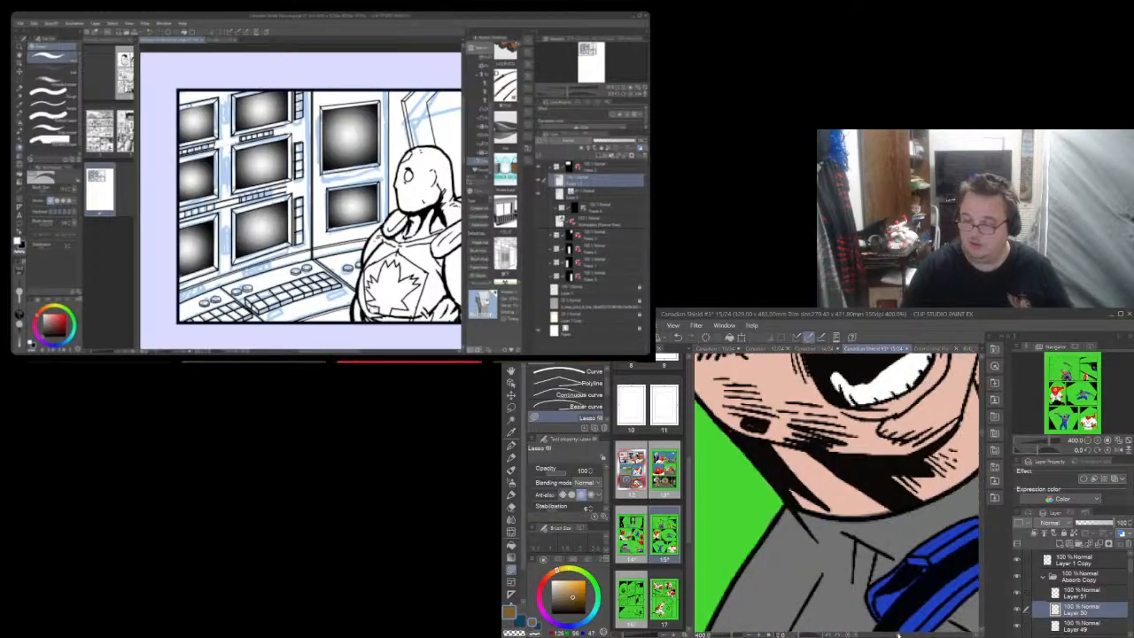
left_click(1070, 626)
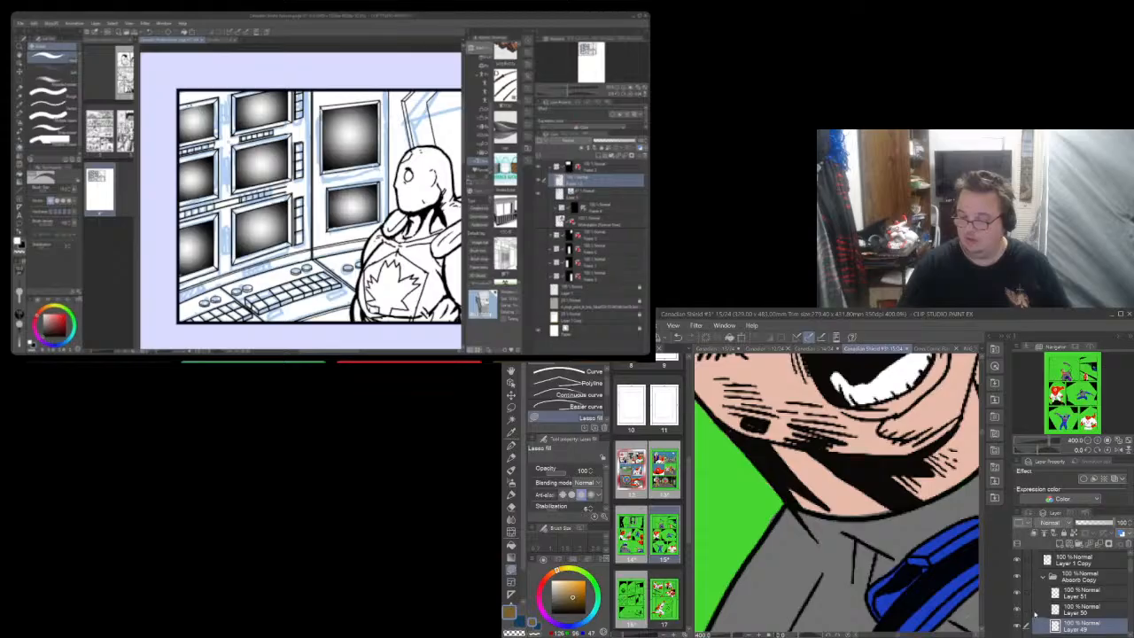
scroll(1131, 570, "down", 1)
scroll(1131, 570, "down", 10)
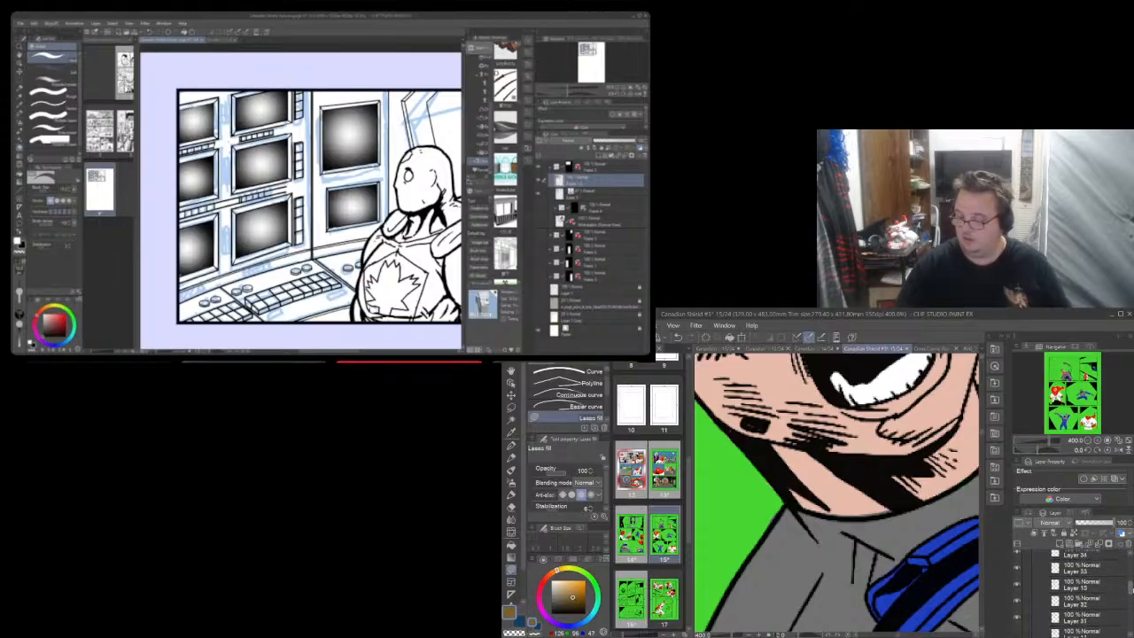
left_click(1017, 597)
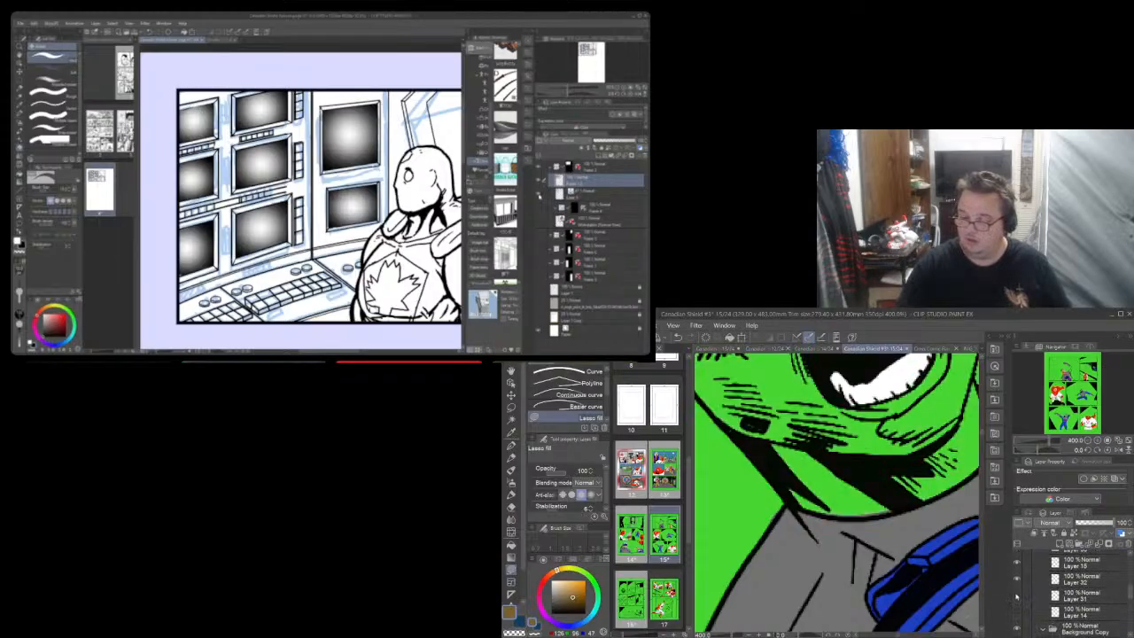
left_click(1017, 598)
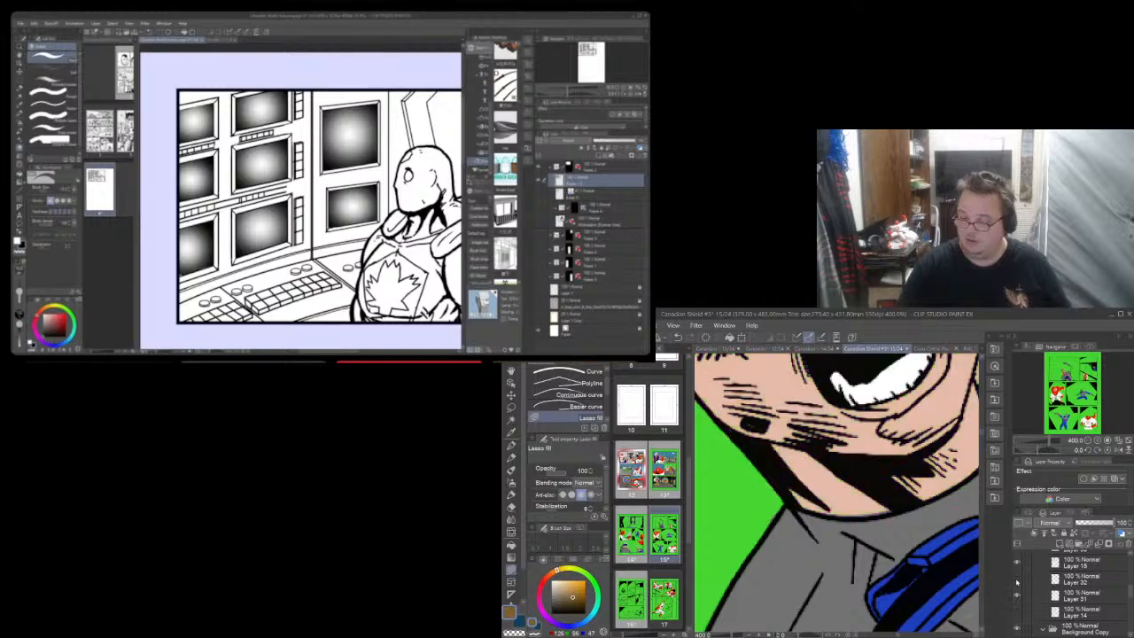
left_click(1017, 581)
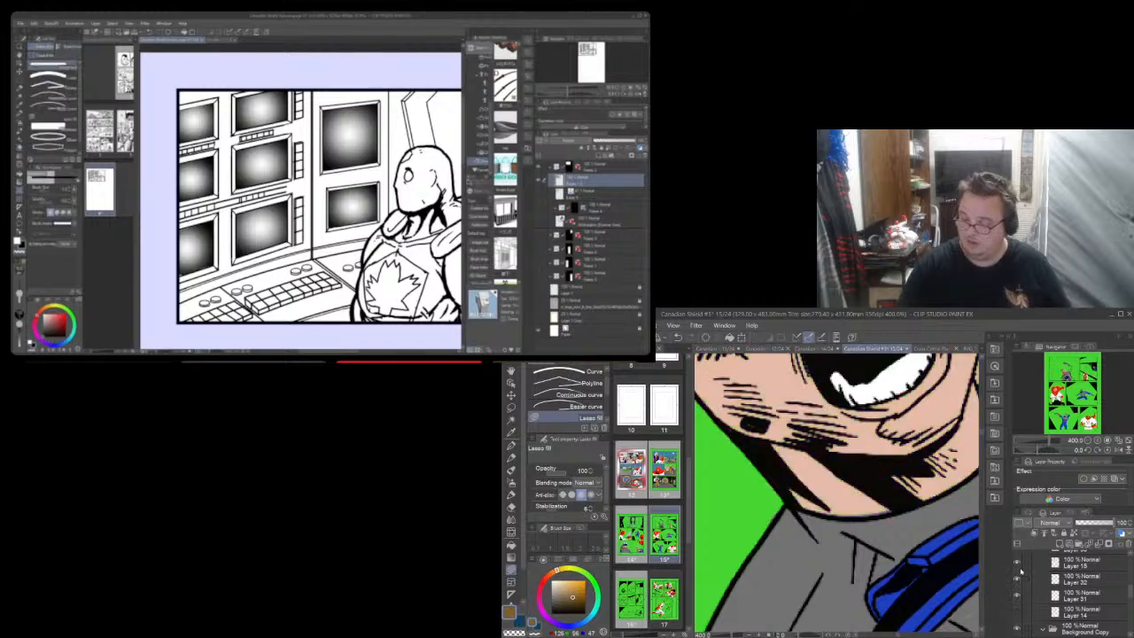
left_click(1016, 564)
left_click(1017, 564)
left_click(1073, 561)
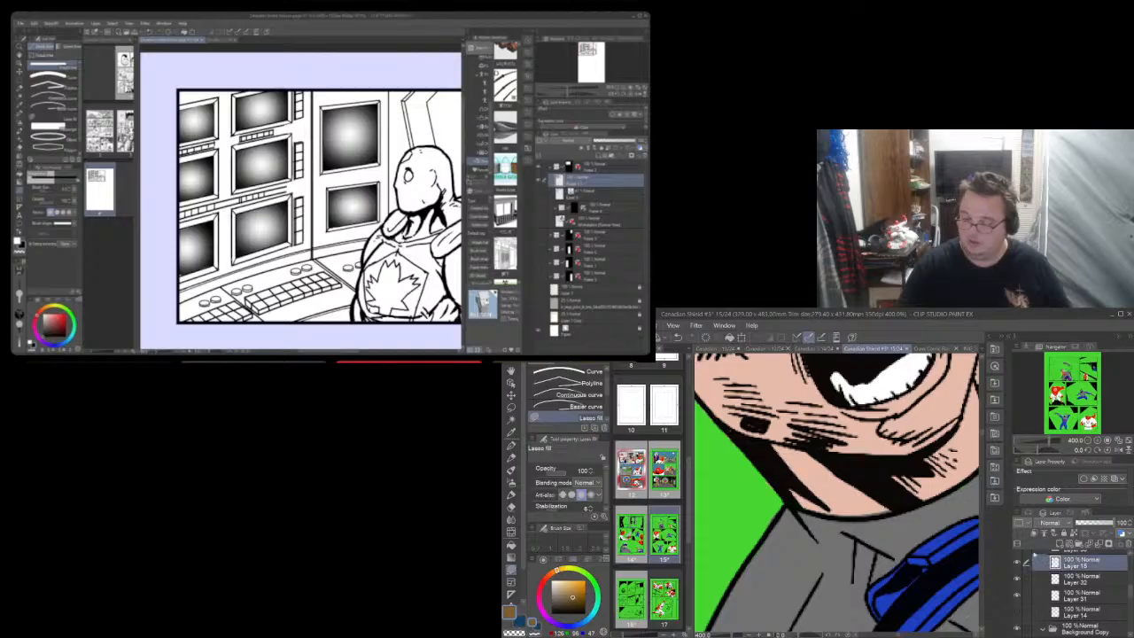
Switch to the Hard eraser at the chin, sample the suit's grey beside the blue collar piece, and ready Lasso fill
key("e")
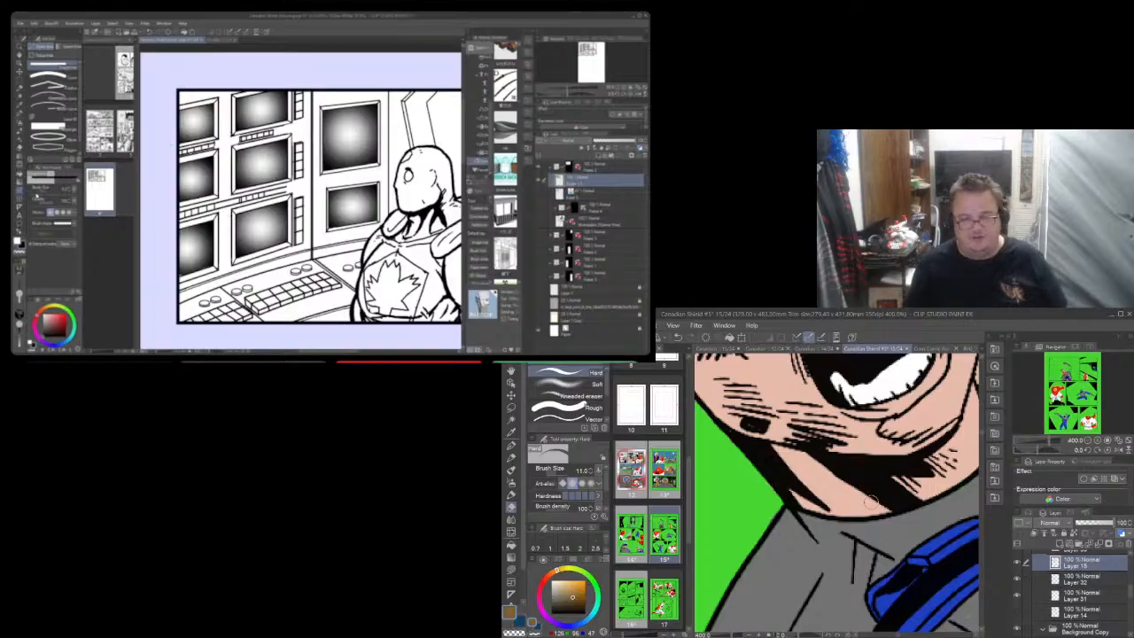
left_click(19, 148)
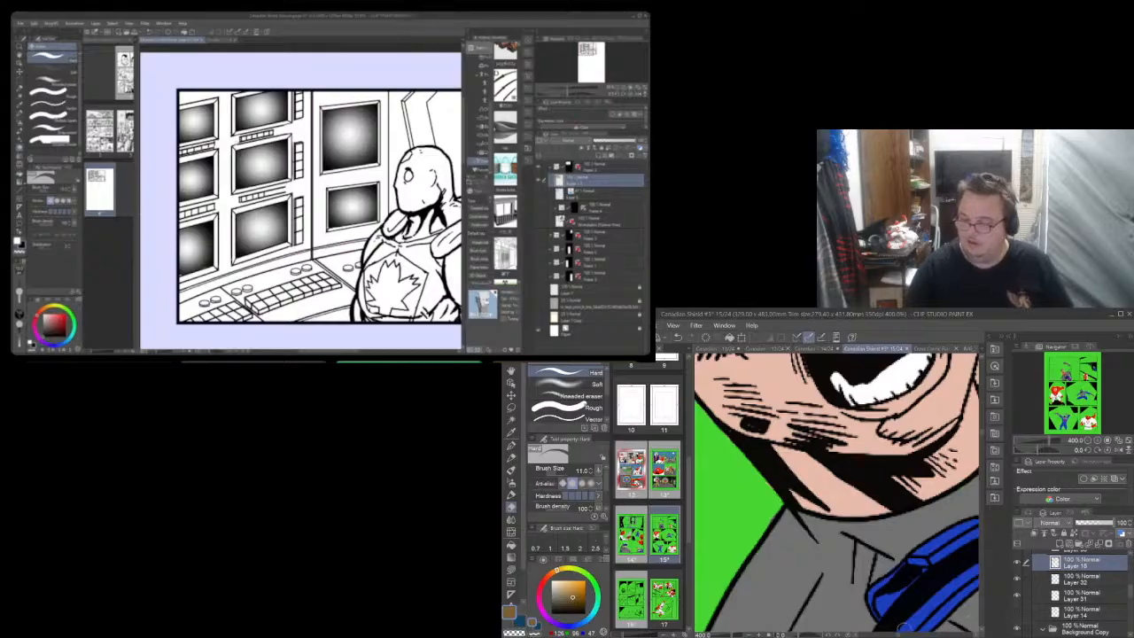
left_click_drag(898, 635, 901, 636)
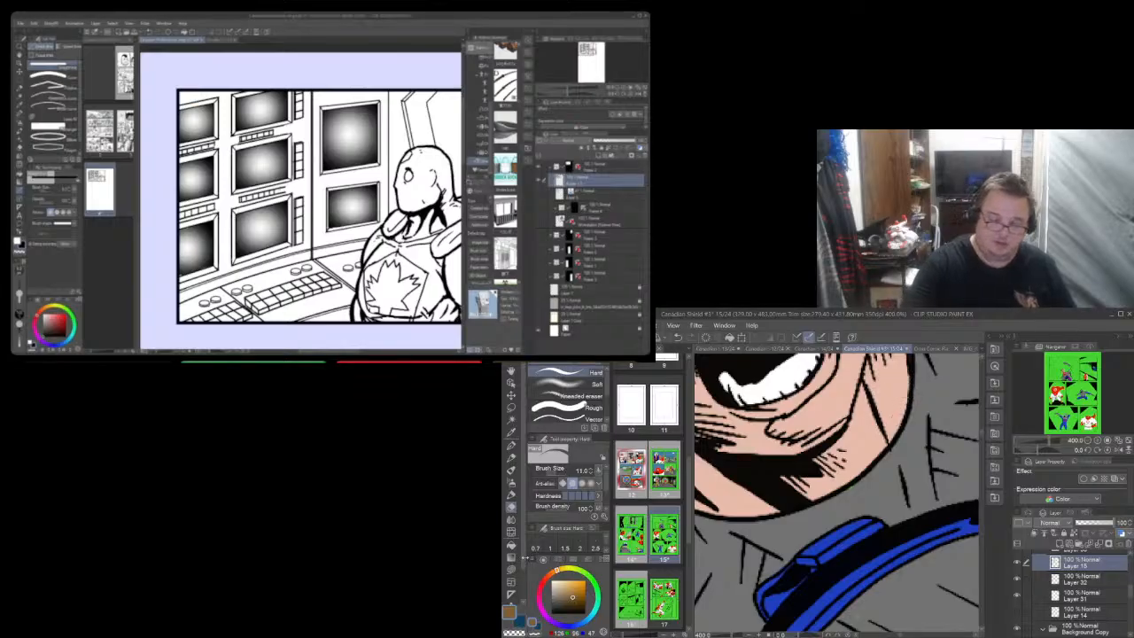
left_click(512, 433)
left_click(779, 530)
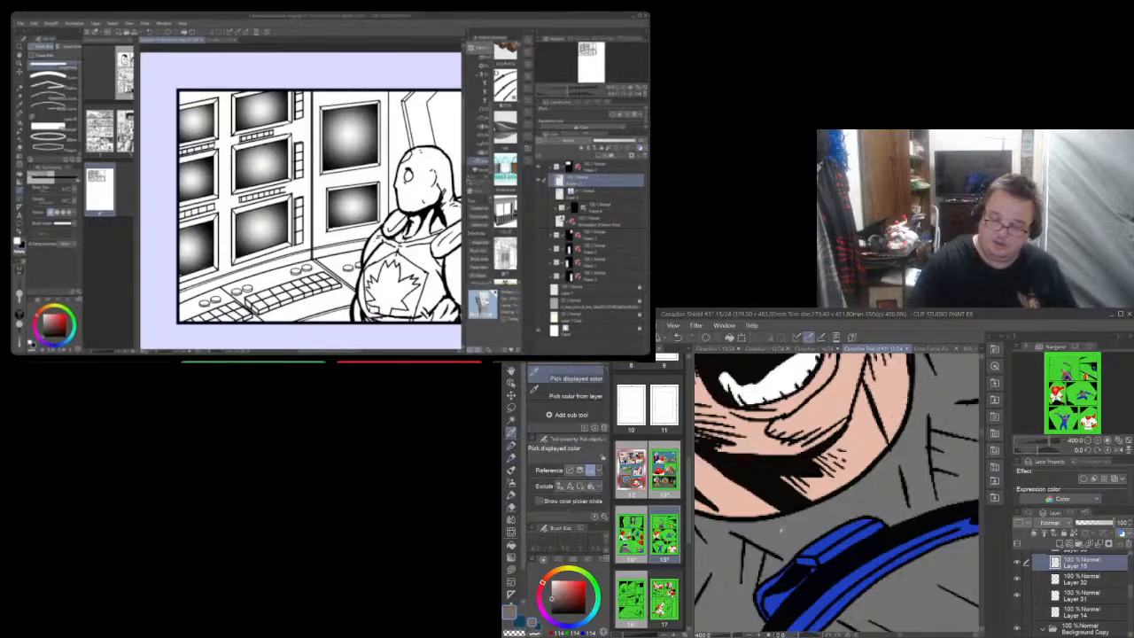
left_click(512, 570)
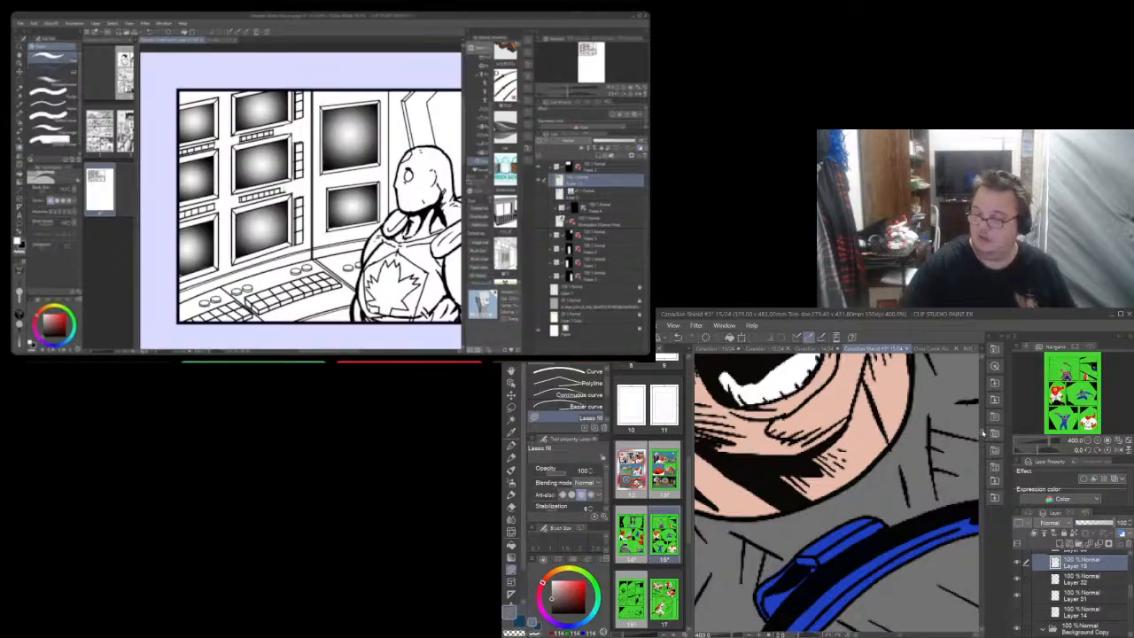
Show Layer 14 with the blue costume flats and make it active at the man's lower arm by the panel border
scroll(985, 433, "up", 6)
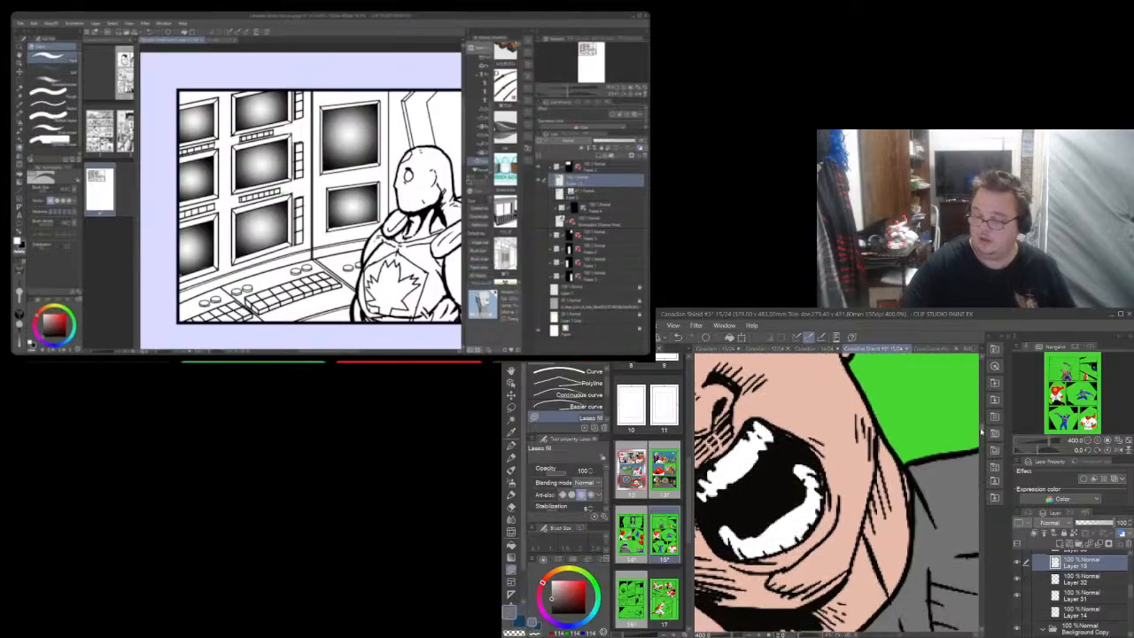
scroll(982, 432, "up", 2)
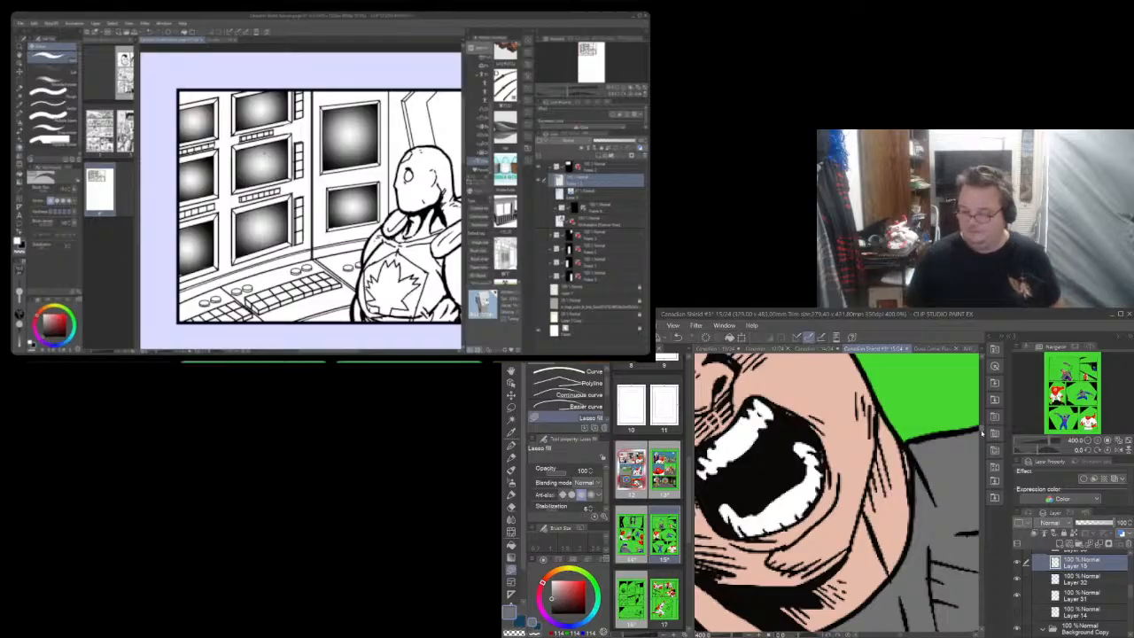
scroll(942, 455, "down", 8)
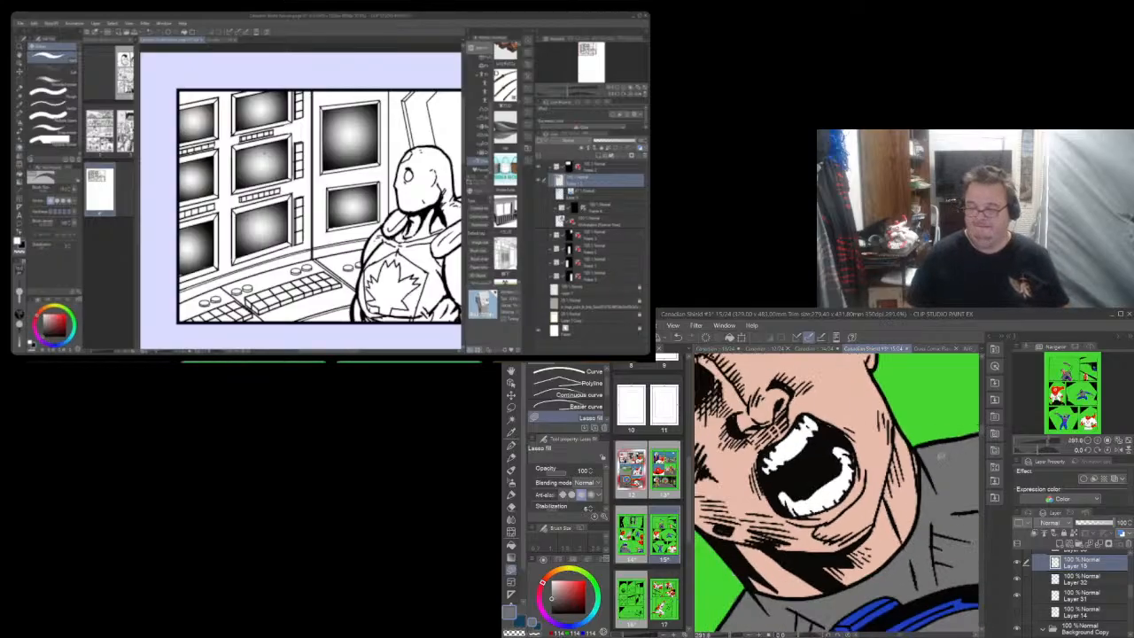
scroll(942, 457, "down", 2)
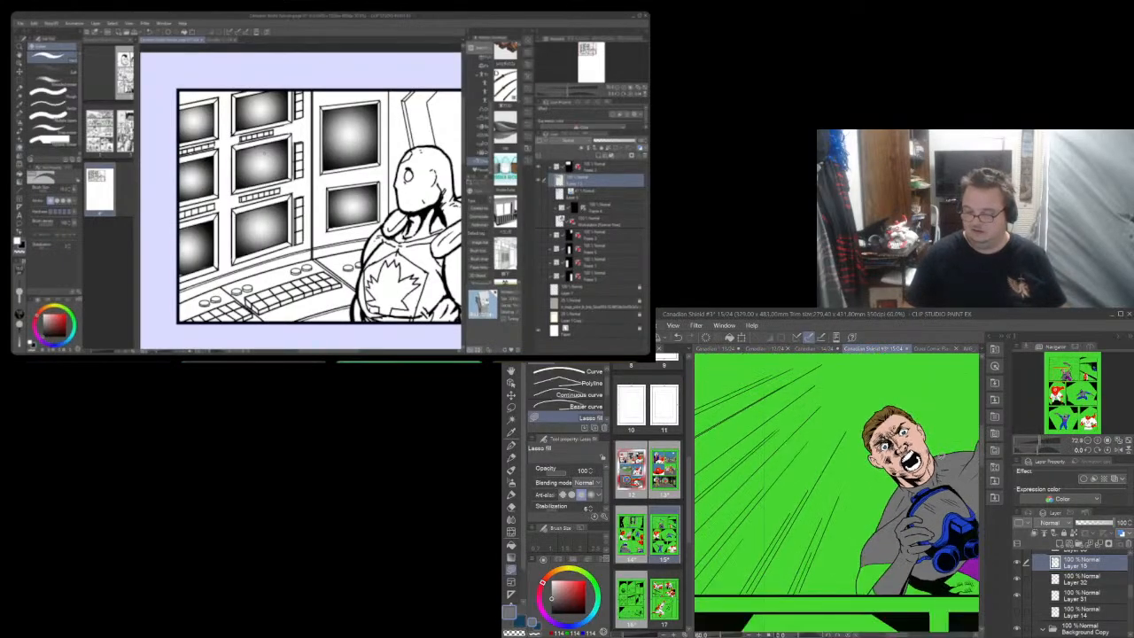
left_click(1017, 614)
left_click(1061, 614)
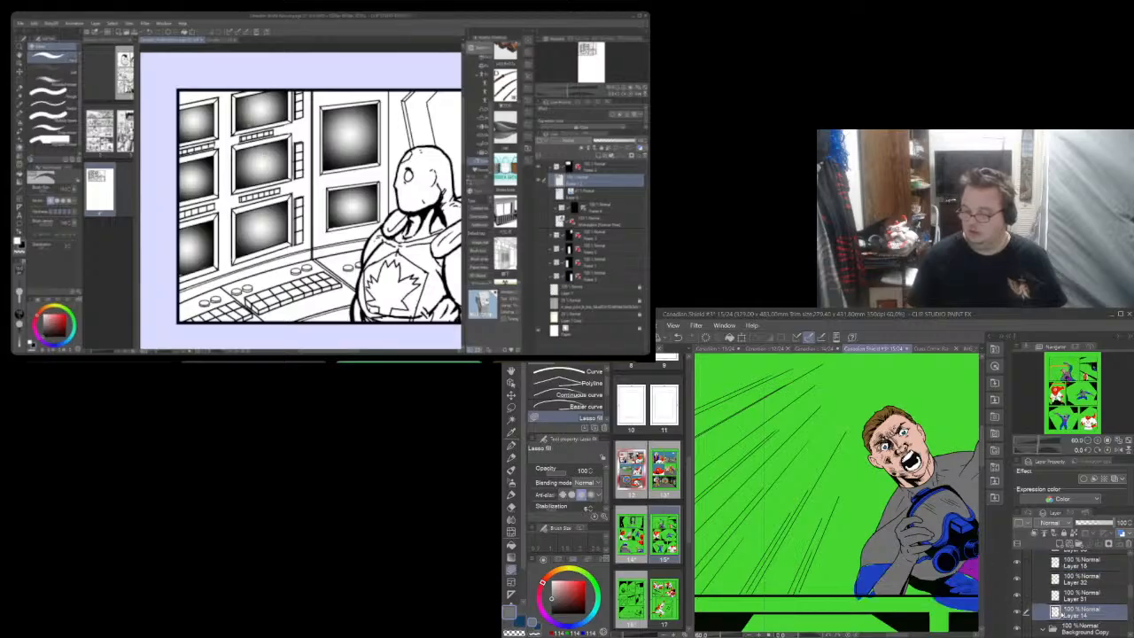
scroll(895, 598, "up", 3)
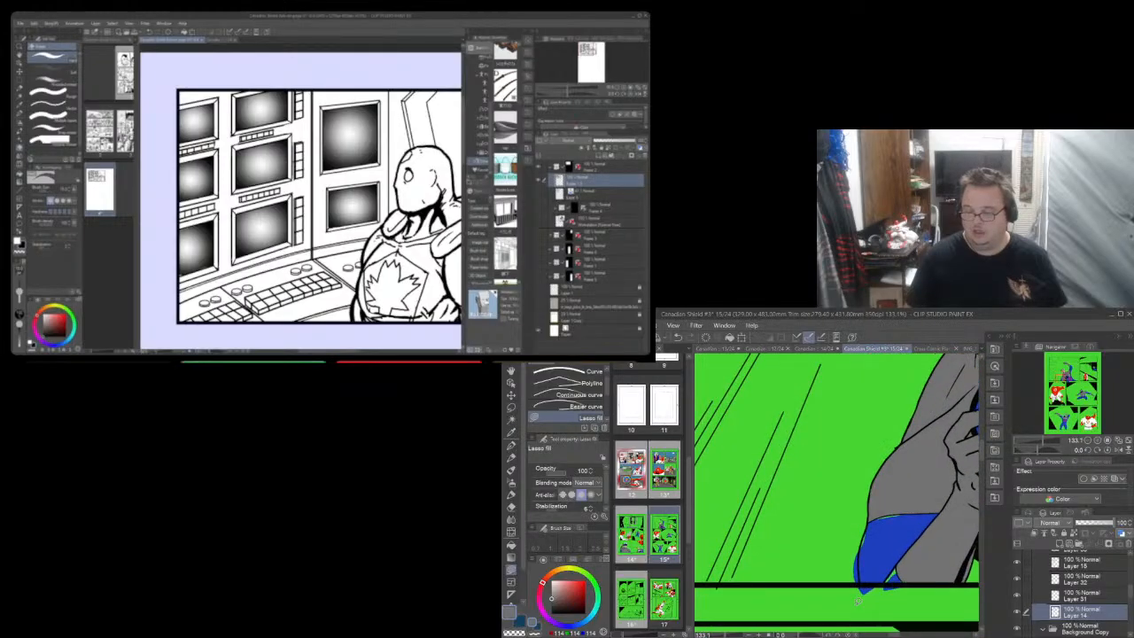
scroll(896, 596, "up", 3)
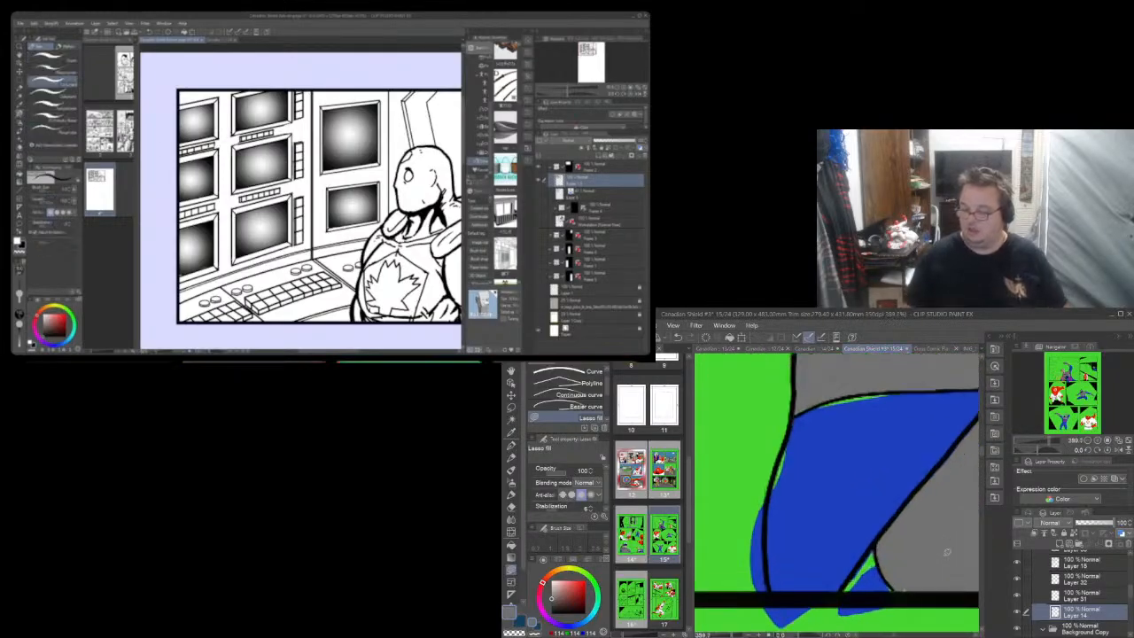
Toggle the grey suit layer and Layer 14 to compare their coverage at the arm, keeping Layer 14 active
left_click(1018, 564)
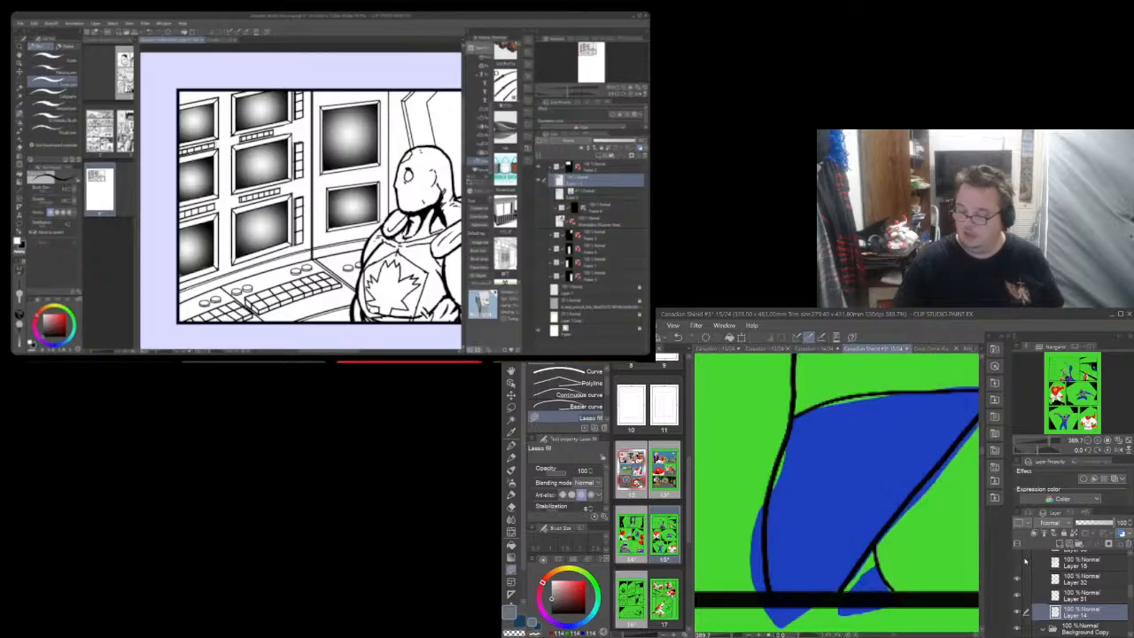
left_click(1017, 561)
left_click(1019, 561)
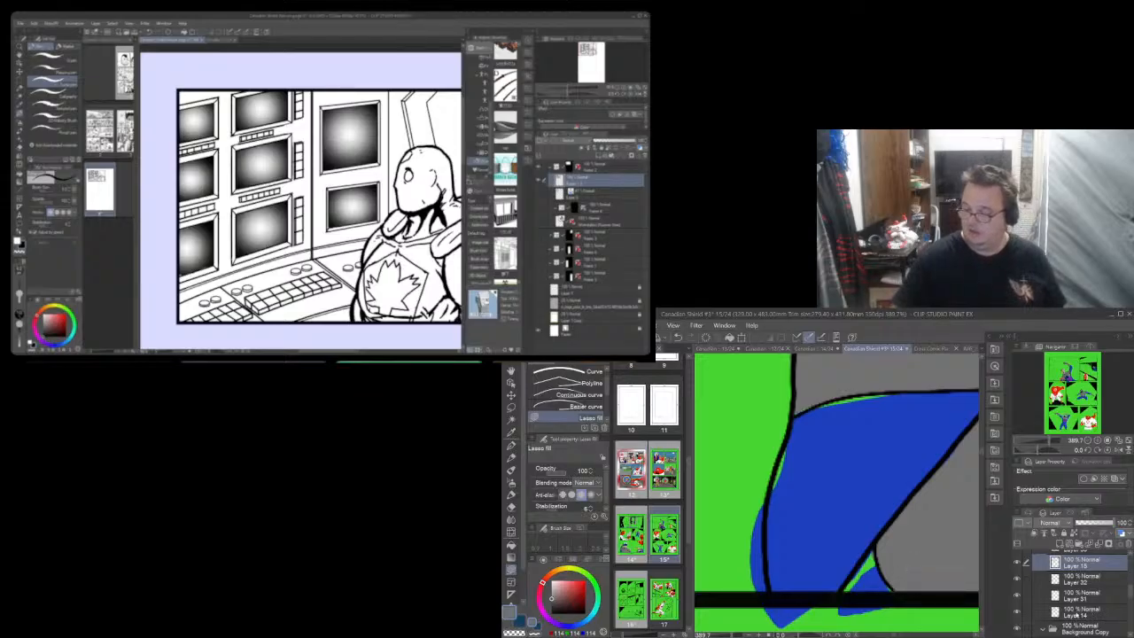
left_click(1076, 615)
left_click(1018, 612)
left_click(1017, 612)
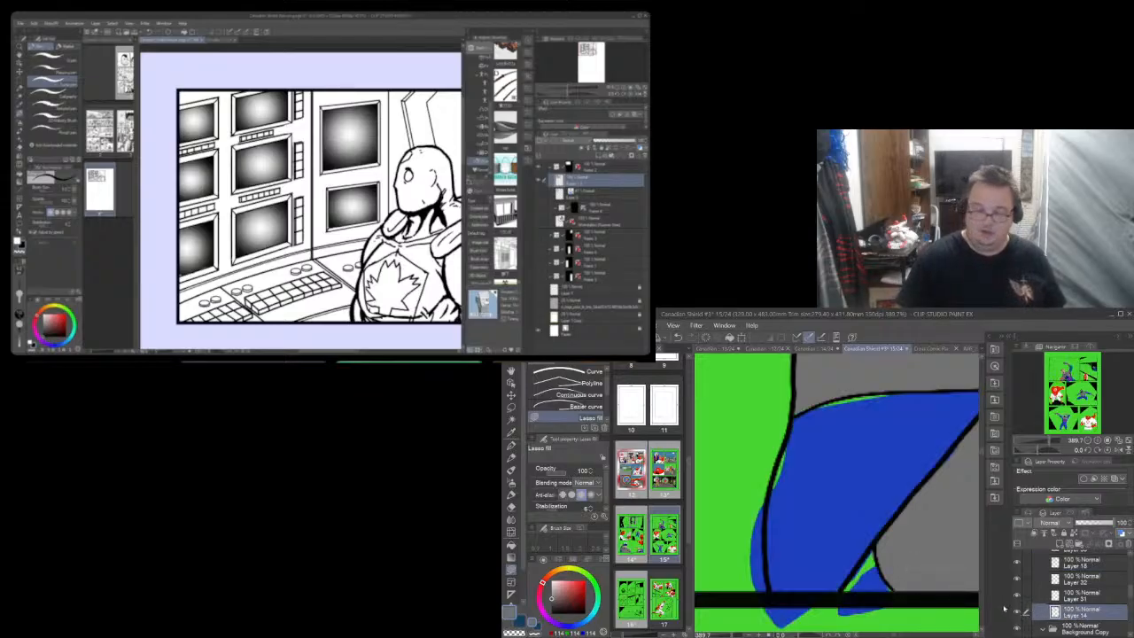
Sample the arm's blue and use the Hard eraser to remove blue spilling below the panel border and outside the arm's outline
left_click(512, 508)
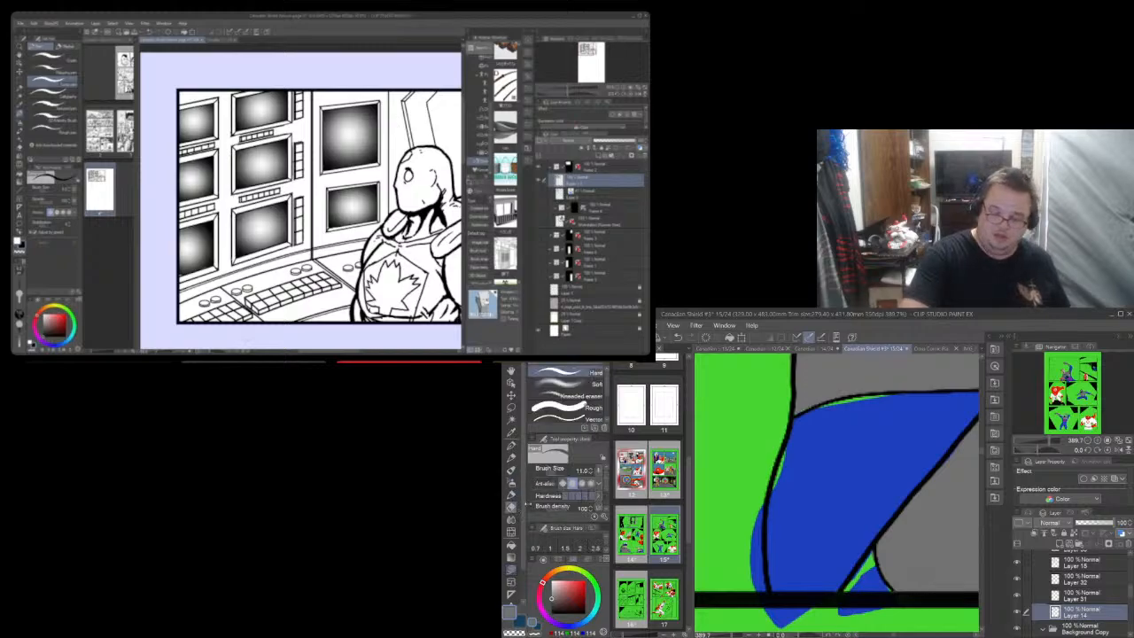
mouse_move(780, 626)
left_mouse_down()
mouse_move(798, 617)
mouse_move(771, 615)
mouse_move(880, 608)
left_mouse_up()
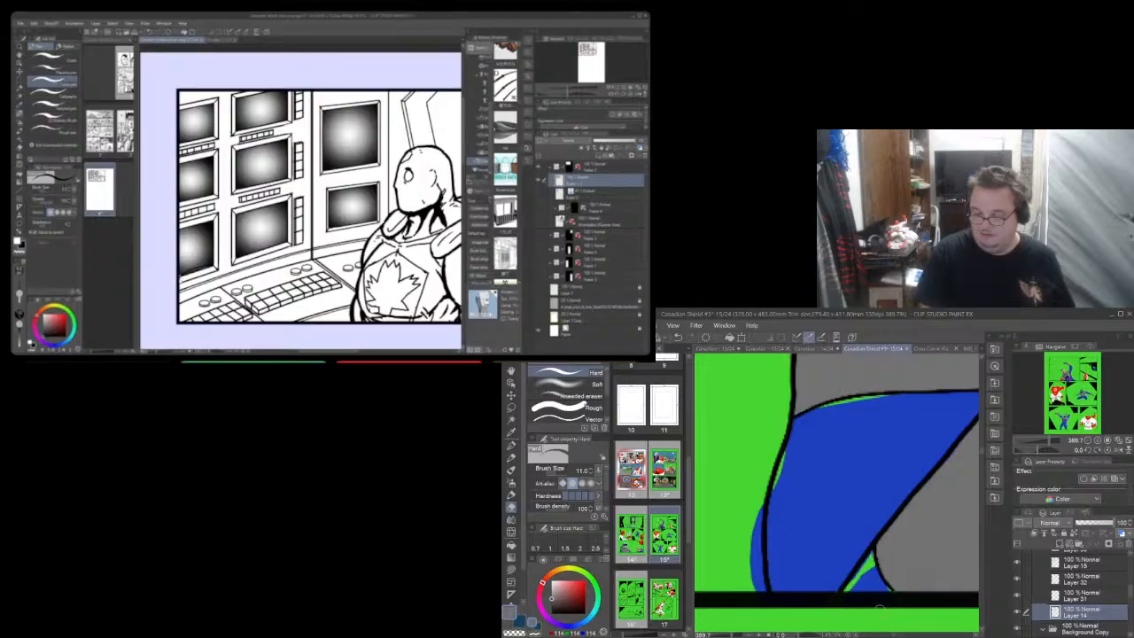
left_click(511, 431)
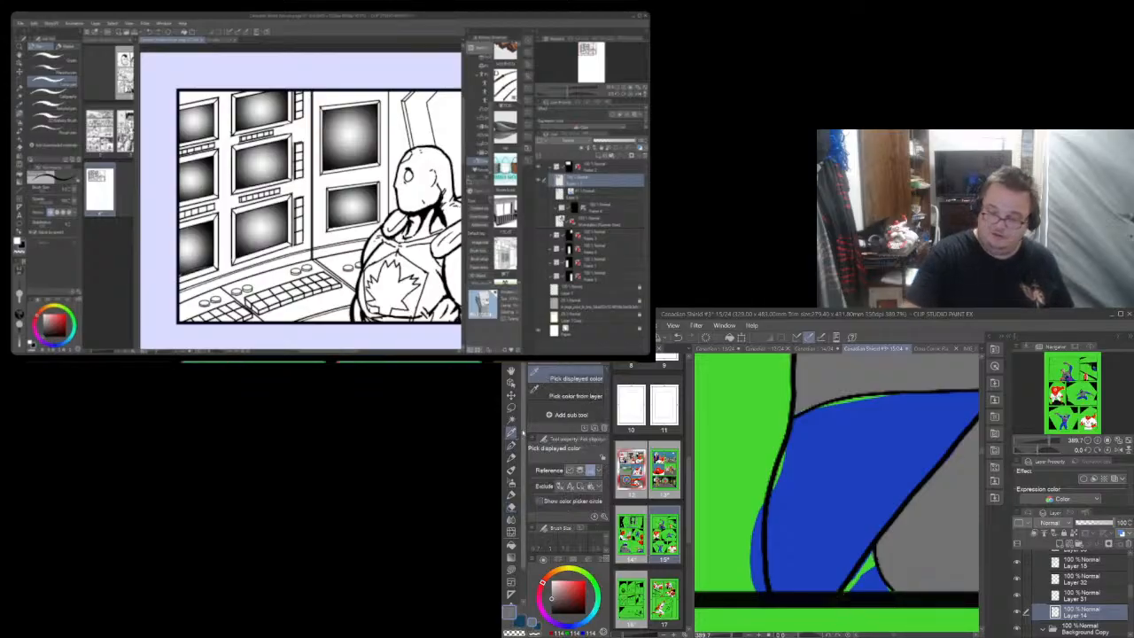
left_click(789, 481)
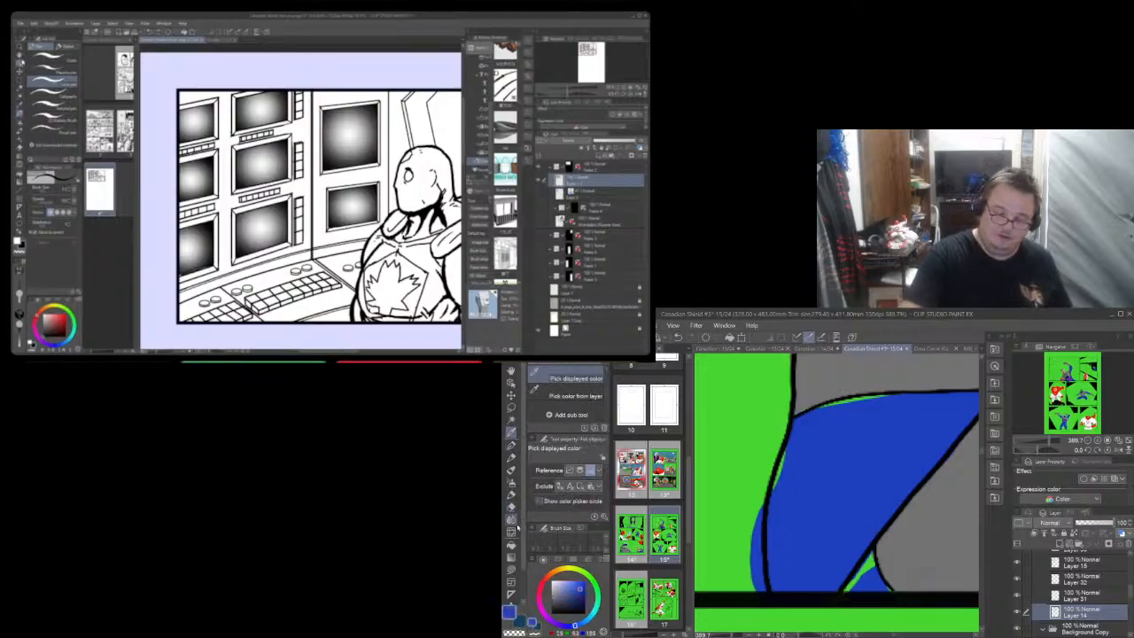
left_click(511, 507)
left_click_drag(758, 592, 762, 519)
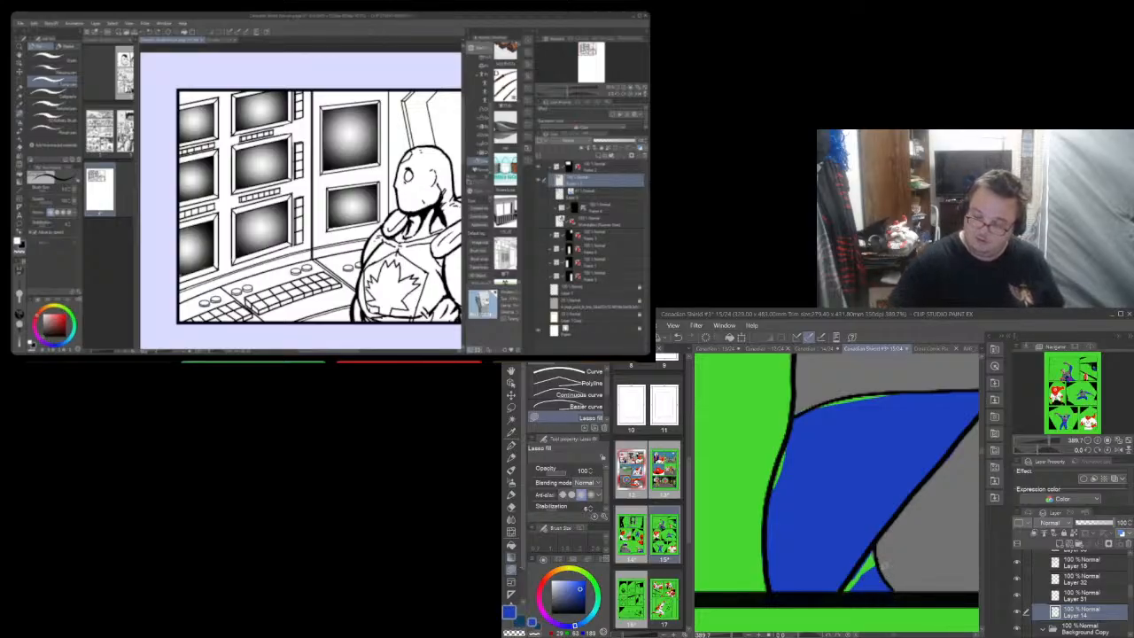
Fill the green gap in the small lower triangle and the slivers along the blue area's outer and upper edges with Lasso fill
left_click_drag(873, 541, 876, 544)
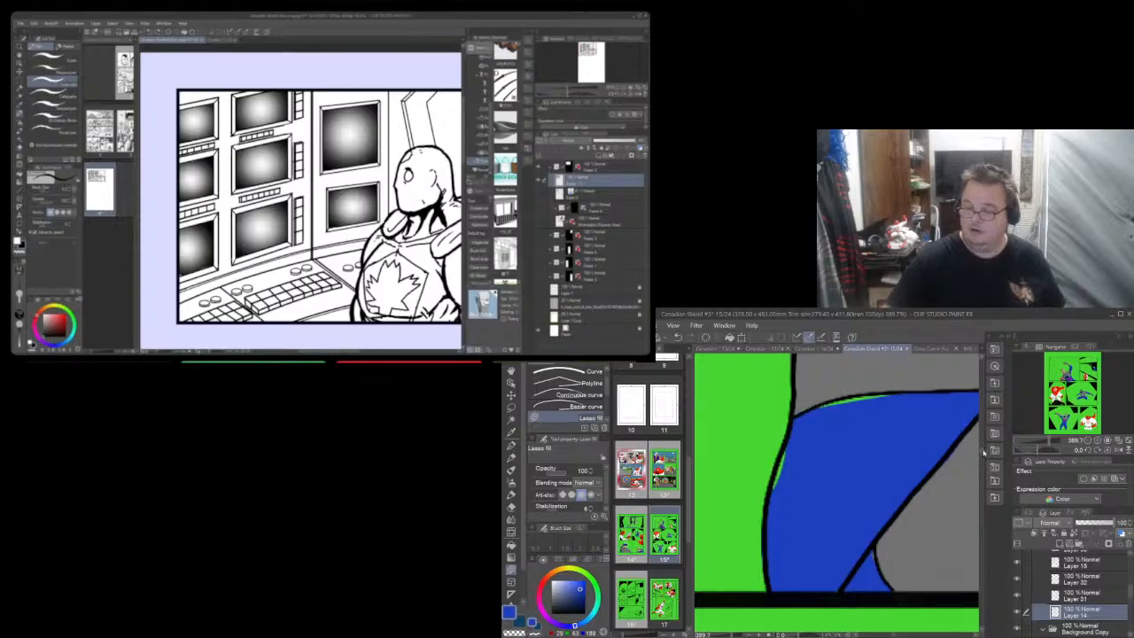
scroll(970, 454, "up", 3)
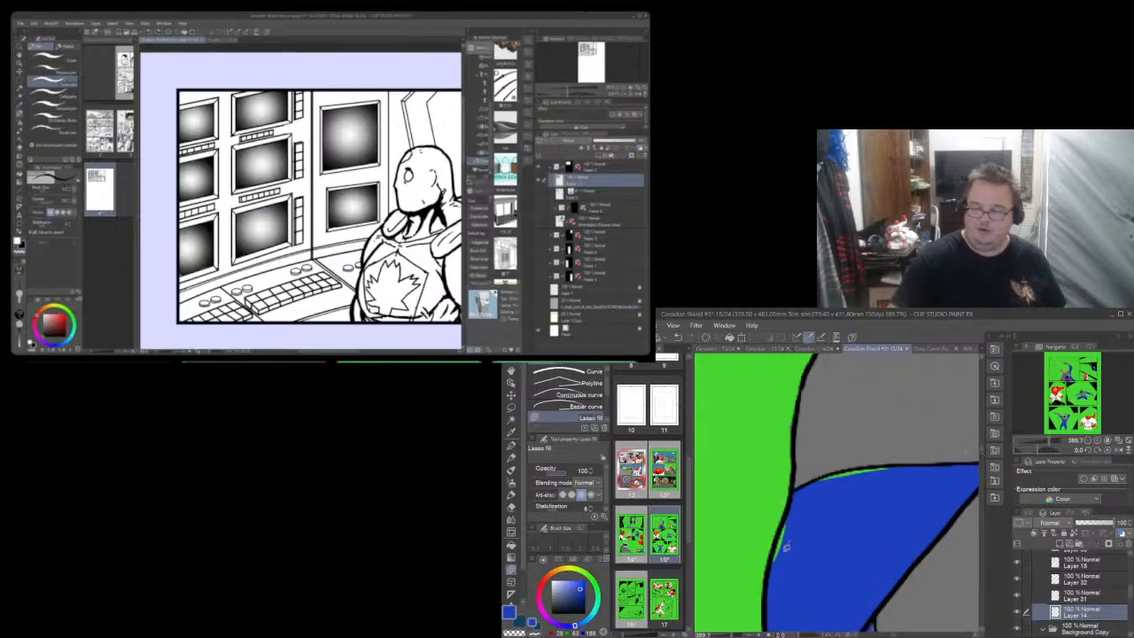
left_click_drag(795, 503, 799, 500)
mouse_move(808, 497)
left_mouse_down()
mouse_move(892, 467)
mouse_move(836, 468)
mouse_move(802, 493)
left_mouse_up()
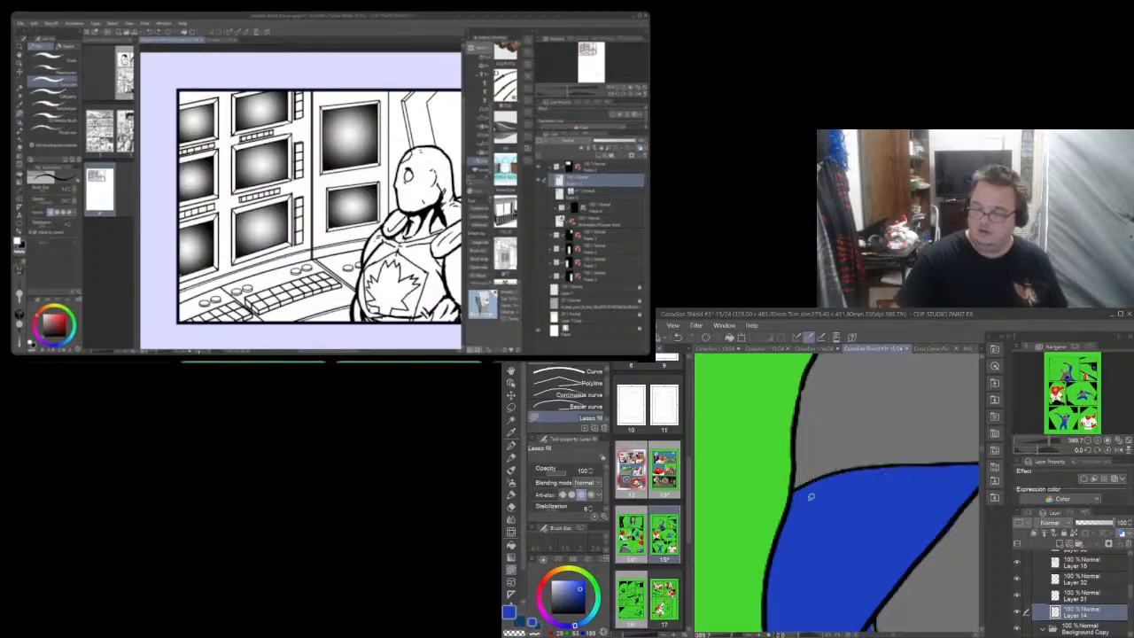
On the grey suit layer, sample the suit's grey and fill the thin gap along the lower arm's outer edge with Lasso fill
left_click(1077, 563)
left_click(1017, 564)
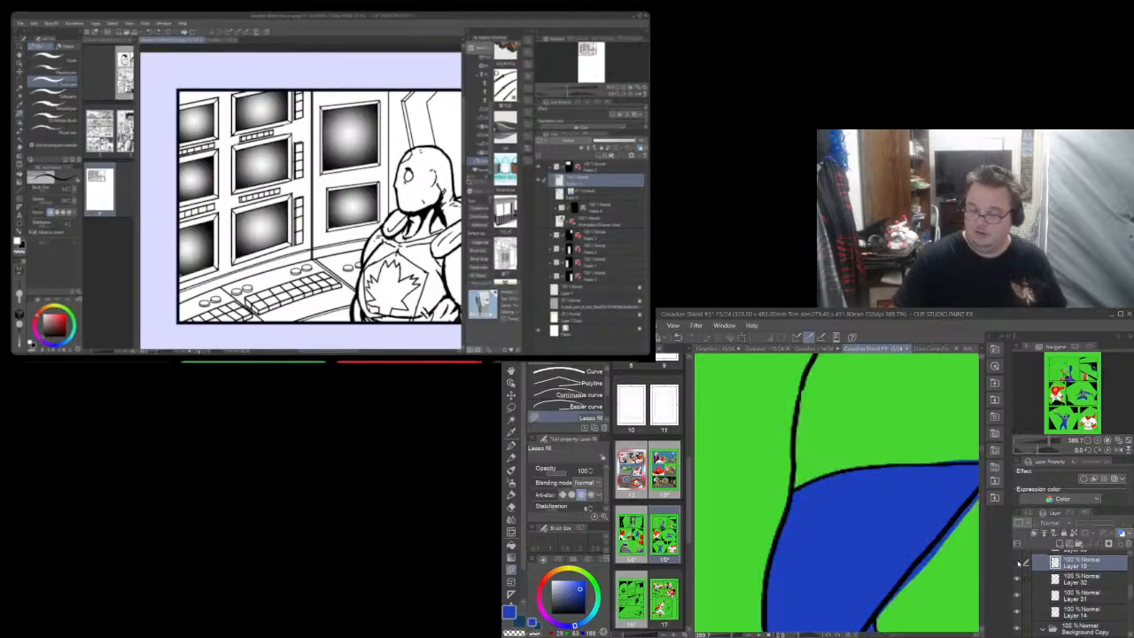
left_click(1018, 564)
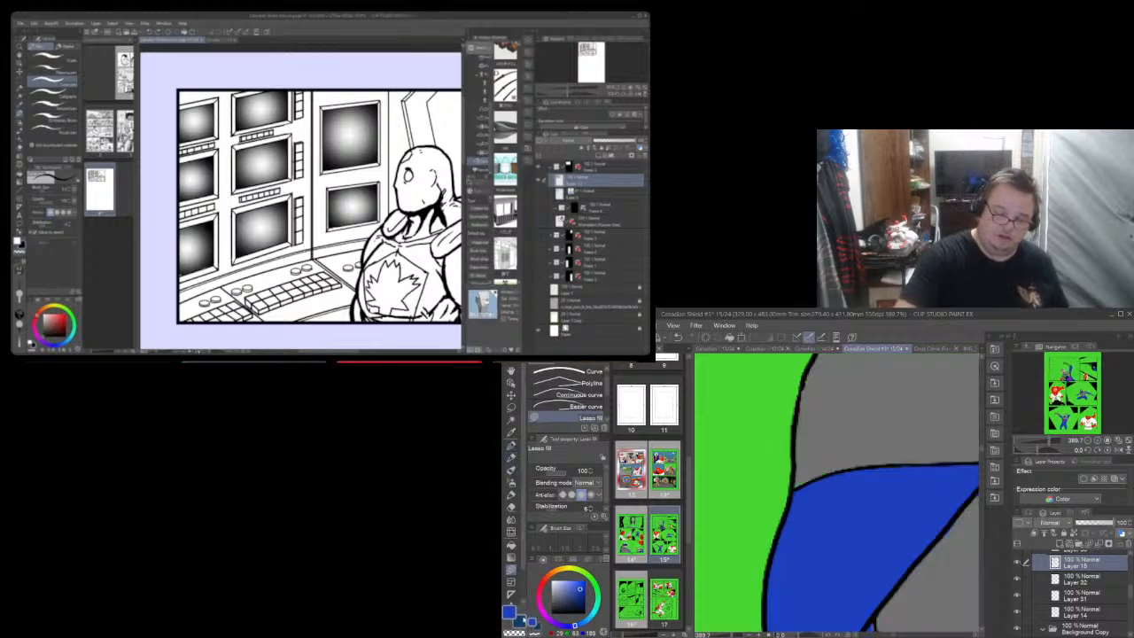
left_click(511, 438)
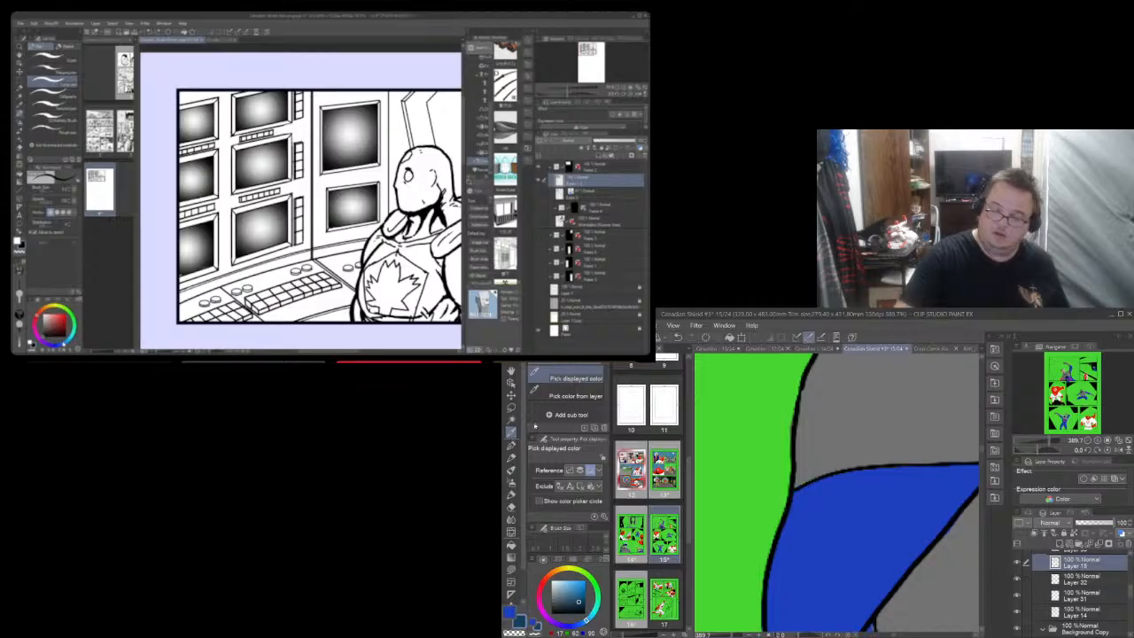
left_click(805, 427)
left_click(514, 571)
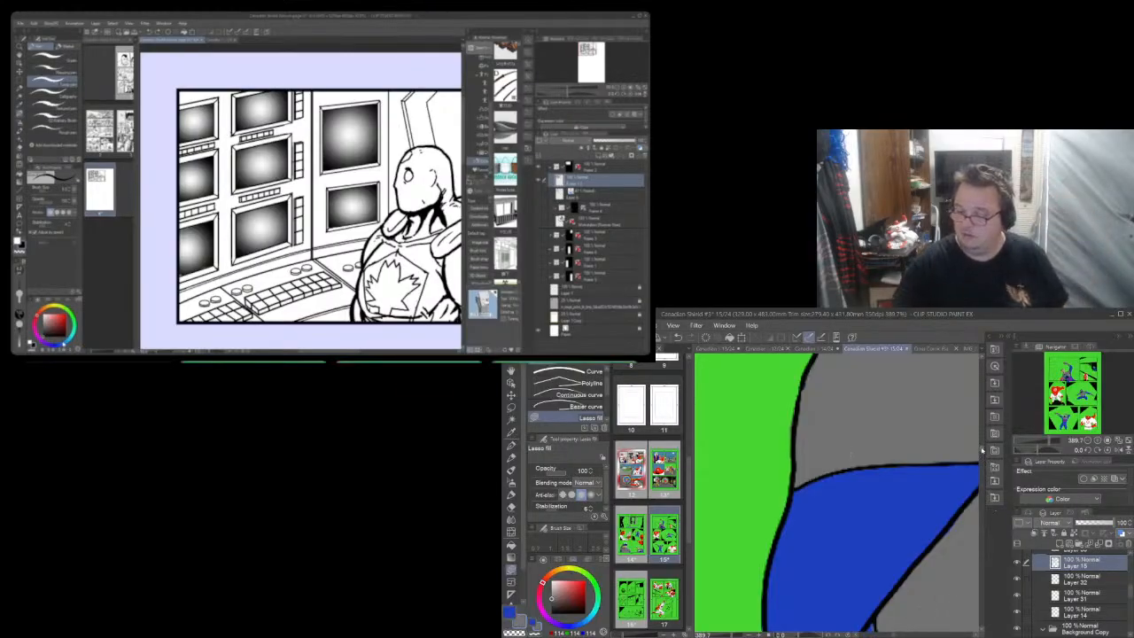
scroll(983, 456, "down", 3)
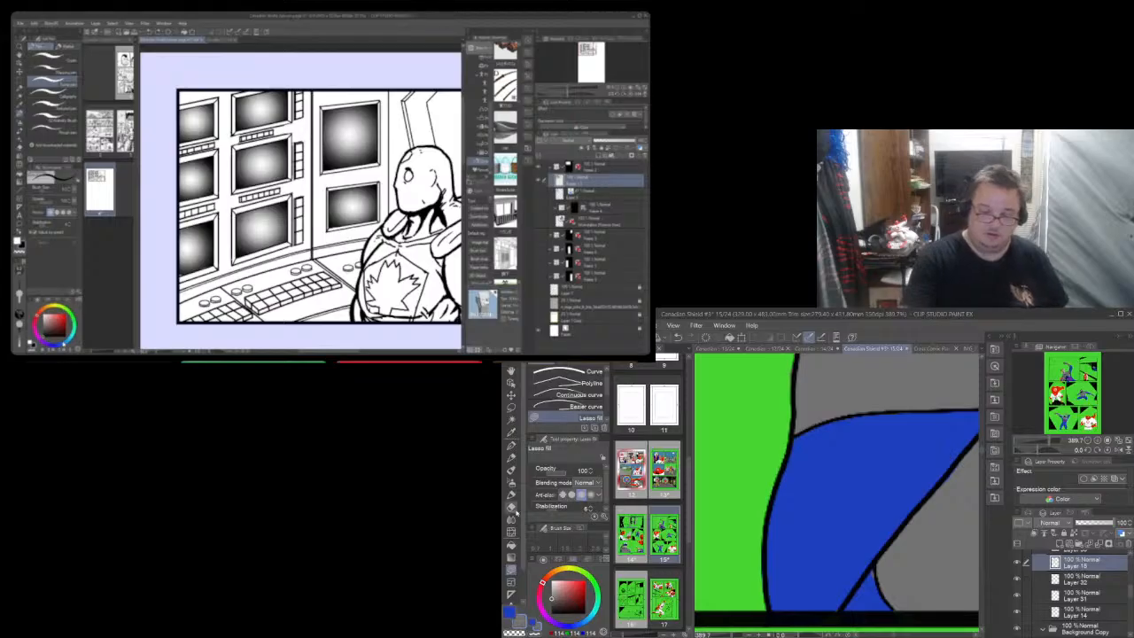
left_click(512, 506)
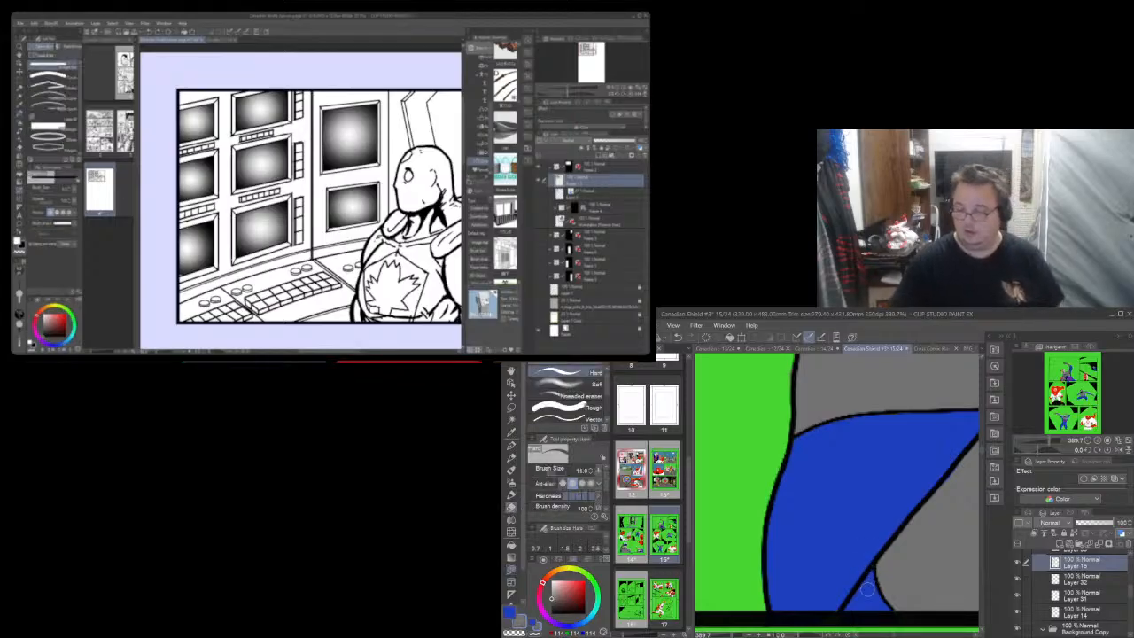
left_click_drag(895, 635, 898, 634)
left_click(512, 560)
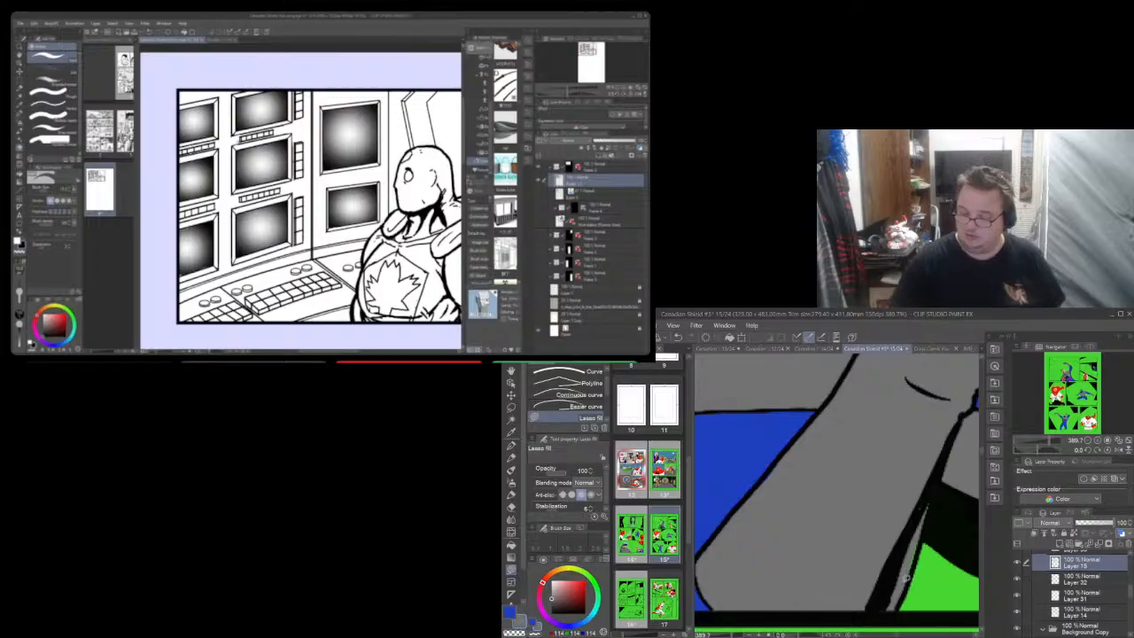
mouse_move(928, 508)
left_mouse_down()
mouse_move(920, 528)
mouse_move(932, 496)
left_mouse_up()
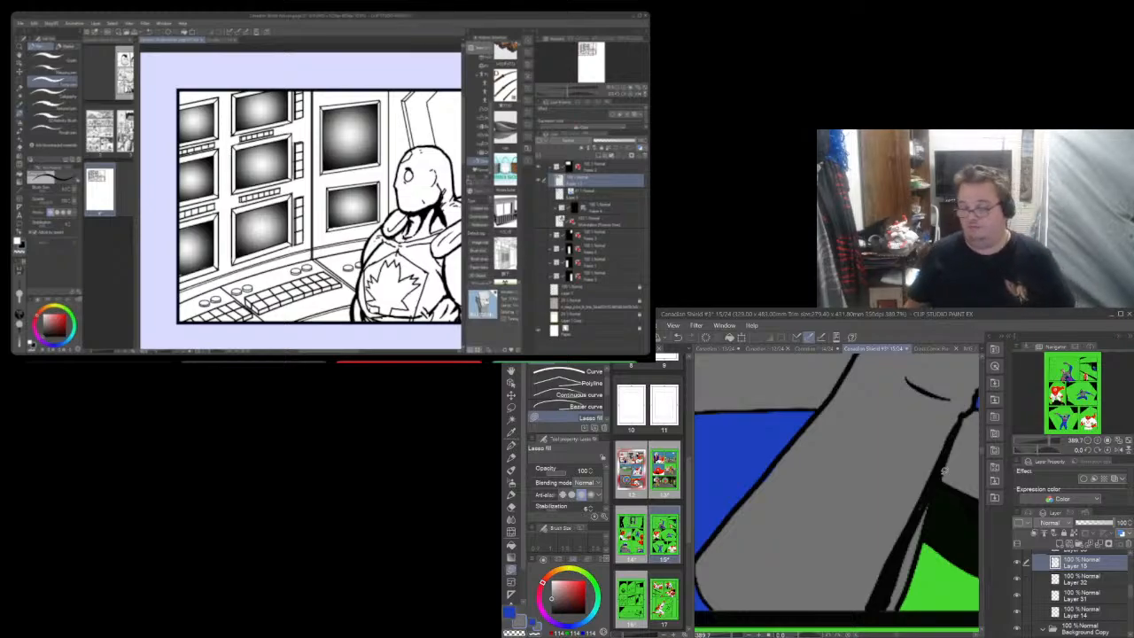
On Layer 14, remove the blue spilling into the gutter below the panel's black shadow and costume area with the Hard eraser
scroll(982, 452, "up", 5)
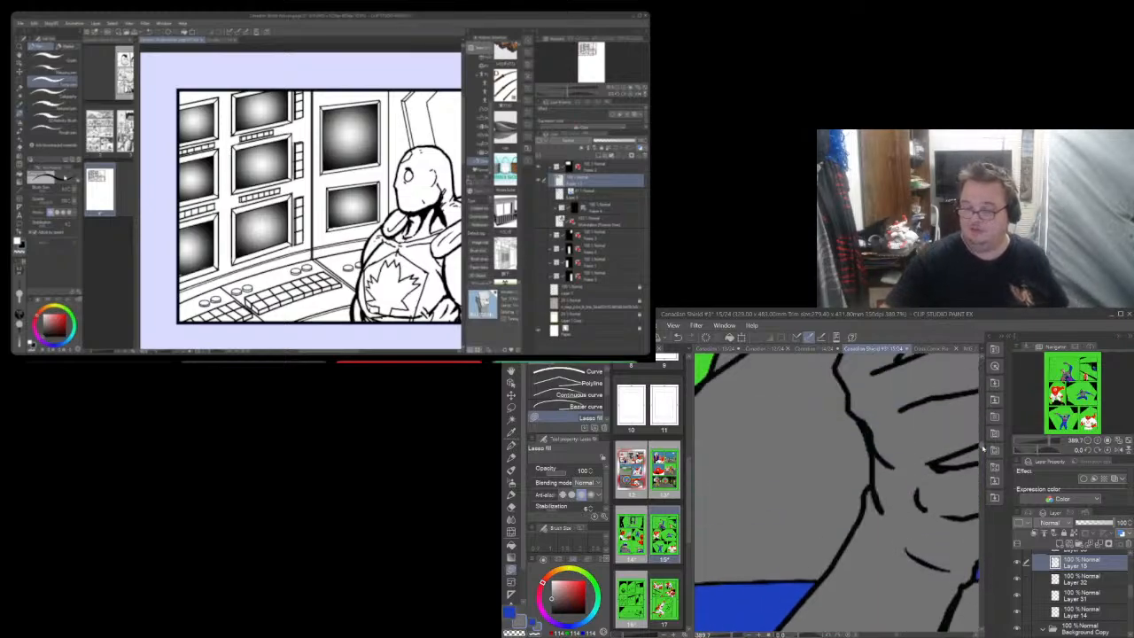
scroll(984, 448, "up", 5)
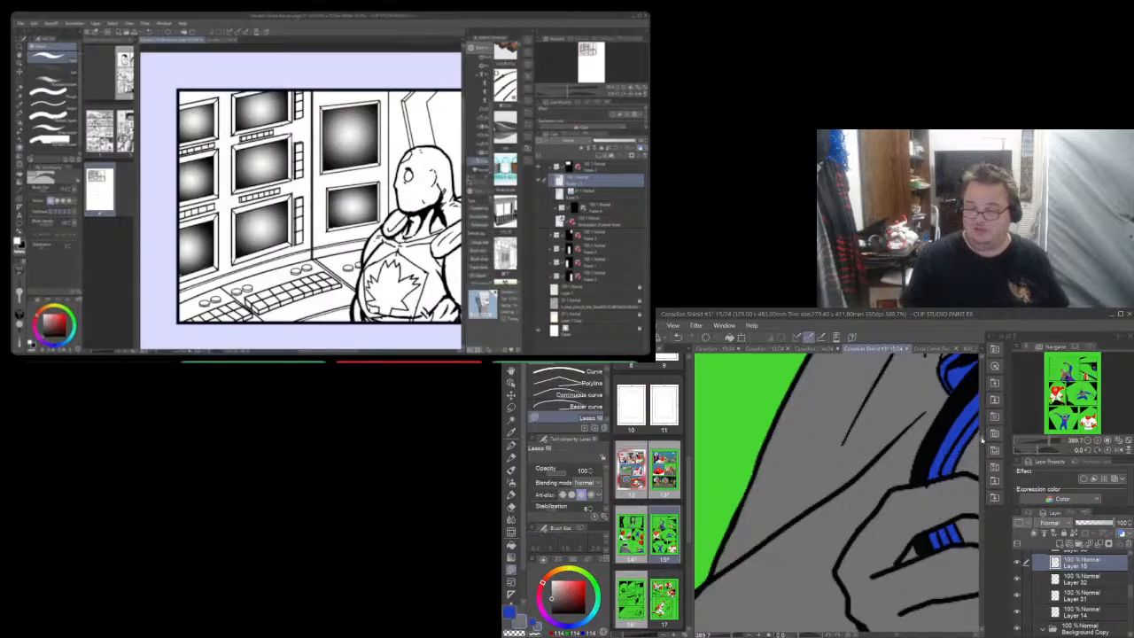
left_click_drag(896, 634, 902, 635)
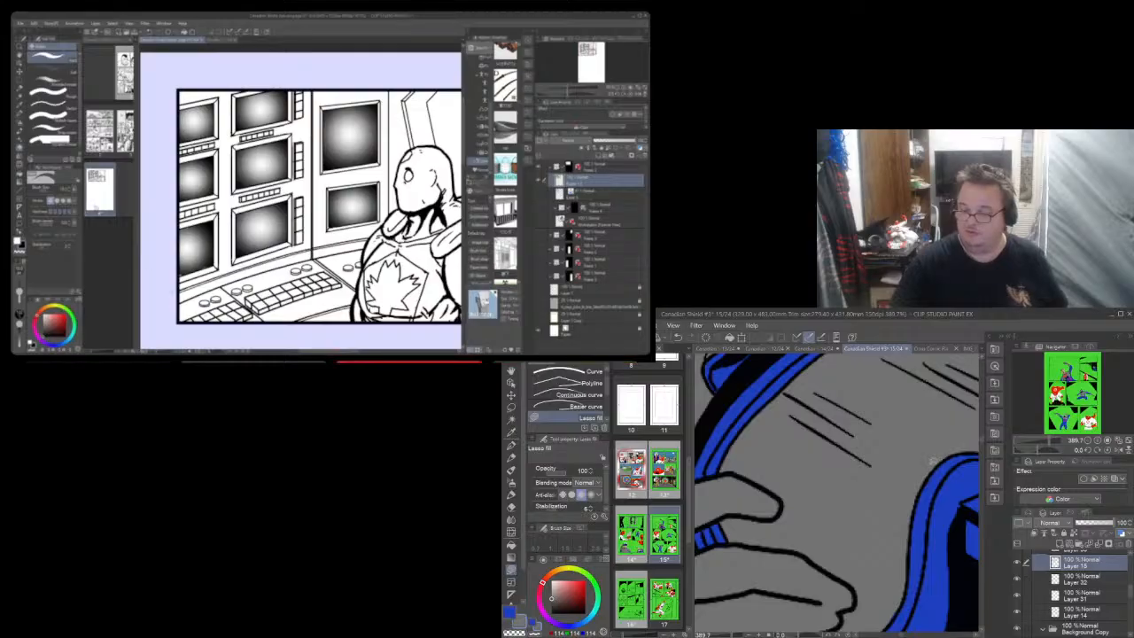
left_click_drag(982, 440, 982, 445)
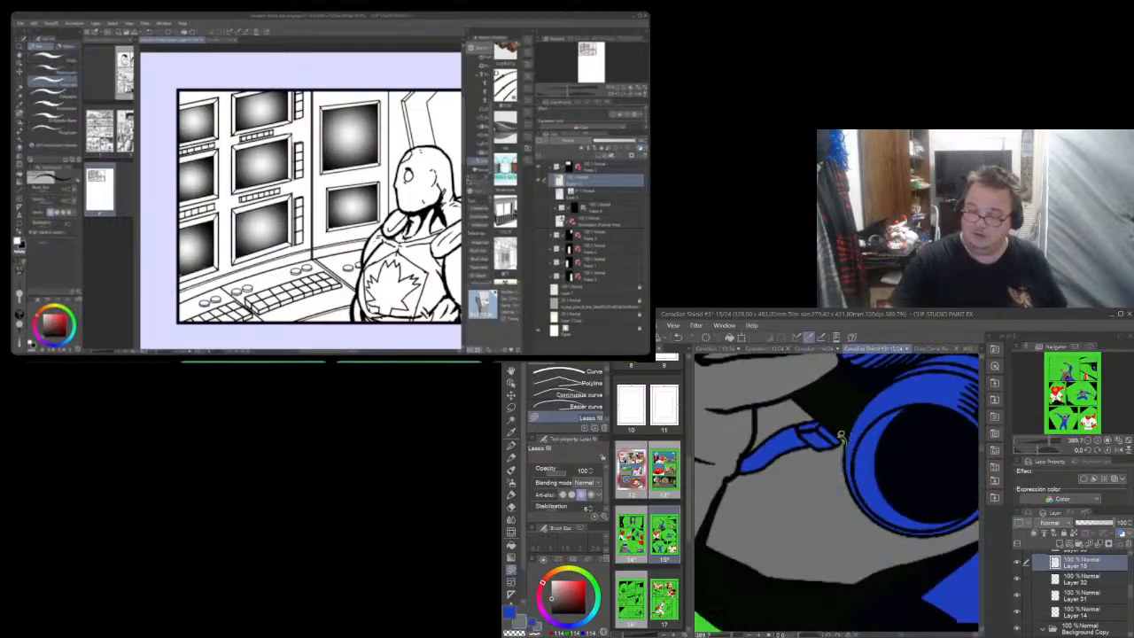
left_click_drag(981, 452, 981, 455)
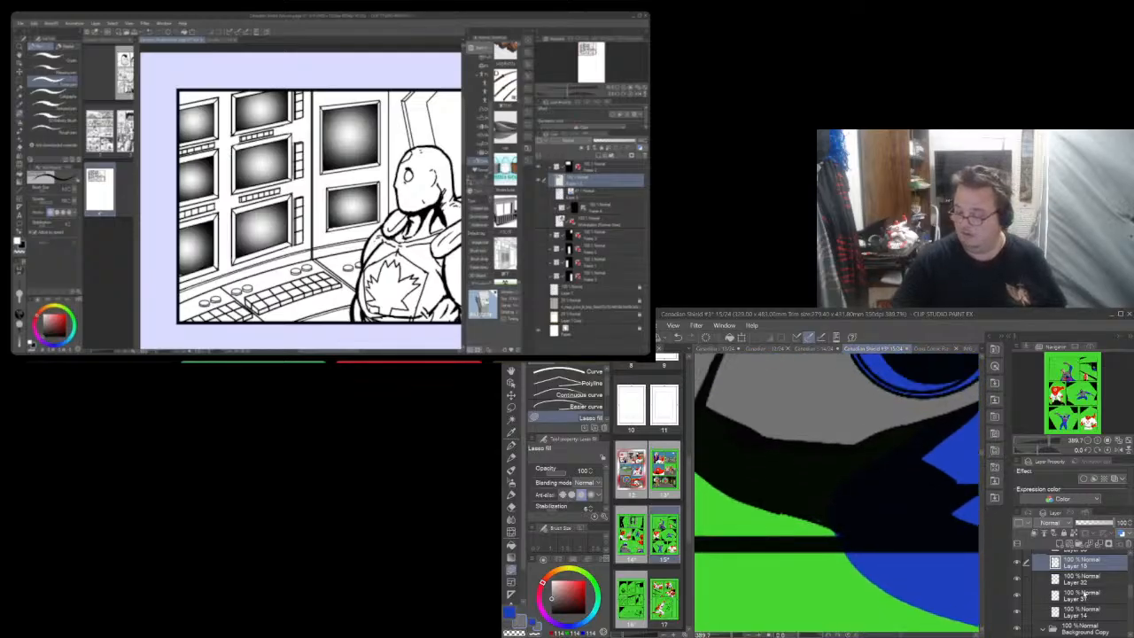
left_click(1082, 611)
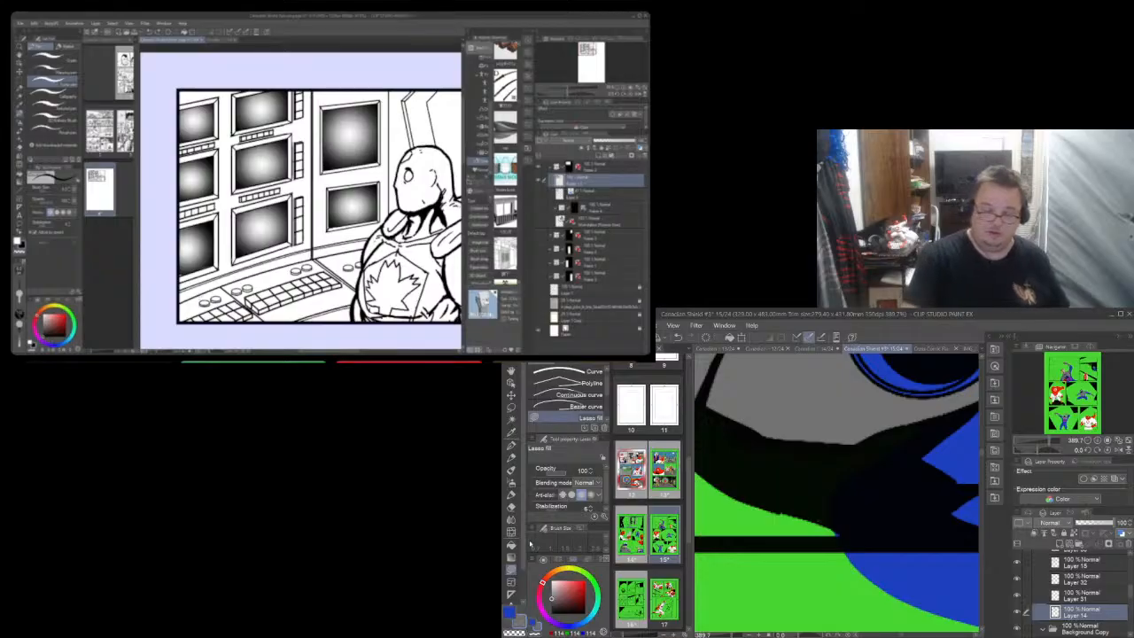
left_click(510, 507)
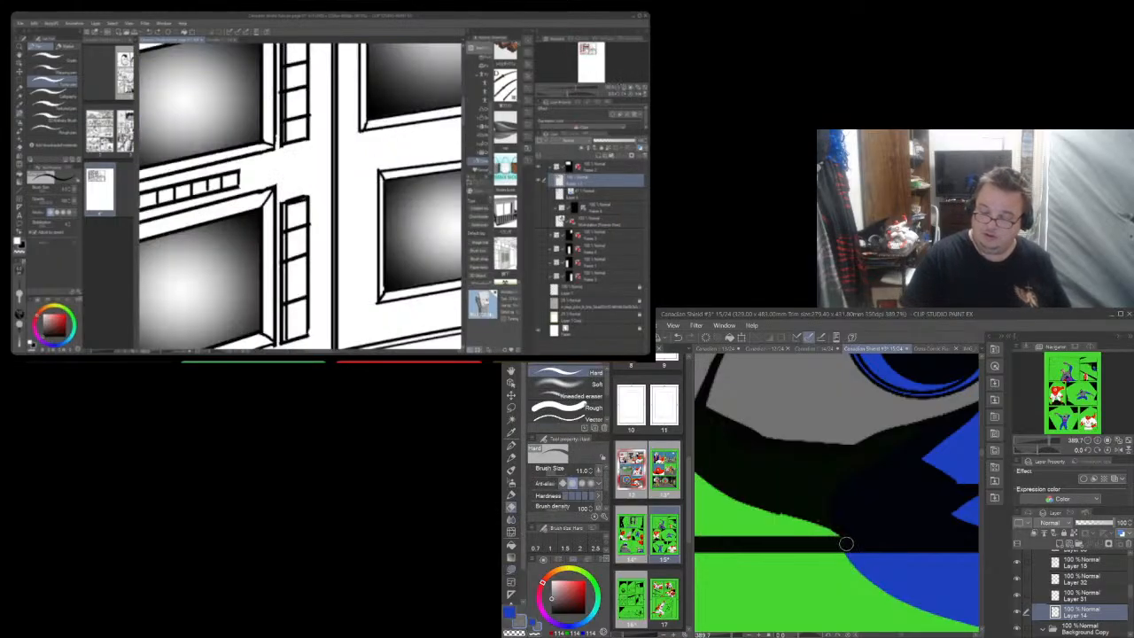
mouse_move(884, 560)
left_mouse_down()
mouse_move(962, 559)
mouse_move(933, 570)
mouse_move(950, 587)
mouse_move(888, 599)
mouse_move(940, 609)
mouse_move(893, 599)
mouse_move(973, 557)
mouse_move(810, 575)
mouse_move(883, 556)
mouse_move(975, 556)
mouse_move(821, 565)
left_mouse_up()
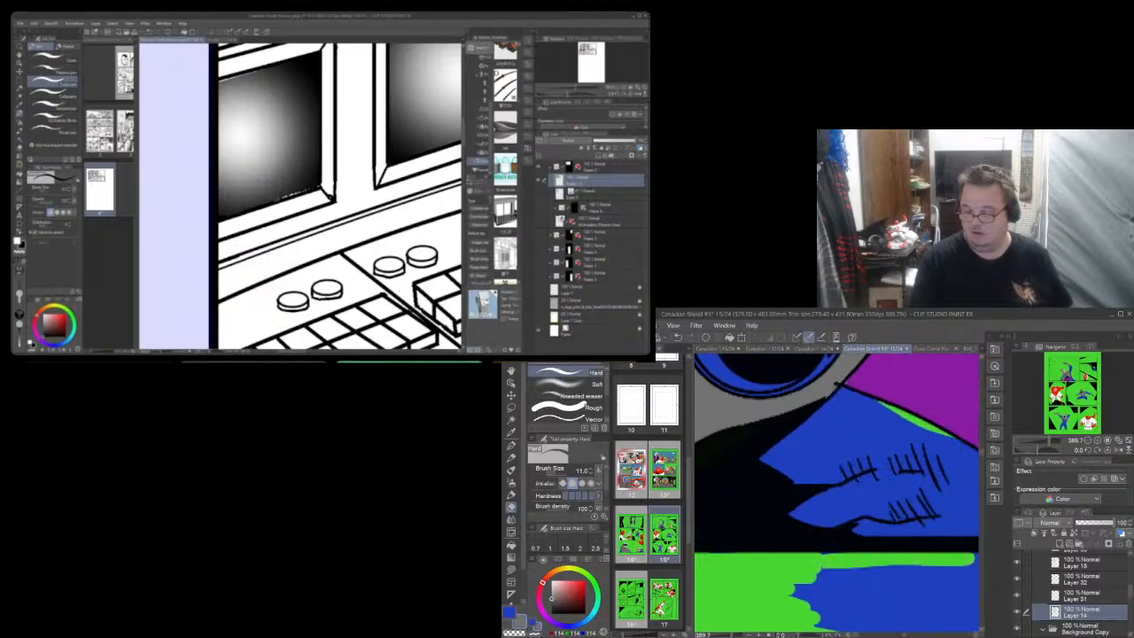
mouse_move(961, 569)
left_mouse_down()
mouse_move(814, 576)
mouse_move(974, 582)
mouse_move(913, 572)
mouse_move(975, 565)
left_mouse_up()
mouse_move(797, 589)
left_mouse_down()
mouse_move(846, 596)
mouse_move(820, 603)
mouse_move(975, 596)
mouse_move(874, 585)
mouse_move(936, 615)
mouse_move(877, 619)
mouse_move(970, 606)
mouse_move(886, 606)
mouse_move(820, 624)
mouse_move(971, 626)
left_mouse_up()
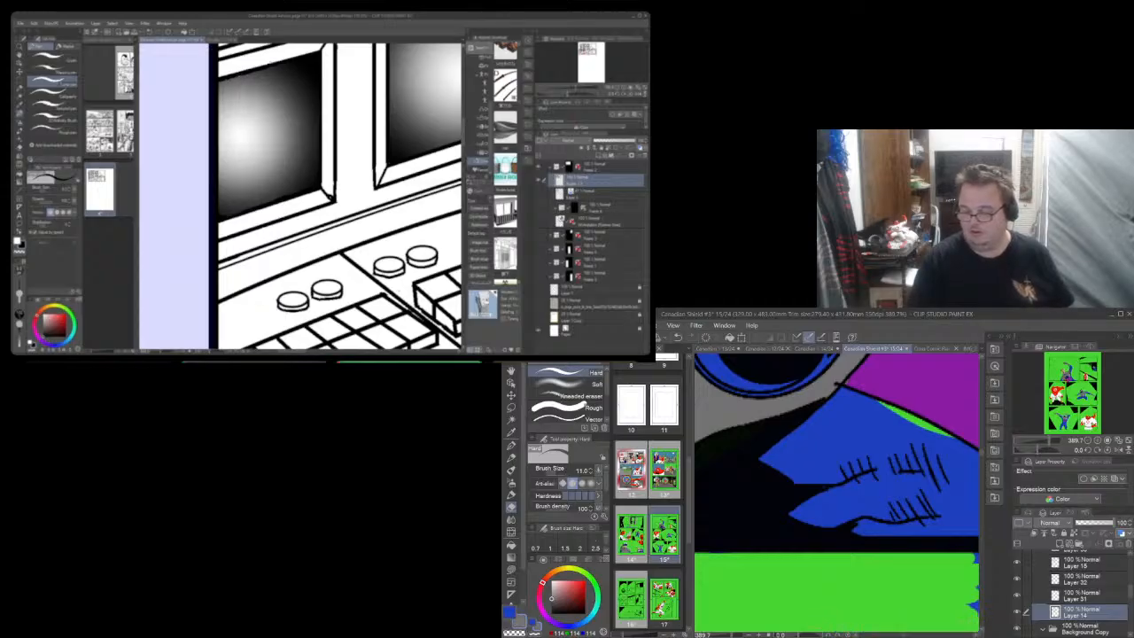
Fill the green sliver between the blue costume area and the purple area with the costume blue using Lasso fill
left_click(512, 570)
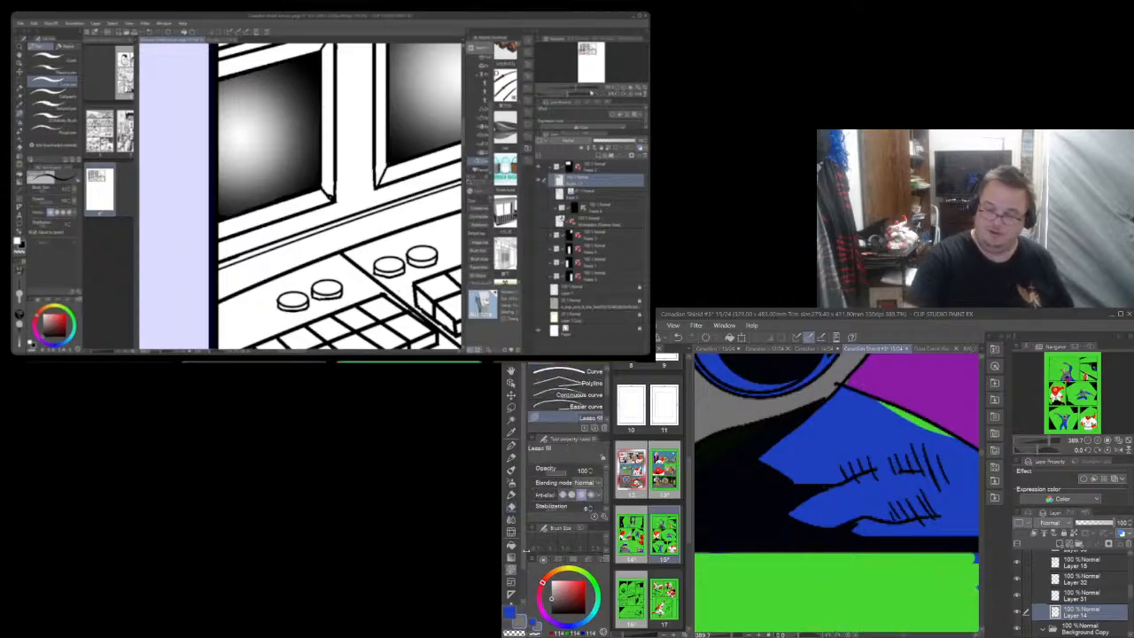
mouse_move(955, 436)
left_mouse_down()
mouse_move(888, 401)
mouse_move(898, 422)
left_mouse_up()
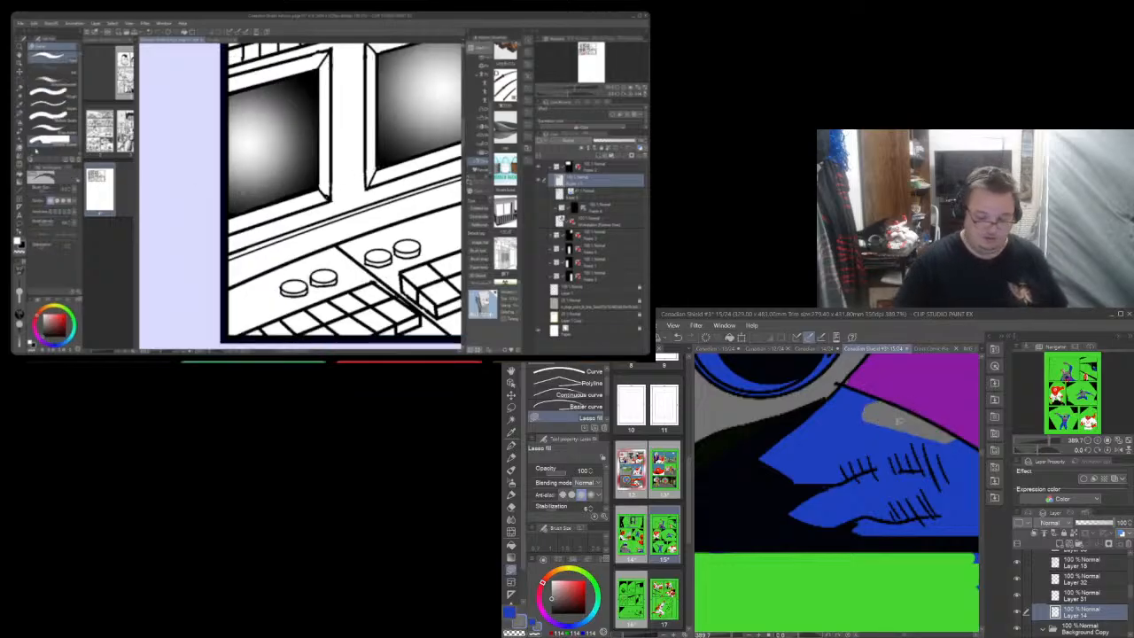
left_click(508, 612)
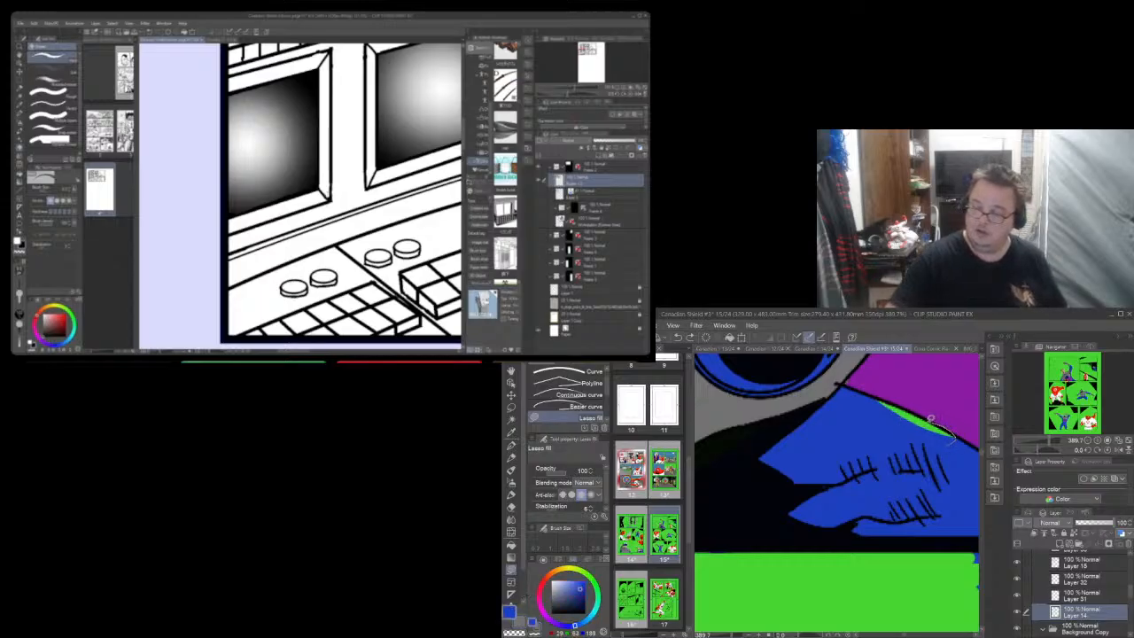
left_click_drag(902, 405, 851, 409)
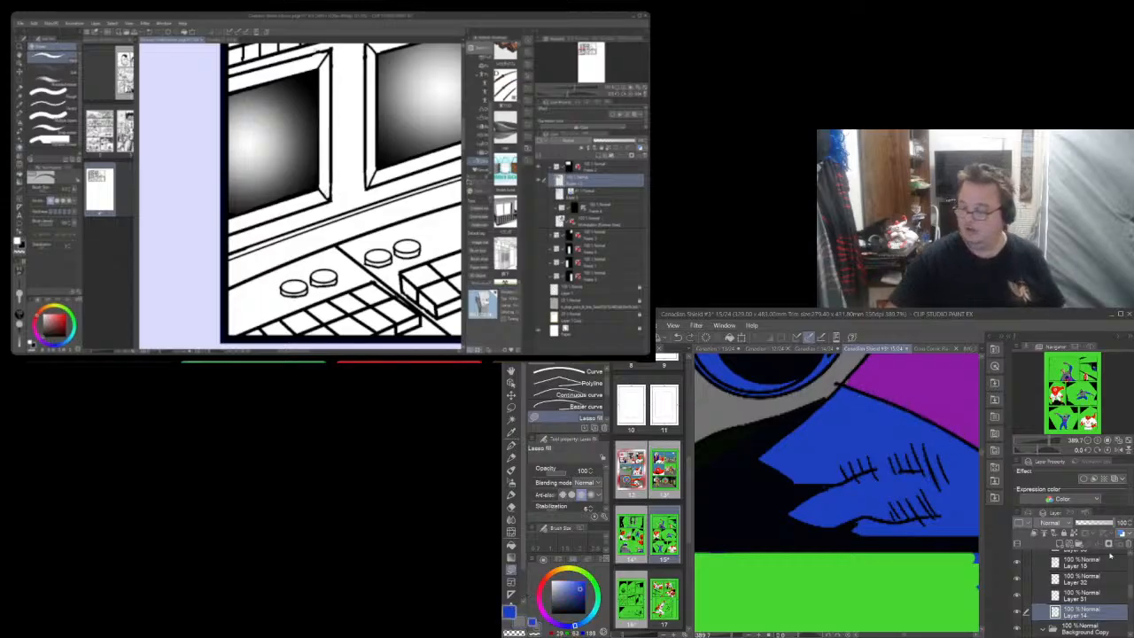
Make Layer 1 Copy in the Panel 1 folder active and switch to the Hard eraser
scroll(1128, 592, "up", 10)
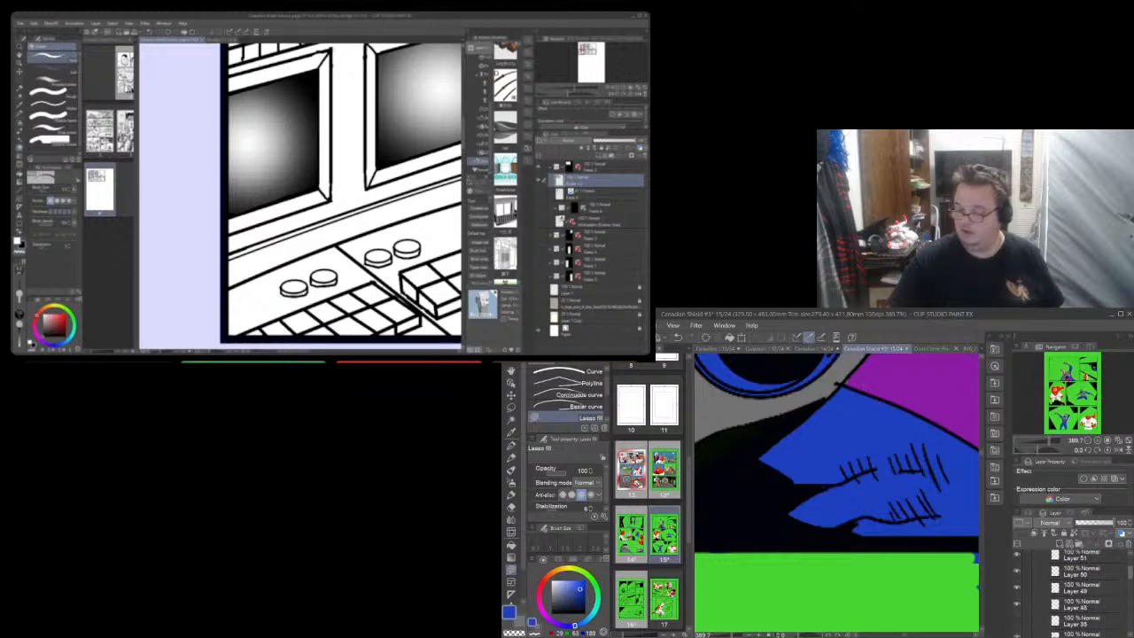
scroll(1072, 592, "up", 2)
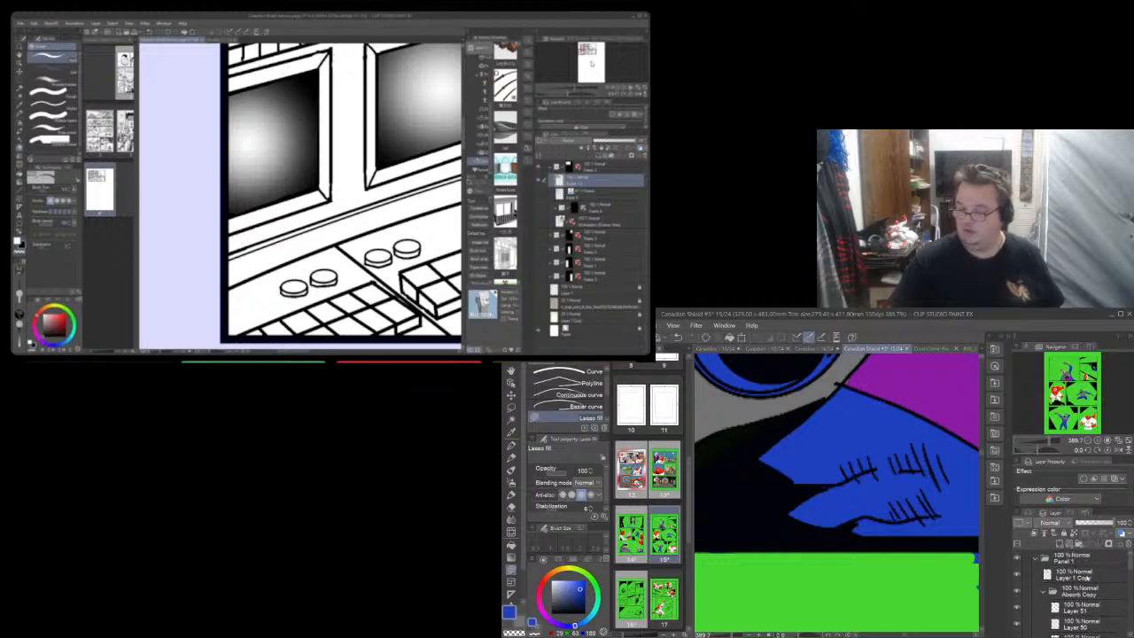
left_click(1083, 575)
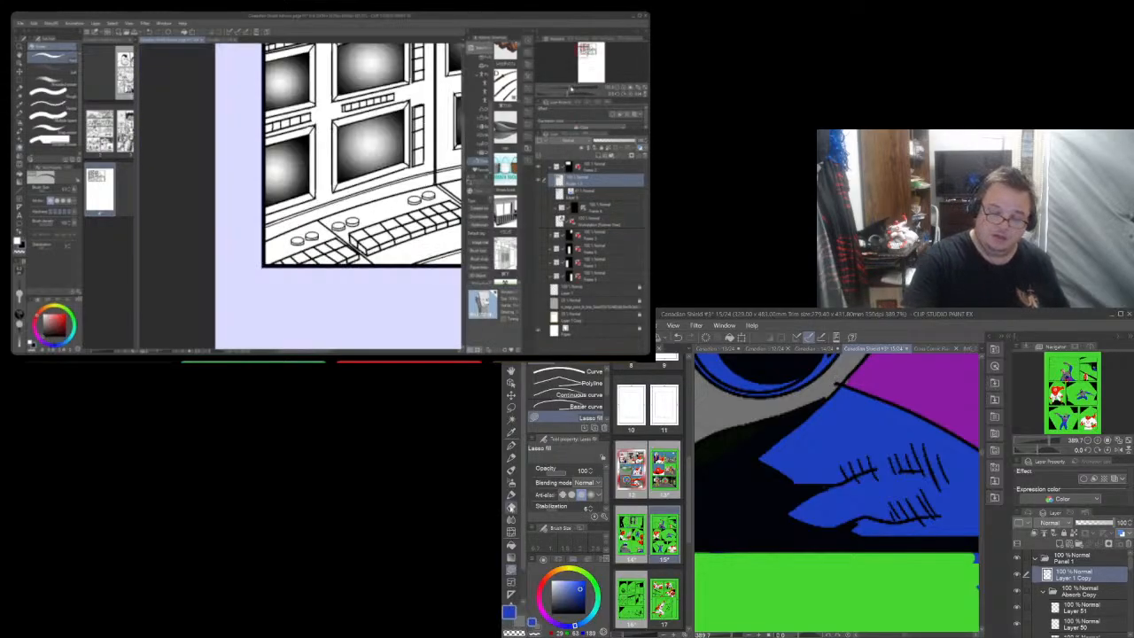
key("e")
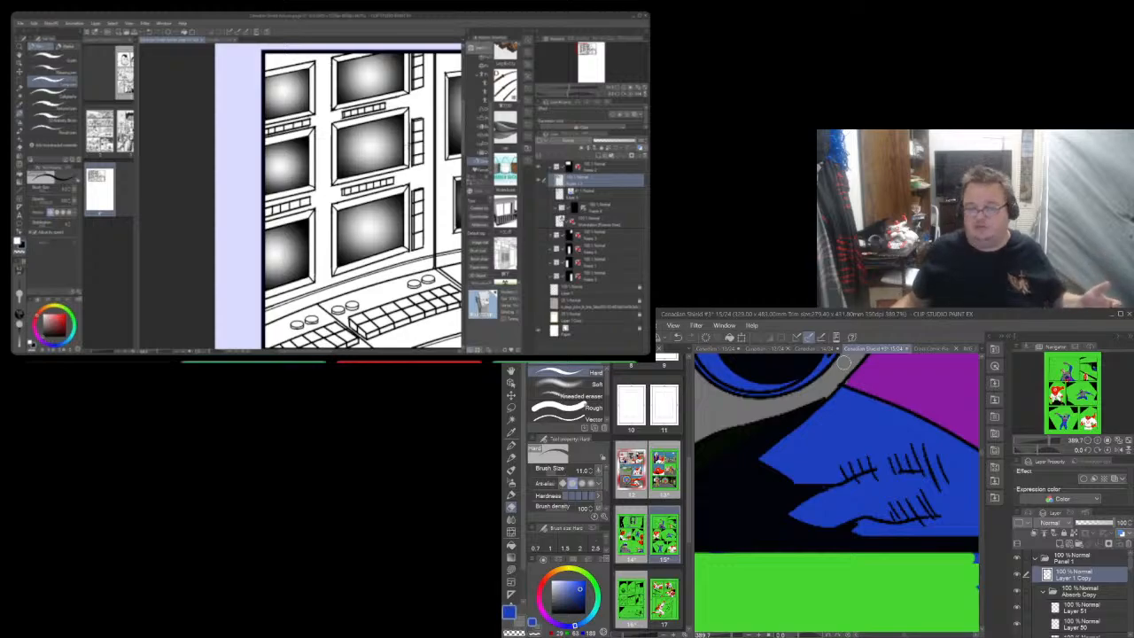
On Layer 14, erase the thin strip of blue spill along the lower edge of the gutter beneath the panel
left_click_drag(905, 636, 909, 636)
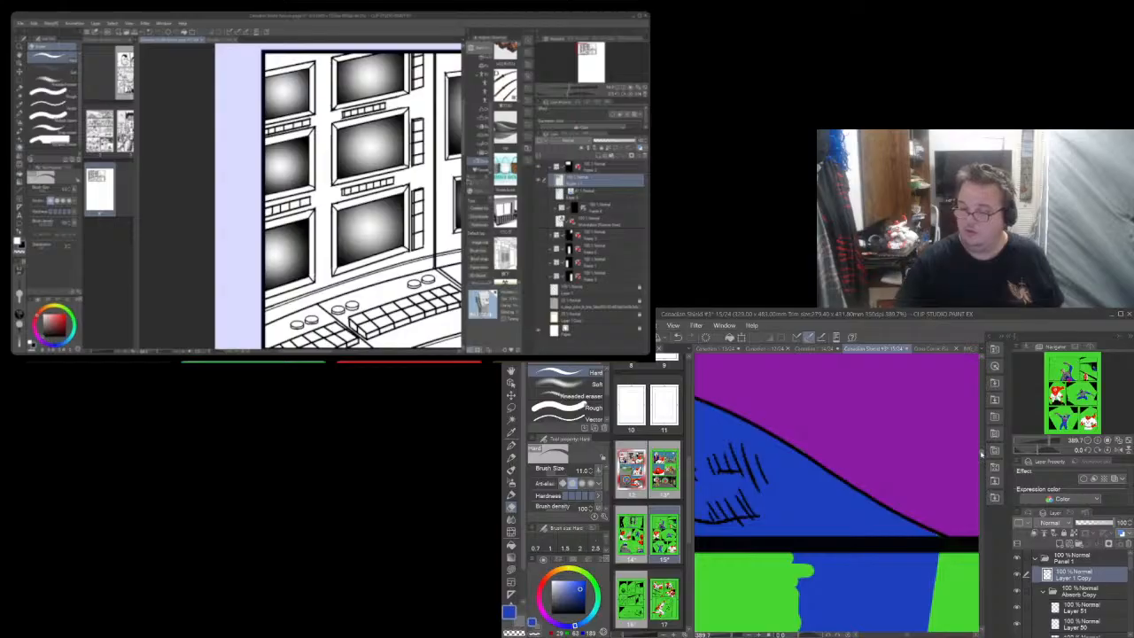
scroll(982, 455, "down", 3)
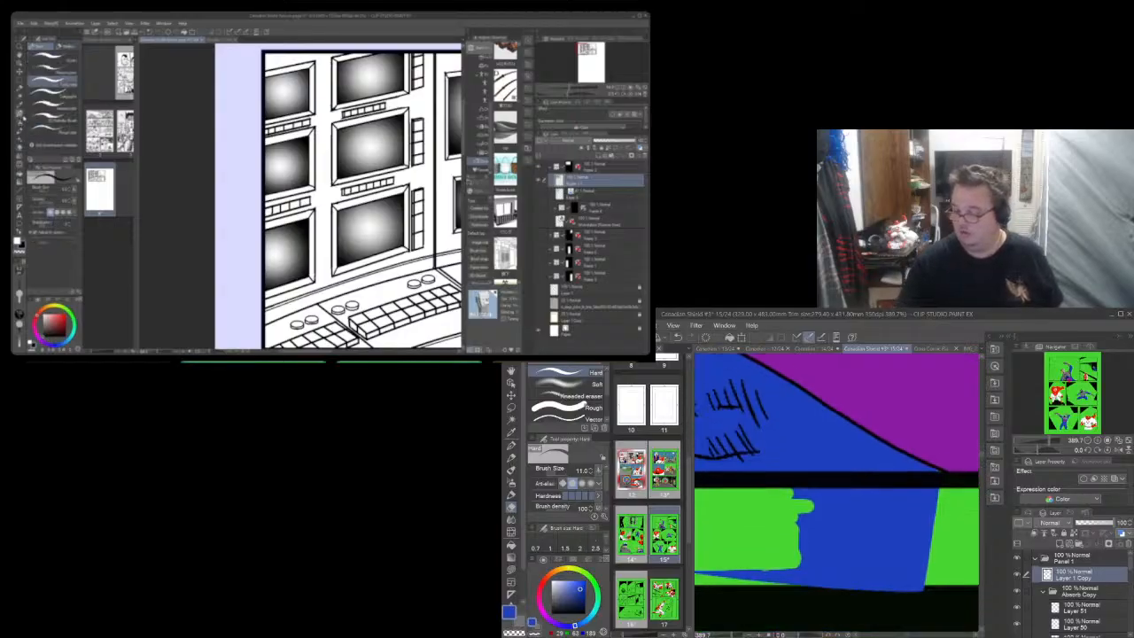
left_click_drag(1131, 562, 1127, 591)
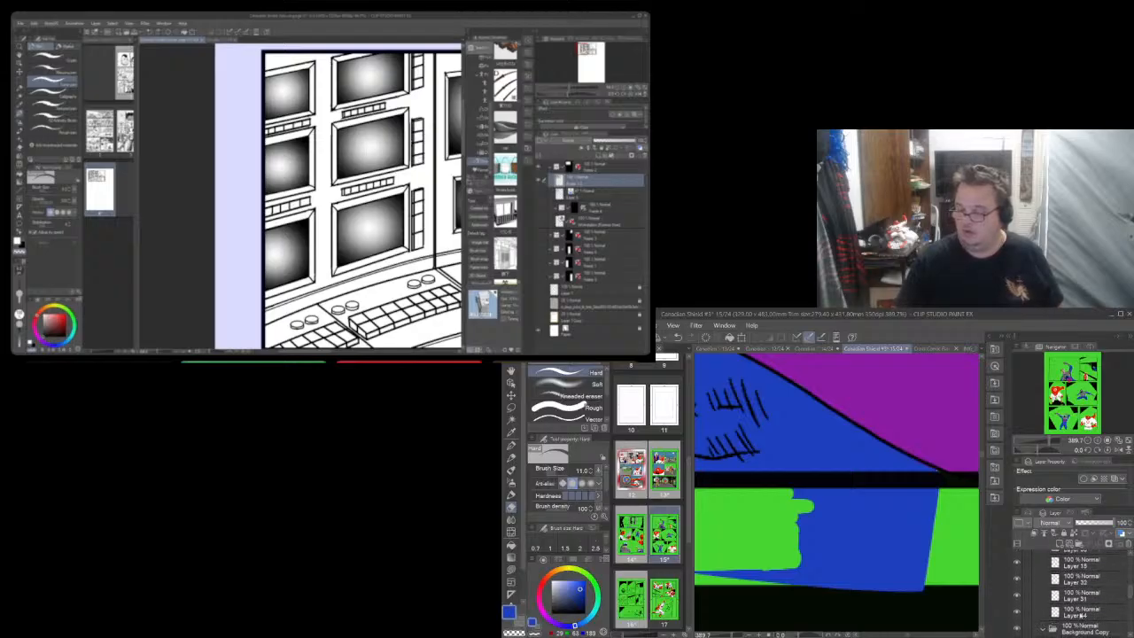
left_click(1024, 612)
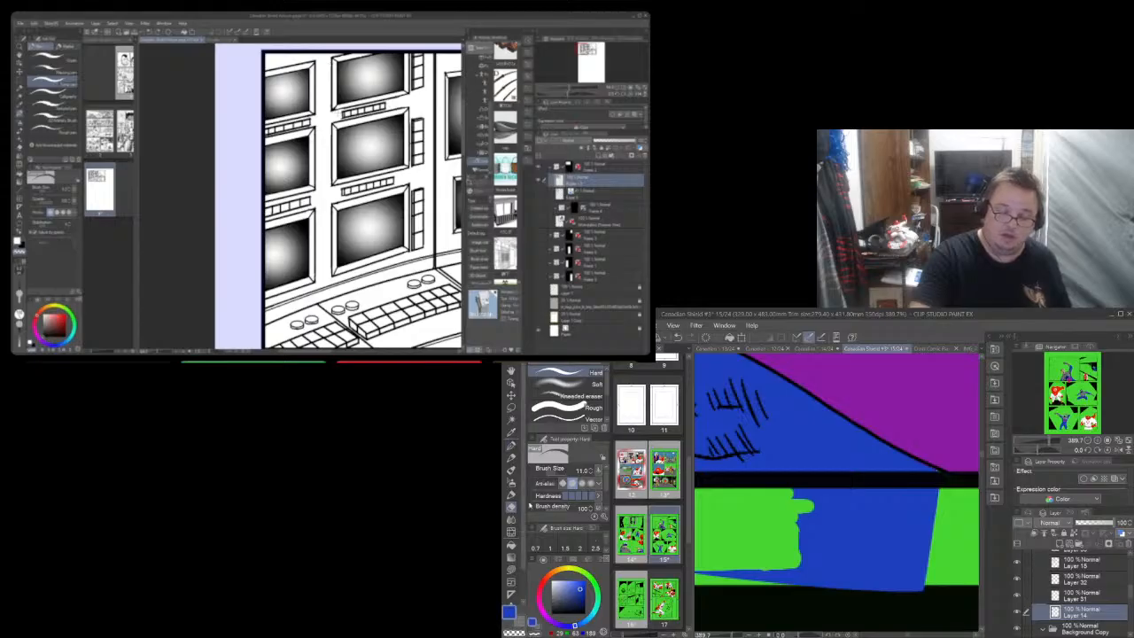
left_click_drag(723, 578, 874, 583)
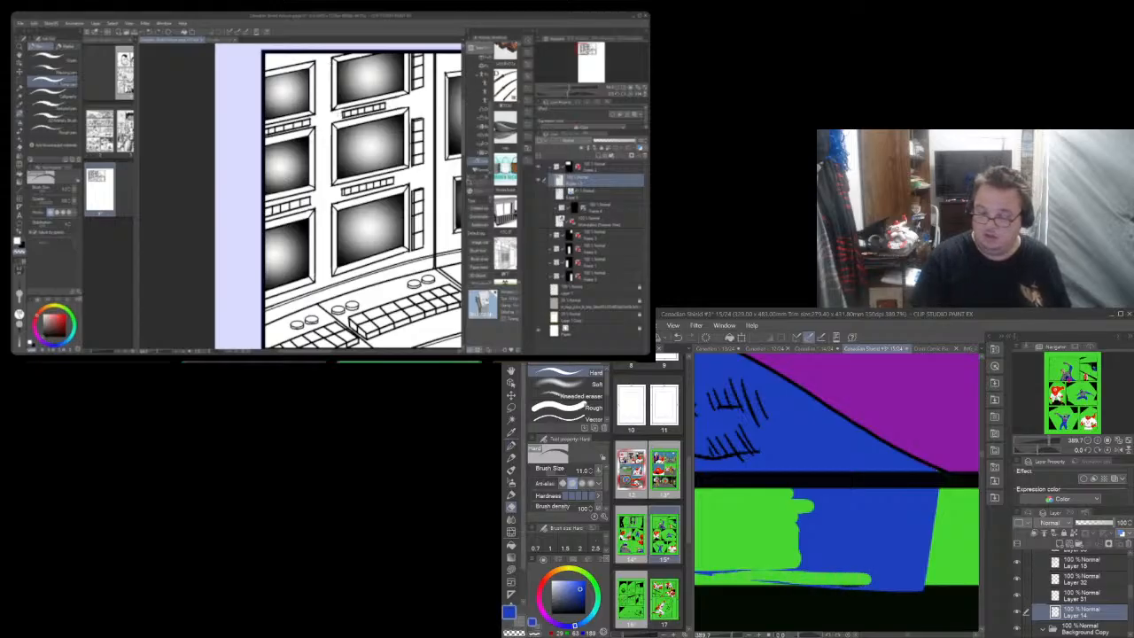
mouse_move(787, 584)
left_mouse_down()
mouse_move(937, 594)
mouse_move(914, 584)
left_mouse_up()
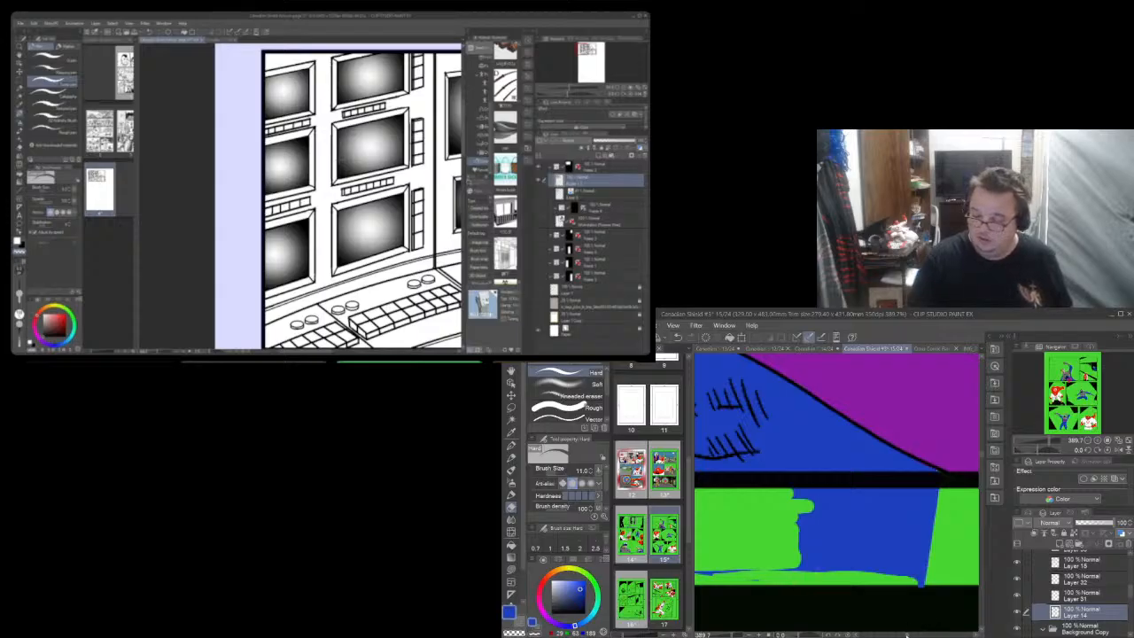
left_click_drag(907, 634, 899, 635)
left_click_drag(831, 573, 892, 574)
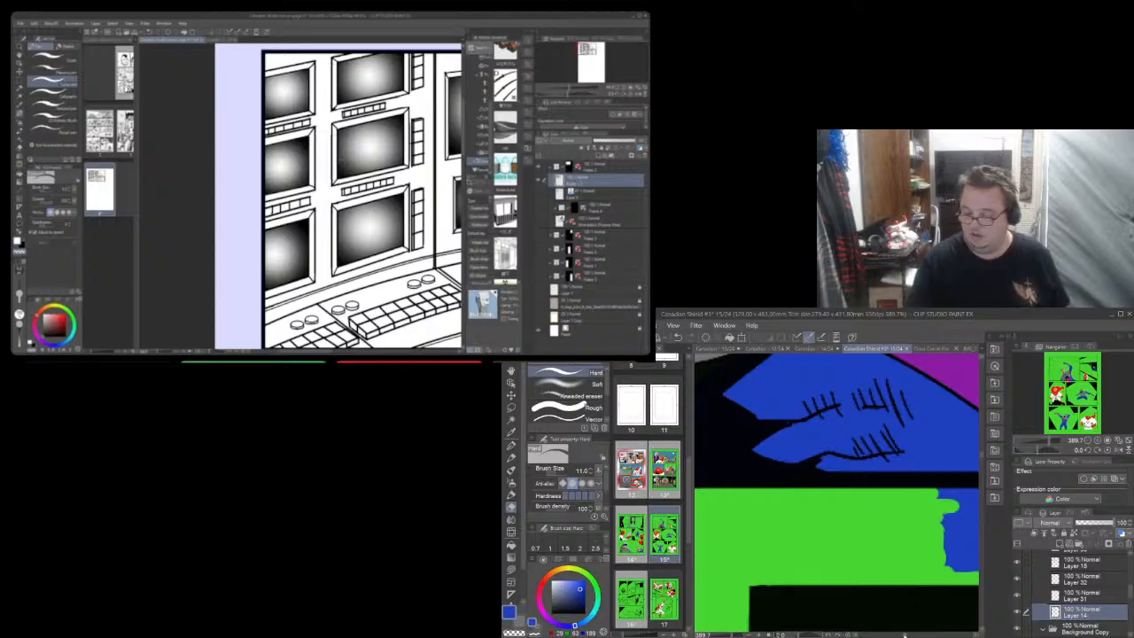
Set the Hard eraser's brush size to 25.4 and erase the remaining block of blue in the gutter below the purple area
left_click_drag(905, 634, 923, 635)
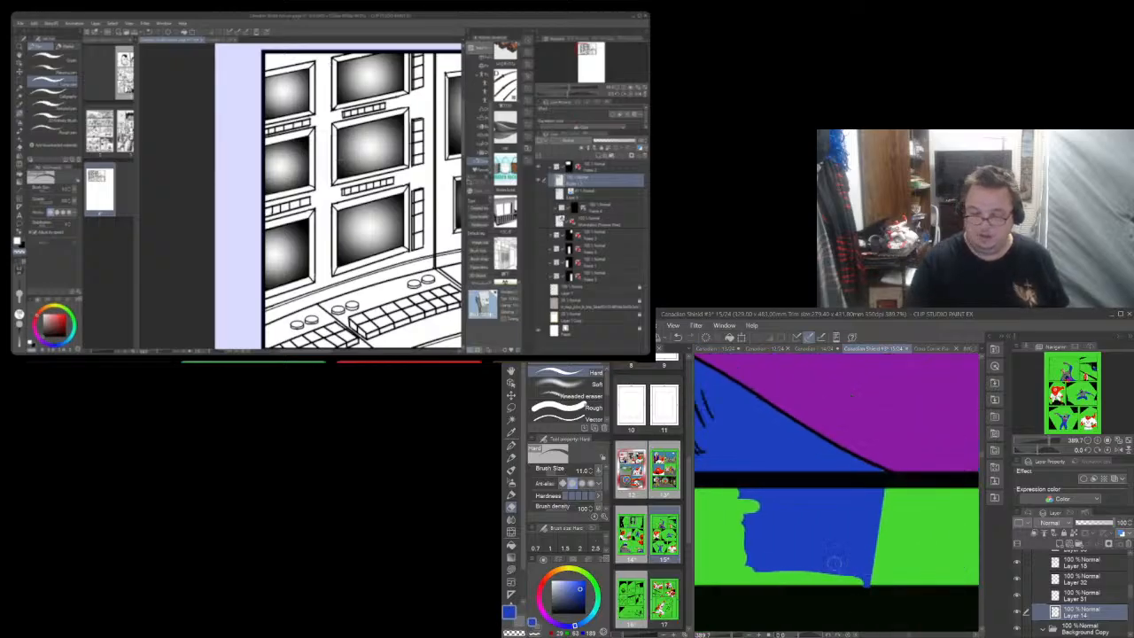
left_click(558, 471)
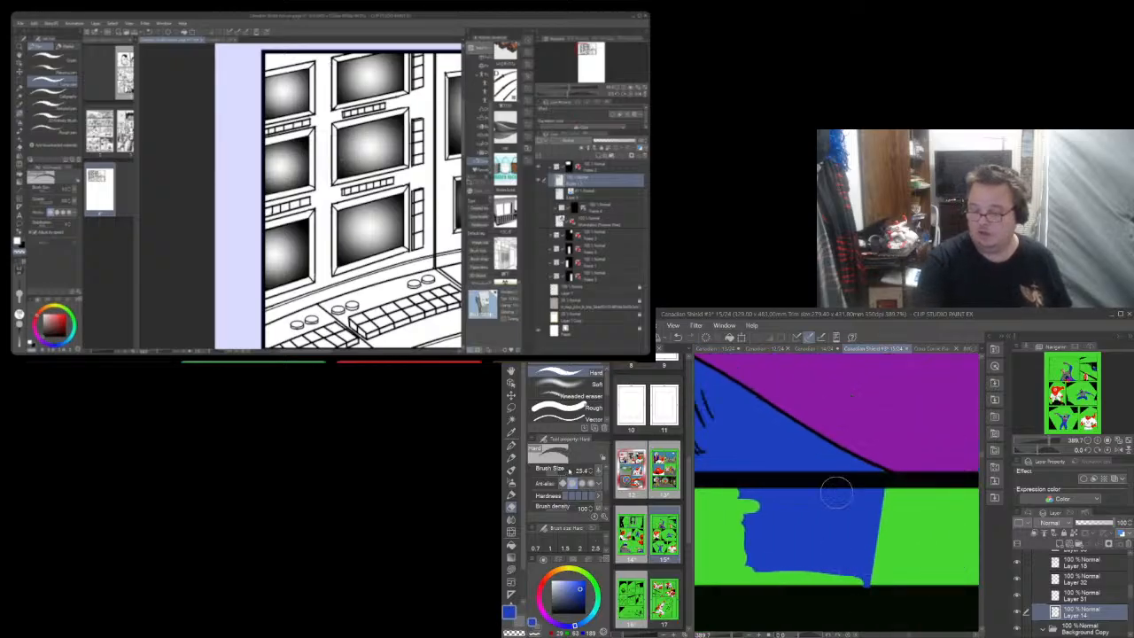
mouse_move(753, 558)
left_mouse_down()
mouse_move(886, 590)
mouse_move(841, 592)
mouse_move(749, 537)
mouse_move(878, 528)
mouse_move(749, 519)
mouse_move(868, 505)
mouse_move(762, 501)
mouse_move(780, 492)
mouse_move(874, 496)
mouse_move(868, 520)
left_mouse_up()
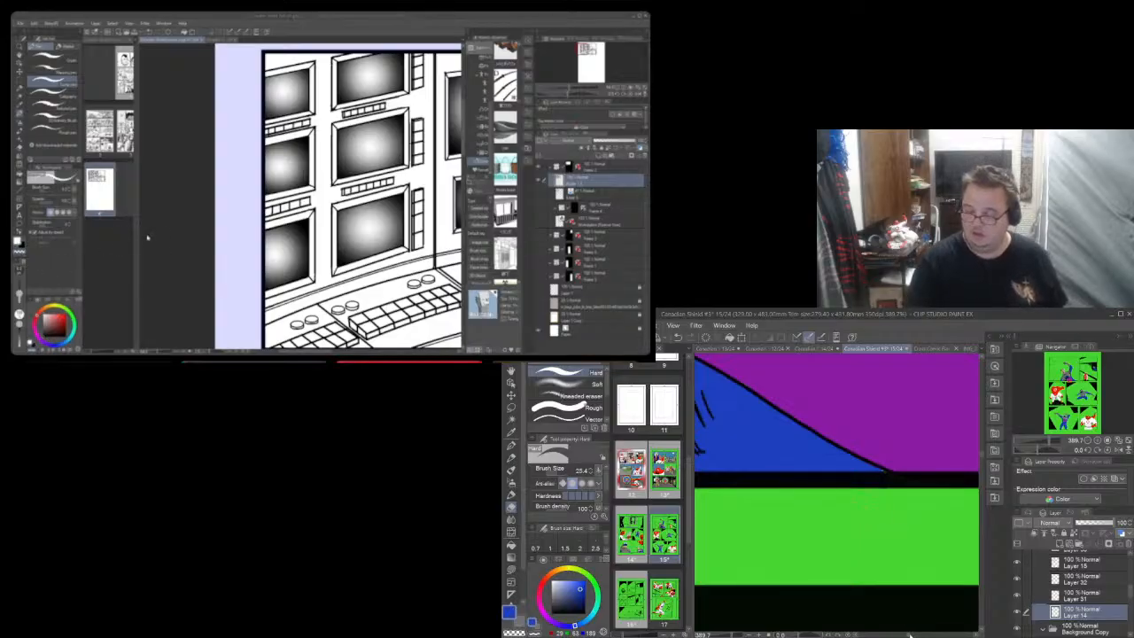
Erase the curved blue spill from the gutter below the hatched blue costume area on Layer 14
left_click_drag(911, 635, 921, 634)
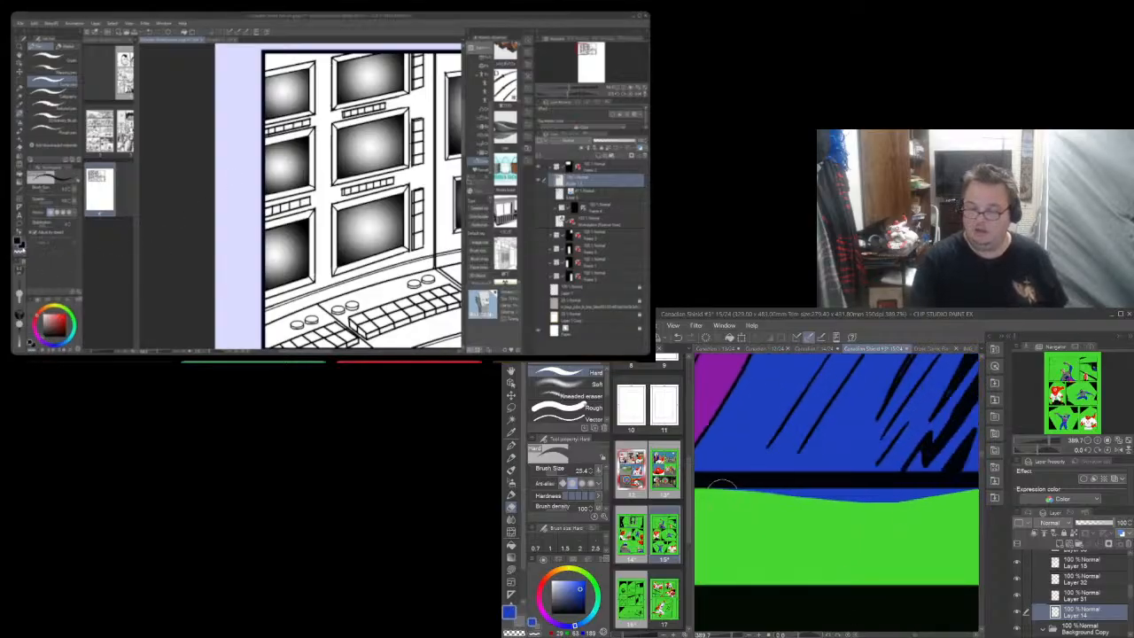
left_click_drag(800, 493, 970, 488)
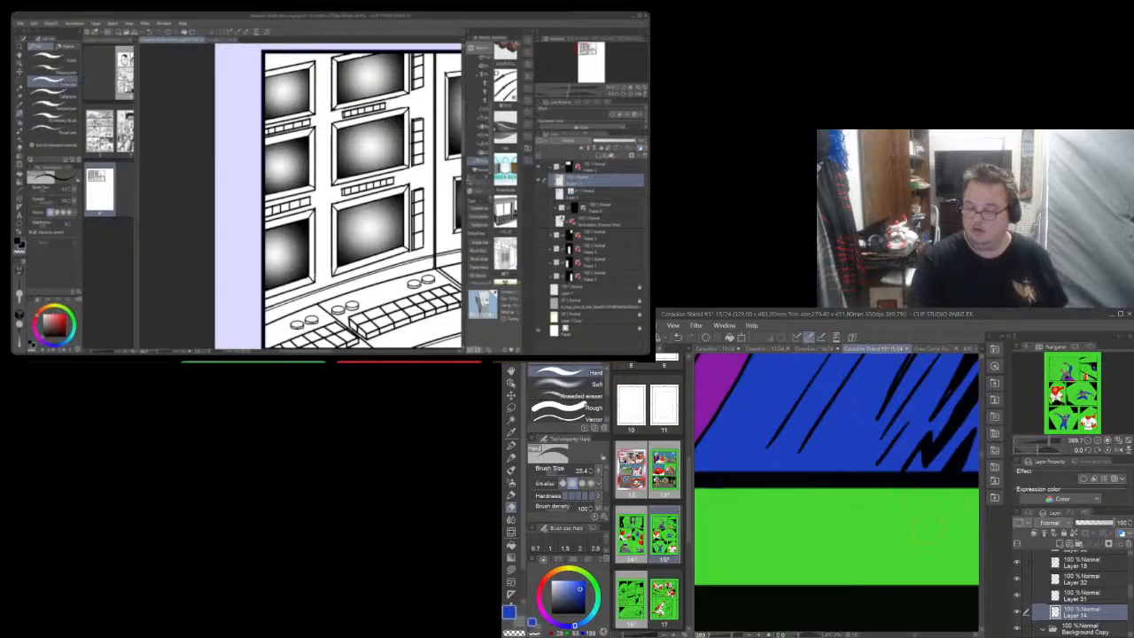
Fill the costume's pointed lower tip with blue using Lasso fill, and erase the blue spill above its outline with the Hard eraser at size 11
left_click_drag(916, 635, 921, 634)
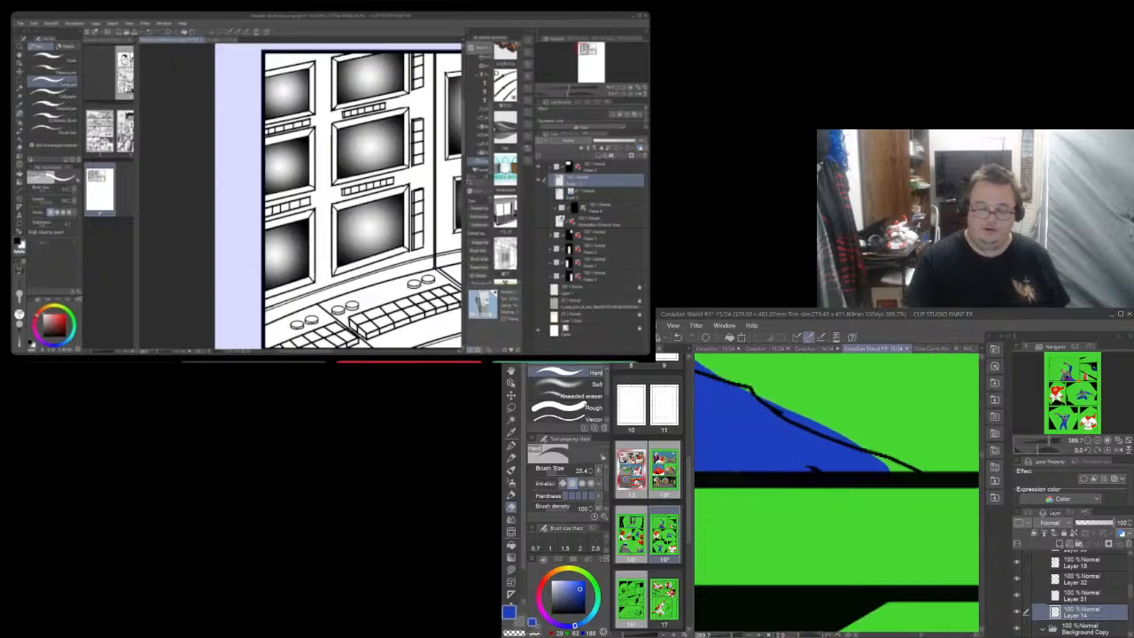
left_click(511, 570)
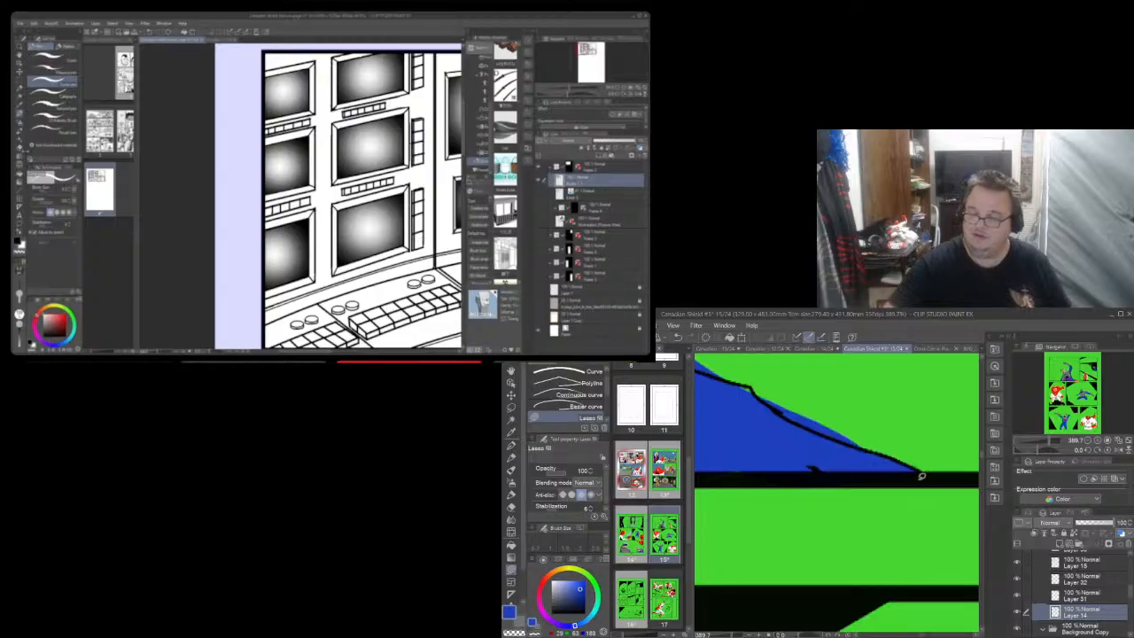
key("e")
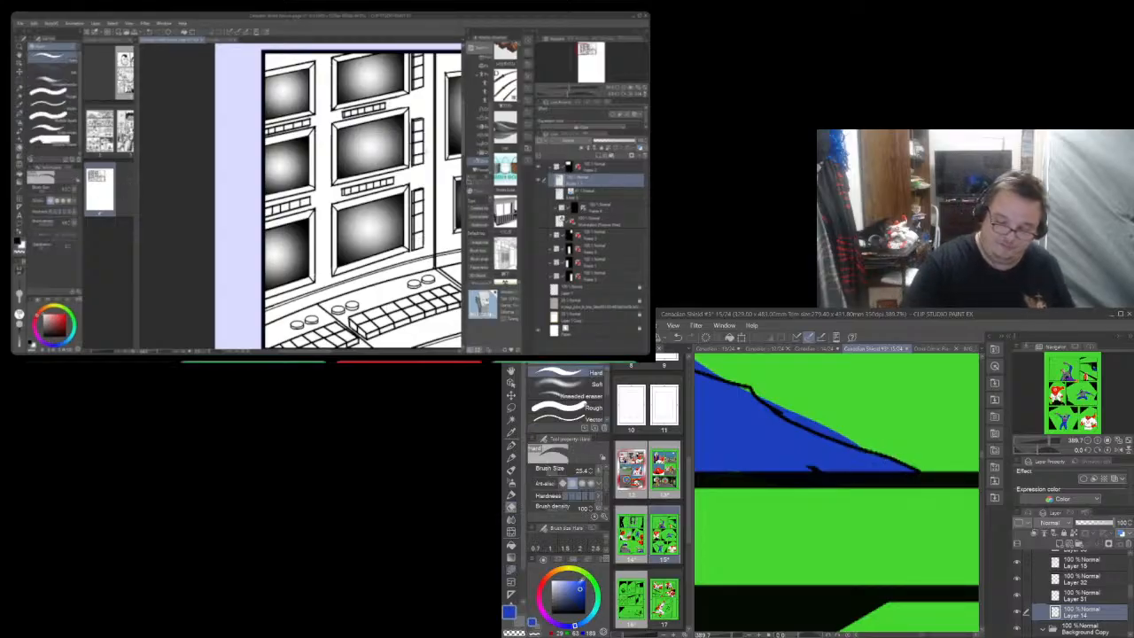
left_click_drag(562, 474, 556, 471)
left_click_drag(757, 396, 849, 443)
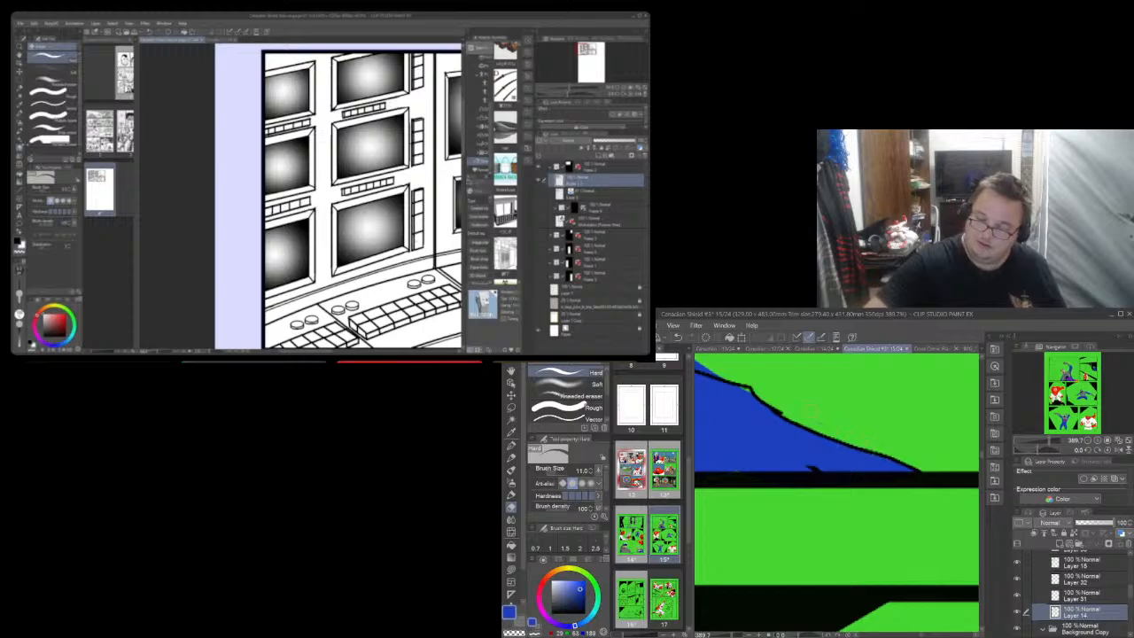
Erase the blue spill outside the jagged folds of the costume's outer outline with the Hard eraser
left_click(522, 555)
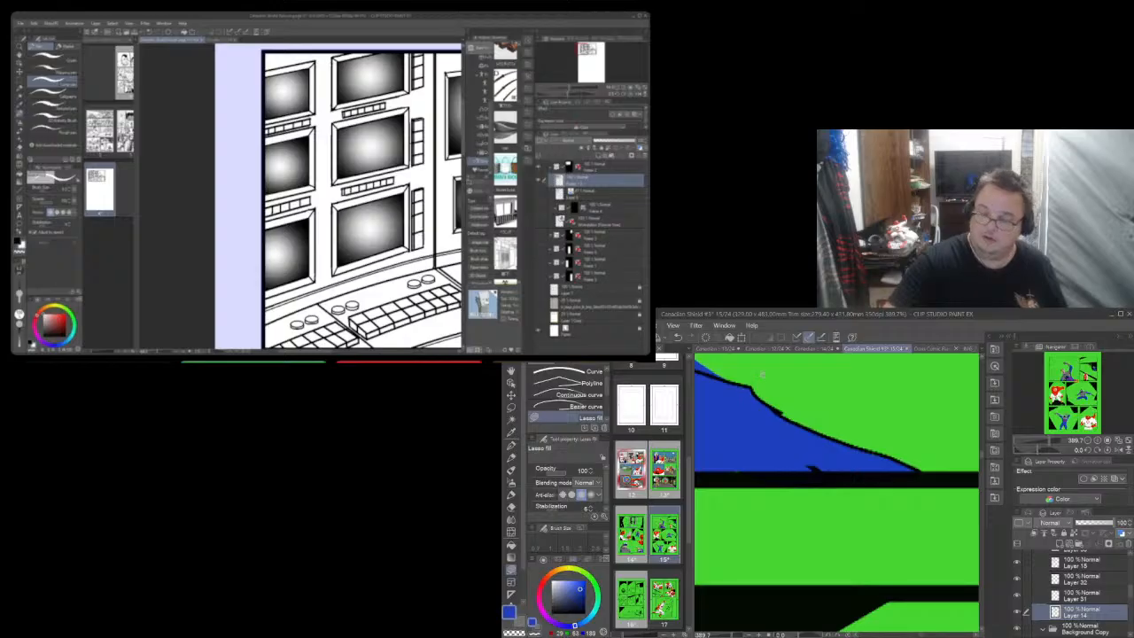
left_click_drag(923, 636, 919, 636)
left_click_drag(983, 458, 982, 449)
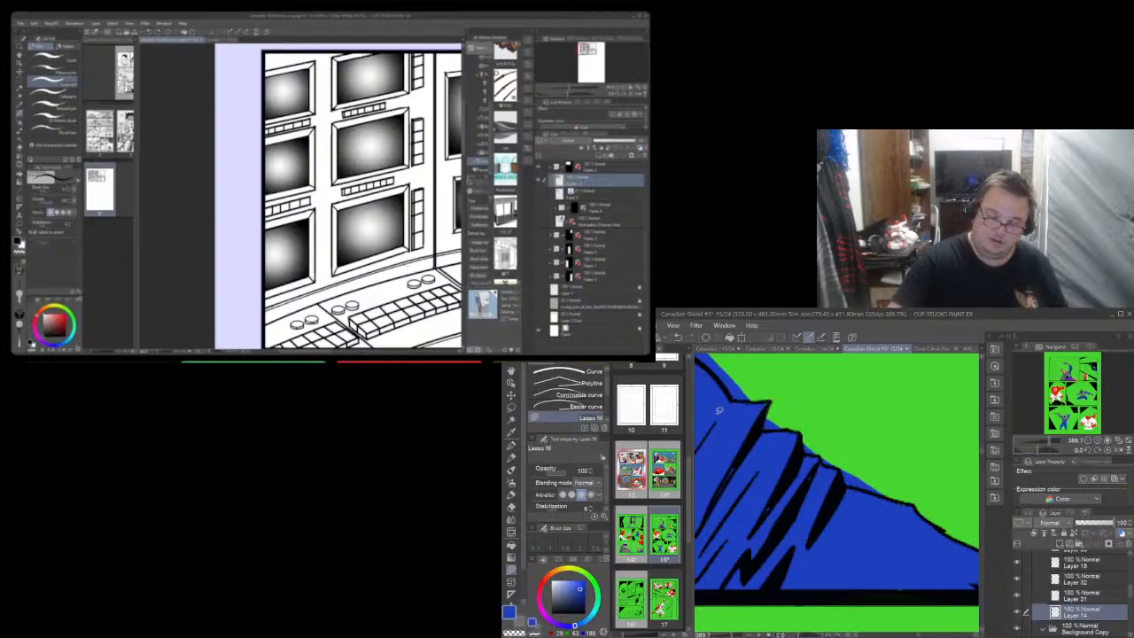
key("e")
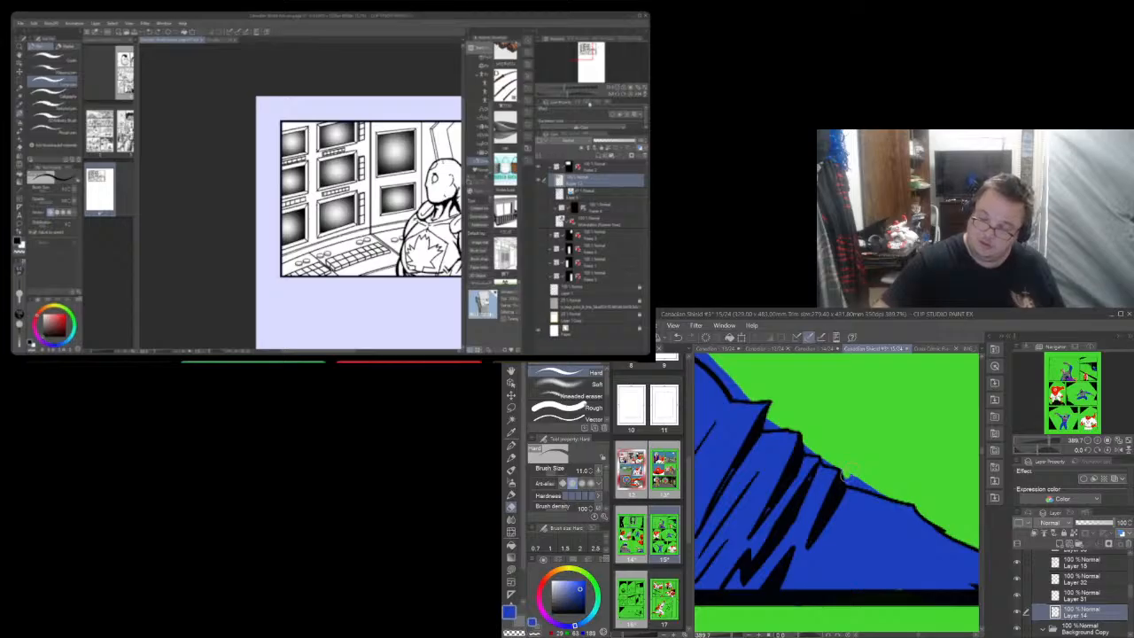
left_click_drag(846, 476, 881, 493)
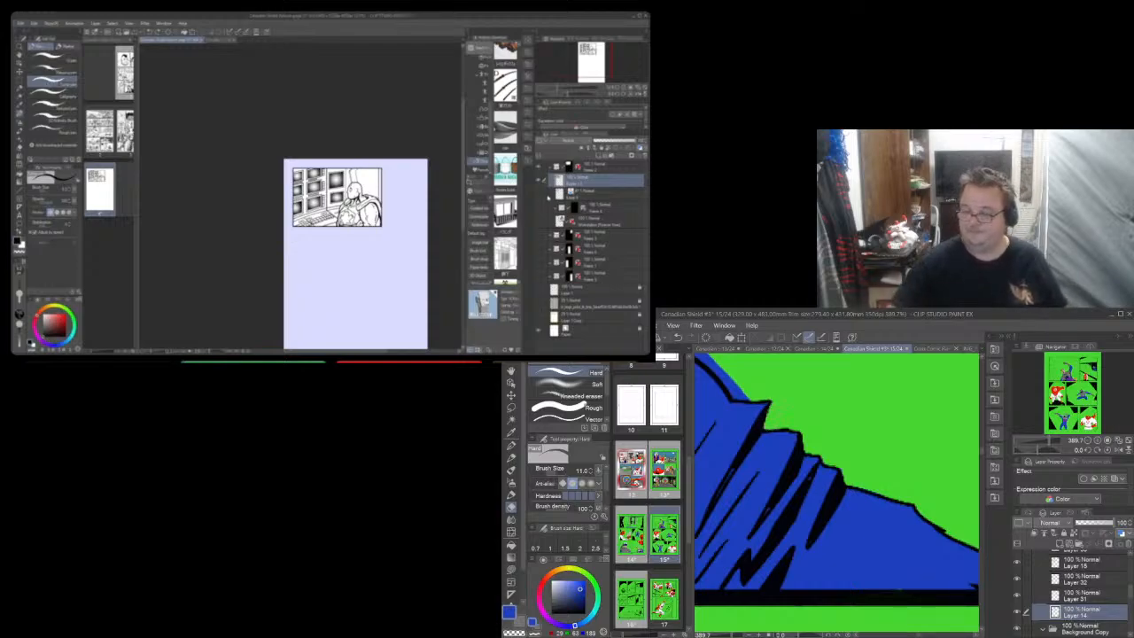
Show and expand the hand panel's folder on the line-art page, and erase the blue spill above the costume's sloping outline on the colour page
scroll(981, 454, "up", 3)
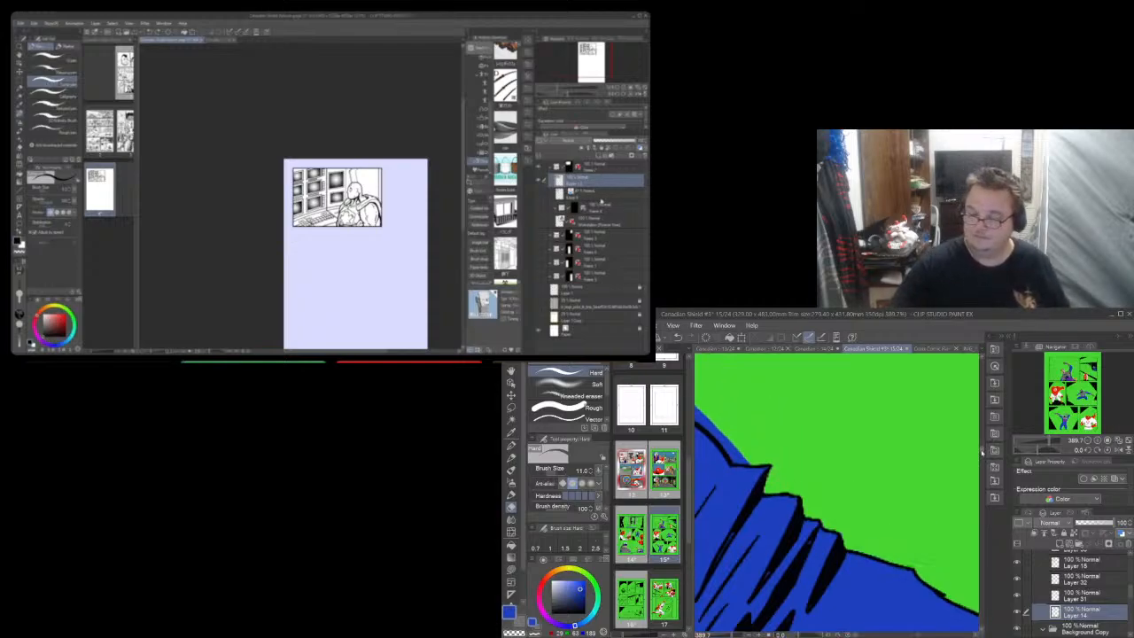
left_click(538, 235)
scroll(968, 468, "left", 4)
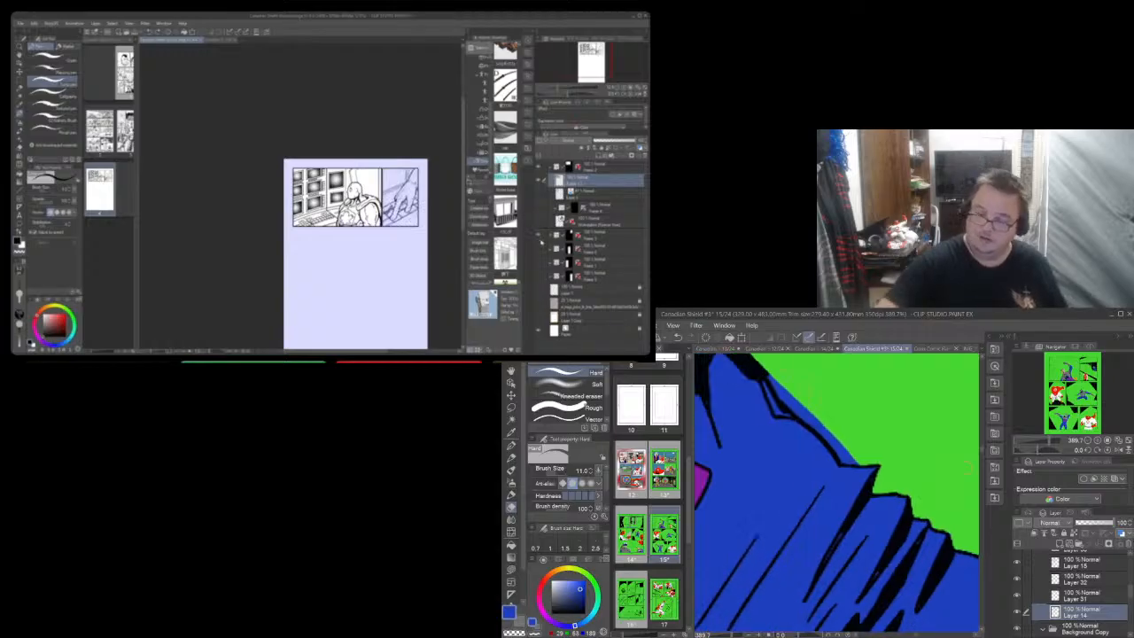
left_click(605, 236)
left_click(551, 237)
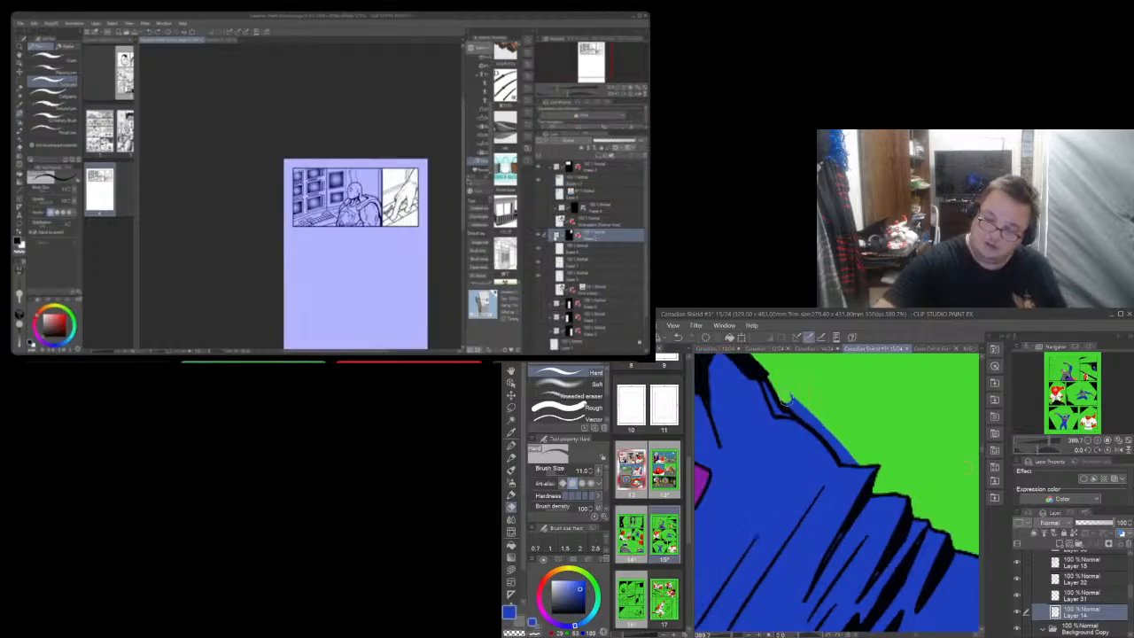
left_click_drag(780, 390, 853, 463)
Toggle the visibility of the layers inside the hand panel's folder and make its lowest drawing layer active
left_click(539, 249)
left_click(538, 264)
left_click(538, 264)
left_click(538, 276)
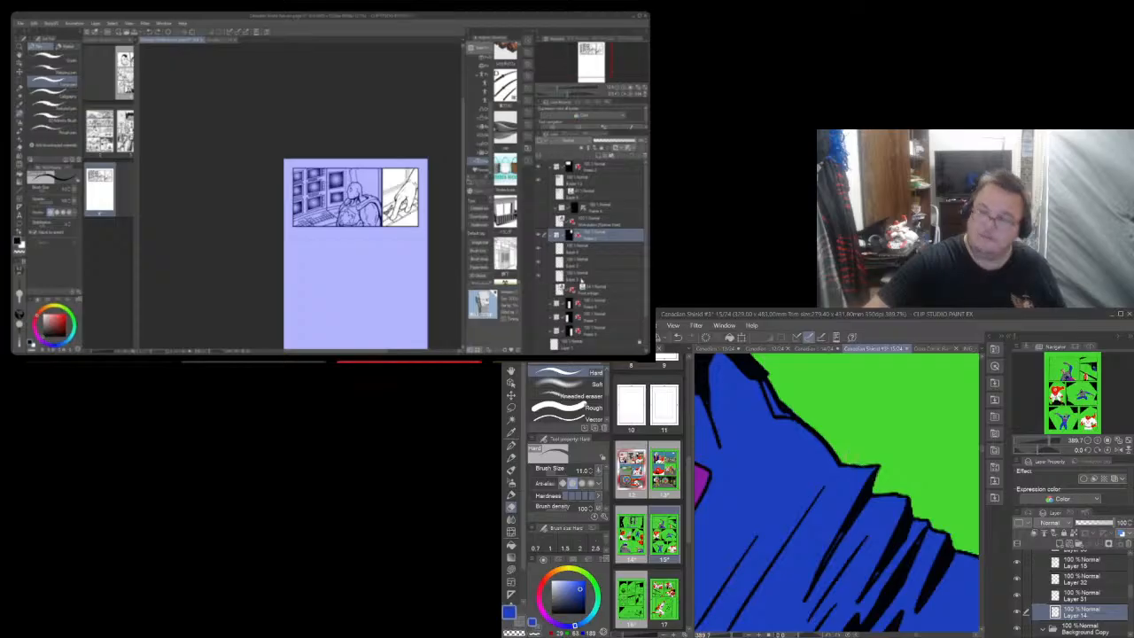
left_click(542, 276)
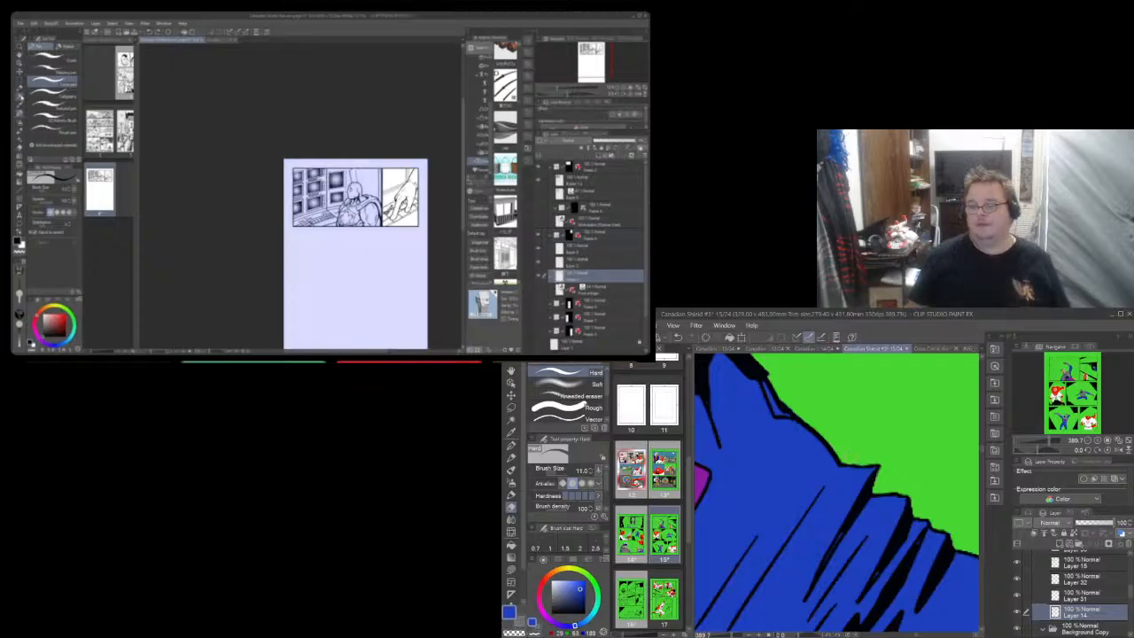
left_click(19, 97)
left_click(407, 241)
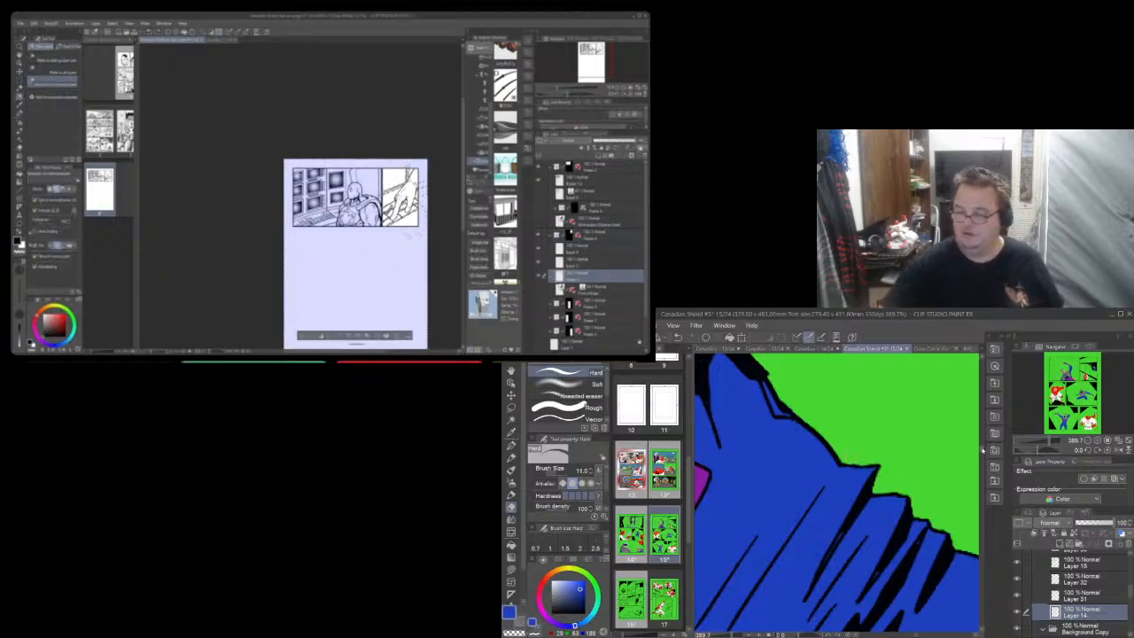
left_click_drag(982, 449, 982, 446)
key("ctrl+d")
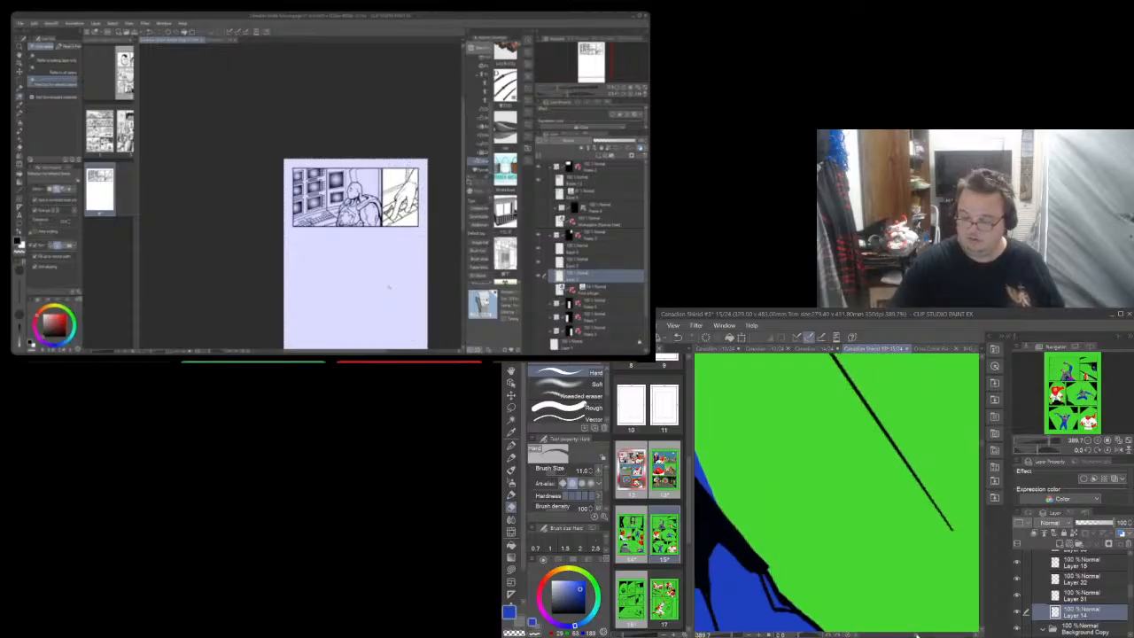
Erase the blue spill along the outer edge of the costume's black shadow, and switch to the Lasso selection tool for the hand panel
left_click_drag(918, 635, 915, 636)
left_click(624, 89)
left_click(624, 89)
left_click(624, 89)
left_click(624, 88)
left_click_drag(851, 480, 861, 506)
left_click(588, 50)
left_click_drag(589, 51, 598, 50)
left_click_drag(836, 455, 847, 478)
left_click_drag(598, 49, 598, 48)
left_click_drag(829, 440, 835, 463)
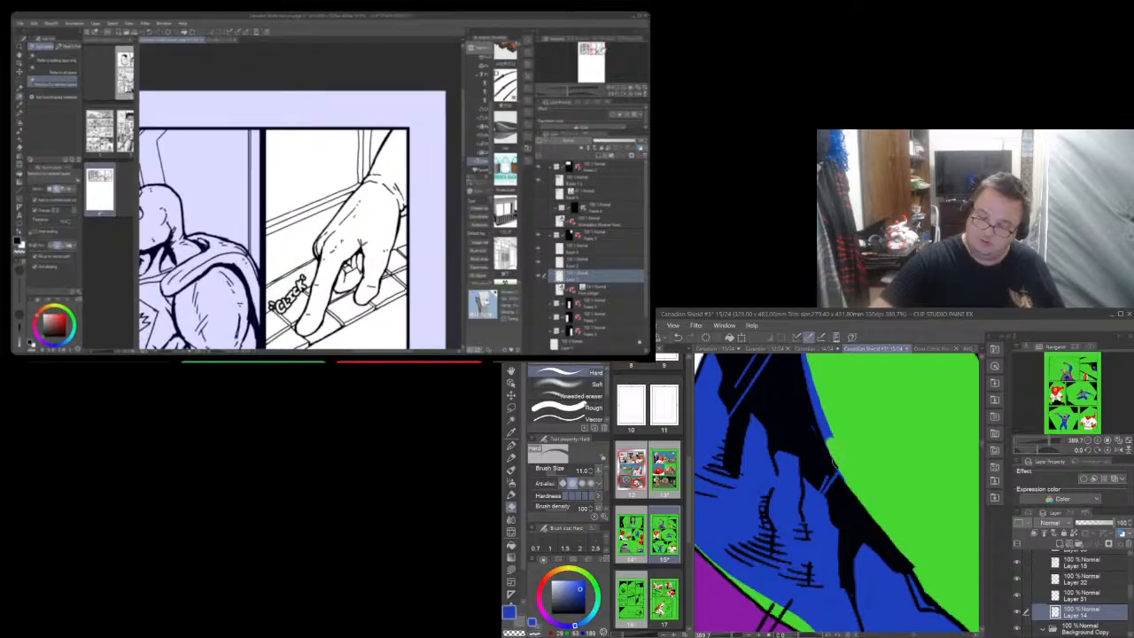
mouse_move(817, 403)
left_mouse_down()
mouse_move(831, 443)
mouse_move(823, 438)
left_mouse_up()
left_click(20, 81)
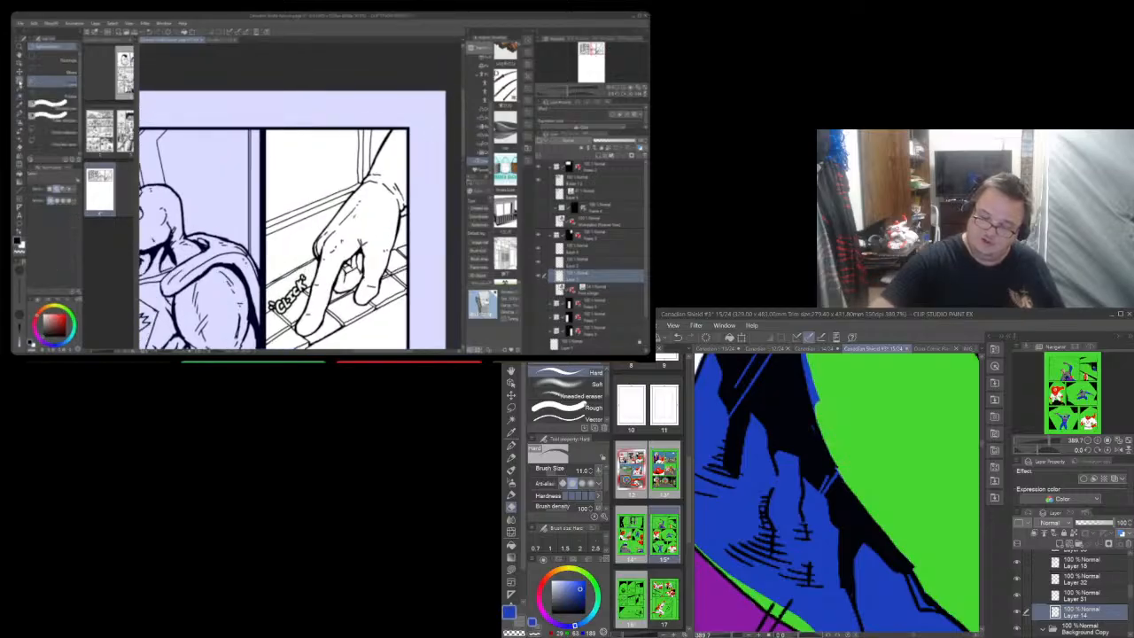
mouse_move(805, 367)
left_mouse_down()
mouse_move(819, 409)
mouse_move(811, 395)
left_mouse_up()
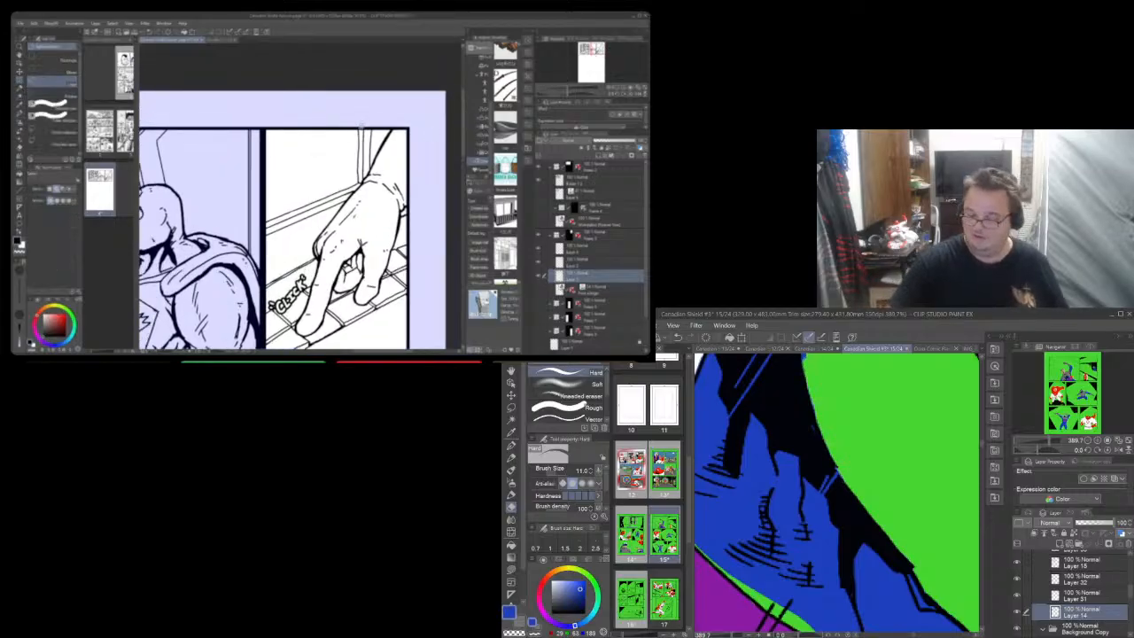
Fill the green slivers between the blue costume and the purple area with the costume blue using Lasso fill
scroll(984, 446, "down", 4)
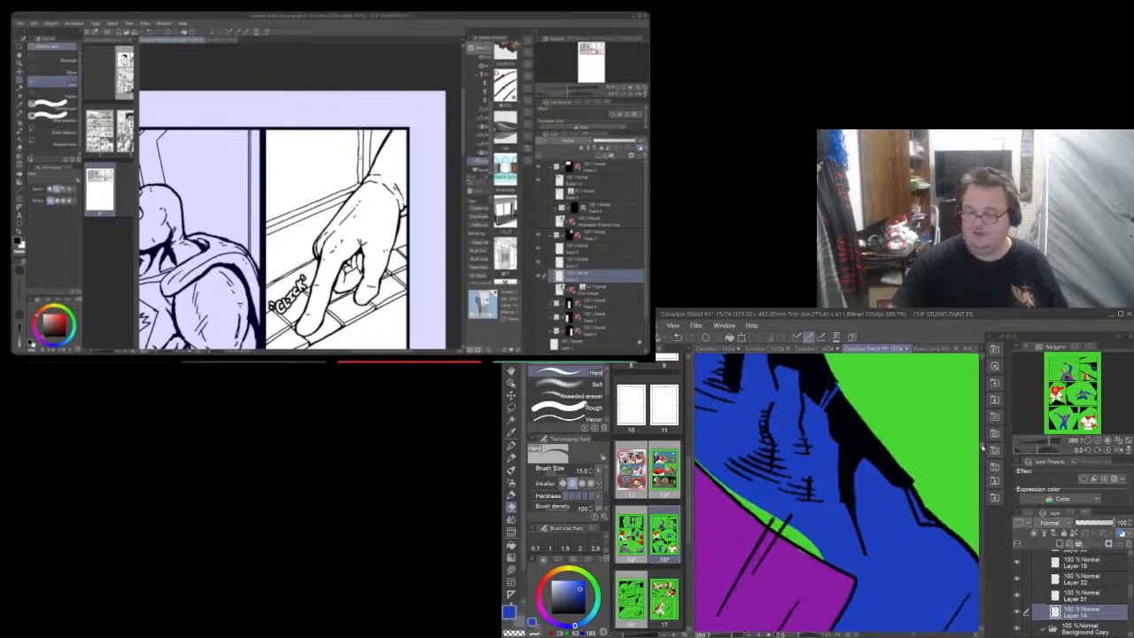
left_click(511, 570)
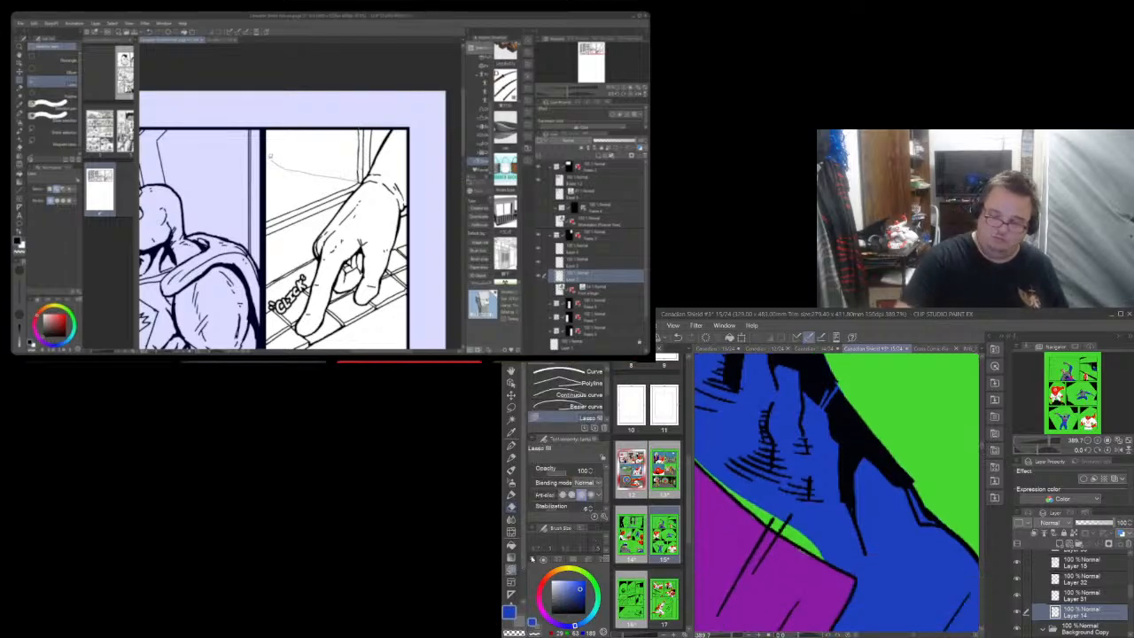
mouse_move(833, 541)
left_mouse_down()
mouse_move(809, 555)
mouse_move(758, 518)
mouse_move(729, 463)
mouse_move(797, 496)
left_mouse_up()
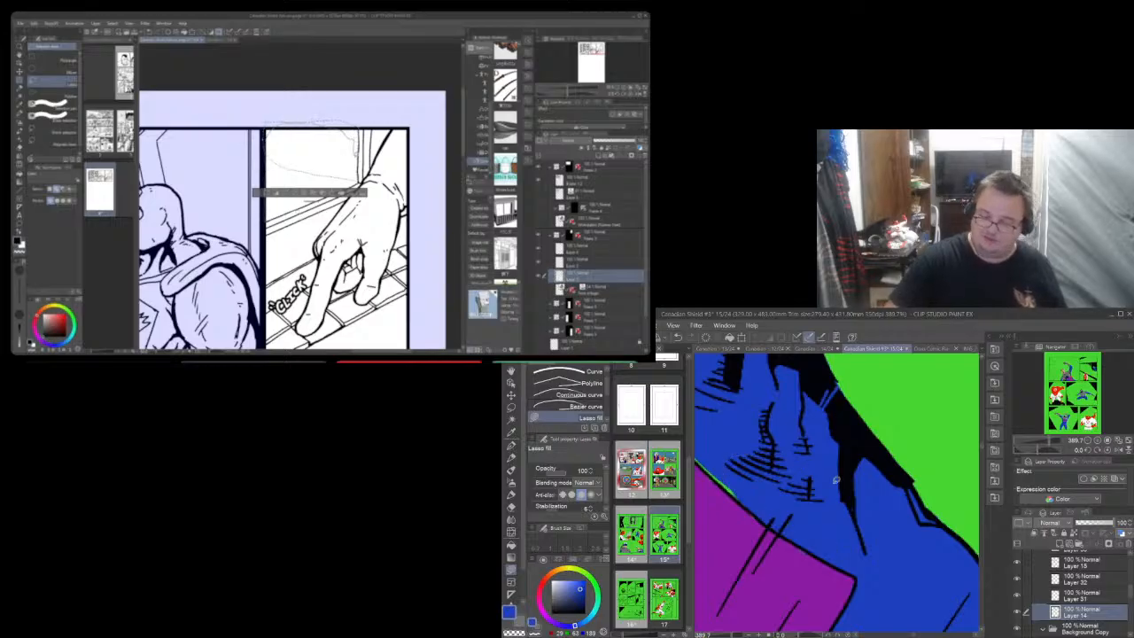
left_click_drag(915, 634, 913, 635)
mouse_move(858, 477)
left_mouse_down()
mouse_move(841, 491)
mouse_move(800, 448)
mouse_move(824, 355)
left_mouse_up()
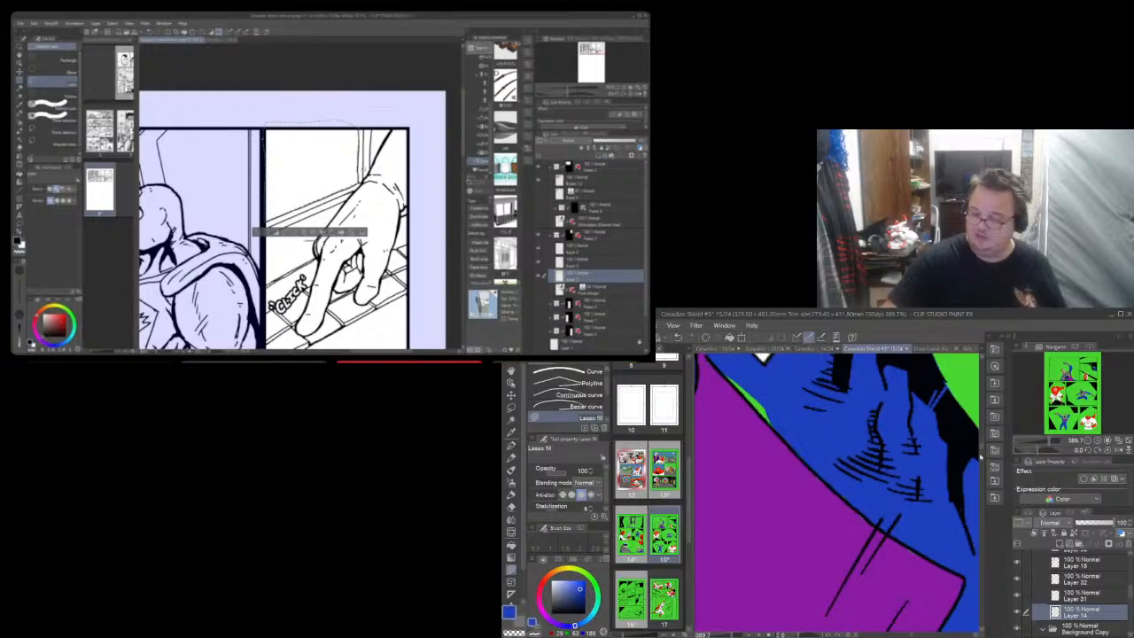
scroll(981, 450, "up", 2)
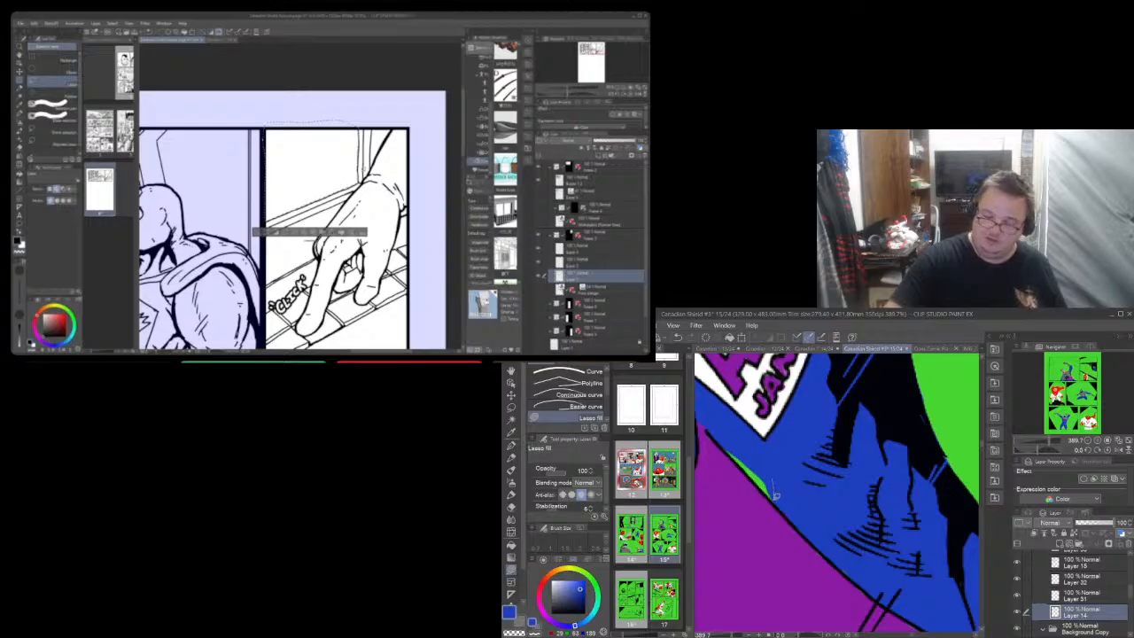
mouse_move(770, 493)
left_mouse_down()
mouse_move(727, 439)
mouse_move(775, 456)
left_mouse_up()
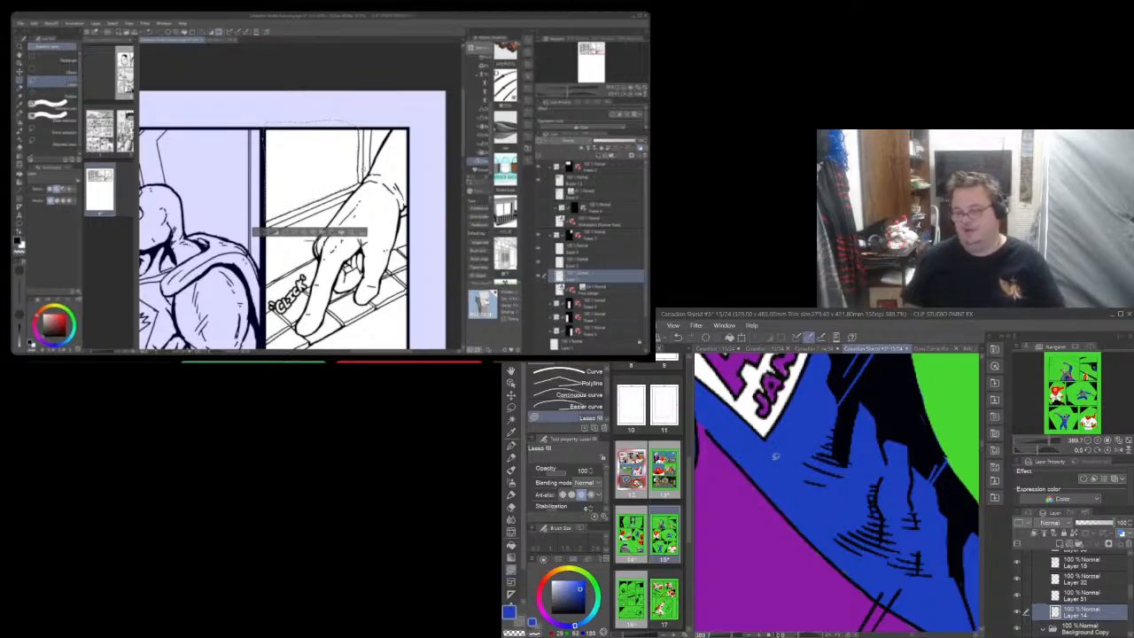
Fill the green gap above the ACE JANITOR badge with blue, and erase the blue spill outside the black shadow beside the badge
left_click_drag(982, 446, 983, 434)
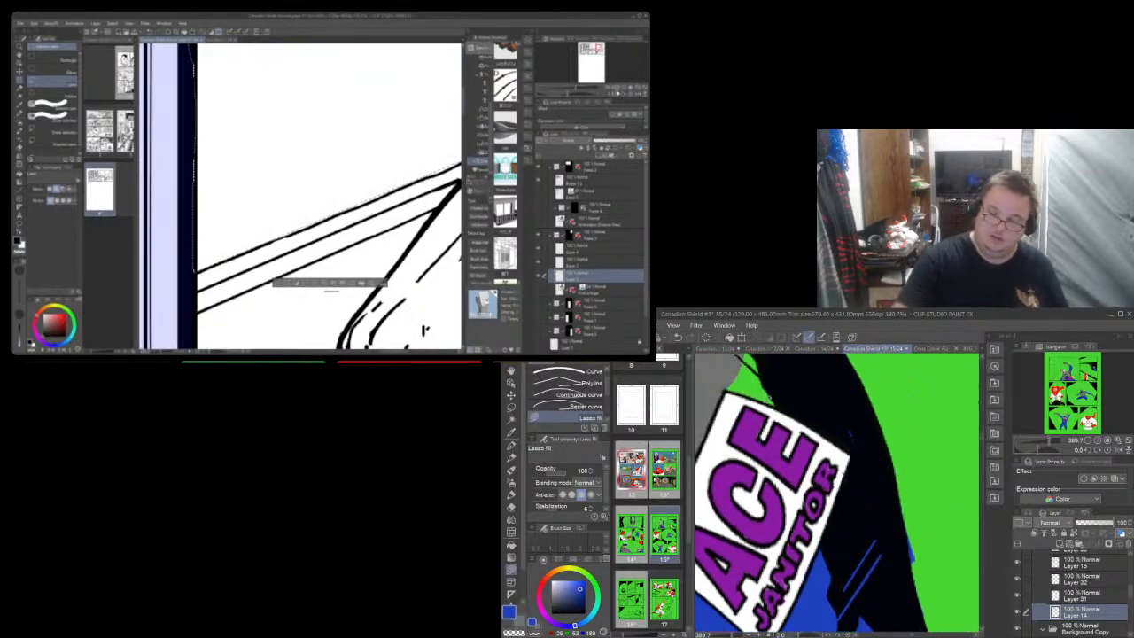
mouse_move(751, 352)
left_mouse_down()
mouse_move(778, 409)
mouse_move(732, 395)
left_mouse_up()
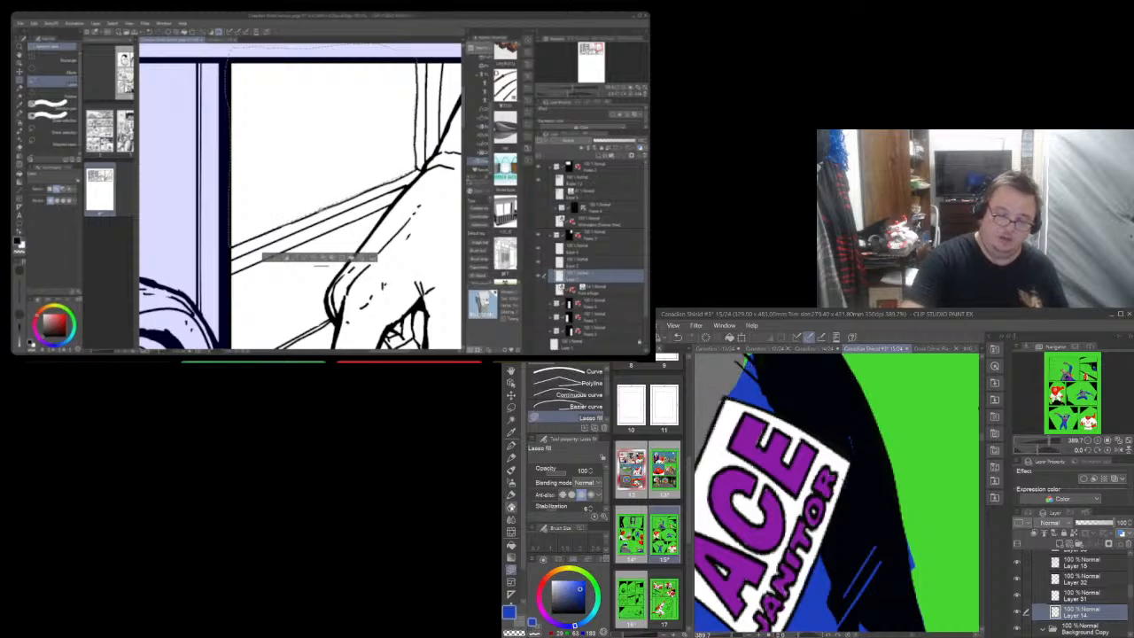
left_click(512, 504)
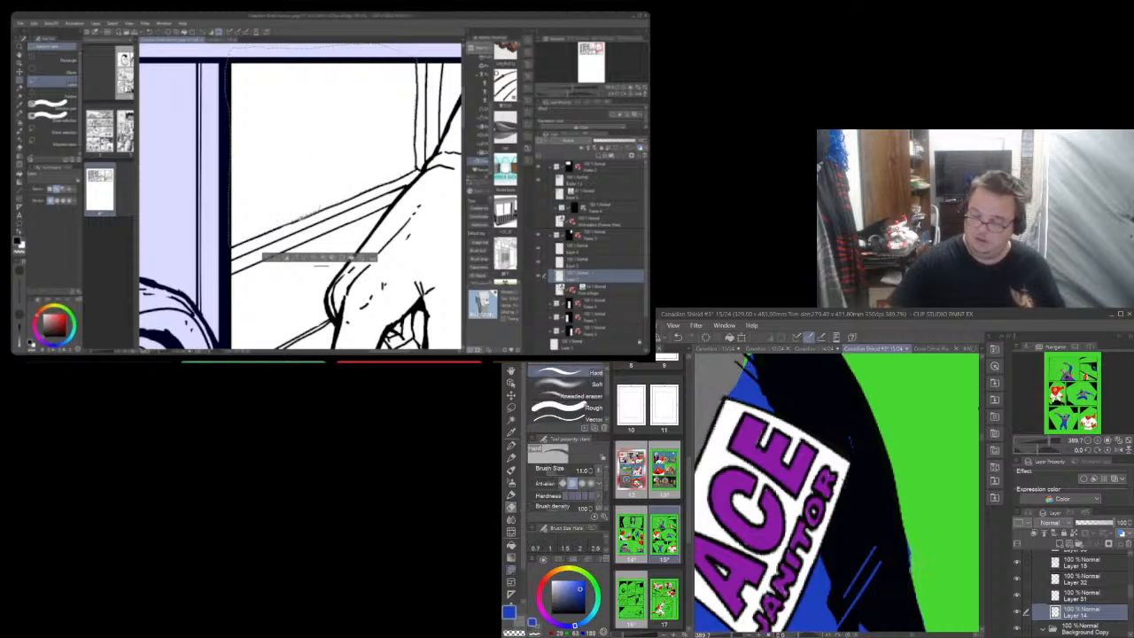
left_click_drag(909, 546, 912, 574)
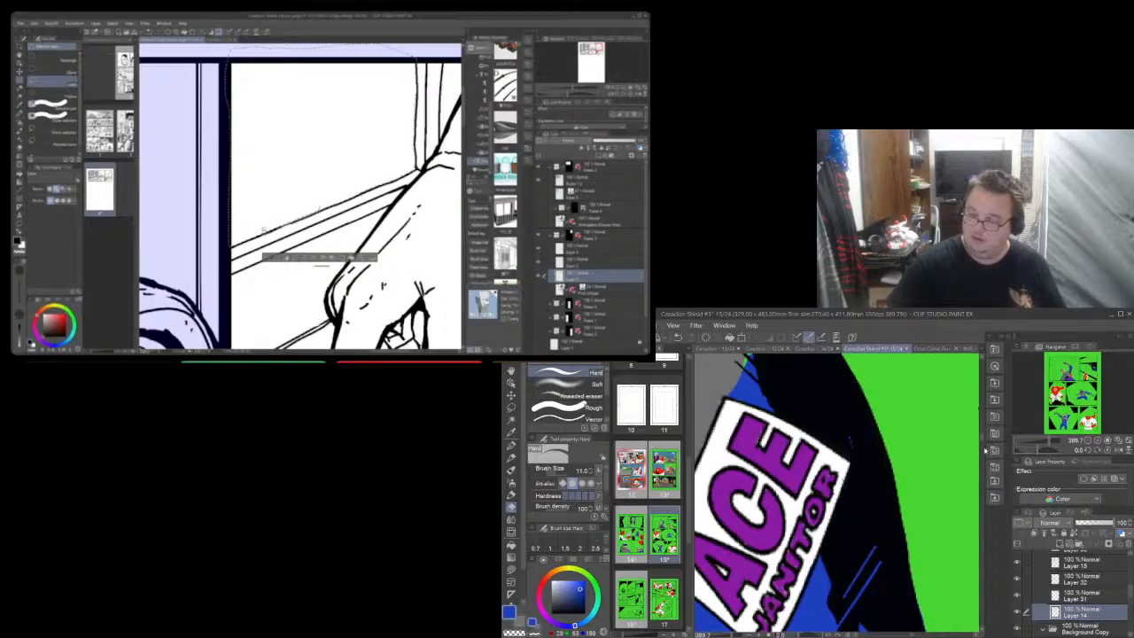
Use Lasso fill to cover the remaining green gap above the badge and the green sliver inside the costume's outer outline with blue
scroll(982, 436, "up", 4)
scroll(982, 436, "up", 2)
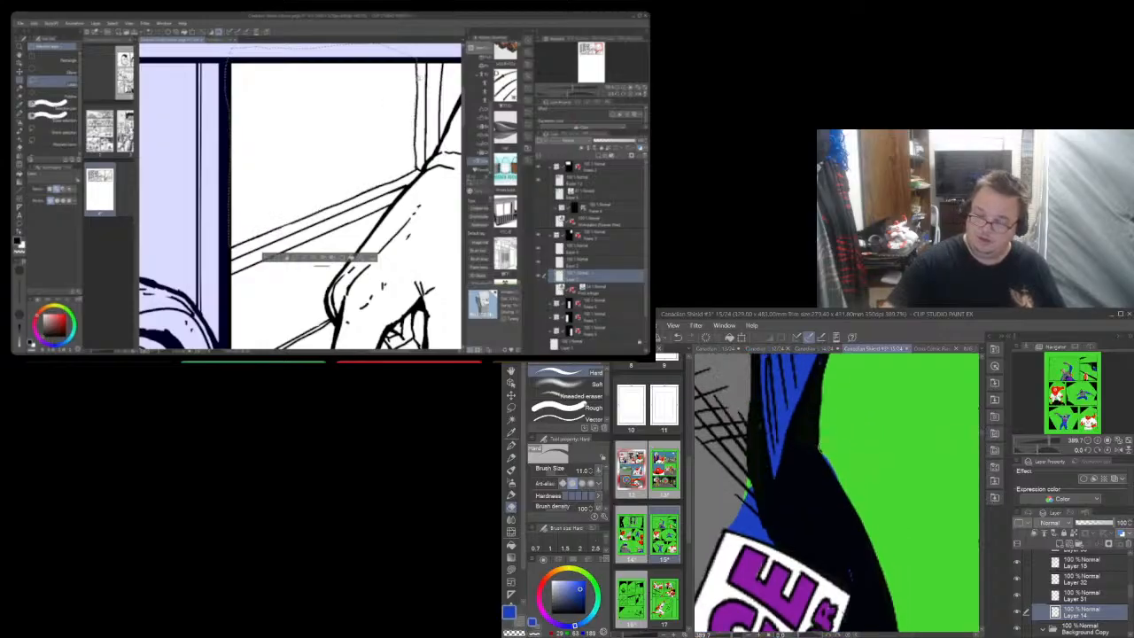
key("u")
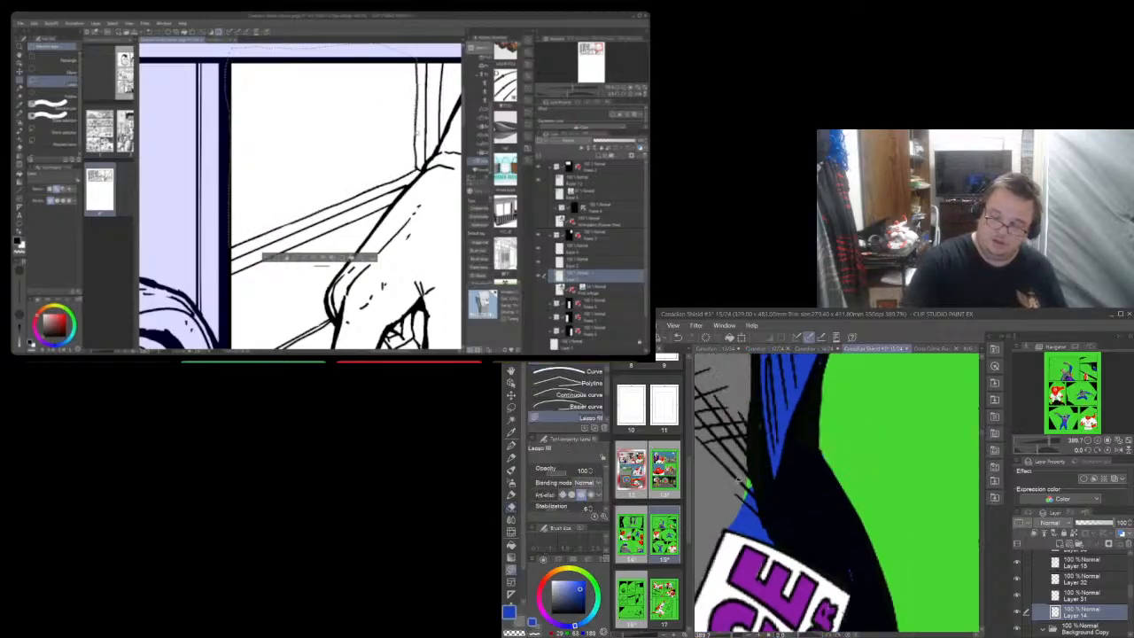
left_click_drag(755, 484, 742, 509)
left_click_drag(751, 467, 754, 479)
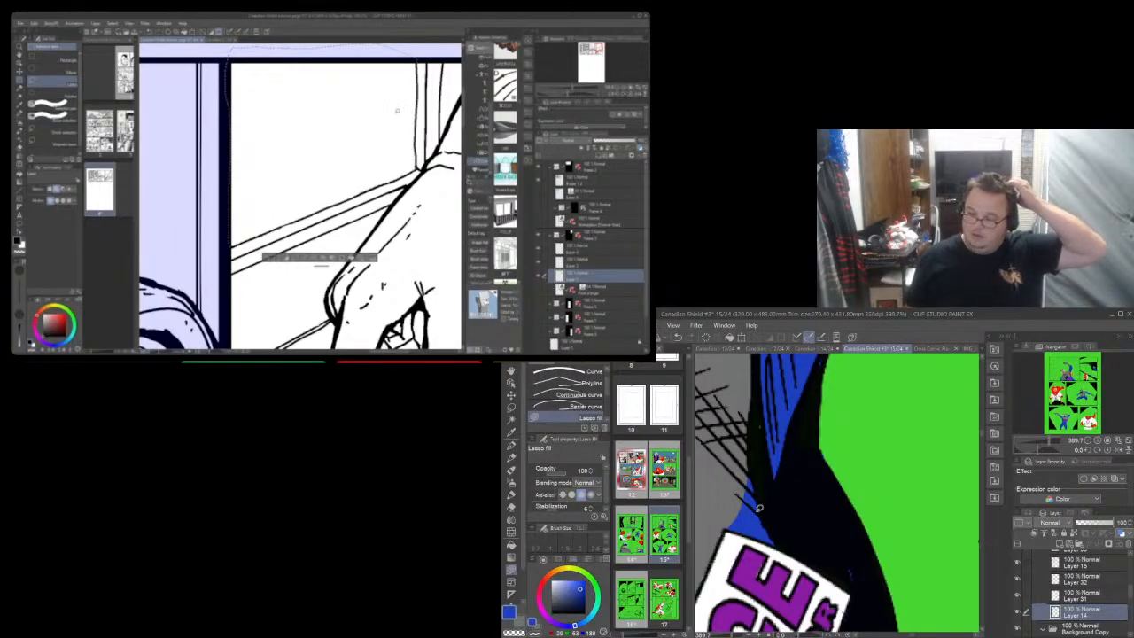
left_click_drag(982, 435, 982, 427)
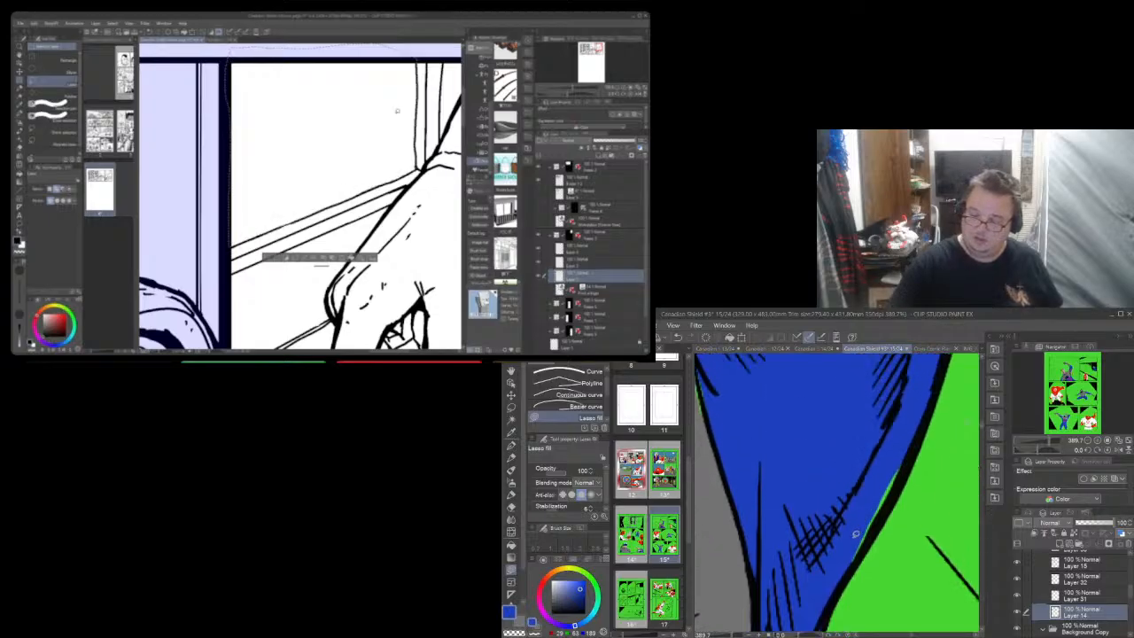
mouse_move(856, 534)
left_mouse_down()
mouse_move(847, 568)
mouse_move(890, 500)
mouse_move(915, 427)
left_mouse_up()
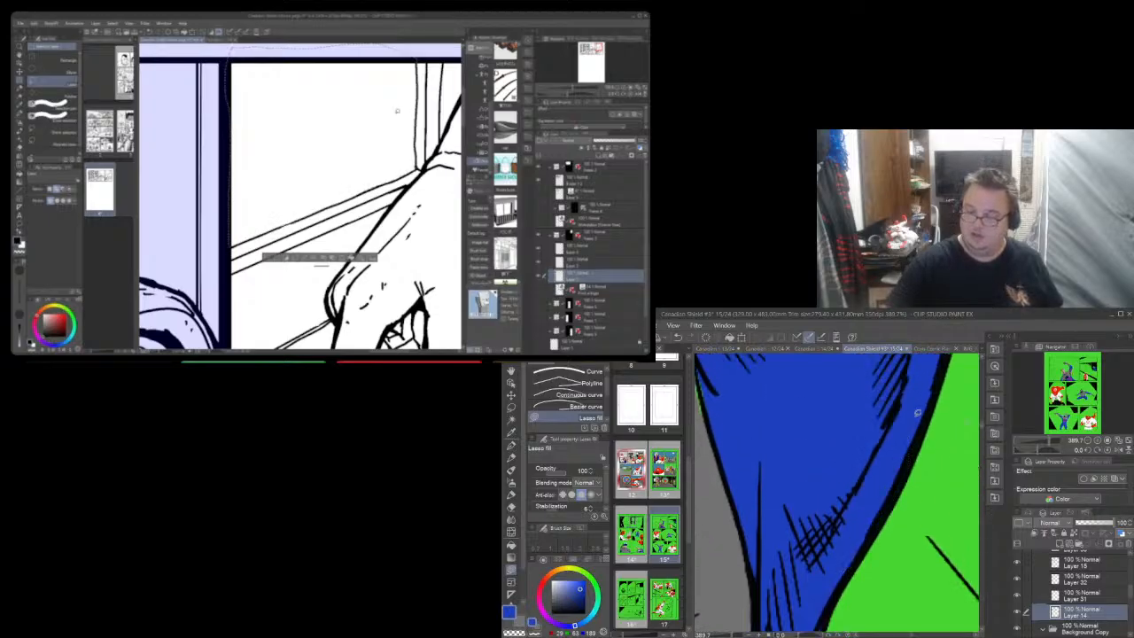
Use Lasso fill to cover the green gap inside the raised arm's inner outline with blue, and switch to the eraser
left_click_drag(984, 429, 982, 415)
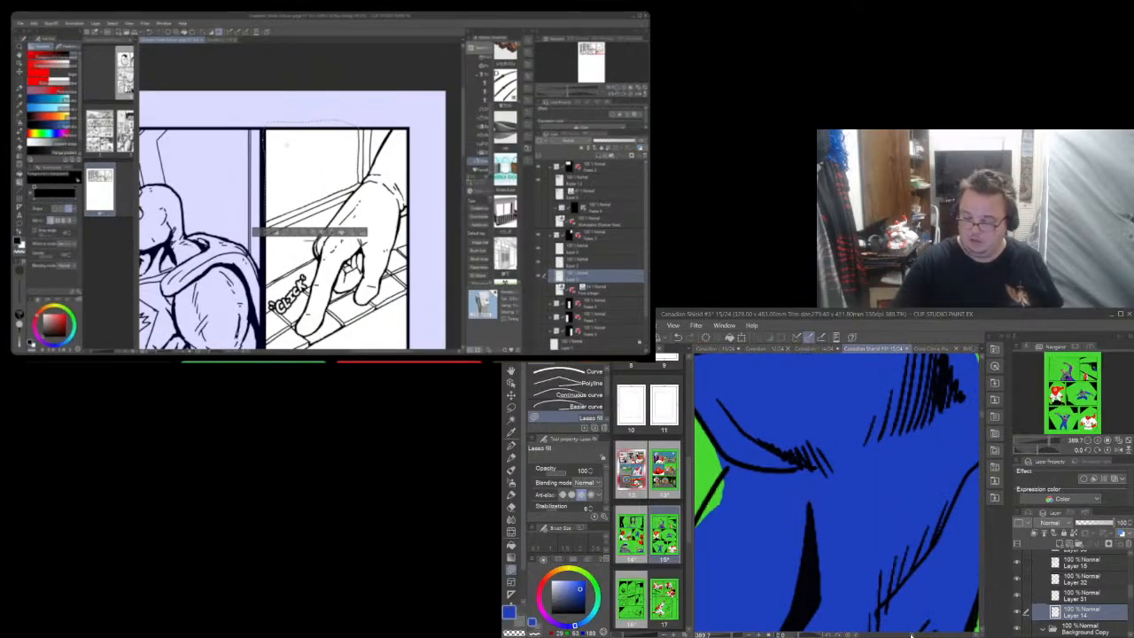
left_click_drag(911, 636, 908, 635)
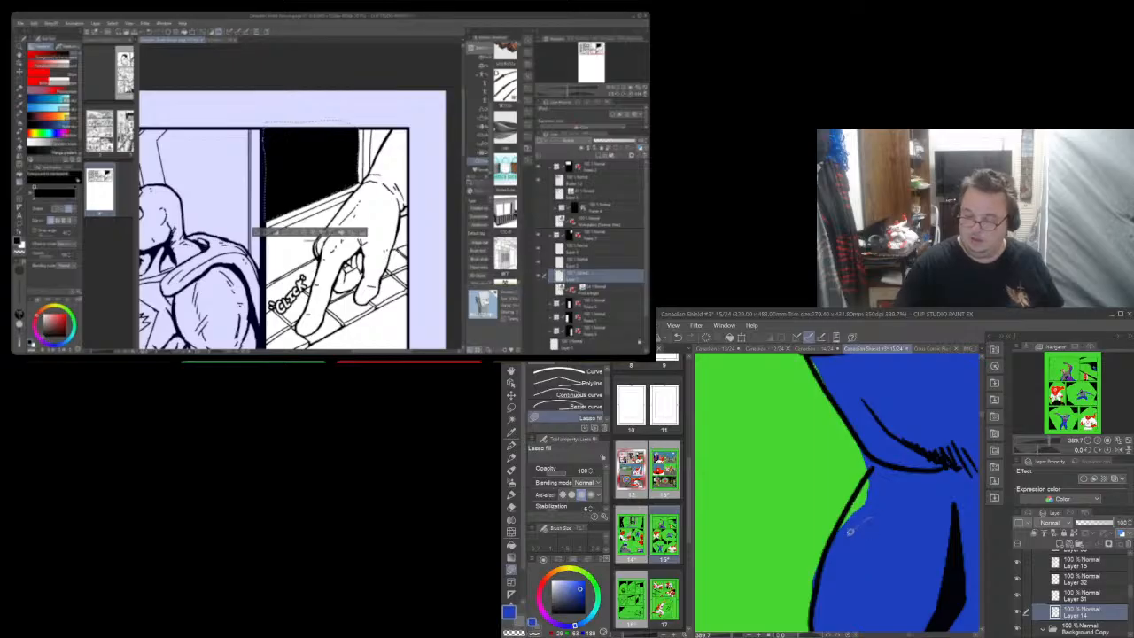
mouse_move(849, 532)
left_mouse_down()
mouse_move(867, 479)
mouse_move(904, 458)
left_mouse_up()
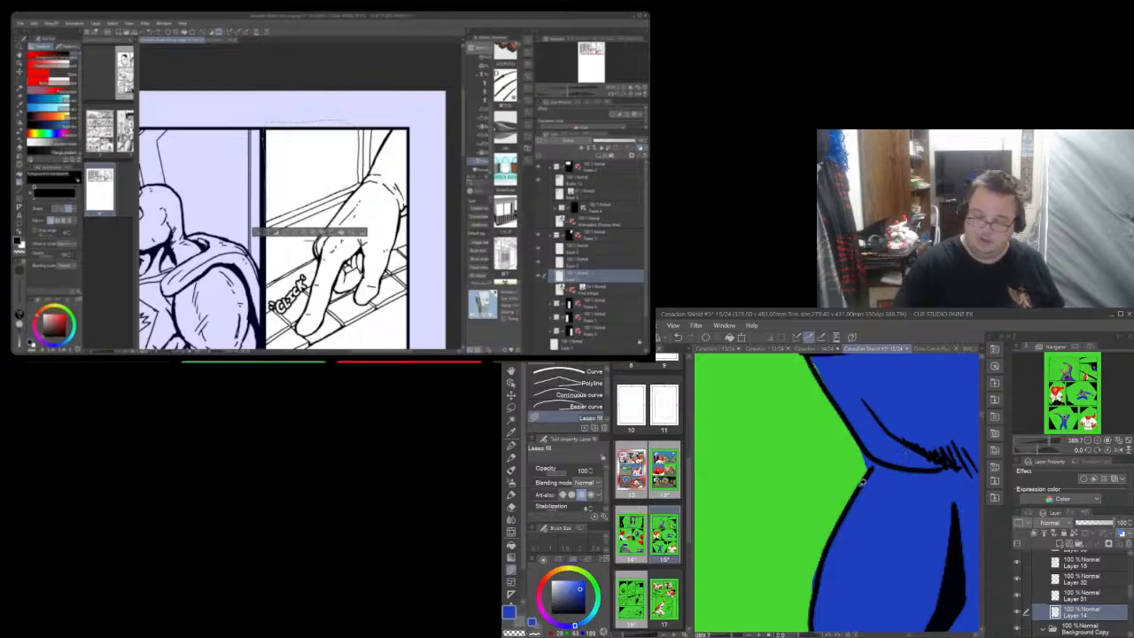
key("e")
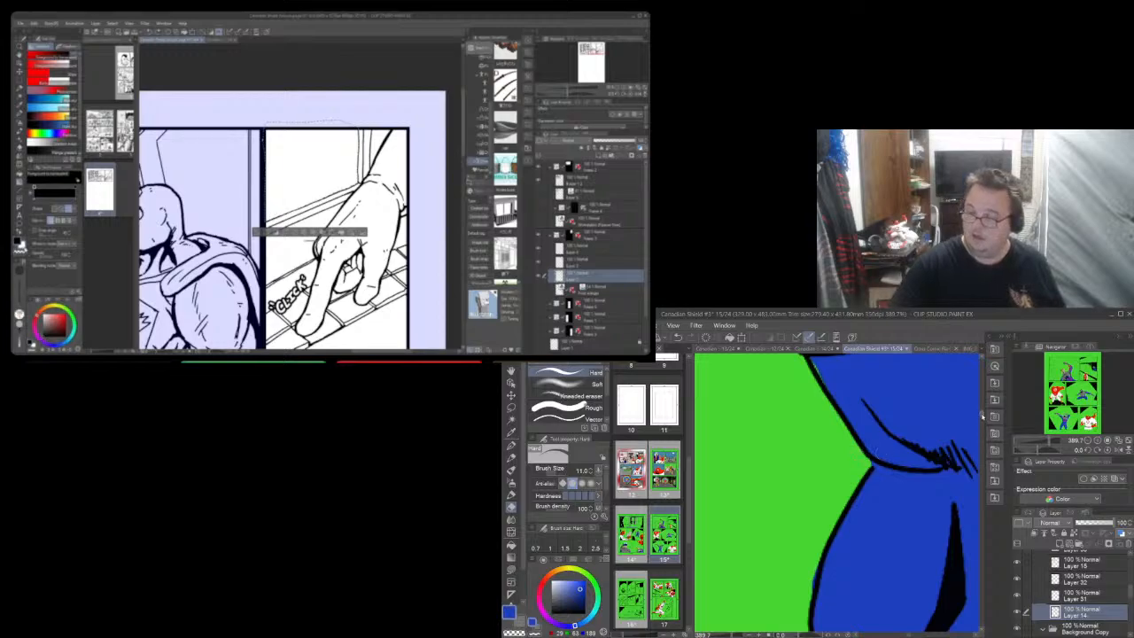
Toggle the grey layer's visibility to check its extent, and try filling the green sliver beside the blue sleeve with grey on Layer 14
scroll(868, 461, "down", 3)
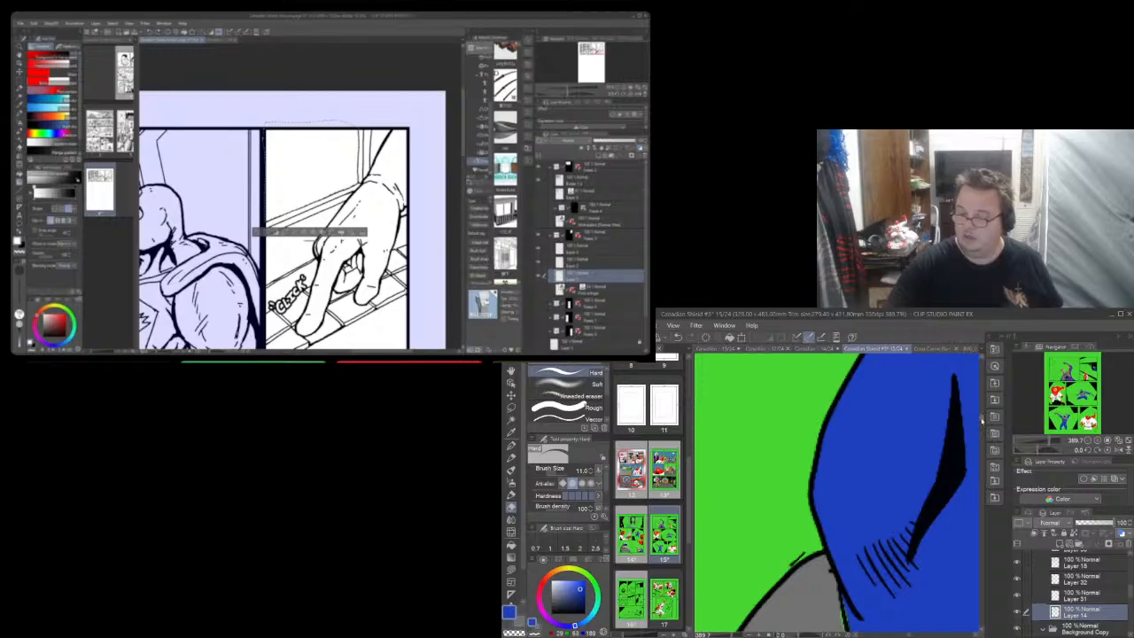
scroll(982, 421, "down", 3)
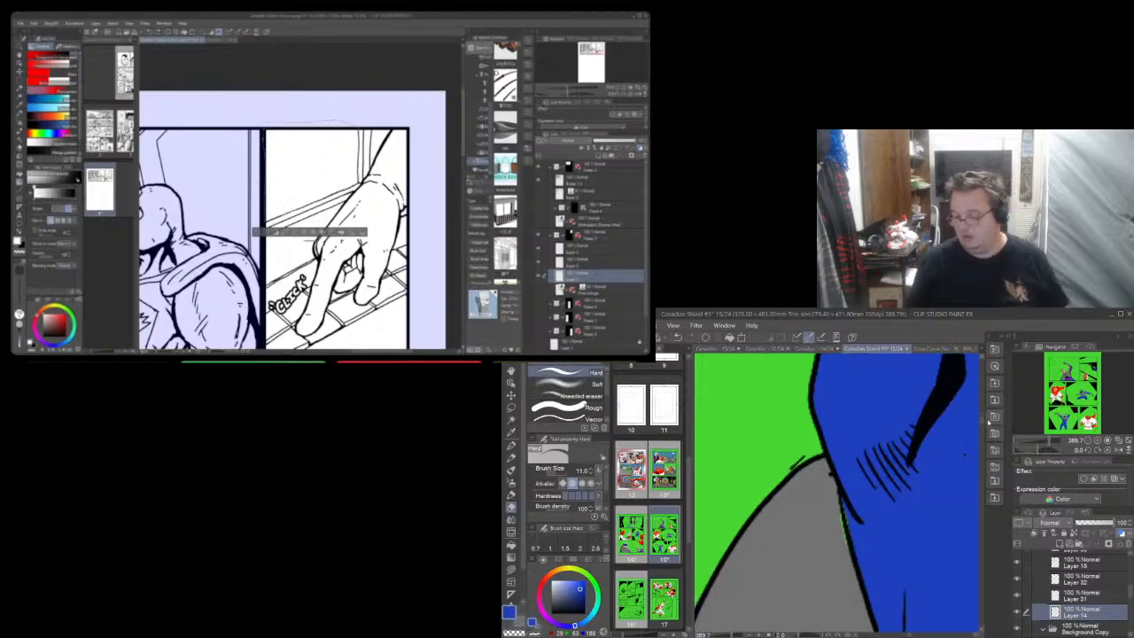
left_click(1018, 563)
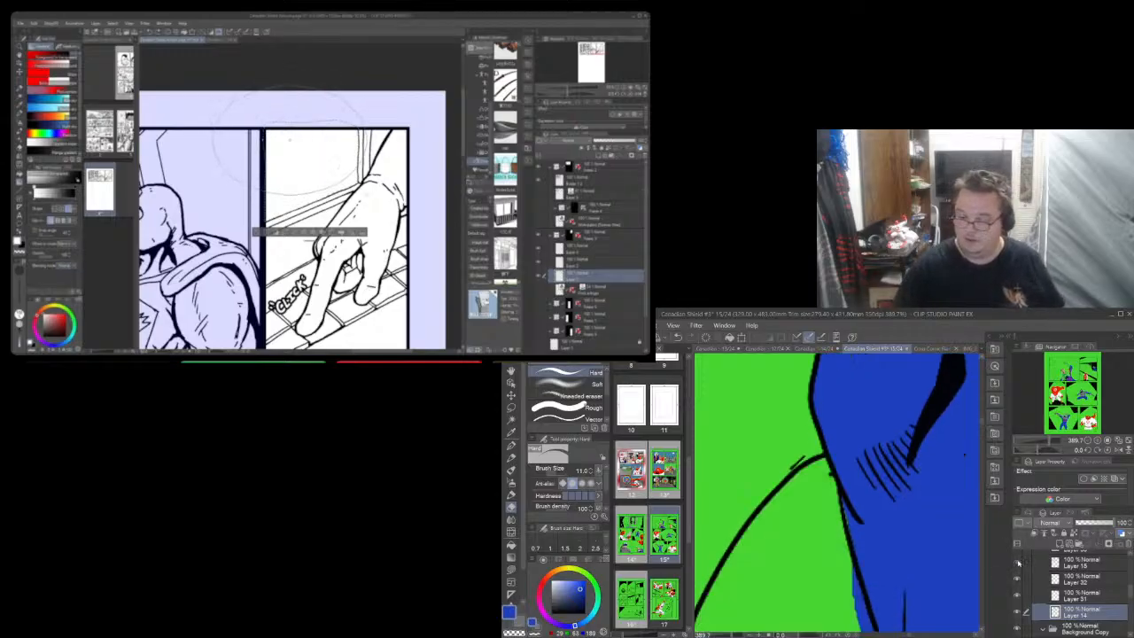
left_click(1018, 564)
left_click(521, 621)
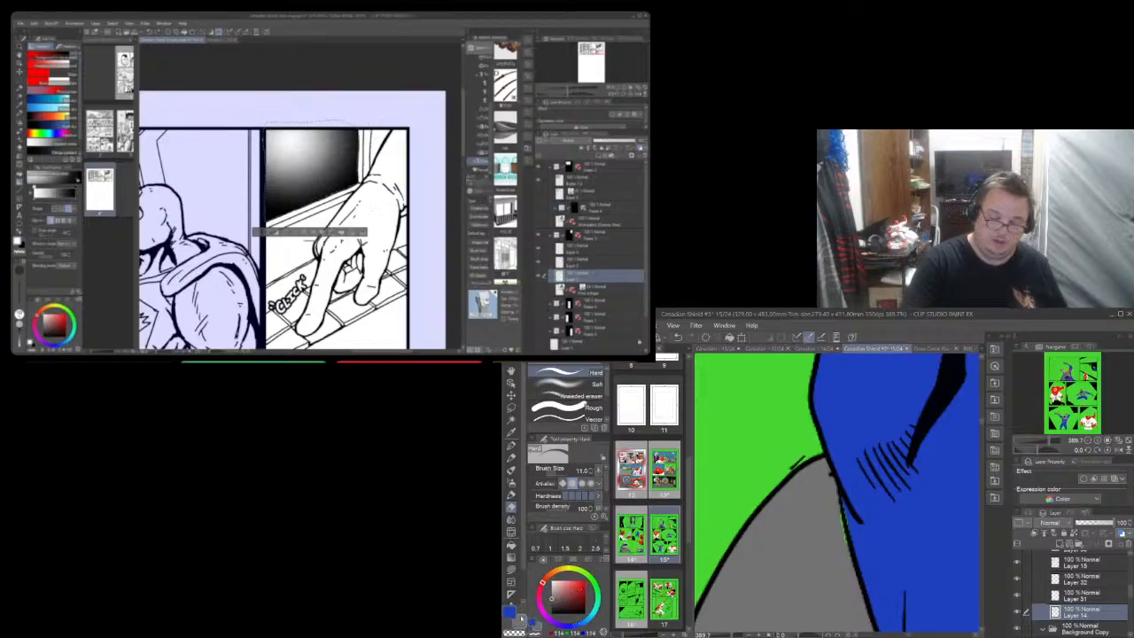
left_click(512, 570)
mouse_move(842, 512)
left_mouse_down()
mouse_move(851, 546)
mouse_move(842, 500)
left_mouse_up()
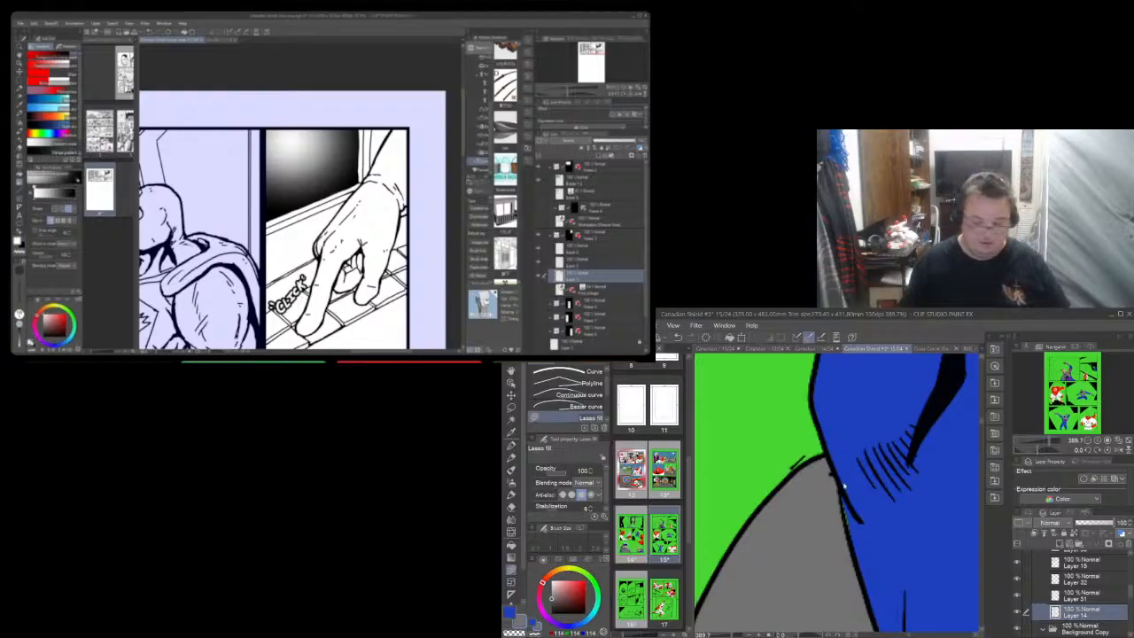
Fill the green sliver between the grey torso and blue sleeve on the grey layer, and return to Layer 14 with the costume blue
left_click(1075, 563)
left_click(1017, 564)
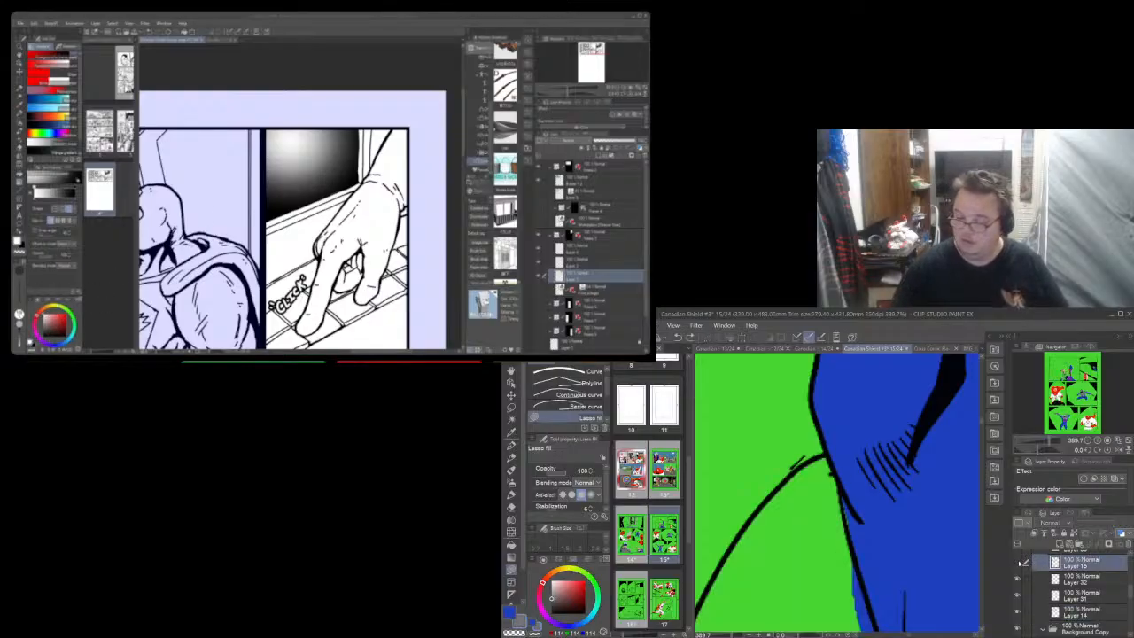
left_click(1017, 562)
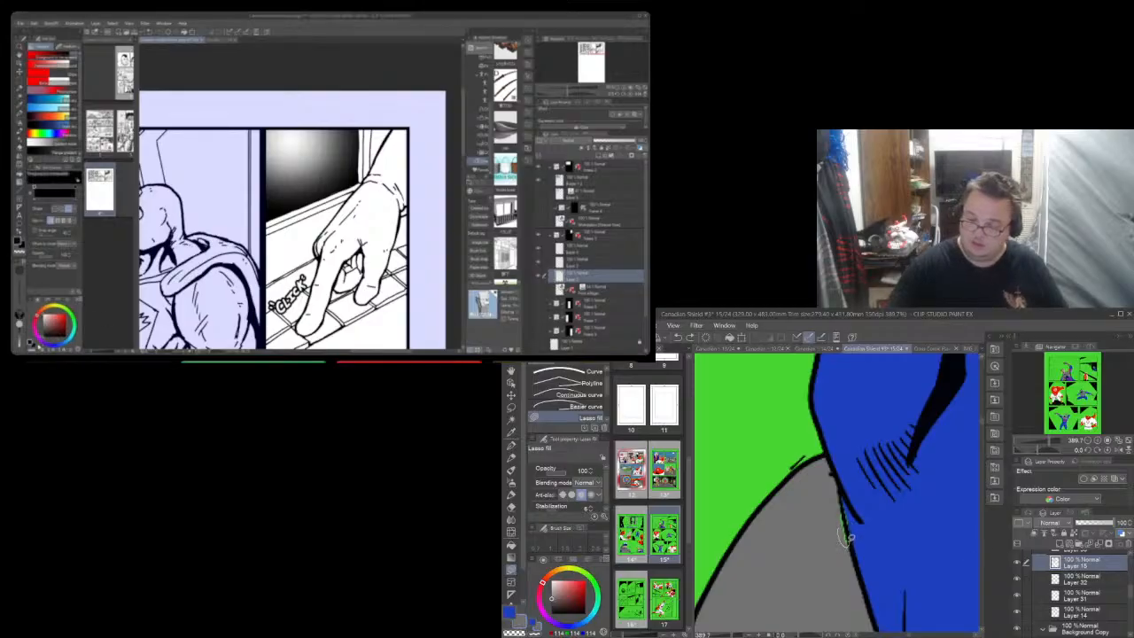
left_click(1084, 615)
left_click(510, 612)
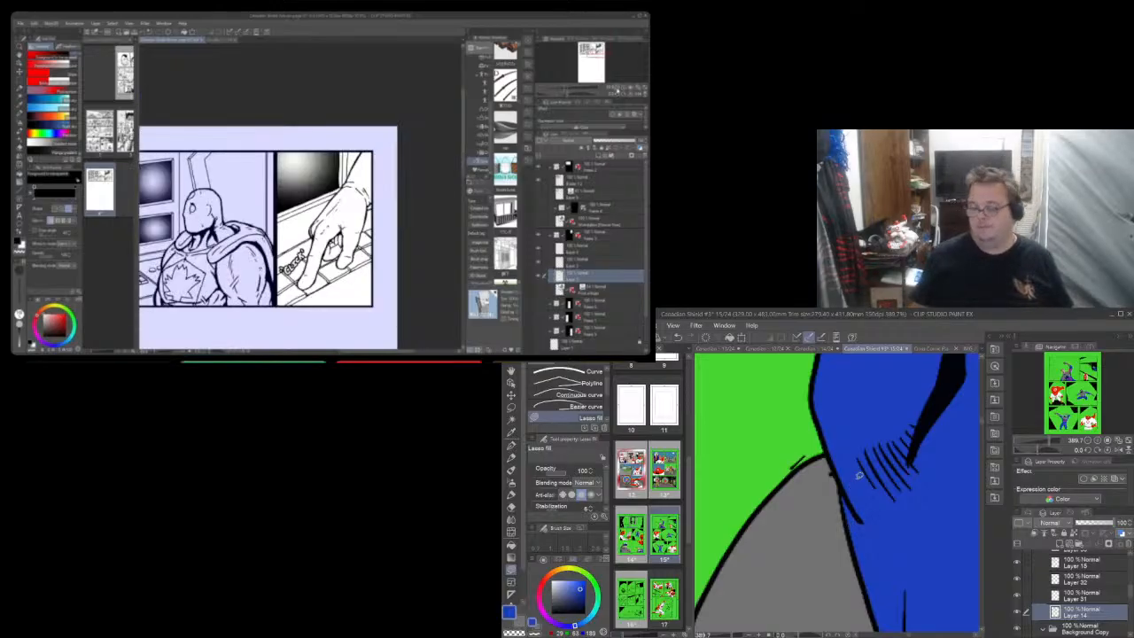
Touch up the lower corner of the raised arm's grey glove with grey Lasso fill on the grey layer, undoing the mistaken blue fill
left_click_drag(982, 424, 982, 413)
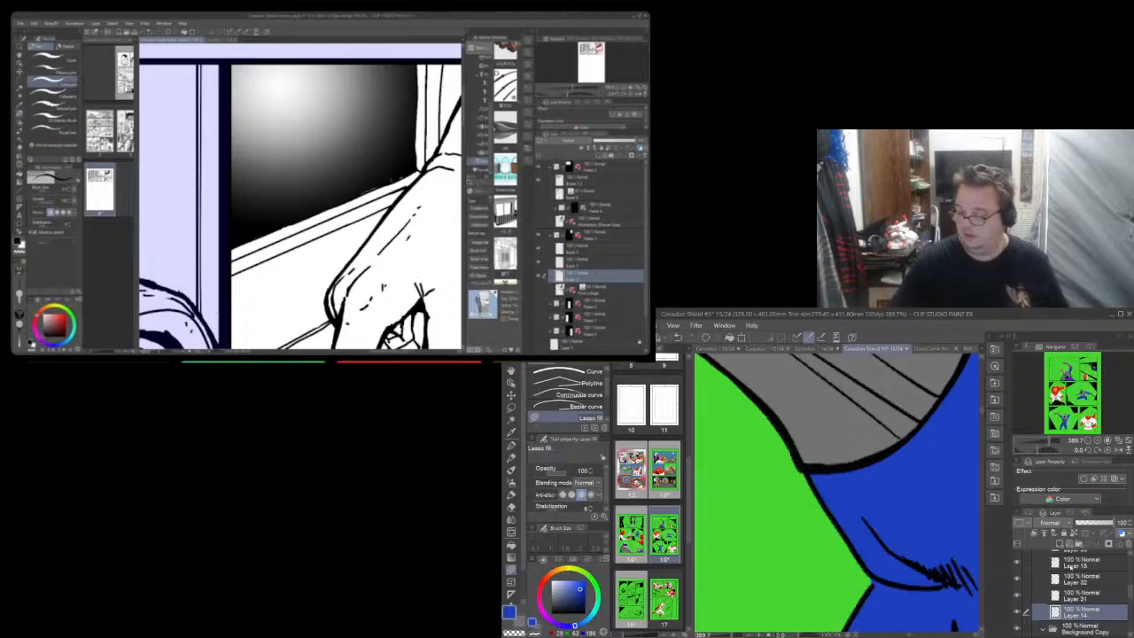
left_click(1073, 562)
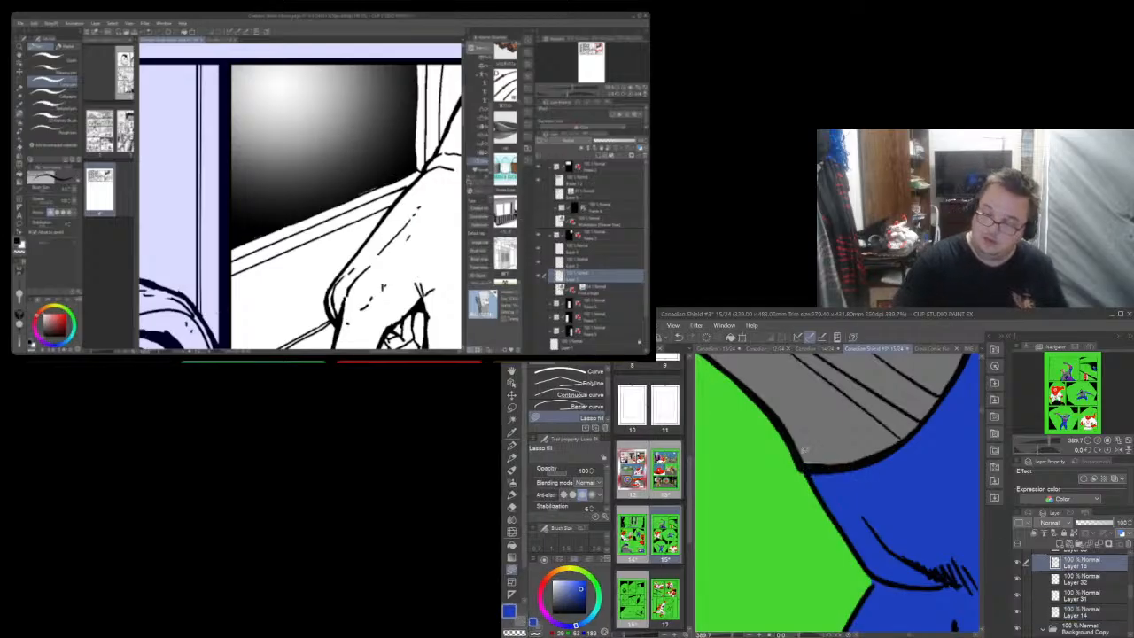
mouse_move(805, 450)
left_mouse_down()
mouse_move(837, 464)
mouse_move(806, 452)
left_mouse_up()
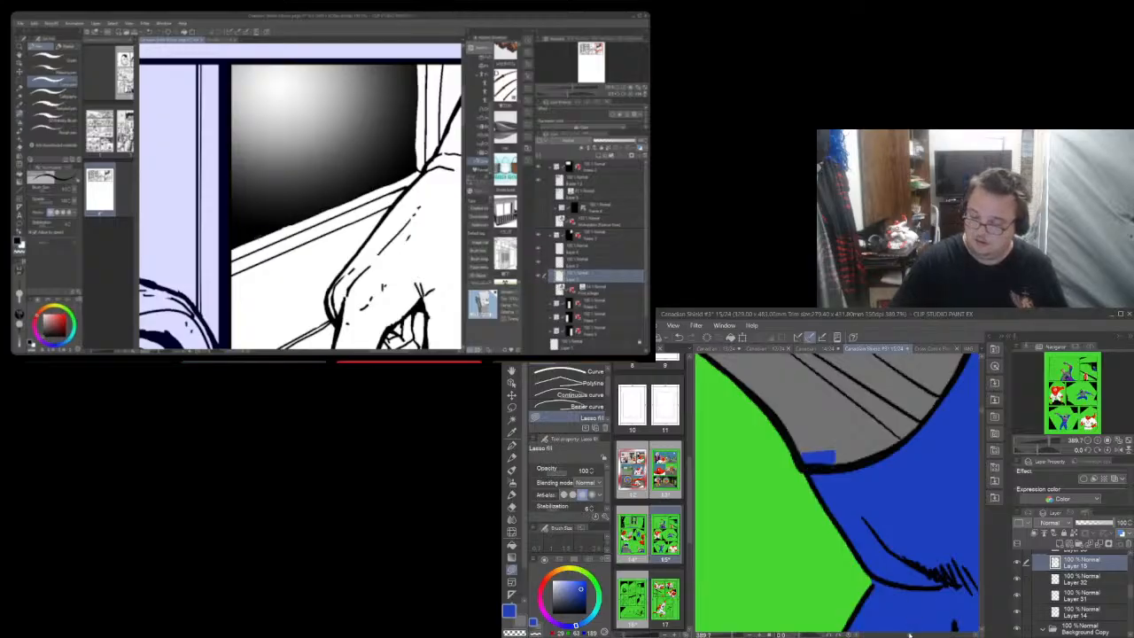
left_click_drag(968, 626, 916, 625)
key("ctrl+z")
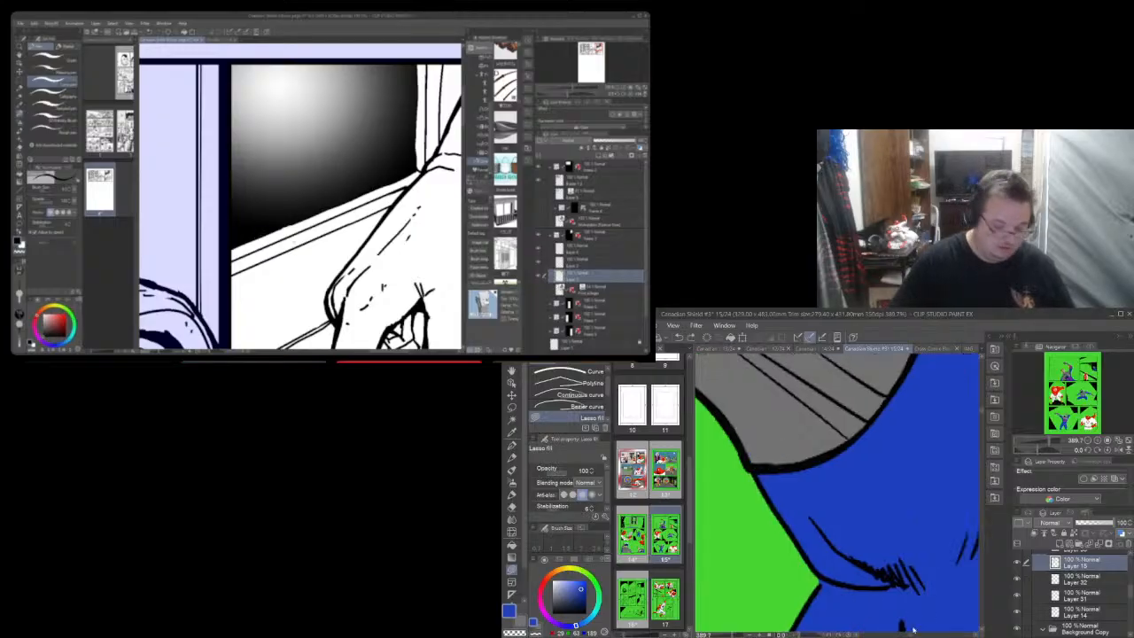
left_click(520, 621)
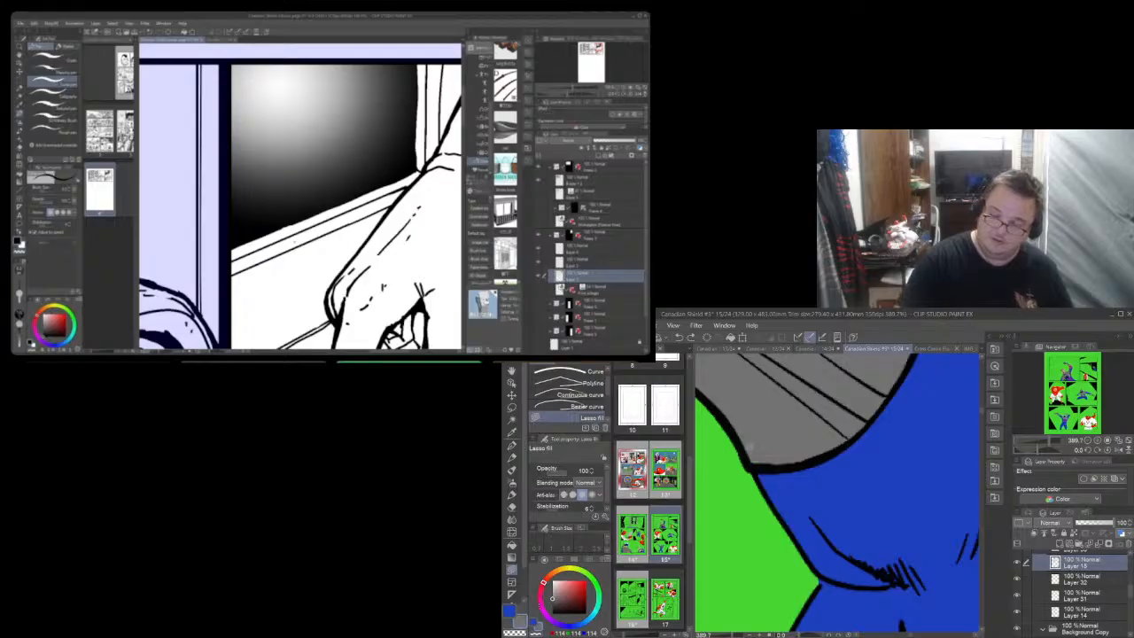
mouse_move(749, 448)
left_mouse_down()
mouse_move(777, 463)
mouse_move(803, 441)
left_mouse_up()
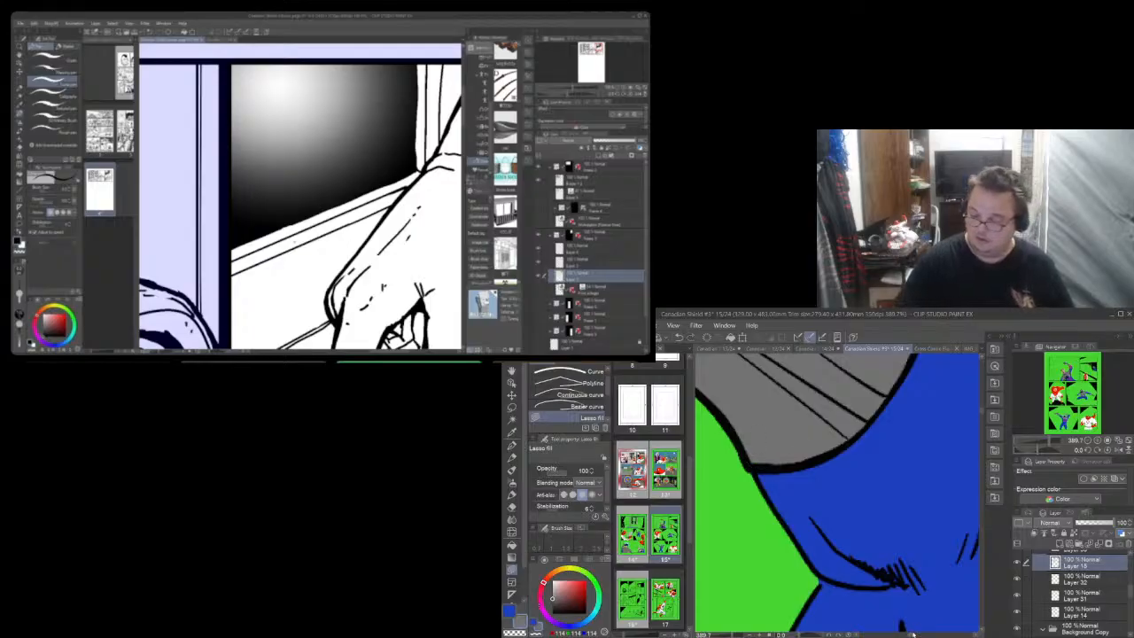
Erase the blue spill outside the raised arm's outer outline below the elbow on Layer 14
scroll(837, 492, "right", 2)
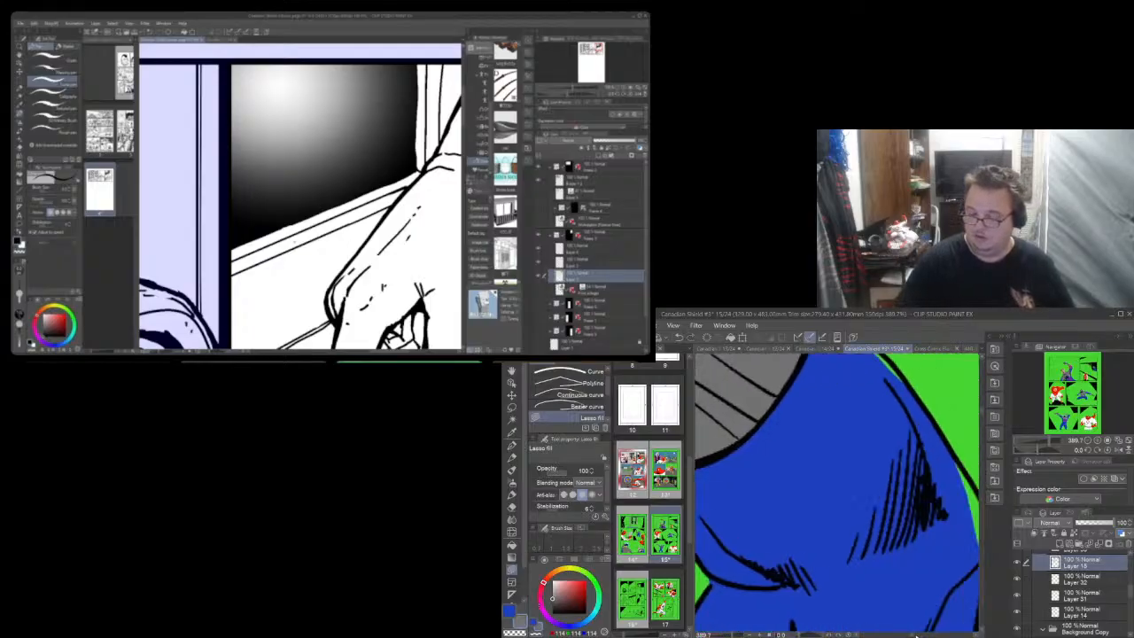
scroll(917, 636, "right", 2)
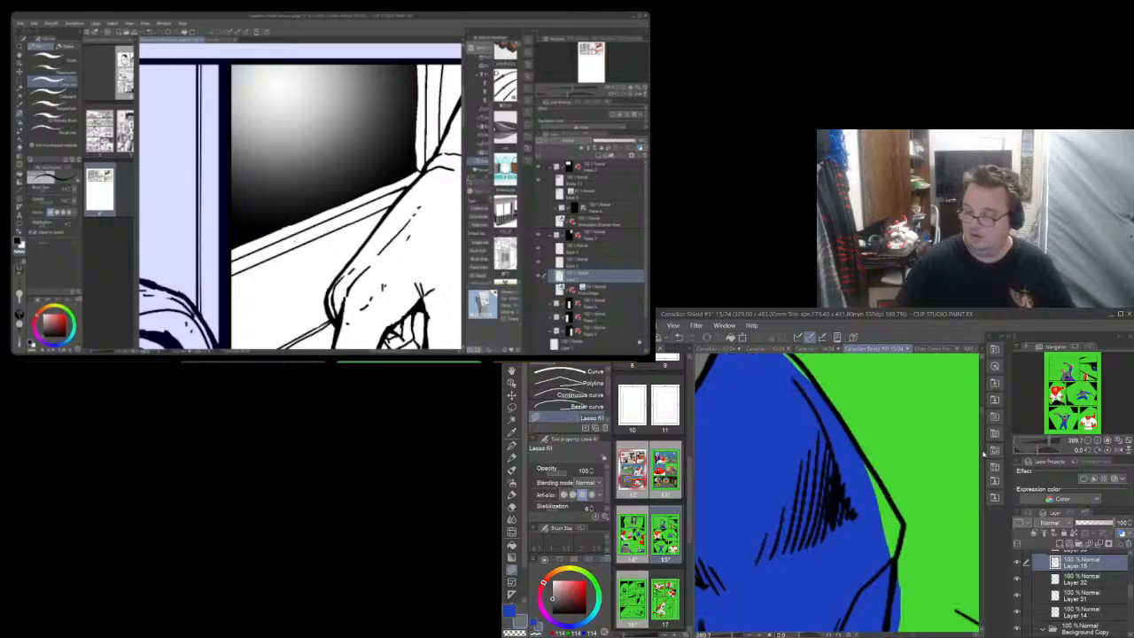
scroll(982, 434, "down", 3)
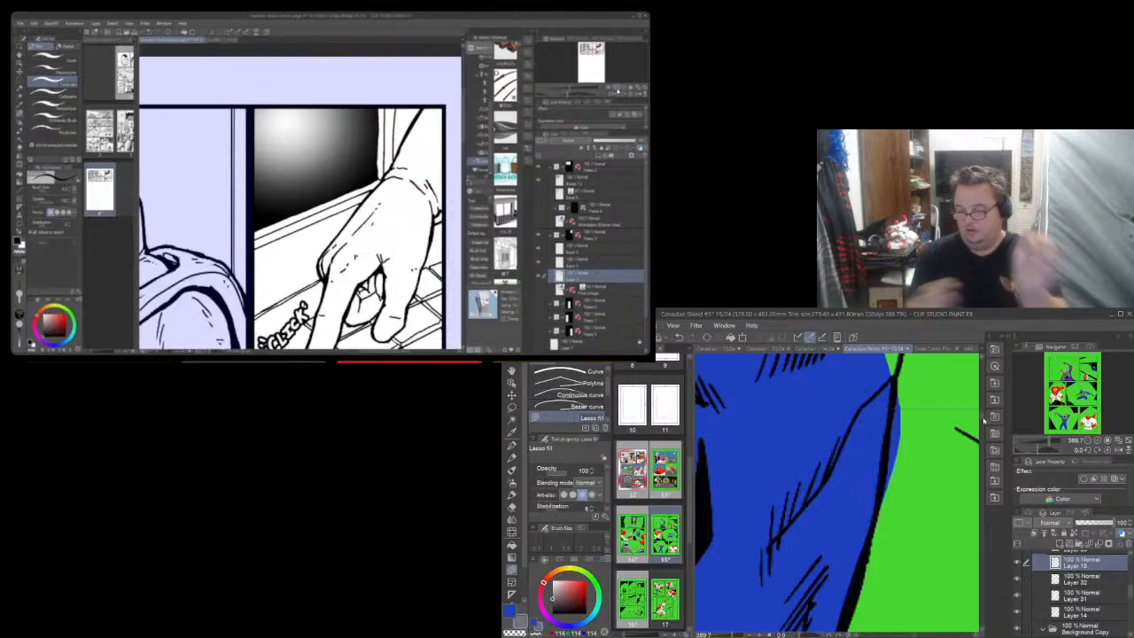
left_click(1077, 610)
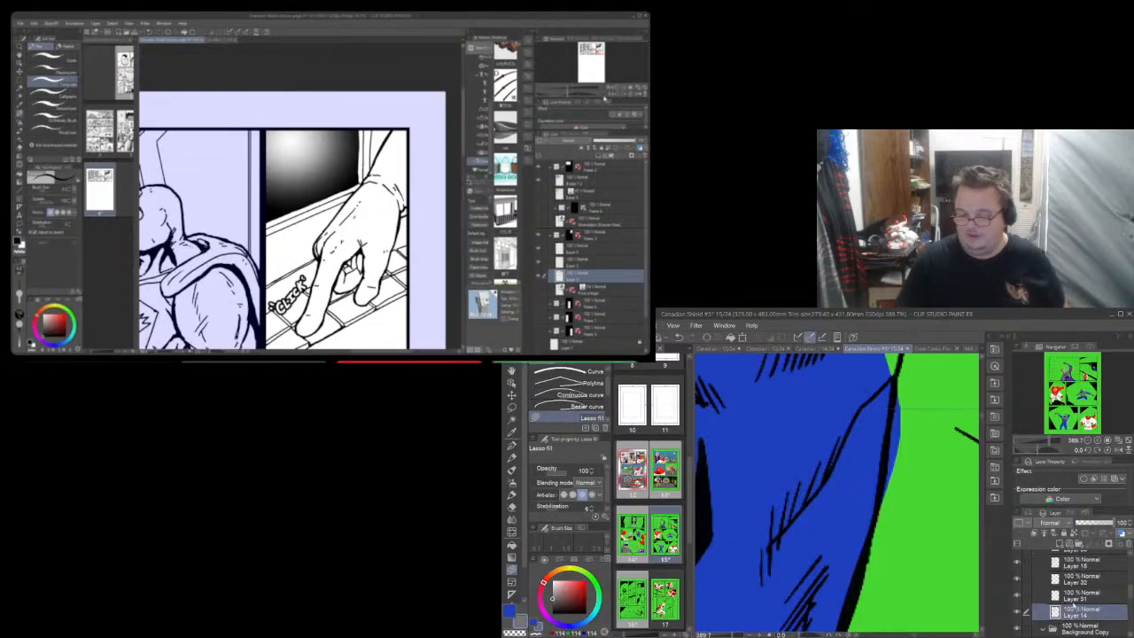
left_click(511, 507)
mouse_move(884, 486)
left_mouse_down()
mouse_move(893, 450)
mouse_move(879, 513)
mouse_move(895, 400)
left_mouse_up()
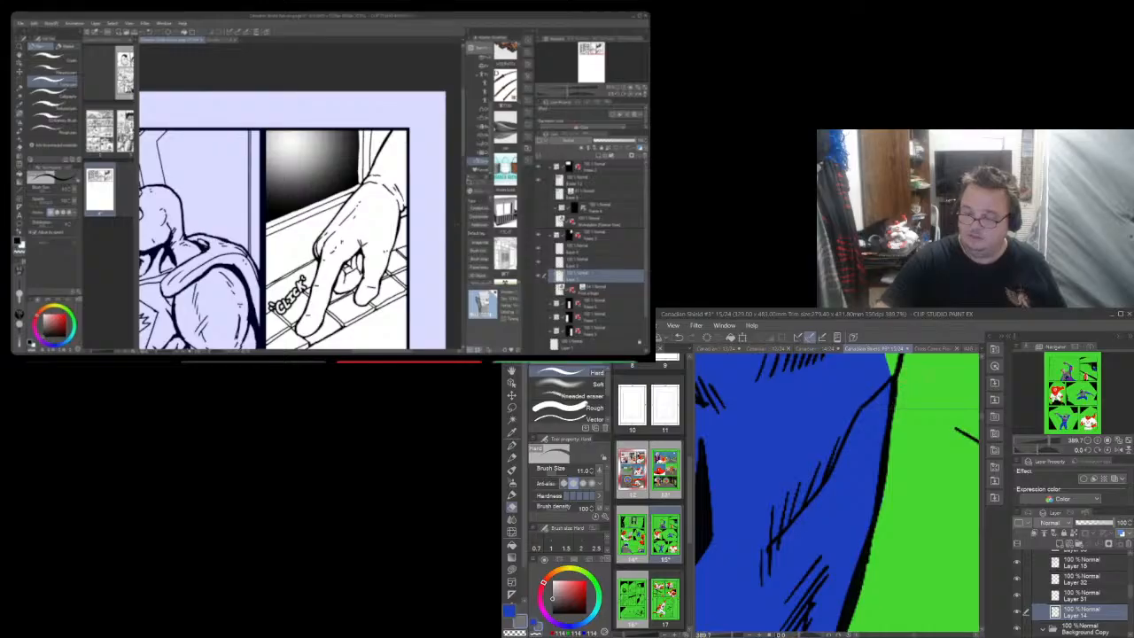
Use Lasso fill to cover the green gaps at the elbow tip and along the raised arm's upper outline with the costume blue
left_click_drag(981, 416, 981, 409)
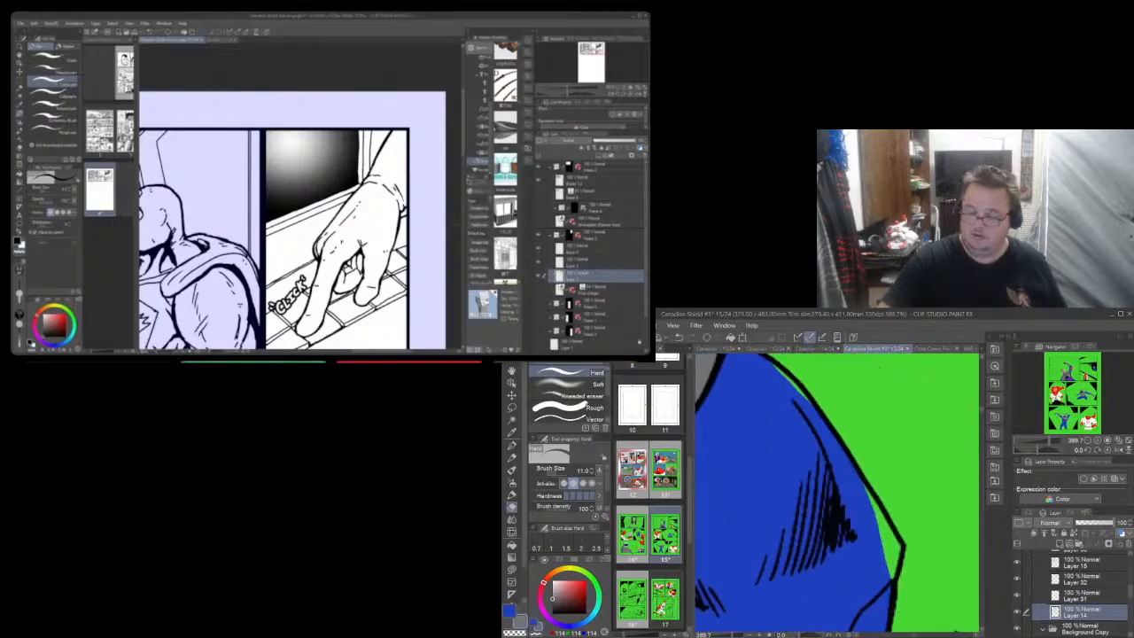
left_click(512, 570)
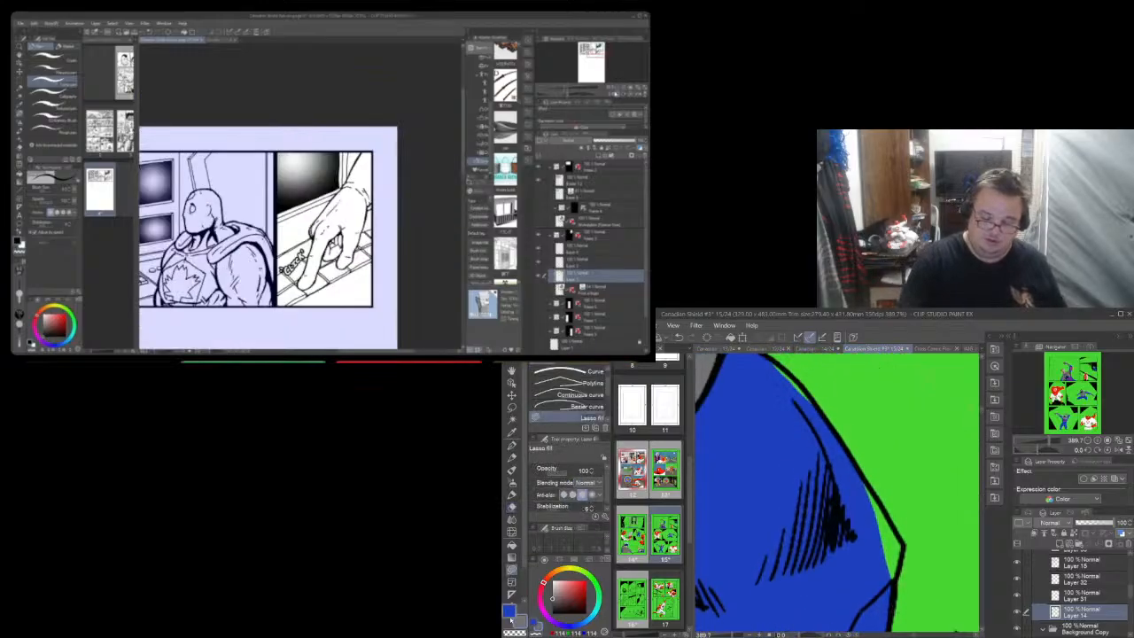
left_click(517, 607)
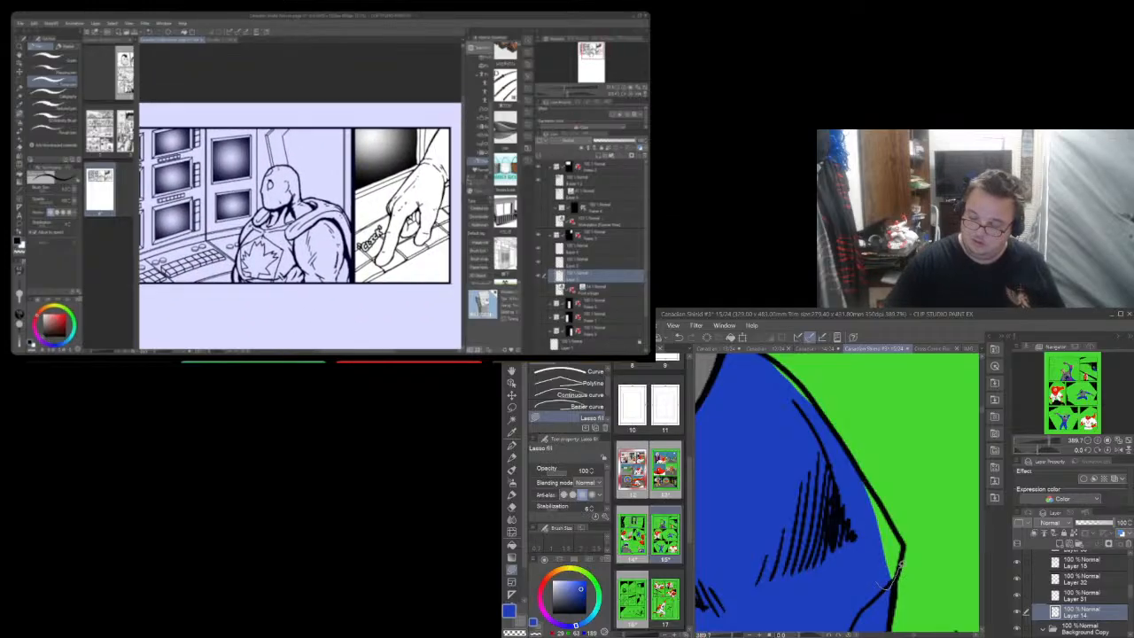
left_click_drag(902, 543, 851, 478)
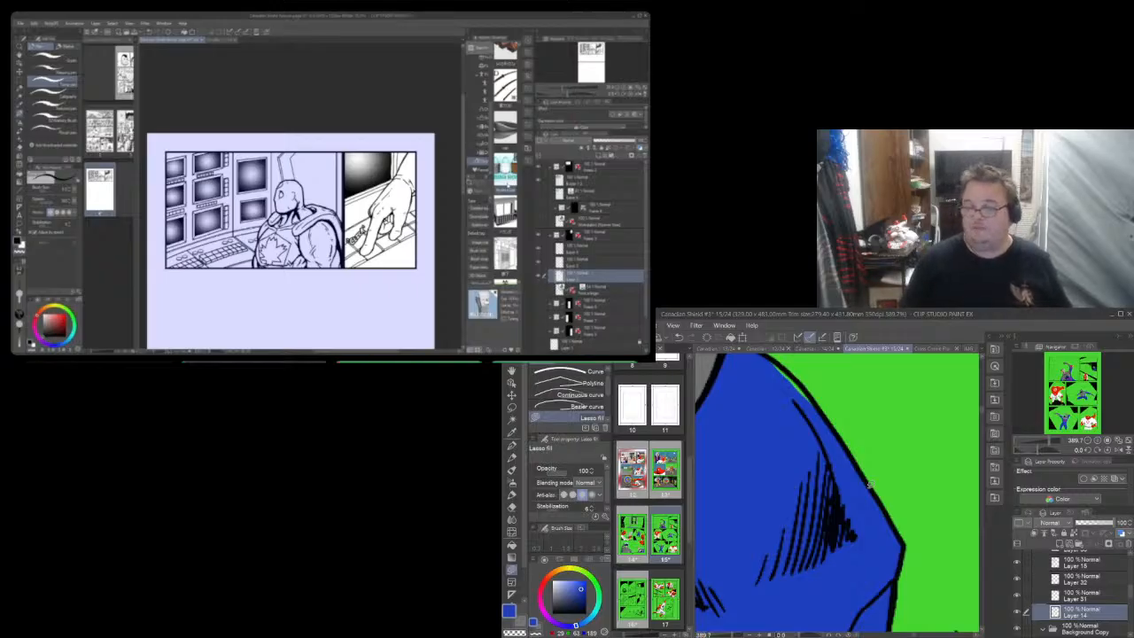
left_click_drag(982, 413, 982, 408)
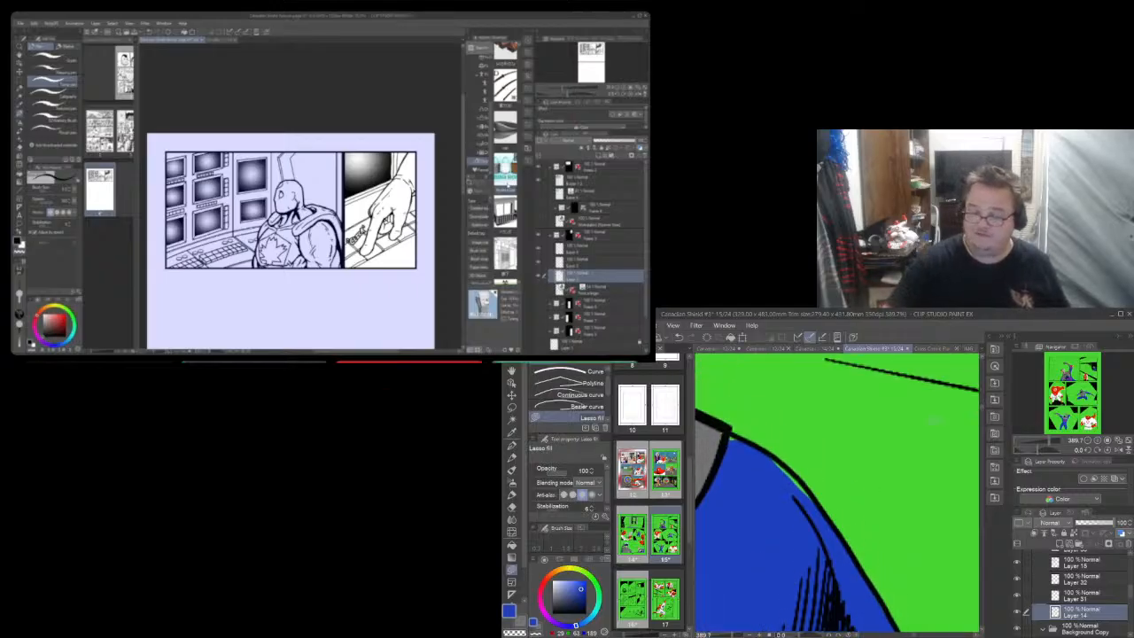
mouse_move(786, 491)
left_mouse_down()
mouse_move(816, 503)
mouse_move(765, 451)
left_mouse_up()
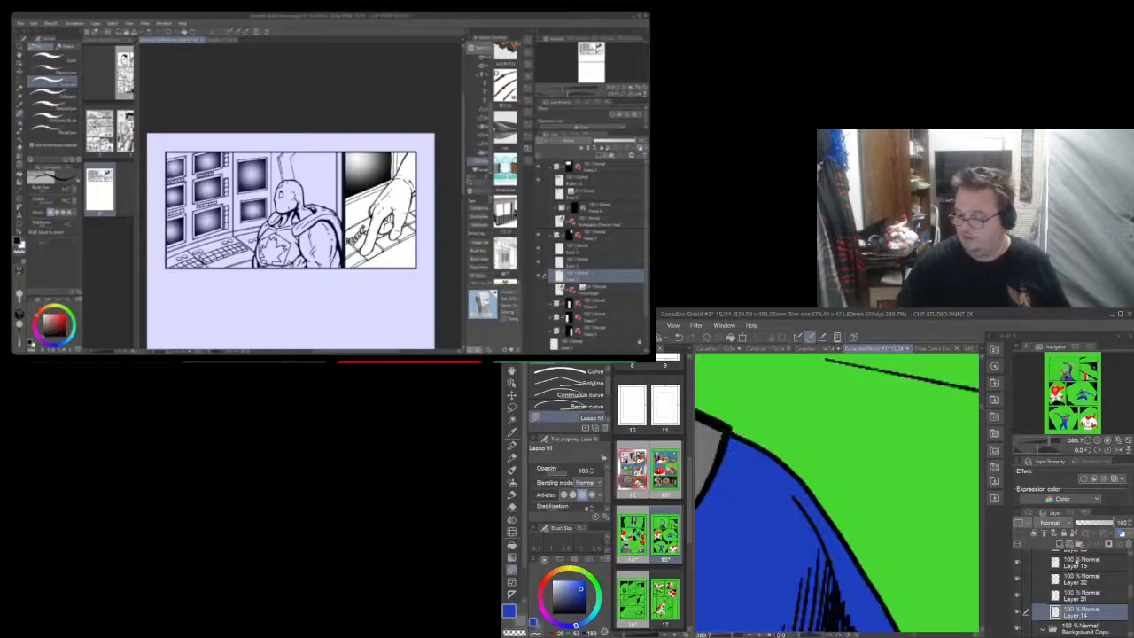
Select the grey layer and grey colour for the glove, and bring the Absorb Copy folder into view in the layer list
left_click(1043, 554)
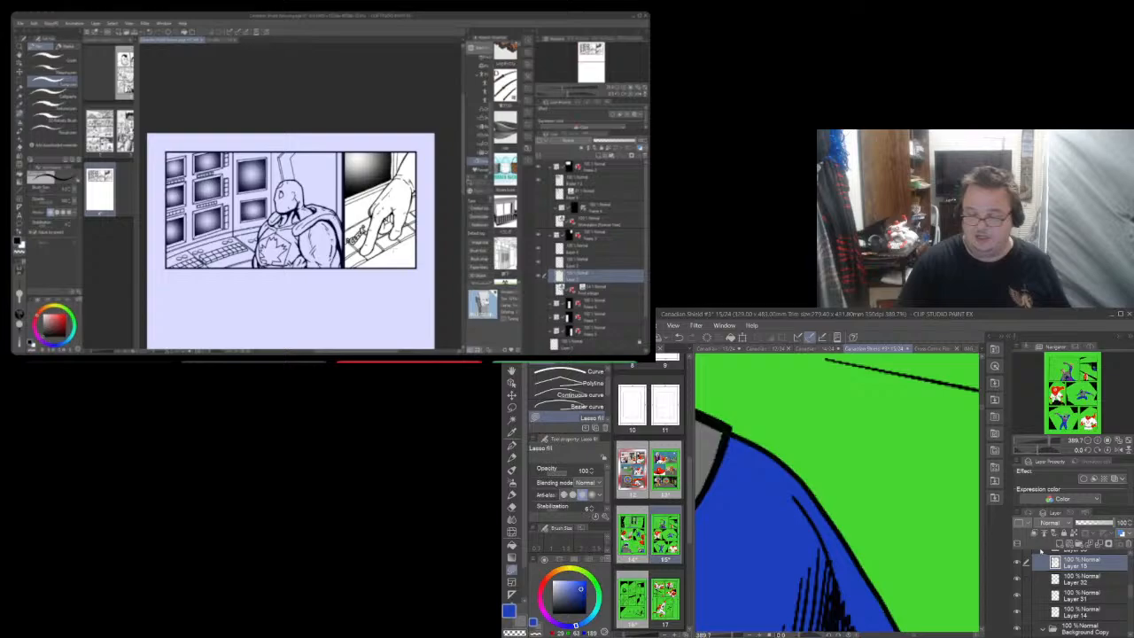
left_click(520, 621)
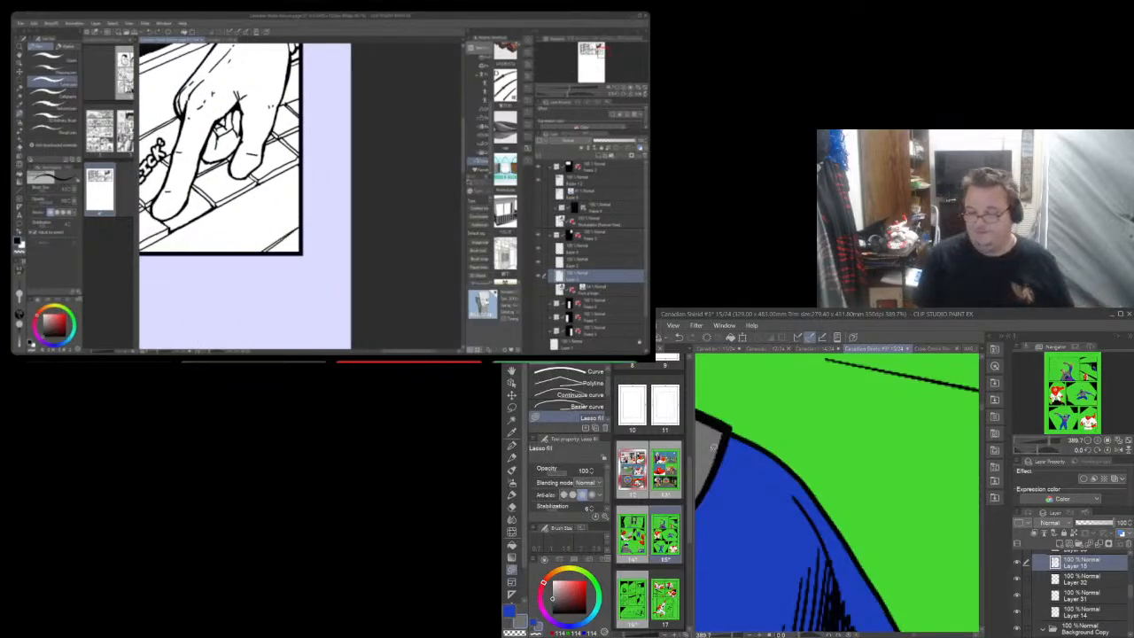
scroll(779, 448, "down", 5)
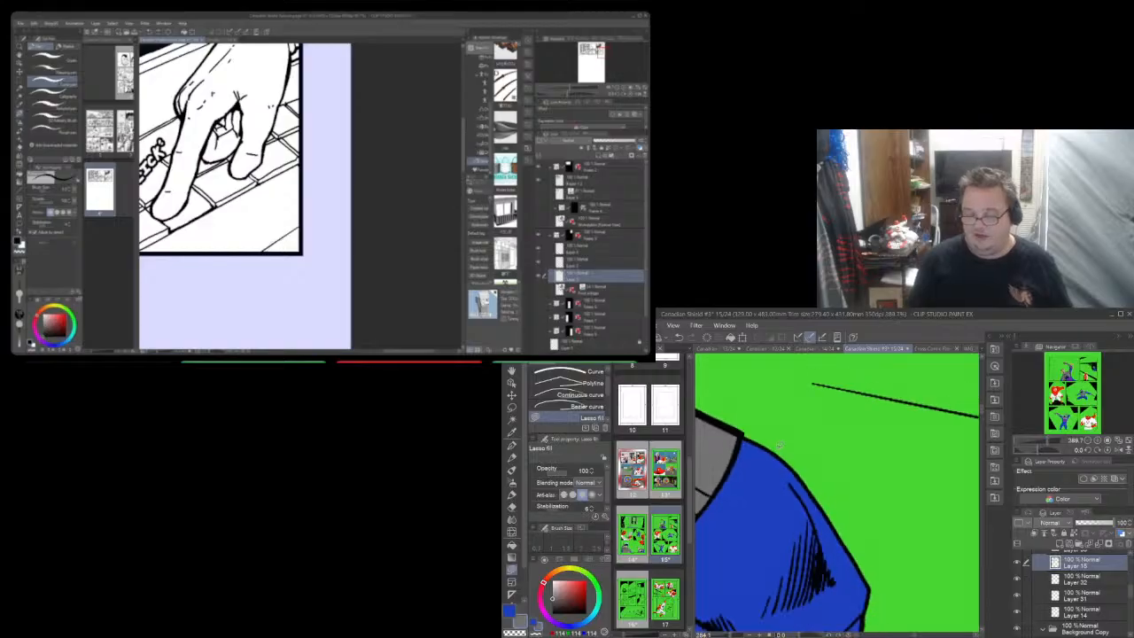
scroll(778, 446, "down", 6)
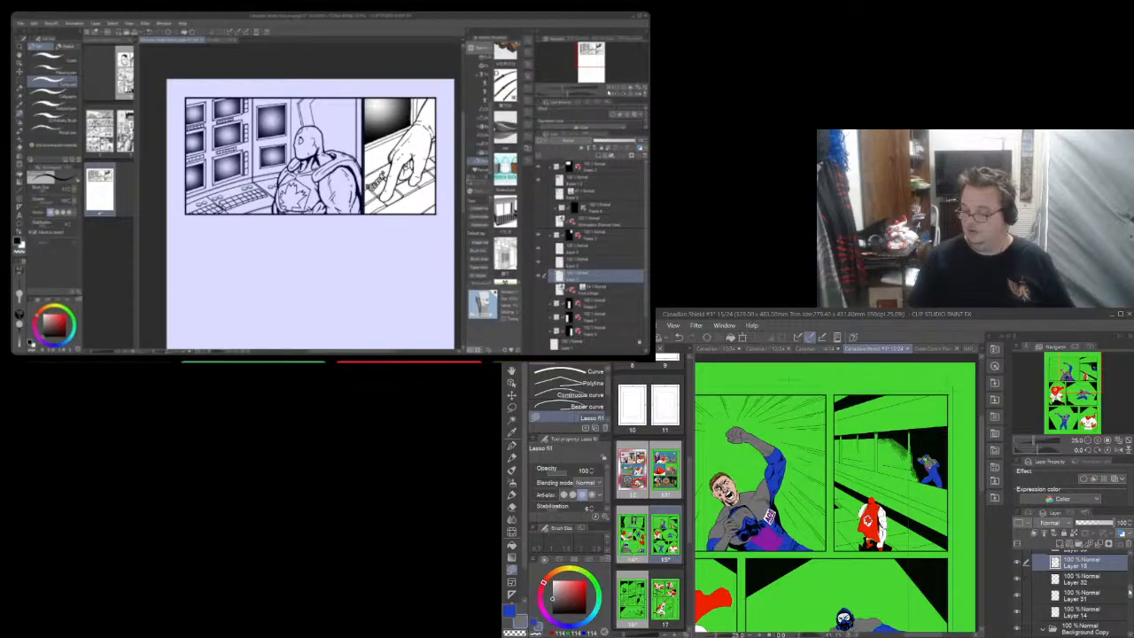
left_click_drag(1130, 592, 1130, 570)
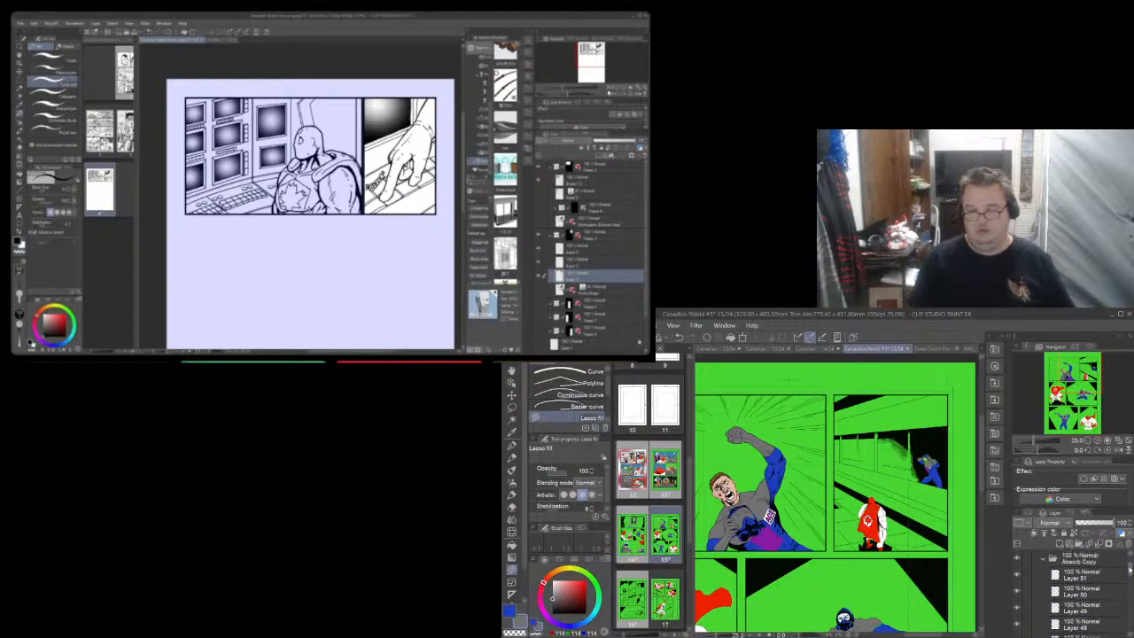
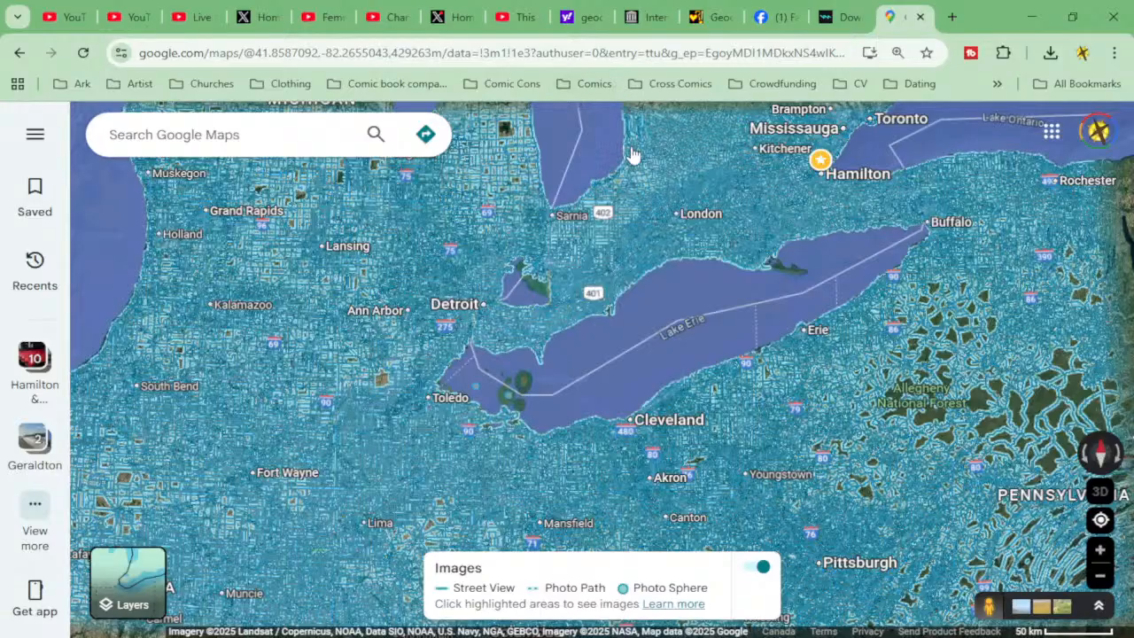
Survey the Street View coverage on the Google Maps satellite map around Hamilton, between Lake Erie and Lake Ontario
mouse_move(861, 178)
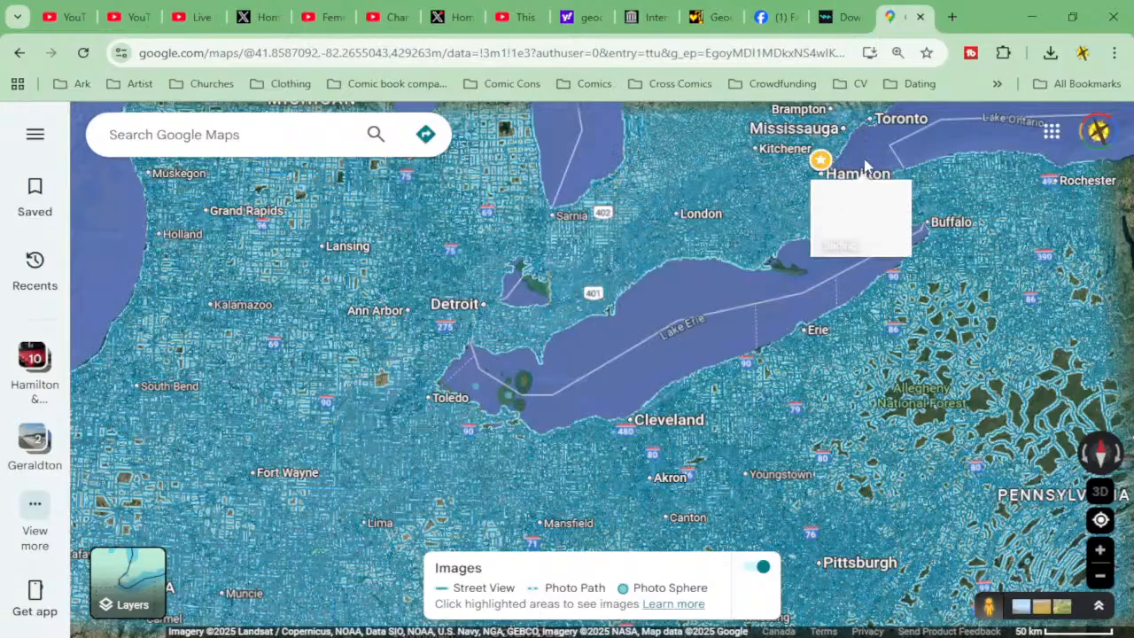
left_click_drag(861, 177, 634, 221)
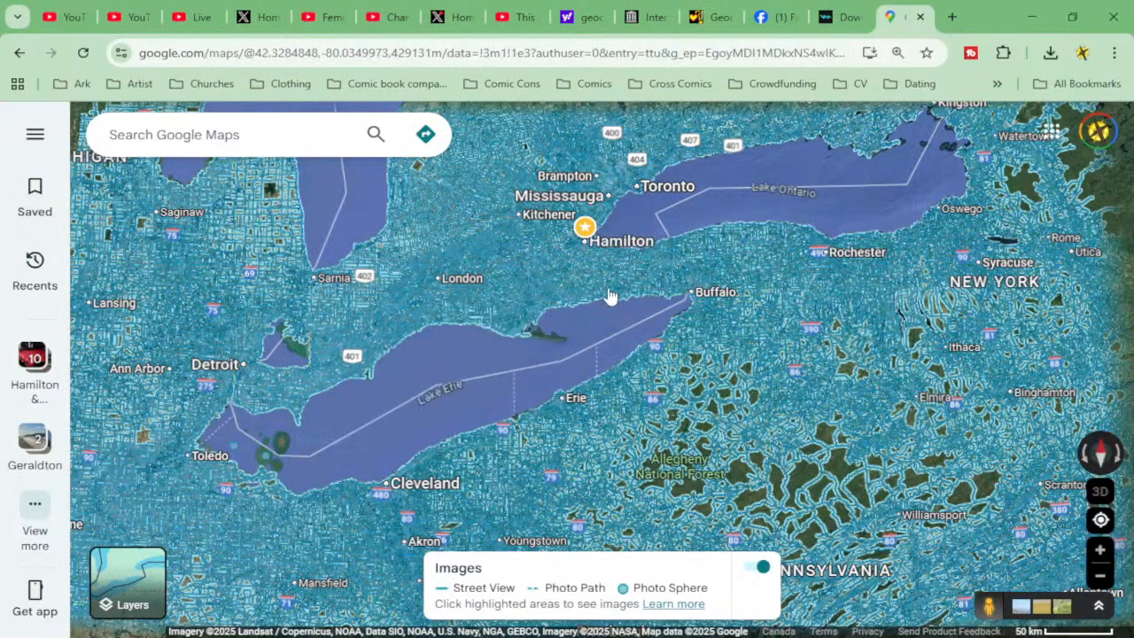
scroll(609, 297, "up", 3)
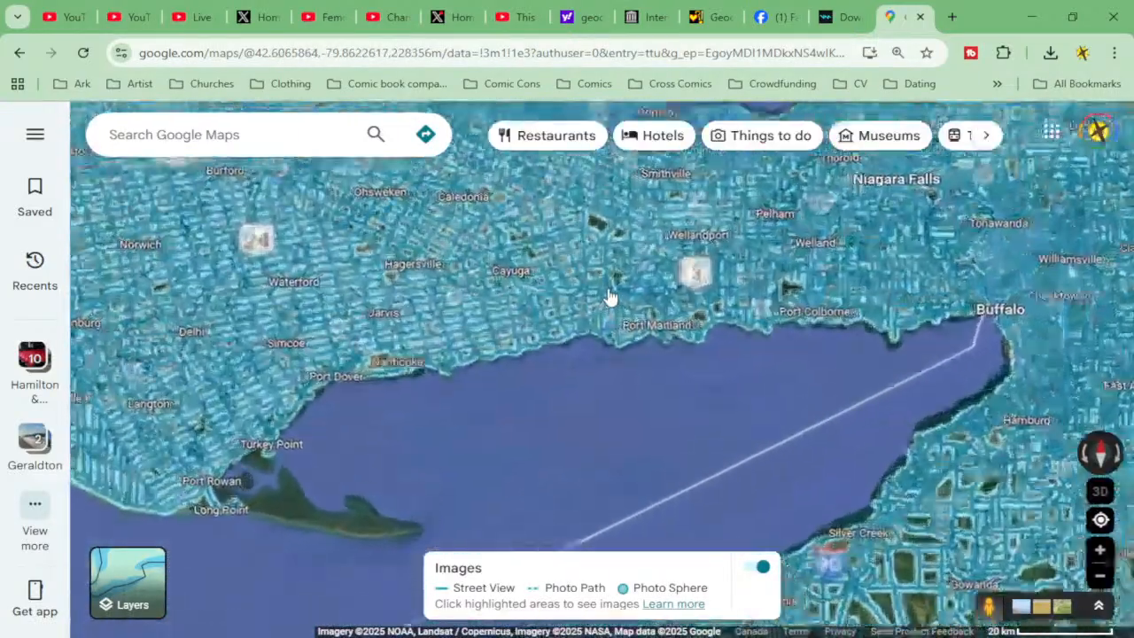
scroll(609, 297, "up", 2)
left_click_drag(610, 296, 697, 429)
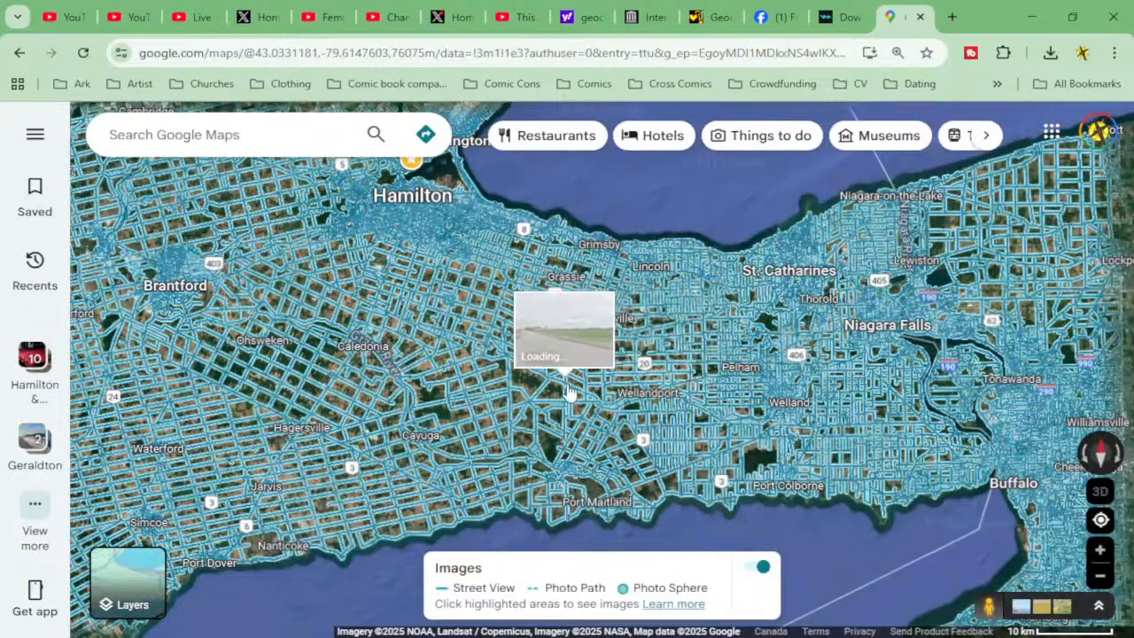
scroll(570, 394, "up", 2)
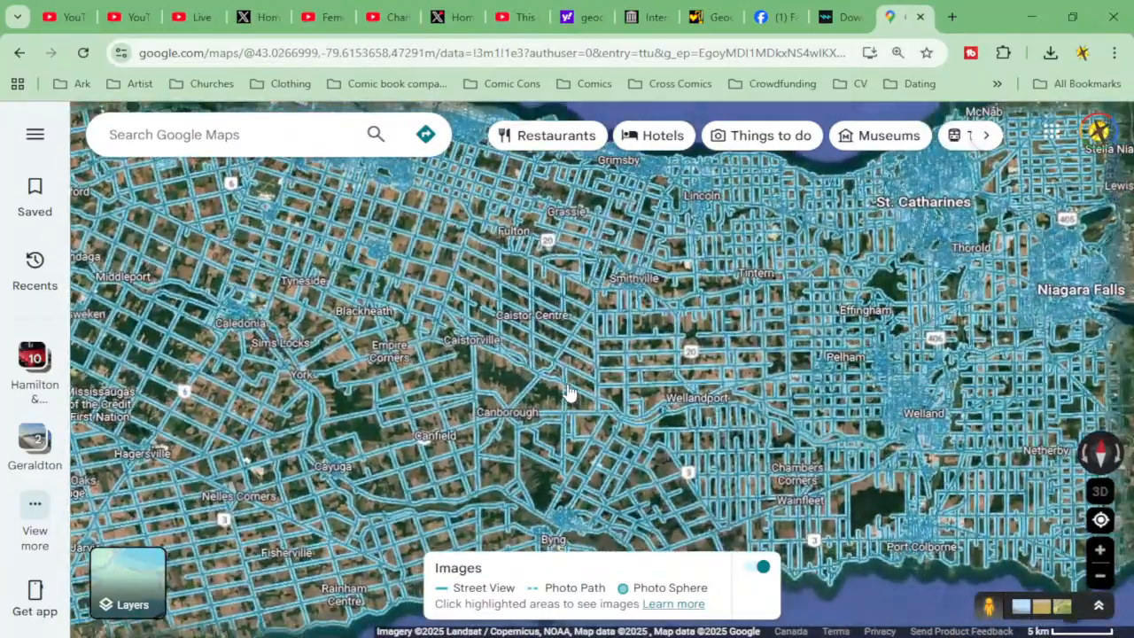
scroll(570, 394, "down", 2)
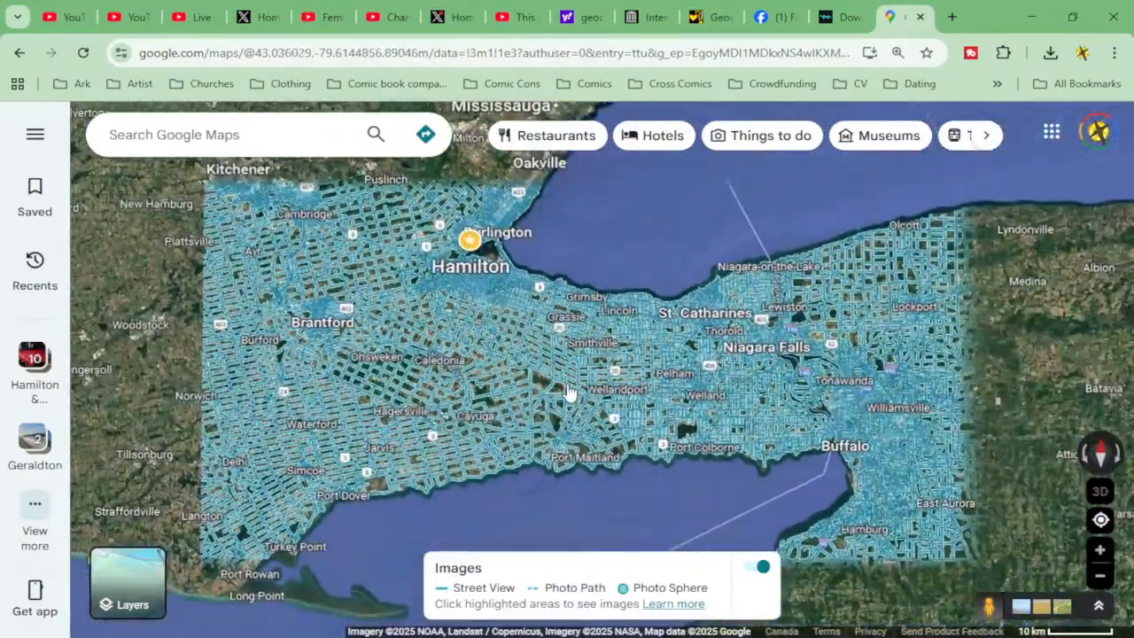
scroll(569, 394, "down", 2)
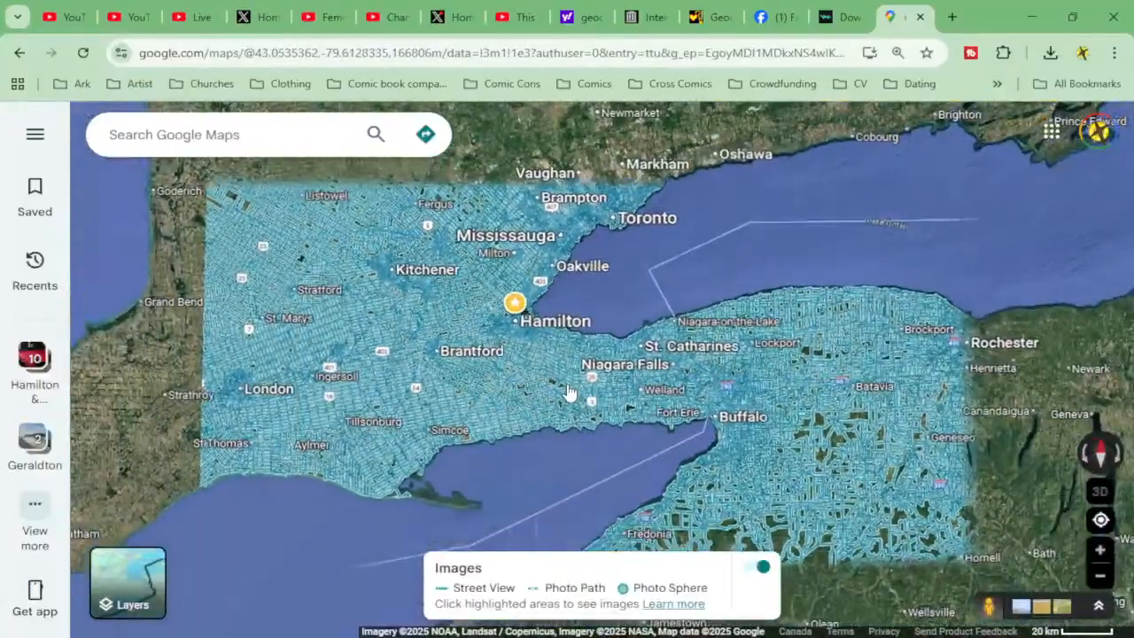
scroll(570, 395, "down", 3)
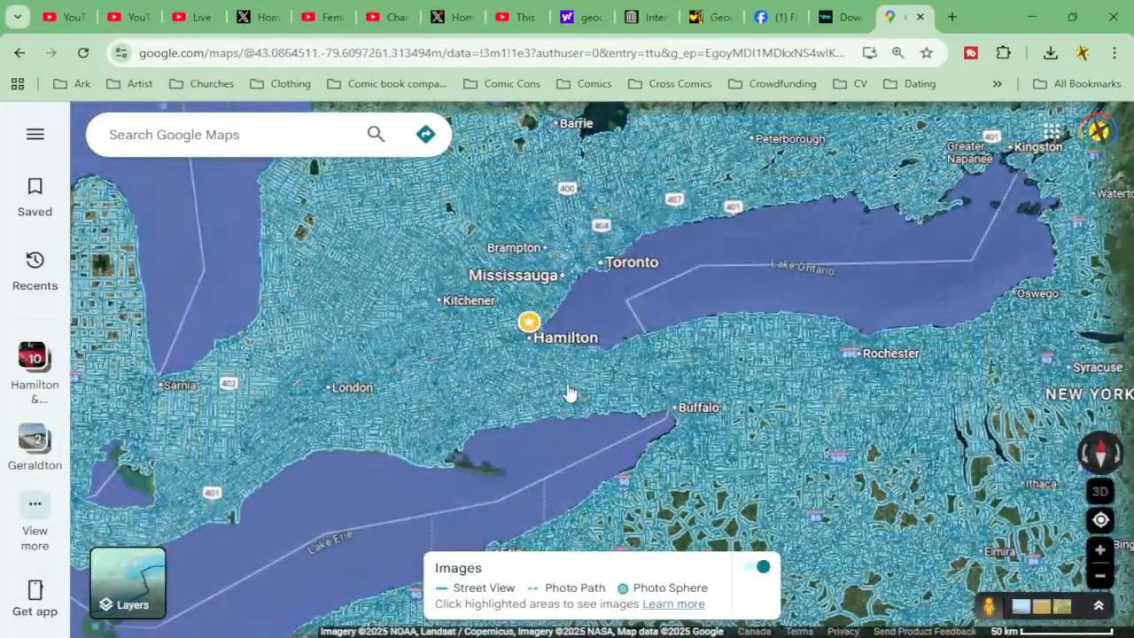
scroll(570, 394, "up", 1)
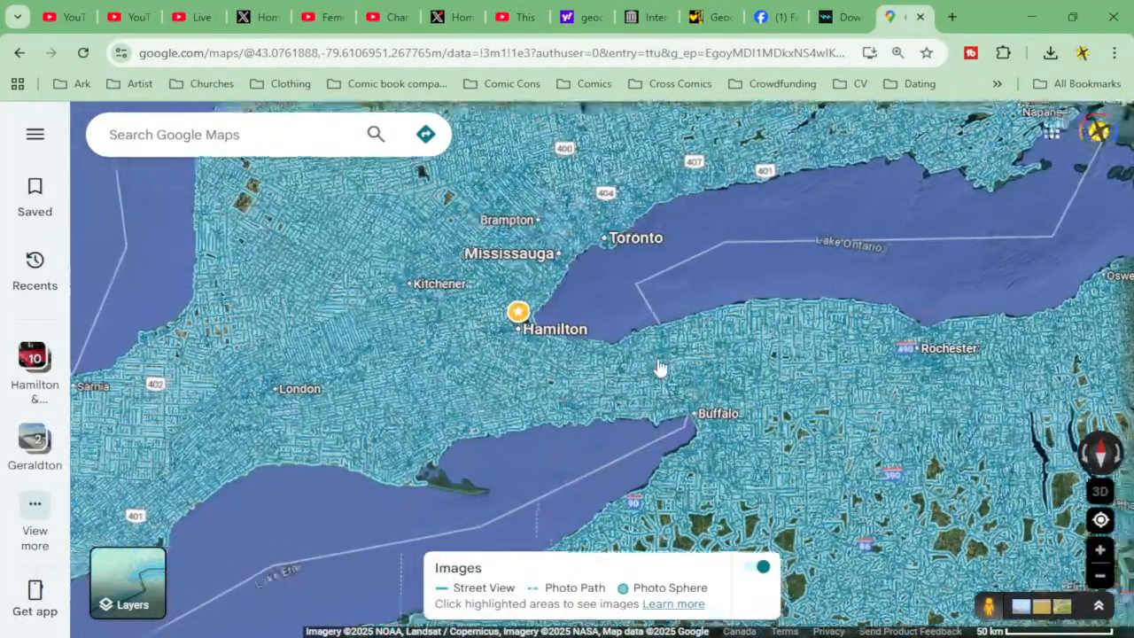
Examine the Canada–United States border along the Niagara River from Fort Erie and Buffalo up to Niagara Falls
scroll(660, 377, "up", 3)
left_click_drag(673, 418, 634, 295)
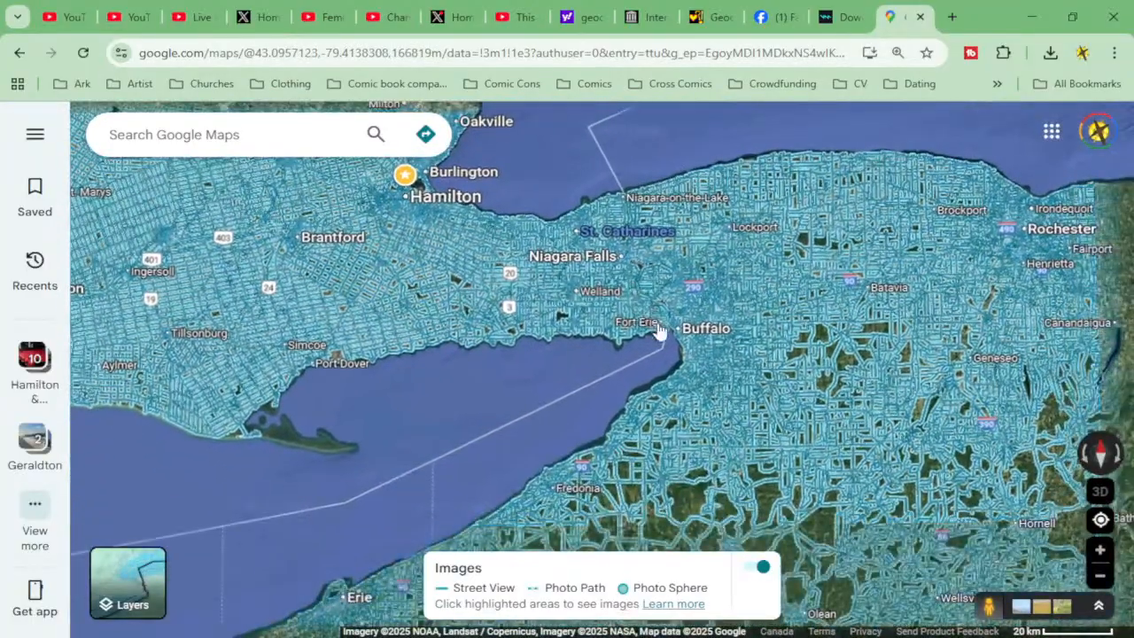
scroll(659, 329, "up", 3)
scroll(659, 332, "up", 7)
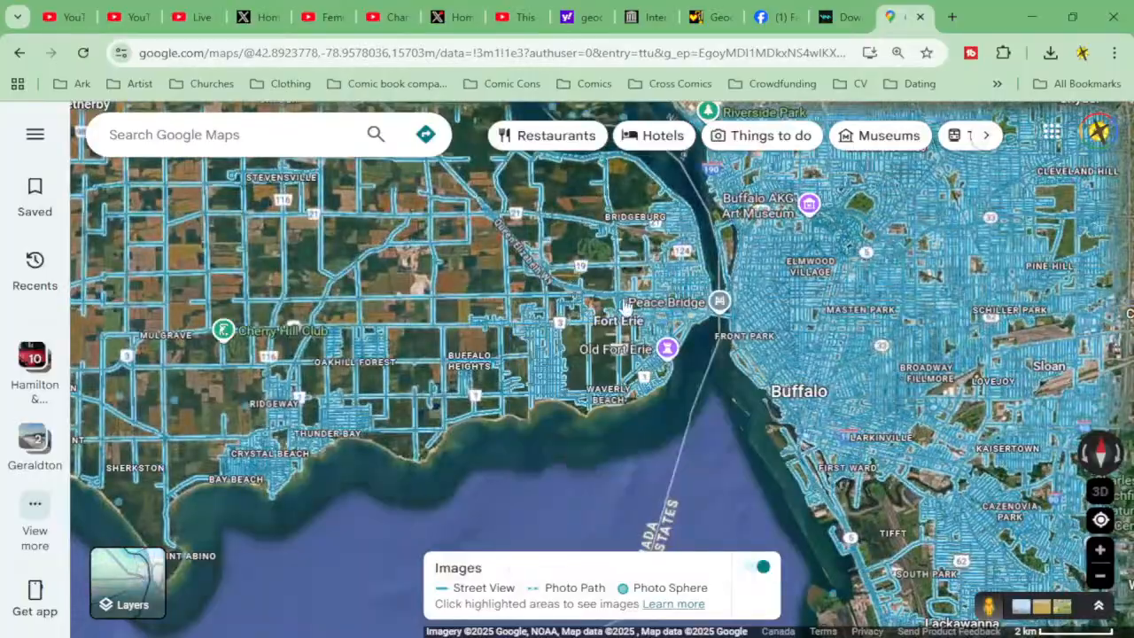
left_click_drag(752, 208, 874, 541)
left_click_drag(644, 207, 843, 479)
left_click_drag(678, 284, 691, 392)
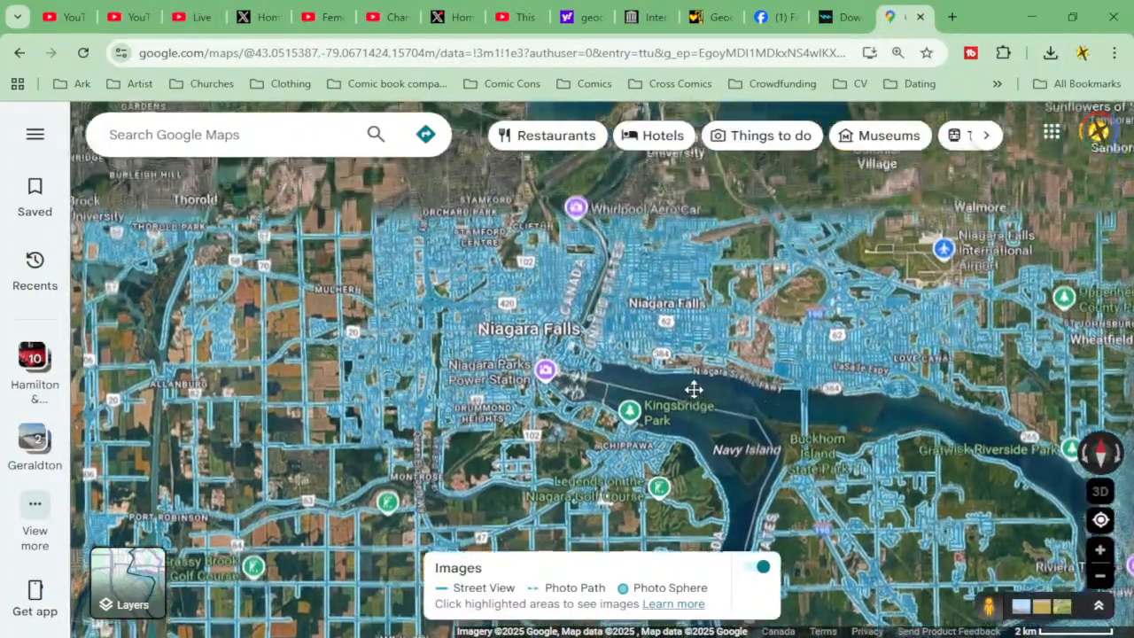
scroll(551, 296, "up", 2)
scroll(551, 296, "up", 2)
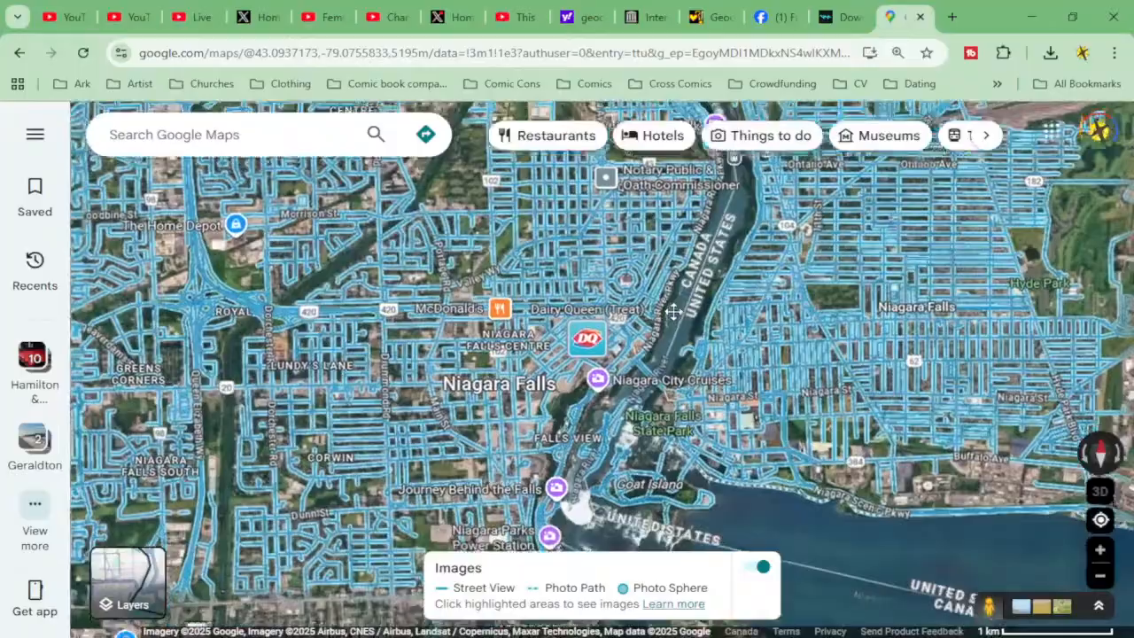
left_click_drag(674, 311, 733, 142)
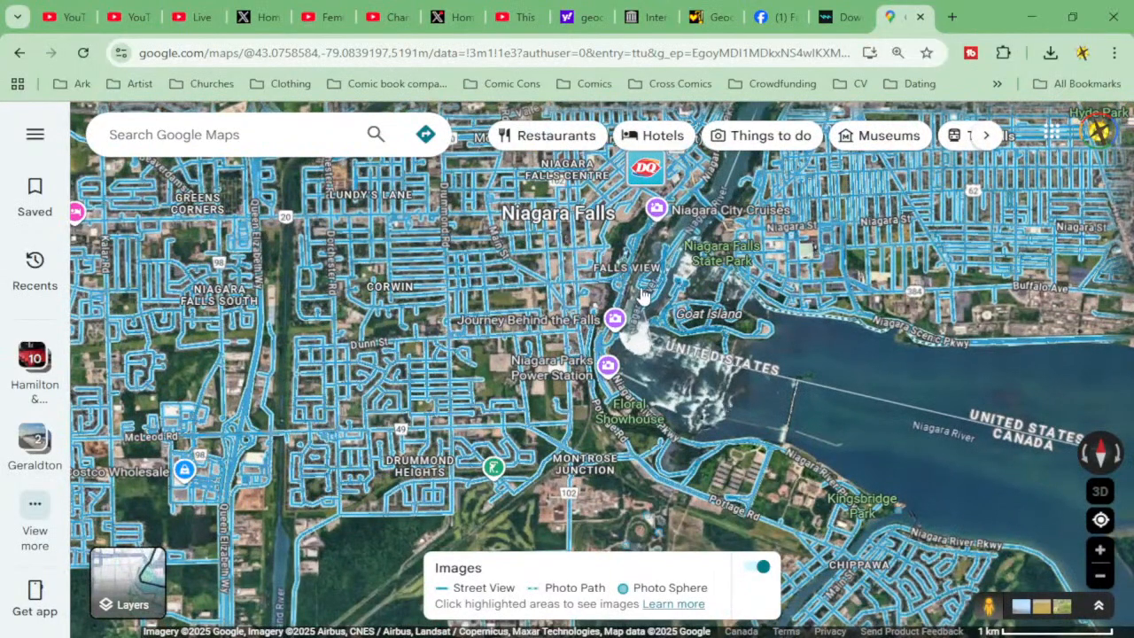
scroll(640, 283, "up", 2)
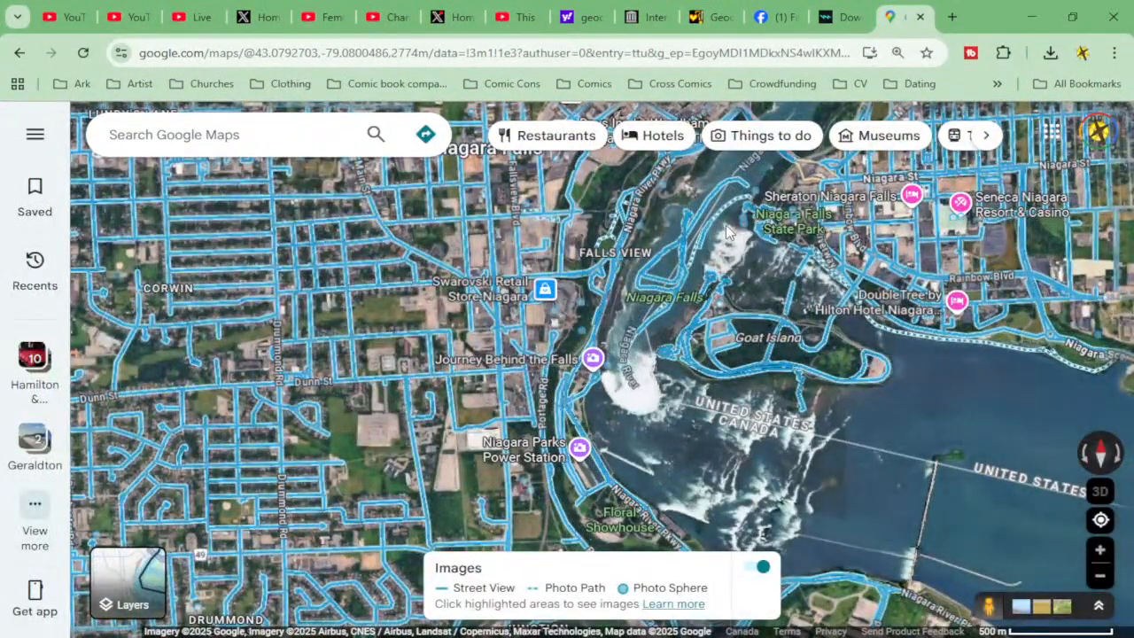
Trace the Niagara River north from the falls, past the Whirlpool and Queenston, to its mouth at Niagara-on-the-Lake
left_click_drag(726, 225, 621, 488)
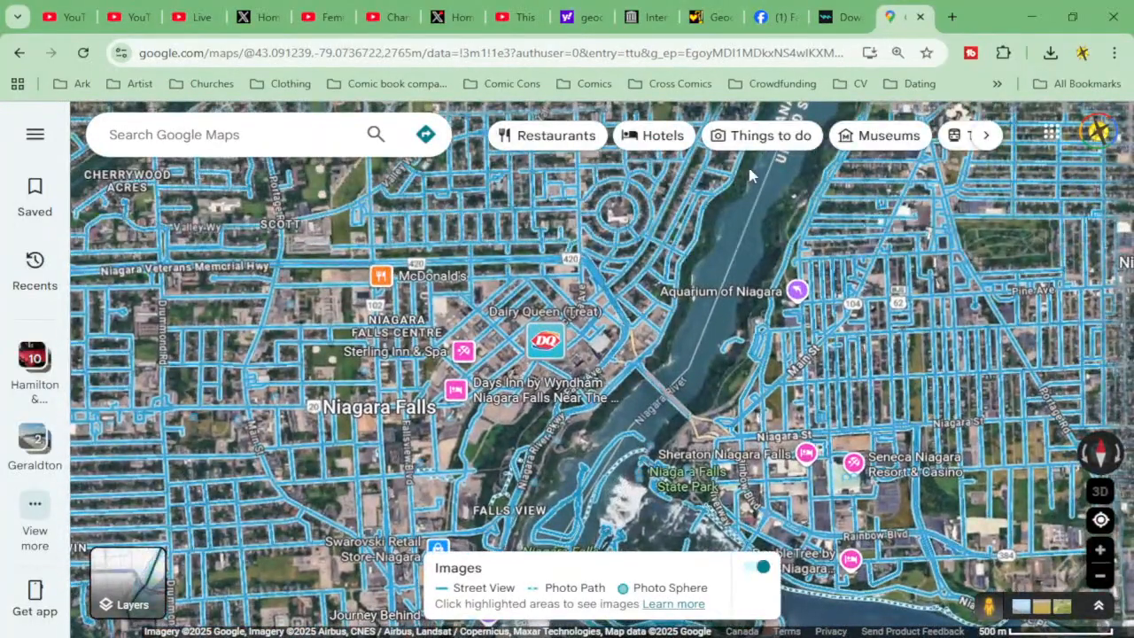
left_click_drag(749, 175, 585, 417)
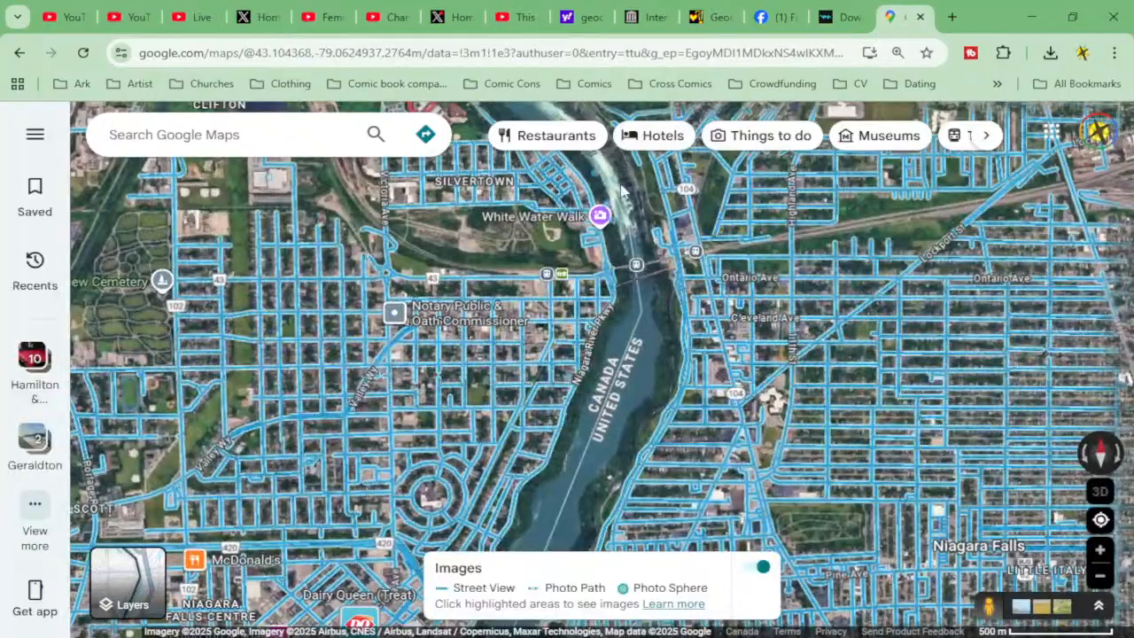
left_click_drag(624, 191, 662, 345)
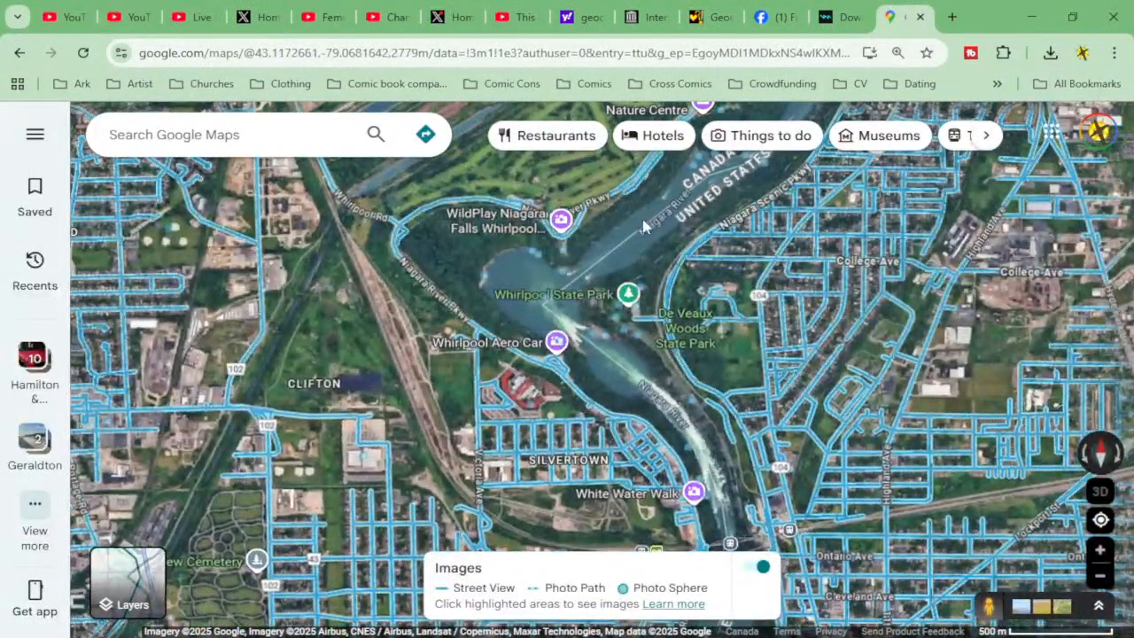
left_click_drag(649, 210, 387, 469)
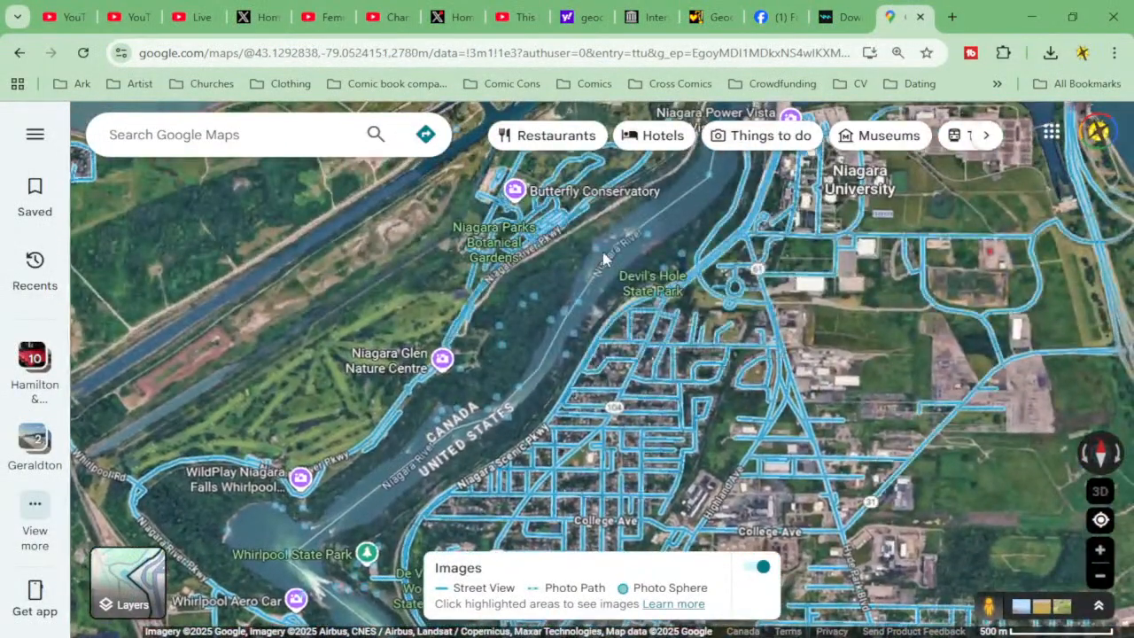
left_click_drag(653, 210, 442, 483)
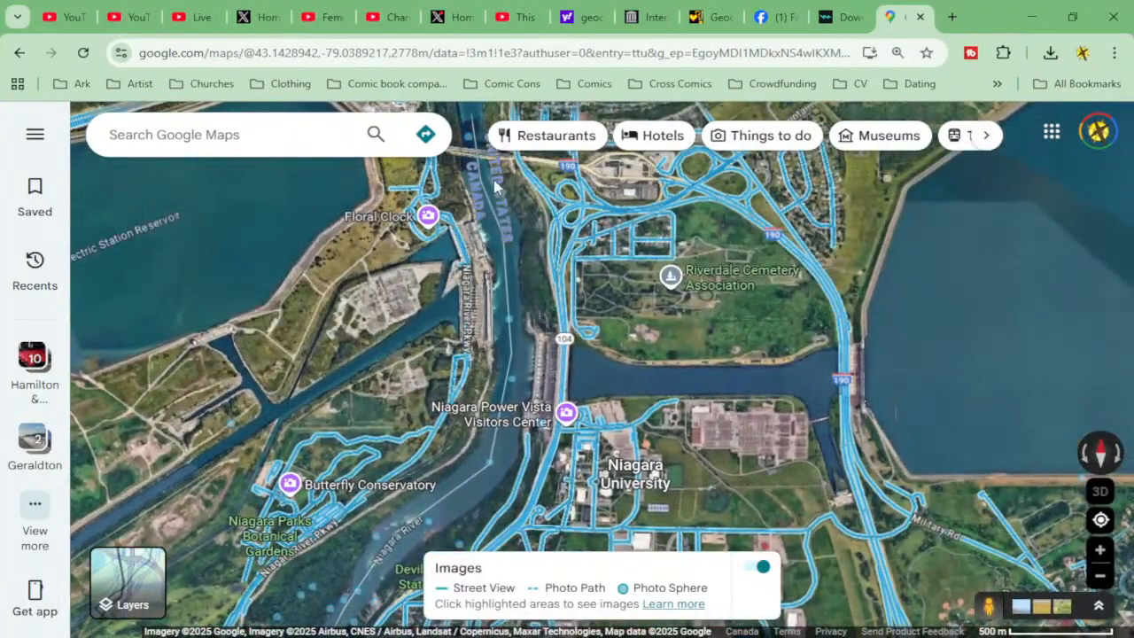
left_click_drag(495, 184, 549, 504)
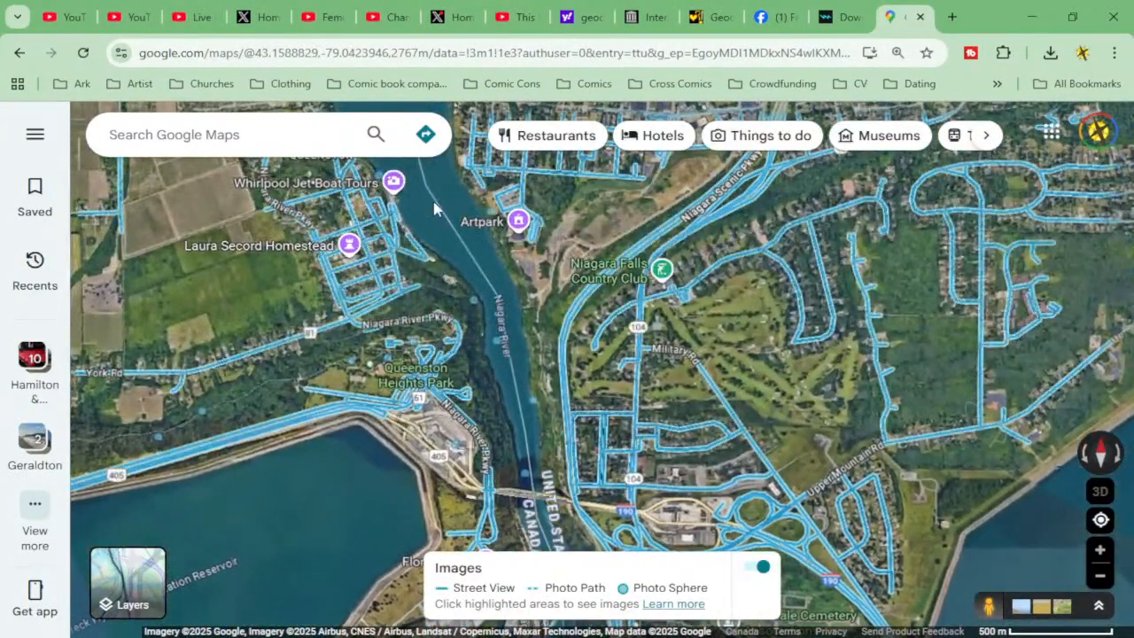
left_click_drag(437, 210, 592, 532)
left_click_drag(561, 199, 530, 502)
left_click_drag(574, 215, 620, 560)
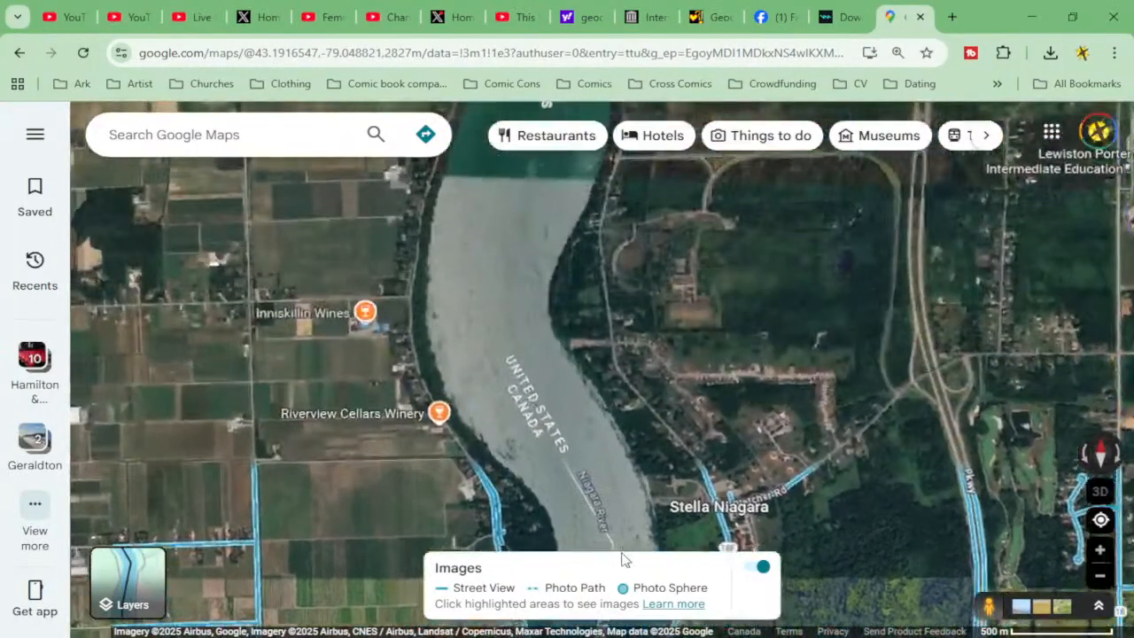
left_click_drag(505, 233, 460, 596)
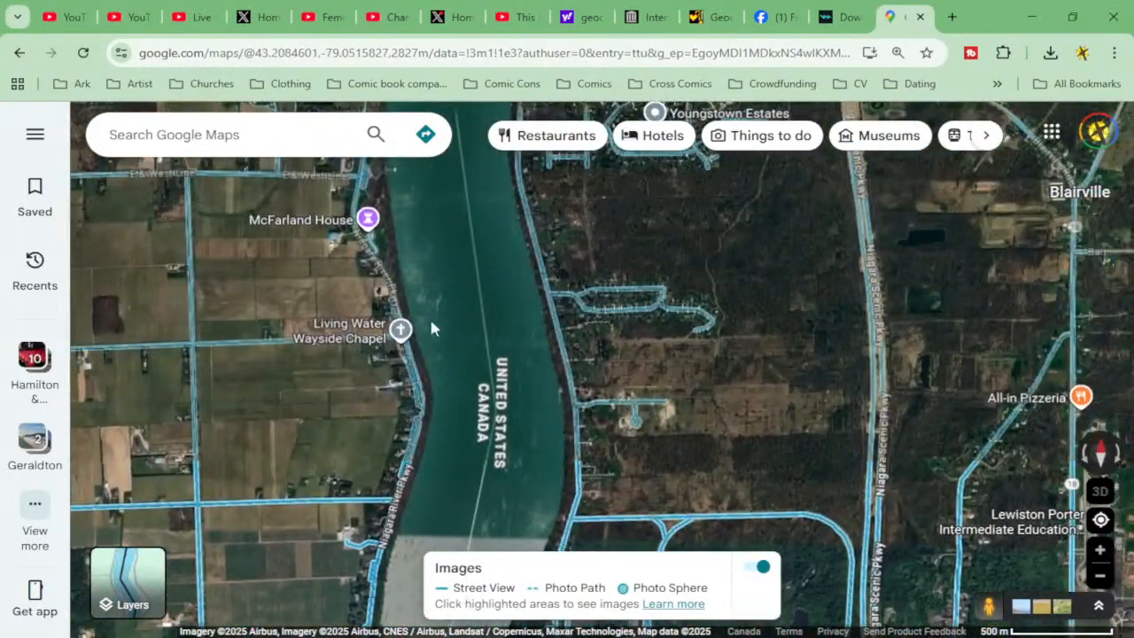
left_click_drag(447, 253, 462, 611)
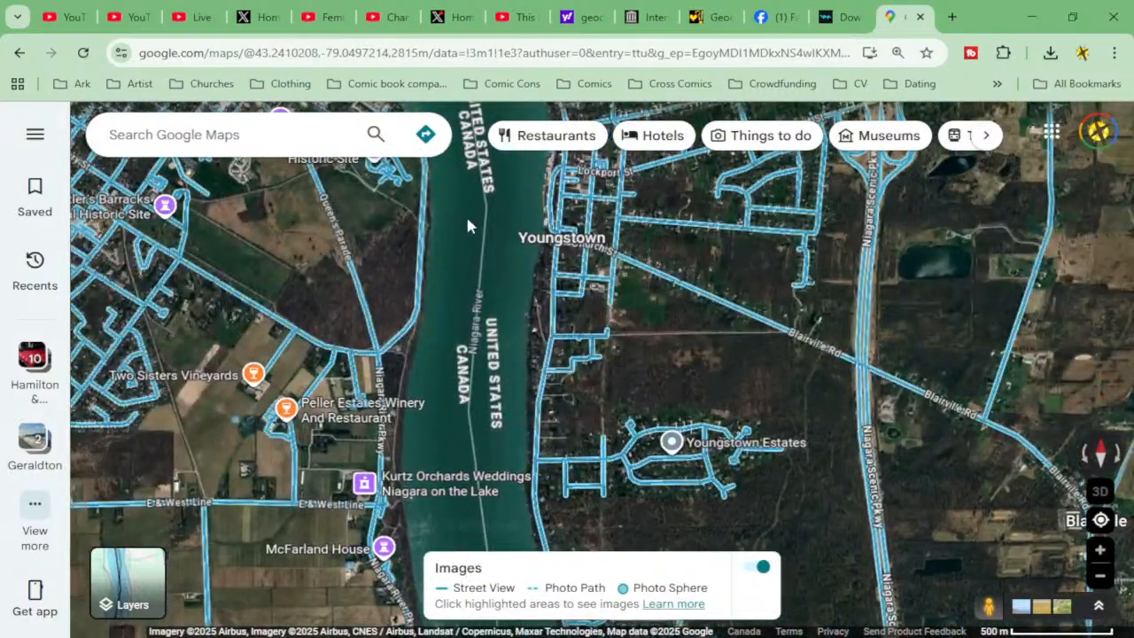
left_click_drag(465, 214, 440, 586)
left_click_drag(292, 243, 691, 446)
scroll(491, 278, "down", 5)
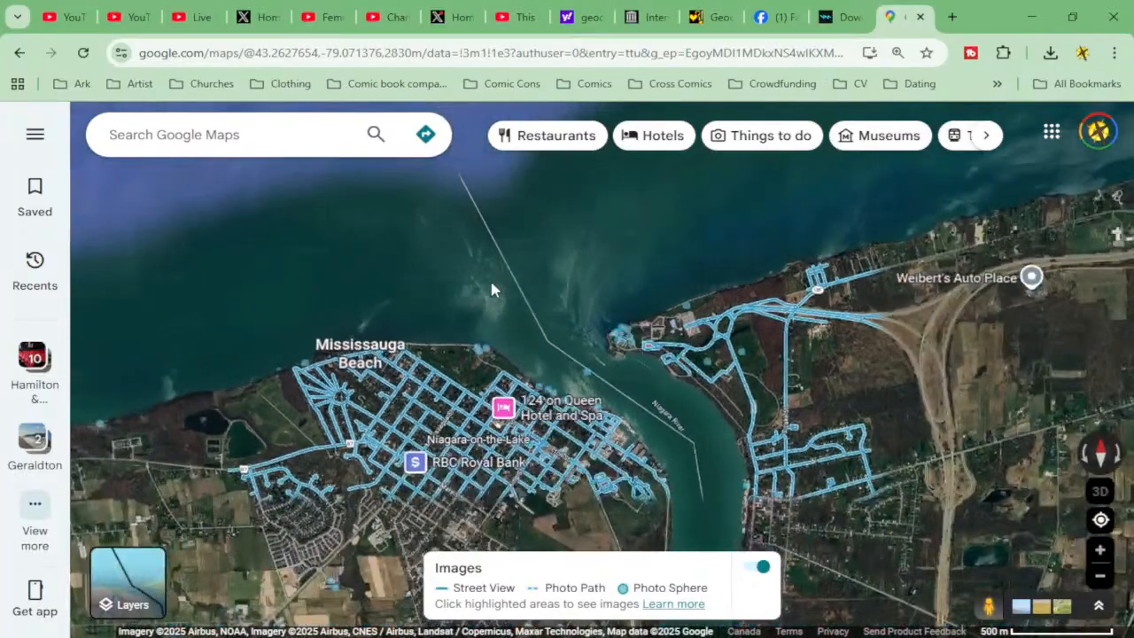
scroll(492, 281, "down", 2)
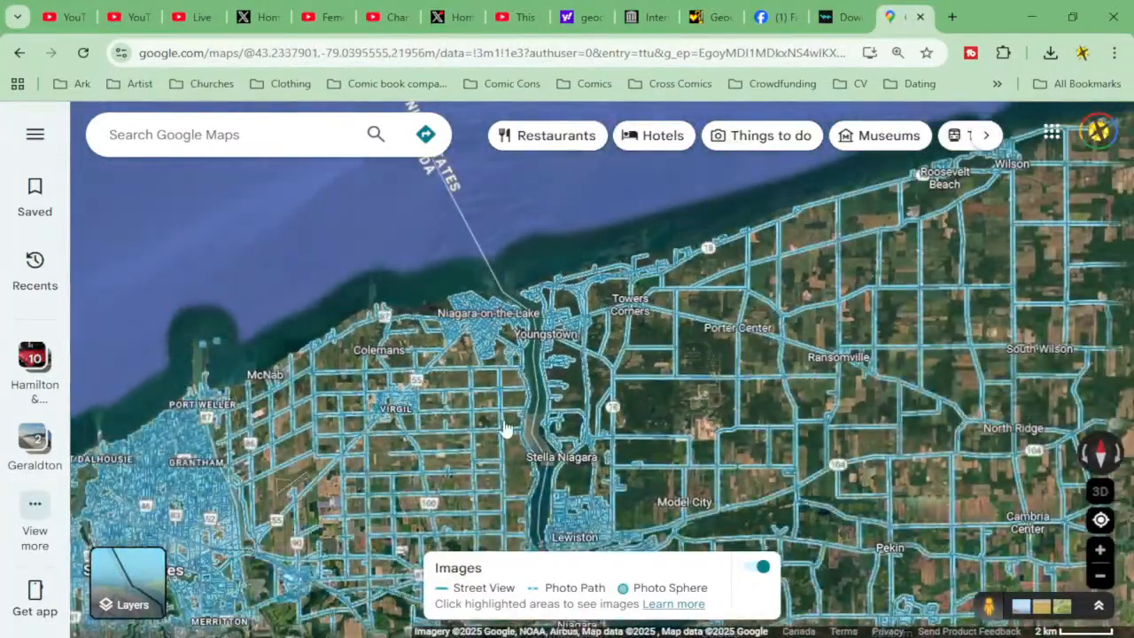
Follow the Niagara River back south to Buffalo and inspect the Peace Bridge crossing and the river beside Fort Erie
left_click_drag(508, 429, 512, 53)
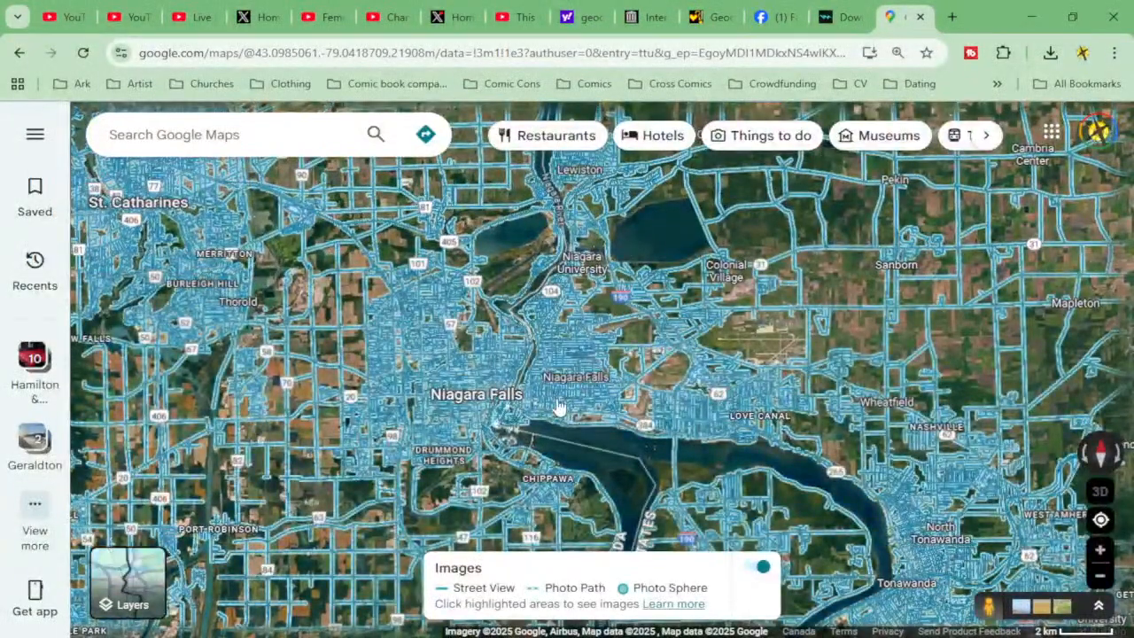
left_click_drag(567, 410, 578, 29)
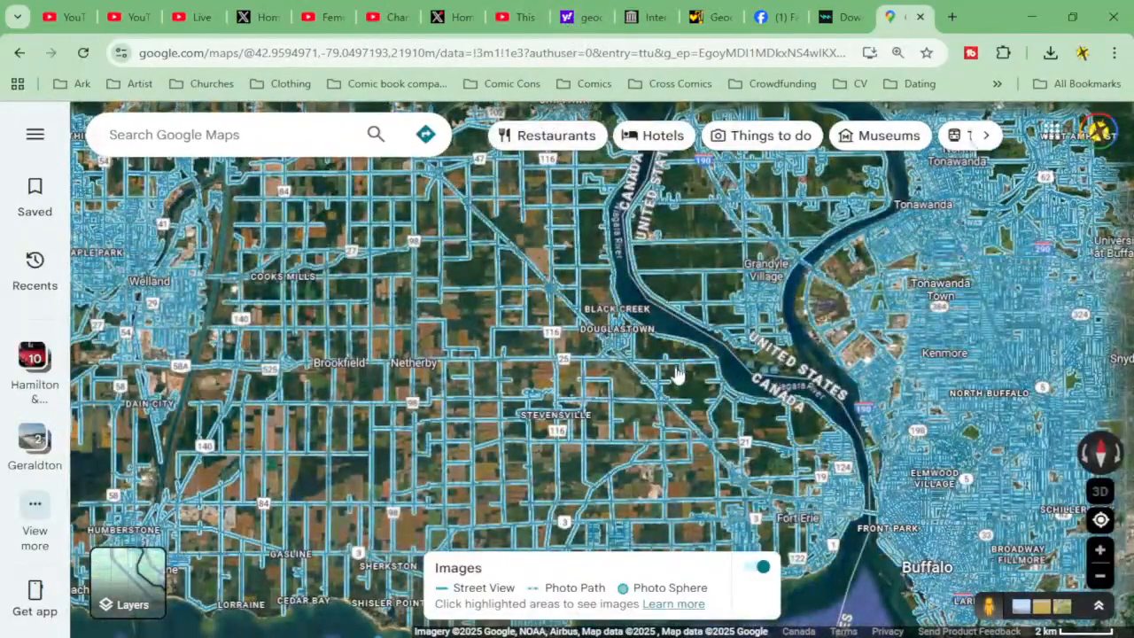
left_click_drag(678, 363, 475, 156)
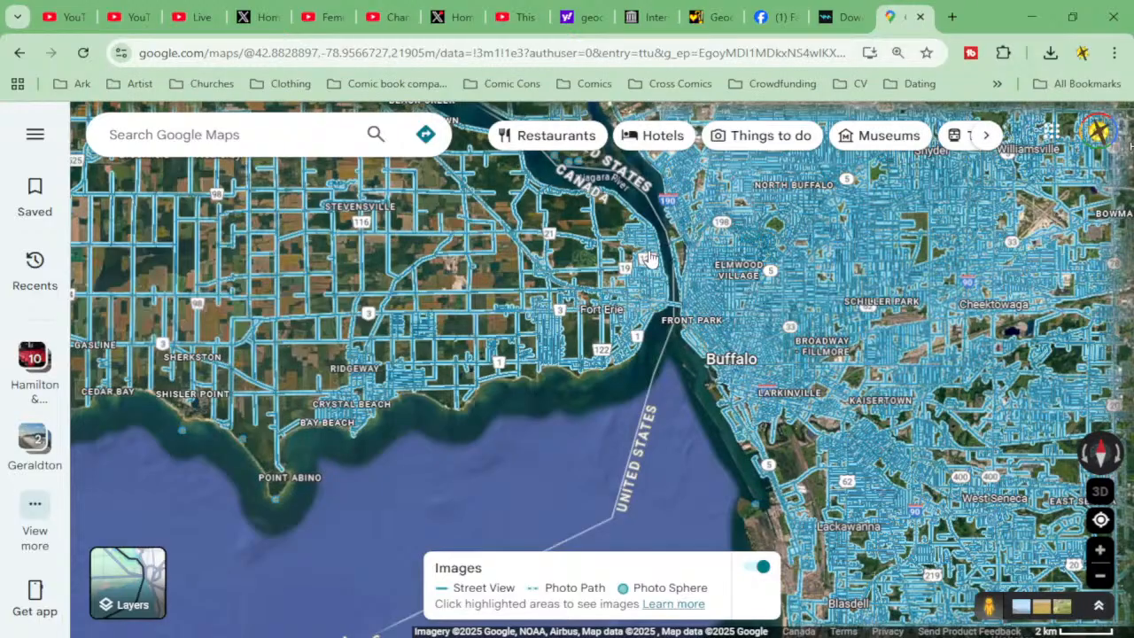
scroll(653, 259, "up", 2)
scroll(694, 368, "up", 3)
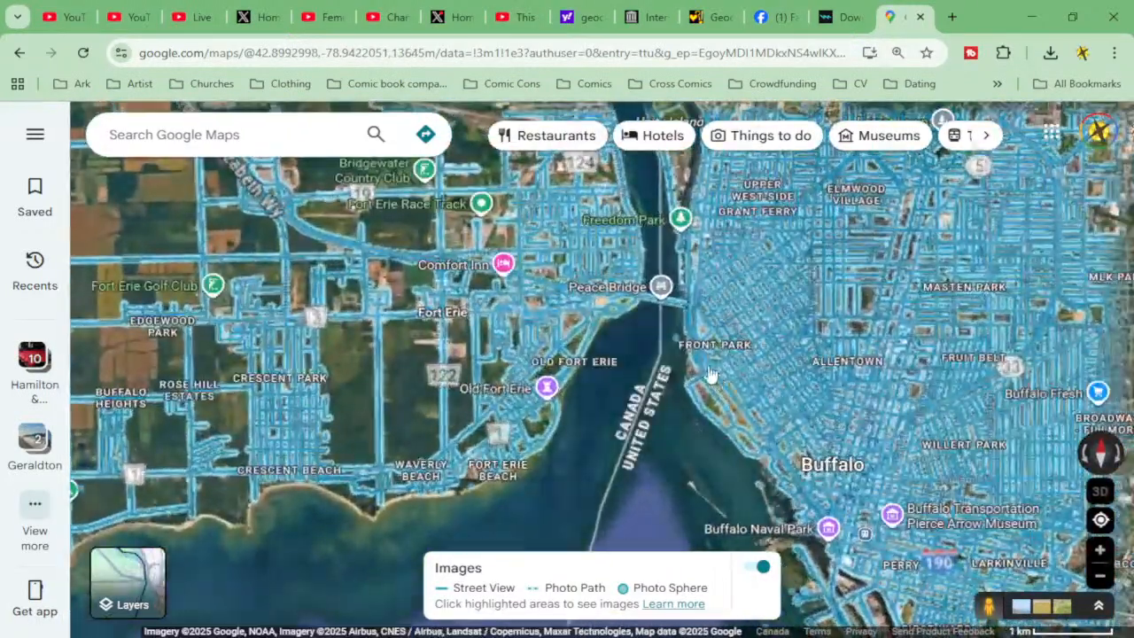
scroll(667, 338, "up", 2)
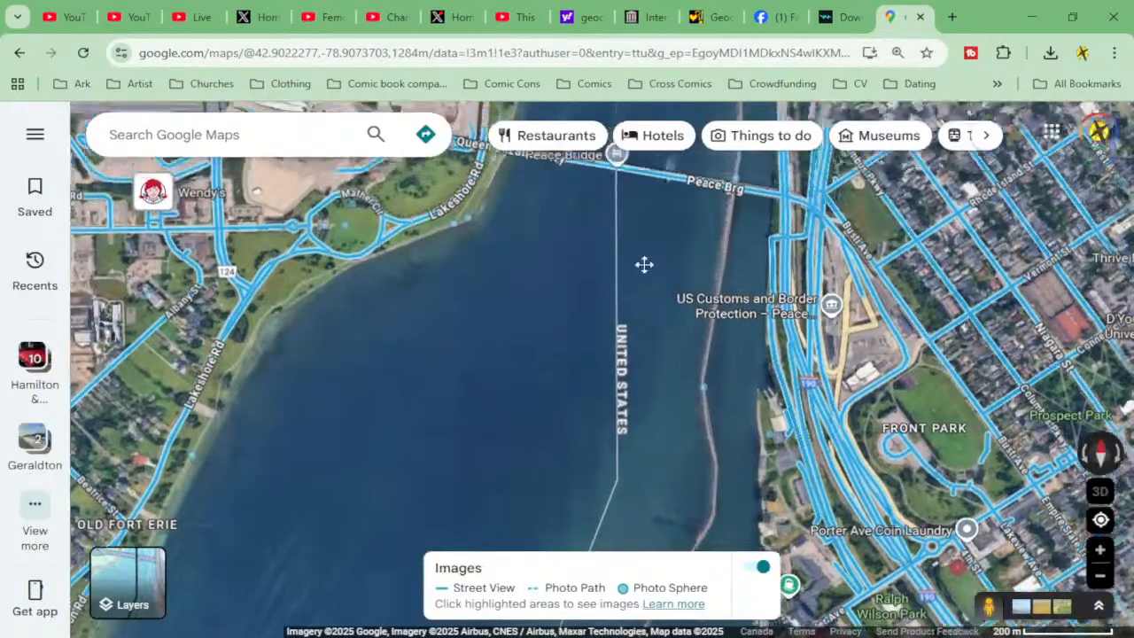
left_click_drag(644, 264, 618, 423)
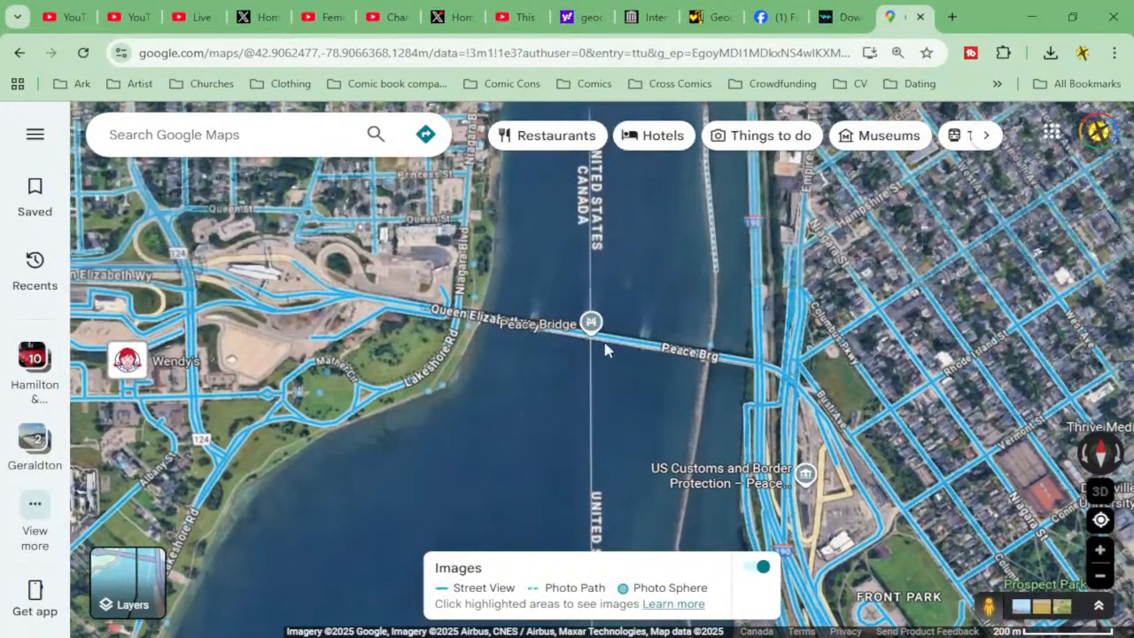
scroll(615, 355, "down", 2)
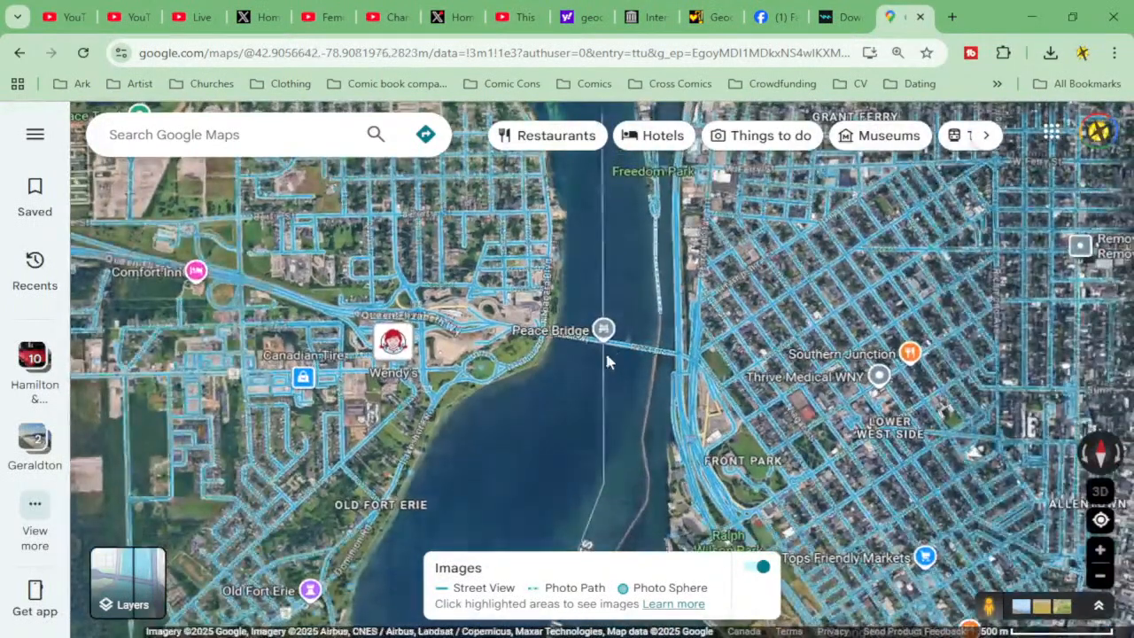
left_click_drag(595, 357, 557, 496)
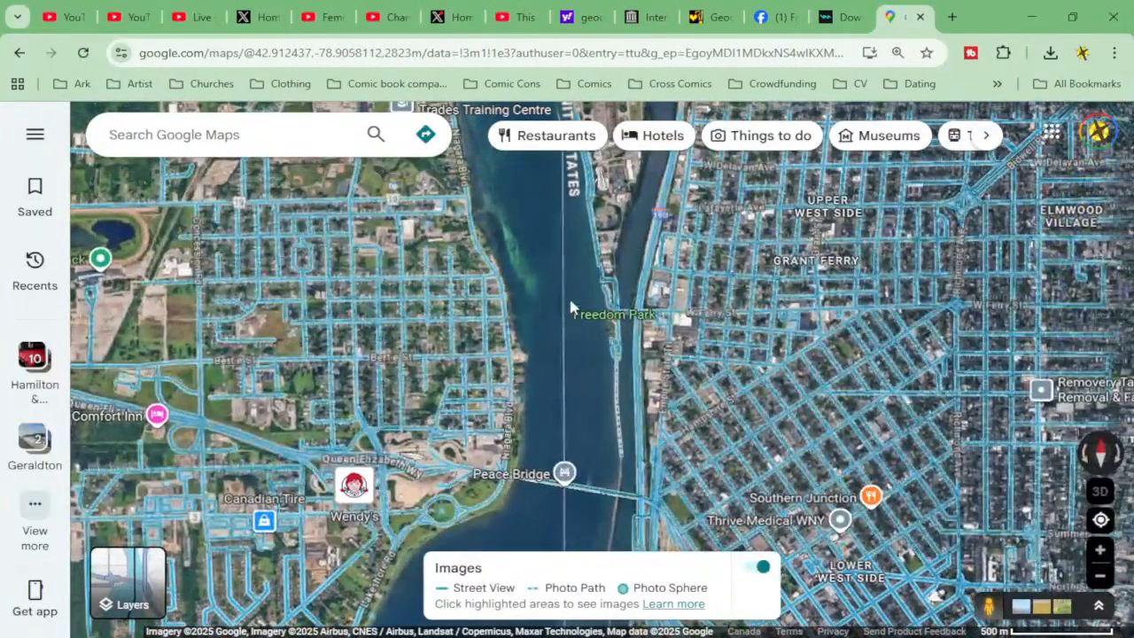
scroll(571, 305, "down", 1)
left_click_drag(560, 241, 588, 543)
scroll(476, 308, "down", 3)
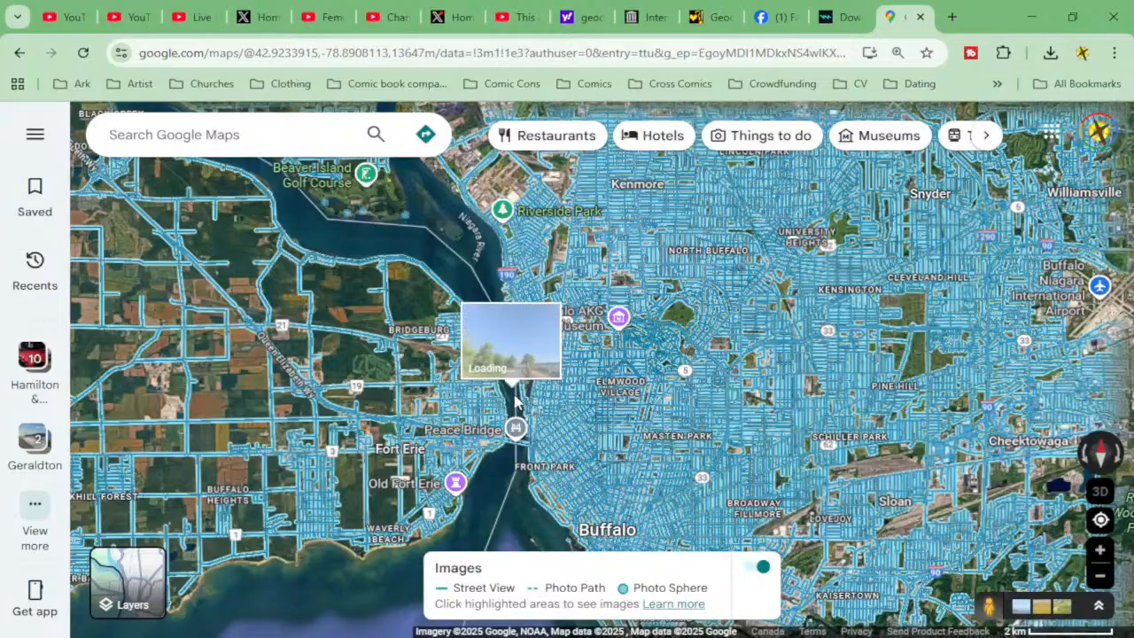
Examine Niagara Falls on the satellite map, from the wider Buffalo region down to Goat Island and the falls
scroll(521, 394, "down", 1)
scroll(515, 402, "down", 3)
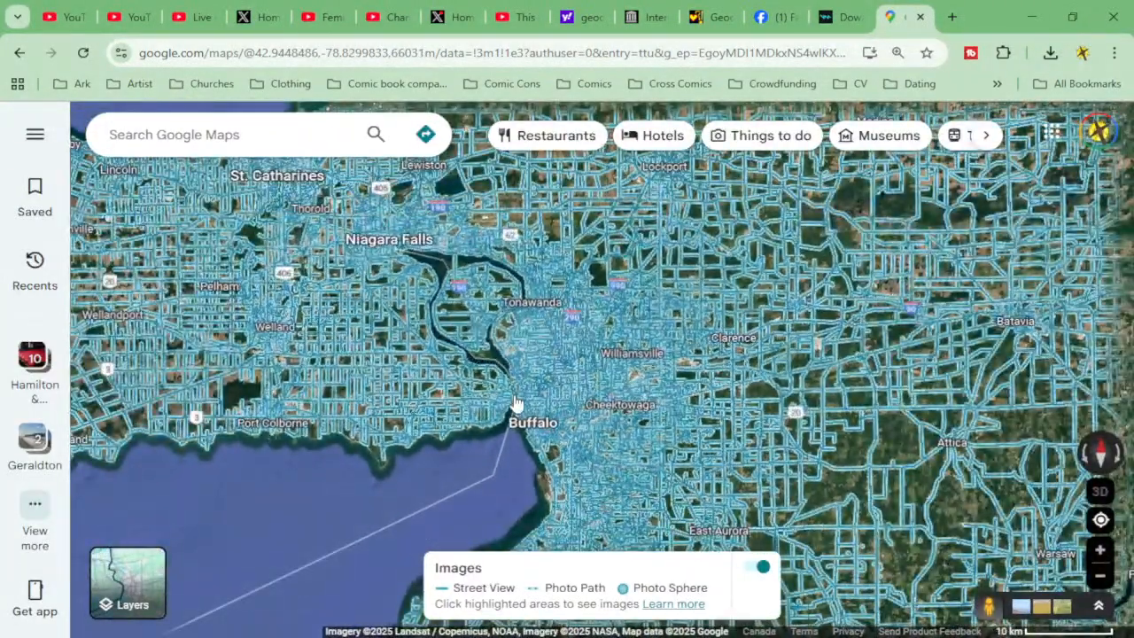
scroll(404, 263, "up", 3)
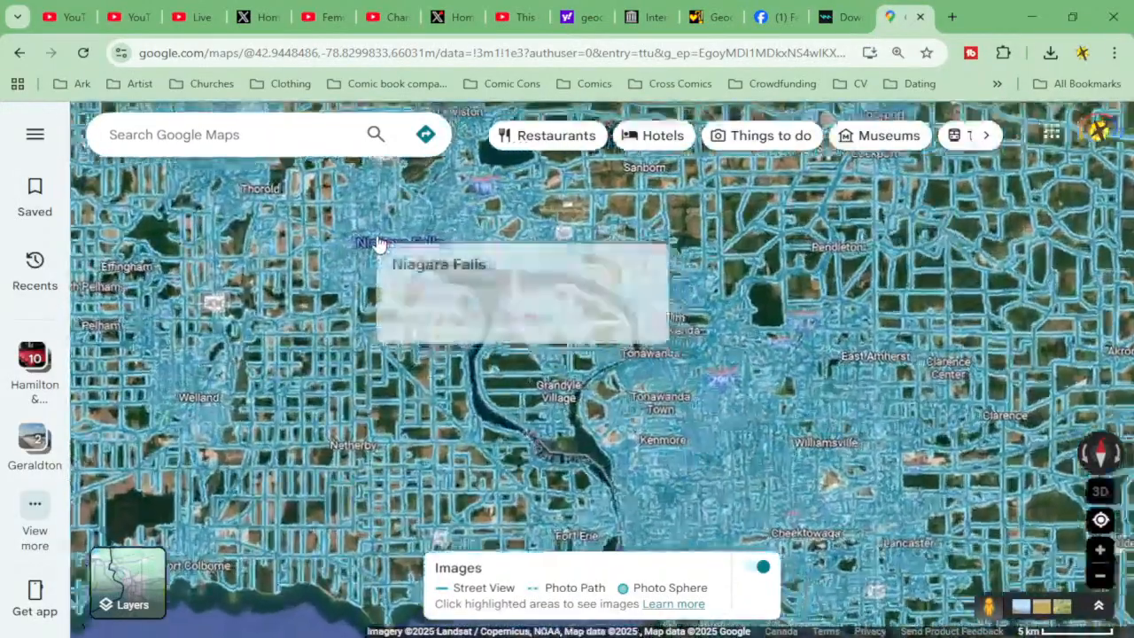
scroll(342, 264, "up", 2)
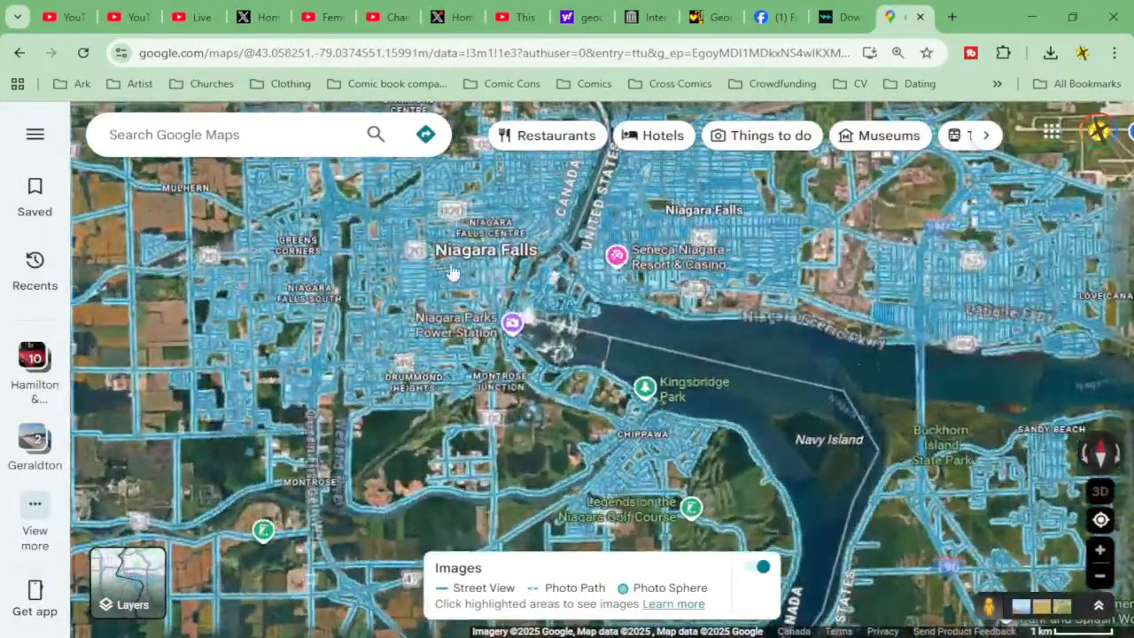
scroll(544, 273, "up", 2)
scroll(545, 276, "up", 3)
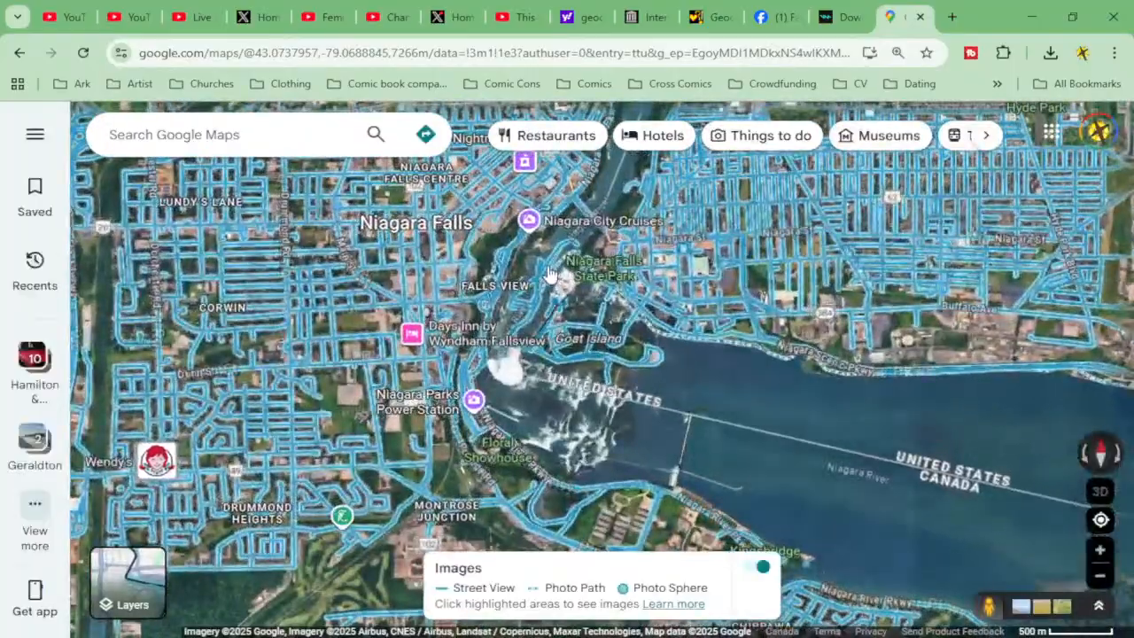
scroll(549, 275, "up", 1)
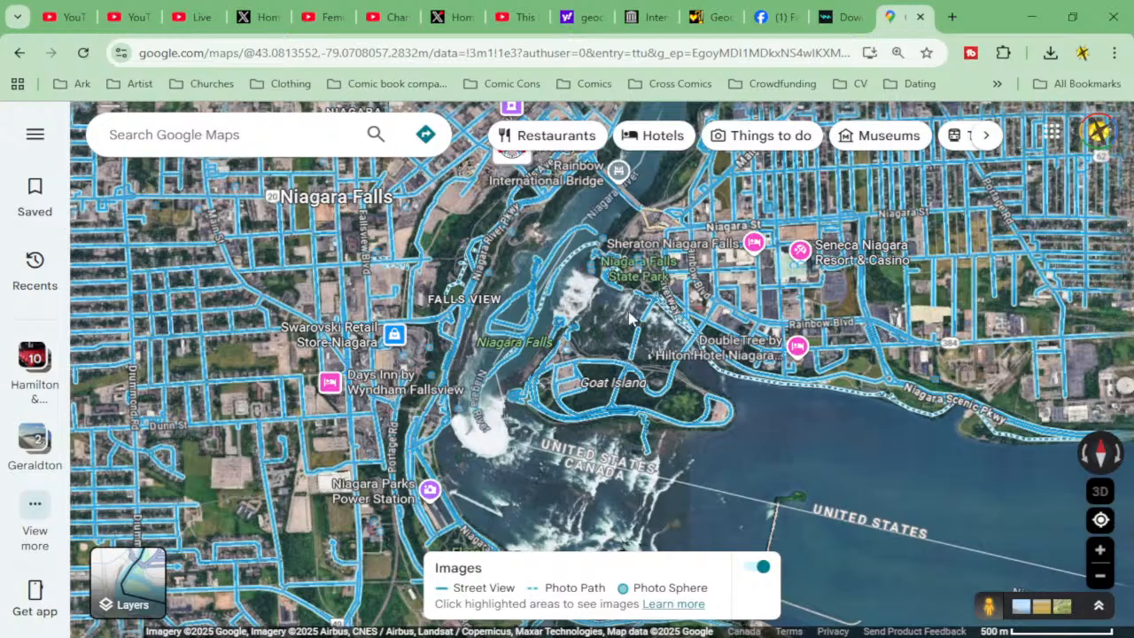
Survey the Street View coverage outward from Niagara Falls across Lake Erie, Lake Ontario and the northeastern United States
scroll(563, 350, "down", 2)
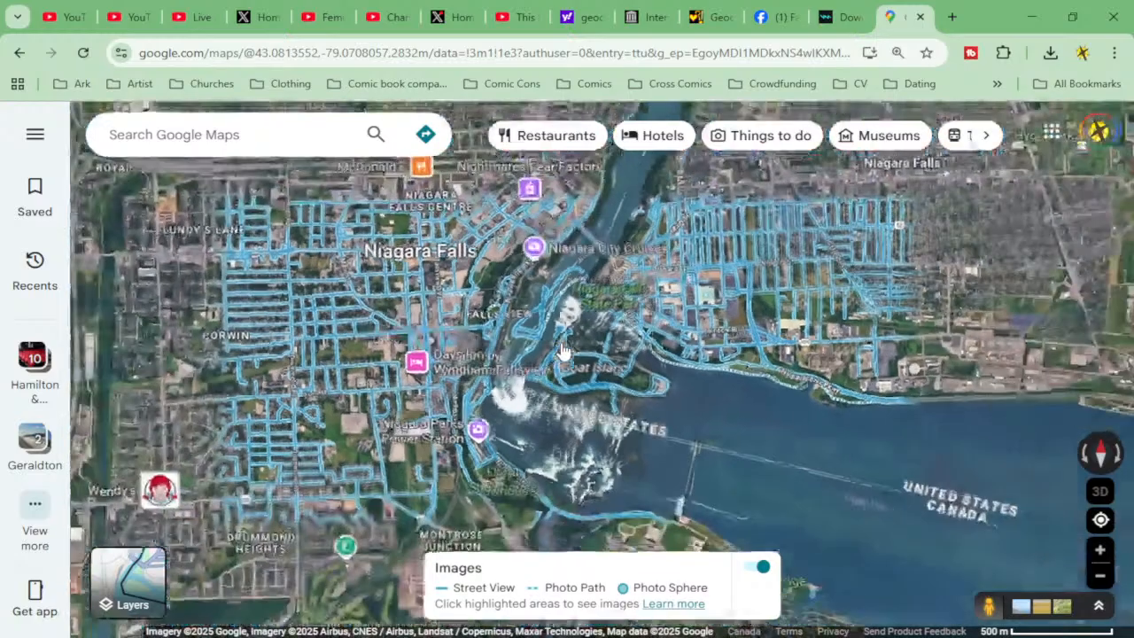
scroll(563, 350, "down", 3)
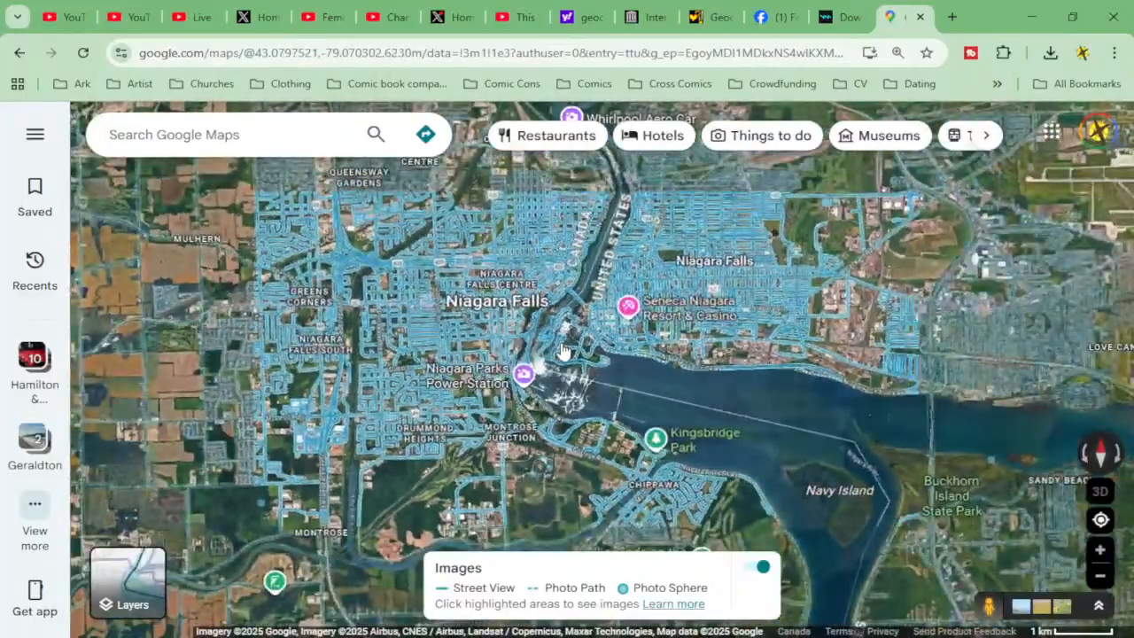
scroll(562, 350, "down", 3)
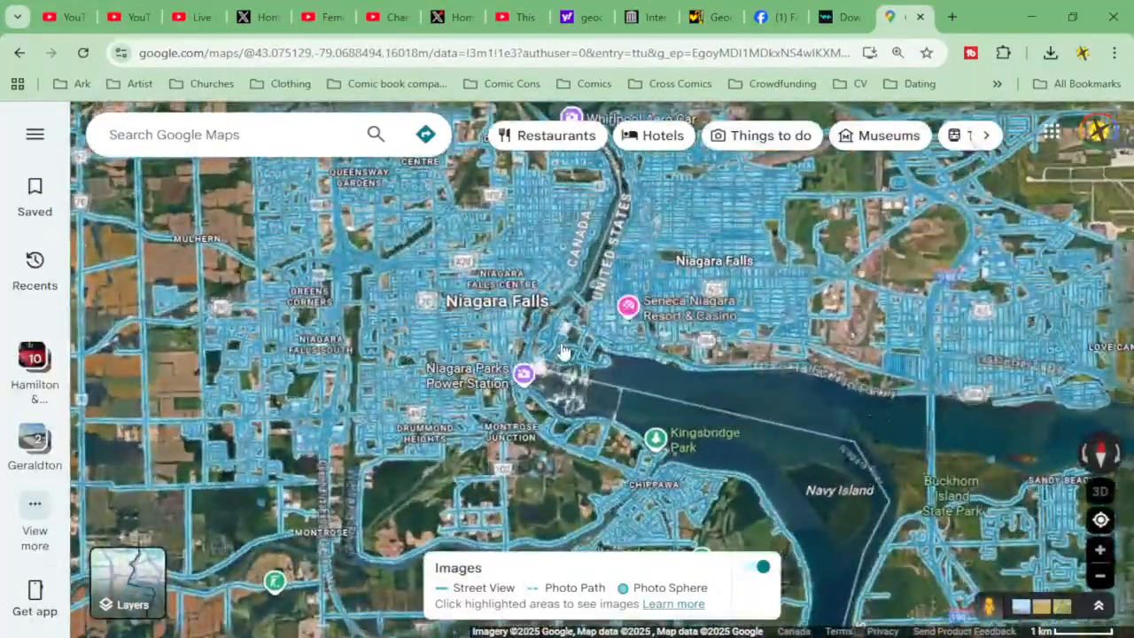
scroll(562, 350, "down", 3)
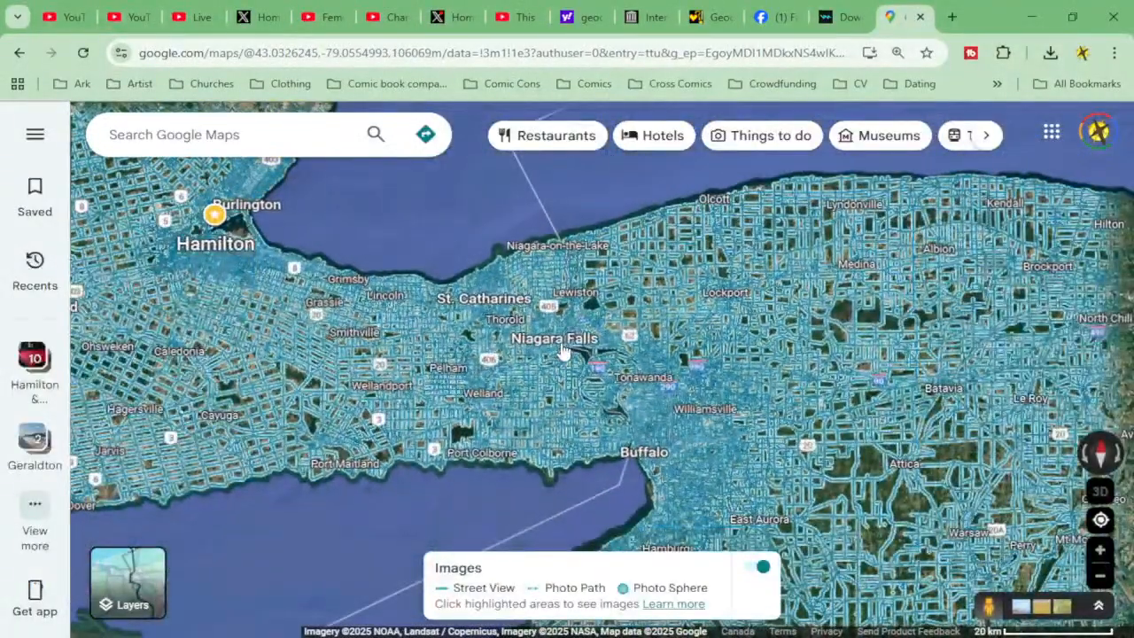
left_click_drag(562, 350, 1041, 162)
scroll(620, 291, "down", 3)
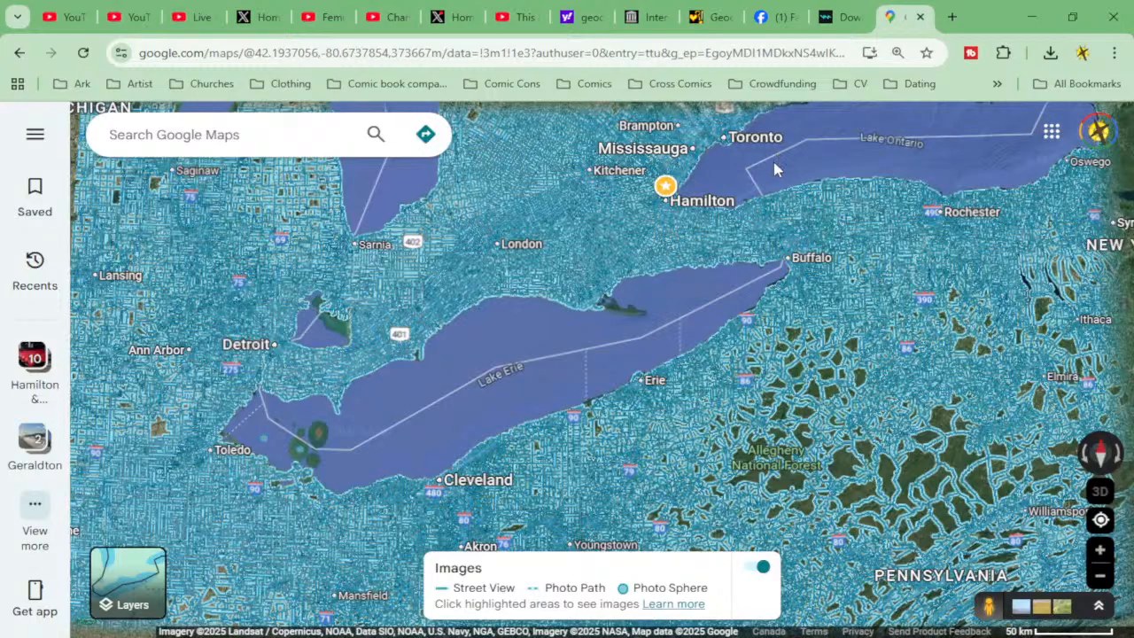
scroll(773, 169, "down", 3)
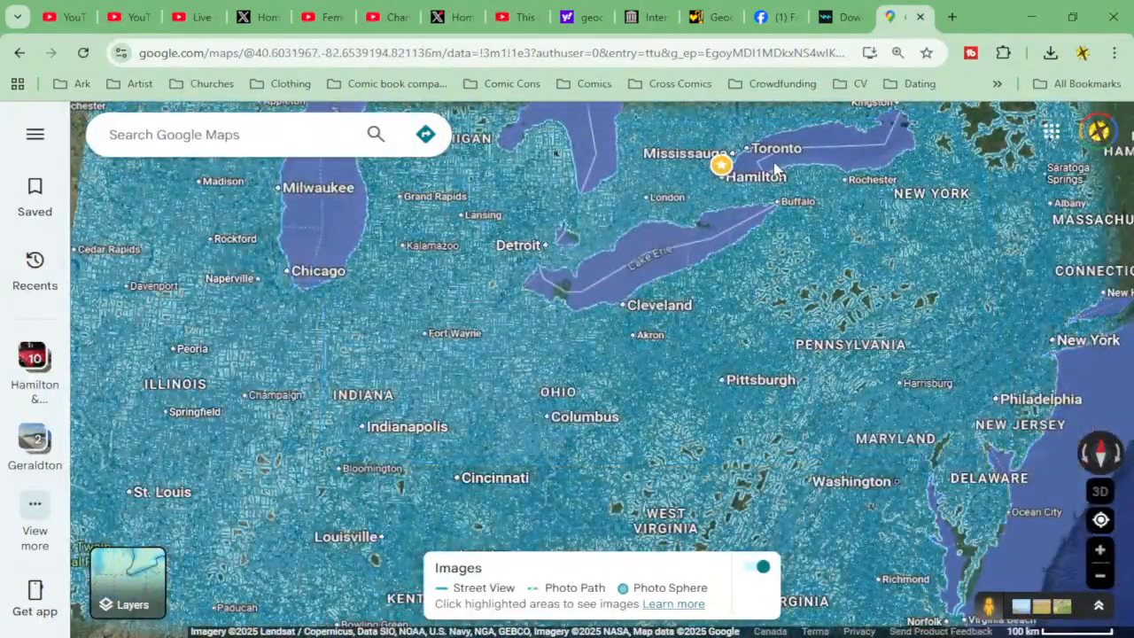
scroll(774, 168, "down", 1)
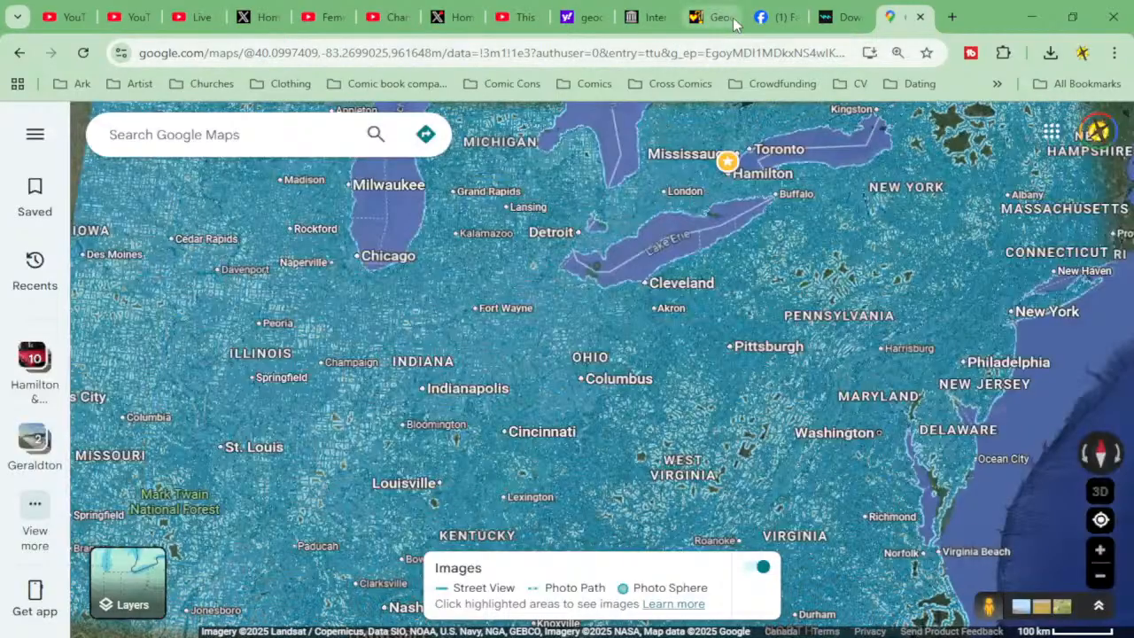
Return to the comic page in Clip Studio Paint, collapse the Panel 1 folder and select Layer 6 in Panel 2's Canadian Shield folder
left_click(771, 19)
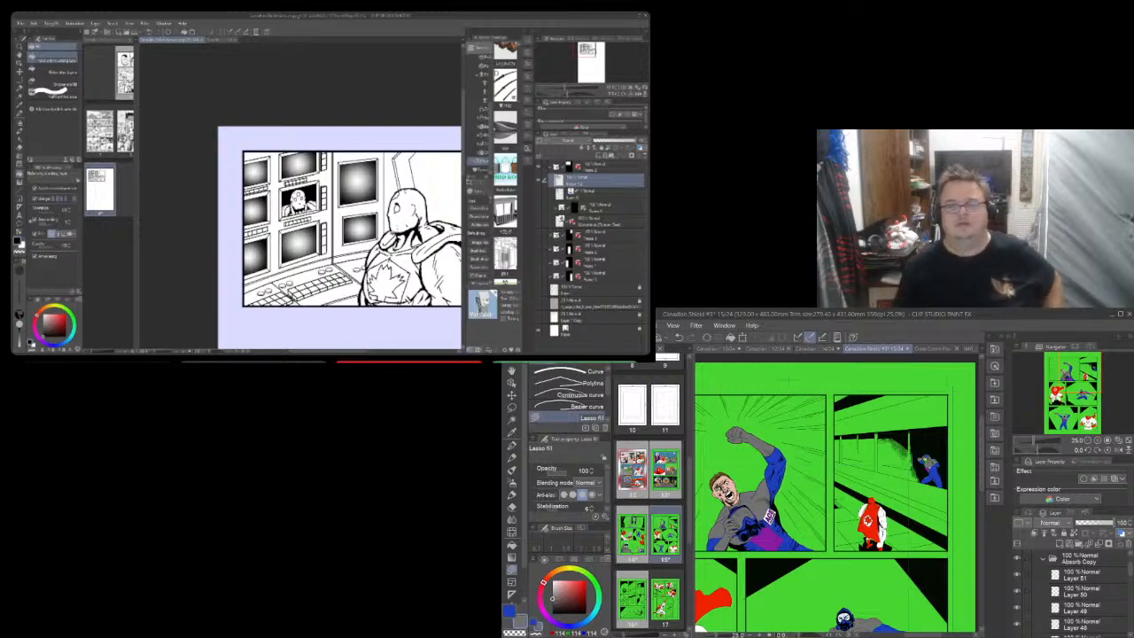
left_click(19, 113)
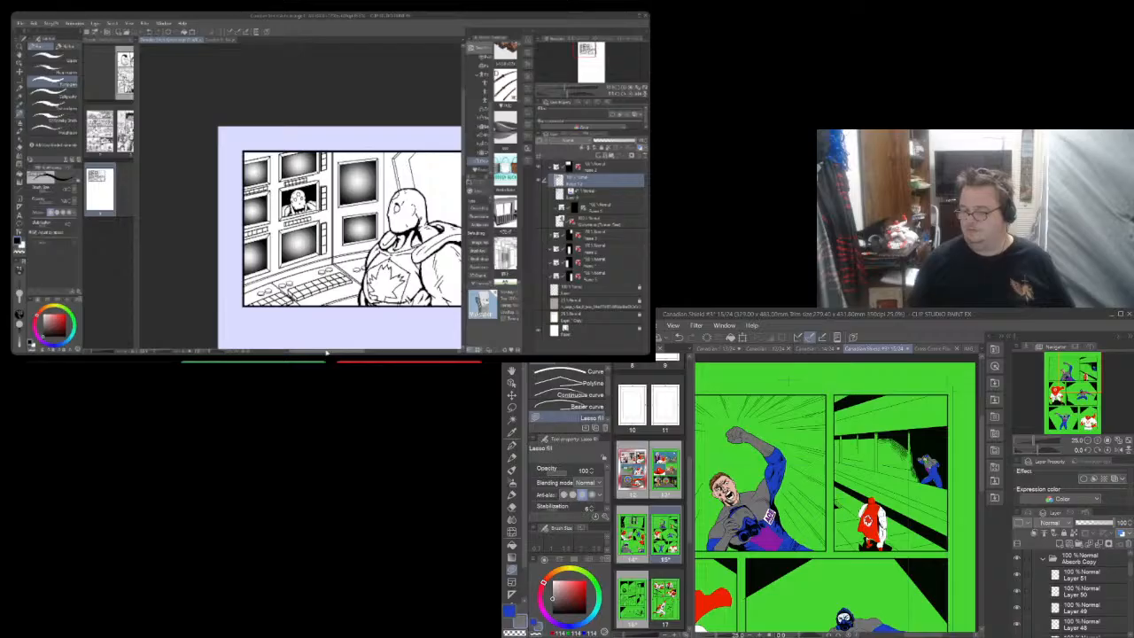
scroll(1071, 592, "up", 2)
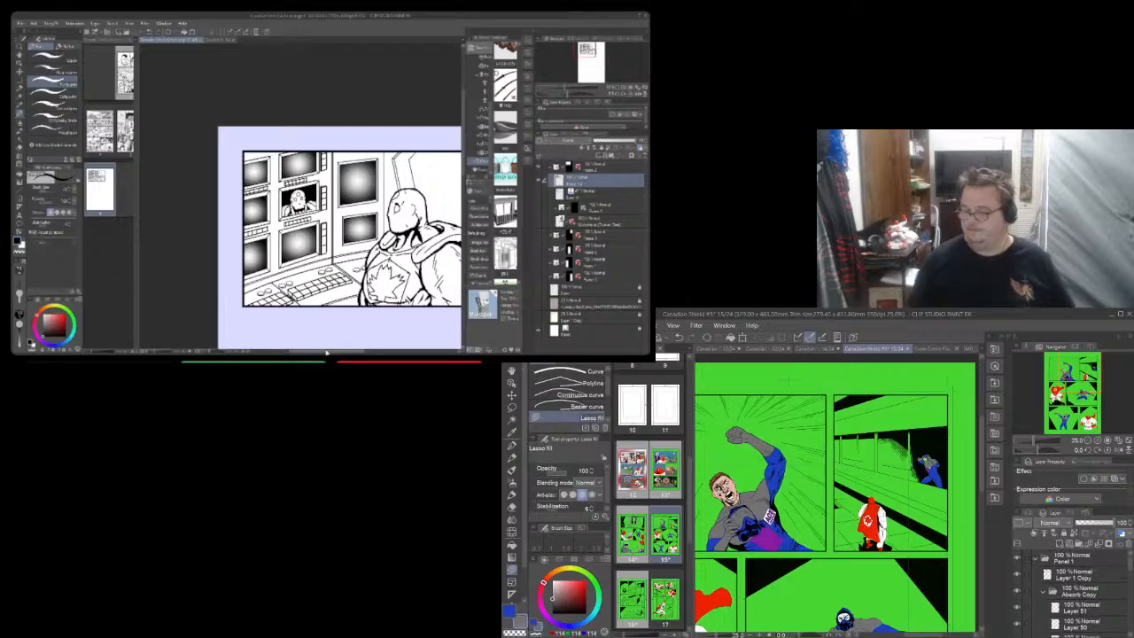
left_click(1038, 559)
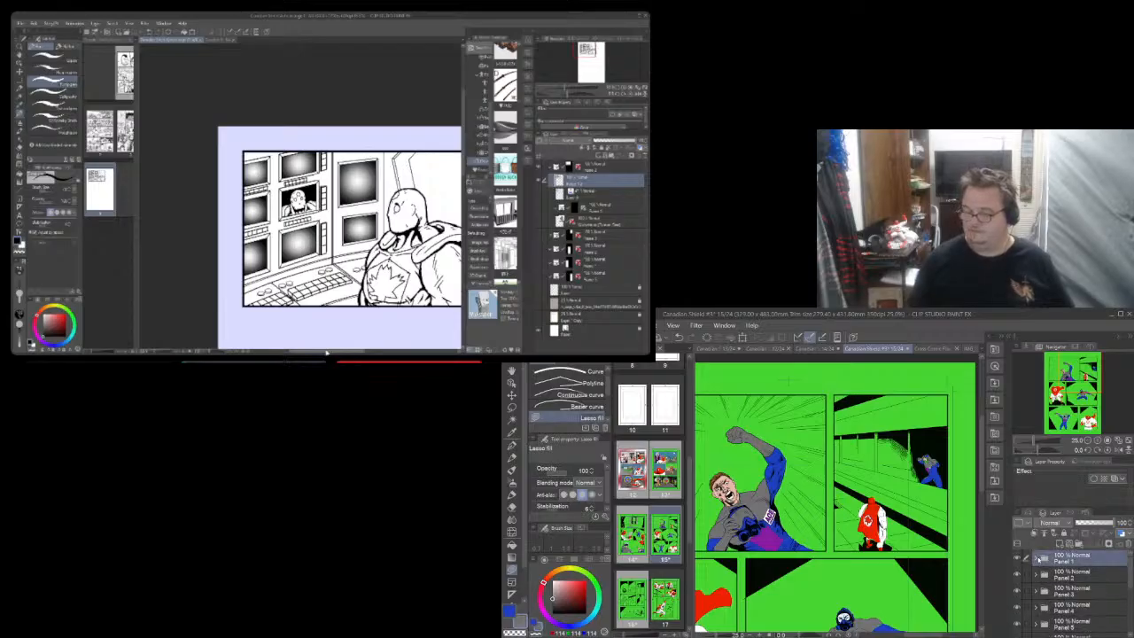
left_click(1038, 576)
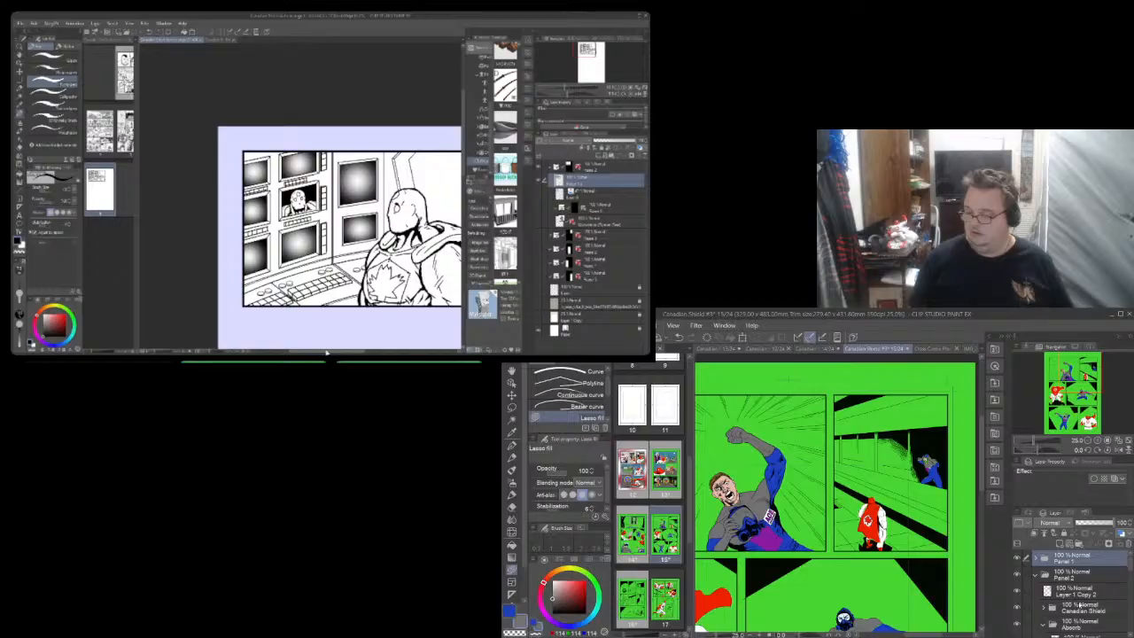
scroll(1079, 606, "down", 1)
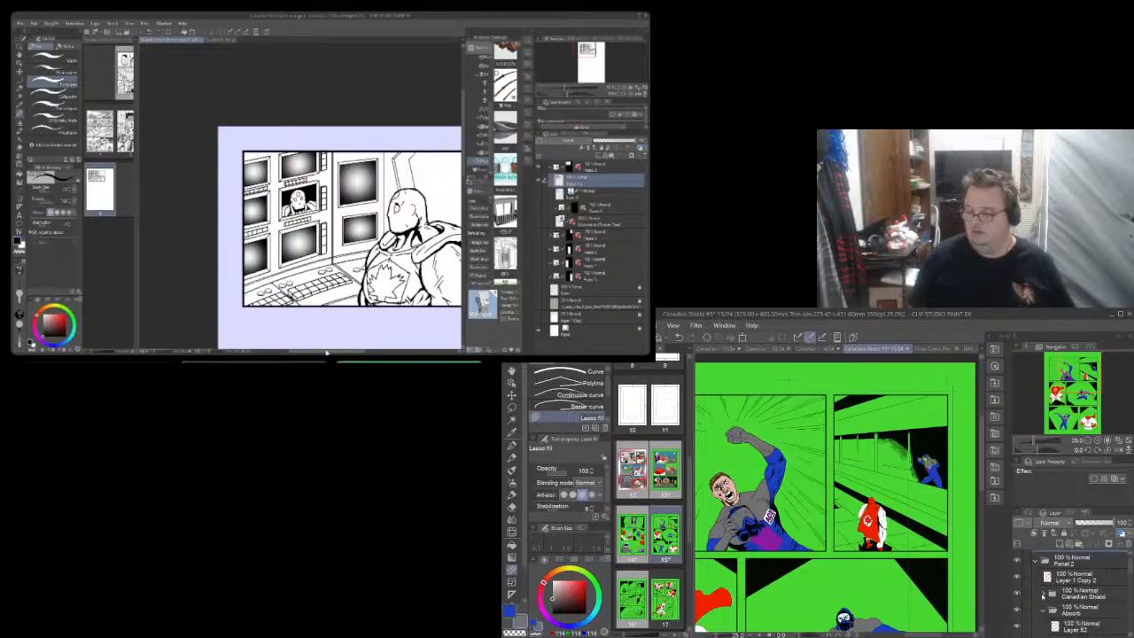
left_click(1045, 594)
left_click(1063, 610)
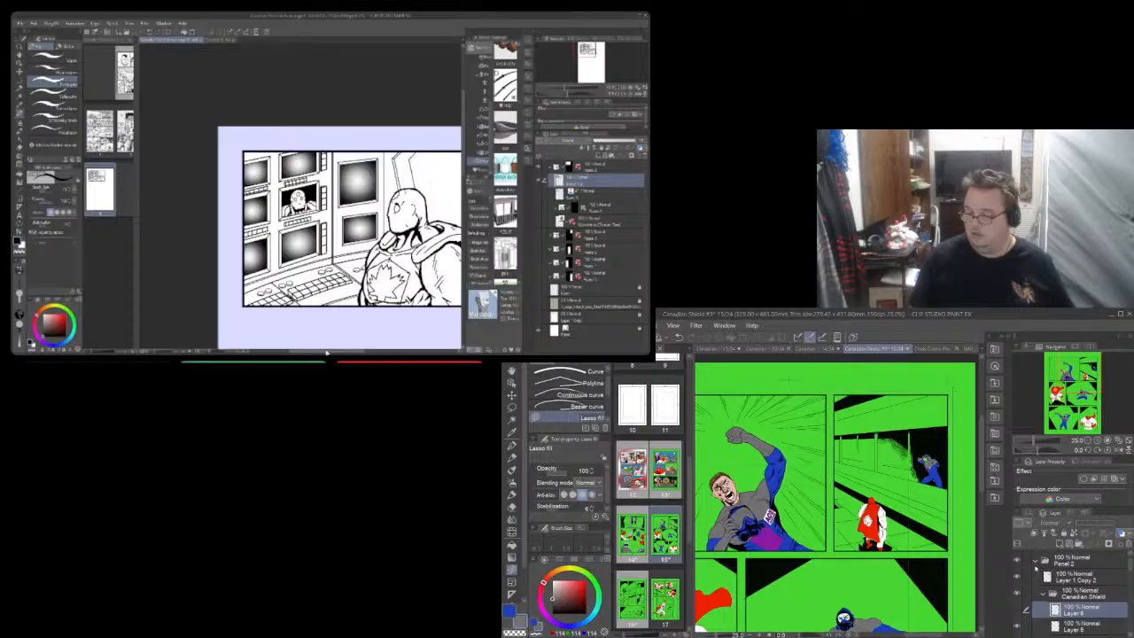
Lower the opacity of the layer below Layer 48 in Panel 1's Absorb Copy folder to about 59%
left_click(1037, 562)
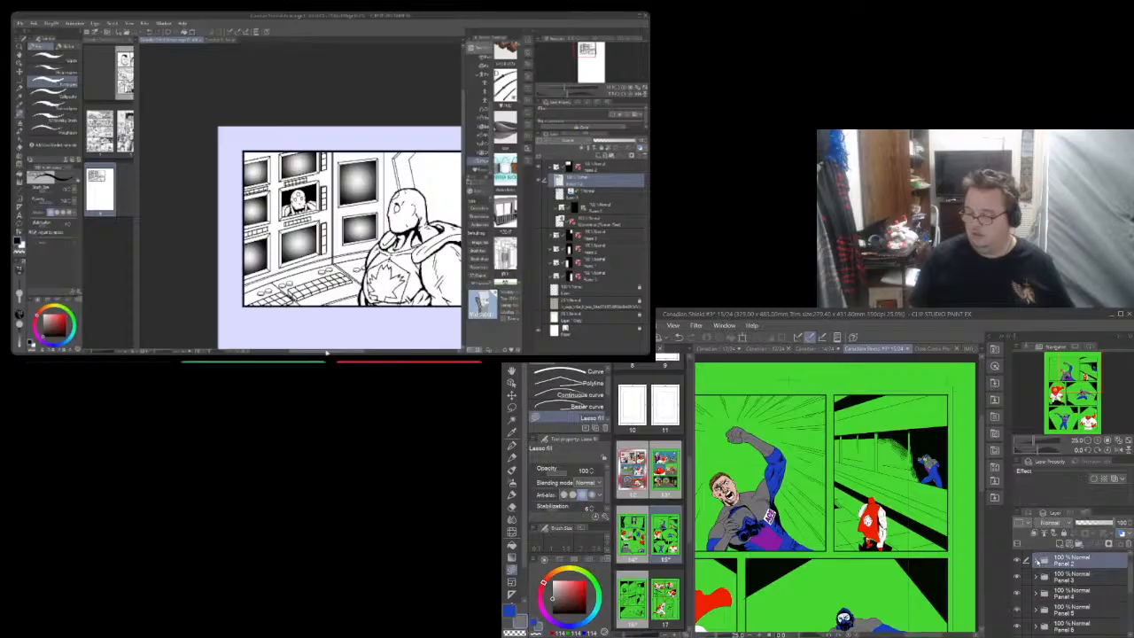
left_click_drag(1130, 578, 1130, 570)
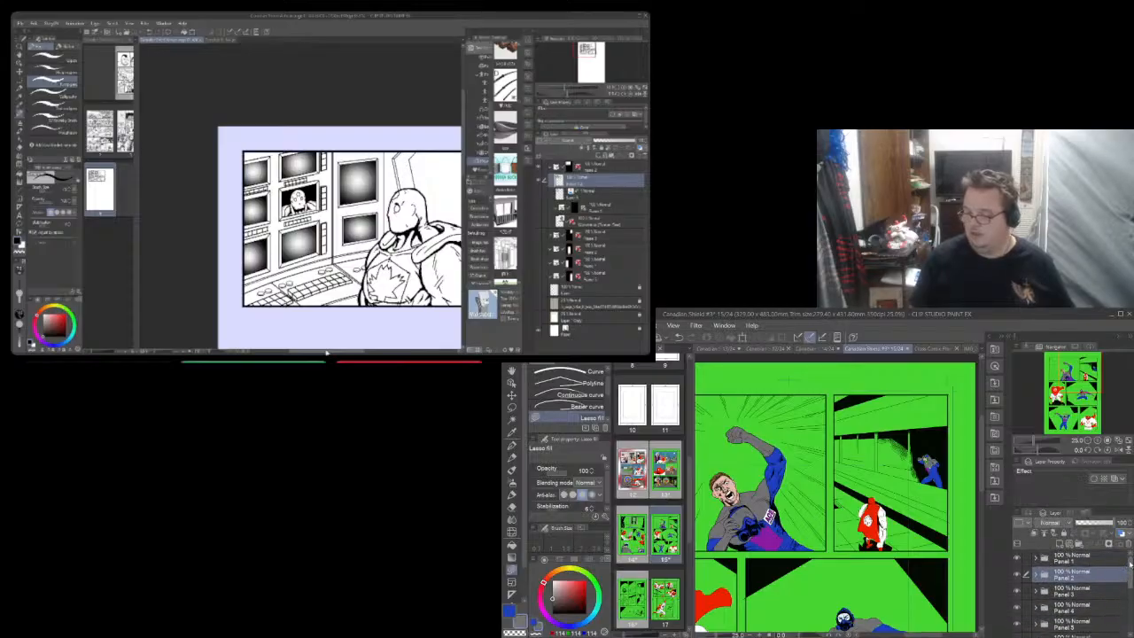
left_click(1037, 557)
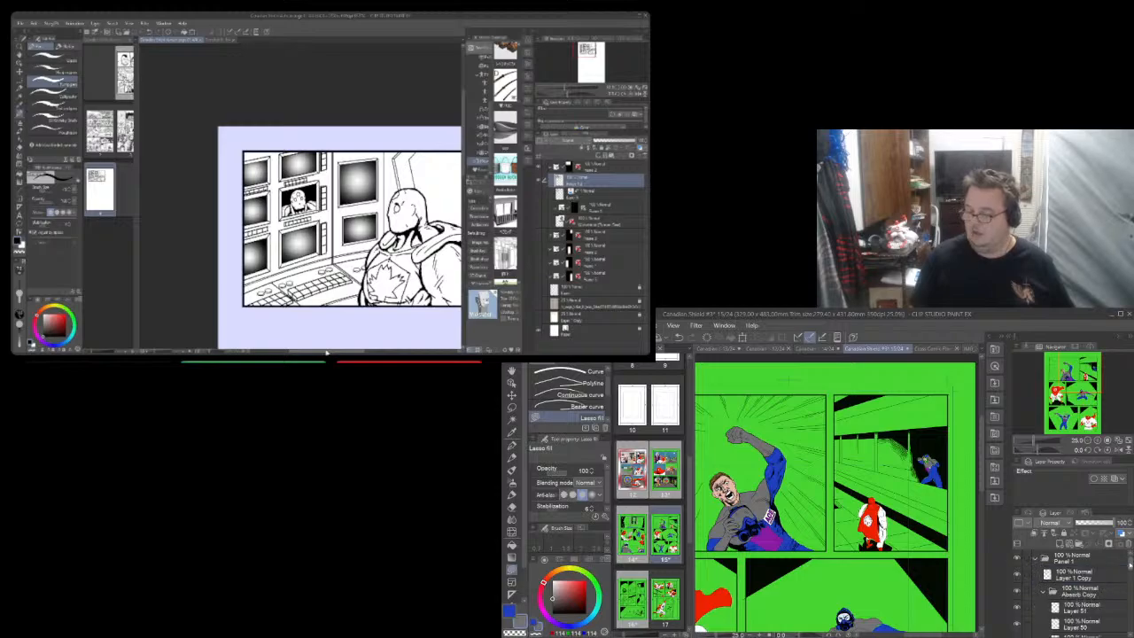
left_click_drag(1130, 564, 1130, 575)
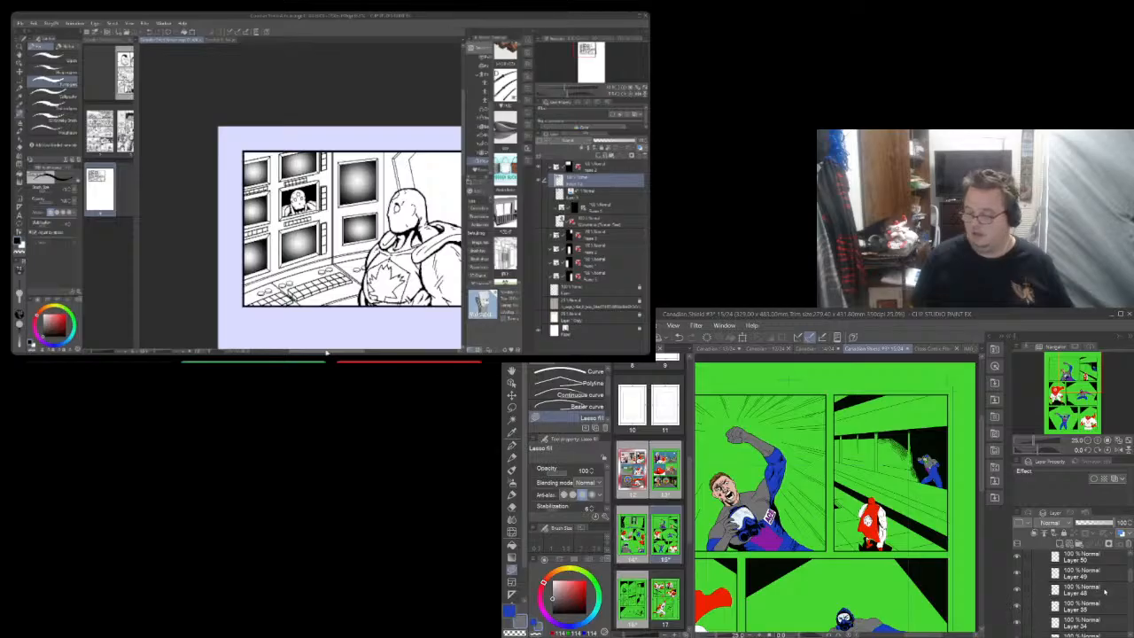
left_click(1083, 608)
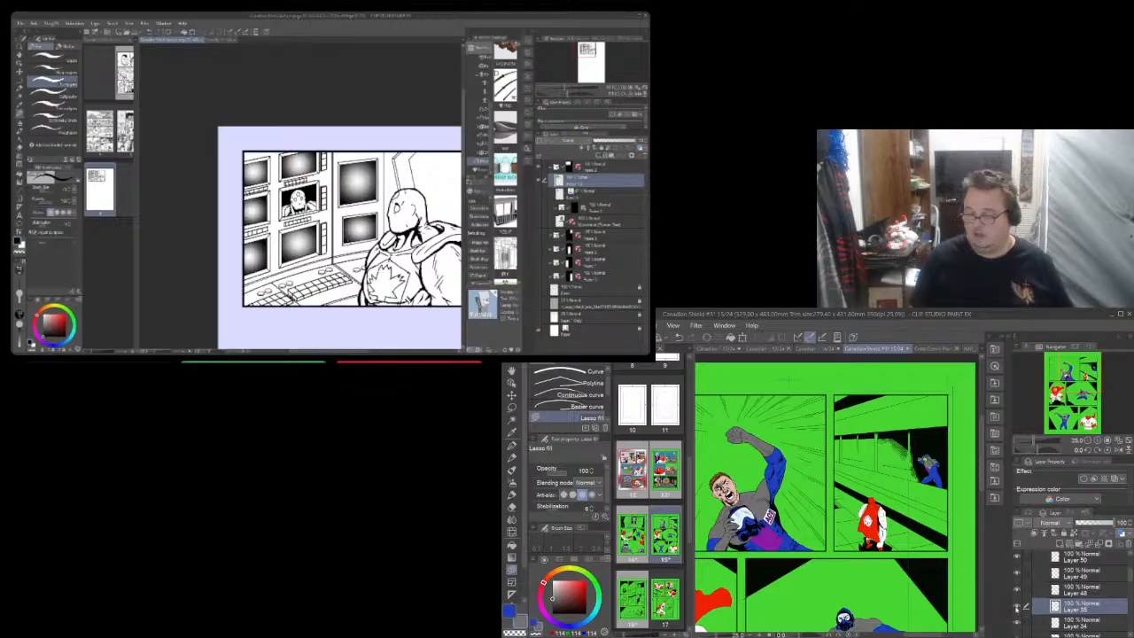
left_click(1017, 608)
left_click(1018, 608)
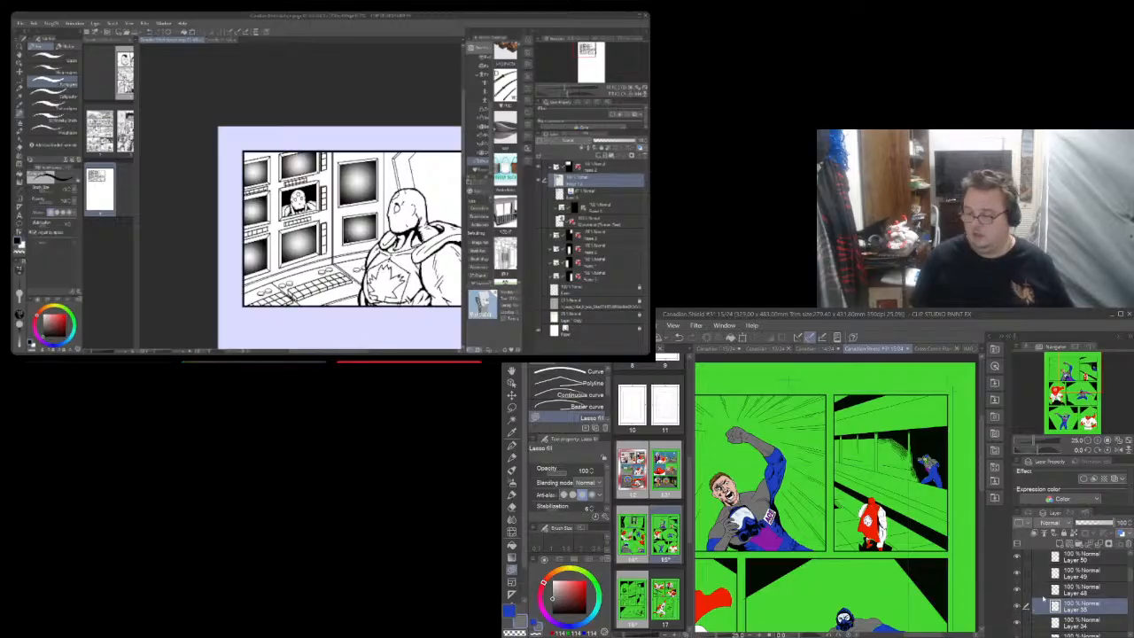
left_click(1113, 525)
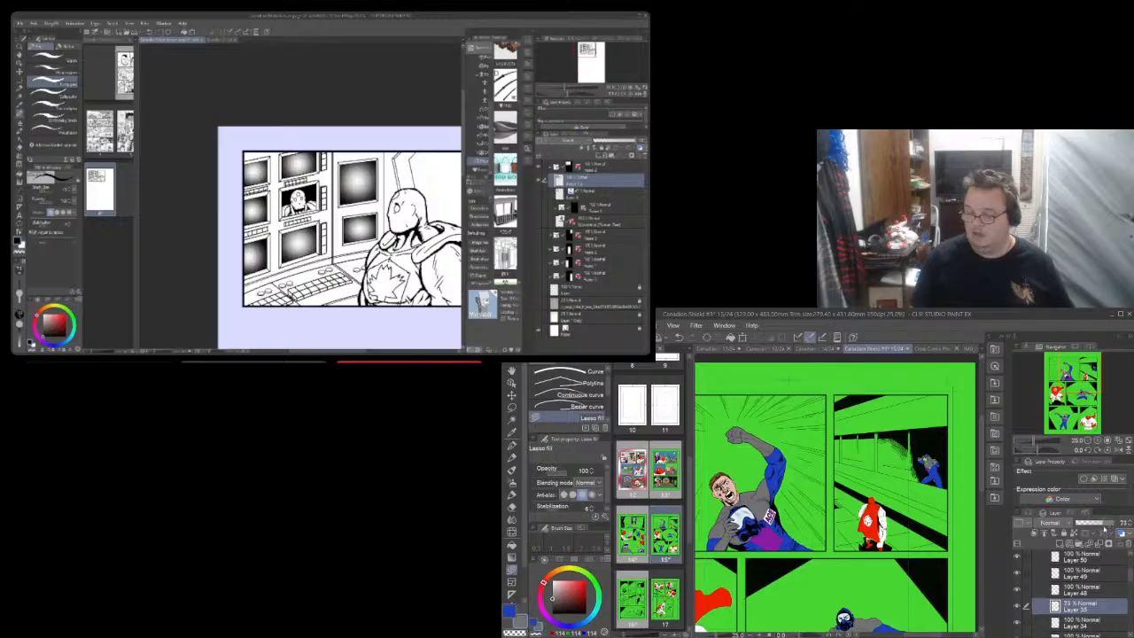
left_click(1100, 529)
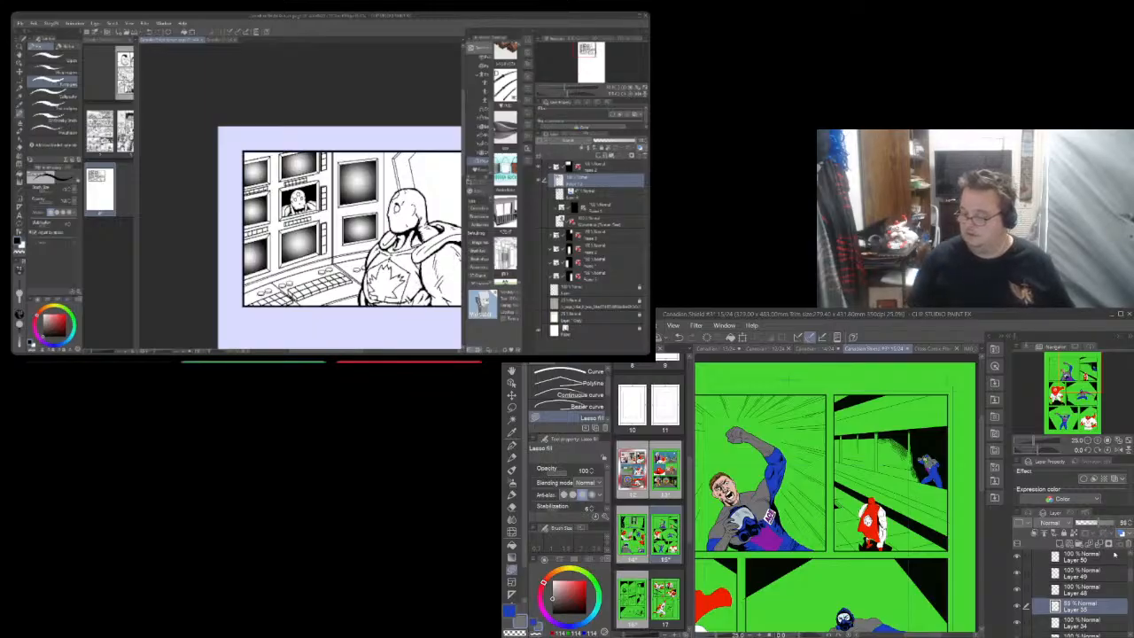
Collapse the Absorb Copy and Panel 1 folders and make Layer 6 in Panel 2's Canadian Shield folder active
scroll(1130, 574, "up", 2)
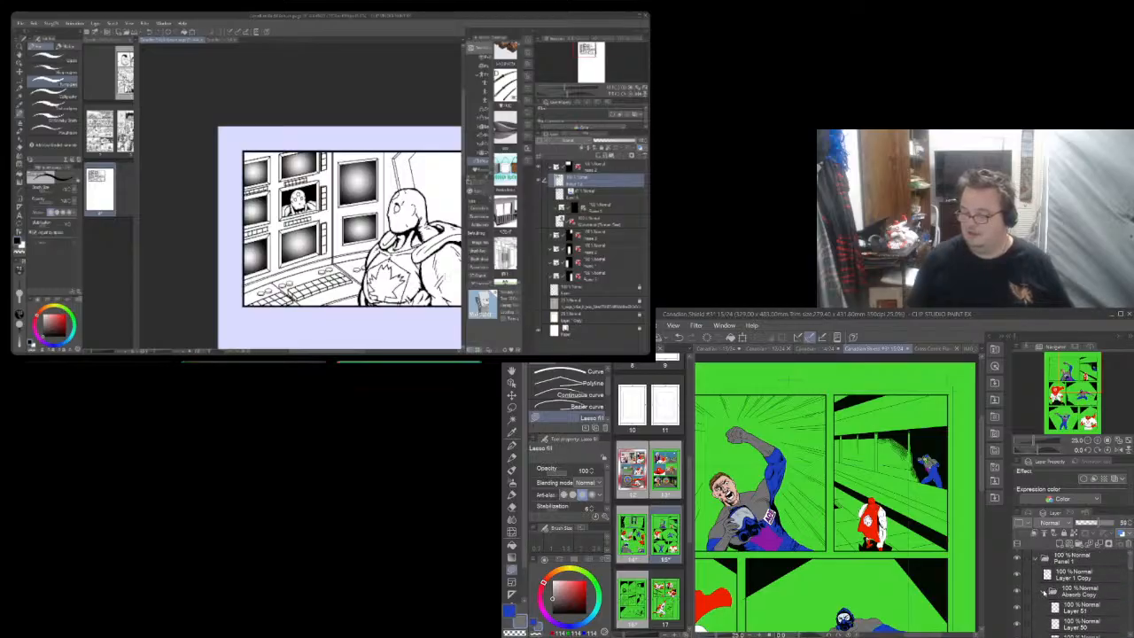
left_click(1045, 591)
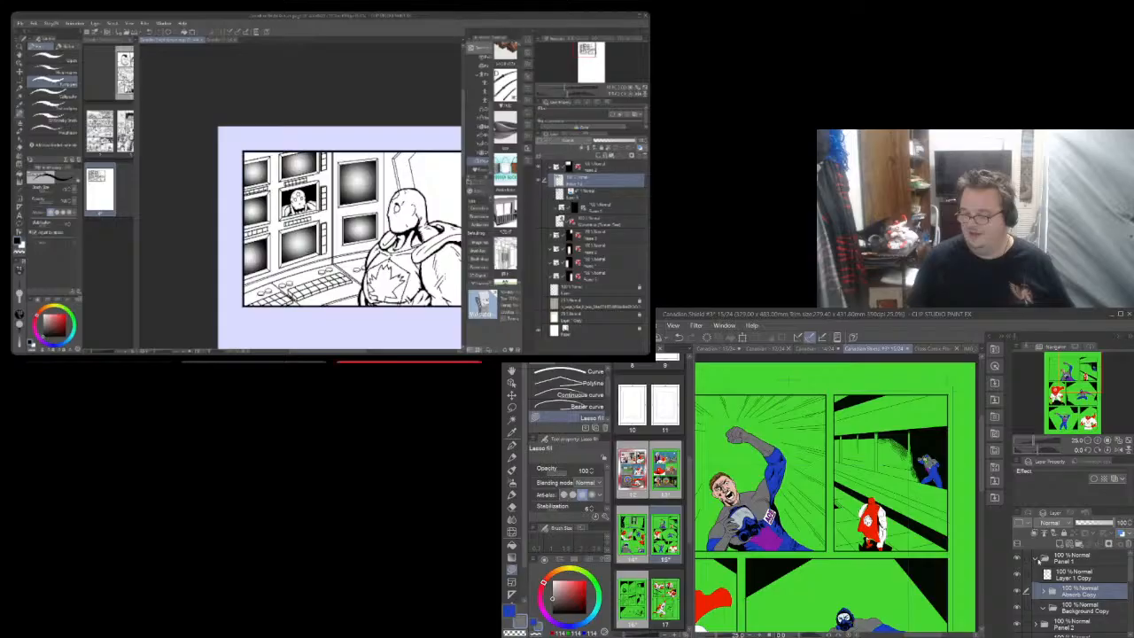
left_click(1038, 560)
left_click(1039, 575)
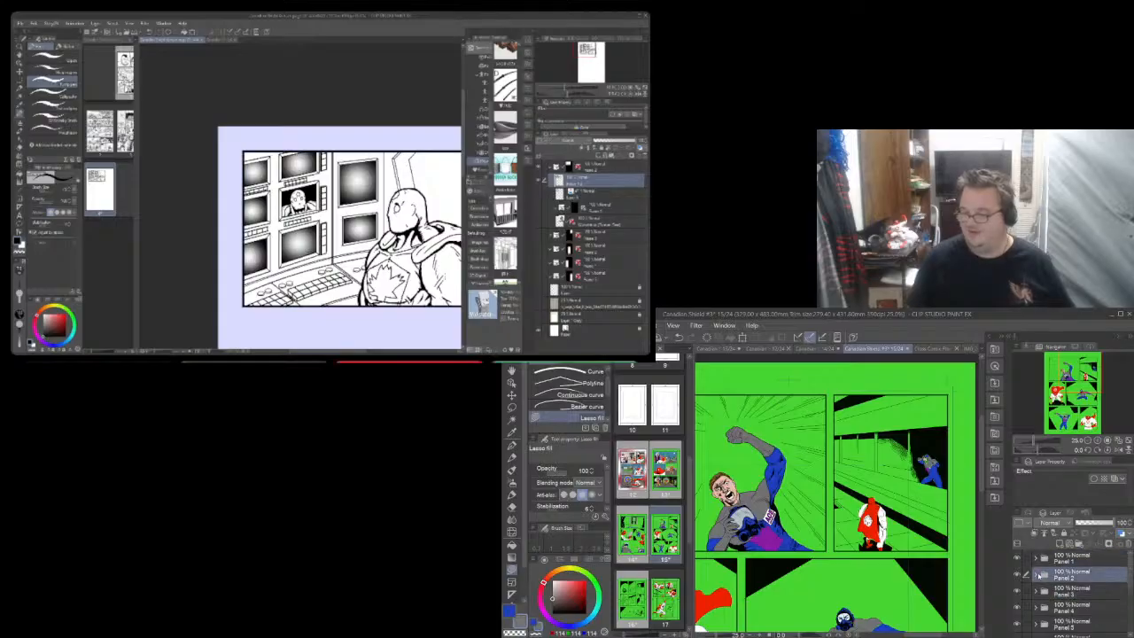
left_click(1039, 575)
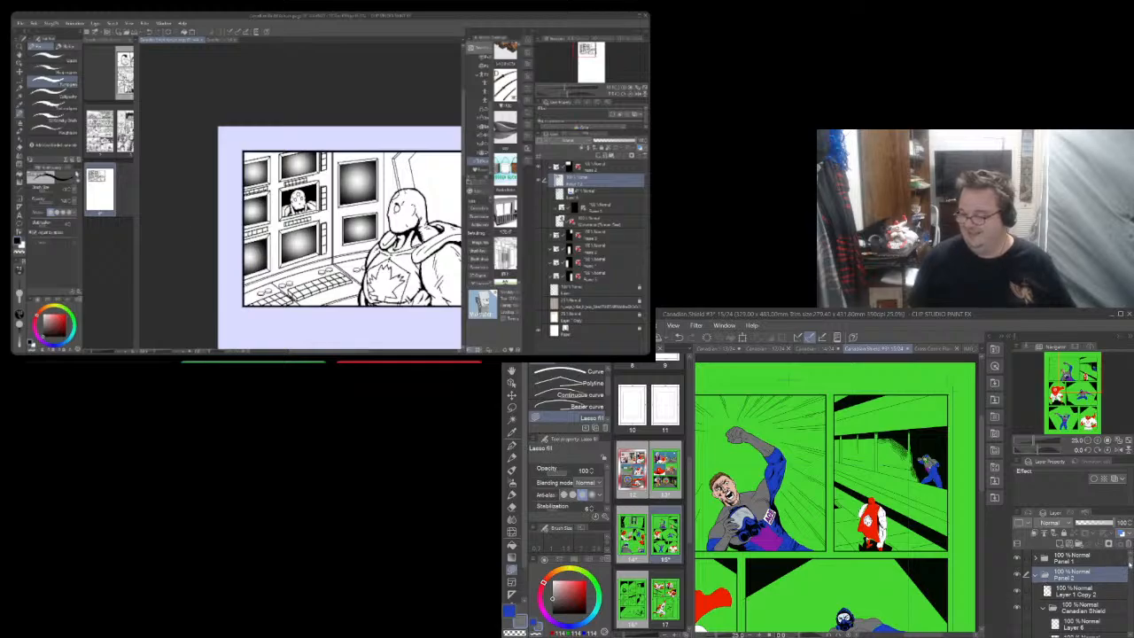
scroll(1130, 564, "down", 3)
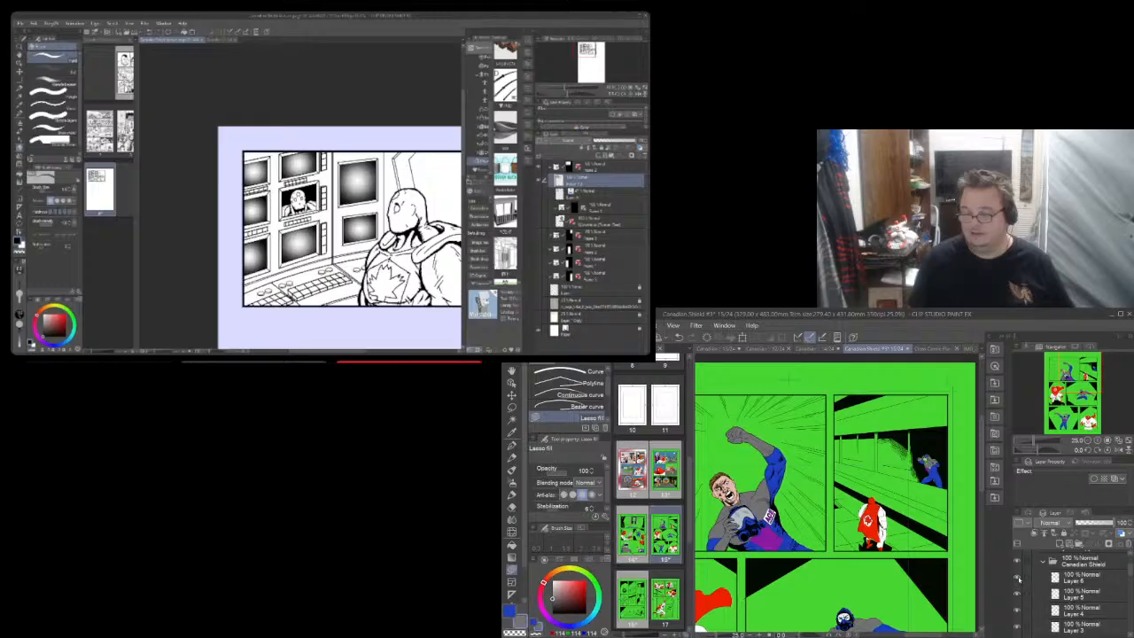
left_click(1031, 577)
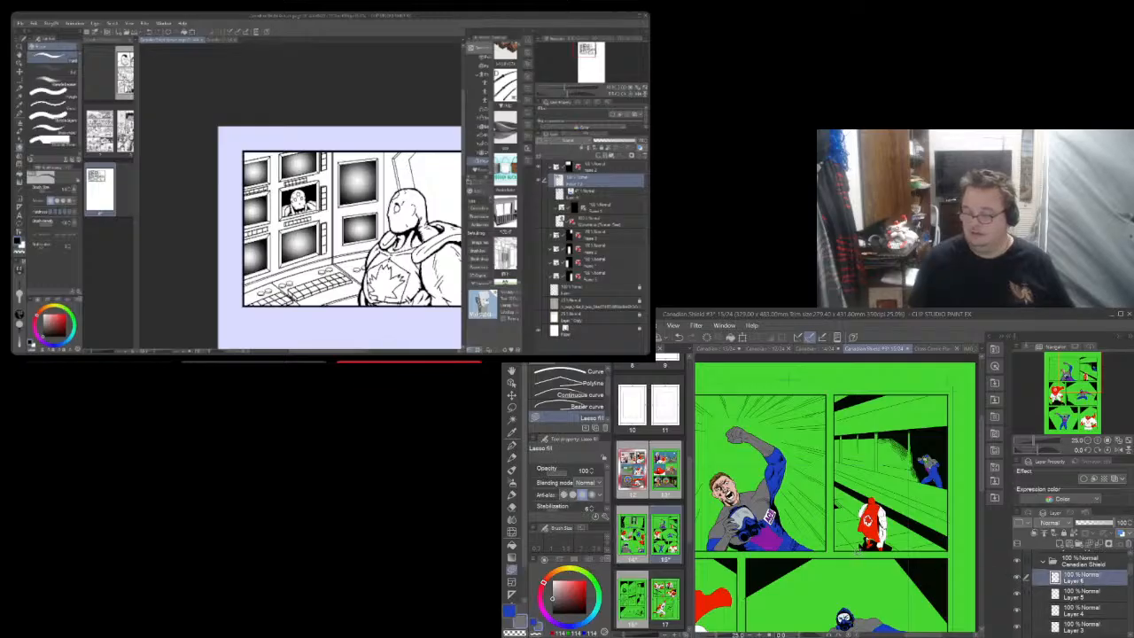
Erase the red spilling outside the maple leaf on the caped figure's back emblem in Panel 2, using a Hard eraser of about size 7.9
scroll(867, 522, "up", 2)
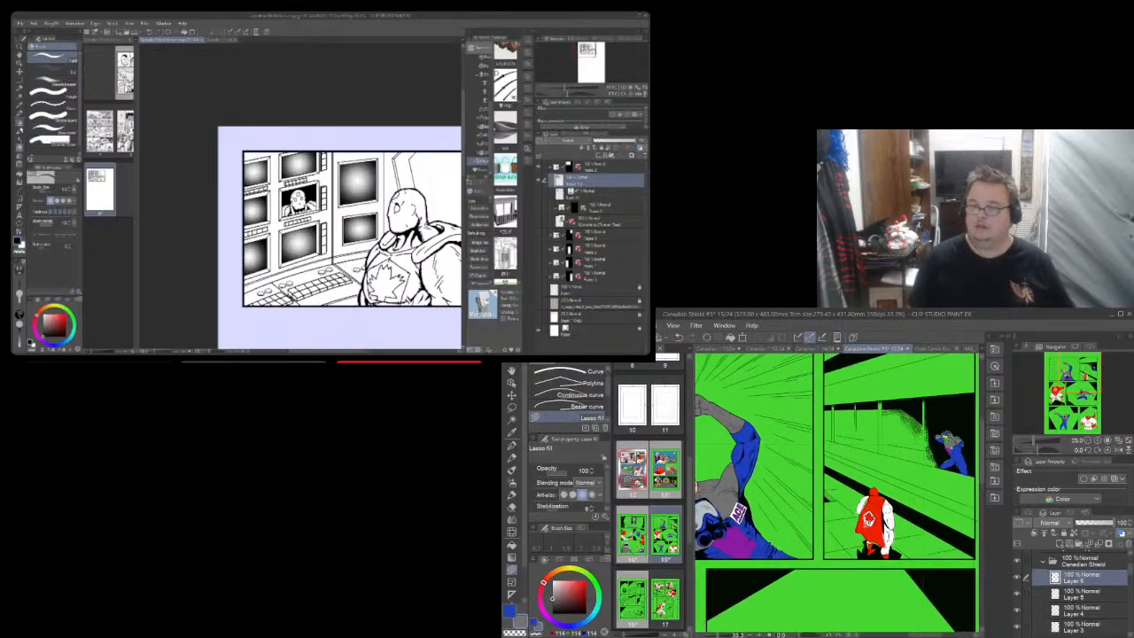
scroll(869, 522, "up", 2)
scroll(870, 516, "up", 5)
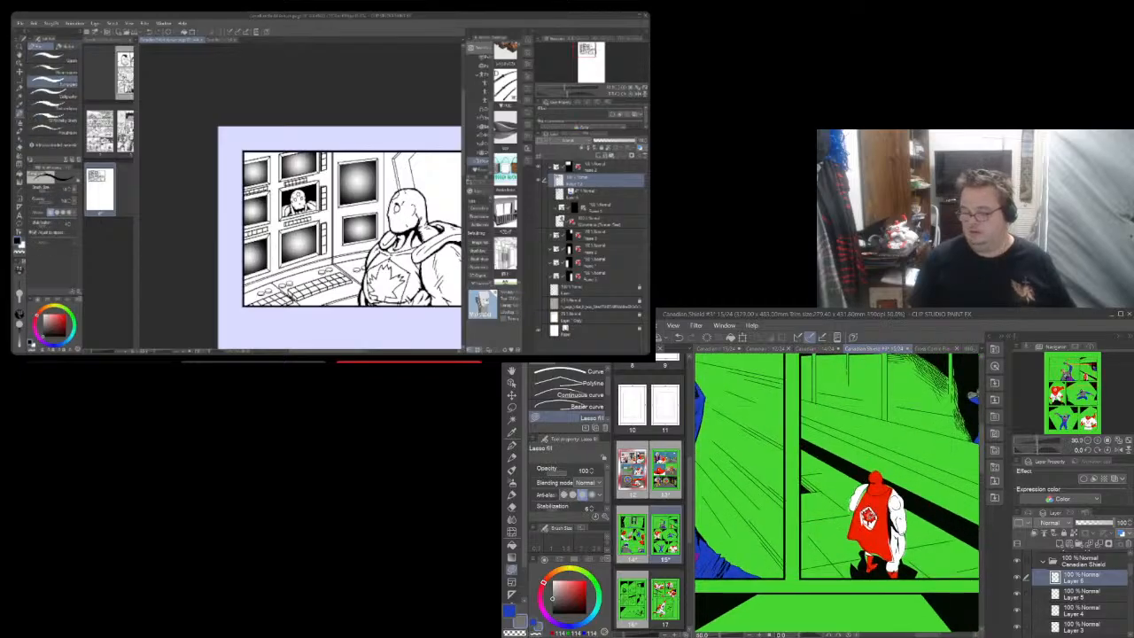
scroll(869, 514, "up", 5)
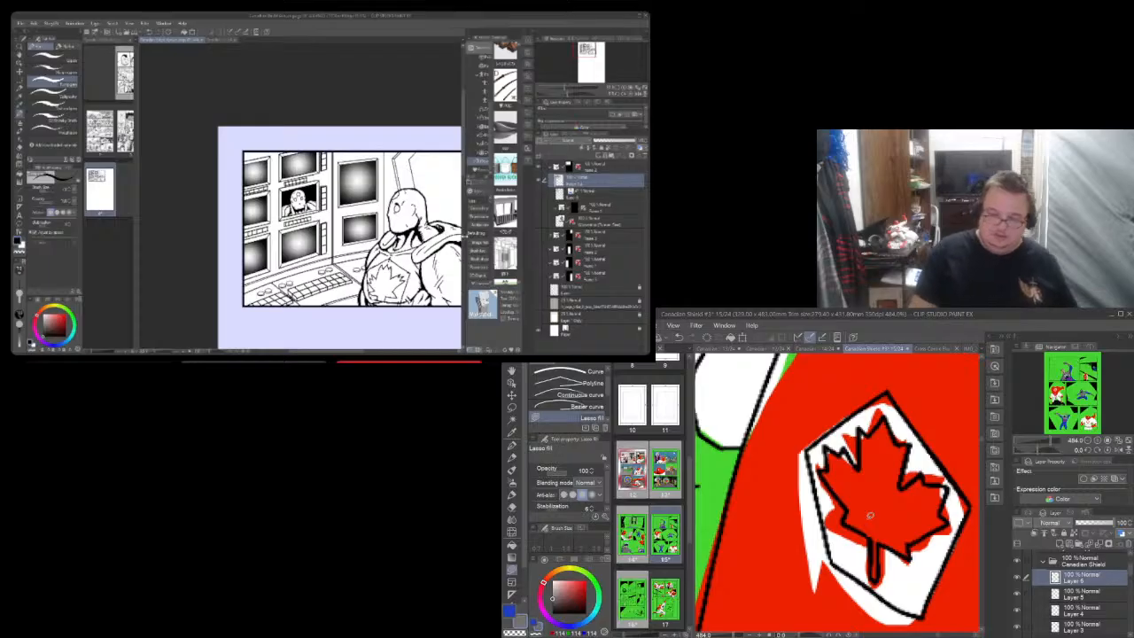
key("e")
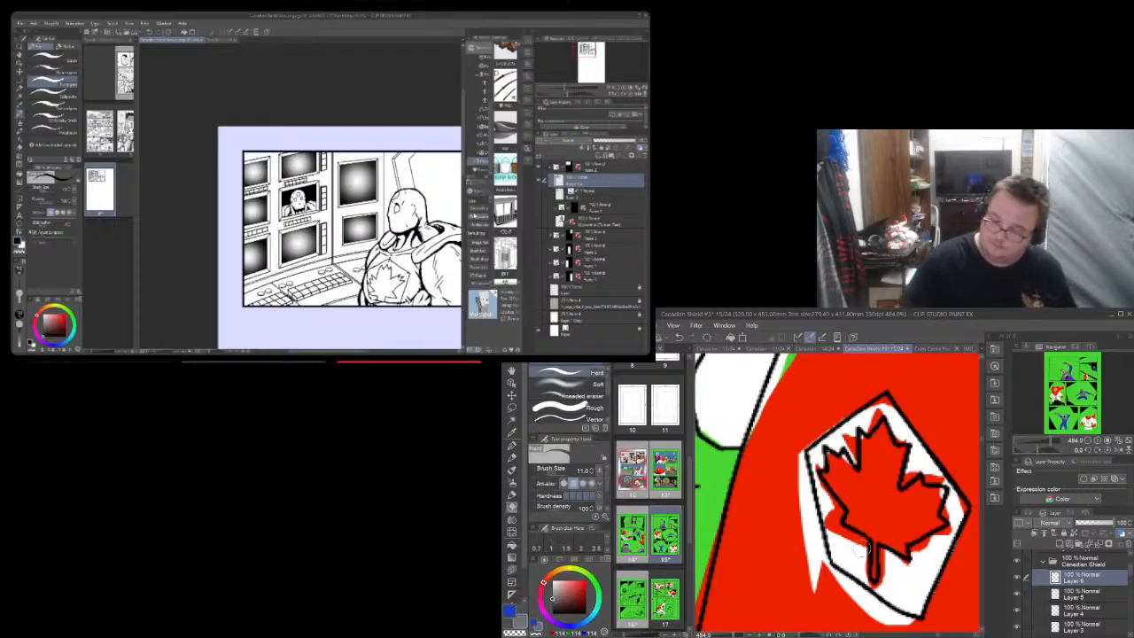
left_click(562, 471)
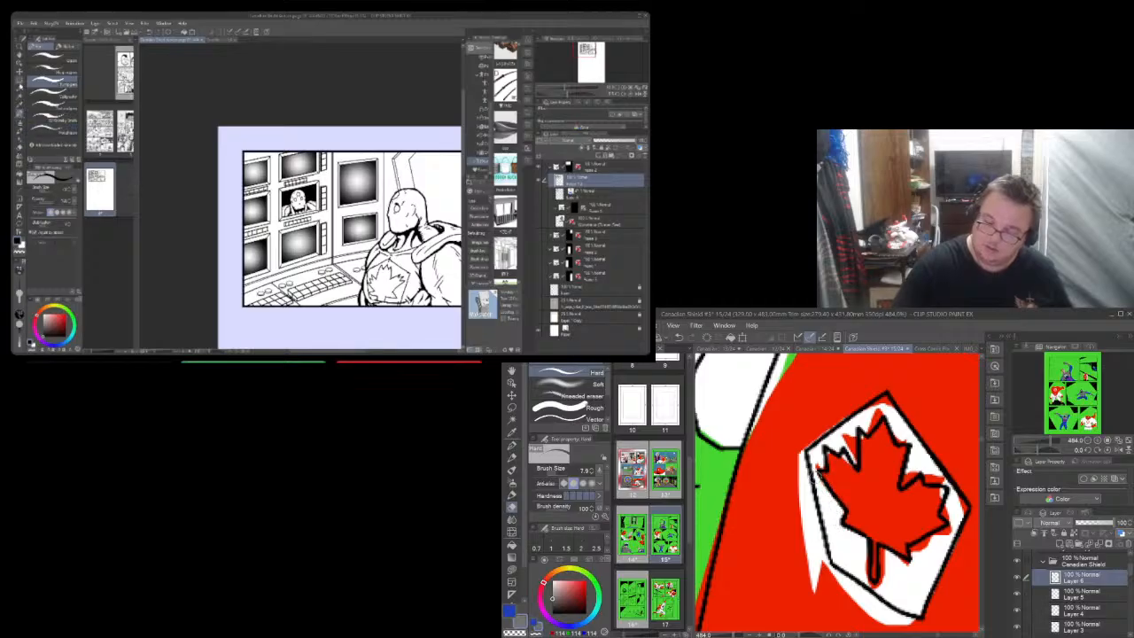
left_click(19, 82)
mouse_move(860, 445)
left_mouse_down()
mouse_move(854, 457)
mouse_move(844, 436)
mouse_move(853, 457)
mouse_move(855, 435)
mouse_move(880, 413)
left_mouse_up()
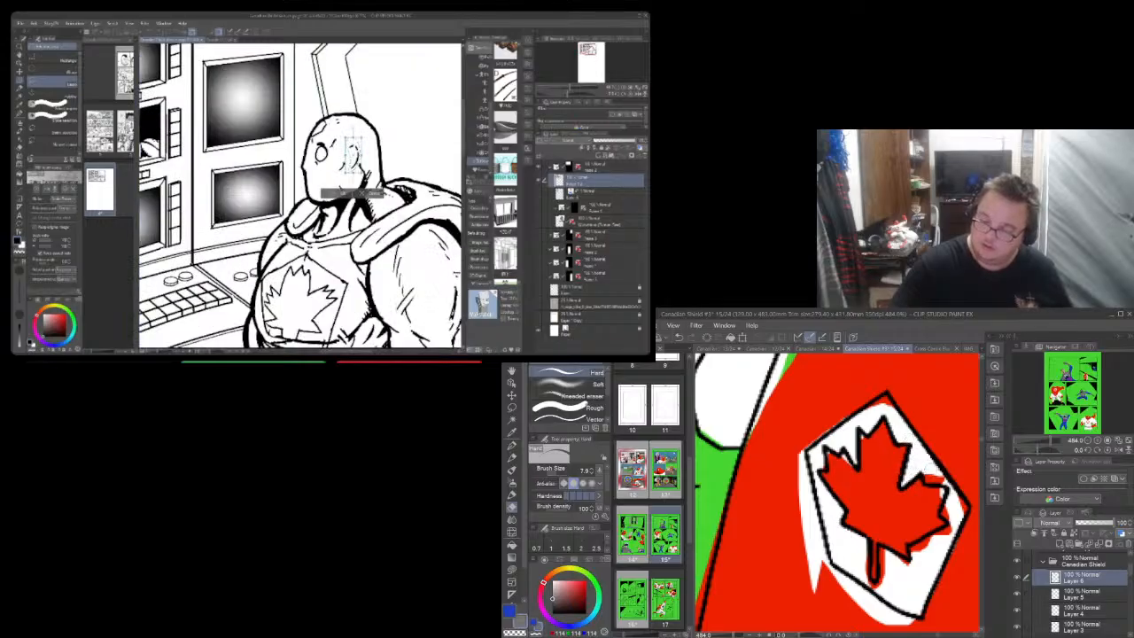
mouse_move(927, 468)
left_mouse_down()
mouse_move(947, 521)
mouse_move(940, 466)
mouse_move(965, 506)
mouse_move(891, 563)
mouse_move(907, 567)
mouse_move(870, 559)
mouse_move(880, 554)
mouse_move(880, 575)
mouse_move(883, 556)
mouse_move(873, 587)
left_mouse_up()
left_click(616, 89)
left_click(617, 89)
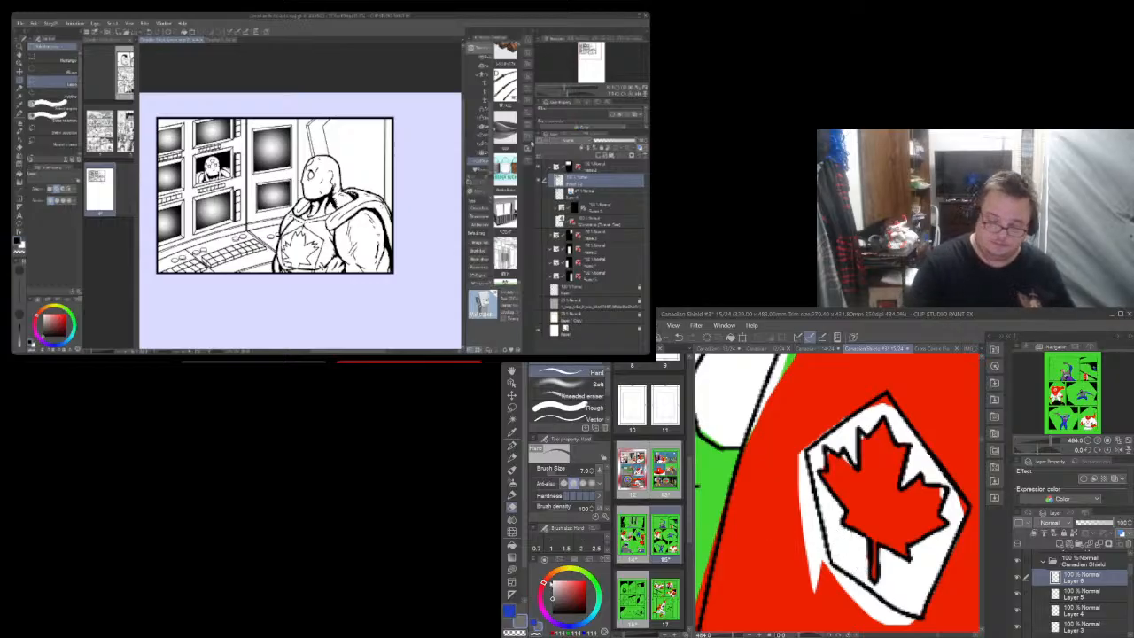
Sample the maple leaf's red on Layer 6 and choose the Lasso fill tool
left_click(512, 432)
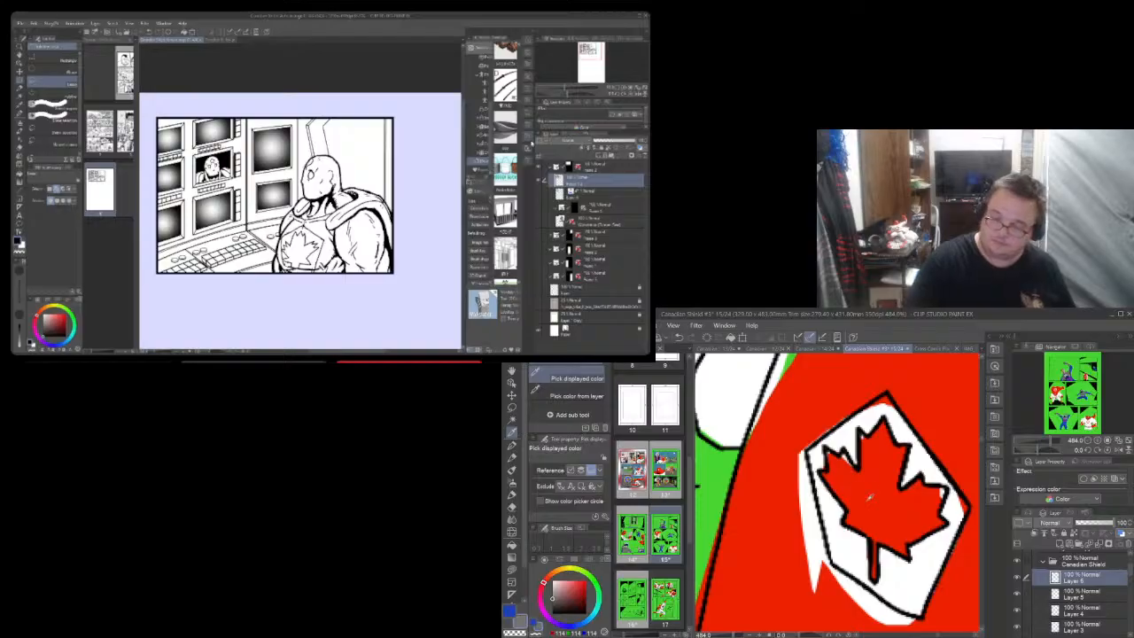
left_click(869, 498)
left_click(512, 569)
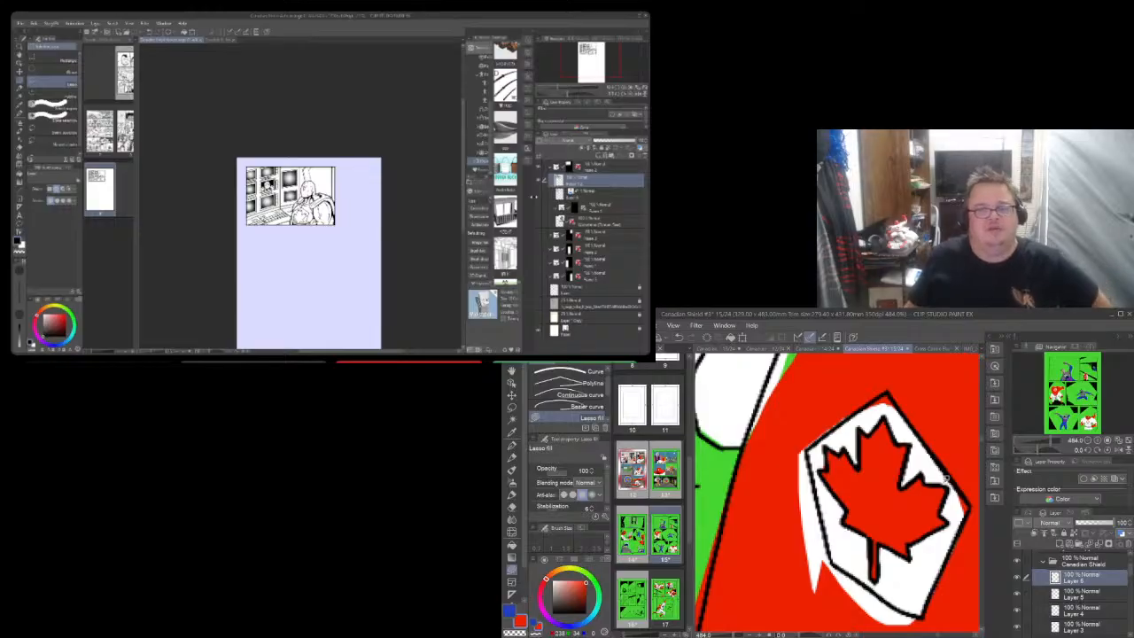
On the monitor-room comic page, collapse the first panel folder and show the second and third panel folders
left_click(551, 166)
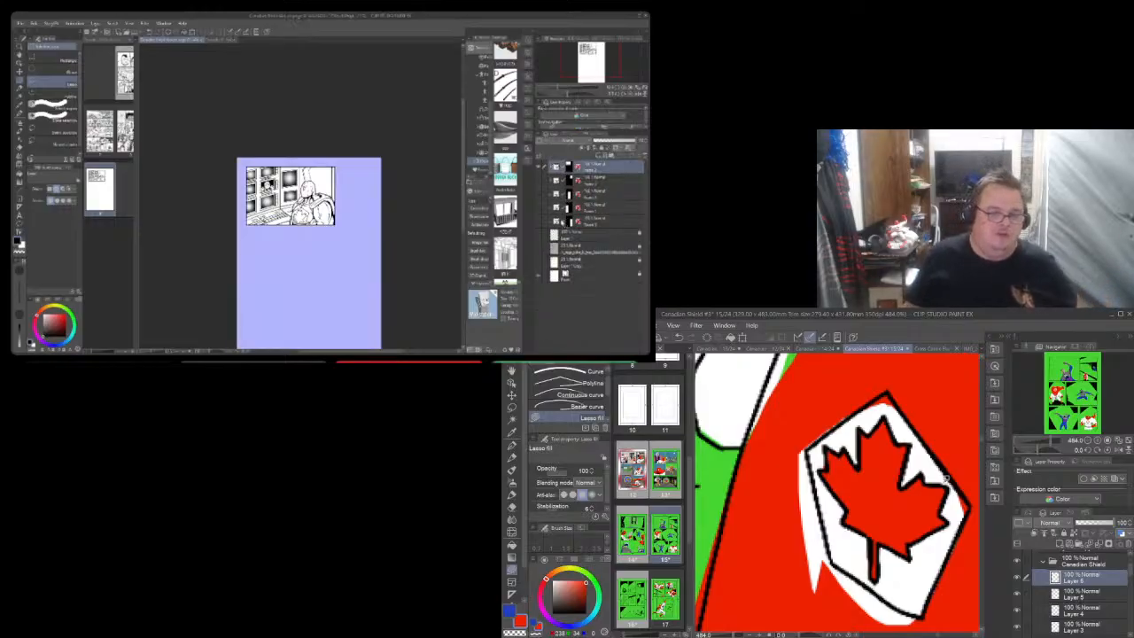
left_click(539, 181)
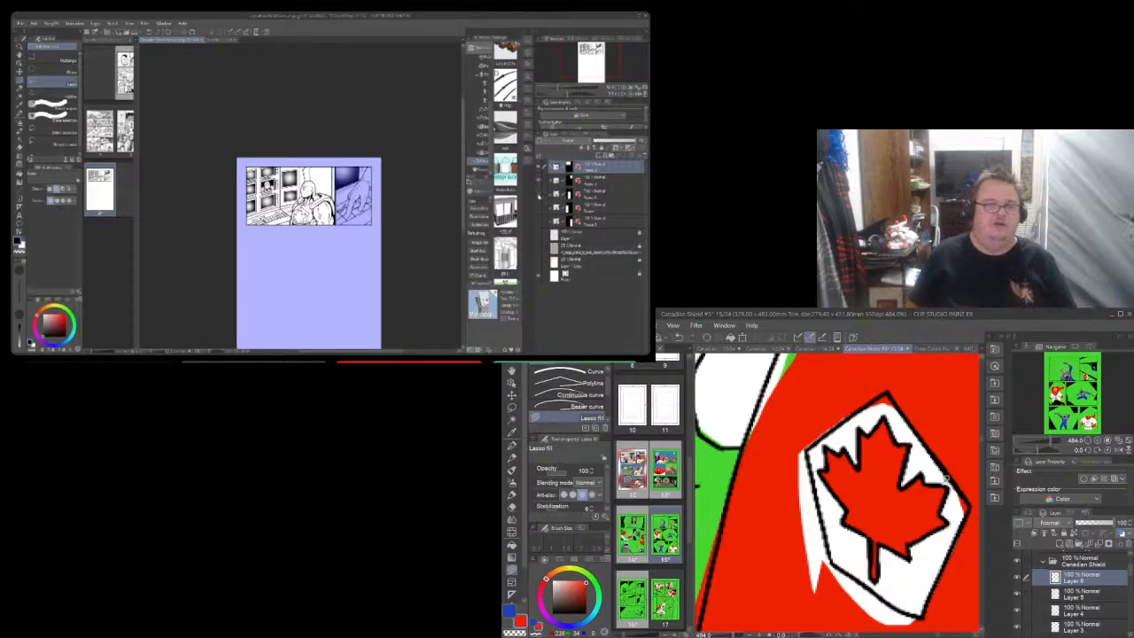
left_click(538, 195)
left_click(538, 195)
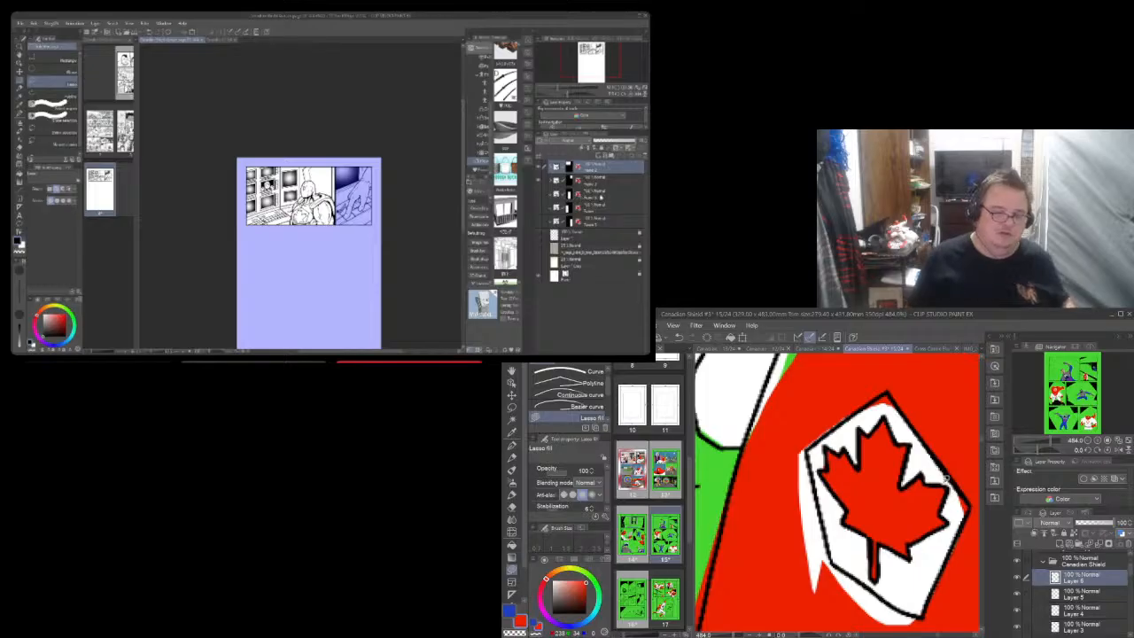
Select the fourth panel folder and make it and the fifth panel folder visible
left_click_drag(599, 201, 561, 205)
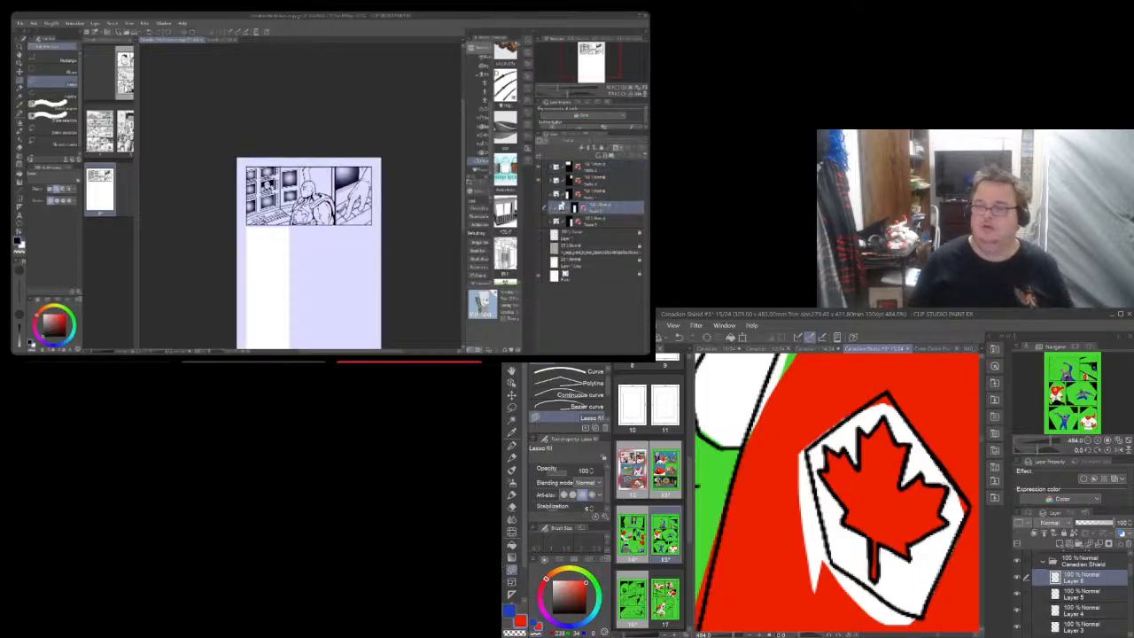
left_click(540, 203)
left_click(539, 209)
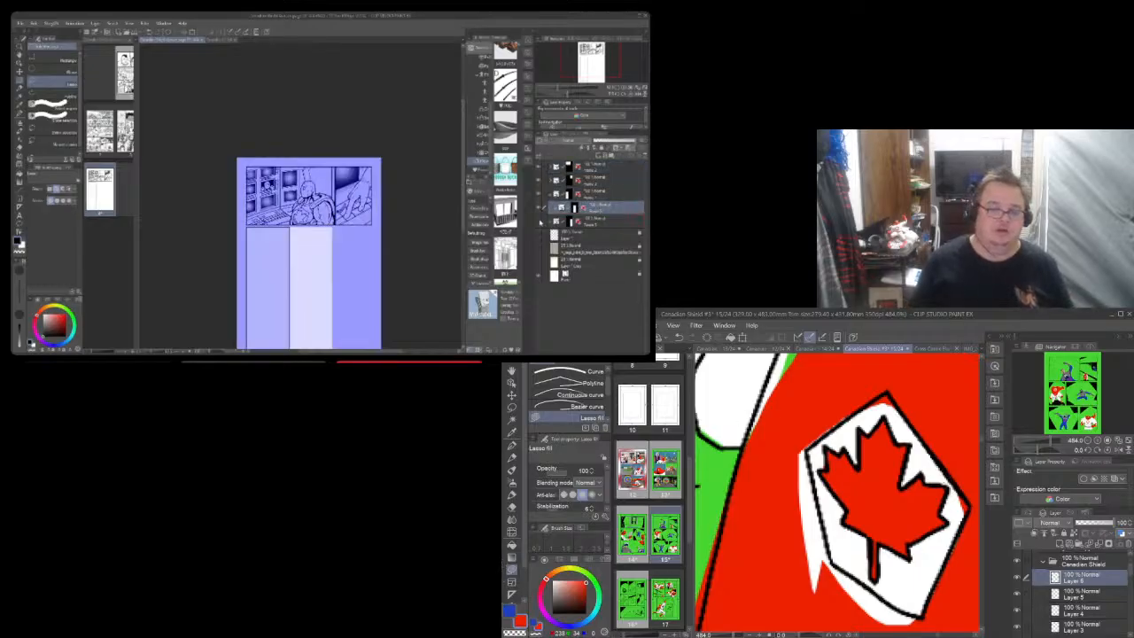
left_click(540, 222)
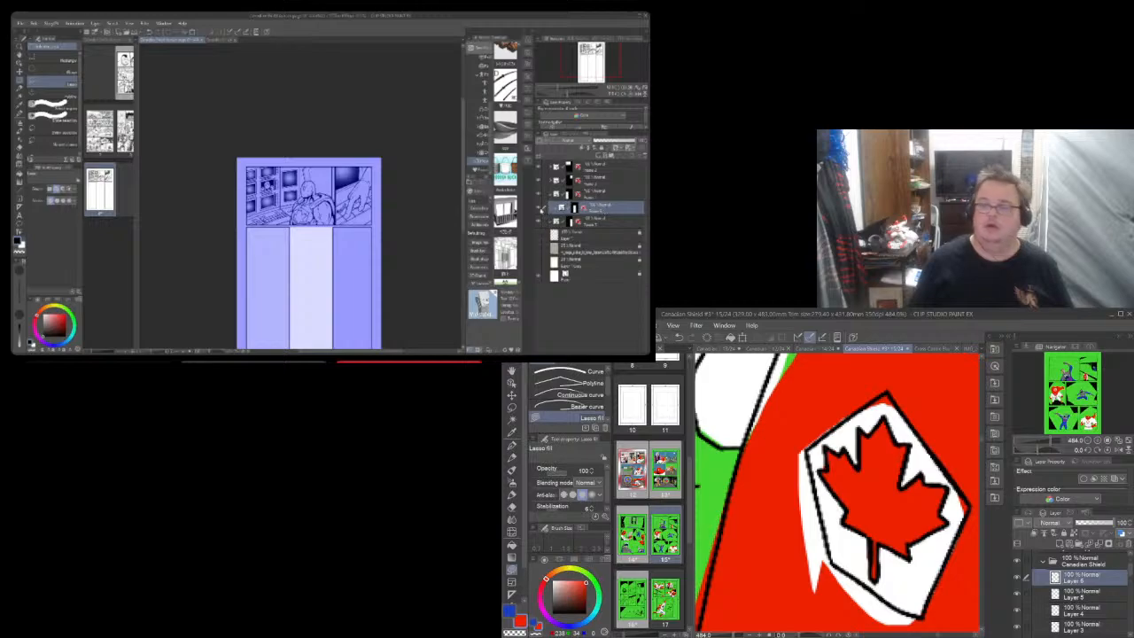
left_click(540, 208)
left_click(539, 208)
left_click(540, 210)
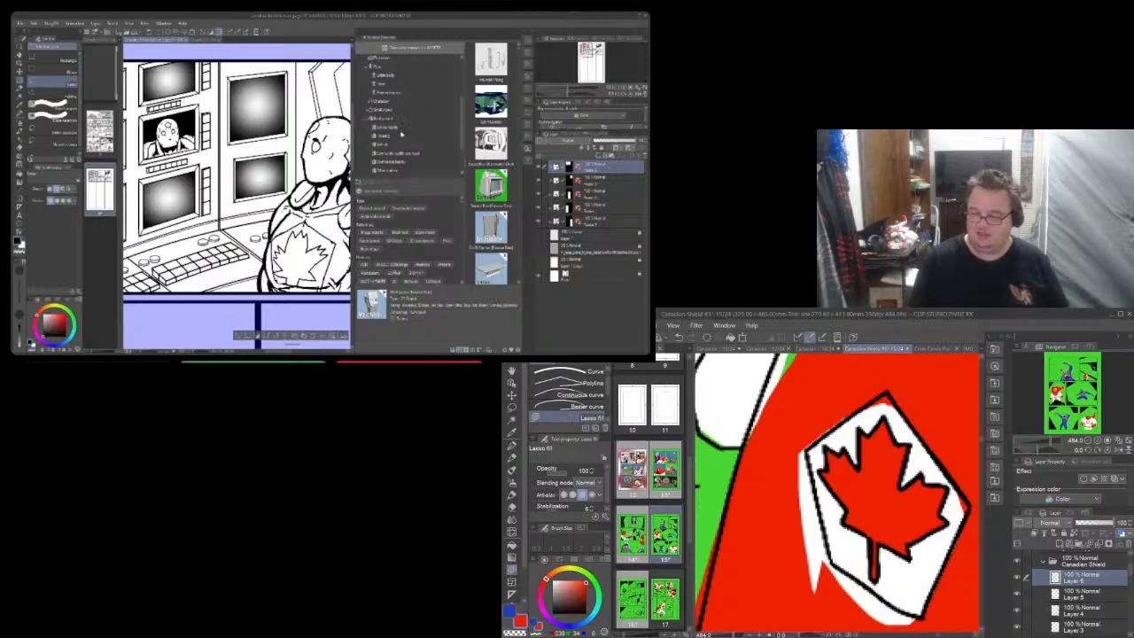
On the Canadian Shield page, toggle Layer 5 off and on to identify the white badge fill, and select that layer
scroll(748, 585, "down", 4)
scroll(748, 585, "down", 3)
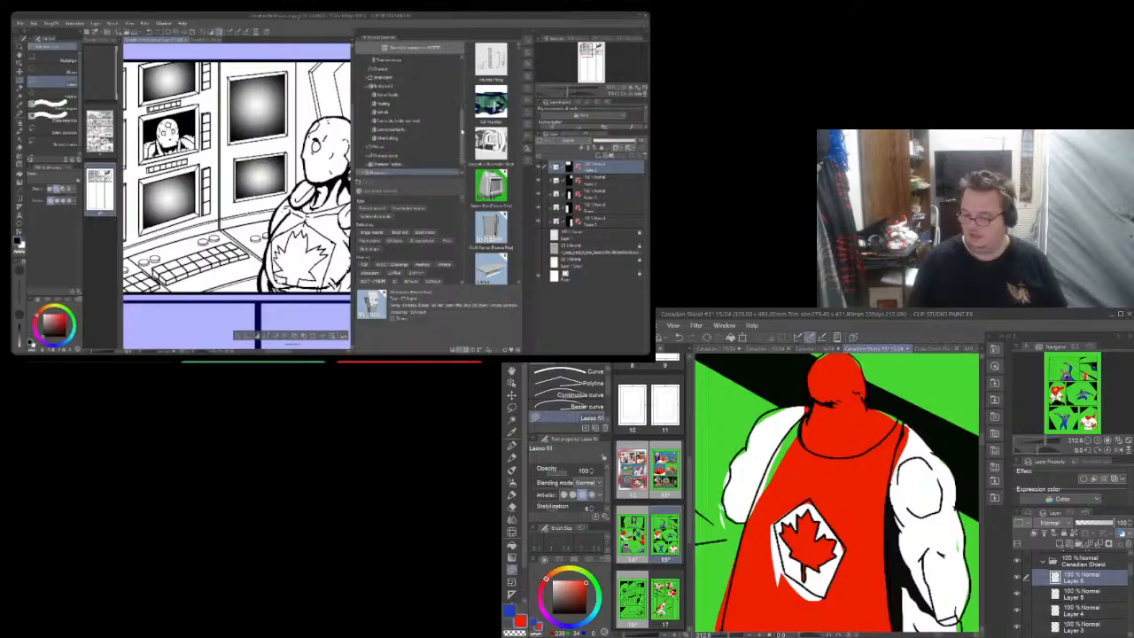
left_click(1017, 594)
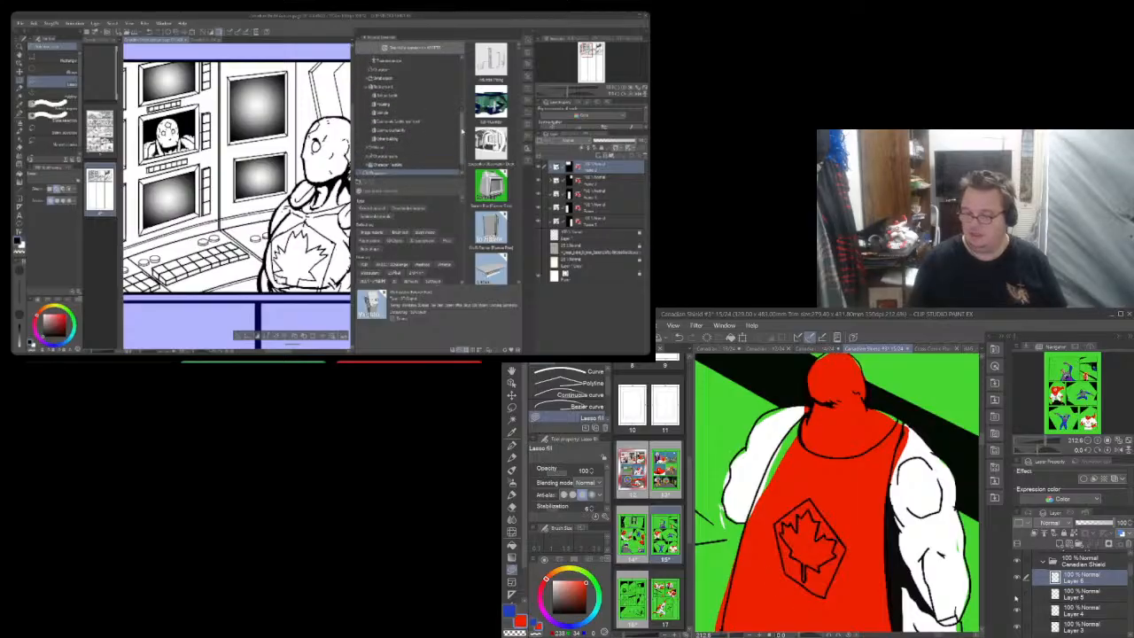
left_click(1017, 594)
left_click(1077, 592)
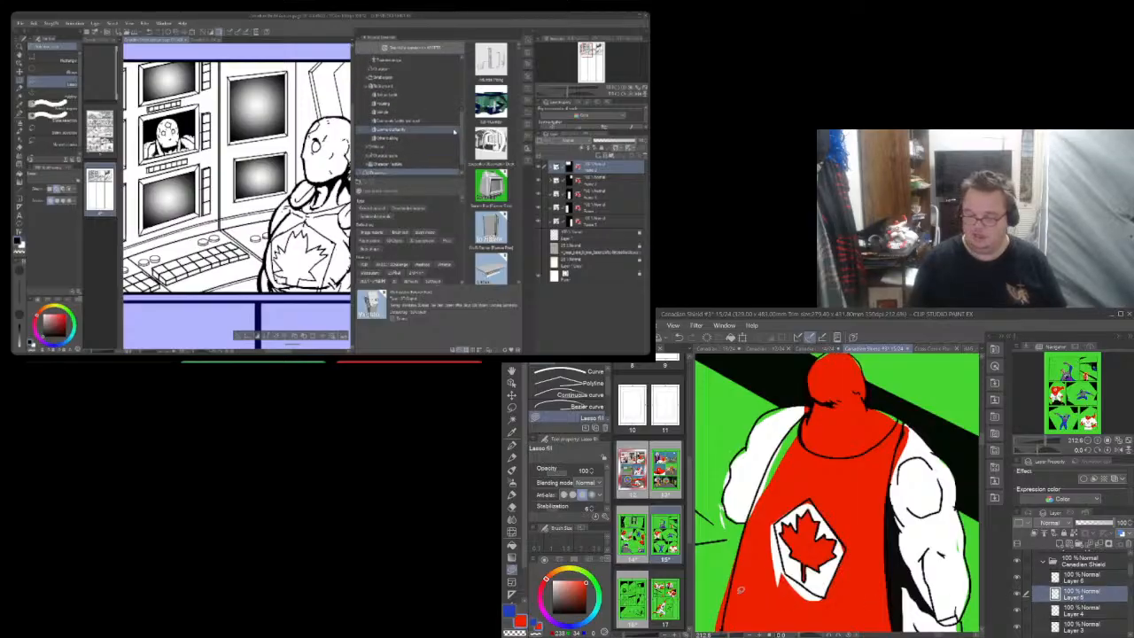
scroll(780, 596, "up", 2)
scroll(782, 590, "up", 2)
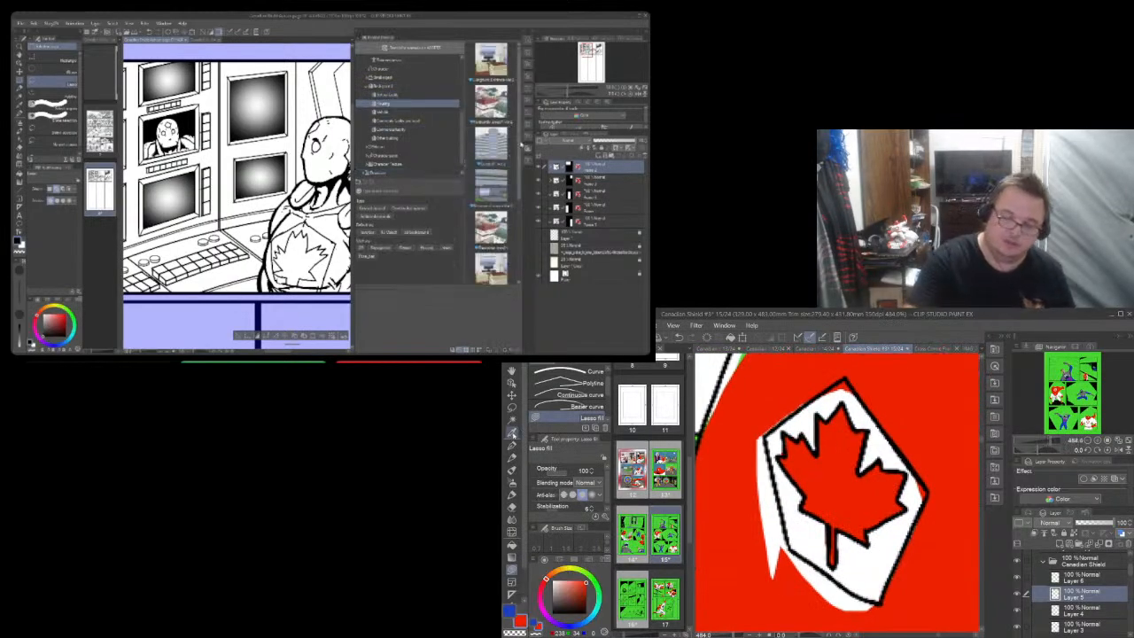
Sample the badge's white and erase the white overflow outside its lower-left edge with the Hard eraser
key("i")
left_click_drag(520, 135, 520, 177)
key("e")
Look through the background subcategories of the material library beside the monitor-room page
left_click(395, 113)
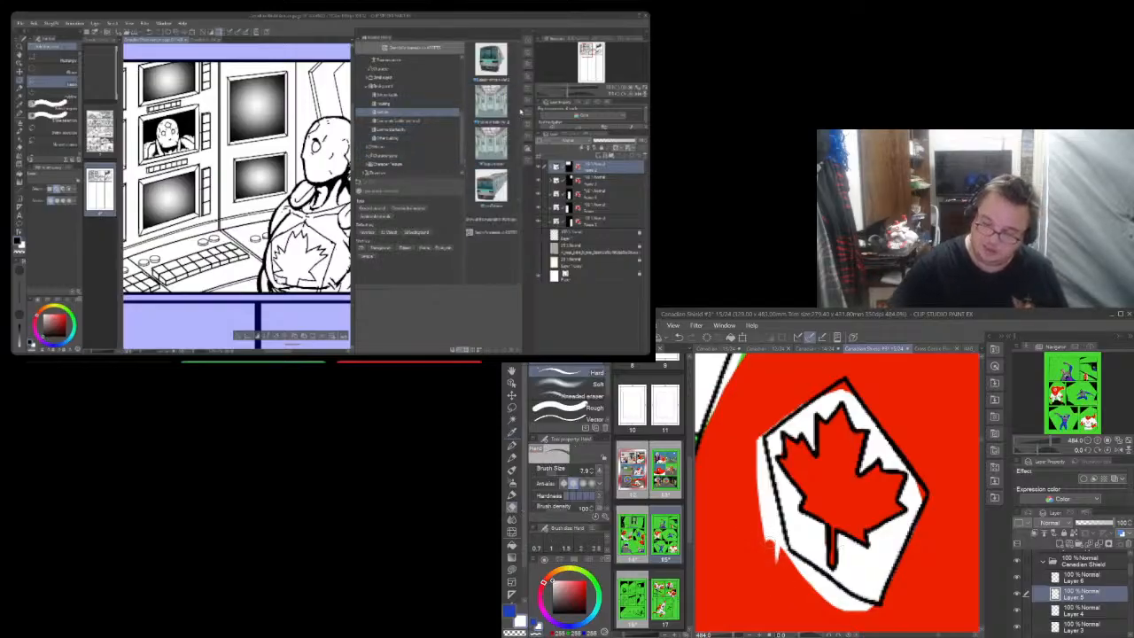
left_click(429, 121)
left_click(429, 130)
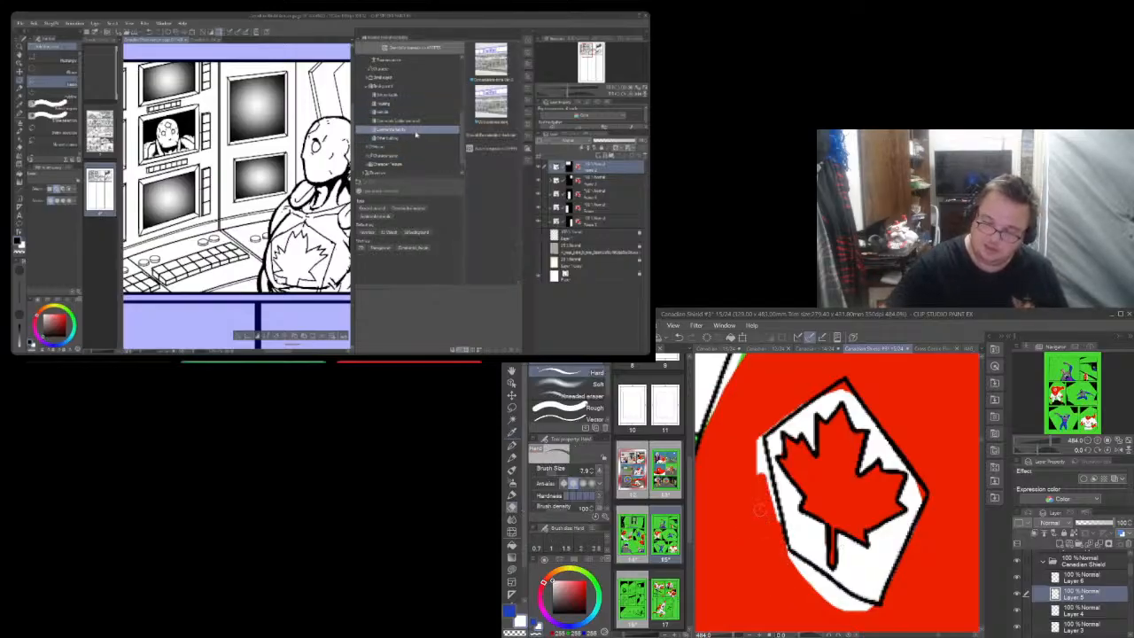
left_click(396, 139)
left_click(381, 104)
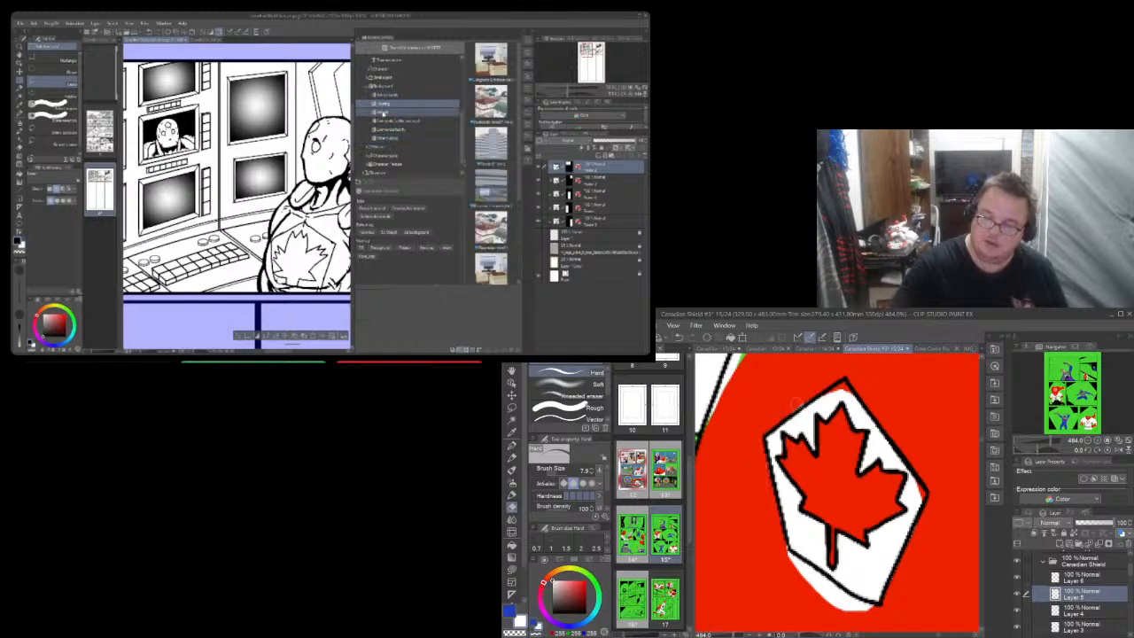
left_click(382, 112)
Erase the white overflow below the badge's bottom edge on Layer 5
left_click_drag(786, 553, 871, 612)
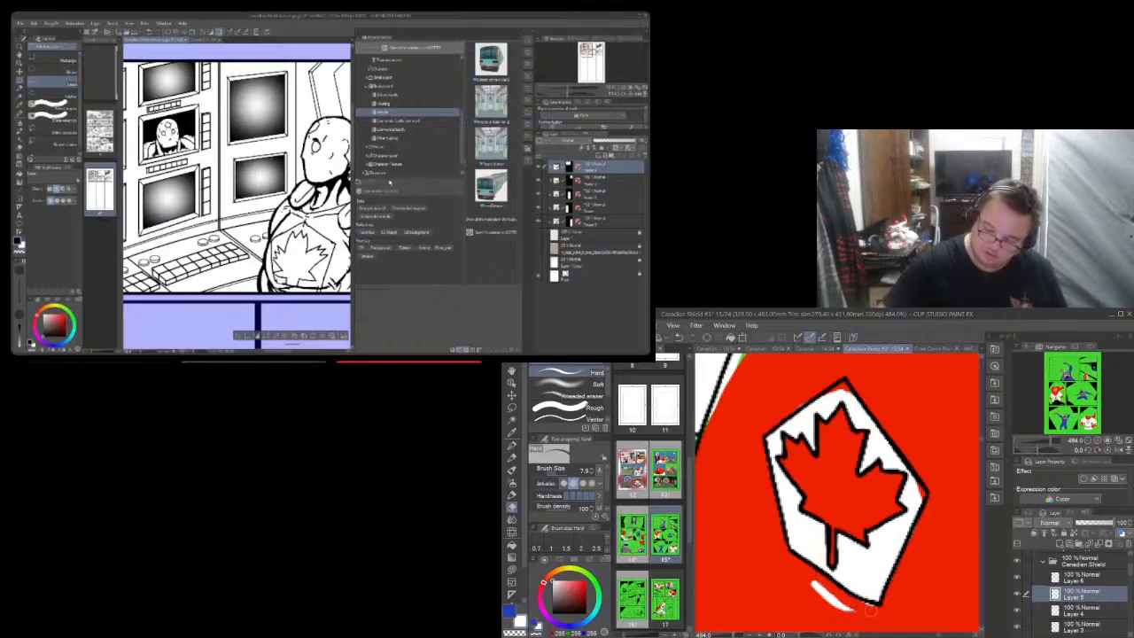
key("ctrl+z")
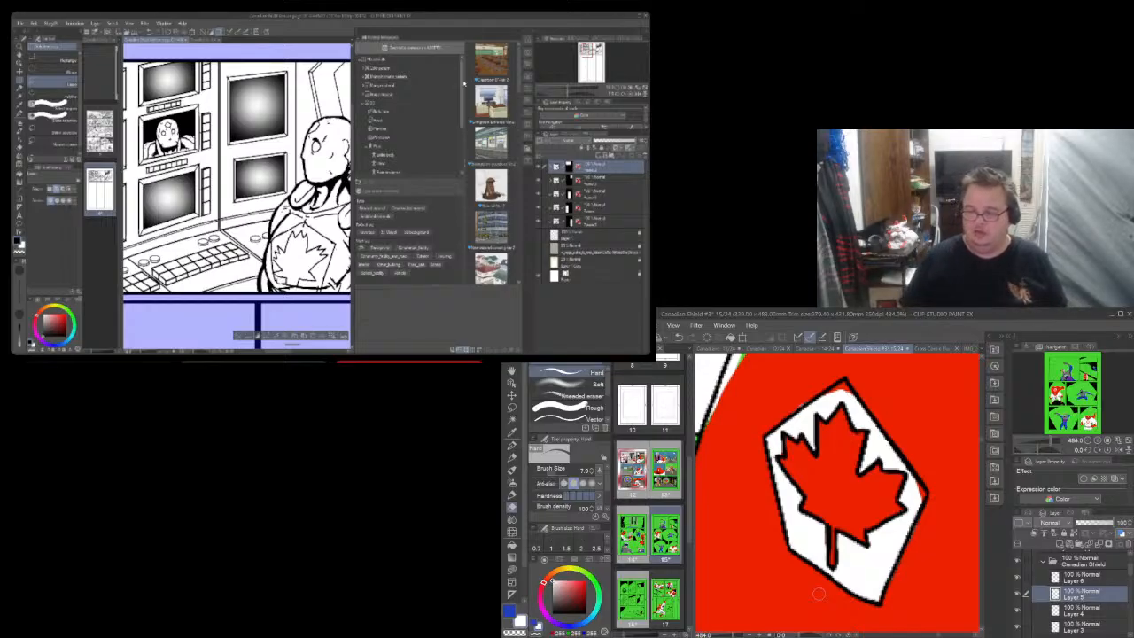
Fill the red gap inside the badge's right corner with white using Lasso fill
scroll(819, 593, "up", 2)
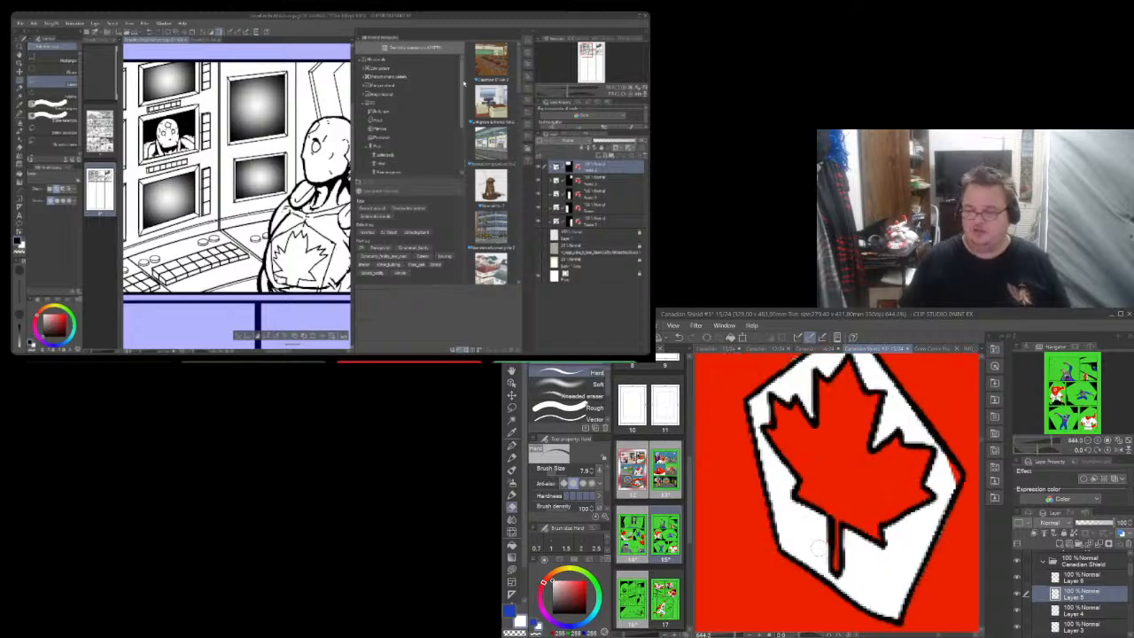
key("u")
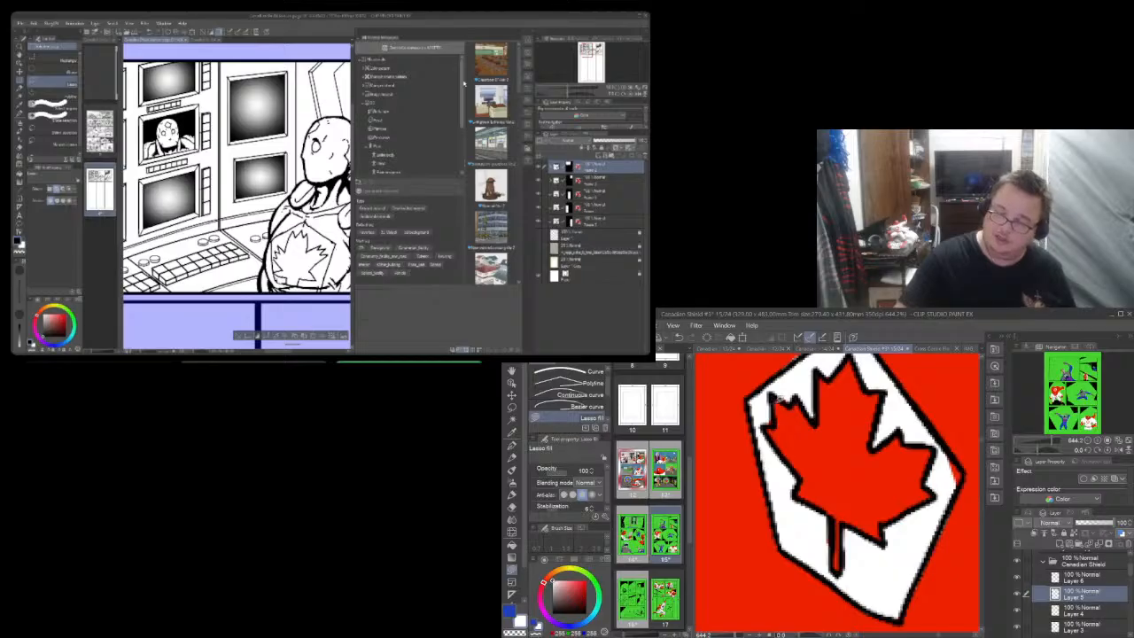
mouse_move(957, 487)
left_mouse_down()
mouse_move(964, 466)
mouse_move(944, 442)
left_mouse_up()
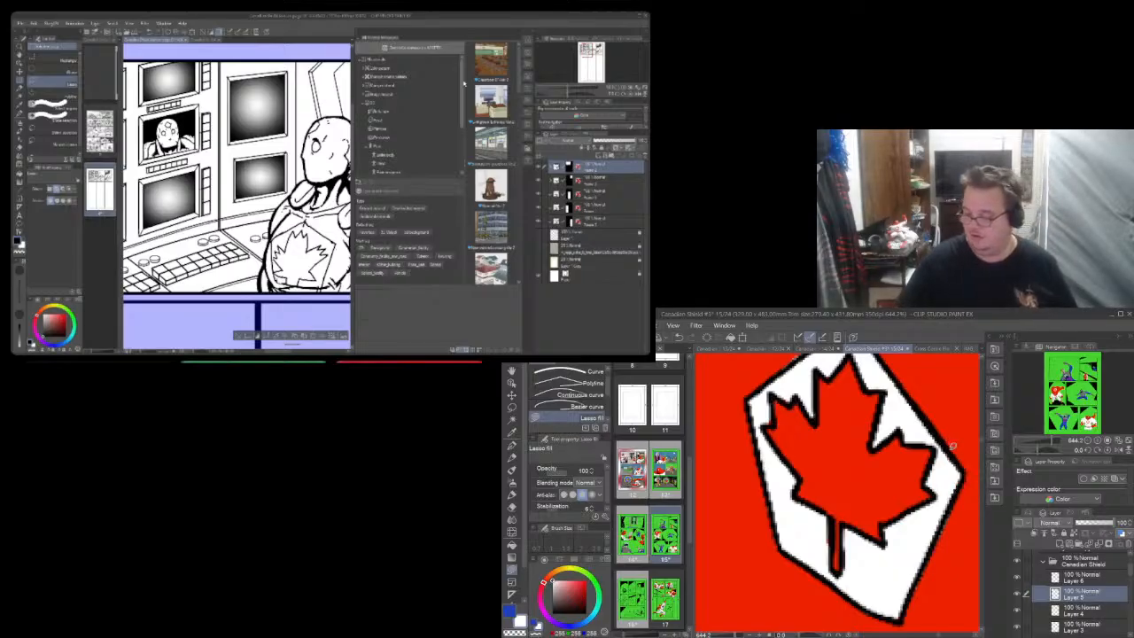
Fill the red gap inside the badge's top corner with white on Layer 5 using Lasso fill
left_click(1076, 581)
left_click(511, 507)
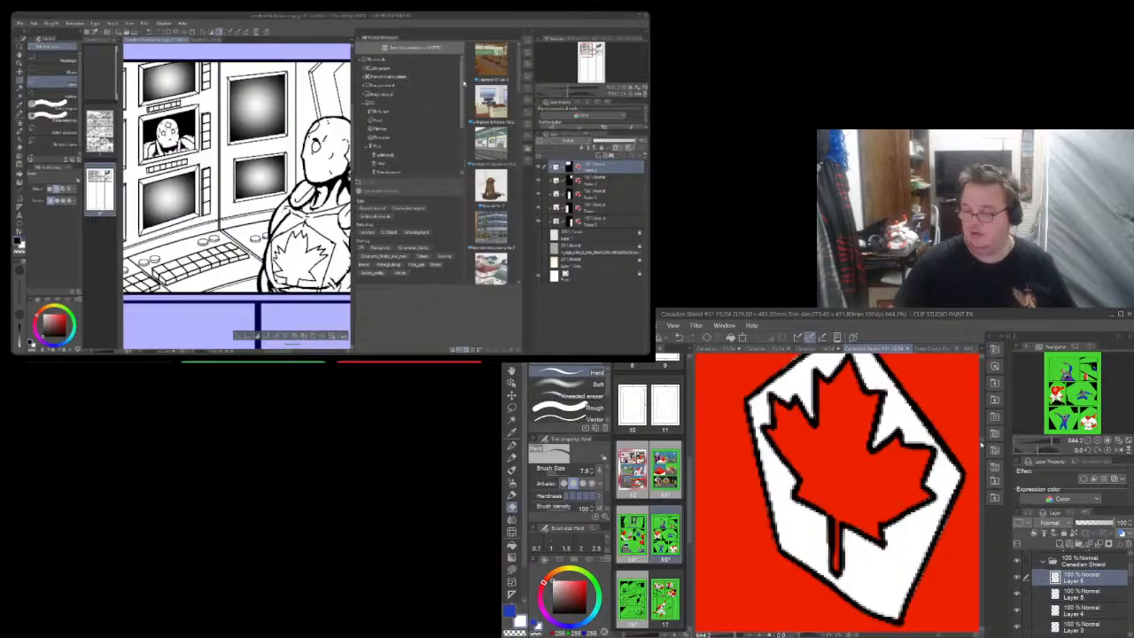
scroll(981, 444, "up", 2)
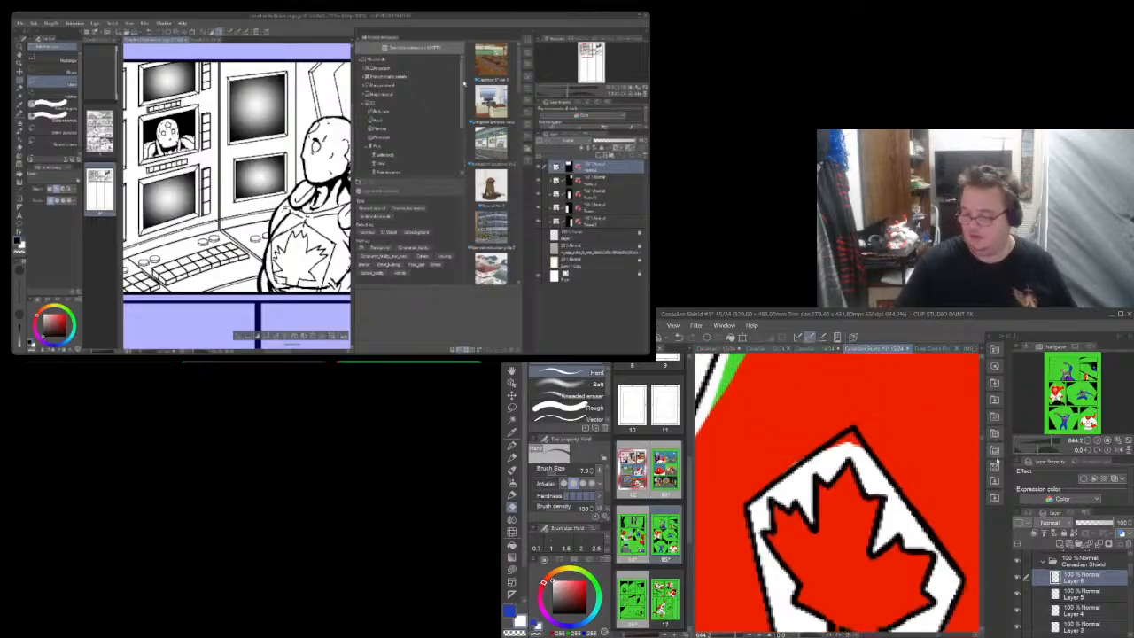
left_click(1078, 599)
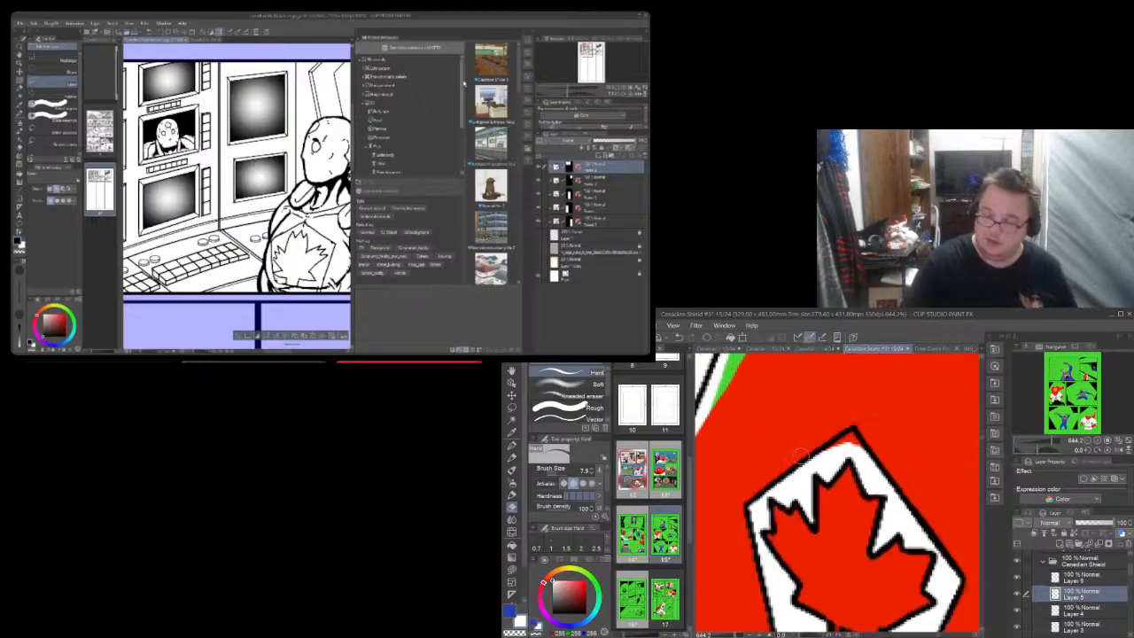
left_click(511, 570)
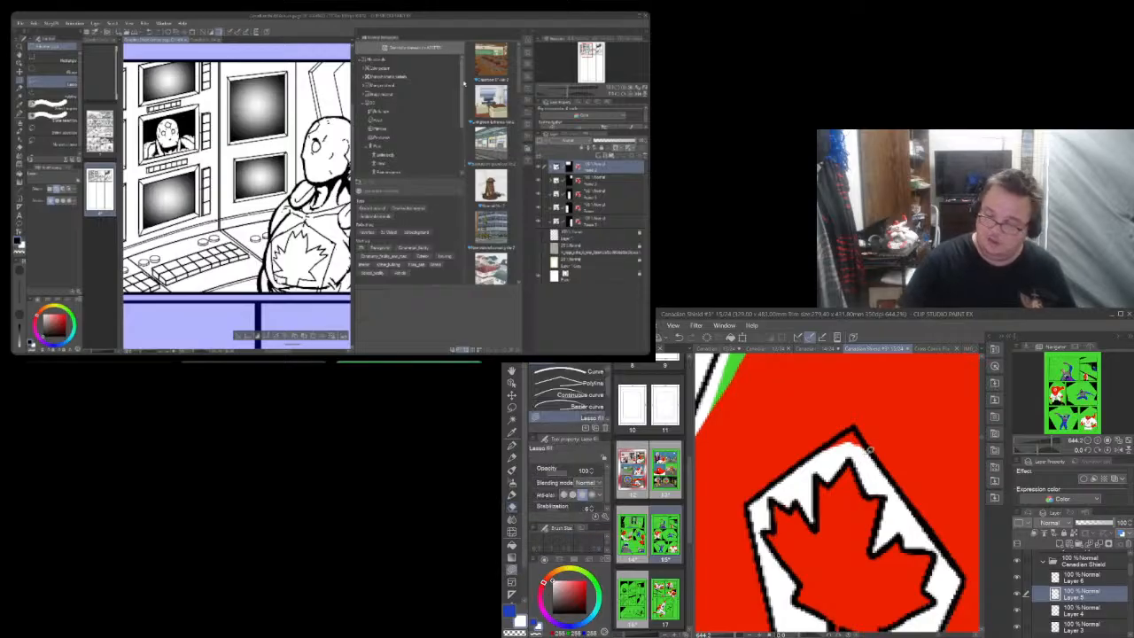
left_click_drag(826, 450, 873, 447)
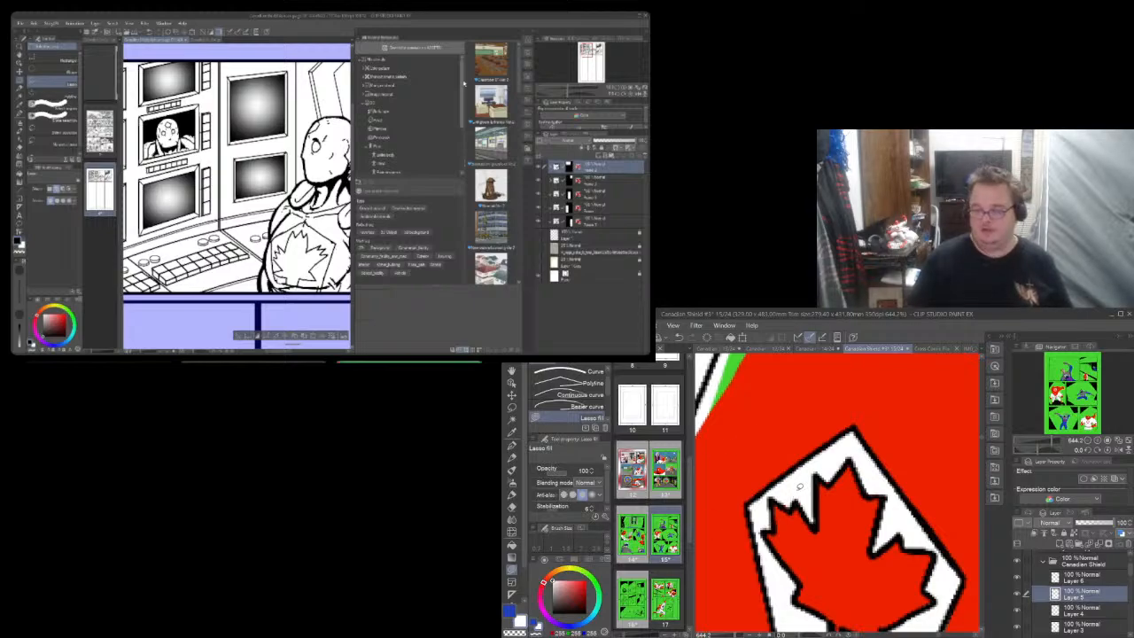
Select Layer 4 and toggle its visibility off and on to check what it contains
scroll(840, 473, "down", 4)
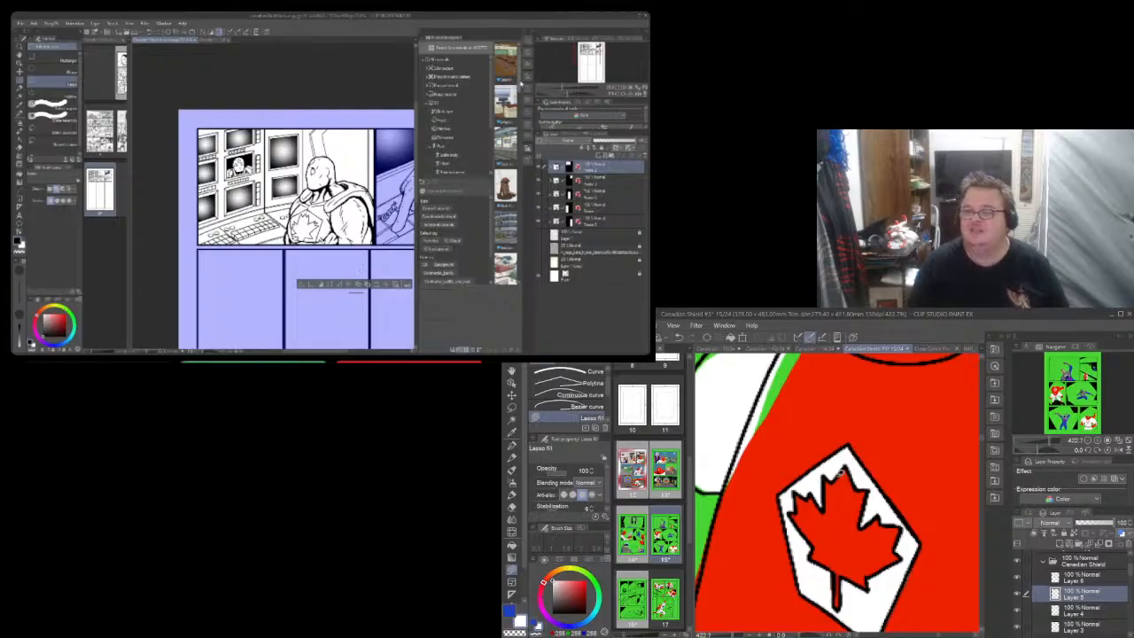
scroll(840, 472, "down", 4)
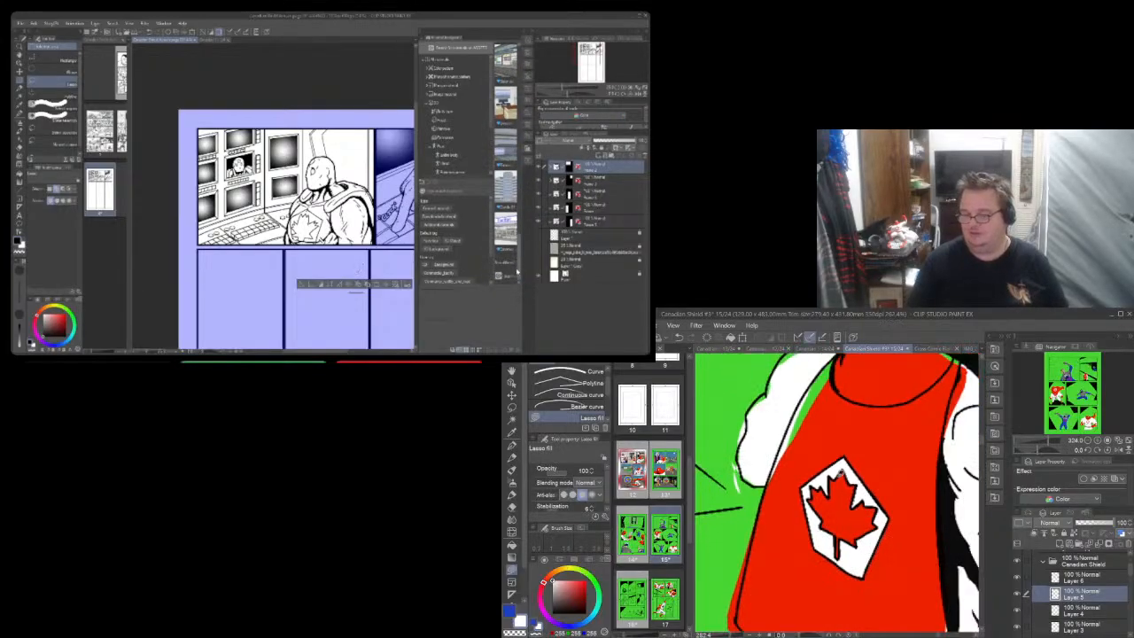
scroll(841, 472, "down", 2)
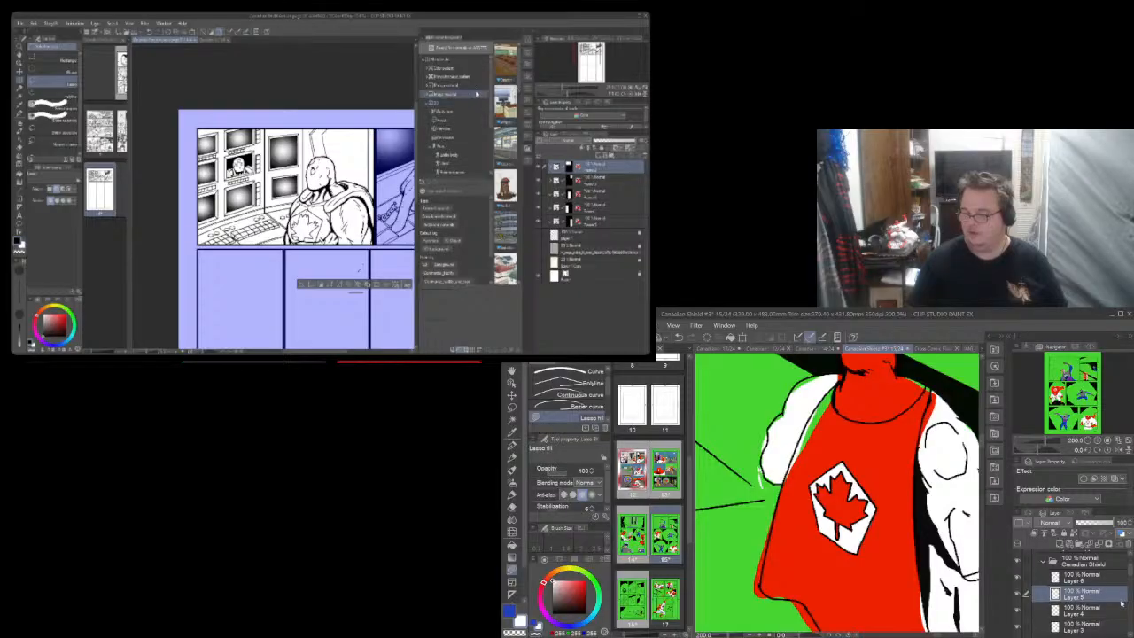
left_click(1090, 610)
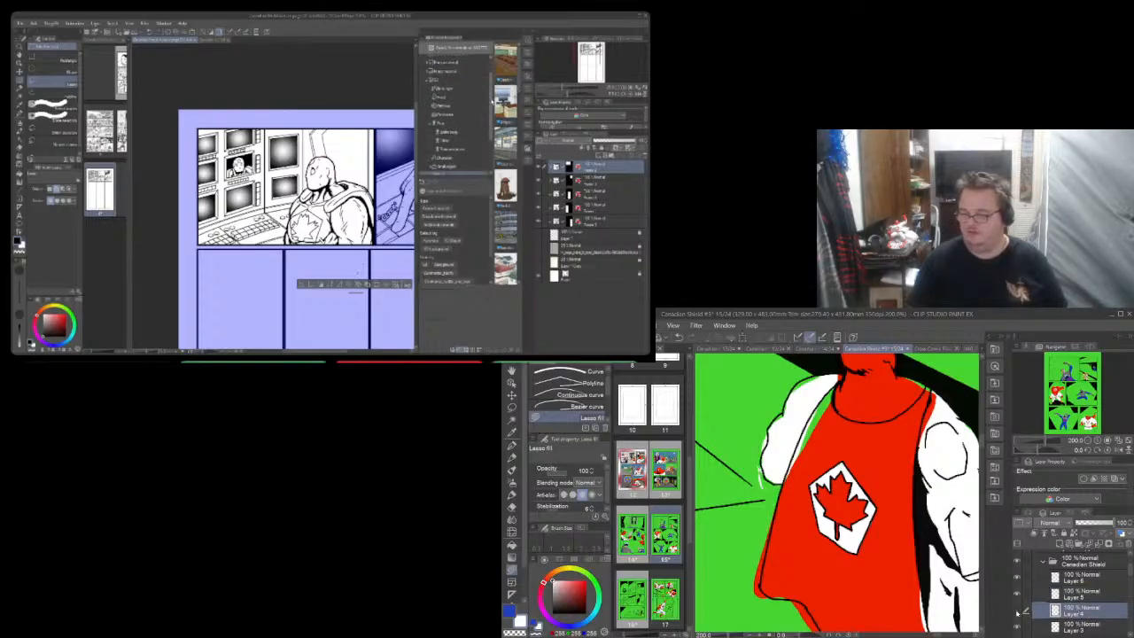
left_click(1018, 611)
left_click(1017, 611)
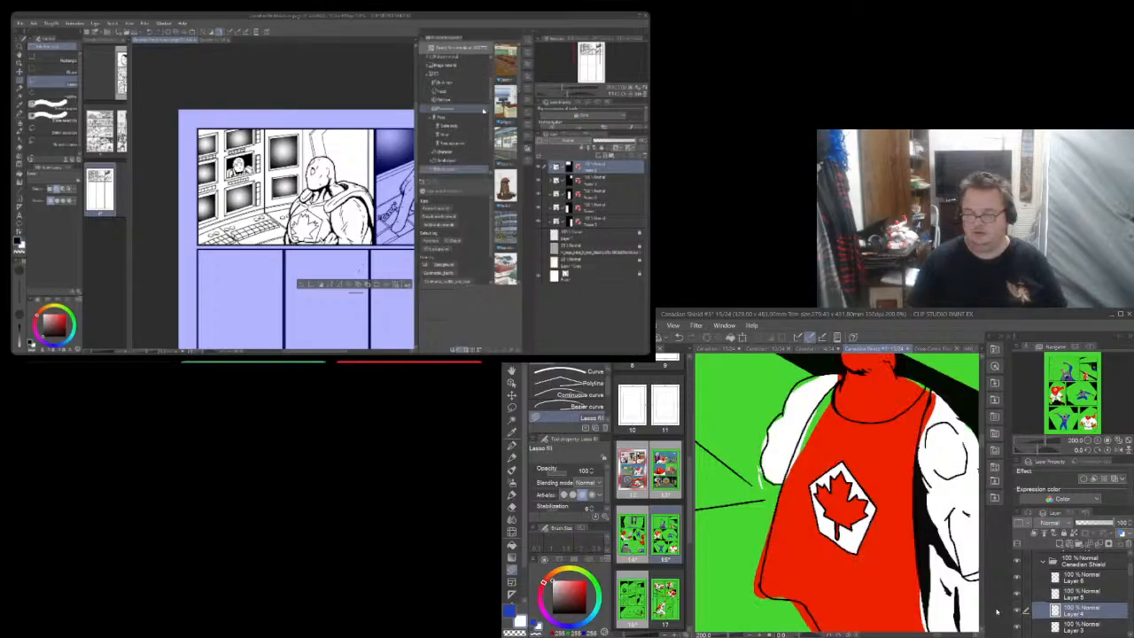
Pick the tunic's red and use Lasso fill on Layer 4 to cover the green gap along its left shoulder edge
left_click(511, 433)
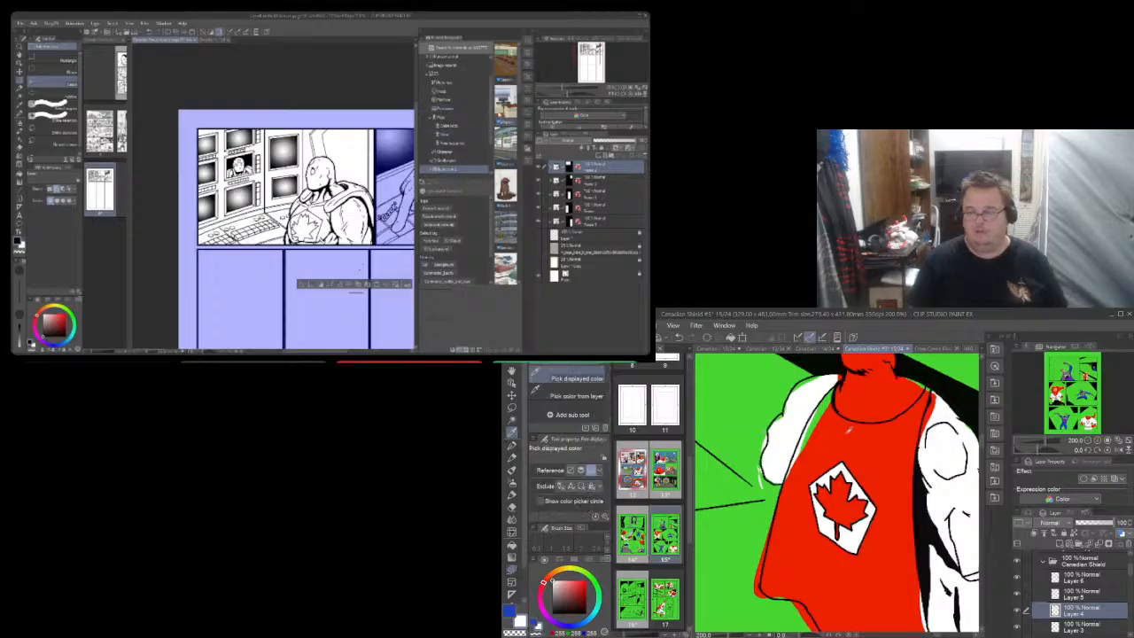
left_click(849, 429)
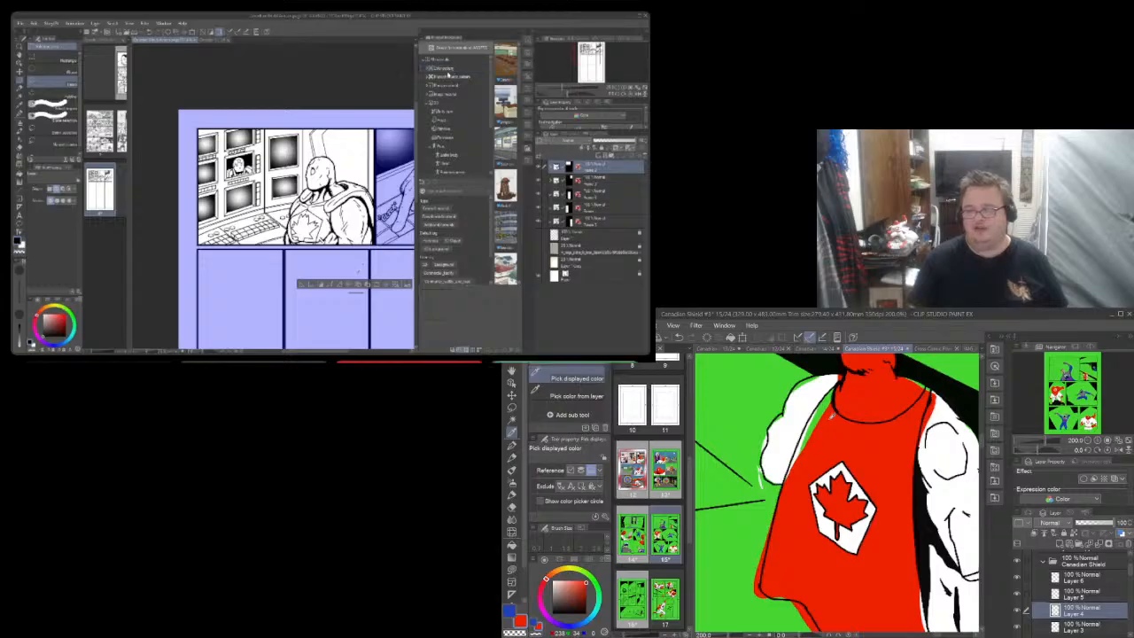
scroll(832, 415, "up", 2)
scroll(832, 414, "up", 1)
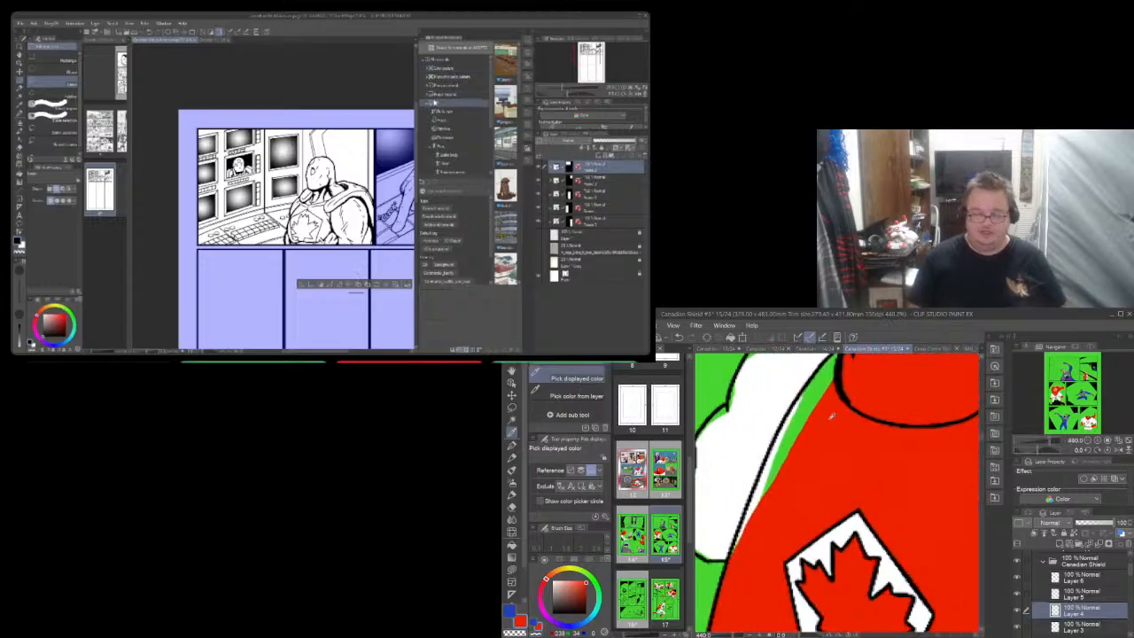
key("u")
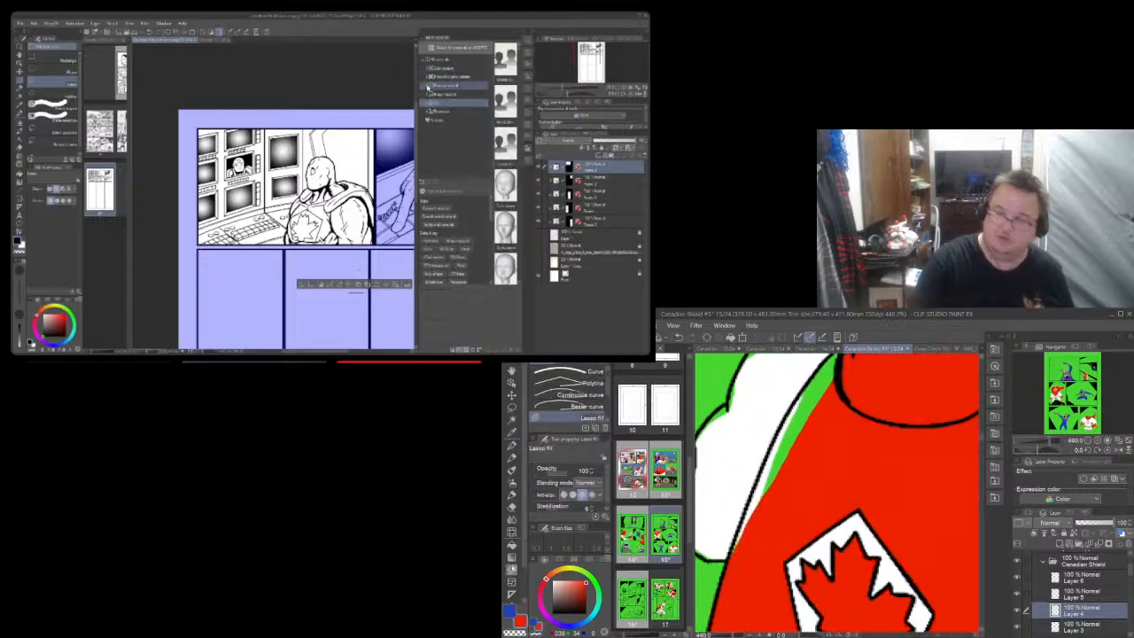
mouse_move(769, 512)
left_mouse_down()
mouse_move(736, 555)
mouse_move(750, 499)
mouse_move(845, 375)
left_mouse_up()
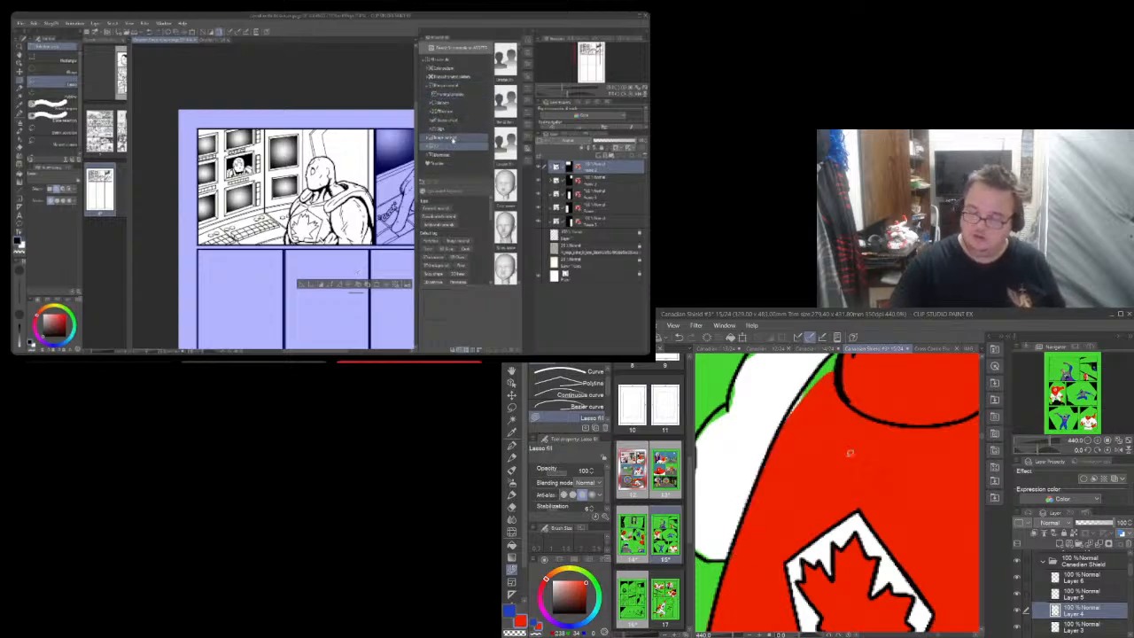
Erase the red spill left of the figure's neck, and fill the green gaps along the head outline and right shoulder with red
left_click_drag(983, 438, 982, 413)
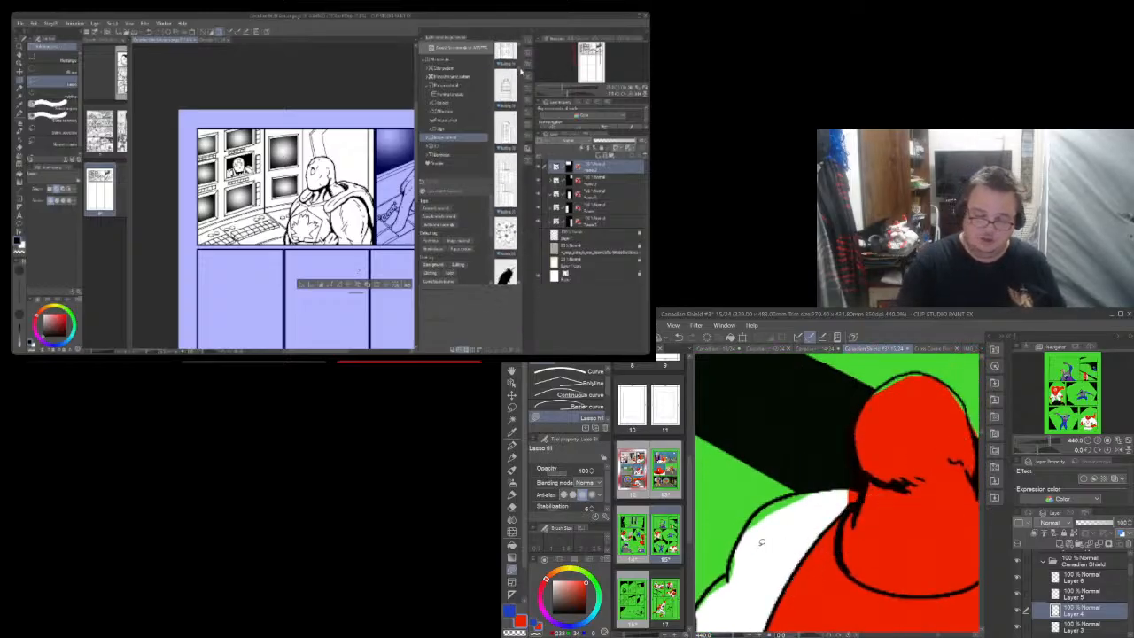
left_click(512, 507)
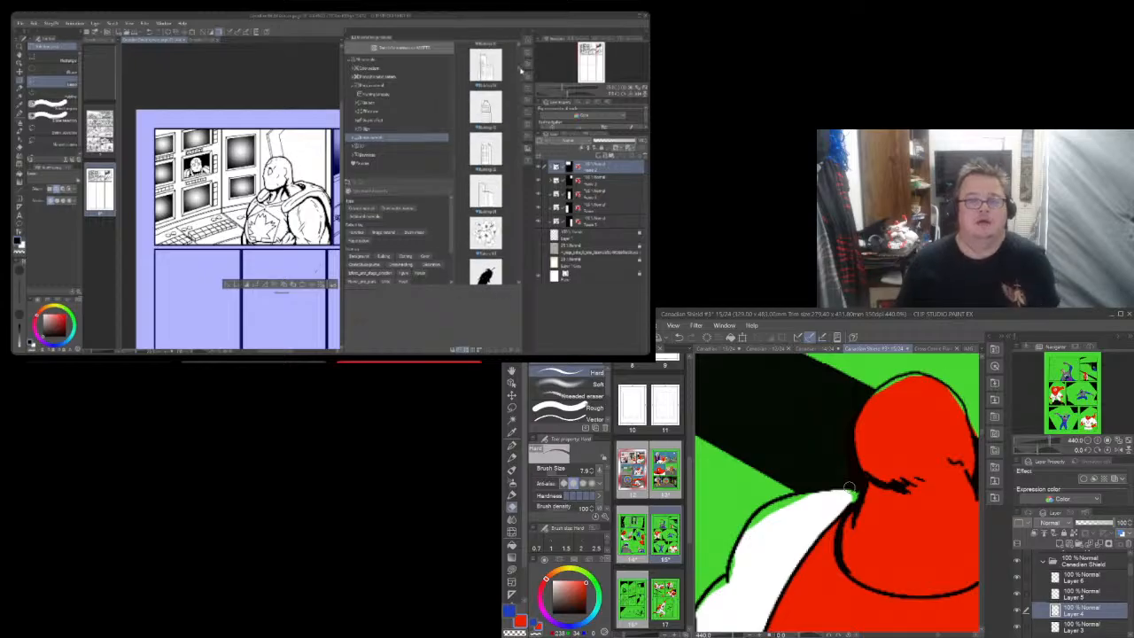
left_click_drag(941, 635, 943, 635)
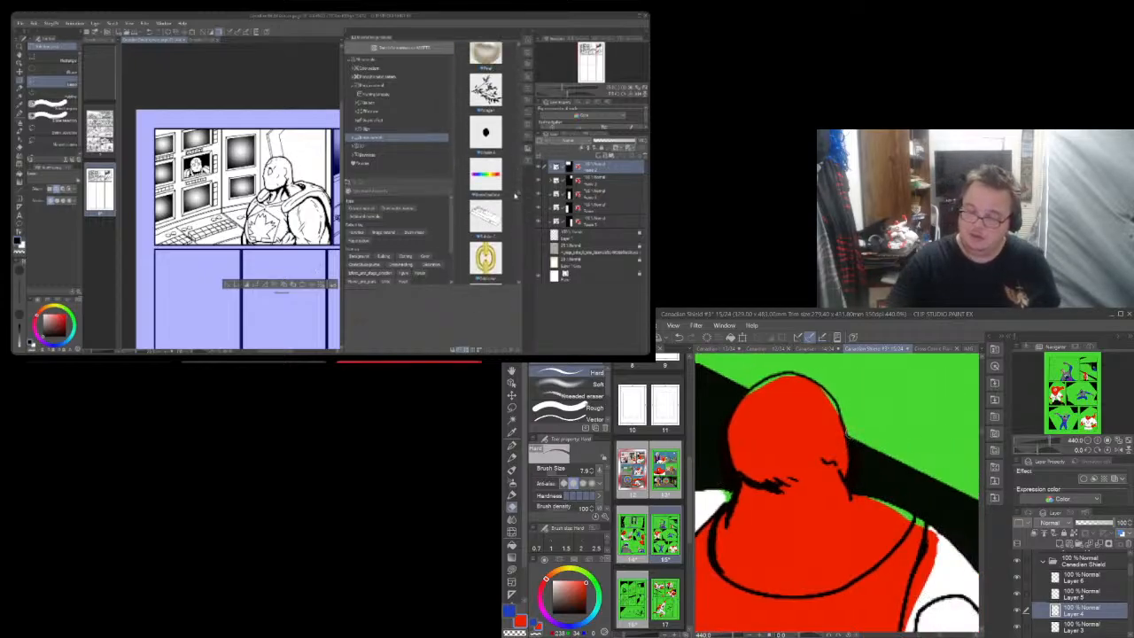
left_click(512, 556)
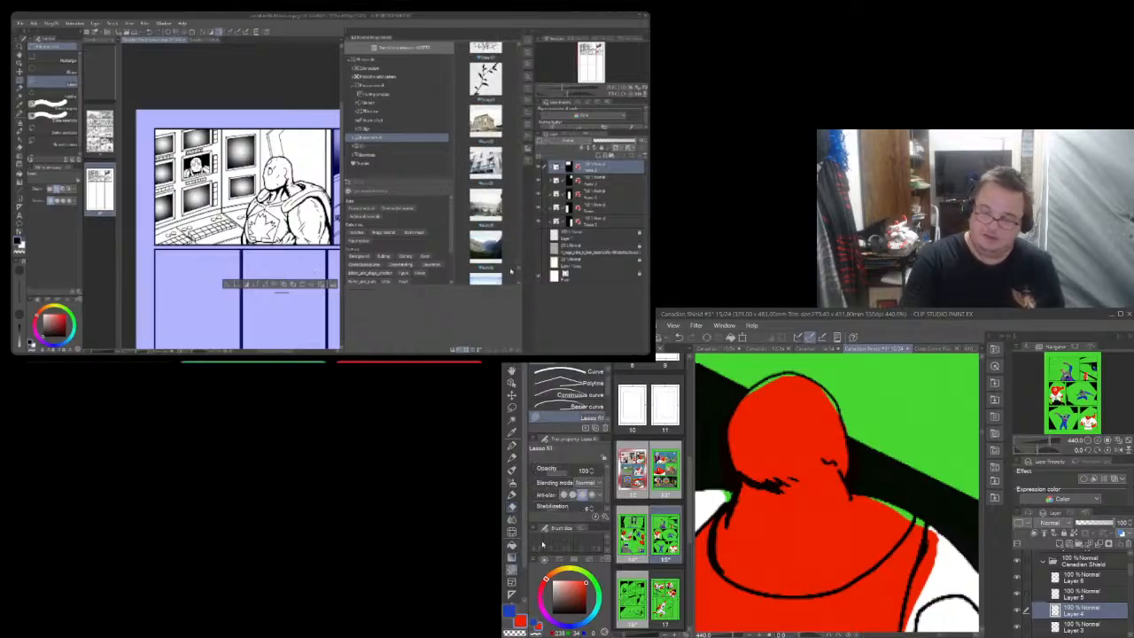
left_click_drag(831, 394, 784, 371)
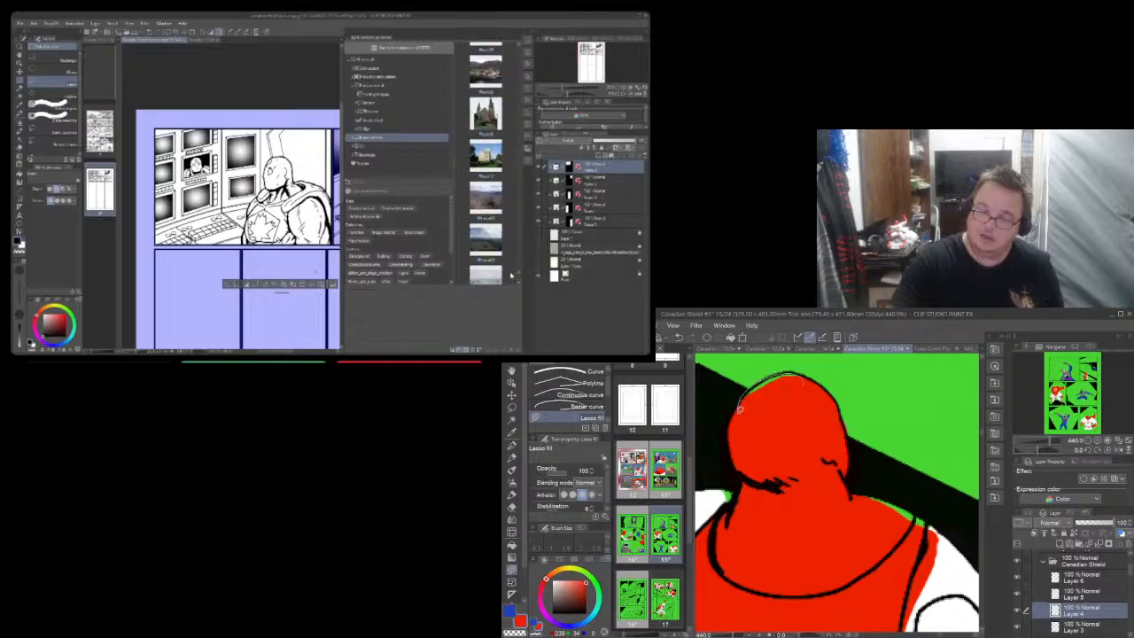
left_click_drag(741, 409, 742, 409)
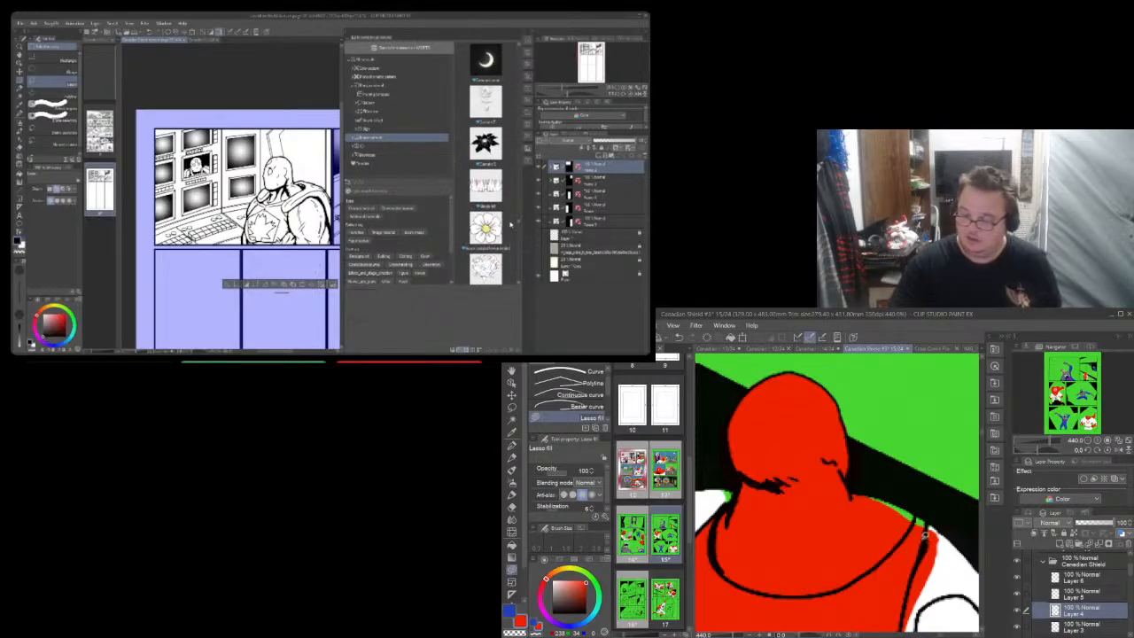
left_click_drag(841, 524, 844, 526)
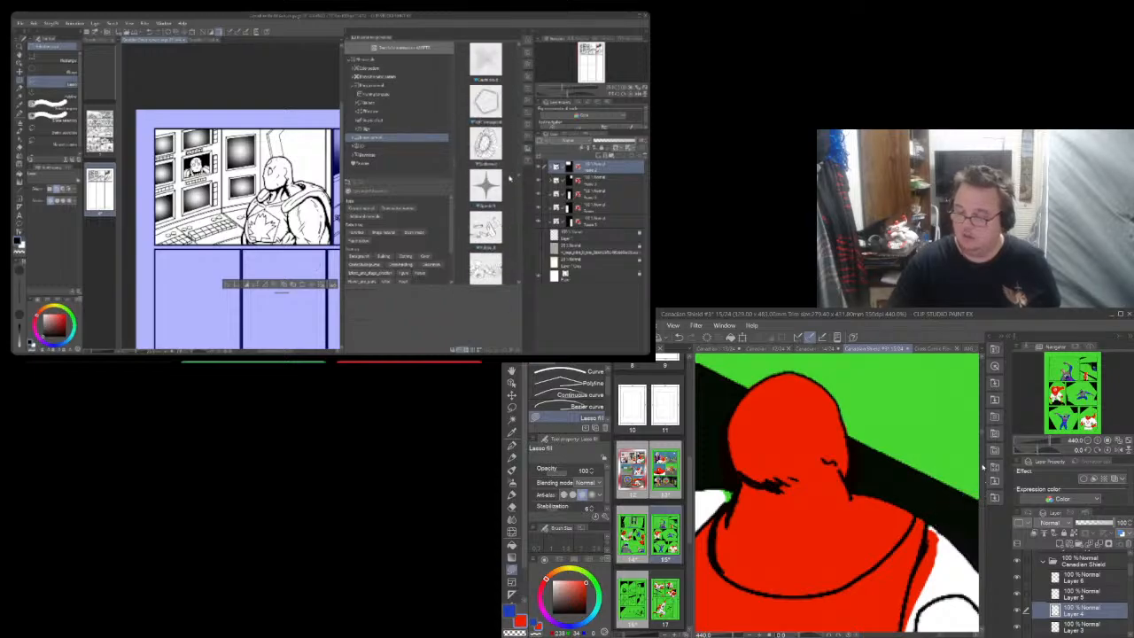
Erase the red overflow outside the tunic's right shoulder line on Layer 4, where it covers the white sleeve
left_click_drag(983, 433, 982, 436)
key("e")
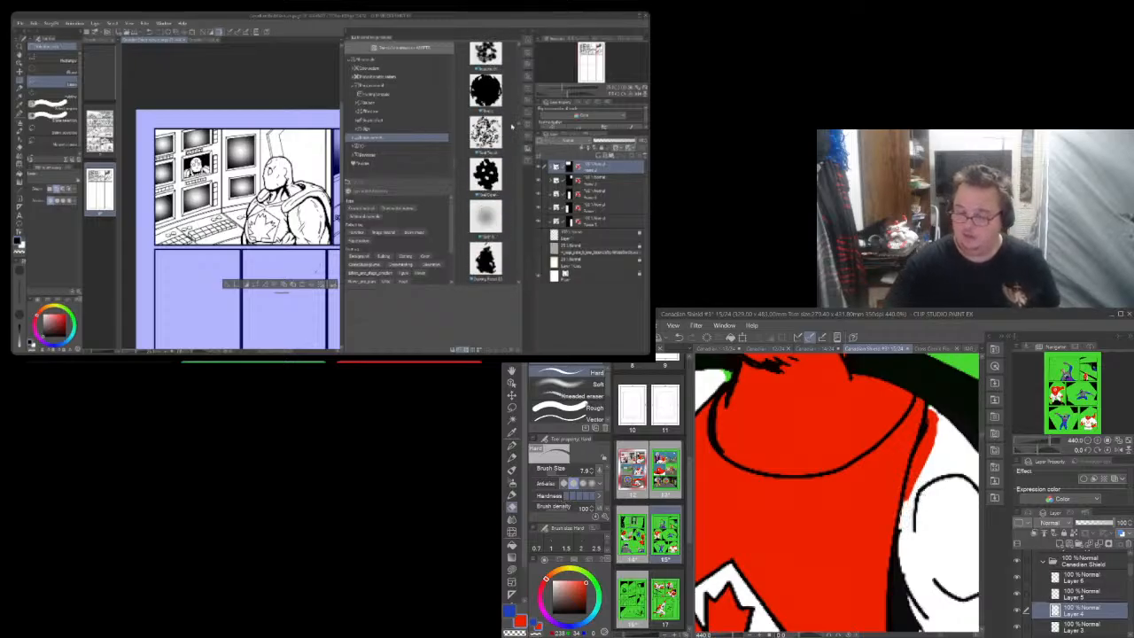
left_click_drag(910, 514, 940, 417)
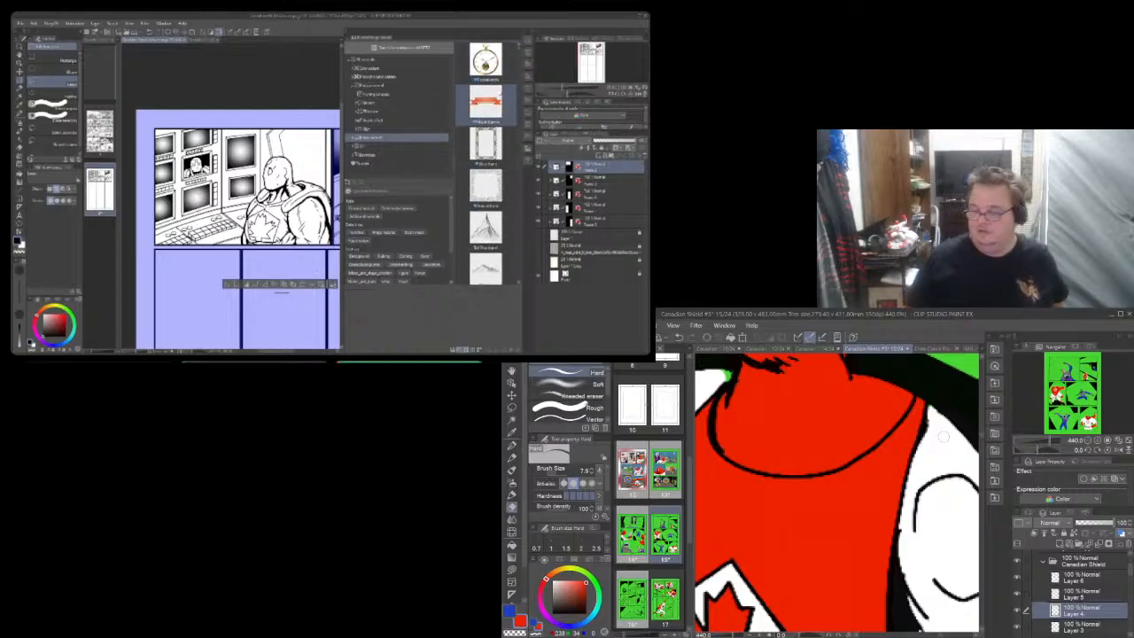
Fill the white gap along the tunic's lower right edge with red using Lasso fill
scroll(974, 430, "down", 6)
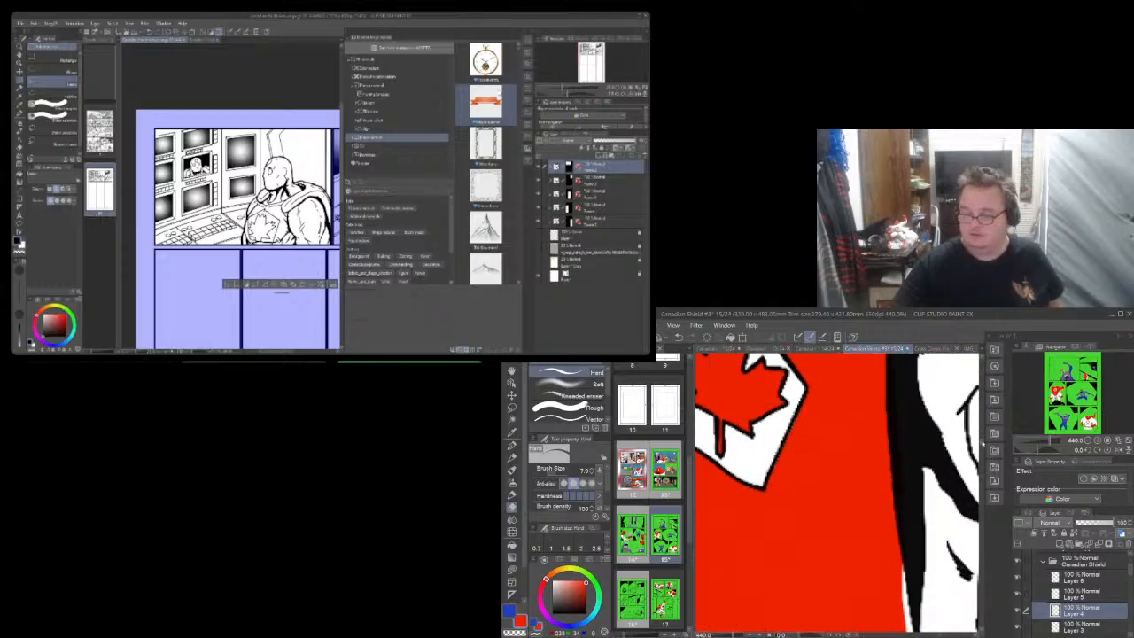
scroll(922, 454, "up", 3)
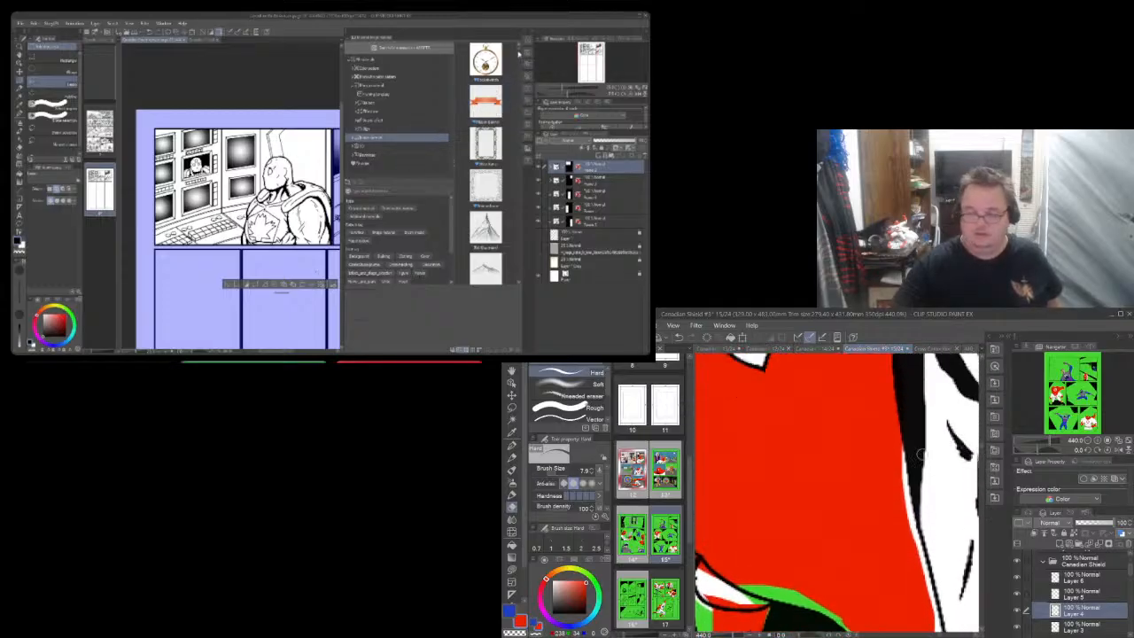
key("u")
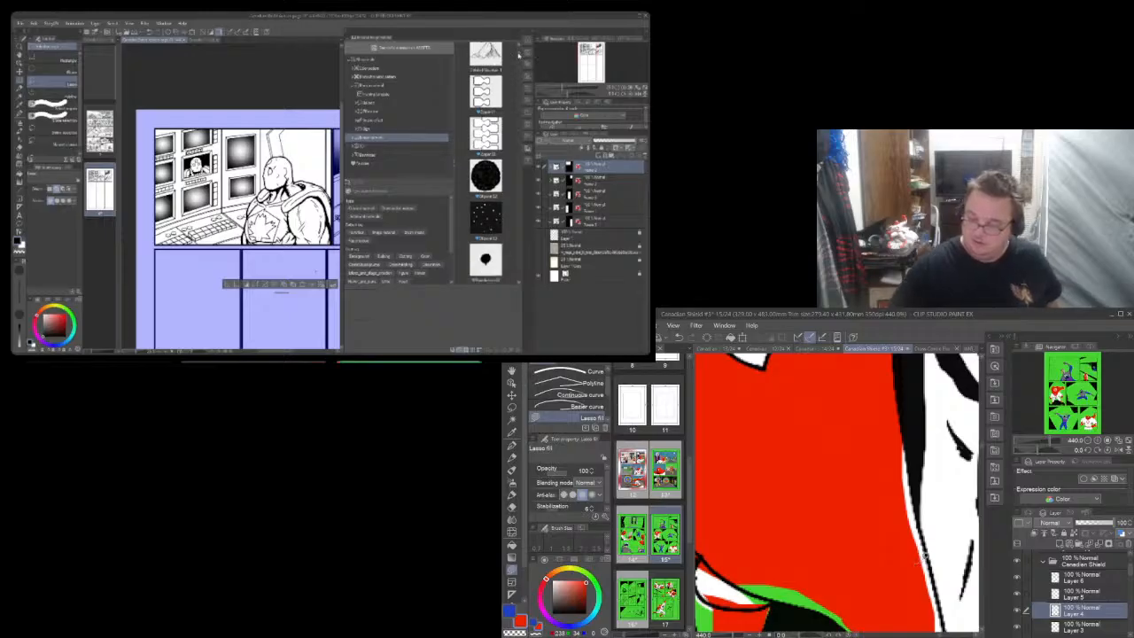
scroll(518, 57, "down", 10)
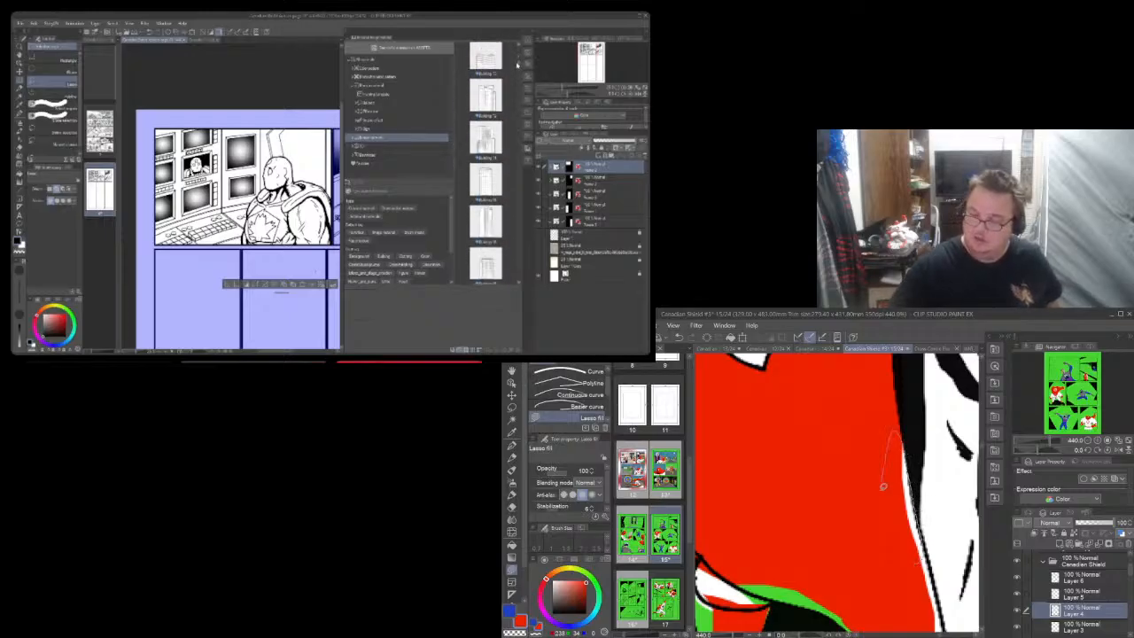
scroll(518, 69, "down", 5)
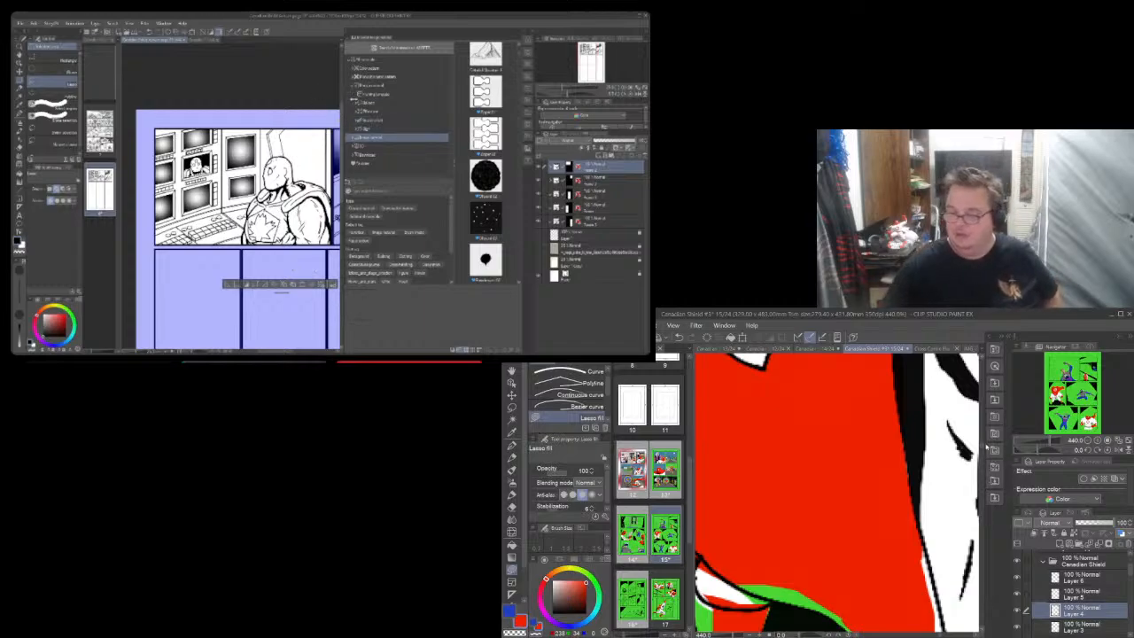
Look through the material library's folder tree on the other comic page, show all materials, and close the library
left_click_drag(353, 99, 393, 99)
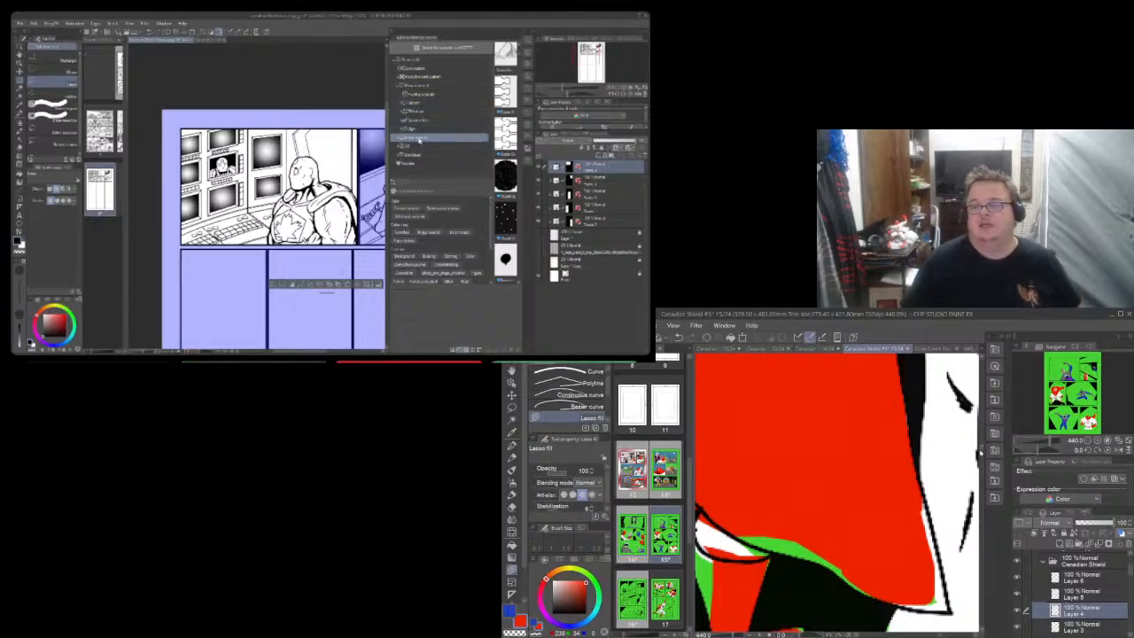
left_click(399, 86)
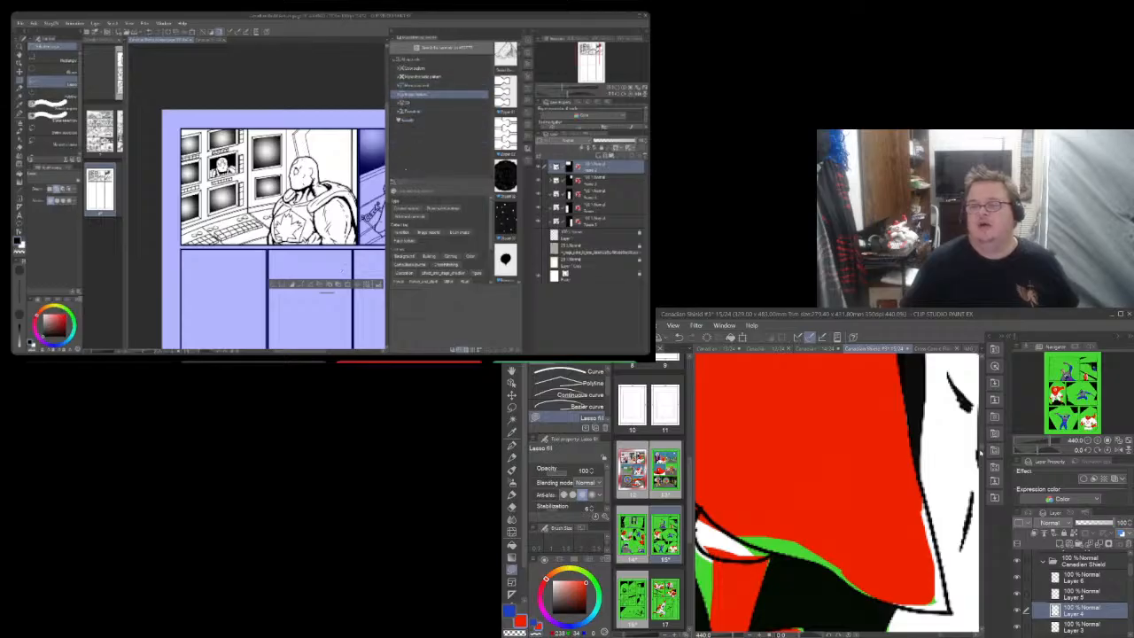
left_click(399, 102)
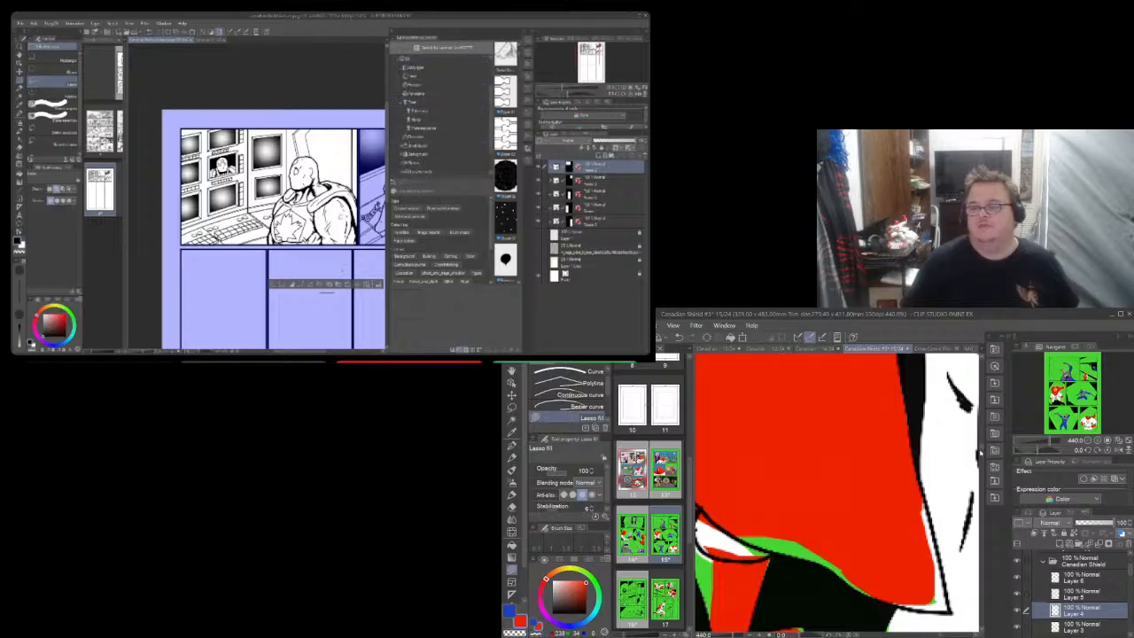
left_click(396, 154)
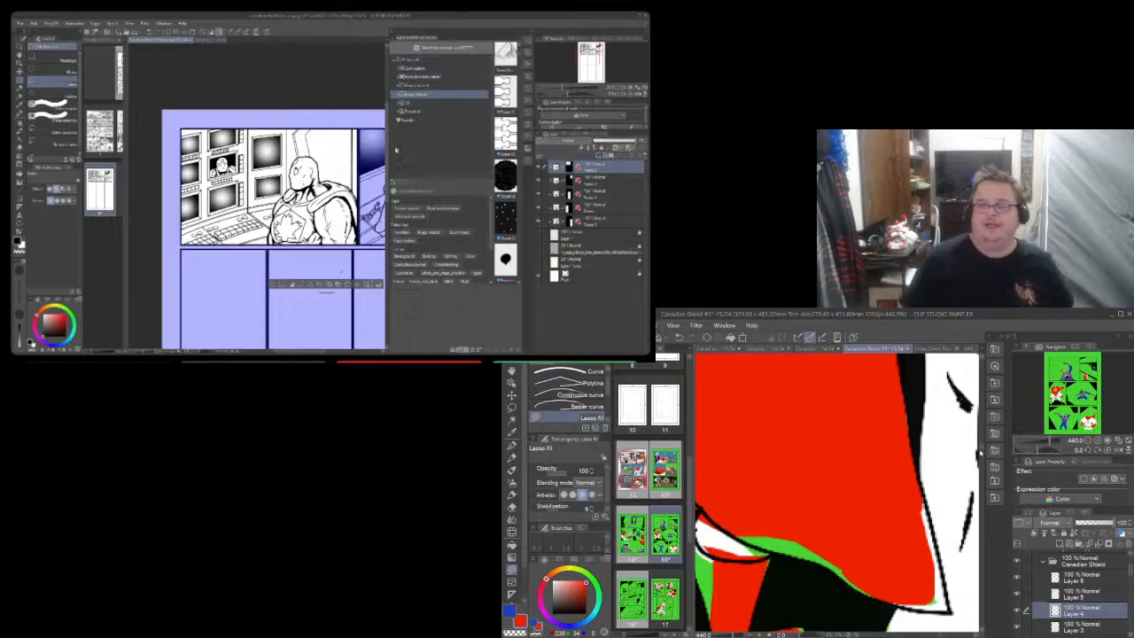
left_click_drag(390, 62, 432, 62)
left_click(452, 60)
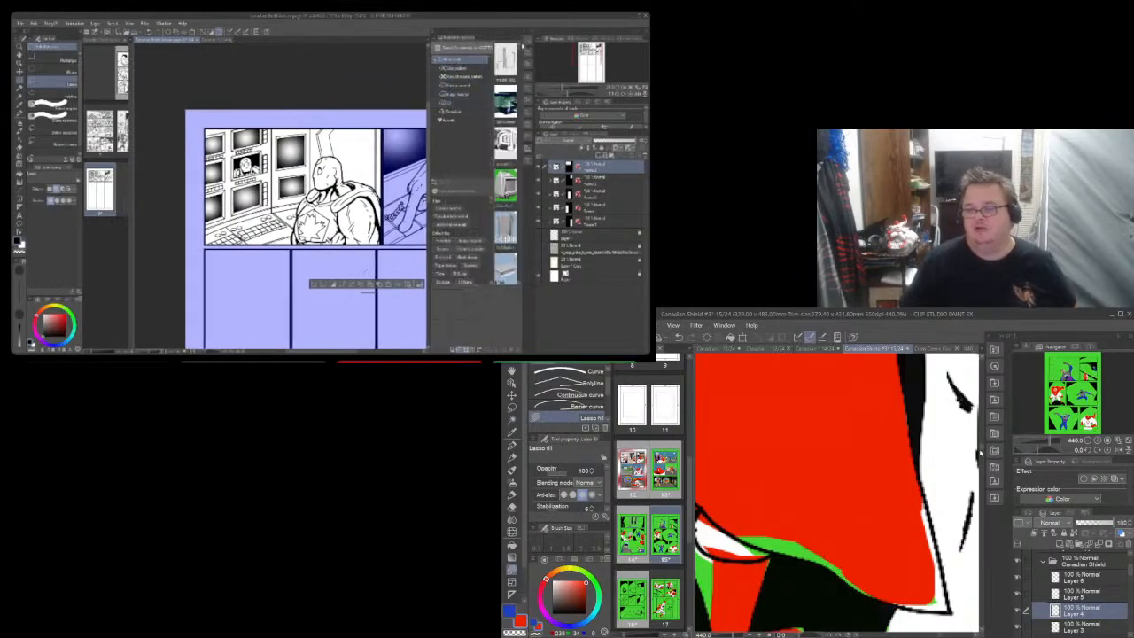
left_click(527, 41)
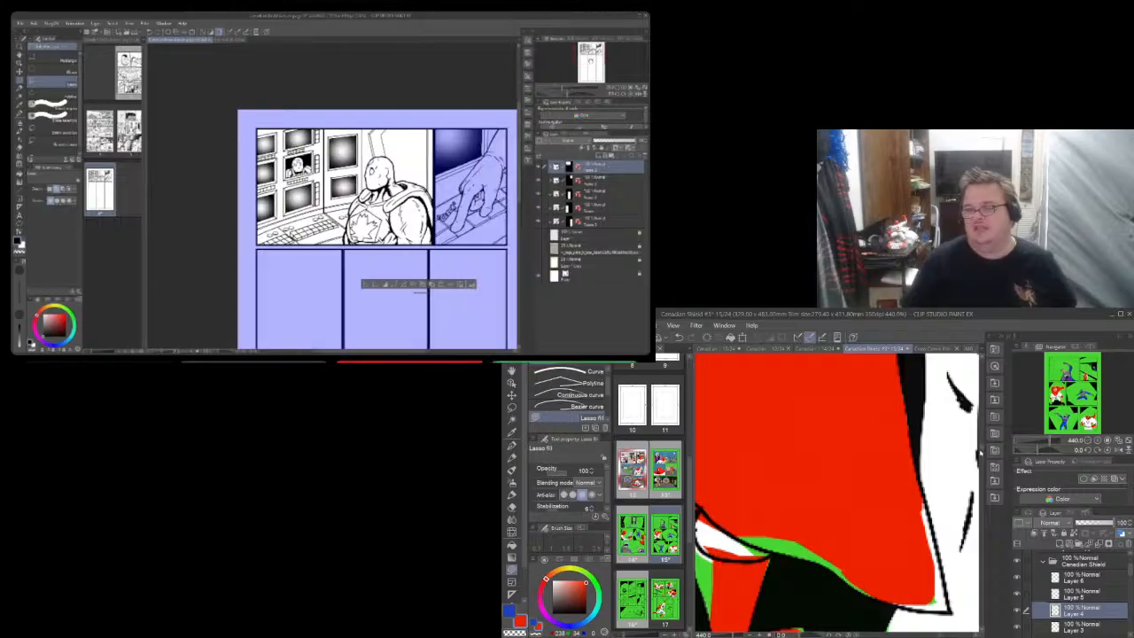
Fill the green gap along the tunic's bottom hem with red using Lasso fill on Layer 4
scroll(380, 203, "down", 5)
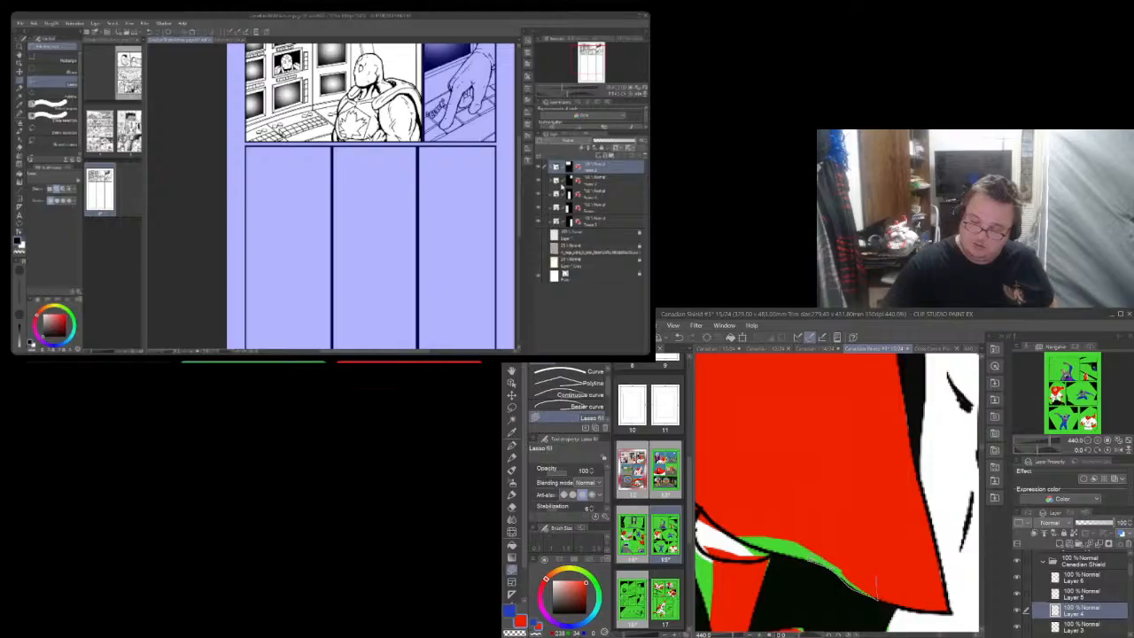
left_click_drag(787, 486, 791, 489)
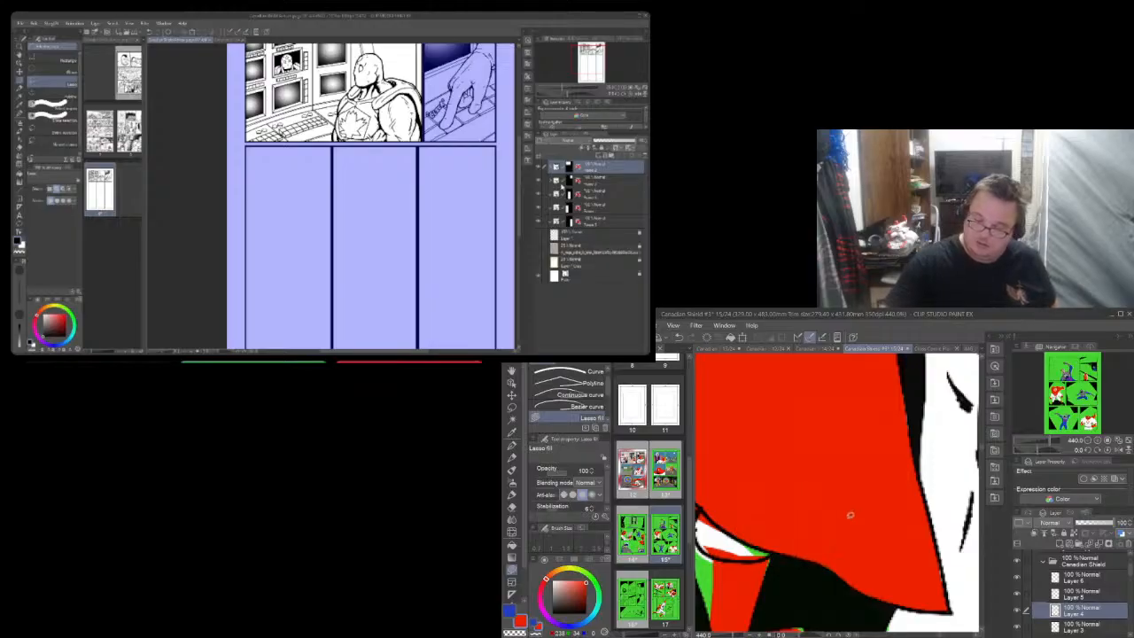
Erase the red spill below the tunic's lower left hem and over the white cuff beneath it
left_click_drag(943, 636, 941, 635)
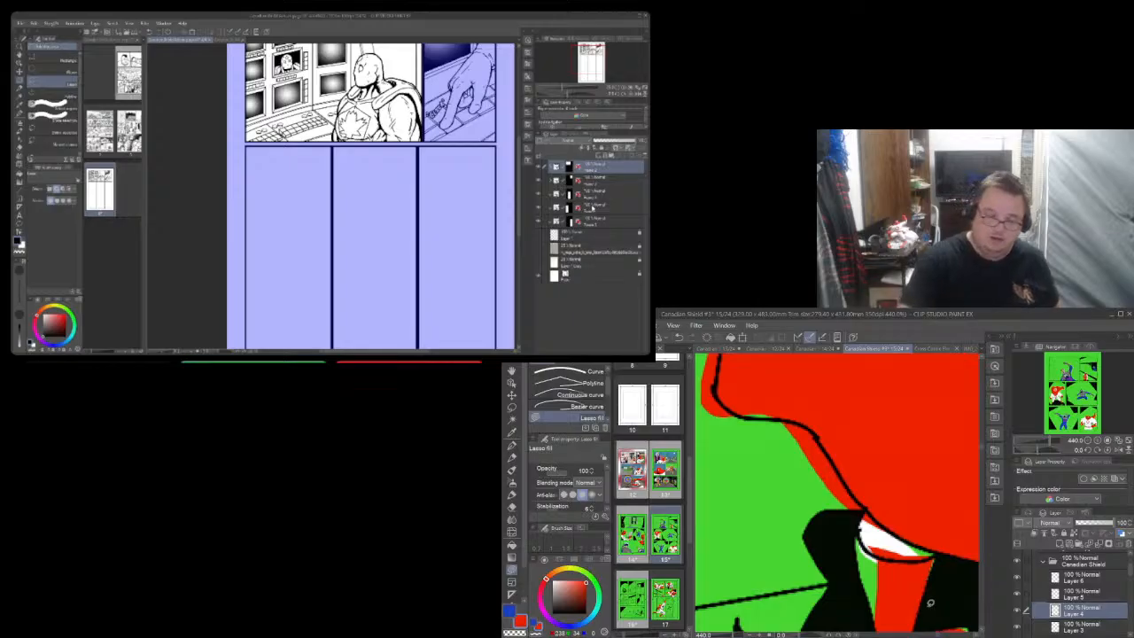
key("e")
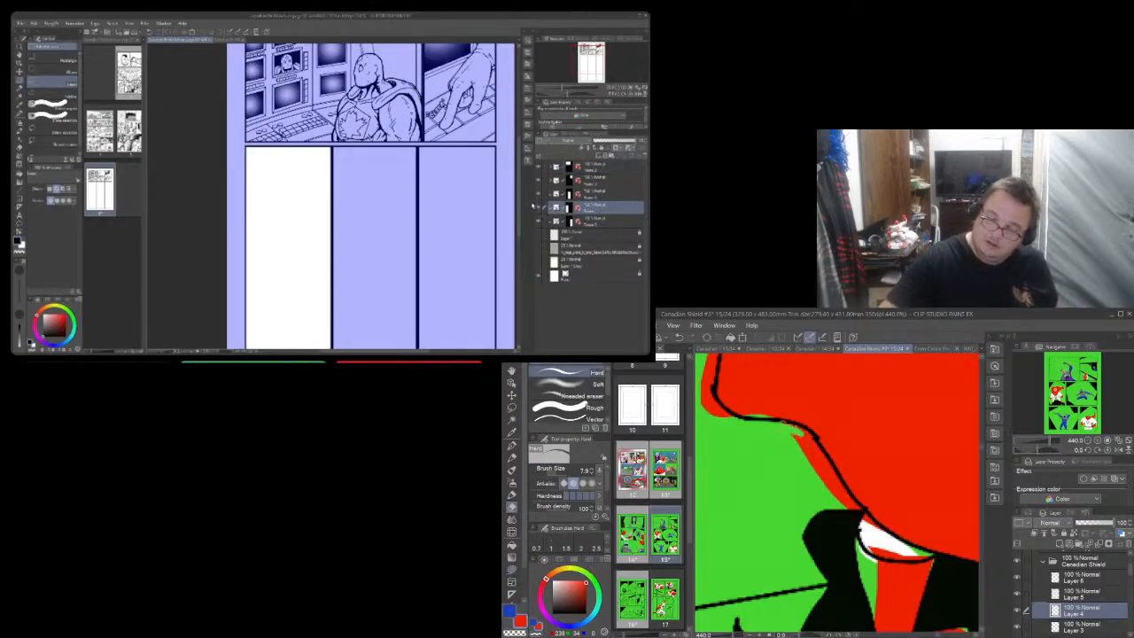
left_click_drag(800, 429, 851, 509)
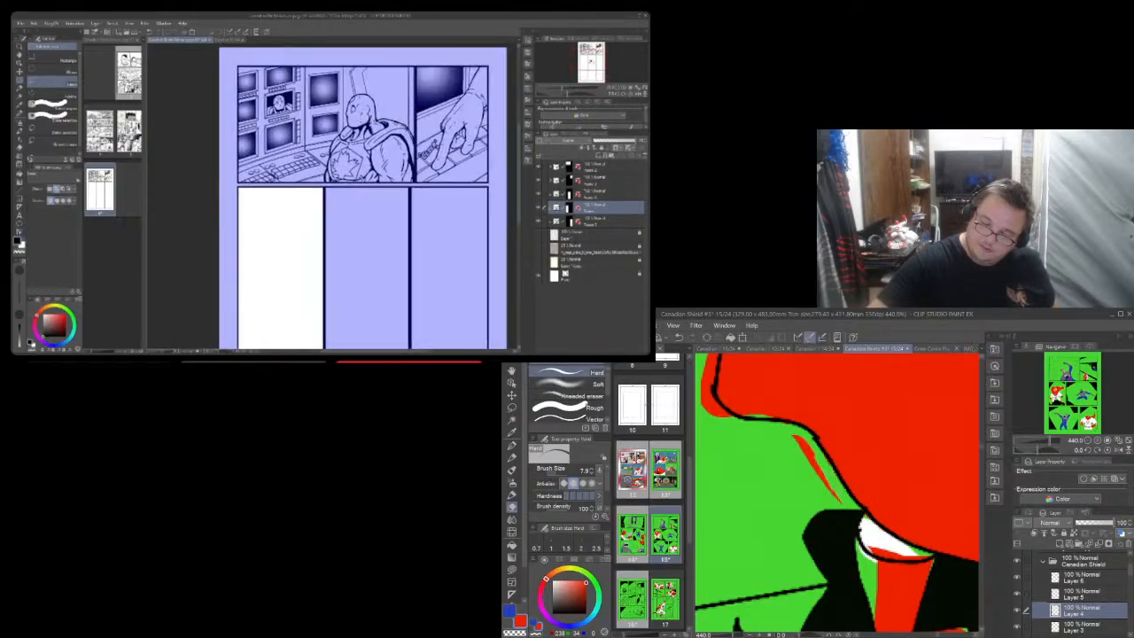
mouse_move(805, 449)
left_mouse_down()
mouse_move(840, 502)
mouse_move(809, 454)
left_mouse_up()
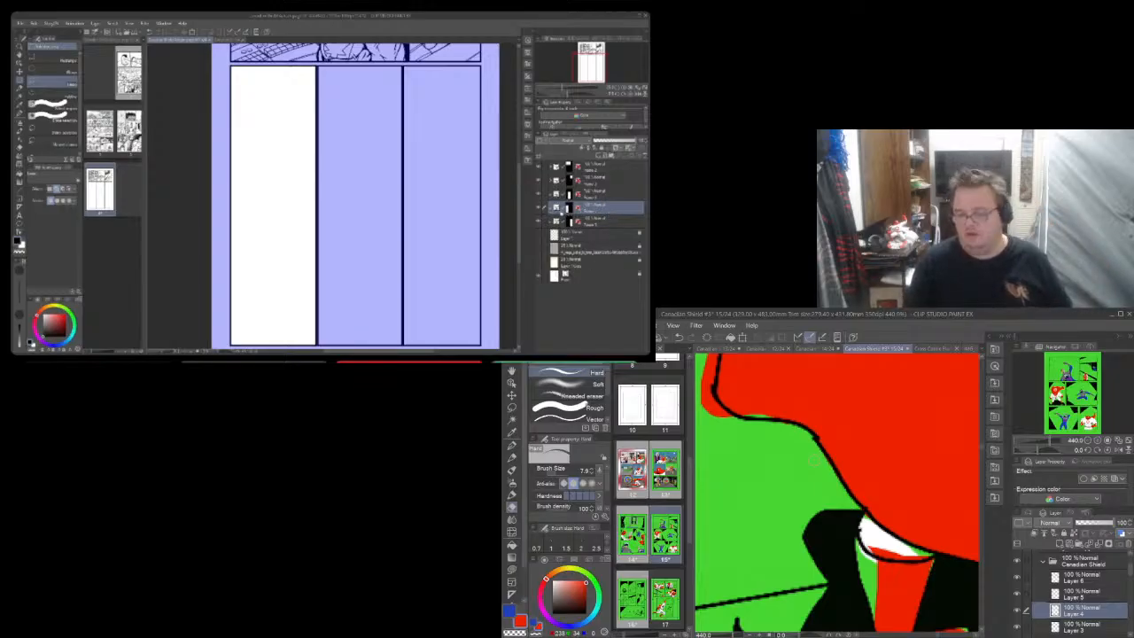
left_click_drag(872, 552, 937, 556)
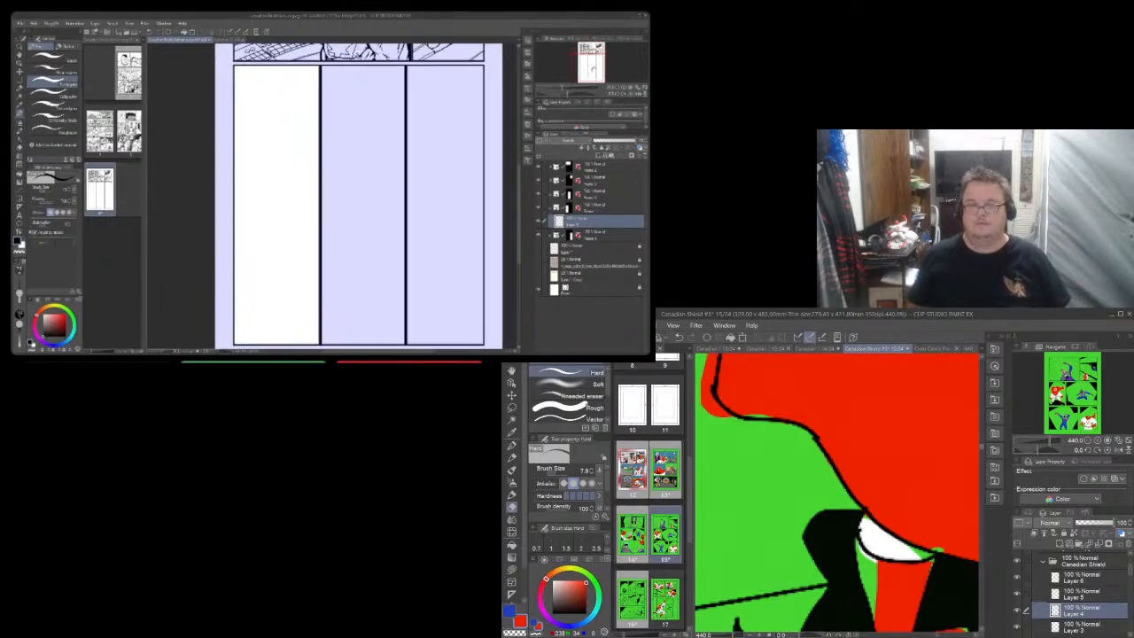
Fill the green gaps inside the red boot below the white cuff with red using Lasso fill
scroll(969, 451, "down", 3)
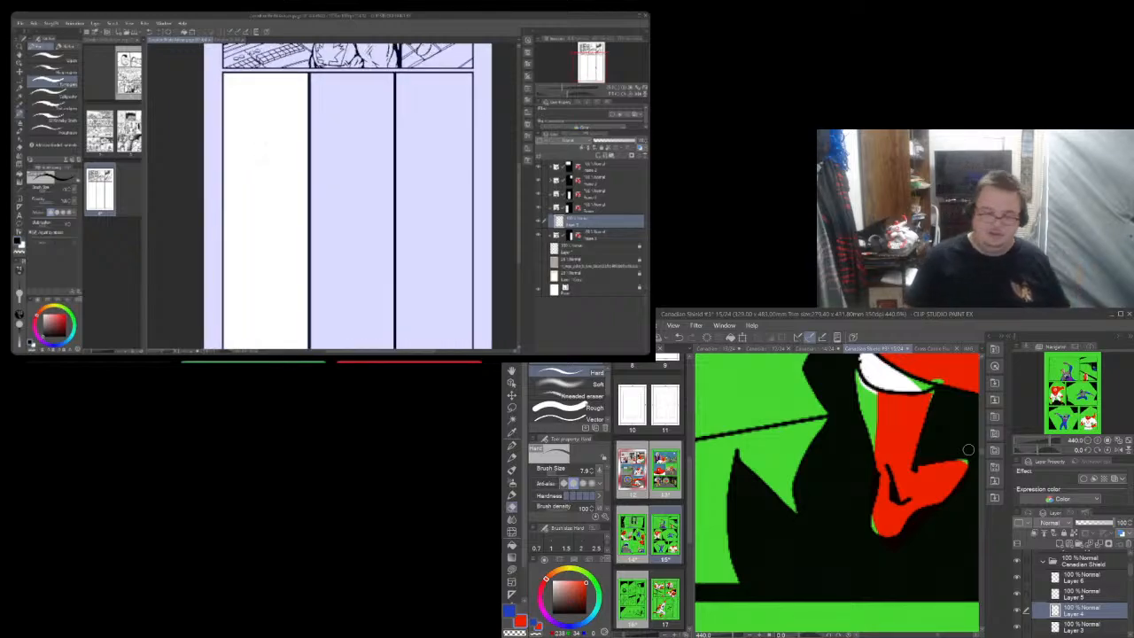
key("u")
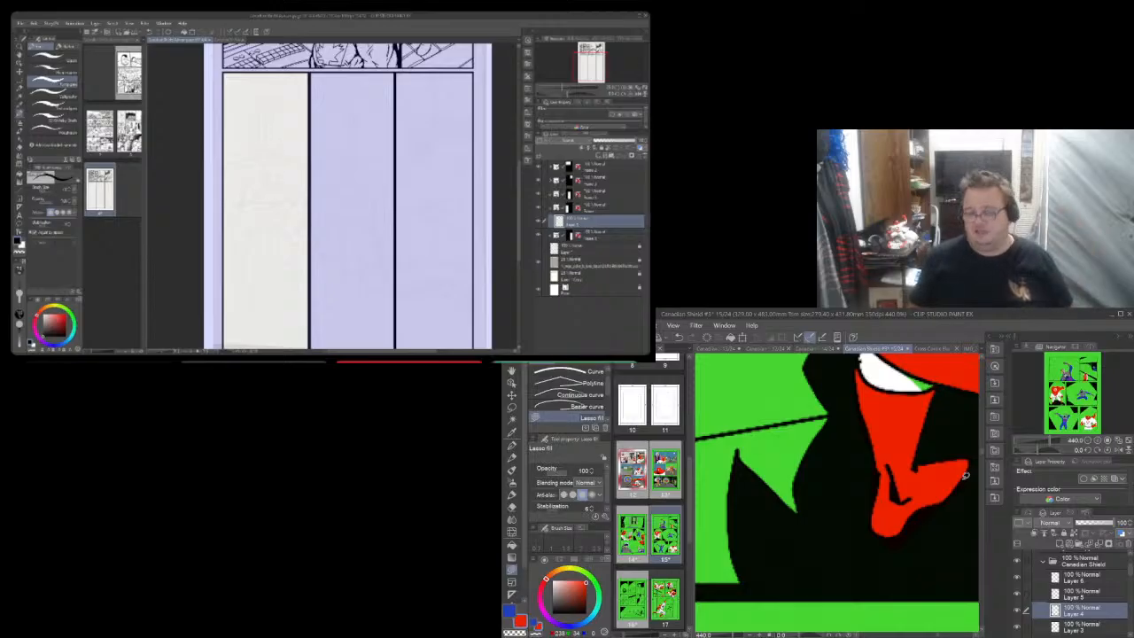
left_click_drag(938, 635, 960, 635)
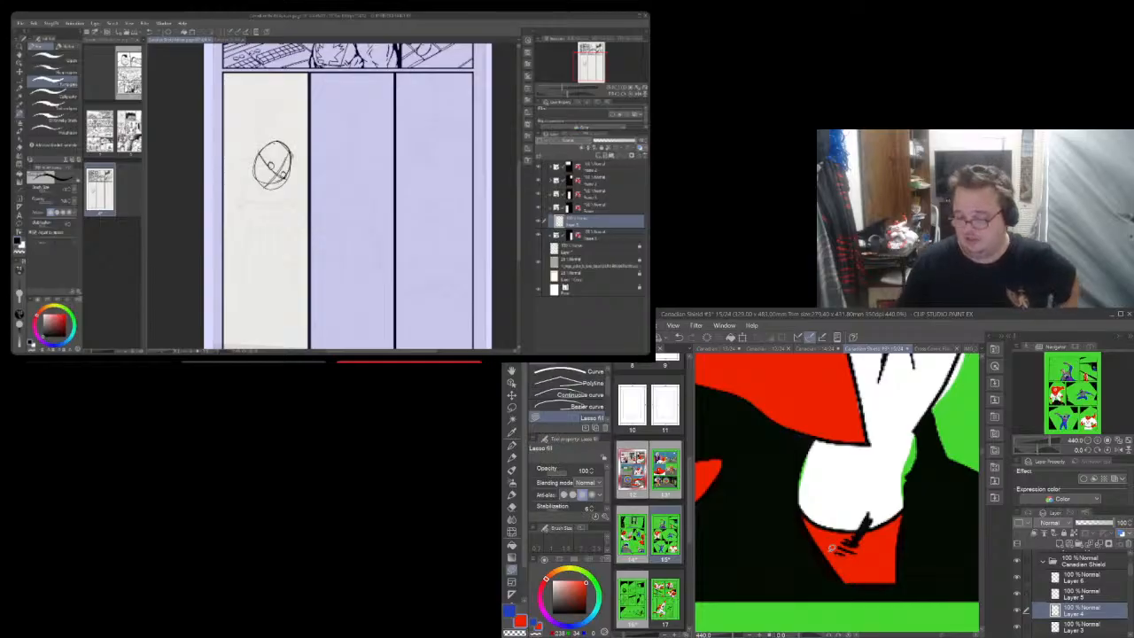
Erase the red spill outside the red cape's lower left corner and along its left edge on Layer 4
left_click_drag(941, 635, 941, 627)
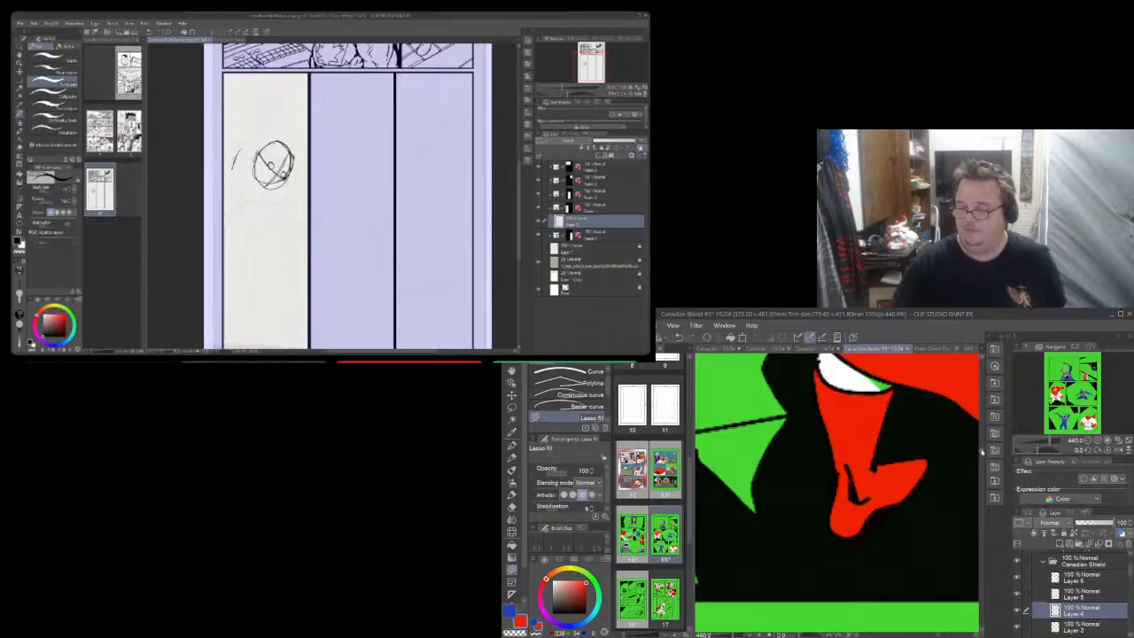
scroll(979, 452, "up", 5)
scroll(979, 452, "up", 3)
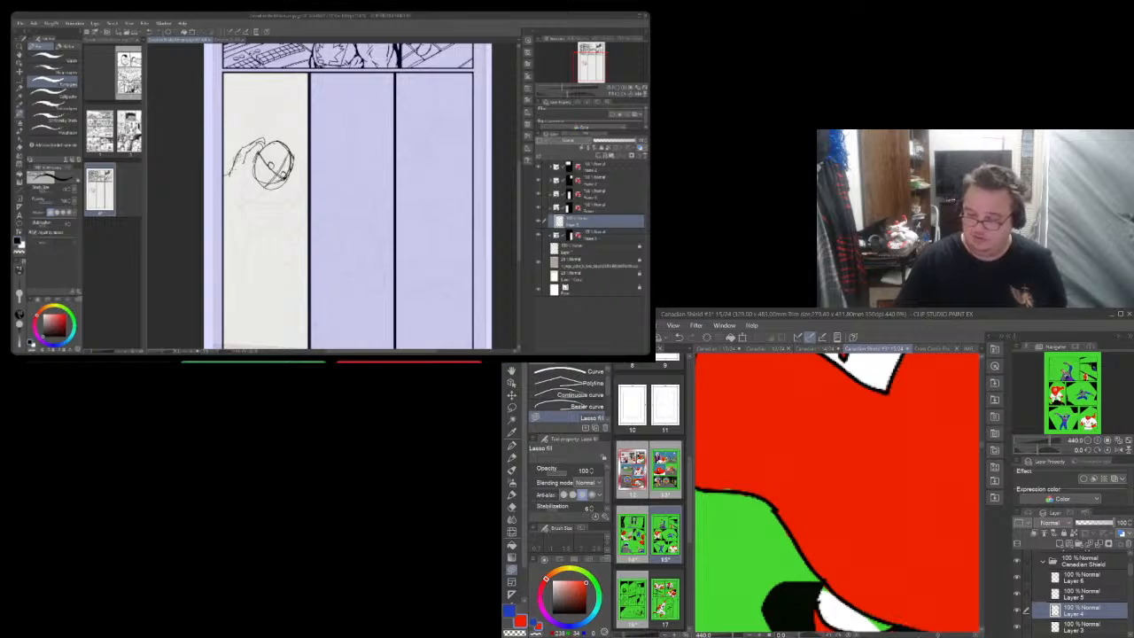
left_click_drag(944, 634, 936, 634)
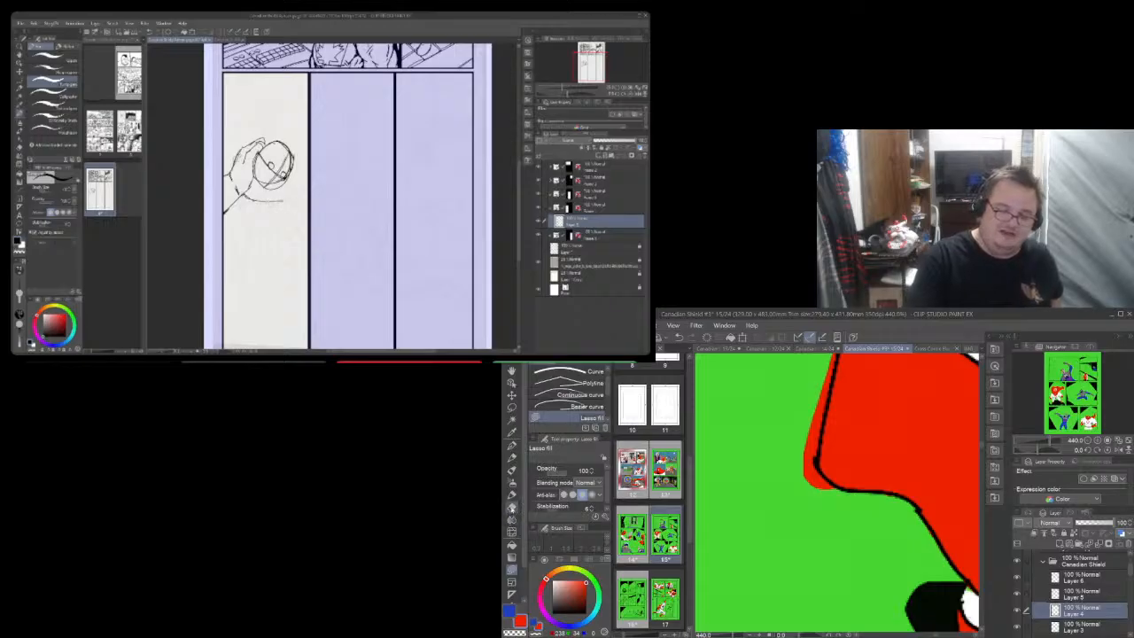
left_click(512, 508)
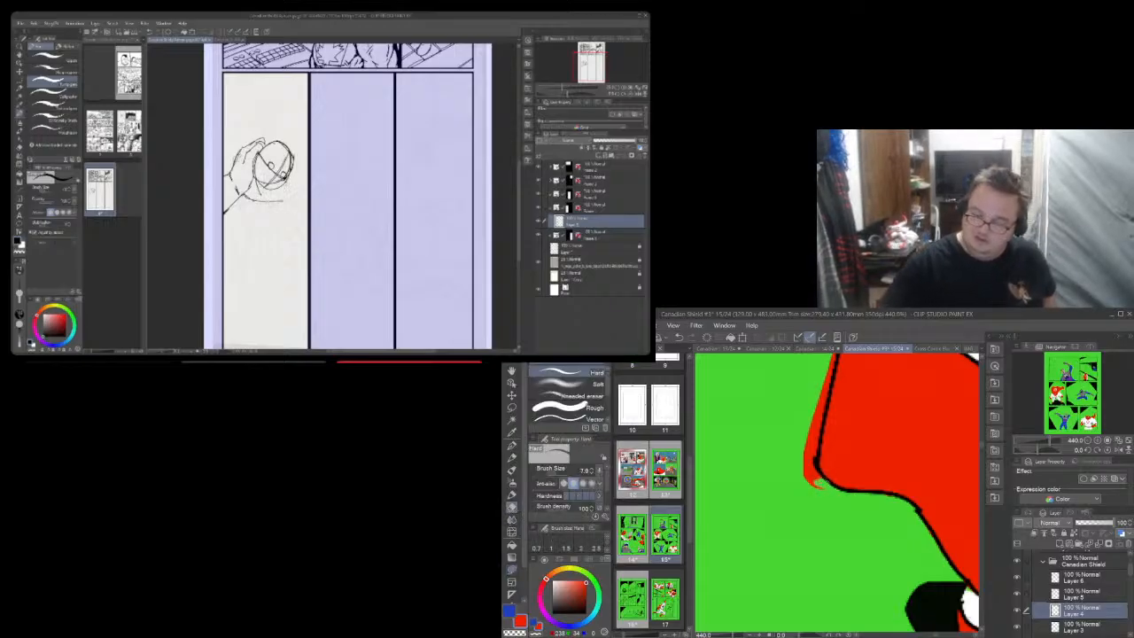
mouse_move(822, 484)
left_mouse_down()
mouse_move(810, 471)
mouse_move(806, 480)
mouse_move(806, 452)
mouse_move(812, 429)
mouse_move(815, 468)
mouse_move(827, 383)
mouse_move(824, 413)
left_mouse_up()
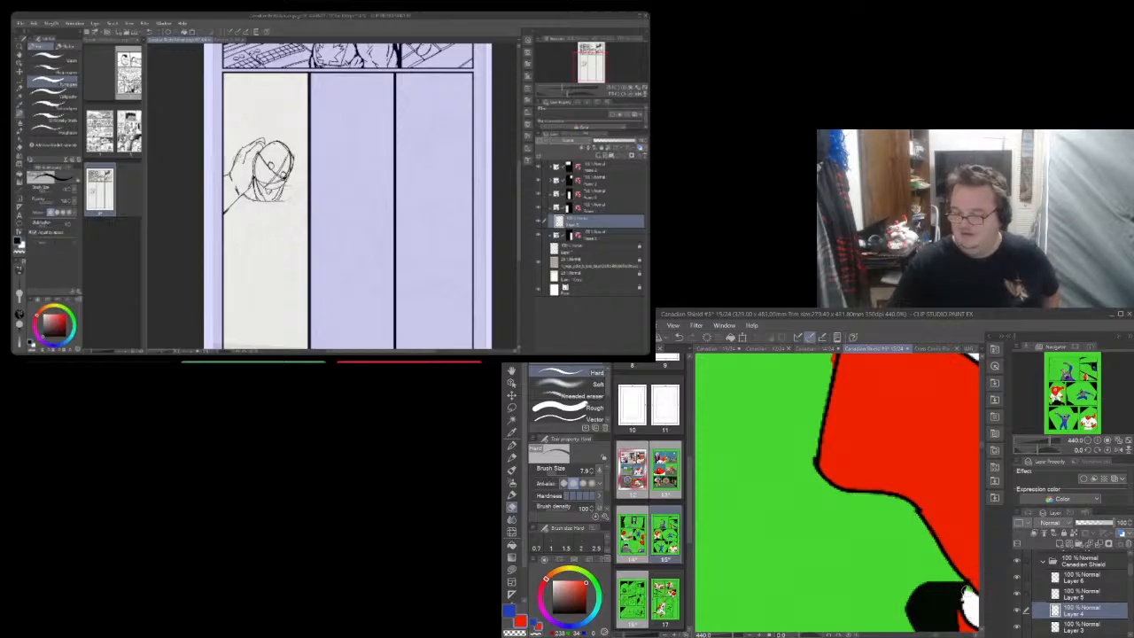
left_click_drag(983, 448, 983, 440)
mouse_move(837, 528)
left_mouse_down()
mouse_move(835, 539)
mouse_move(843, 500)
left_mouse_up()
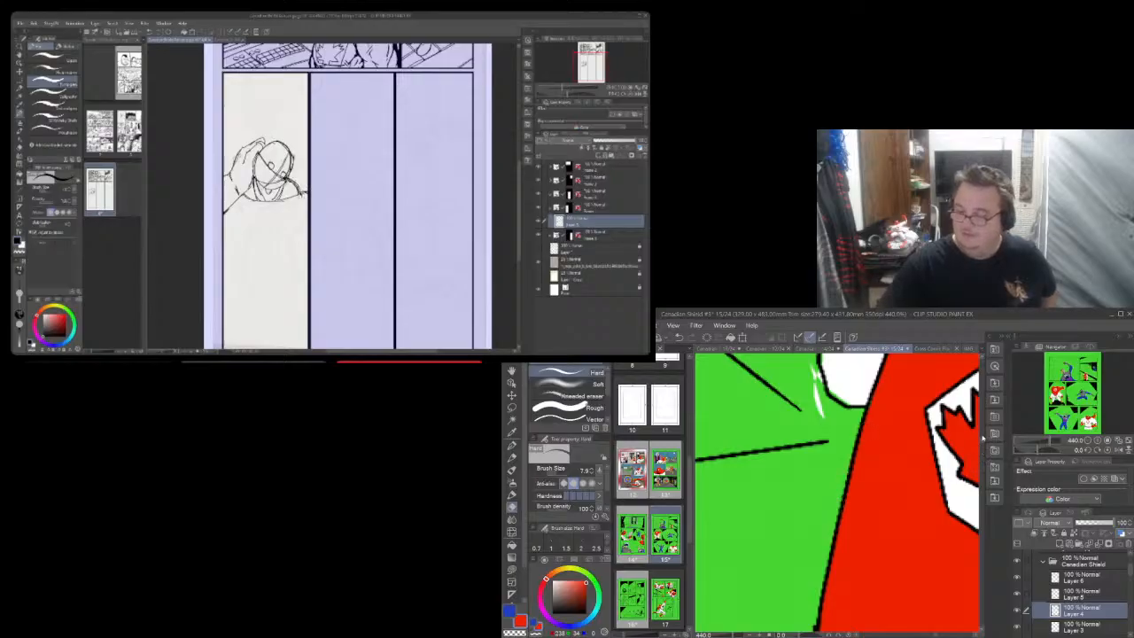
On Layer 3, erase the white spill beside the left arm and fill the green gaps along its outline with white using Lasso fill
left_click_drag(982, 439, 984, 452)
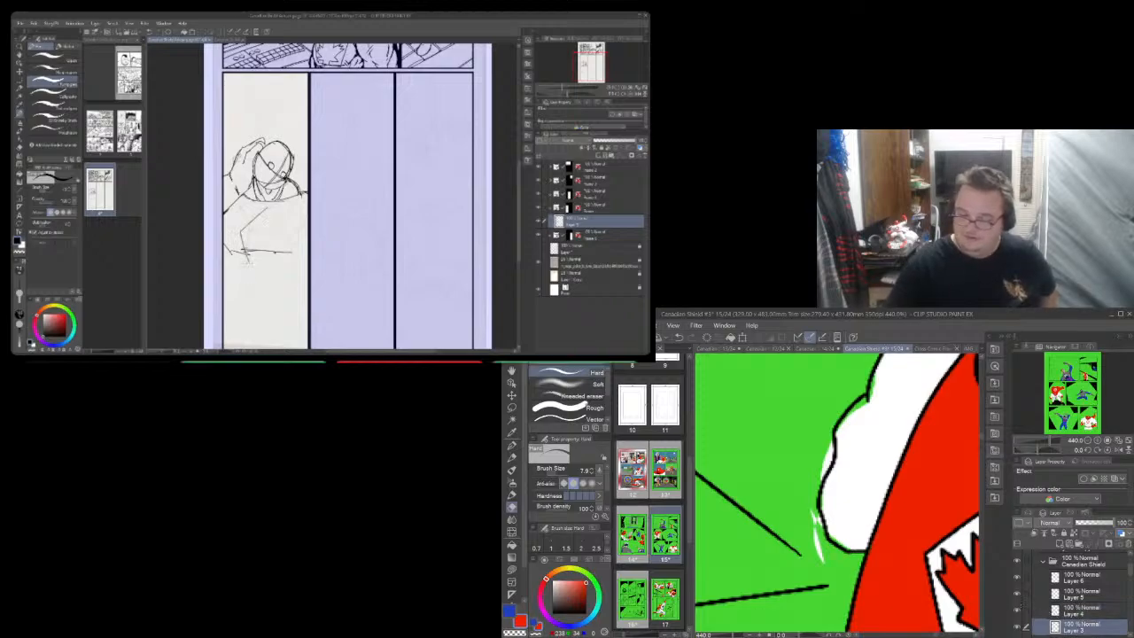
mouse_move(823, 562)
left_mouse_down()
mouse_move(812, 509)
mouse_move(833, 448)
left_mouse_up()
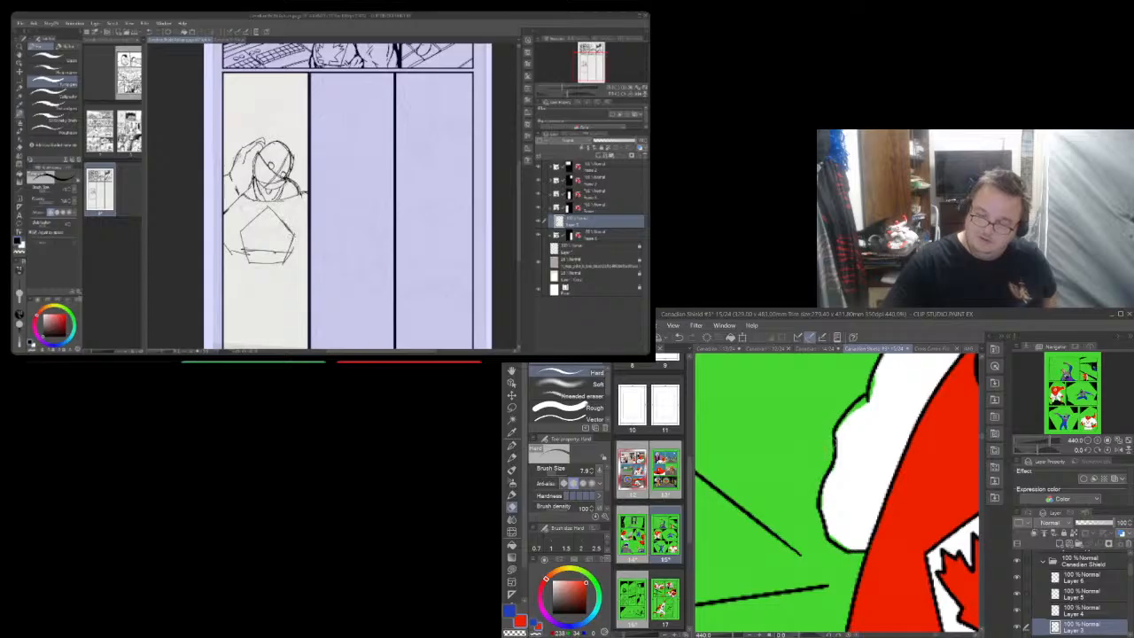
key("i")
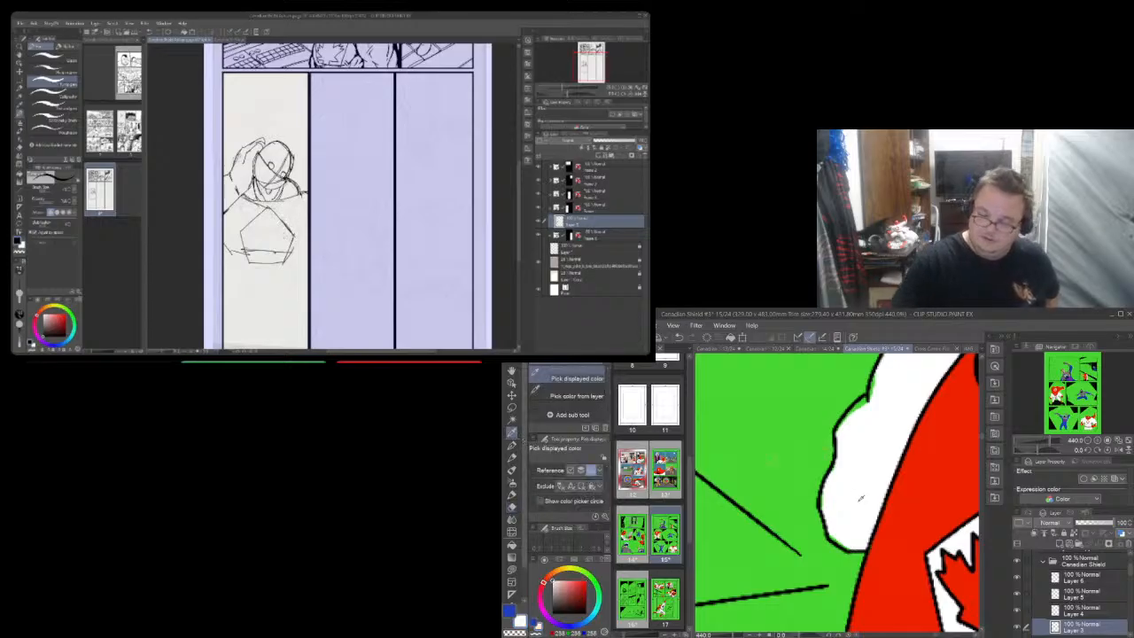
key("u")
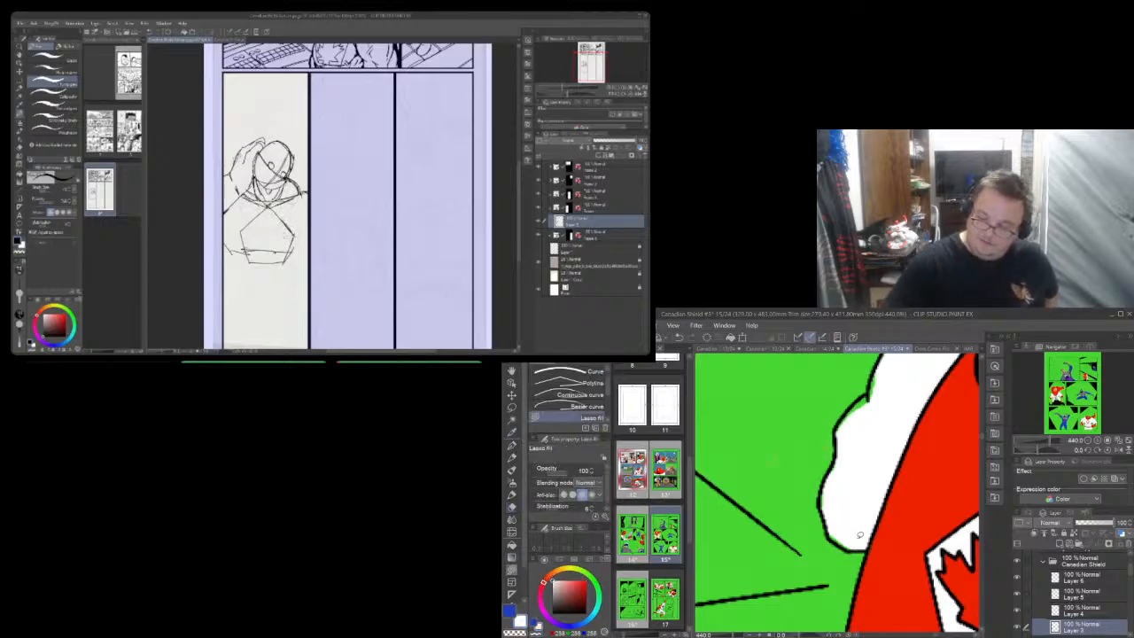
left_click_drag(840, 543, 829, 535)
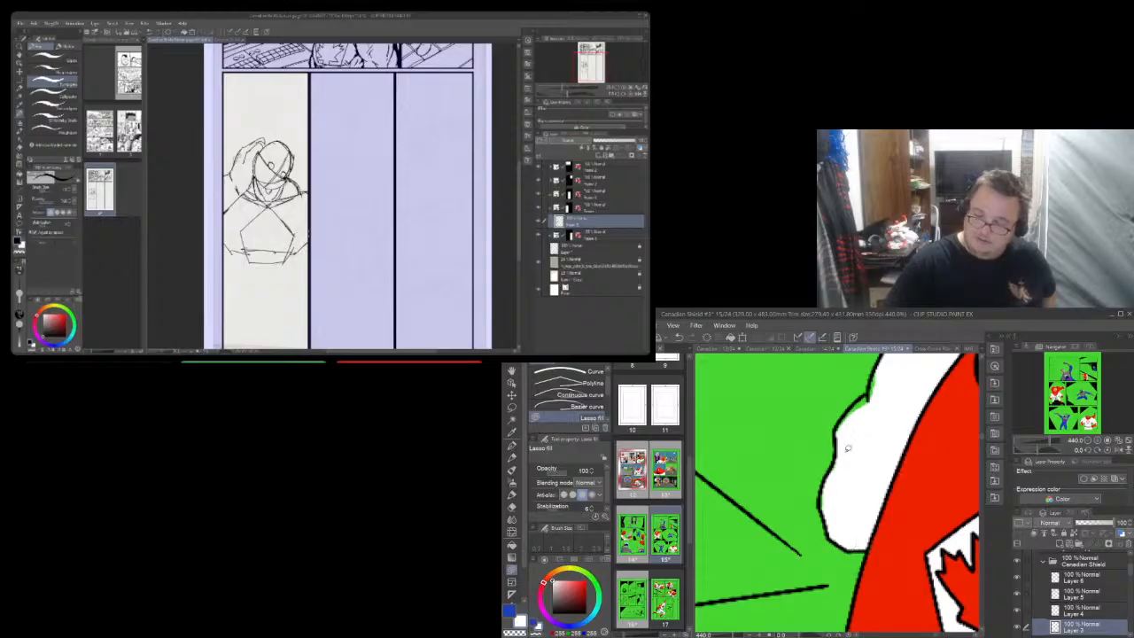
mouse_move(847, 450)
left_mouse_down()
mouse_move(831, 478)
mouse_move(835, 432)
left_mouse_up()
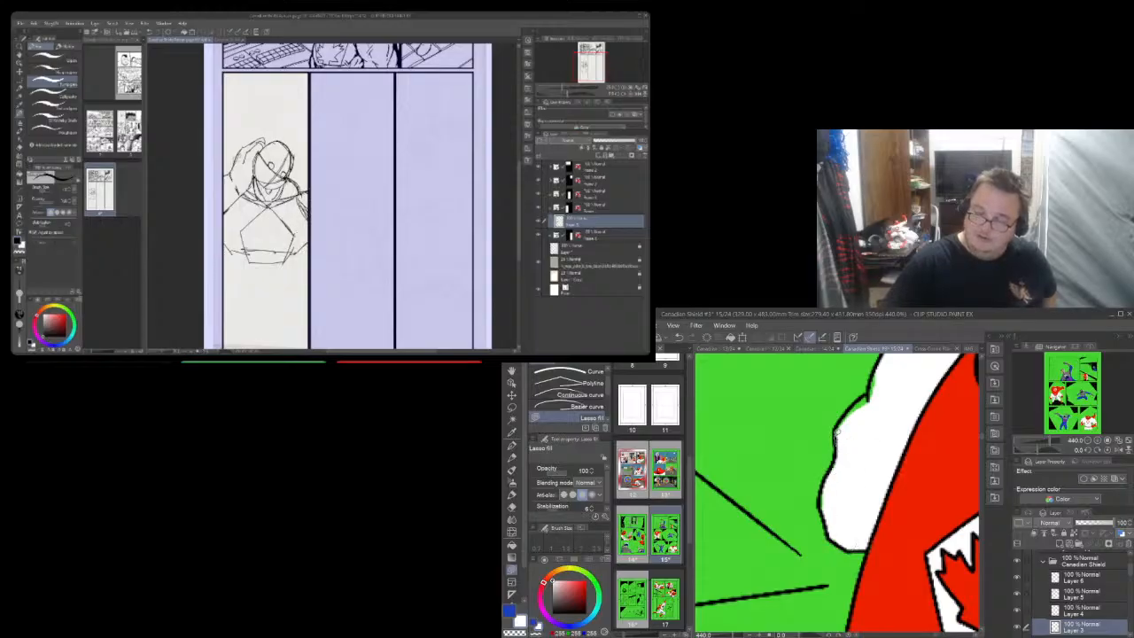
left_click_drag(867, 396, 889, 358)
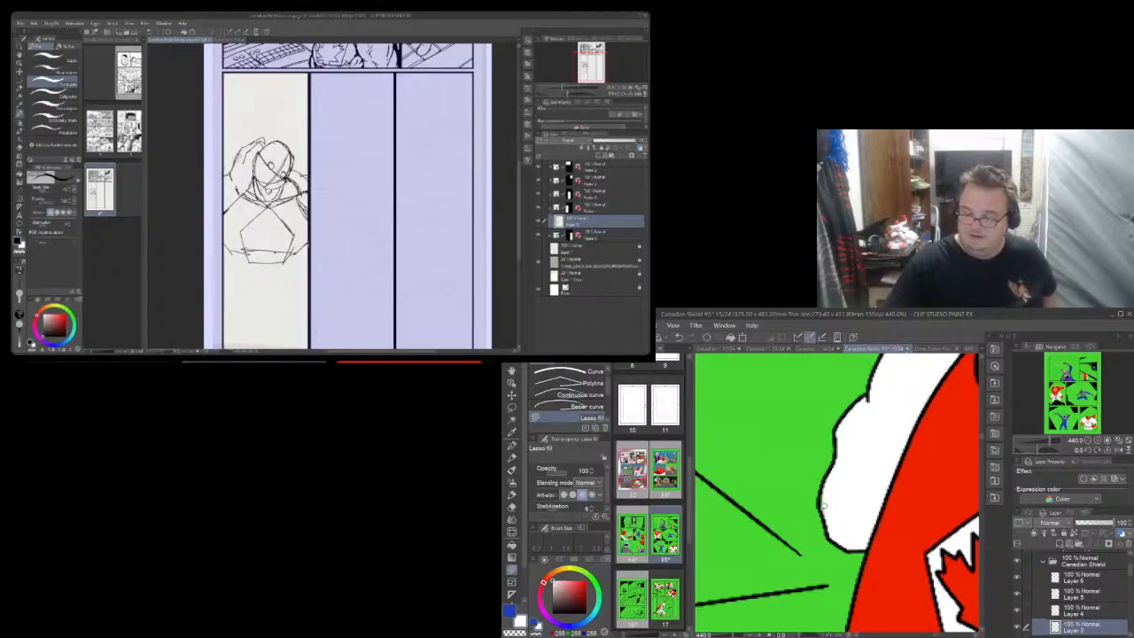
left_click_drag(829, 479, 825, 490)
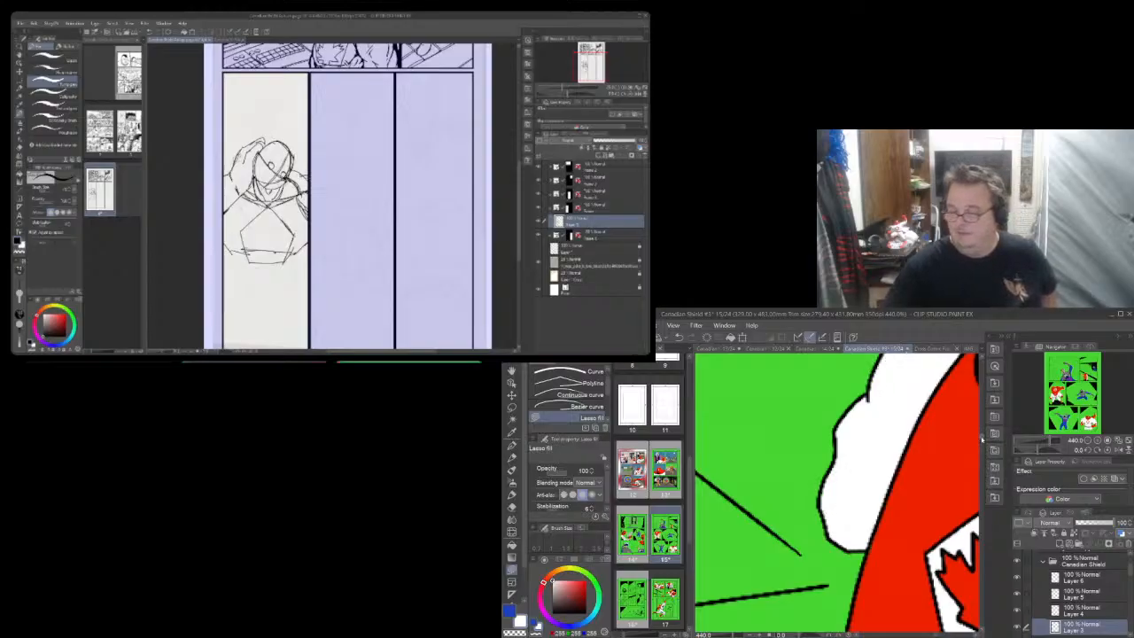
Fill the green gap along the top of the left shoulder with white using Lasso fill
left_click_drag(983, 439, 982, 433)
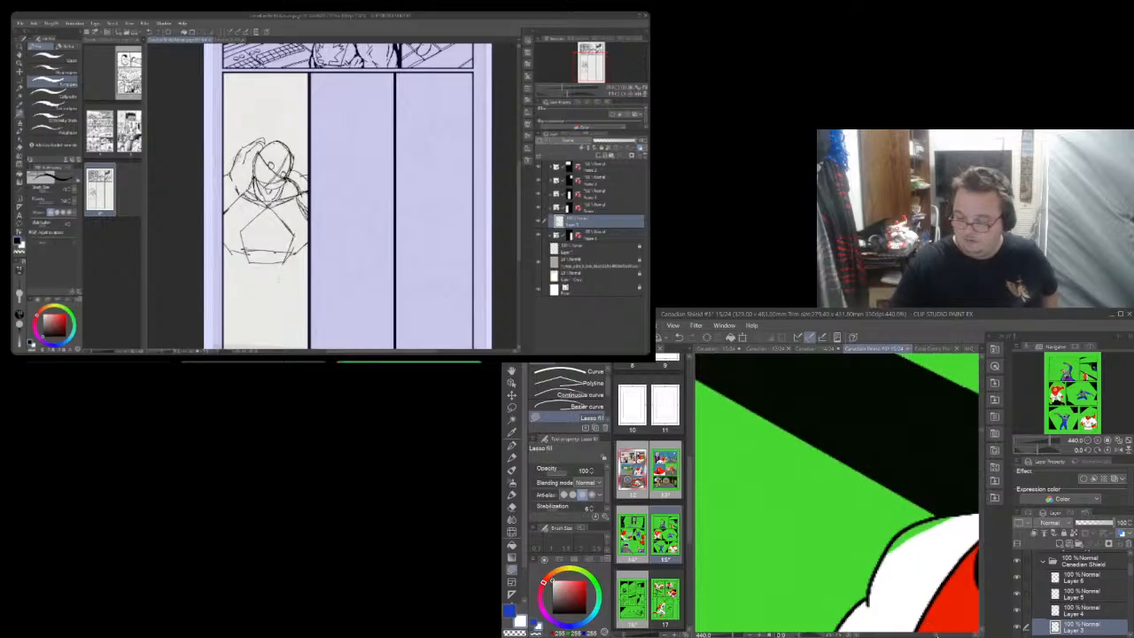
left_click_drag(936, 634, 945, 634)
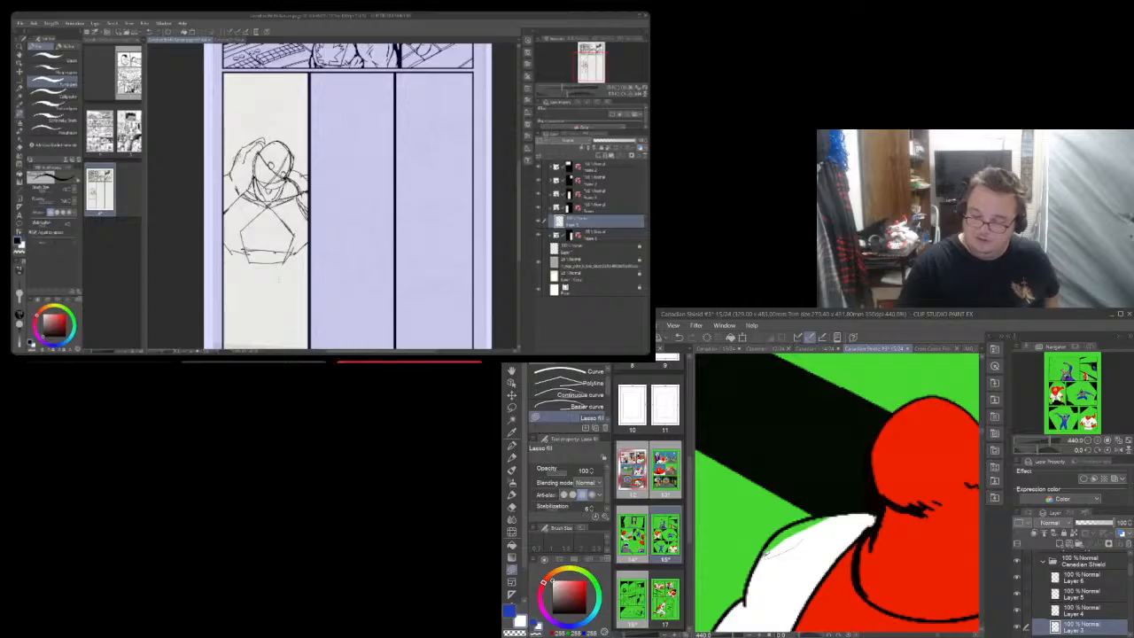
left_click_drag(826, 513, 864, 512)
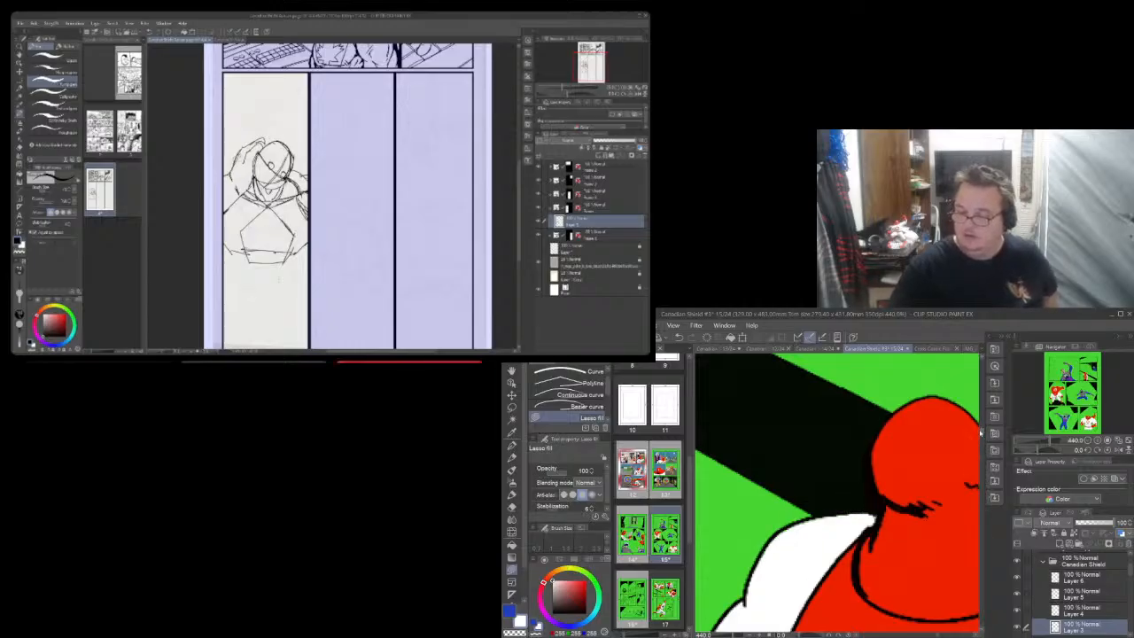
Fill the green gap along the outer edge of the right shoulder with white using Lasso fill
scroll(981, 433, "down", 5)
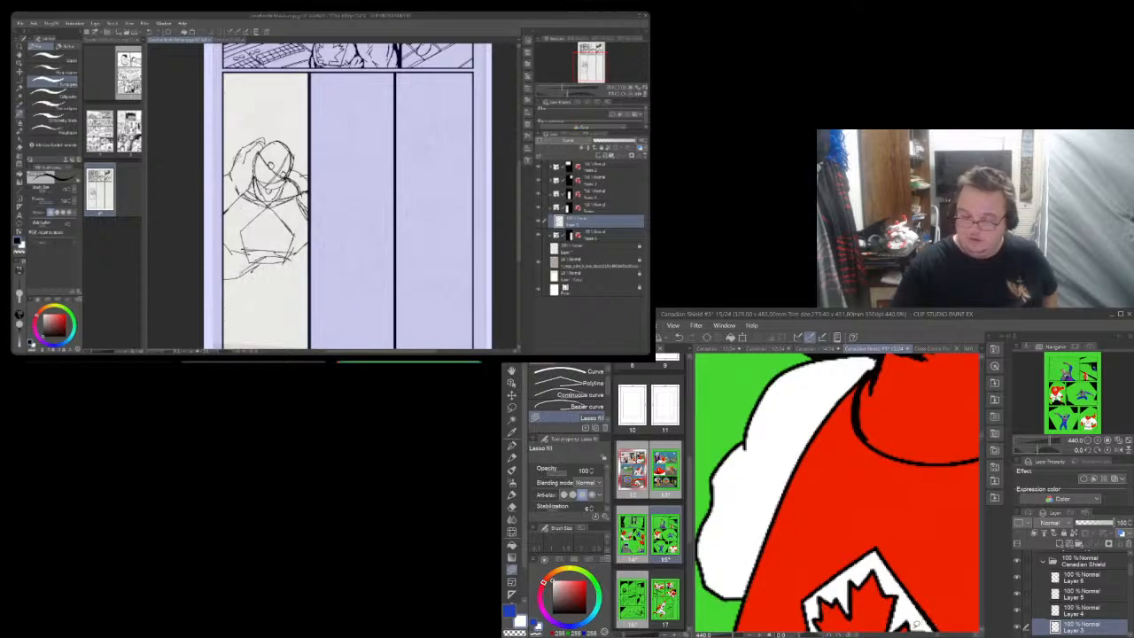
scroll(921, 624, "down", 5)
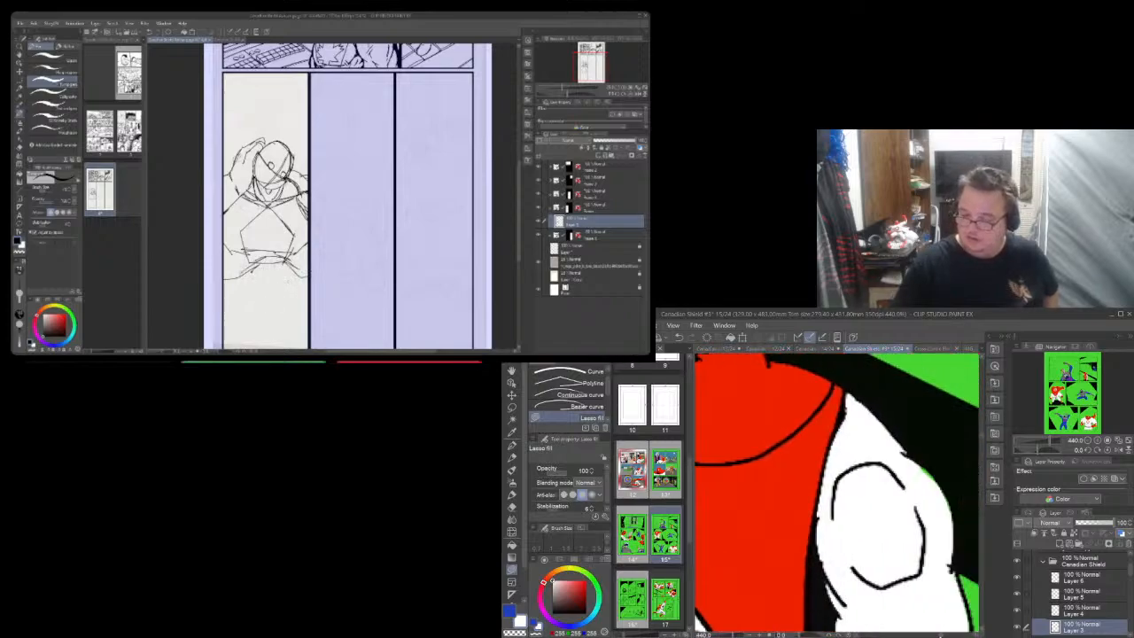
scroll(836, 493, "right", 1)
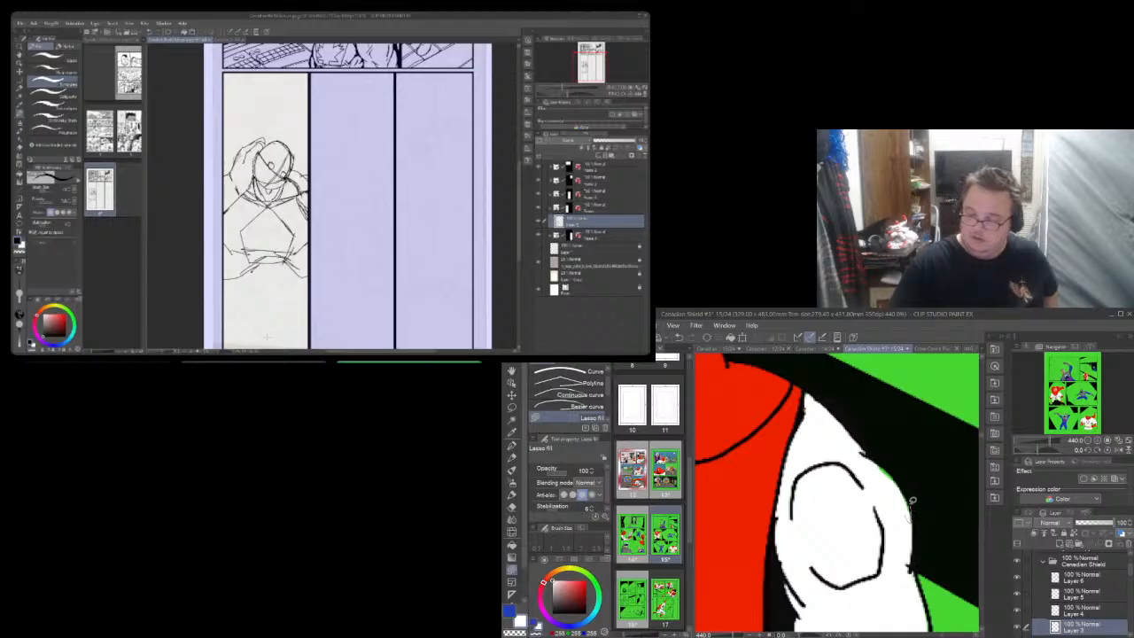
left_click_drag(912, 502, 861, 452)
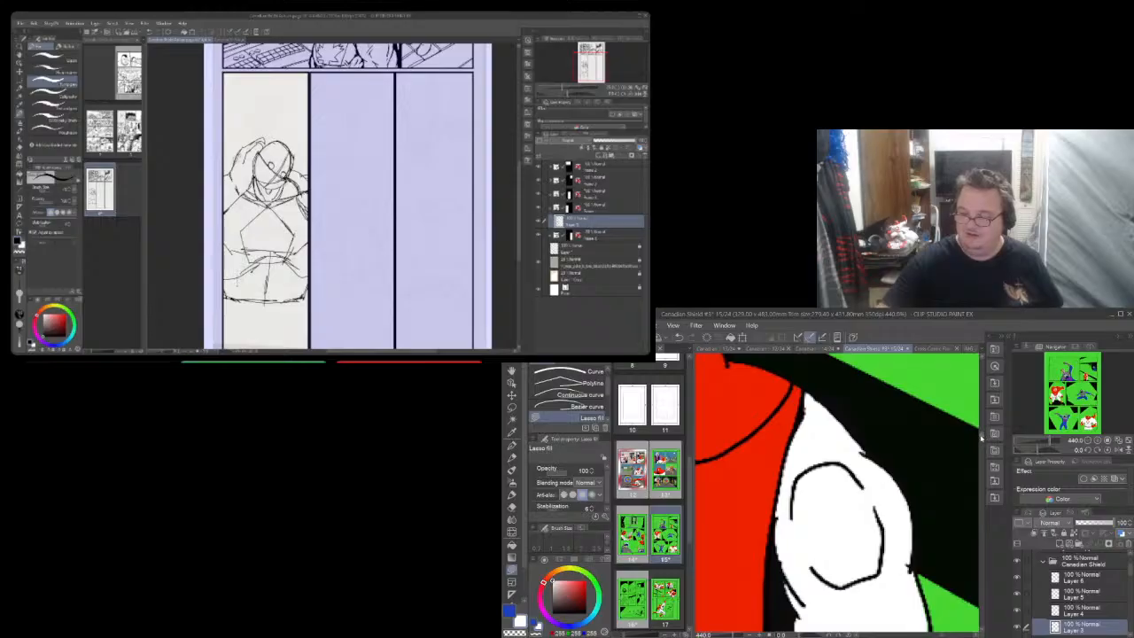
Fill the green gaps along the right forearm and hand with white, and erase the white spill beside the leg below the hand
scroll(982, 437, "down", 5)
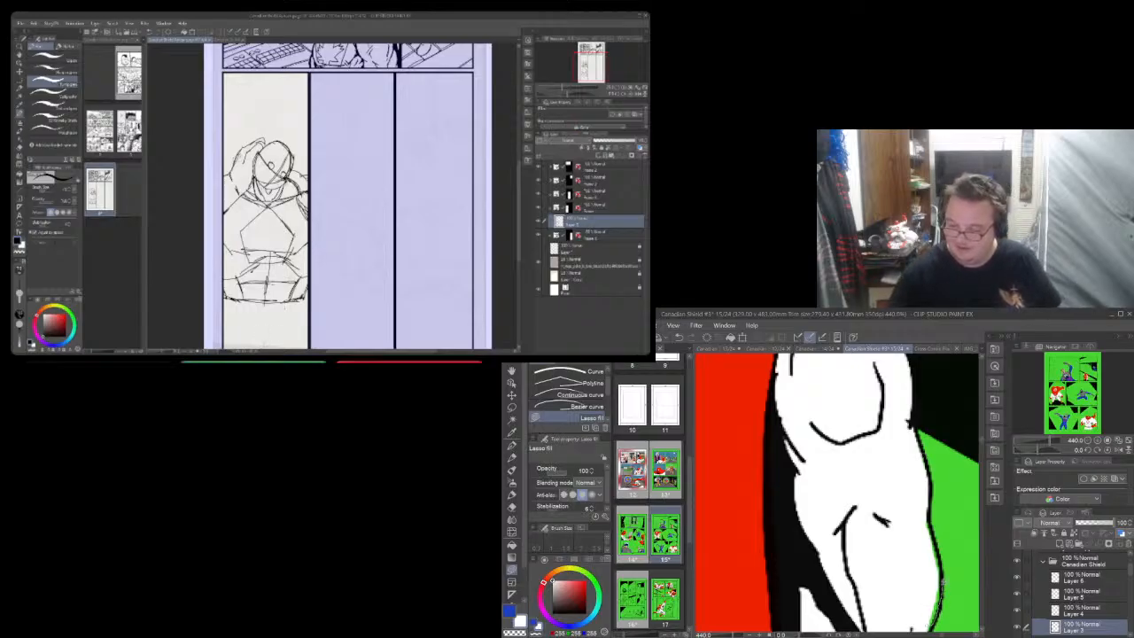
mouse_move(943, 583)
left_mouse_down()
mouse_move(930, 525)
mouse_move(941, 569)
mouse_move(926, 507)
left_mouse_up()
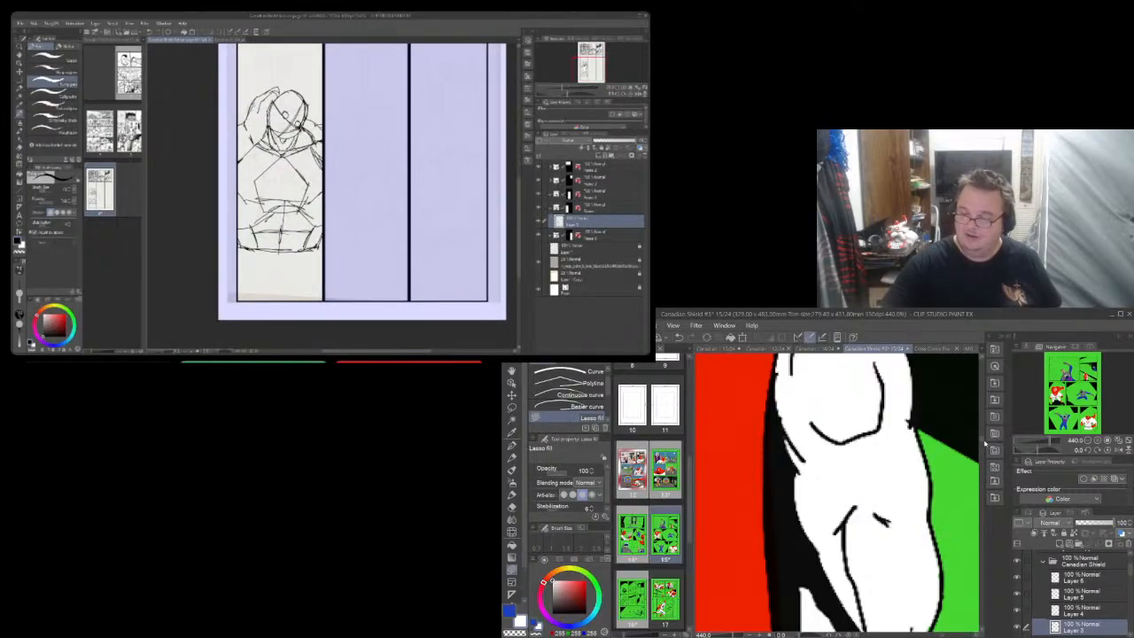
left_click_drag(984, 444, 982, 446)
mouse_move(903, 523)
left_mouse_down()
mouse_move(923, 554)
mouse_move(934, 472)
left_mouse_up()
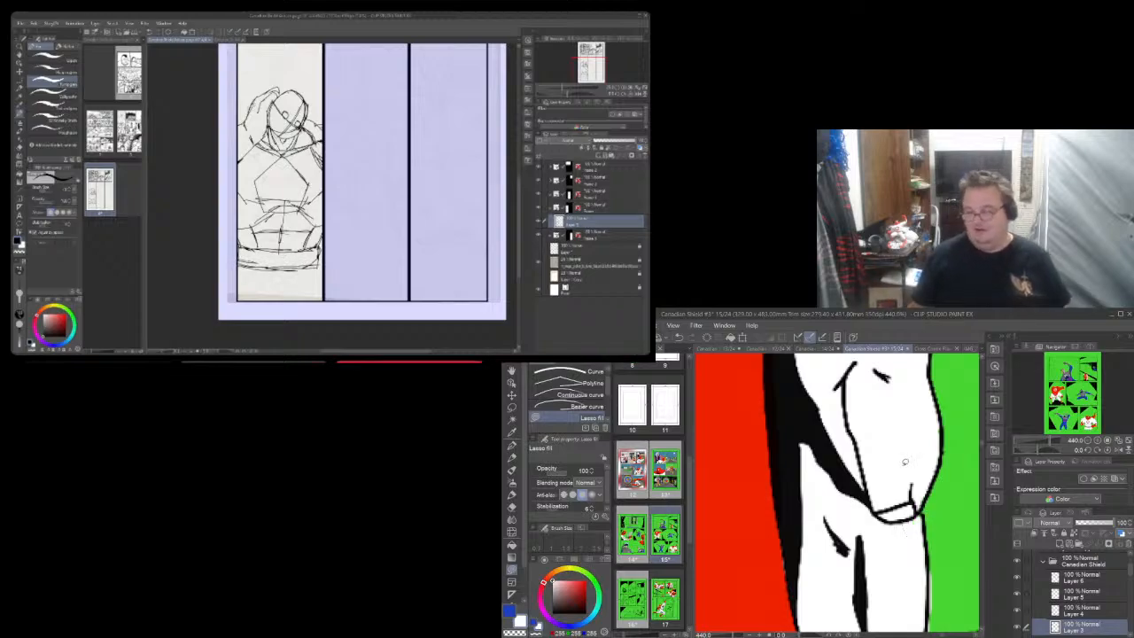
left_click_drag(981, 446, 982, 447)
left_click(513, 506)
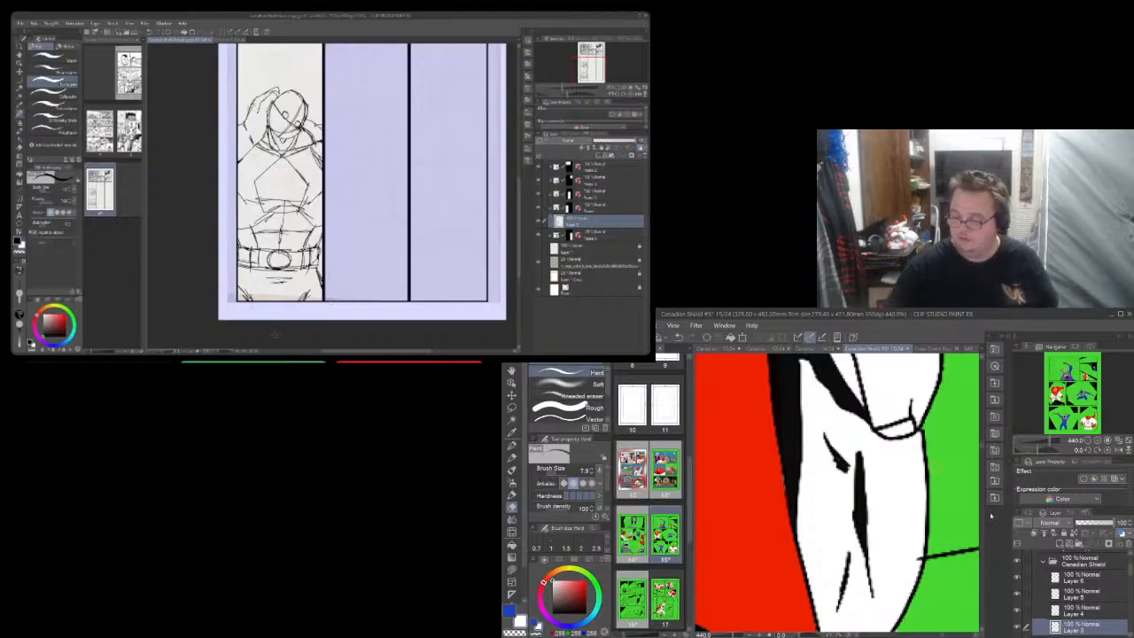
Fill the green gaps on both sides of the right boot's white cuff with white using Lasso fill
scroll(982, 452, "down", 5)
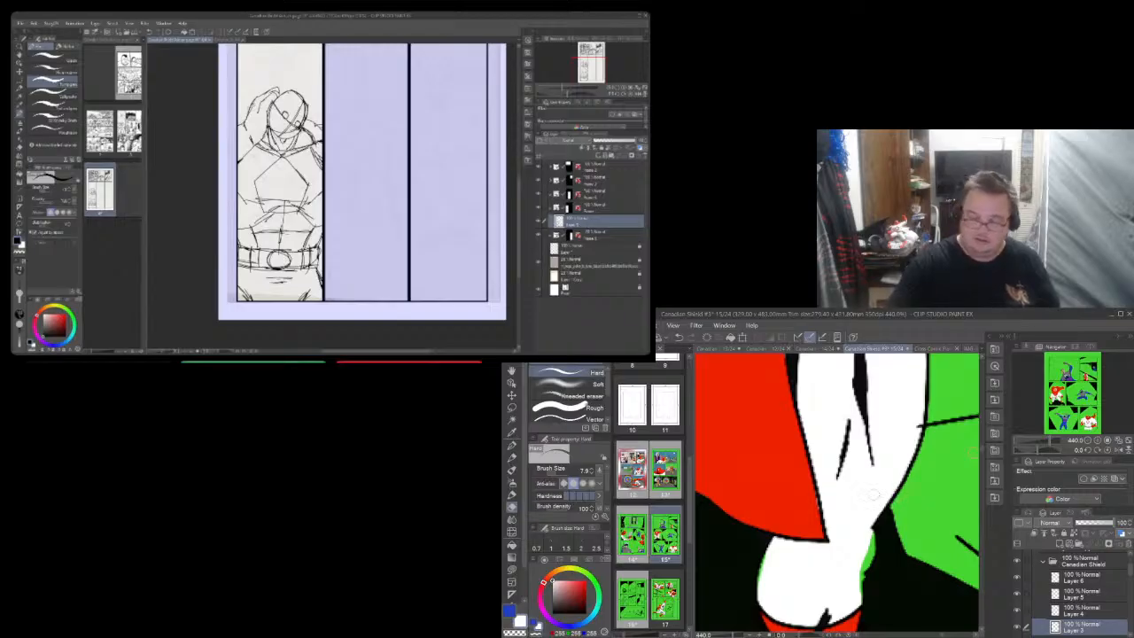
key("u")
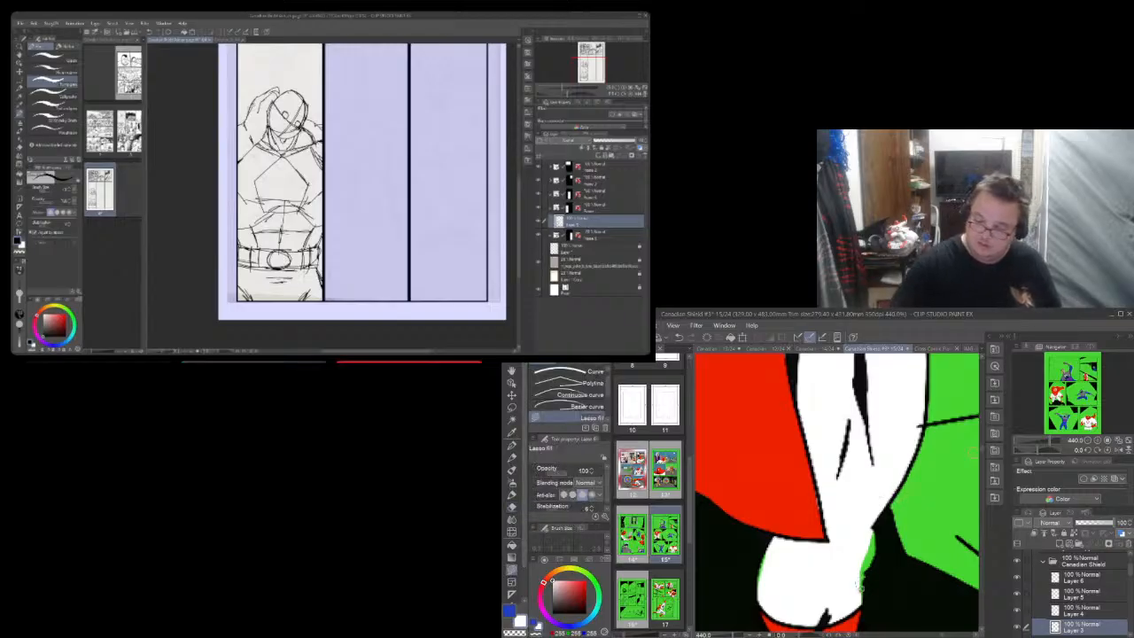
mouse_move(859, 587)
left_mouse_down()
mouse_move(880, 534)
mouse_move(837, 523)
left_mouse_up()
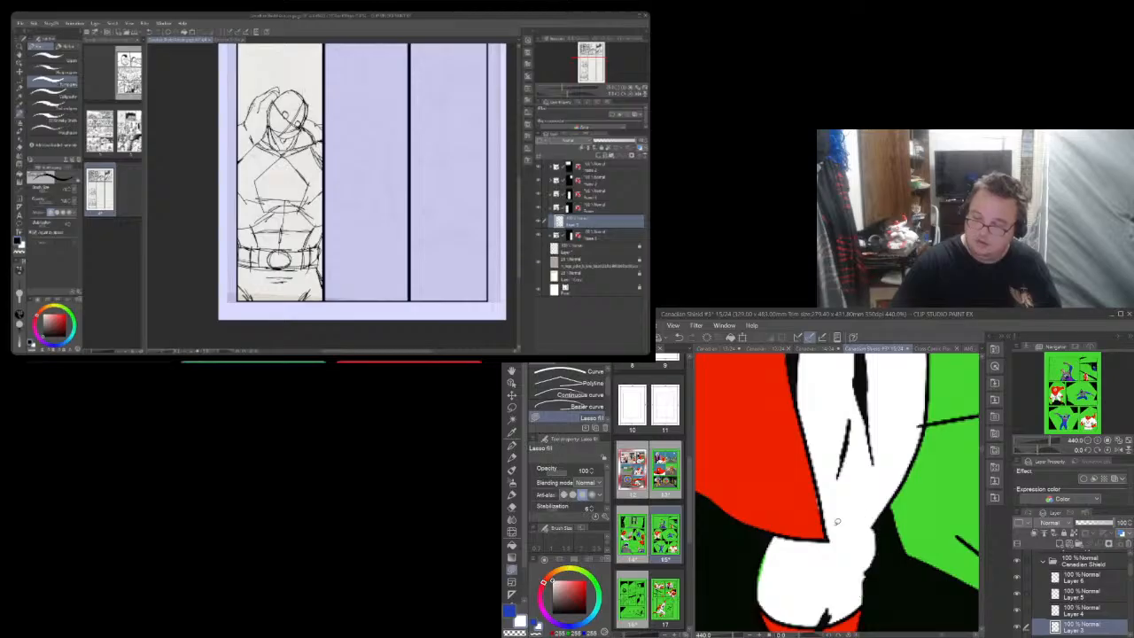
mouse_move(762, 595)
left_mouse_down()
mouse_move(764, 559)
mouse_move(795, 536)
left_mouse_up()
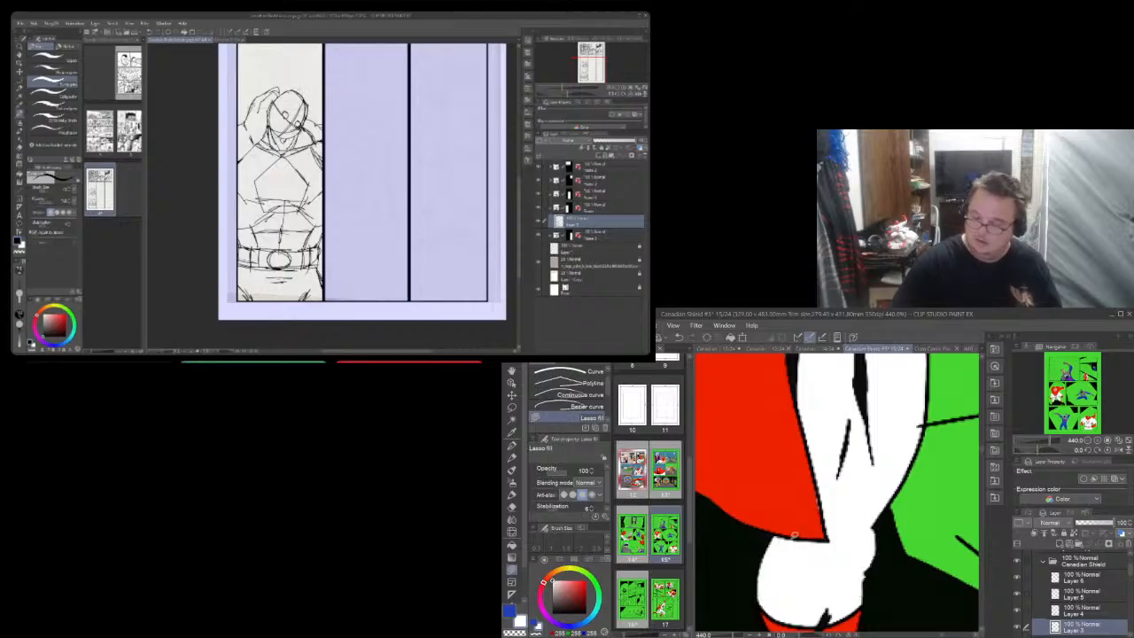
Fill the green gap in the left boot's white cuff beneath the cape with white
left_click_drag(982, 447, 982, 450)
left_click_drag(942, 635, 938, 635)
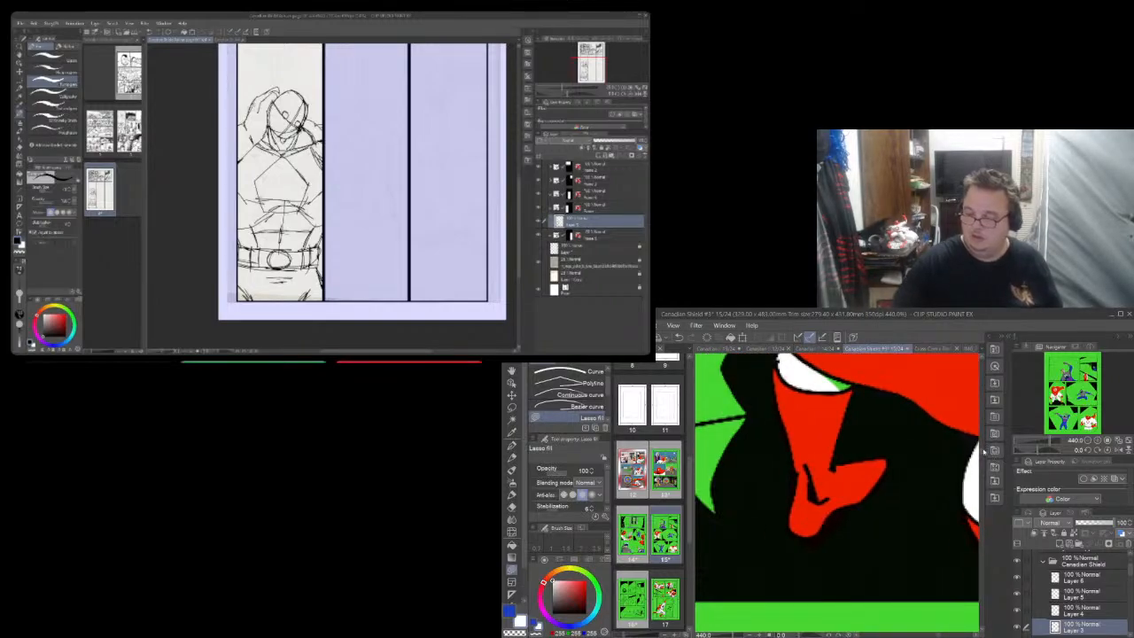
left_click_drag(982, 454, 983, 448)
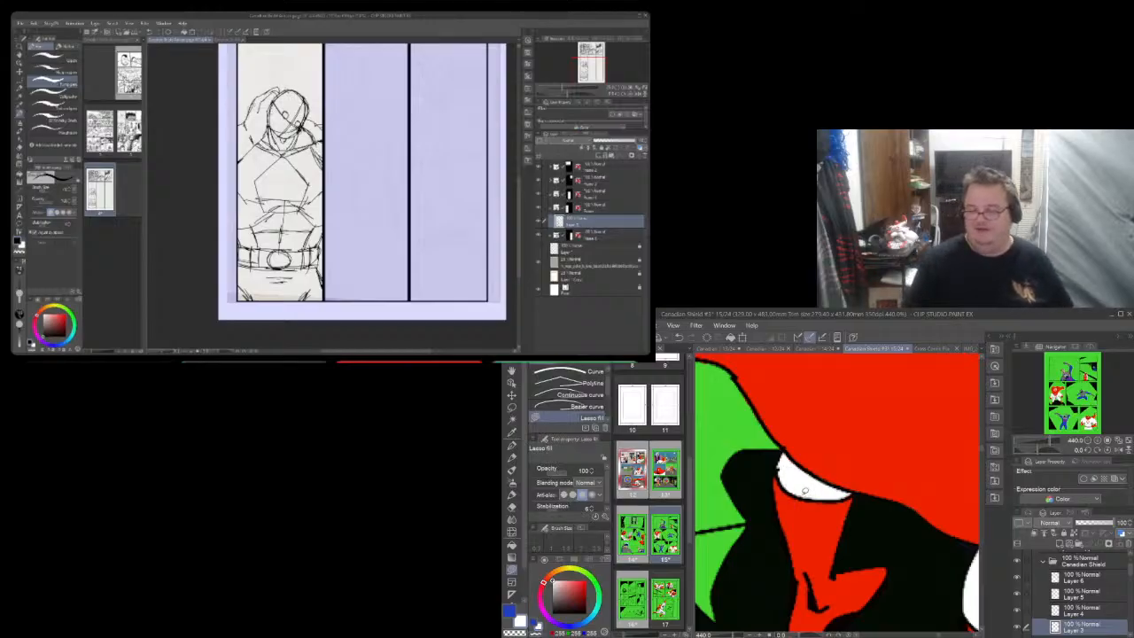
scroll(805, 490, "down", 10)
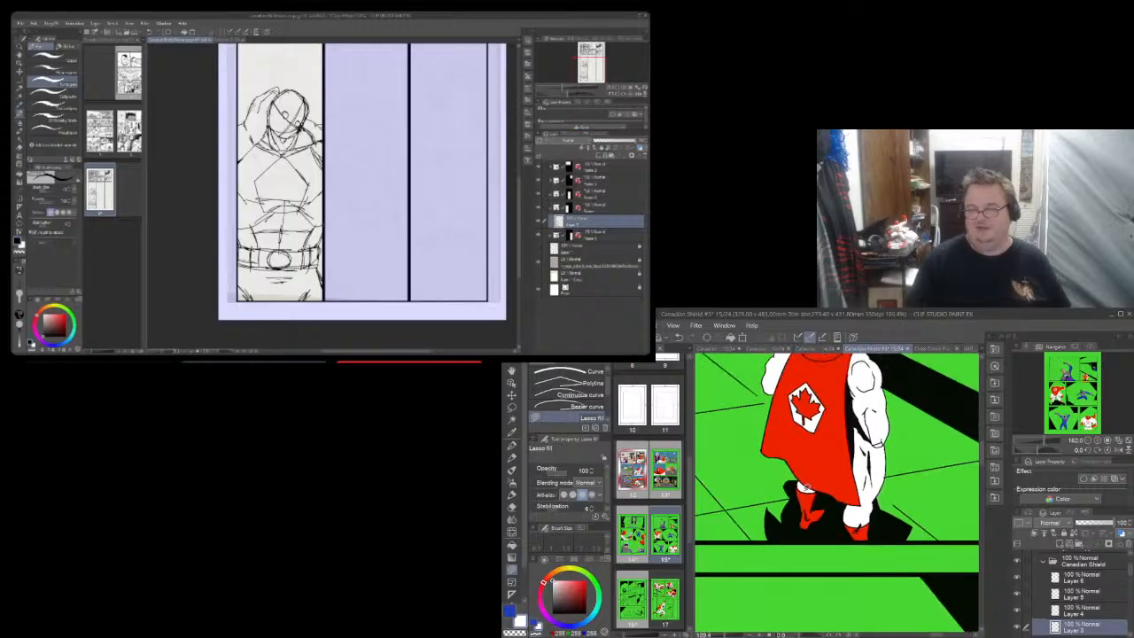
scroll(785, 458, "down", 4)
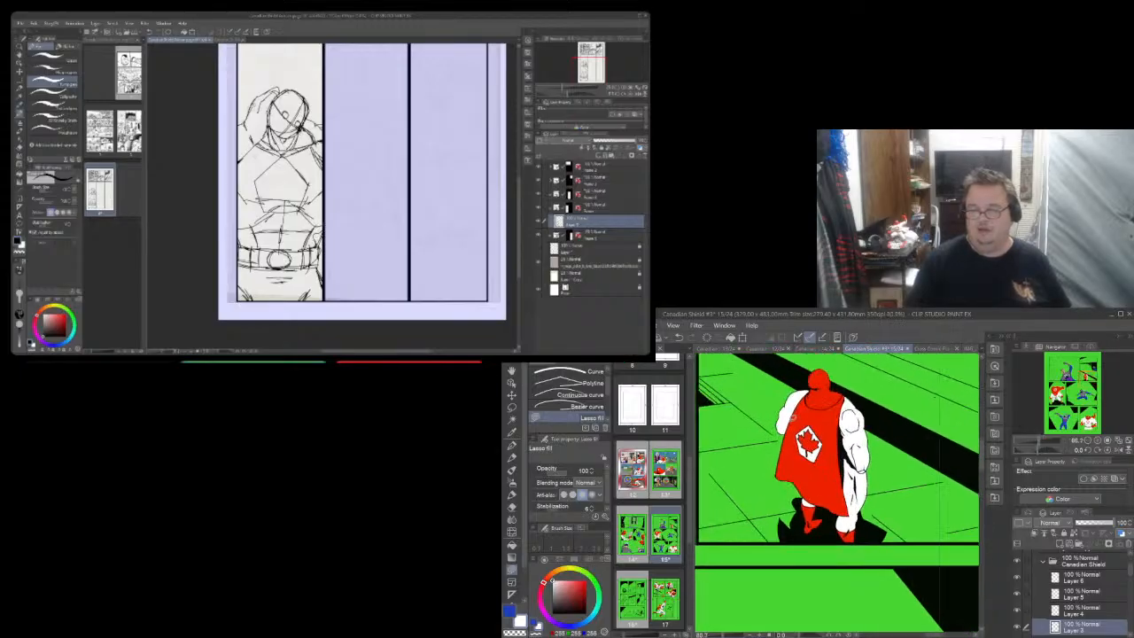
scroll(793, 417, "up", 6)
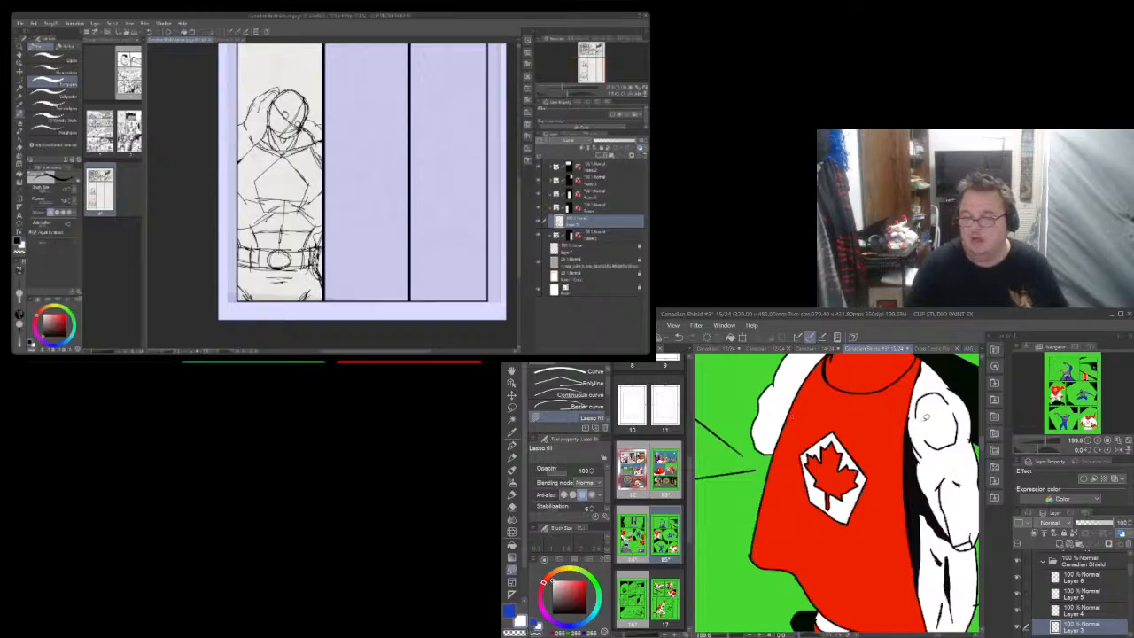
scroll(926, 417, "down", 5)
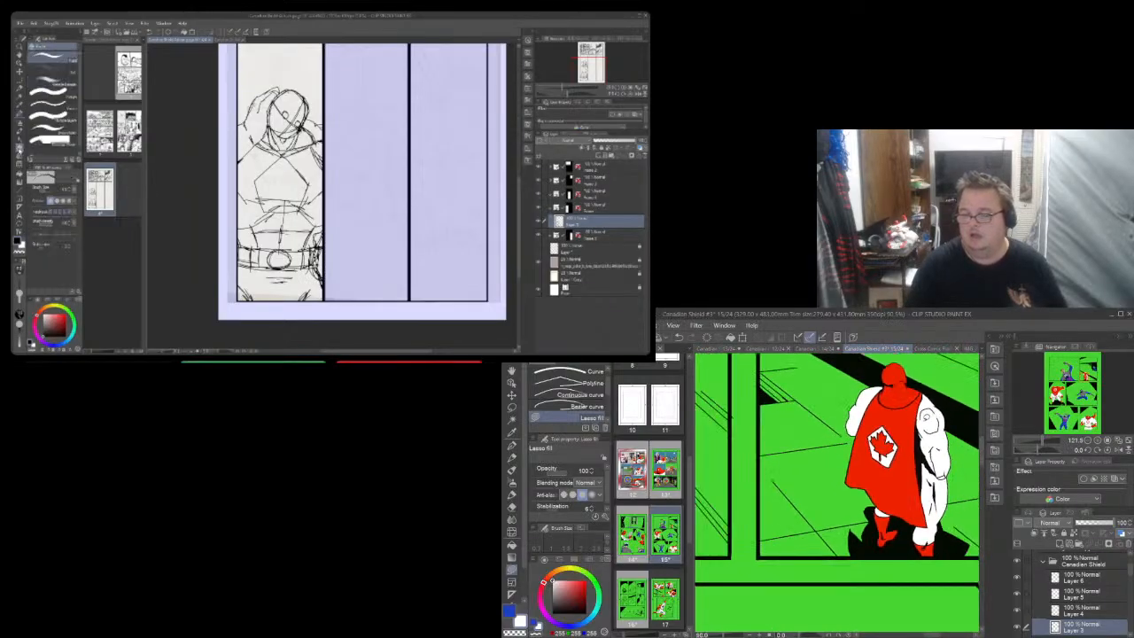
Collapse the Canadian Shield layer folder and hide Layer 52 in the Absorb folder for the masked figure
scroll(918, 423, "down", 1)
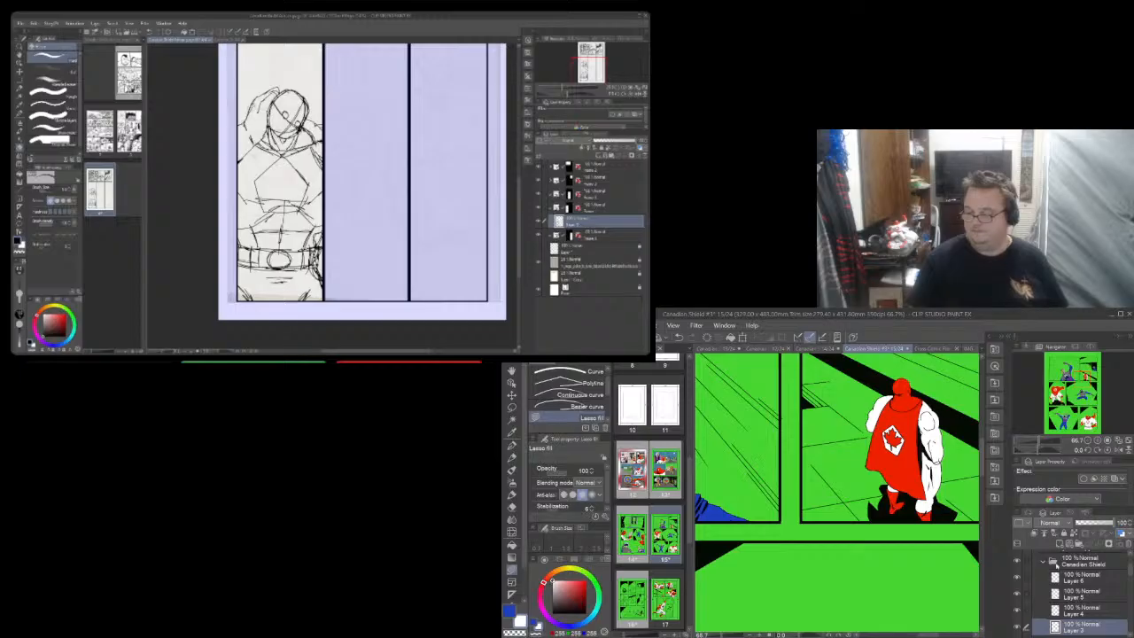
left_click(1045, 564)
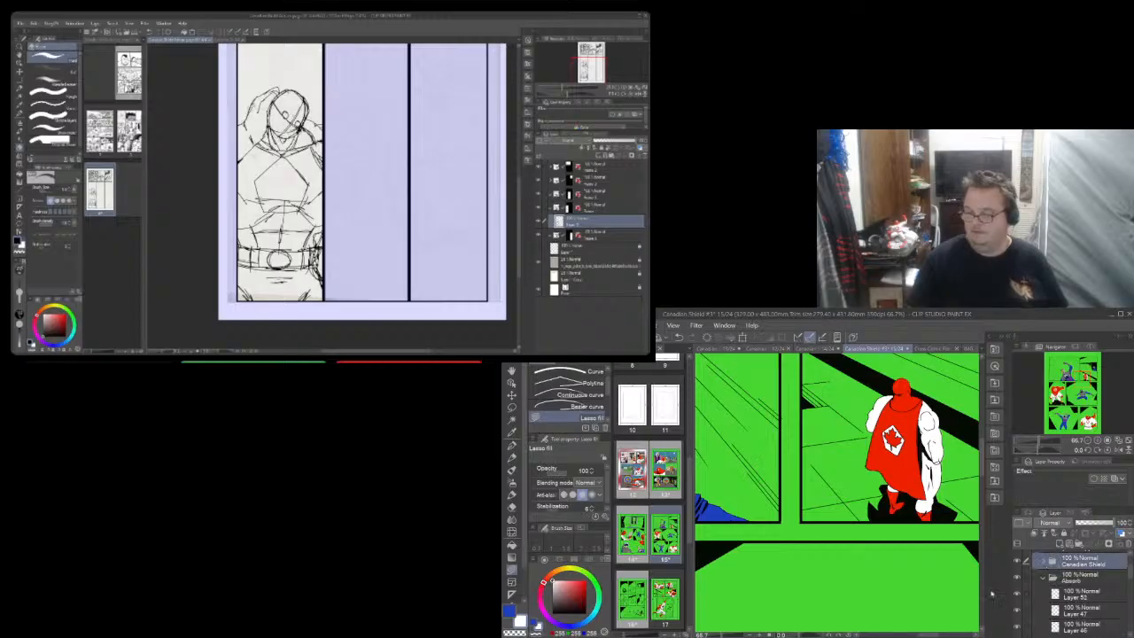
left_click_drag(923, 635, 943, 636)
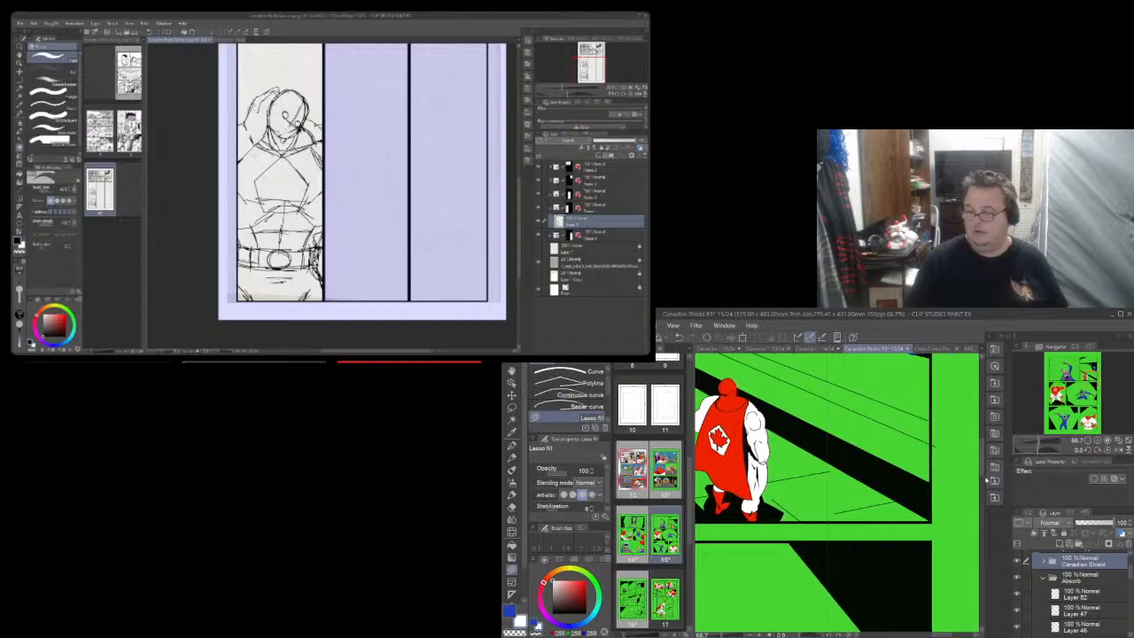
left_click_drag(983, 475, 983, 450)
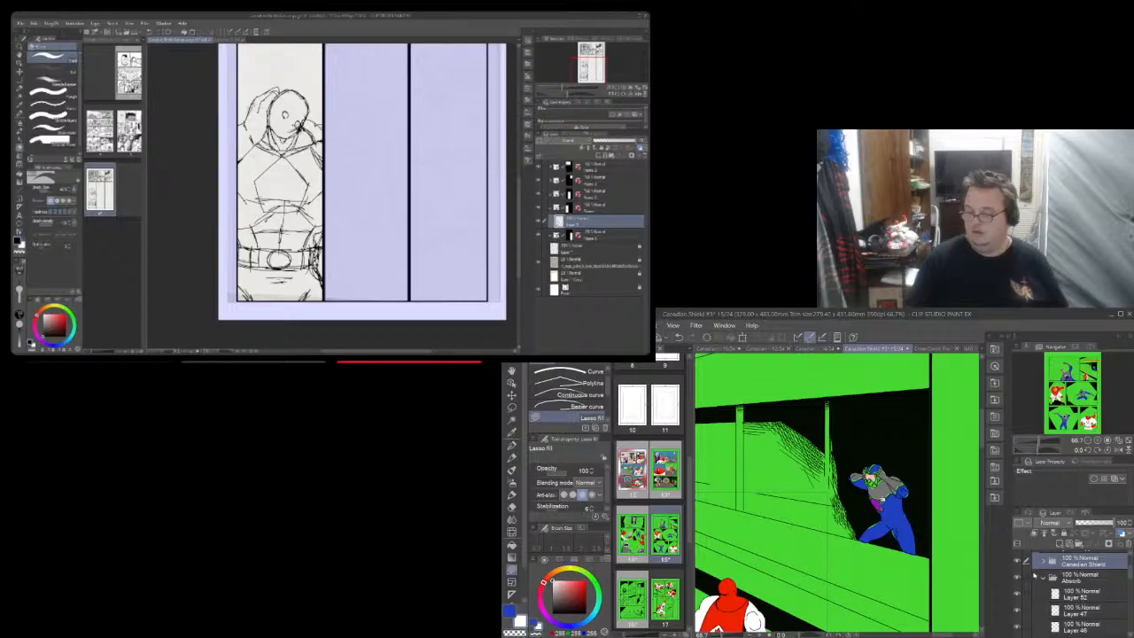
left_click(1062, 599)
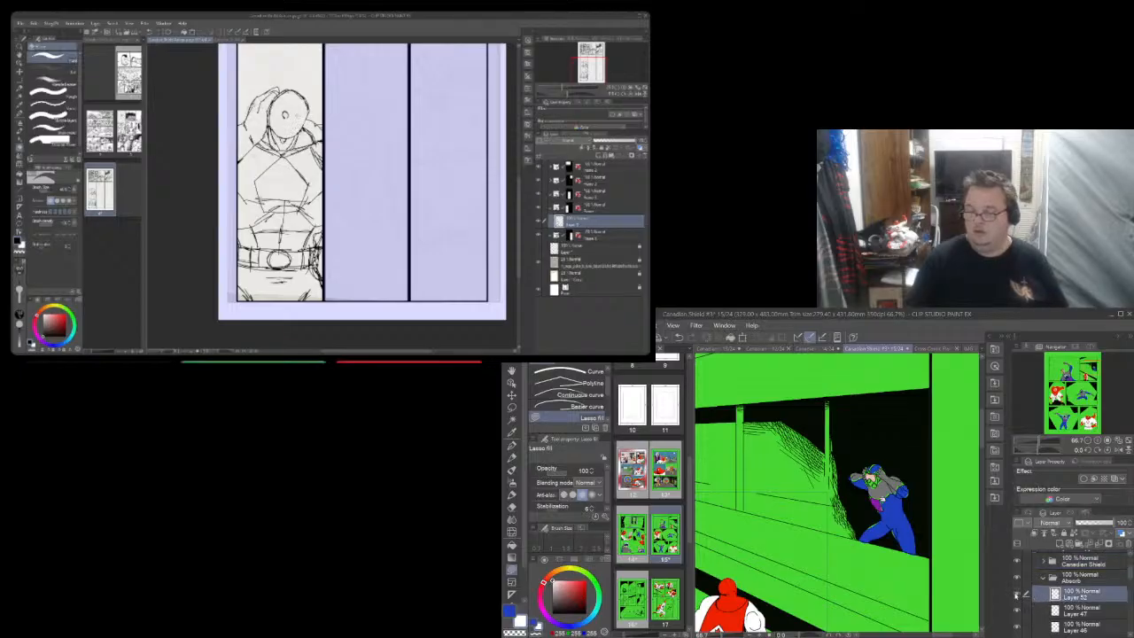
scroll(887, 514, "up", 5)
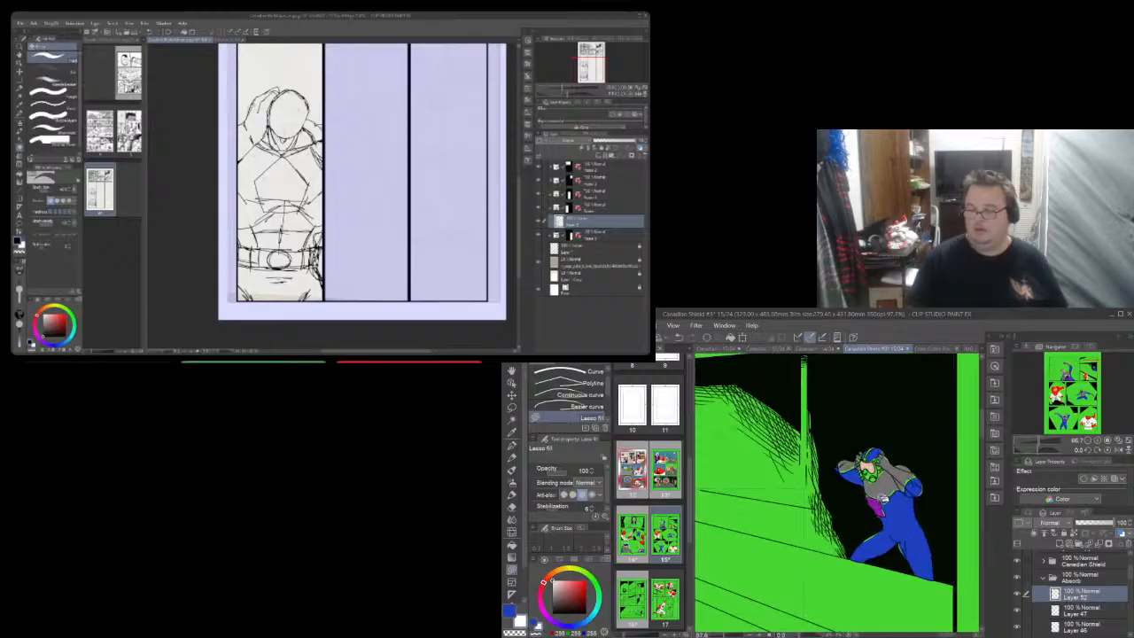
scroll(881, 497, "up", 2)
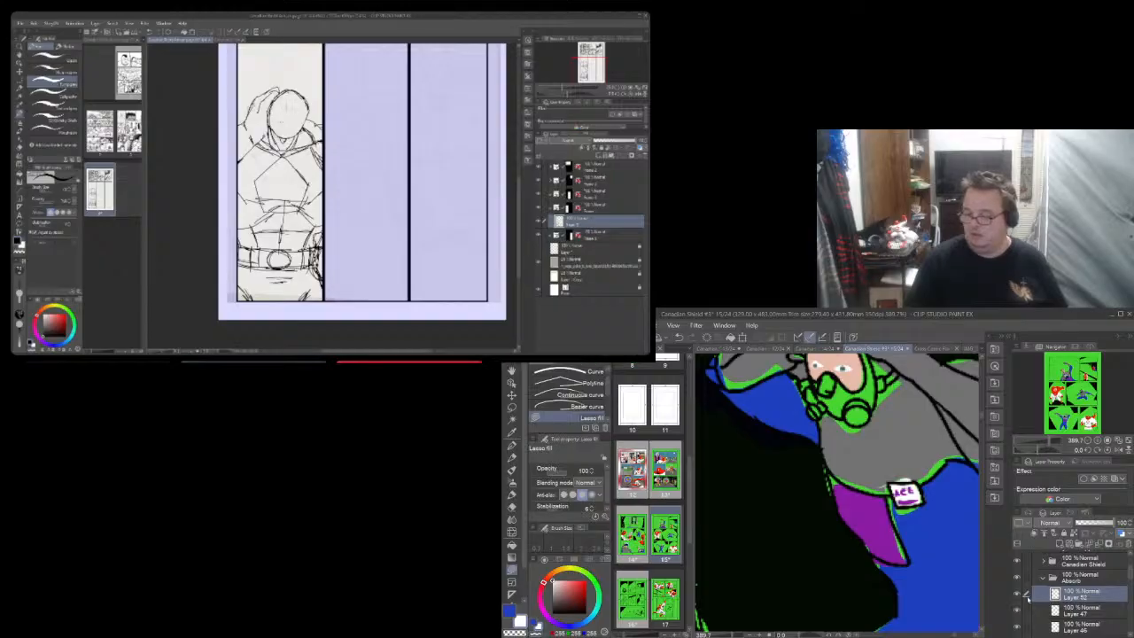
left_click(1016, 595)
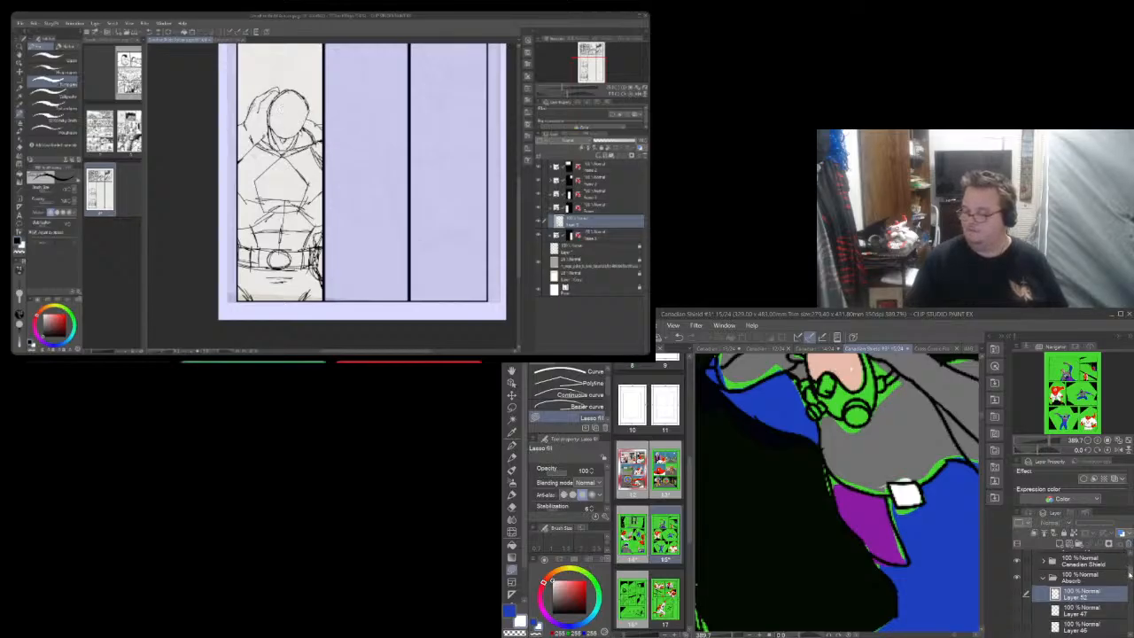
Erase the white spill around the masked figure's chest tag on Layer 36
left_click_drag(1131, 574, 1131, 584)
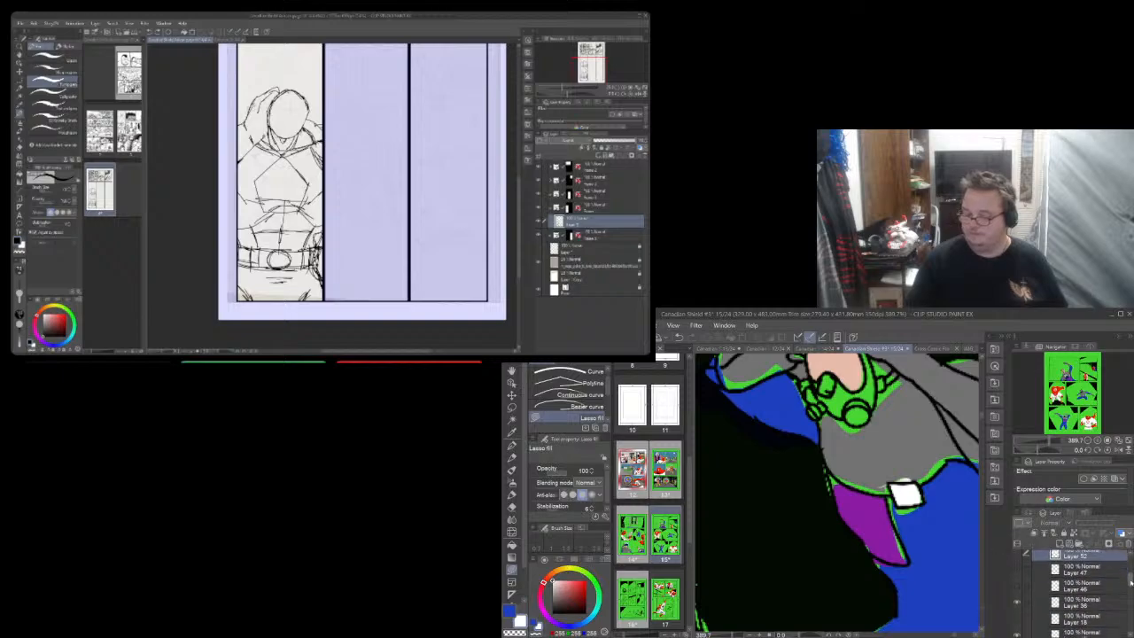
left_click(1072, 607)
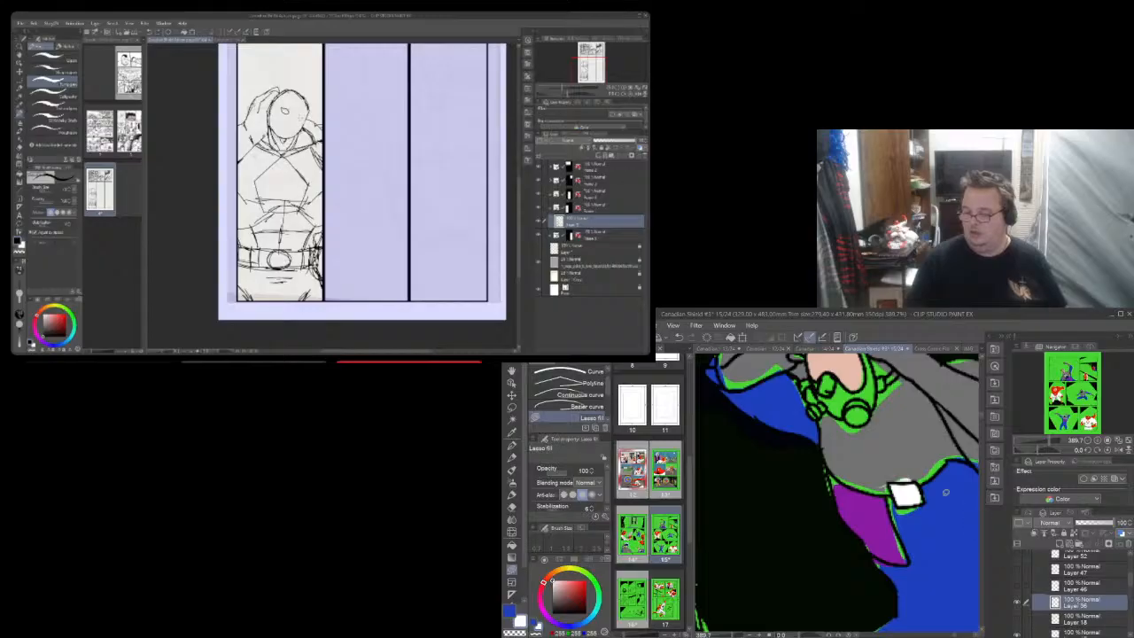
scroll(904, 464, "up", 2)
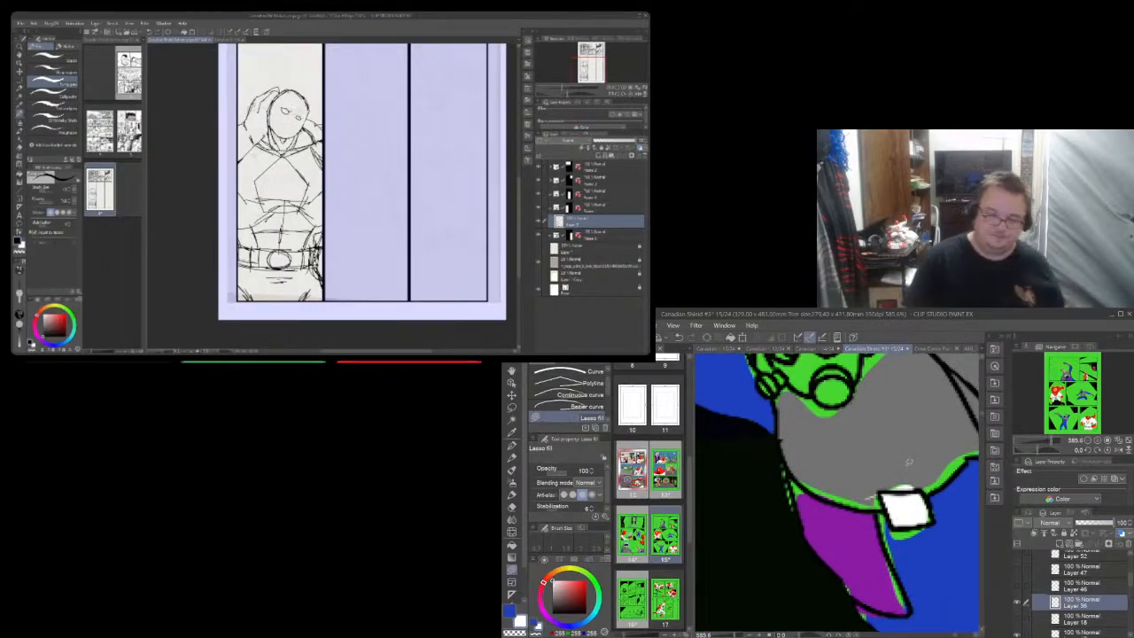
left_click(513, 432)
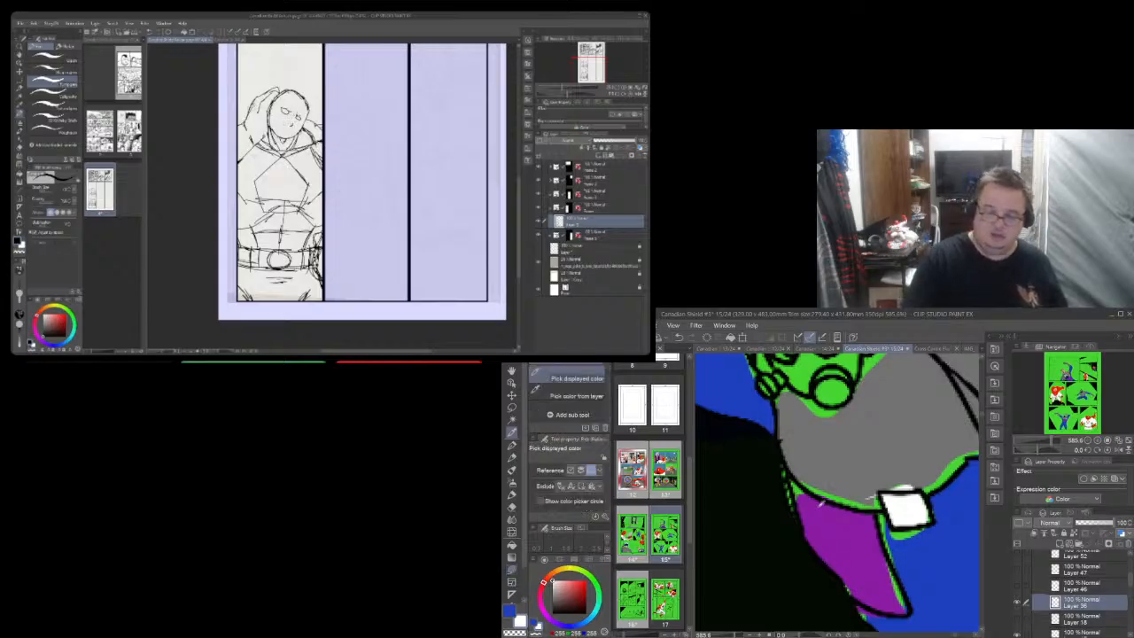
key("e")
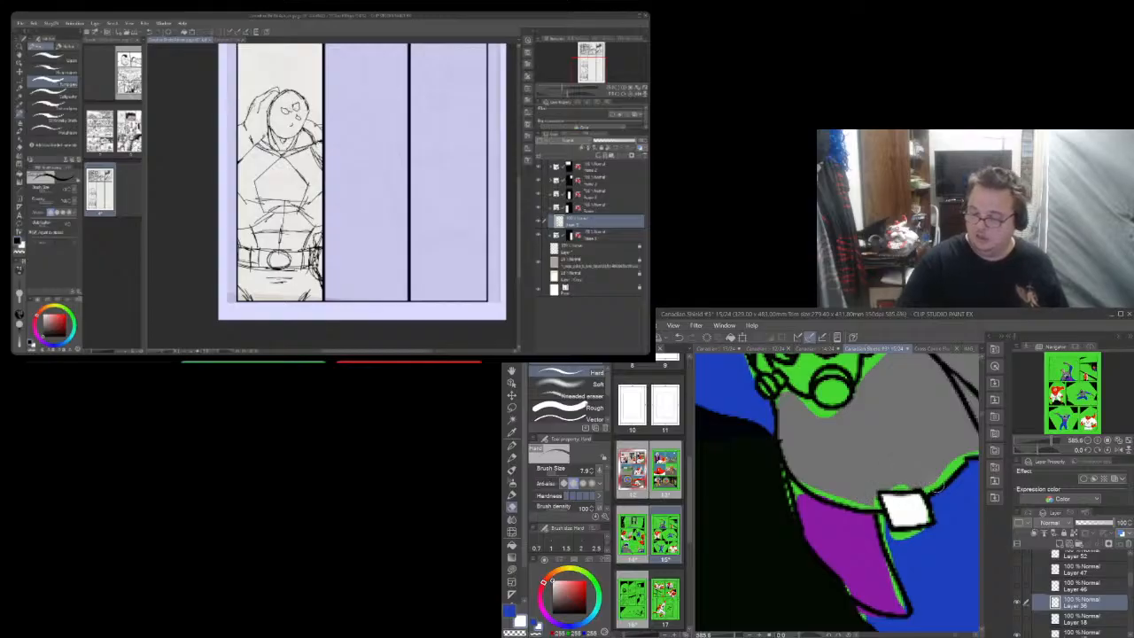
scroll(937, 485, "up", 3)
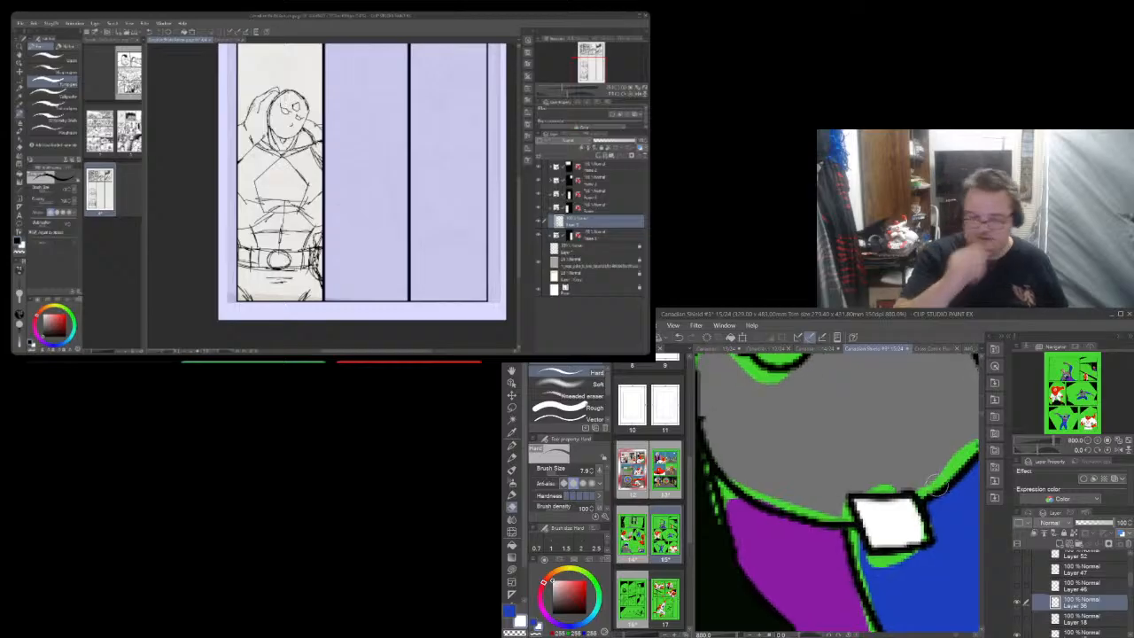
Sample the chest tag's white and fill the gap in its lower corner using Lasso fill
left_click(513, 432)
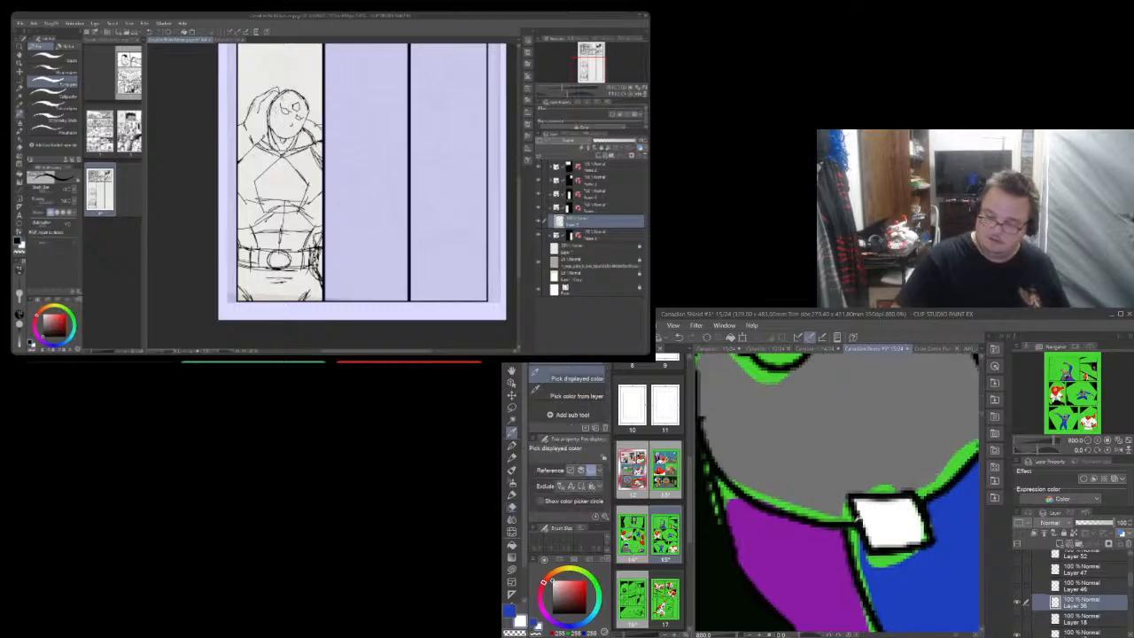
left_click(513, 570)
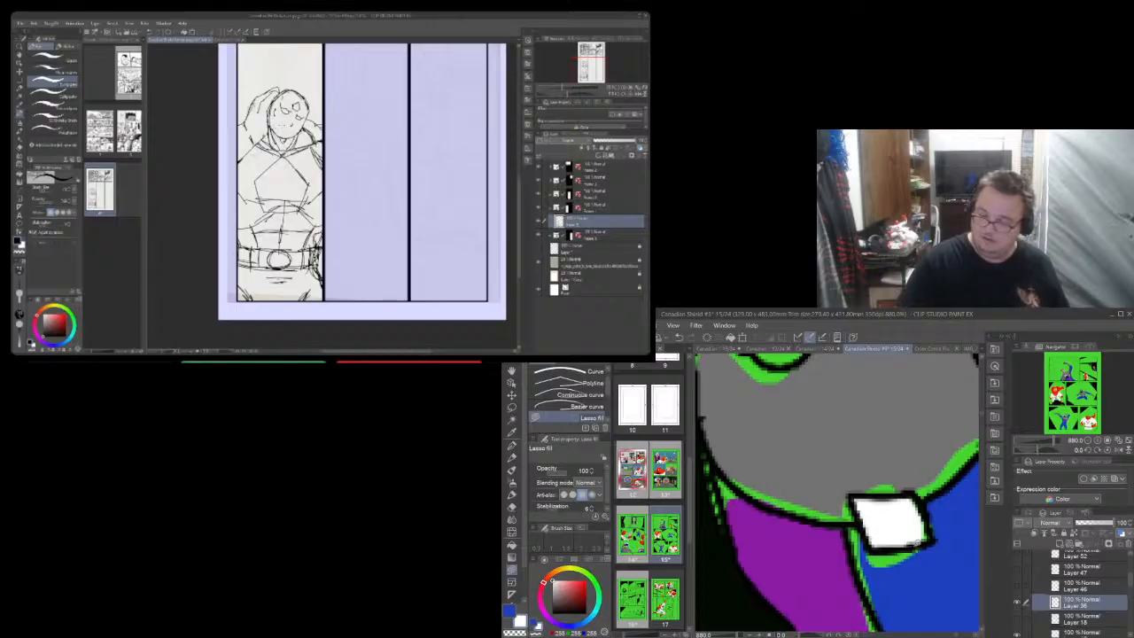
mouse_move(917, 543)
left_mouse_down()
mouse_move(934, 535)
mouse_move(914, 491)
mouse_move(898, 523)
left_mouse_up()
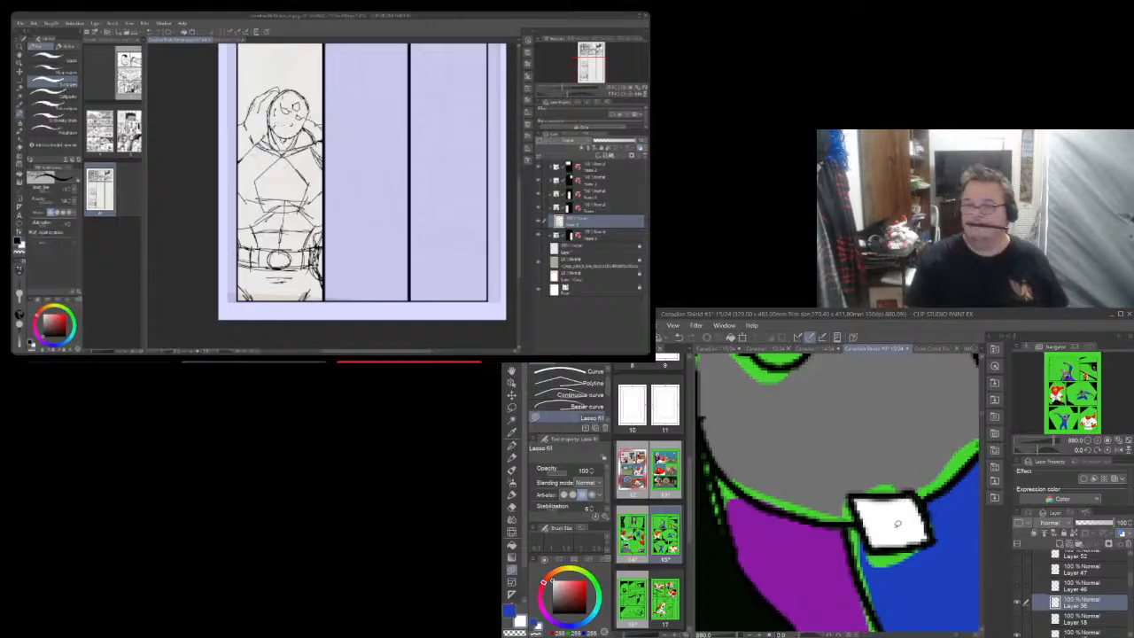
scroll(898, 524, "down", 4)
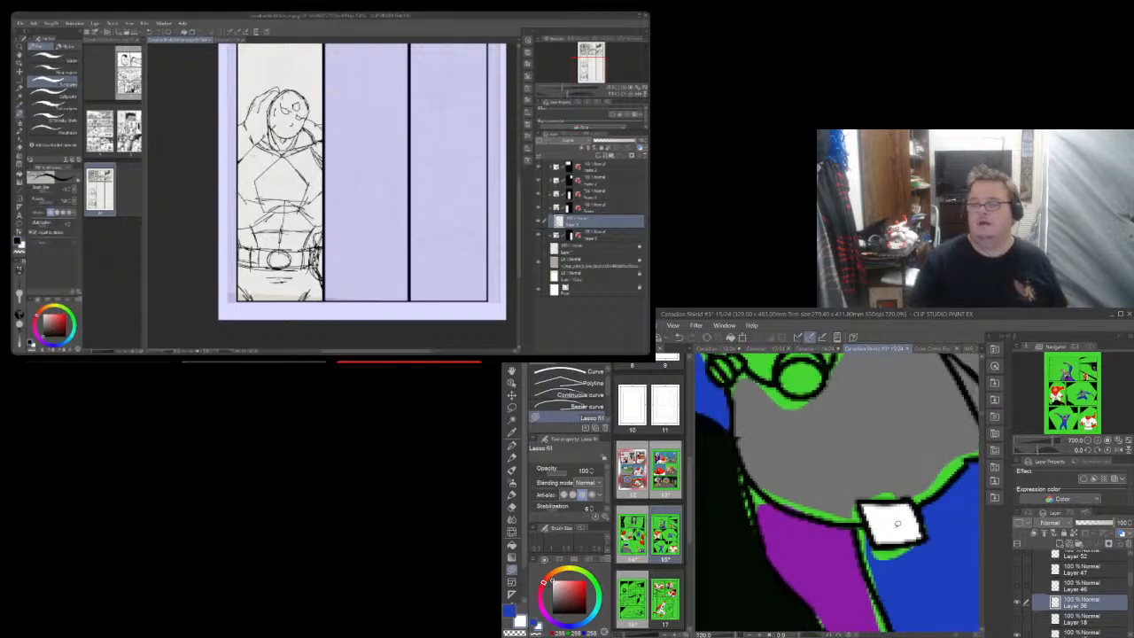
scroll(897, 524, "down", 1)
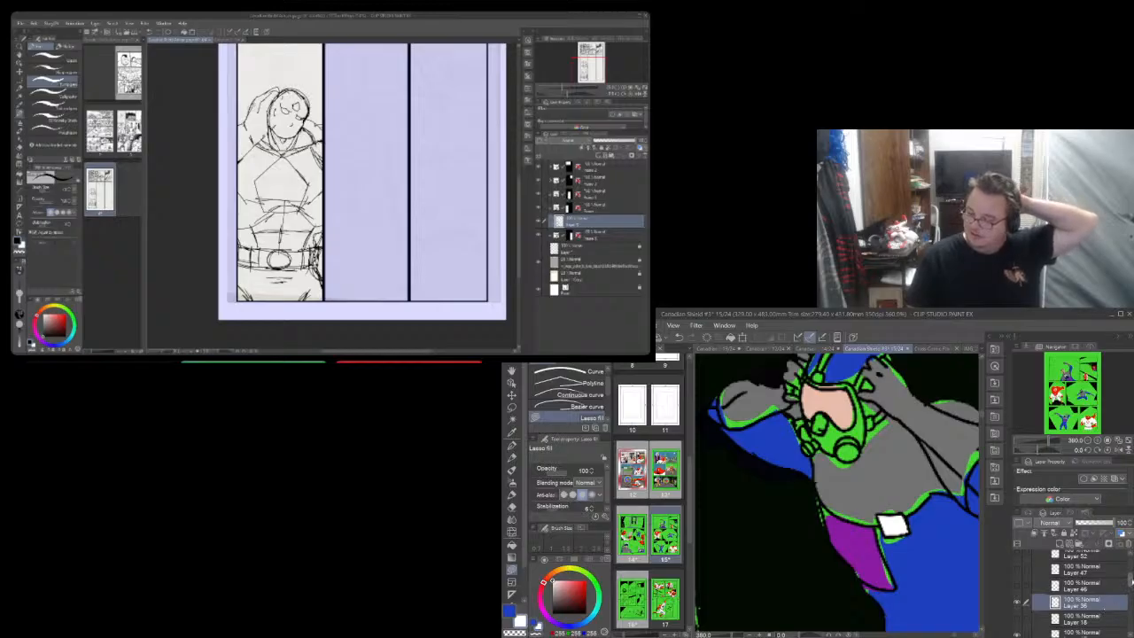
Select Layer 17, sample the sleeve's grey and fill the green gaps around the masked figure's bent forearm using Lasso fill
scroll(1130, 586, "down", 1)
scroll(1130, 587, "down", 1)
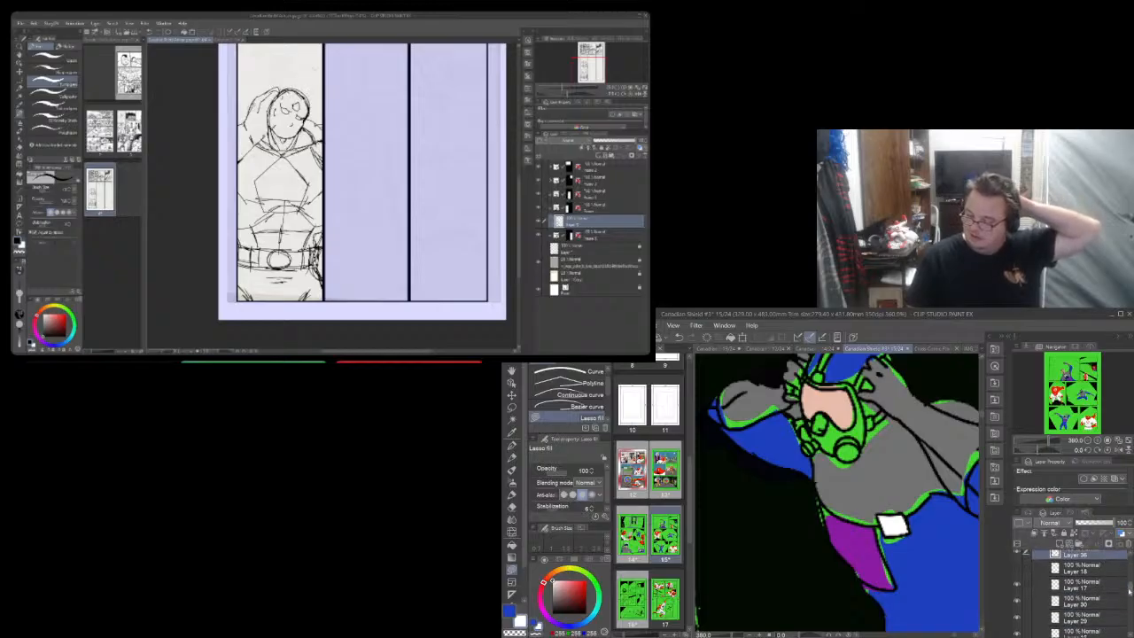
left_click(1019, 585)
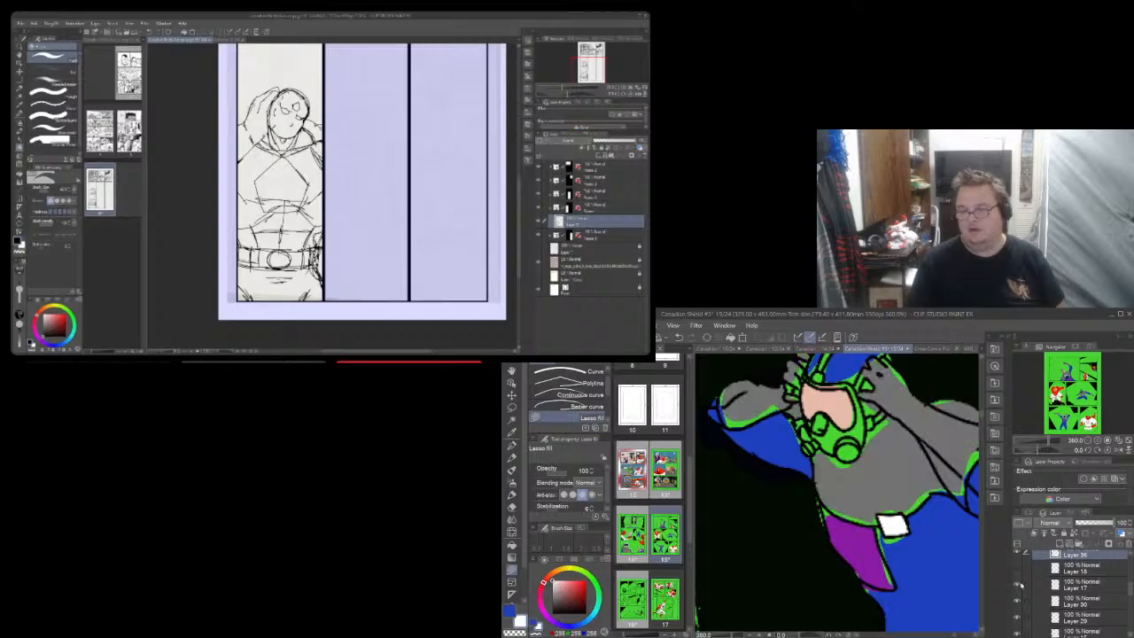
left_click(1076, 587)
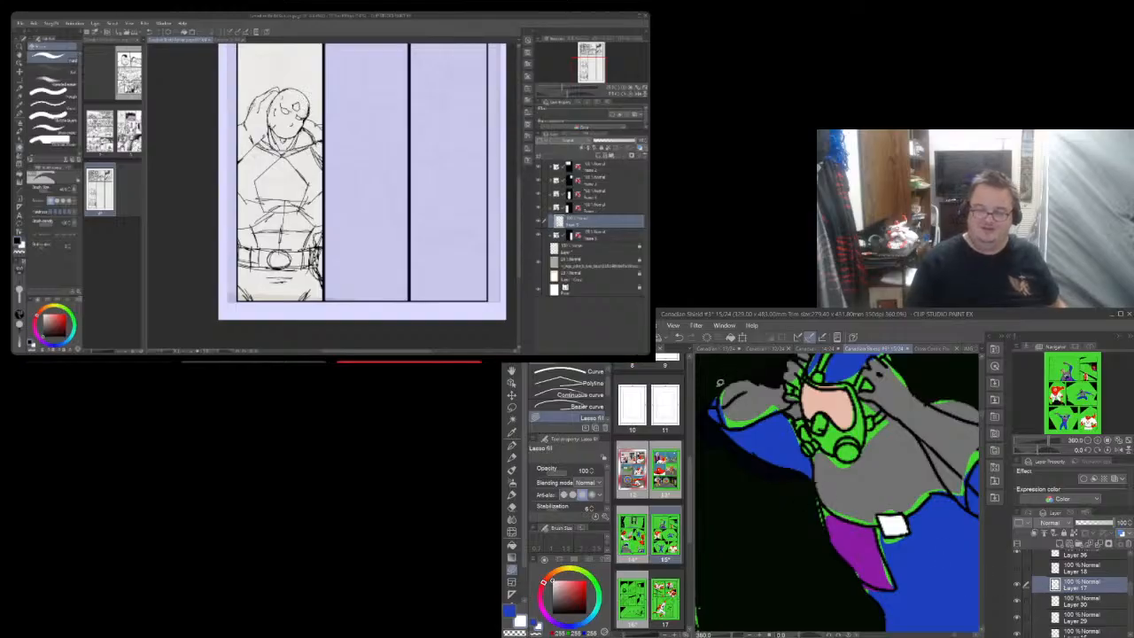
scroll(720, 383, "up", 5)
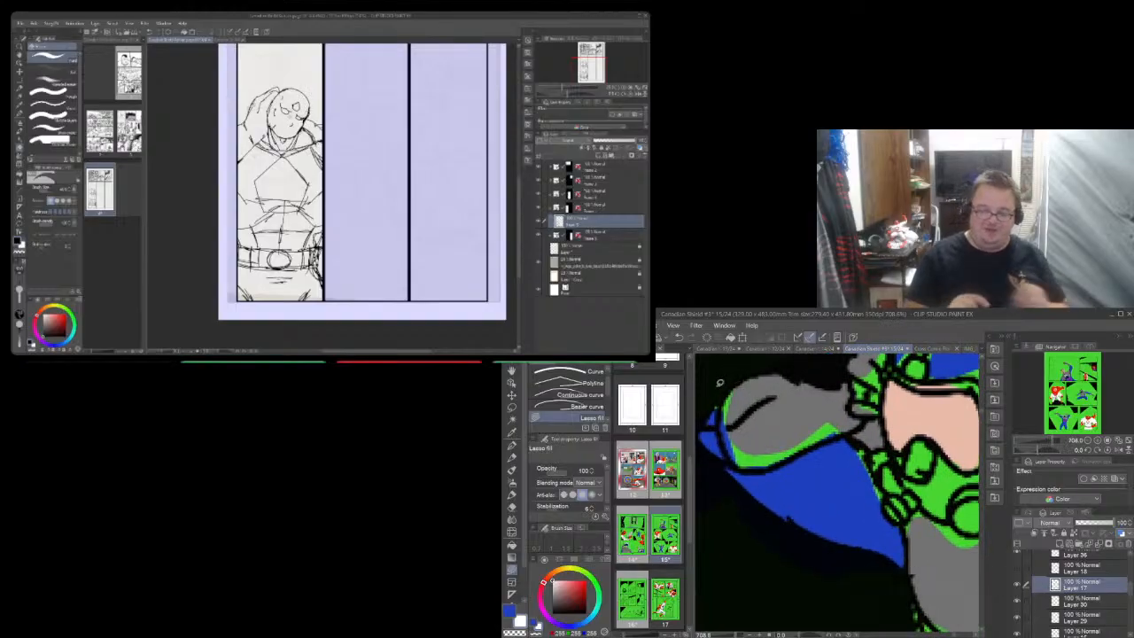
left_click(512, 432)
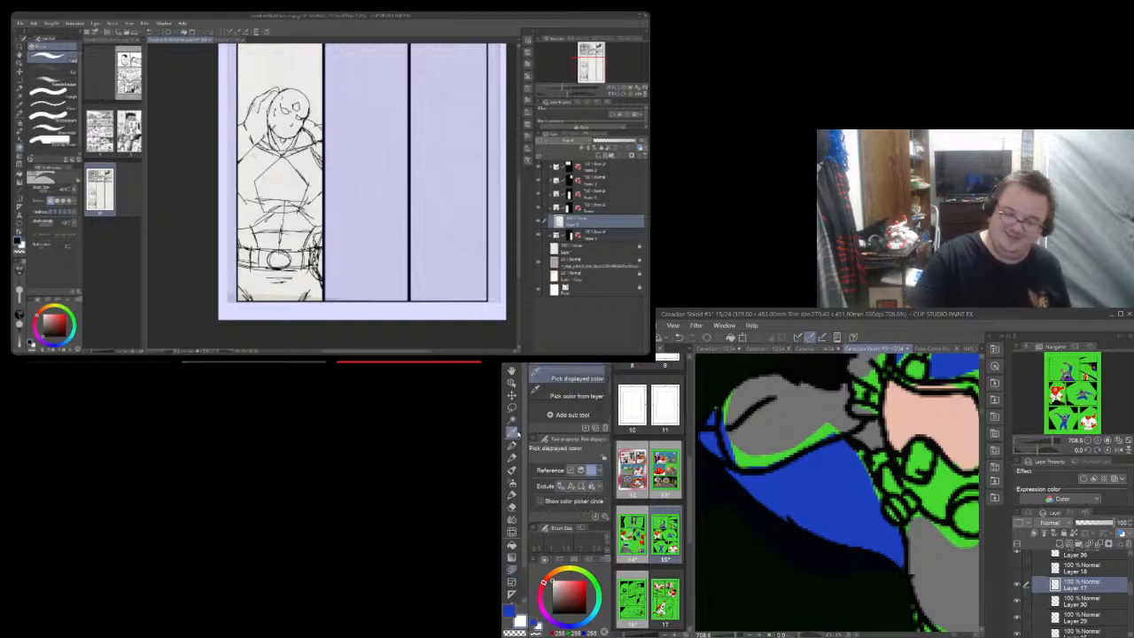
left_click(512, 569)
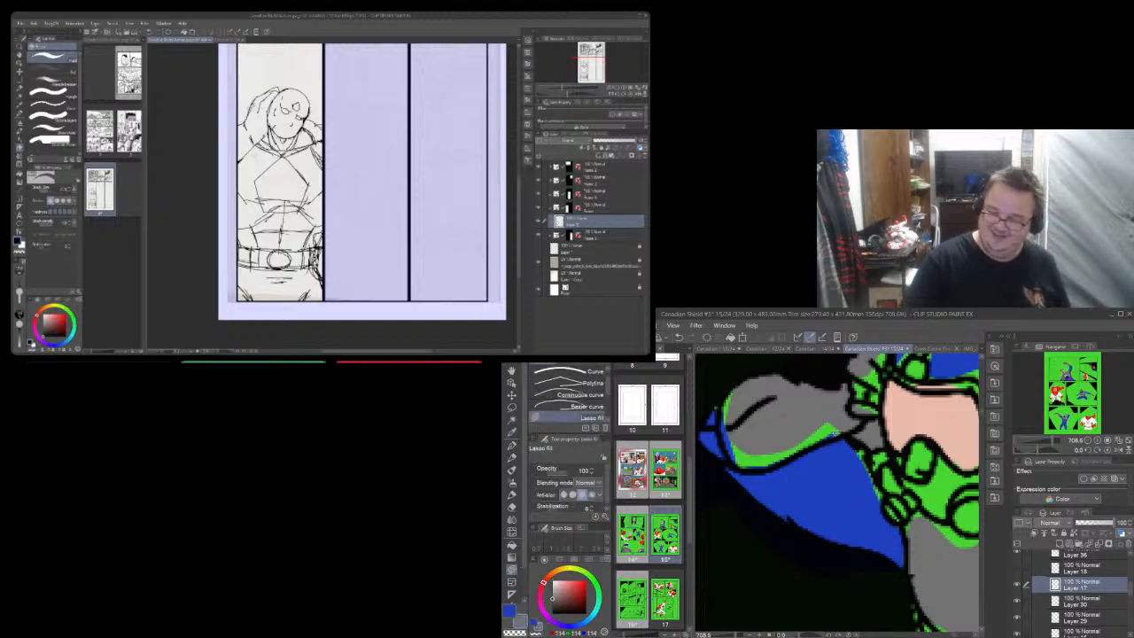
mouse_move(844, 432)
left_mouse_down()
mouse_move(731, 462)
mouse_move(720, 415)
mouse_move(755, 386)
mouse_move(721, 409)
left_mouse_up()
left_click_drag(843, 429, 835, 417)
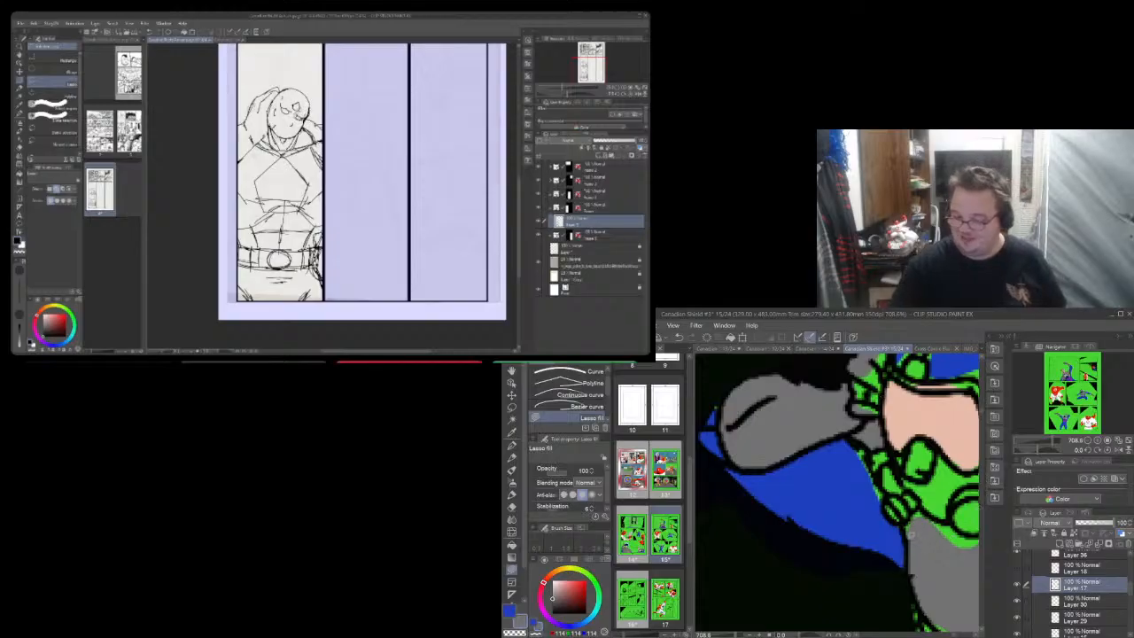
Fill the green gaps on the upper chest beneath the mask and between the raised hand's fingers with grey
mouse_move(908, 532)
left_mouse_down()
mouse_move(922, 509)
mouse_move(945, 519)
mouse_move(964, 534)
mouse_move(960, 557)
left_mouse_up()
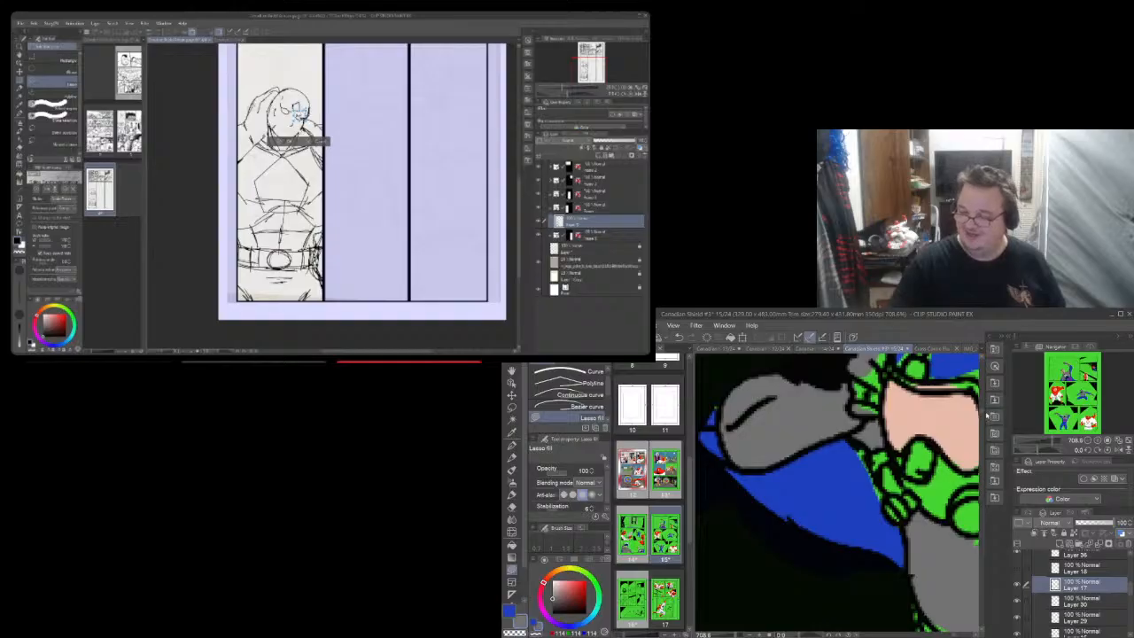
scroll(966, 421, "up", 3)
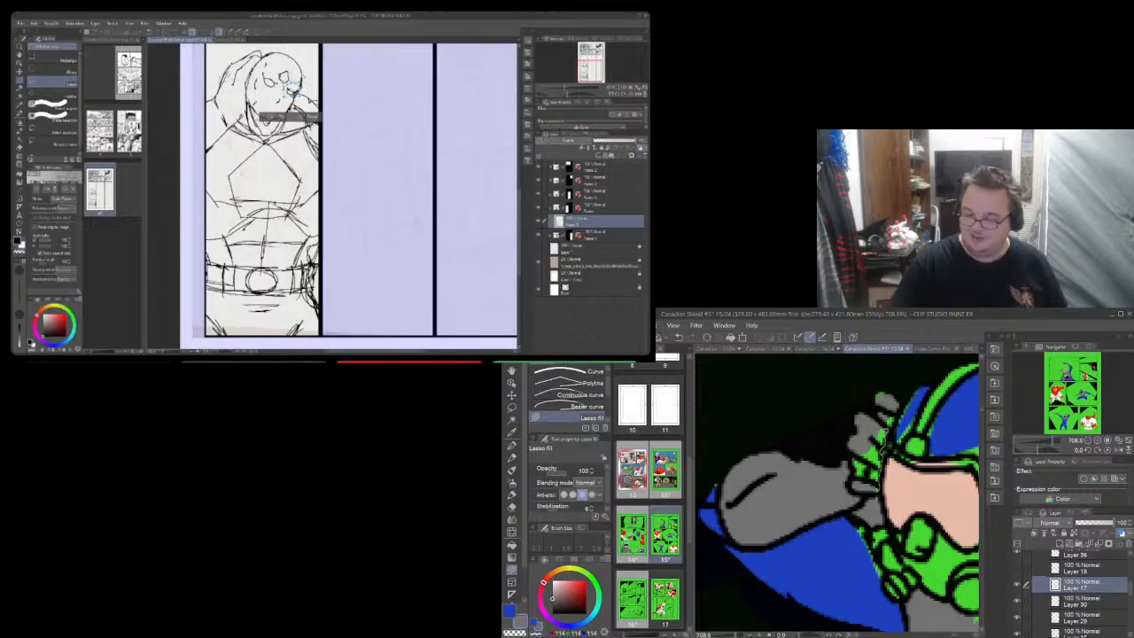
mouse_move(883, 451)
left_mouse_down()
mouse_move(856, 443)
mouse_move(858, 489)
mouse_move(879, 485)
left_mouse_up()
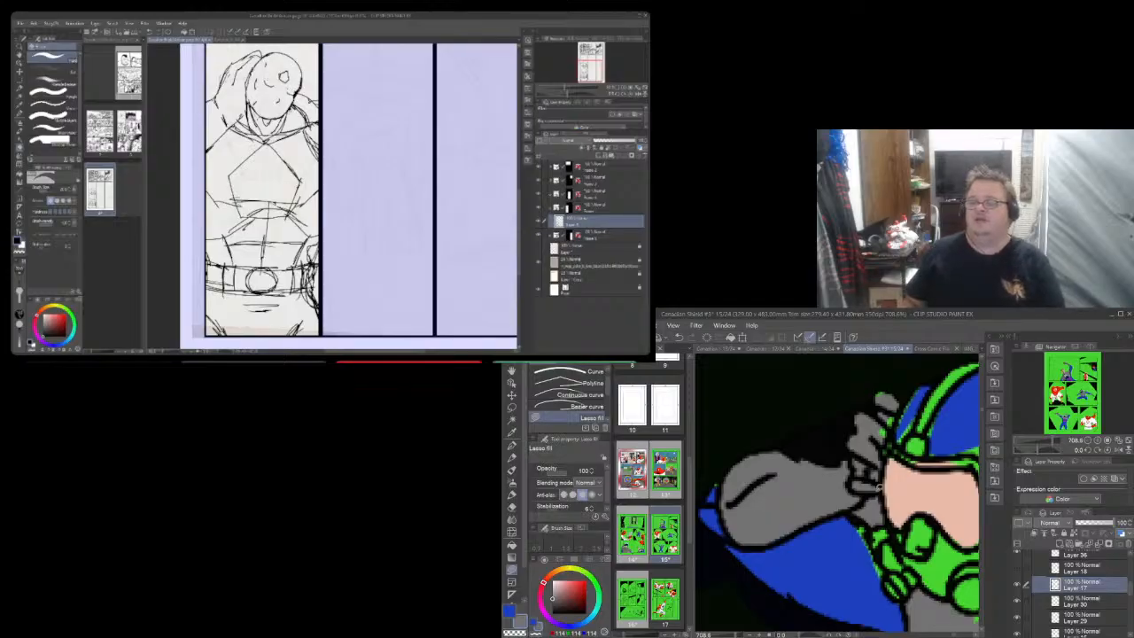
left_click(20, 114)
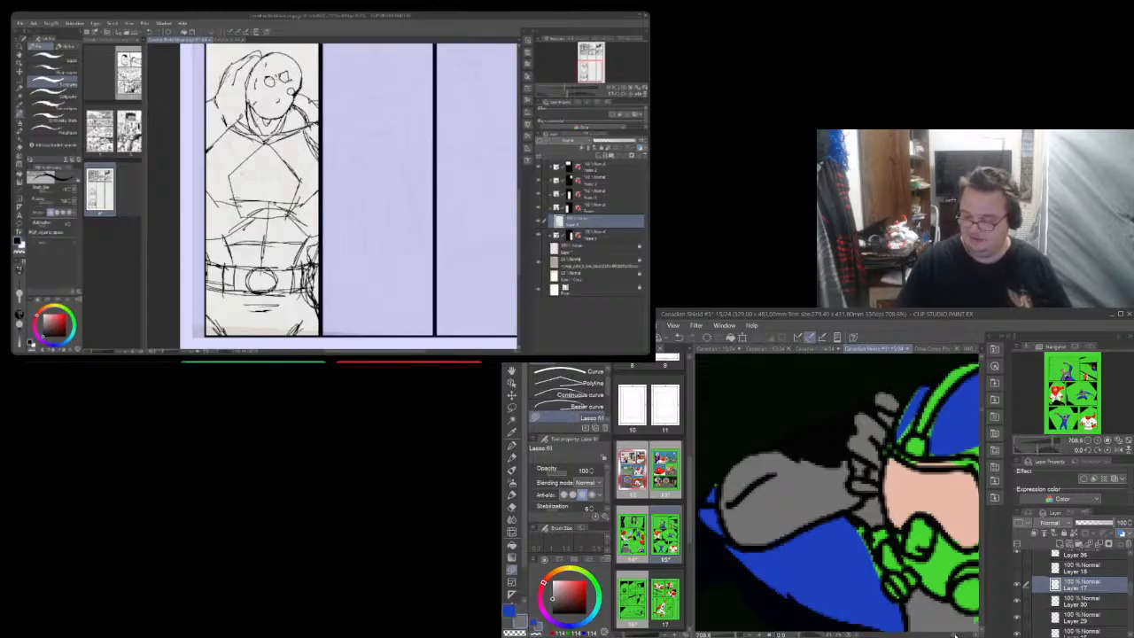
Fill the green gap along the other hand and forearm with grey, and erase the grey spill on the mask strap
left_click_drag(956, 635, 958, 637)
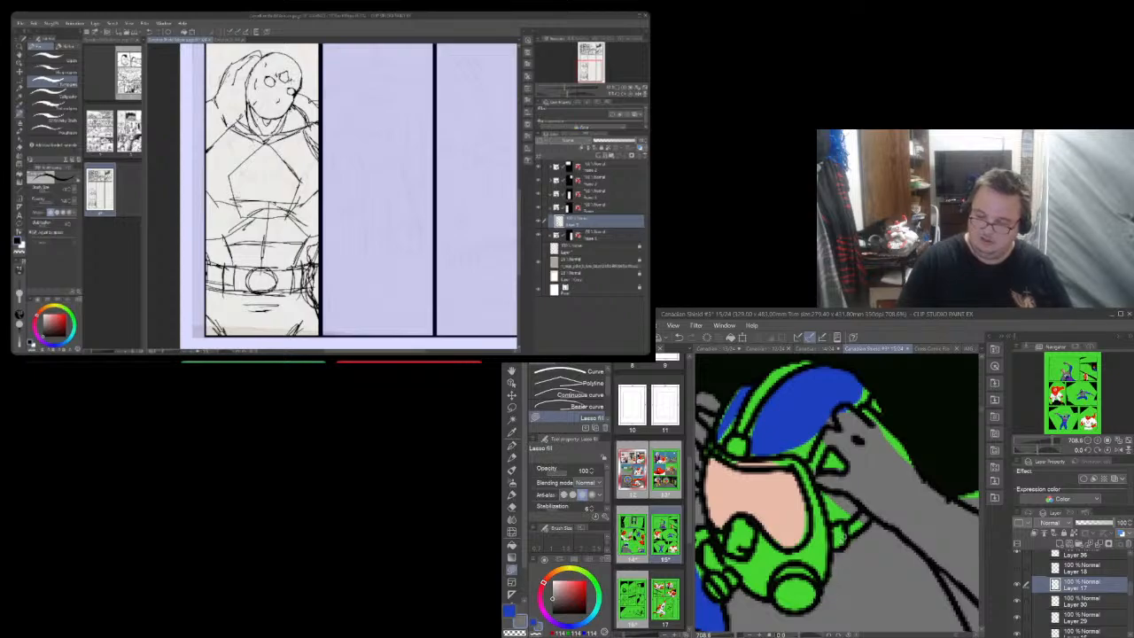
mouse_move(918, 472)
left_mouse_down()
mouse_move(882, 414)
mouse_move(868, 404)
mouse_move(883, 419)
mouse_move(856, 421)
left_mouse_up()
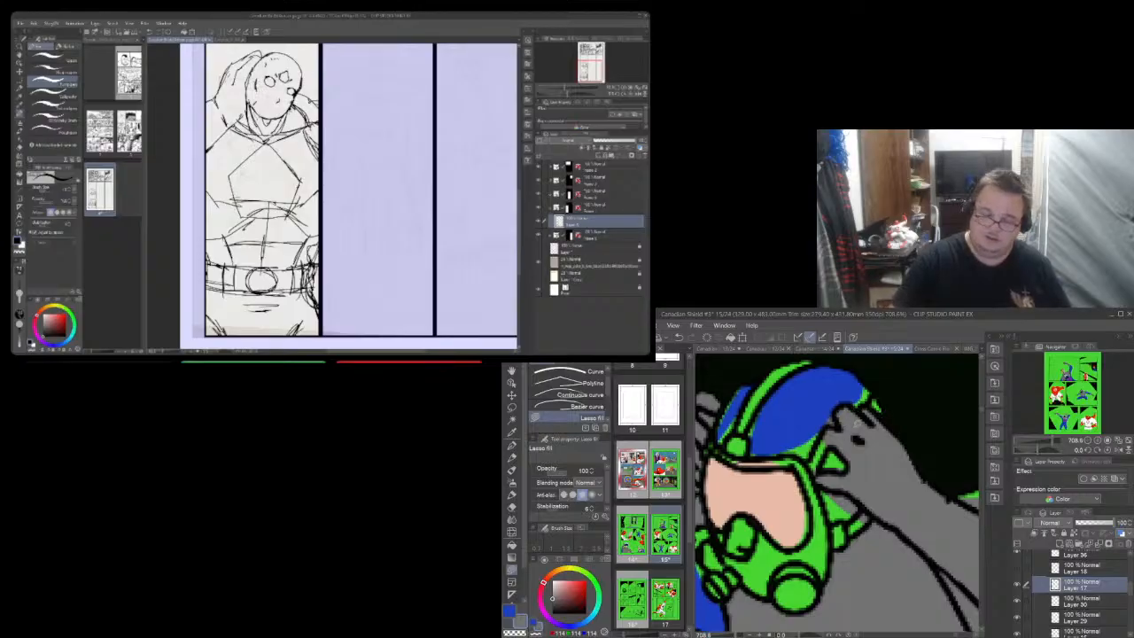
left_click(511, 471)
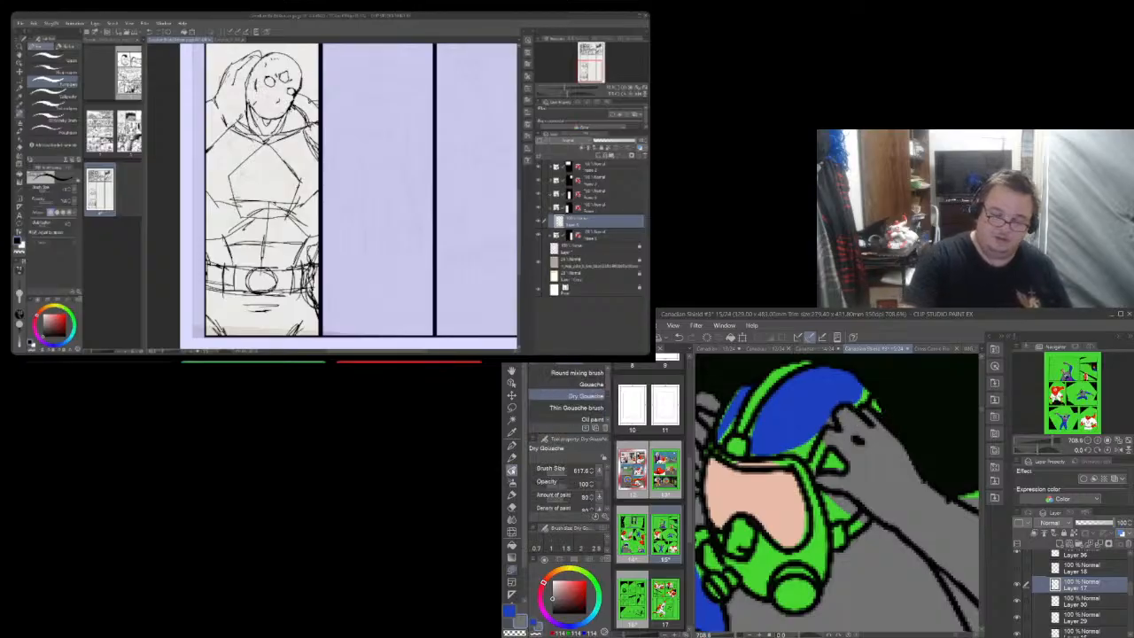
left_click(512, 507)
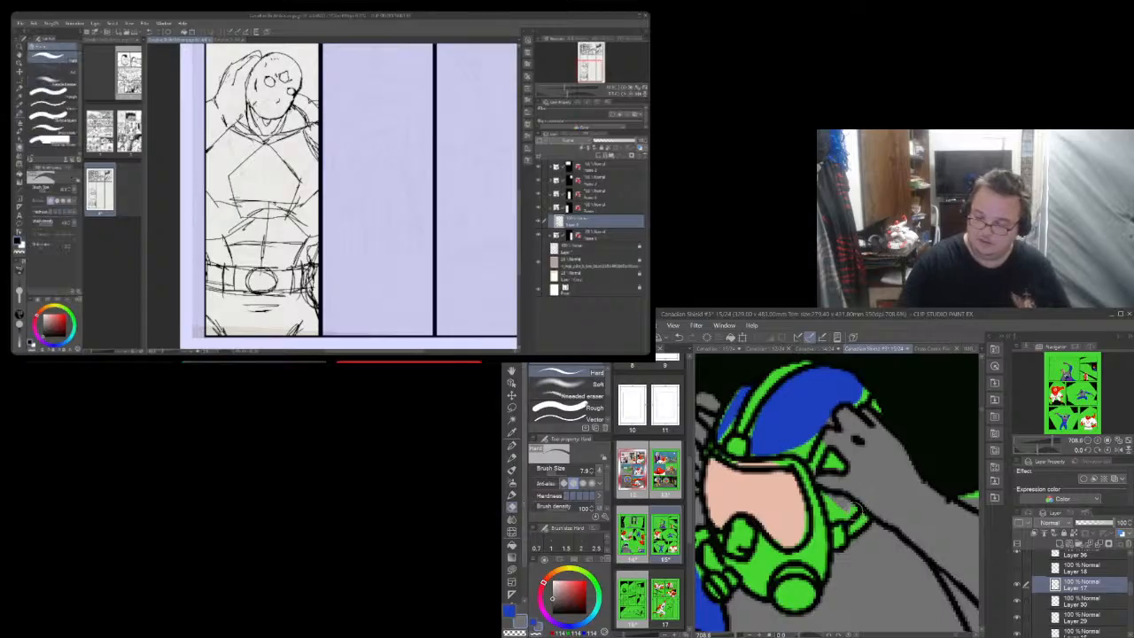
left_click_drag(854, 509, 824, 497)
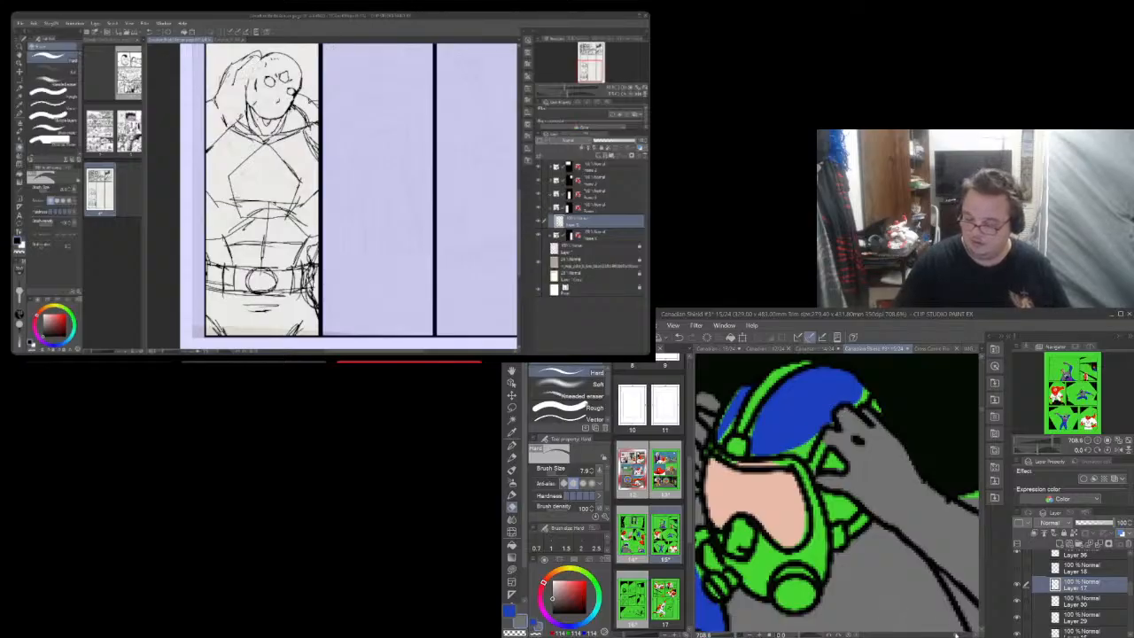
Fill the green gaps around the masked figure's shoulder and along the sleeve's end with grey using Lasso fill
left_click_drag(956, 635, 958, 637)
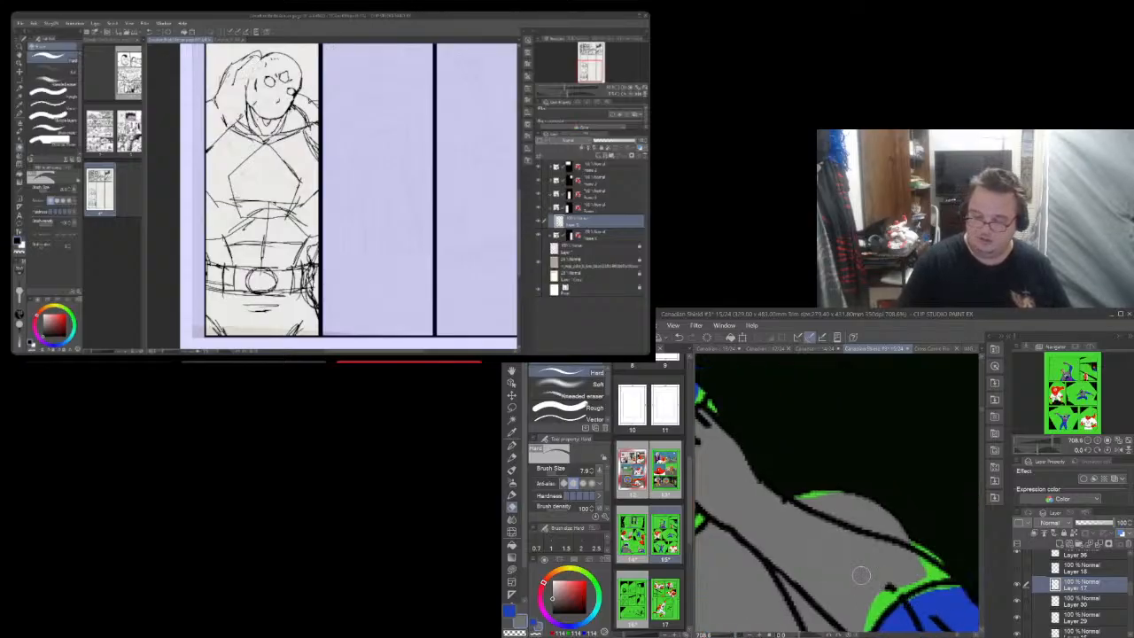
left_click(512, 570)
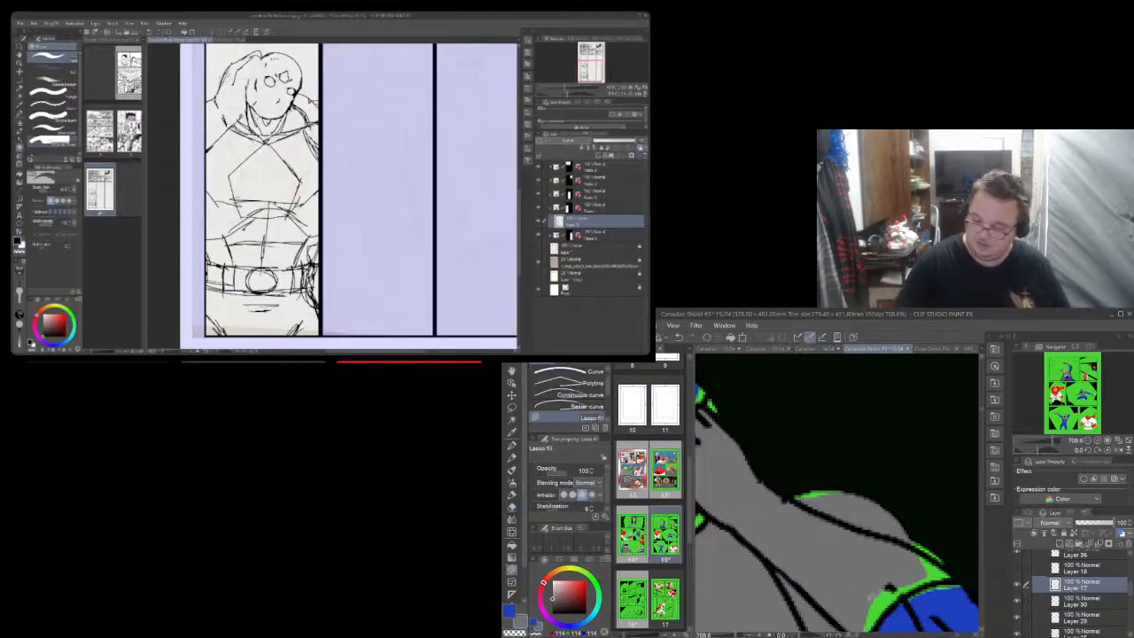
mouse_move(869, 599)
left_mouse_down()
mouse_move(957, 575)
mouse_move(938, 548)
mouse_move(898, 538)
mouse_move(867, 577)
left_mouse_up()
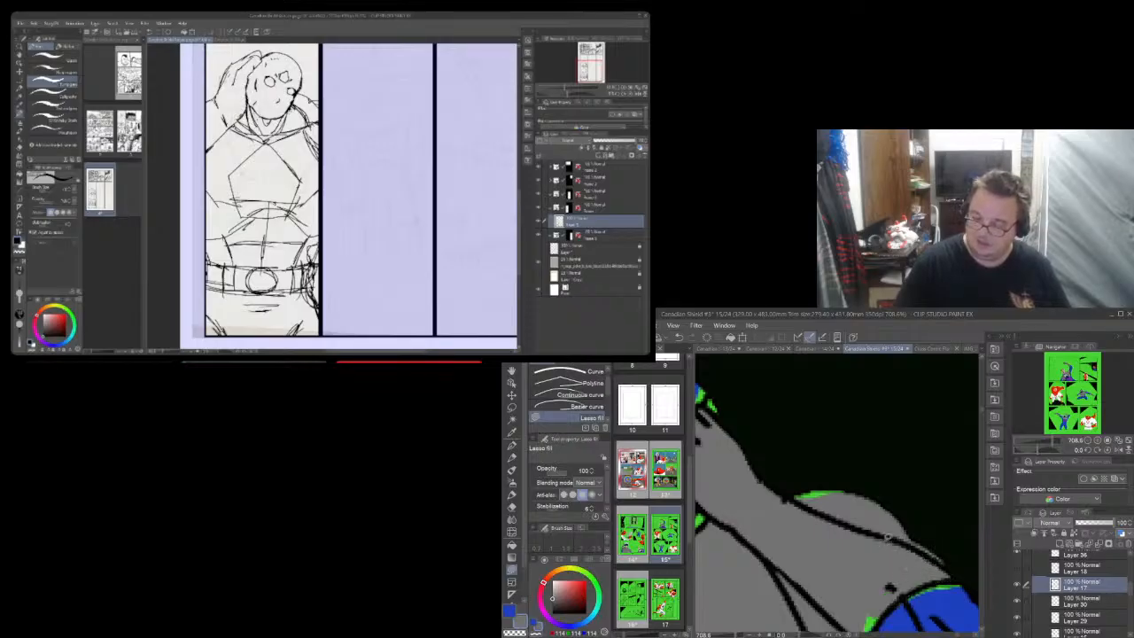
mouse_move(858, 503)
left_mouse_down()
mouse_move(847, 487)
mouse_move(809, 486)
mouse_move(847, 514)
left_mouse_up()
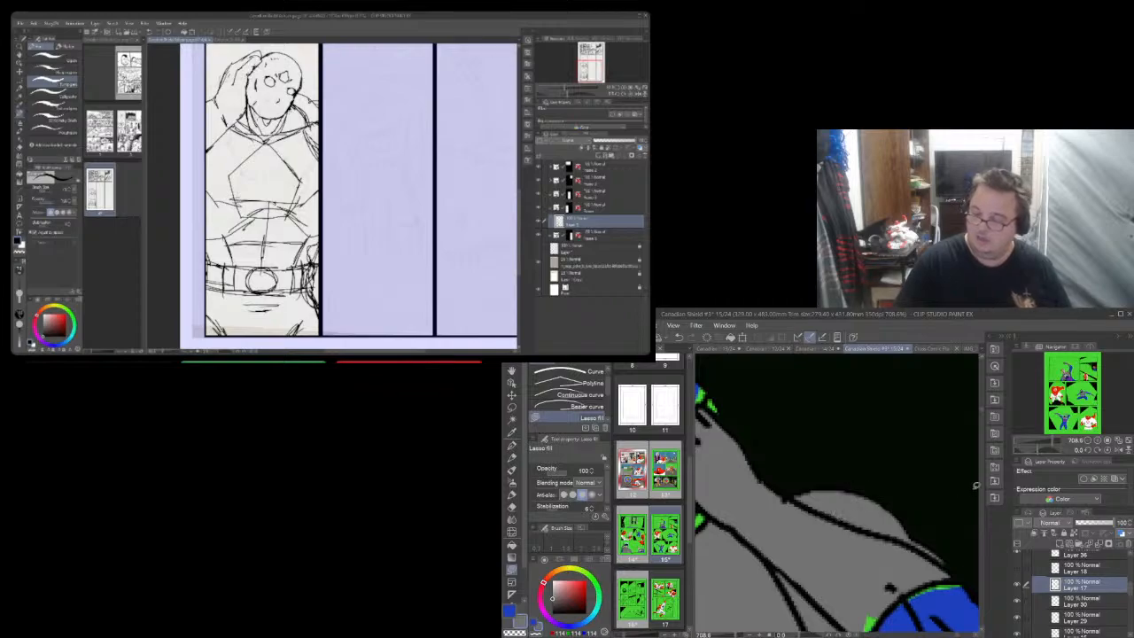
Fill the green gaps along the grey chest's lower edge, from the sleeve's point to the white tag, with grey
scroll(982, 413, "down", 4)
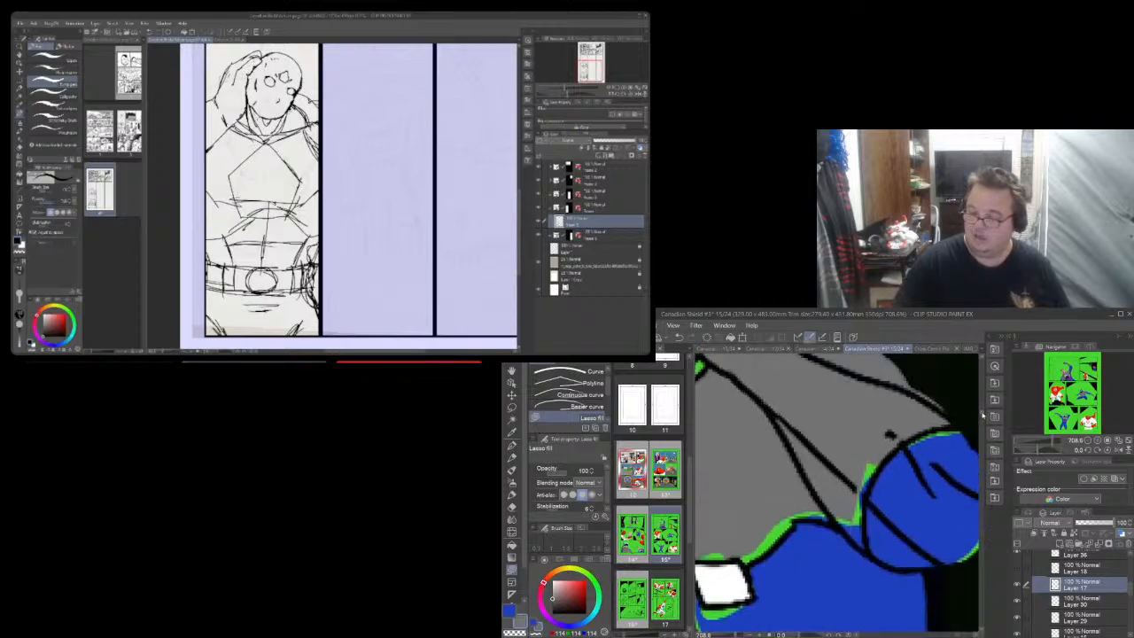
mouse_move(840, 503)
left_mouse_down()
mouse_move(868, 551)
mouse_move(867, 489)
mouse_move(873, 441)
left_mouse_up()
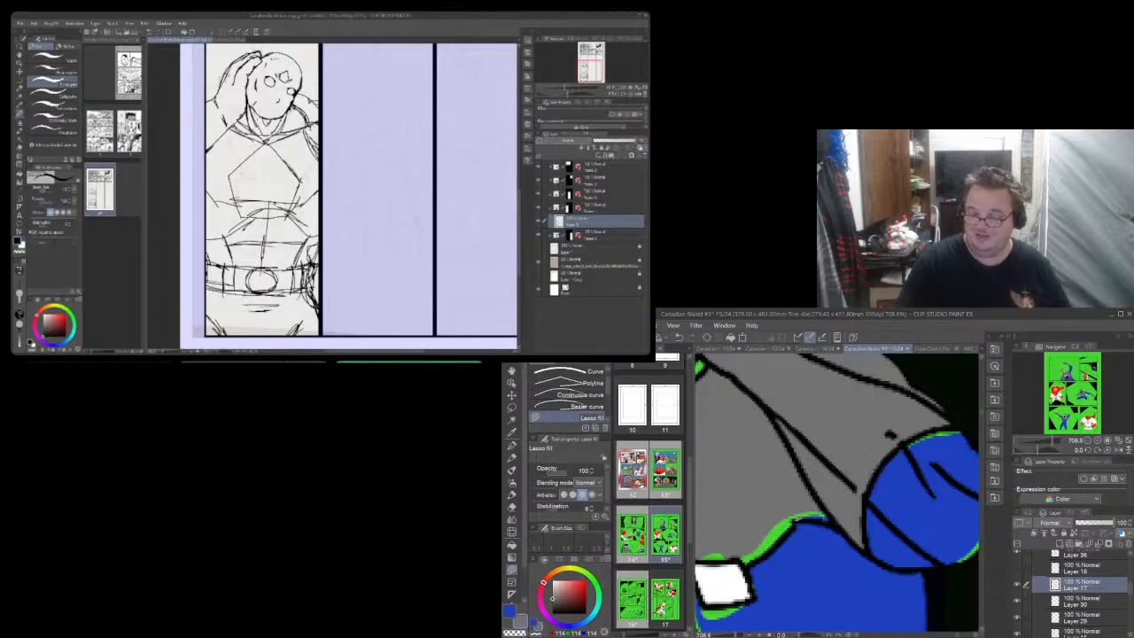
mouse_move(797, 526)
left_mouse_down()
mouse_move(741, 563)
mouse_move(777, 503)
mouse_move(817, 489)
left_mouse_up()
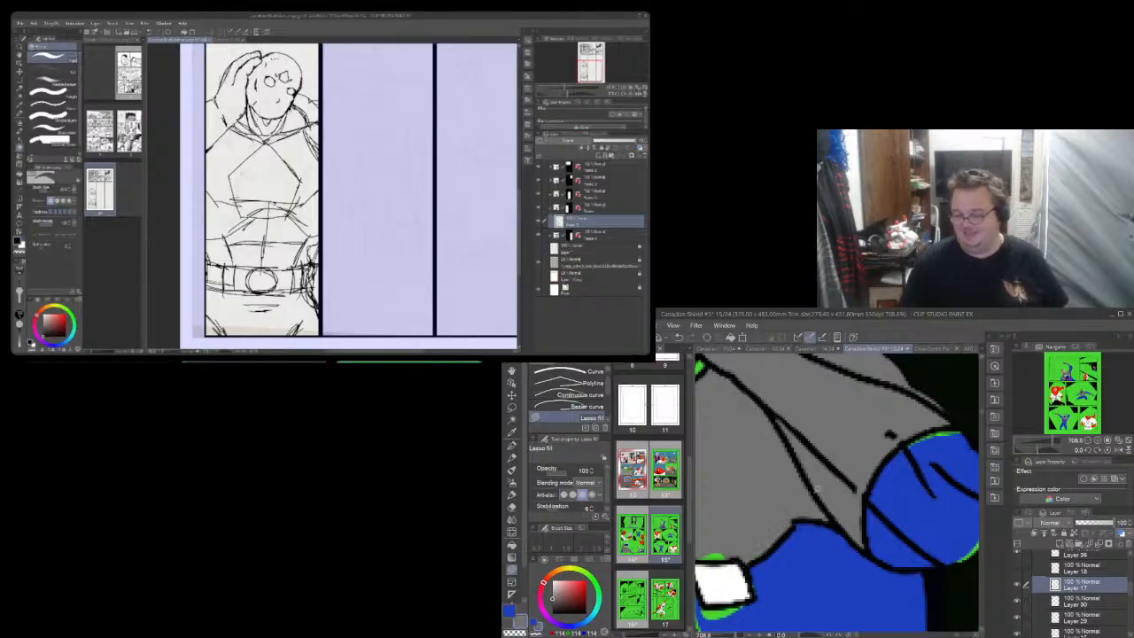
left_click_drag(709, 563, 868, 561)
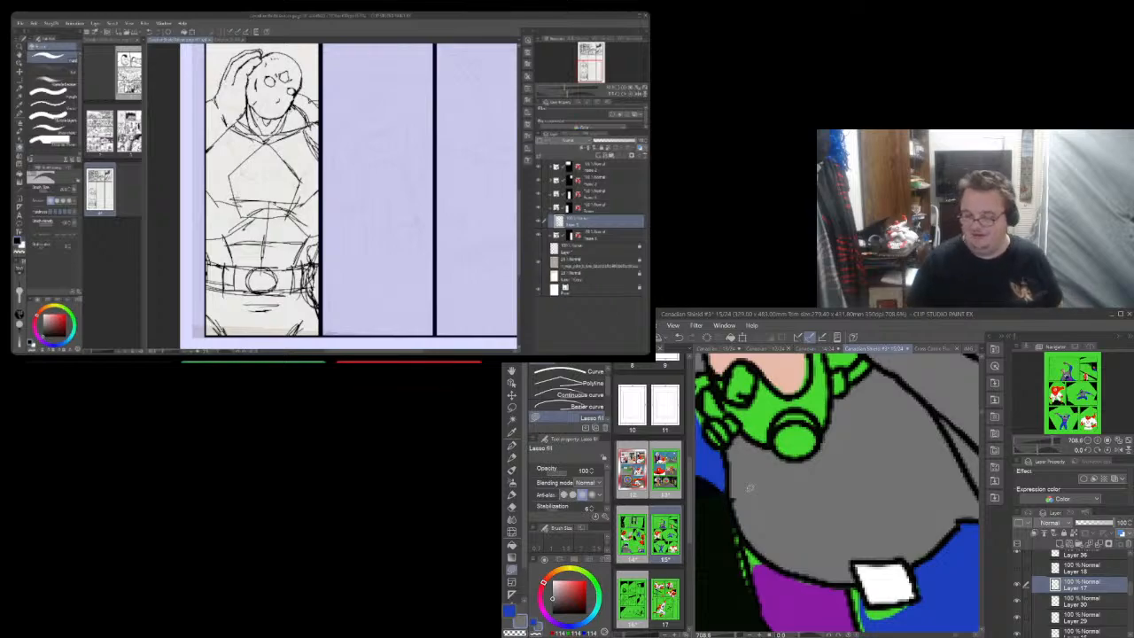
Select Layer 30 and erase the skin-colour spill along the upper rim of the gas mask's visor
scroll(750, 488, "down", 4)
scroll(750, 487, "down", 2)
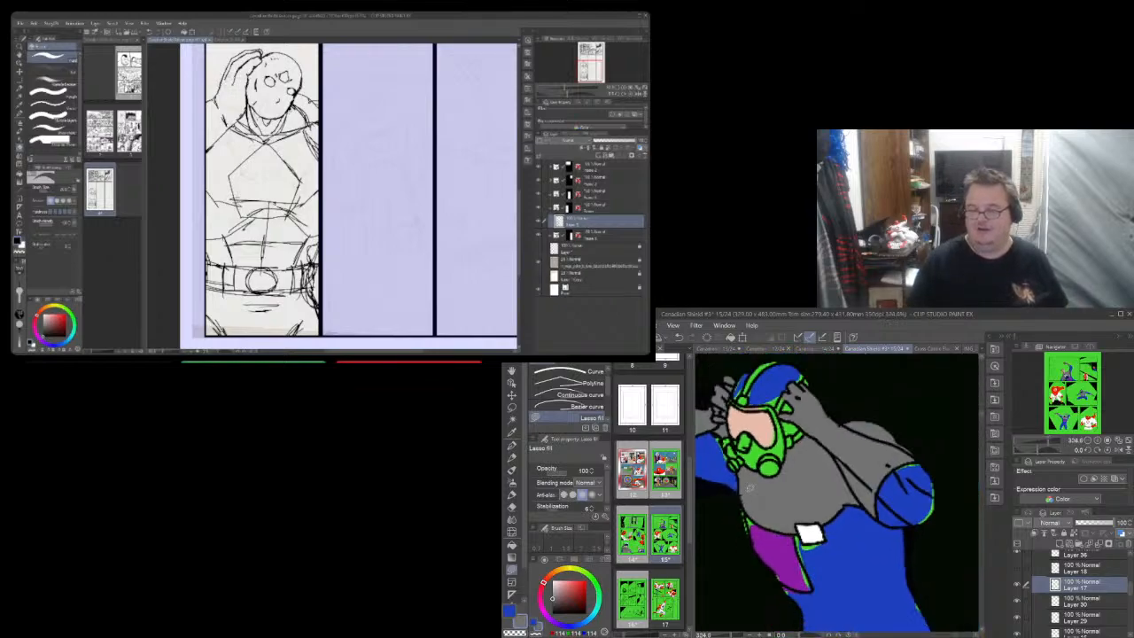
scroll(750, 487, "down", 2)
scroll(749, 486, "down", 4)
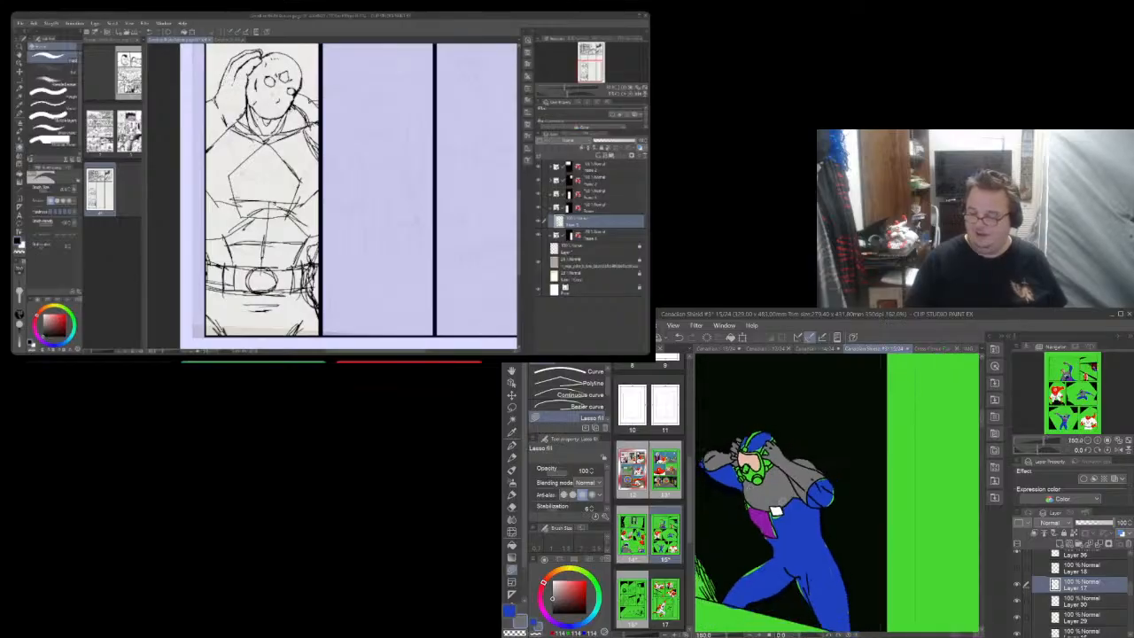
left_click(1019, 603)
left_click(1018, 603)
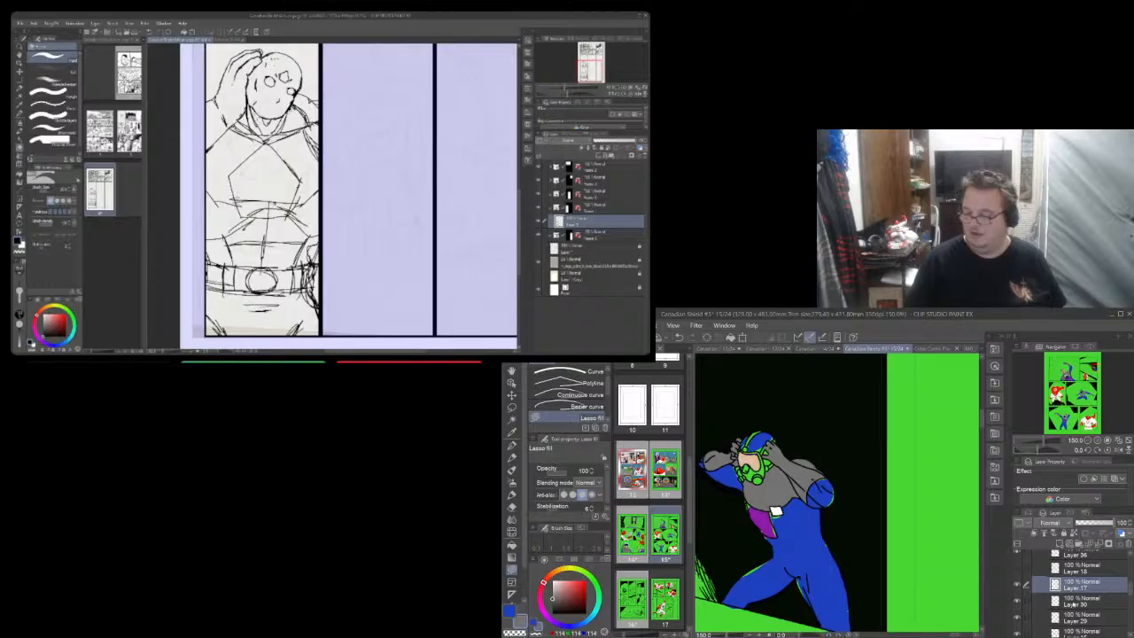
left_click(1046, 601)
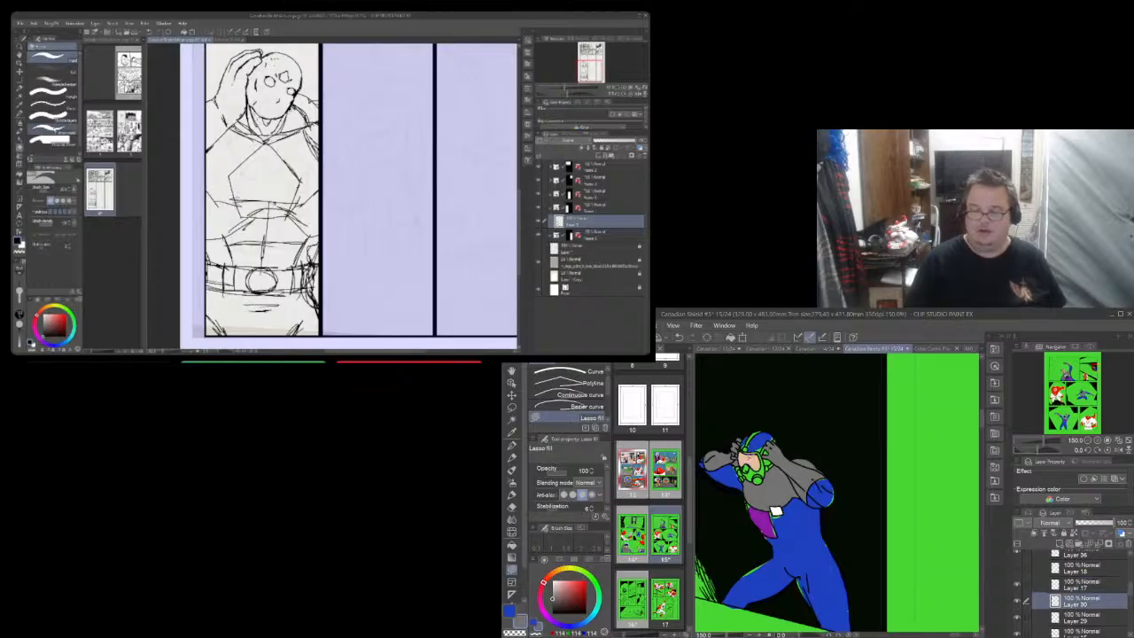
scroll(748, 454, "up", 10)
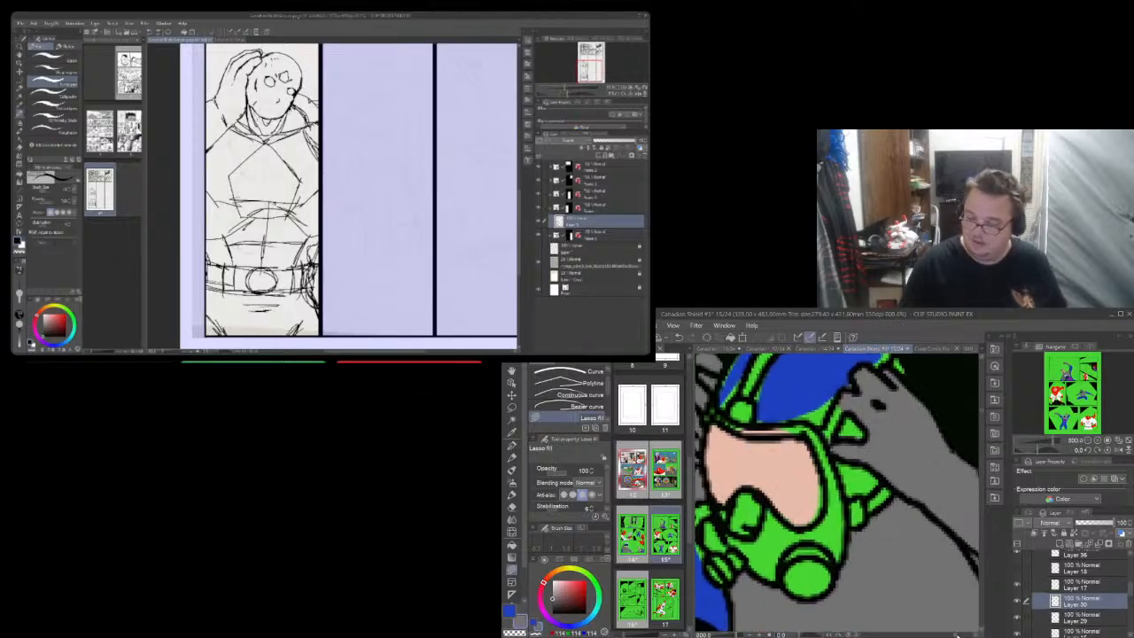
left_click_drag(957, 636, 956, 636)
left_click(20, 149)
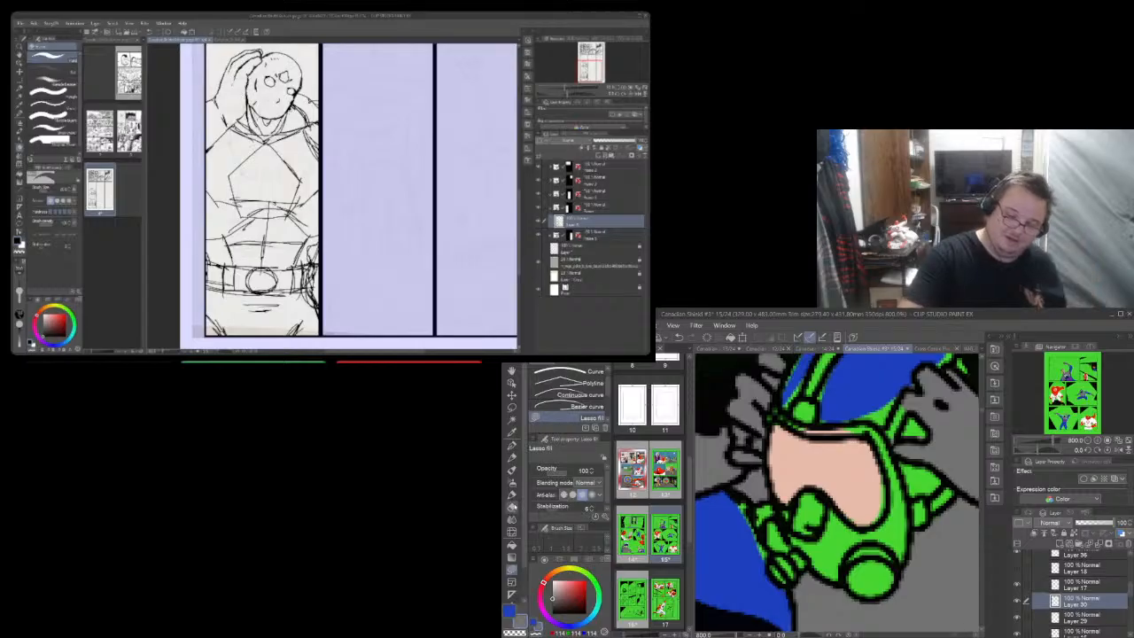
left_click(512, 506)
left_click_drag(805, 427, 855, 423)
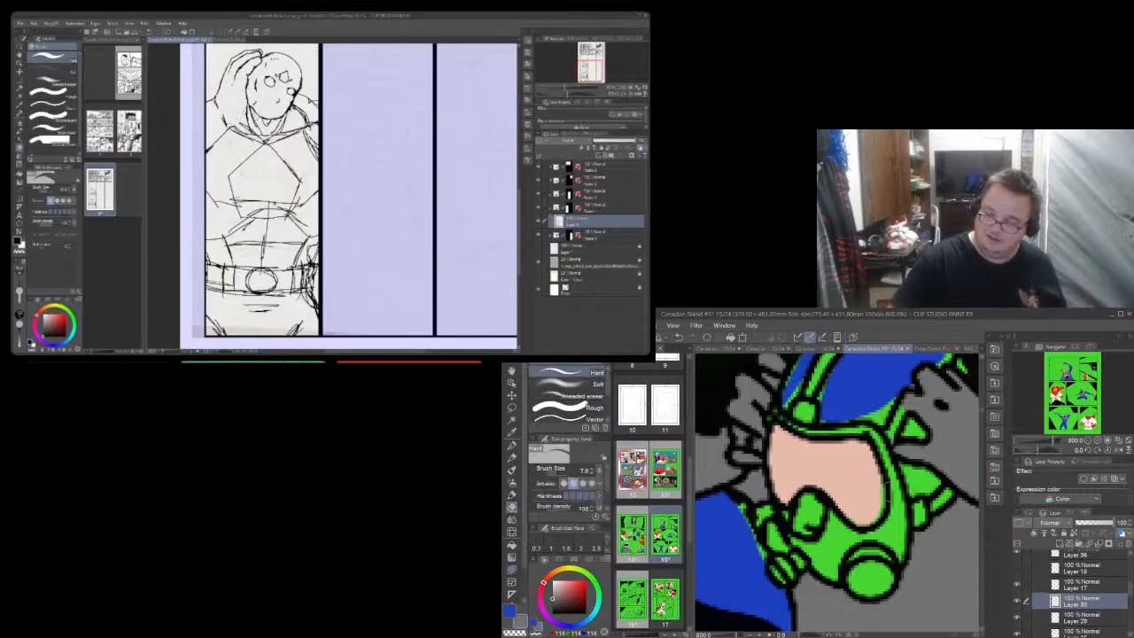
Sample the face's skin colour and fill the gap along the visor's lower right edge using Lasso fill
left_click(512, 432)
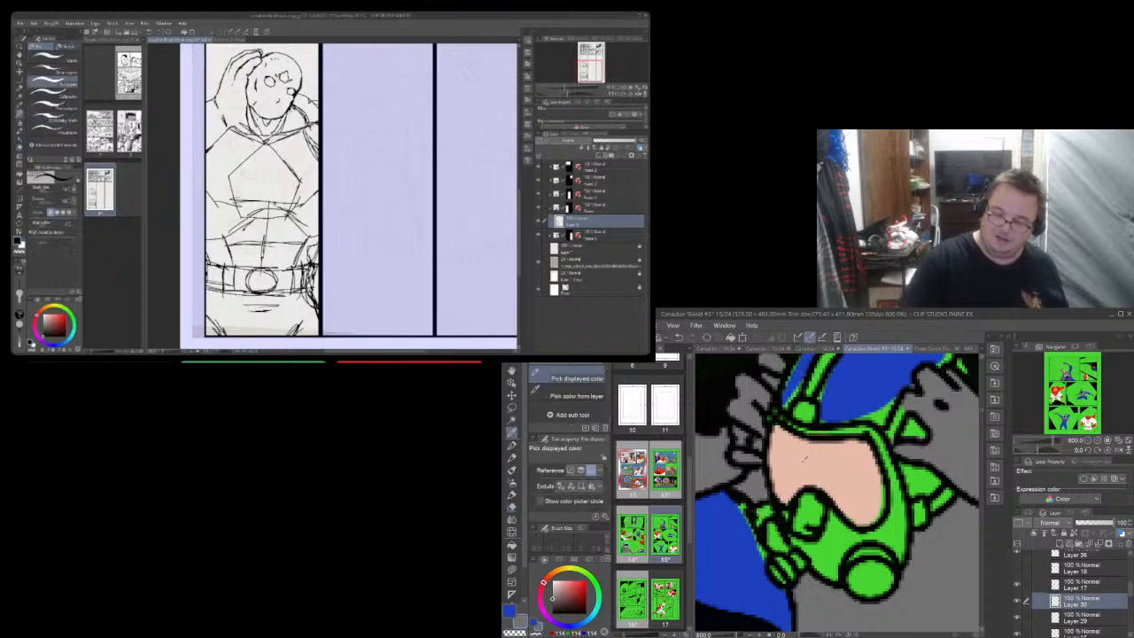
left_click(804, 459)
left_click(512, 570)
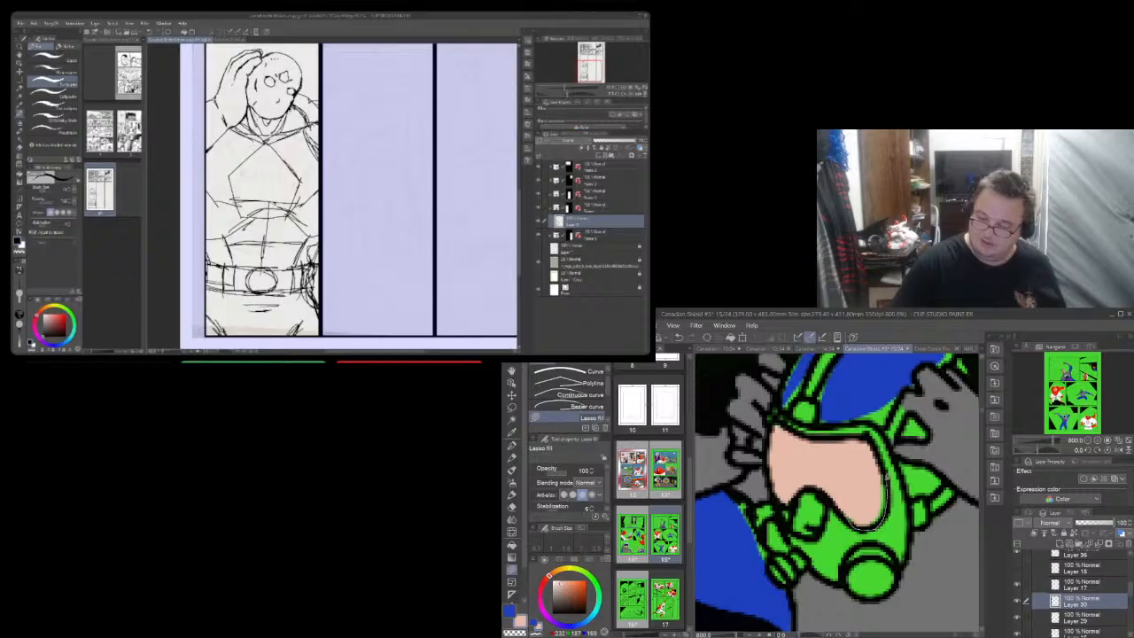
left_click_drag(886, 477, 848, 525)
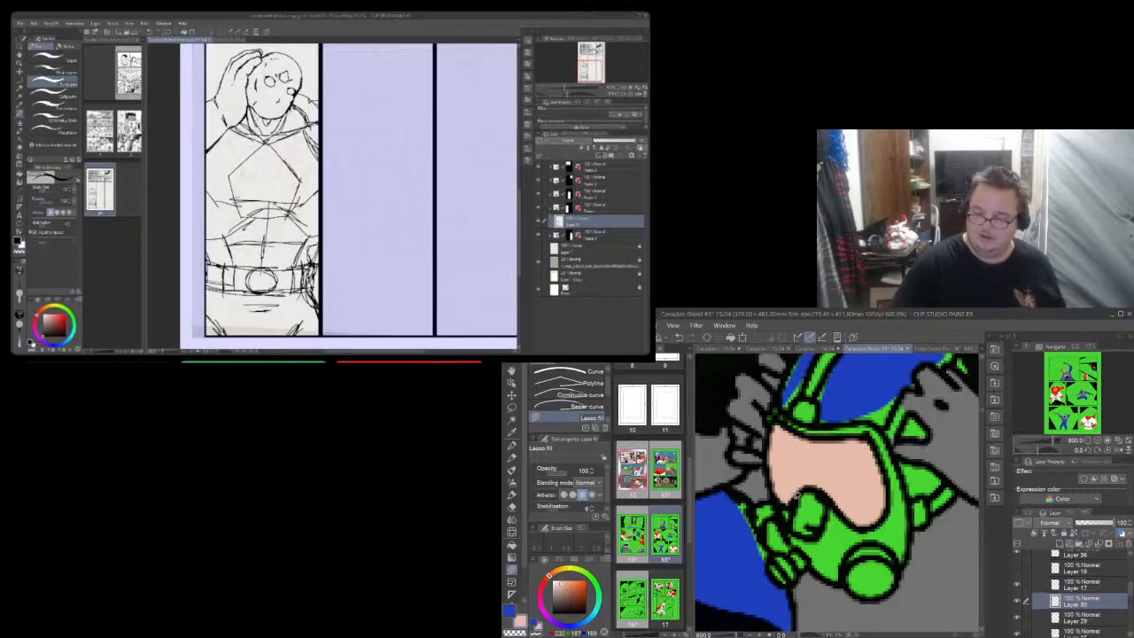
Erase the skin-colour spill along the left rim of the gas mask's visor
key("e")
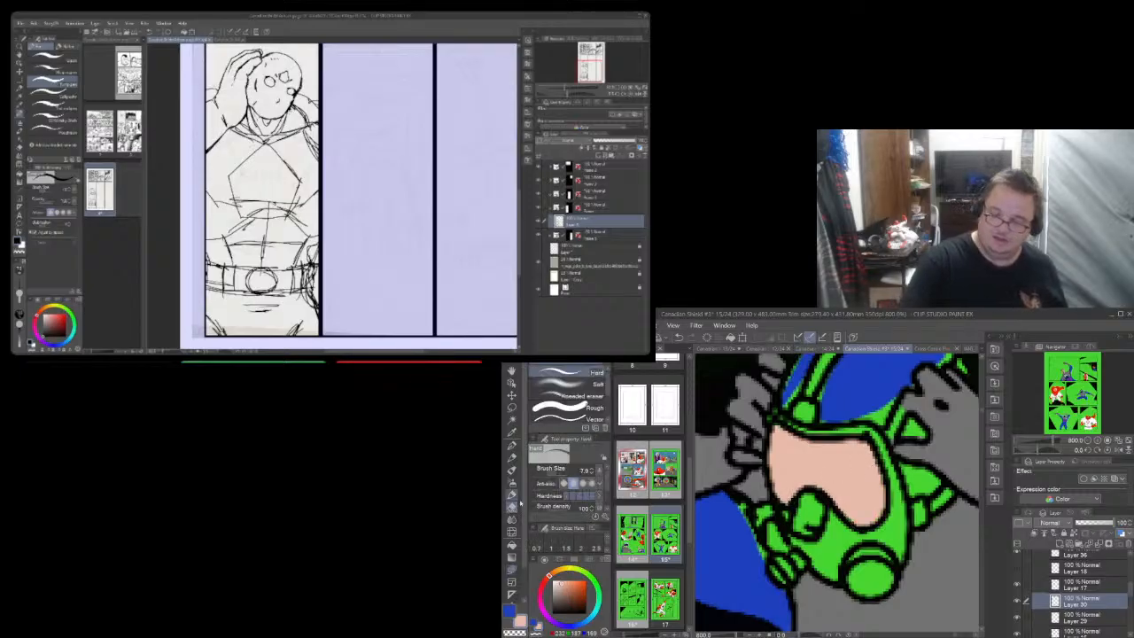
mouse_move(766, 442)
left_mouse_down()
mouse_move(778, 422)
mouse_move(764, 475)
mouse_move(773, 498)
mouse_move(779, 490)
left_mouse_up()
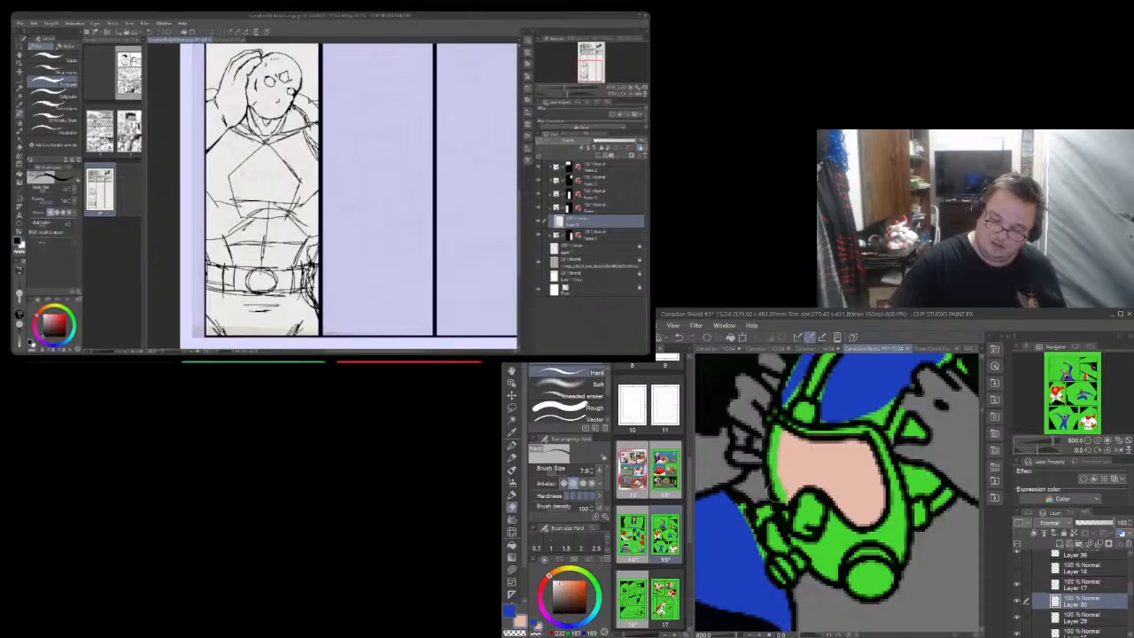
left_click_drag(764, 448, 768, 429)
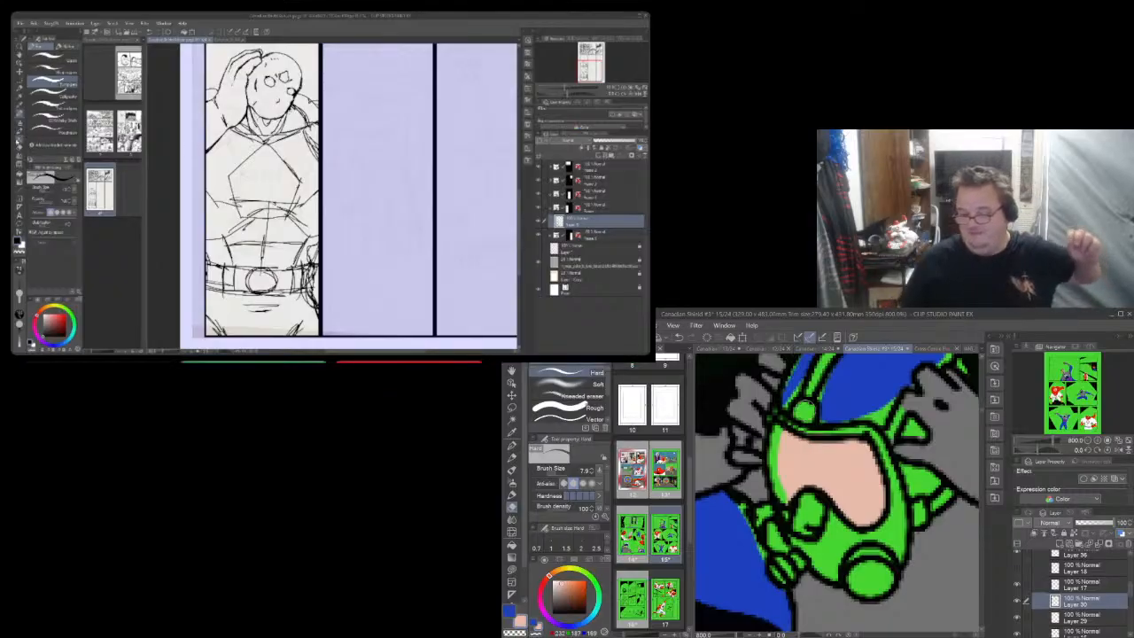
key("e")
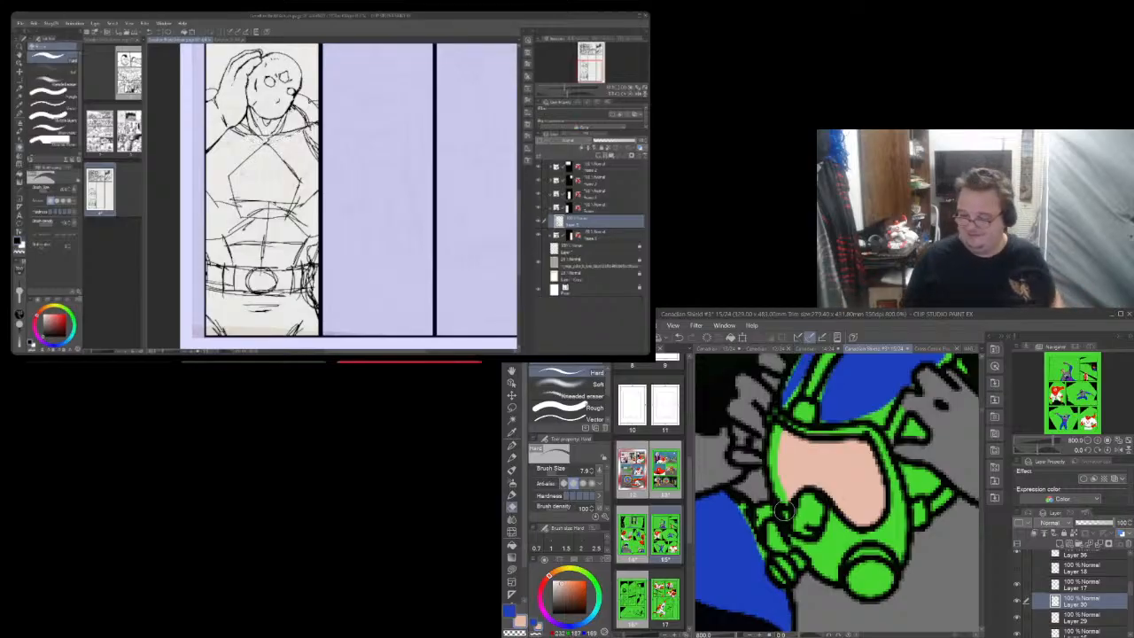
Select Layer 29, sample the purple beneath the chest and fill the green gaps along that patch's edges using Lasso fill
scroll(911, 548, "down", 2)
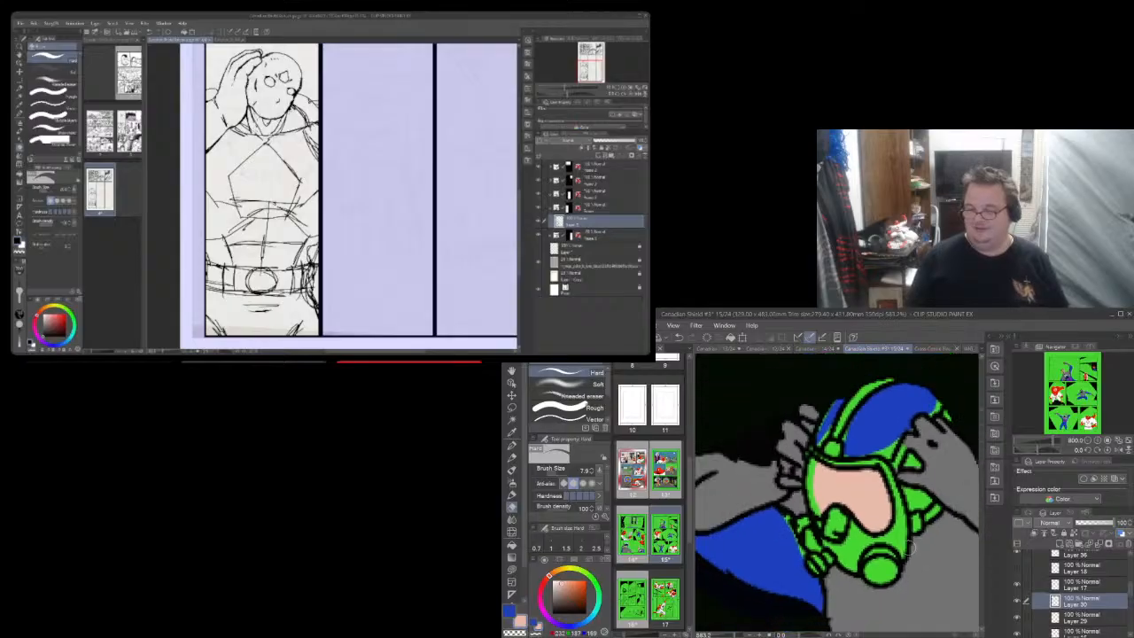
scroll(912, 548, "down", 4)
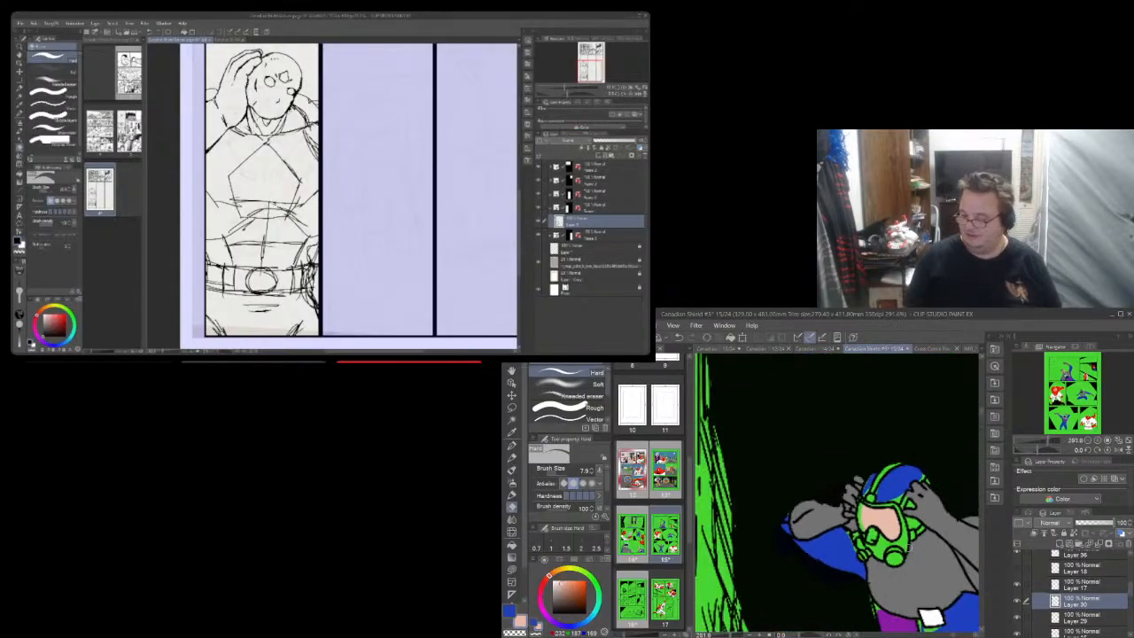
scroll(912, 547, "down", 1)
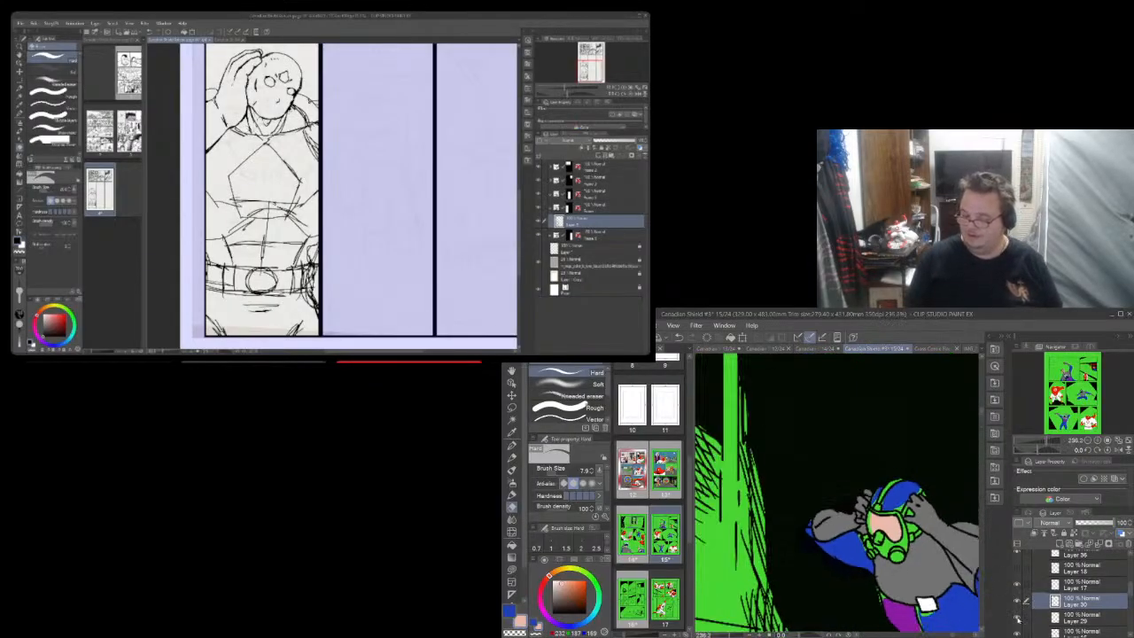
left_click(1017, 618)
left_click(1017, 618)
left_click(1028, 617)
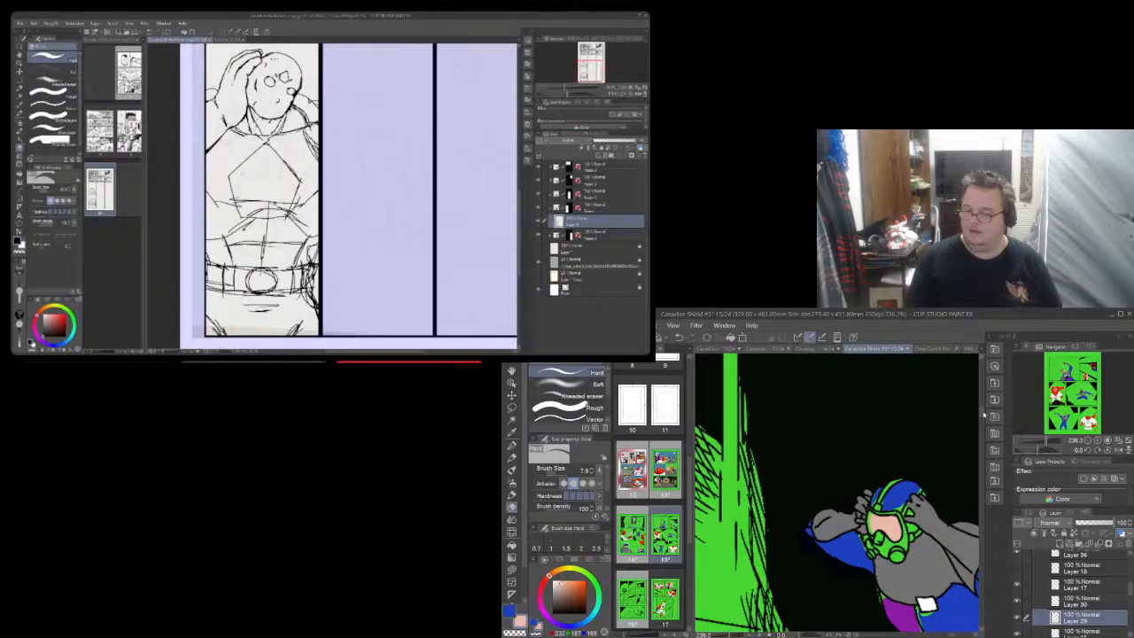
scroll(984, 414, "down", 3)
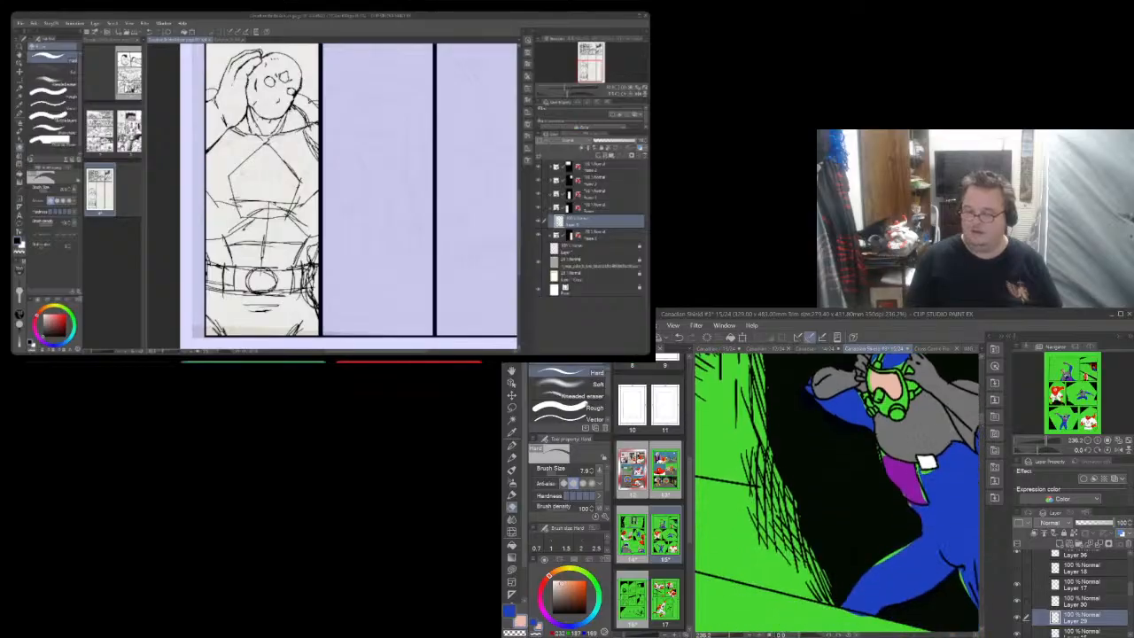
scroll(918, 465, "up", 6)
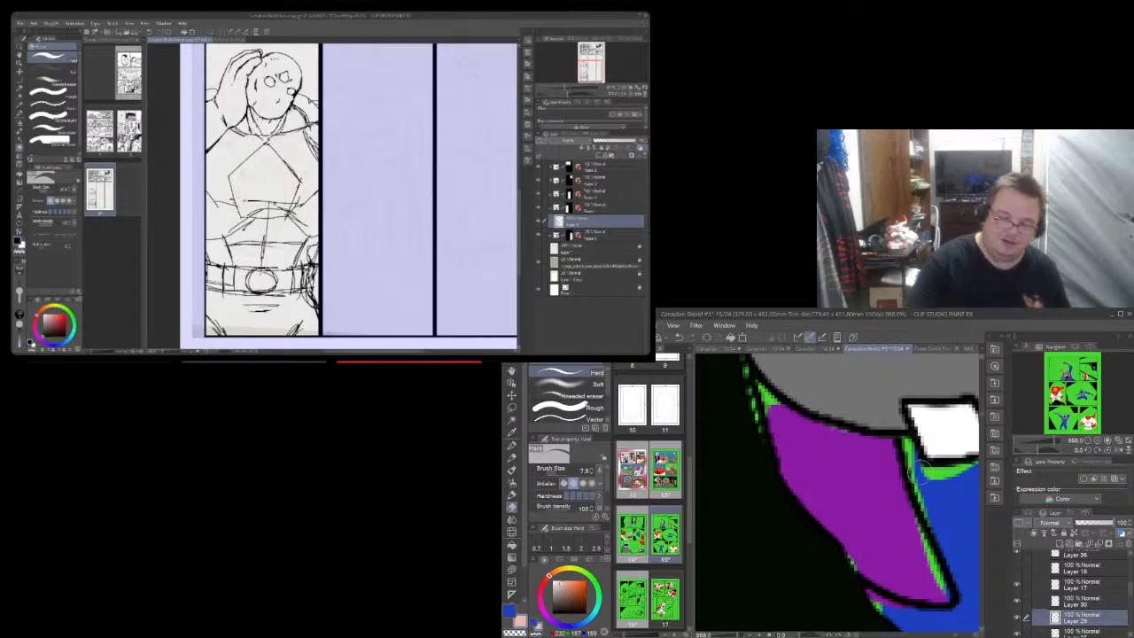
left_click(513, 431)
left_click(833, 481)
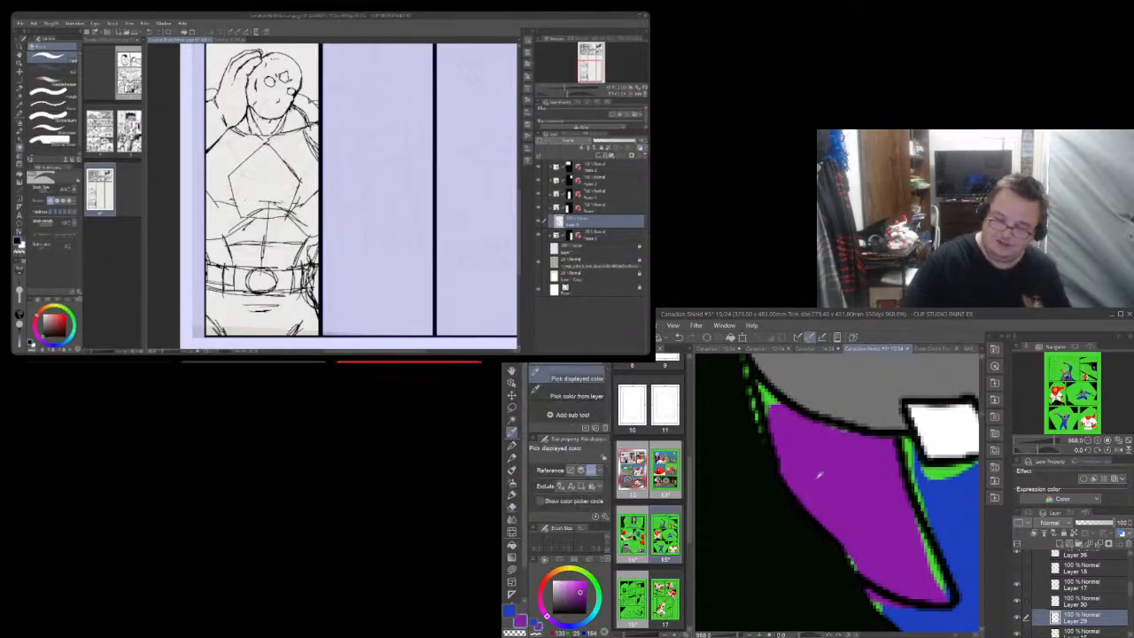
key("u")
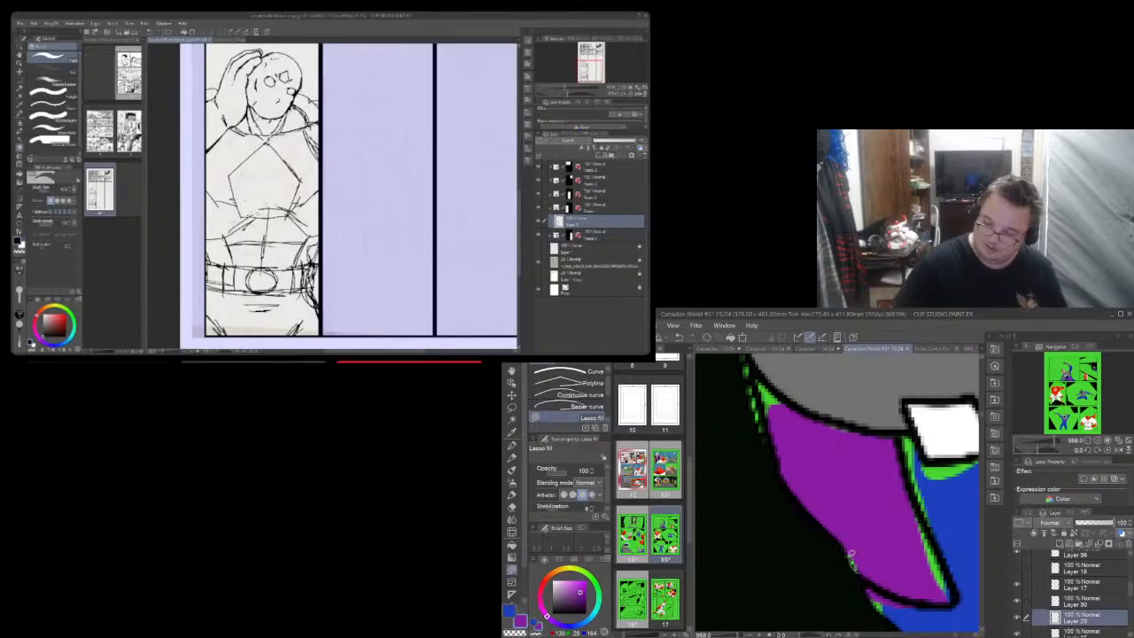
mouse_move(954, 603)
left_mouse_down()
mouse_move(925, 523)
mouse_move(900, 501)
left_mouse_up()
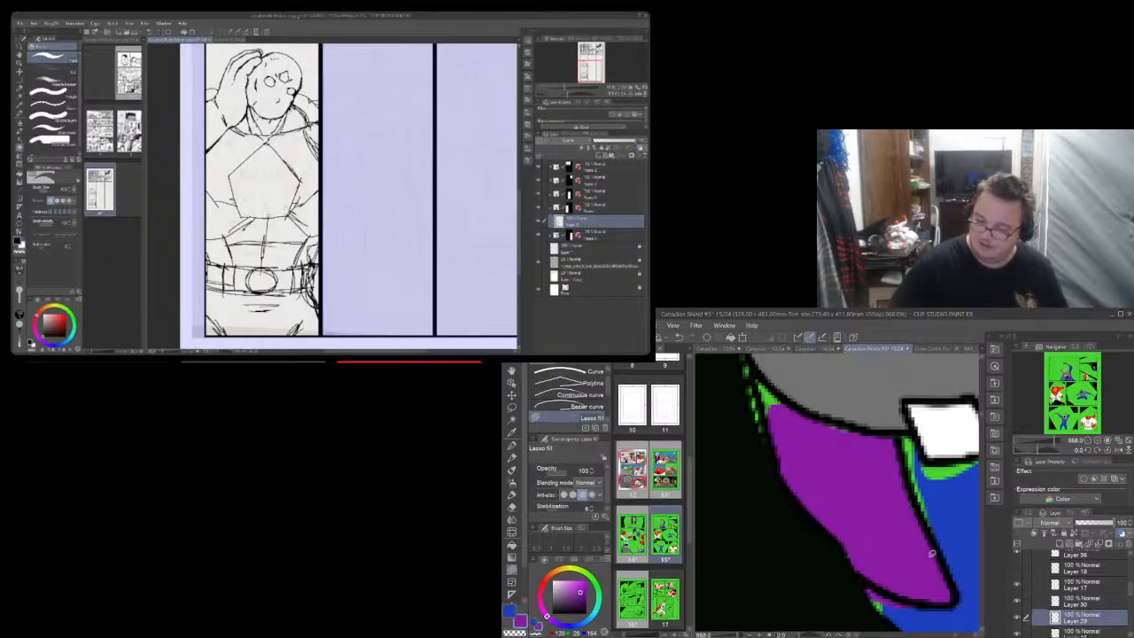
mouse_move(768, 430)
left_mouse_down()
mouse_move(759, 399)
mouse_move(787, 401)
mouse_move(794, 417)
left_mouse_up()
Erase the purple spill outside the line art at the lower edge of the purple patch
key("e")
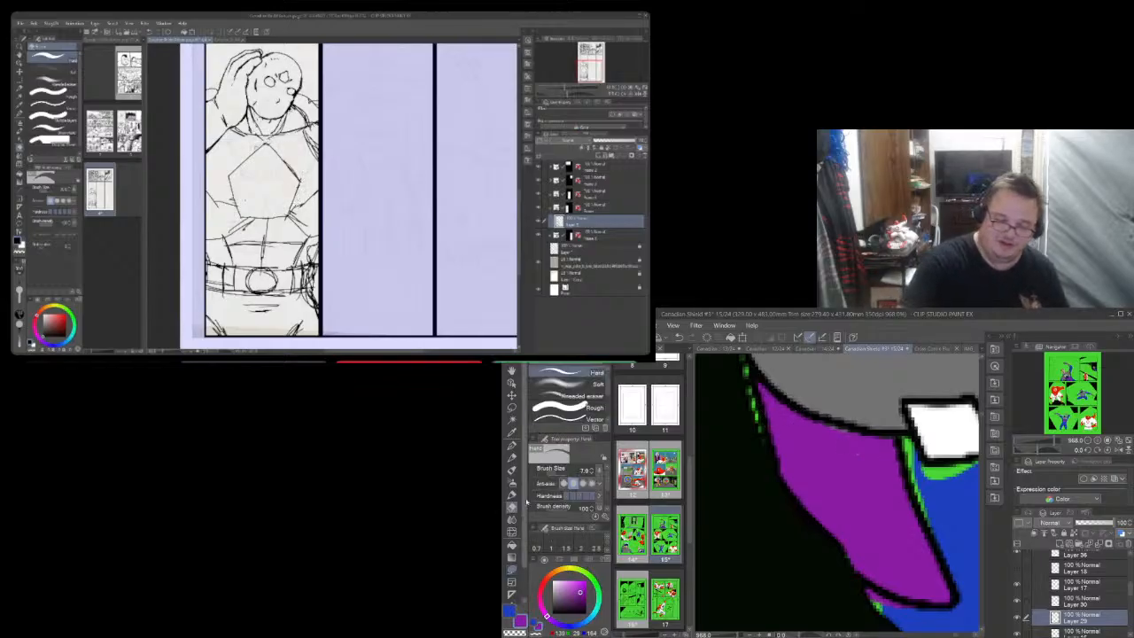
left_click_drag(878, 602, 938, 607)
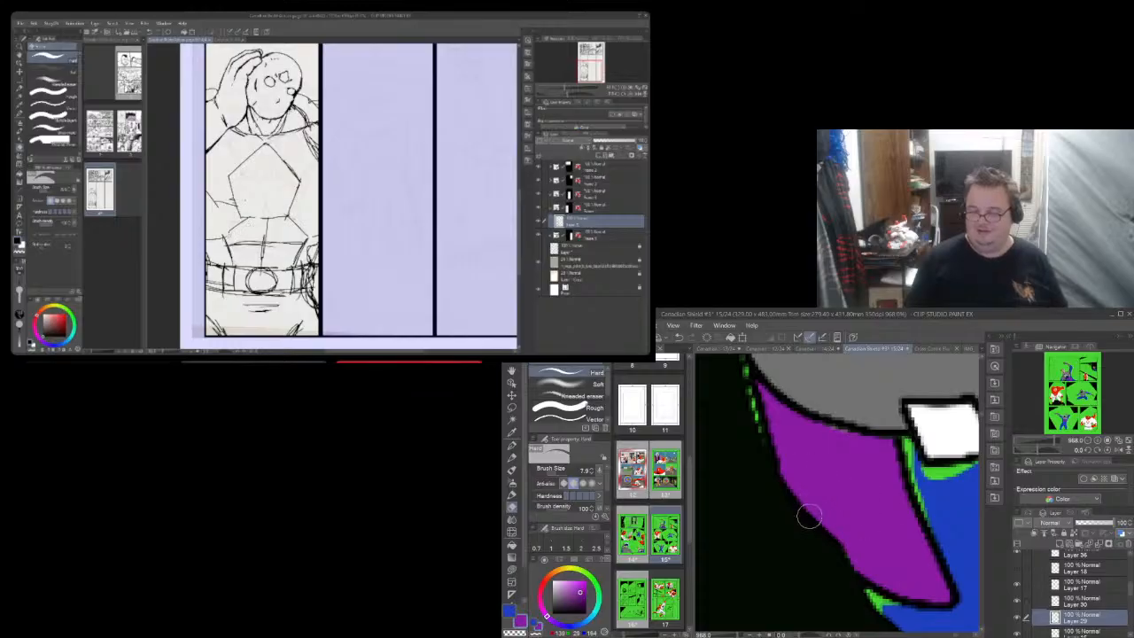
scroll(833, 532, "down", 2)
scroll(833, 533, "down", 5)
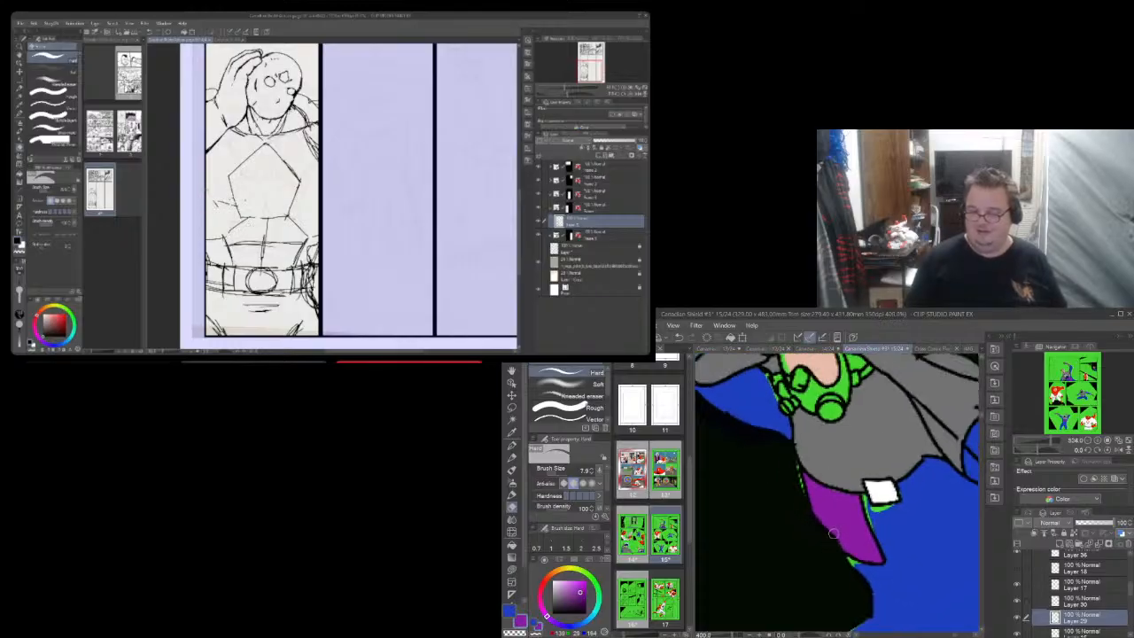
scroll(833, 532, "down", 2)
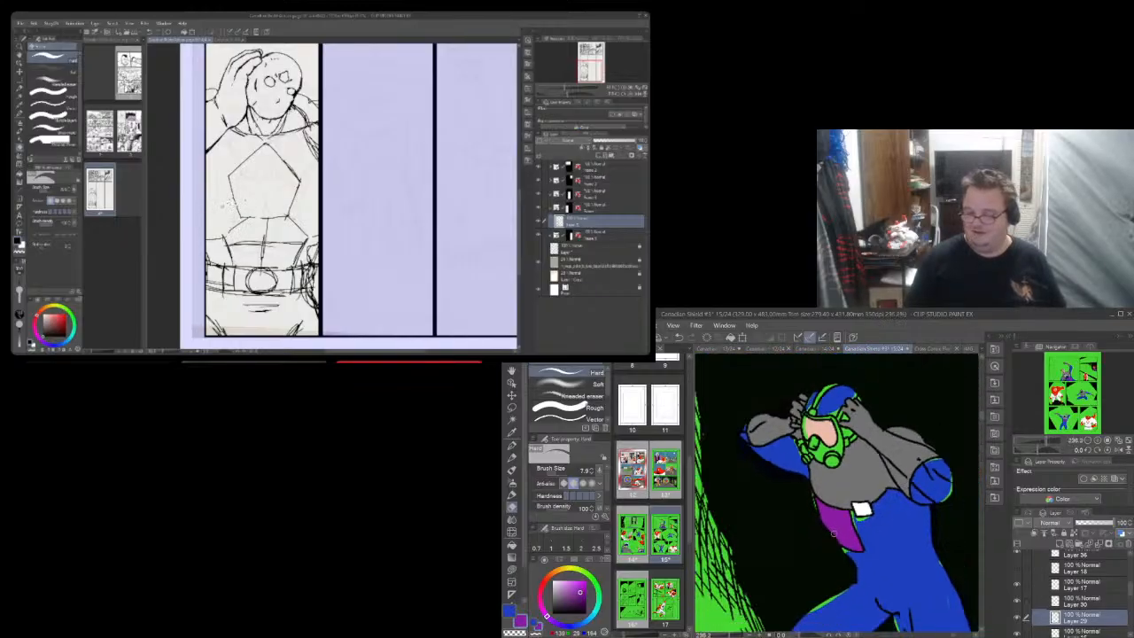
Find the layer holding the gas-masked figure's blue suit, select it and sample the suit's blue
scroll(864, 537, "down", 1)
scroll(865, 537, "up", 1)
scroll(869, 541, "down", 2)
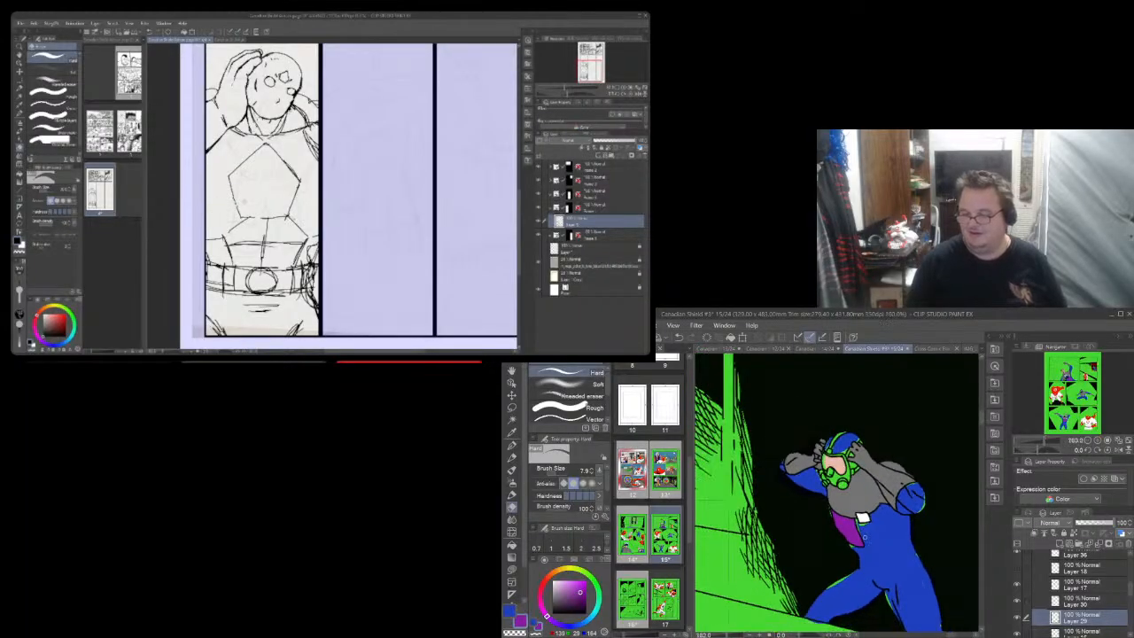
scroll(873, 544, "up", 2)
scroll(877, 548, "down", 1)
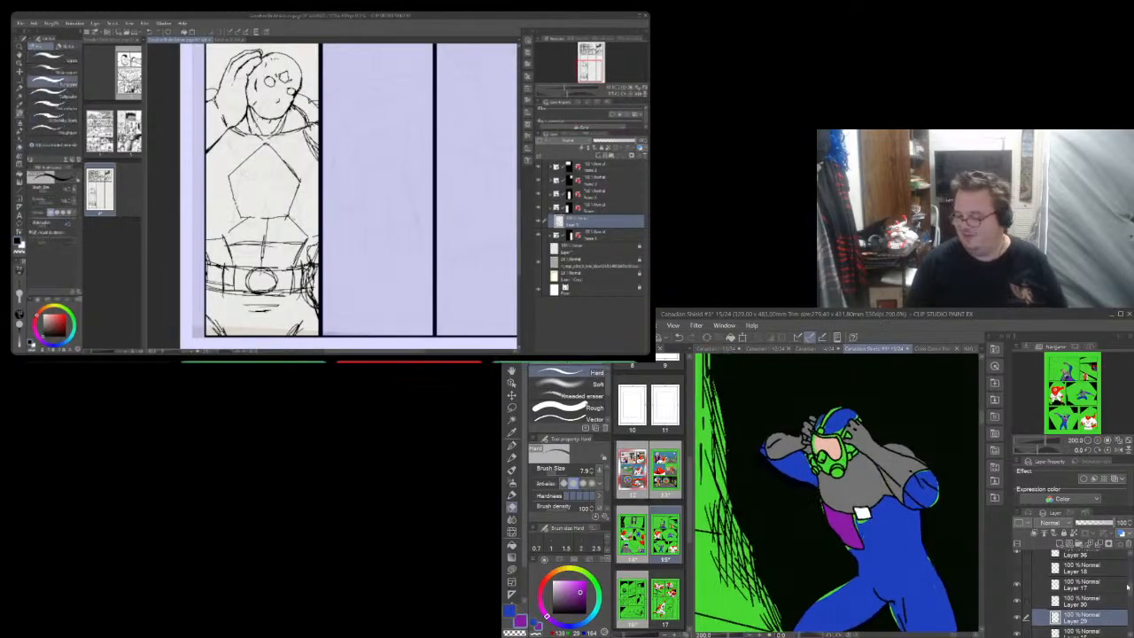
scroll(1127, 589, "down", 2)
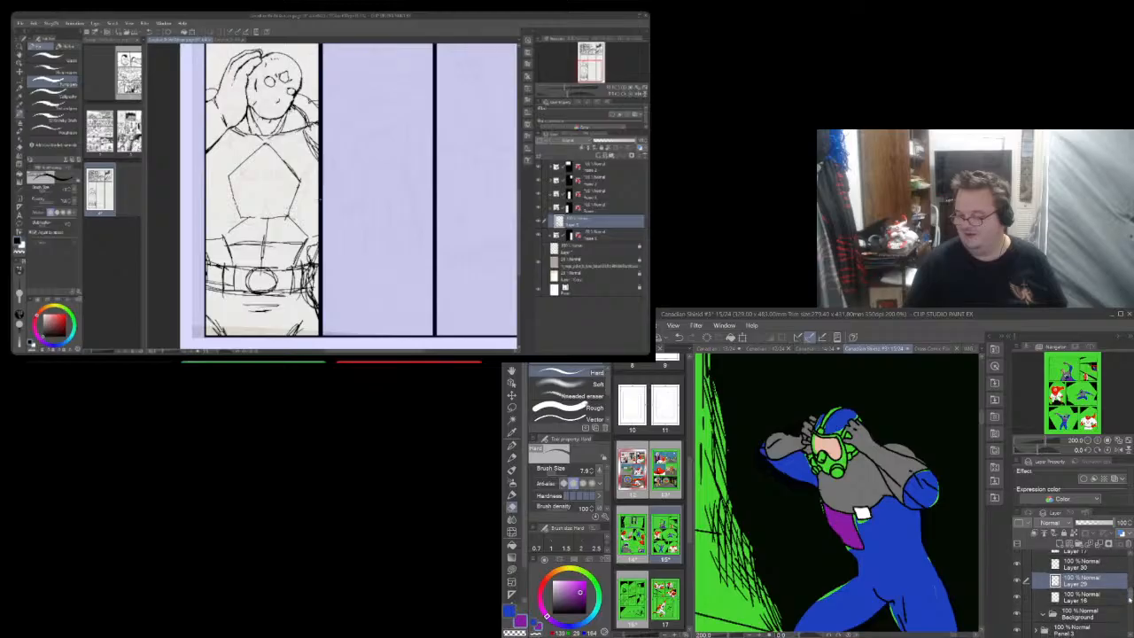
left_click(1019, 598)
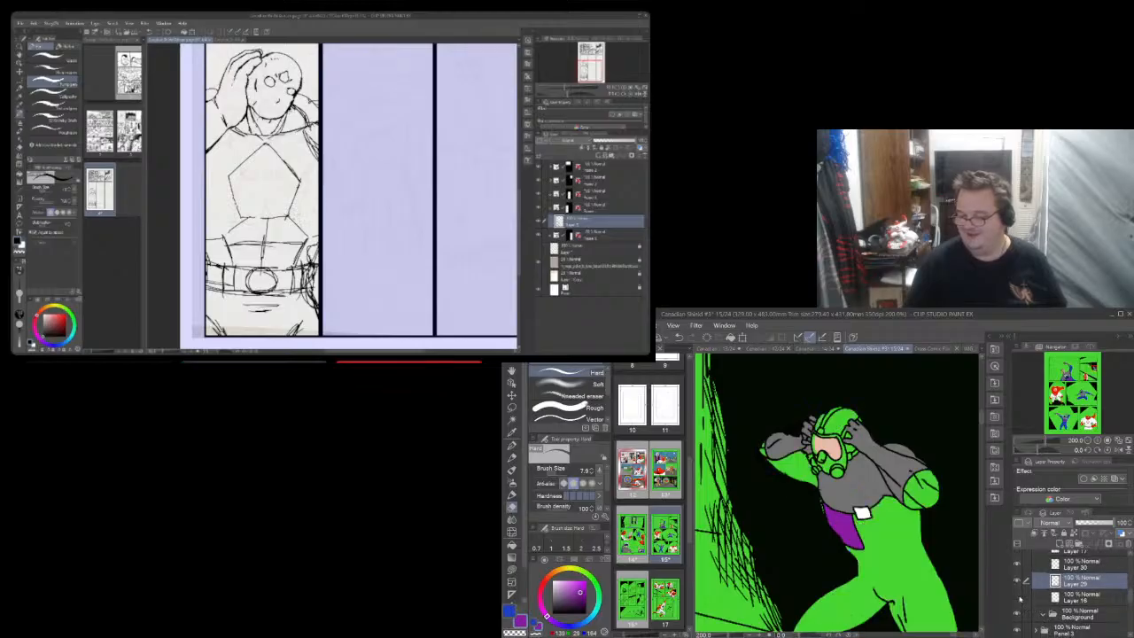
left_click(1019, 598)
left_click(1064, 599)
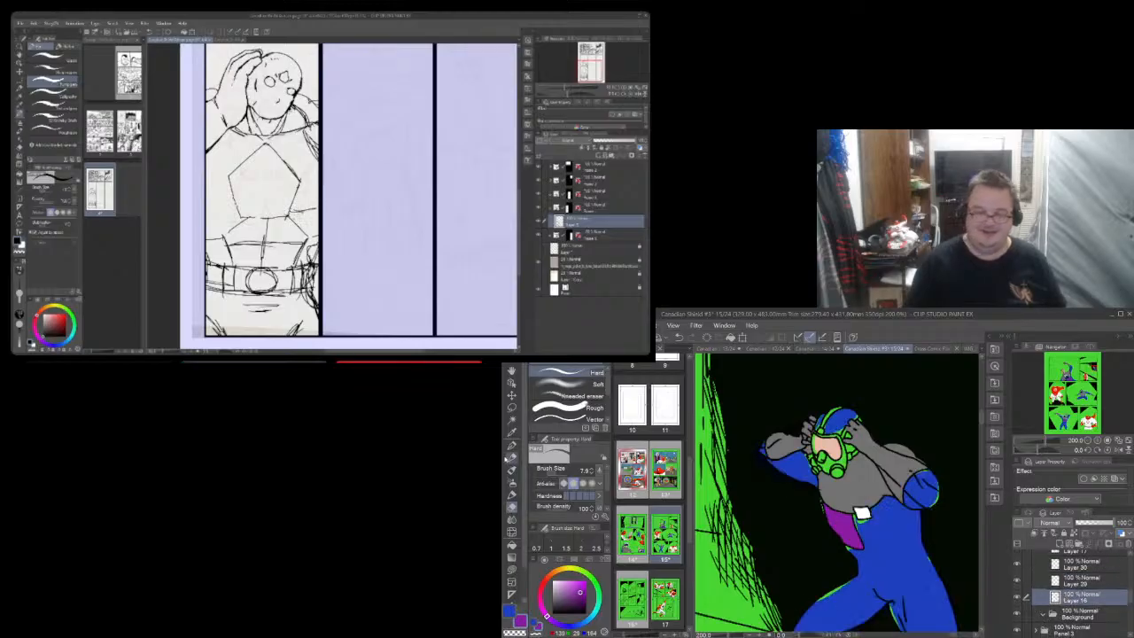
left_click(511, 433)
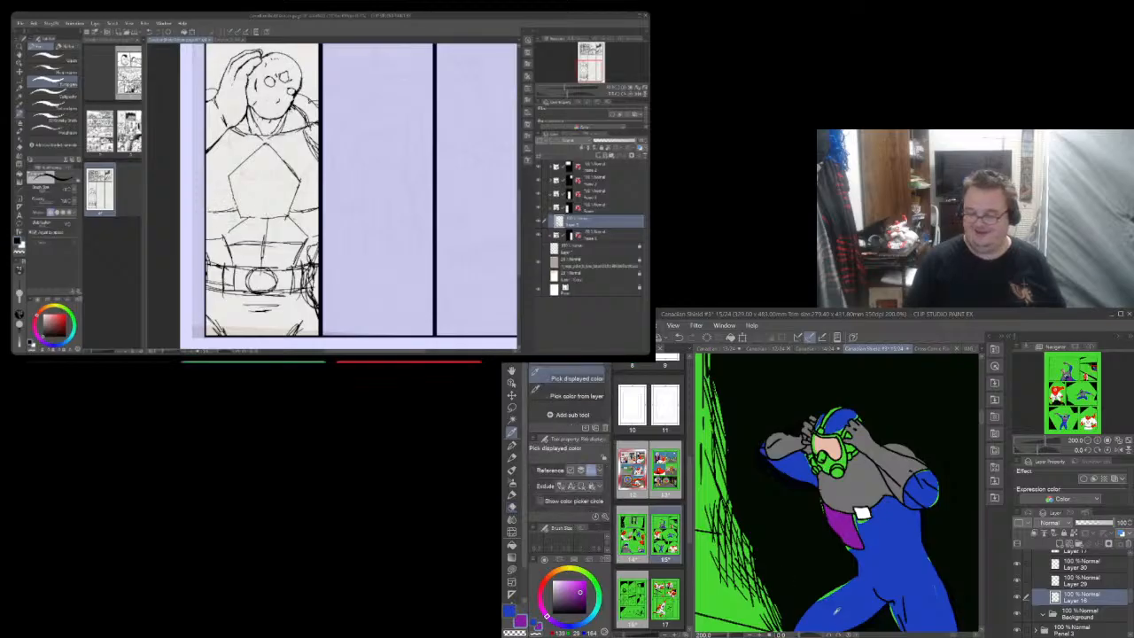
left_click(837, 622)
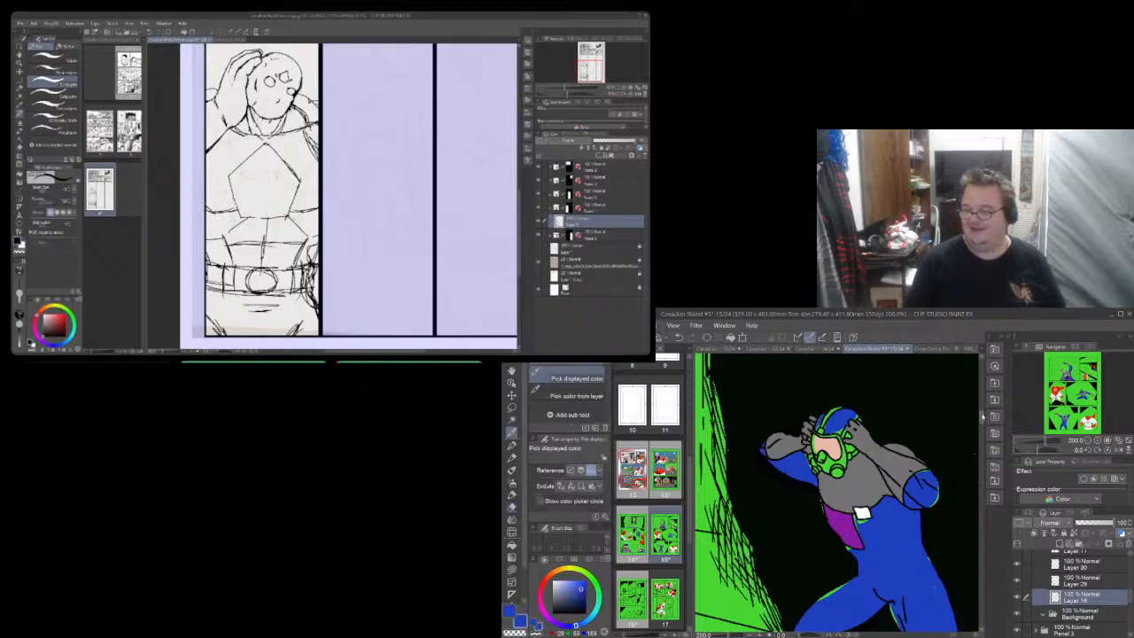
Erase the blue spill below the floor line at the foot of the figure's outstretched left-hand leg
scroll(978, 434, "down", 4)
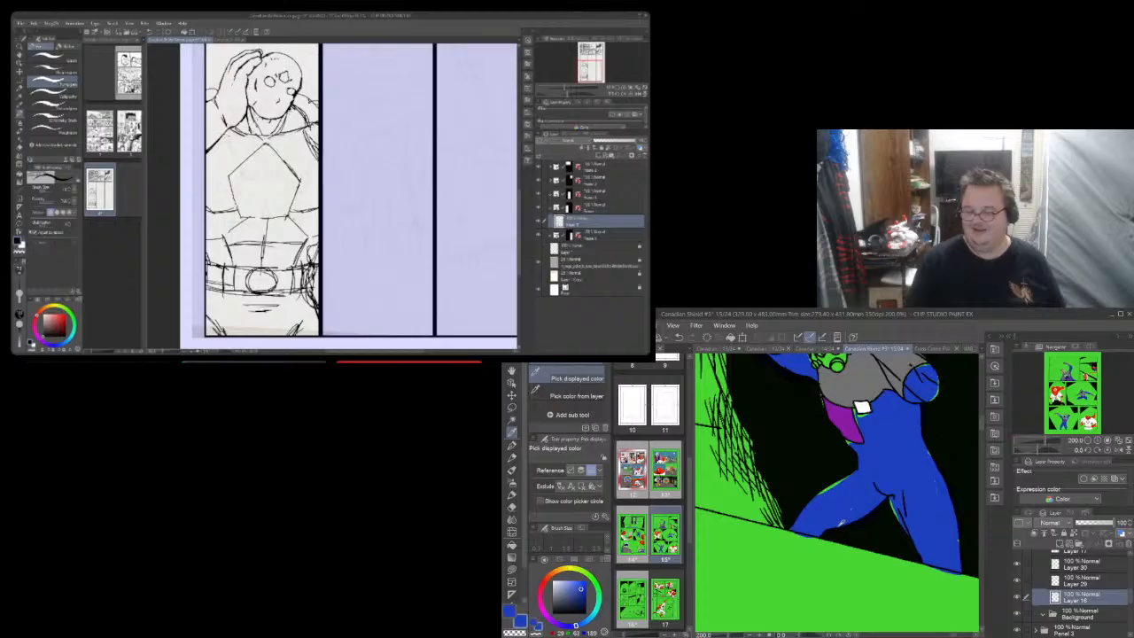
scroll(832, 523, "up", 7)
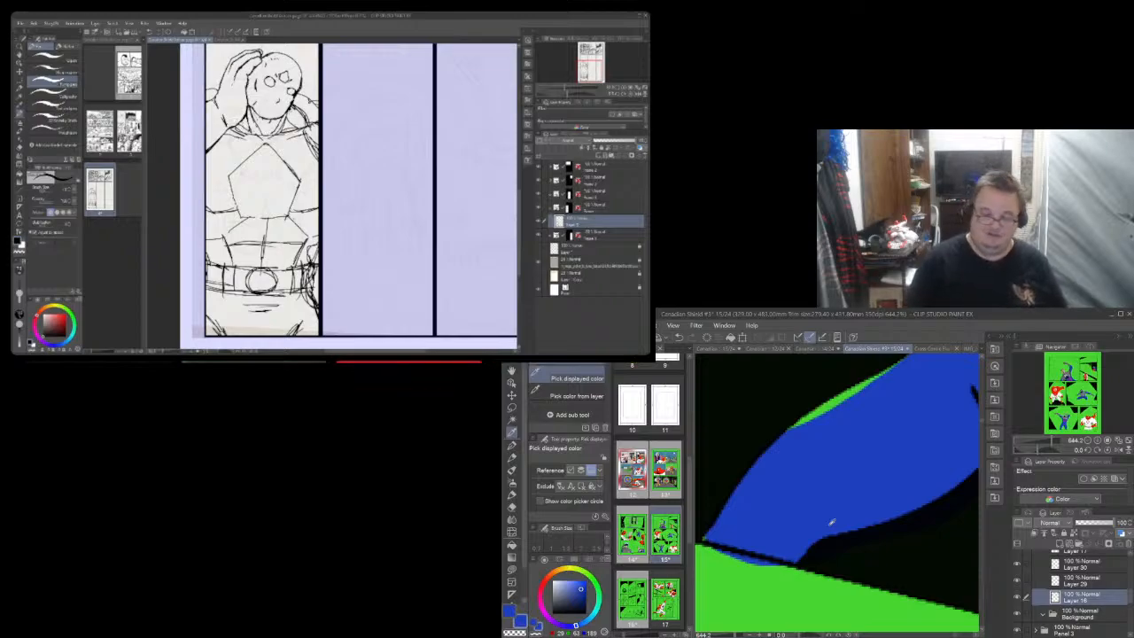
key("e")
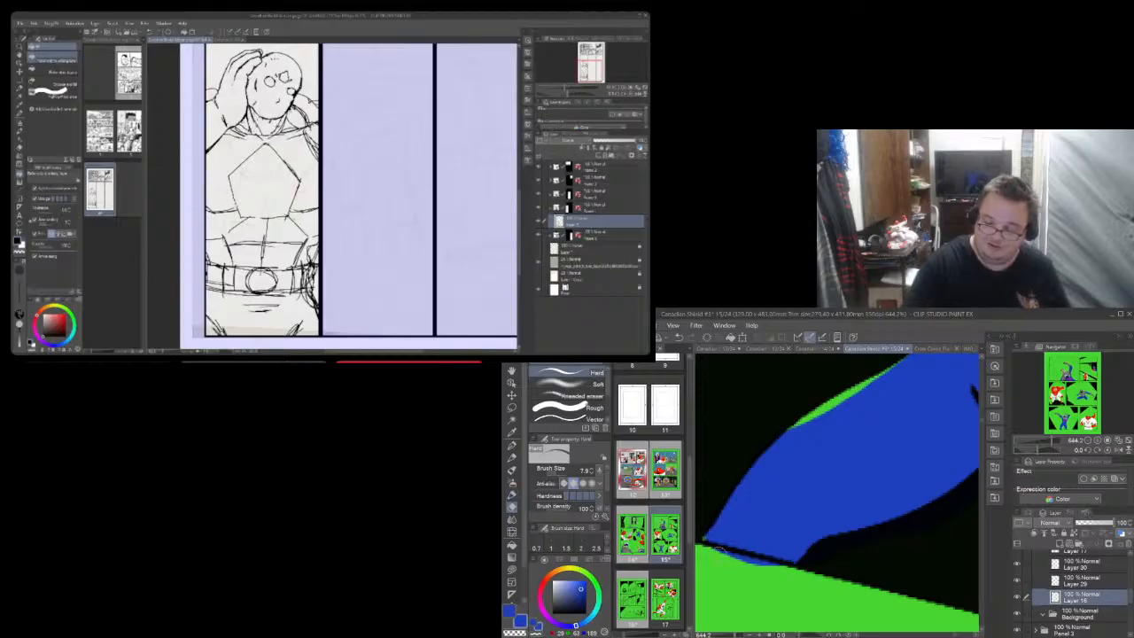
left_click_drag(719, 549, 780, 564)
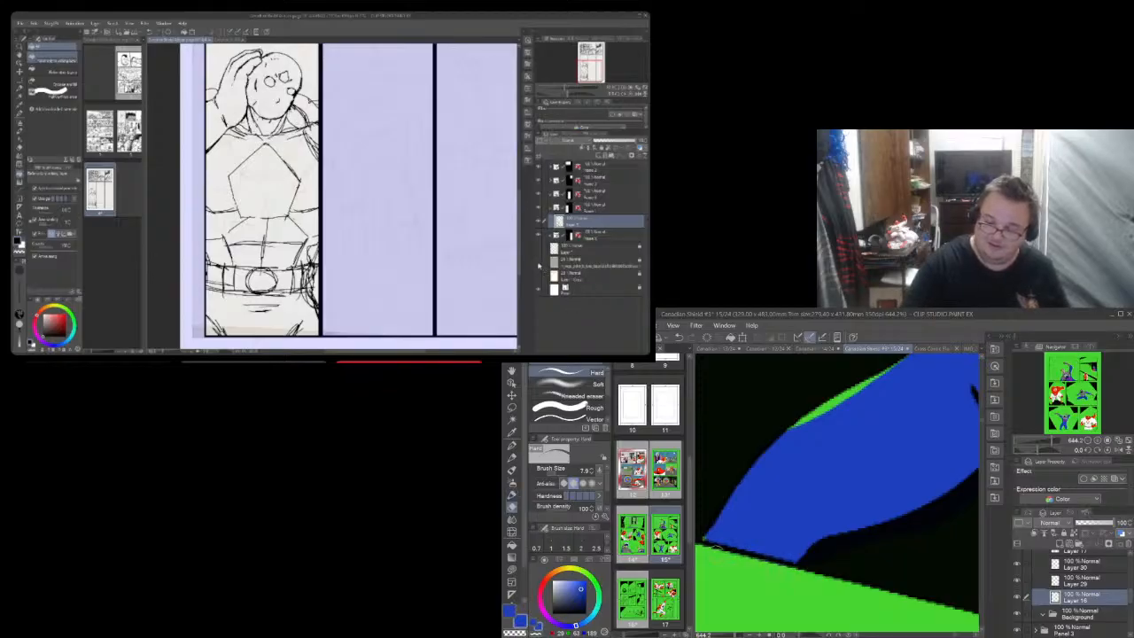
Fill the green gap along the upper edge of the left-hand thigh with the suit blue using Lasso fill
left_click(511, 432)
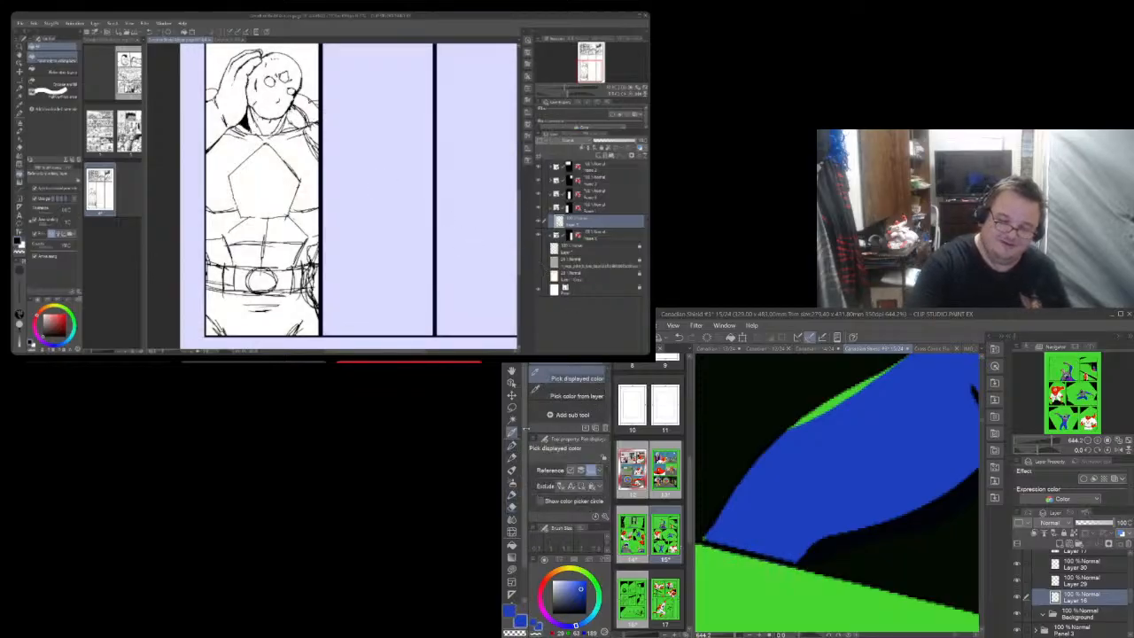
key("u")
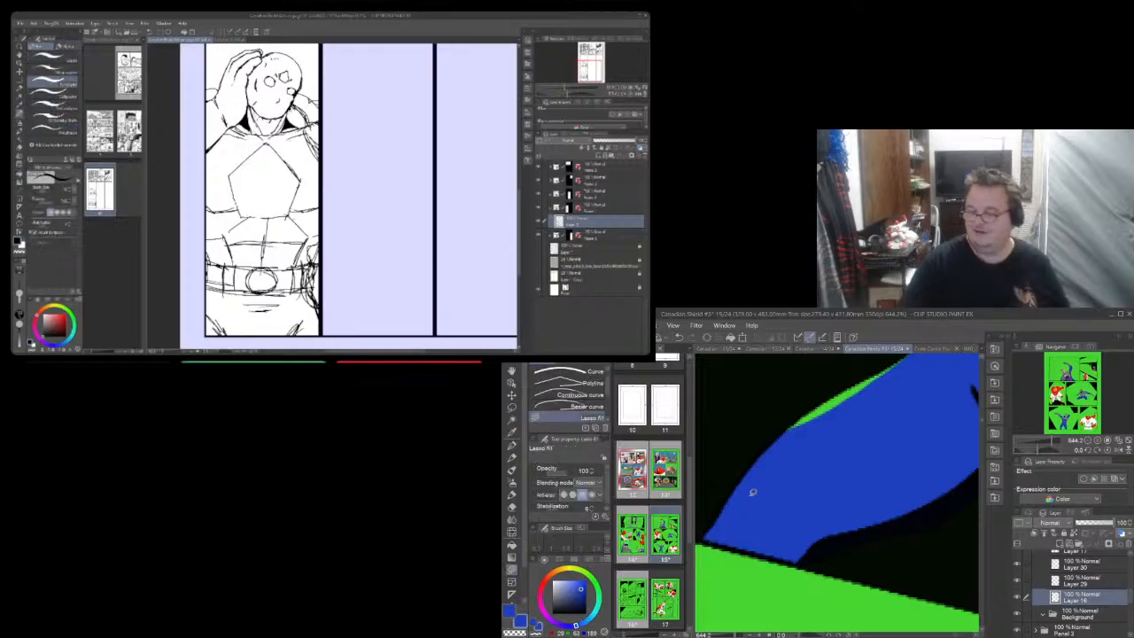
left_click_drag(982, 424, 982, 422)
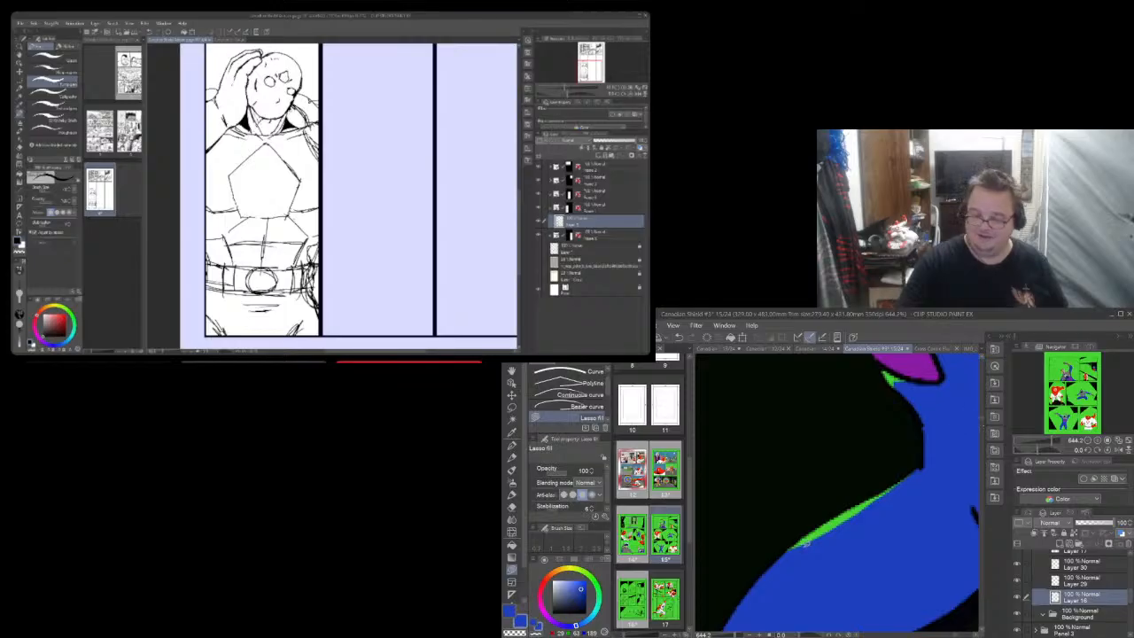
mouse_move(787, 550)
left_mouse_down()
mouse_move(805, 526)
mouse_move(922, 472)
left_mouse_up()
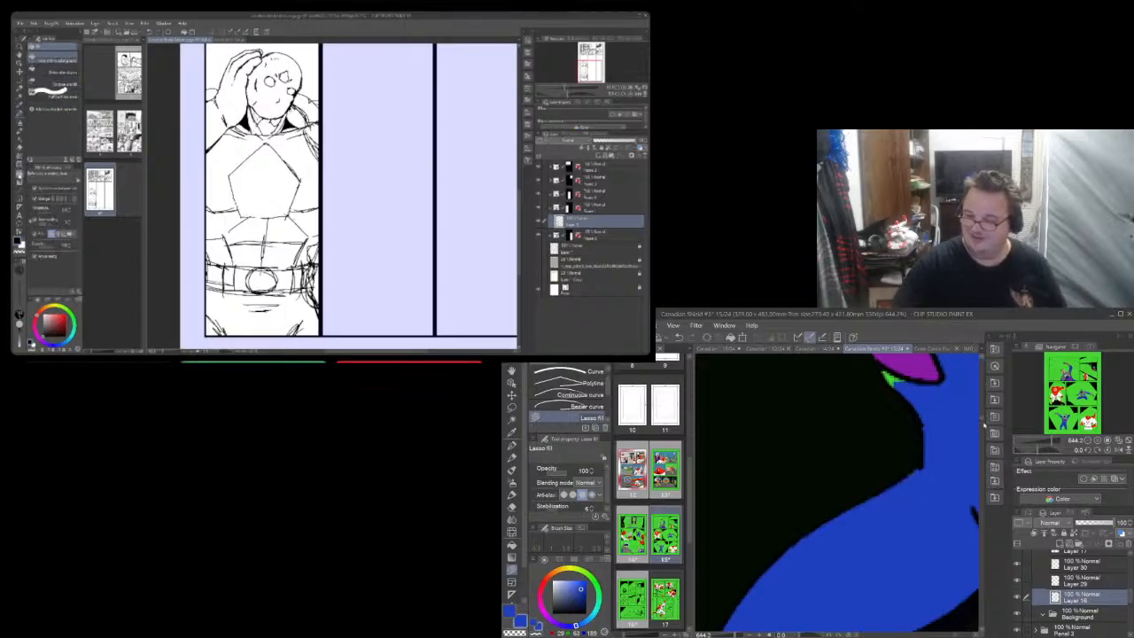
Fill the green gaps around the purple patch and beneath the white pouch with blue using Lasso fill
left_click_drag(982, 421, 982, 419)
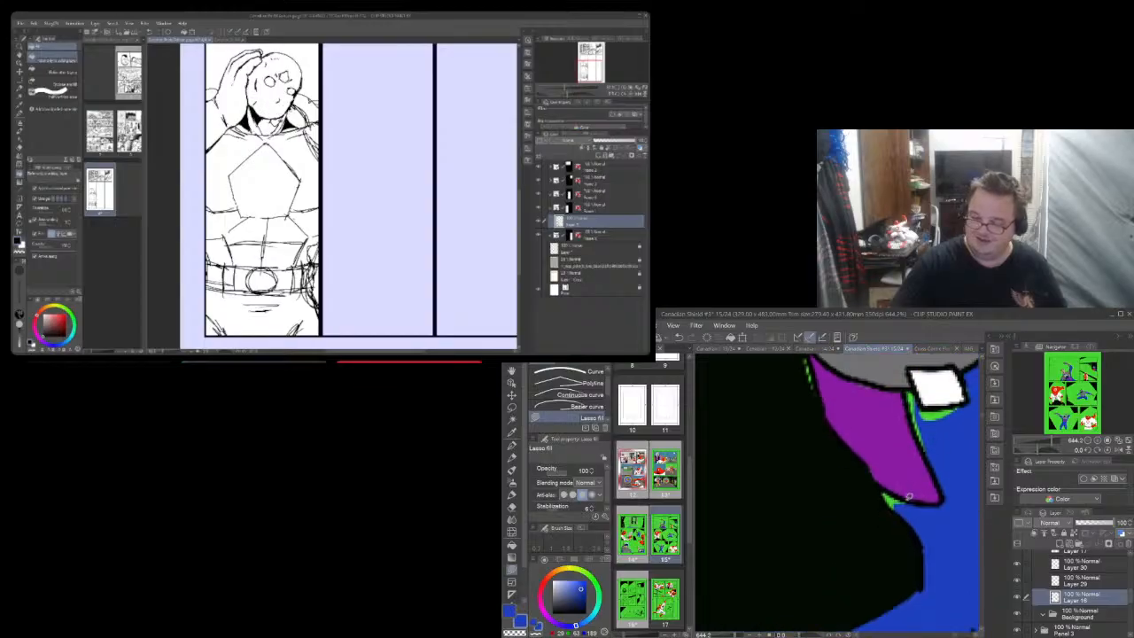
mouse_move(909, 497)
left_mouse_down()
mouse_move(884, 488)
mouse_move(910, 512)
left_mouse_up()
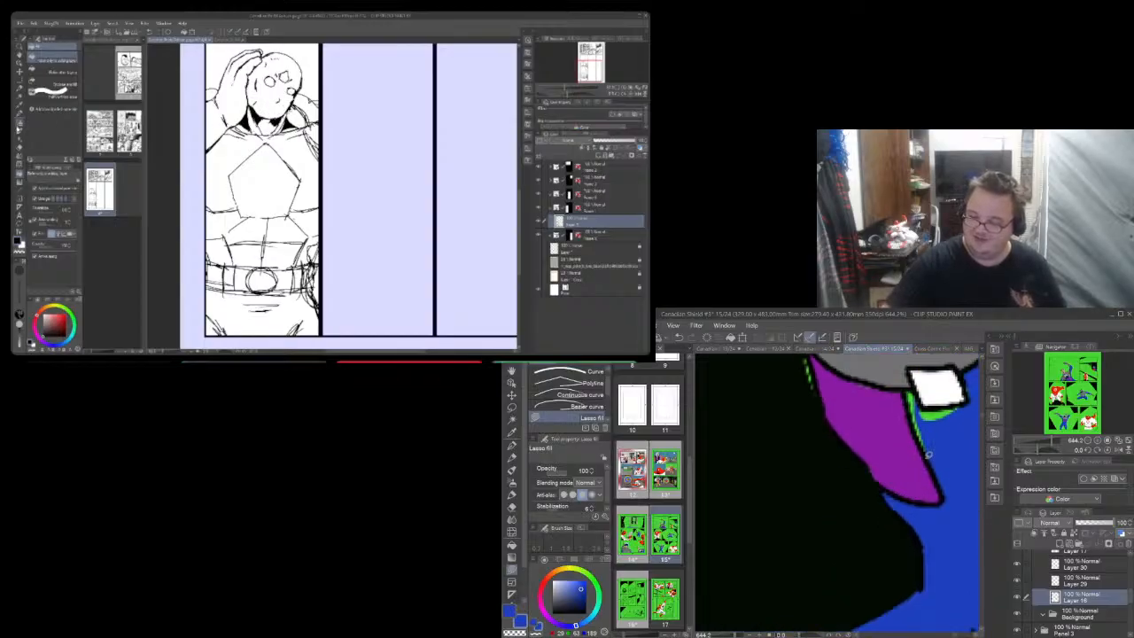
mouse_move(929, 455)
left_mouse_down()
mouse_move(905, 398)
mouse_move(917, 389)
left_mouse_up()
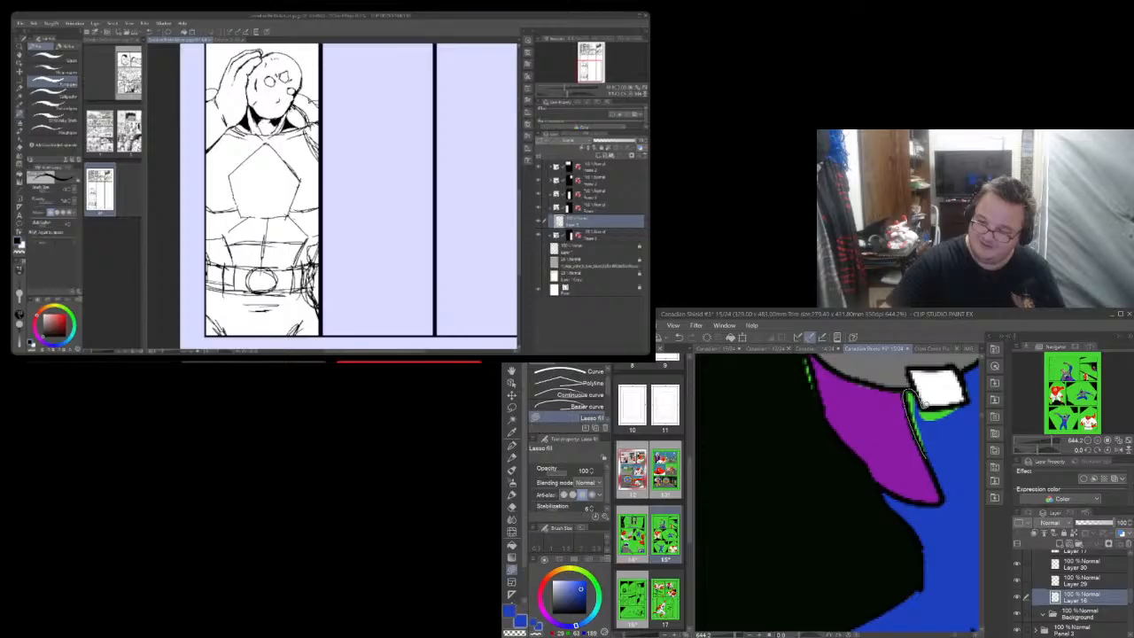
left_click_drag(962, 418, 970, 422)
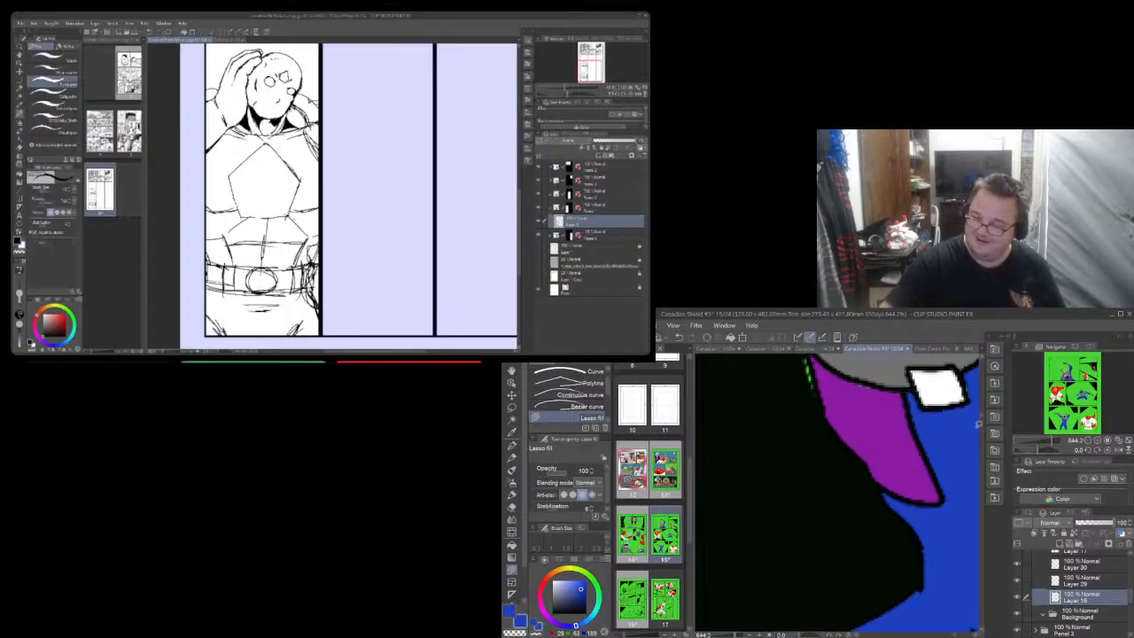
scroll(983, 420, "up", 4)
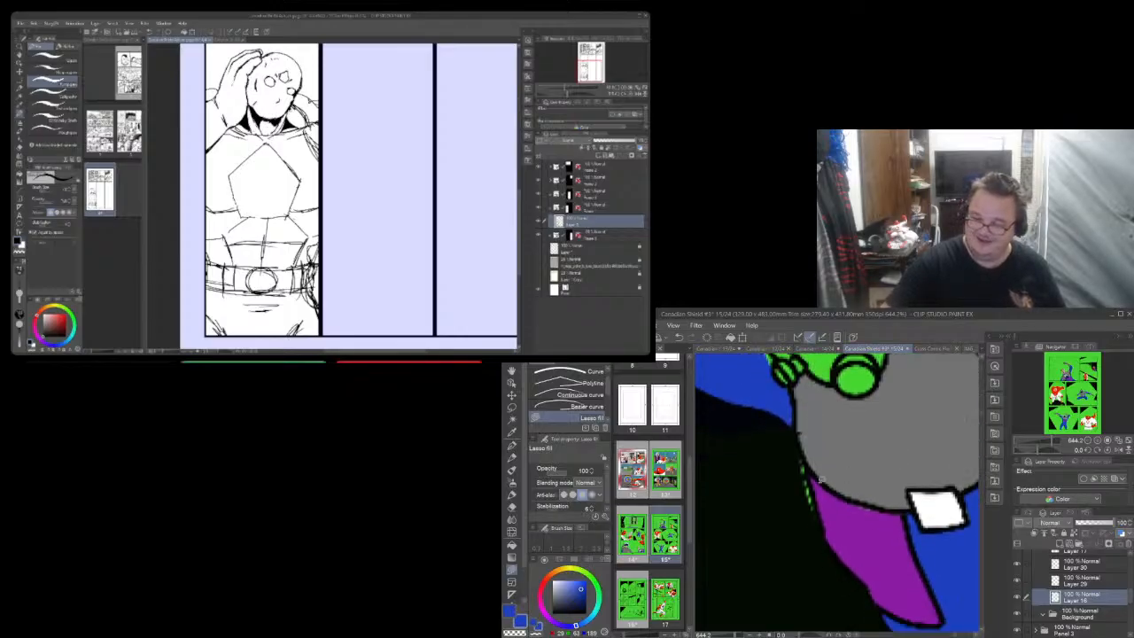
left_click_drag(807, 495, 801, 452)
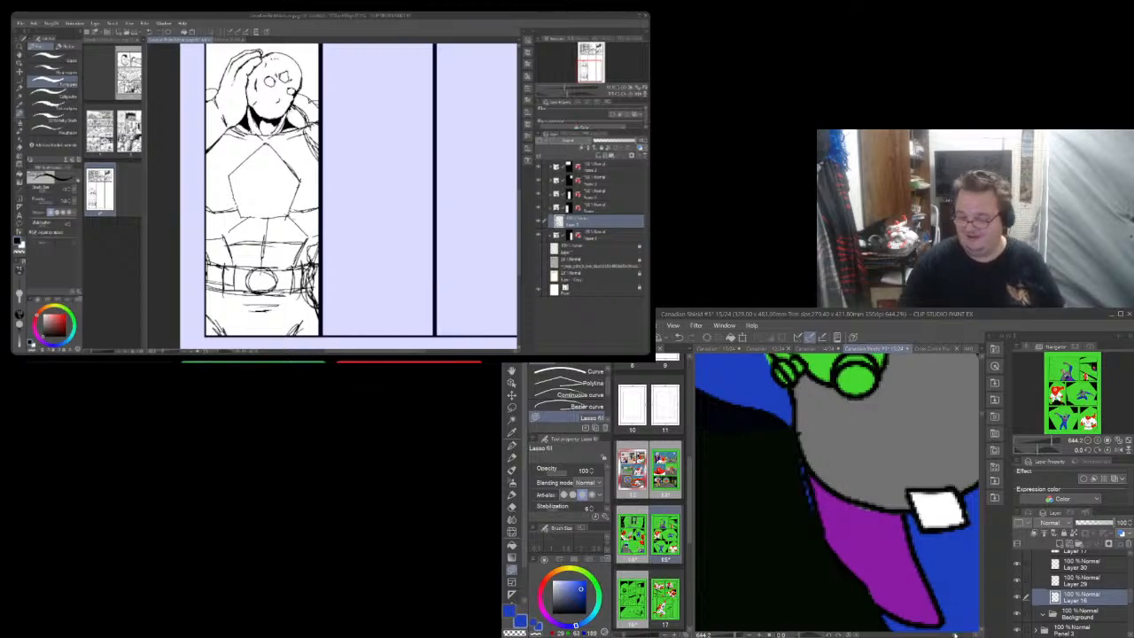
Fill the green slivers along the outer and upper edges of the round blue elbow using Lasso fill
left_click_drag(953, 633, 958, 635)
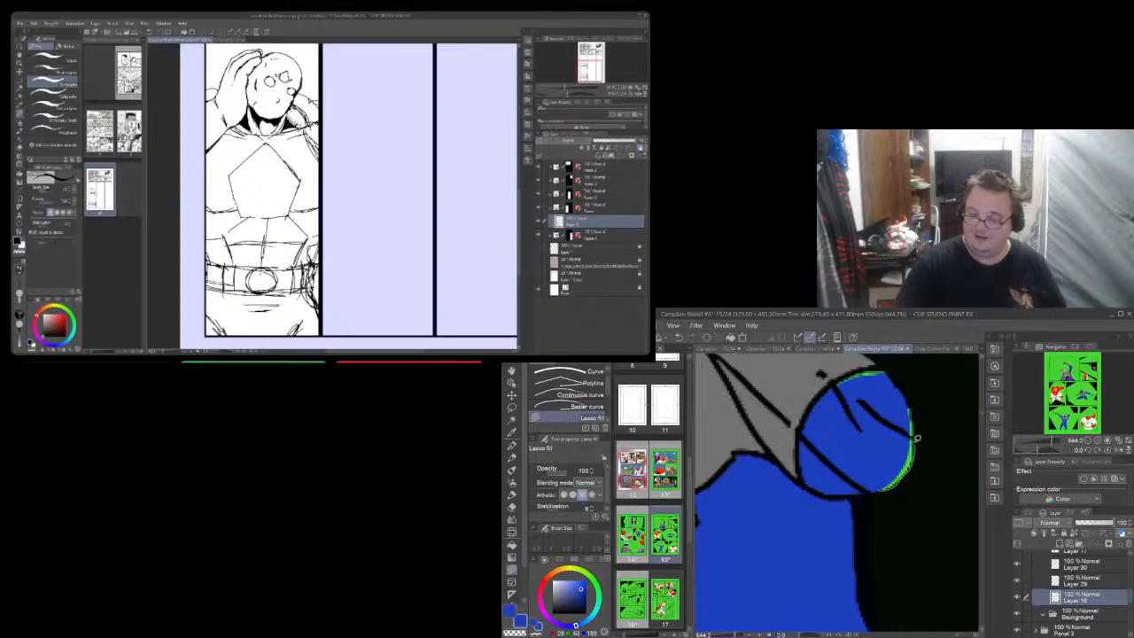
mouse_move(918, 438)
left_mouse_down()
mouse_move(889, 431)
mouse_move(913, 420)
mouse_move(917, 437)
mouse_move(895, 400)
left_mouse_up()
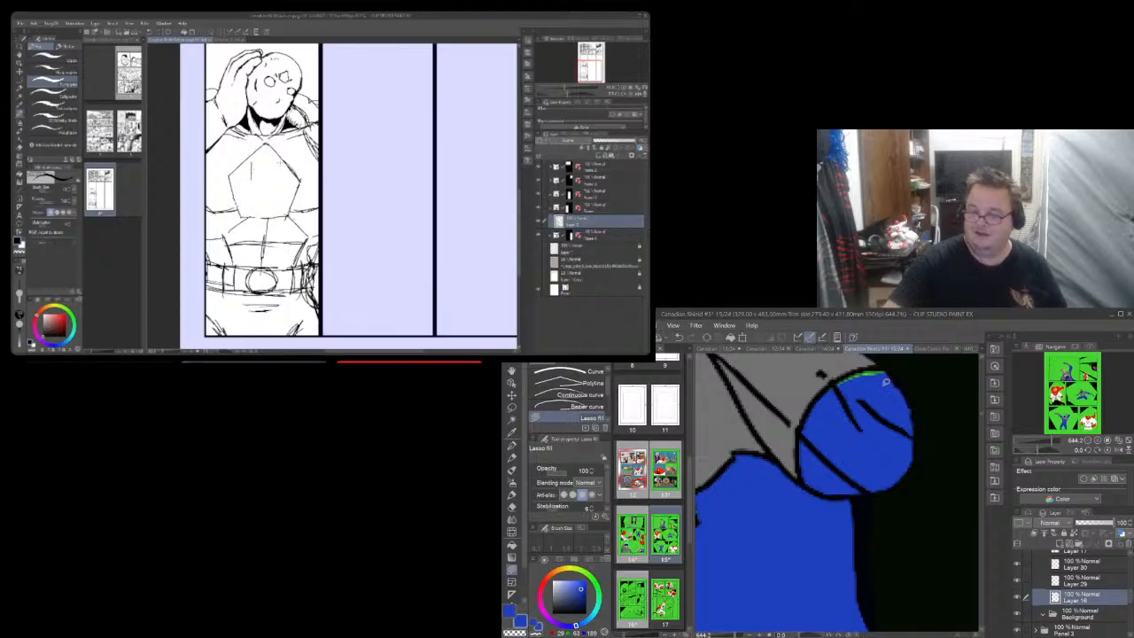
mouse_move(891, 377)
left_mouse_down()
mouse_move(881, 368)
mouse_move(824, 379)
left_mouse_up()
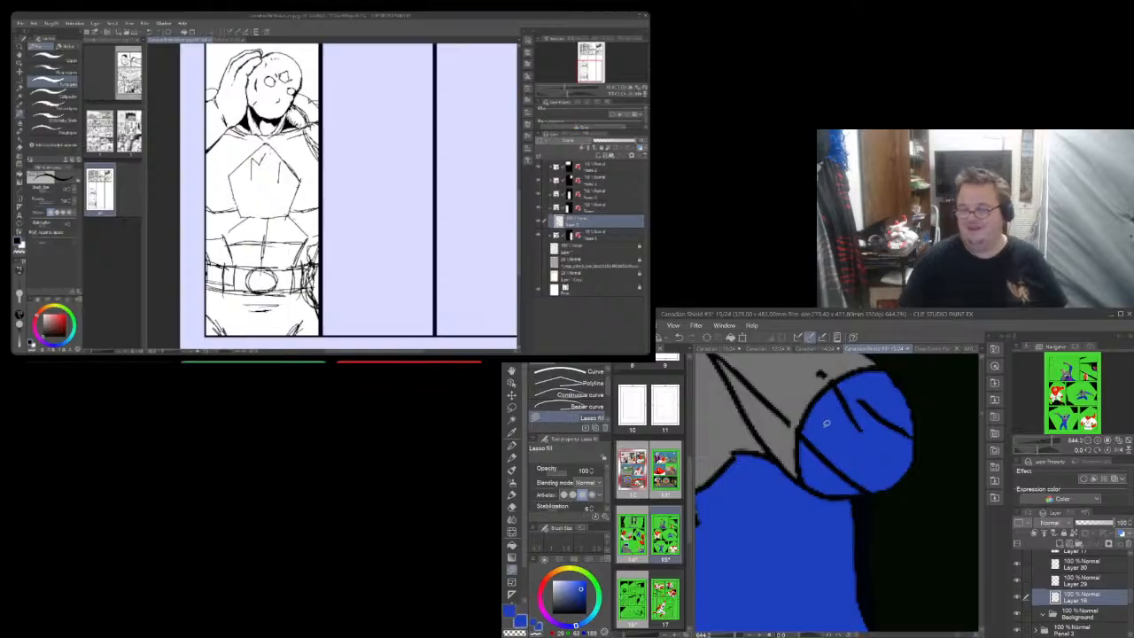
Fill the remaining green gaps along the right-hand leg's inner thigh and outer edge with blue using Lasso fill
left_click_drag(981, 414, 982, 419)
mouse_move(875, 444)
left_mouse_down()
mouse_move(895, 501)
mouse_move(898, 567)
mouse_move(895, 531)
left_mouse_up()
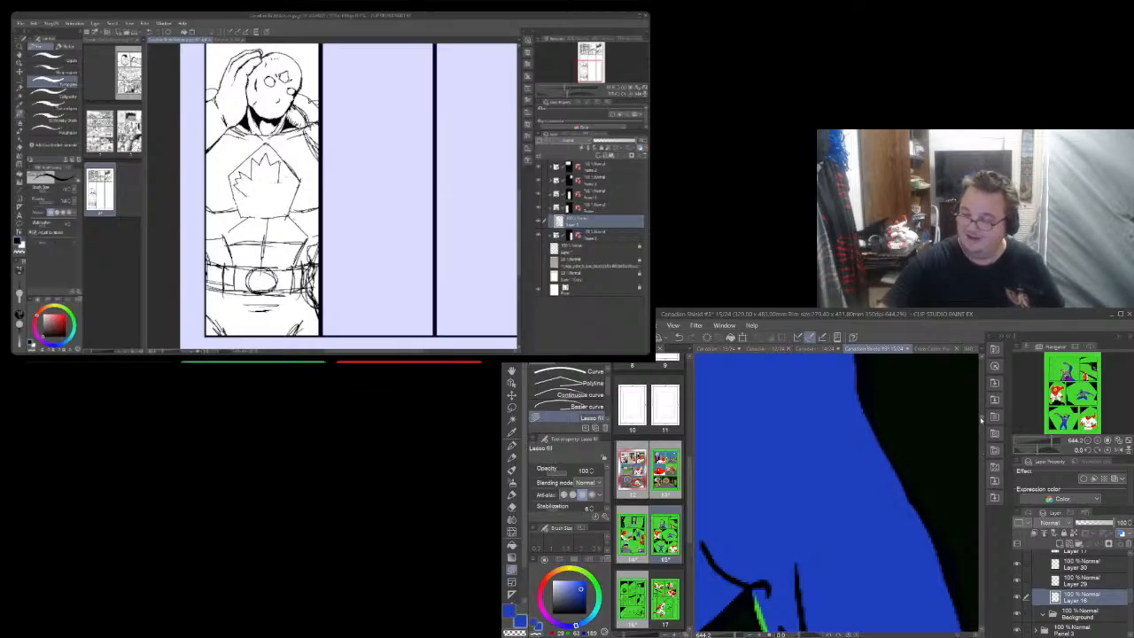
left_click_drag(981, 419, 982, 423)
mouse_move(792, 515)
left_mouse_down()
mouse_move(758, 466)
mouse_move(762, 415)
left_mouse_up()
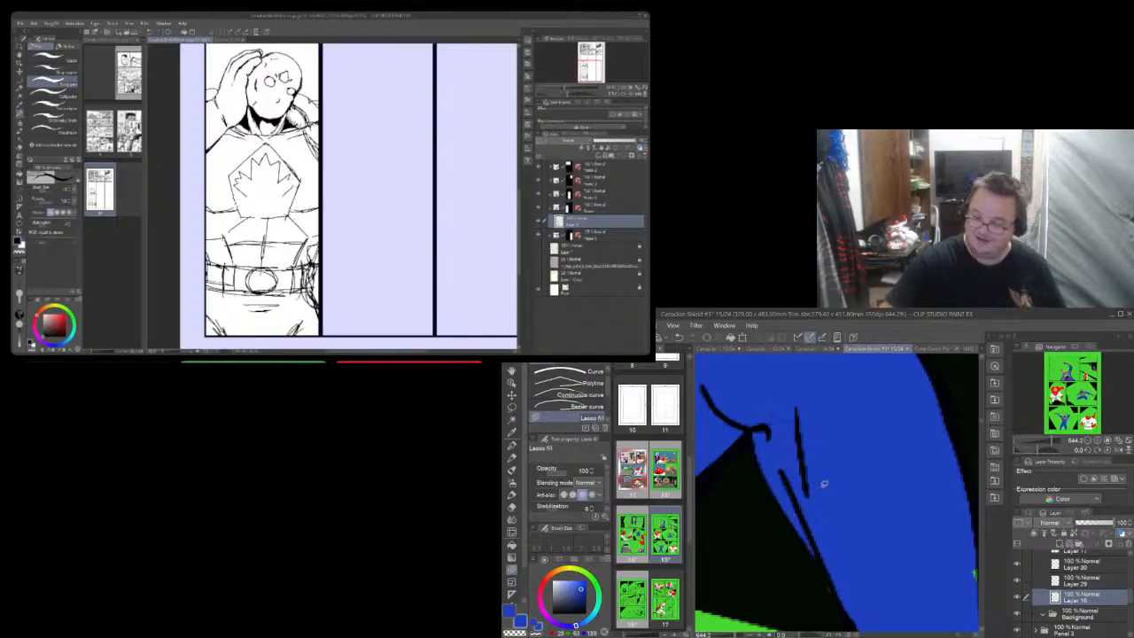
left_click_drag(981, 423, 981, 426)
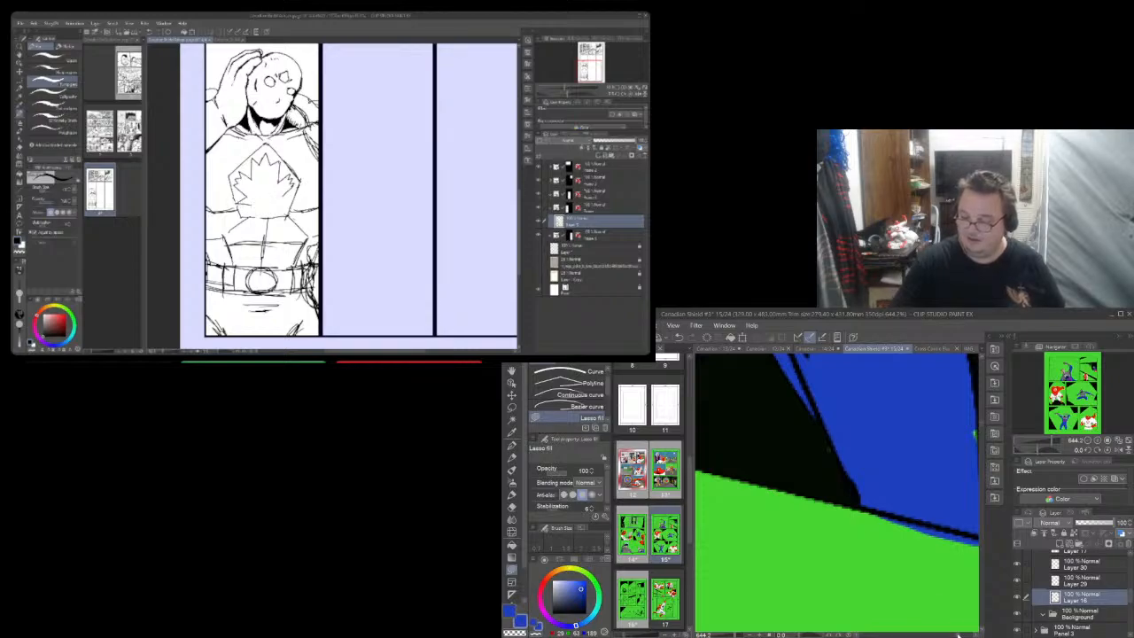
left_click_drag(958, 635, 963, 636)
mouse_move(830, 433)
left_mouse_down()
mouse_move(827, 424)
mouse_move(830, 449)
mouse_move(824, 434)
left_mouse_up()
Erase the blue spill below the right-hand leg's floor line and fill its lower corner with blue using Lasso fill
key("e")
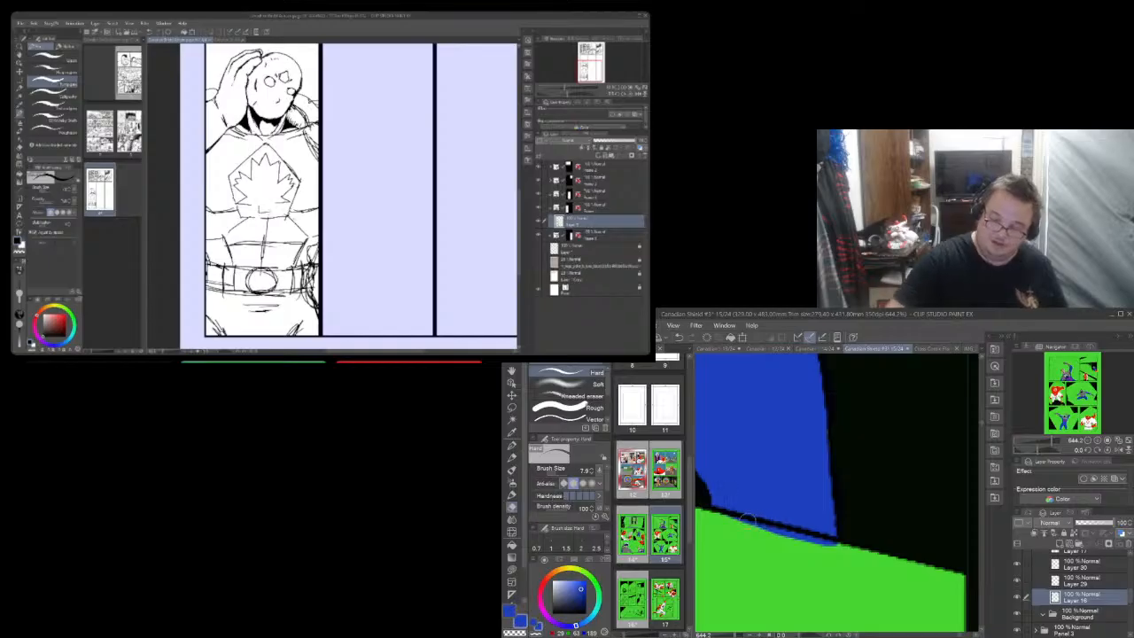
left_click_drag(737, 516, 841, 541)
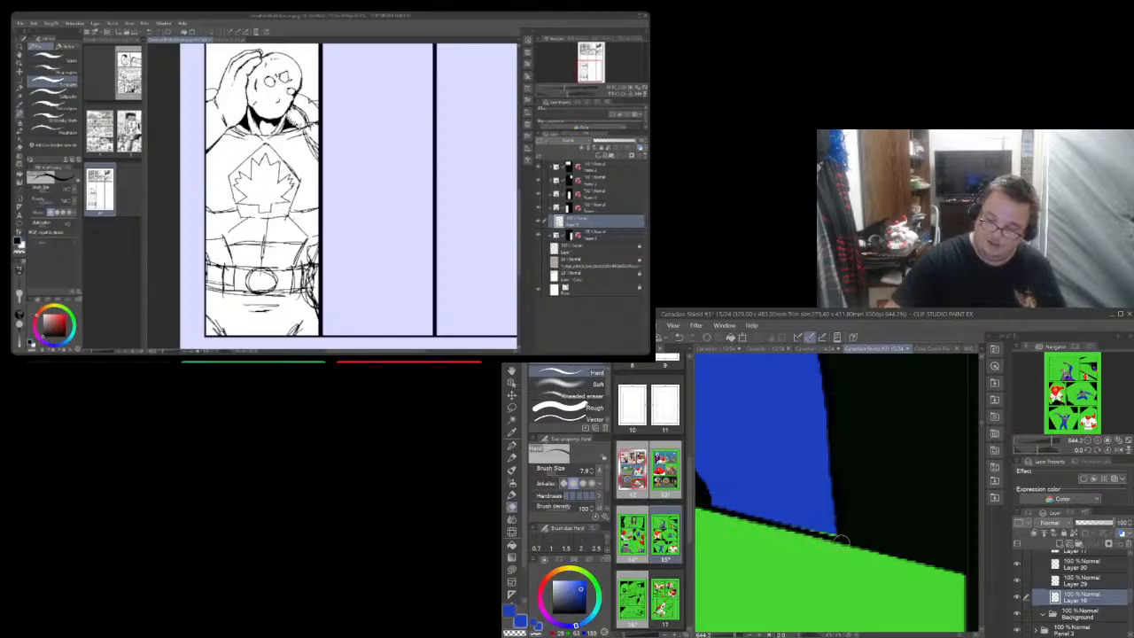
key("u")
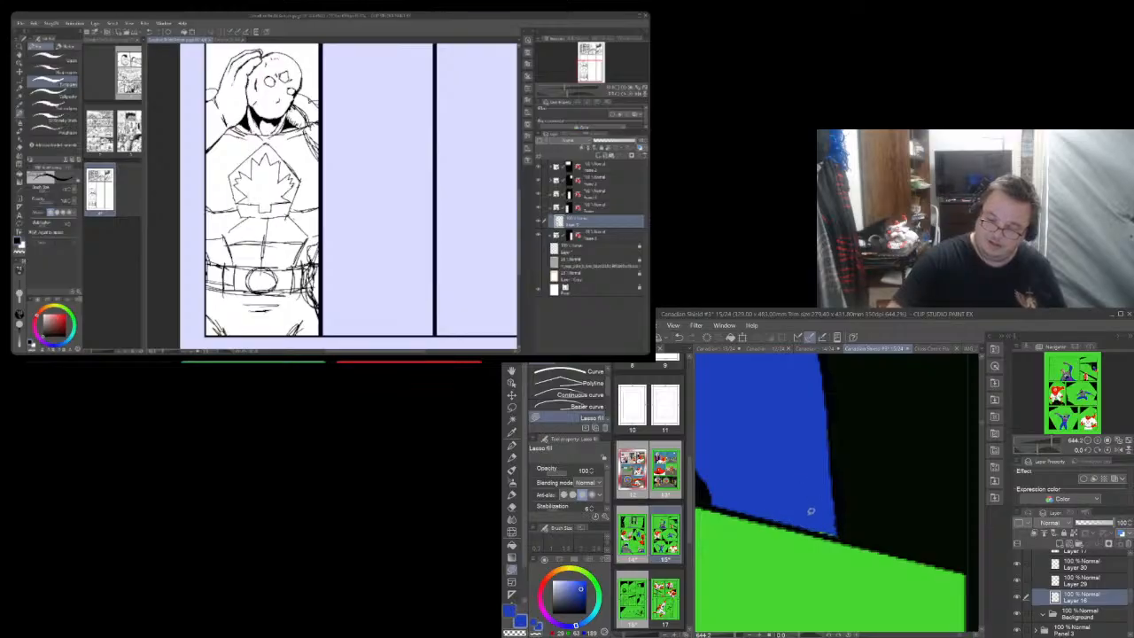
mouse_move(806, 523)
left_mouse_down()
mouse_move(838, 537)
mouse_move(842, 523)
left_mouse_up()
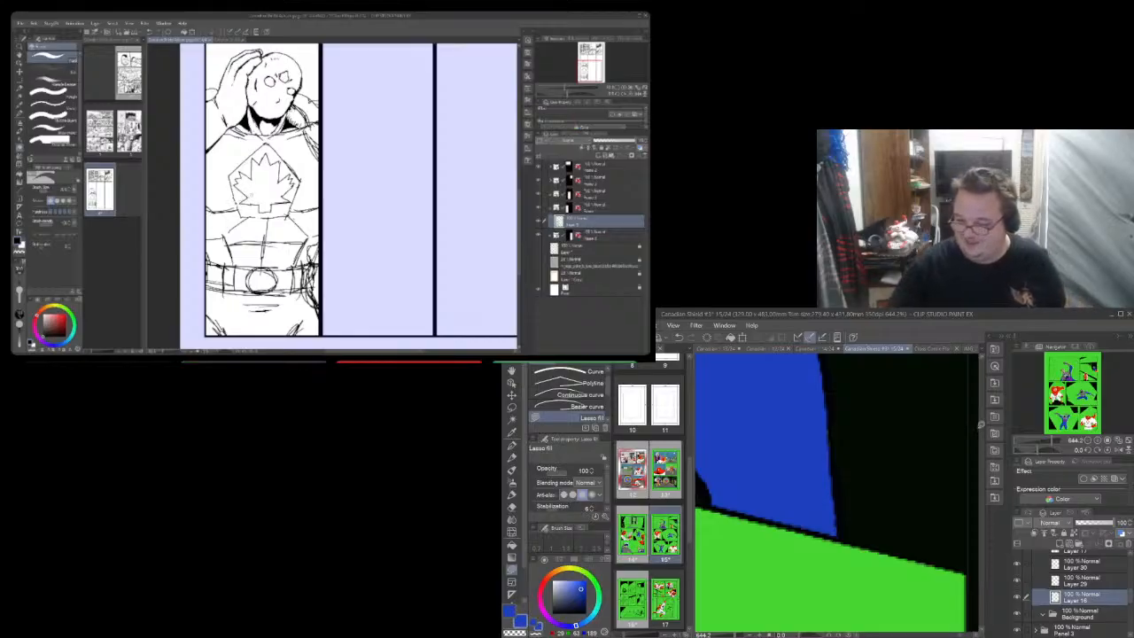
left_click_drag(980, 425, 979, 428)
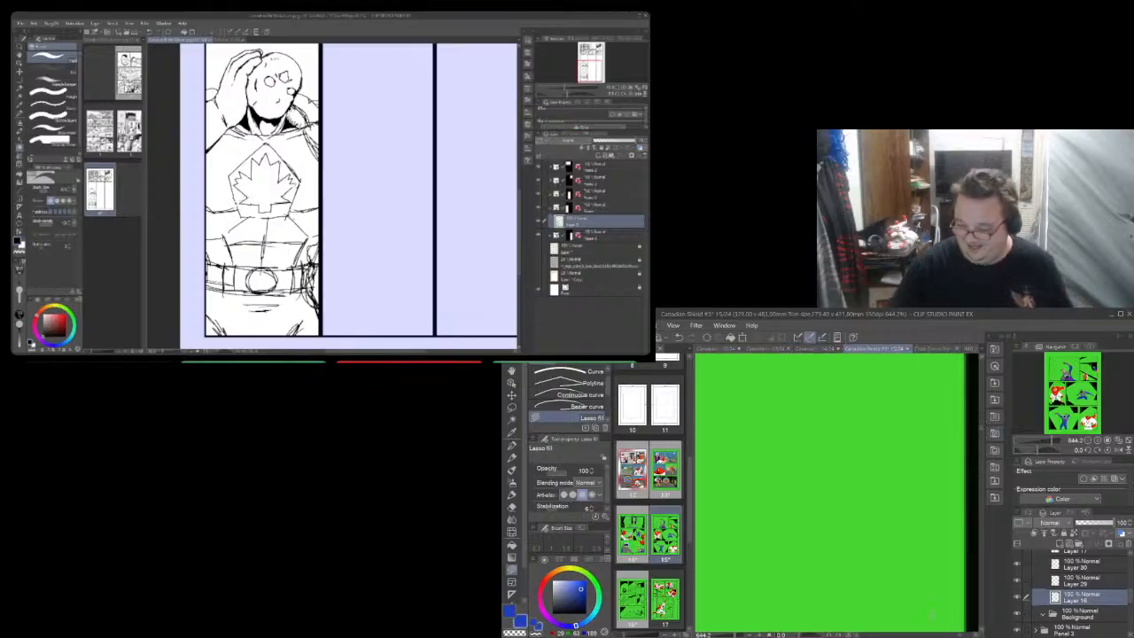
scroll(953, 629, "down", 5)
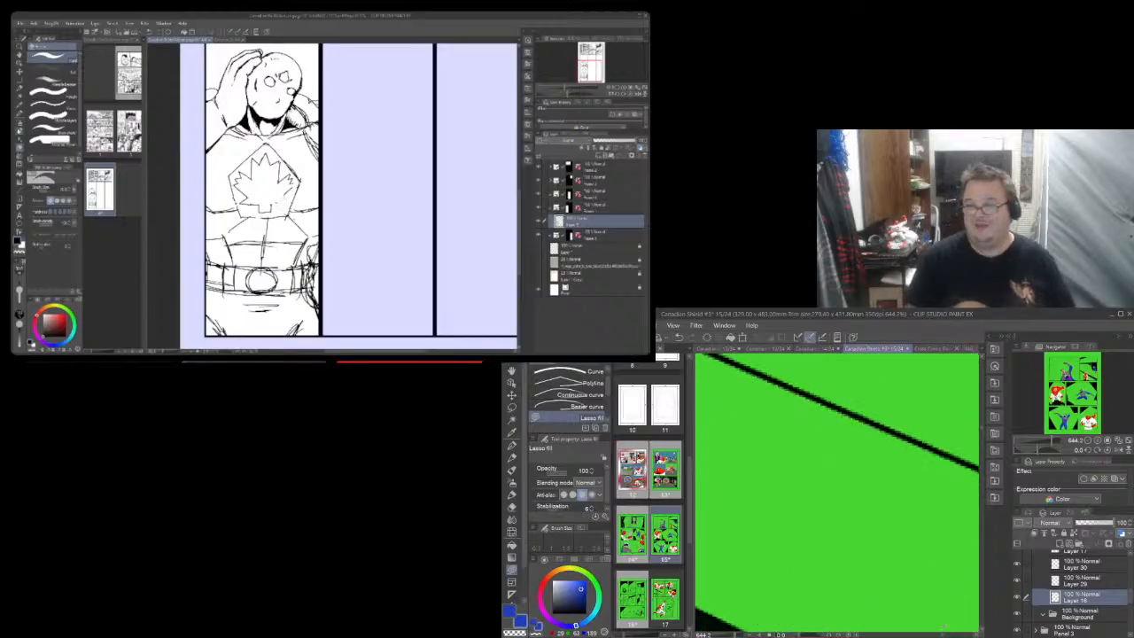
scroll(784, 576, "down", 8)
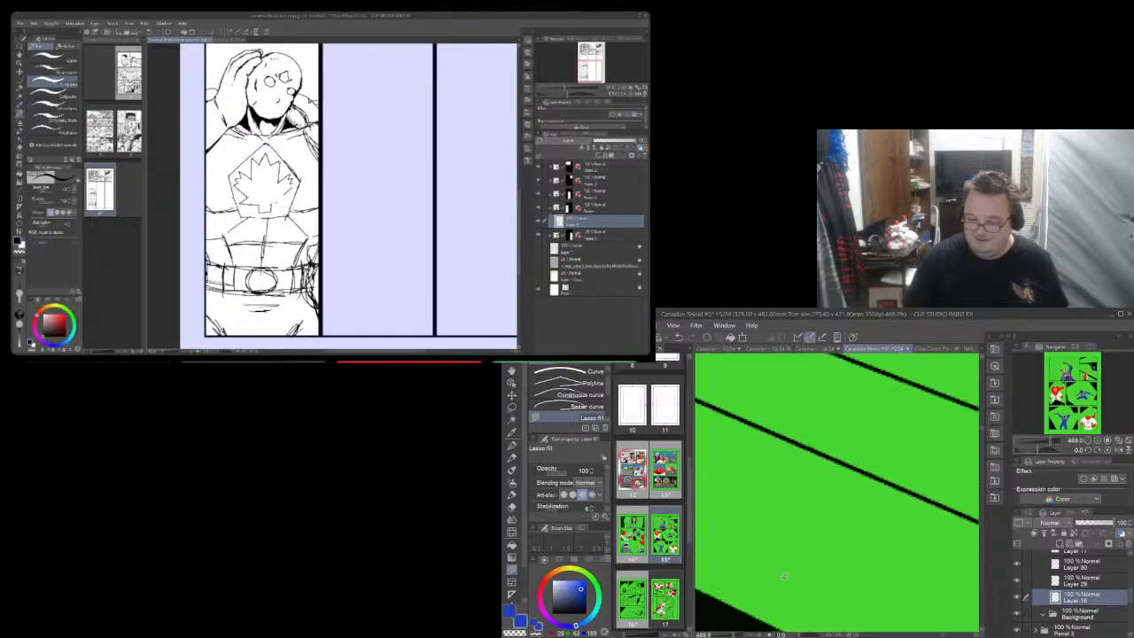
scroll(784, 576, "down", 4)
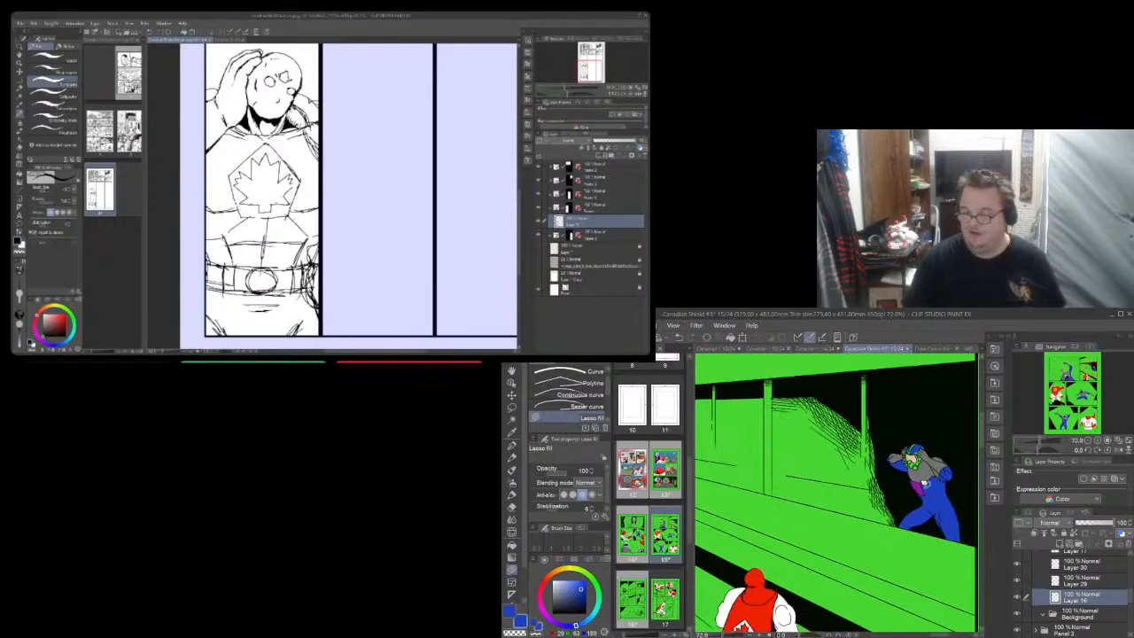
Fill the green along the gas mask's left edge, its side valve and the small pieces beside it with blue using Lasso fill
scroll(913, 502, "up", 1)
scroll(934, 438, "up", 1)
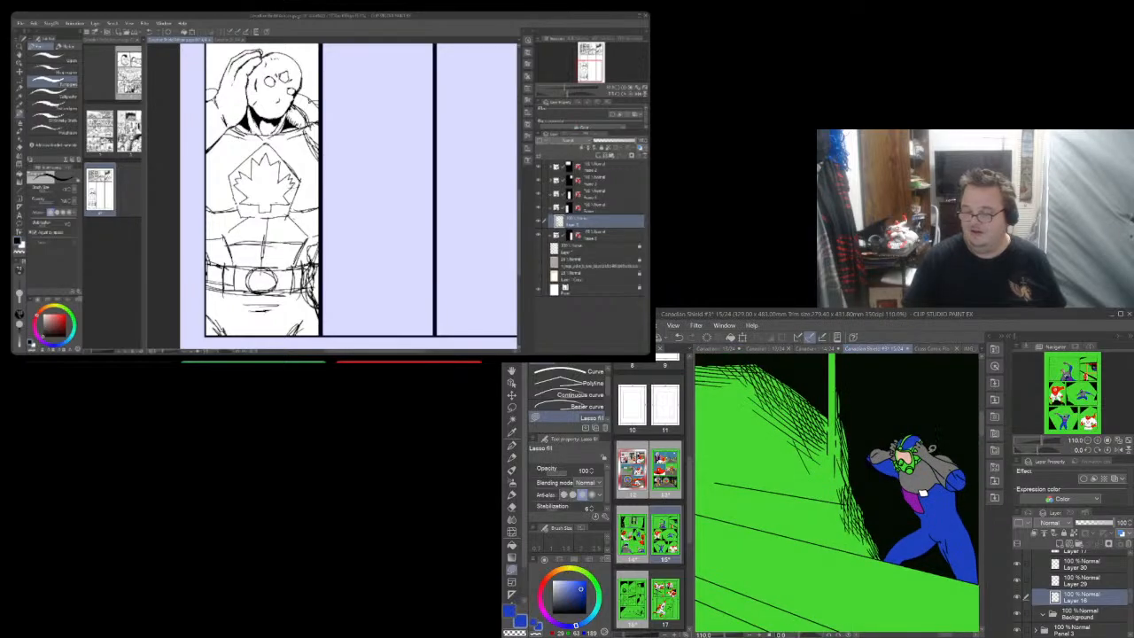
scroll(908, 456, "up", 1)
scroll(908, 456, "up", 2)
scroll(908, 456, "up", 1)
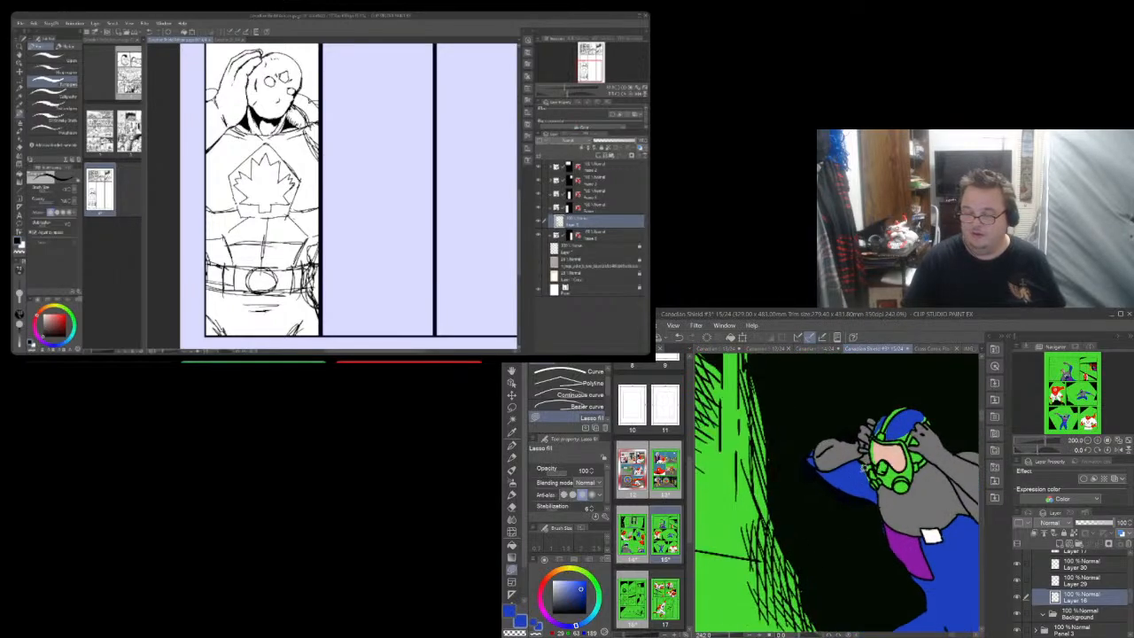
scroll(862, 462, "up", 4)
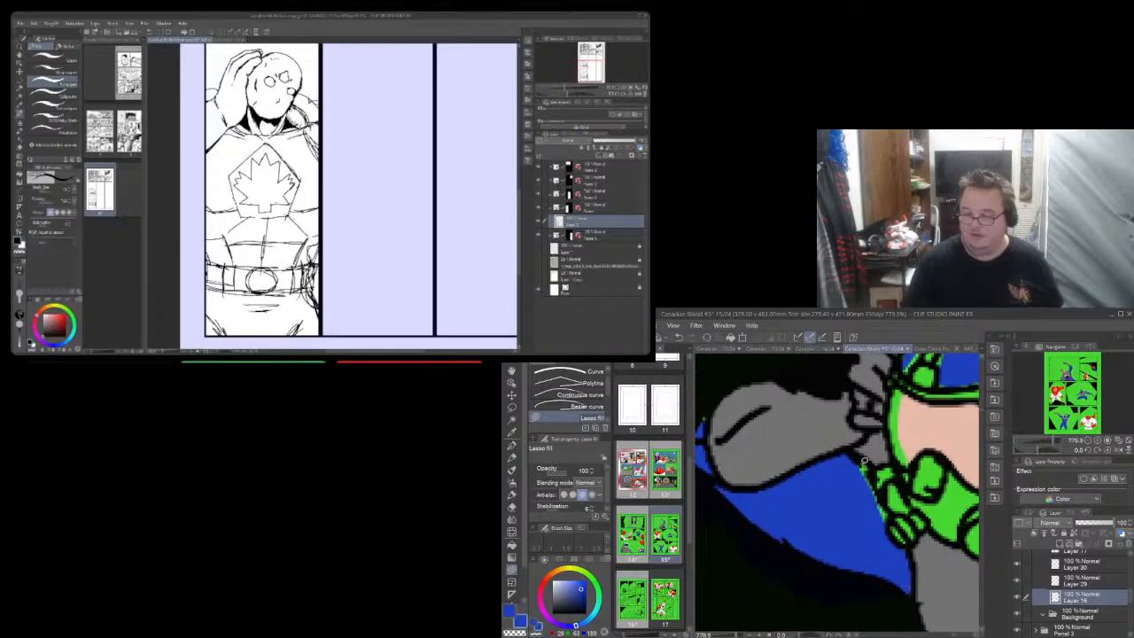
scroll(864, 461, "up", 1)
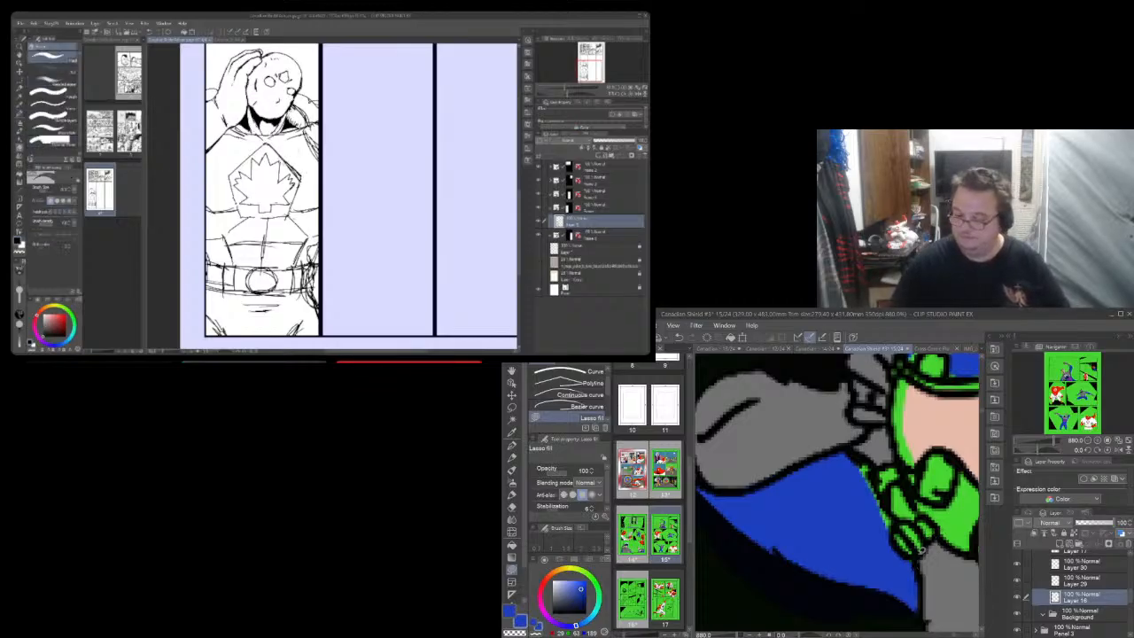
mouse_move(931, 537)
left_mouse_down()
mouse_move(957, 463)
mouse_move(945, 449)
mouse_move(920, 461)
left_mouse_up()
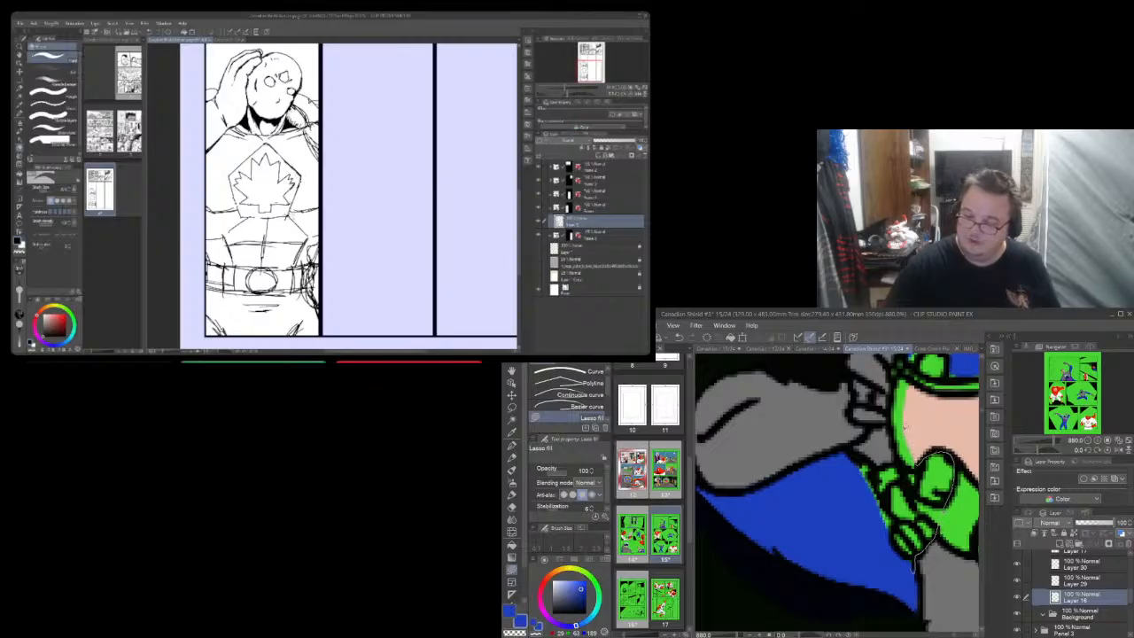
mouse_move(901, 370)
left_mouse_down()
mouse_move(898, 457)
mouse_move(850, 468)
mouse_move(848, 533)
mouse_move(907, 578)
left_mouse_up()
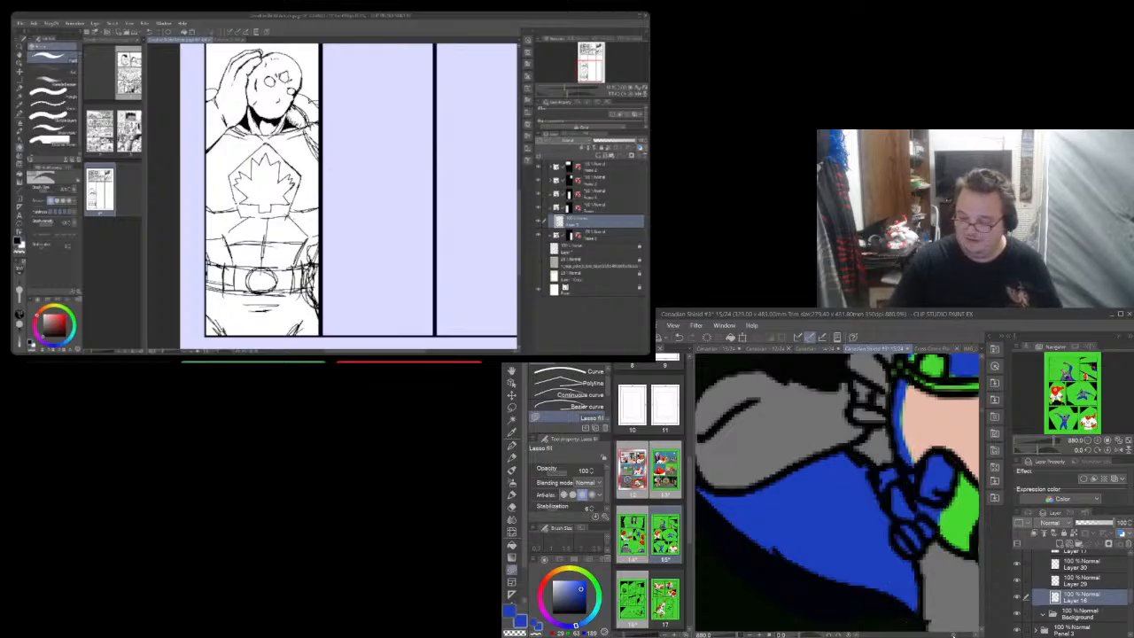
Fill the rest of the gas mask, including the round filter, right-hand strap and green triangle beside the hand, with blue using Lasso fill
mouse_move(922, 492)
left_mouse_down()
mouse_move(751, 492)
mouse_move(777, 537)
mouse_move(851, 569)
mouse_move(872, 549)
mouse_move(880, 501)
mouse_move(814, 489)
mouse_move(768, 512)
left_mouse_up()
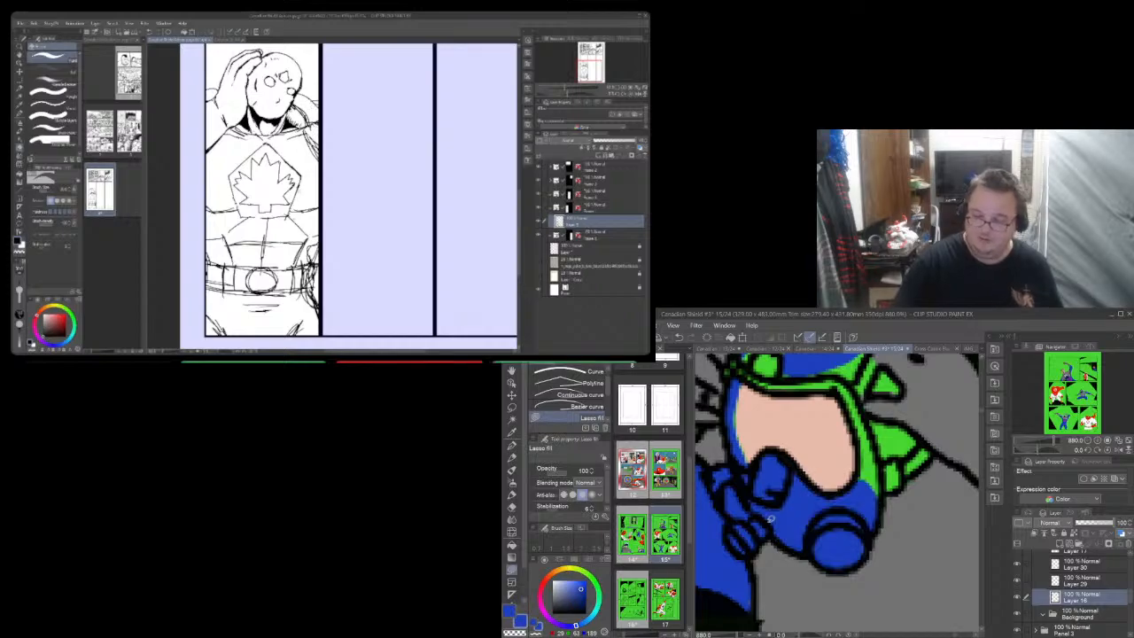
mouse_move(858, 470)
left_mouse_down()
mouse_move(881, 500)
mouse_move(936, 453)
mouse_move(889, 416)
mouse_move(858, 415)
mouse_move(857, 481)
left_mouse_up()
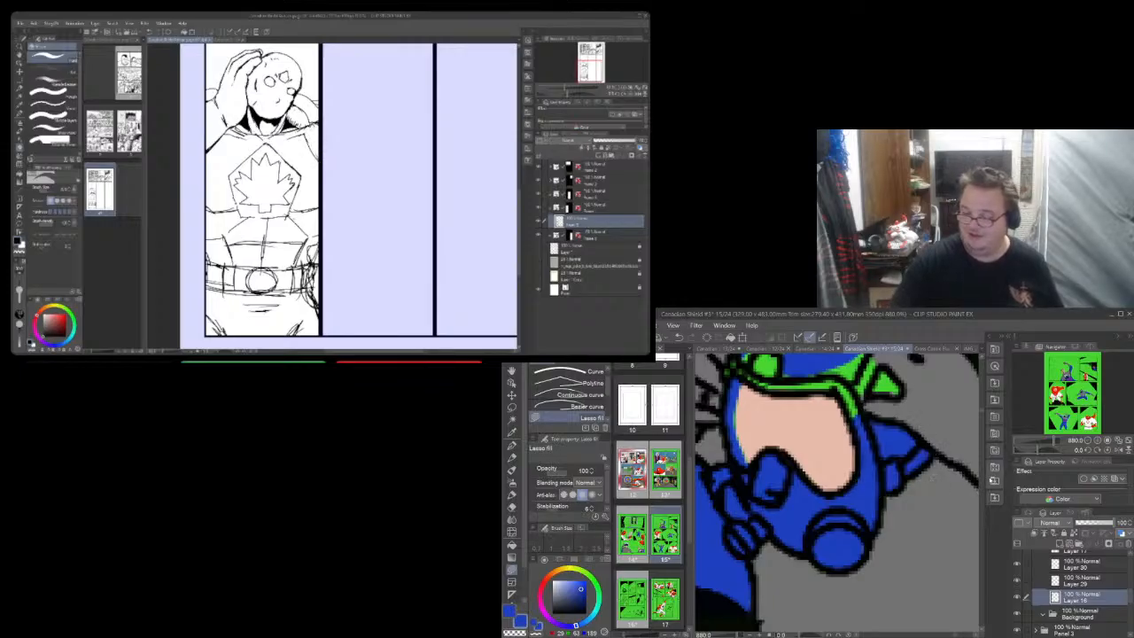
left_click_drag(982, 414, 981, 412)
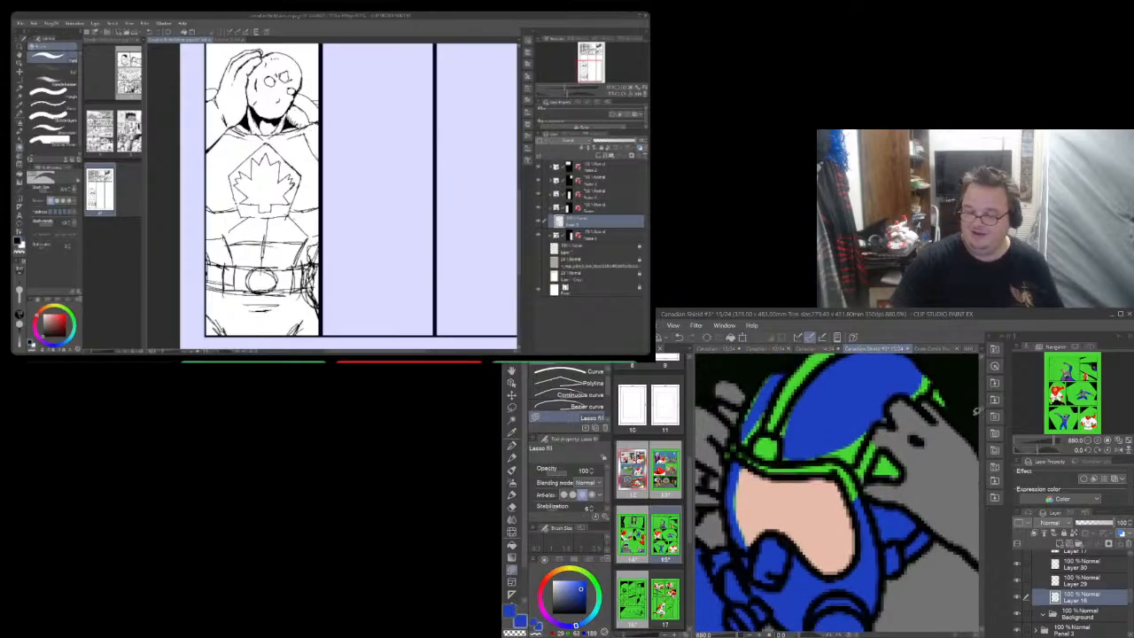
mouse_move(867, 483)
left_mouse_down()
mouse_move(903, 475)
mouse_move(886, 448)
mouse_move(871, 472)
left_mouse_up()
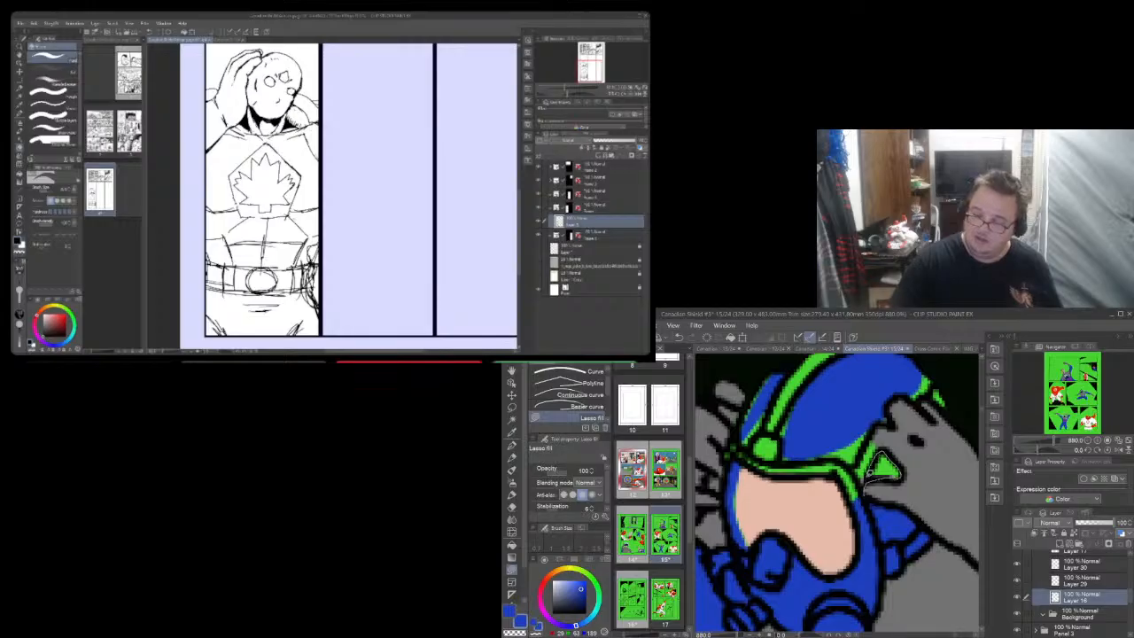
key("ctrl+z")
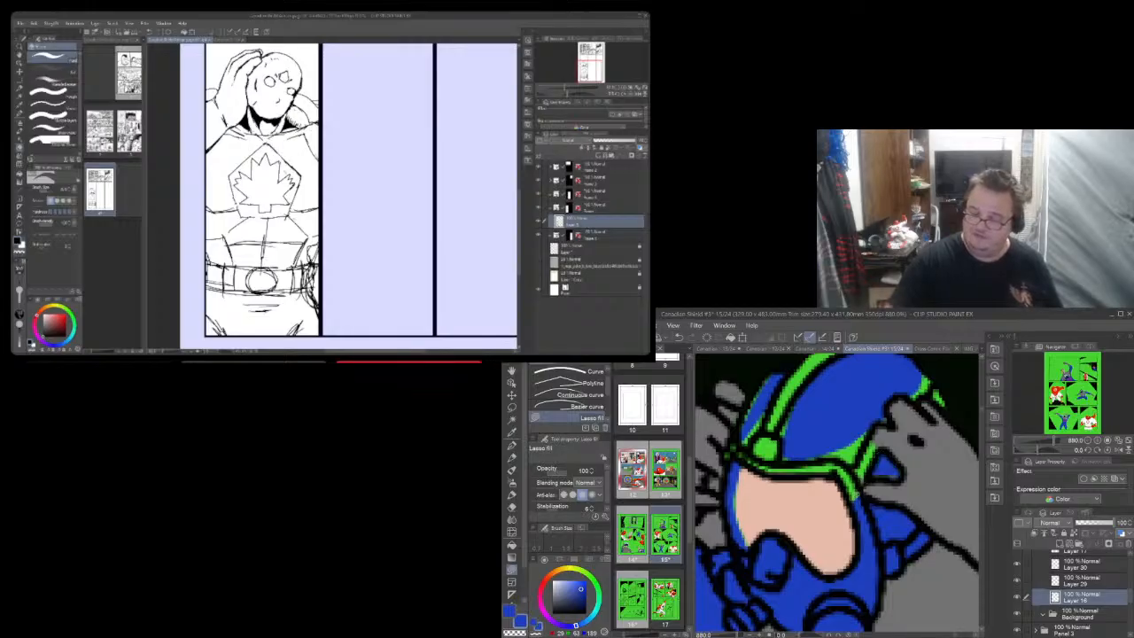
Fill the visor's upper rim, the round strap joint and the green slivers on the helmet's left side with blue using Lasso fill
mouse_move(847, 487)
left_mouse_down()
mouse_move(823, 454)
mouse_move(864, 434)
mouse_move(849, 488)
mouse_move(836, 473)
mouse_move(769, 474)
mouse_move(760, 461)
left_mouse_up()
left_click_drag(810, 434, 842, 443)
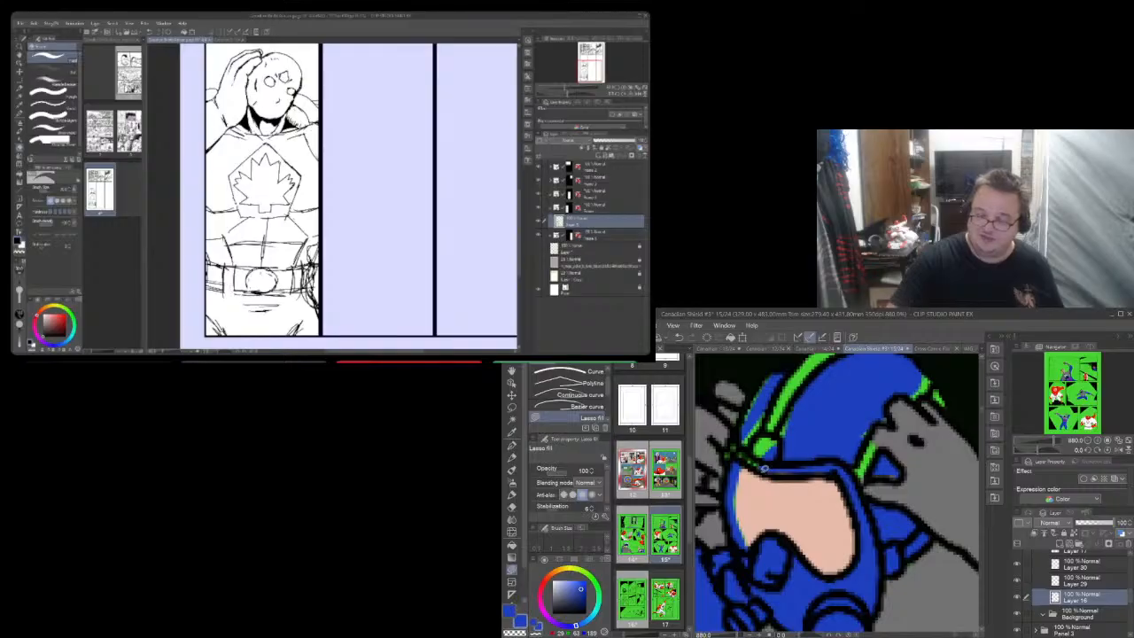
mouse_move(762, 467)
left_mouse_down()
mouse_move(728, 455)
mouse_move(764, 415)
mouse_move(773, 424)
left_mouse_up()
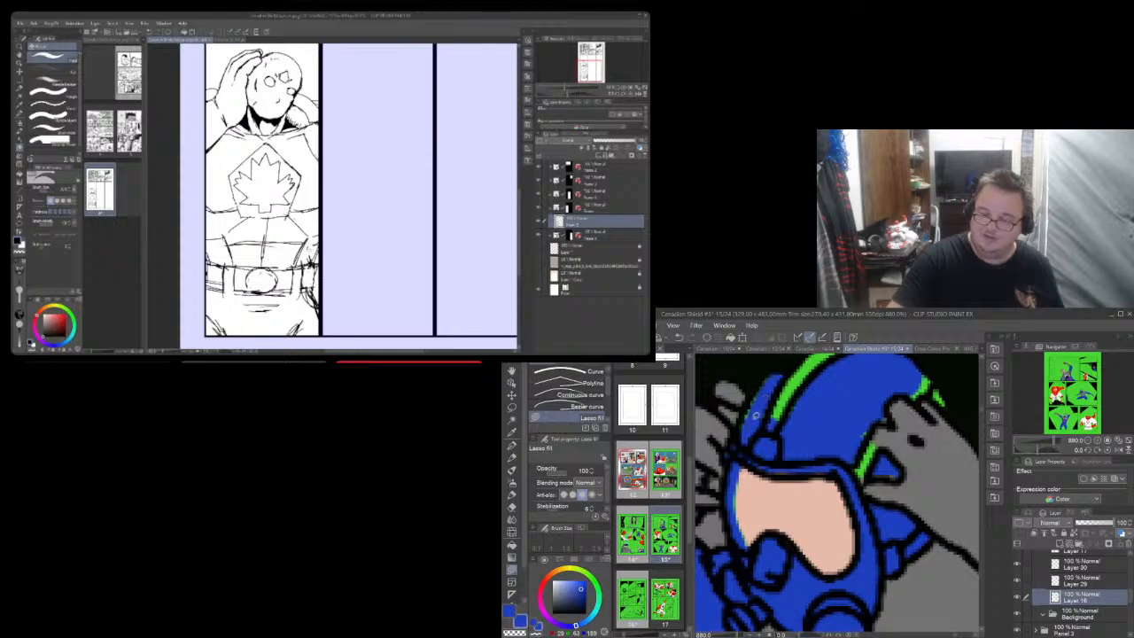
mouse_move(743, 435)
left_mouse_down()
mouse_move(757, 391)
mouse_move(784, 389)
left_mouse_up()
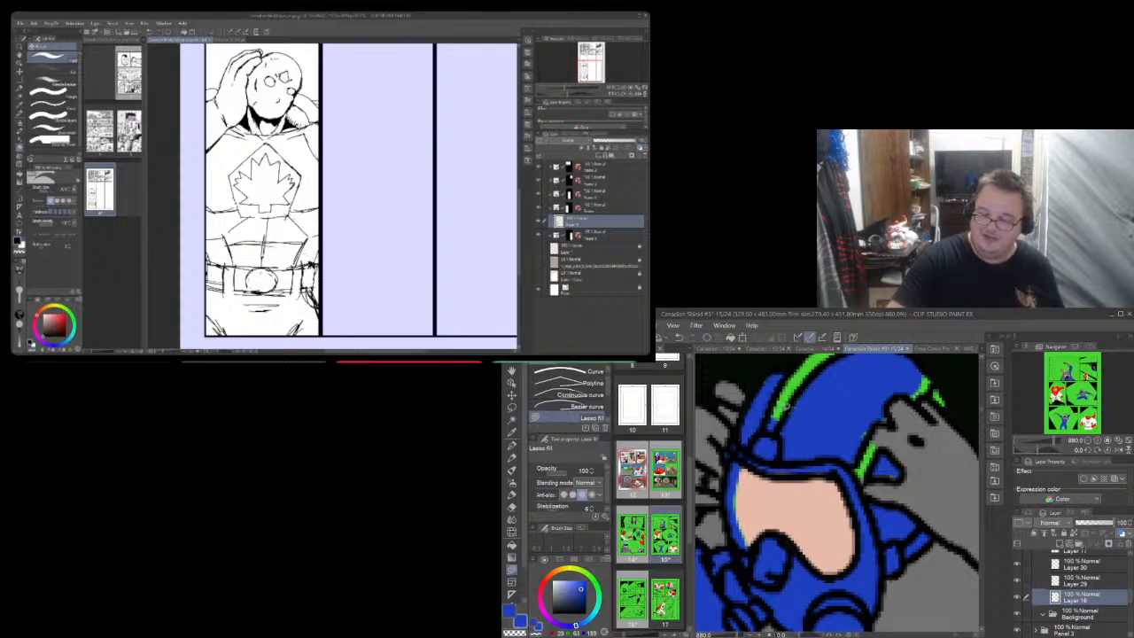
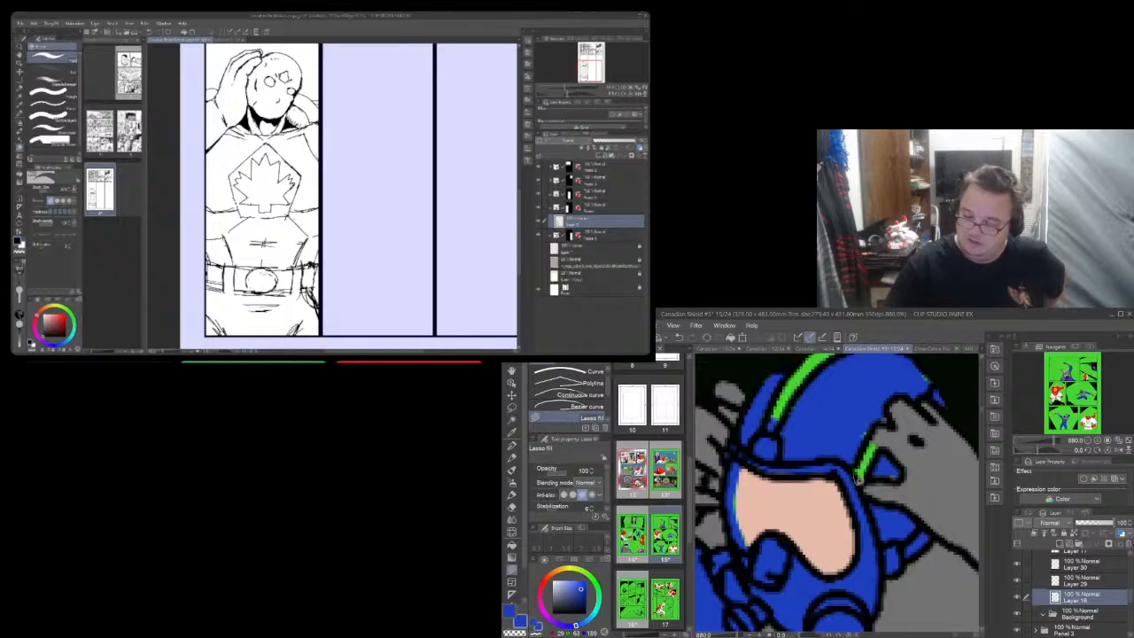
Fill the green strip beside the right-hand hand and the long green stripe over the helmet with blue
mouse_move(858, 477)
left_mouse_down()
mouse_move(879, 454)
mouse_move(872, 426)
left_mouse_up()
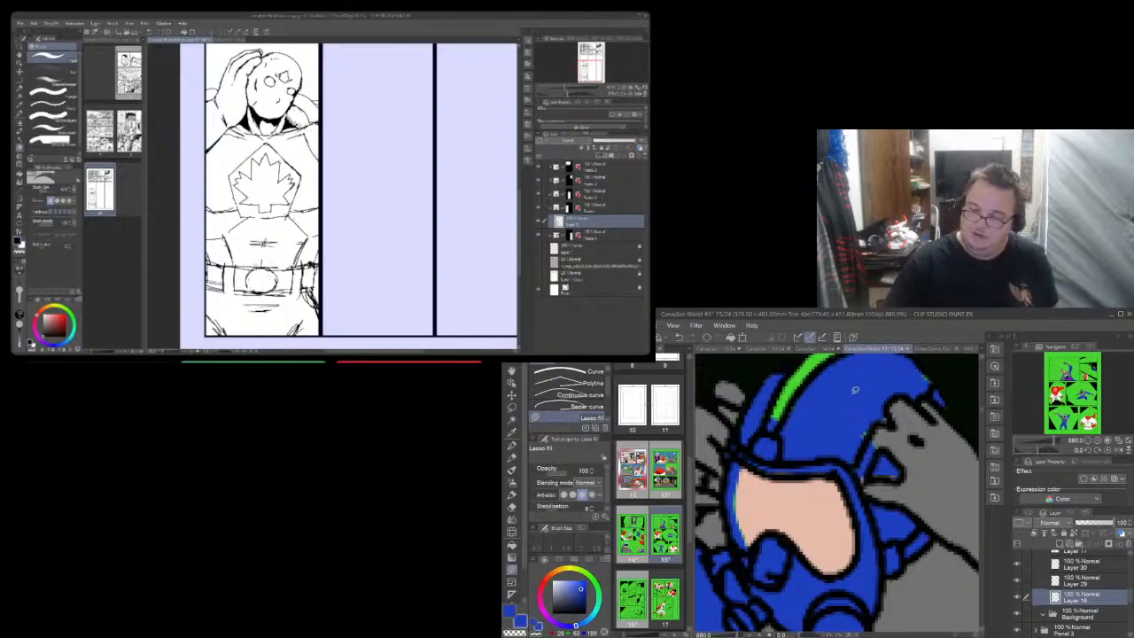
scroll(948, 414, "up", 3)
scroll(948, 414, "down", 1)
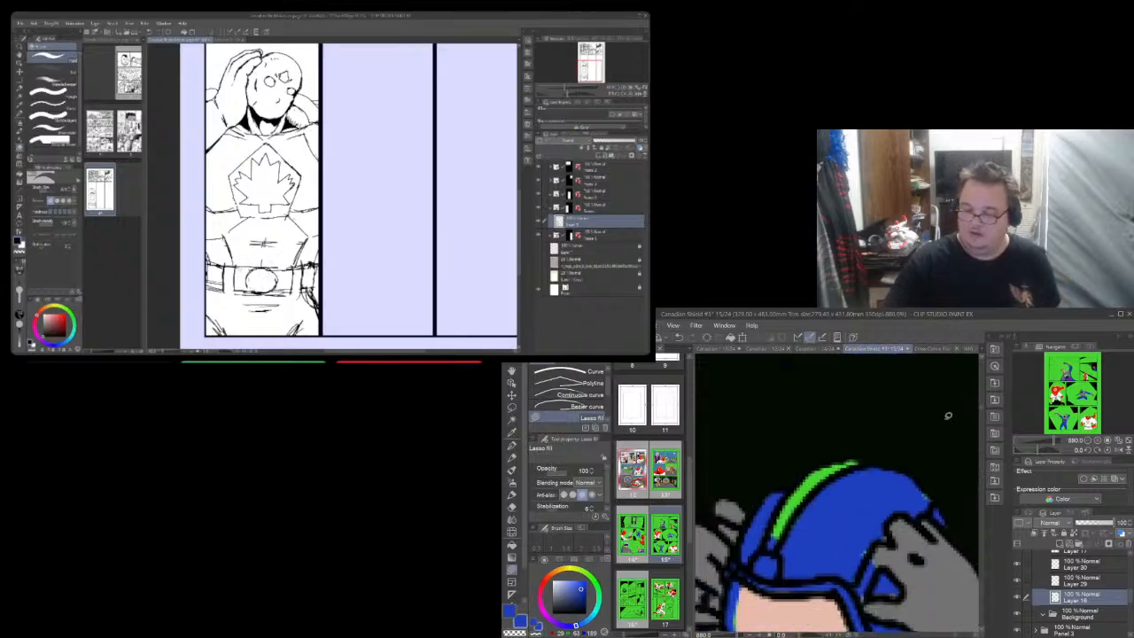
mouse_move(832, 478)
left_mouse_down()
mouse_move(865, 462)
mouse_move(825, 455)
mouse_move(774, 509)
mouse_move(767, 558)
left_mouse_up()
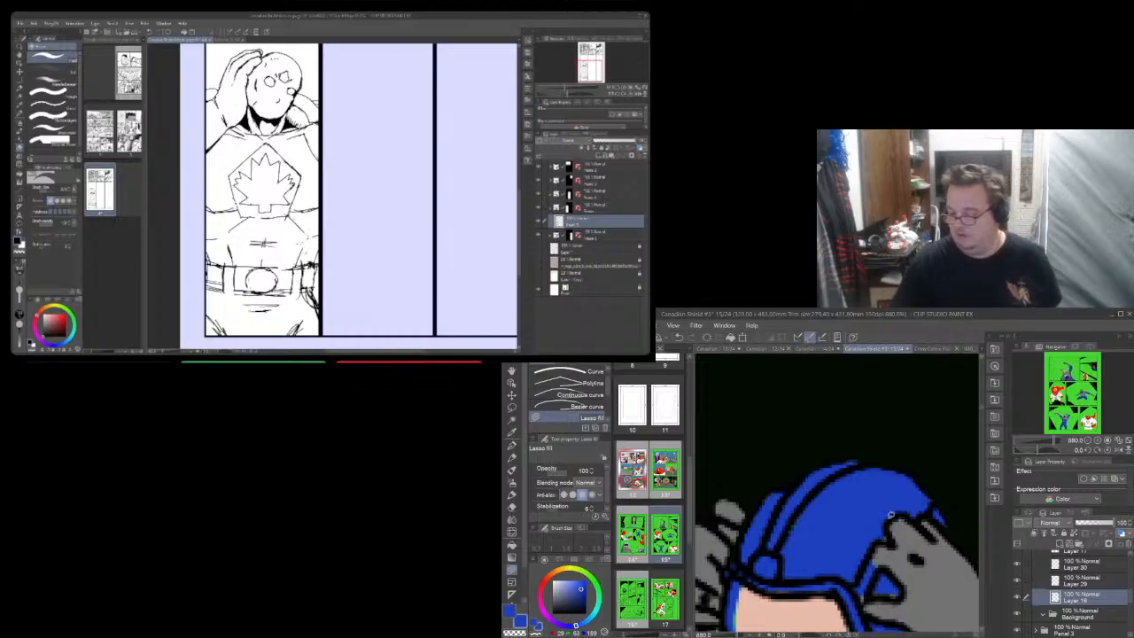
Toggle layer visibility to identify the grey glove colour's layer and make Layer 17 active
left_click(1018, 564)
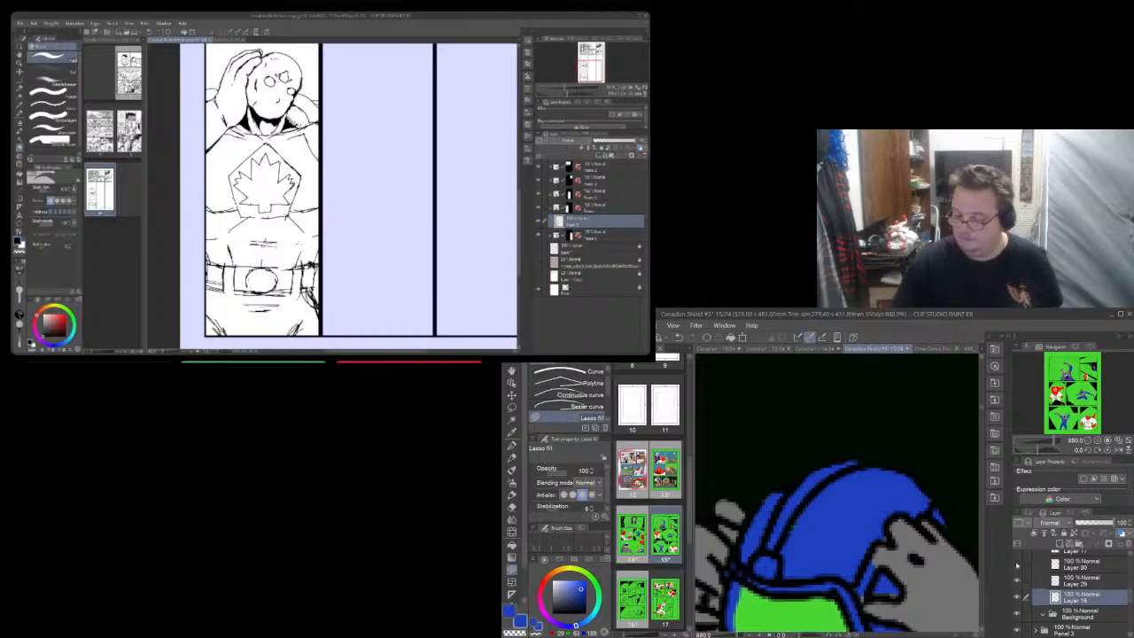
left_click(1019, 564)
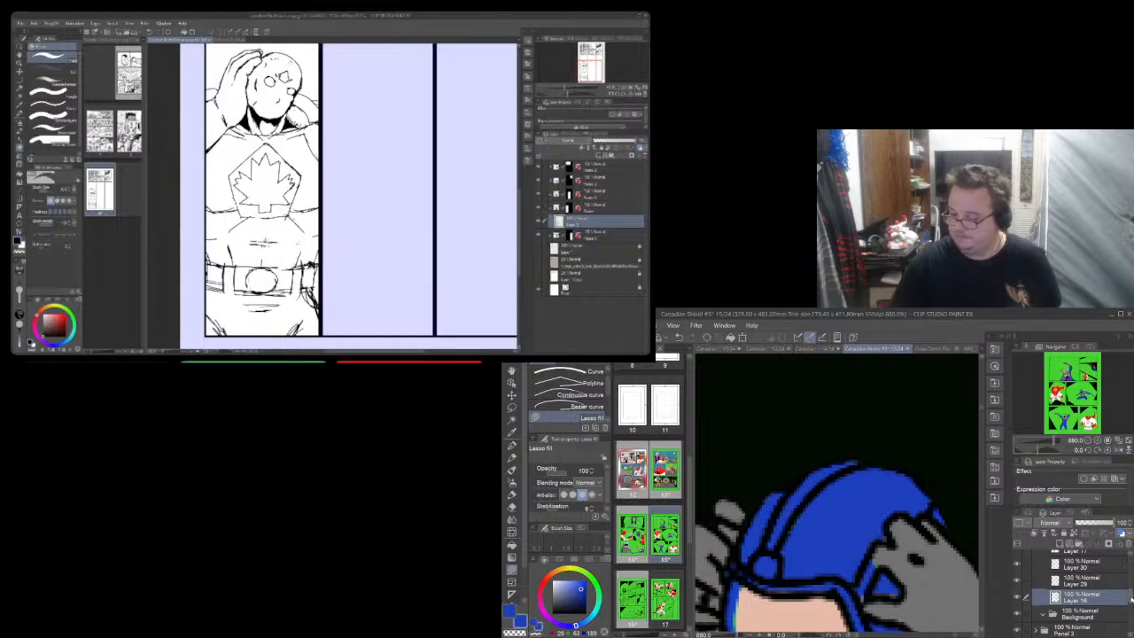
scroll(1125, 594, "up", 2)
left_click(1018, 572)
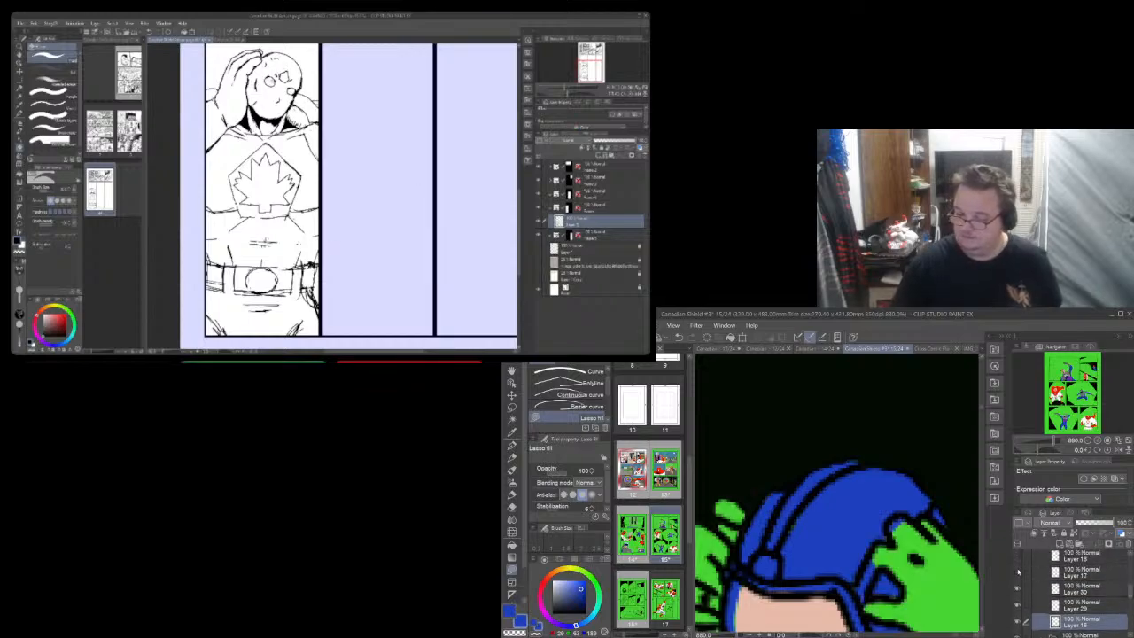
left_click(1019, 573)
left_click(1068, 574)
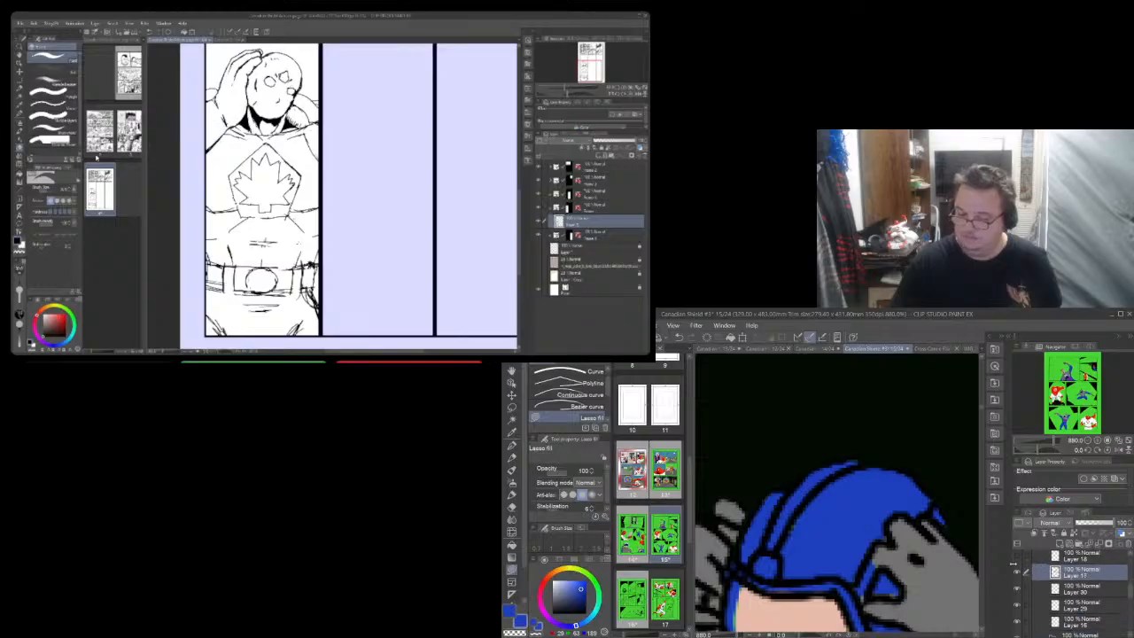
Set the Hard eraser size to 2.4, then sample the glove grey and fill around the left-hand fingertips using Lasso fill
key("e")
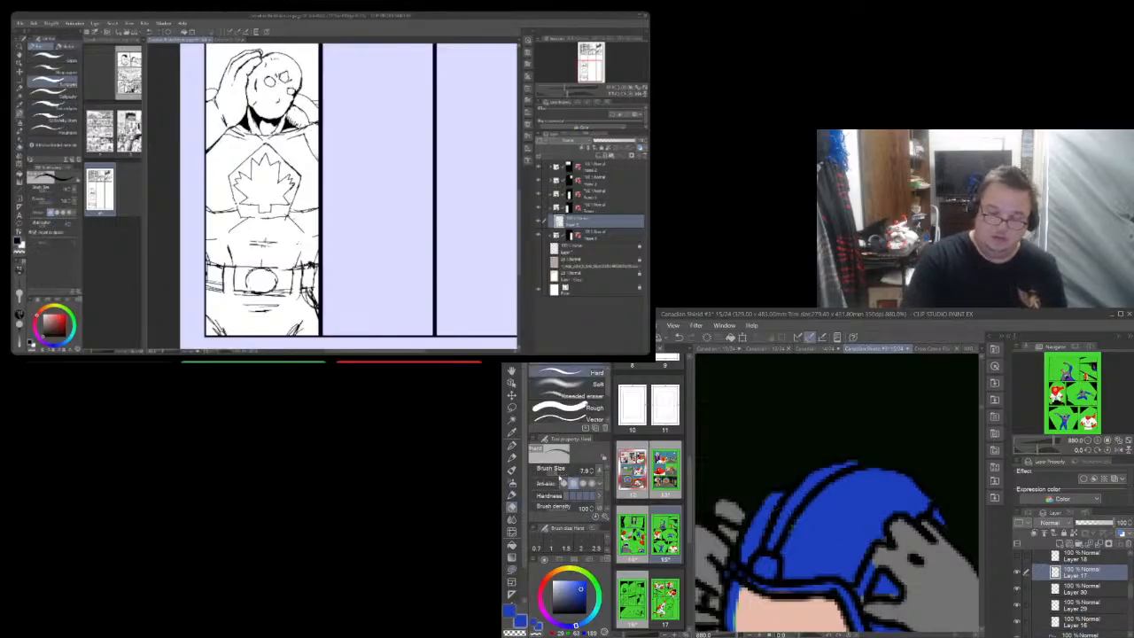
left_click_drag(559, 472, 553, 474)
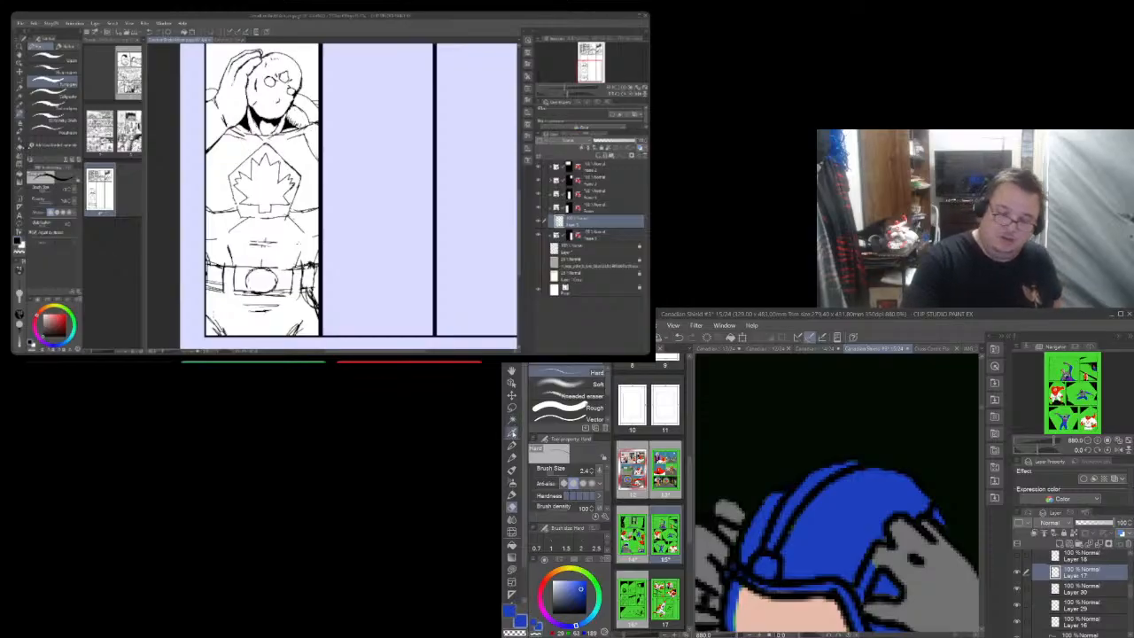
left_click(511, 432)
left_click(712, 532)
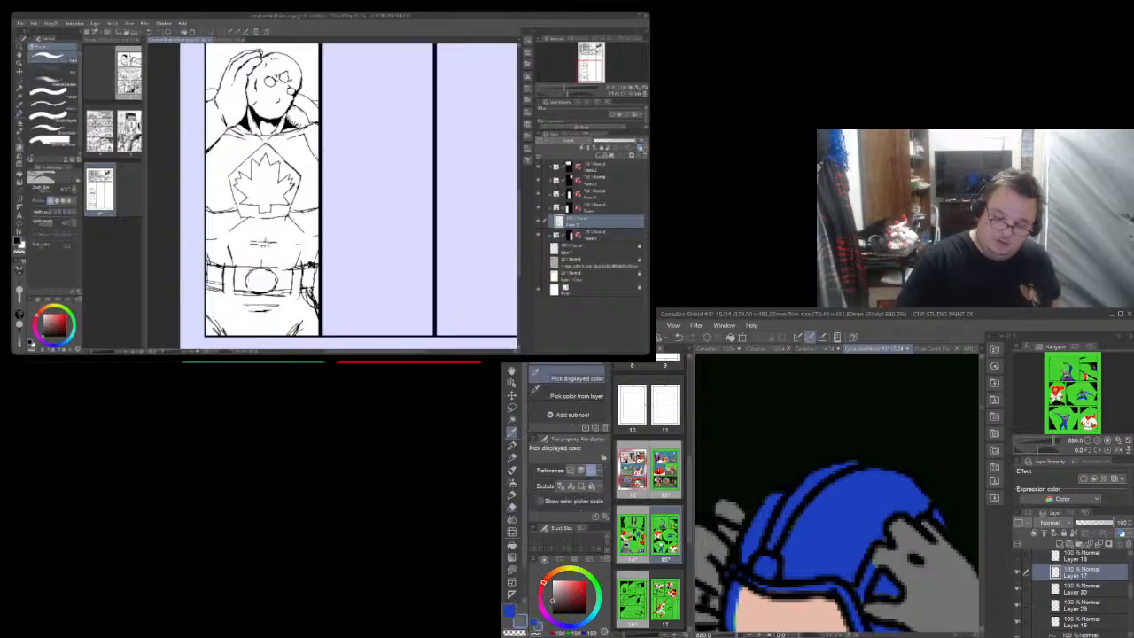
left_click(513, 569)
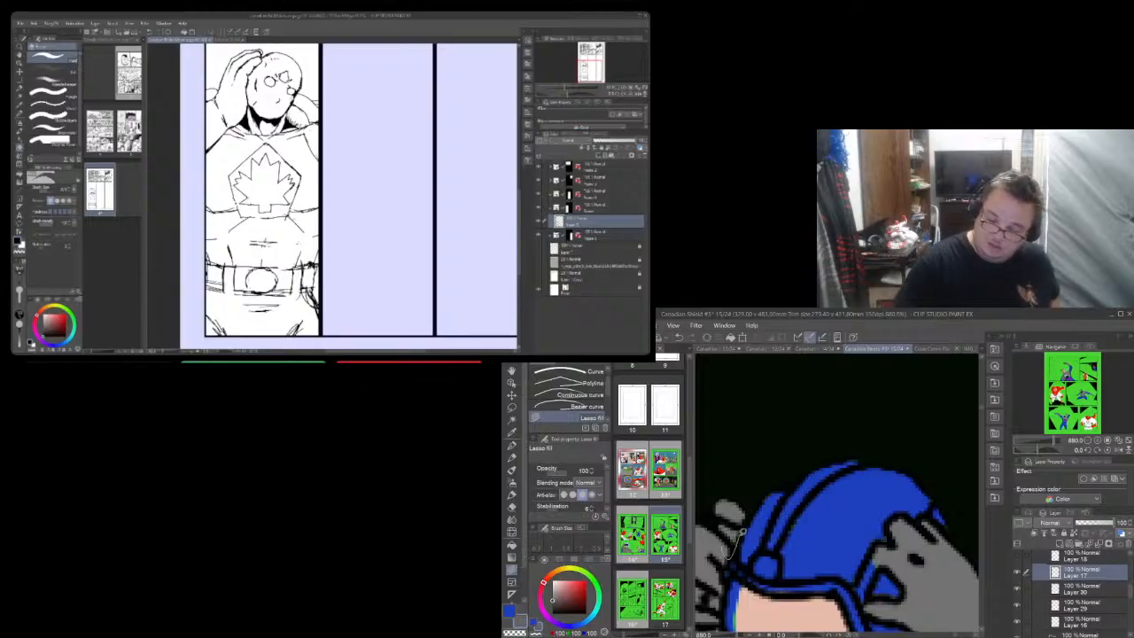
left_click_drag(749, 512, 727, 494)
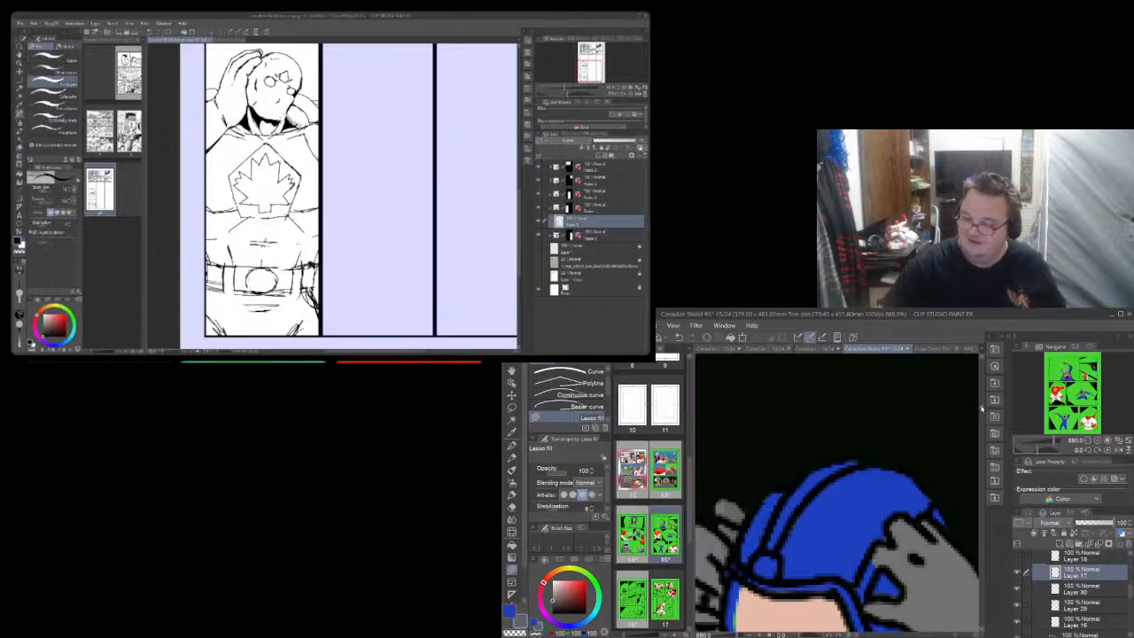
Return to Layer 16, sample the helmet blue and fill the remaining green slivers along the visor's left edge using Lasso fill
scroll(981, 407, "down", 3)
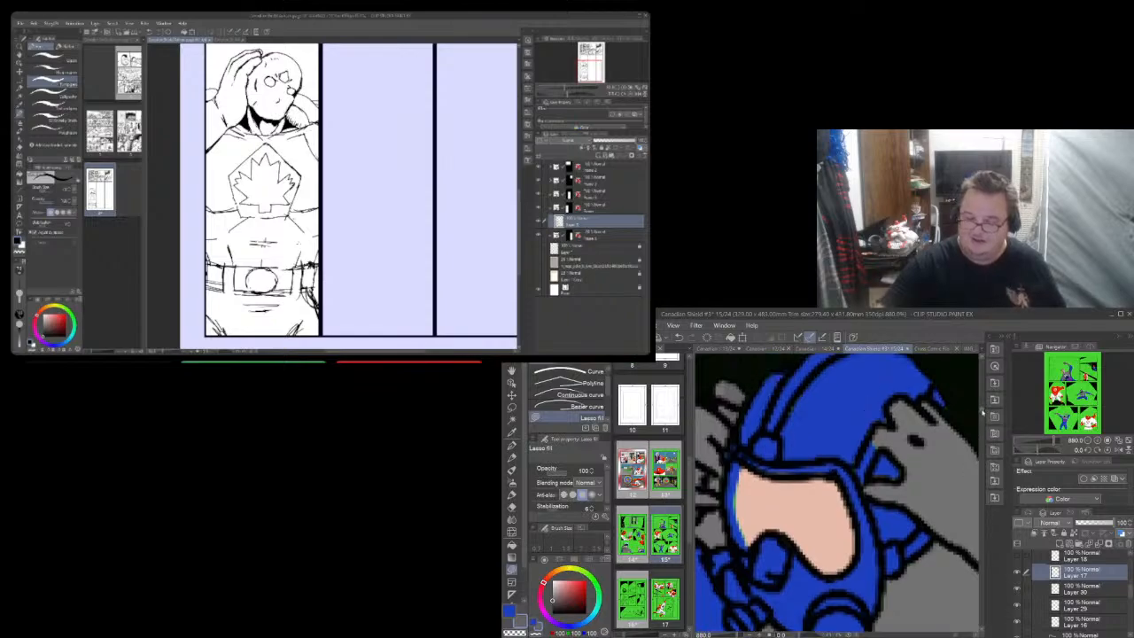
left_click(1070, 624)
key("i")
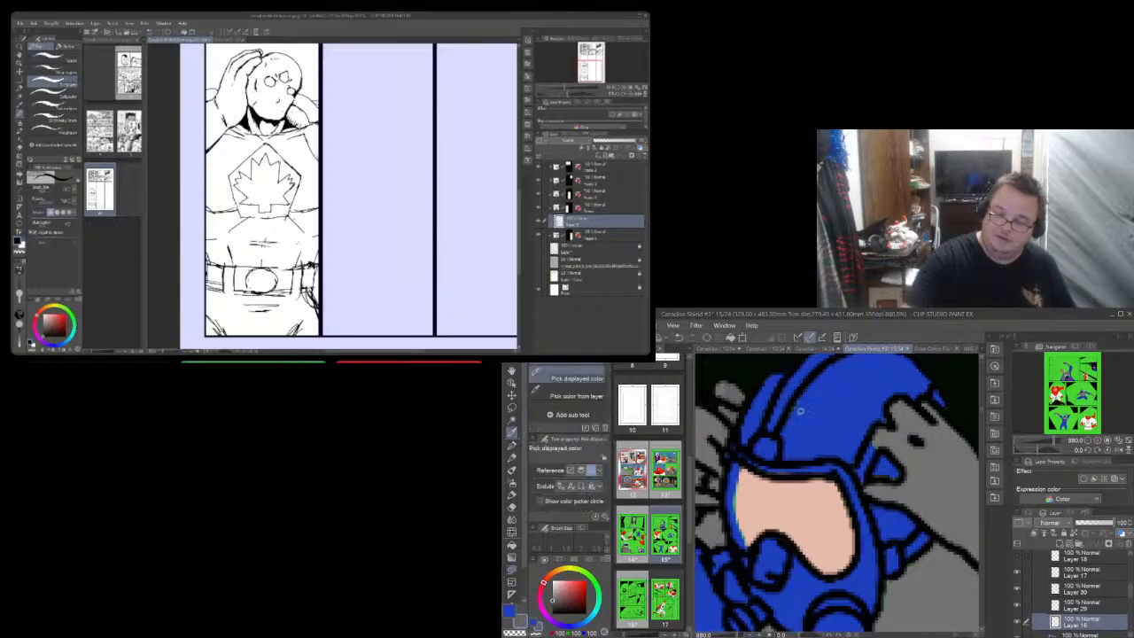
left_click(791, 429)
key("u")
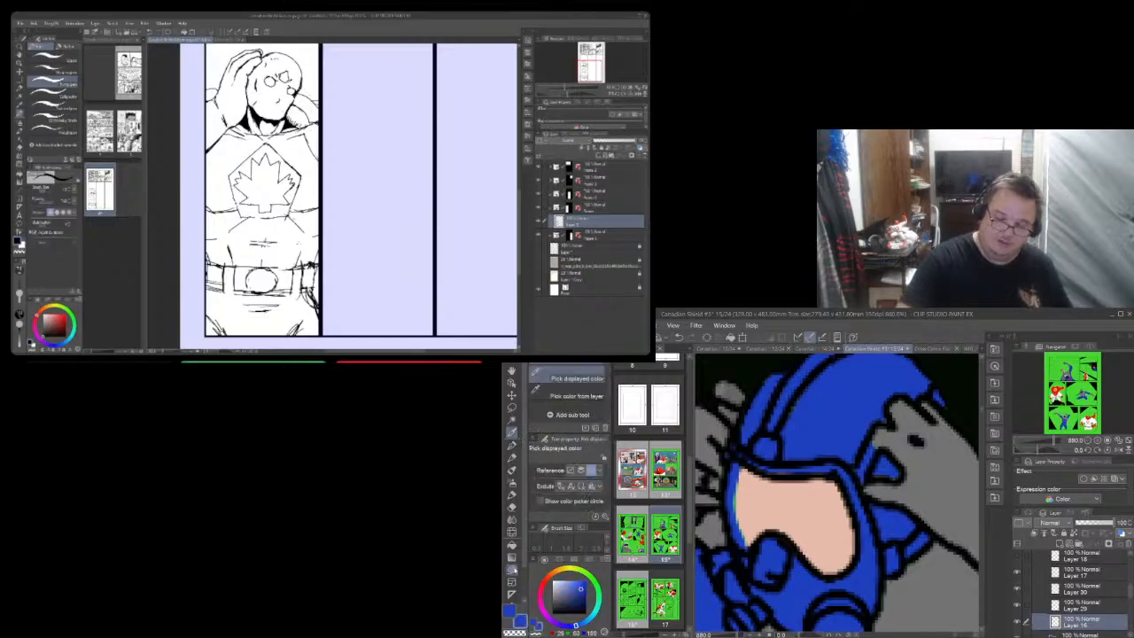
mouse_move(758, 467)
left_mouse_down()
mouse_move(808, 468)
mouse_move(779, 443)
left_mouse_up()
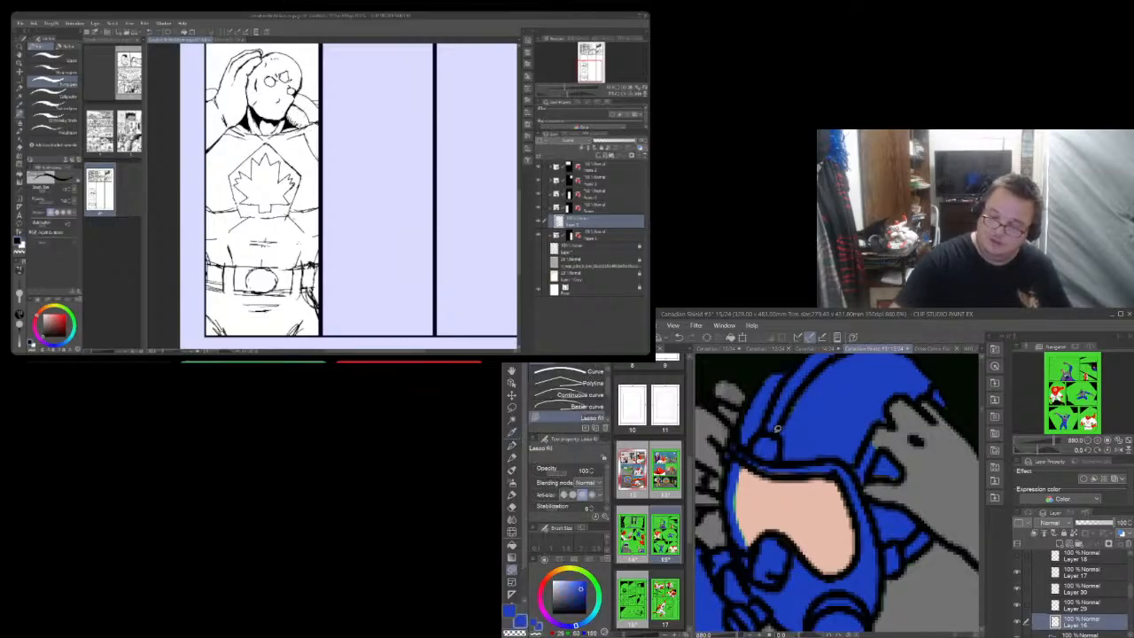
mouse_move(752, 546)
left_mouse_down()
mouse_move(736, 485)
mouse_move(747, 460)
left_mouse_up()
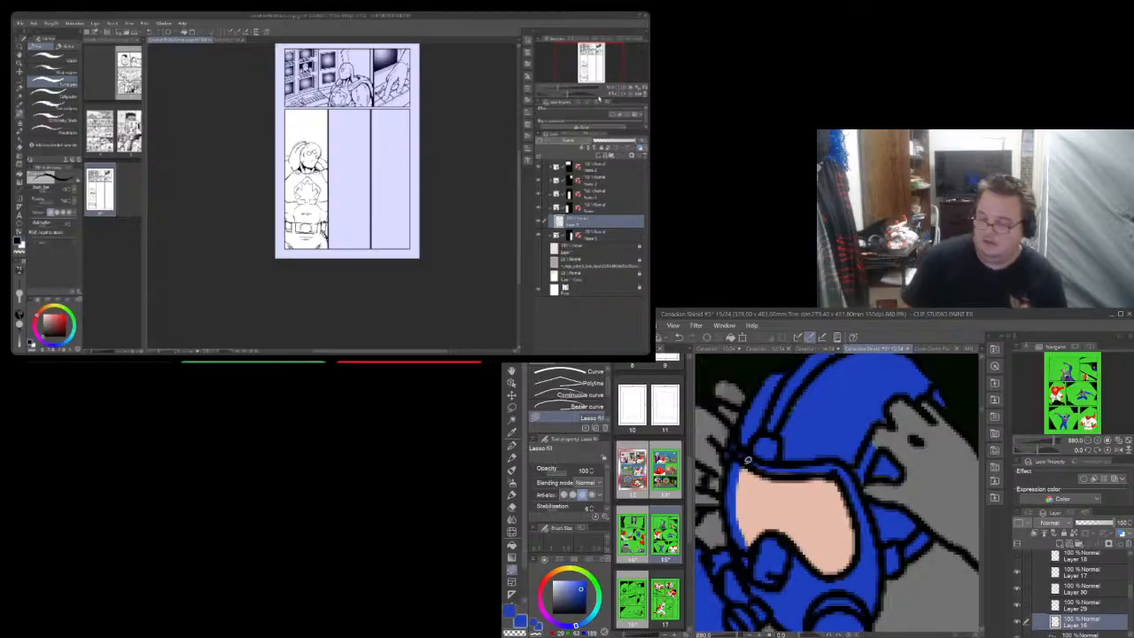
Toggle layer visibility to find the skin layer, make Layer 30 active, then sample the skin colour and fill along the visor's edge using Lasso fill
left_click(1018, 606)
left_click(1018, 590)
left_click(1018, 589)
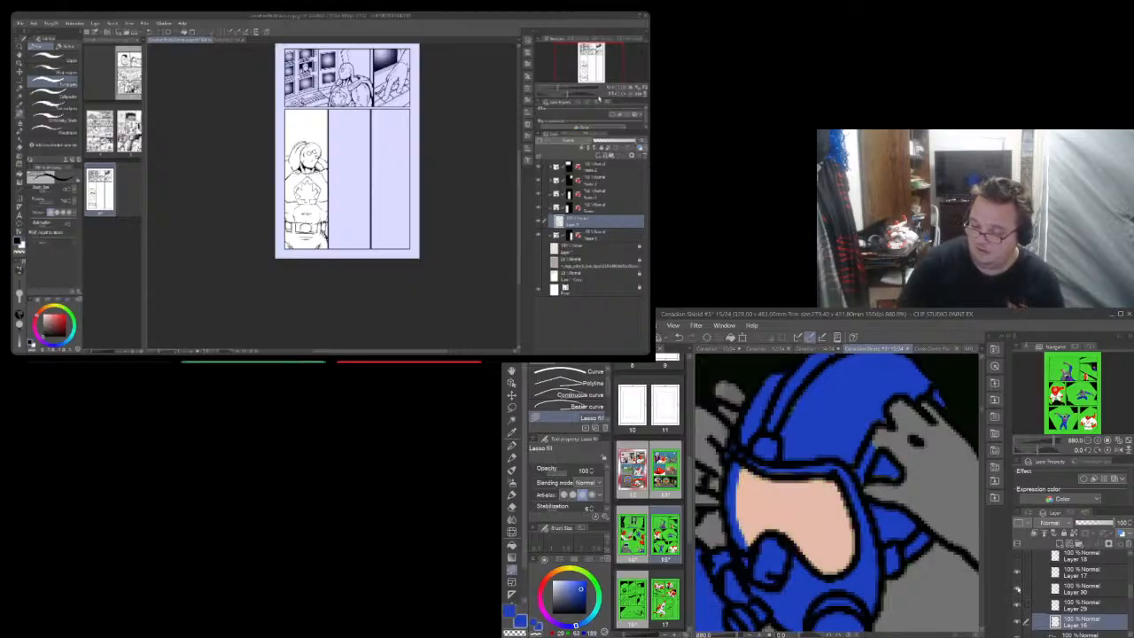
left_click(1069, 592)
left_click(512, 432)
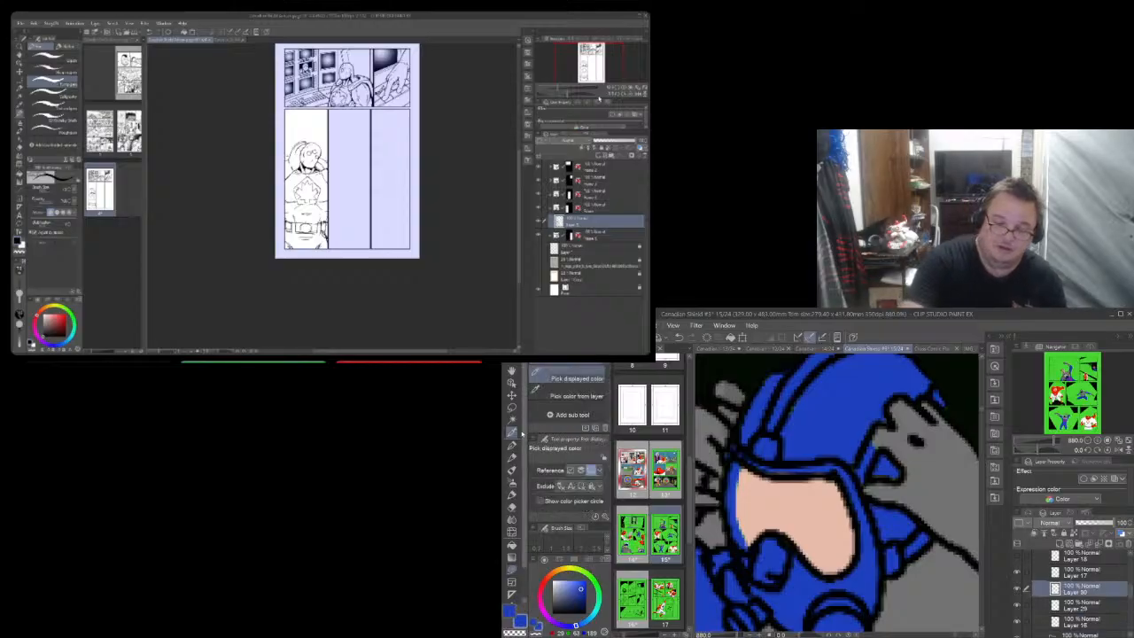
left_click(511, 556)
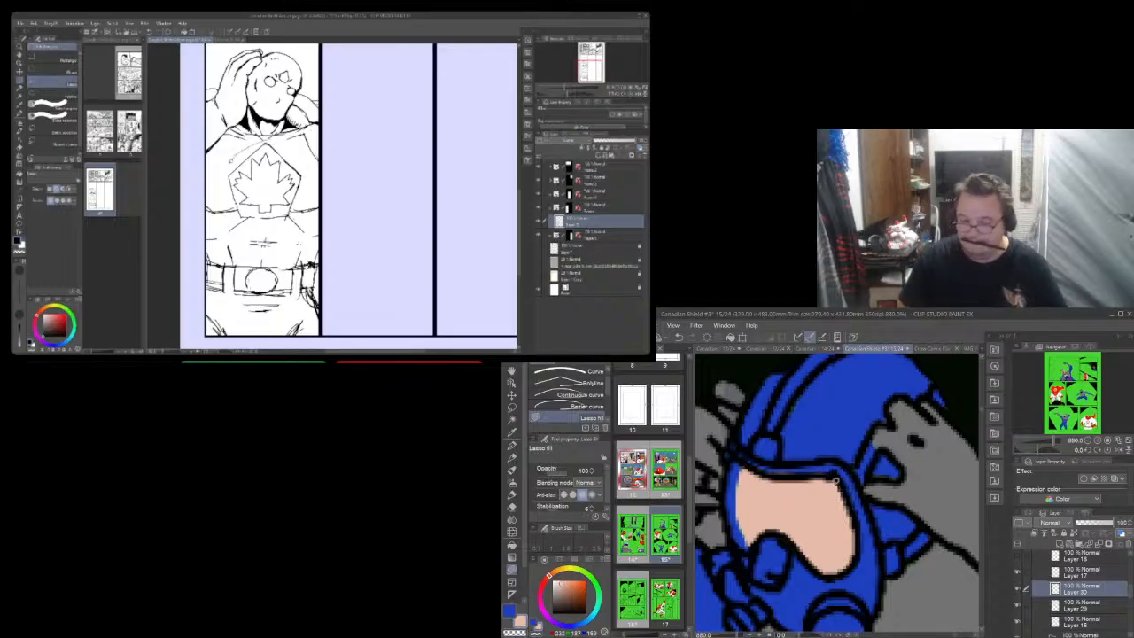
Show Layer 18, fill the visor's right edge with its sampled pale blue using Lasso fill, and start transforming the chest emblem on the other page
scroll(836, 480, "down", 3)
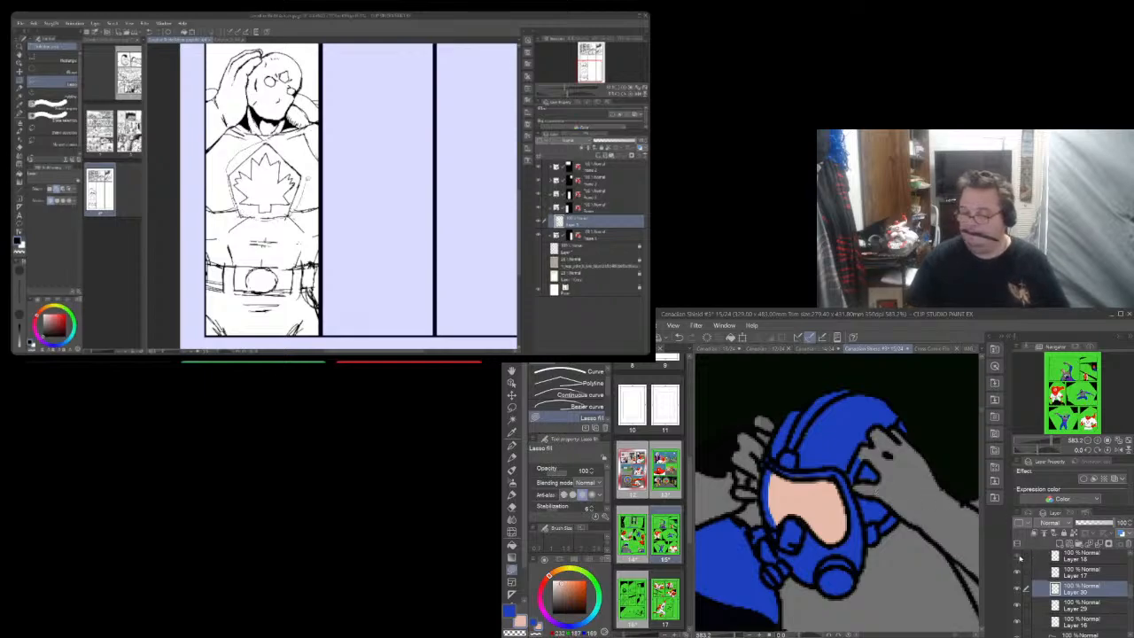
left_click(1017, 555)
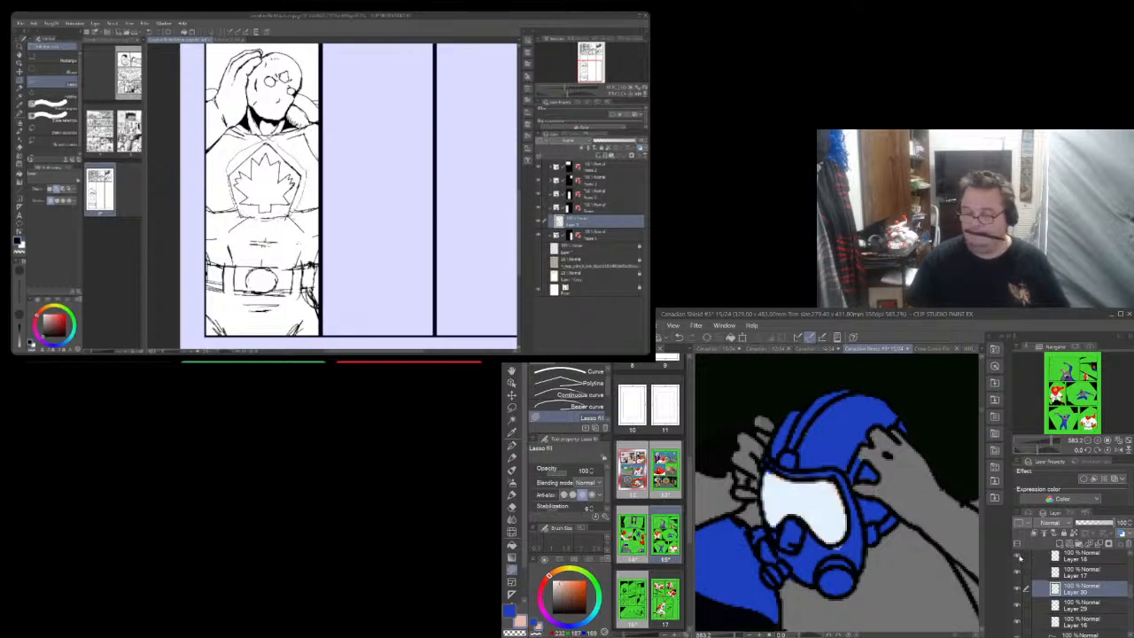
left_click(1067, 556)
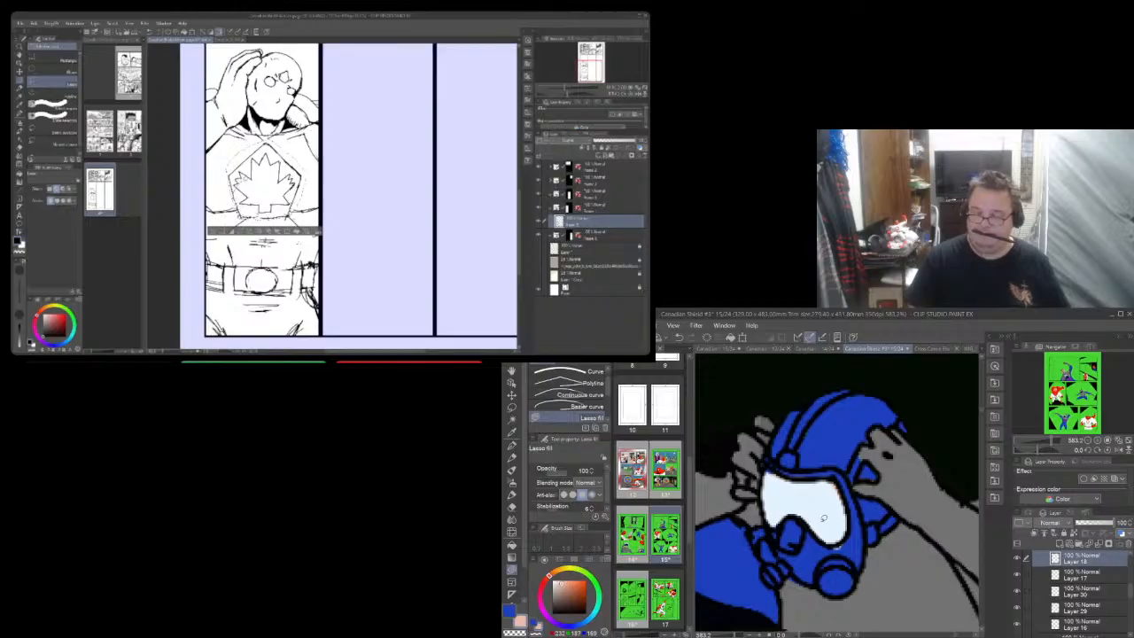
scroll(823, 519, "up", 3)
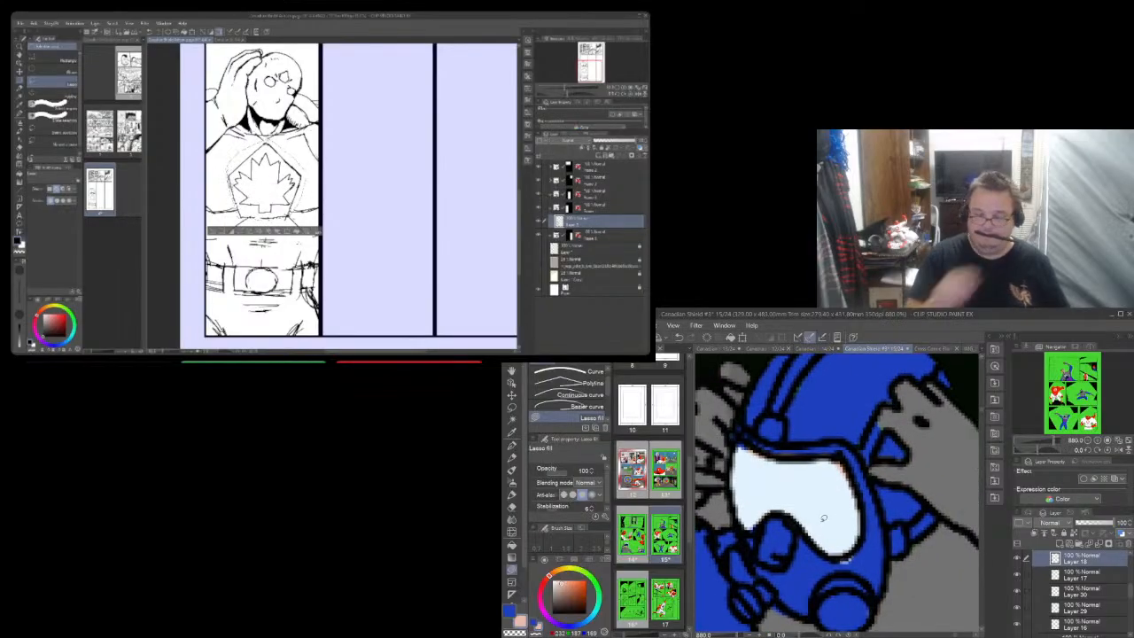
key("i")
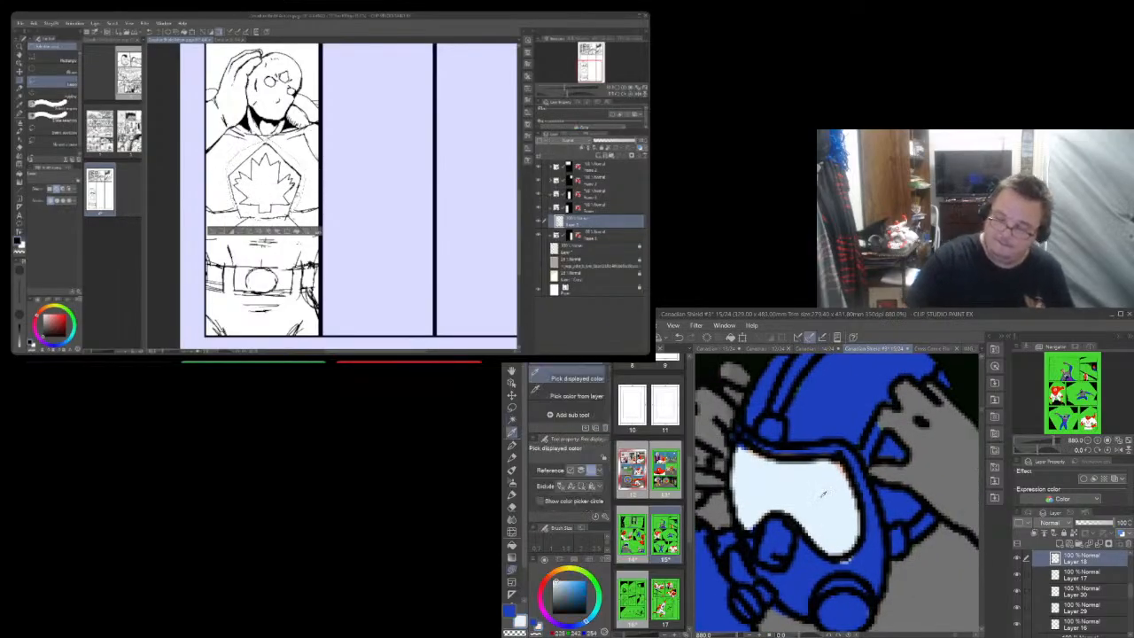
left_click(512, 569)
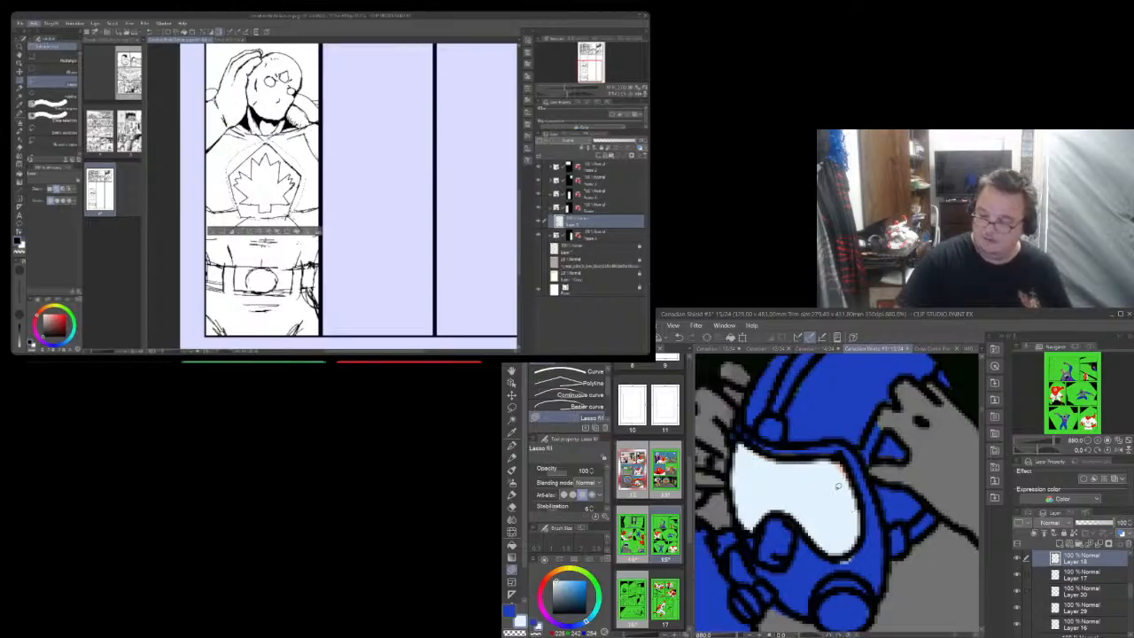
mouse_move(855, 538)
left_mouse_down()
mouse_move(851, 469)
mouse_move(818, 450)
left_mouse_up()
key("ctrl+t")
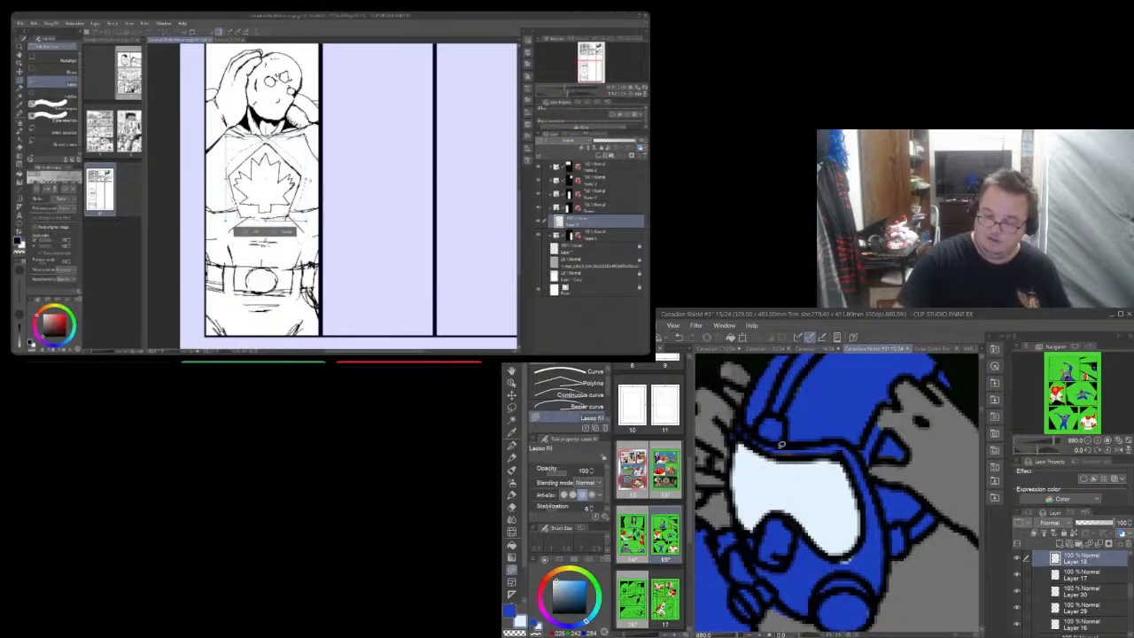
Hide the other colour layers and erase the stray blue below the visor on Layer 18 with a Hard eraser sized 6.6
left_click(512, 507)
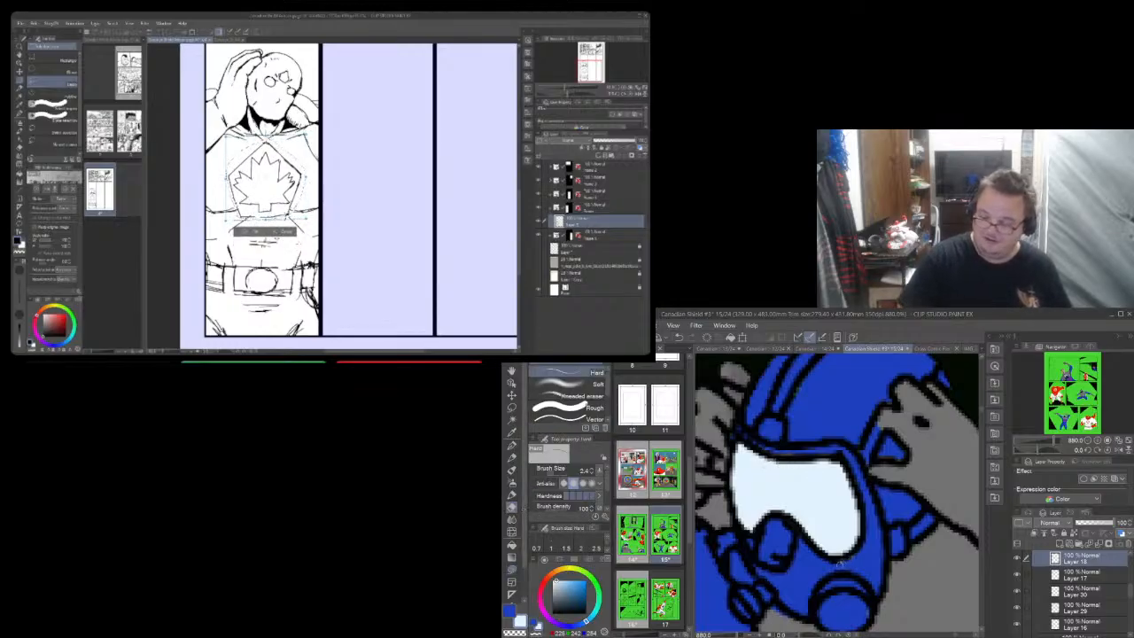
left_click(1019, 626)
left_click(1019, 626)
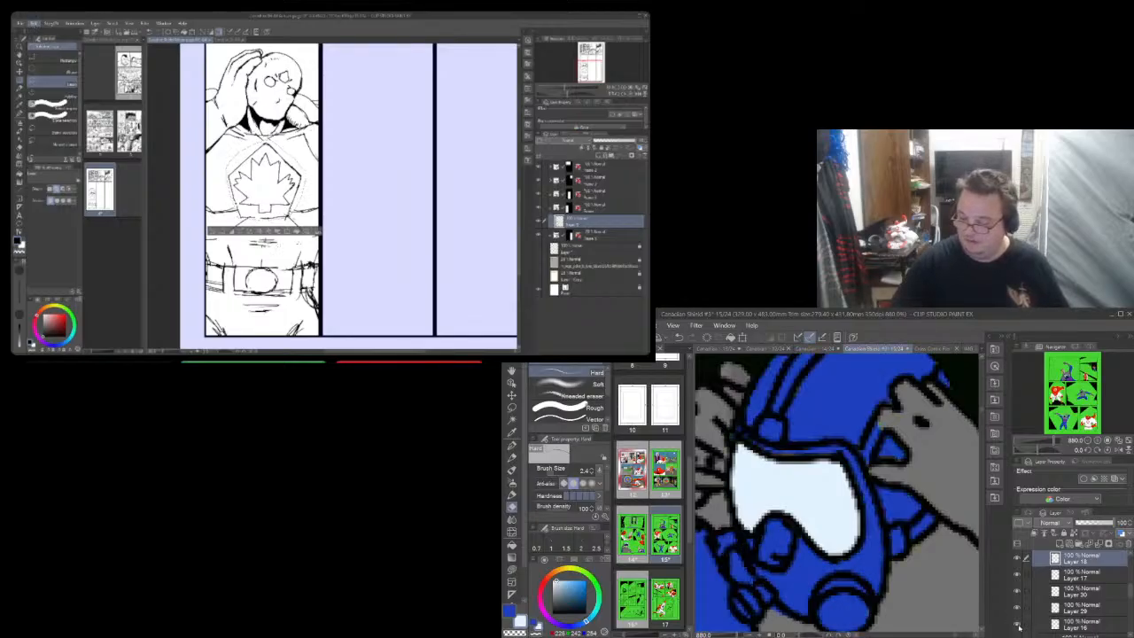
left_click(1018, 626)
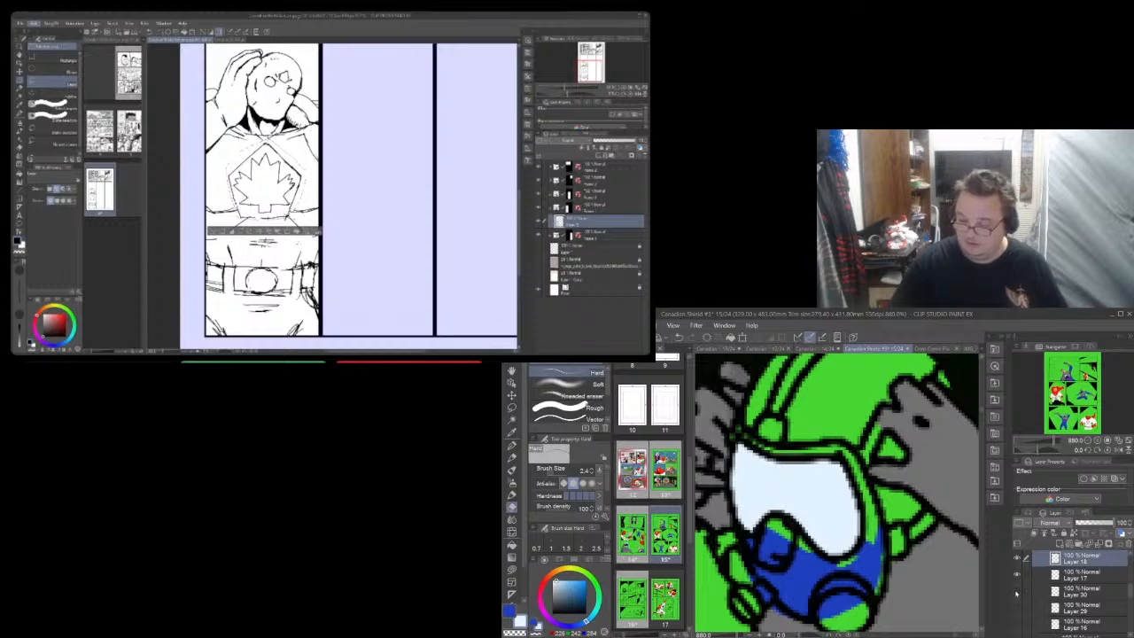
left_click(1018, 575)
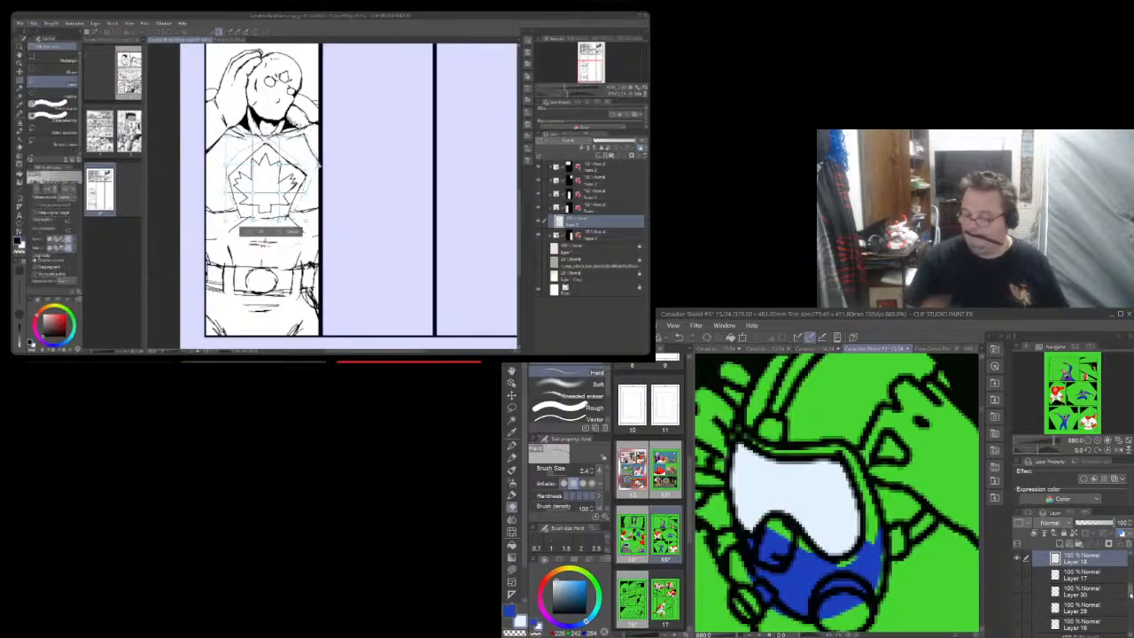
left_click(1019, 558)
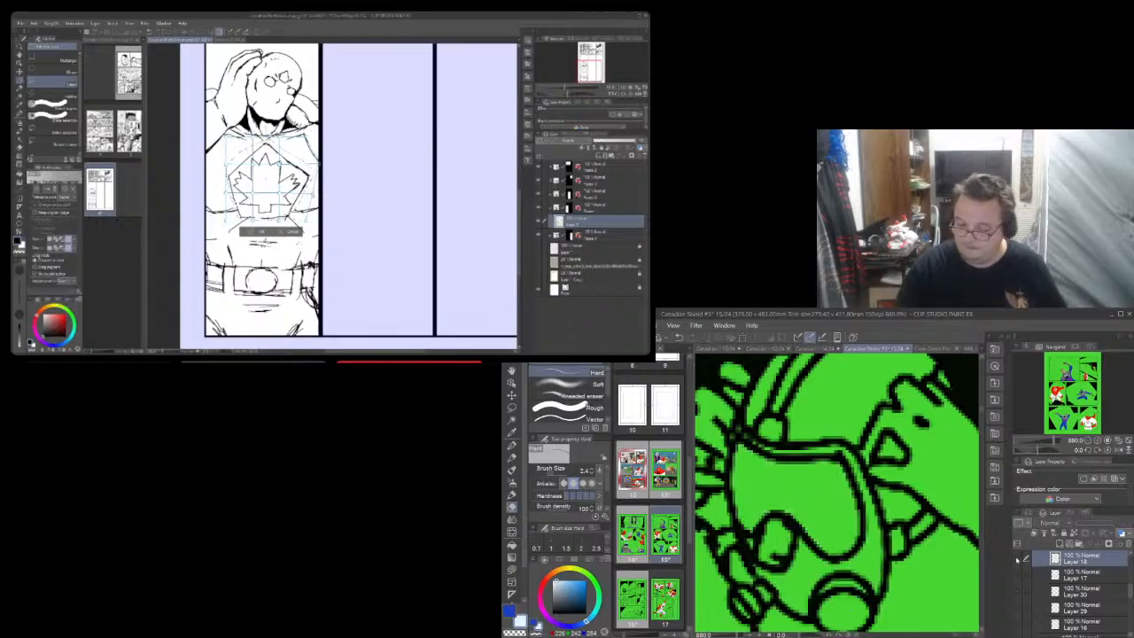
left_click(1019, 557)
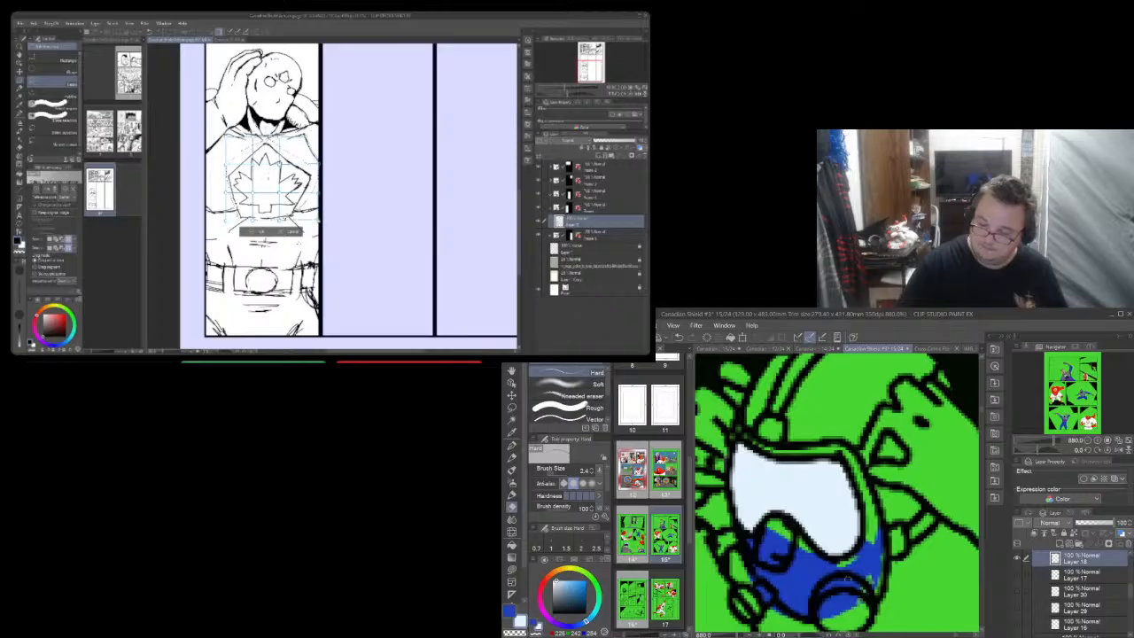
left_click_drag(556, 475, 559, 469)
mouse_move(878, 534)
left_mouse_down()
mouse_move(864, 580)
mouse_move(880, 574)
mouse_move(818, 617)
mouse_move(815, 601)
mouse_move(862, 546)
mouse_move(855, 585)
mouse_move(816, 601)
mouse_move(800, 580)
mouse_move(798, 590)
mouse_move(775, 584)
mouse_move(802, 615)
mouse_move(764, 595)
mouse_move(745, 544)
mouse_move(758, 548)
mouse_move(765, 533)
mouse_move(762, 557)
mouse_move(784, 600)
mouse_move(786, 565)
mouse_move(811, 601)
mouse_move(833, 572)
left_mouse_up()
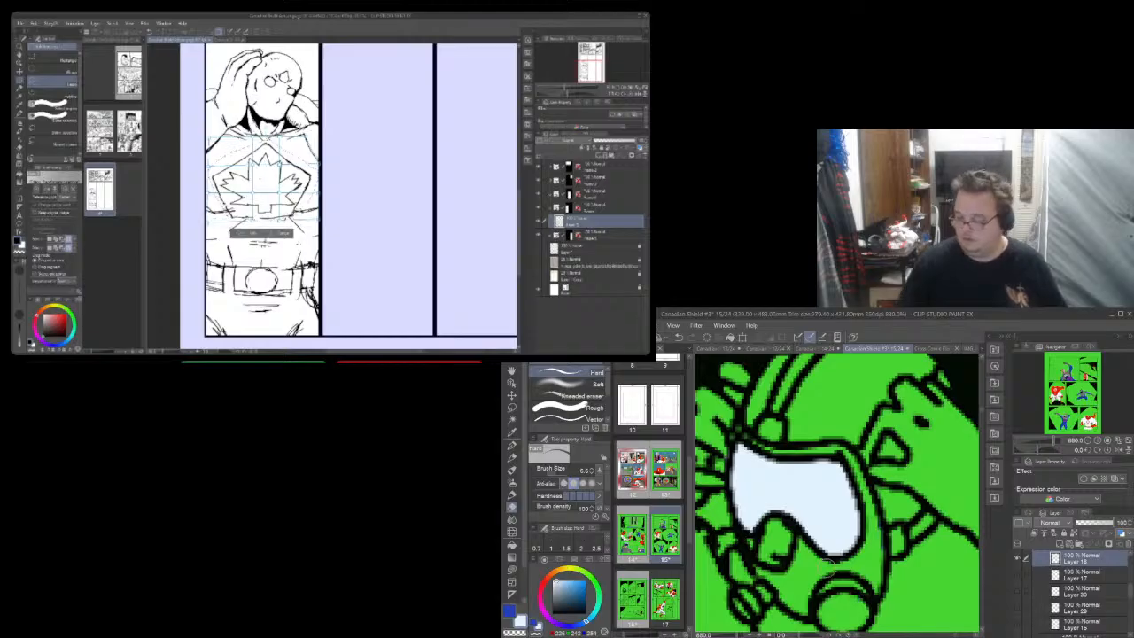
Show the hidden colour layers again and erase along the visor's upper rim on skin Layer 30 with Layer 18 temporarily hidden
left_click(1017, 624)
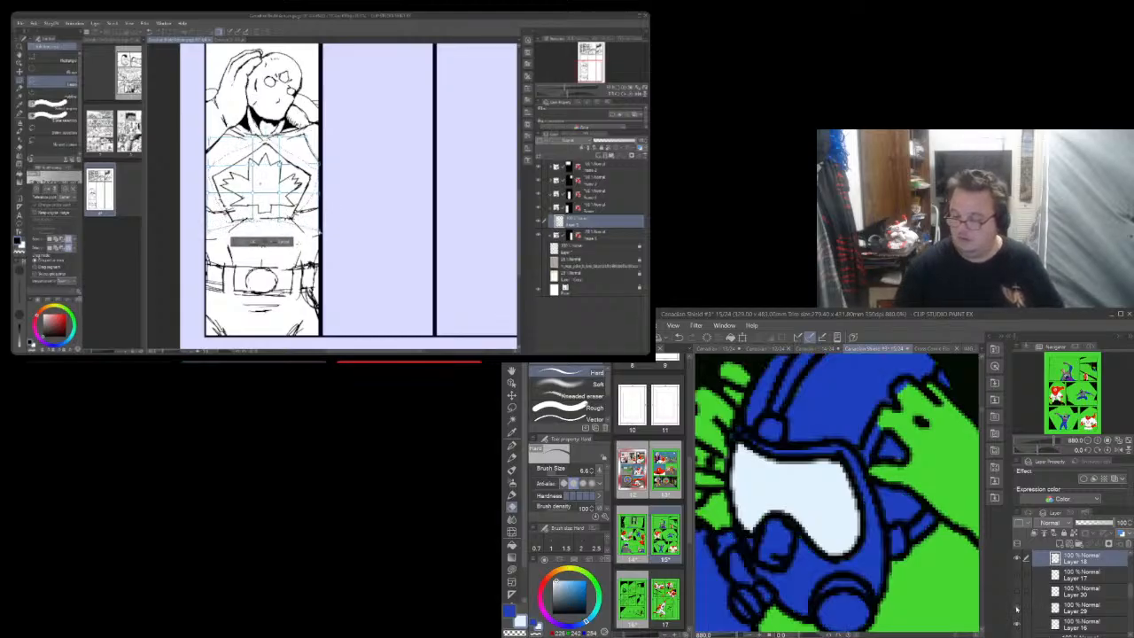
left_click(1019, 558)
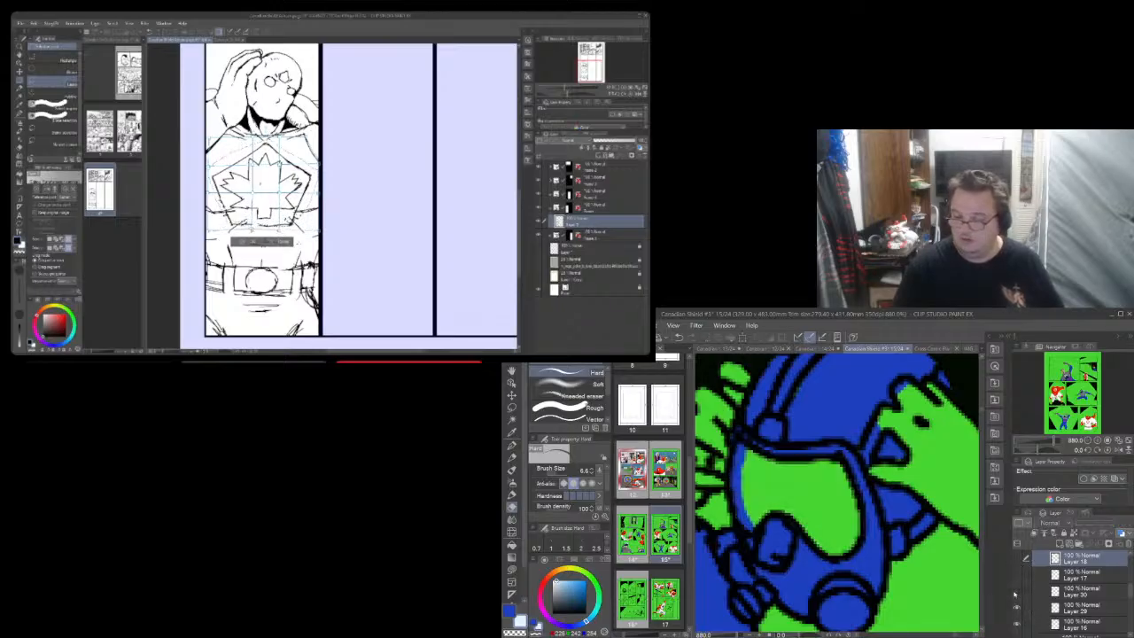
left_click(1018, 590)
left_click(1063, 592)
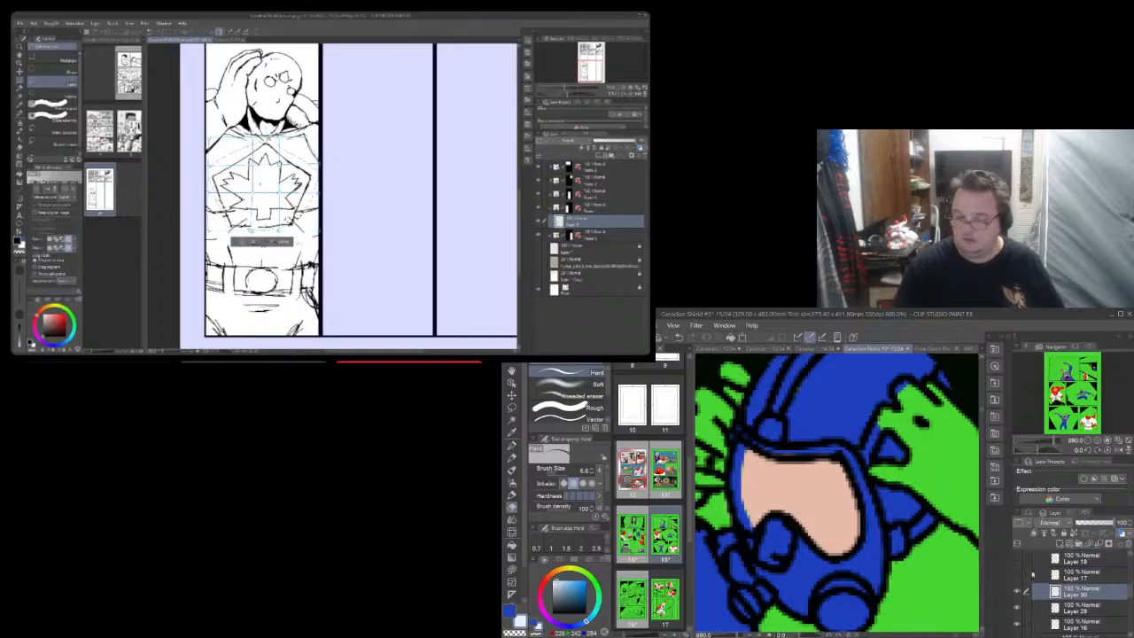
left_click_drag(772, 444, 813, 447)
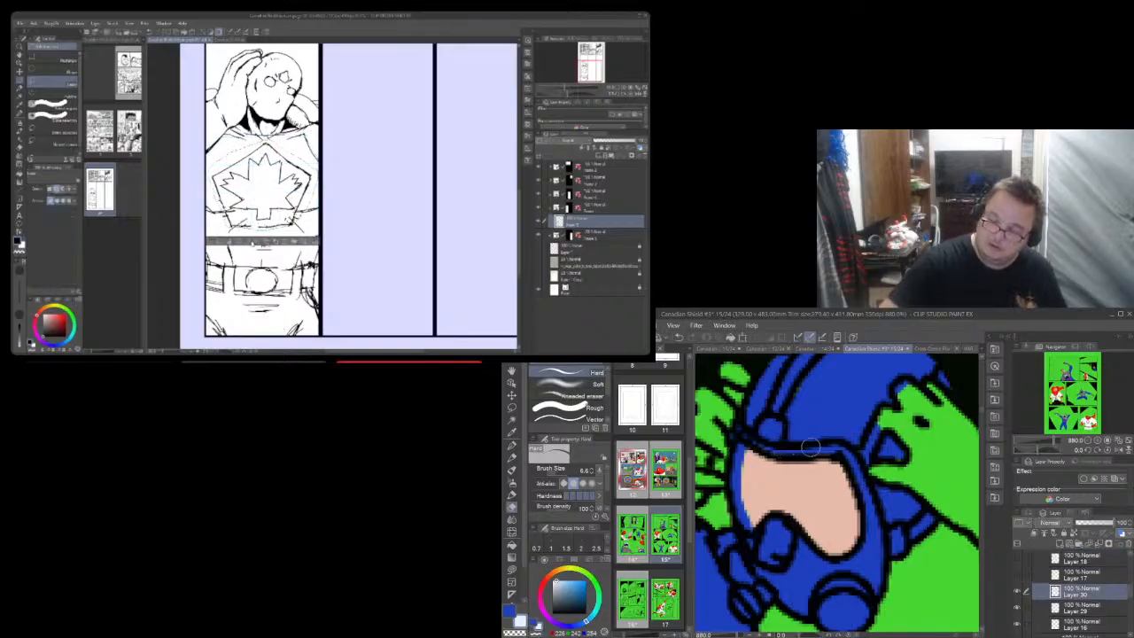
left_click(1017, 575)
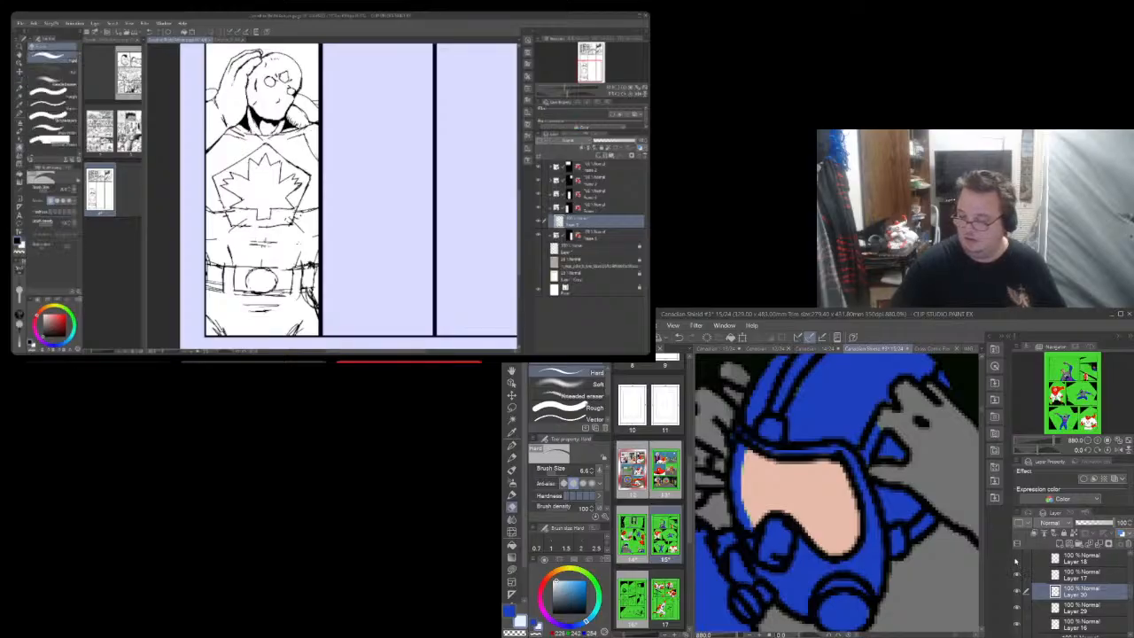
left_click(1018, 560)
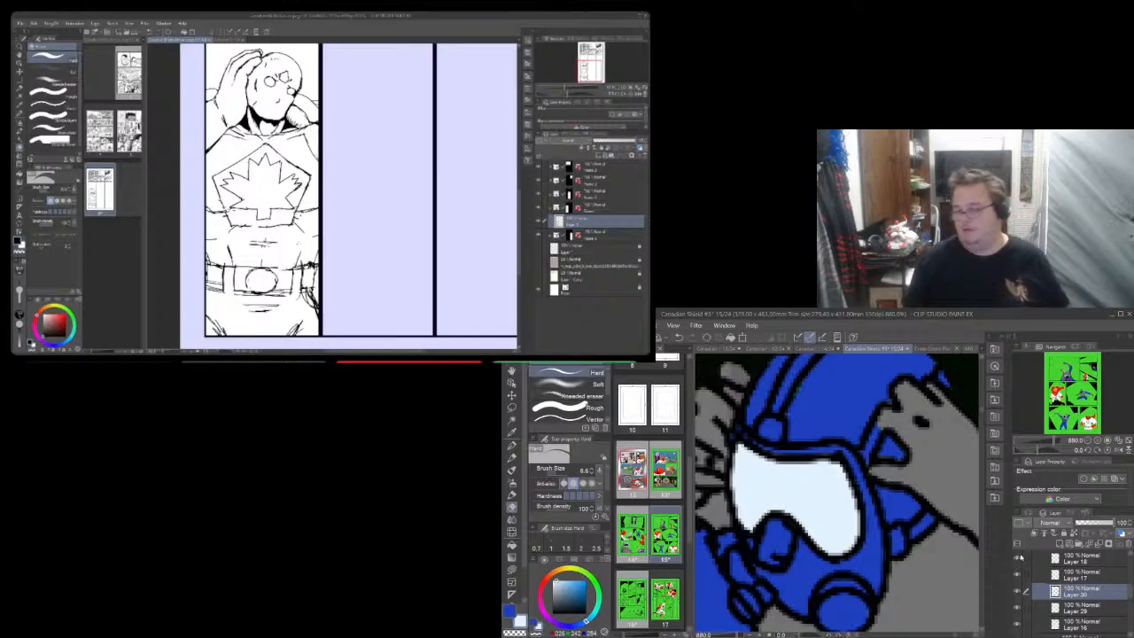
Lower the opacity of visor Layer 18 to about 59% and hide the layer
mouse_move(1122, 524)
left_mouse_down()
mouse_move(1111, 524)
mouse_move(1125, 523)
left_mouse_up()
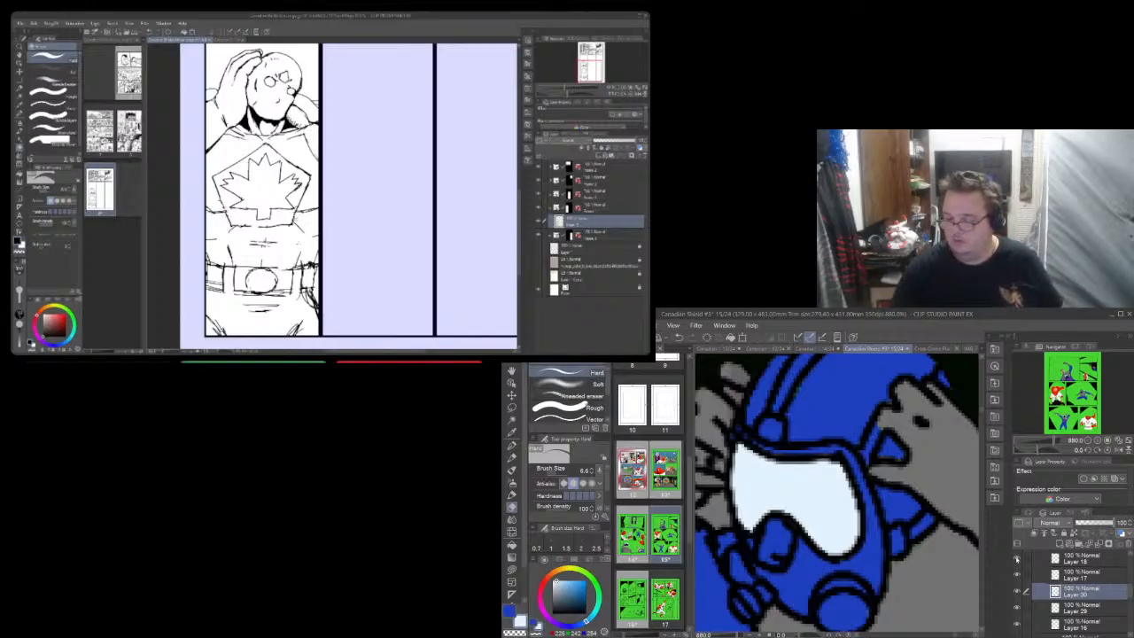
left_click(1017, 559)
left_click(1018, 558)
left_click(1074, 556)
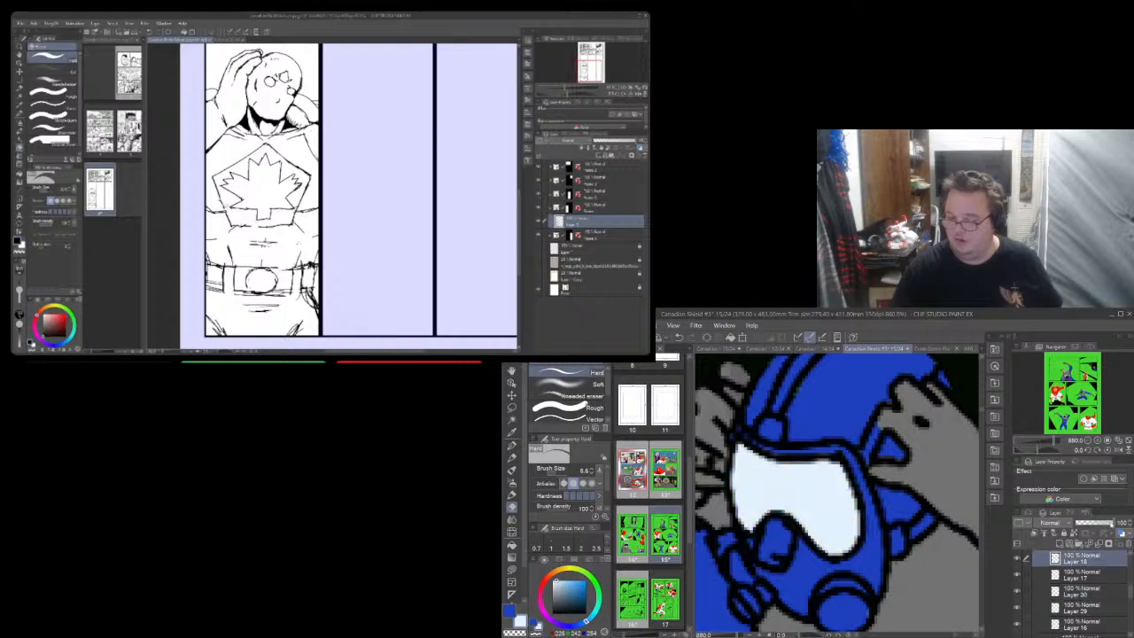
left_click_drag(1122, 524, 1098, 524)
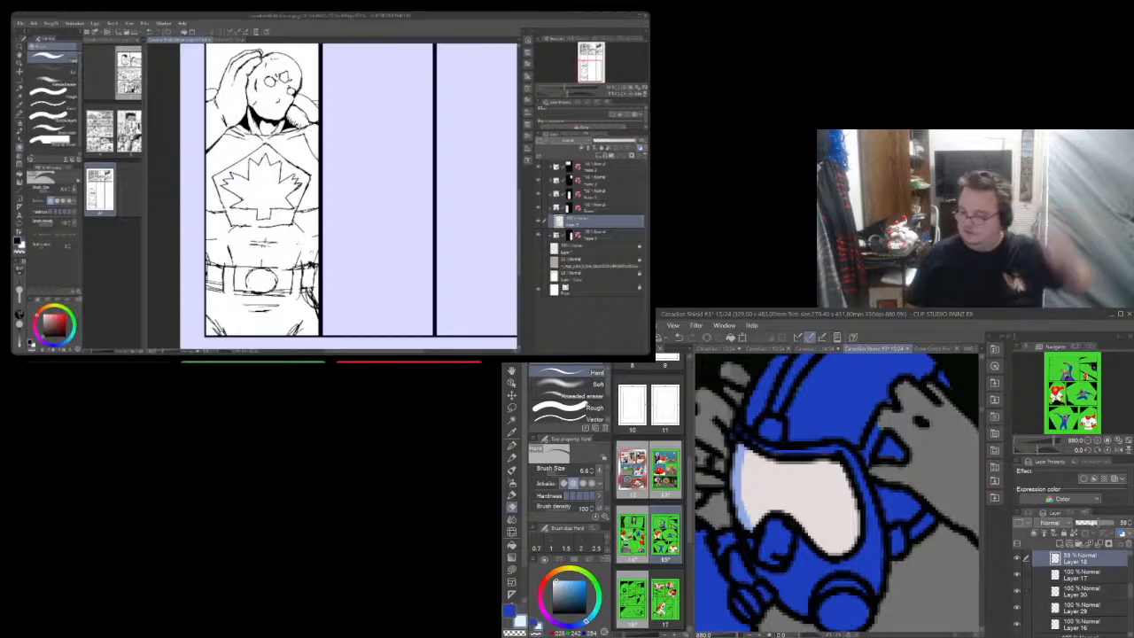
scroll(1126, 585, "up", 2)
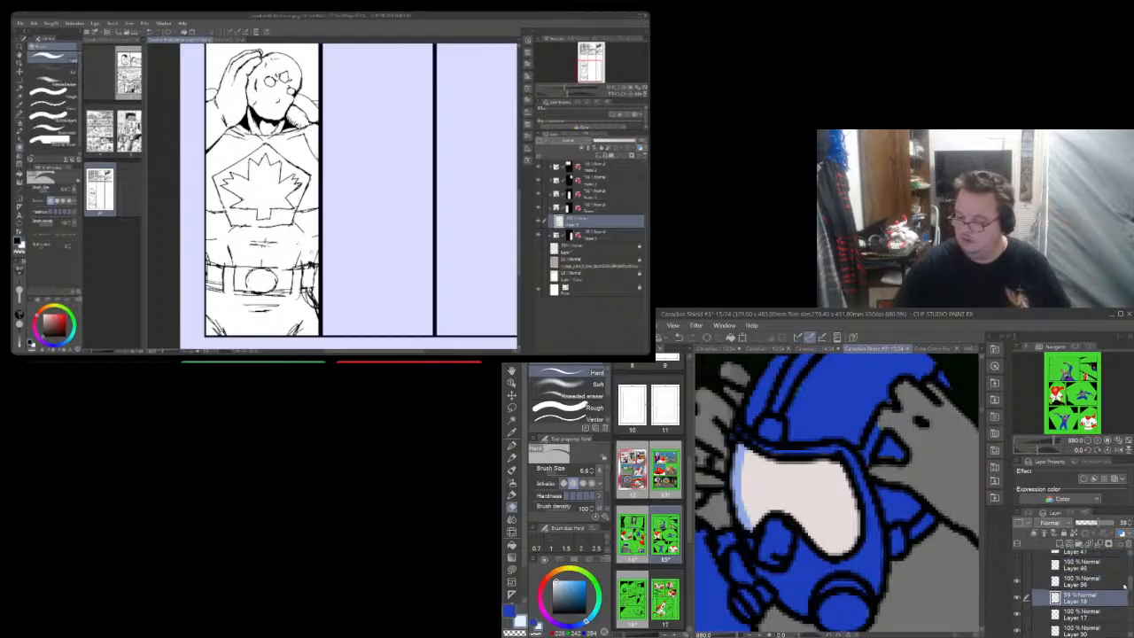
left_click(1017, 597)
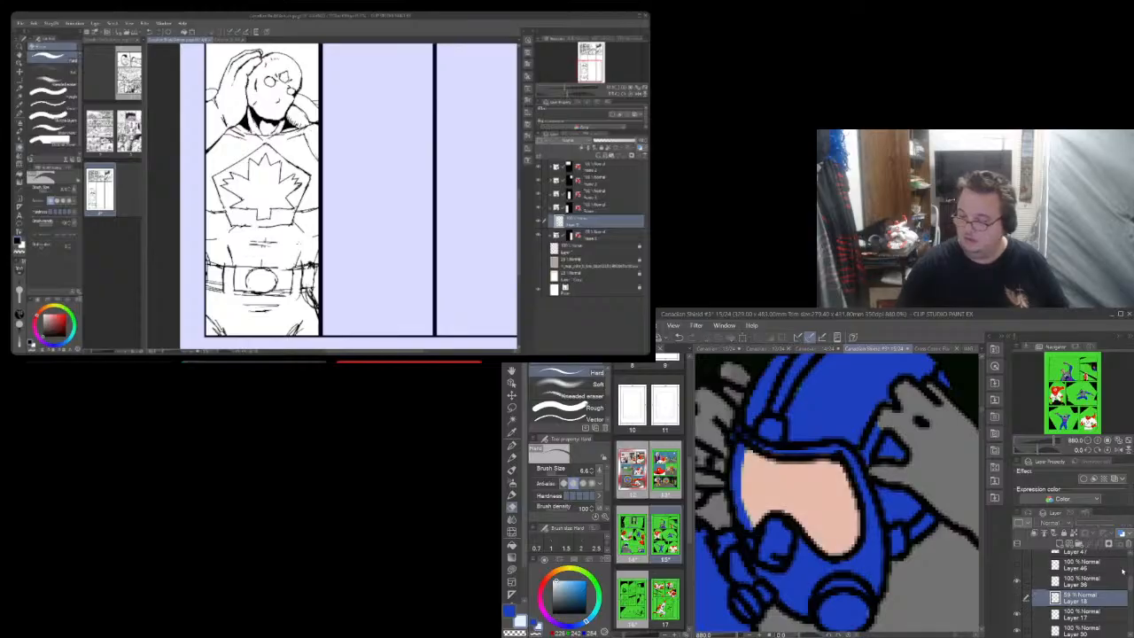
Show and activate Layer 46, set the Hard eraser size to 2.4, and sample the eye white for Lasso fill
scroll(1131, 585, "up", 2)
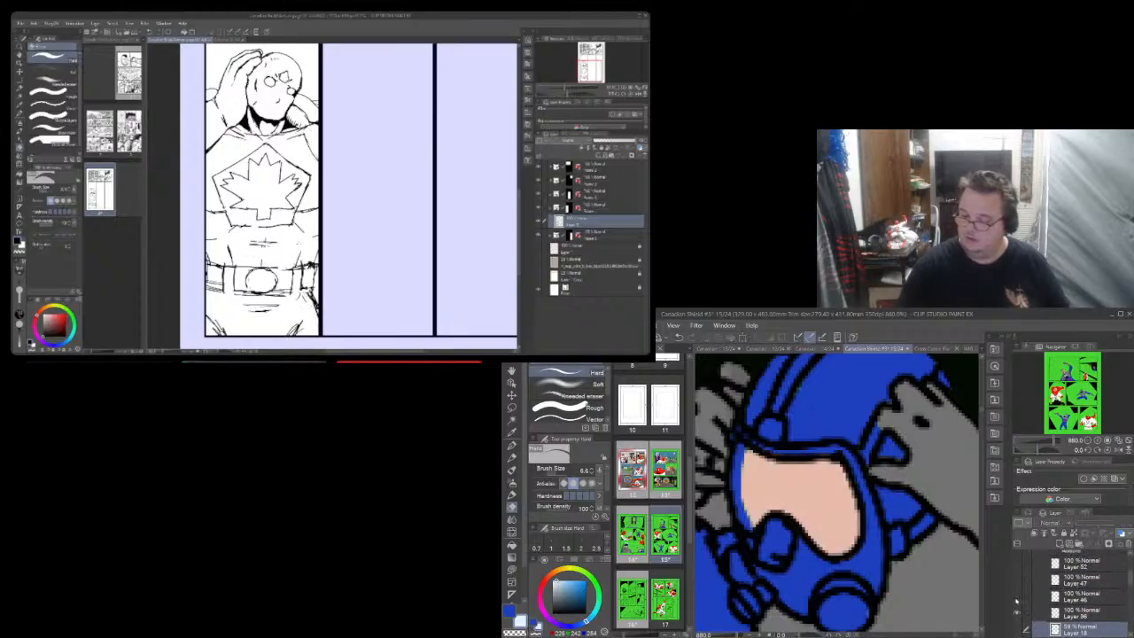
left_click(1018, 600)
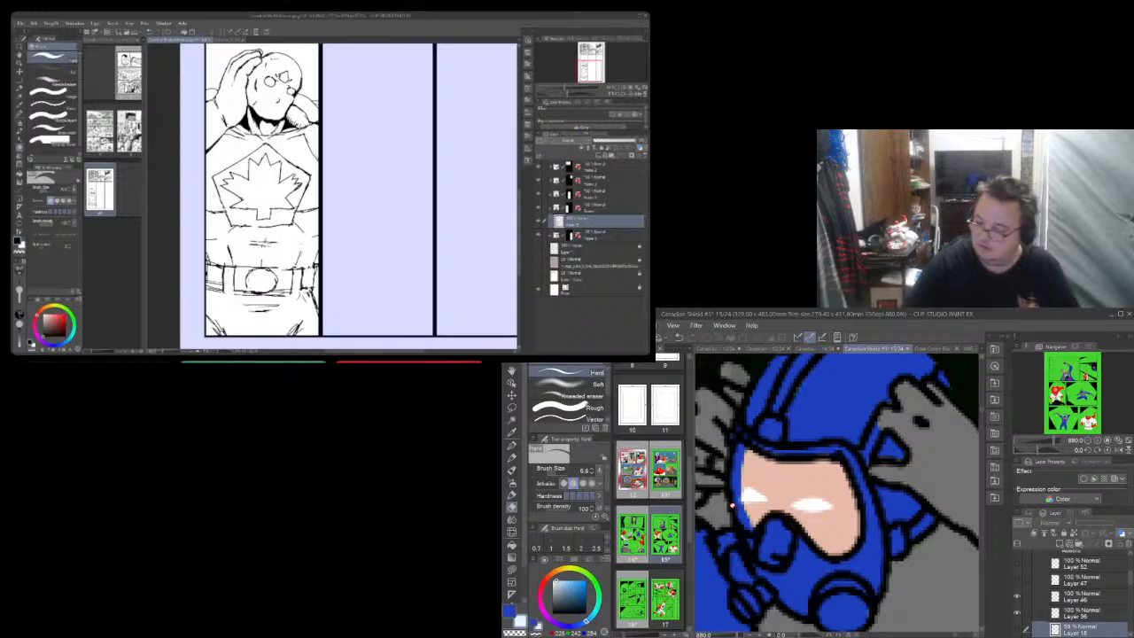
left_click(1046, 596)
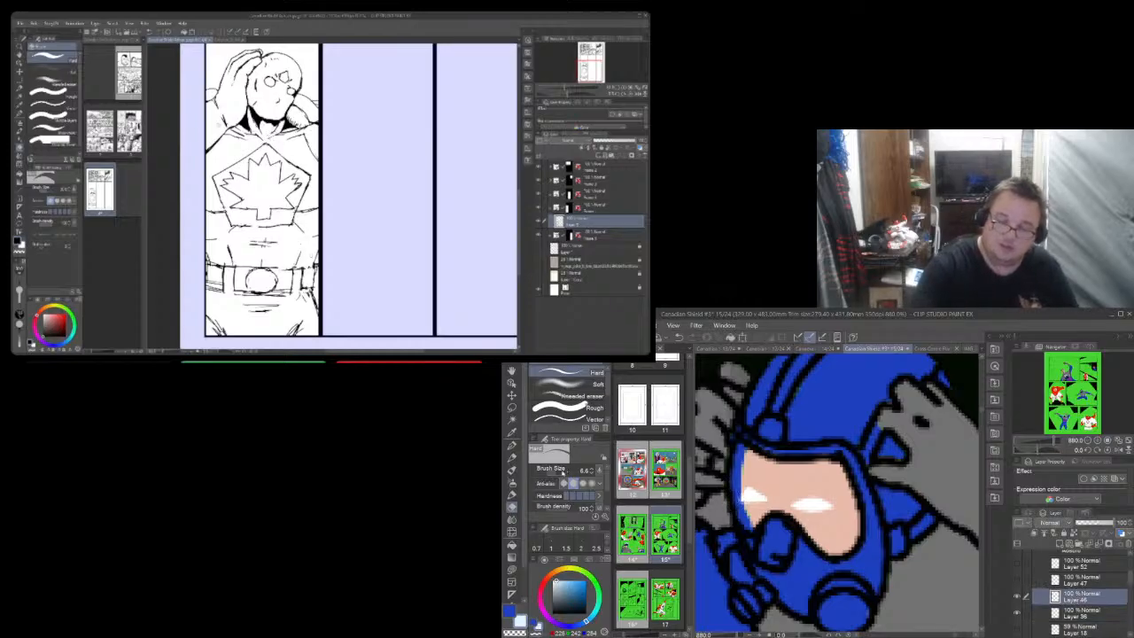
left_click_drag(562, 472, 553, 472)
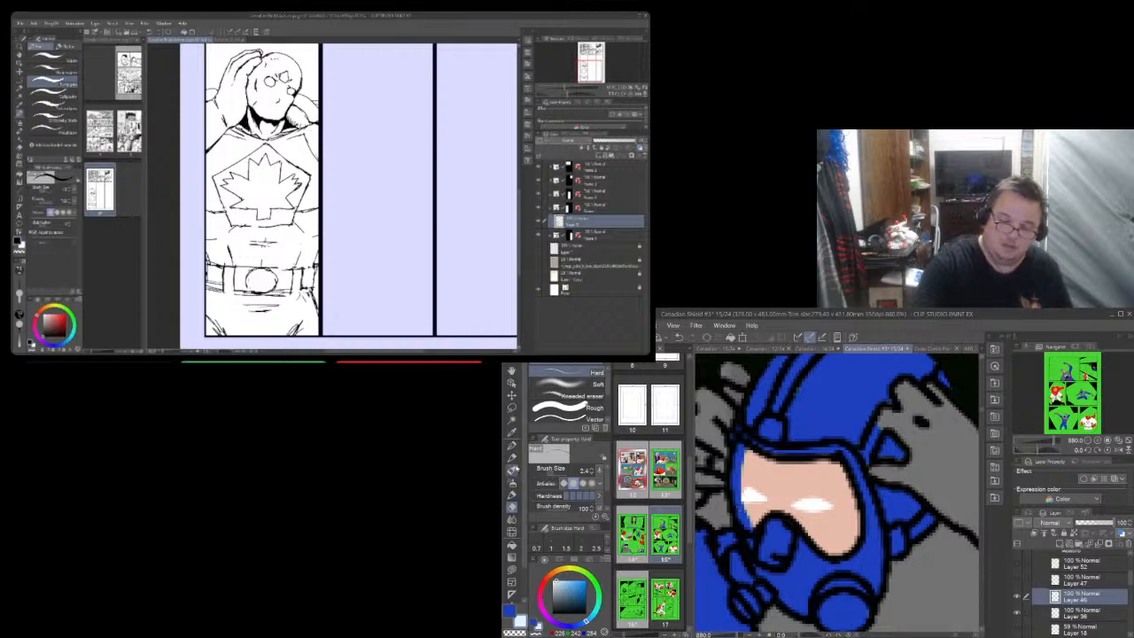
left_click(512, 432)
left_click(817, 502)
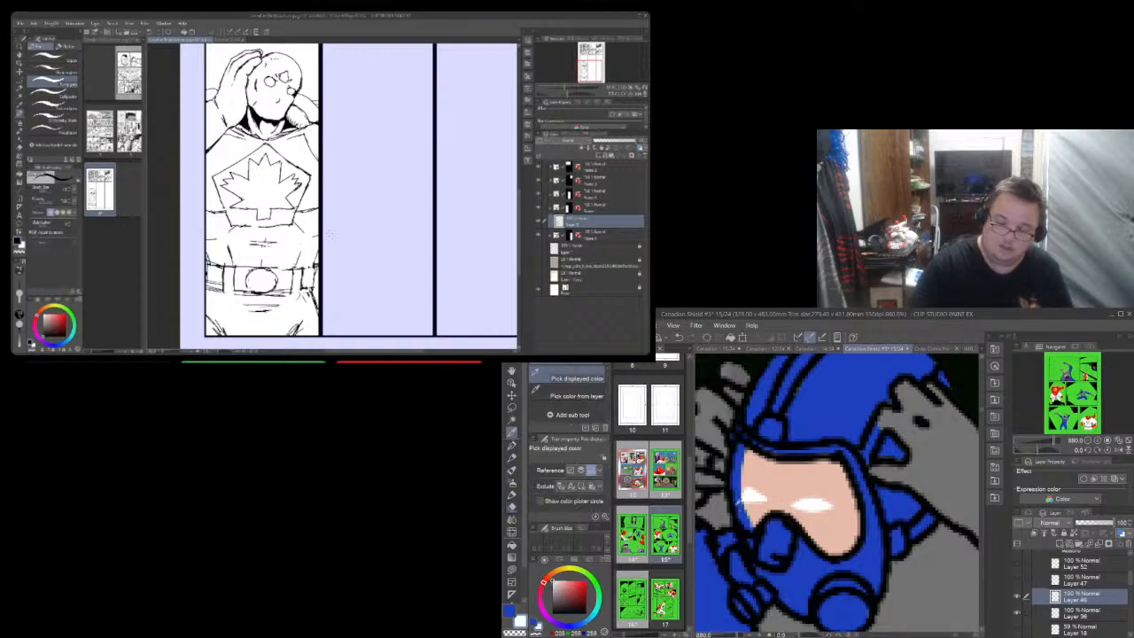
left_click(512, 560)
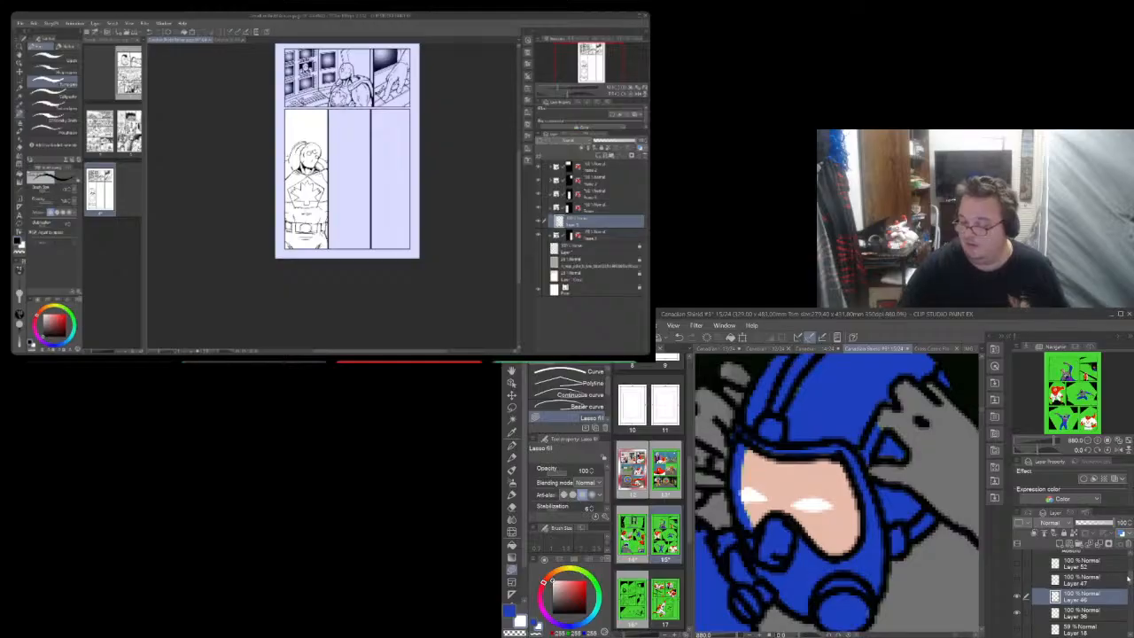
scroll(1131, 581, "down", 1)
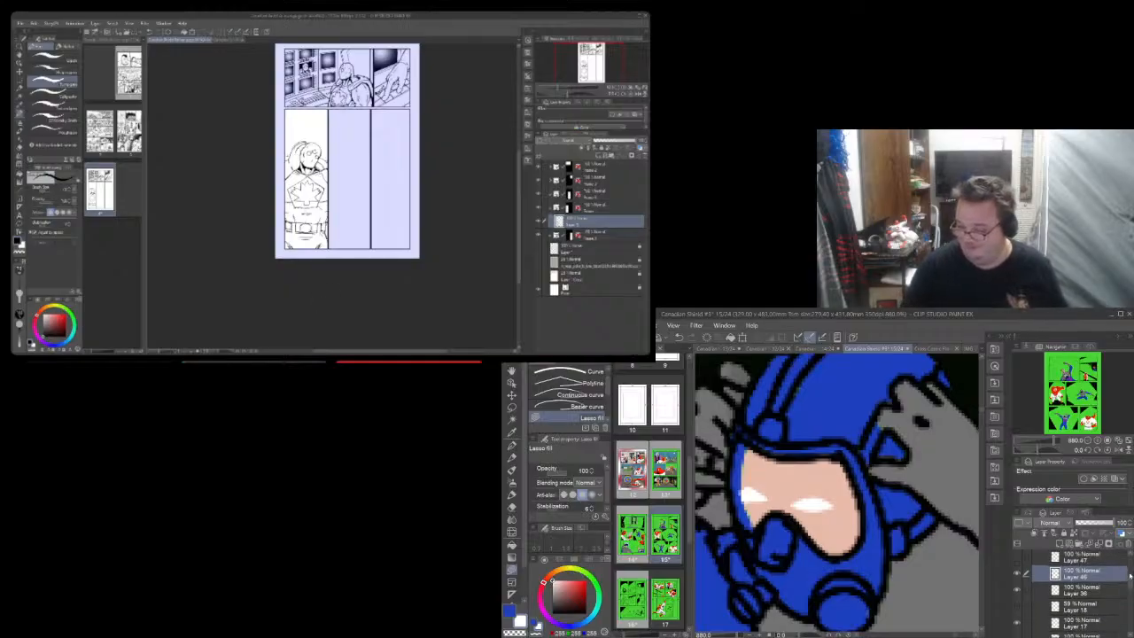
Activate grey Layer 17 and check what it and visor Layer 18 cover by toggling their visibility
left_click(1074, 624)
left_click(1017, 624)
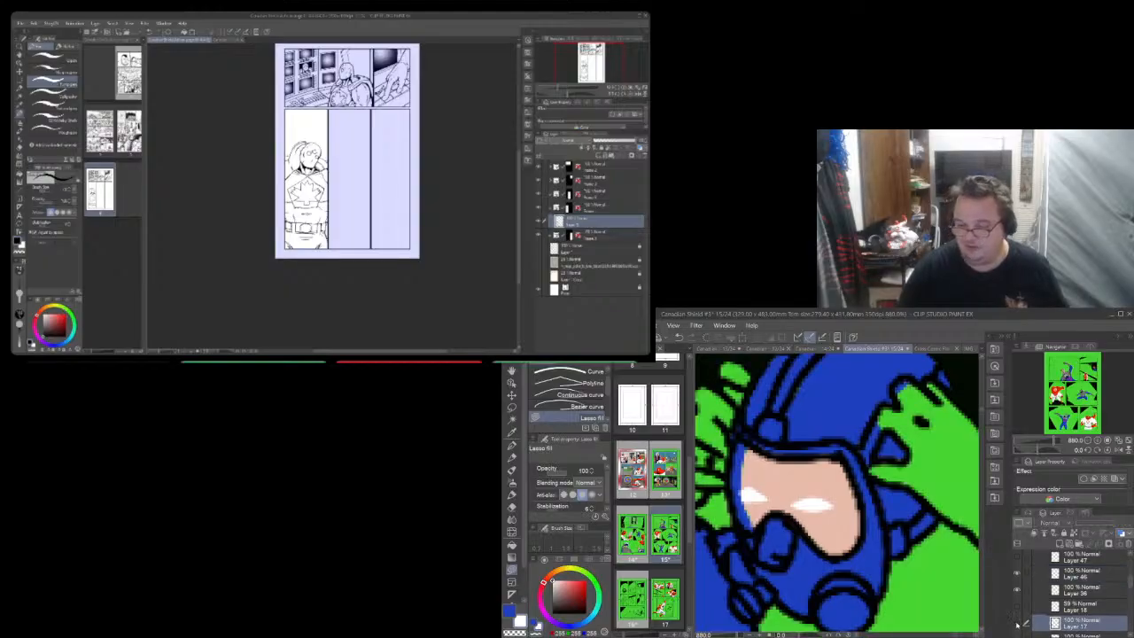
left_click(1018, 624)
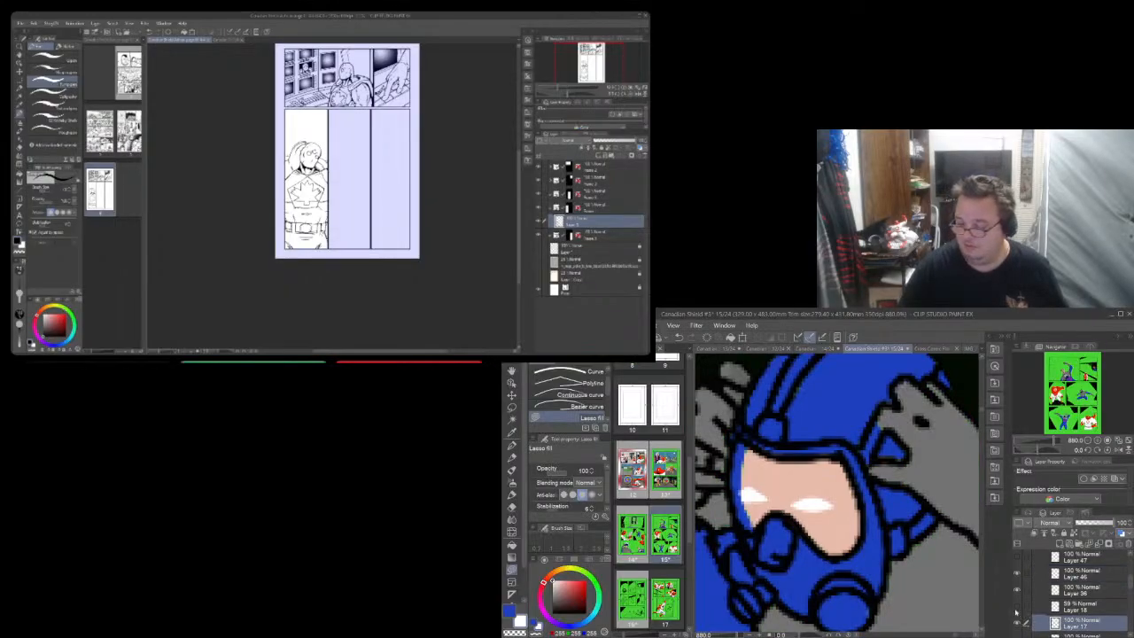
left_click(1017, 608)
left_click(1017, 608)
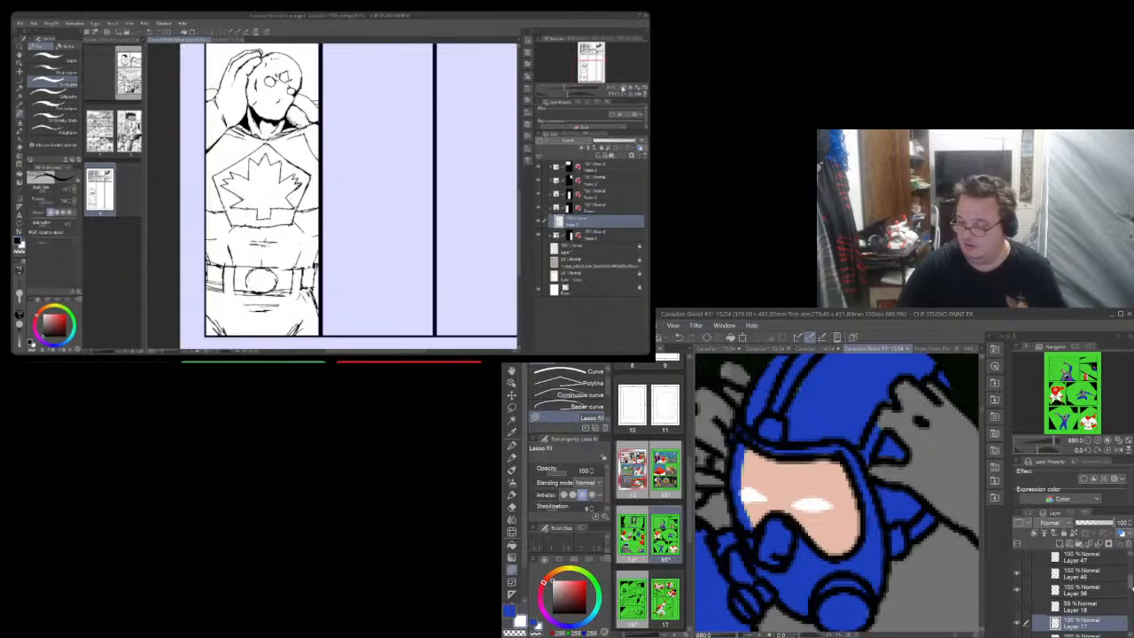
Identify and activate skin Layer 30, and sample the face's skin tone for Lasso fill
scroll(1072, 590, "down", 2)
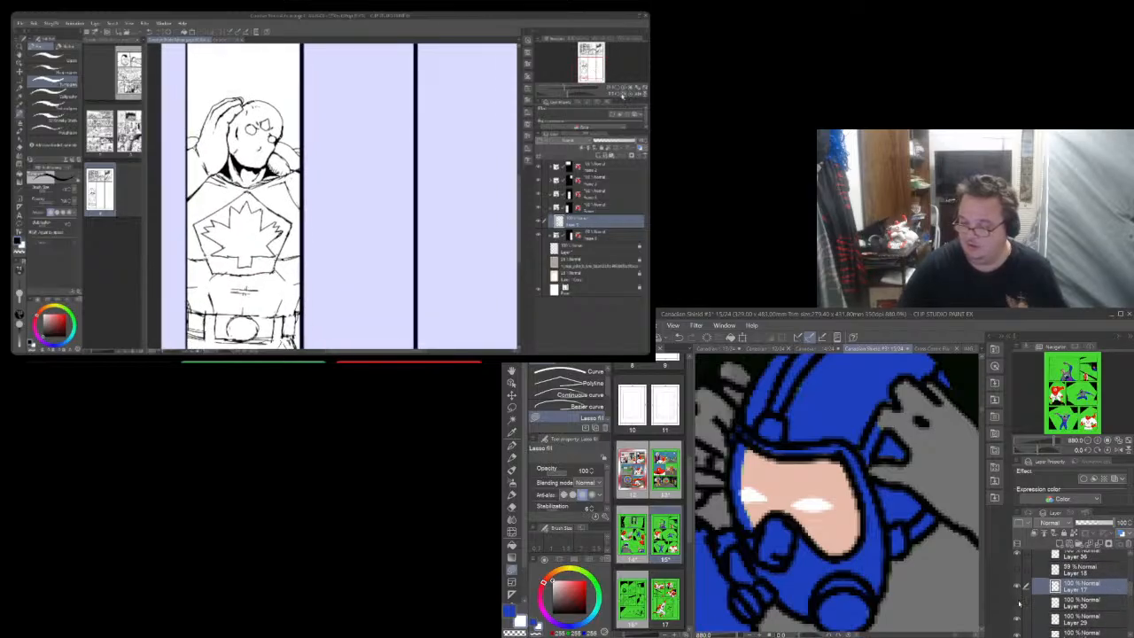
left_click(1017, 603)
left_click(1017, 604)
left_click(1064, 603)
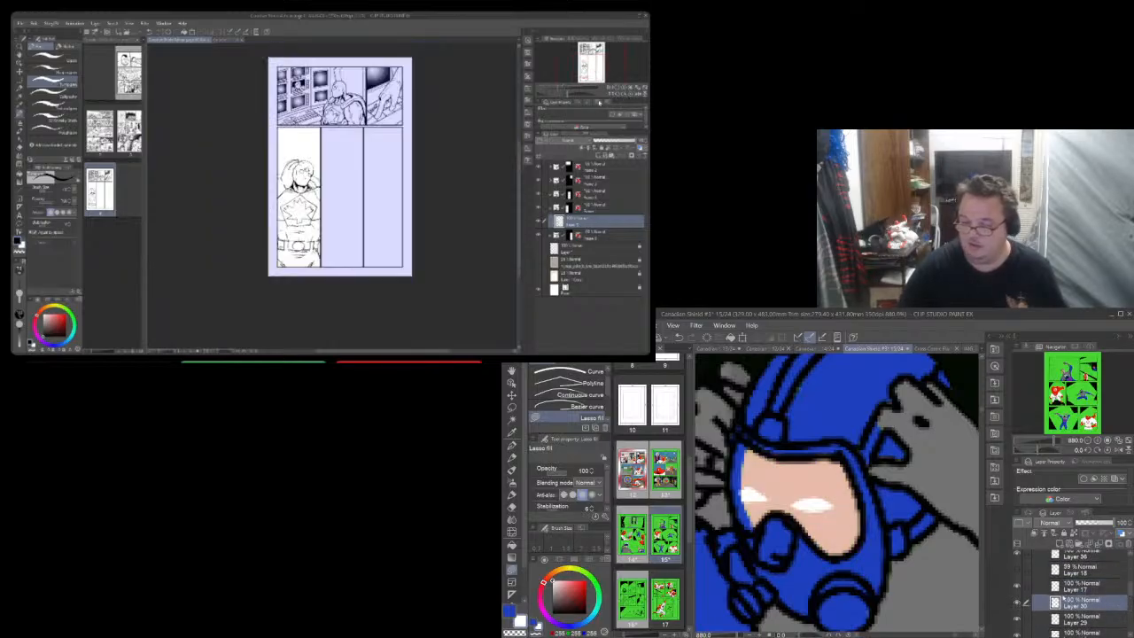
key("i")
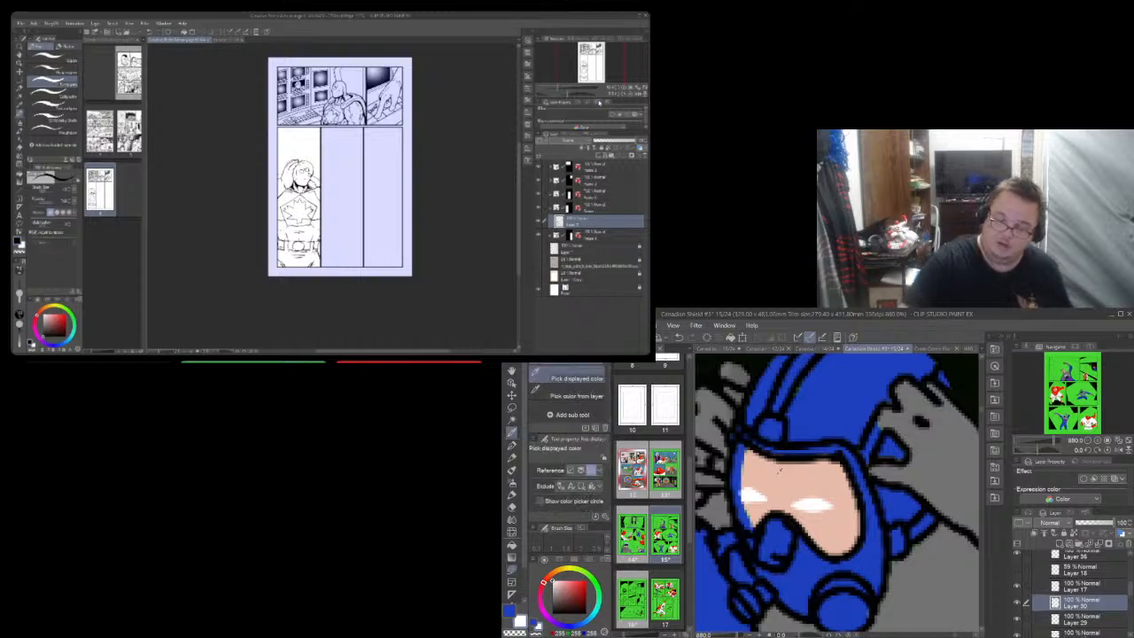
left_click(742, 474)
key("u")
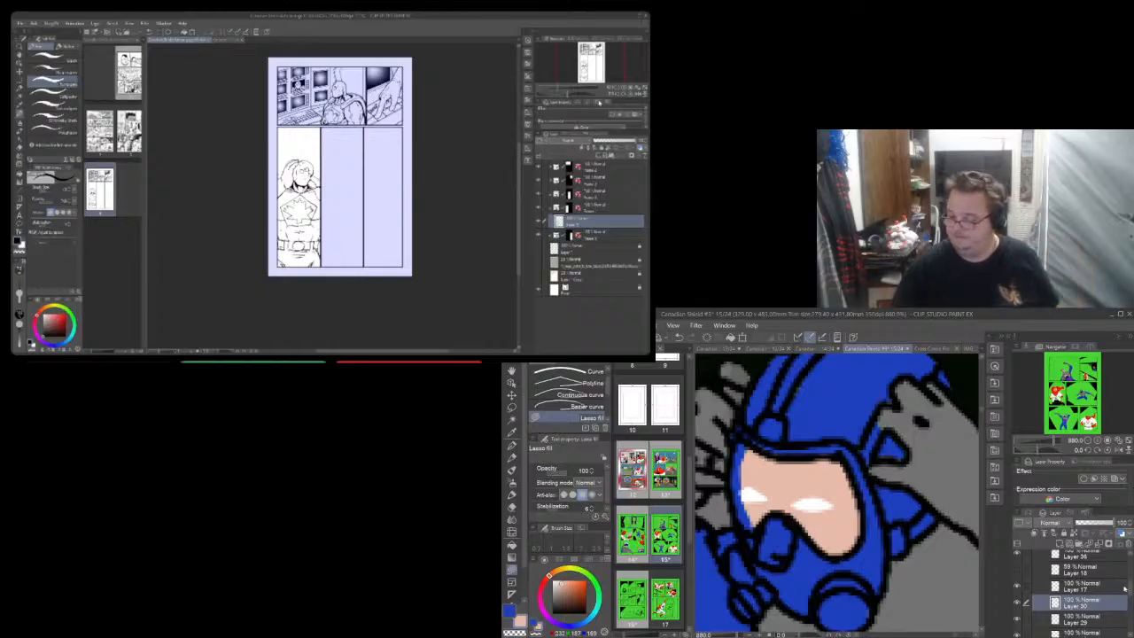
Show Layers 47 and 52 for the eye details, and make visor Layer 18 visible again
scroll(1130, 587, "up", 1)
scroll(1129, 588, "up", 3)
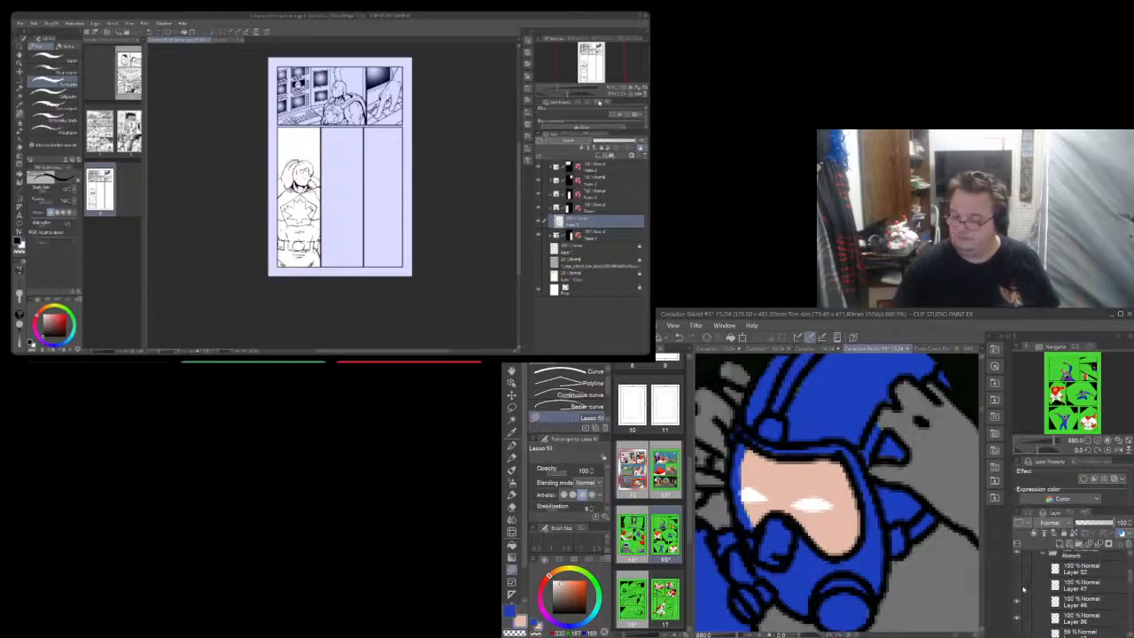
left_click(1017, 586)
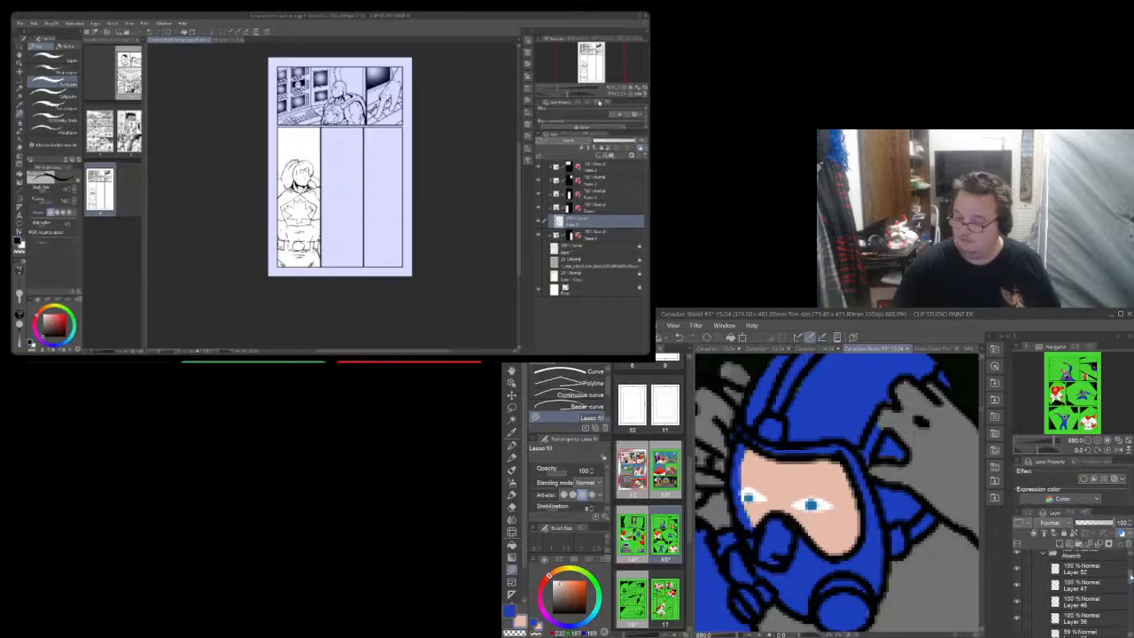
scroll(1129, 580, "down", 1)
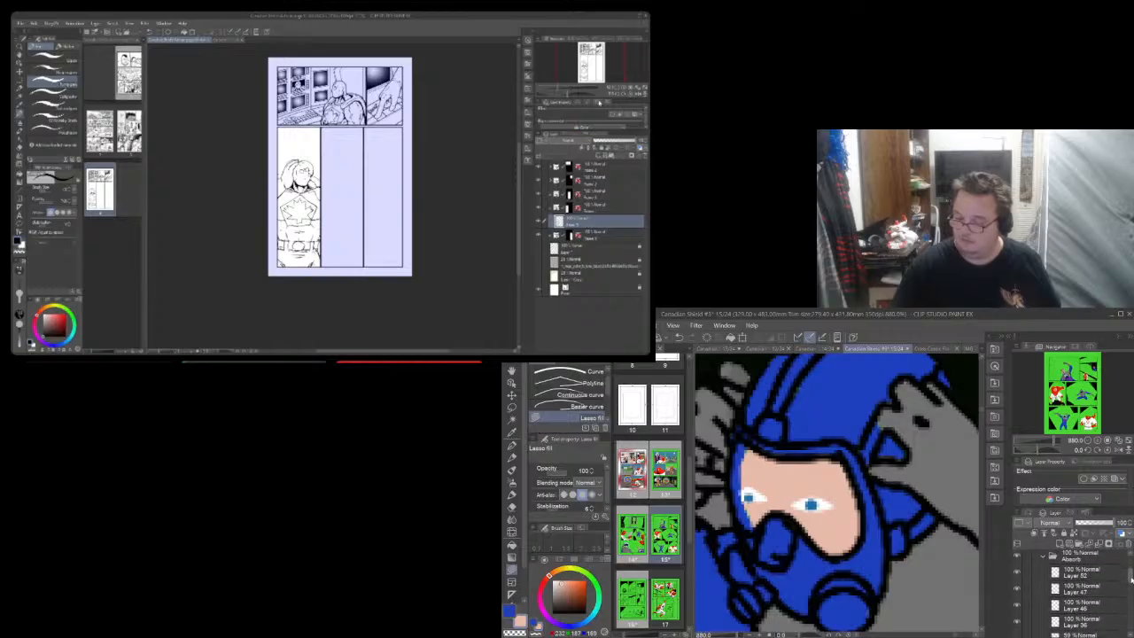
scroll(1130, 580, "down", 1)
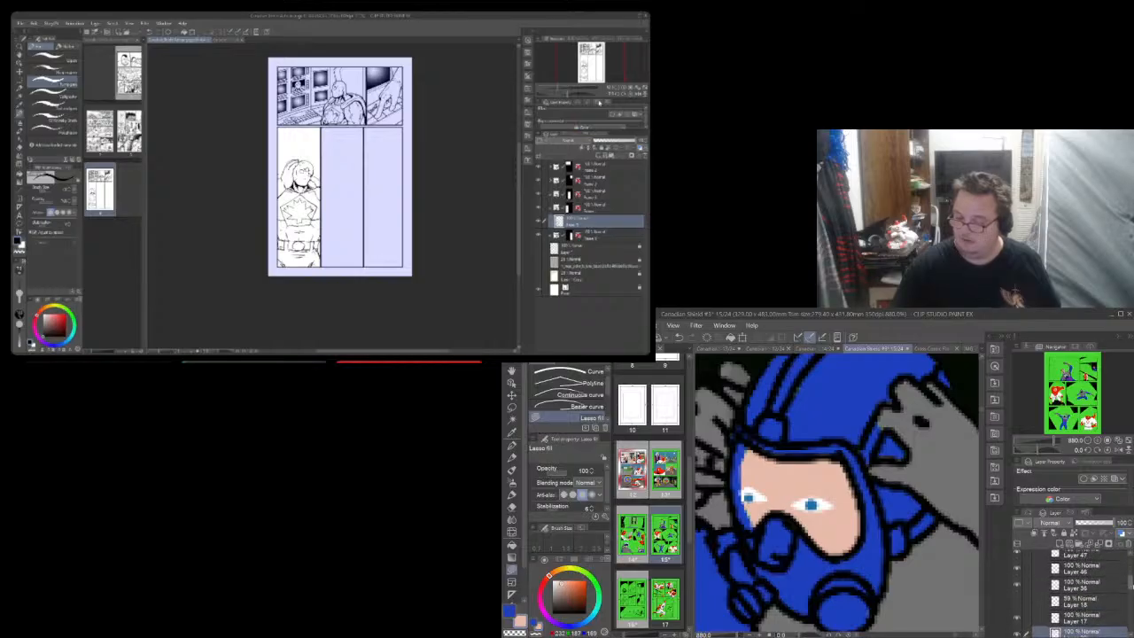
left_click(1017, 601)
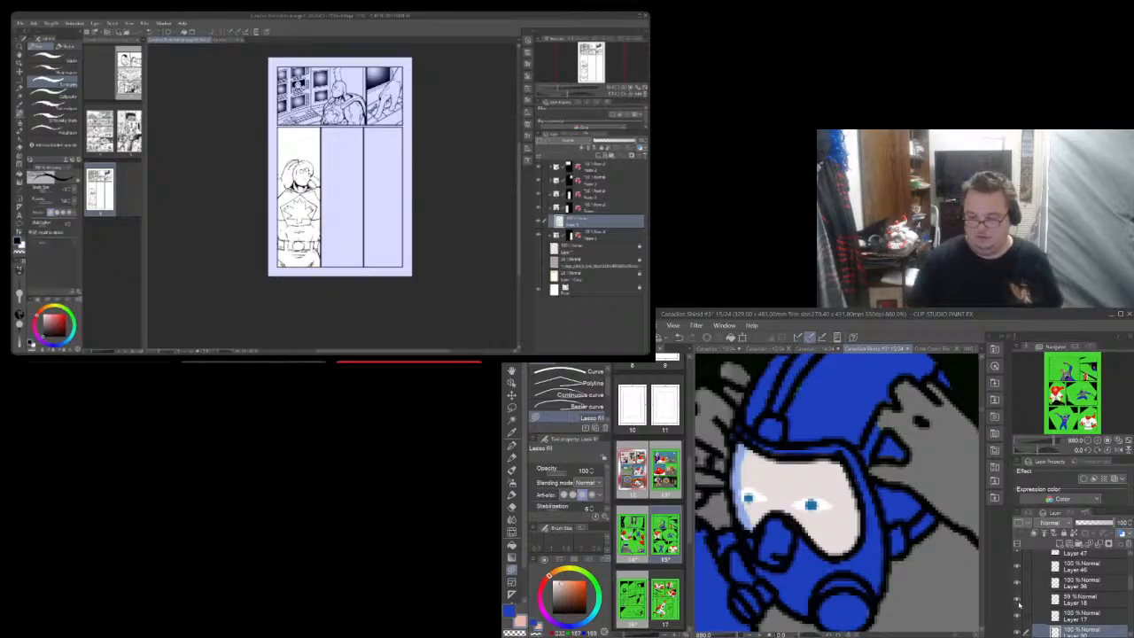
Check what Layer 16 and skin Layer 30 cover by toggling their visibility
scroll(1017, 604, "down", 1)
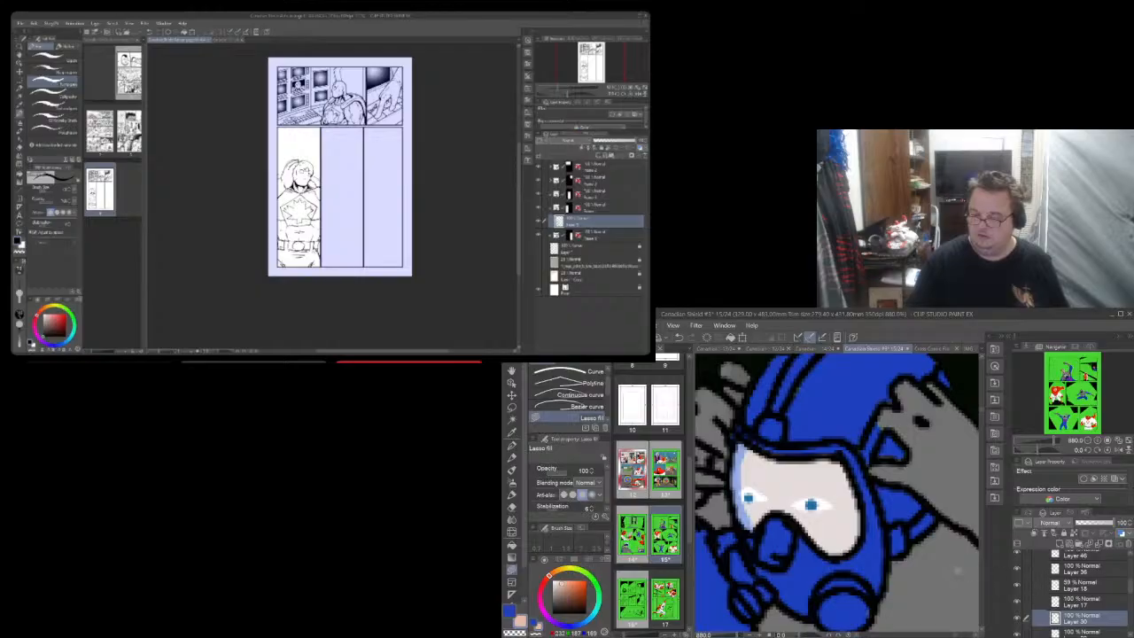
scroll(948, 570, "down", 1)
scroll(948, 568, "up", 1)
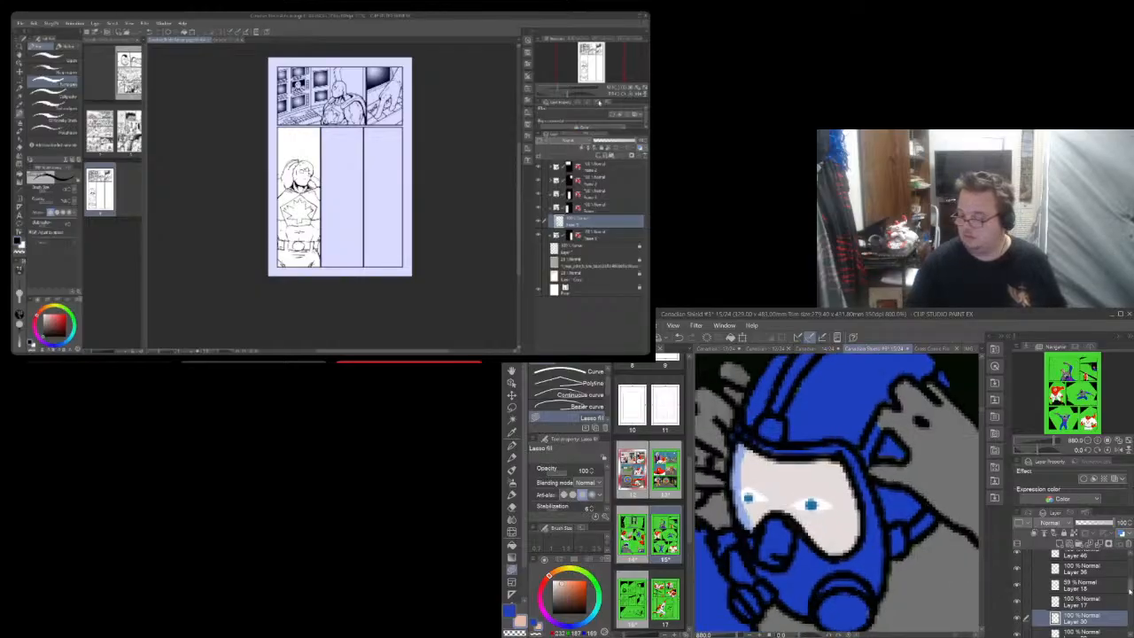
scroll(1090, 590, "down", 2)
scroll(1130, 596, "down", 1)
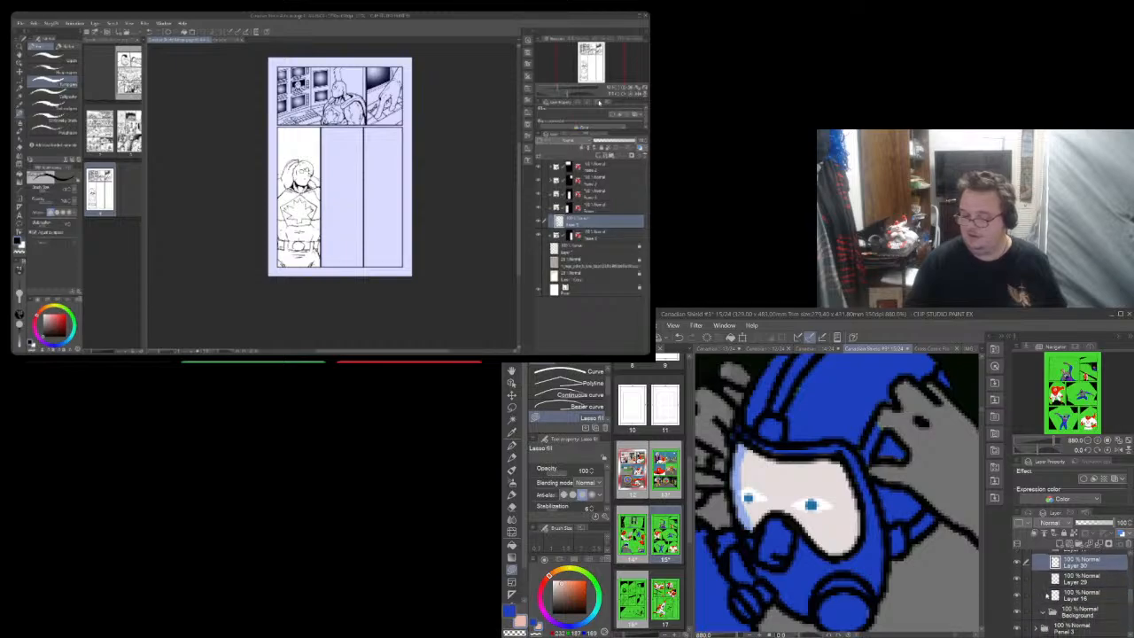
left_click(1015, 597)
left_click(1016, 597)
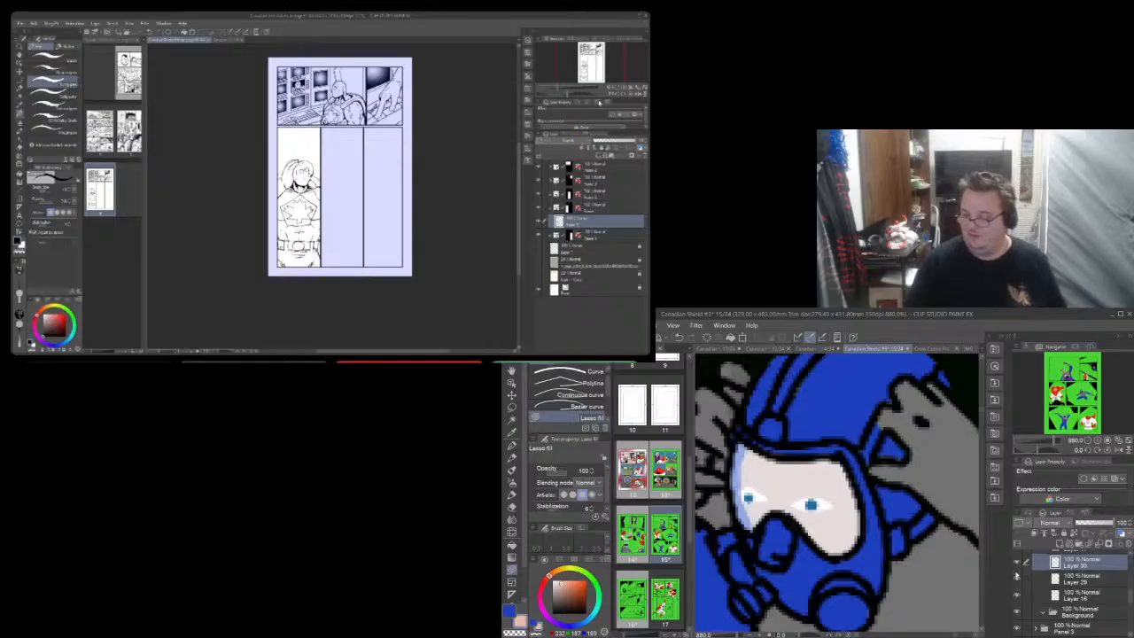
left_click(1016, 563)
left_click(1017, 564)
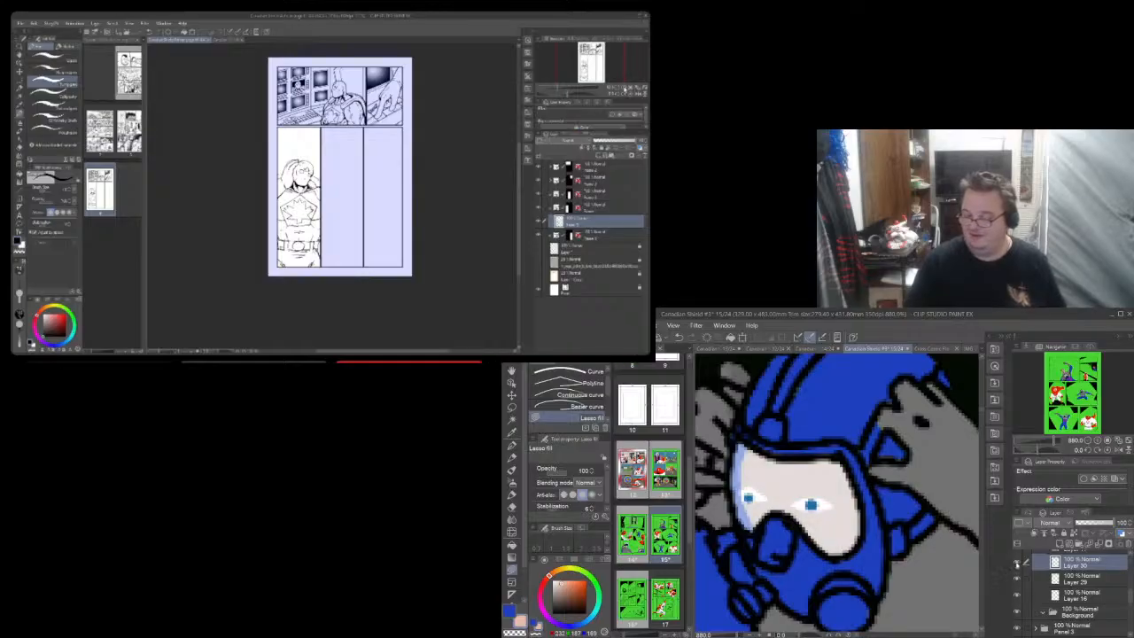
Identify and activate grey Layer 17, and sample the suit's grey for Lasso fill
scroll(1131, 596, "up", 1)
scroll(1131, 594, "up", 2)
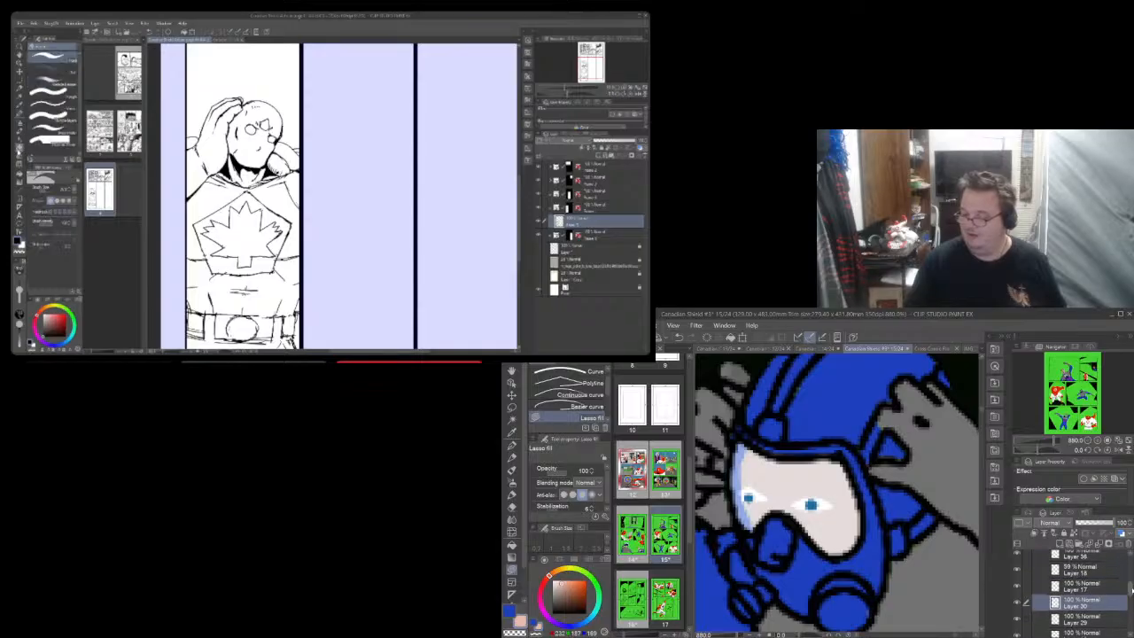
left_click(1017, 585)
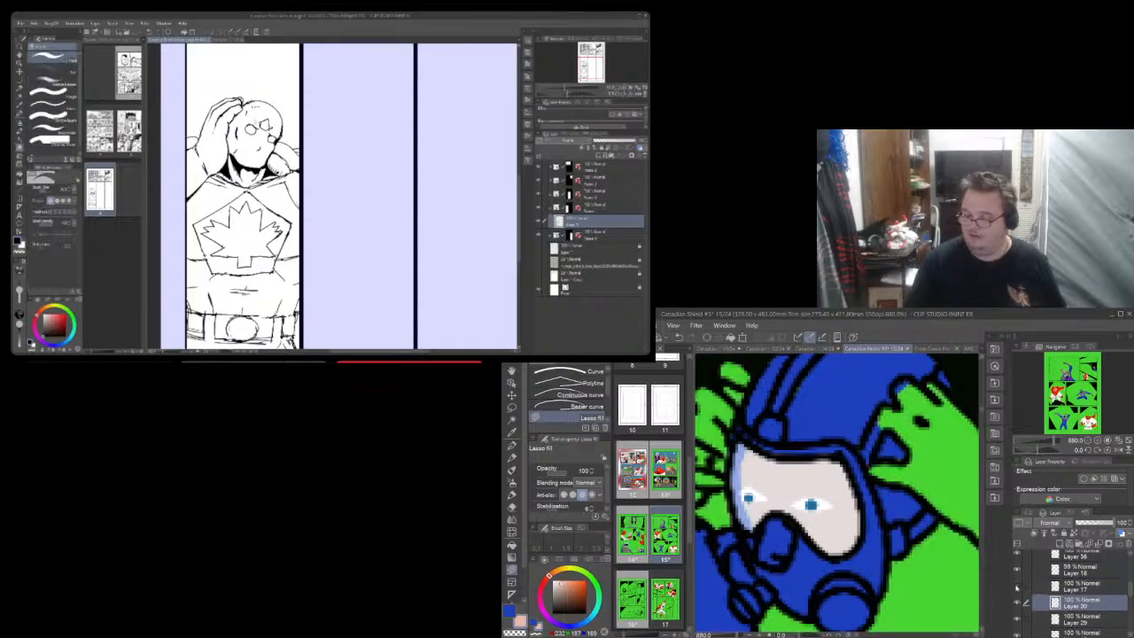
left_click(1018, 586)
left_click(1079, 586)
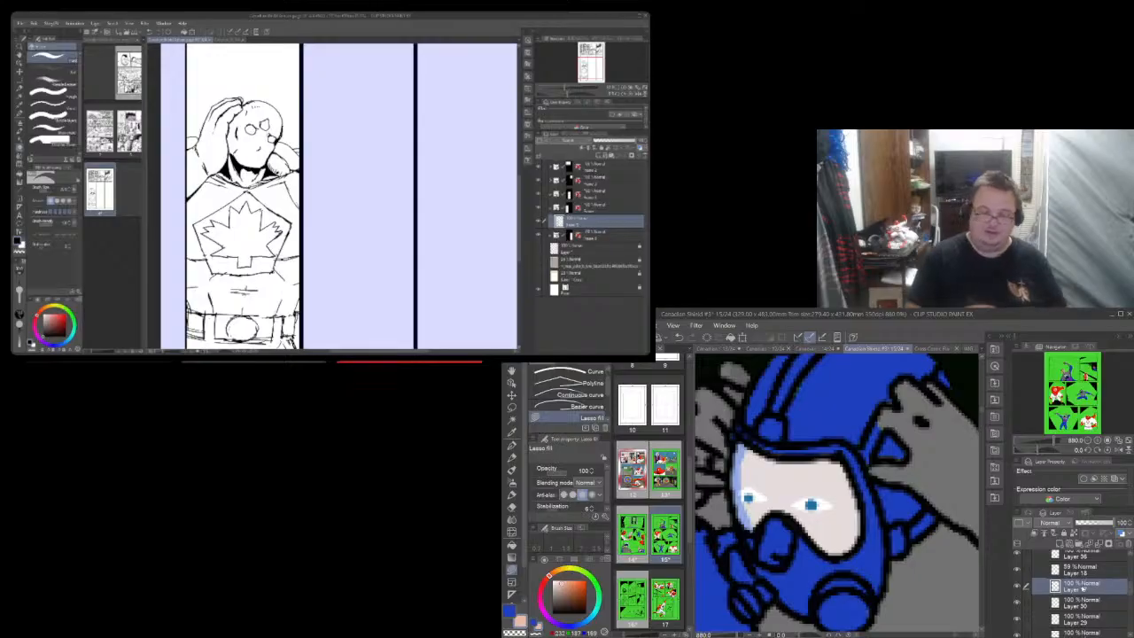
key("i")
left_click(908, 570)
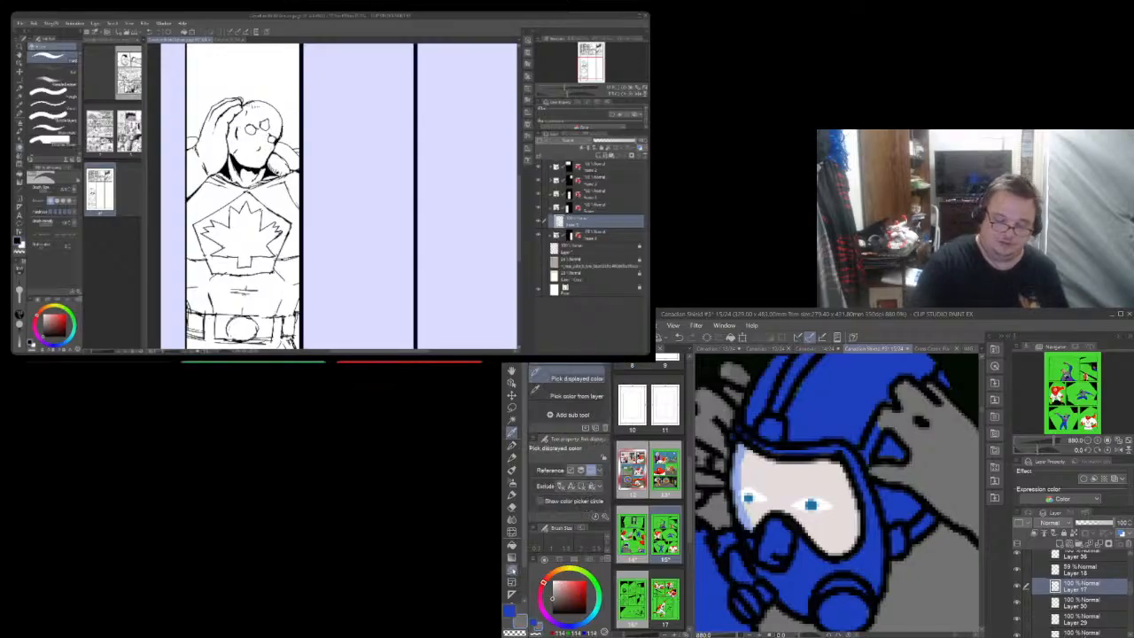
key("u")
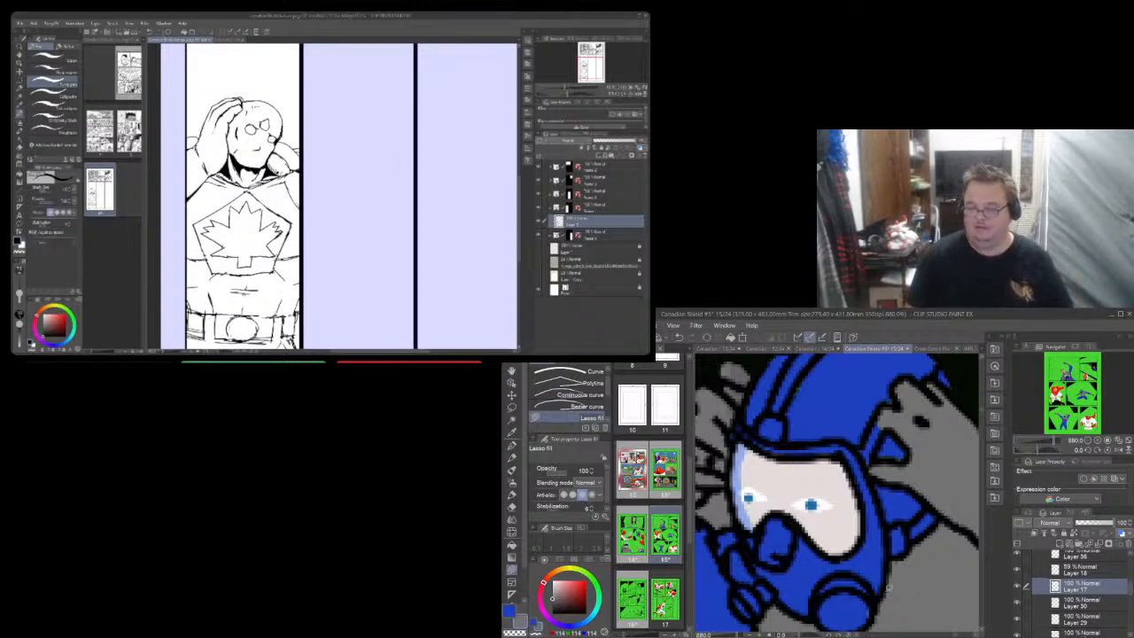
Examine the figure's grey torso around the ACT tag by hiding and showing Layer 17
scroll(846, 563, "down", 4)
scroll(845, 564, "down", 8)
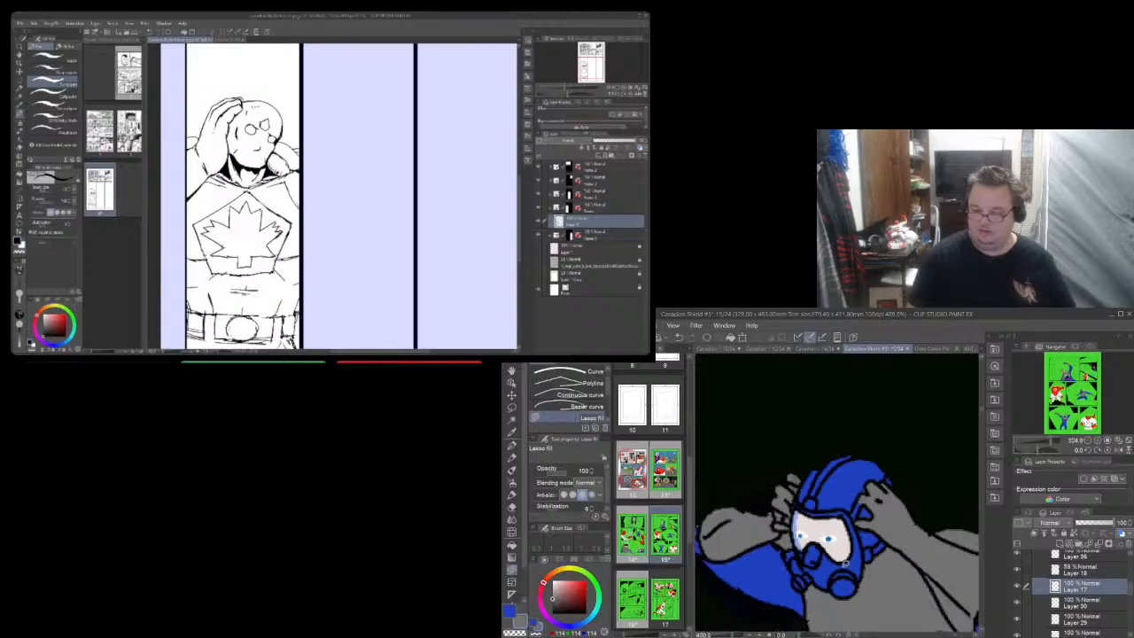
scroll(846, 574, "down", 1)
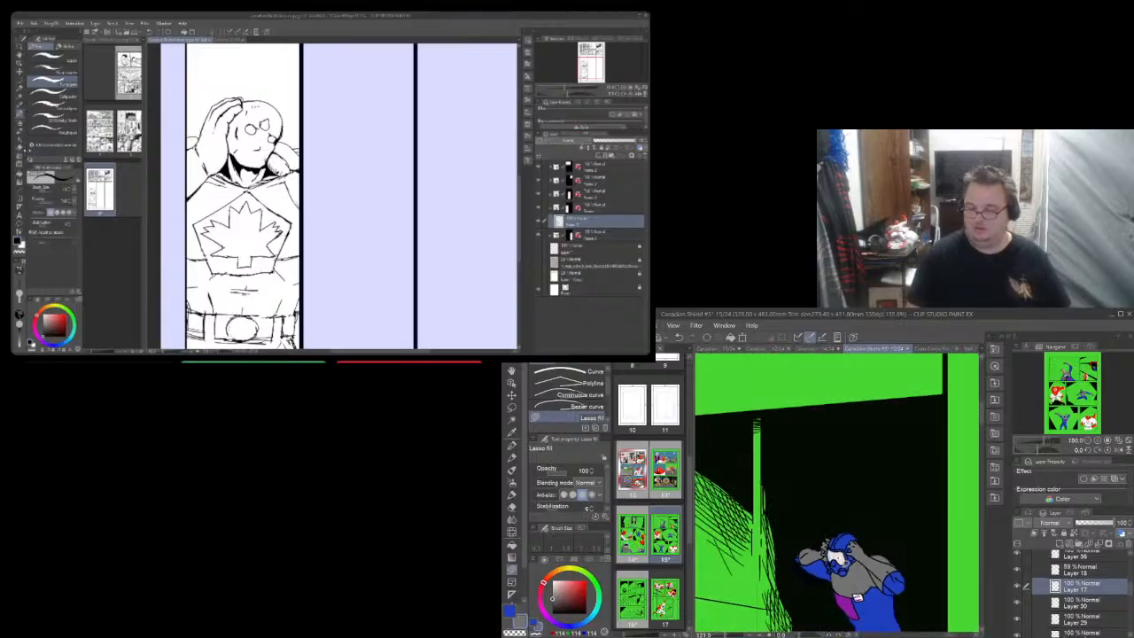
scroll(845, 576, "down", 1)
scroll(846, 574, "up", 10)
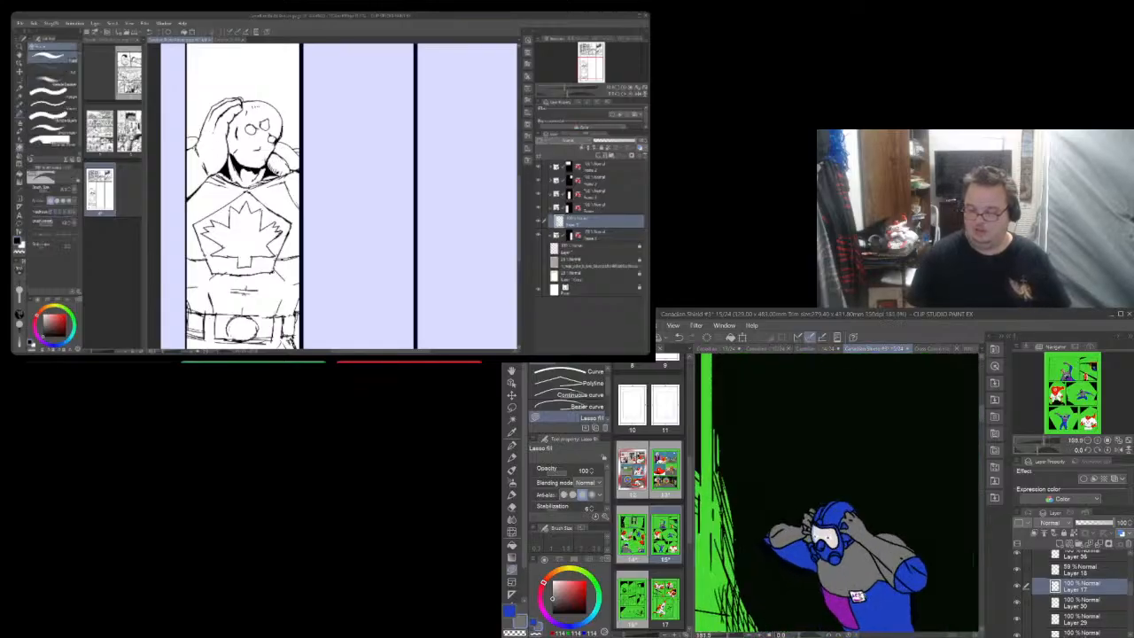
scroll(864, 600, "up", 2)
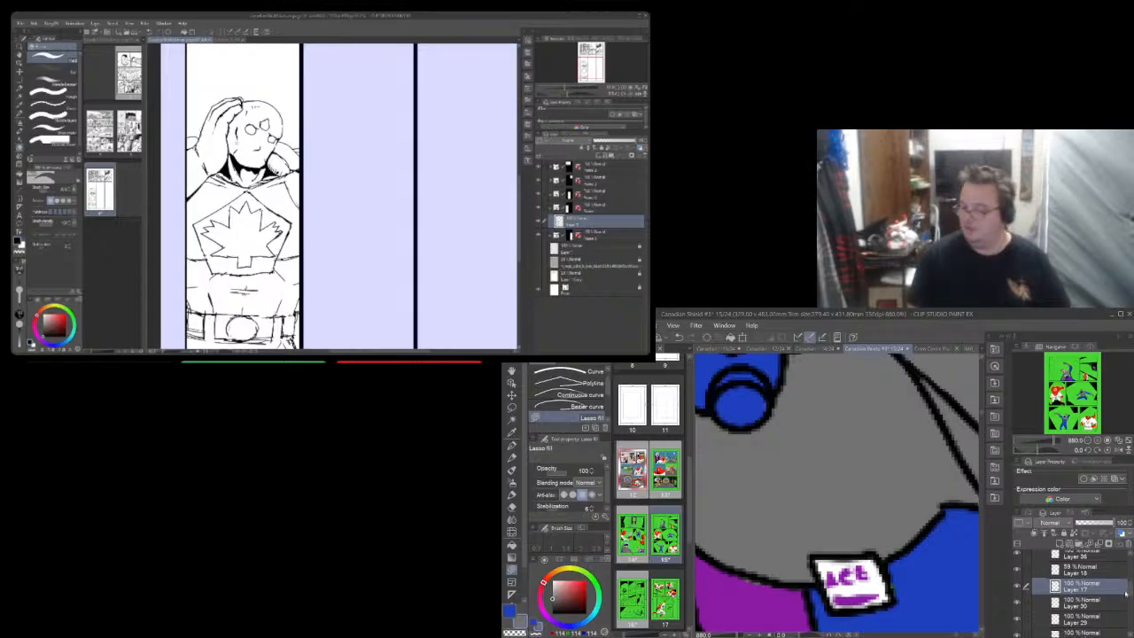
scroll(1130, 592, "up", 5)
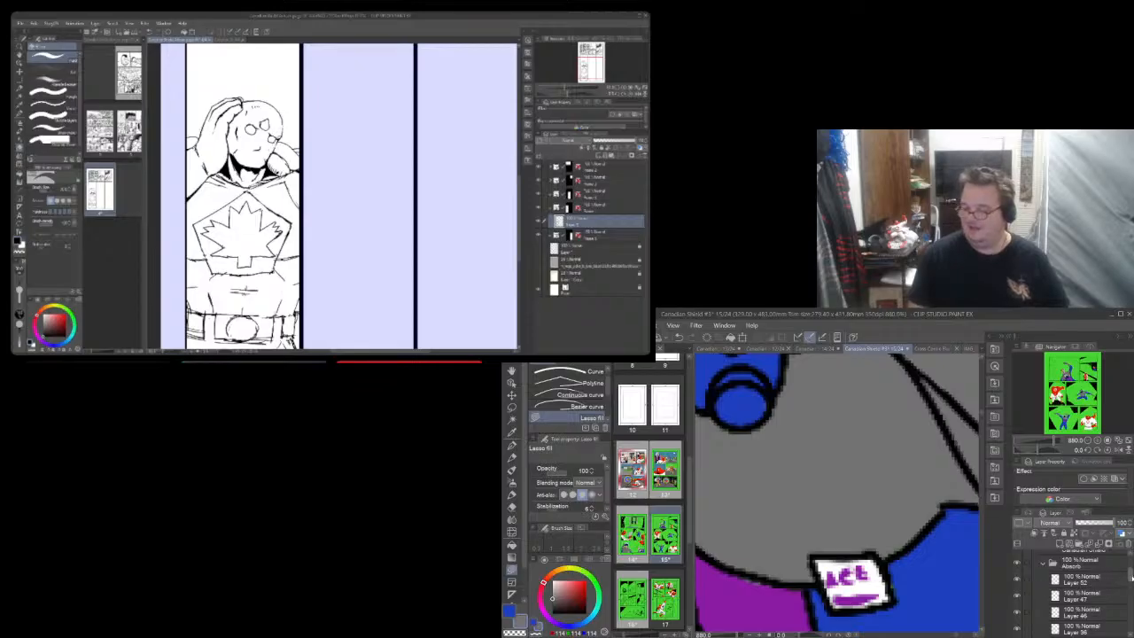
scroll(1131, 576, "down", 10)
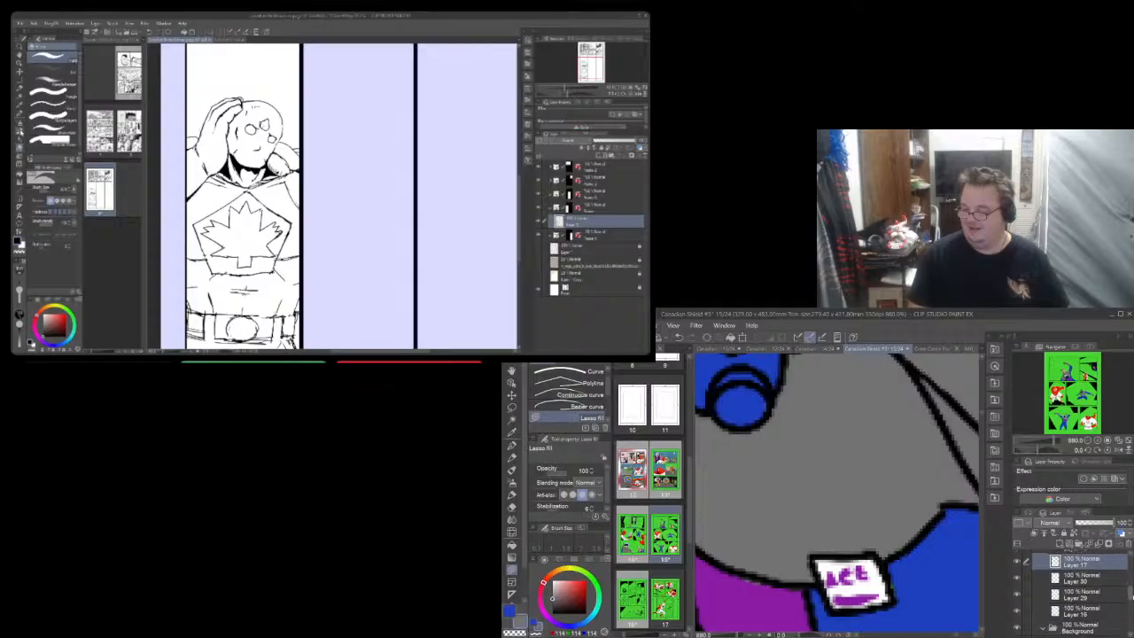
left_click(1019, 562)
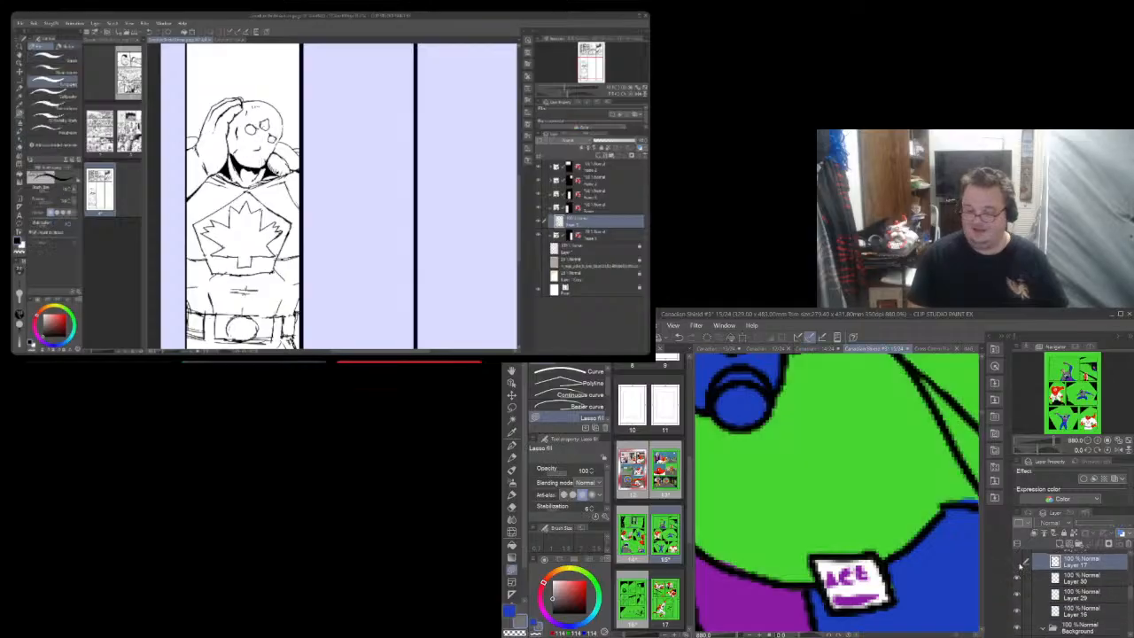
left_click(1021, 564)
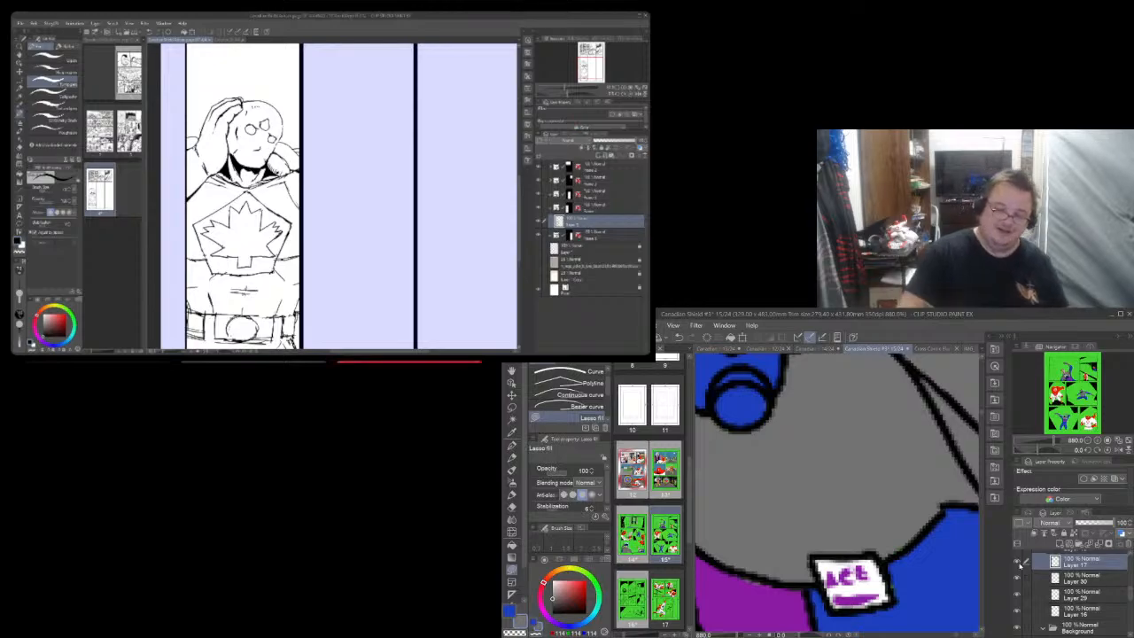
Ready the Hard eraser for the torso's edge beside the ACT tag, and return to Lasso fill on Layer 17
left_click(514, 506)
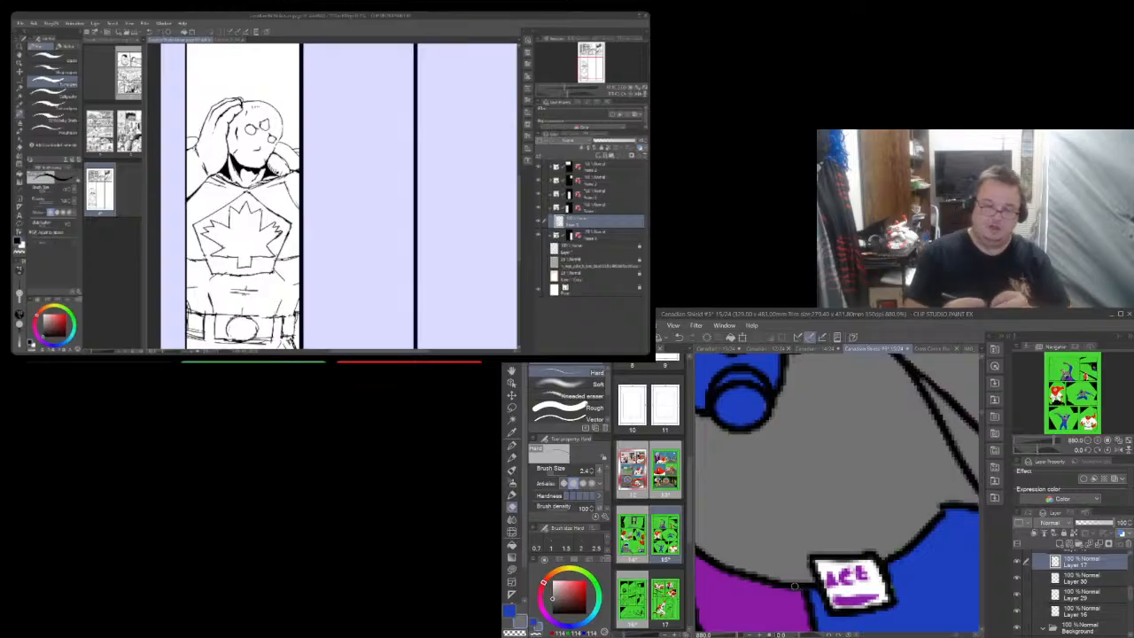
key("i")
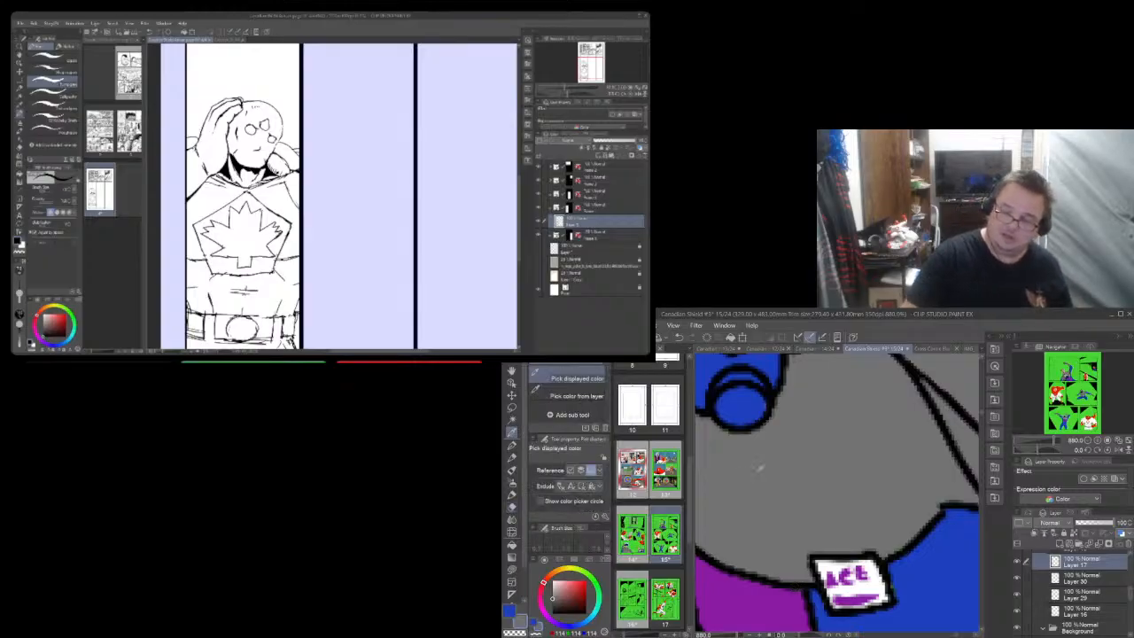
left_click(513, 570)
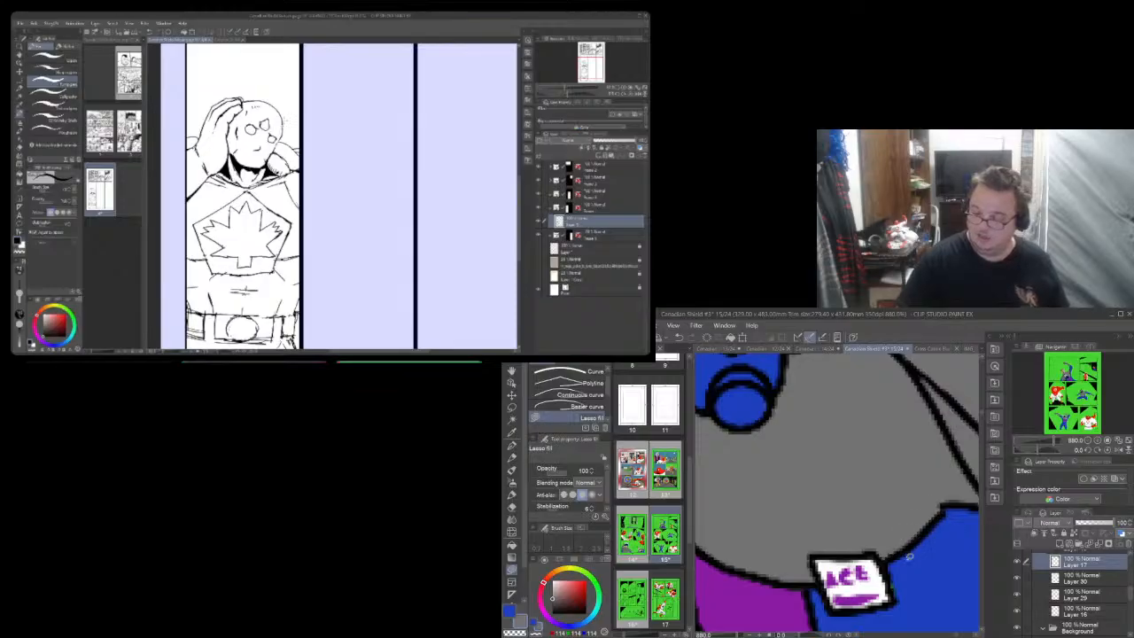
Identify blue Layer 16 by toggling its visibility, activate it, and sample the suit's blue for Lasso fill
left_click(1017, 612)
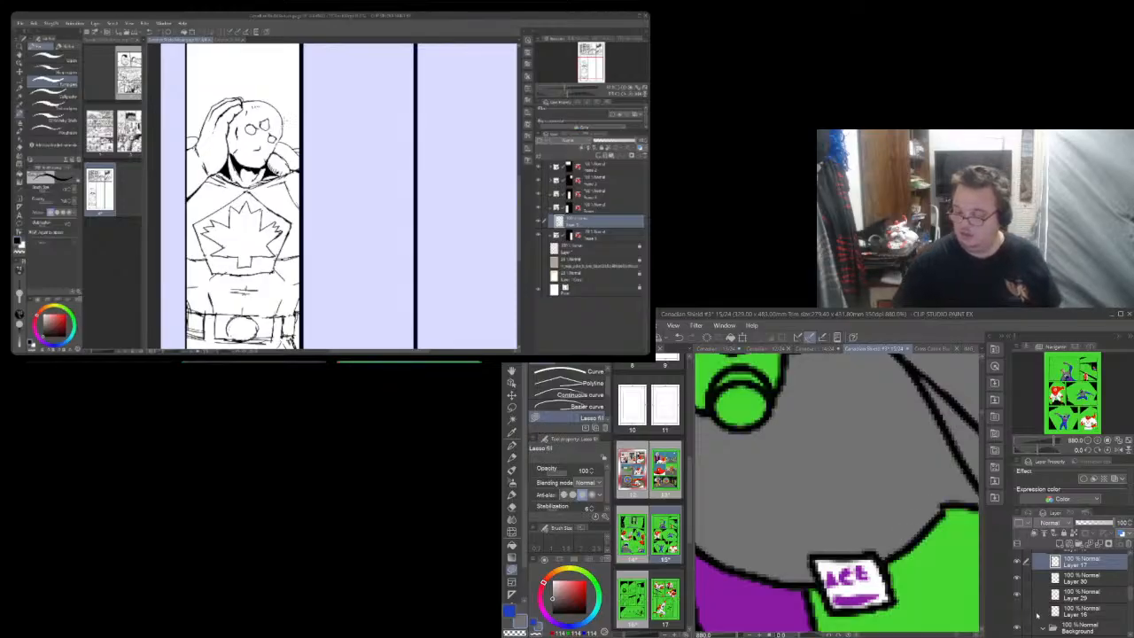
left_click(1017, 611)
left_click(1072, 614)
key("i")
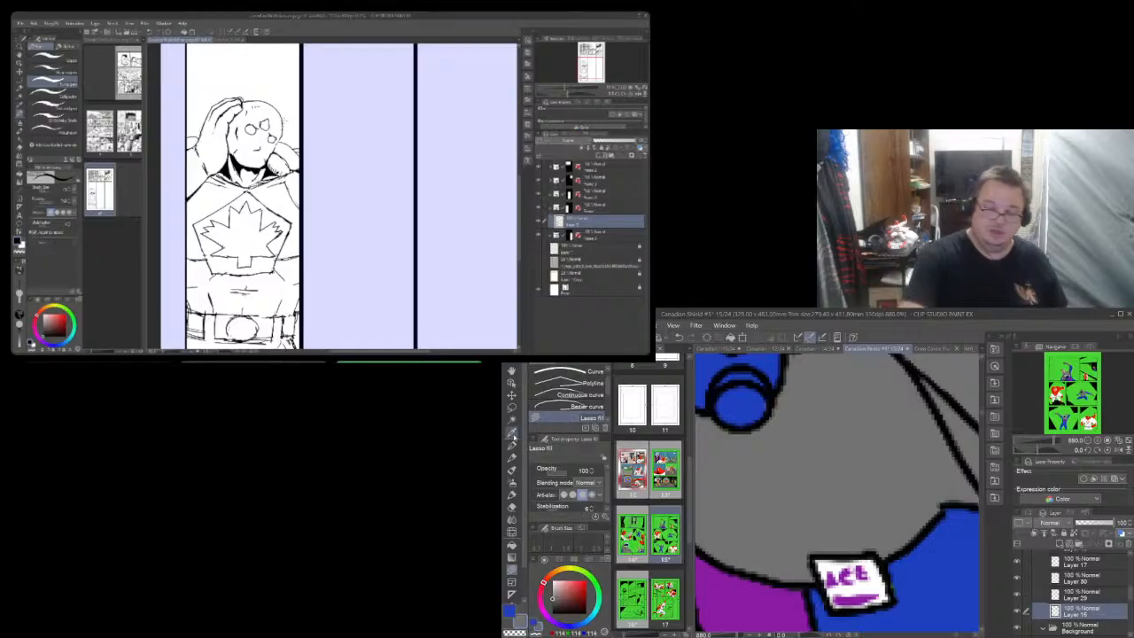
left_click(924, 573)
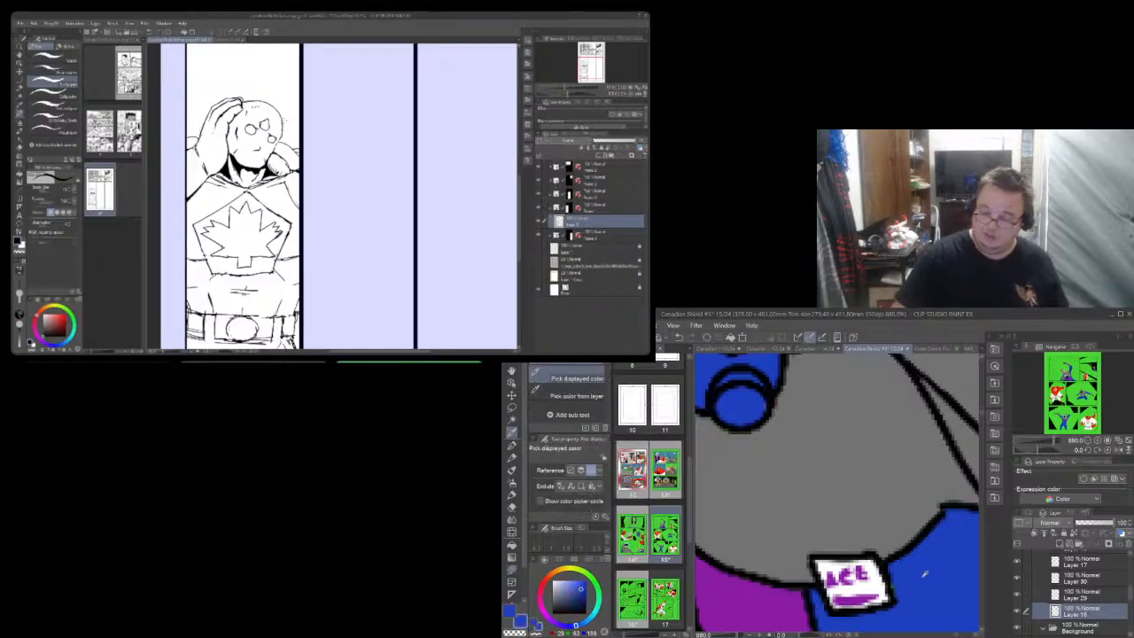
left_click(513, 570)
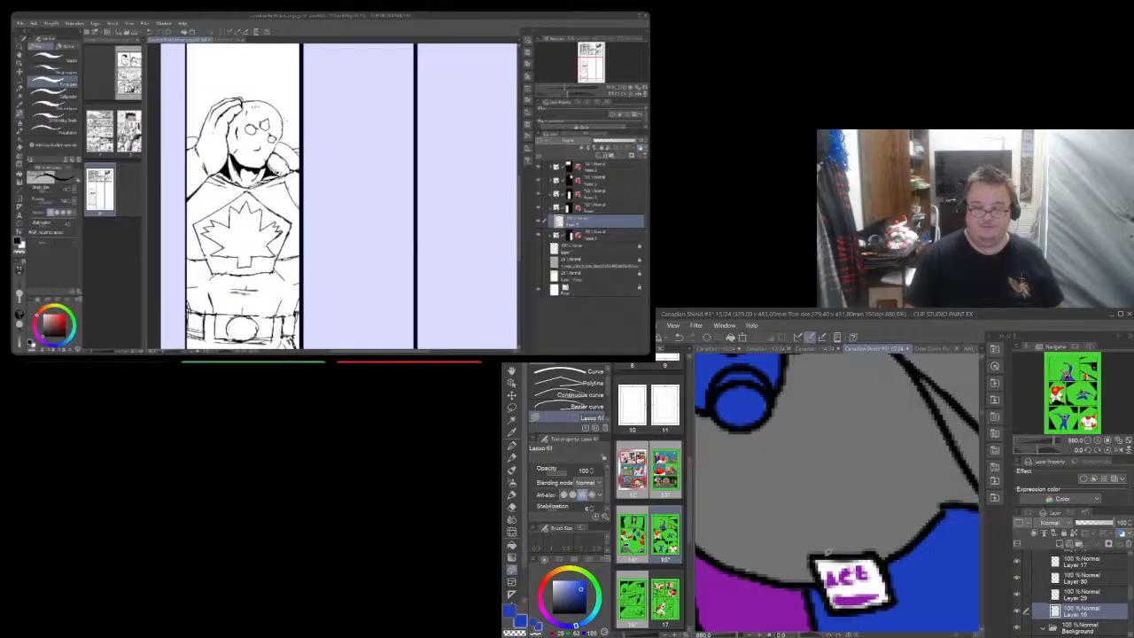
Review the flat colours of the gas-masked figure and the surrounding panels across the whole page
scroll(827, 550, "down", 5)
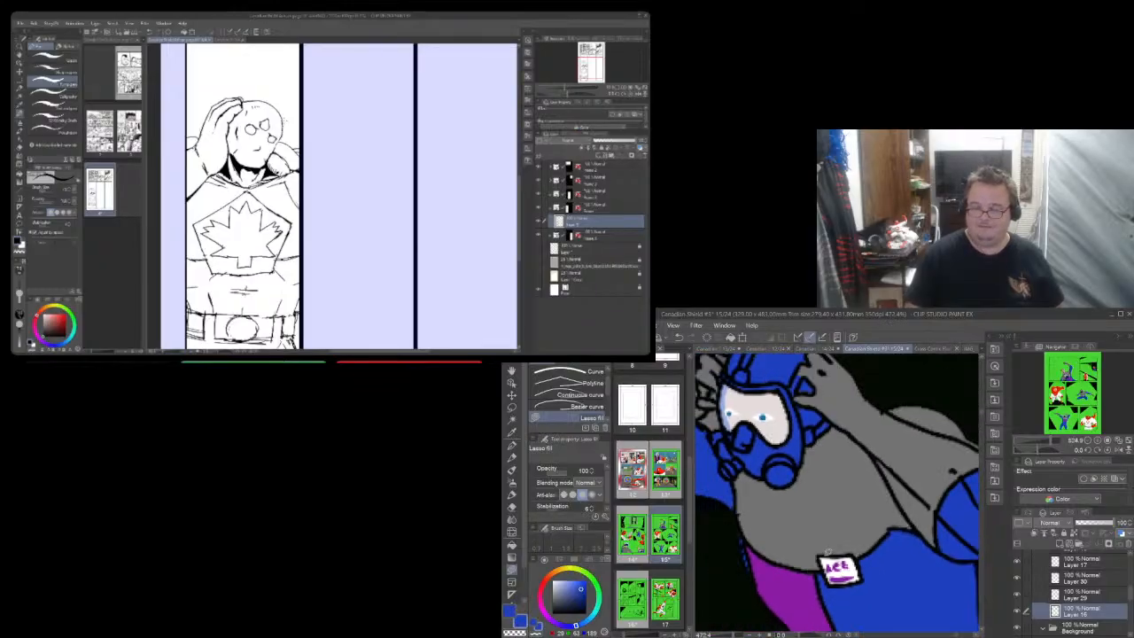
scroll(828, 551, "down", 6)
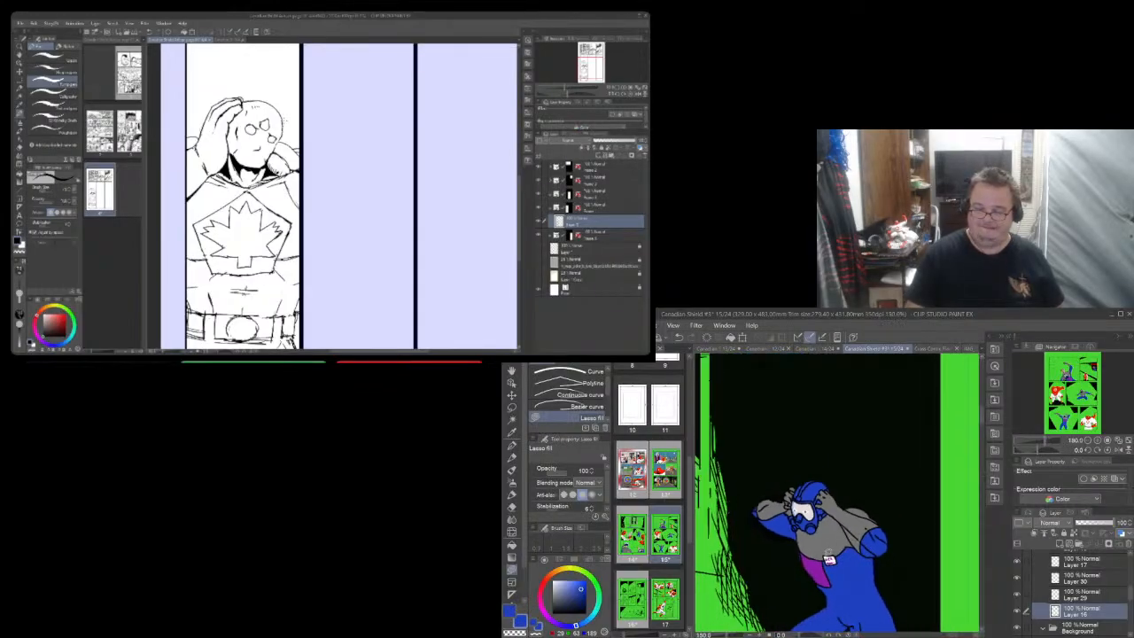
scroll(827, 556, "down", 5)
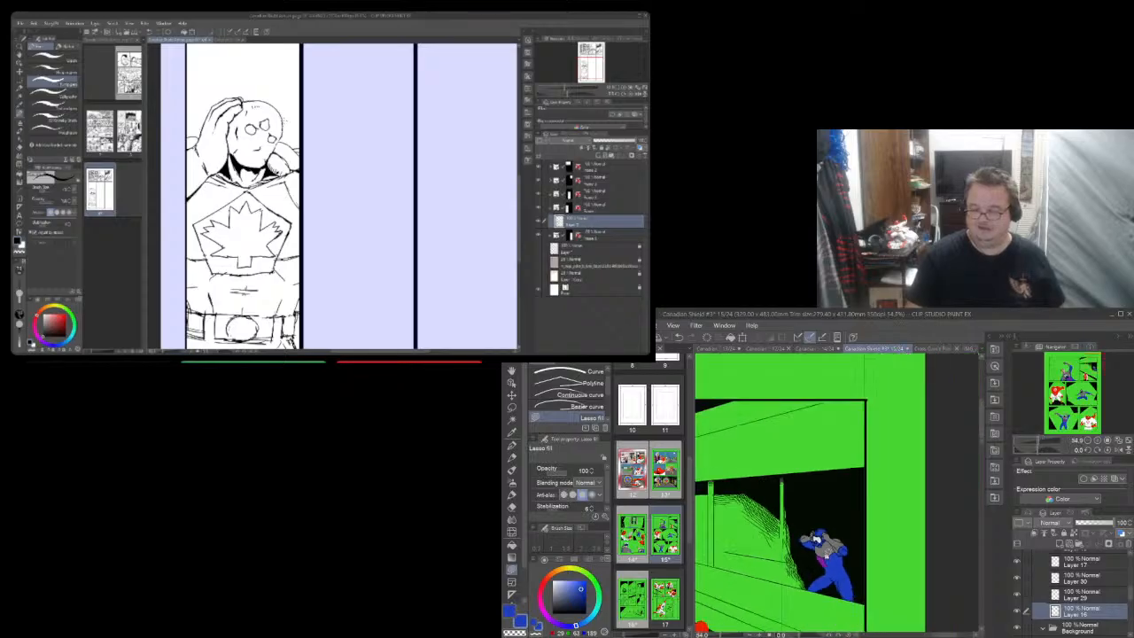
scroll(828, 556, "down", 4)
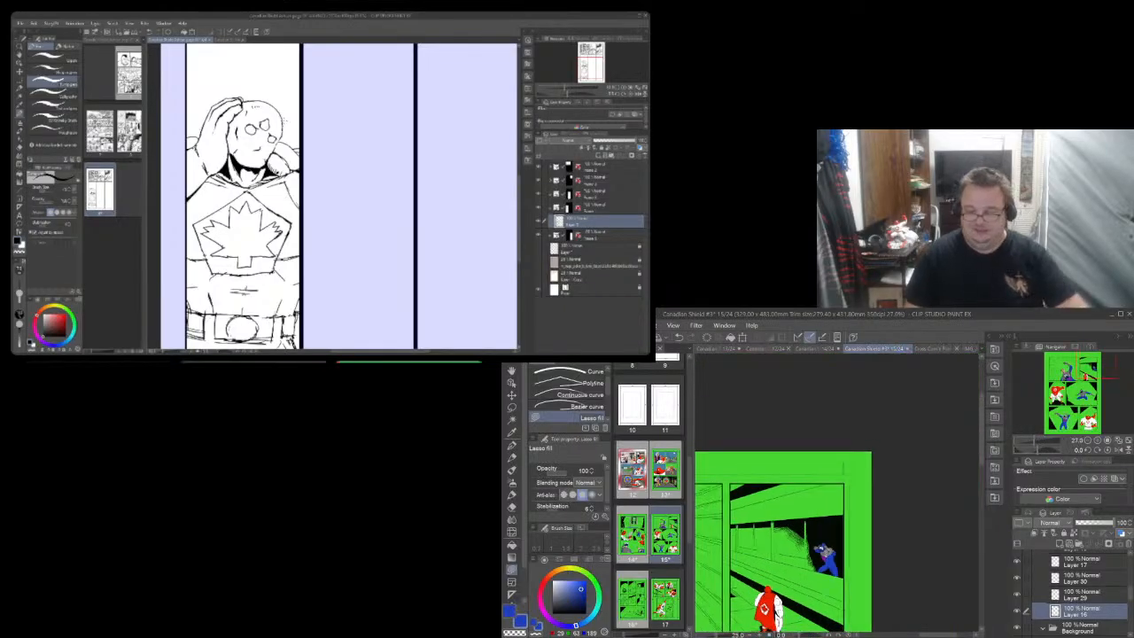
scroll(828, 557, "down", 3)
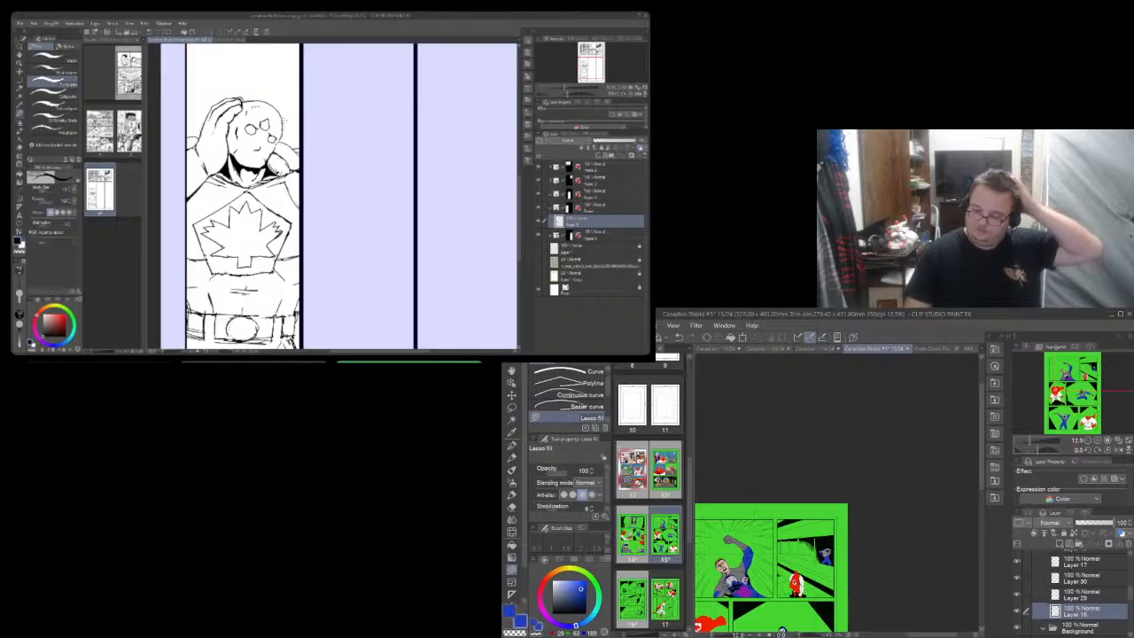
left_click_drag(942, 635, 928, 635)
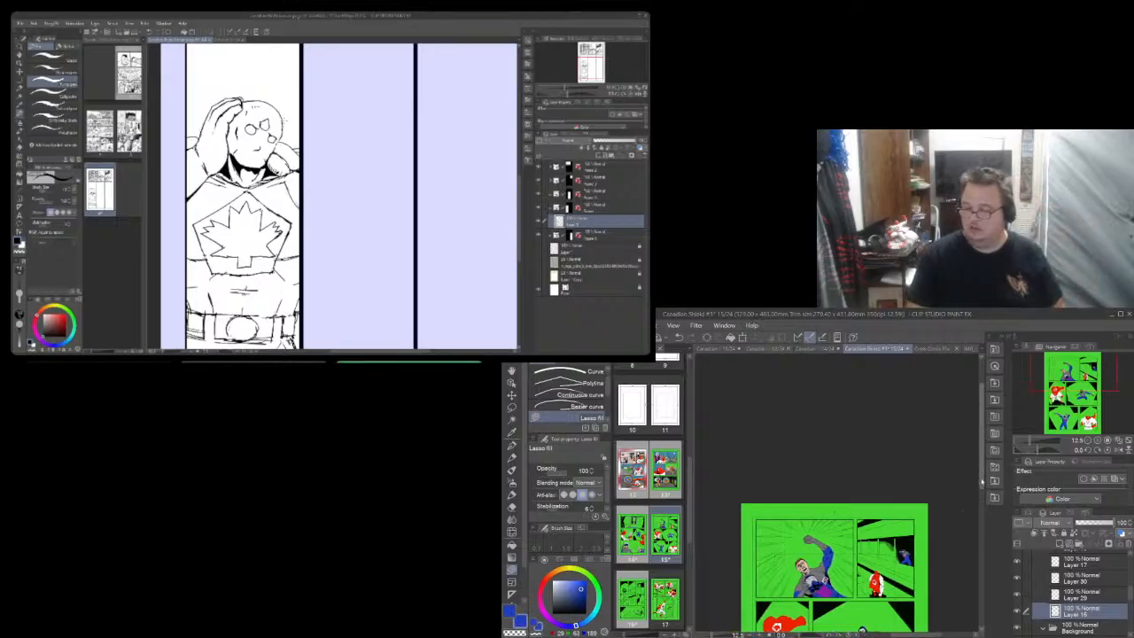
left_click_drag(982, 481, 982, 521)
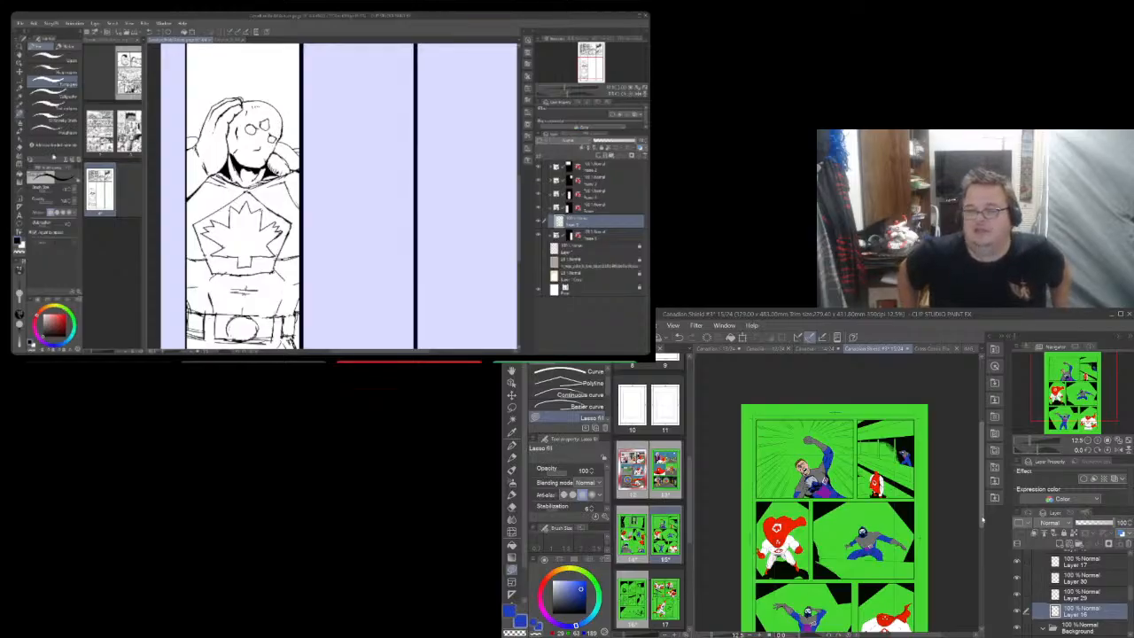
Refine the raised arm and shoulder linework of the maple-leaf-chested figure, alternating between eraser and pen
left_click(19, 148)
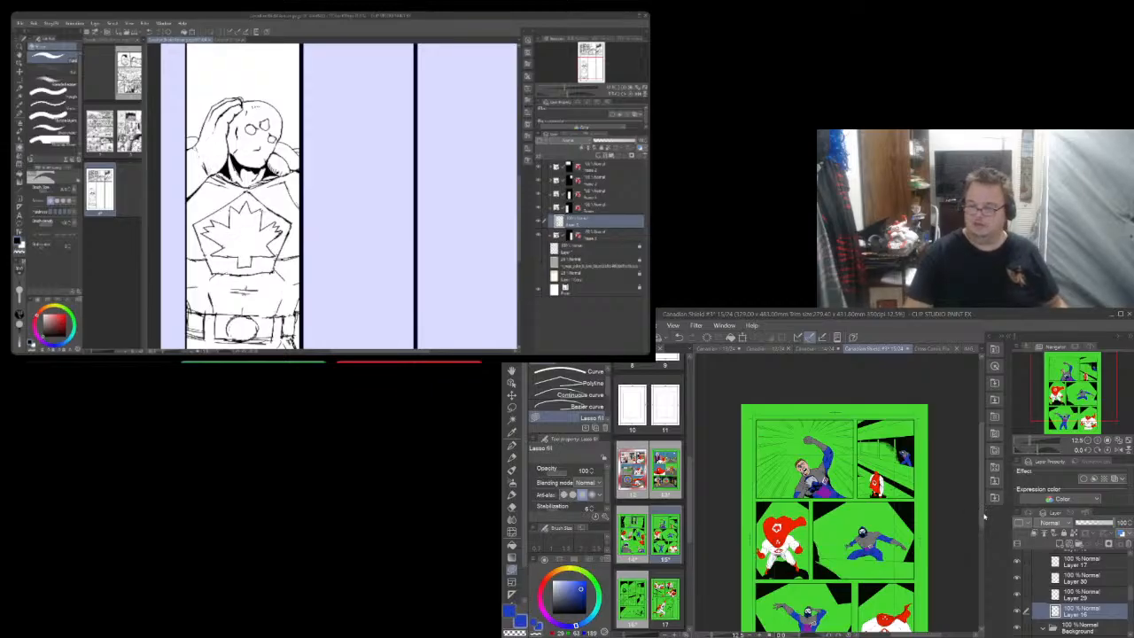
left_click_drag(981, 518, 986, 540)
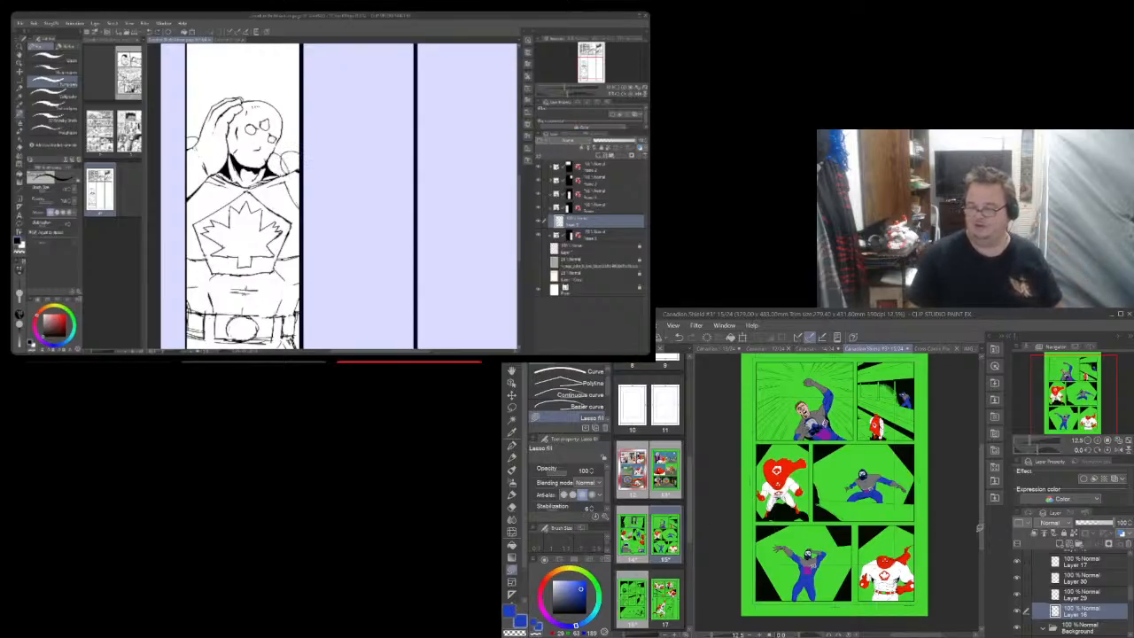
scroll(980, 528, "up", 1)
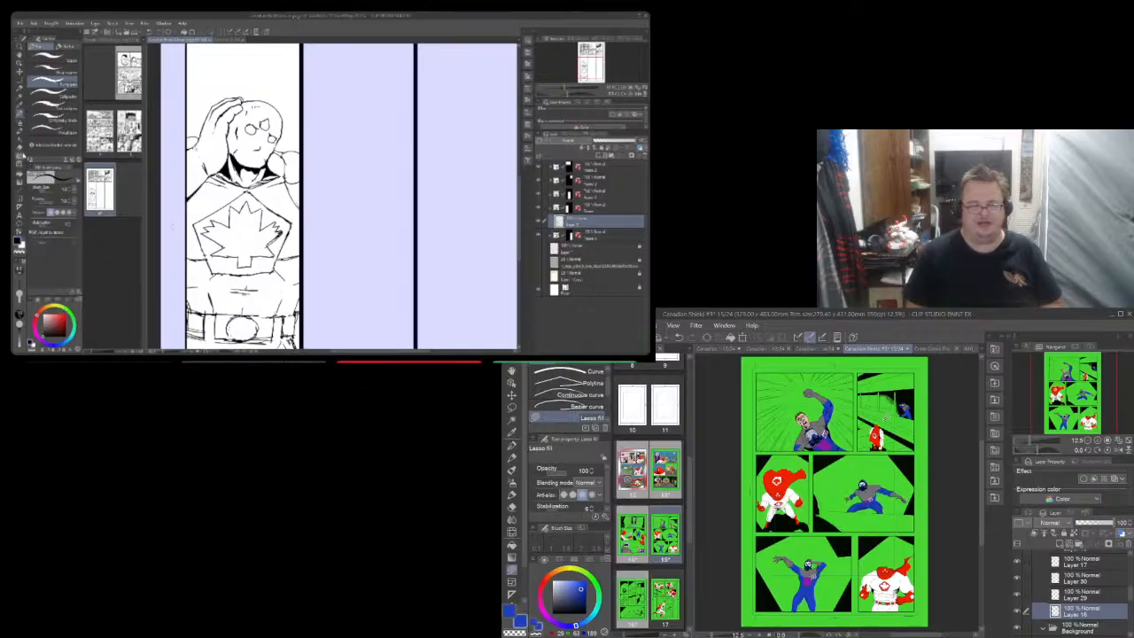
left_click(20, 148)
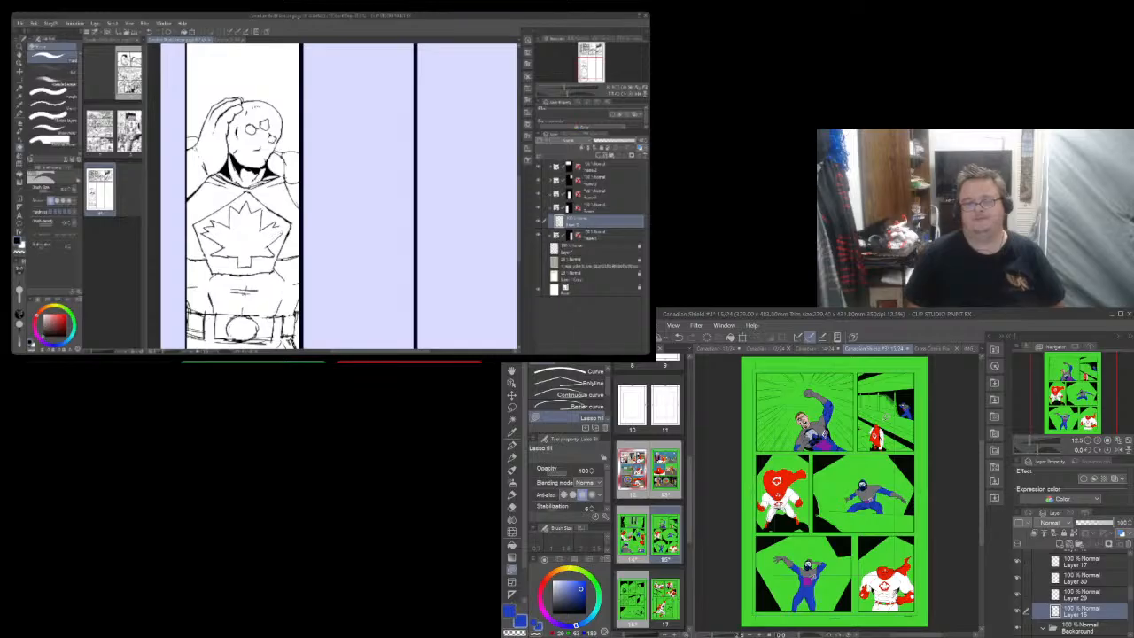
left_click(20, 113)
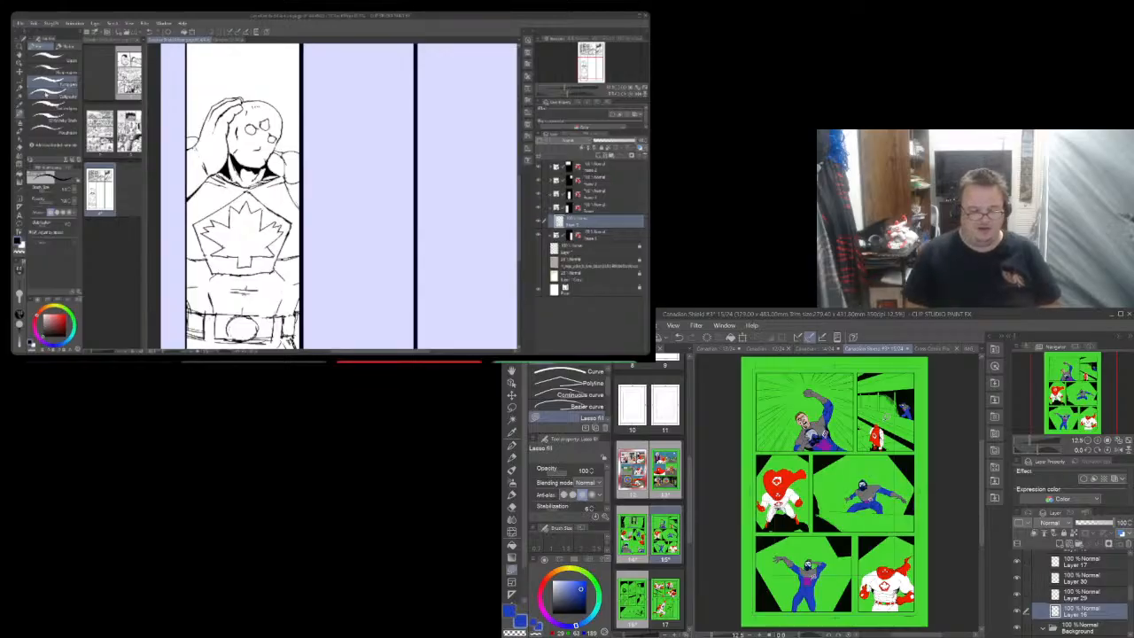
left_click(19, 148)
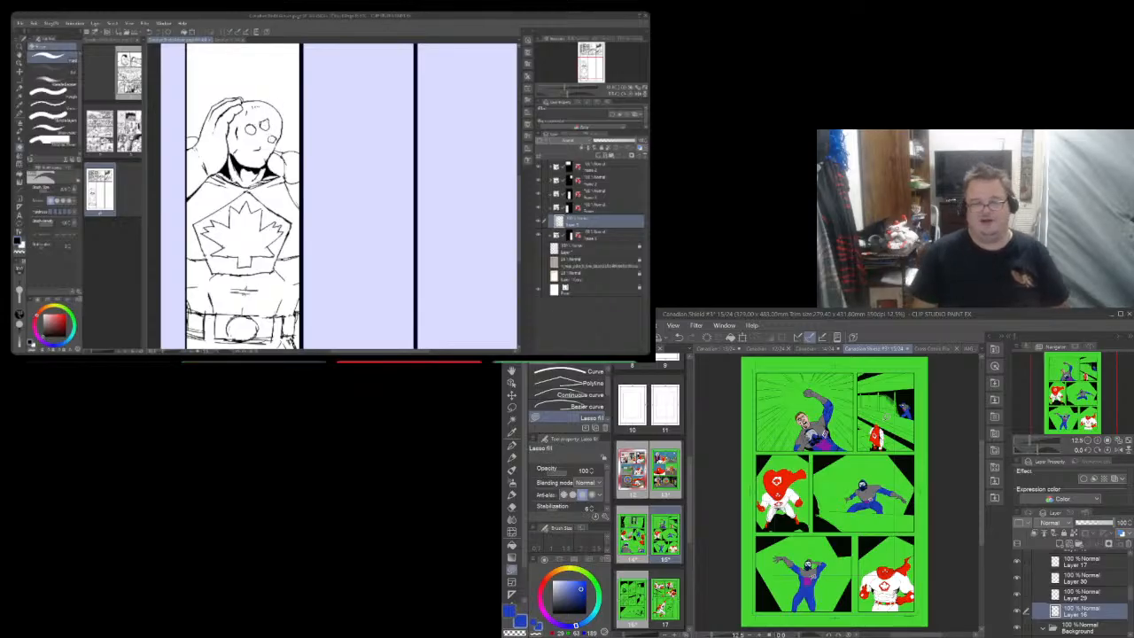
left_click(20, 114)
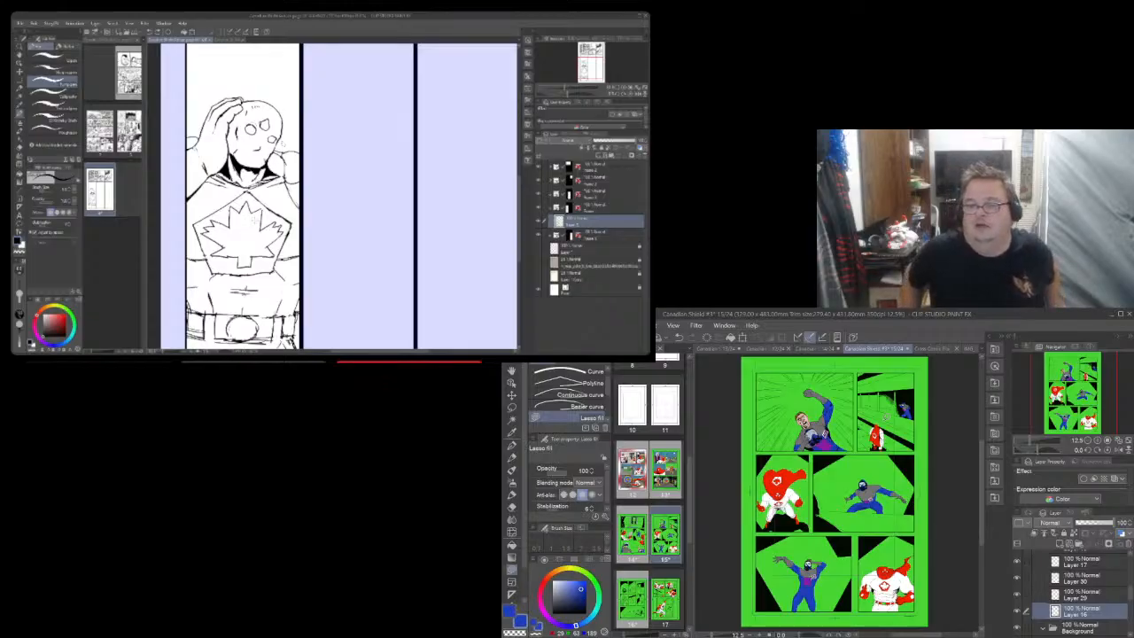
Copy the lassoed maple-leaf figure from the first tall panel into the middle panel's folder and position it in that panel
left_click(615, 87)
left_click(615, 88)
left_click(615, 88)
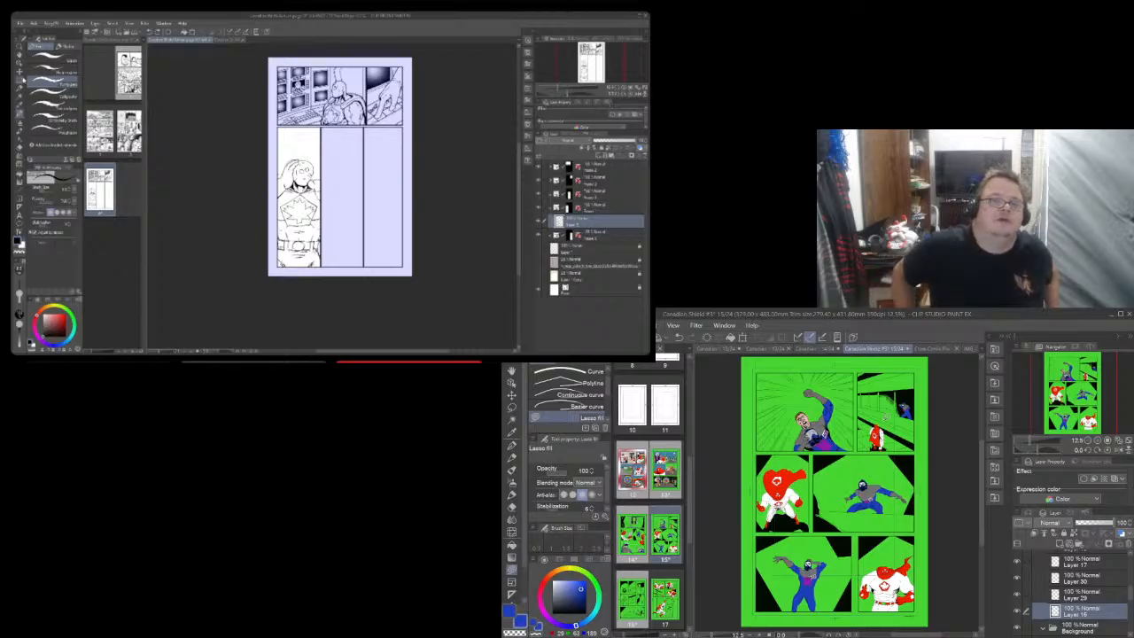
left_click(21, 81)
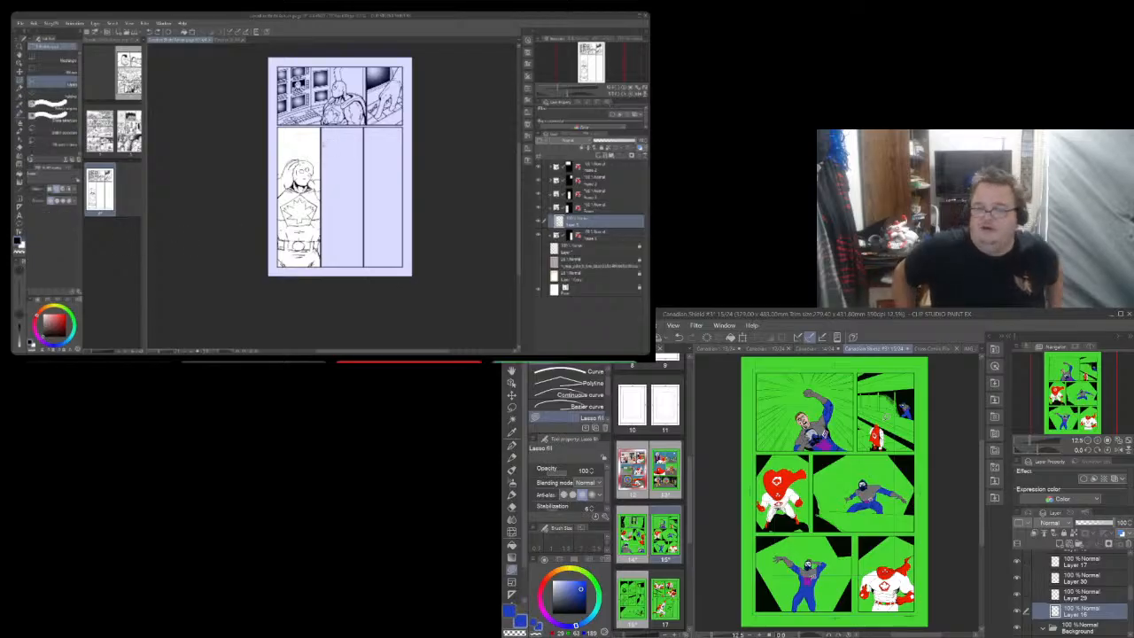
mouse_move(322, 142)
left_mouse_down()
mouse_move(254, 248)
mouse_move(332, 133)
left_mouse_up()
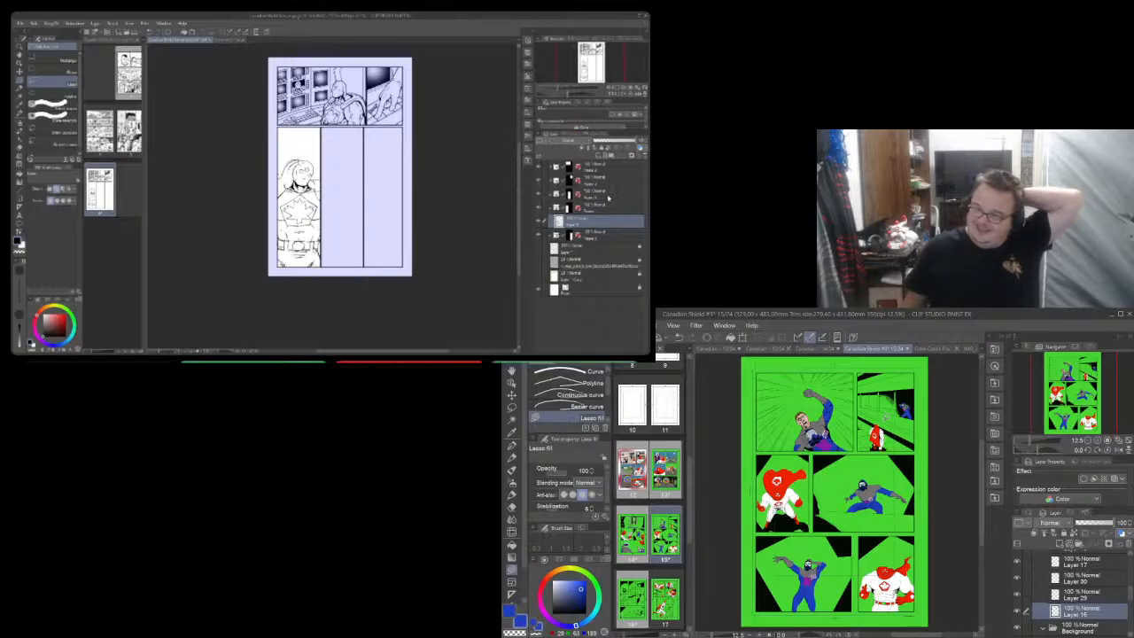
left_click(609, 195)
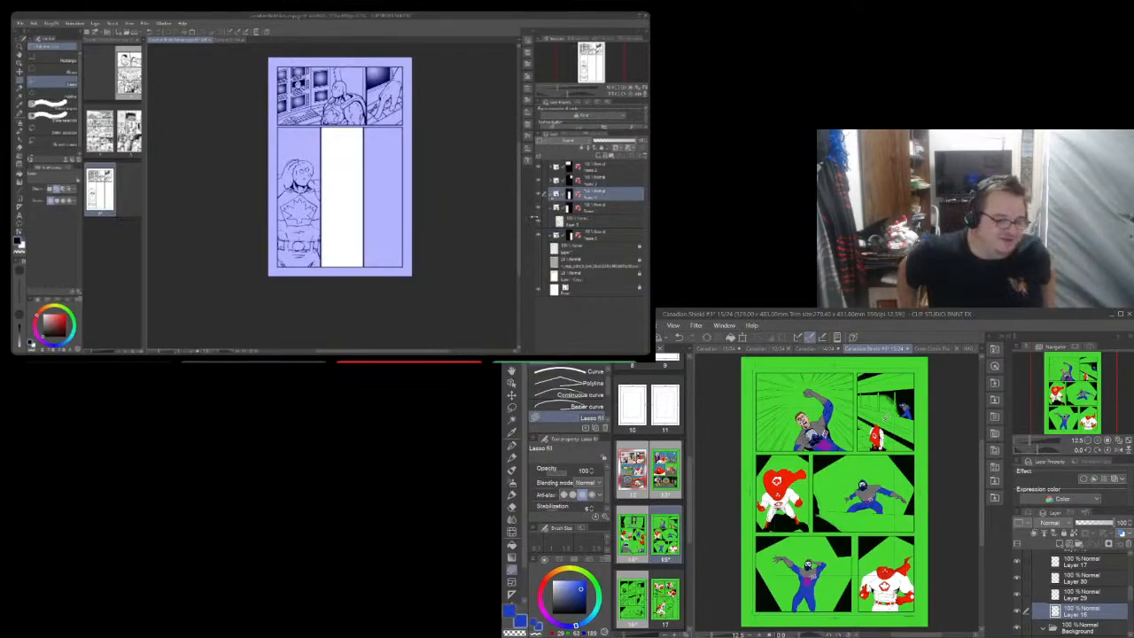
key("ctrl+v")
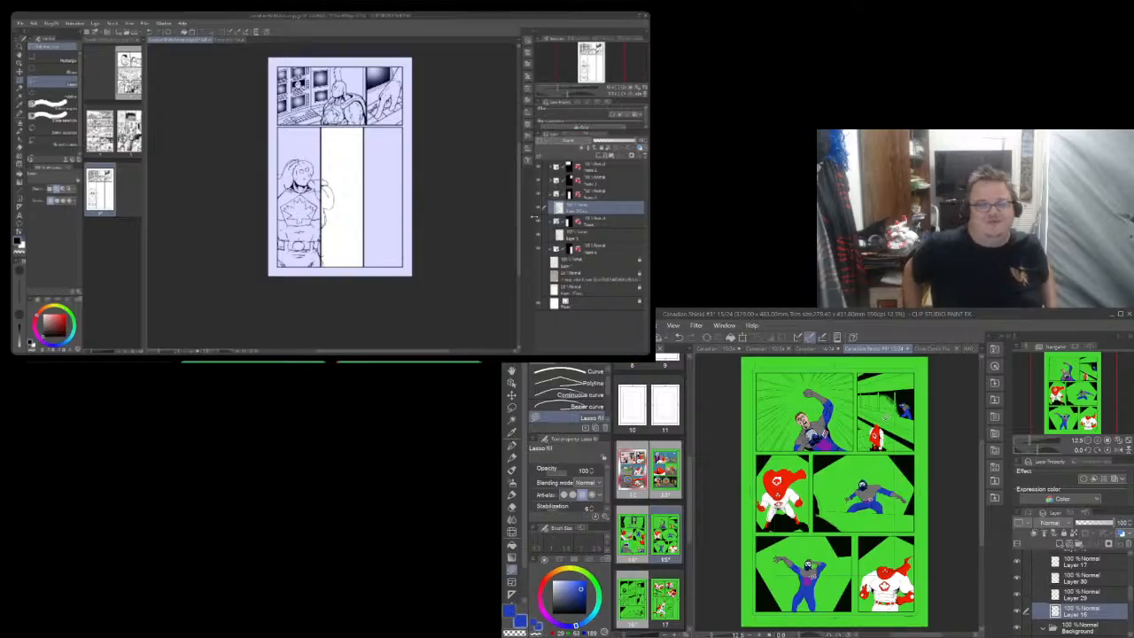
left_click(20, 72)
left_click_drag(329, 206, 377, 208)
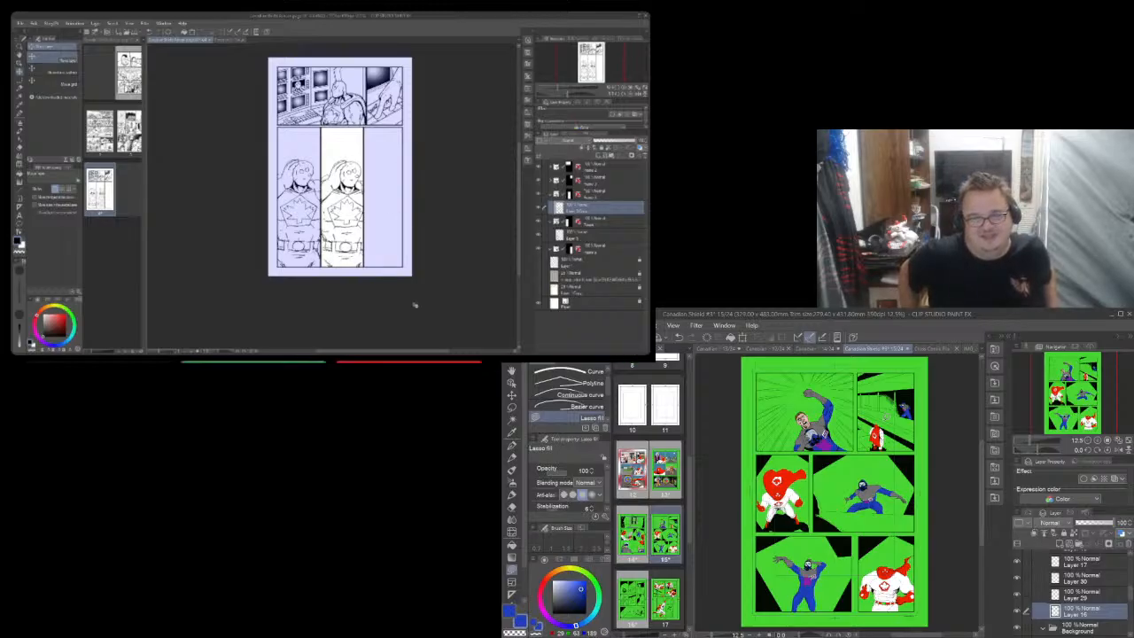
Lasso and delete the head and raised arm of the copied figure in the middle panel
left_click(620, 89)
left_click(620, 90)
left_click(621, 89)
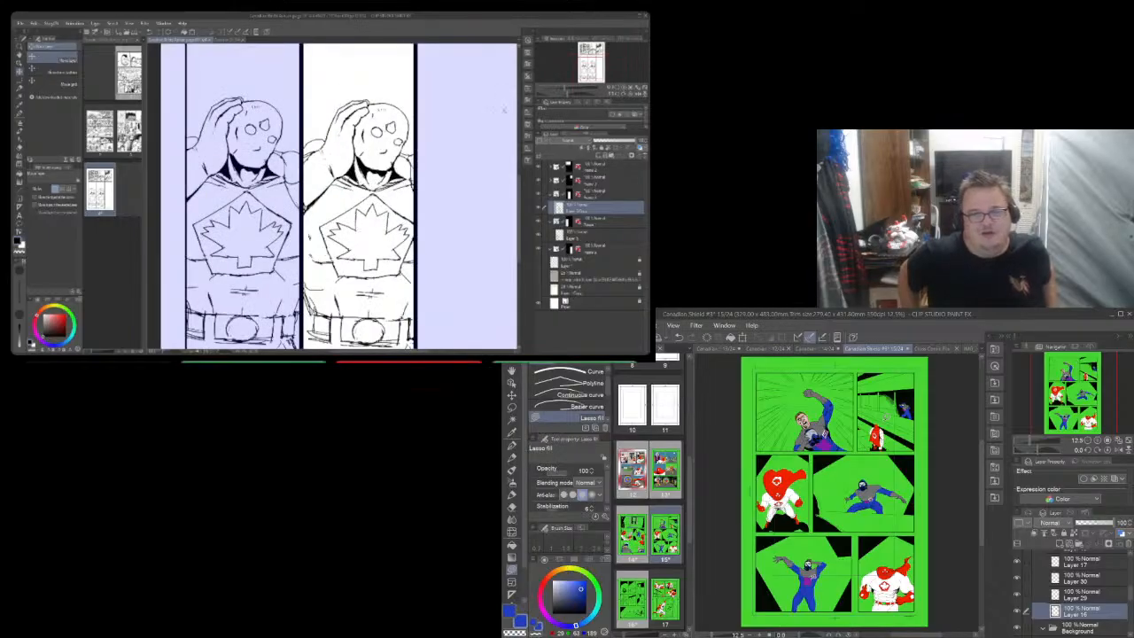
left_click(19, 81)
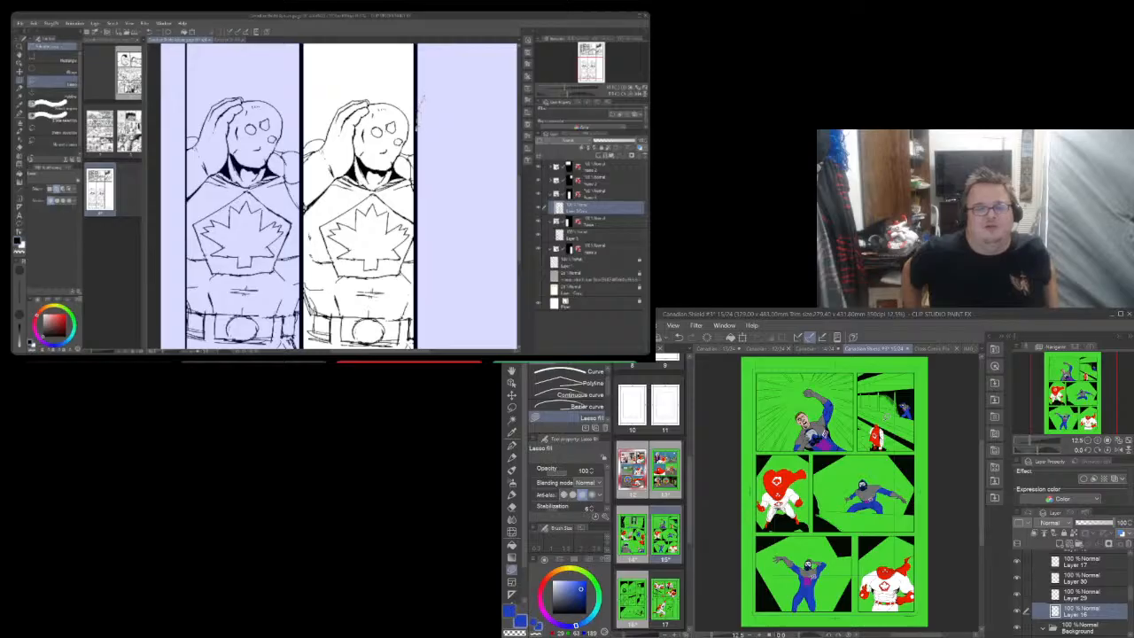
mouse_move(416, 130)
left_mouse_down()
mouse_move(390, 173)
mouse_move(359, 165)
mouse_move(303, 221)
mouse_move(297, 210)
mouse_move(379, 63)
mouse_move(430, 92)
left_mouse_up()
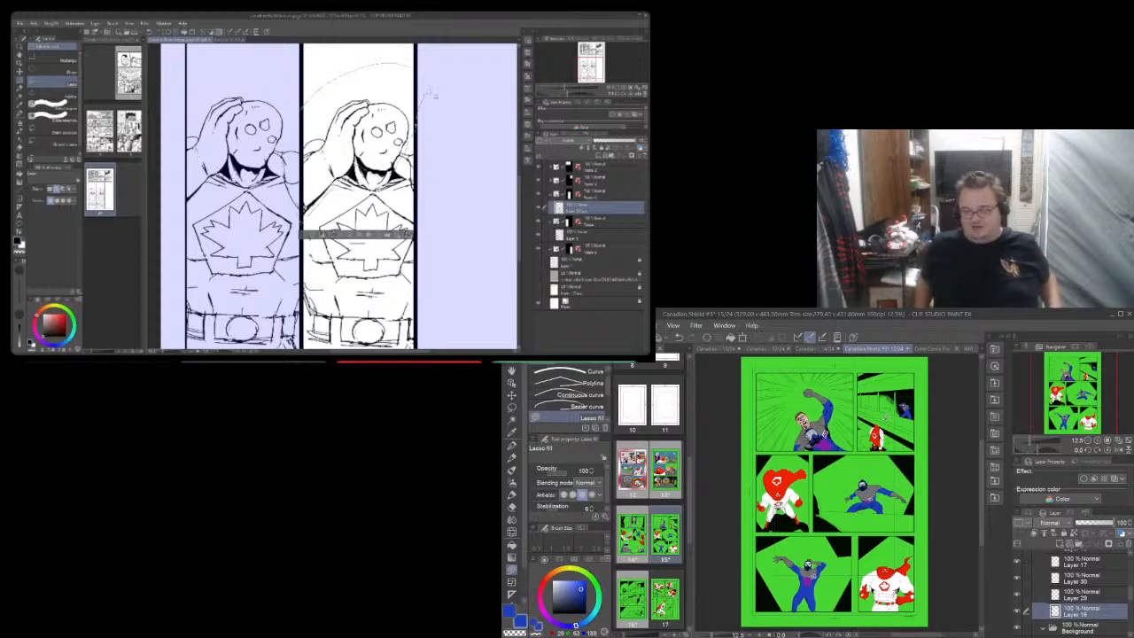
key("Delete")
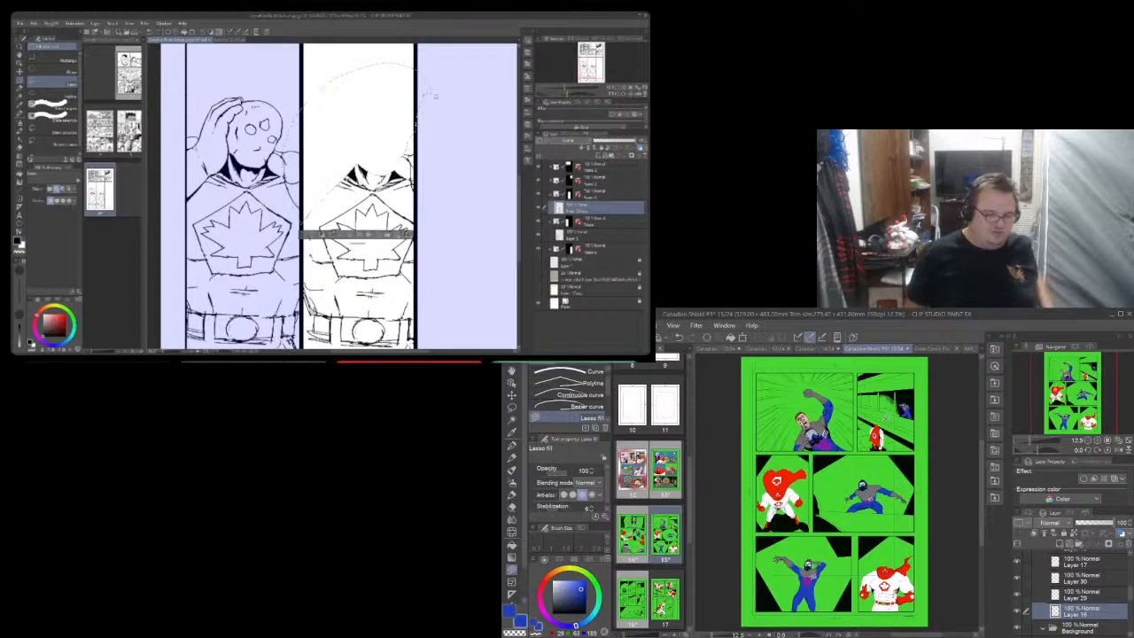
key("ctrl+d")
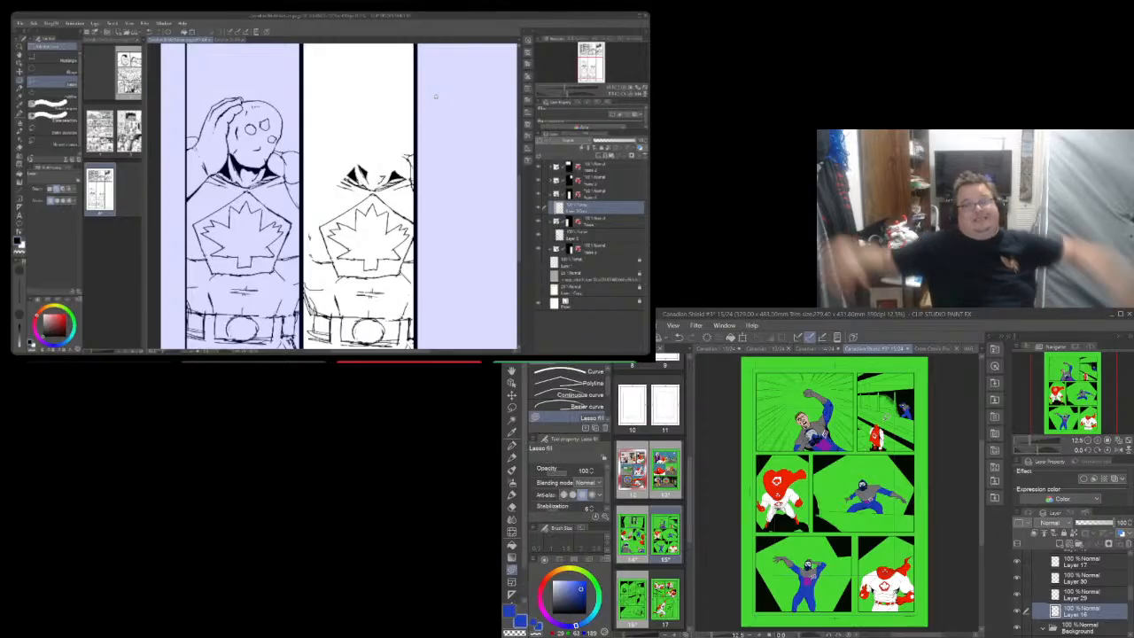
Clear the leftover collar and neck lines above the copied figure's chest emblem with a lasso selection
mouse_move(413, 121)
left_mouse_down()
mouse_move(355, 121)
mouse_move(330, 170)
mouse_move(347, 196)
mouse_move(460, 204)
mouse_move(430, 89)
left_mouse_up()
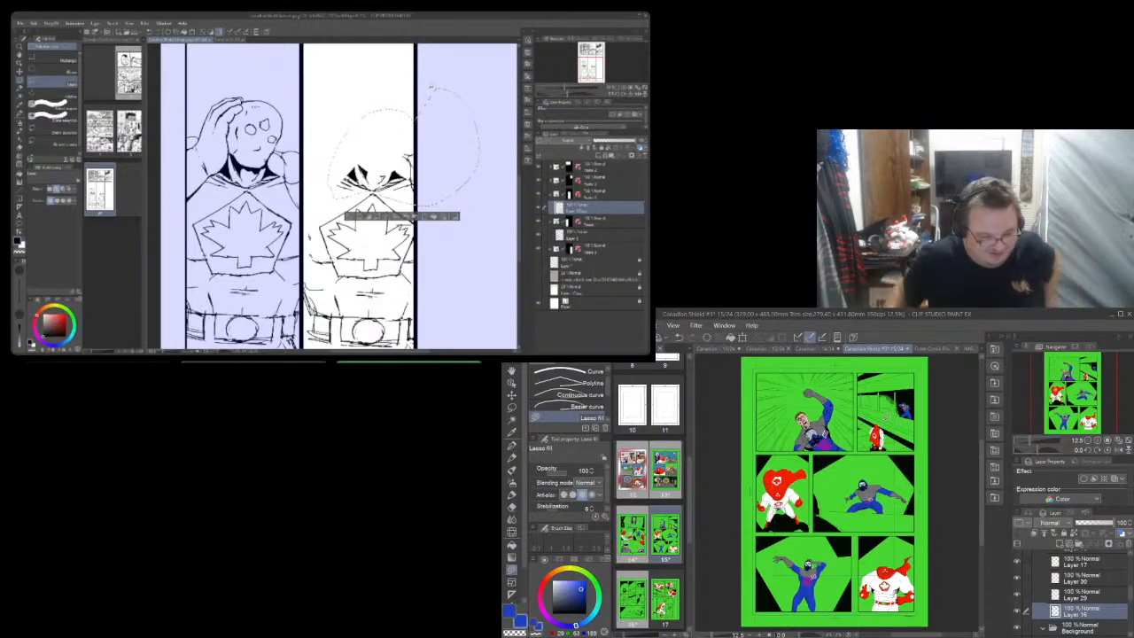
key("Delete")
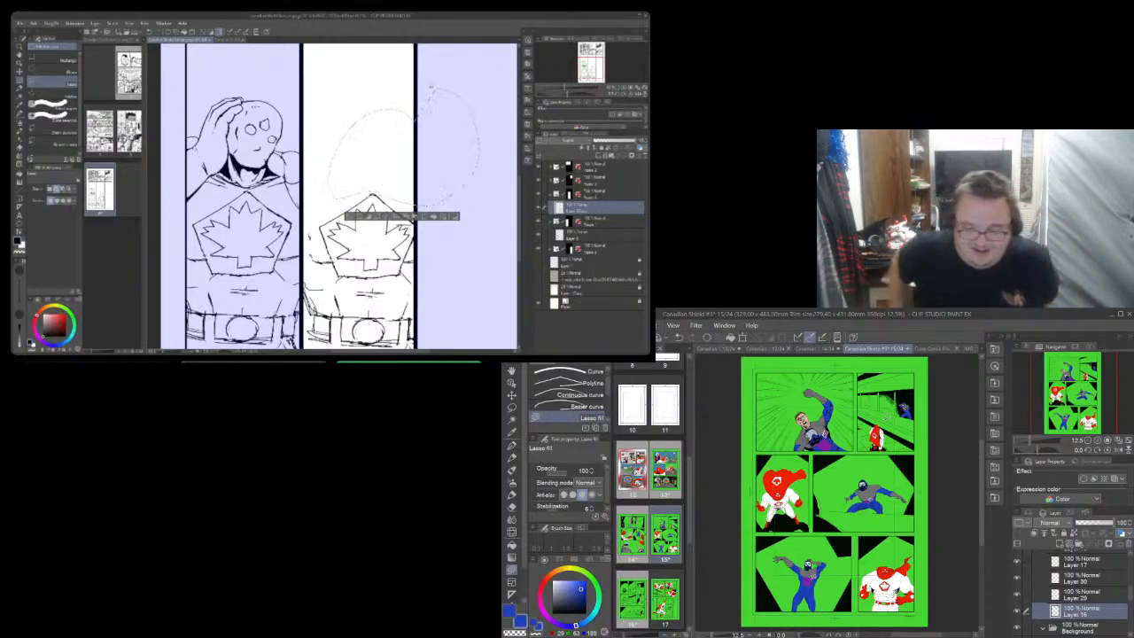
key("ctrl+d")
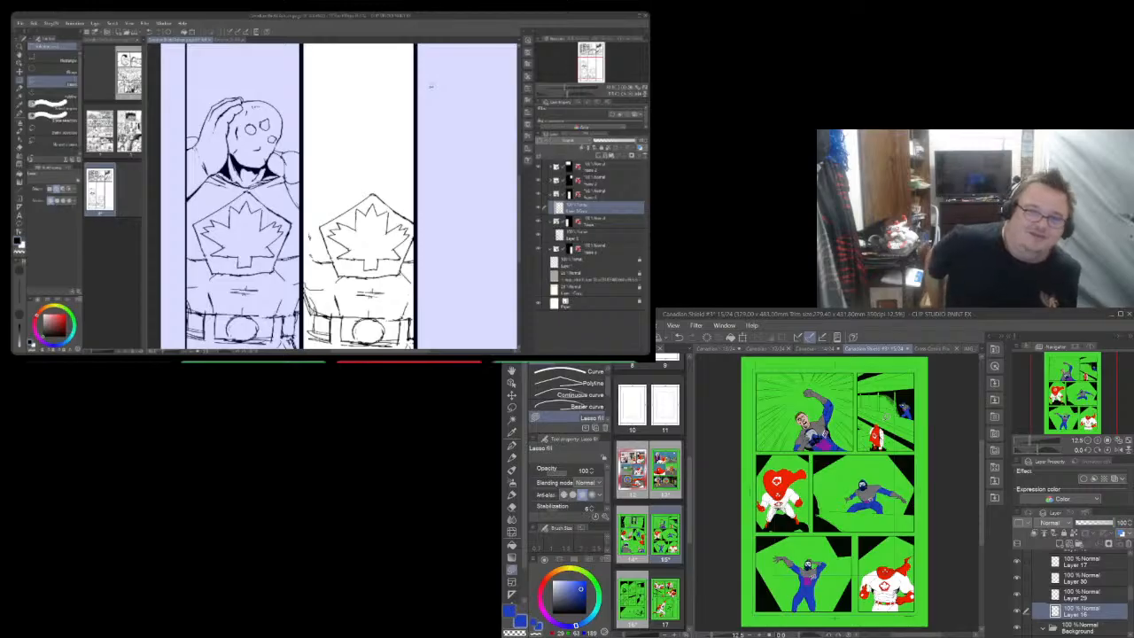
Sketch a new front-facing head with eyes, mouth and forehead circle, plus neck, collar and shoulders, above the middle panel's torso
key("p")
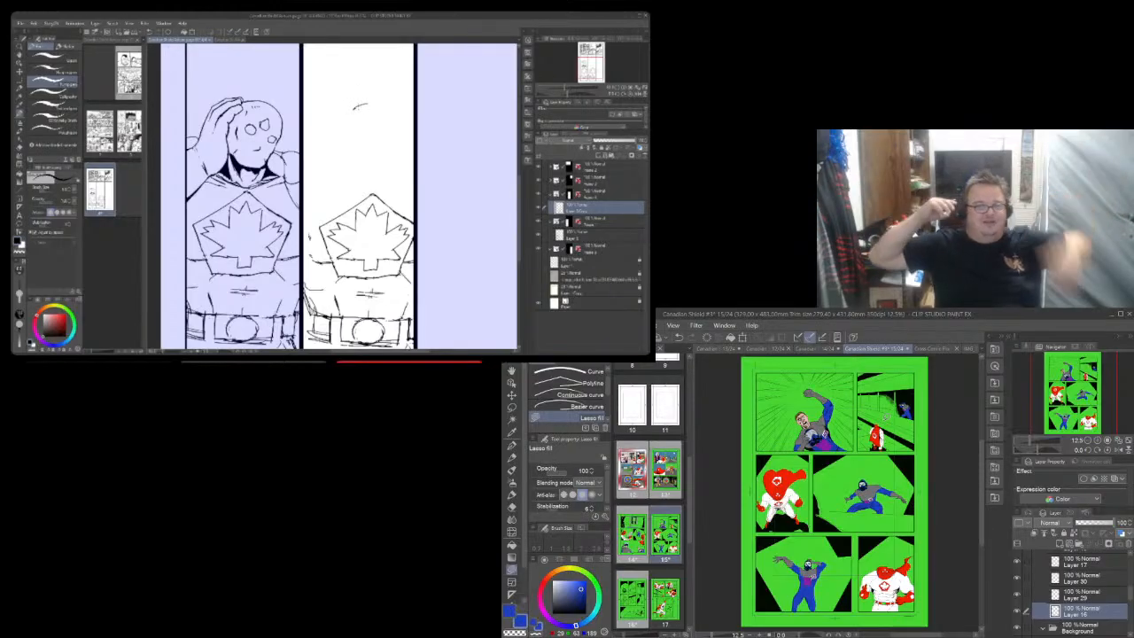
mouse_move(354, 110)
left_mouse_down()
mouse_move(374, 106)
mouse_move(343, 143)
mouse_move(352, 126)
left_mouse_up()
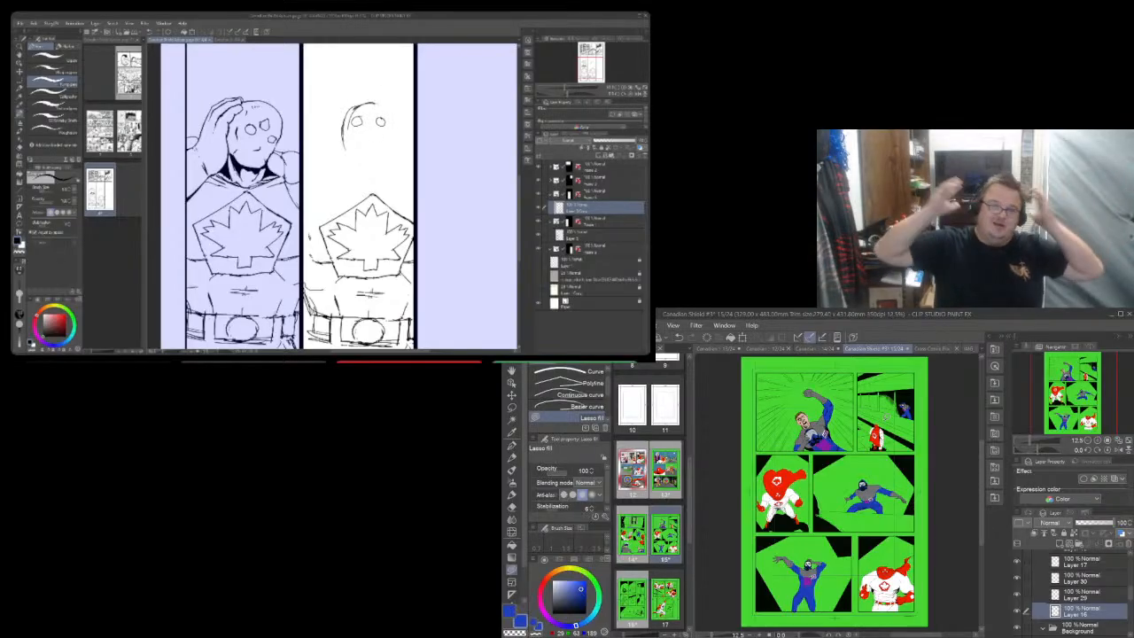
mouse_move(383, 116)
left_mouse_down()
mouse_move(390, 146)
mouse_move(382, 157)
mouse_move(350, 155)
mouse_move(358, 163)
left_mouse_up()
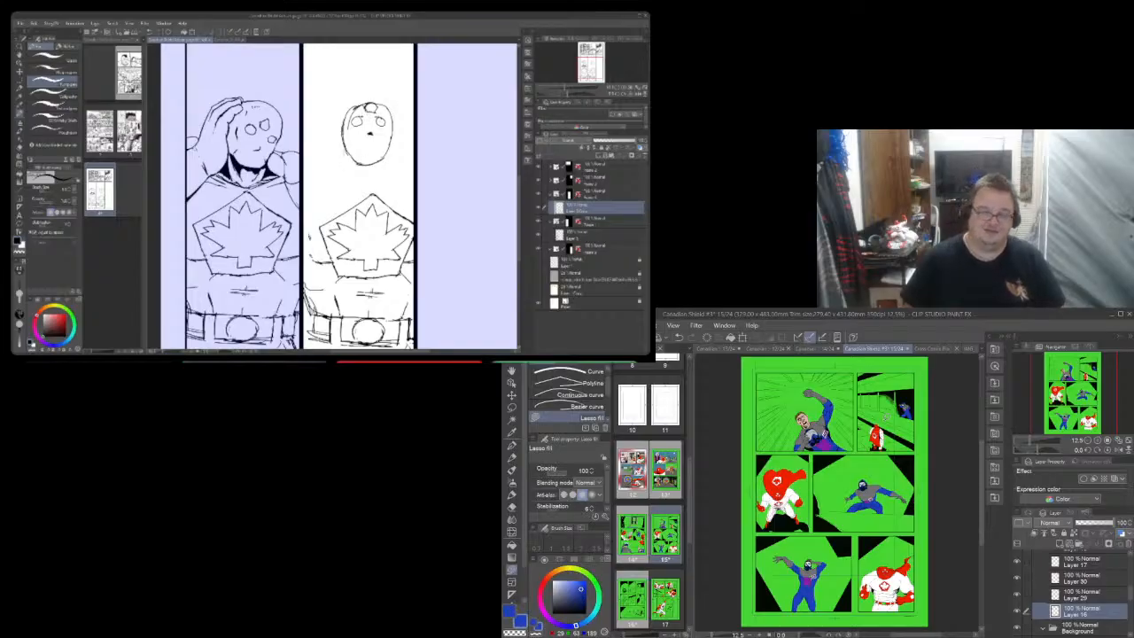
left_click_drag(346, 145, 337, 178)
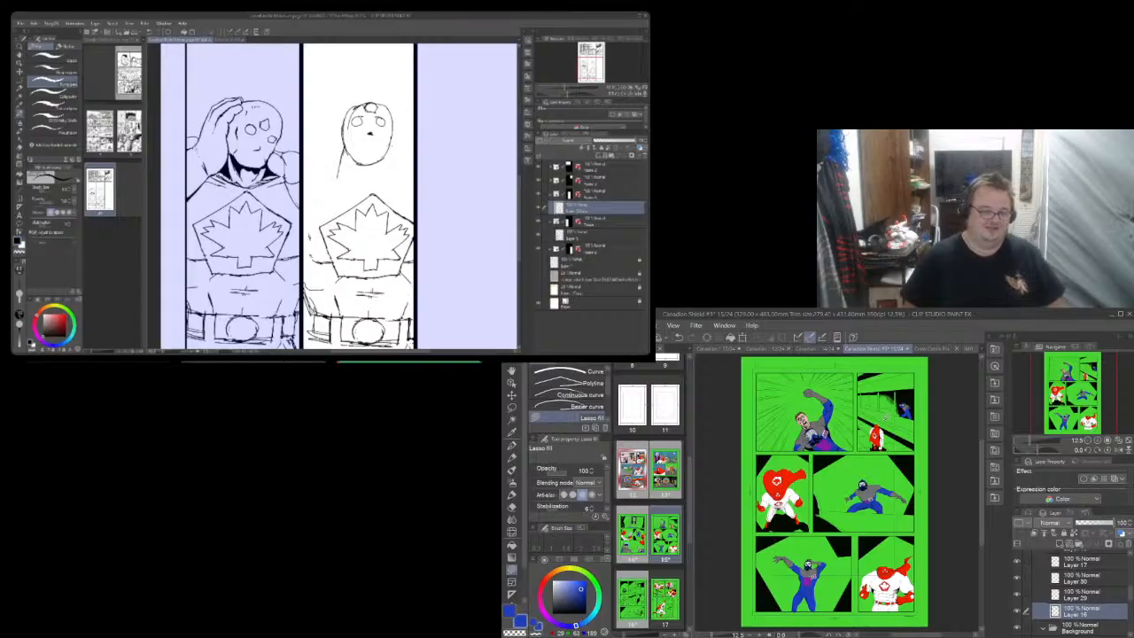
left_click_drag(389, 145, 393, 174)
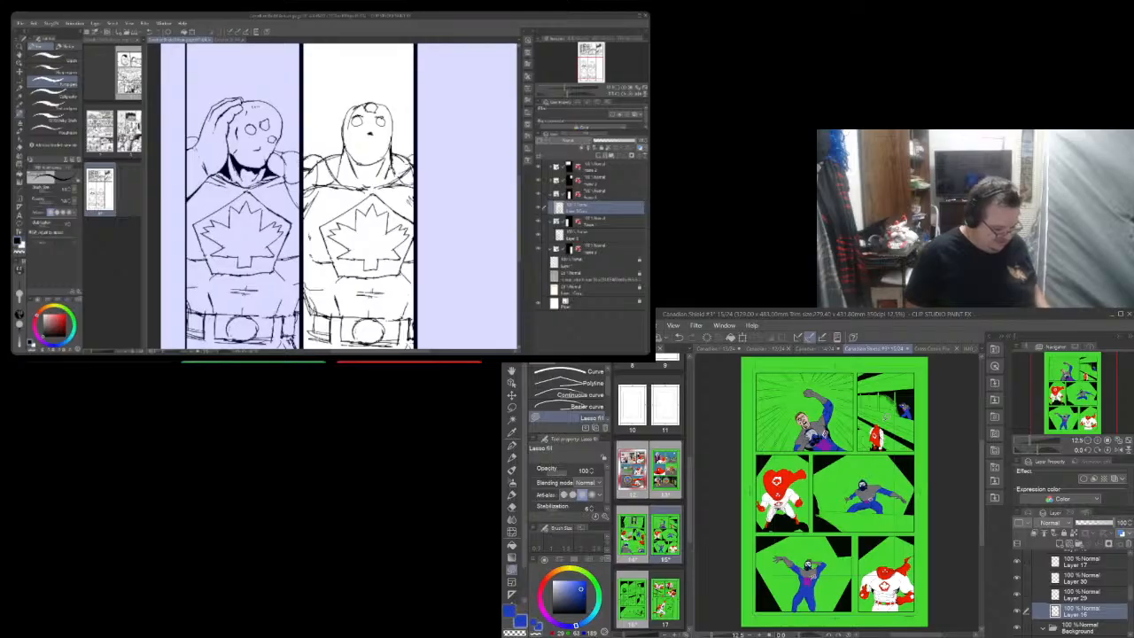
Clean up the middle figure's head outline and redraw its forehead circle, alternating between eraser and pen
left_click(20, 148)
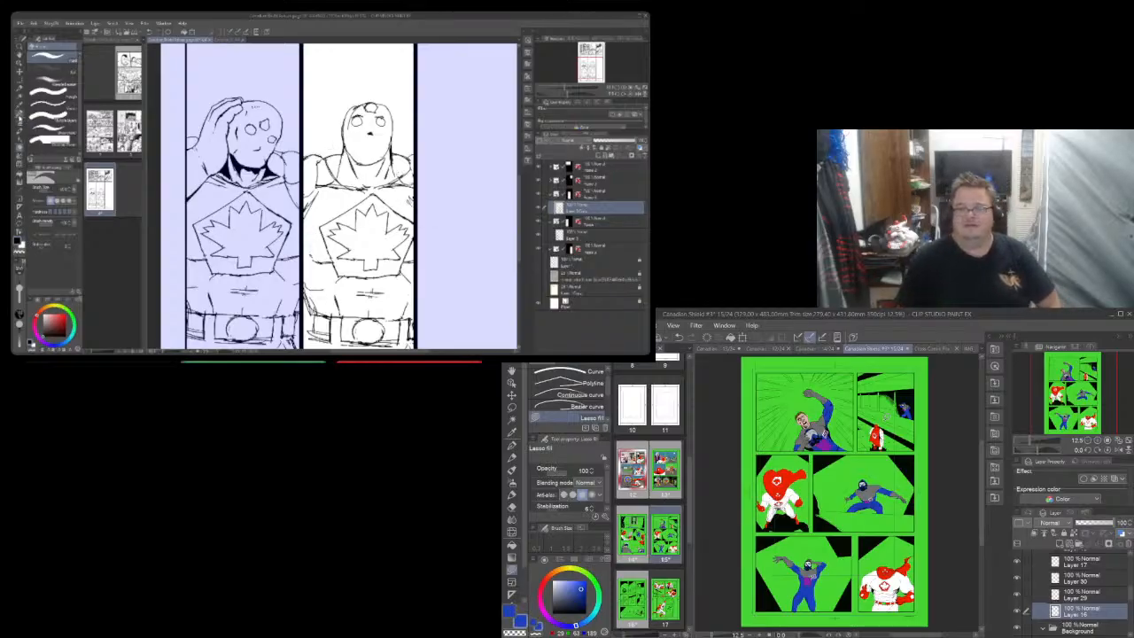
left_click(19, 115)
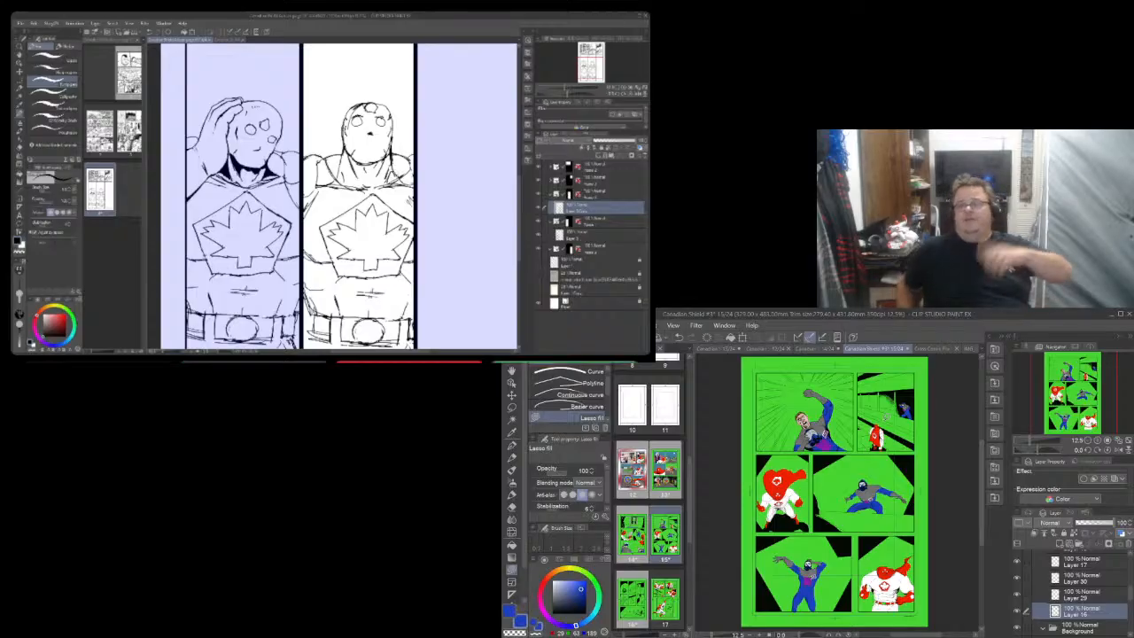
left_click(20, 148)
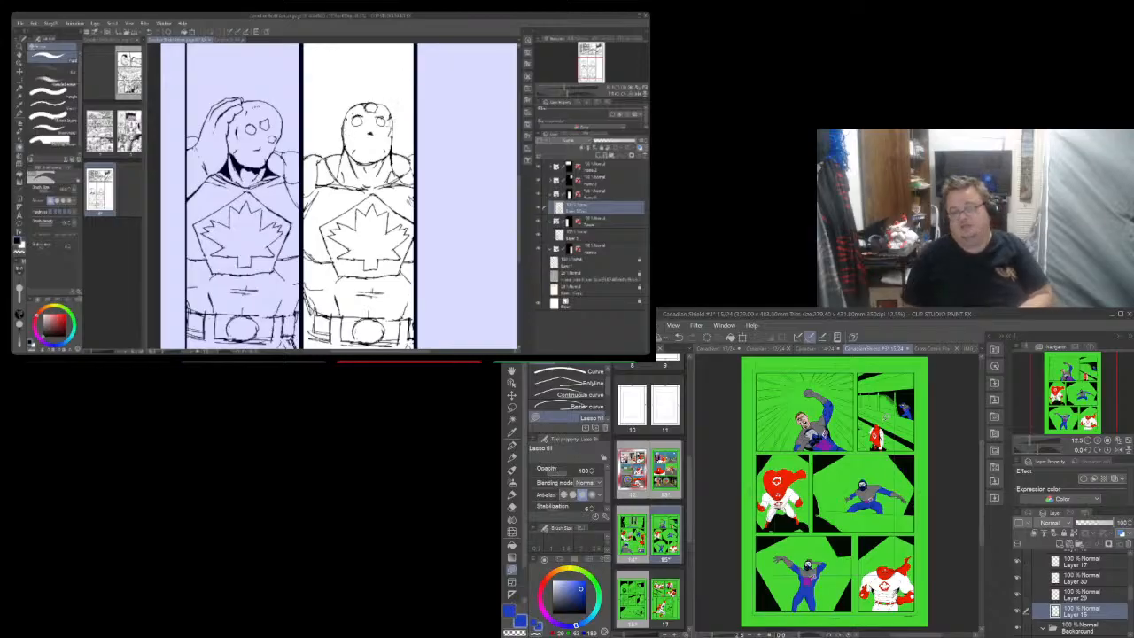
left_click(20, 114)
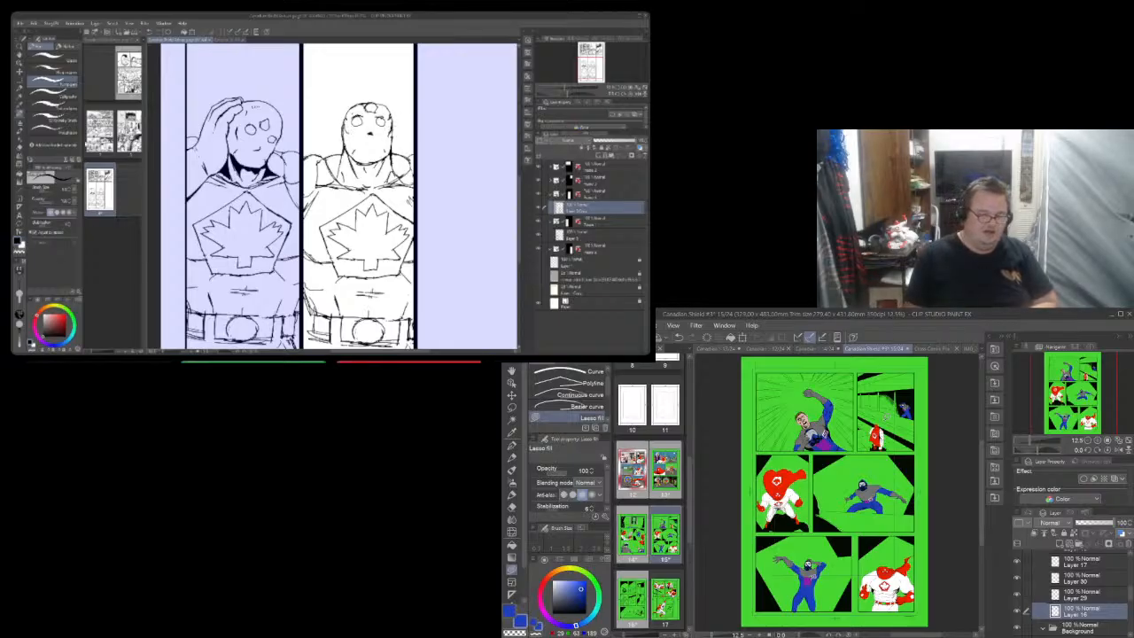
left_click(20, 148)
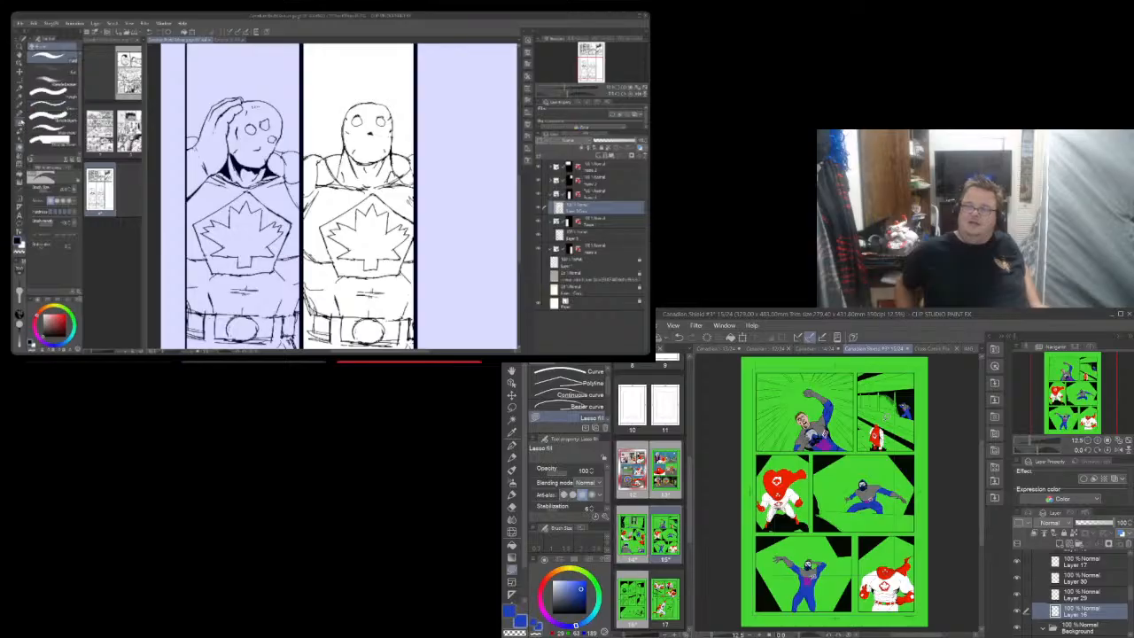
left_click(19, 115)
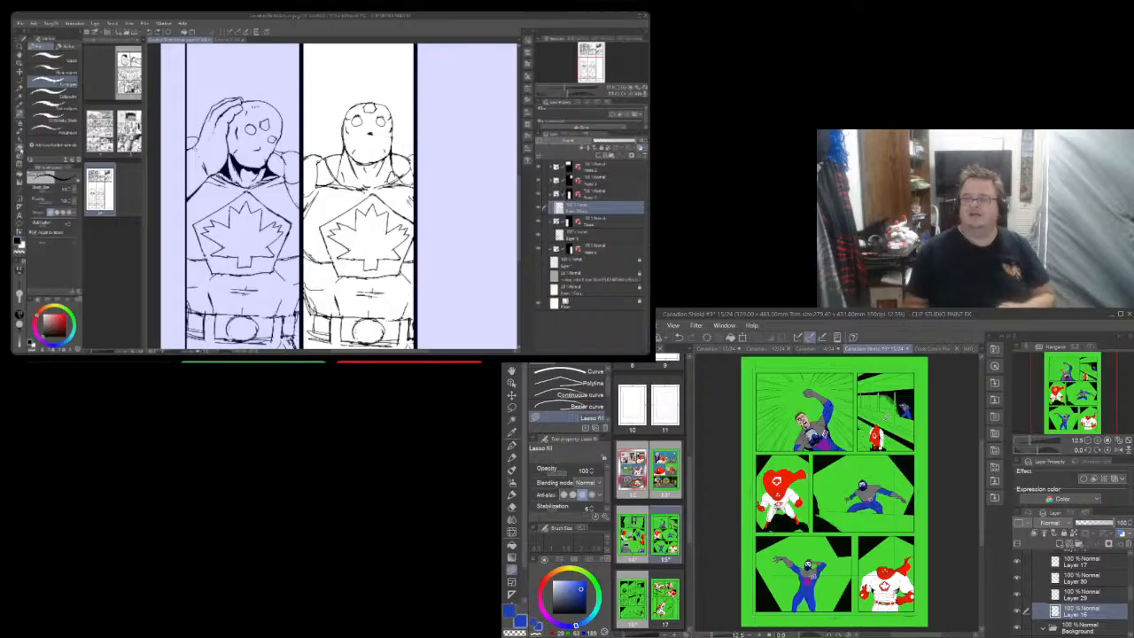
Refine the middle figure's mouth, eyes and jaw linework, alternating between pen and eraser
left_click(20, 148)
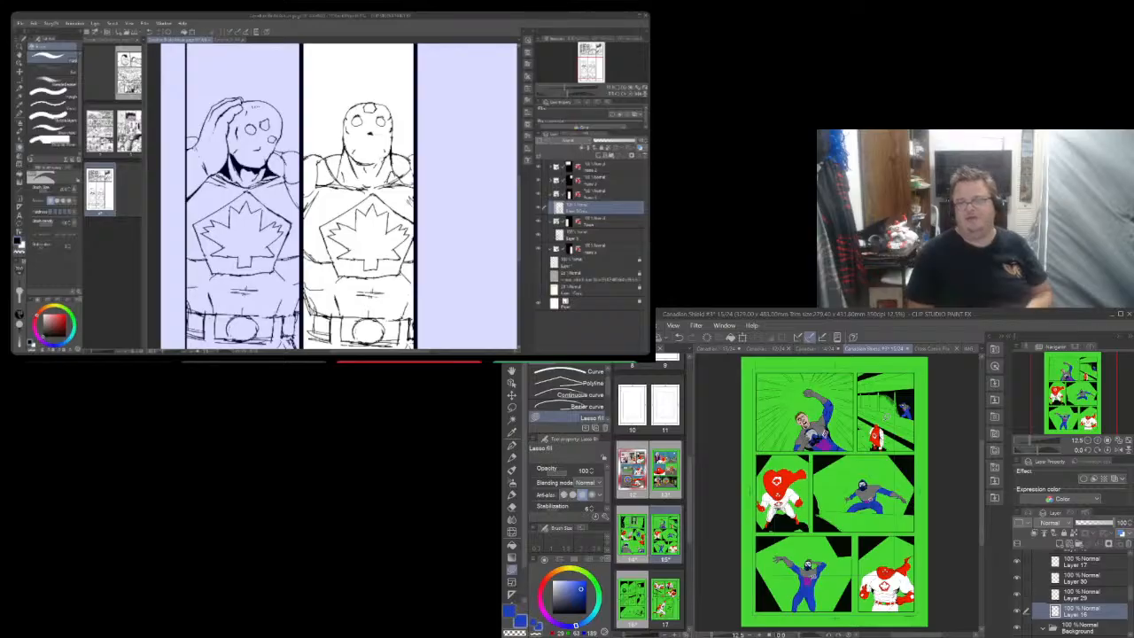
left_click(18, 114)
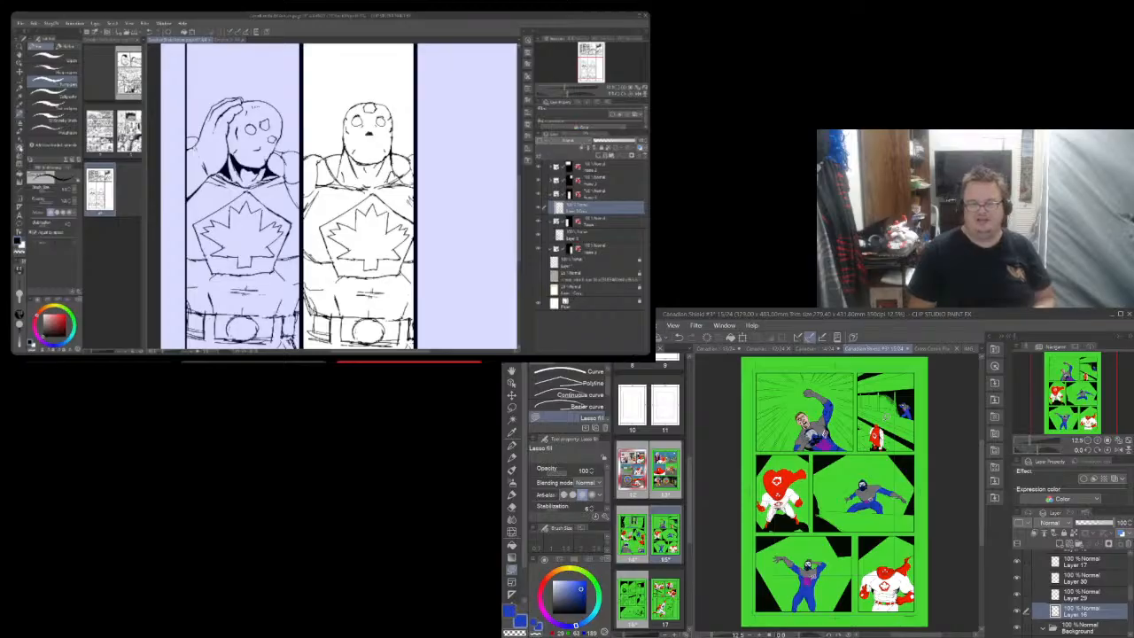
left_click(19, 147)
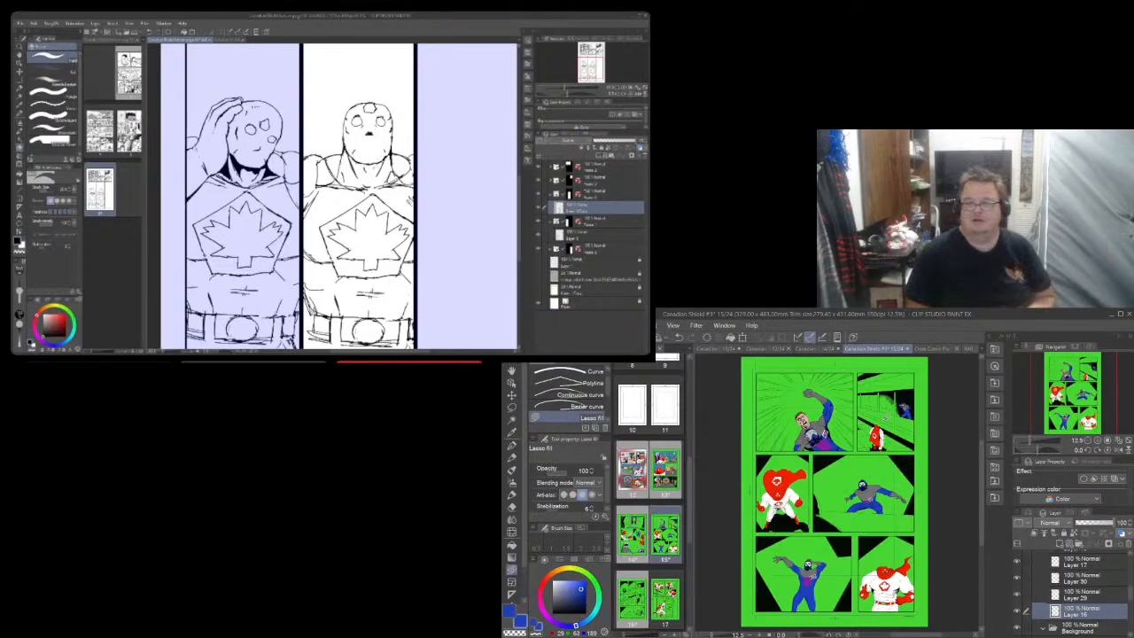
left_click(21, 116)
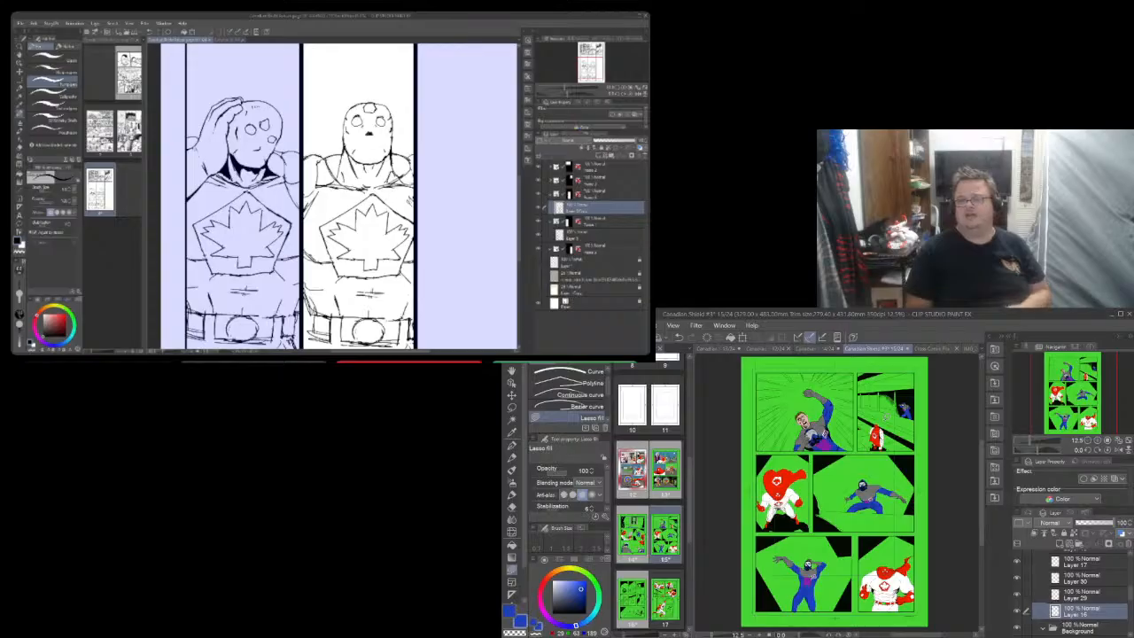
left_click(20, 148)
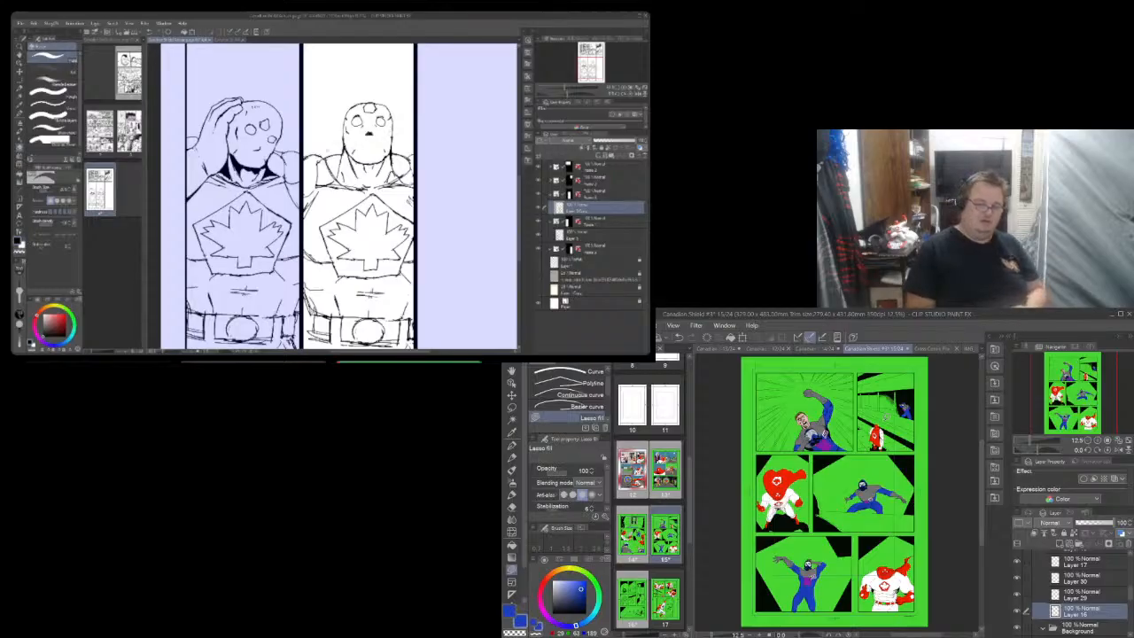
left_click(21, 117)
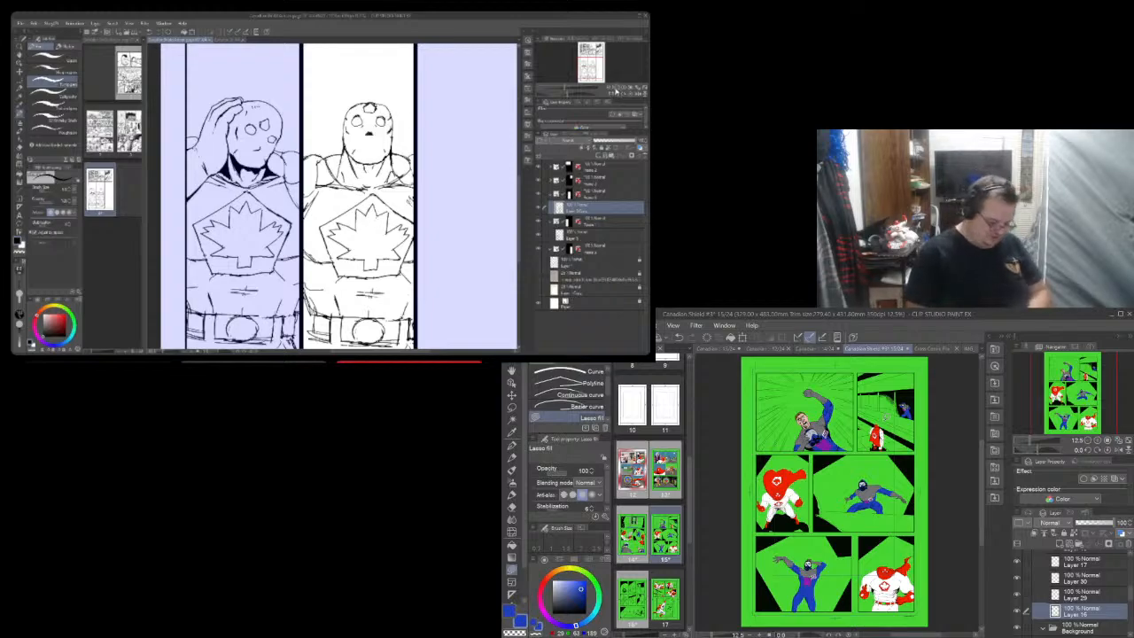
Check the whole page, and touch up the middle figure's neck and collar lines with eraser and pen
left_click(619, 92)
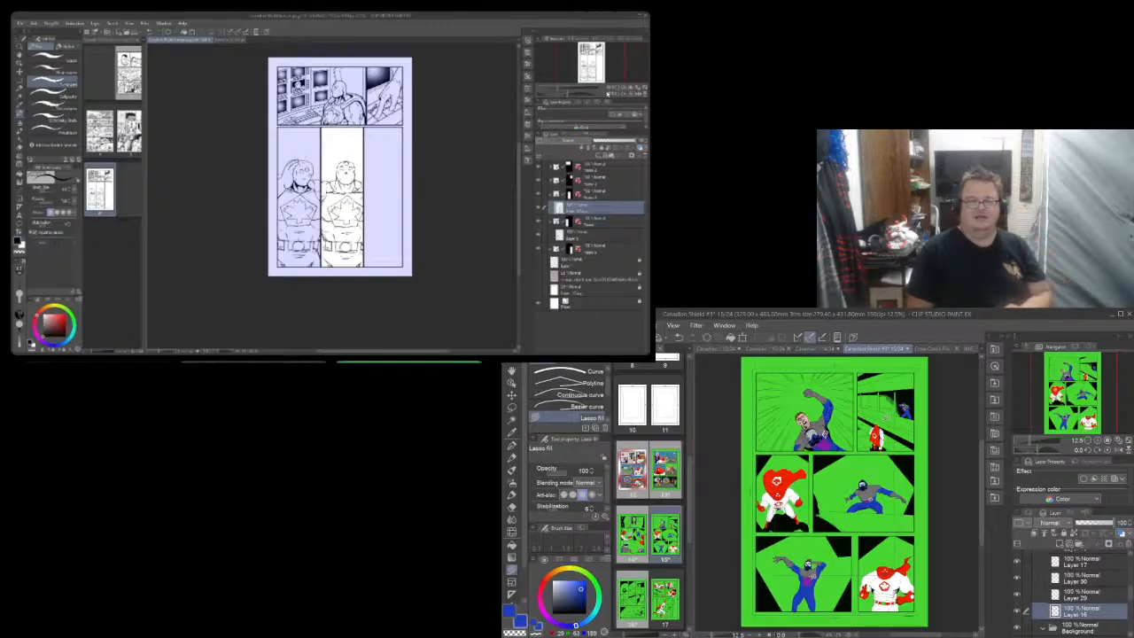
left_click(624, 90)
left_click(624, 91)
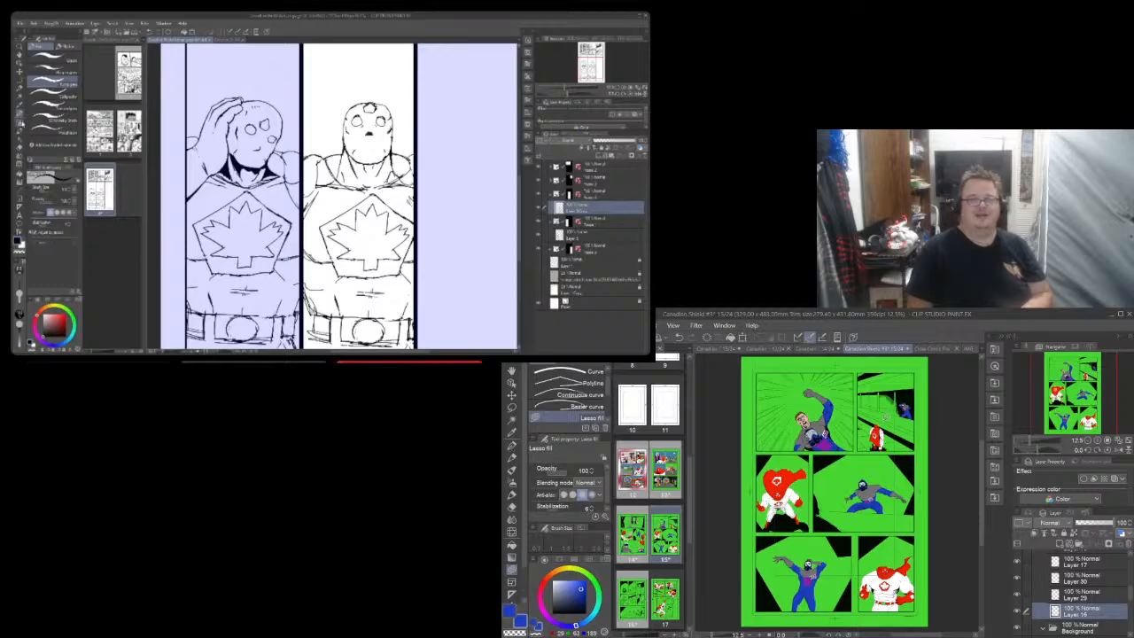
left_click(20, 148)
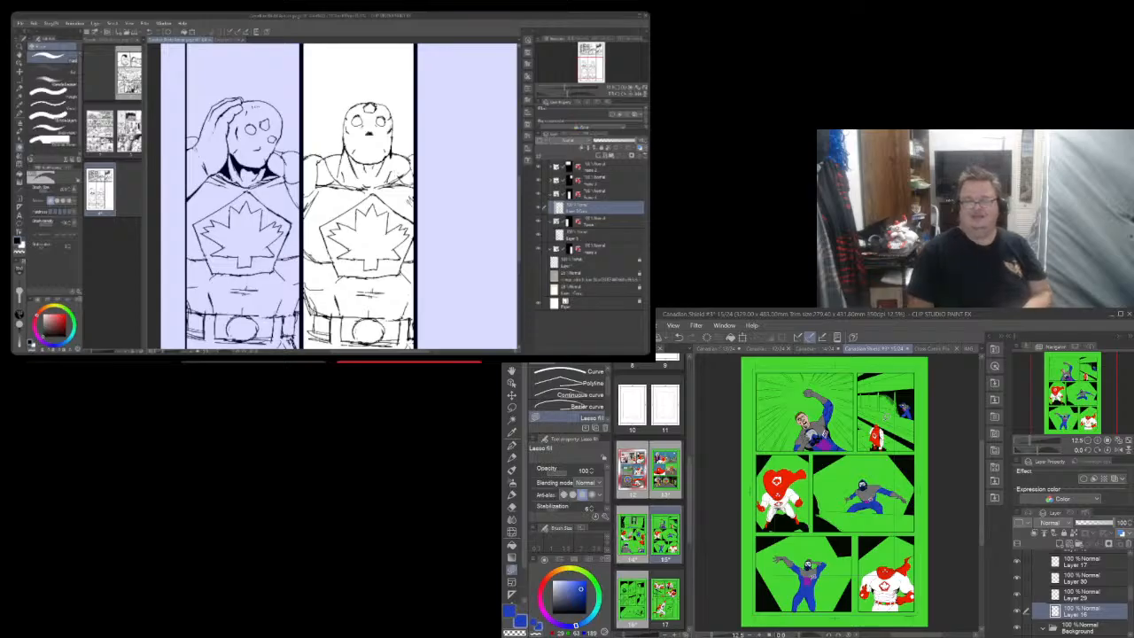
left_click(19, 115)
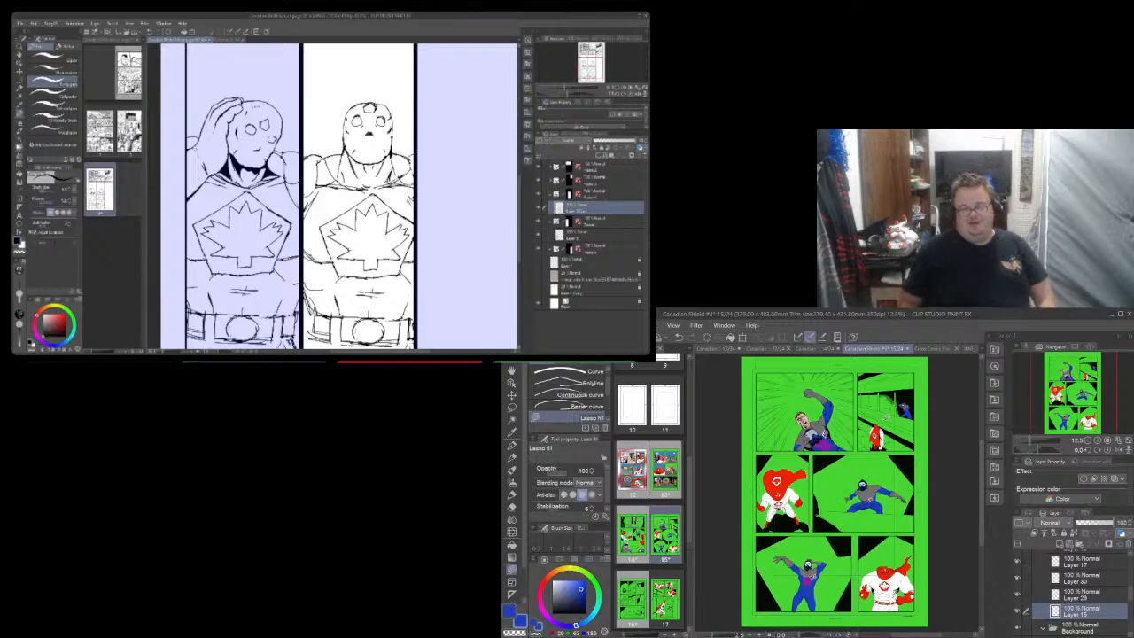
left_click(19, 147)
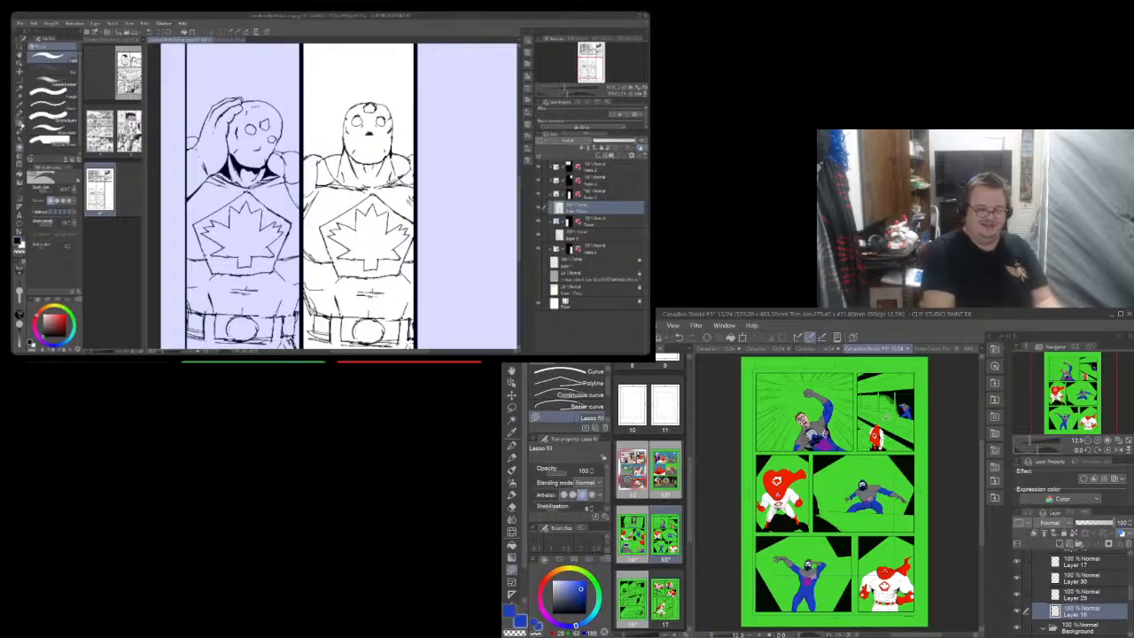
left_click(19, 114)
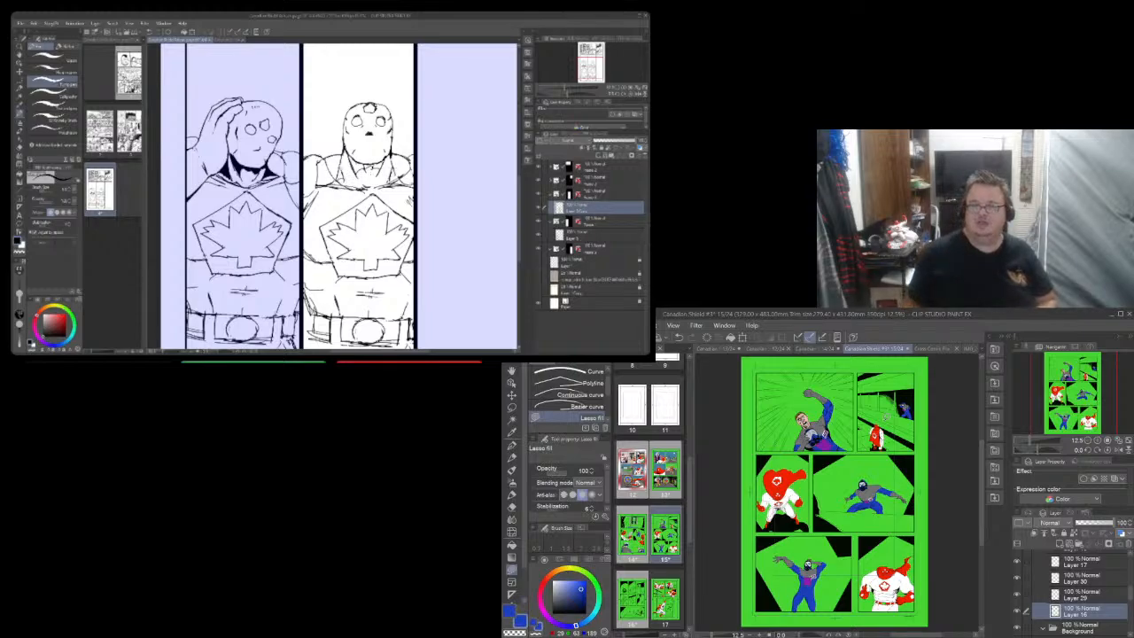
Fill the shadow areas around the middle figure's neck and inner collar with black
left_click(19, 172)
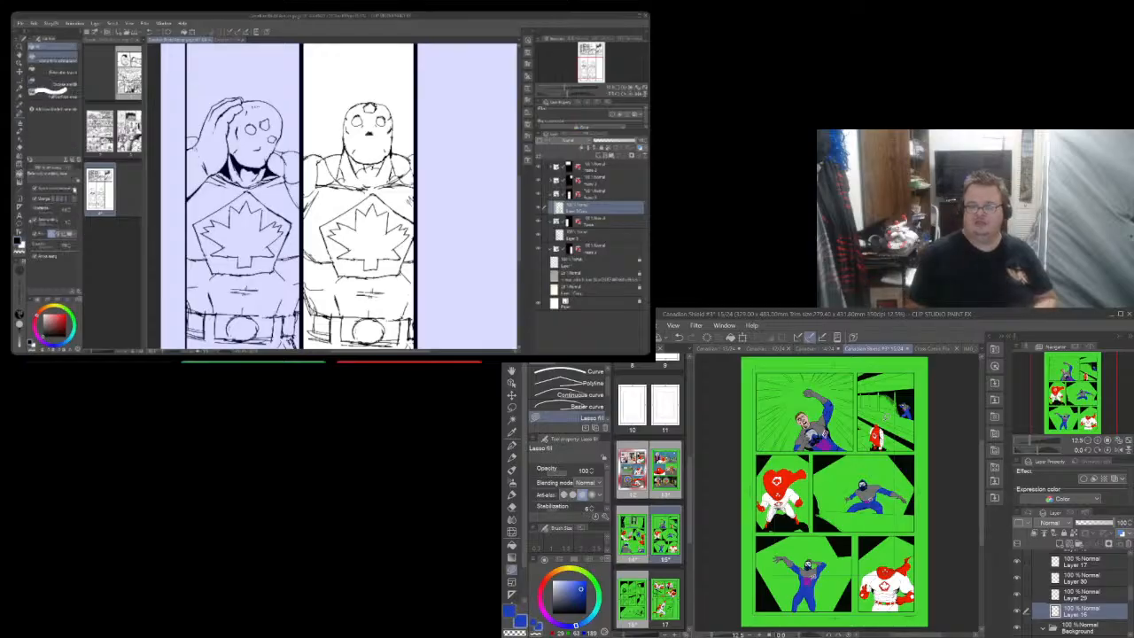
left_click(339, 175)
left_click(356, 165)
left_click(362, 166)
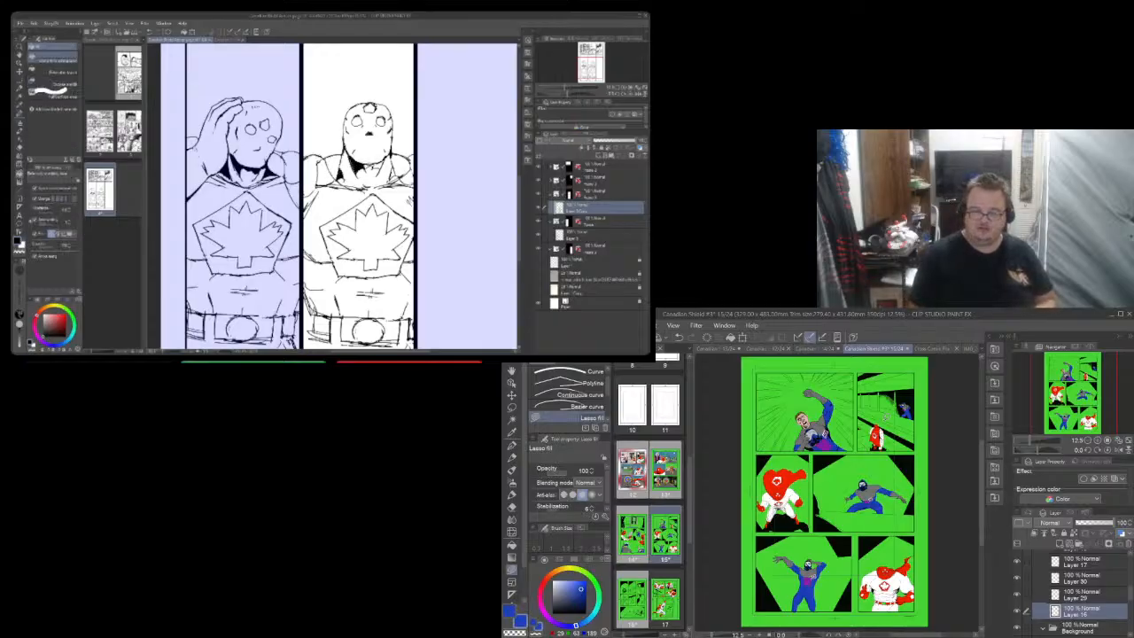
left_click(369, 167)
left_click(380, 164)
left_click(393, 172)
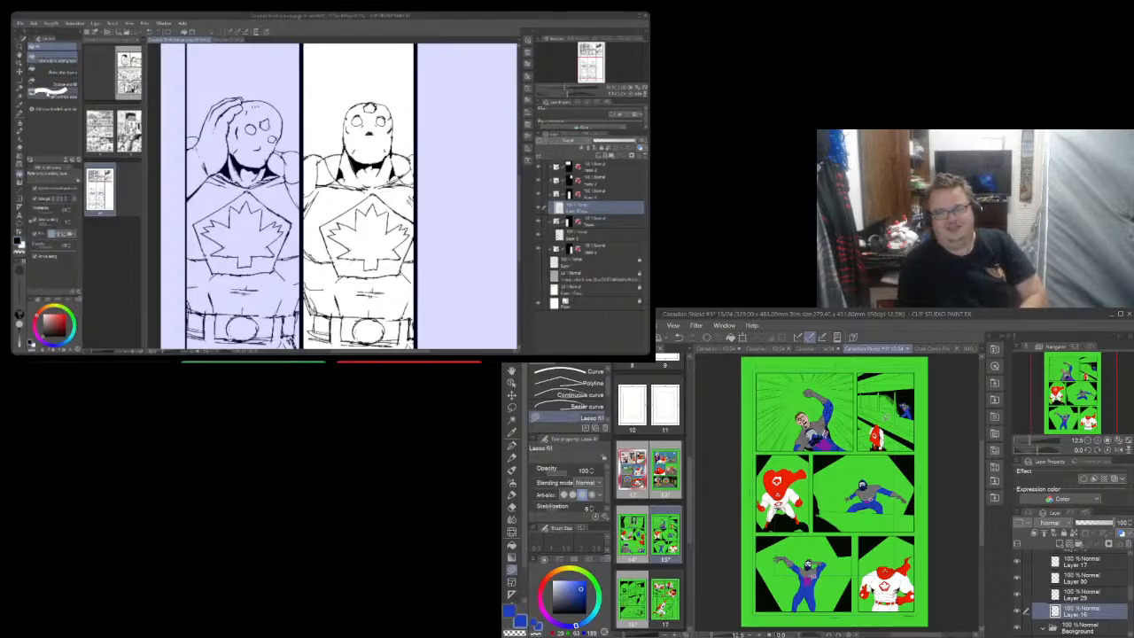
Copy the lassoed figure from the middle panel into the third tall panel's folder and position it in that panel
left_click(618, 89)
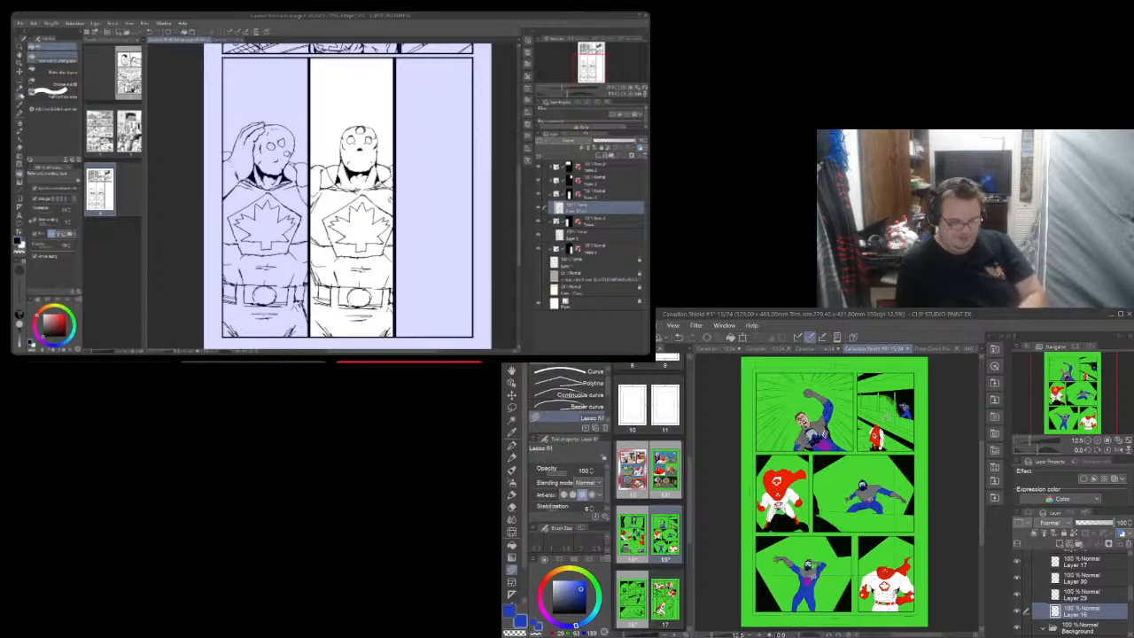
left_click(19, 83)
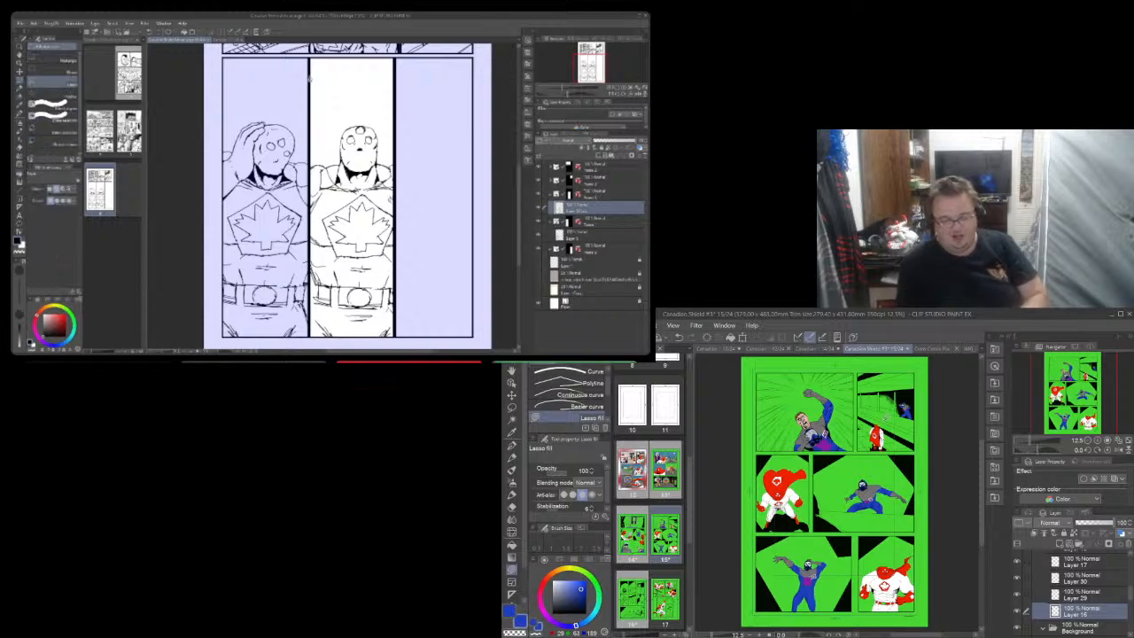
mouse_move(309, 75)
left_mouse_down()
mouse_move(277, 344)
mouse_move(427, 129)
mouse_move(420, 49)
left_mouse_up()
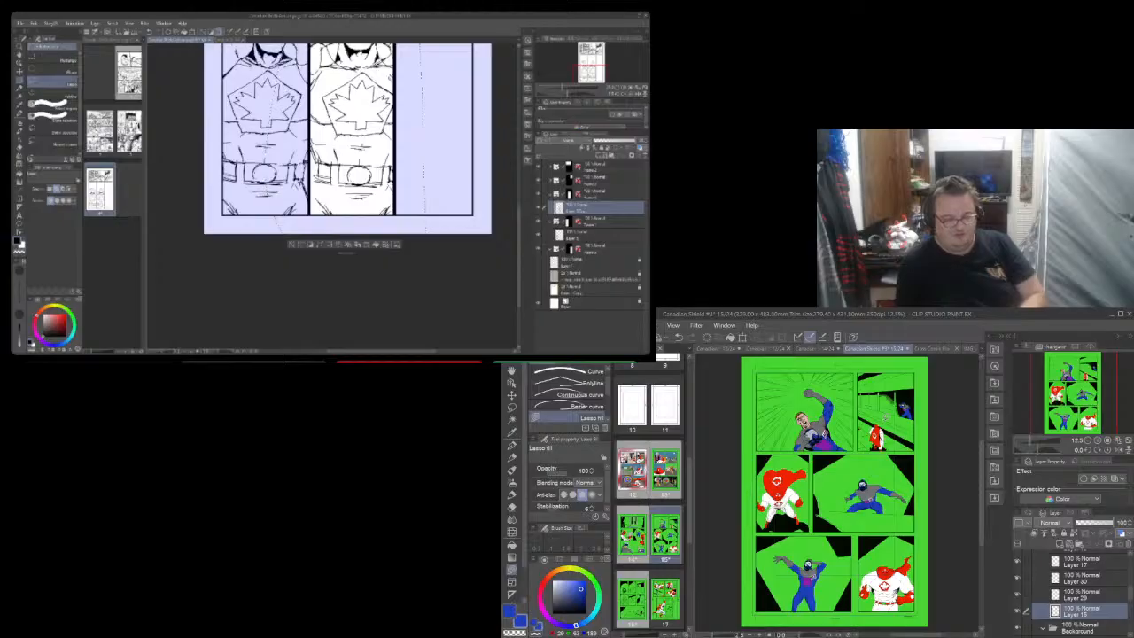
scroll(345, 195, "up", 3)
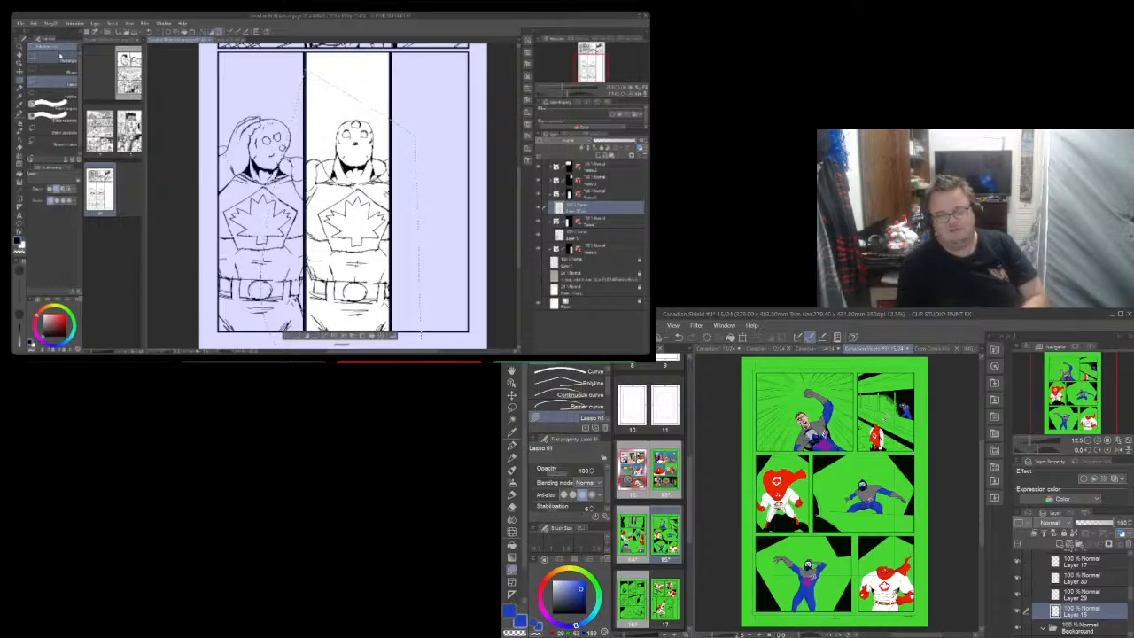
key("ctrl+d")
left_click(603, 250)
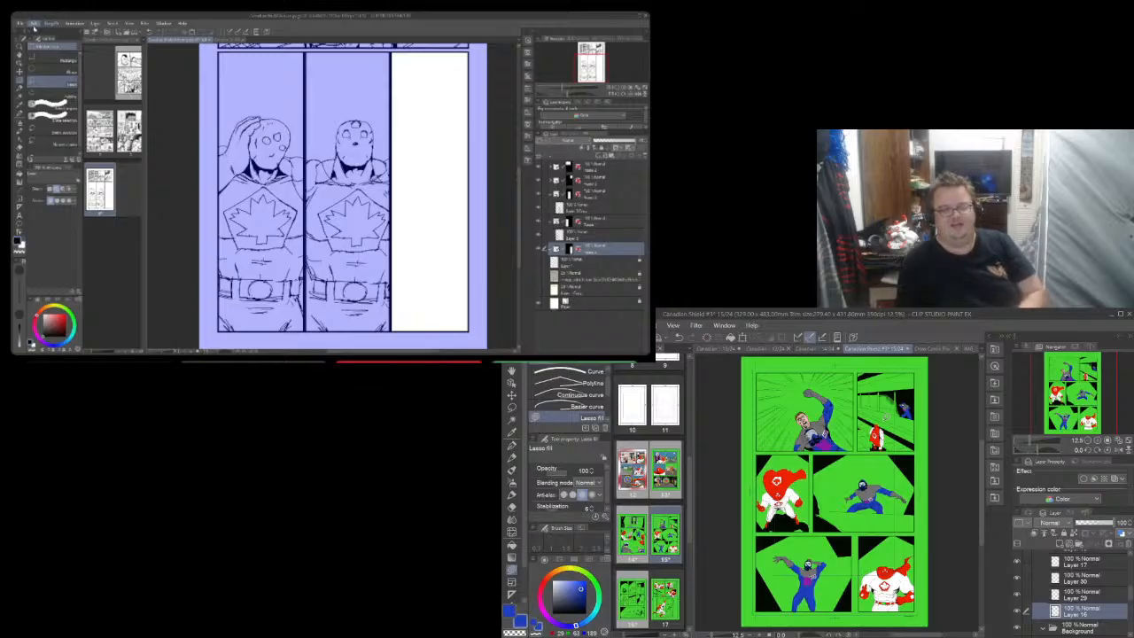
left_click(34, 25)
left_click(54, 80)
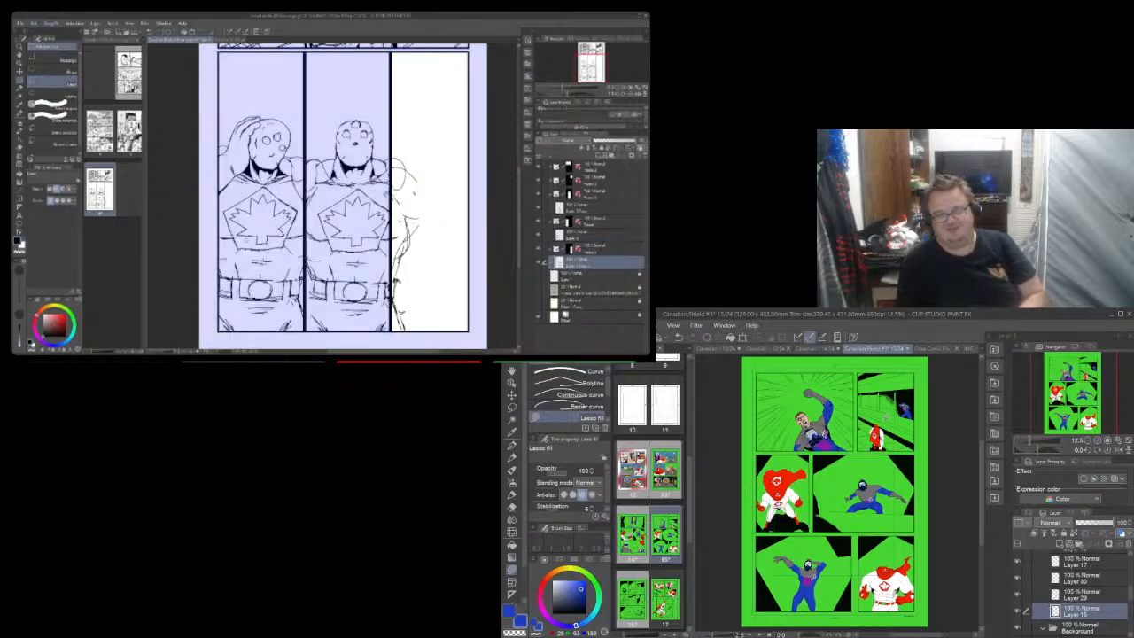
left_click(20, 72)
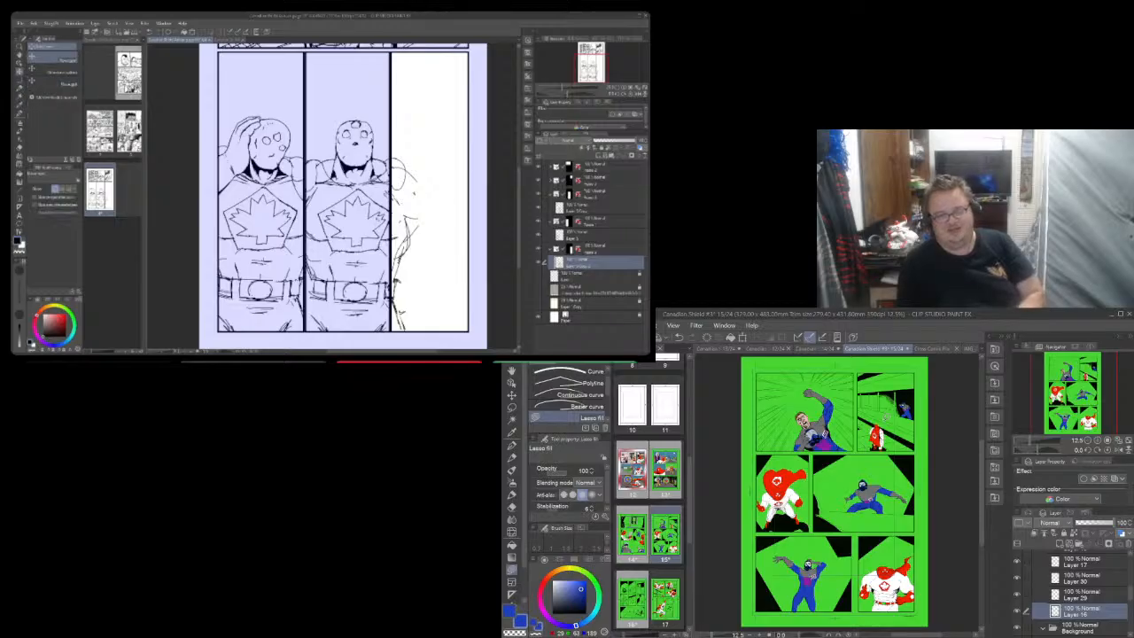
left_click_drag(414, 193, 482, 221)
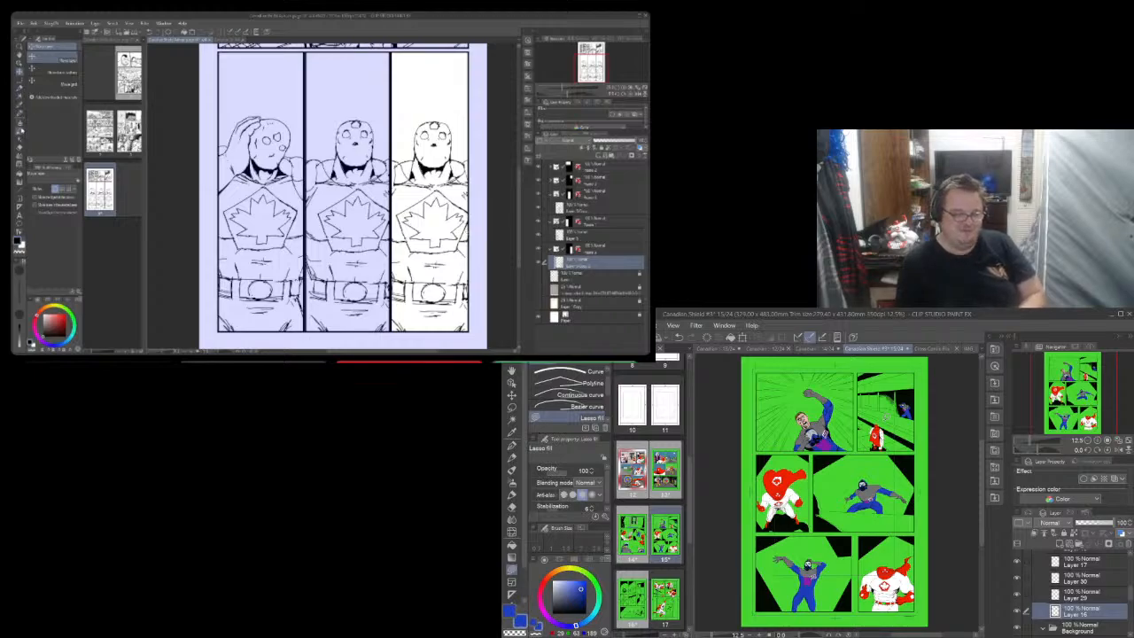
left_click(20, 130)
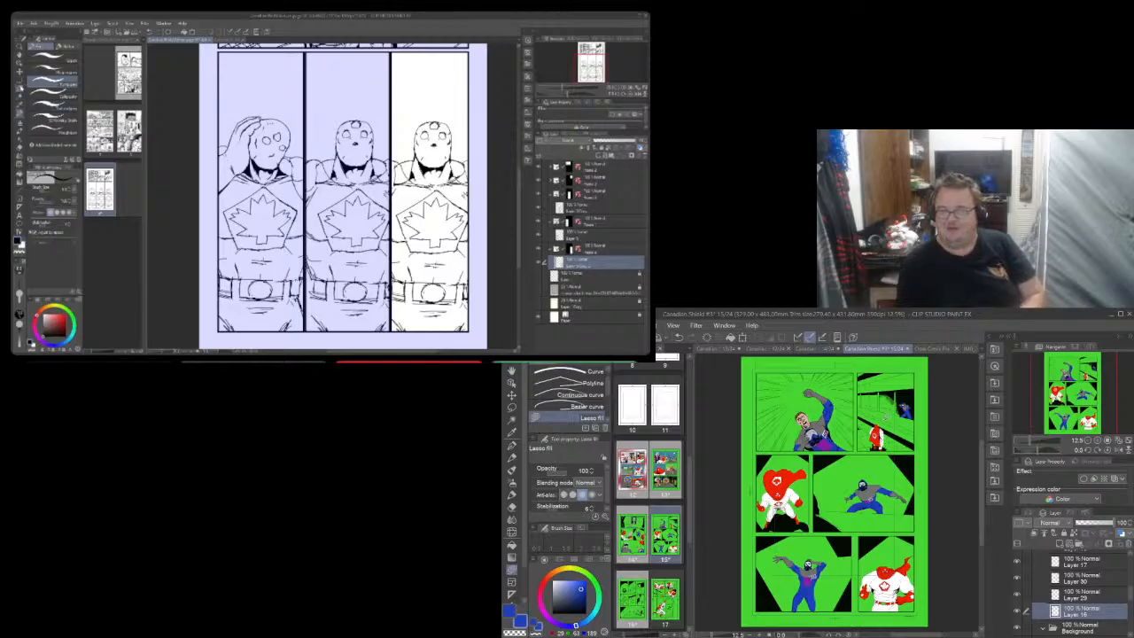
Lasso the third panel figure's head, shoulders and upper chest along a diagonal and delete the selected linework
left_click(20, 81)
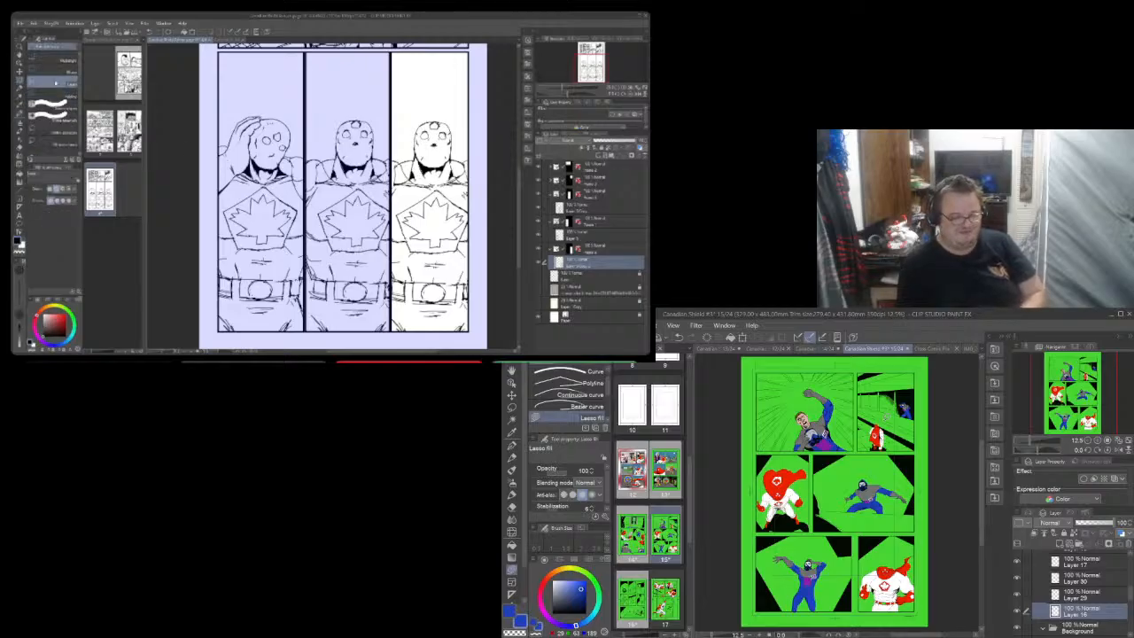
mouse_move(468, 128)
left_mouse_down()
mouse_move(447, 228)
mouse_move(344, 289)
left_mouse_up()
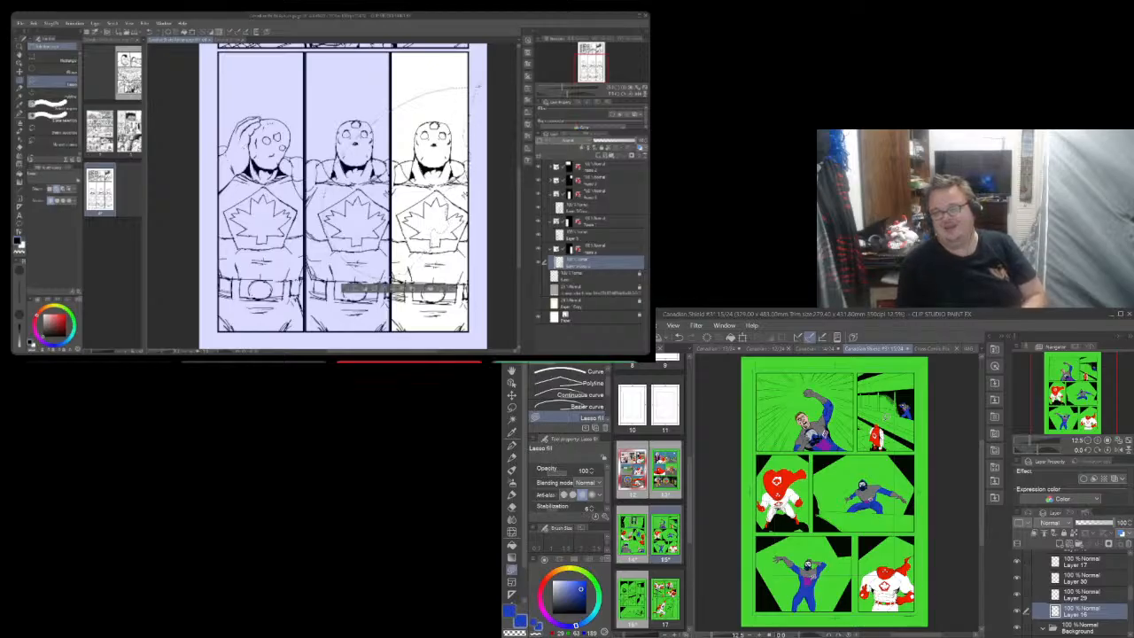
key("Delete")
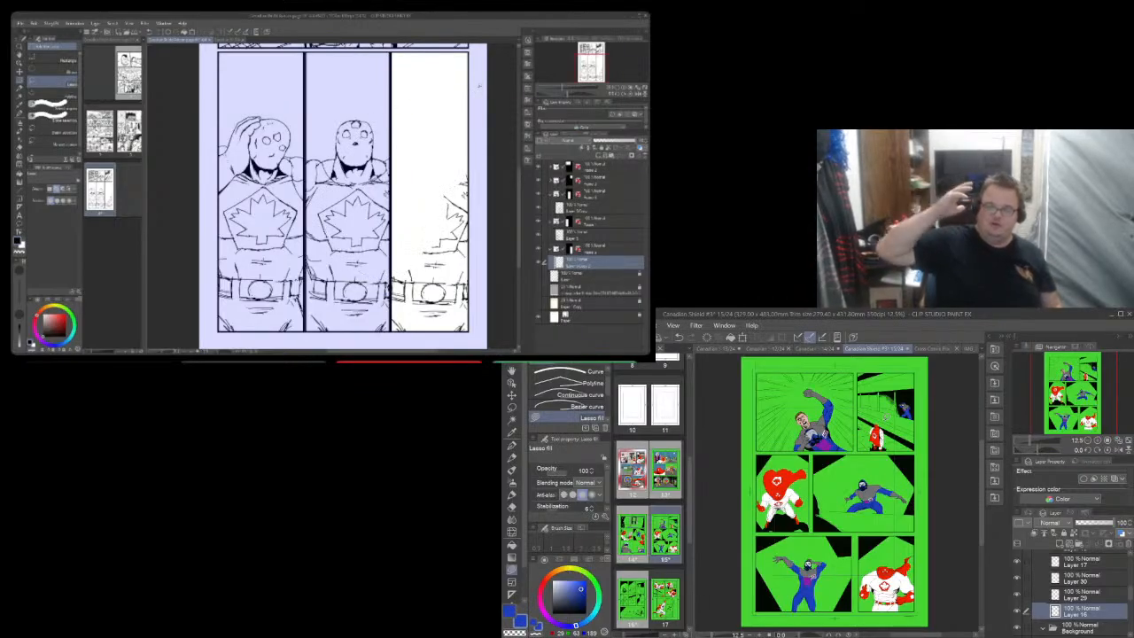
Ink a jagged crumbling edge along the third figure's cut torso, with broken fragments and small specks drifting up the panel
left_click(19, 113)
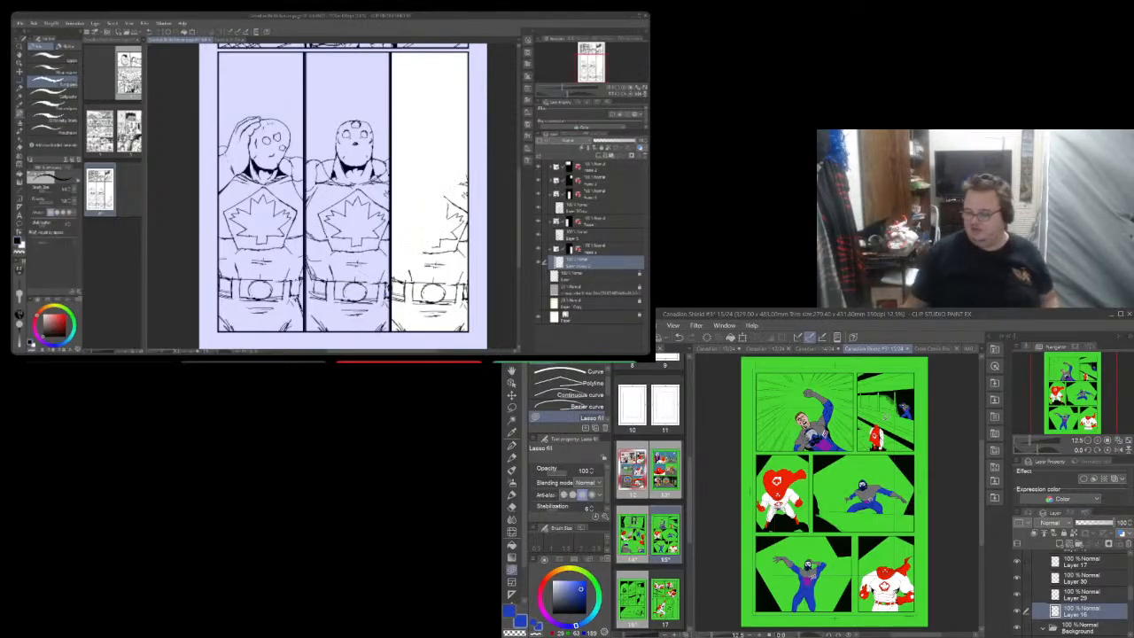
left_click_drag(463, 181, 403, 273)
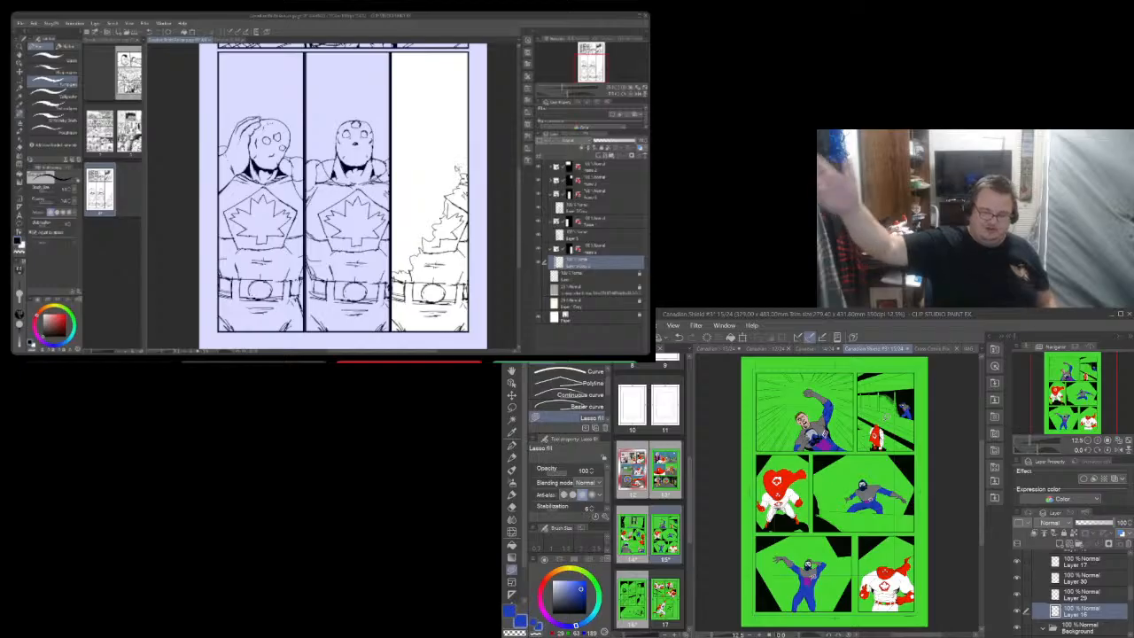
mouse_move(459, 170)
left_mouse_down()
mouse_move(425, 135)
mouse_move(428, 152)
mouse_move(408, 169)
mouse_move(432, 195)
mouse_move(413, 238)
mouse_move(430, 234)
mouse_move(407, 268)
mouse_move(417, 252)
left_mouse_up()
left_click_drag(406, 211, 398, 260)
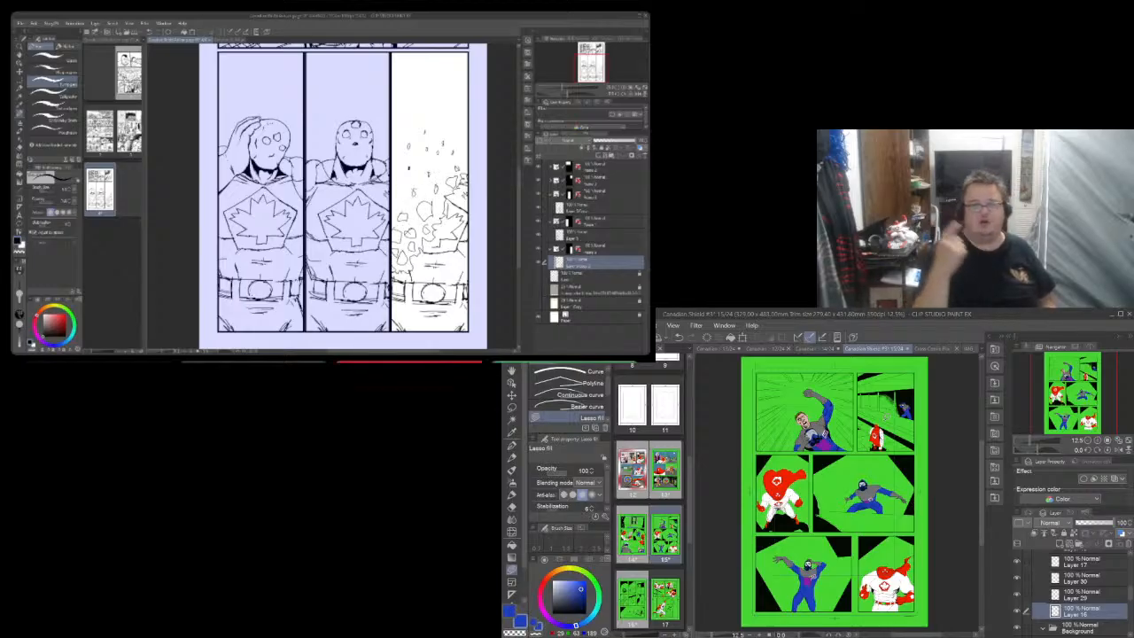
left_click_drag(417, 86, 419, 91)
left_click_drag(407, 69, 408, 69)
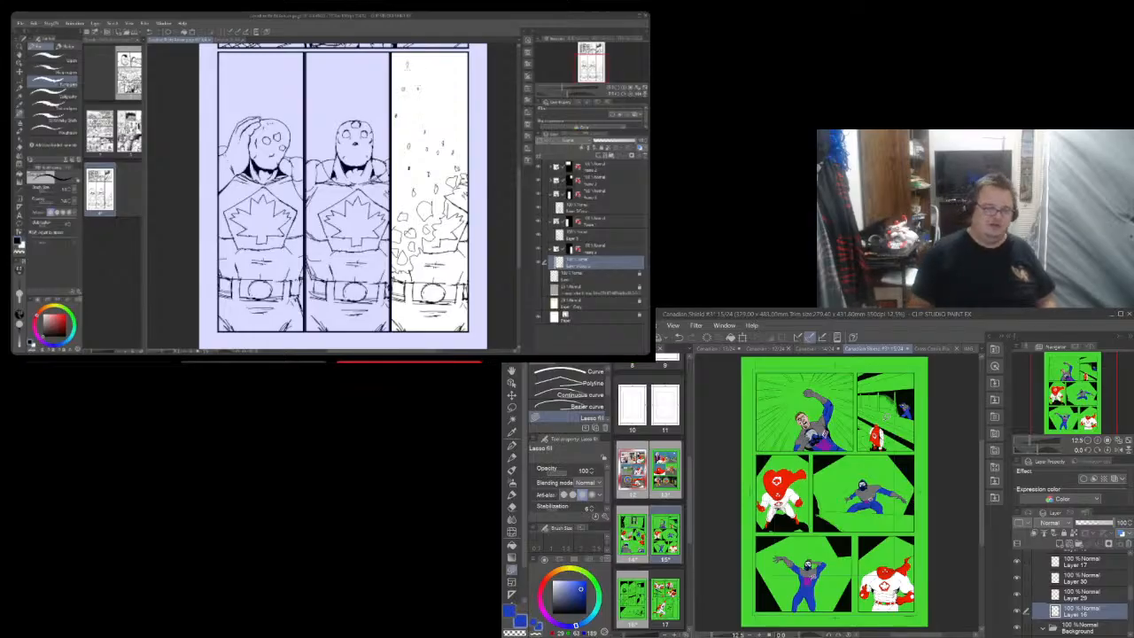